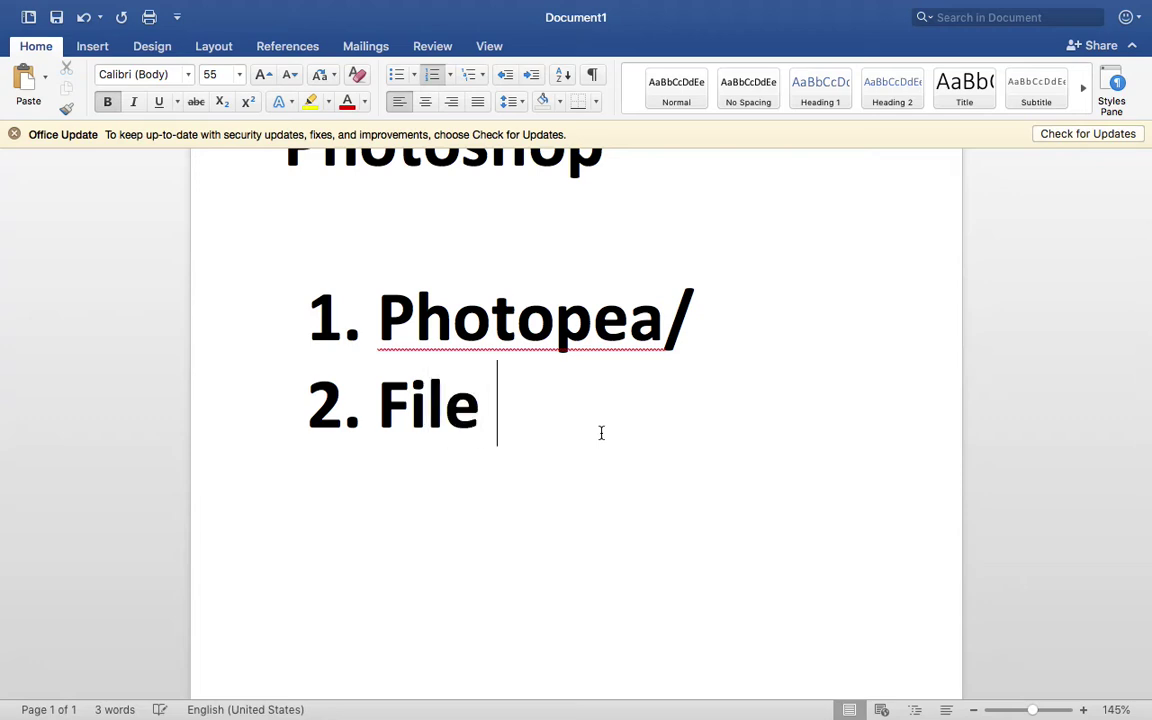
Switch to Photopea in the browser and bring up the settings for a new project
key(super+Tab)
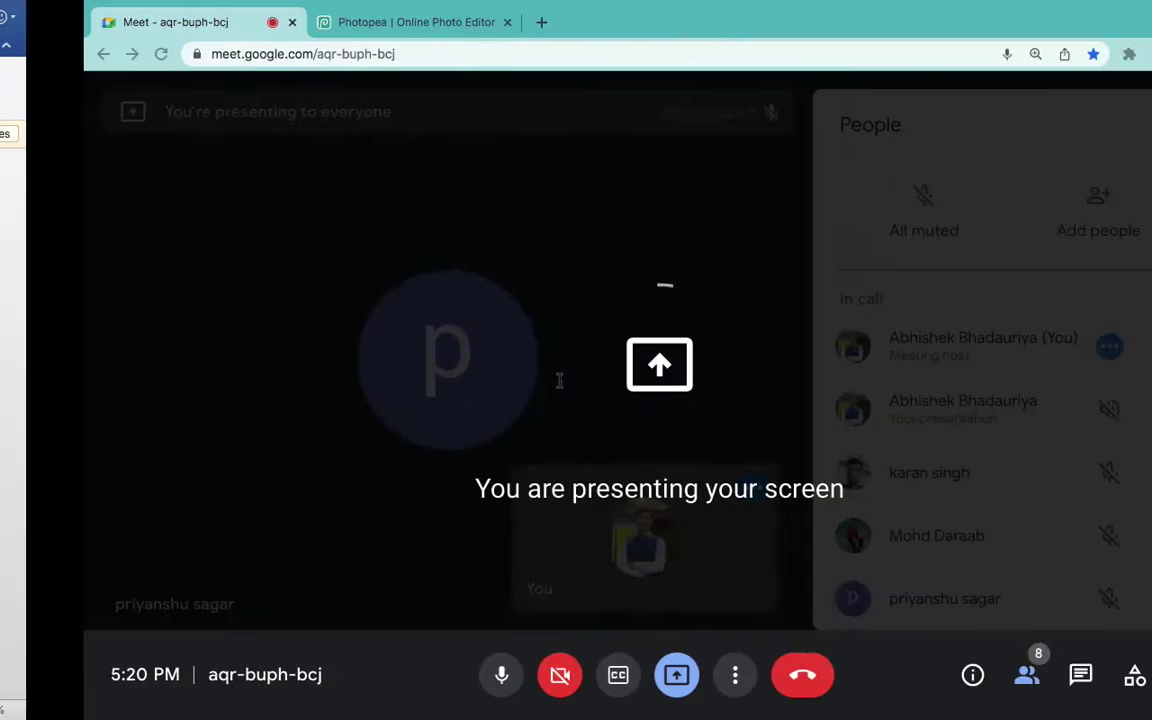
click(316, 31)
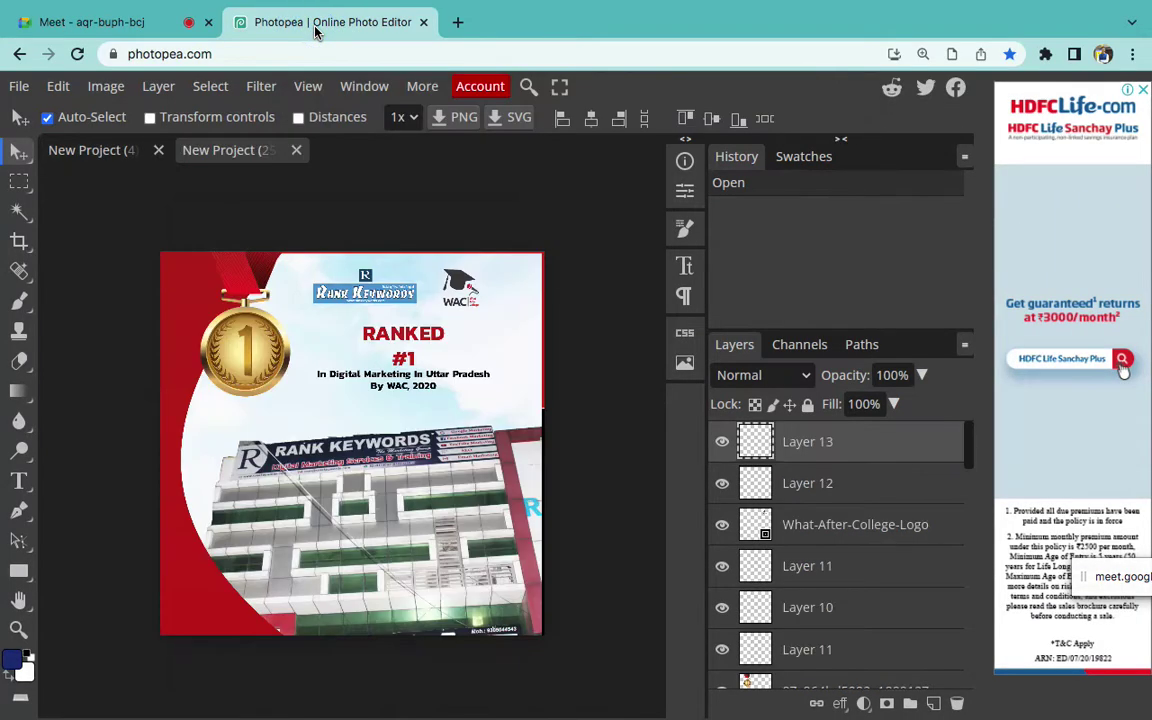
click(19, 88)
click(42, 113)
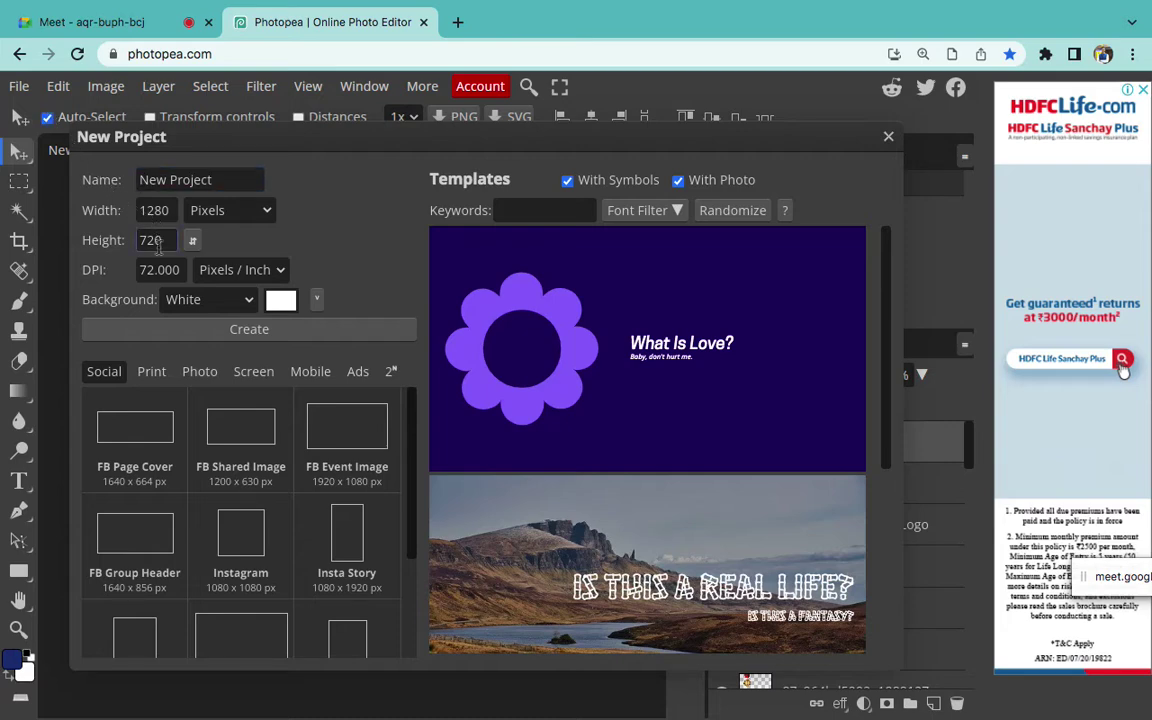
Check the participants in the Google Meet call, return to Photopea and view the width unit options
click(92, 22)
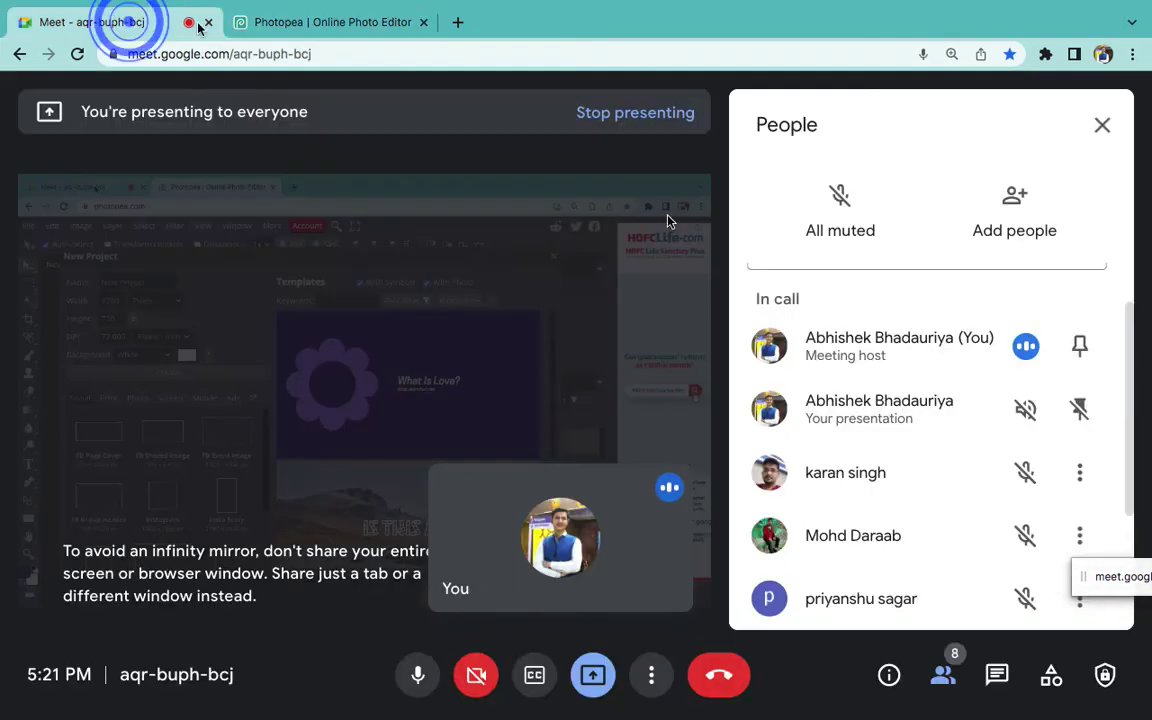
click(797, 200)
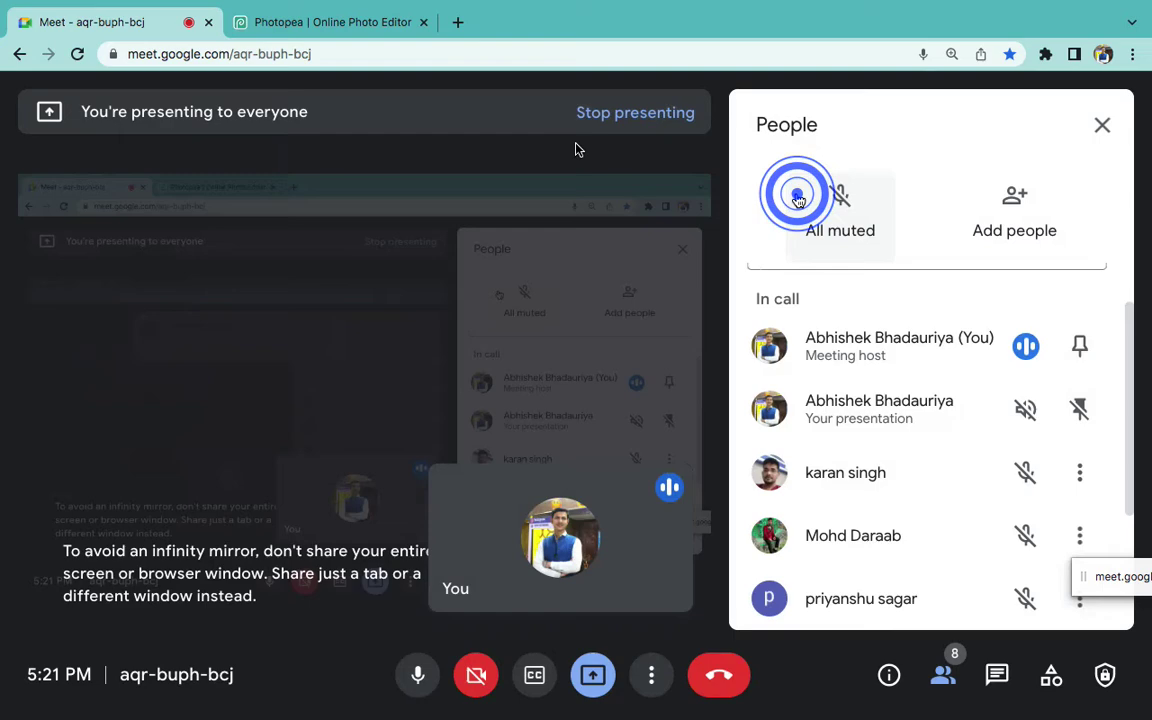
click(321, 28)
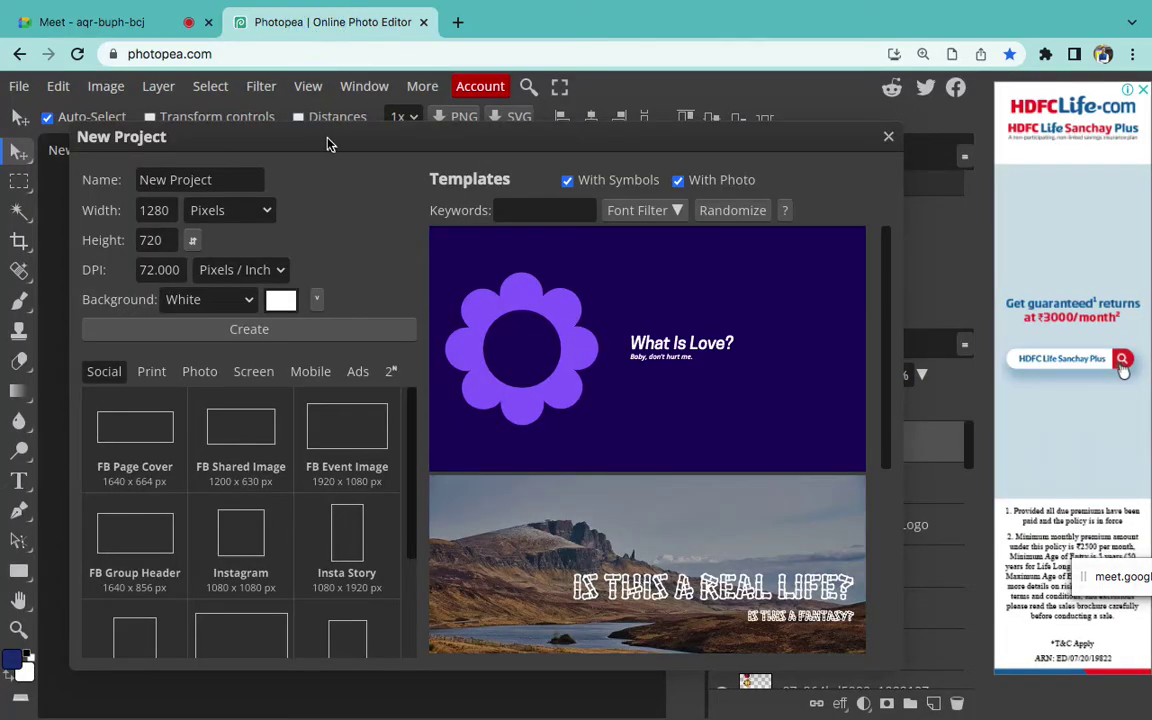
click(234, 213)
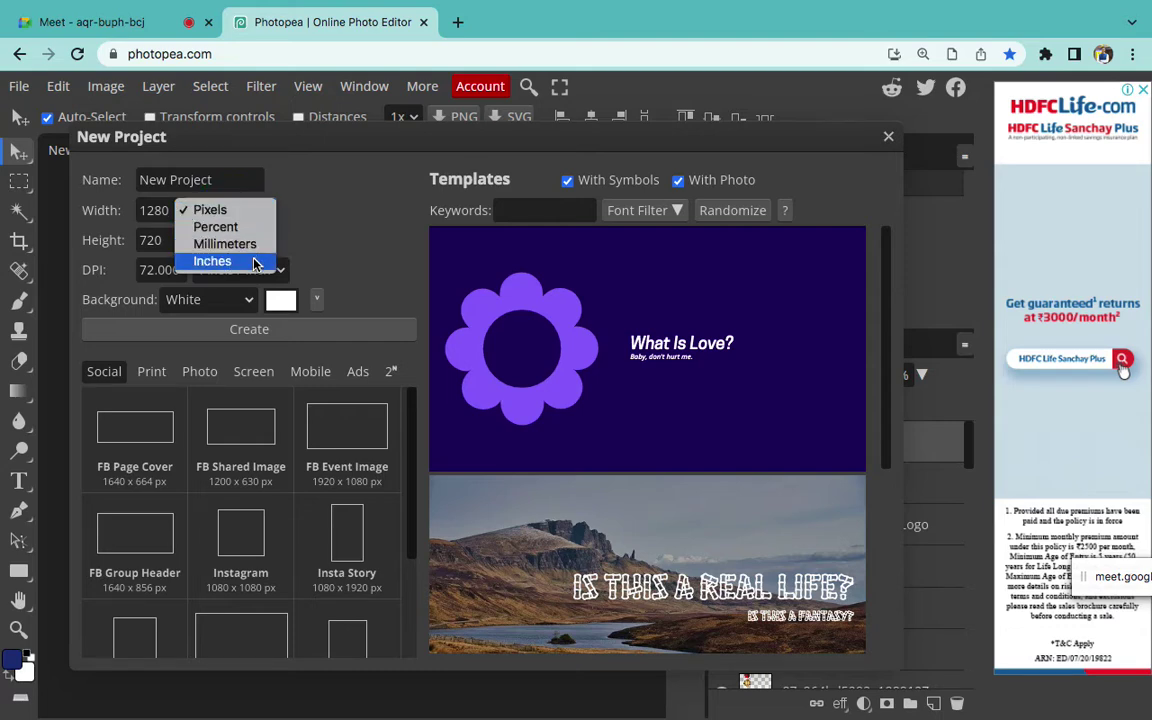
Admit the waiting participant to the Google Meet call and return to the Photopea project settings
click(136, 24)
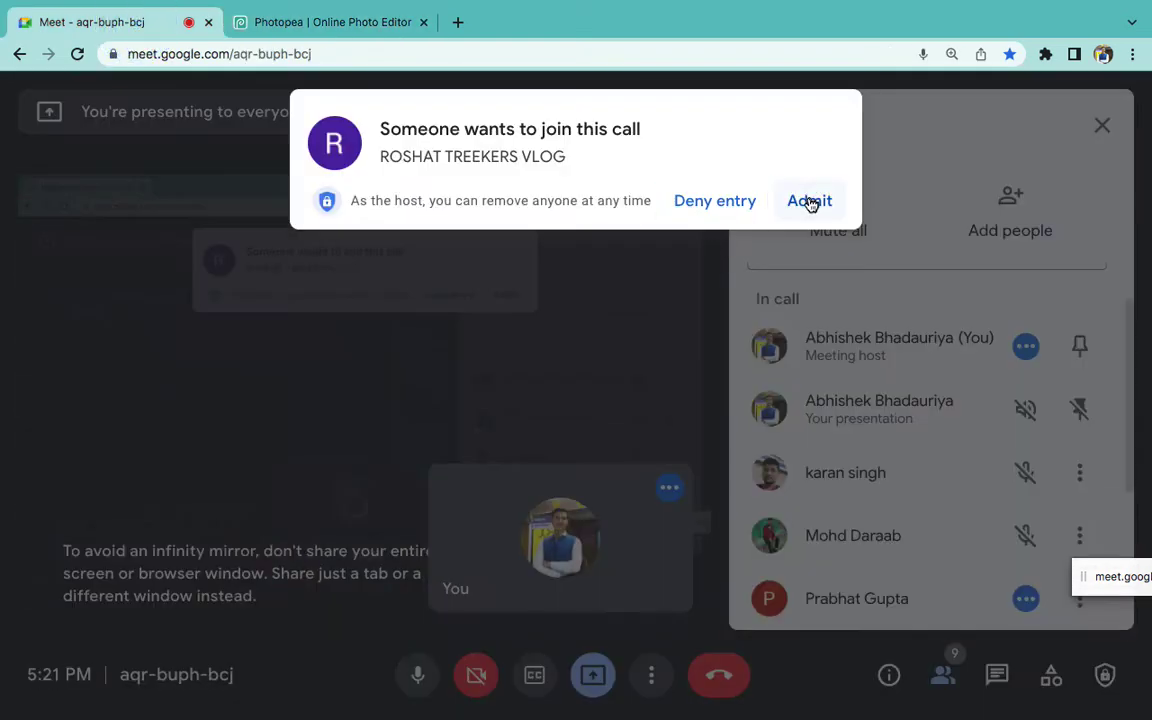
click(810, 203)
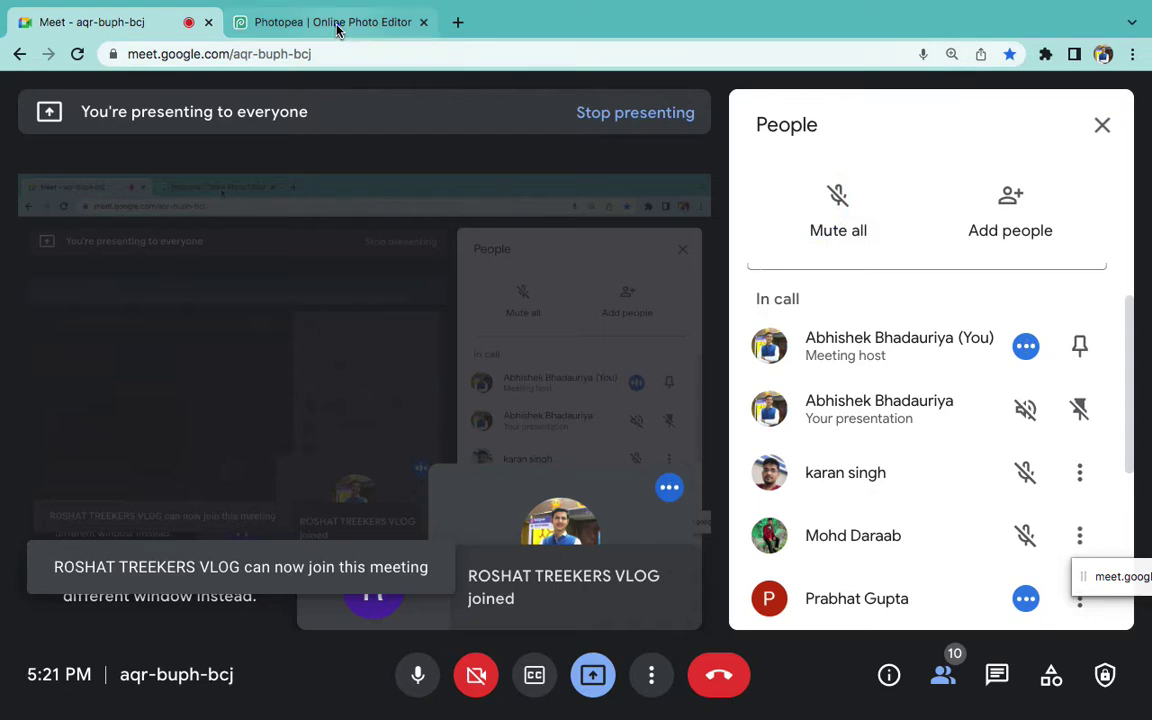
click(337, 27)
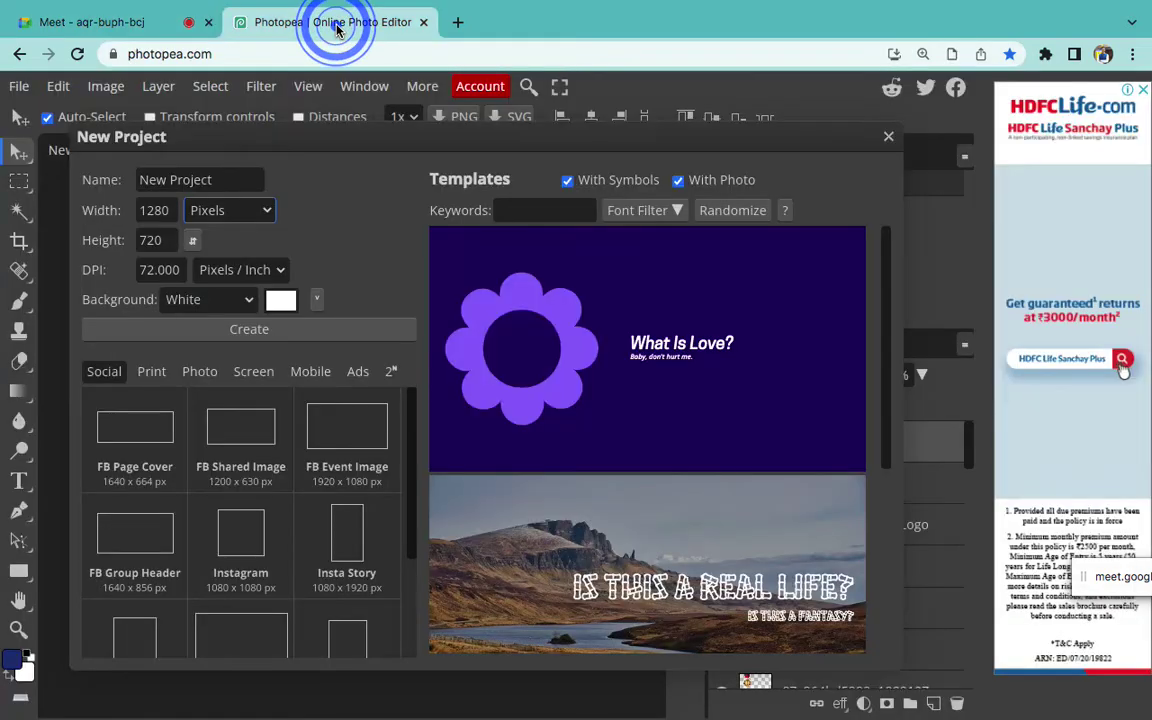
Create a new 1280 × 1280 pixel project with a white background and add an empty layer
click(268, 212)
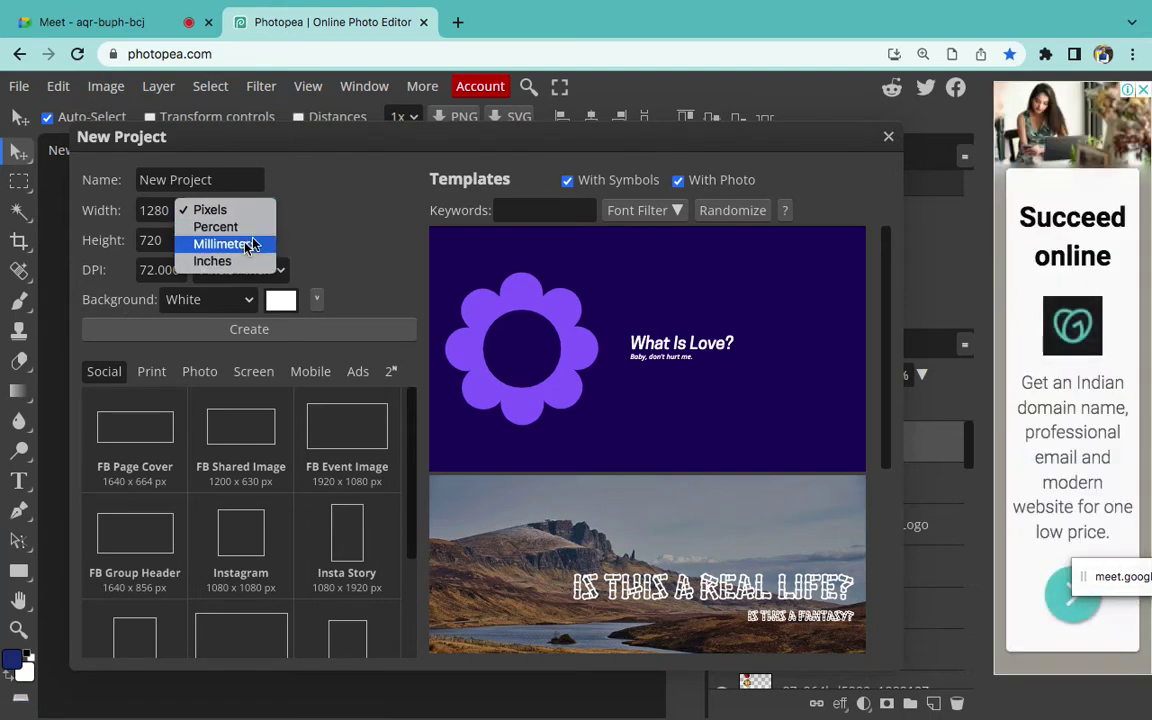
click(343, 224)
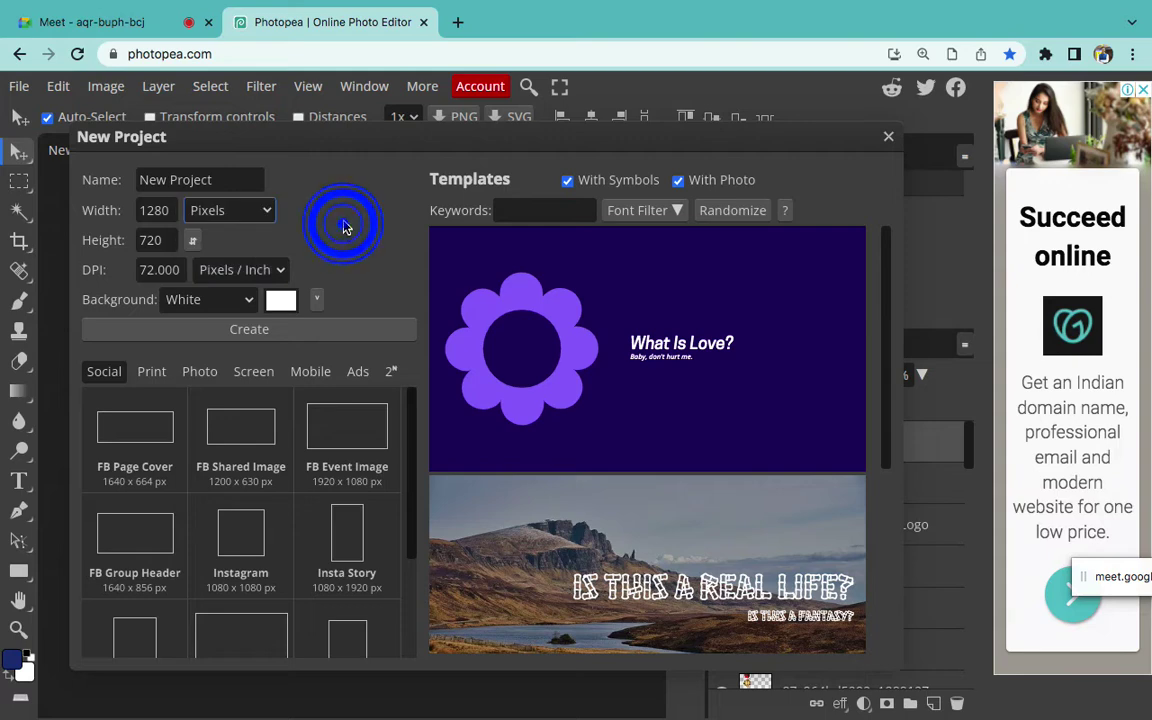
click(169, 208)
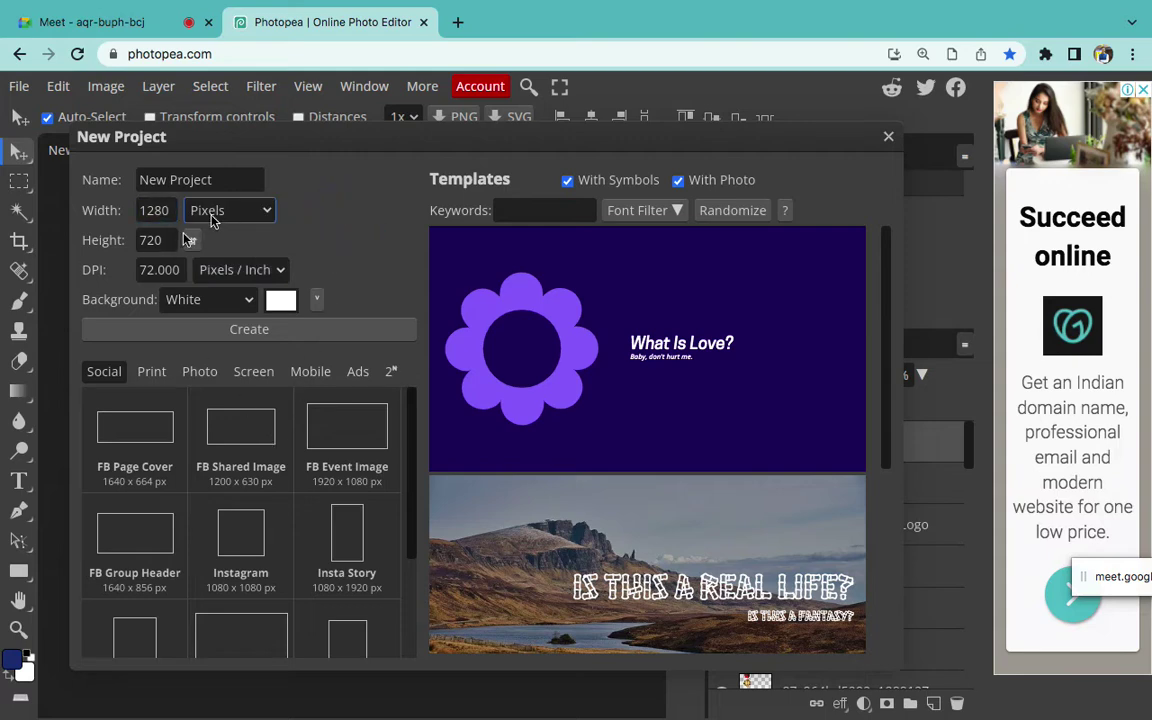
double_click(158, 241)
text(128)
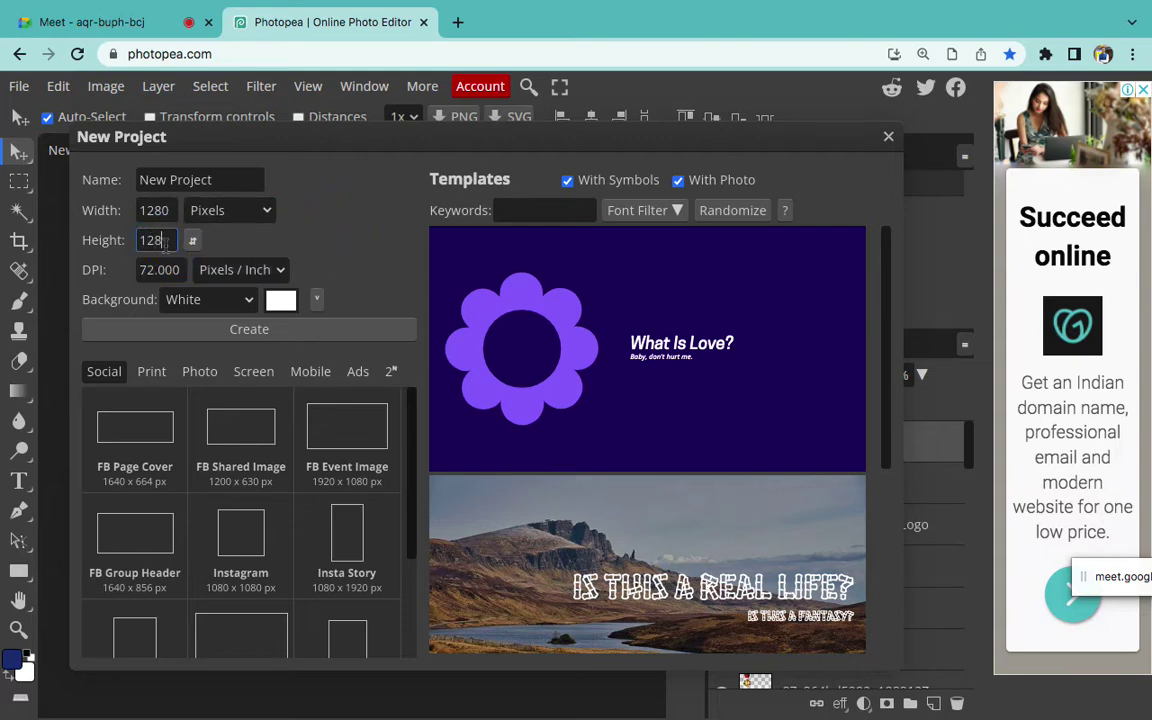
click(337, 232)
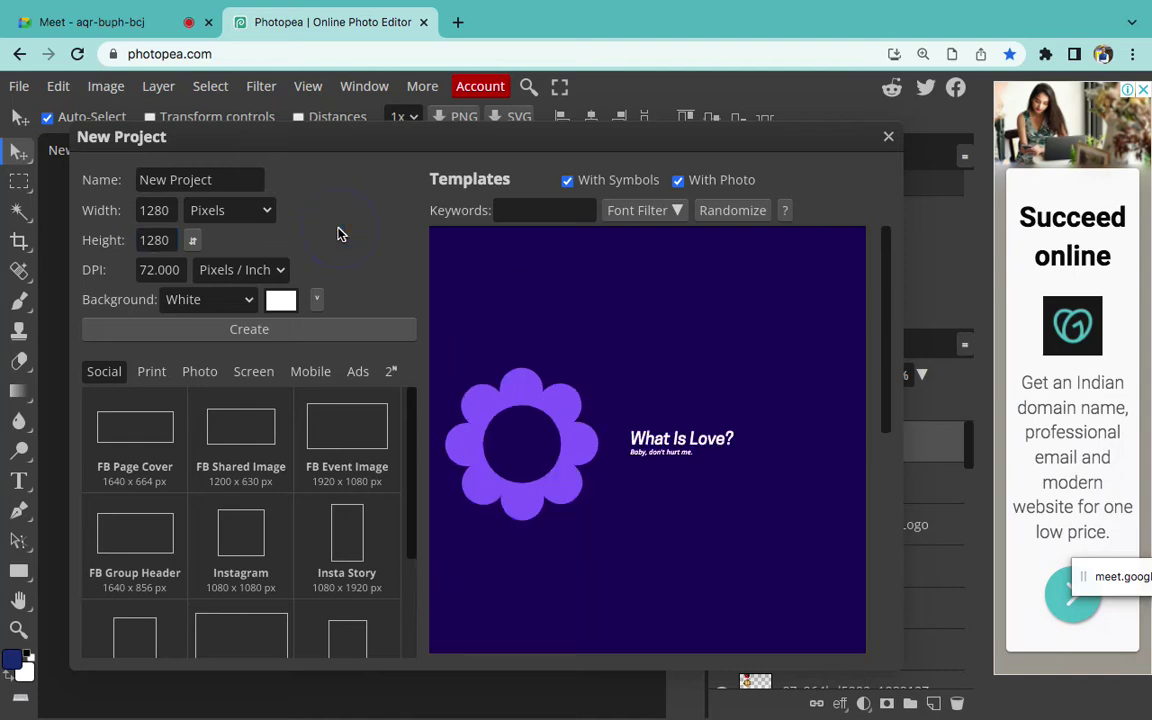
click(157, 210)
click(230, 333)
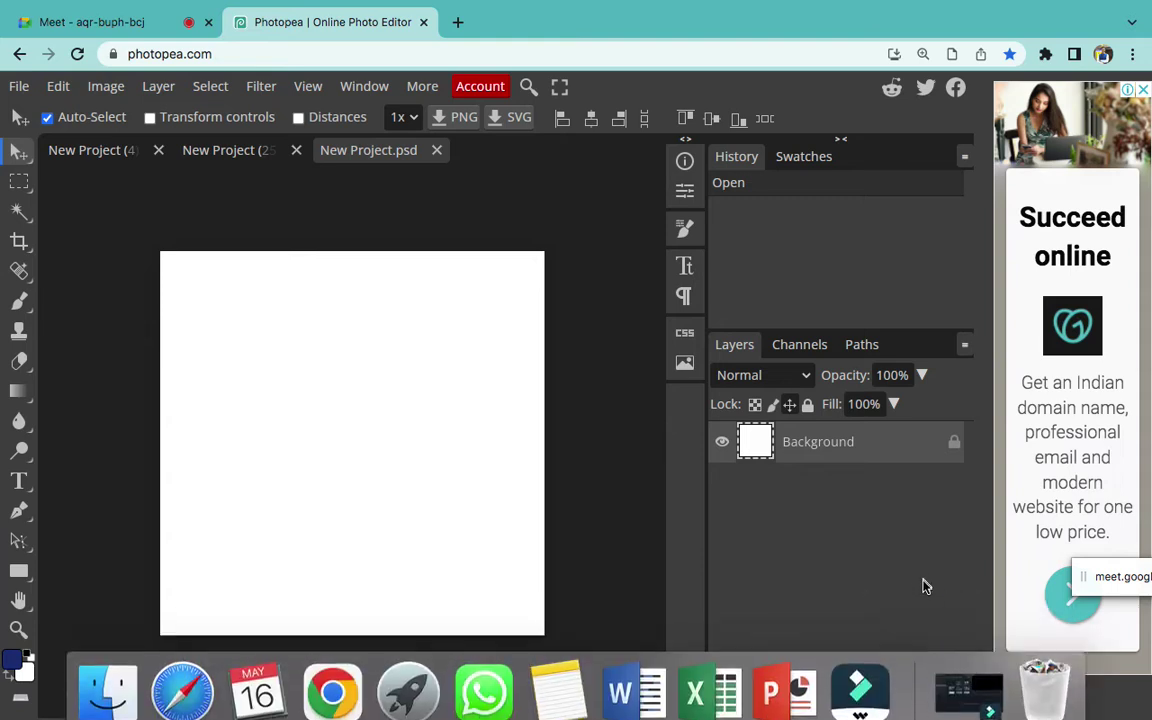
click(933, 703)
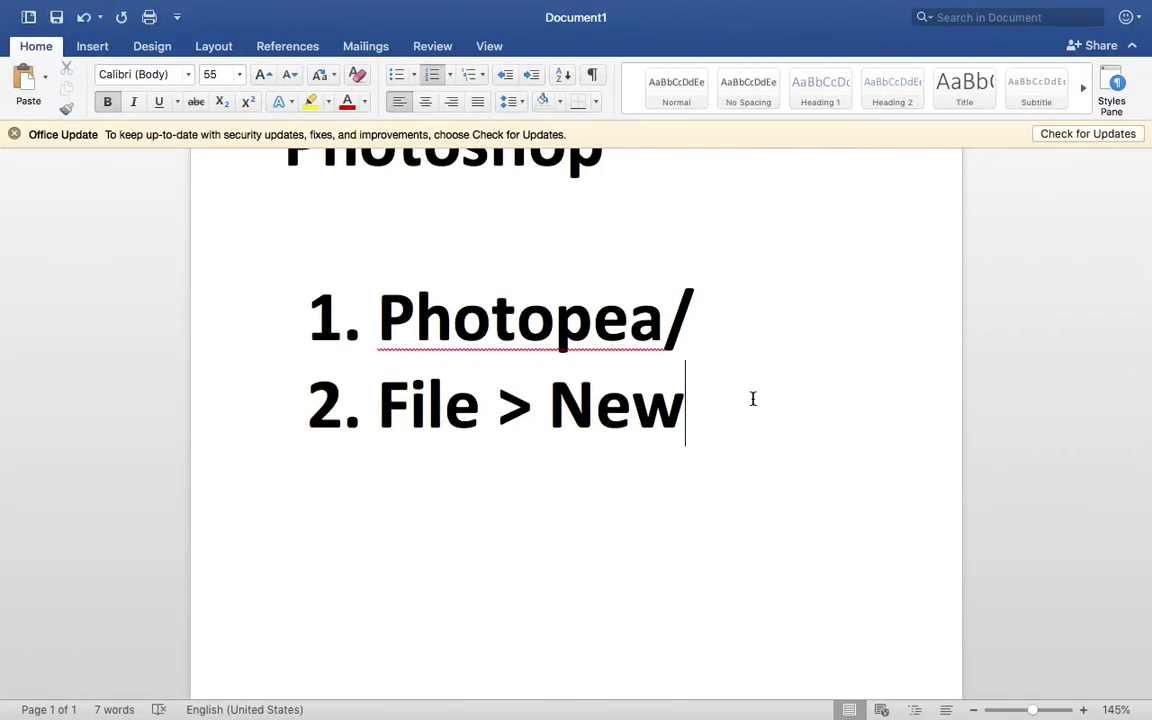
In the Word notes, insert a horizontal divider line below the "File > New" item
scroll(753, 398, down, 4)
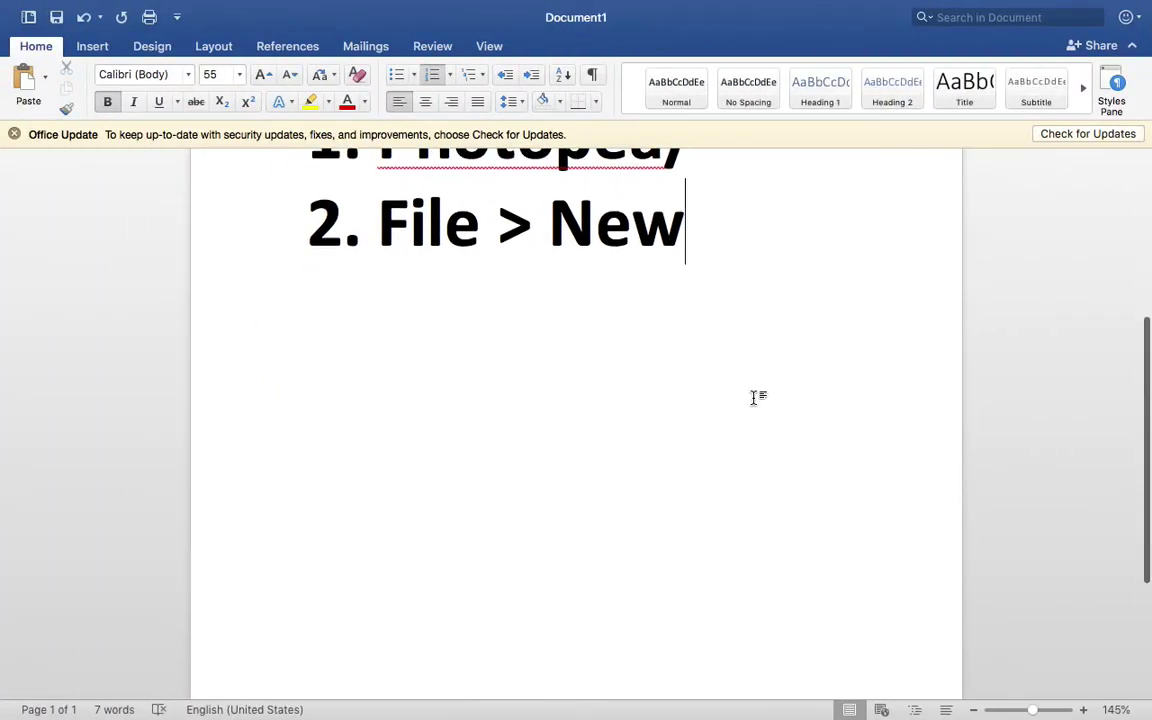
key(Return)
key(Return)
text(----------)
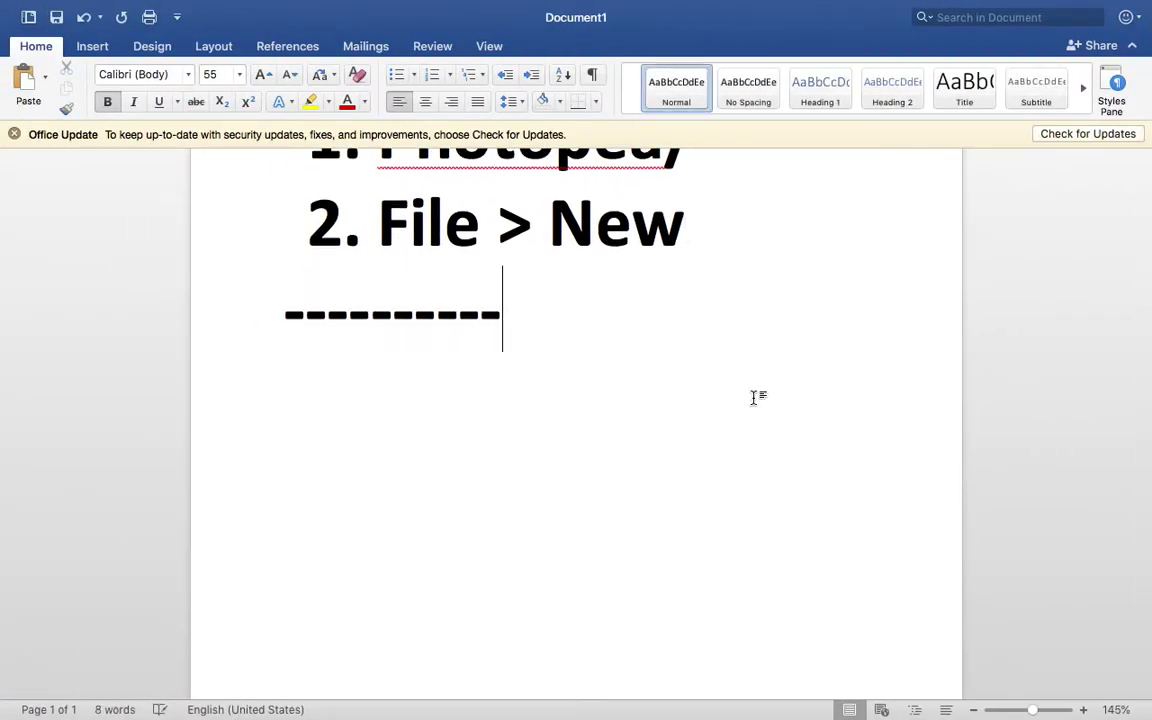
key(Return)
Add an arrow-bulleted list with the items Text, Image, Color and Shapes below the divider line
text(> Tex)
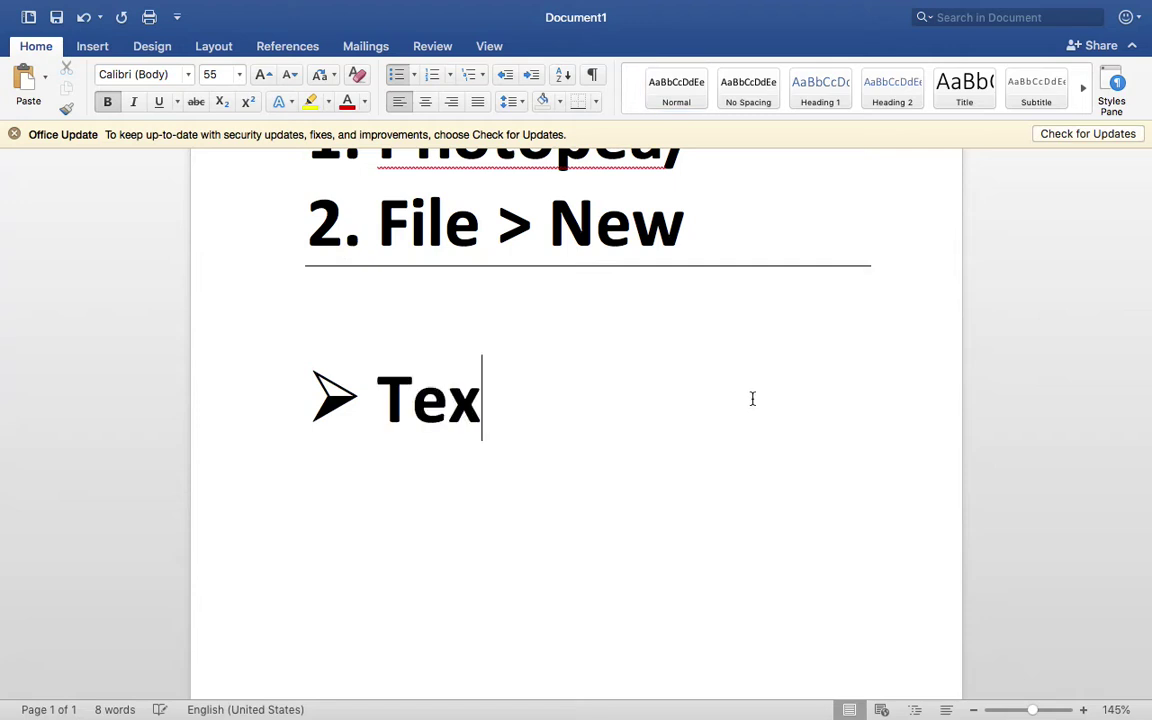
text(t)
key(Return)
text(Image)
key(Return)
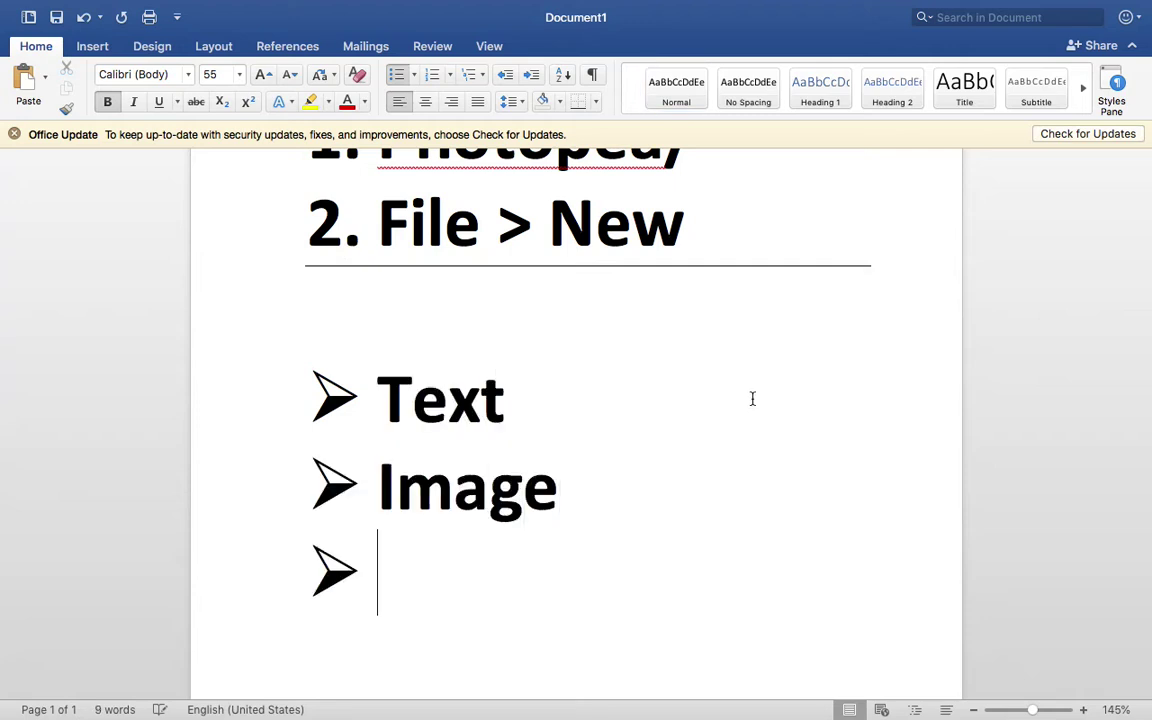
text(Color)
key(Return)
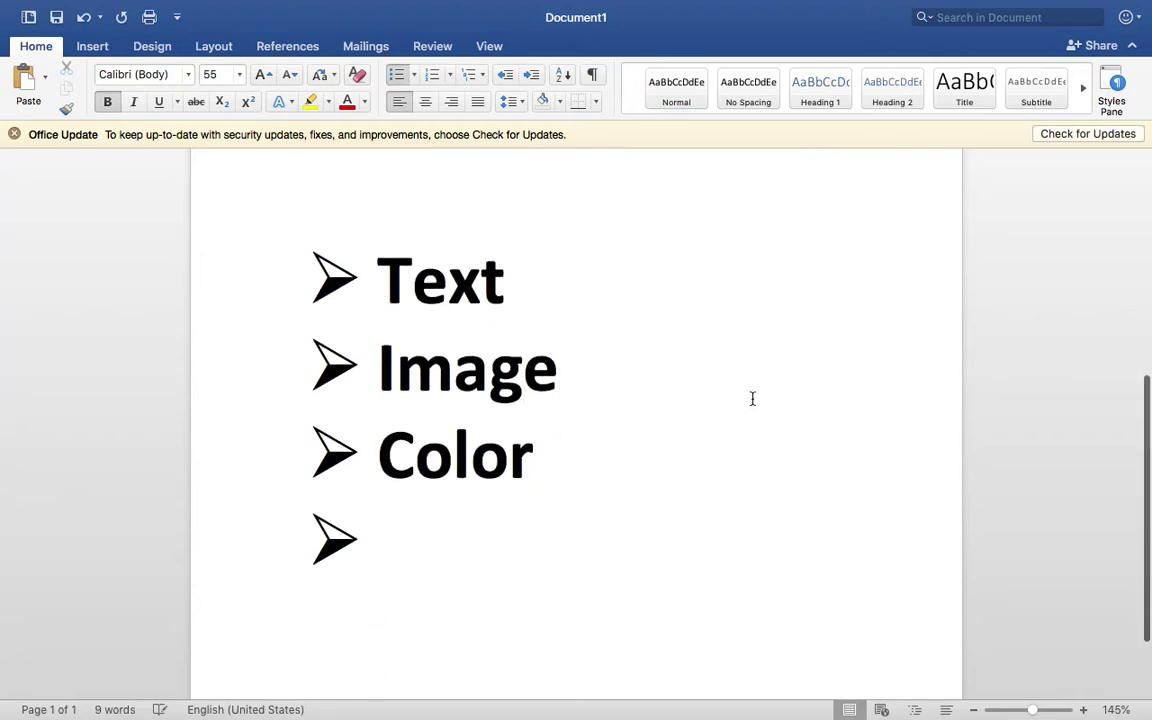
text(Shapes)
scroll(788, 480, down, 2)
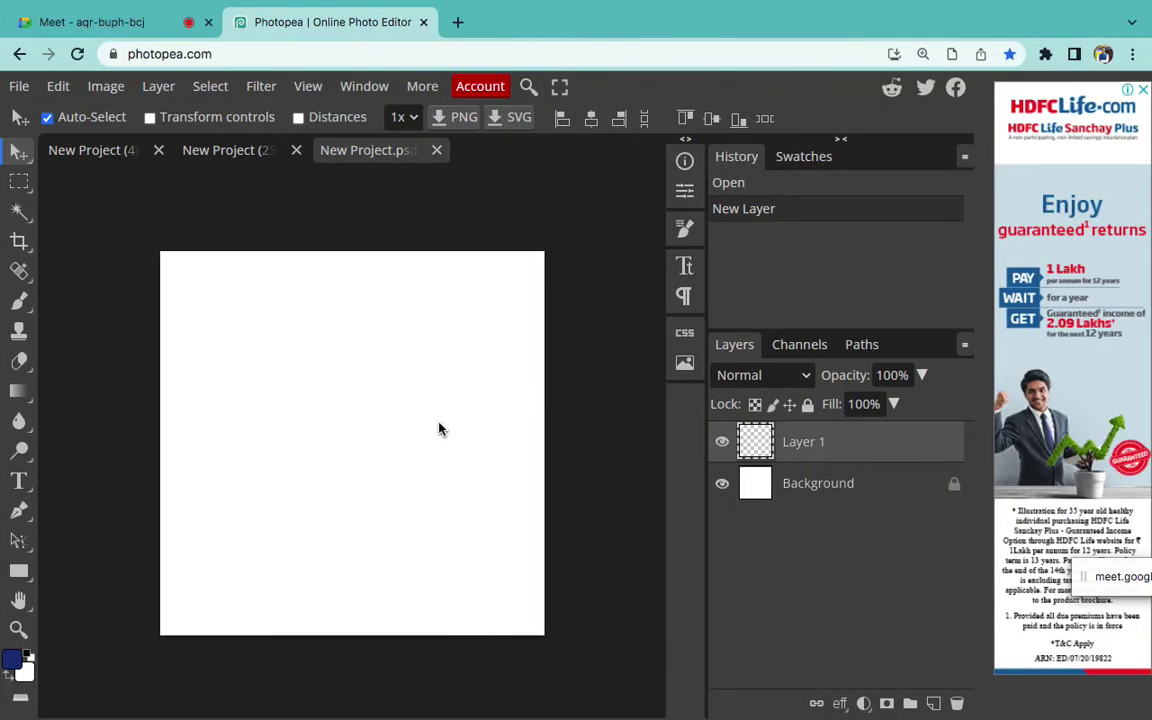
click(18, 89)
click(53, 134)
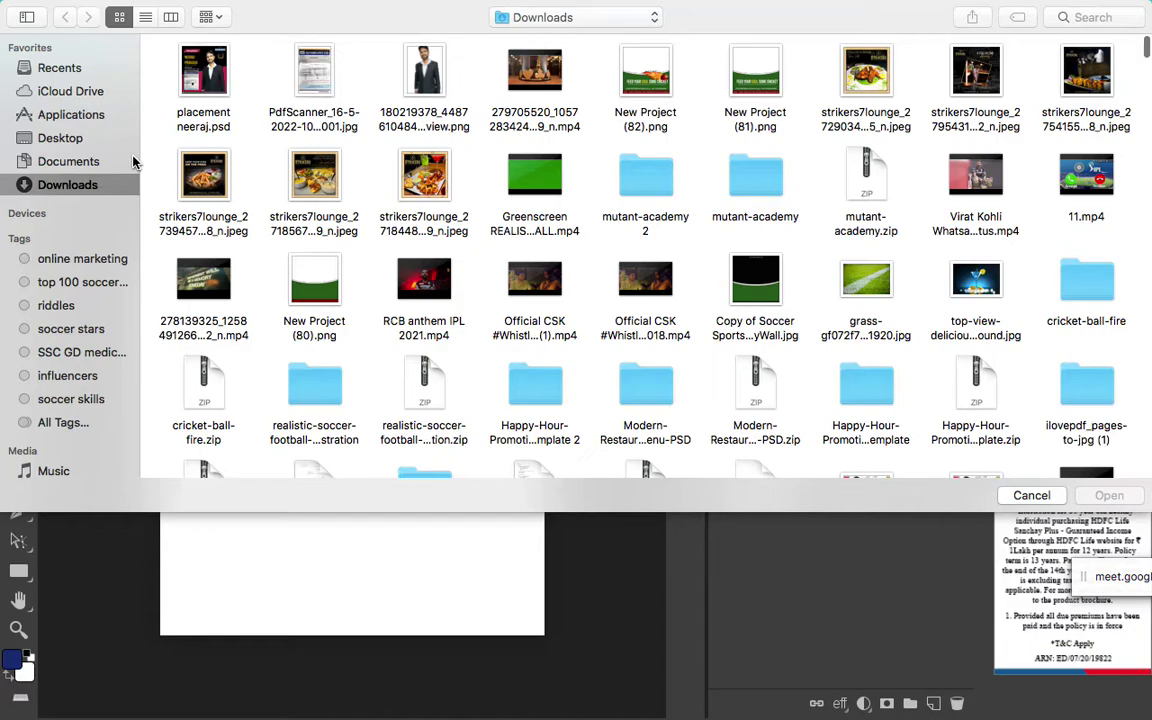
click(1030, 492)
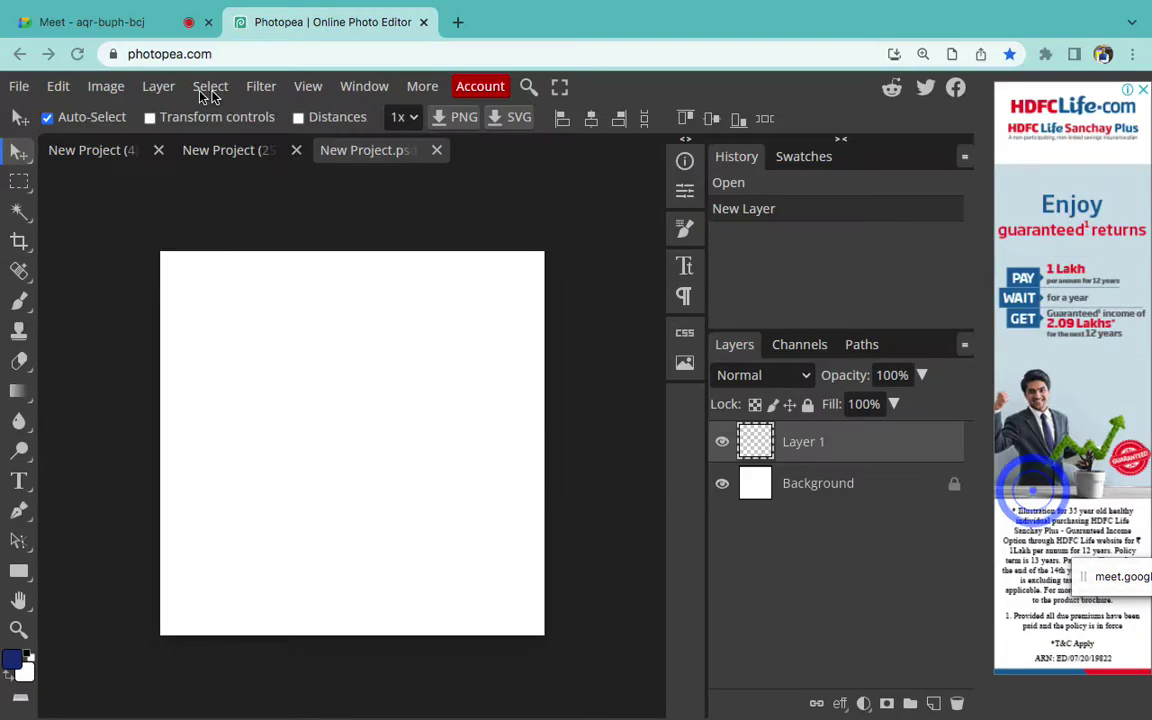
Switch to the Google Meet call and stop presenting the screen
click(121, 30)
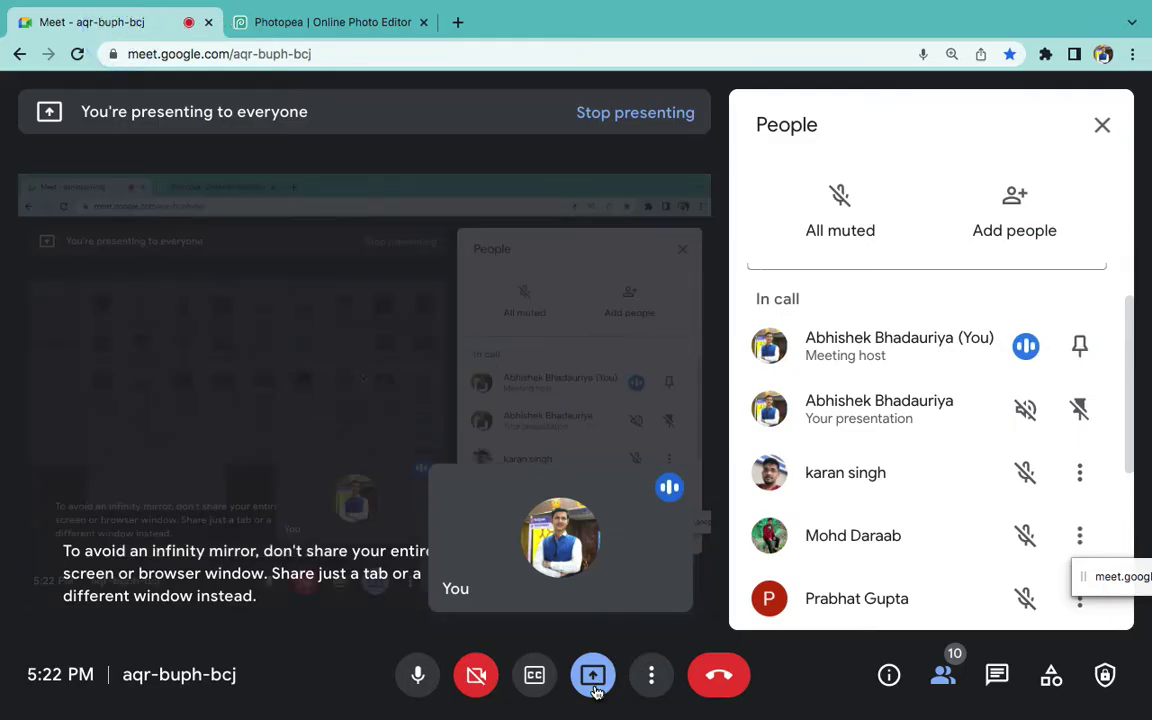
click(662, 594)
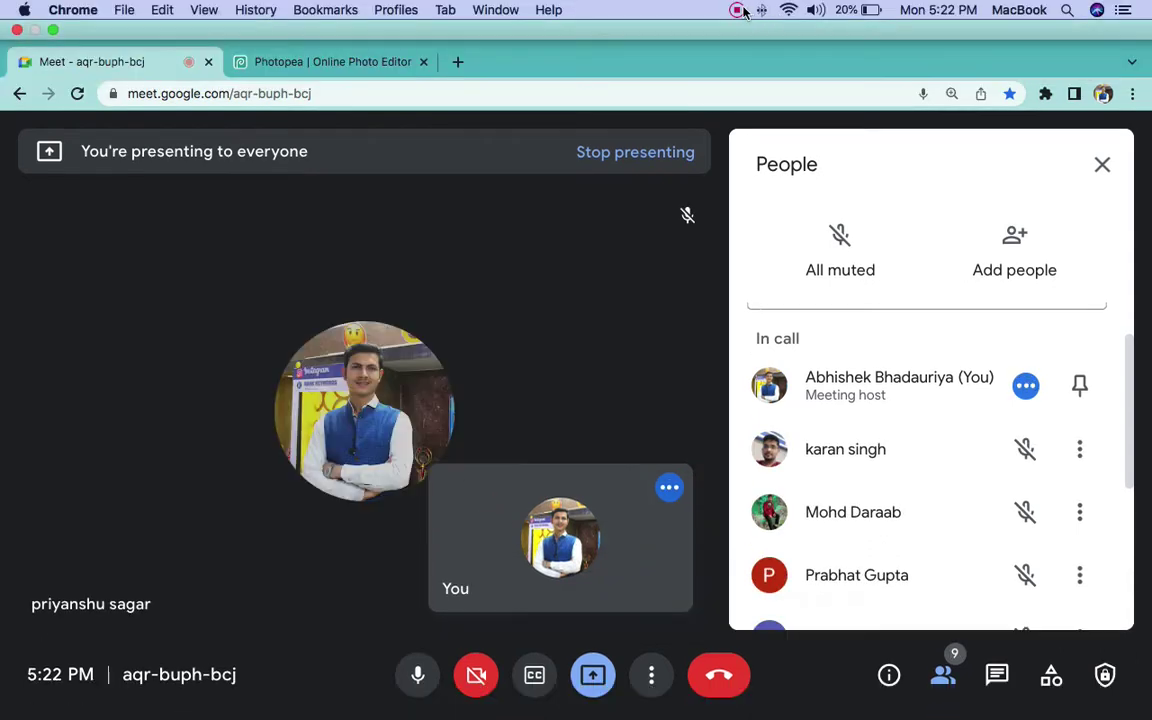
click(736, 9)
click(765, 68)
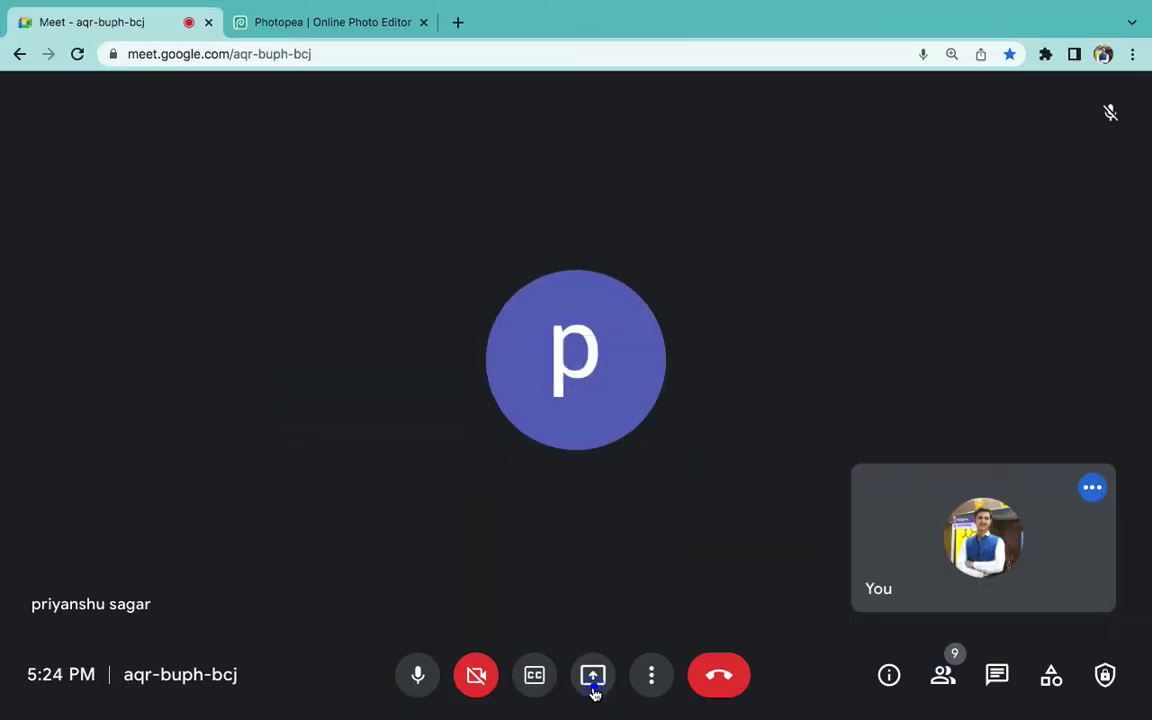
Present the entire screen in the Google Meet call again and return to Photopea
click(593, 675)
click(687, 512)
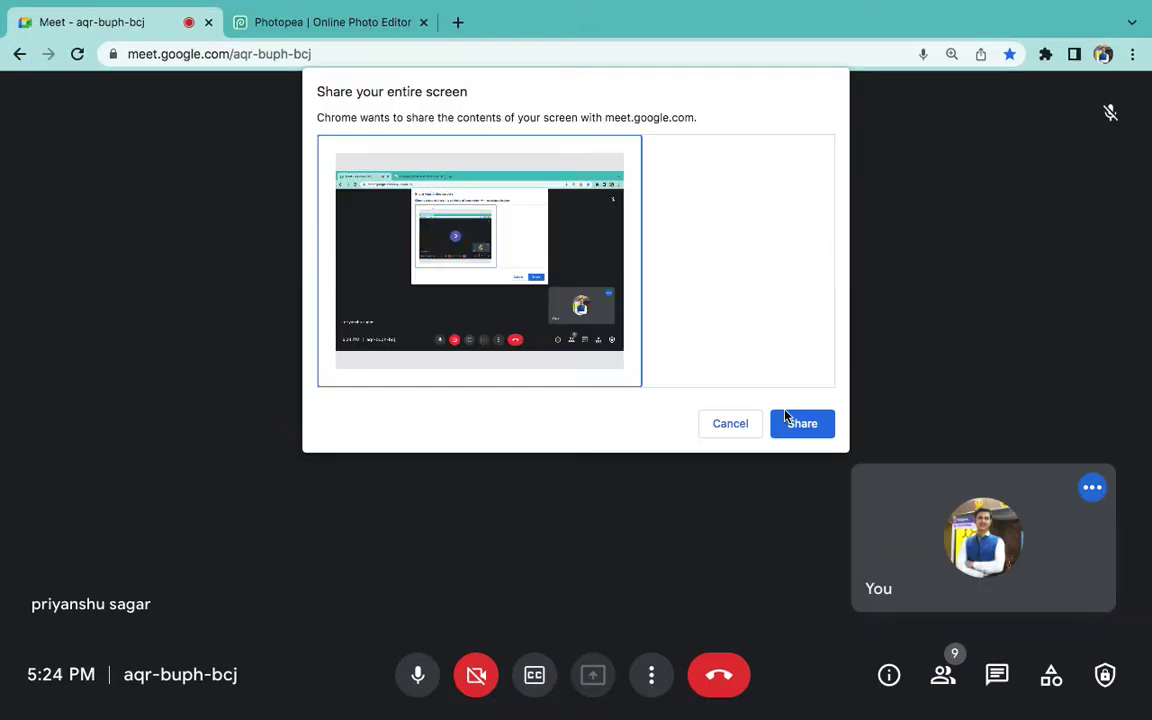
click(797, 421)
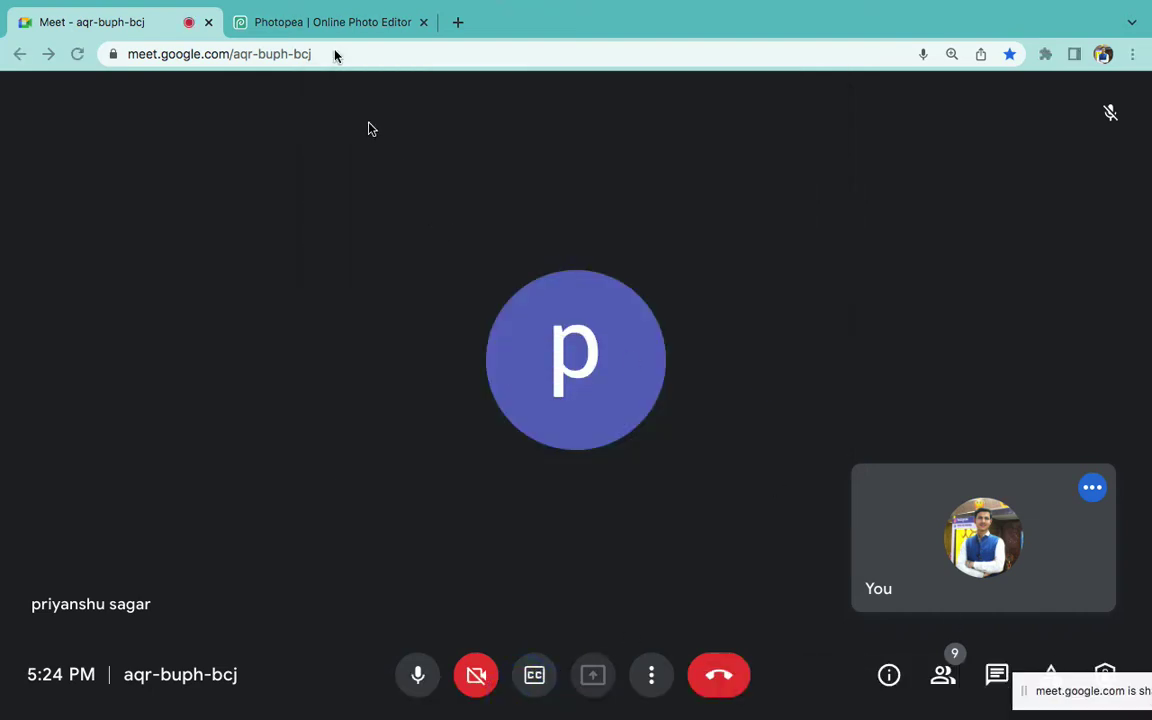
click(303, 30)
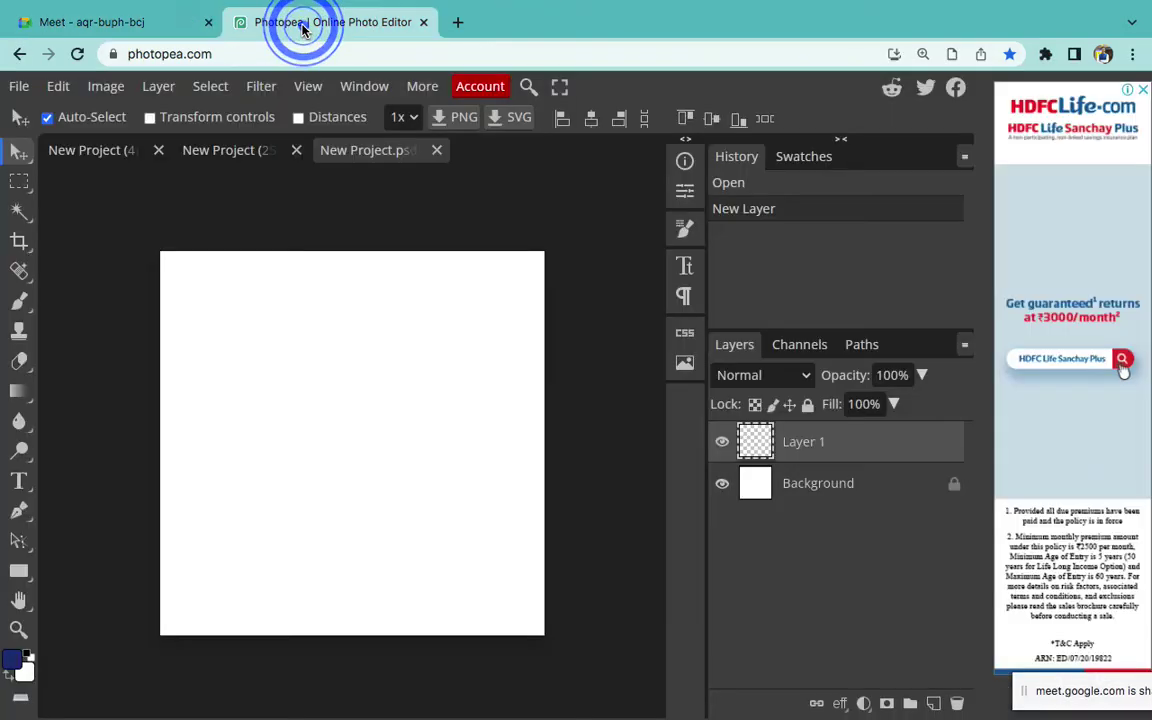
Open the image file "WhatsApp Image 2022-05…(1).jpeg" from the Desktop folder
click(17, 88)
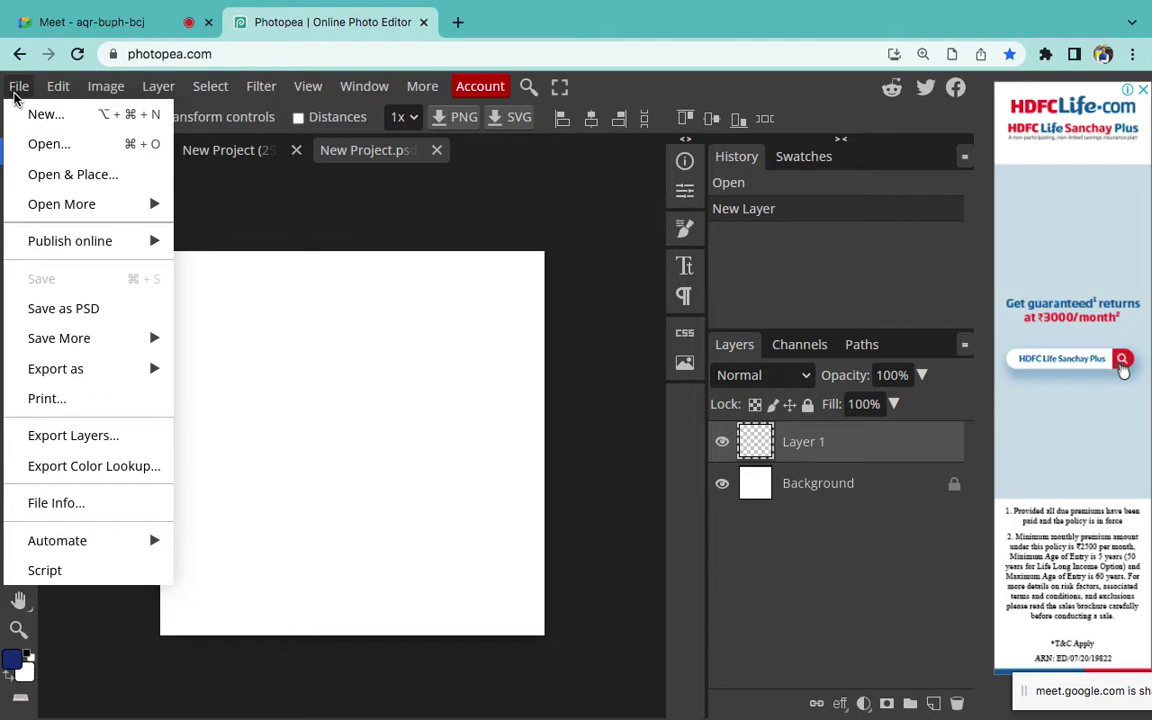
click(58, 143)
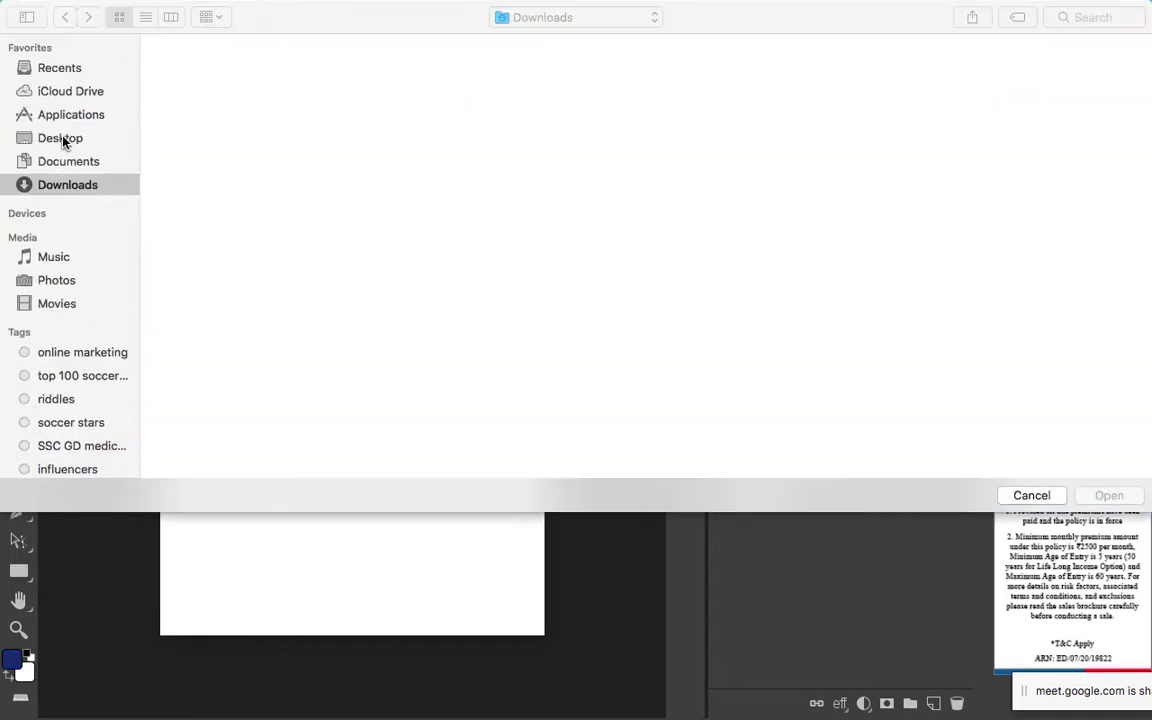
click(55, 140)
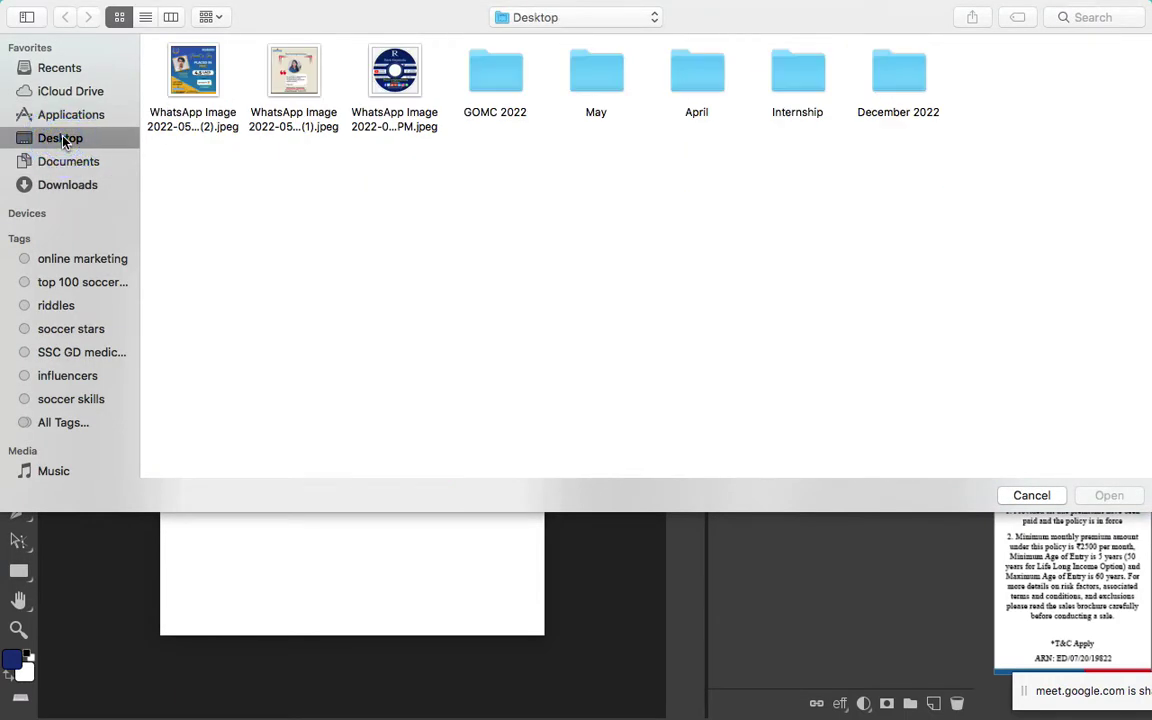
double_click(293, 70)
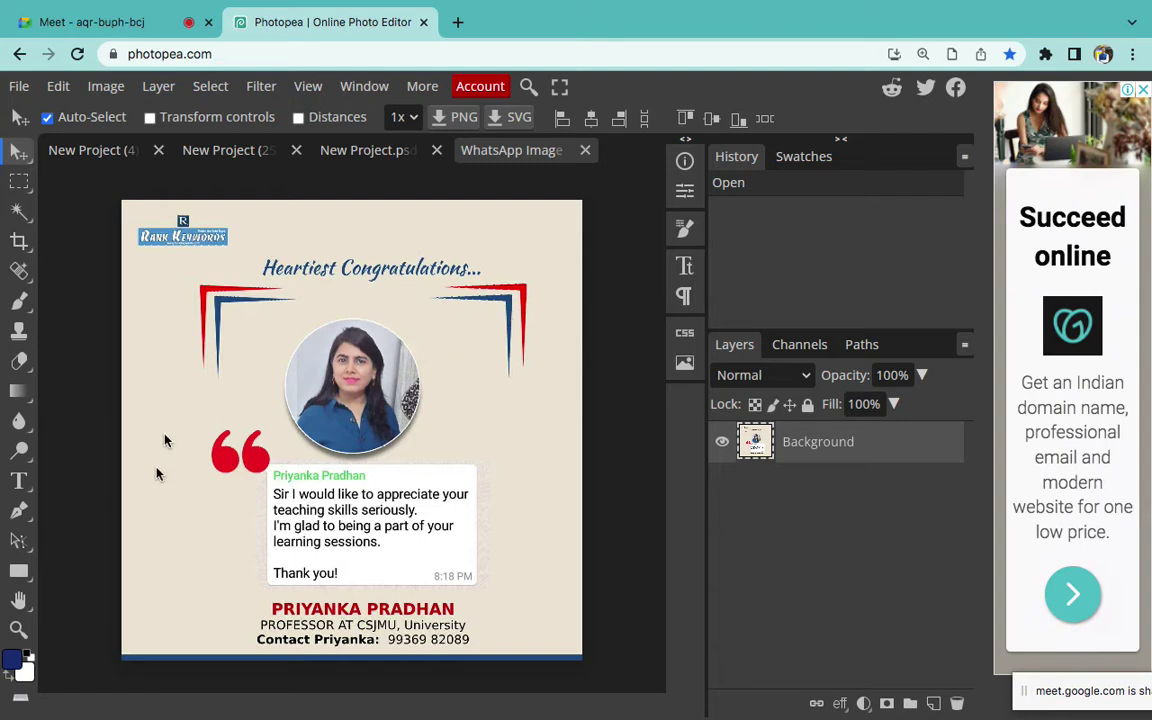
Create a new 1280 × 1280 pixel project with a white background at 72 DPI
click(19, 86)
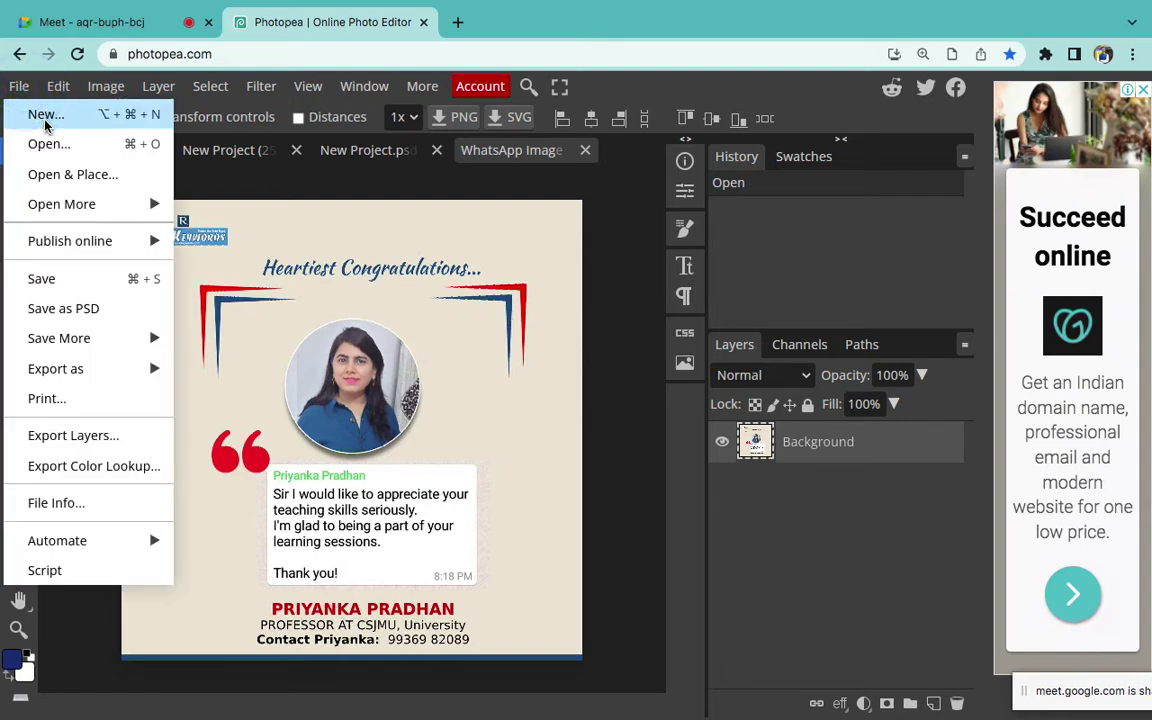
click(45, 118)
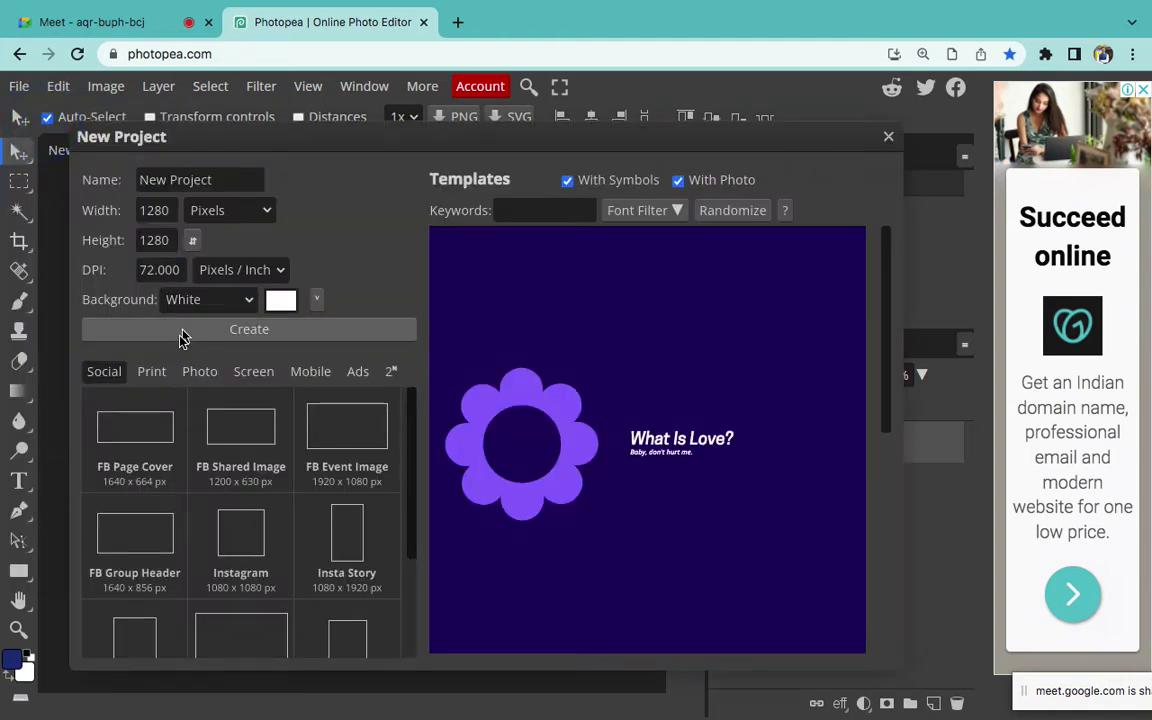
click(179, 337)
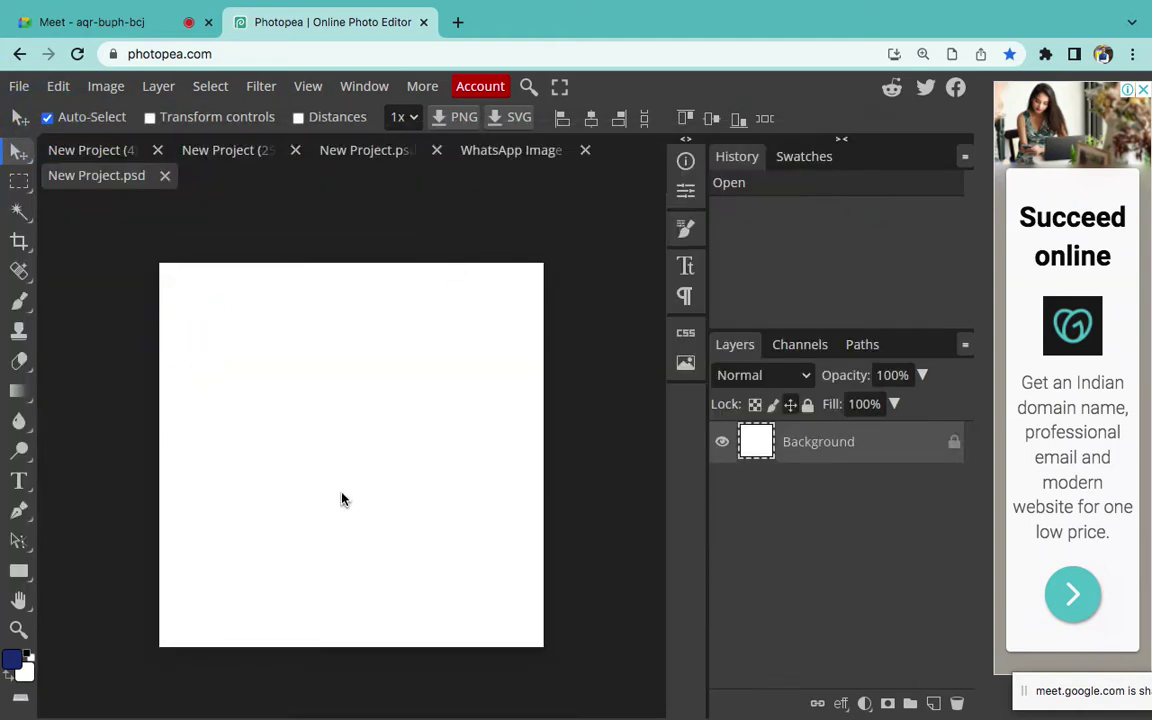
Sample the beige background of the WhatsApp poster image as the foreground color, hex eee6d7
click(496, 155)
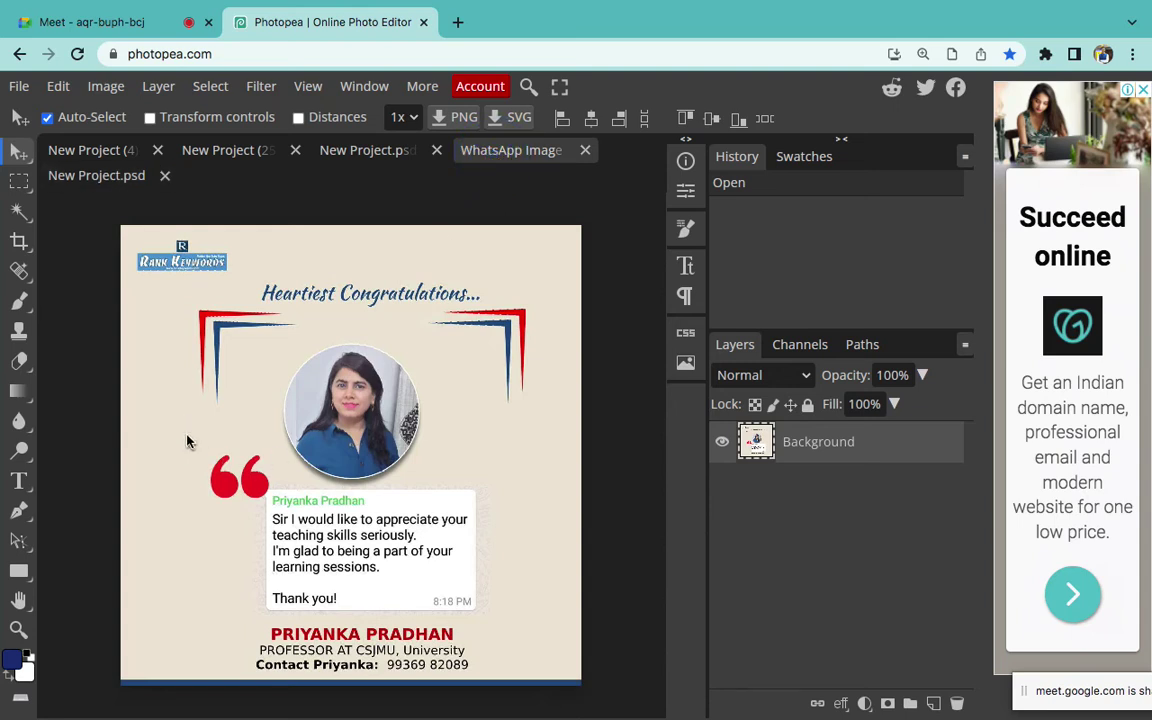
click(18, 664)
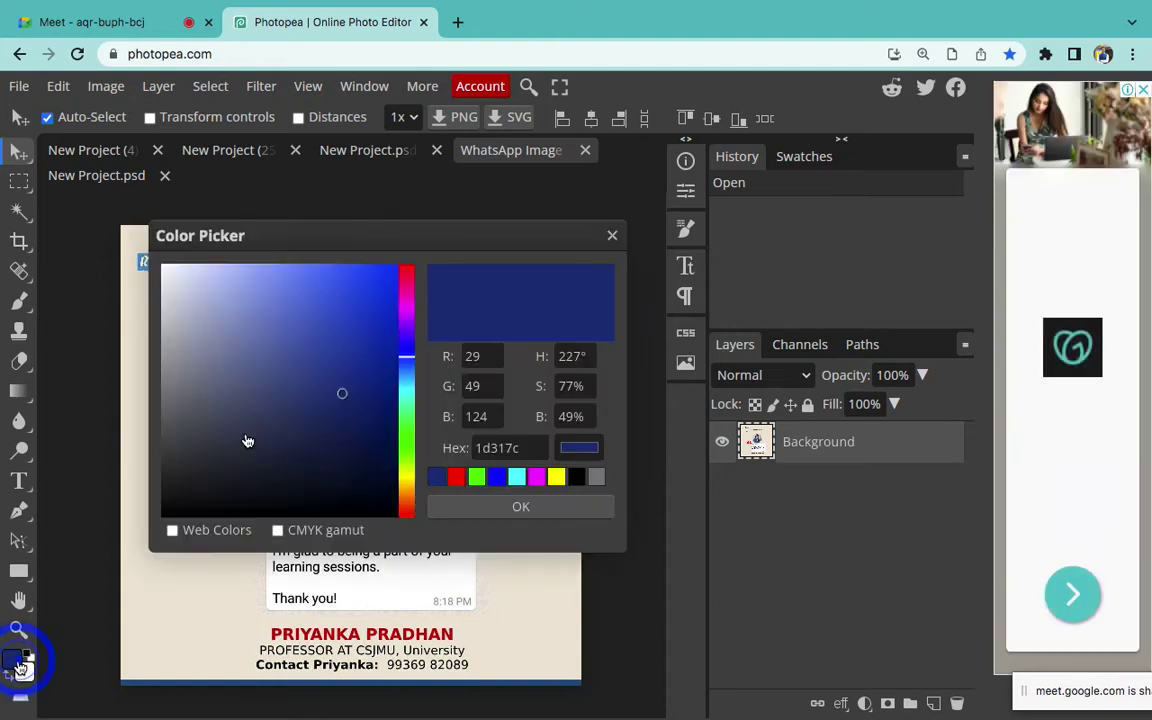
drag(452, 234, 641, 204)
click(180, 535)
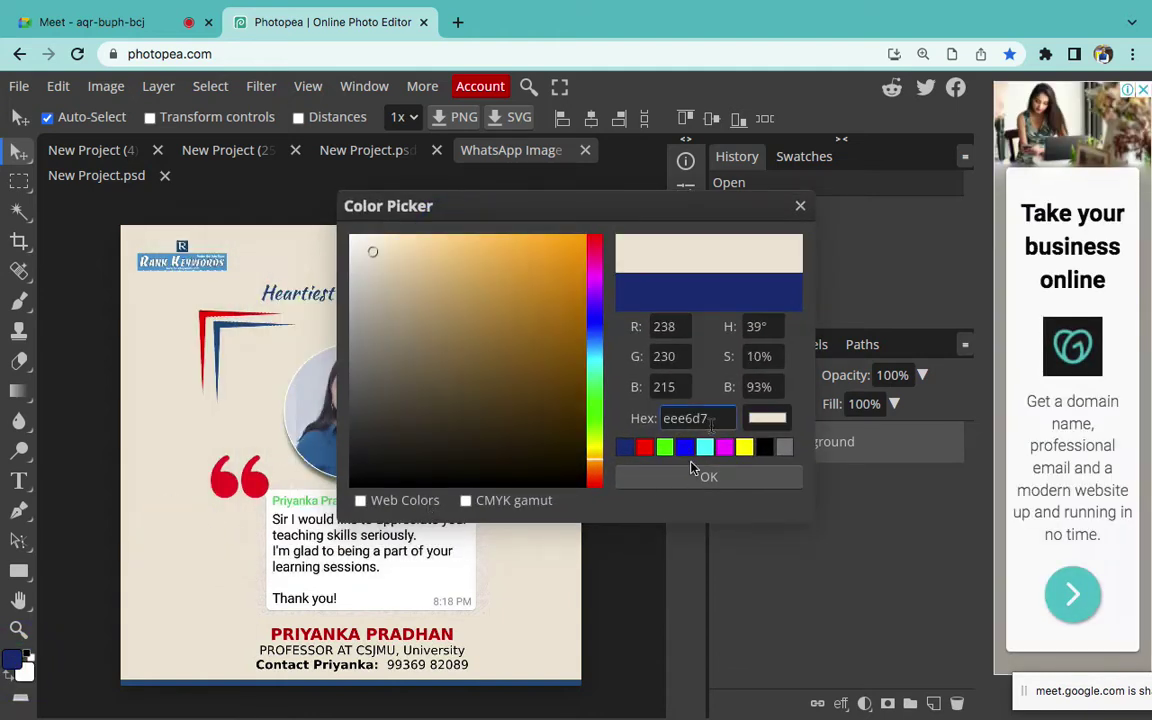
click(666, 480)
Return to the new blank project and activate the Paint Bucket Tool
click(105, 186)
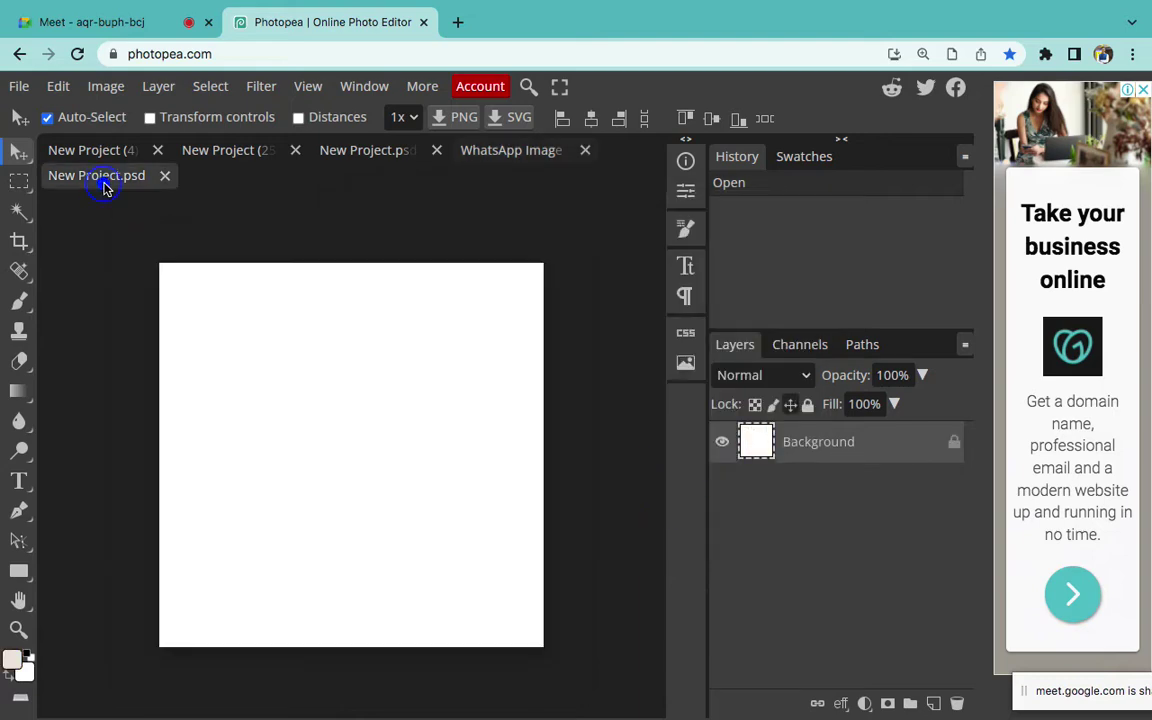
right_click(19, 391)
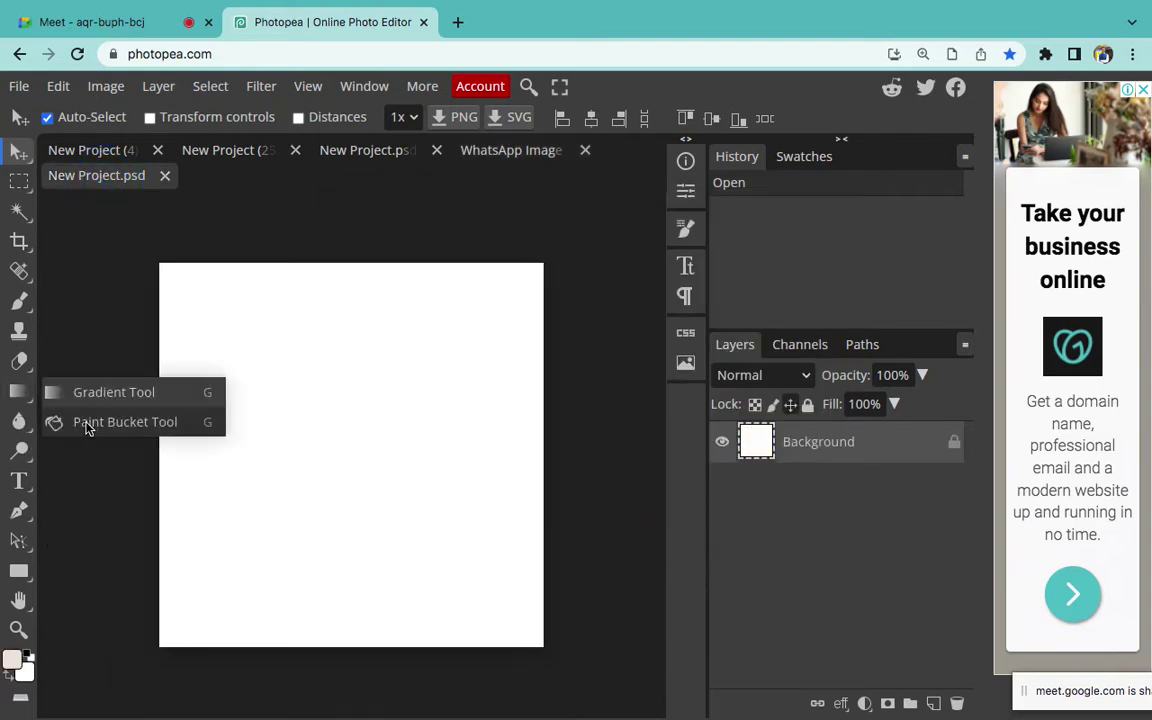
click(86, 424)
click(522, 154)
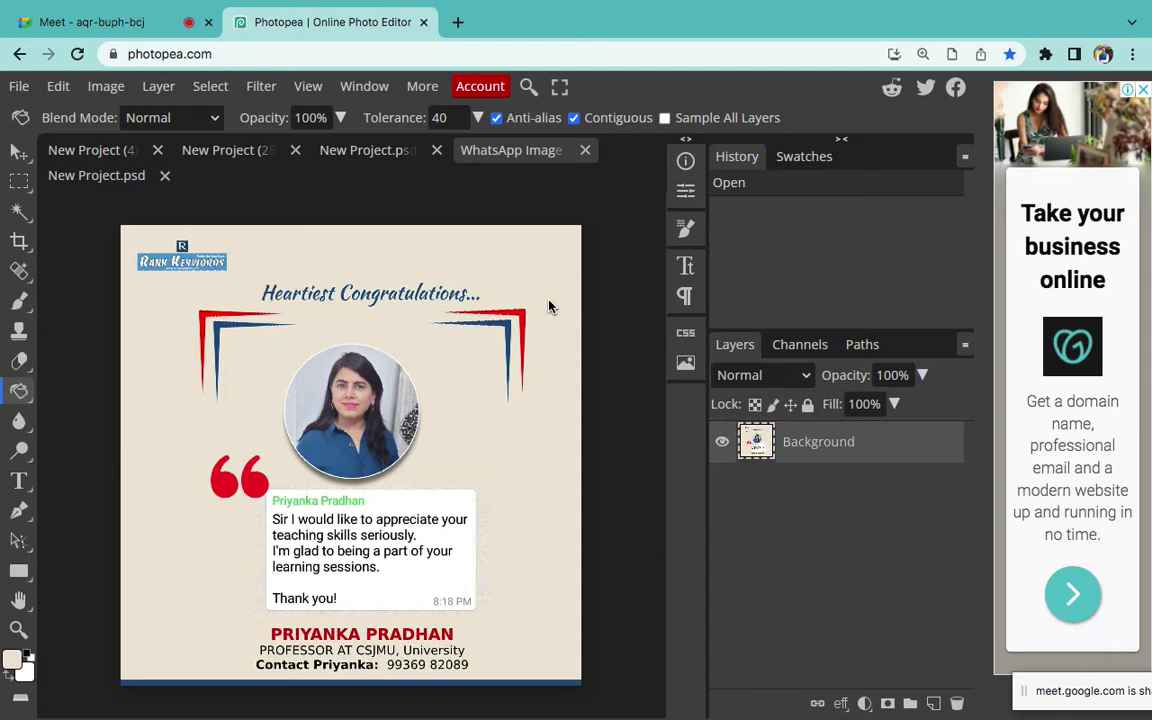
click(12, 657)
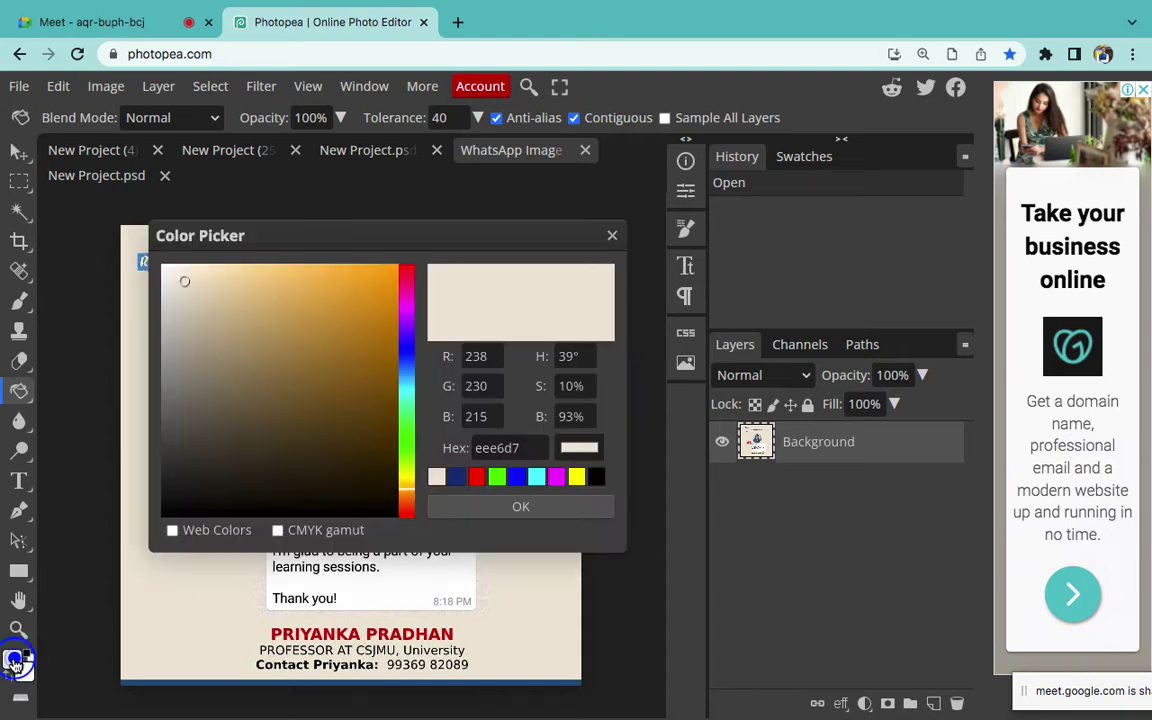
click(313, 343)
mouse_move(313, 341)
mouse_down()
mouse_move(262, 329)
mouse_move(198, 285)
mouse_move(182, 345)
mouse_move(251, 421)
mouse_up()
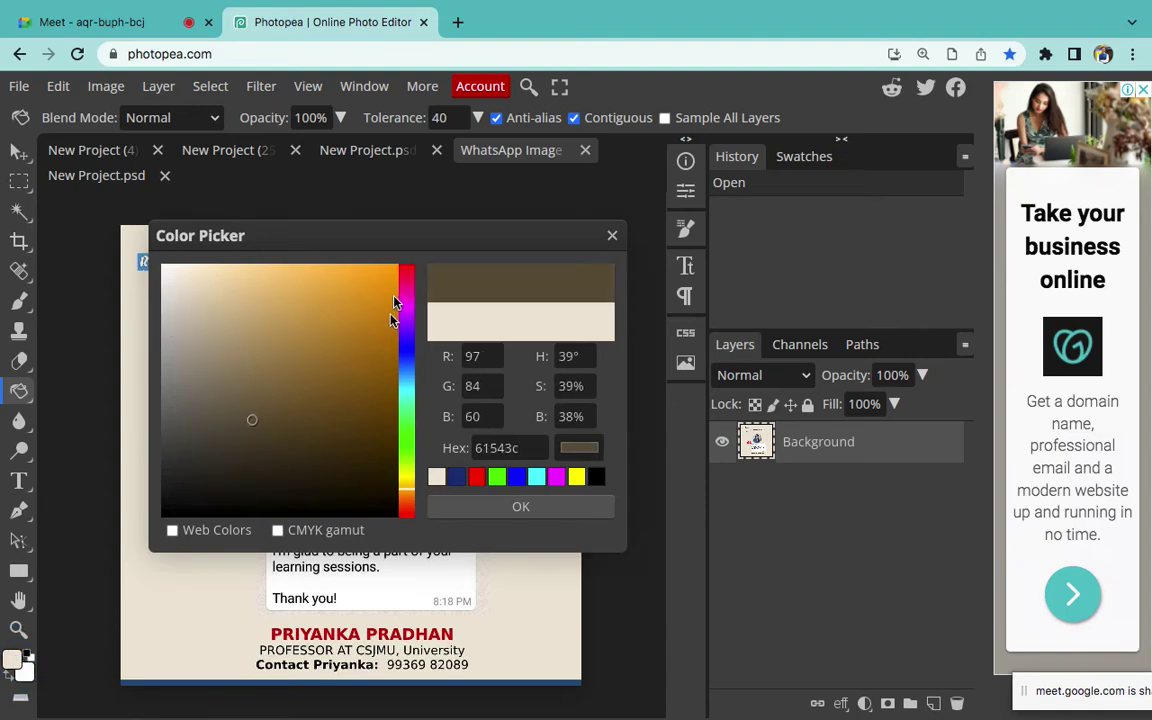
drag(383, 247, 805, 206)
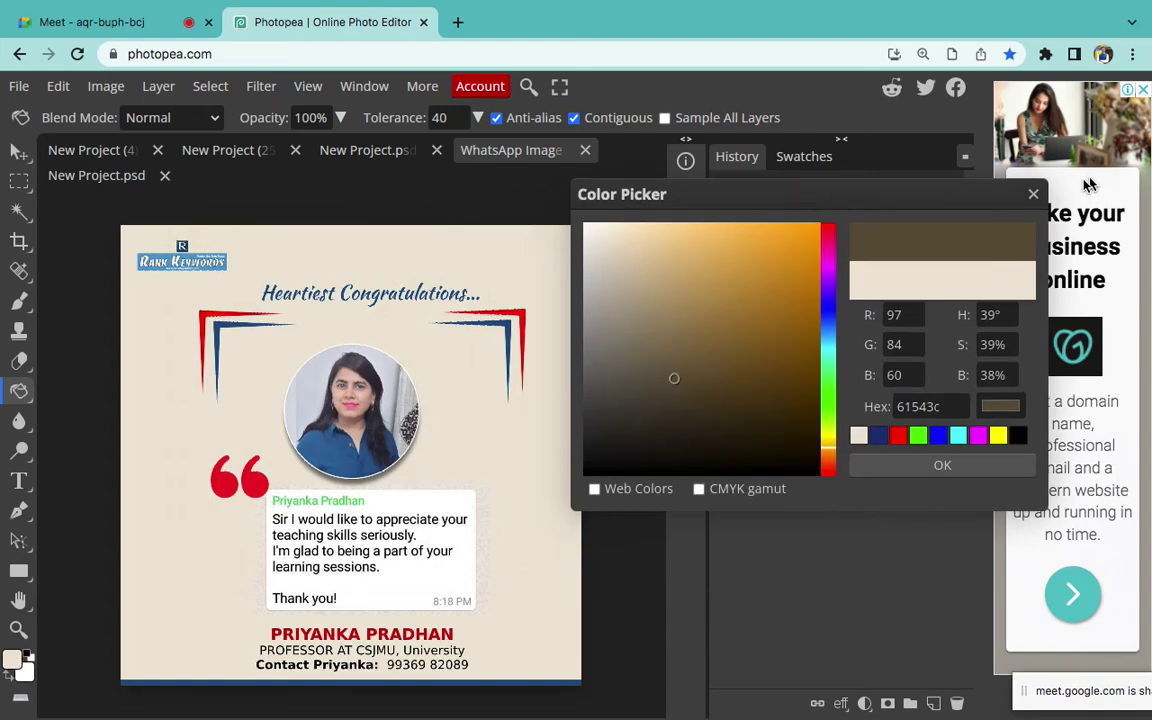
click(1034, 194)
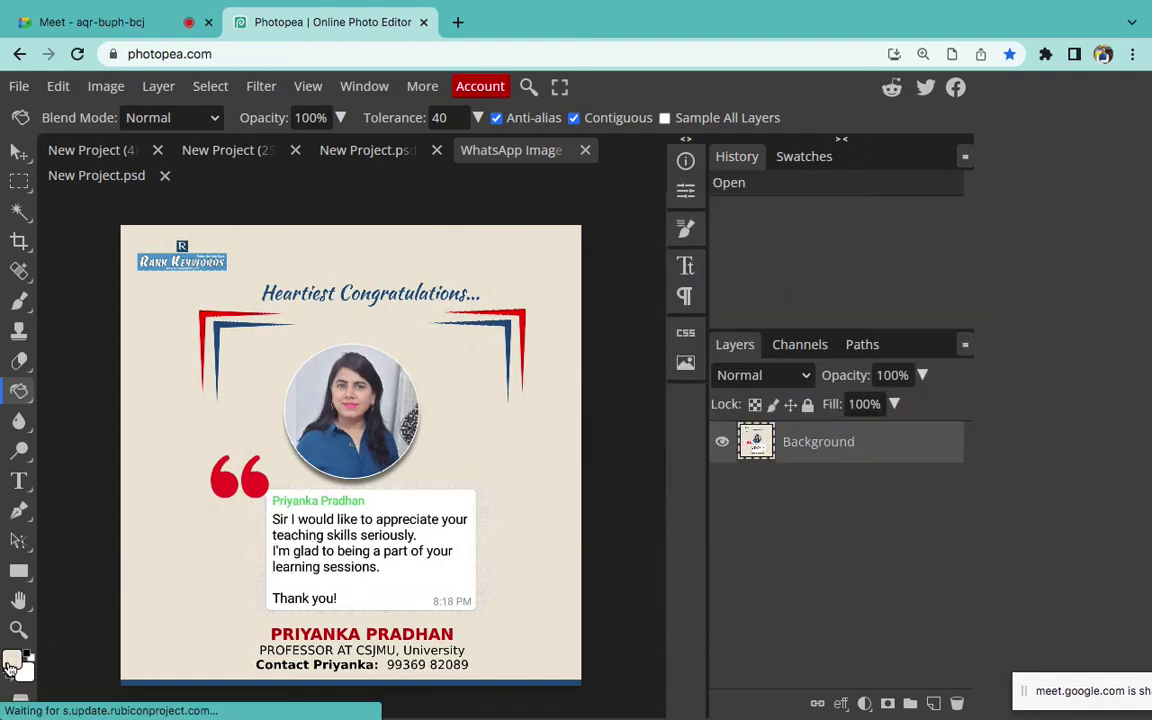
Sample the blue of the shirt in the poster's circular photo in the foreground Color Picker, hex 3a6fa5
click(12, 662)
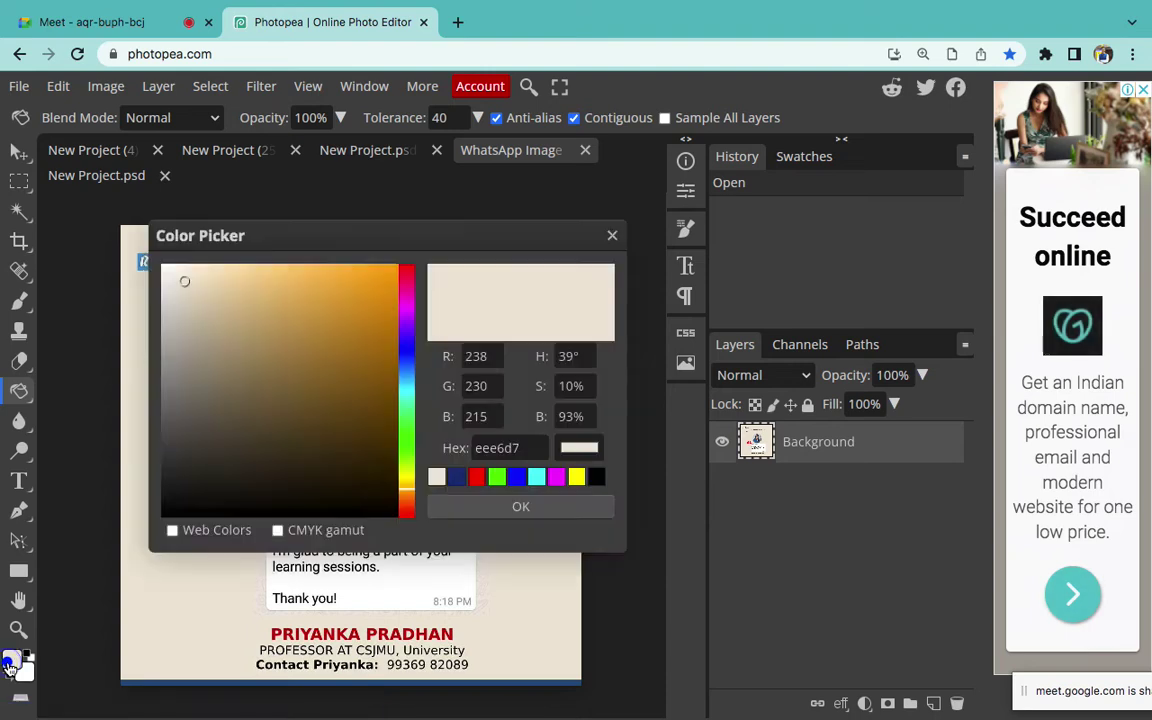
drag(489, 236, 922, 164)
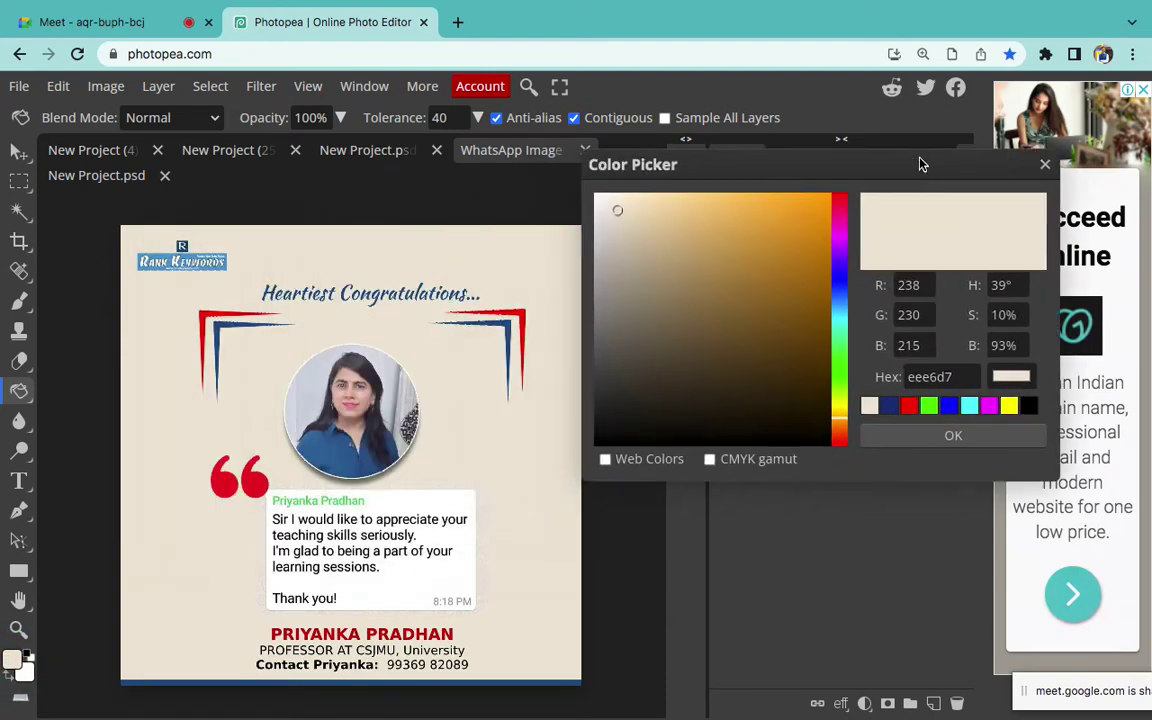
click(154, 434)
scroll(447, 363, up, 5)
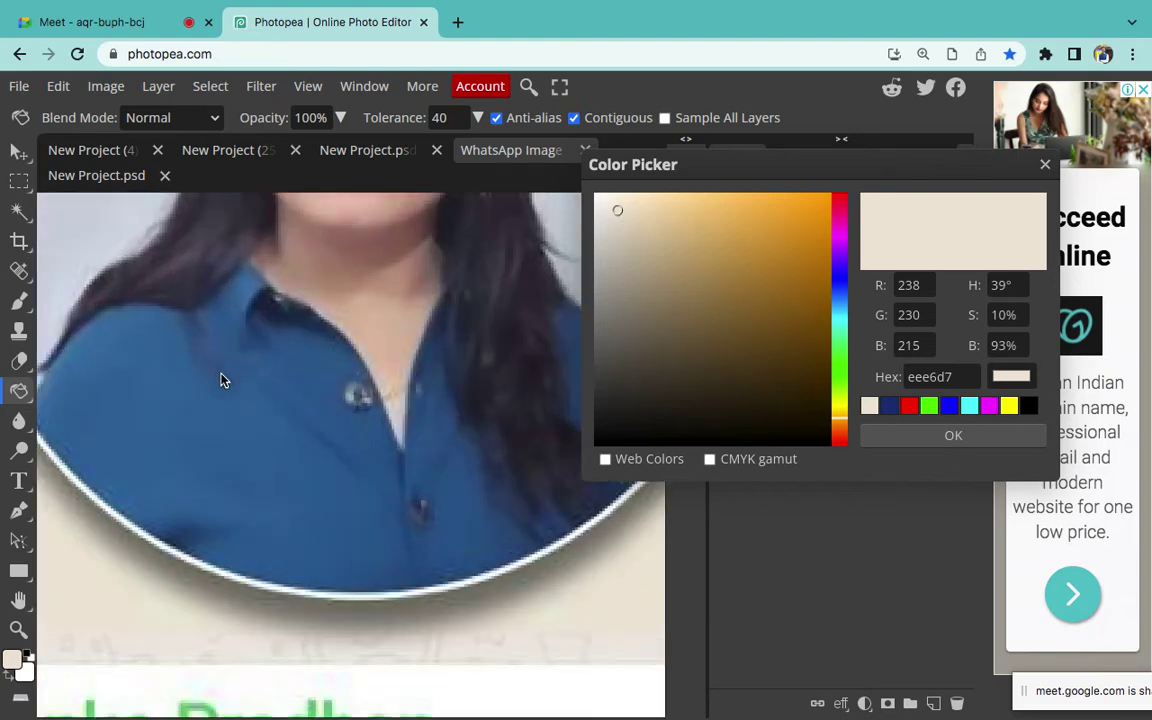
scroll(222, 380, up, 3)
scroll(222, 380, left, 4)
click(290, 454)
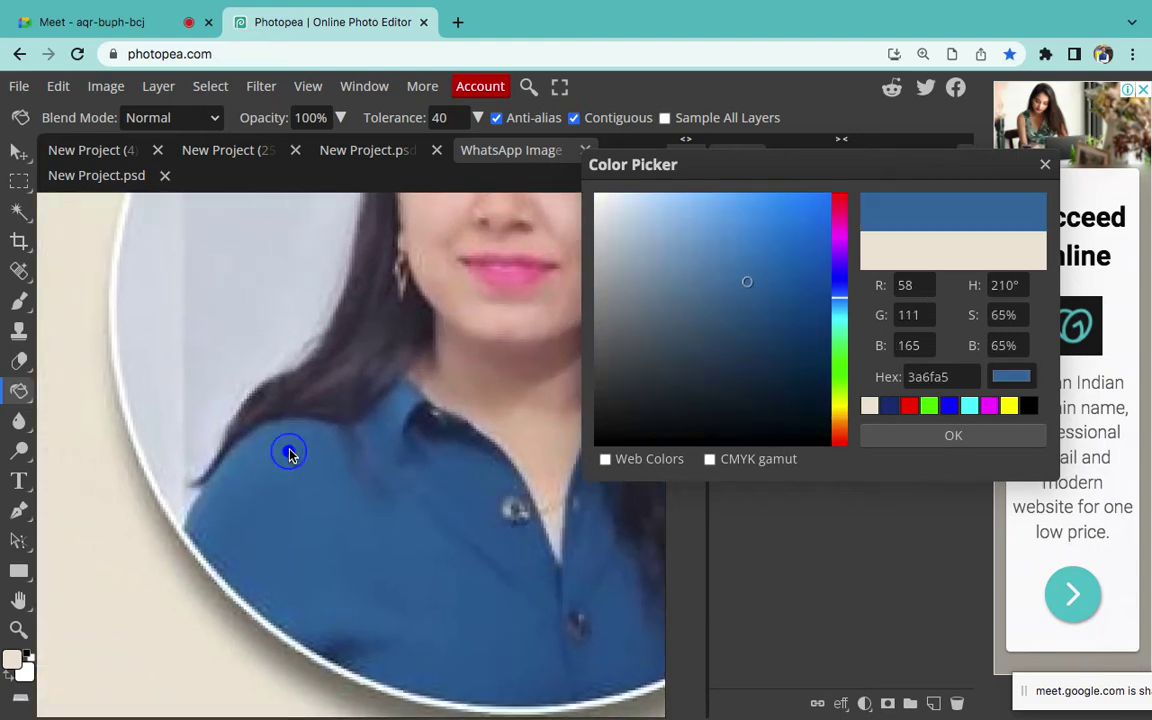
Sample the light blue of the Rank Keywords logo banner in the Color Picker, hex 5b9acf
key(super+0)
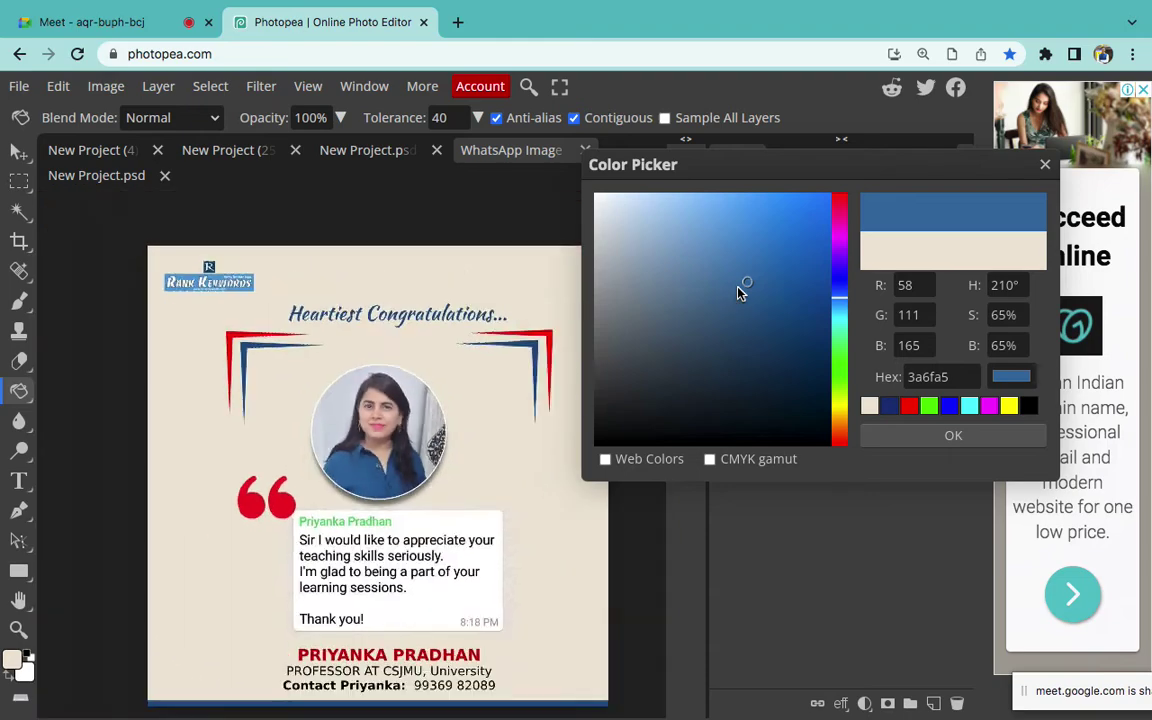
scroll(480, 381, up, 5)
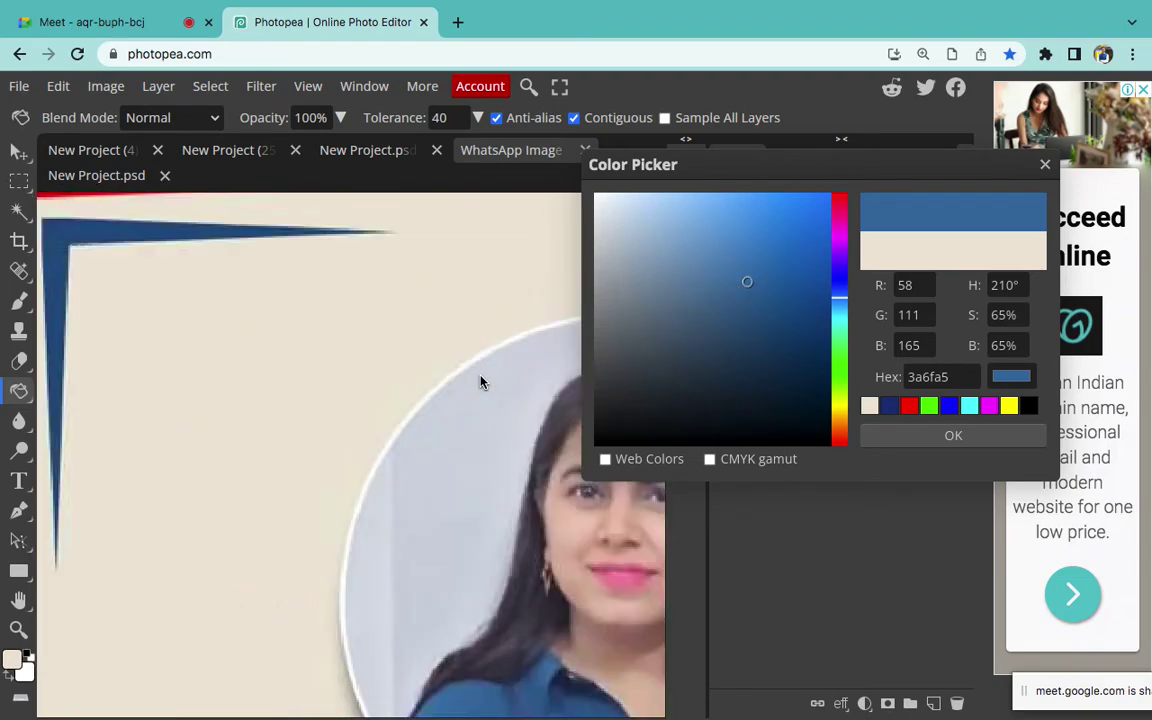
scroll(365, 373, down, 3)
scroll(365, 370, up, 3)
scroll(365, 370, down, 3)
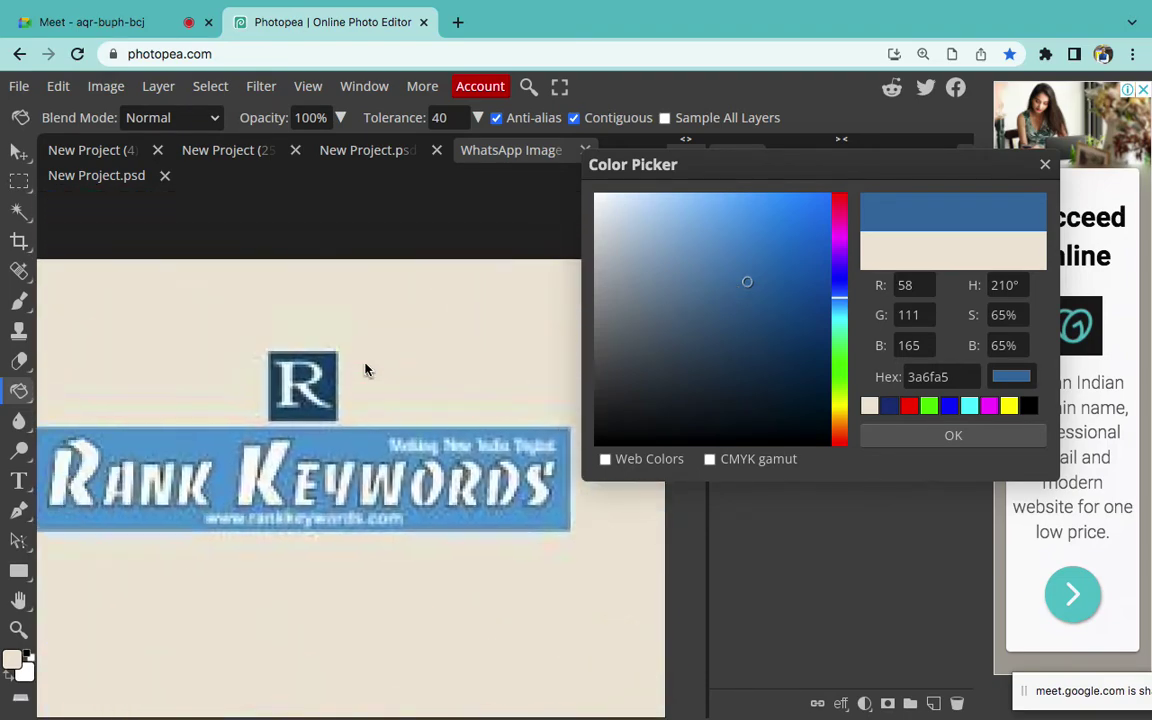
scroll(328, 326, up, 3)
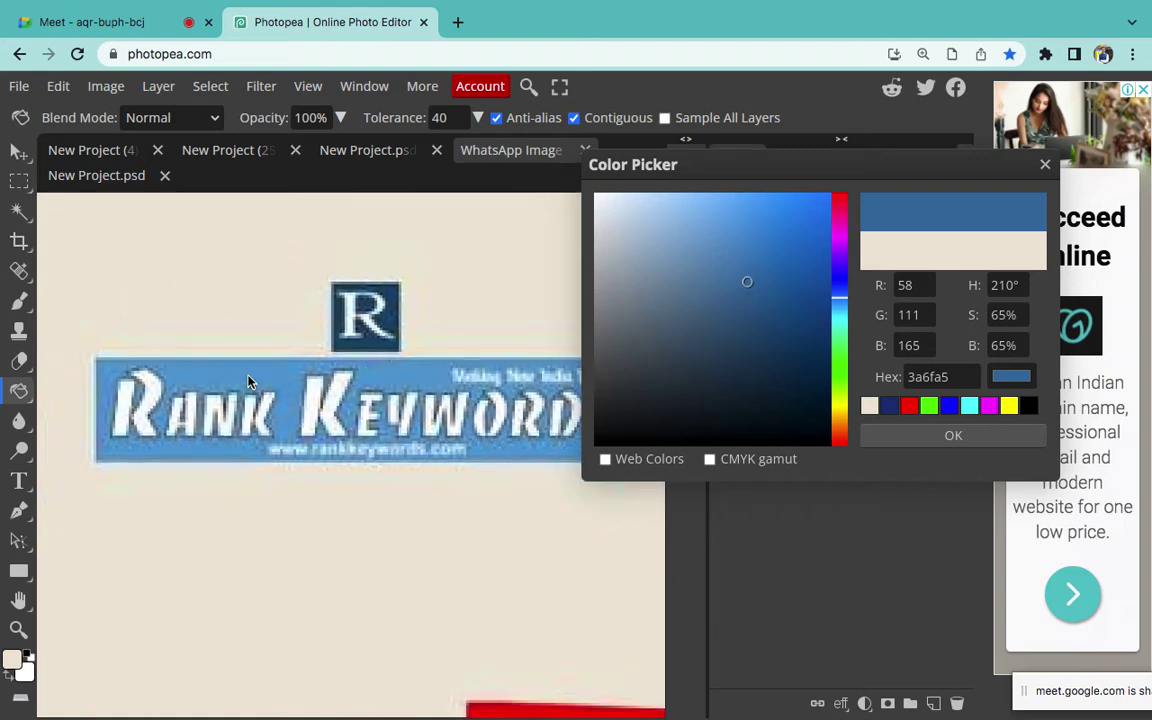
click(247, 376)
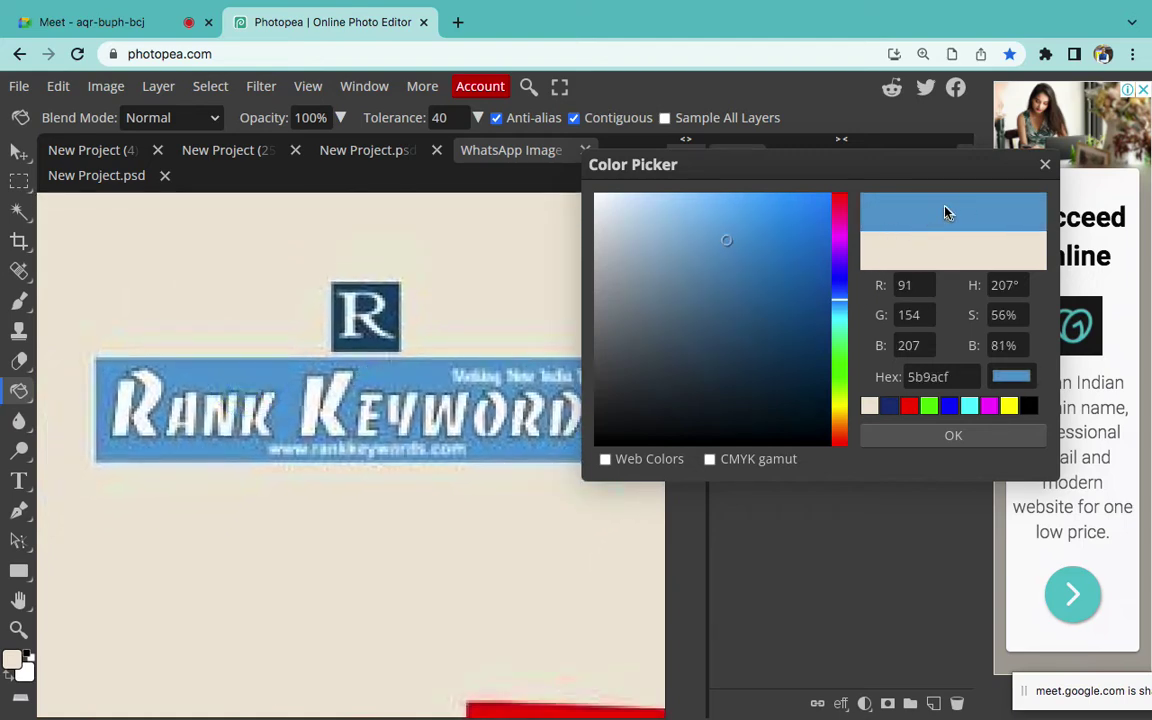
Set the foreground to the poster's beige background color eee6d7 and fill Layer 1 of the earlier New Project.psd with it
click(386, 507)
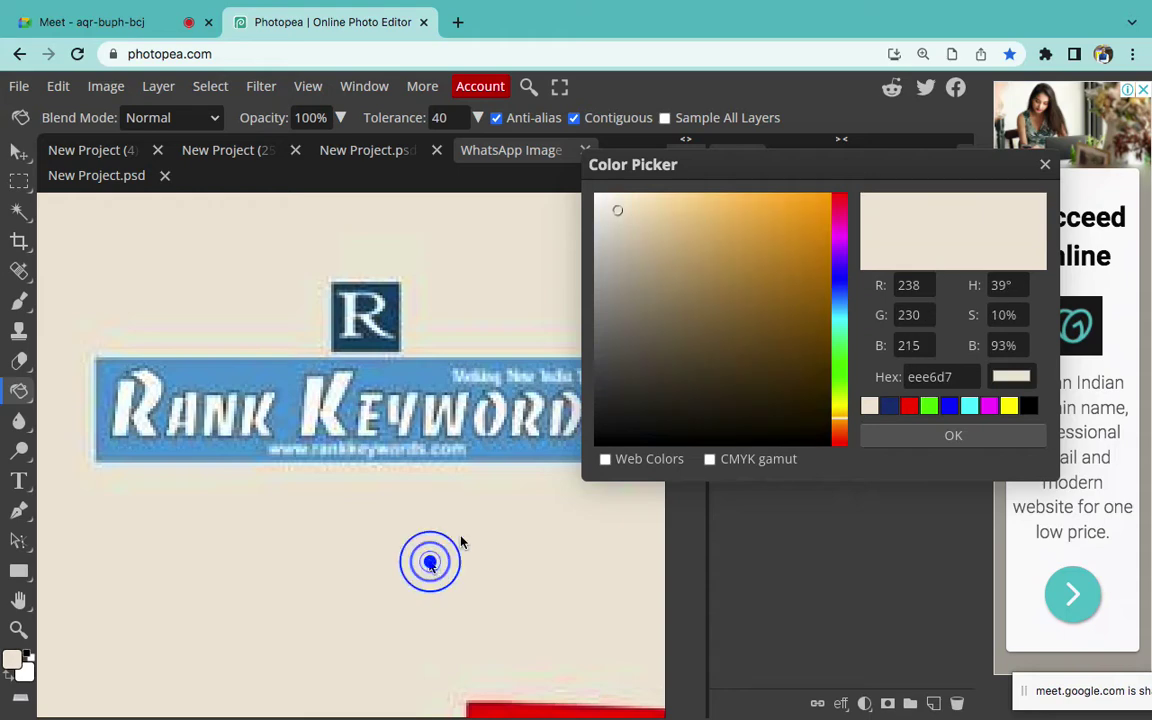
click(938, 434)
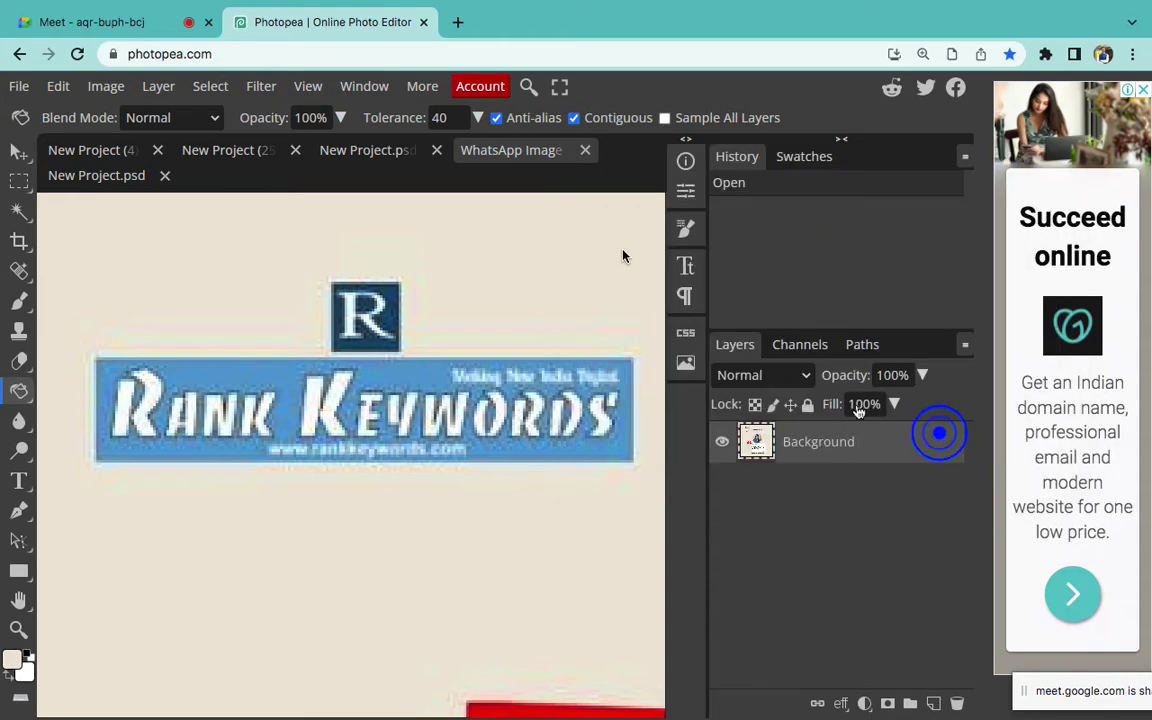
click(489, 158)
click(383, 153)
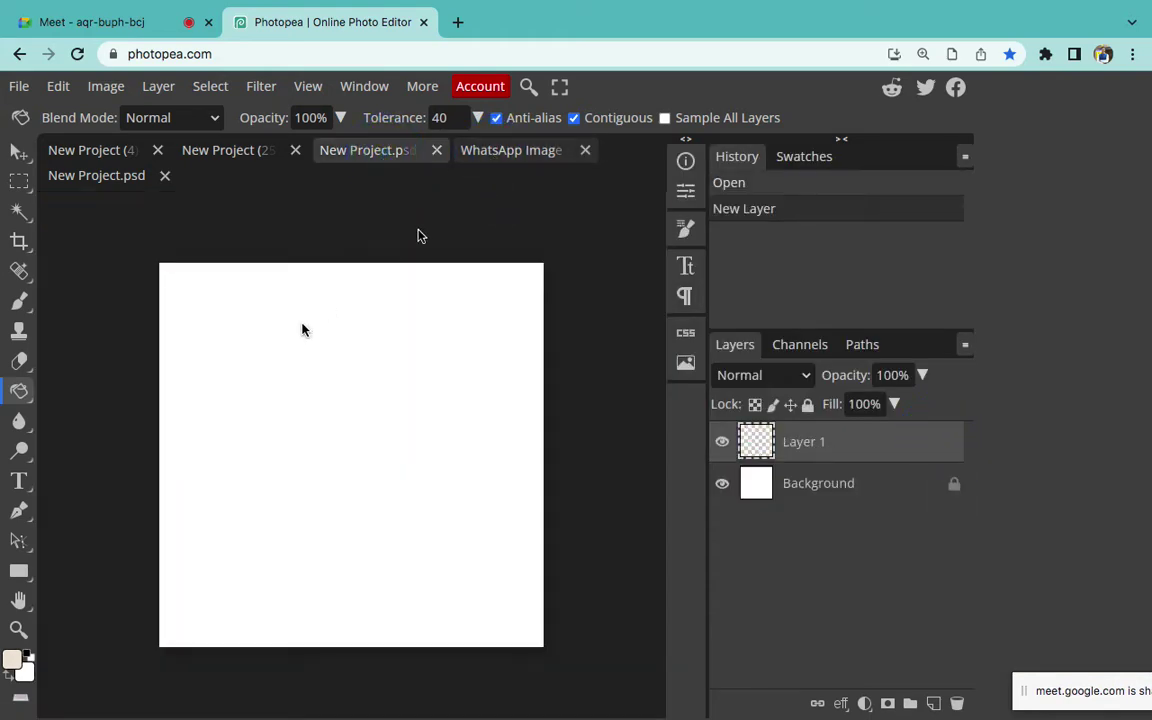
click(394, 409)
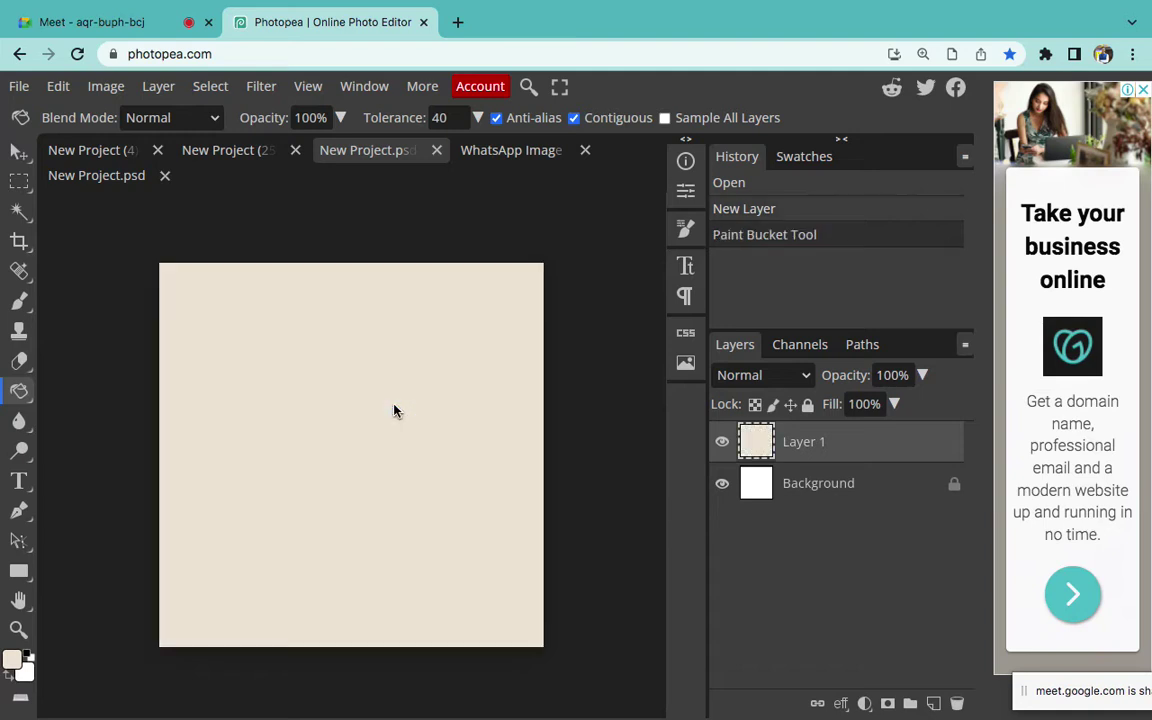
Return to the WhatsApp poster image and examine its logo, heading, corner shapes, circular photo, quotation box and contact lines
click(104, 176)
click(500, 163)
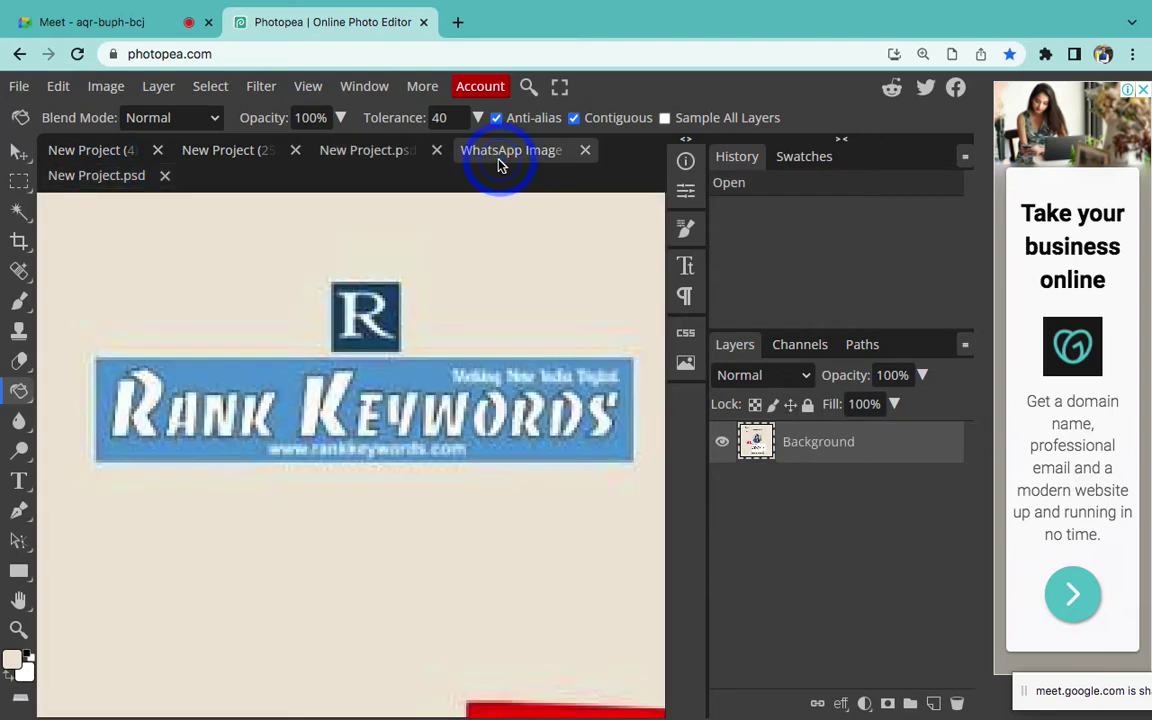
key(super+minus)
key(super+minus)
key(super+minus)
key(super+minus)
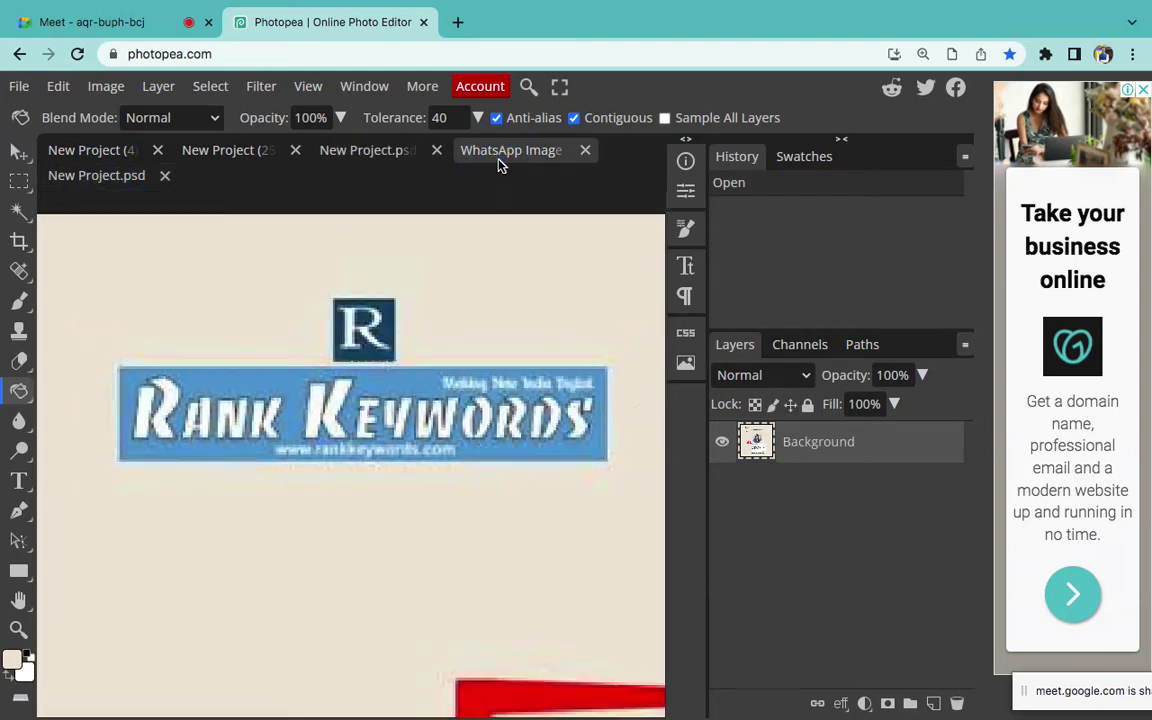
scroll(452, 322, down, 3)
scroll(452, 322, right, 3)
scroll(452, 322, down, 2)
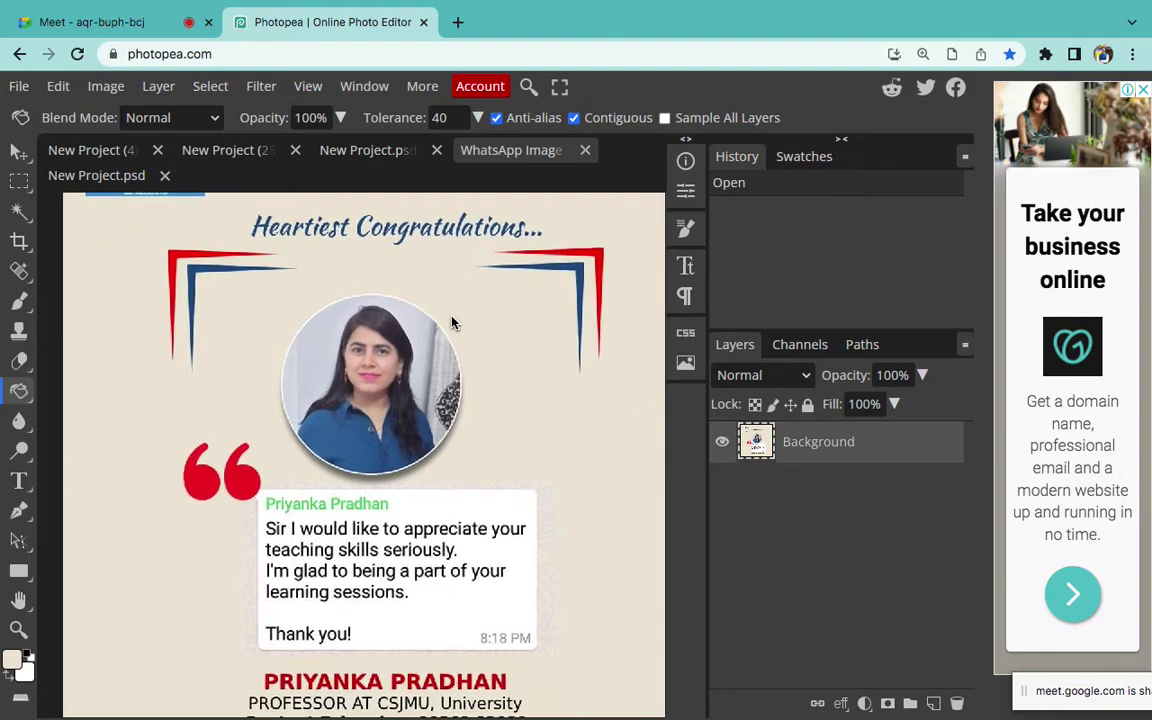
key(super+minus)
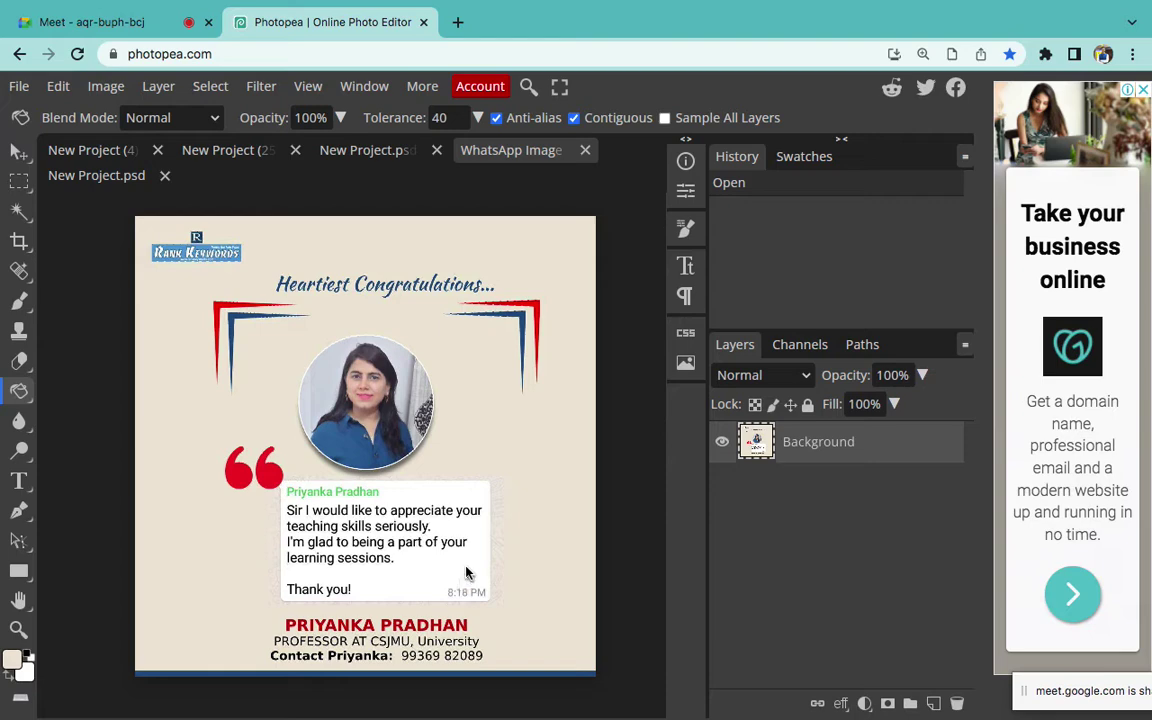
key(super+plus)
key(super+plus)
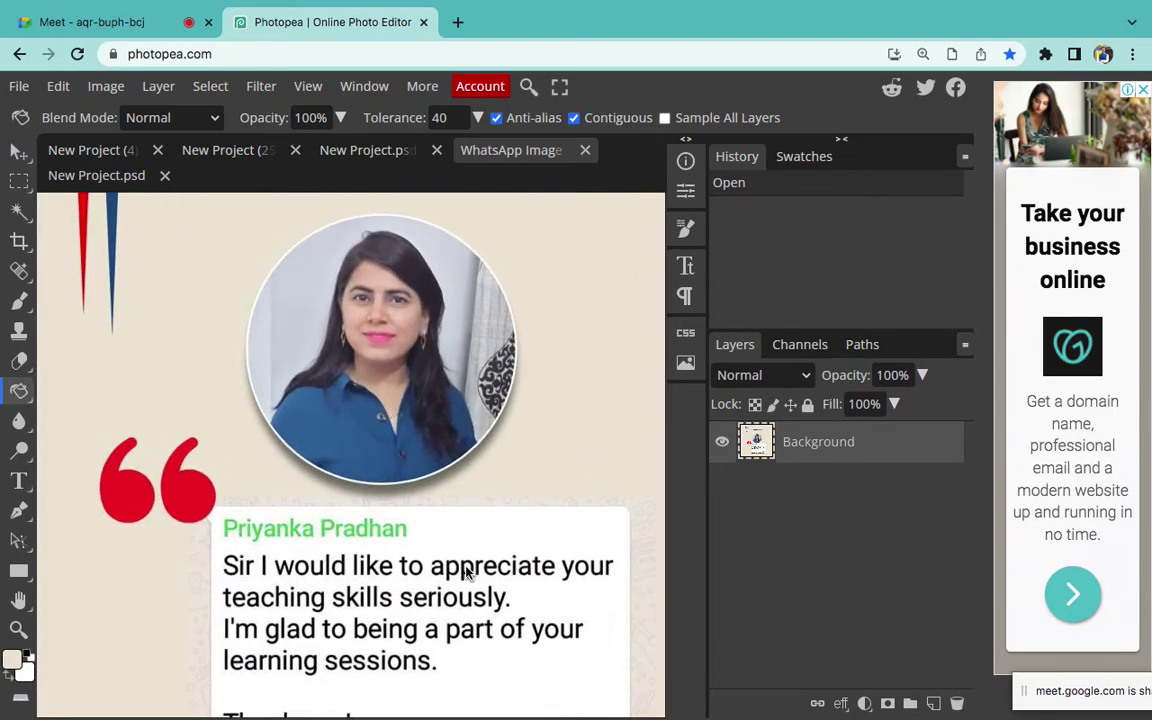
key(super+minus)
scroll(465, 572, down, 2)
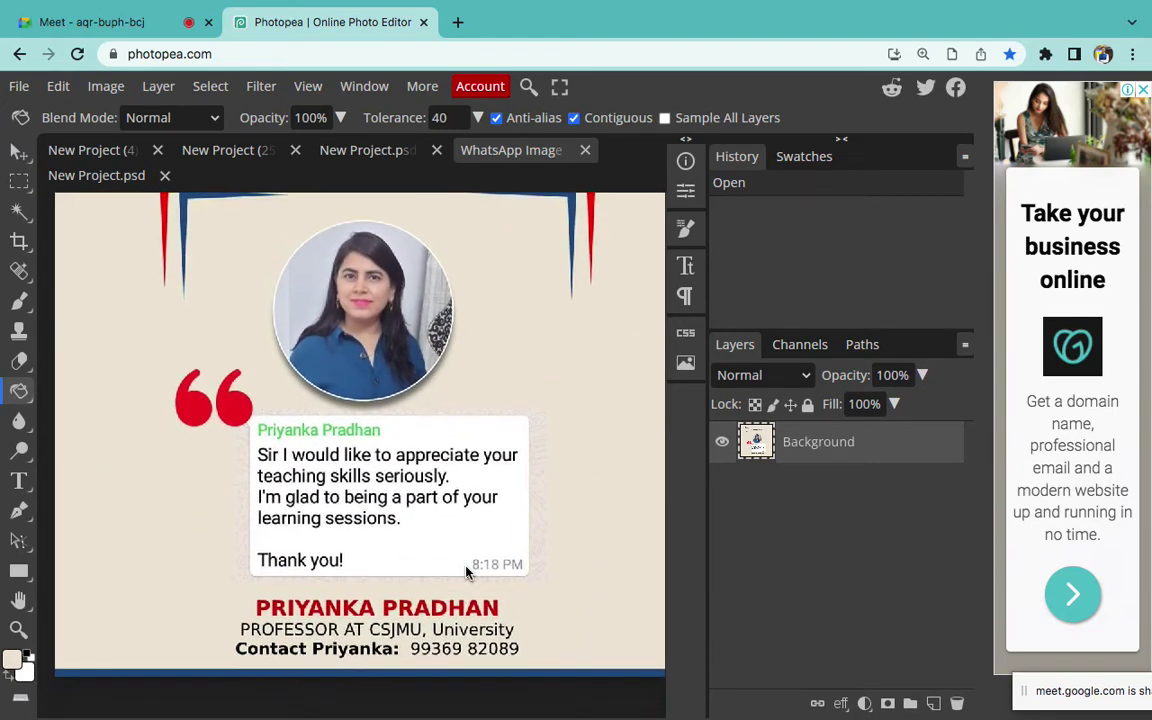
key(super+minus)
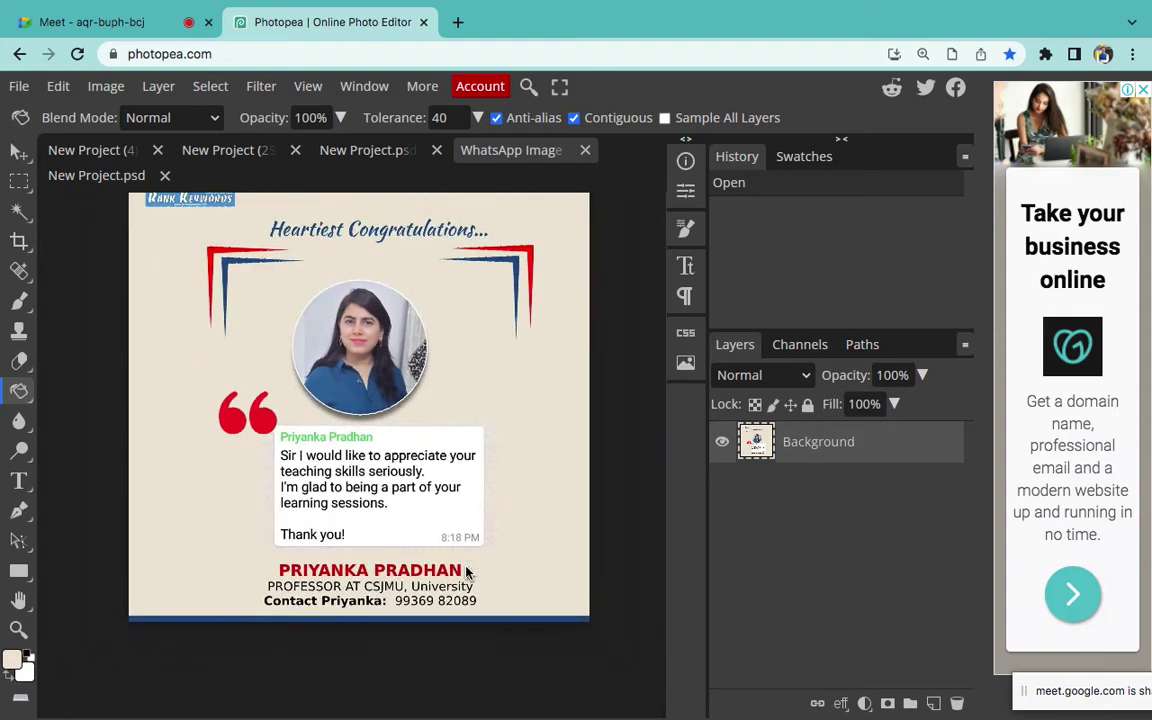
scroll(465, 572, up, 3)
scroll(465, 572, left, 2)
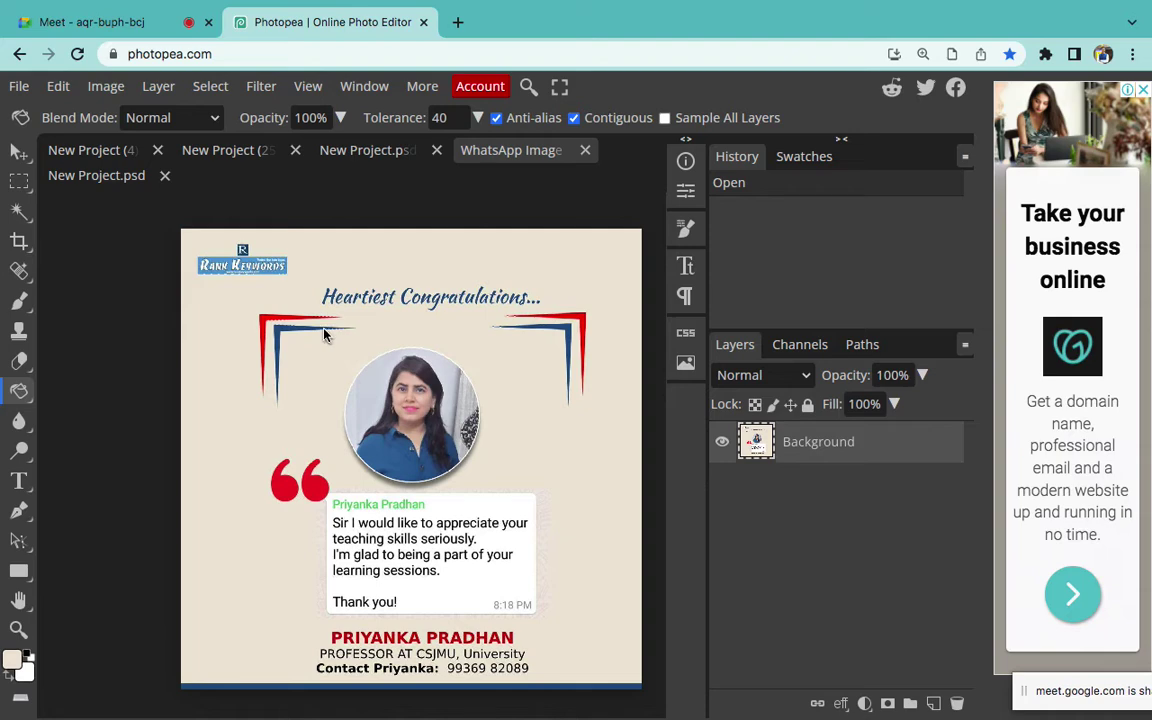
scroll(340, 335, up, 3)
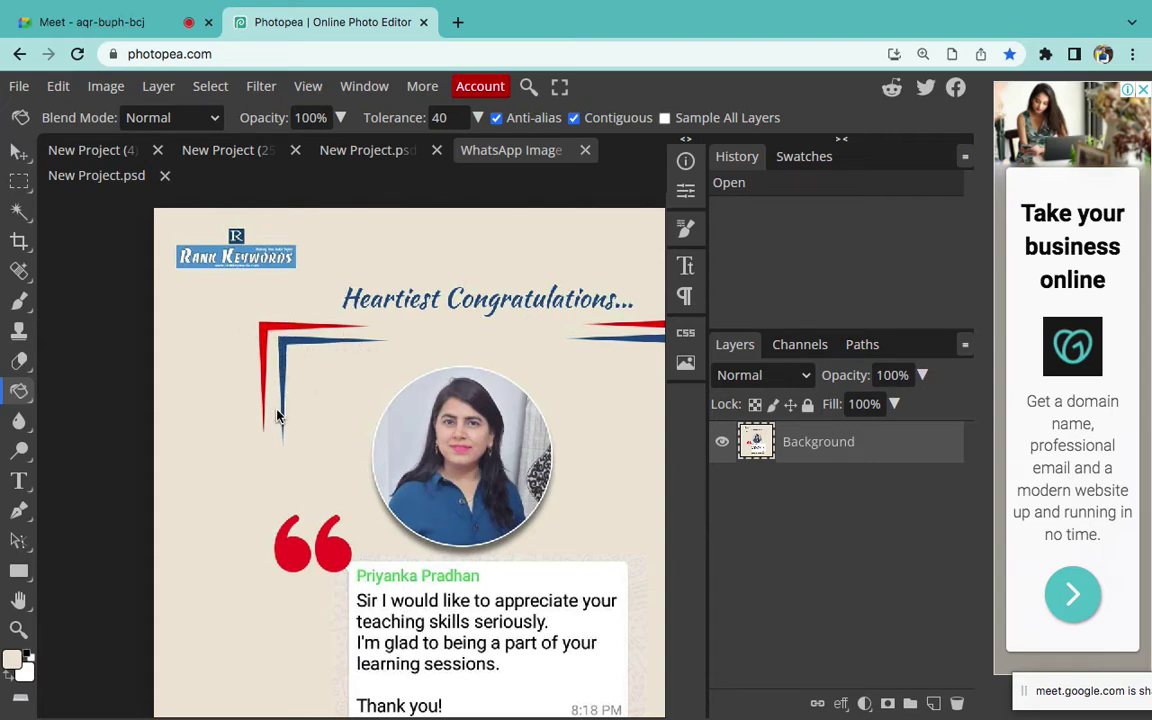
In the beige New Project.psd, draw a thin red triangle pointing right in the upper-left area, using the solid triangle custom shape
scroll(278, 411, right, 3)
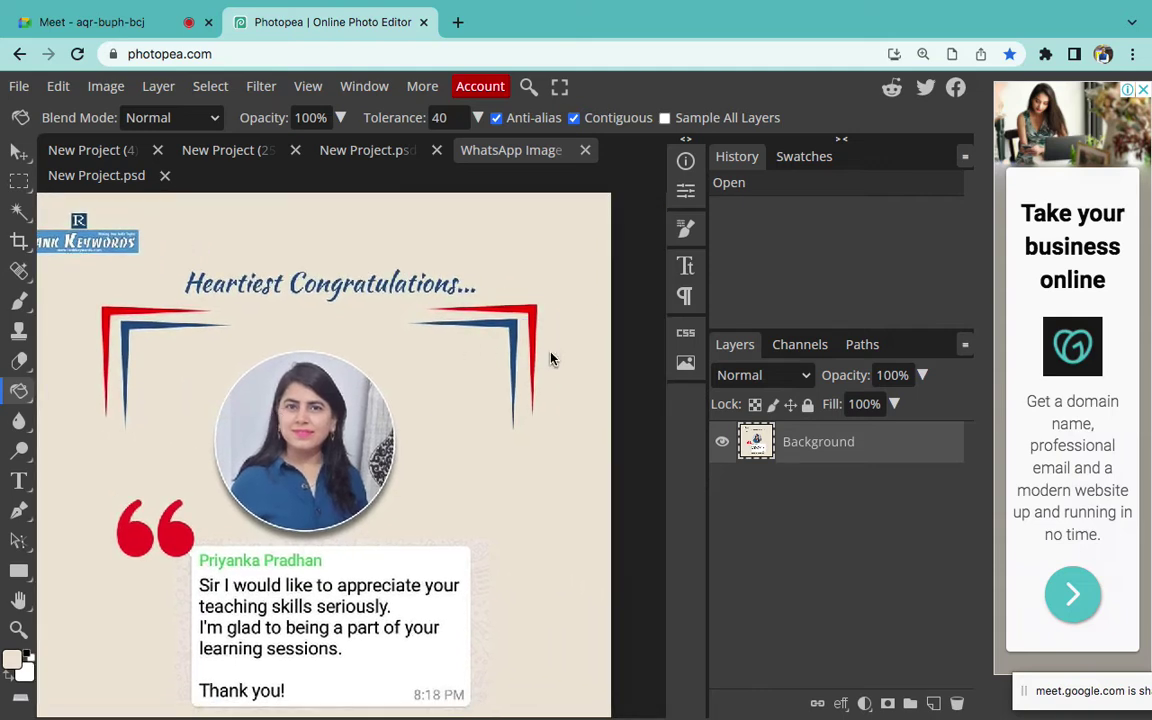
scroll(550, 358, left, 2)
scroll(550, 358, left, 1)
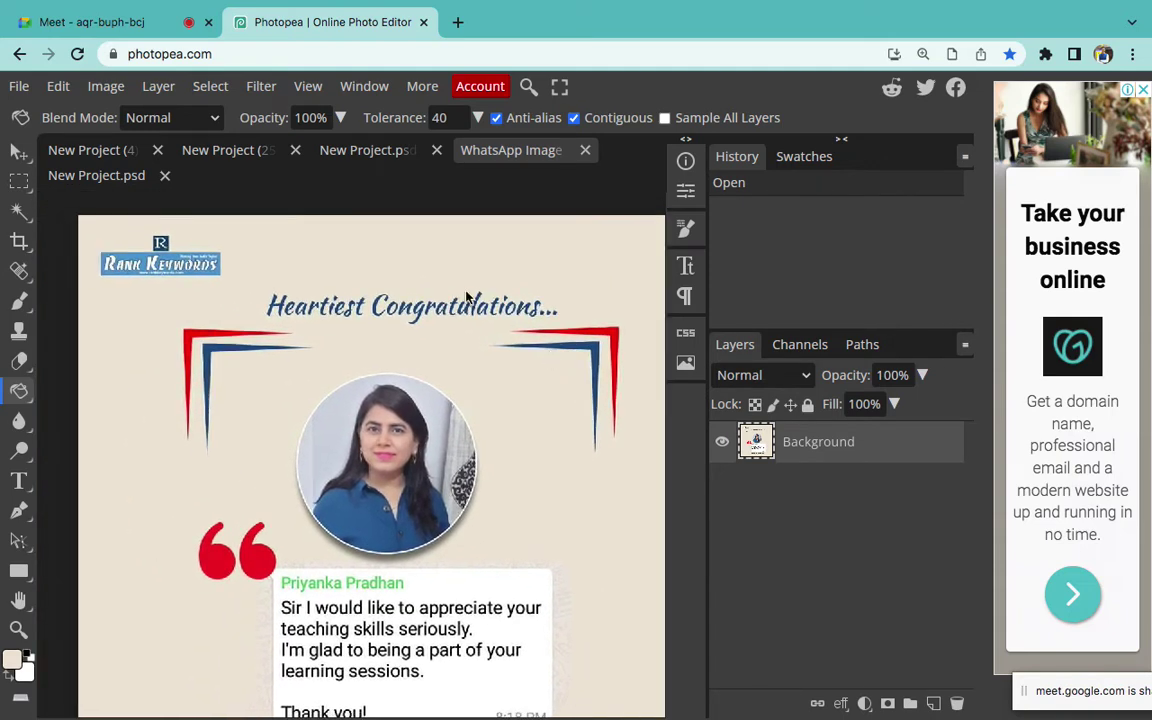
click(380, 152)
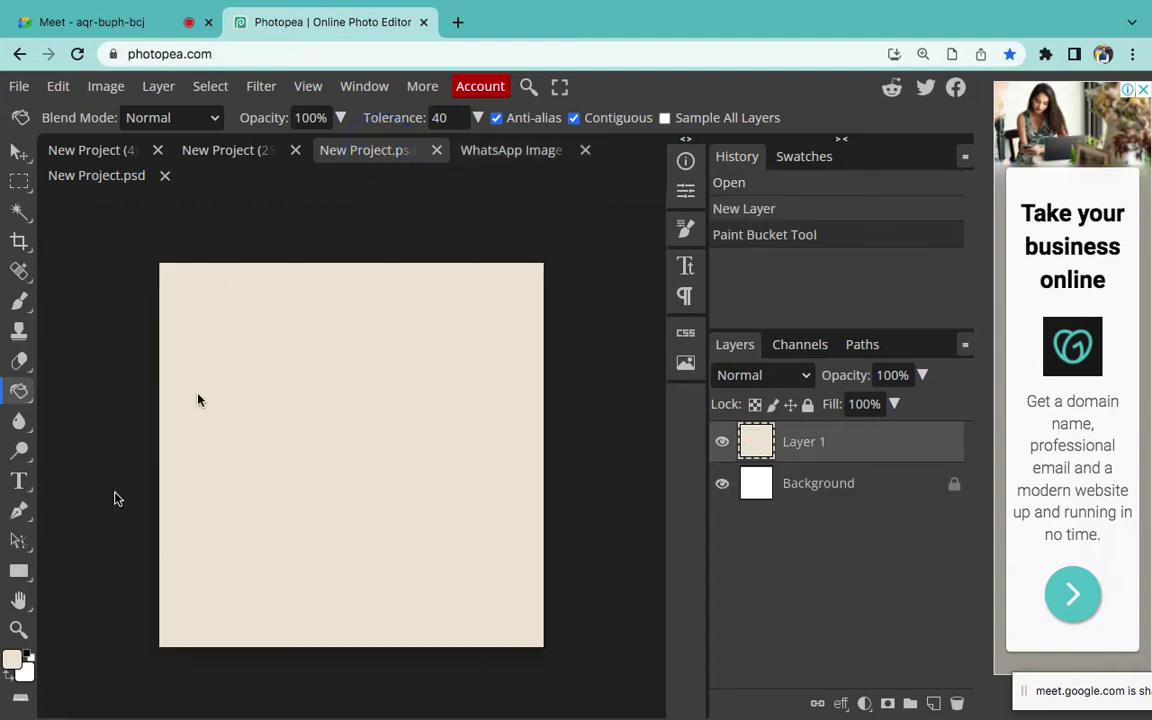
right_click(25, 574)
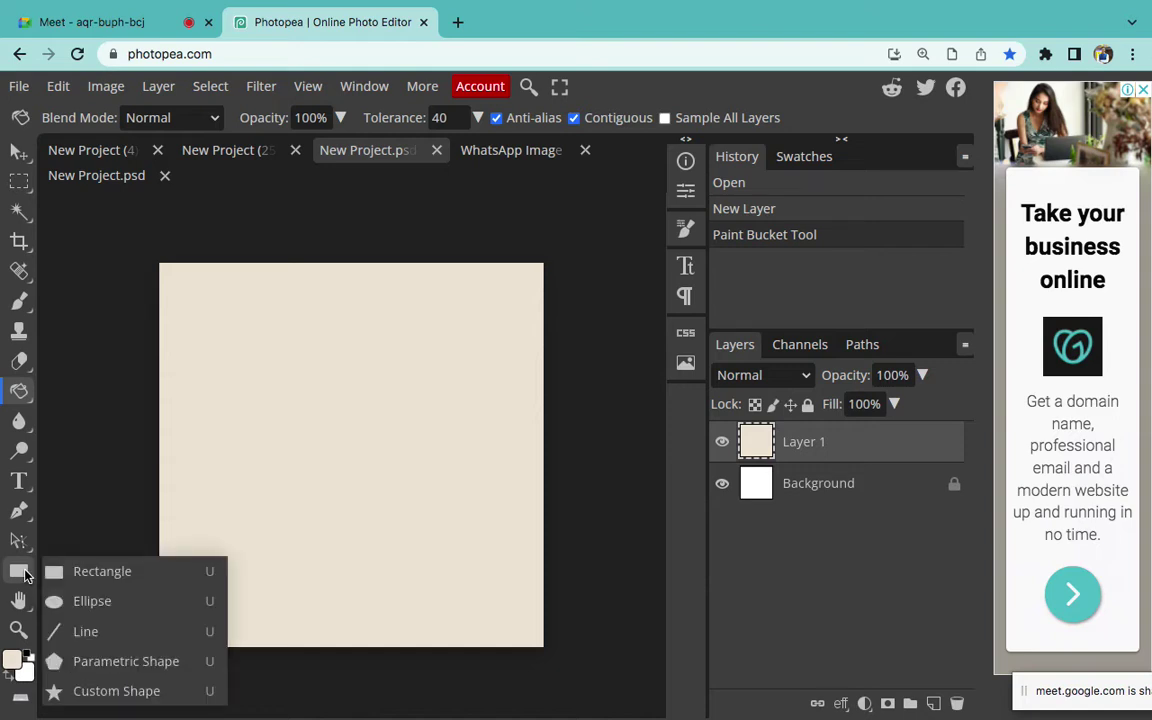
click(101, 691)
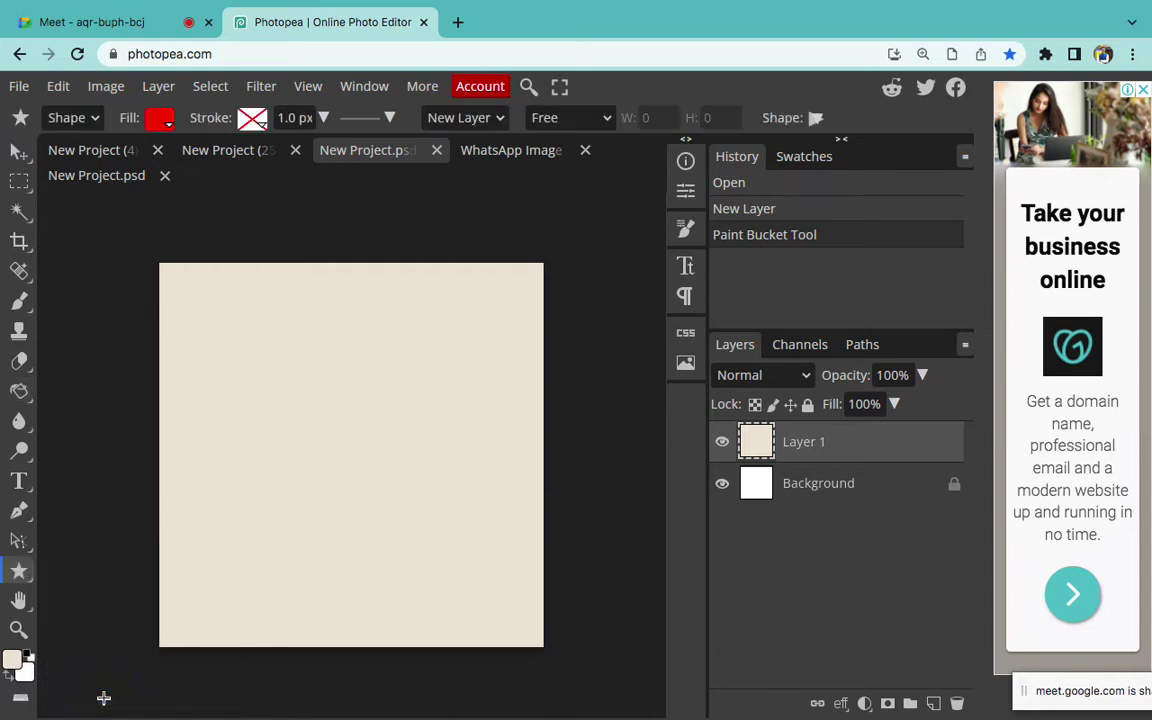
click(813, 120)
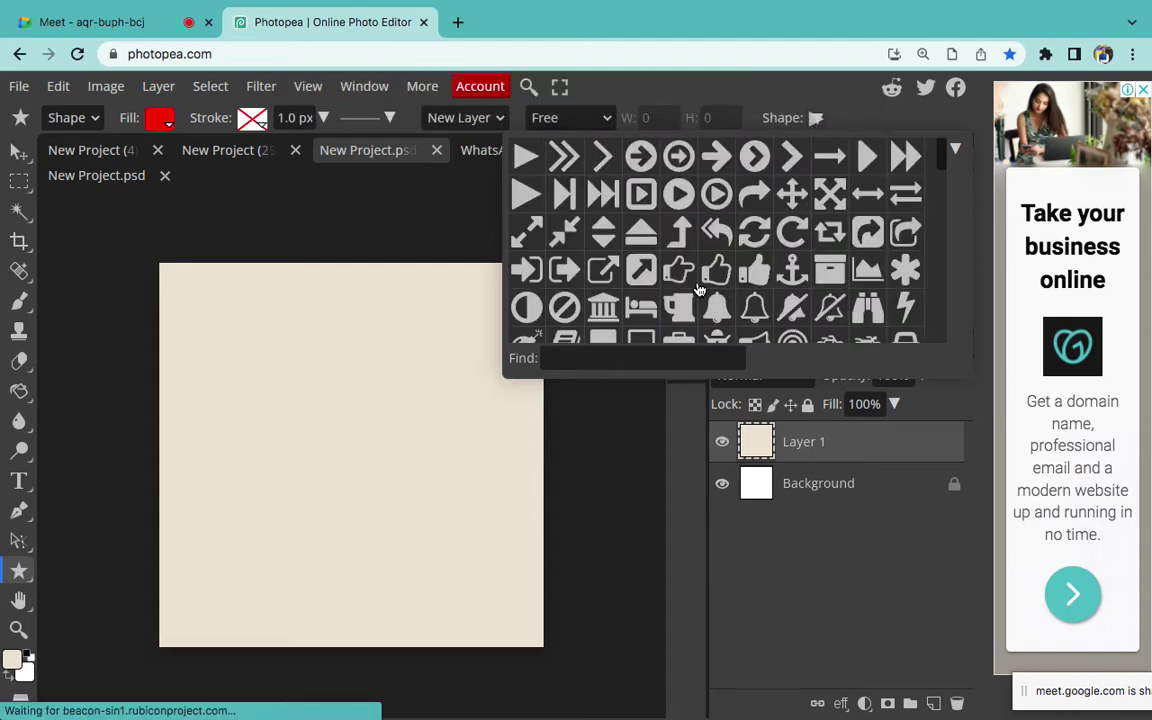
scroll(700, 290, down, 5)
scroll(700, 290, down, 2)
scroll(640, 240, up, 10)
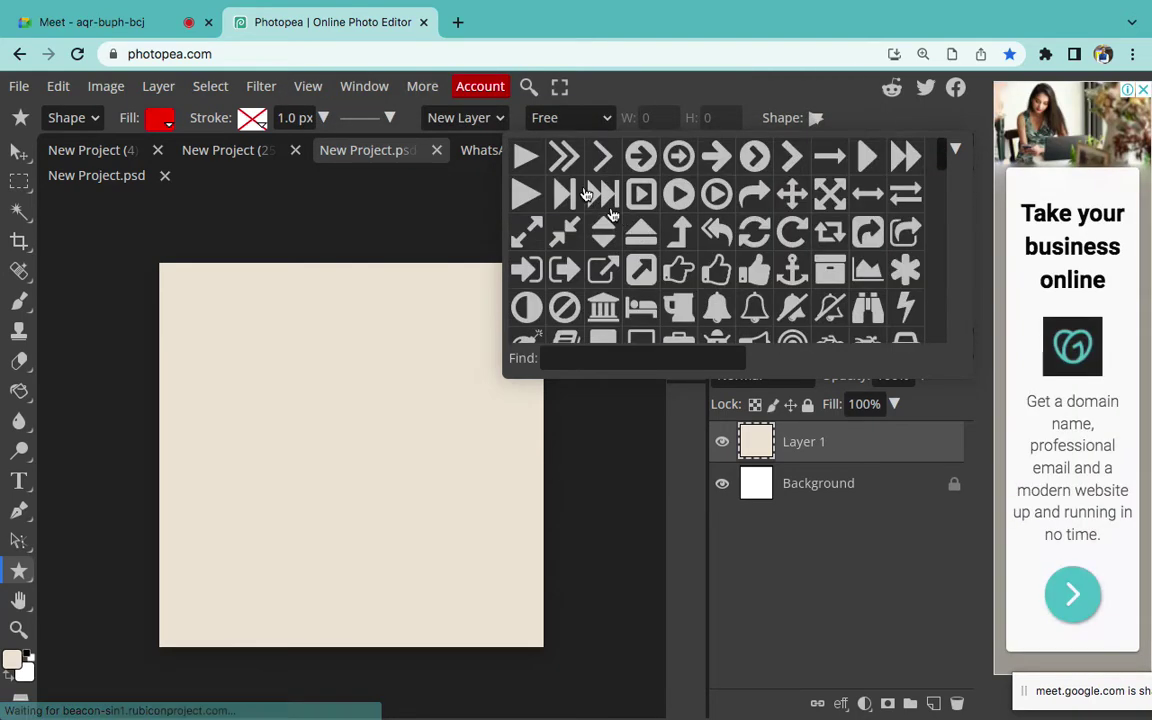
click(525, 157)
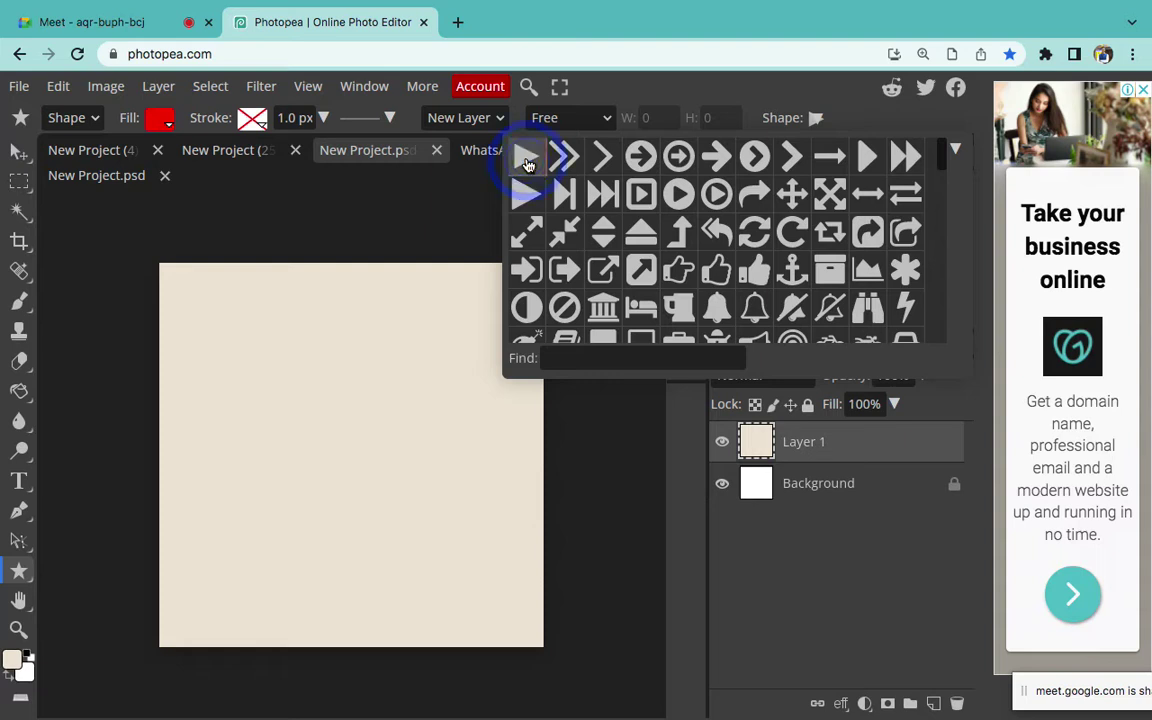
drag(245, 352, 373, 361)
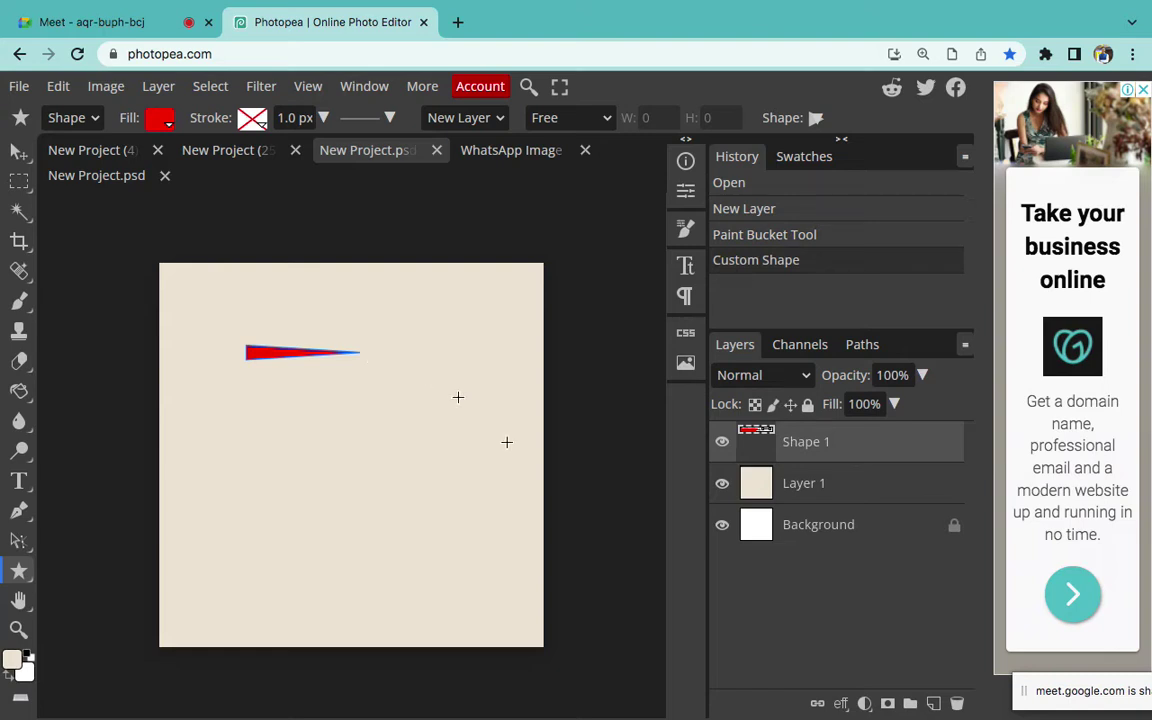
click(800, 483)
click(813, 441)
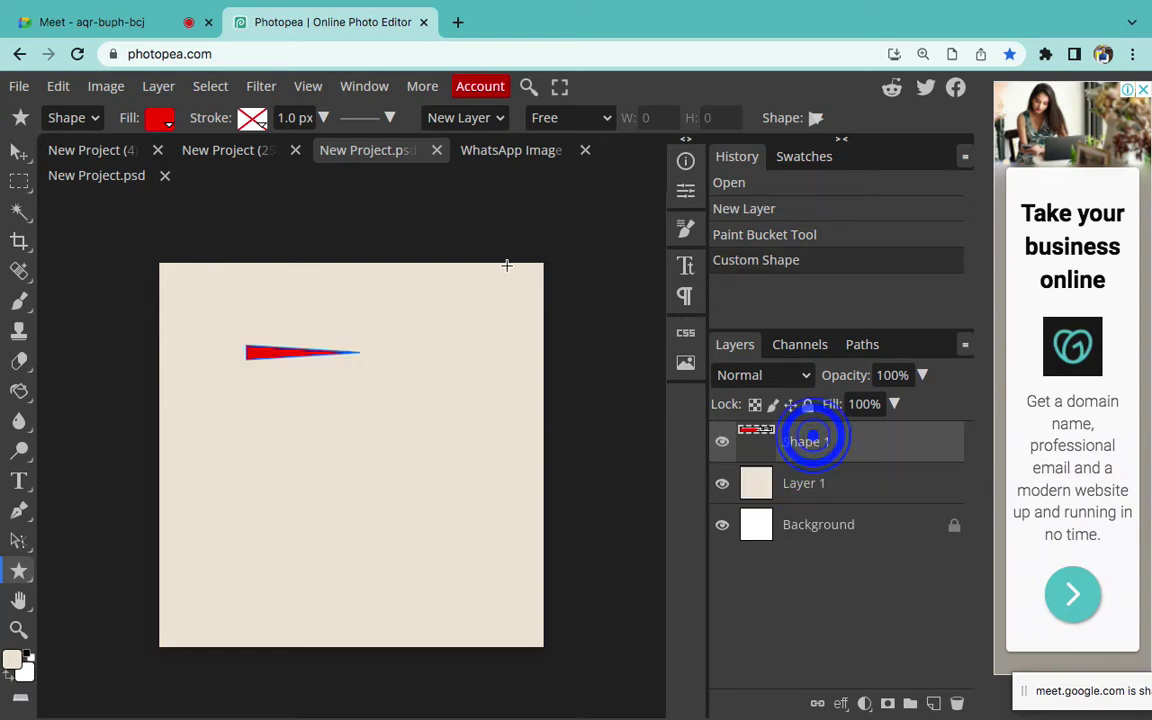
After checking the poster's corner shapes, draw two red right-pointing triangle custom shapes, one below the other, in the blank white New Project.psd
click(483, 150)
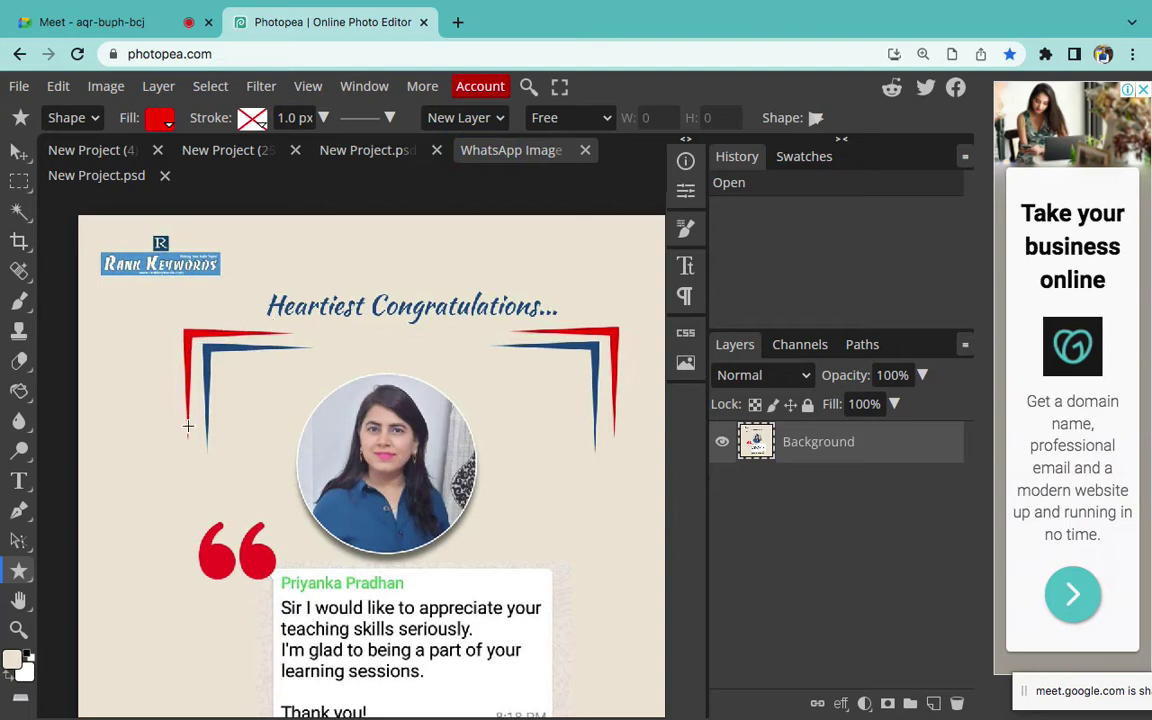
click(88, 178)
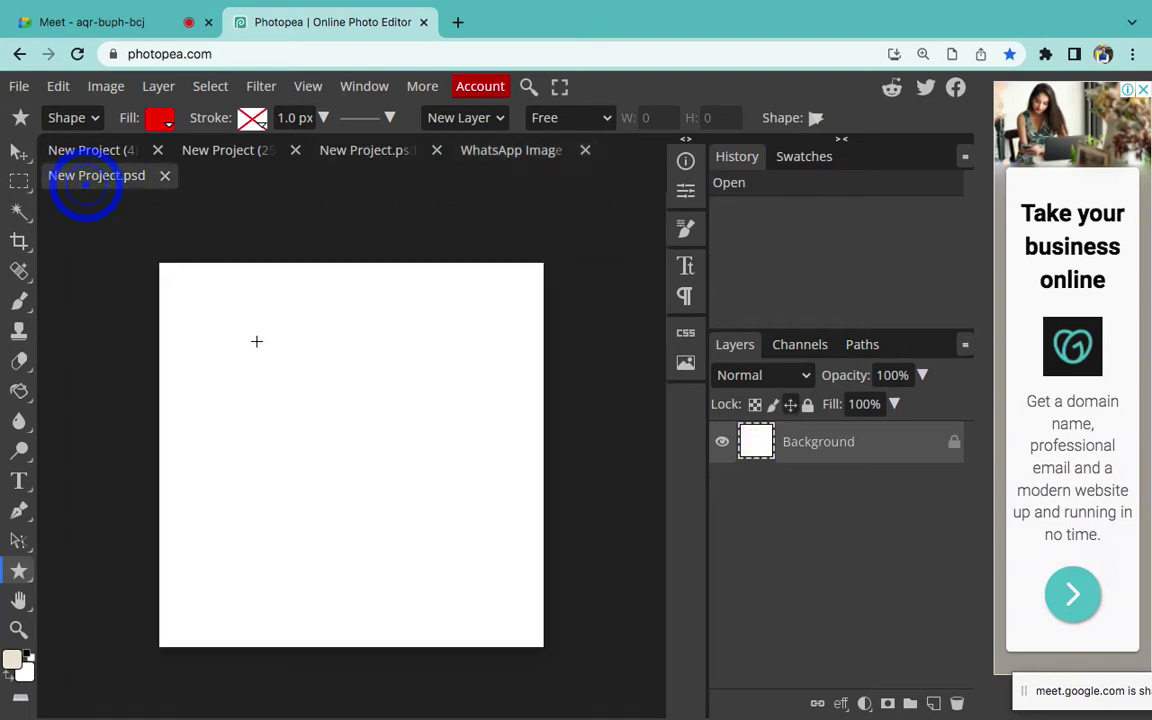
drag(236, 320, 363, 346)
drag(253, 366, 422, 392)
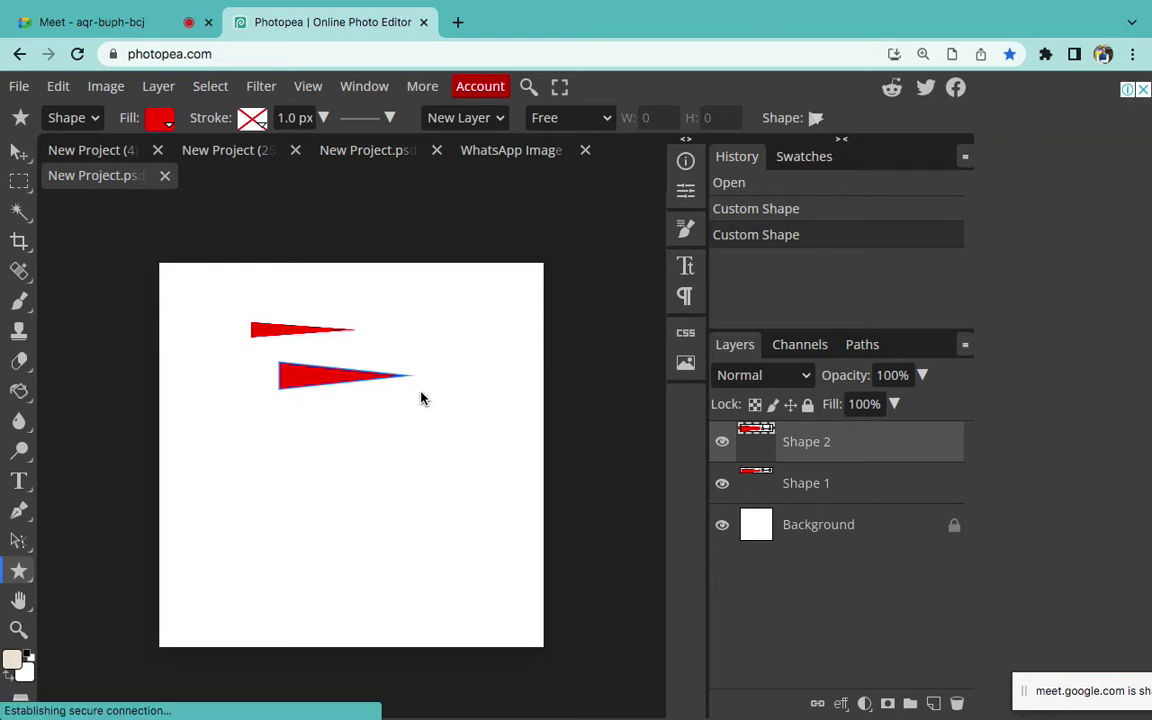
Rotate the Shape 2 triangle by about 87.5° to point downward and place it under the wide end of Shape 1
key(ctrl+alt+t)
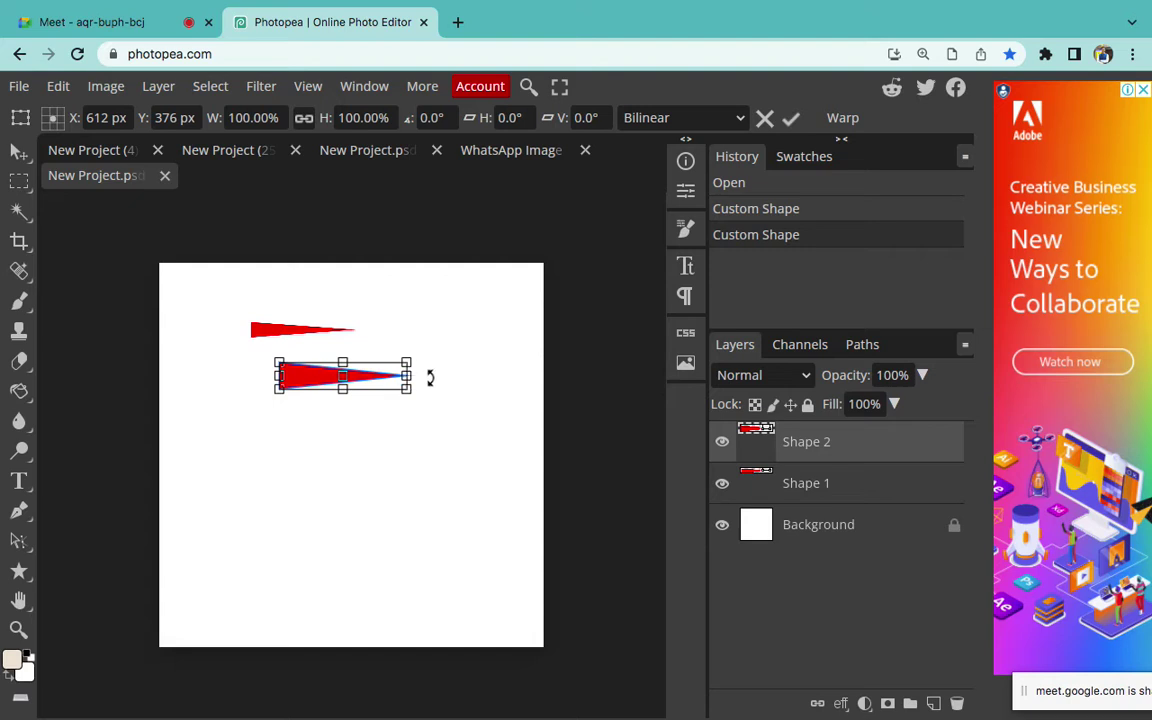
drag(430, 377, 345, 481)
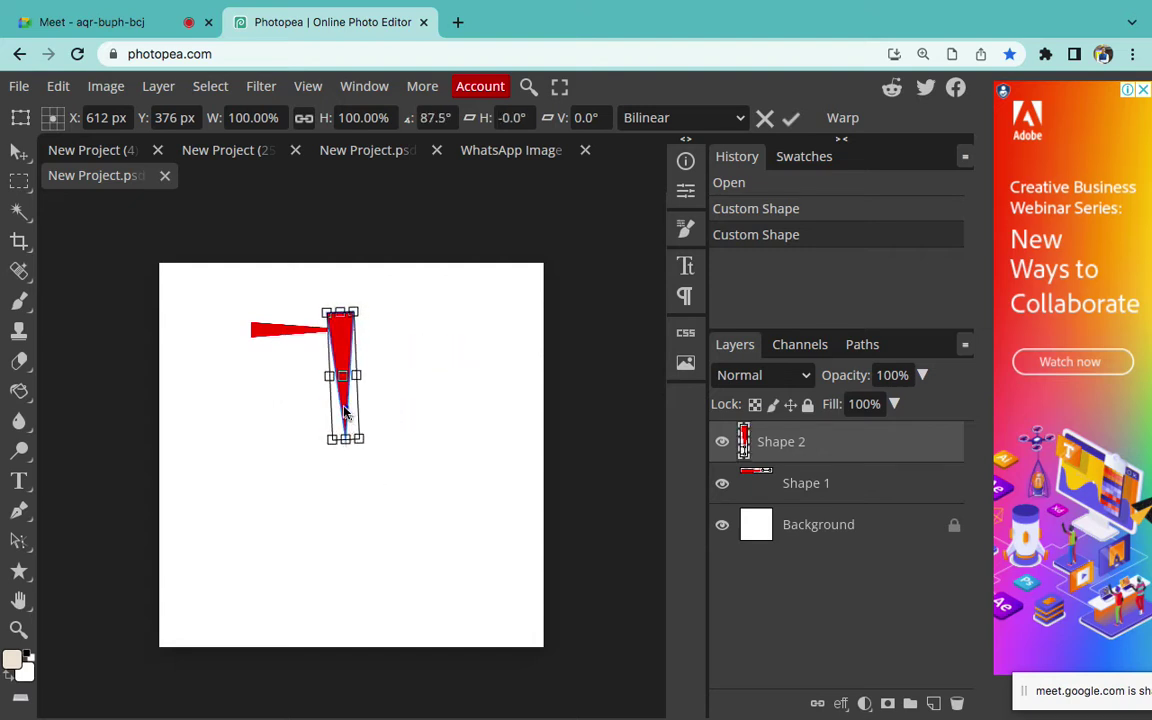
drag(344, 412, 272, 425)
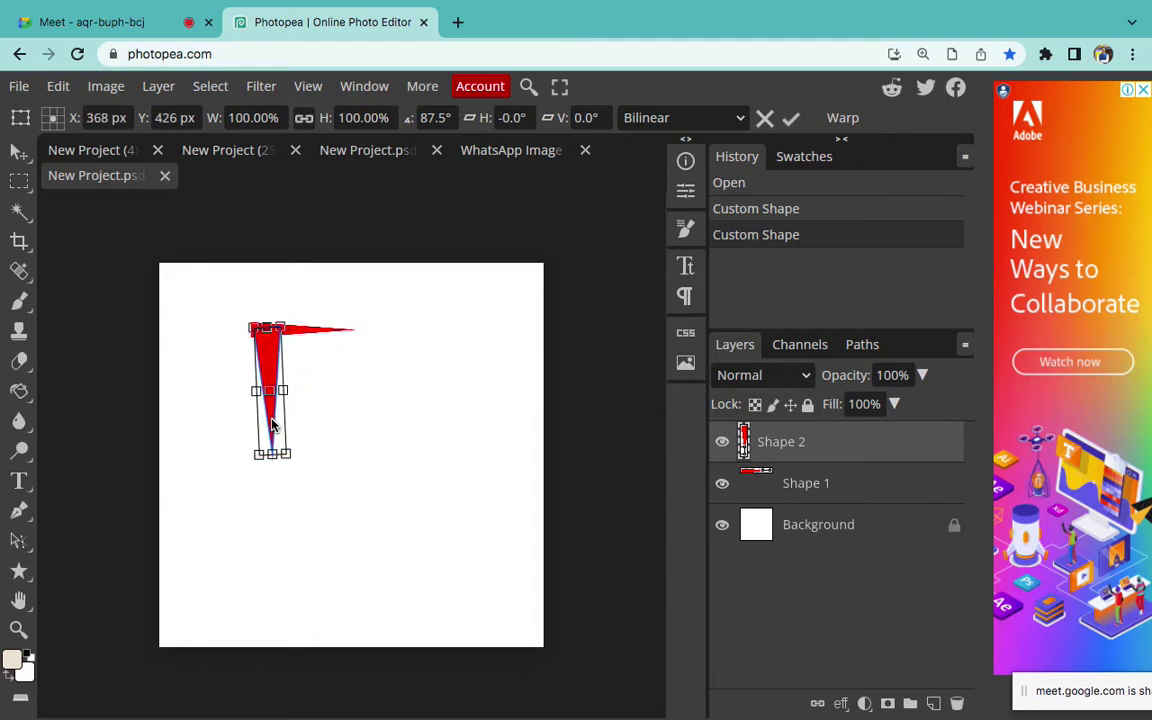
click(797, 482)
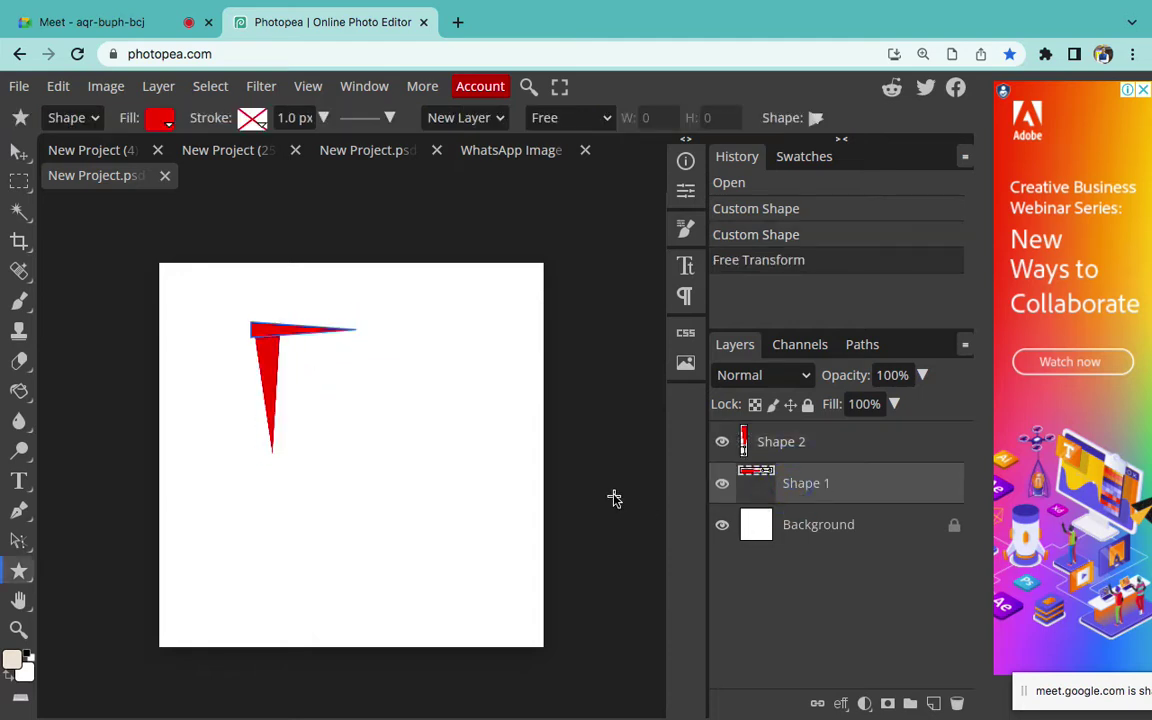
Move the vertical Shape 2 triangle slightly up and left so its wide end overlaps the corner of Shape 1
key(ctrl+plus)
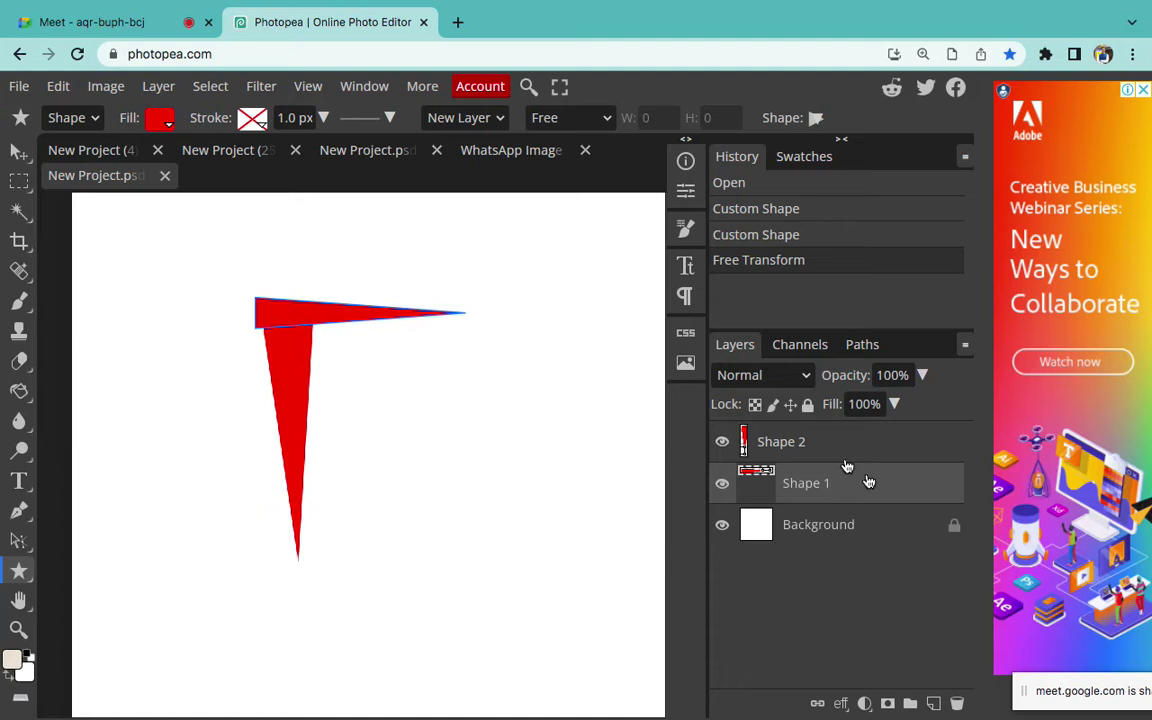
click(831, 452)
click(841, 524)
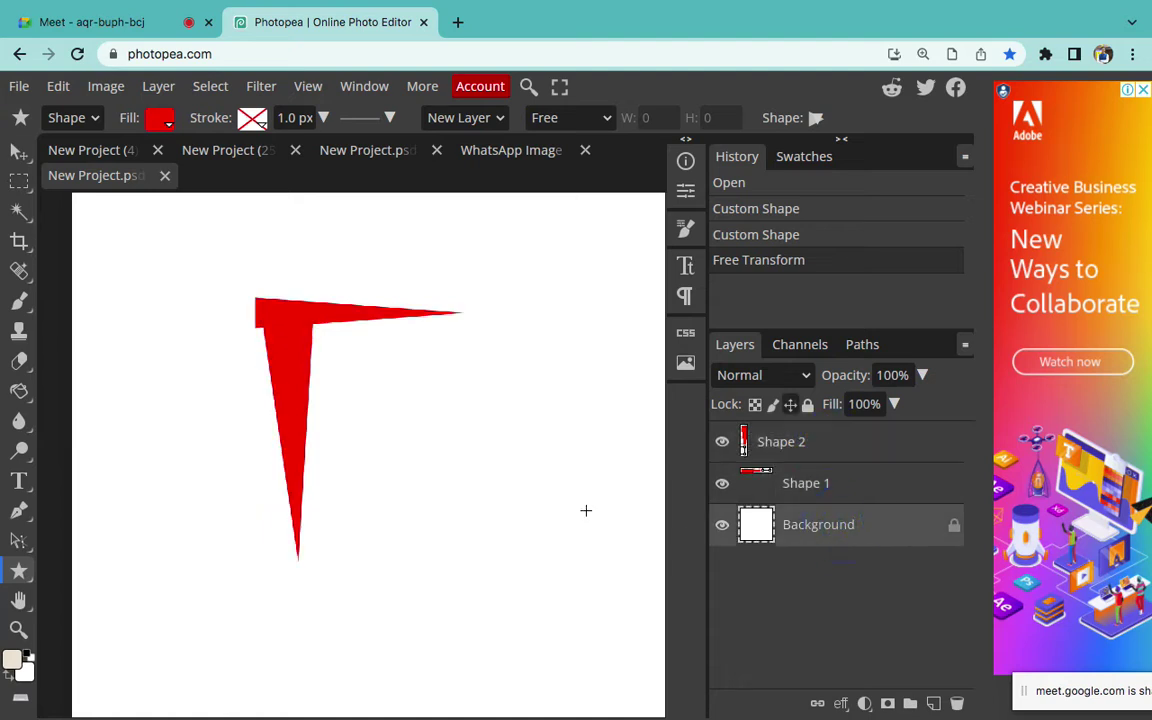
click(19, 150)
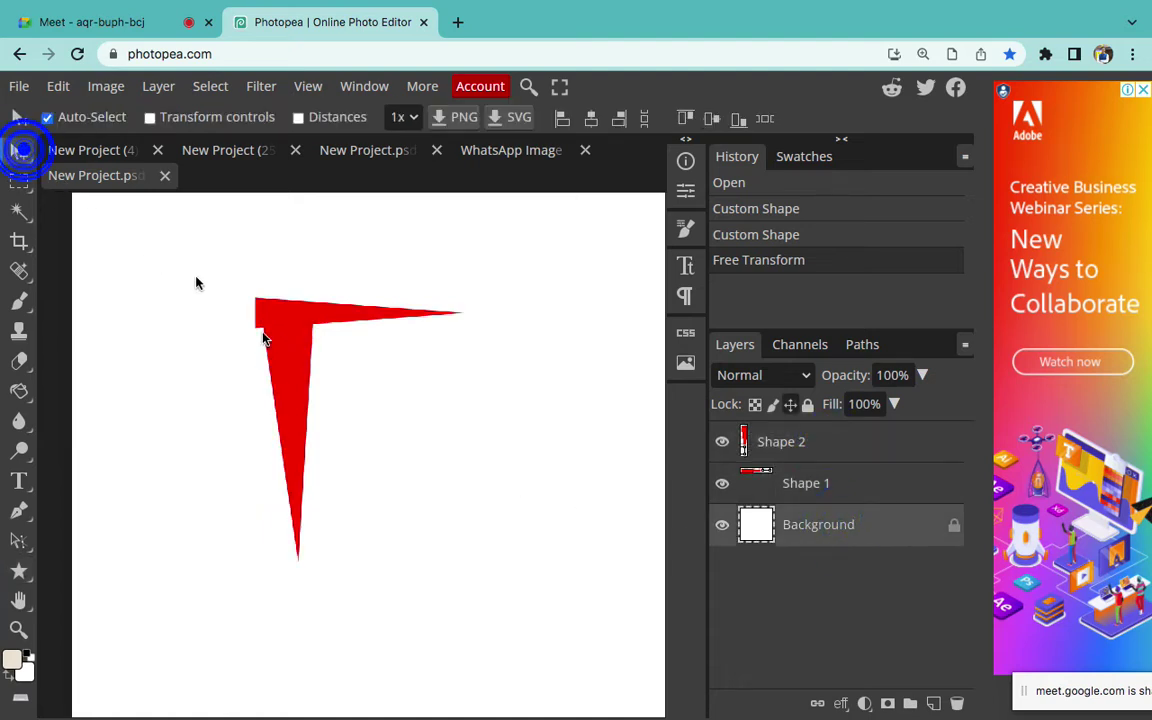
mouse_move(288, 362)
mouse_down()
mouse_move(310, 377)
mouse_move(296, 381)
mouse_move(284, 365)
mouse_up()
click(296, 378)
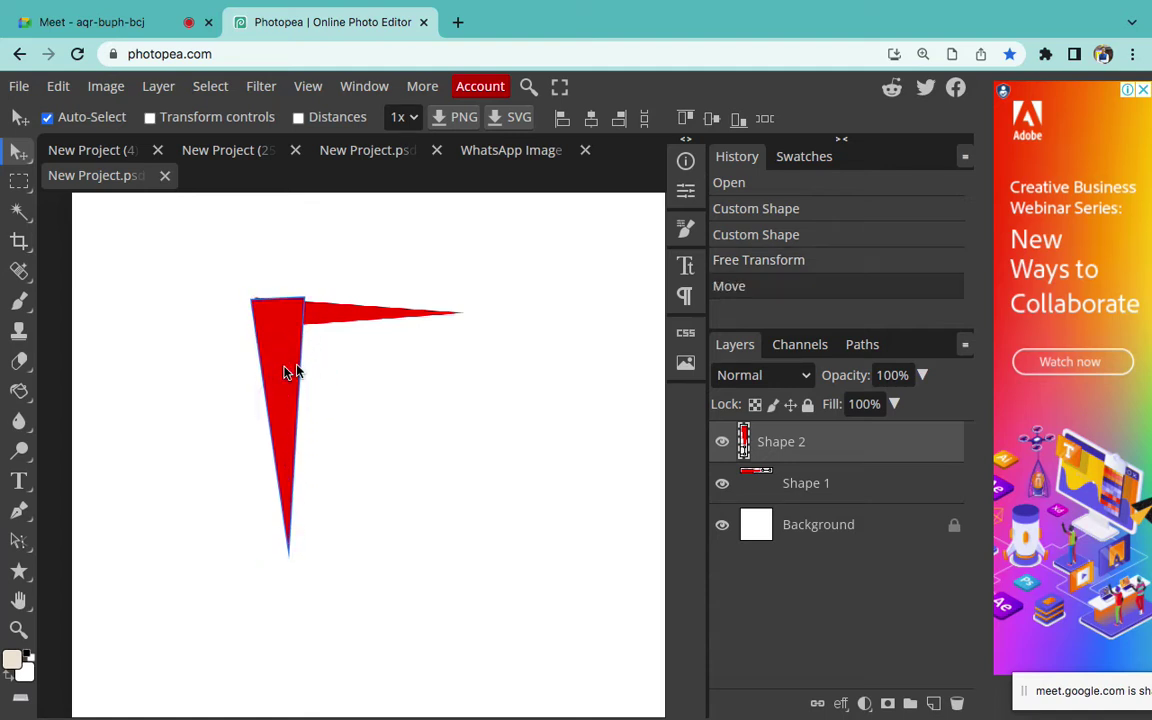
Compare the two triangle layers against the background, select Shape 1 and hide the Shape 2 layer
click(816, 486)
click(823, 444)
click(818, 524)
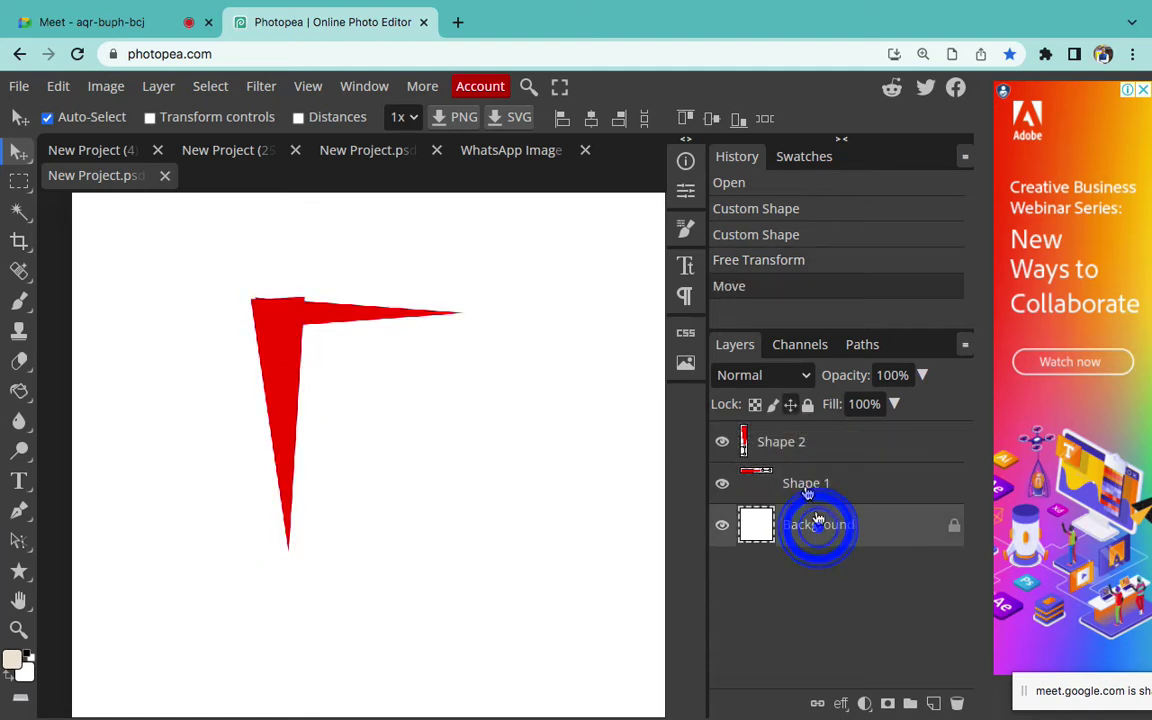
click(805, 484)
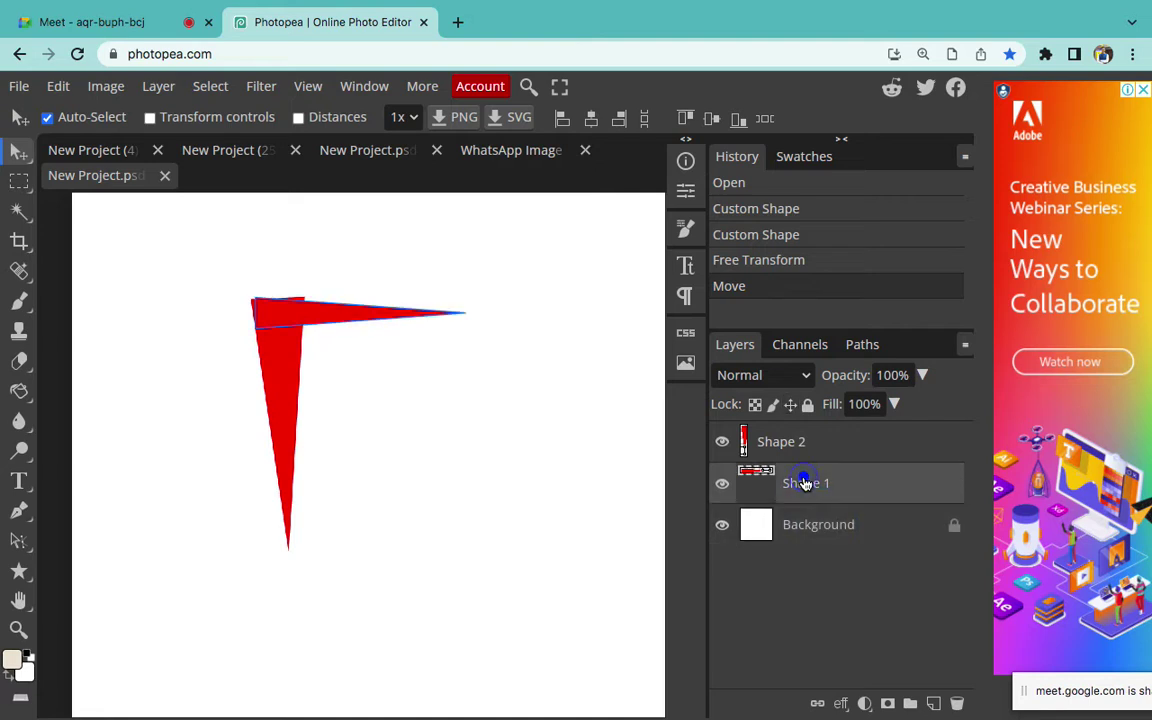
click(723, 443)
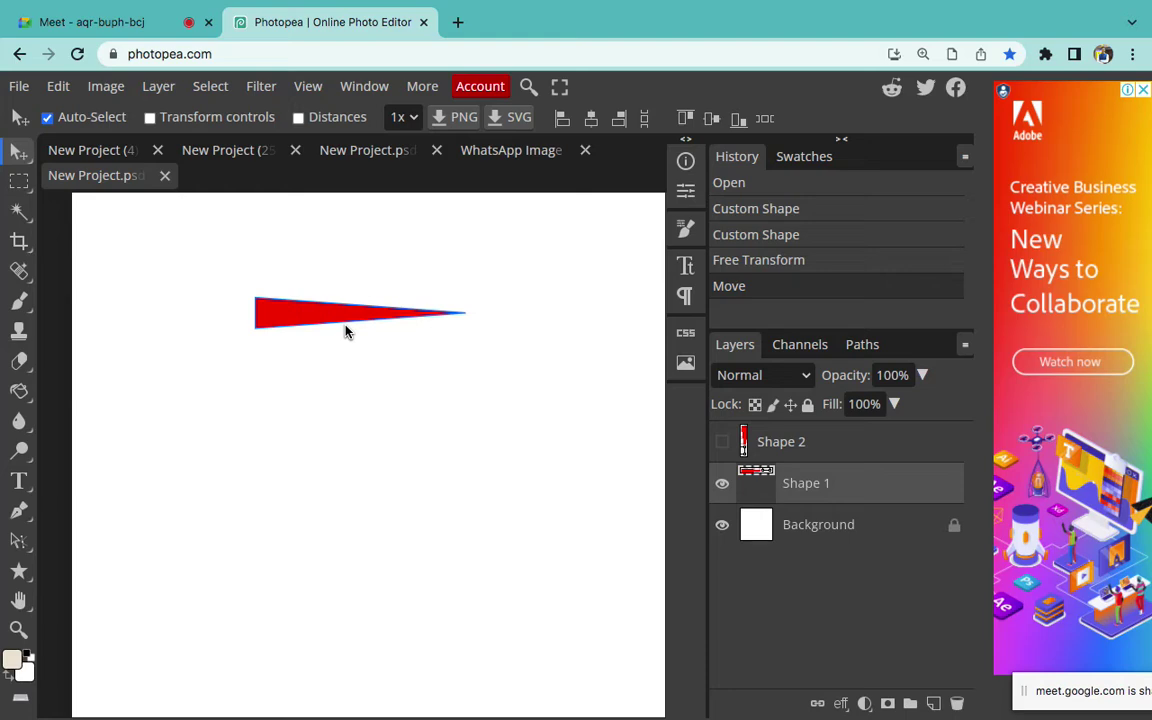
Switch to the Word document and start a new page after the Shapes bullet with the numbered item "1. Copy (Duplicate)"
mouse_move(688, 712)
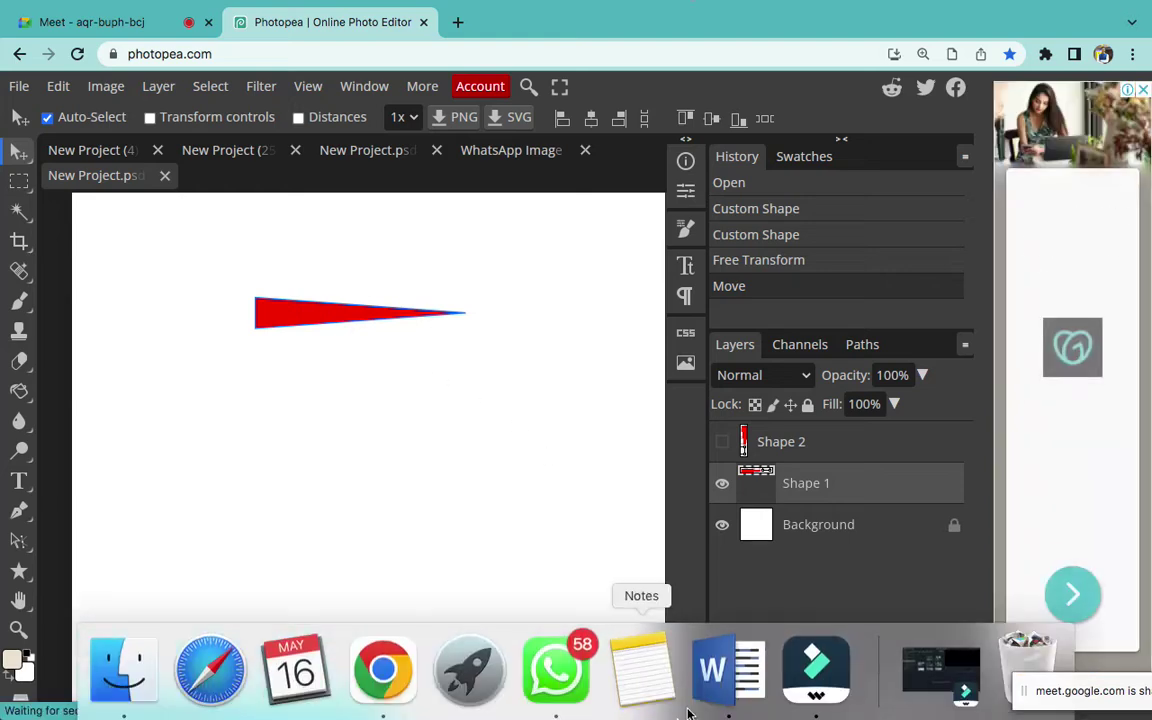
click(728, 668)
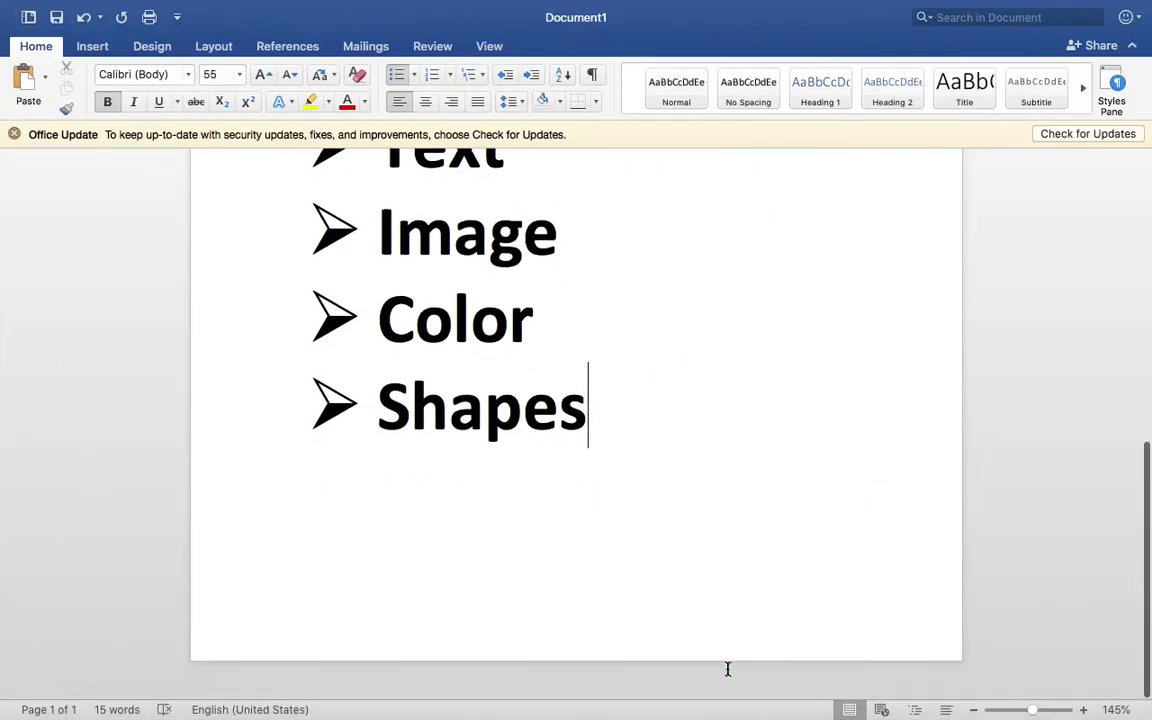
key(Return)
key(super+Return)
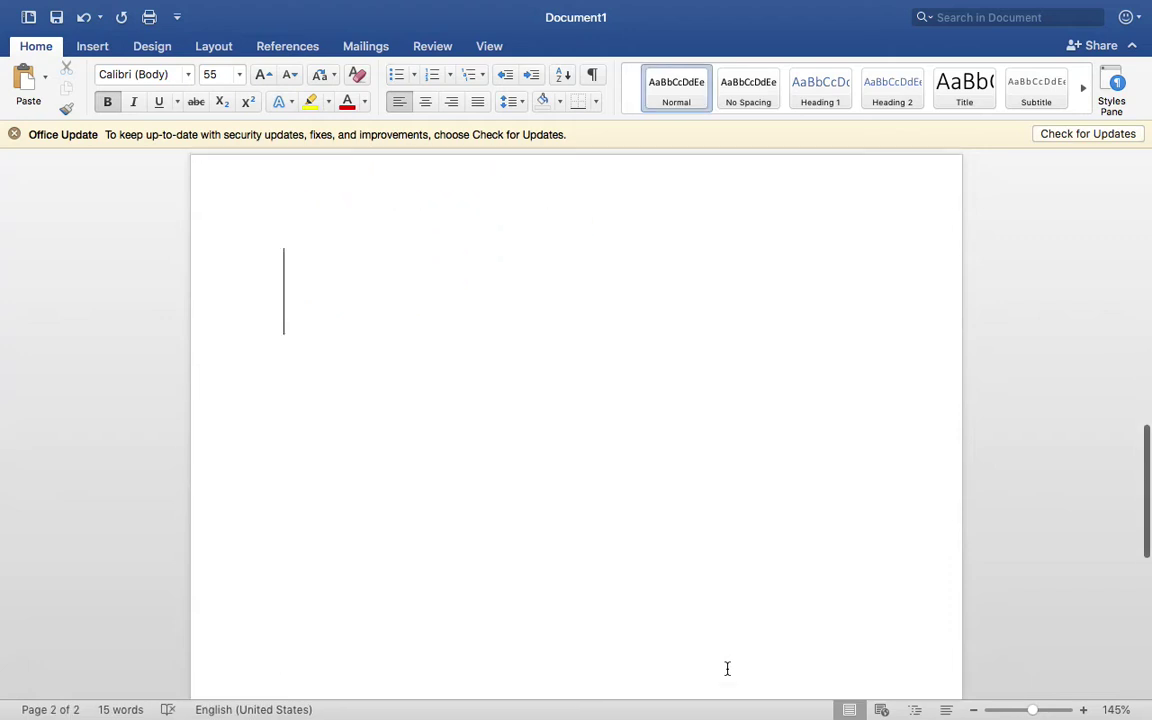
text(1. )
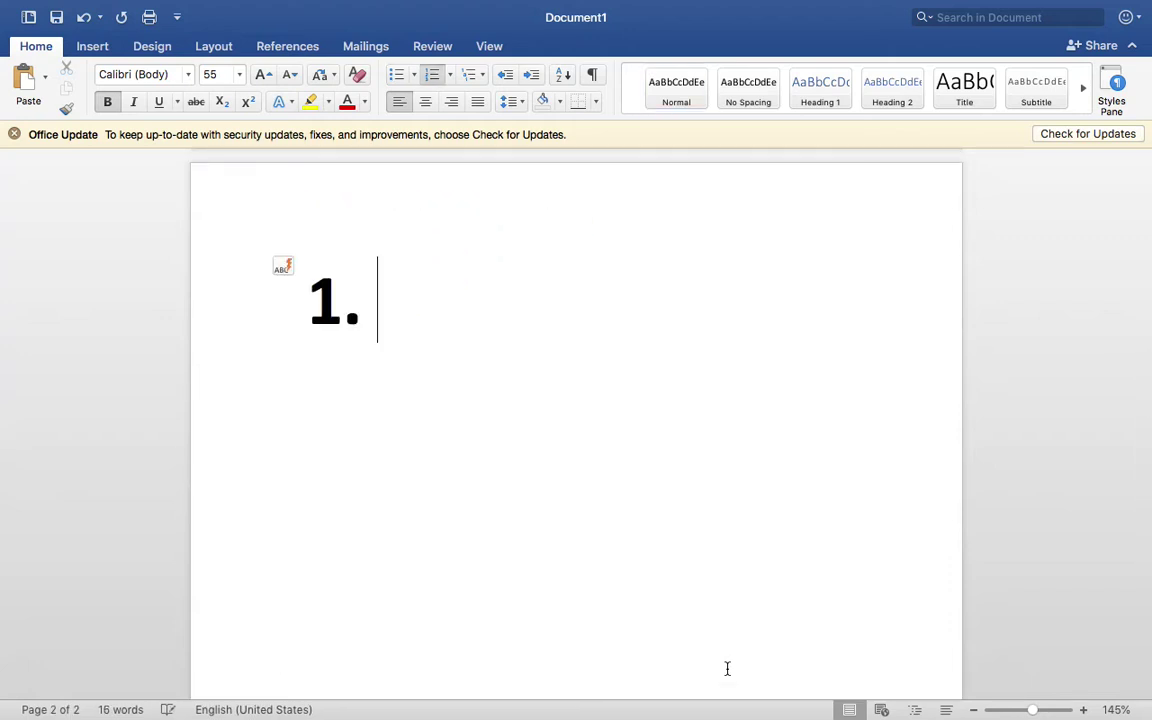
text(Copy)
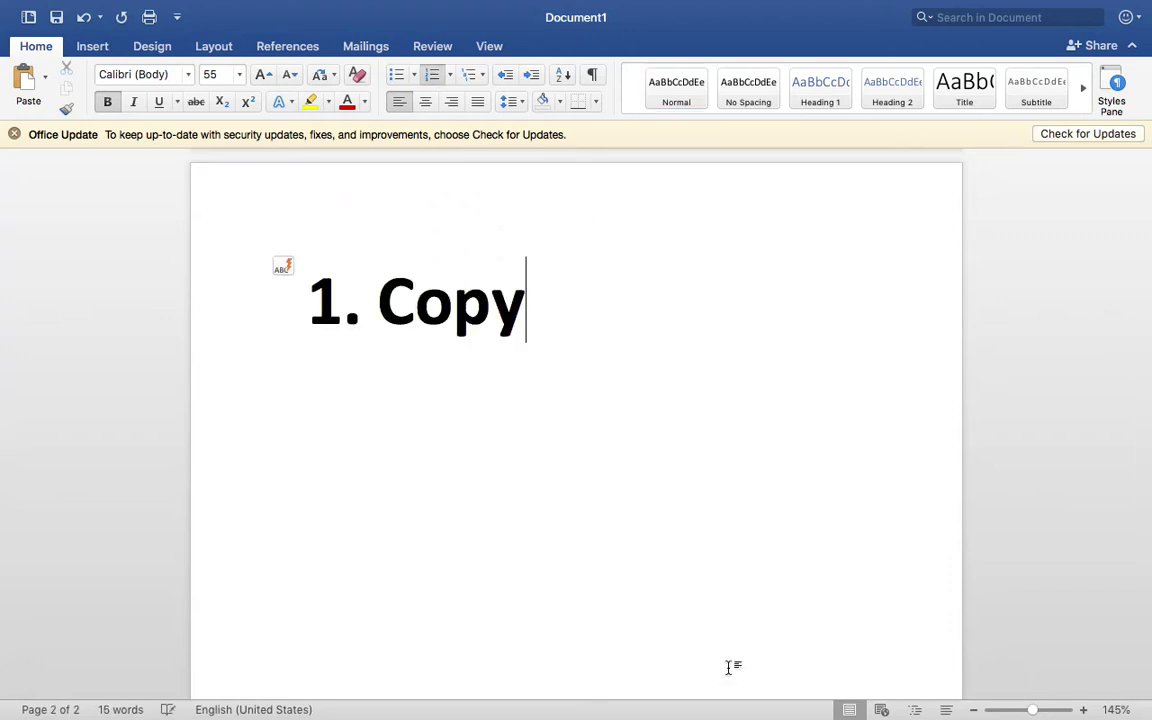
text( (Duplicate))
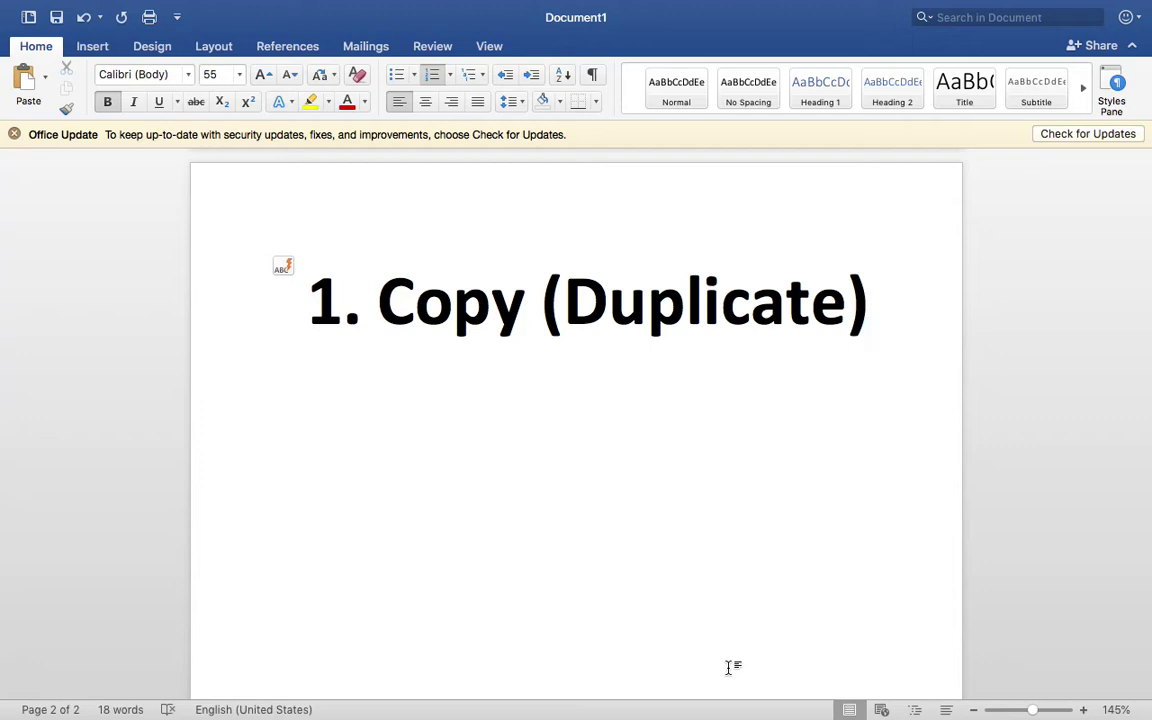
Switch back to Photopea, delete the hidden Shape 2 layer and duplicate the Shape 1 layer
key(ctrl+Left)
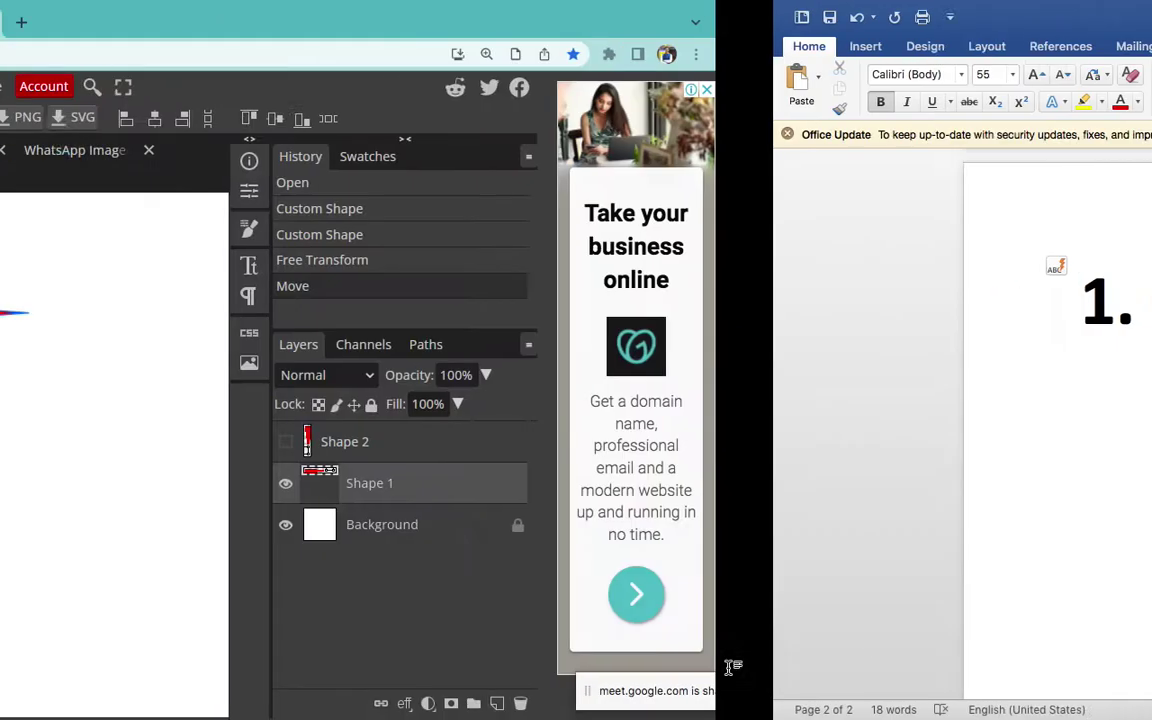
key(super+minus)
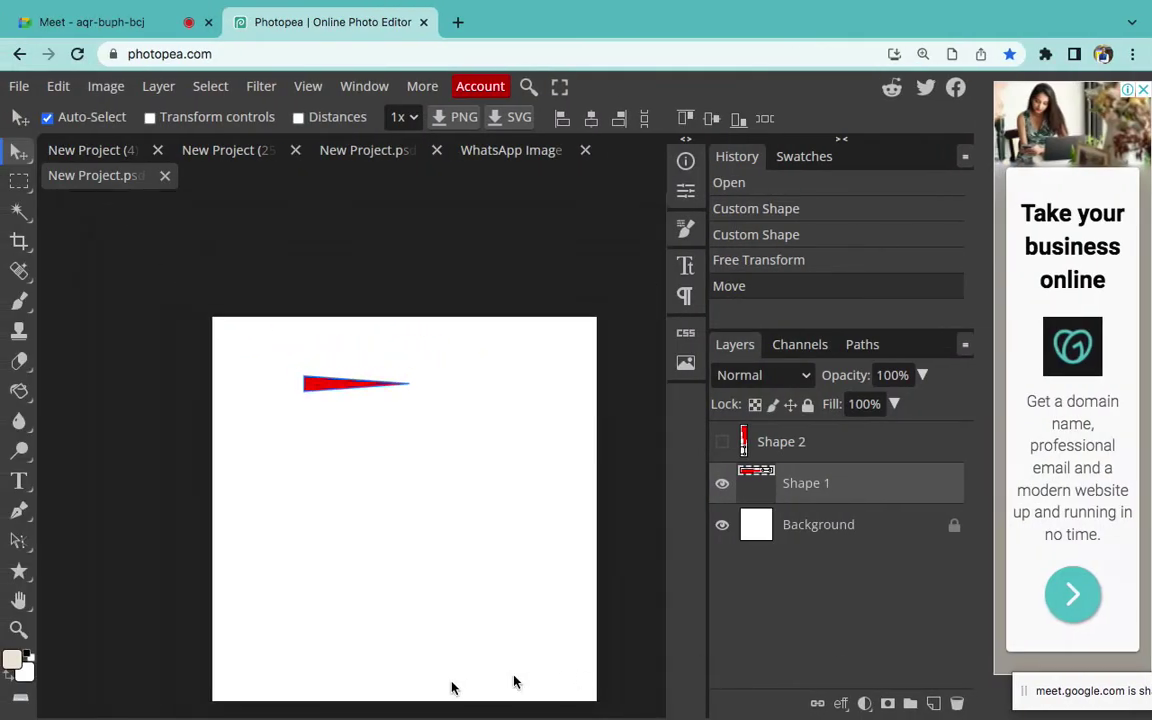
scroll(441, 686, down, 1)
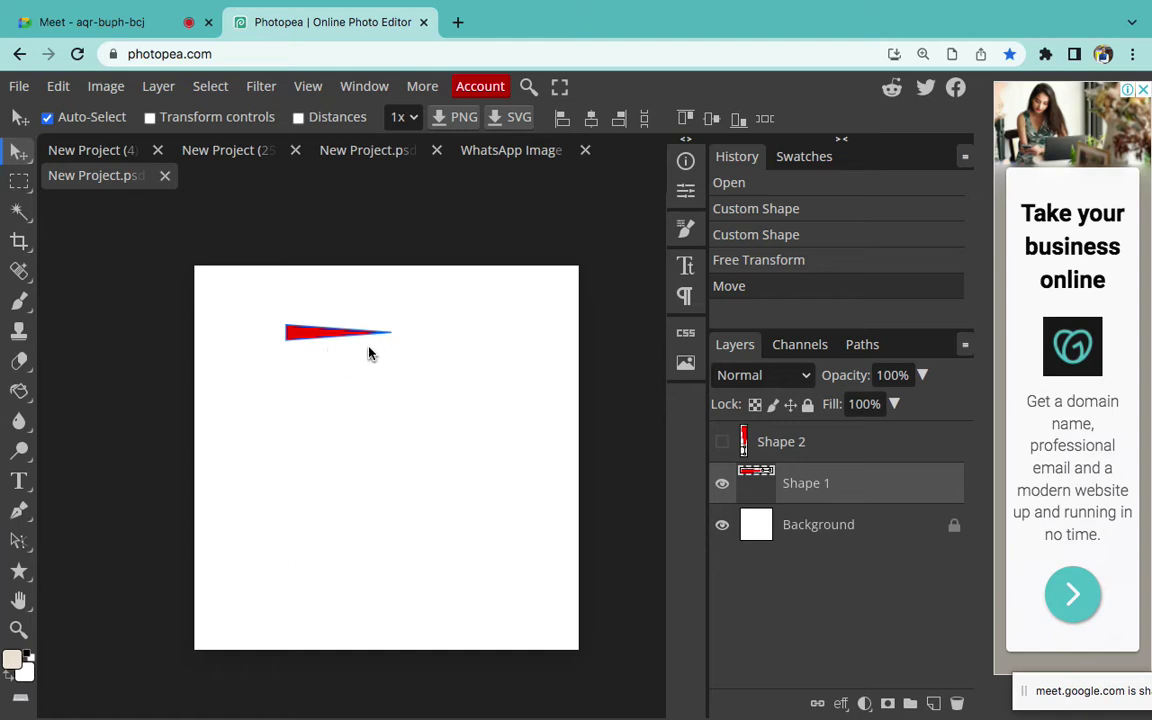
click(839, 457)
key(Delete)
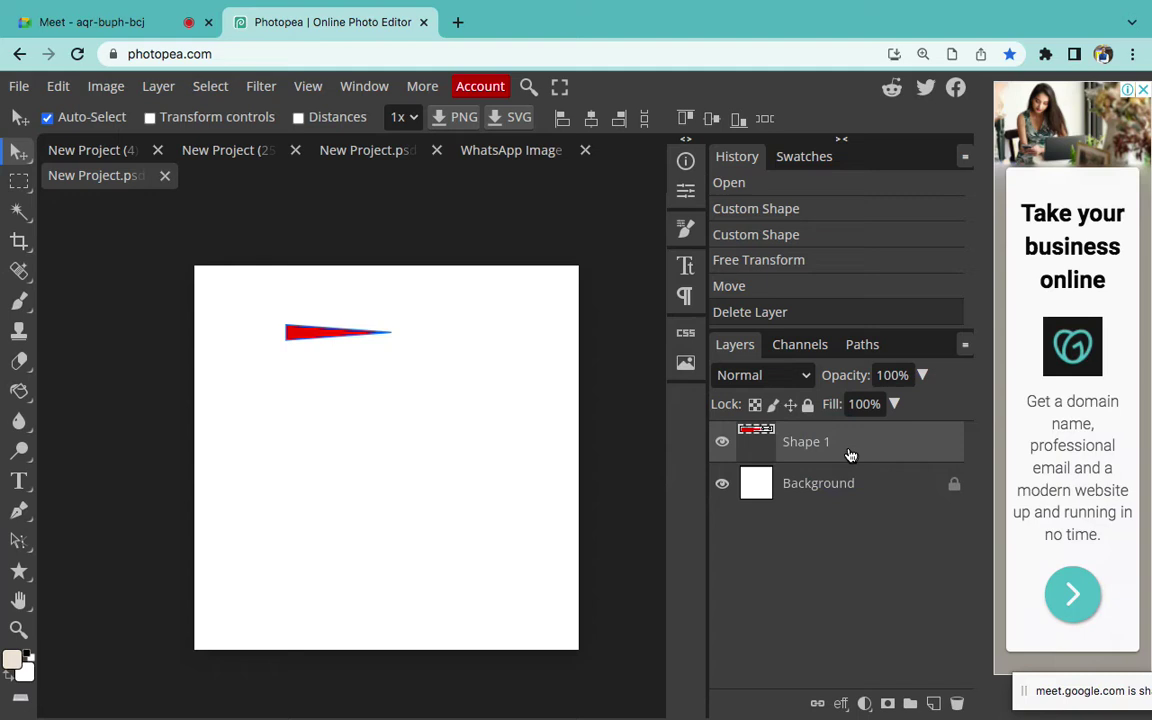
key(ctrl+j)
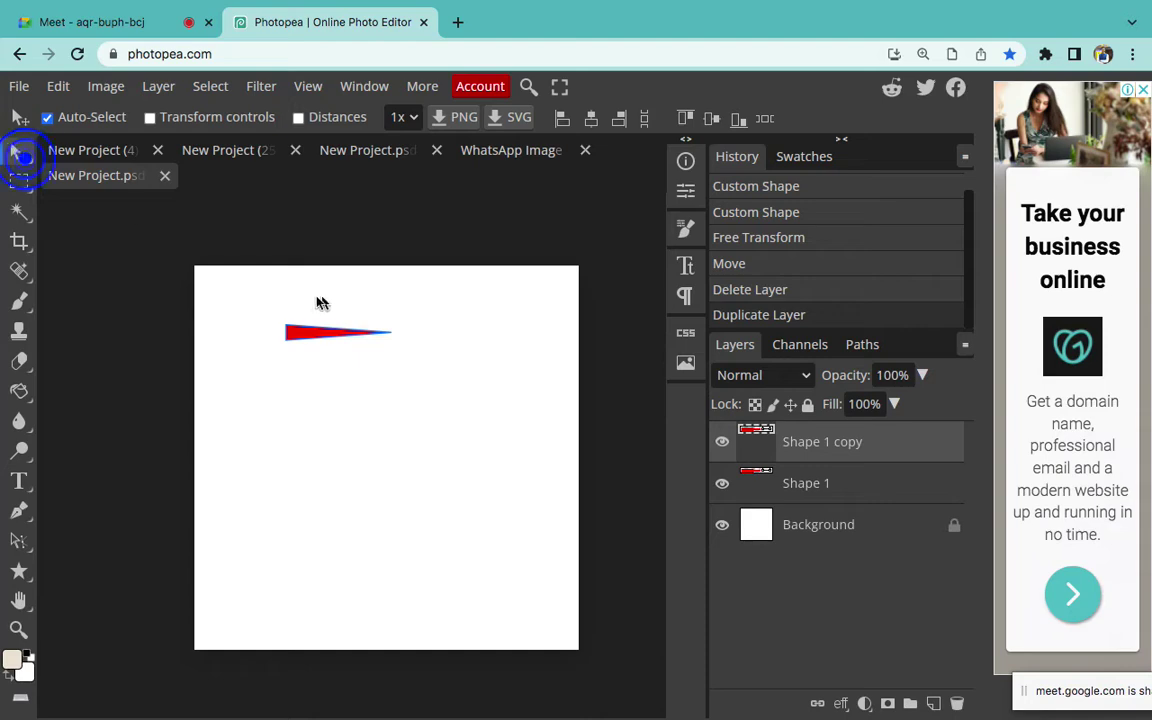
Move the duplicated triangle below the original Shape 1 and delete the copy
drag(305, 332, 310, 408)
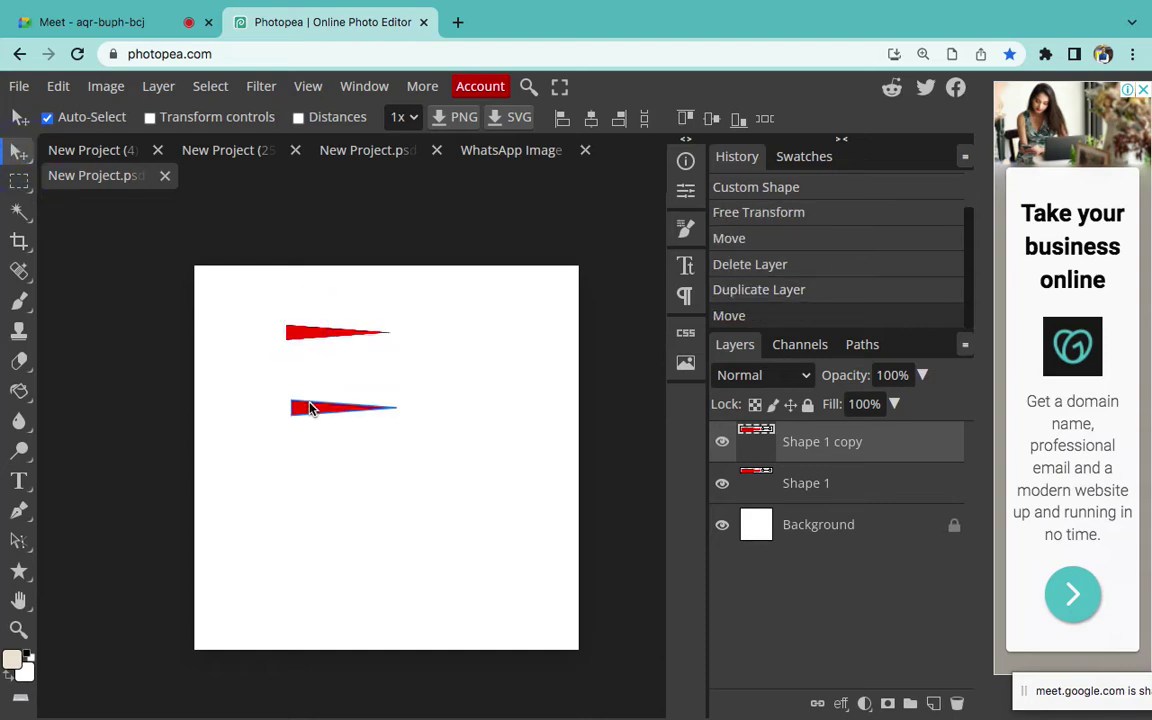
key(Delete)
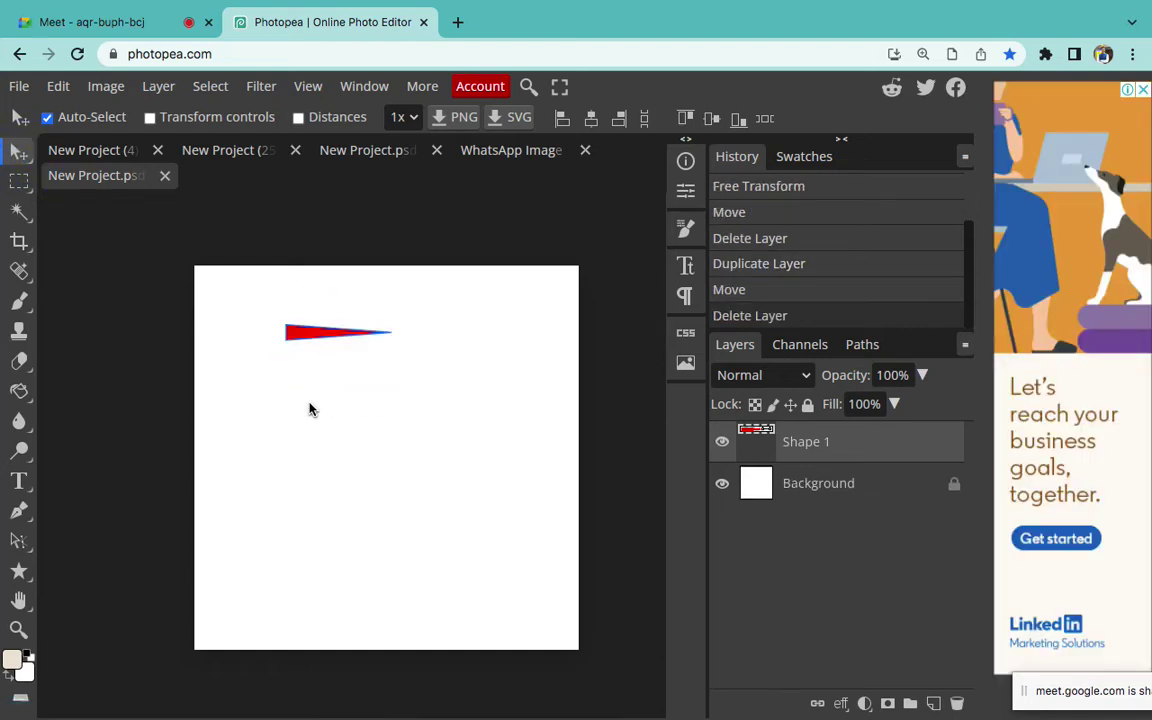
Switch to the Word document and add the line "Ctrl+J" under "1. Copy (Duplicate)"
key(ctrl+Left)
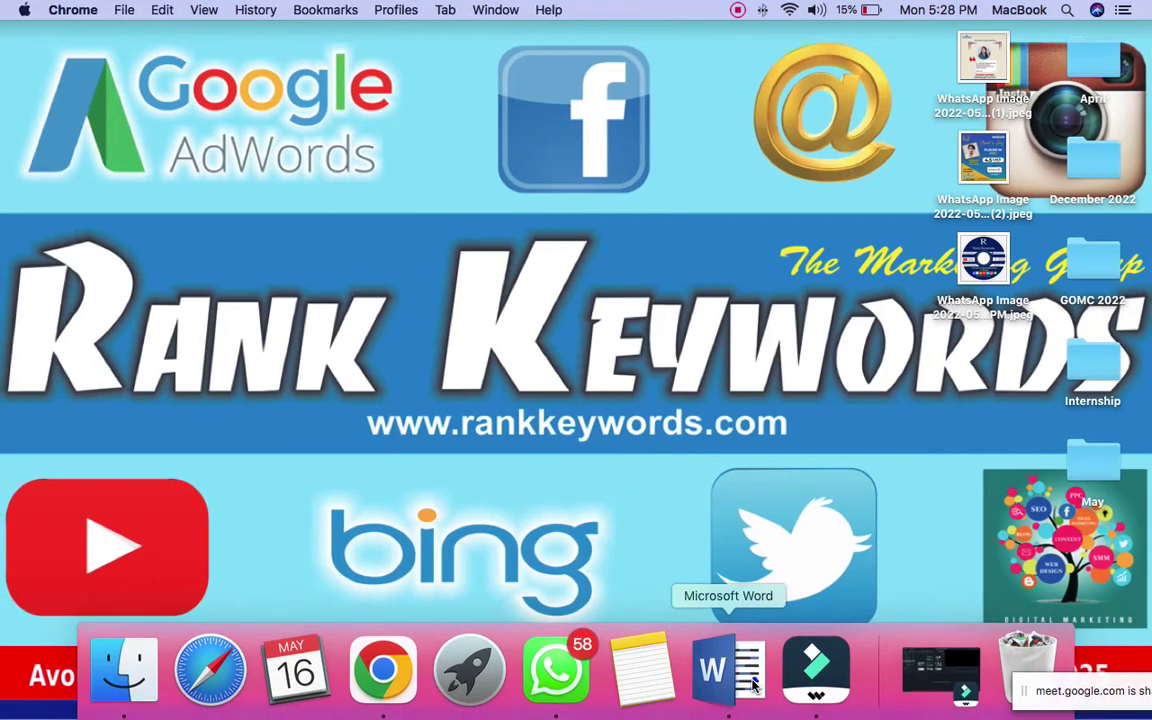
click(754, 679)
key(Return)
key(Return)
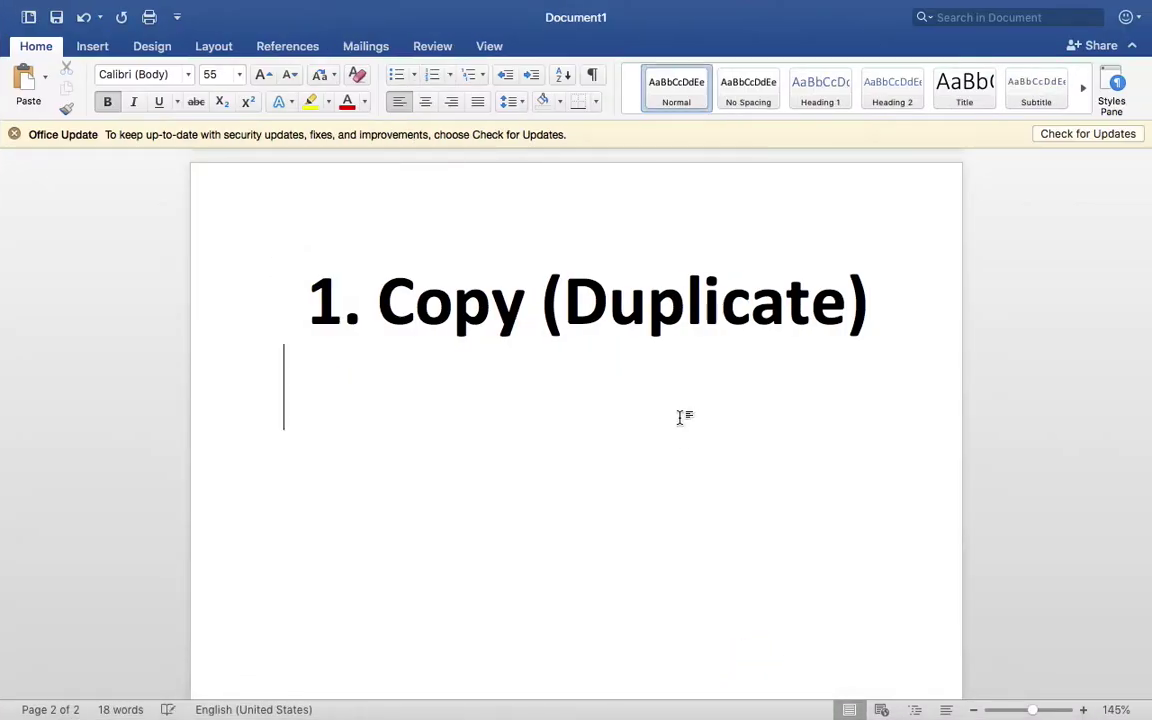
text(Ctrl+J)
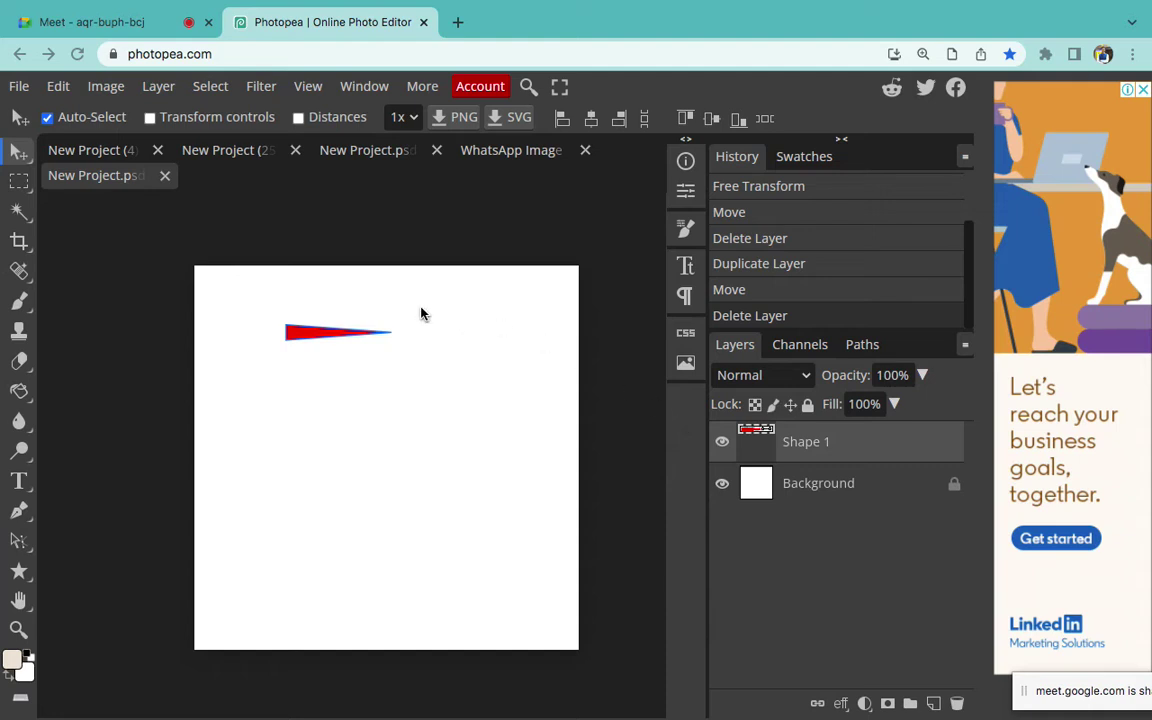
Append "(Ctrl+Alt+J)" after "Ctrl+J" in the Word document, with a capital J
key(ctrl+Left)
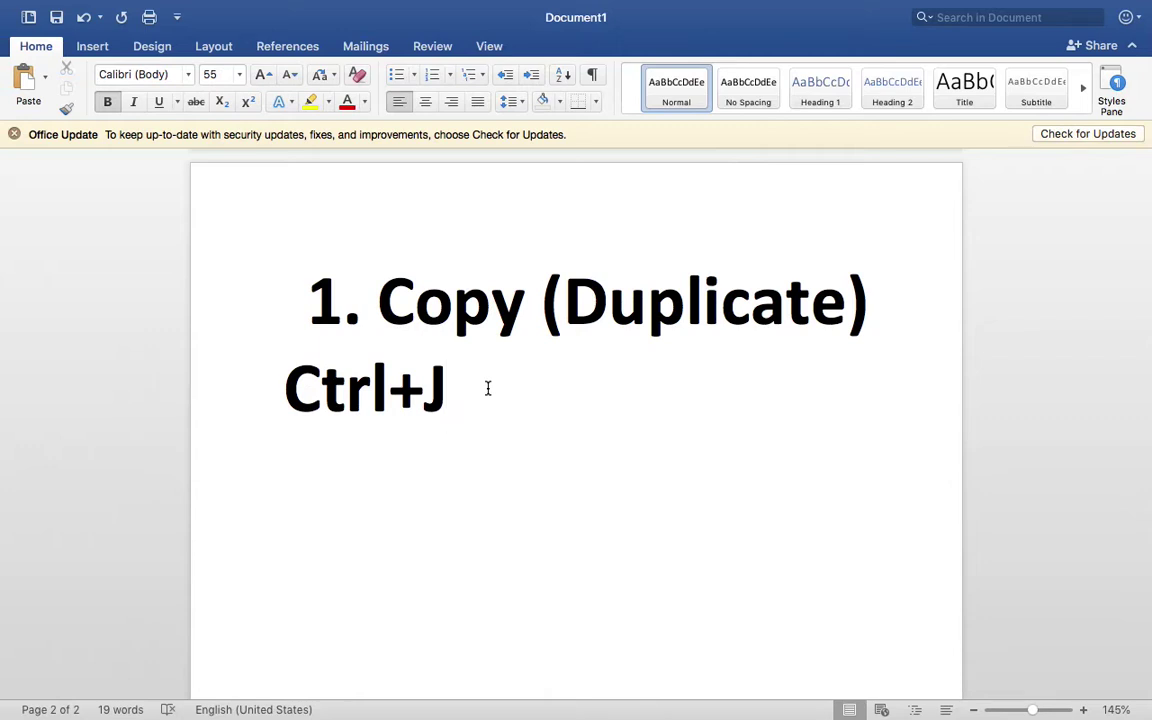
text((Ct)
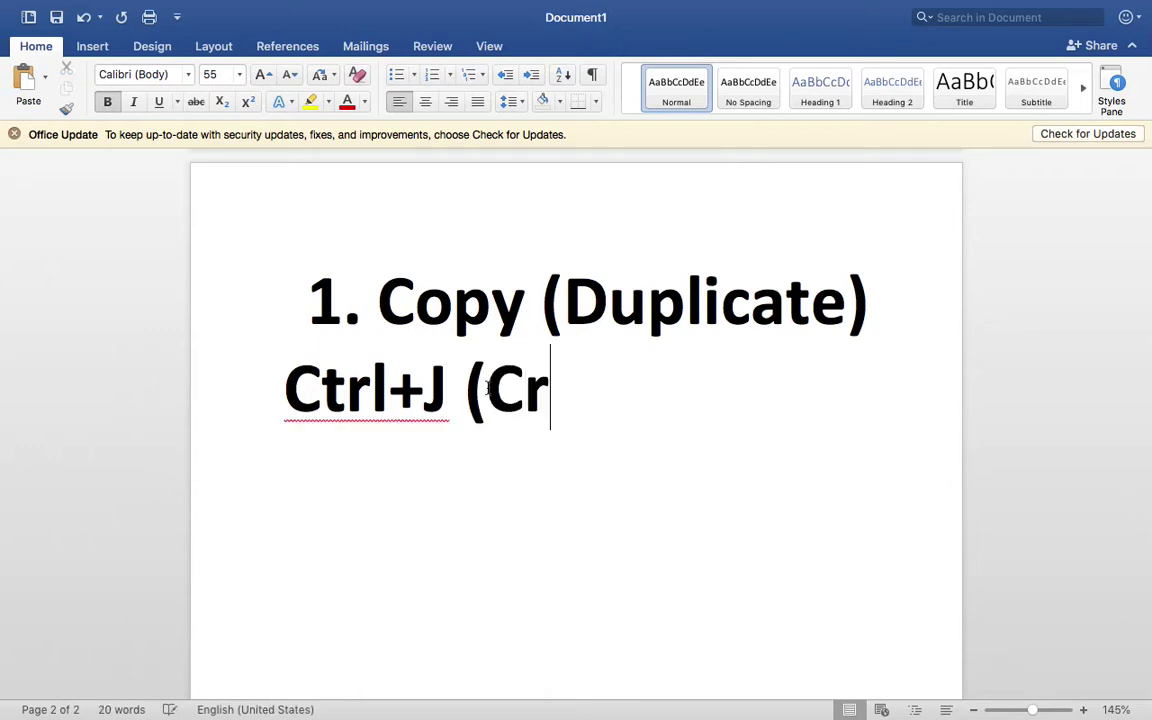
text(rl+)
text(A)
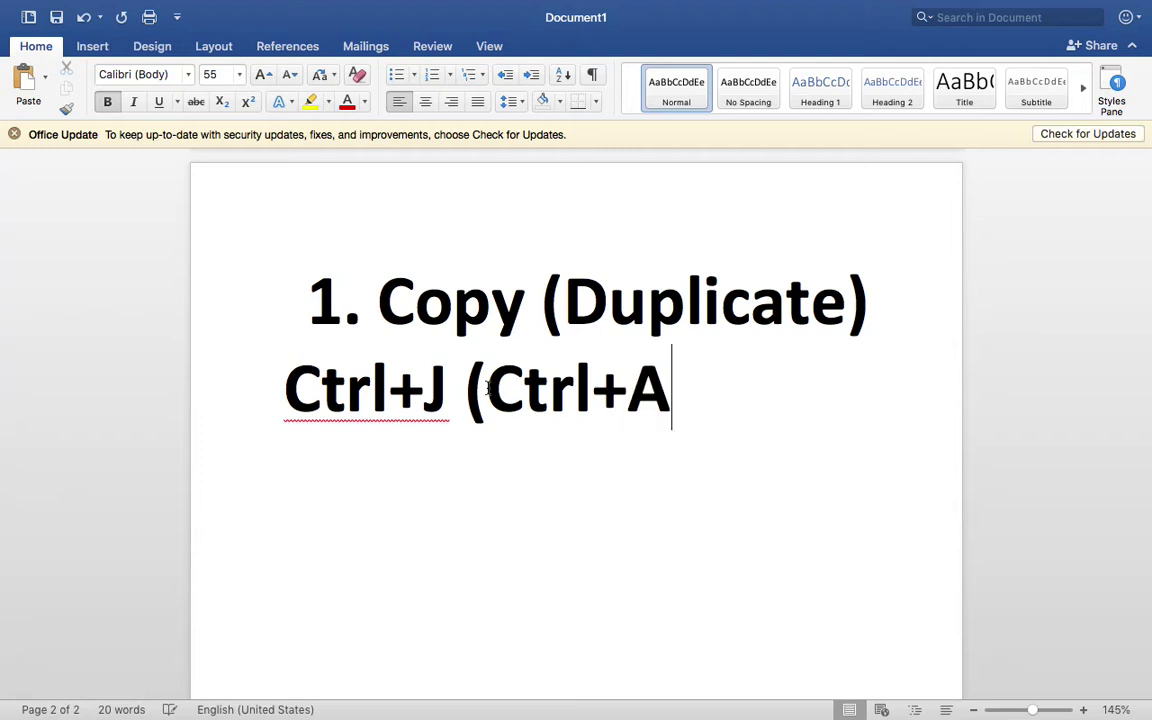
text(lt+j))
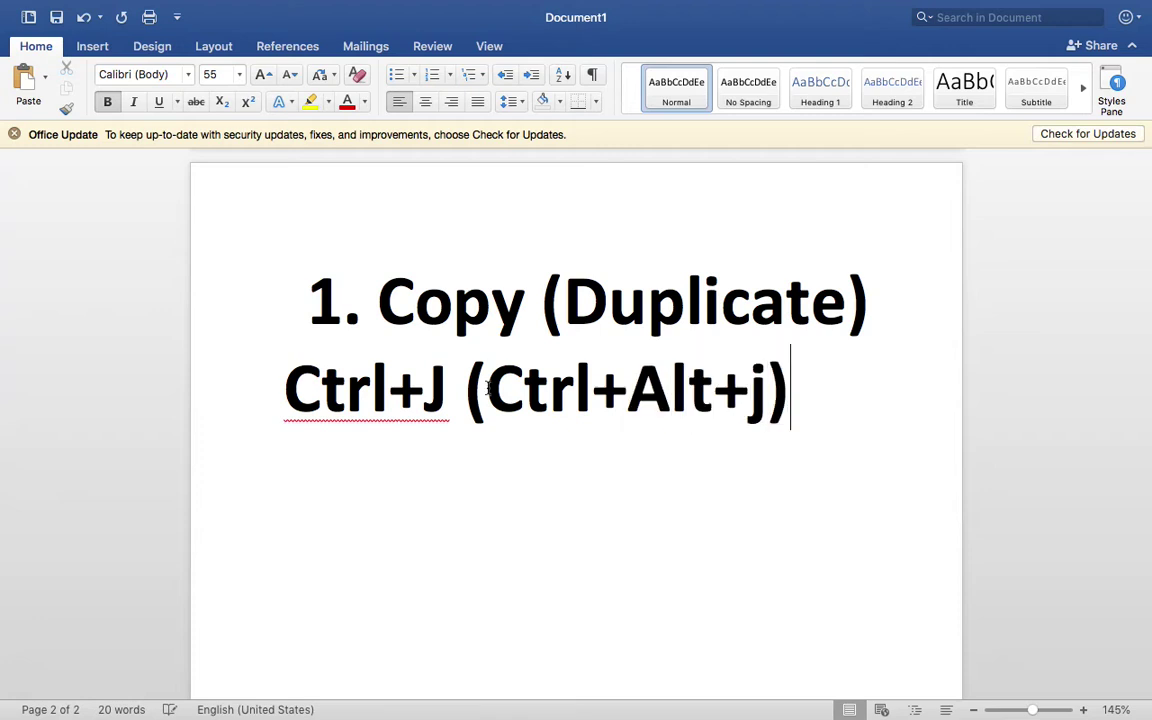
key(BackSpace)
key(BackSpace)
text(J))
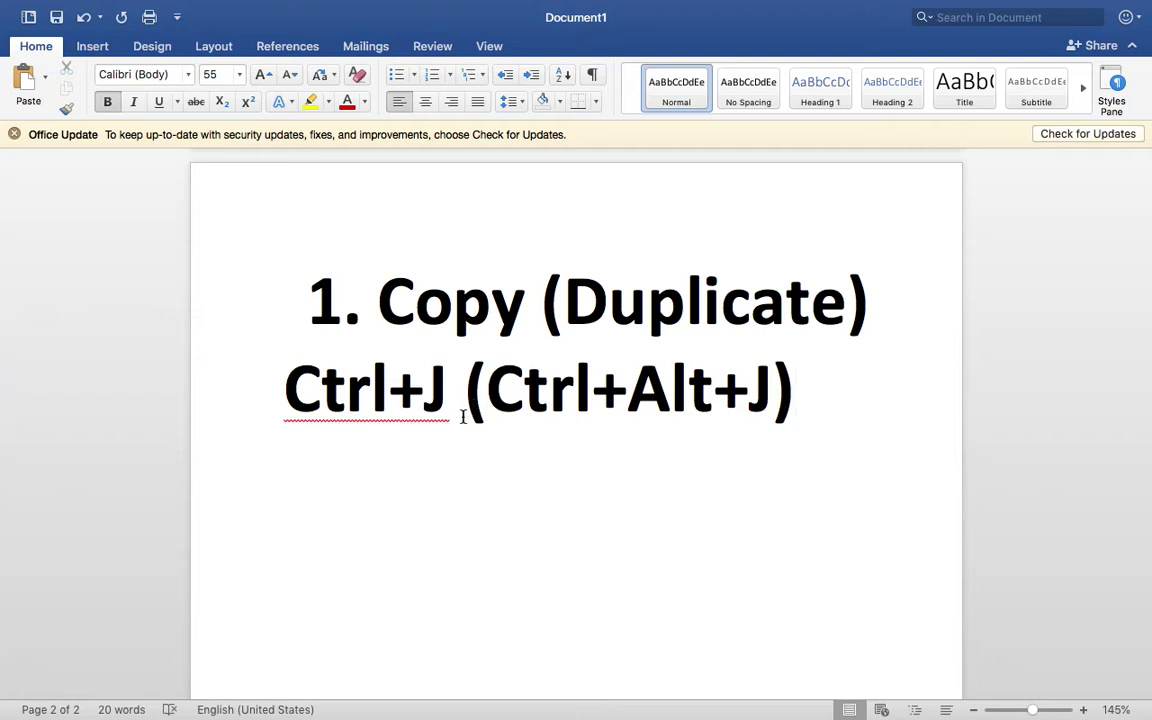
Highlight parts of the shortcut line and delete "(Ctrl+Alt+J)" so only "Ctrl+J" is kept
double_click(463, 416)
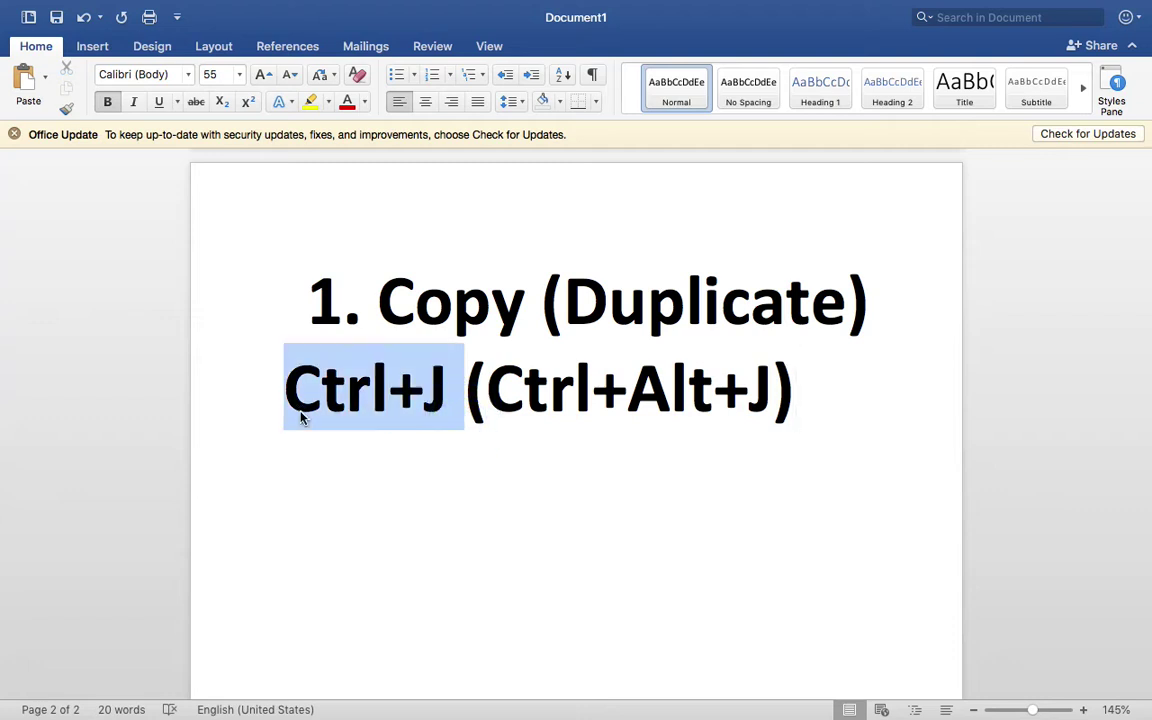
click(488, 380)
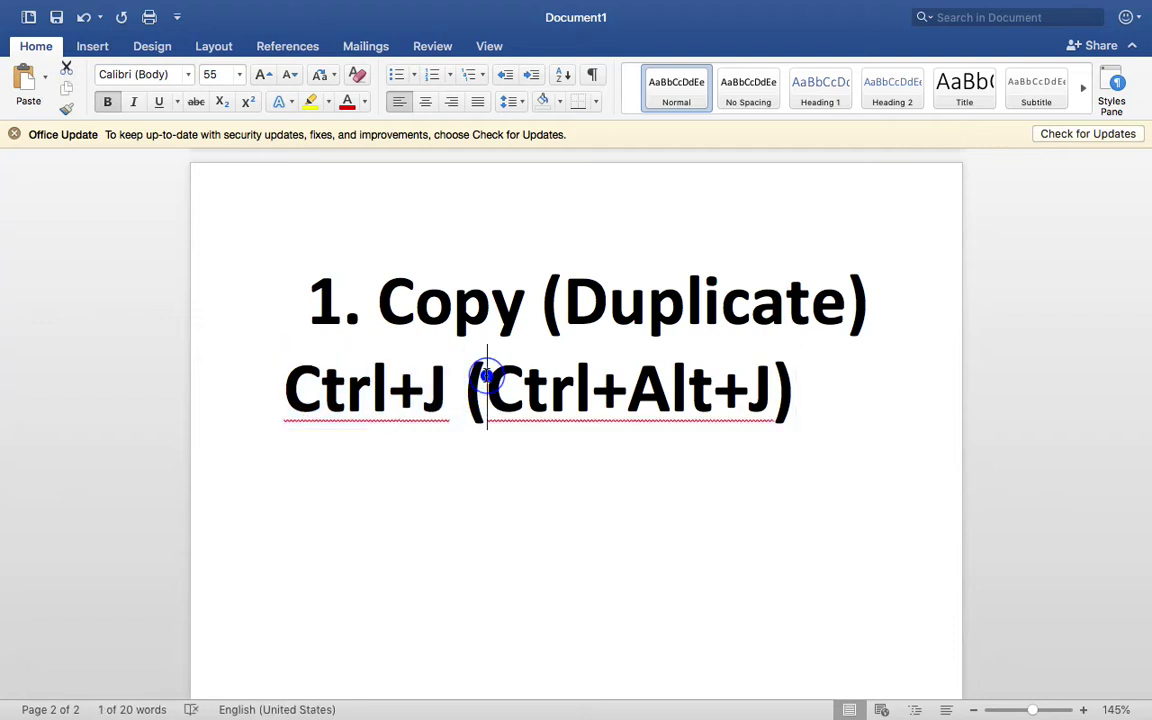
double_click(676, 396)
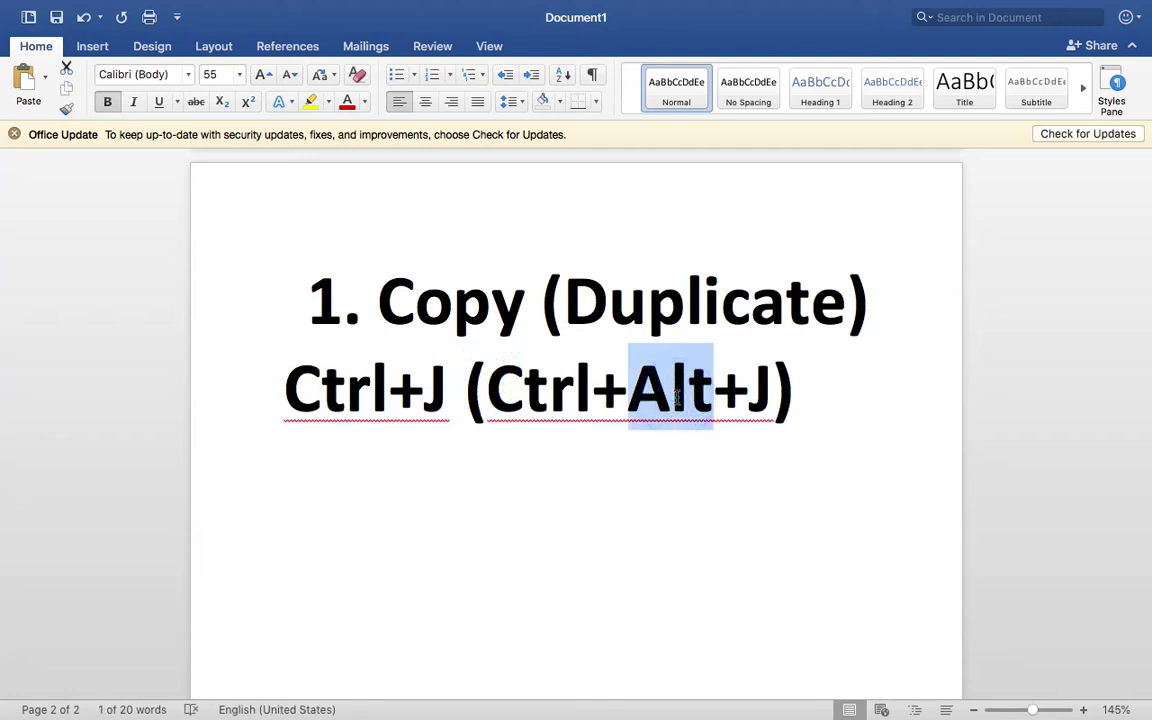
drag(848, 404, 476, 411)
key(BackSpace)
Leave a blank line below "Ctrl+J", add the line "Ctrl+T - Transform" and select it for emphasis
key(Return)
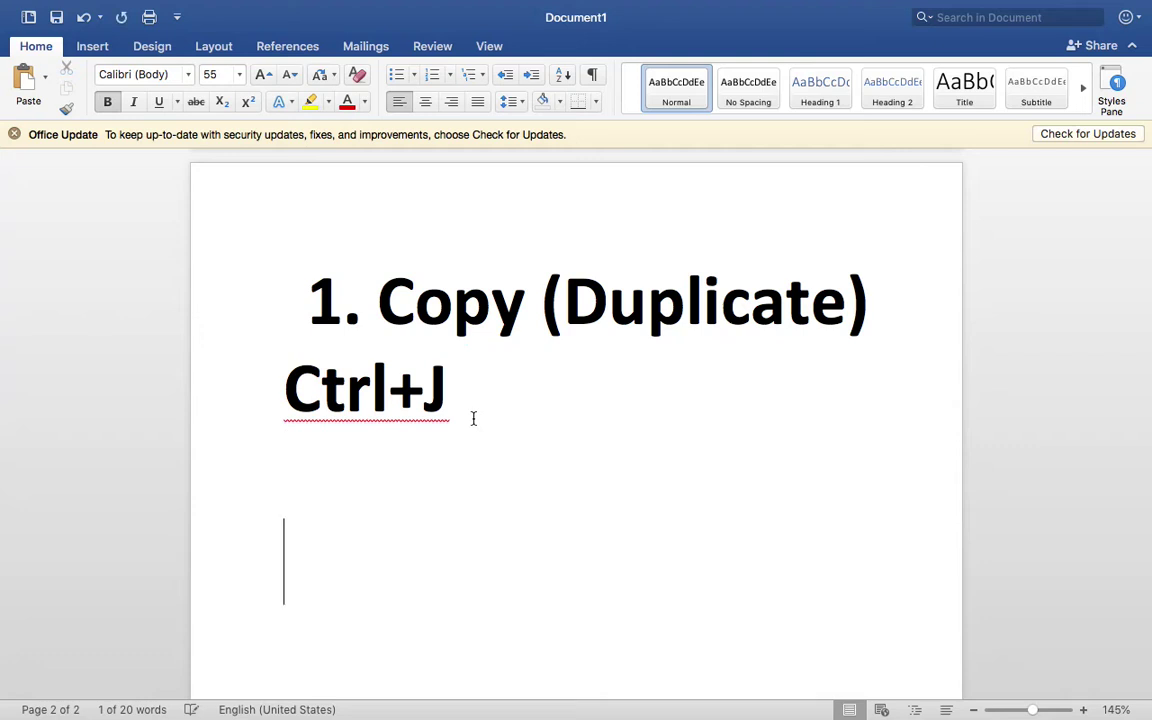
text(Ctrl+)
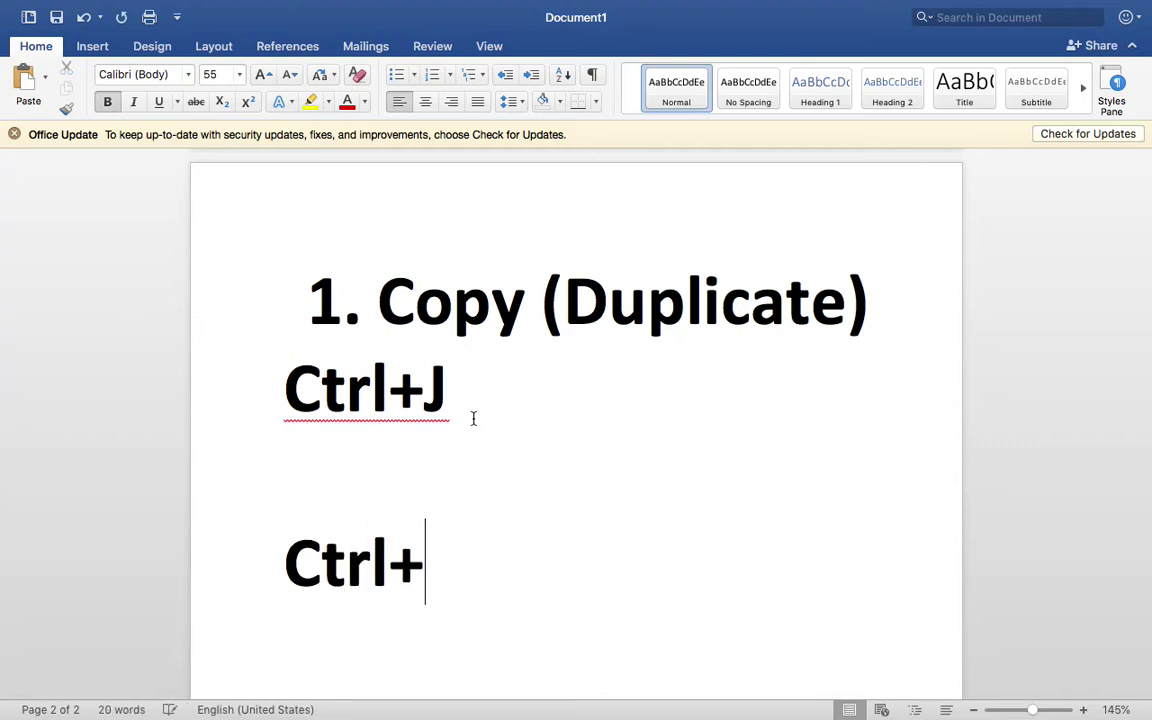
text(T - )
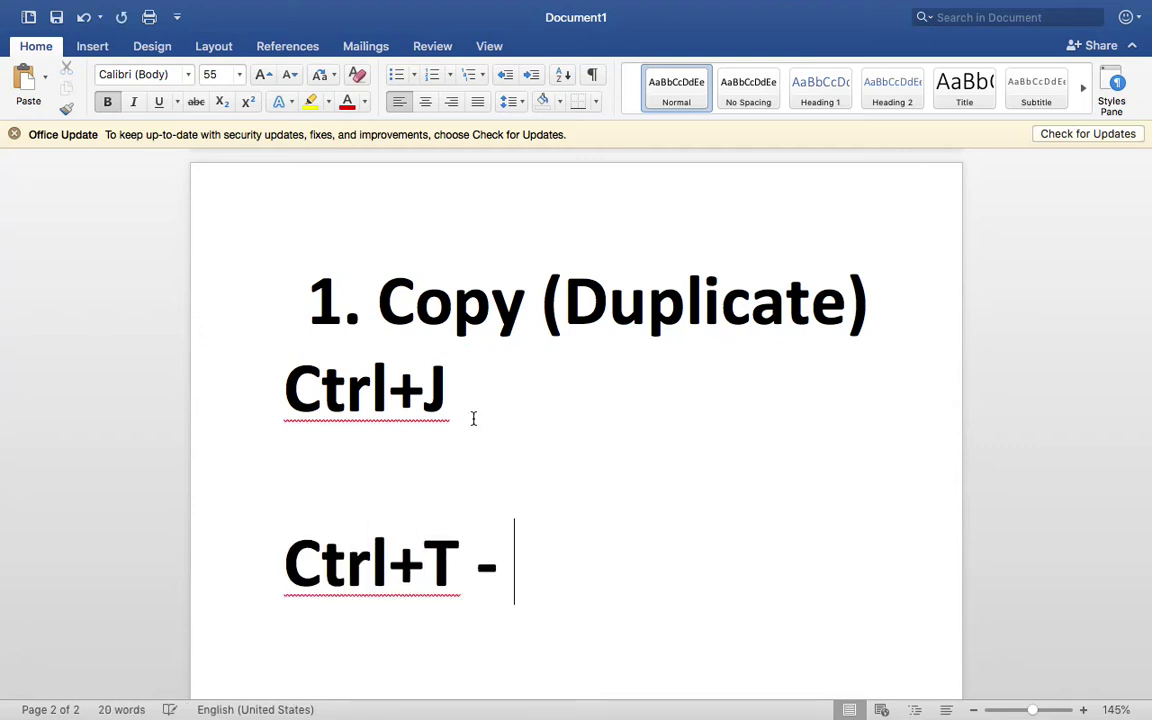
text(Transform)
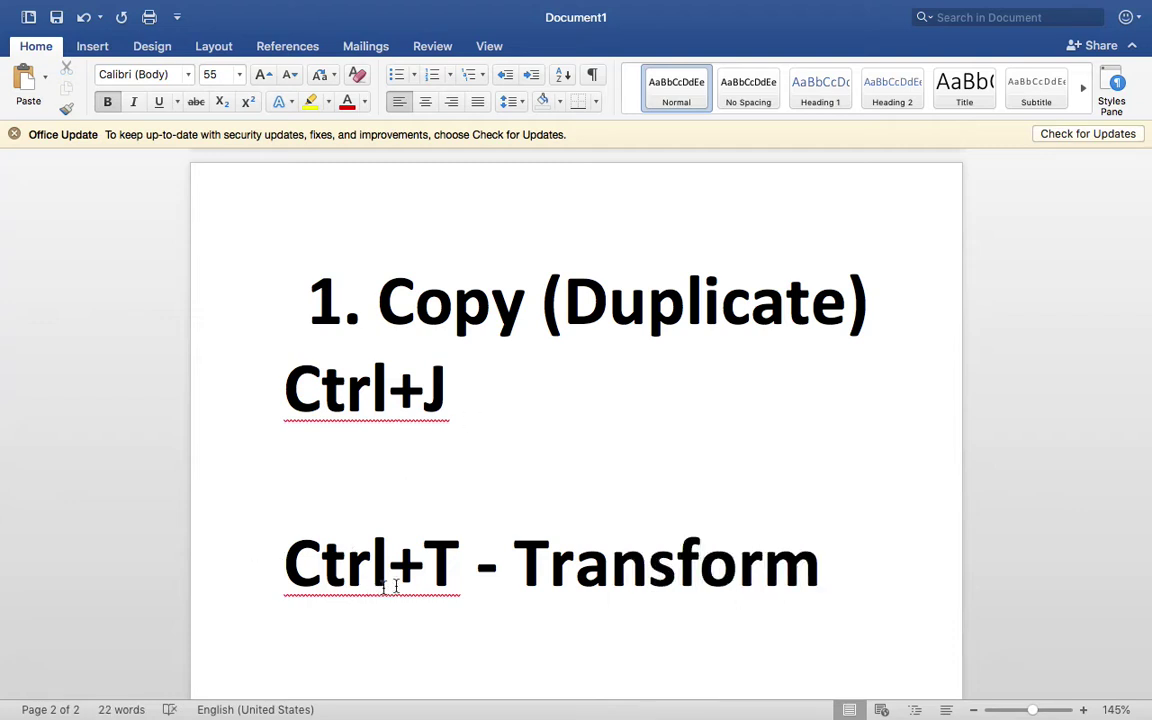
triple_click(460, 563)
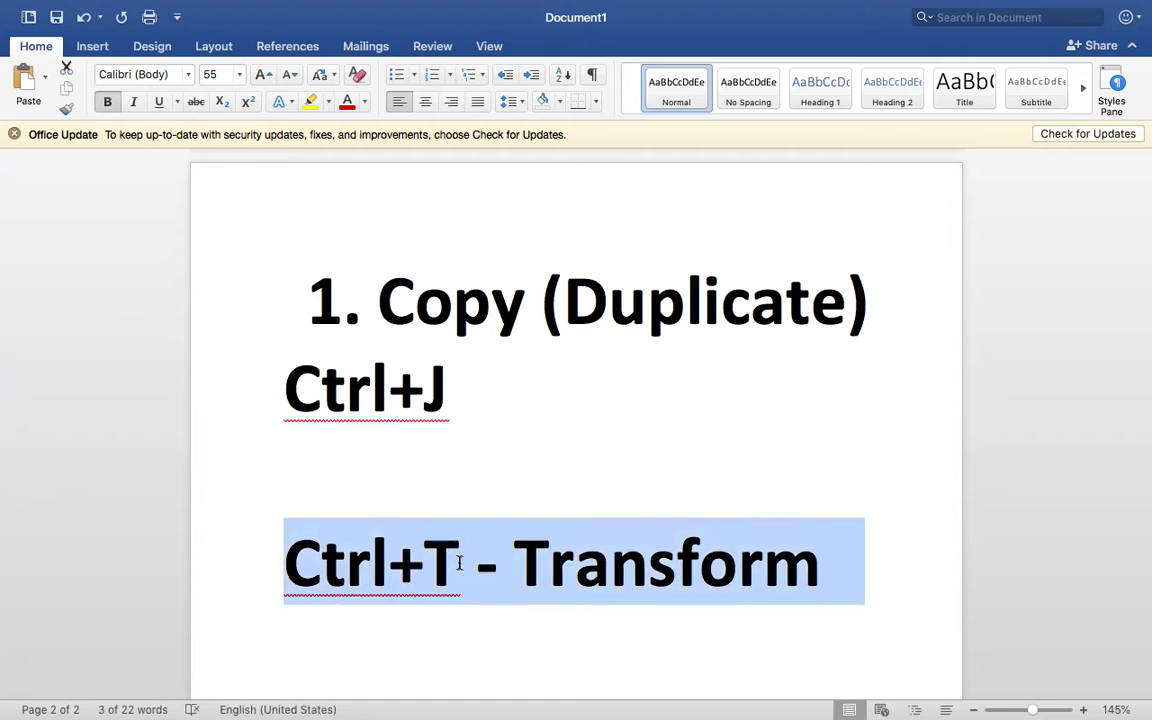
Switch back to Photopea, duplicate the Shape 1 layer and move the copy just below the original triangle
key(super+Tab)
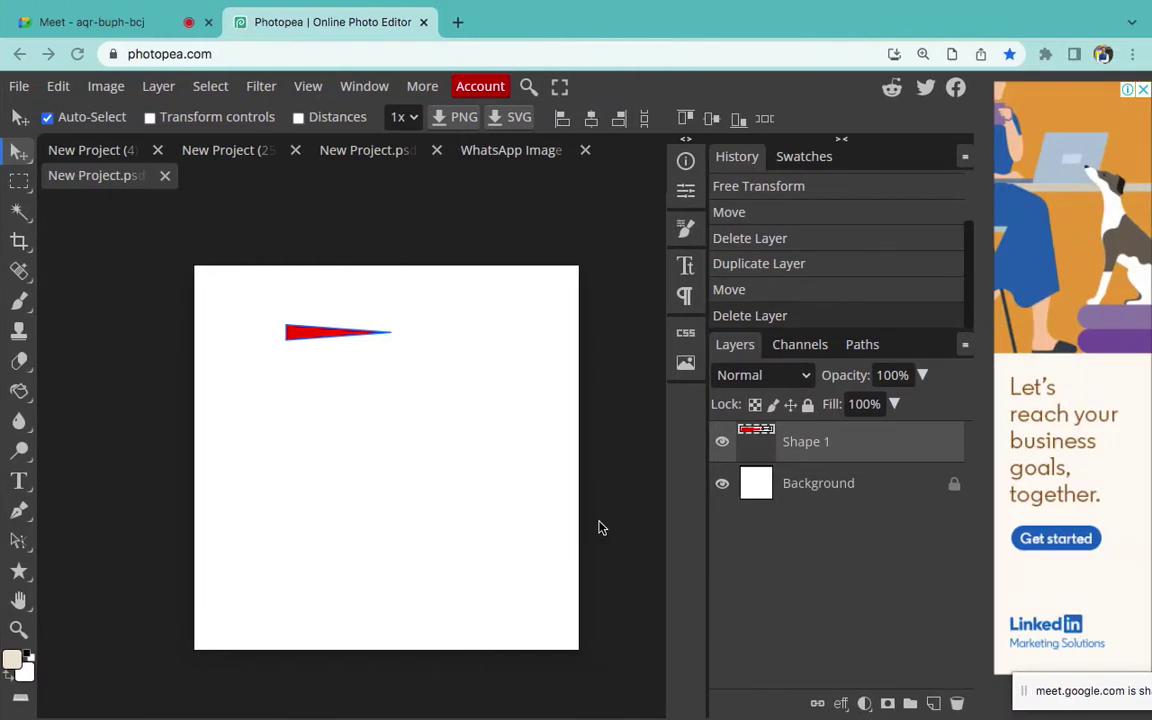
double_click(807, 432)
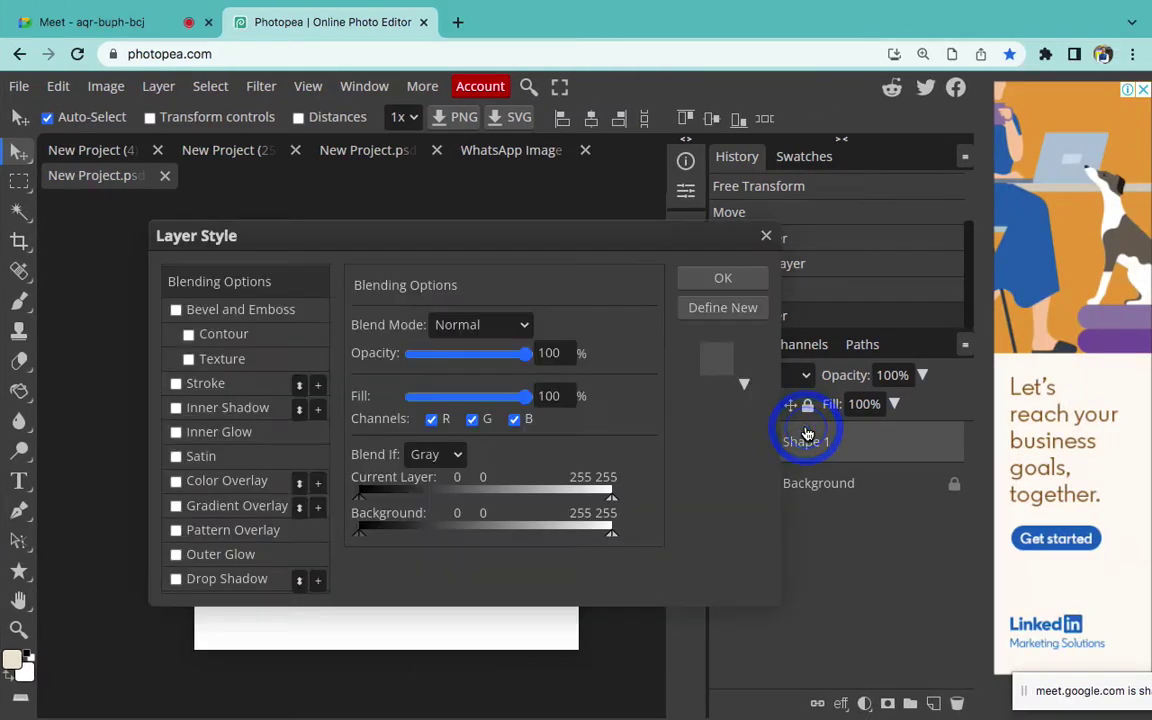
click(766, 234)
key(super+j)
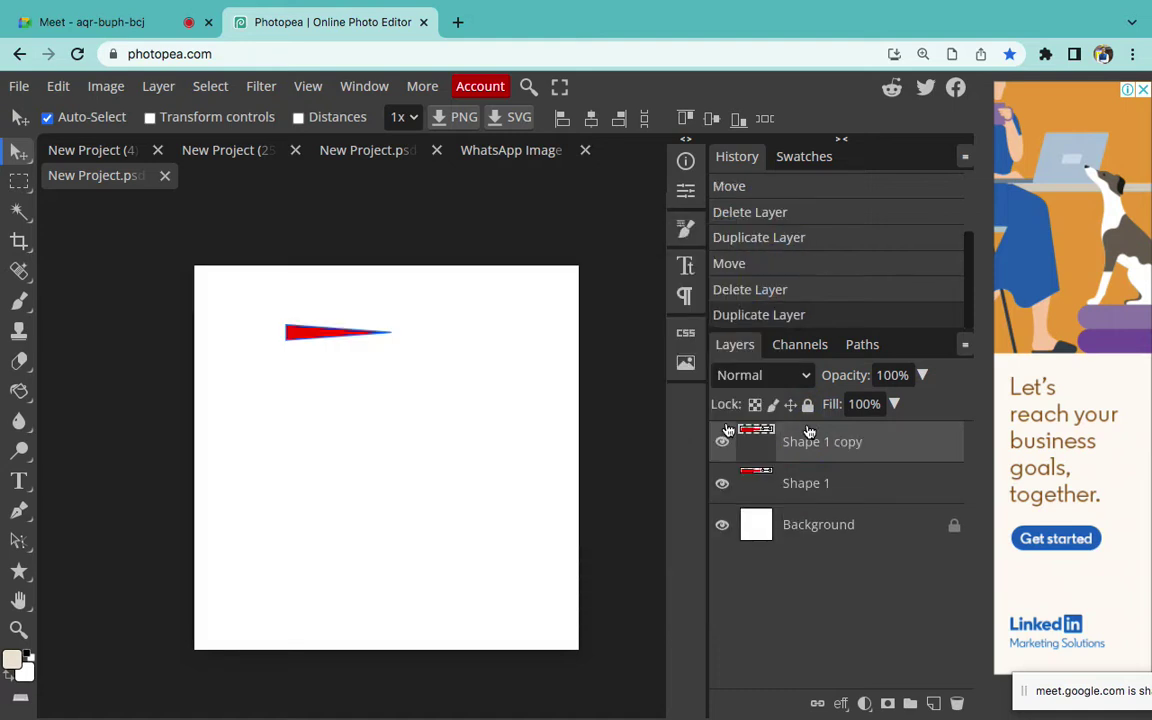
click(20, 150)
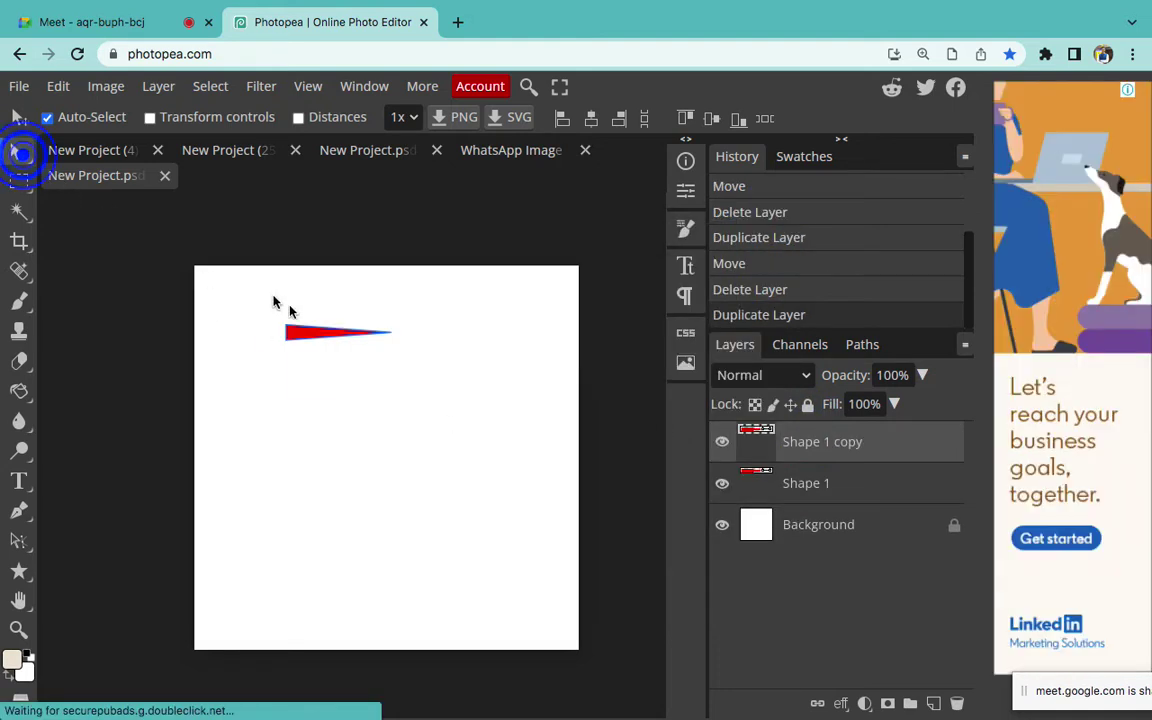
drag(303, 332, 305, 373)
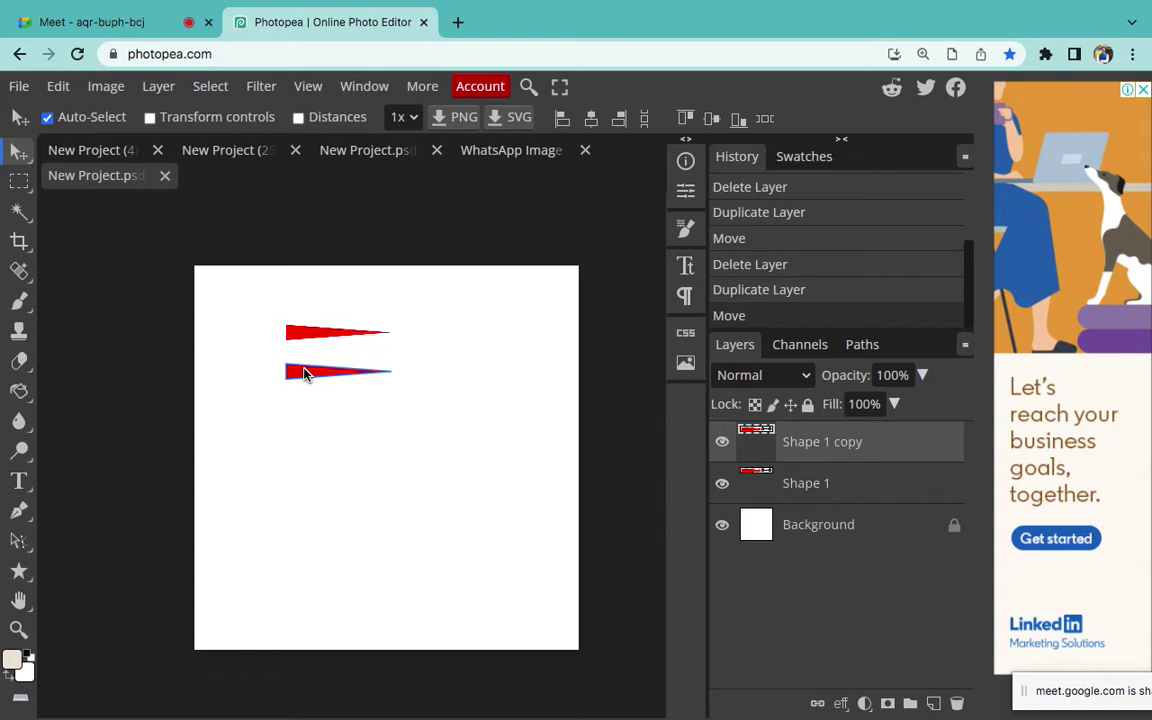
Free-transform the Shape 1 copy to about 88.6° and place it at about X 334, Y 379 px, overlapping the wide end of Shape 1
key(alt+super+t)
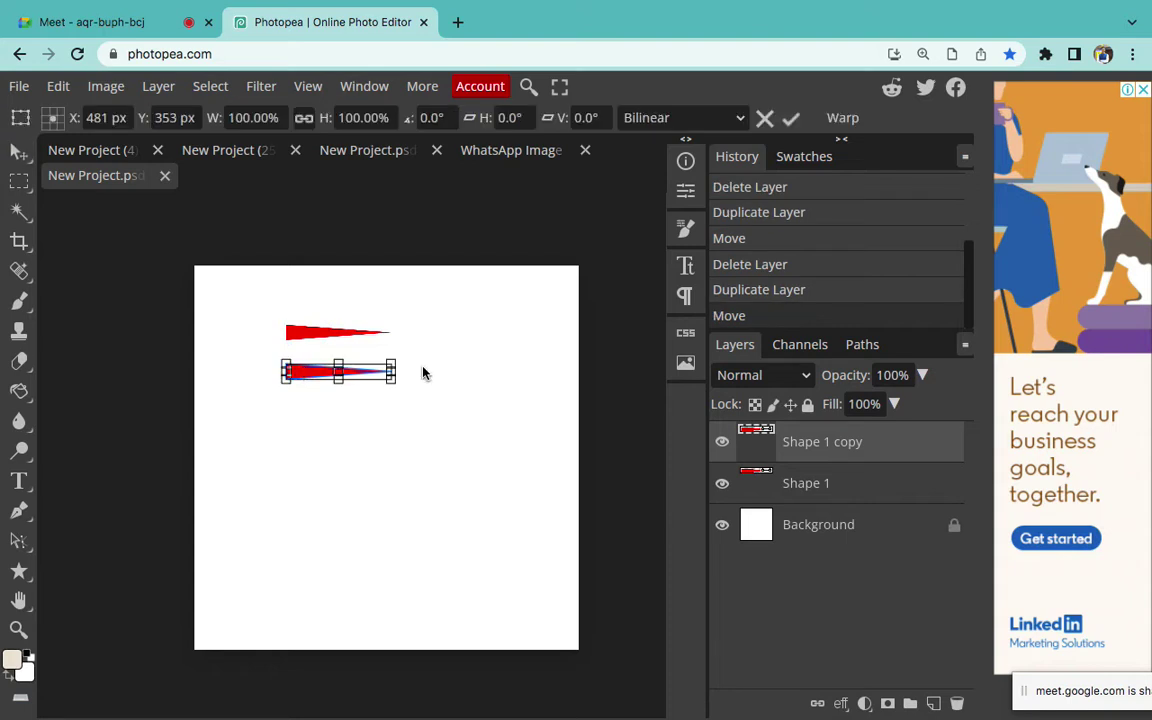
key(super+equal)
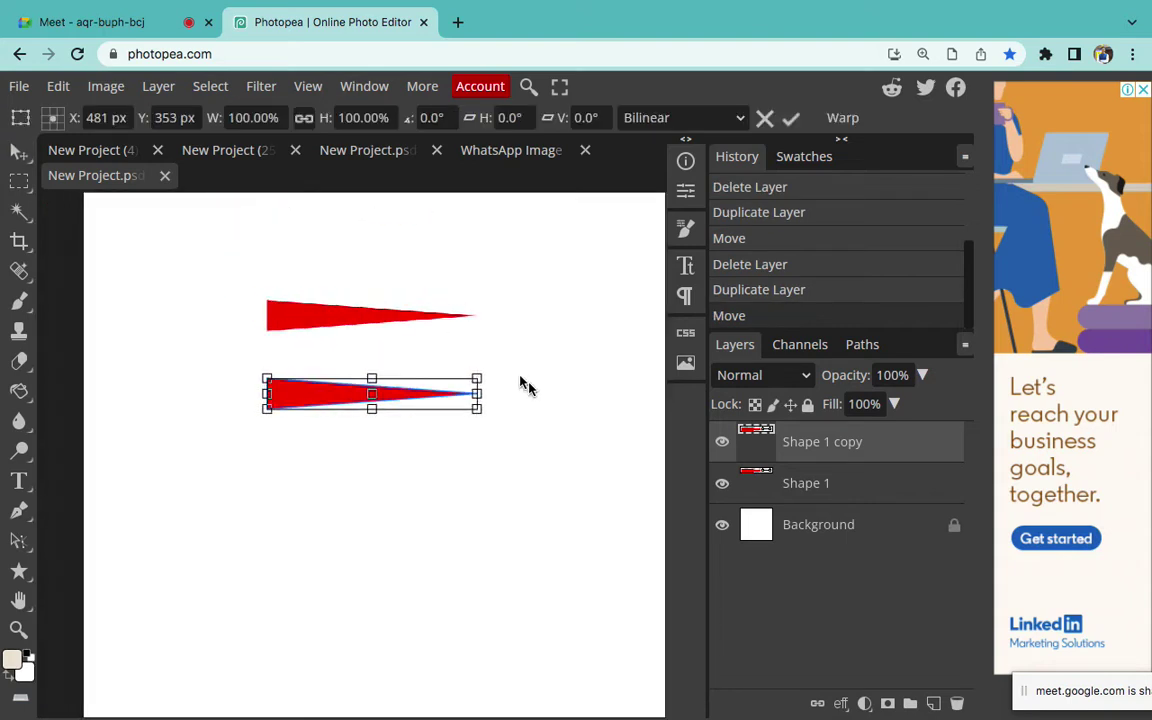
drag(487, 373, 385, 495)
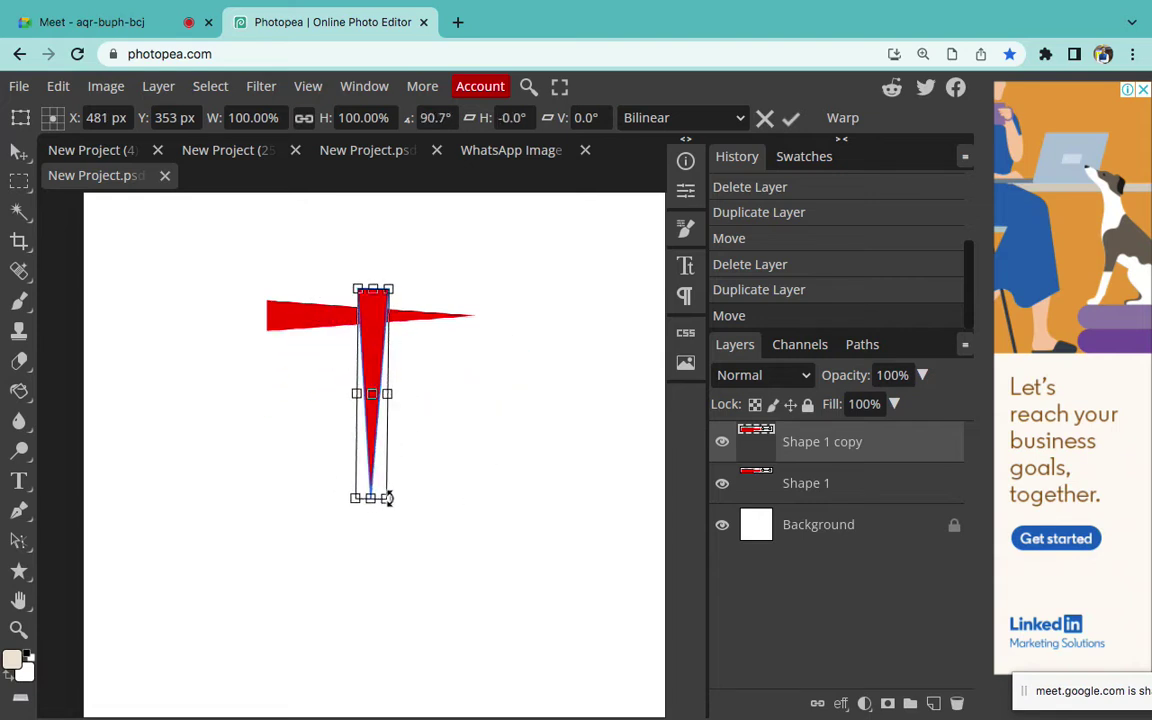
drag(399, 272, 391, 318)
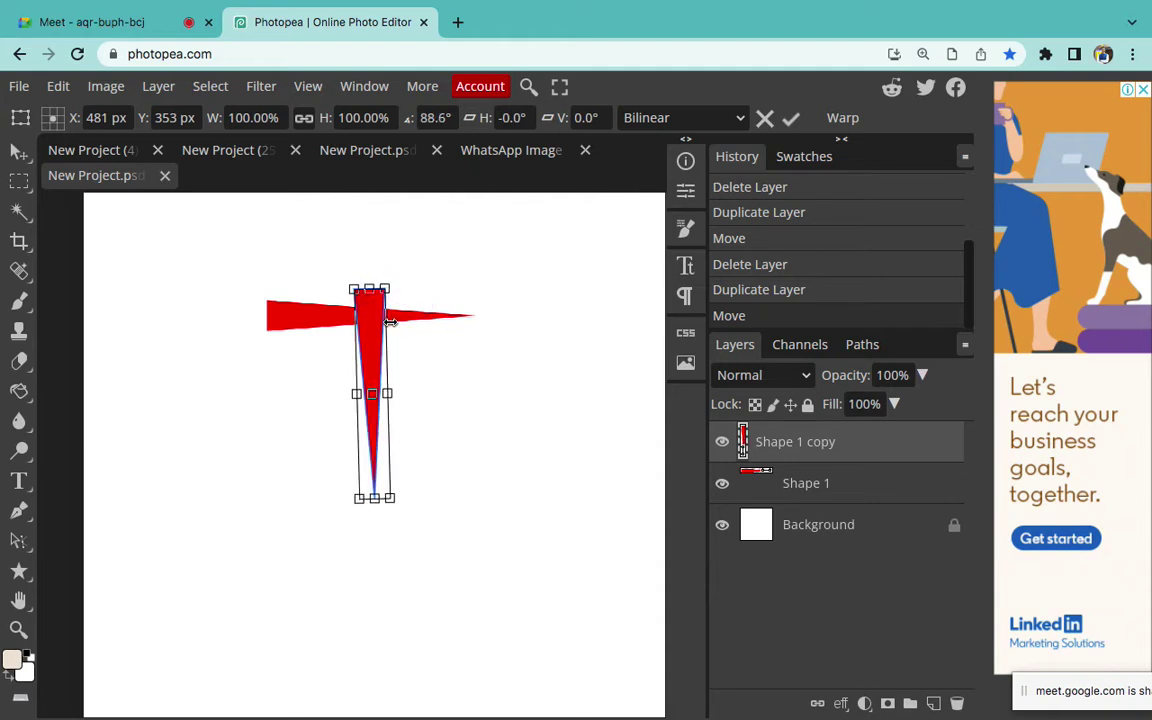
drag(373, 337, 284, 358)
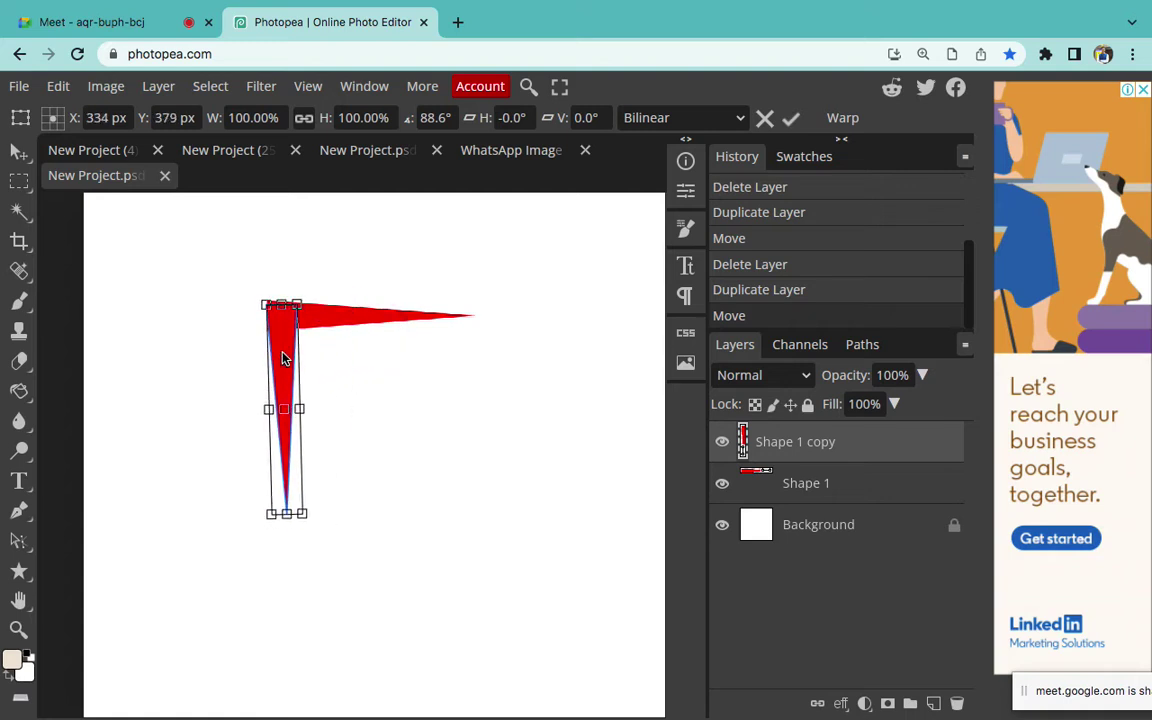
click(815, 490)
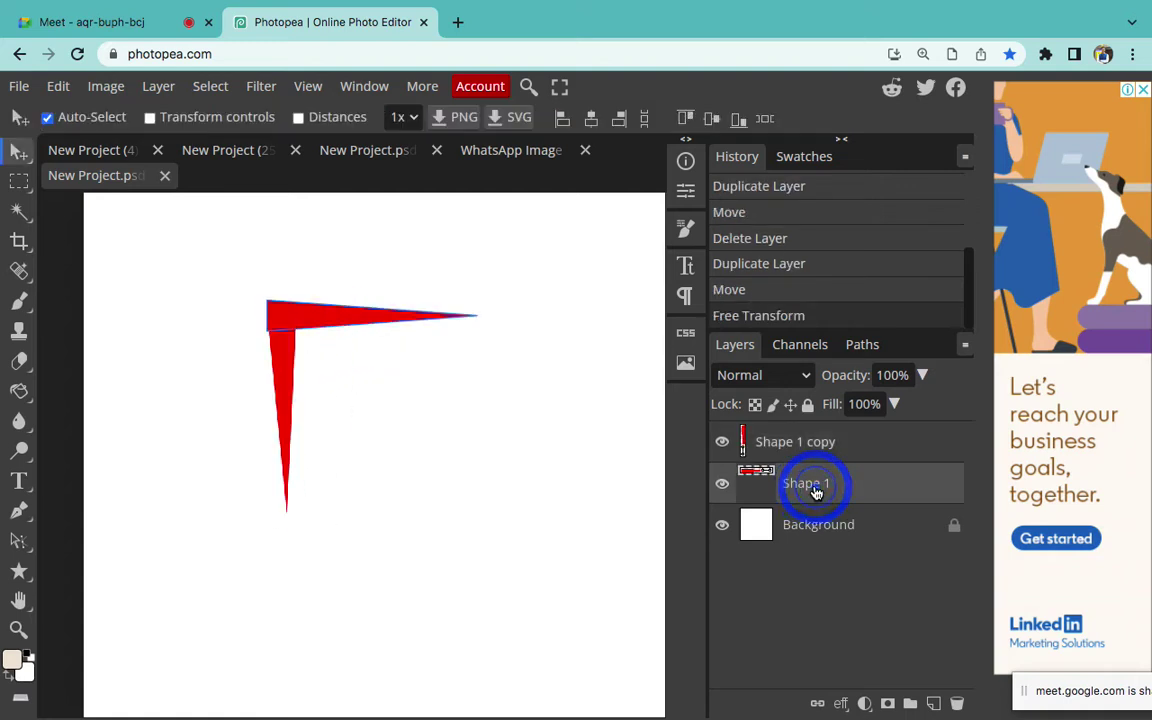
Inspect the assembled corner and its layers, and compare it with the corner frames in the WhatsApp Image sample poster
click(818, 563)
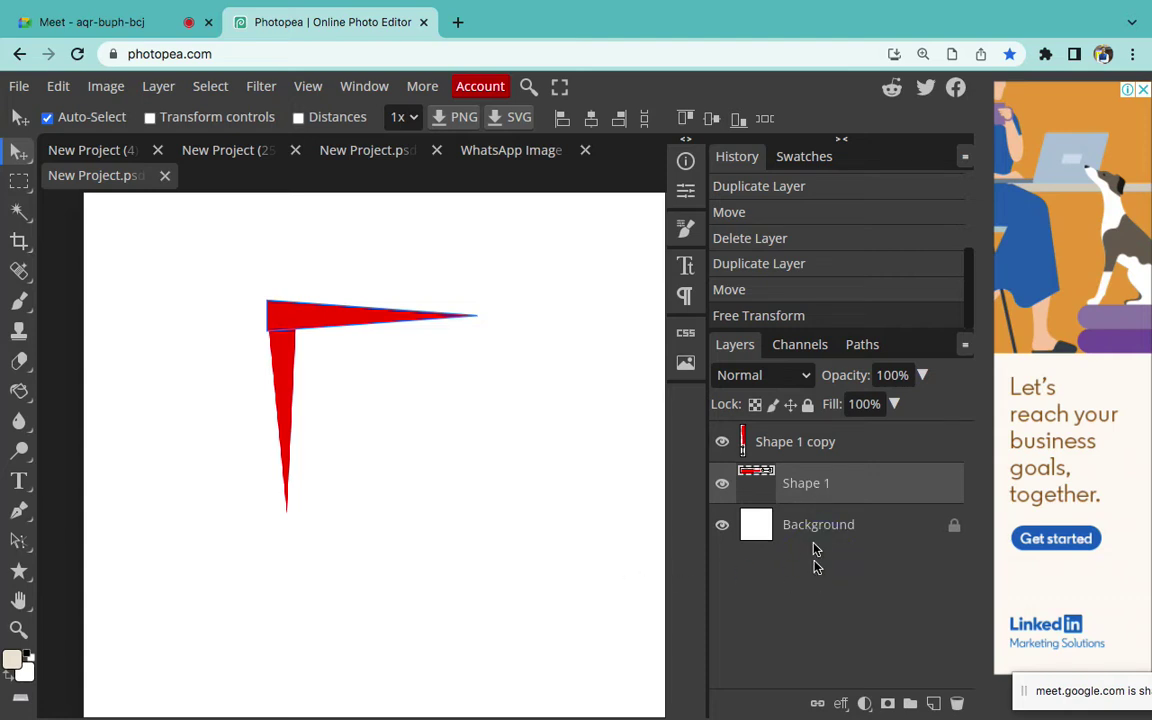
click(812, 443)
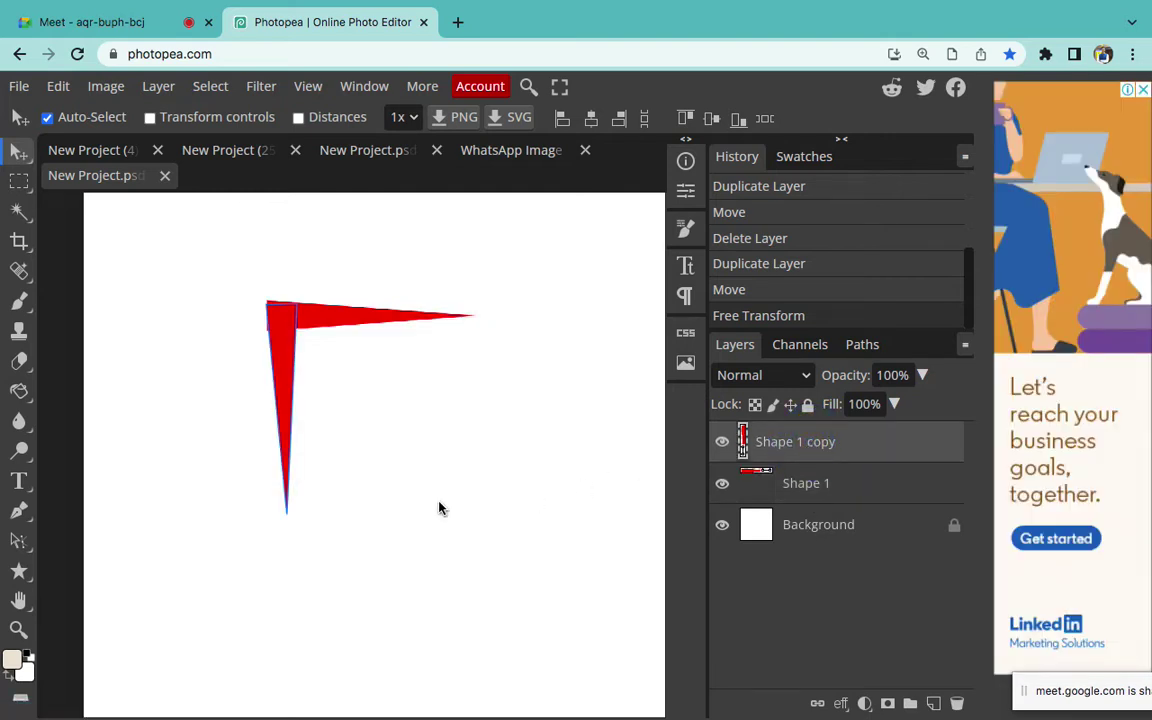
click(822, 524)
scroll(612, 518, down, 3)
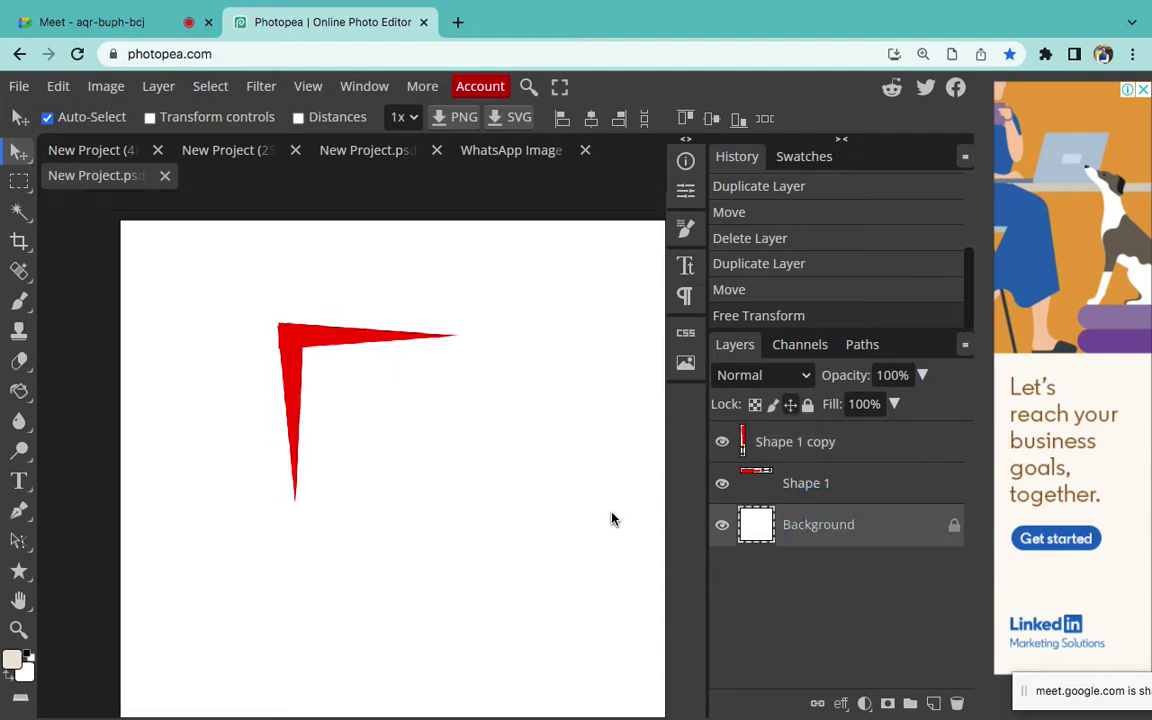
scroll(398, 514, right, 3)
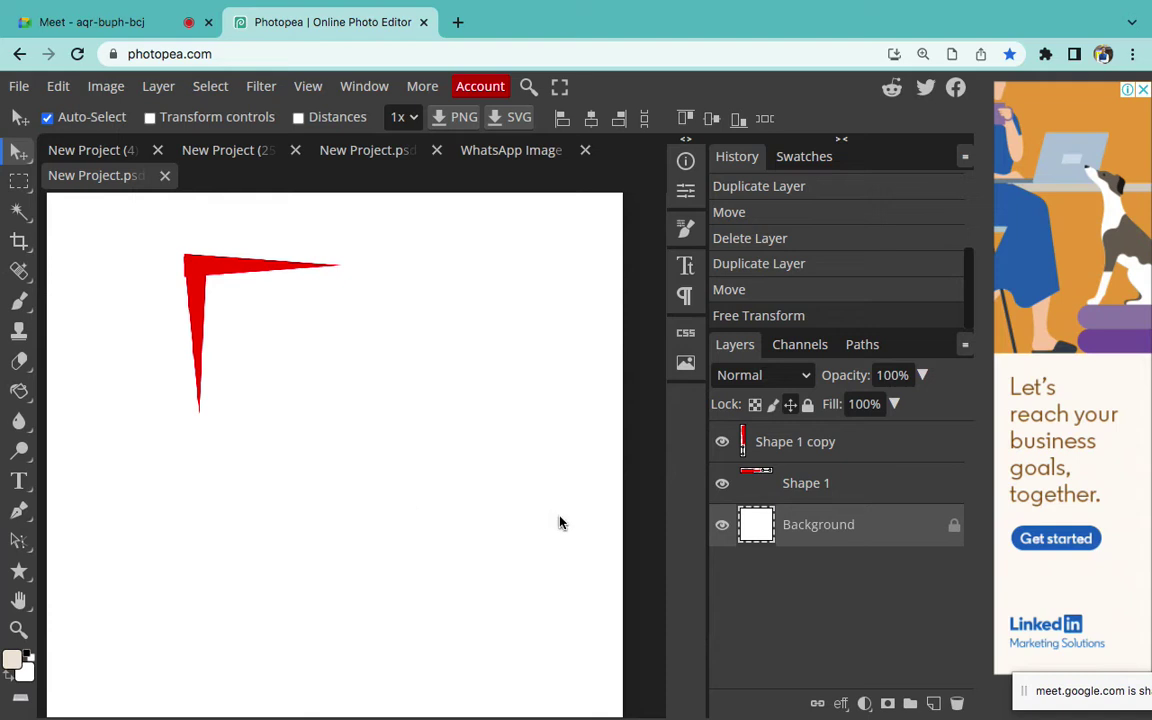
key(ctrl+minus)
key(ctrl+plus)
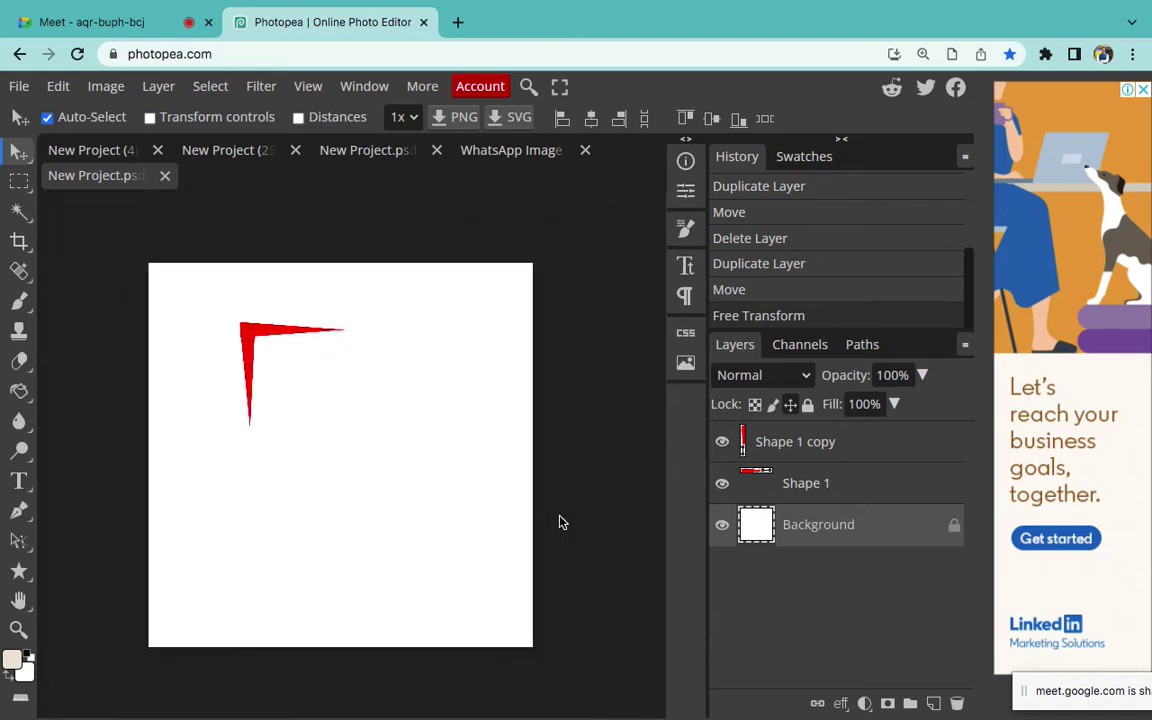
click(491, 155)
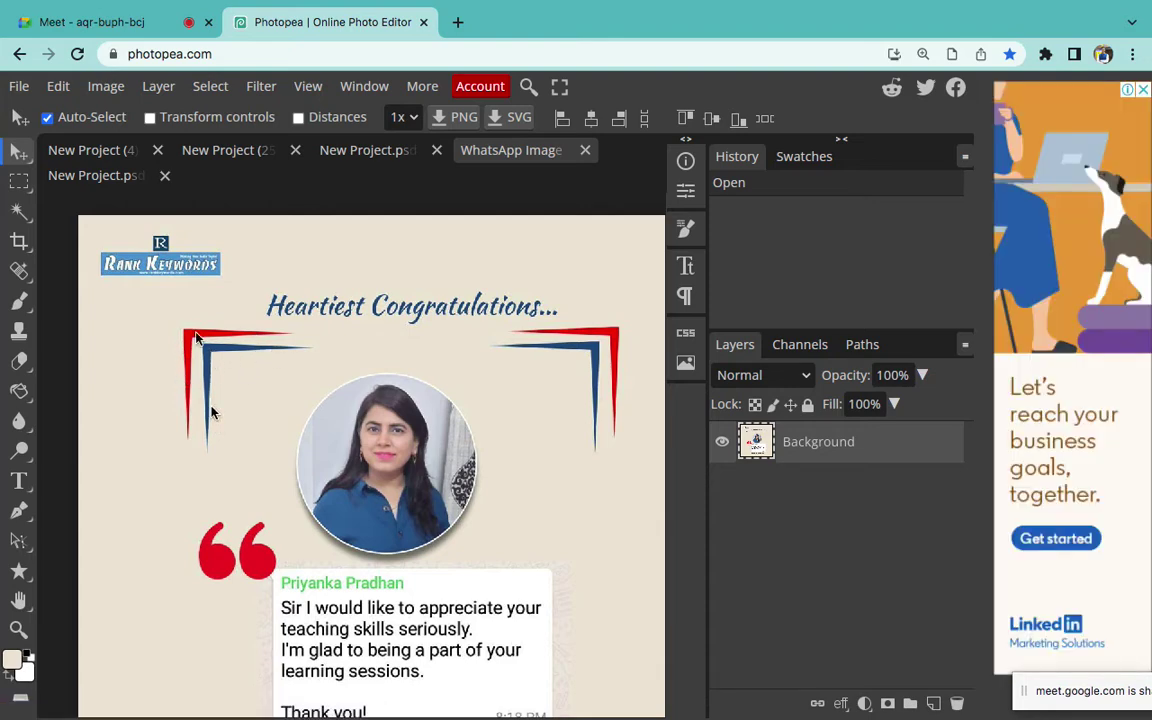
Return to the red corner project, duplicate the Shape 1 copy layer and move the duplicate diagonally down inside the corner
click(96, 175)
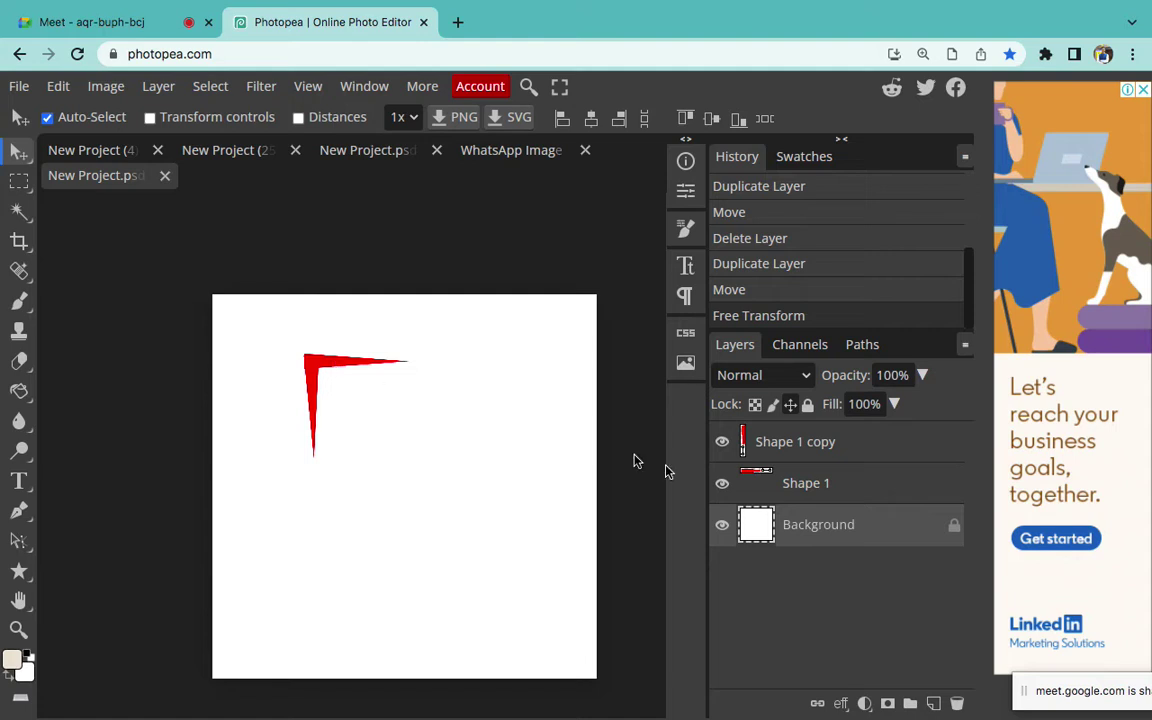
click(798, 456)
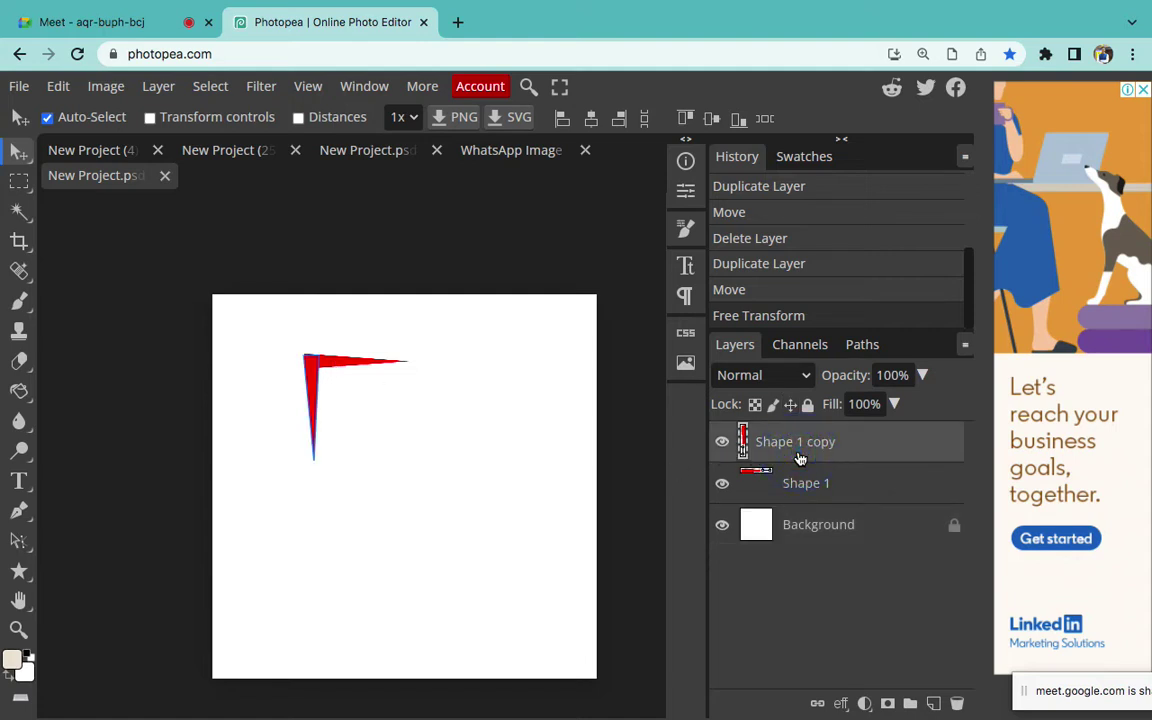
key(ctrl+j)
click(19, 150)
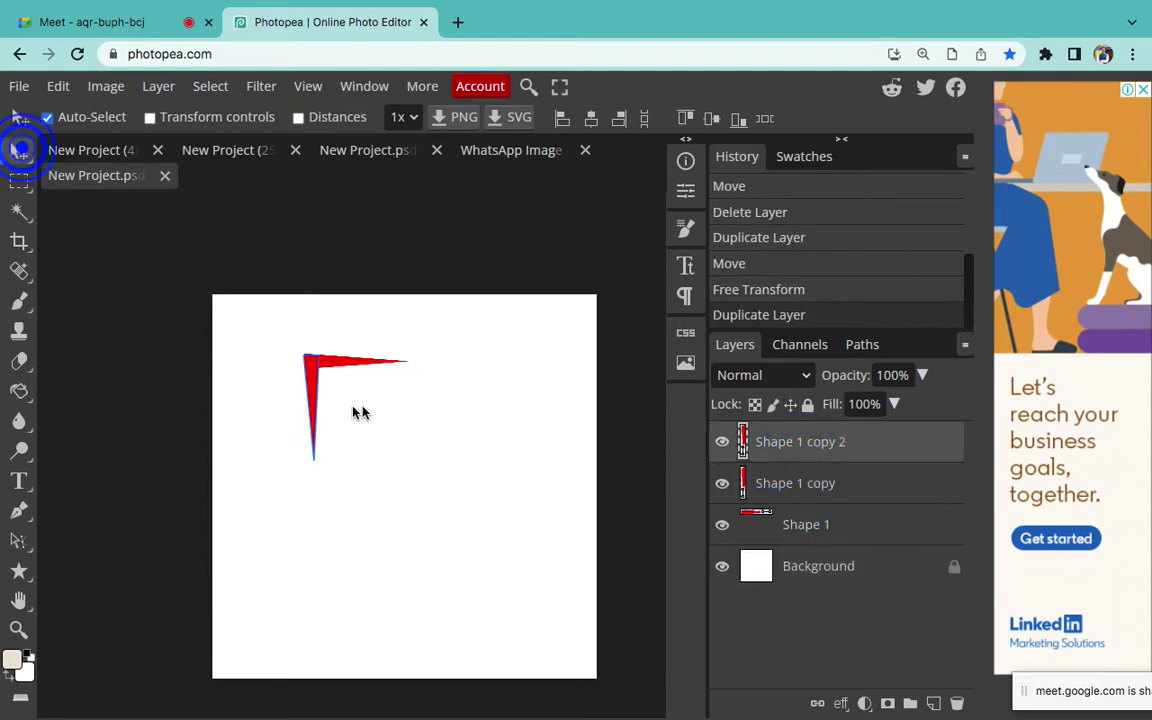
click(315, 390)
drag(333, 408, 363, 444)
Duplicate the horizontal Shape 1 triangle and move the duplicate onto the inner vertical triangle to form a second corner
click(803, 490)
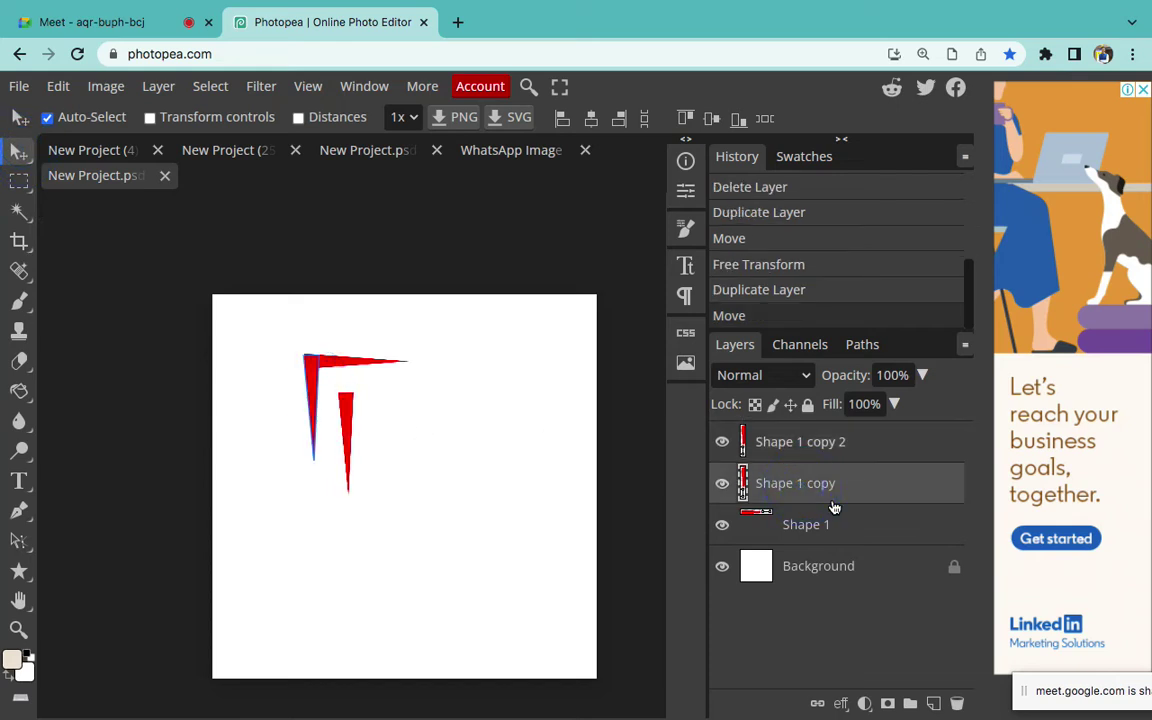
click(823, 524)
key(ctrl+j)
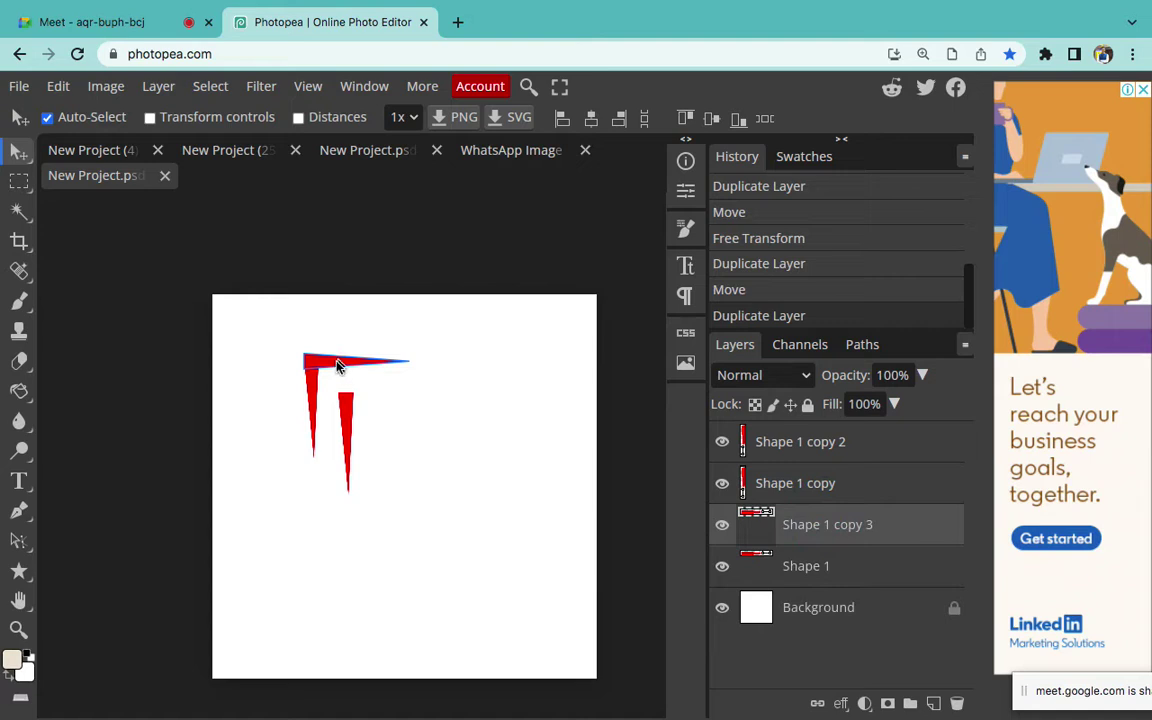
drag(338, 362, 370, 403)
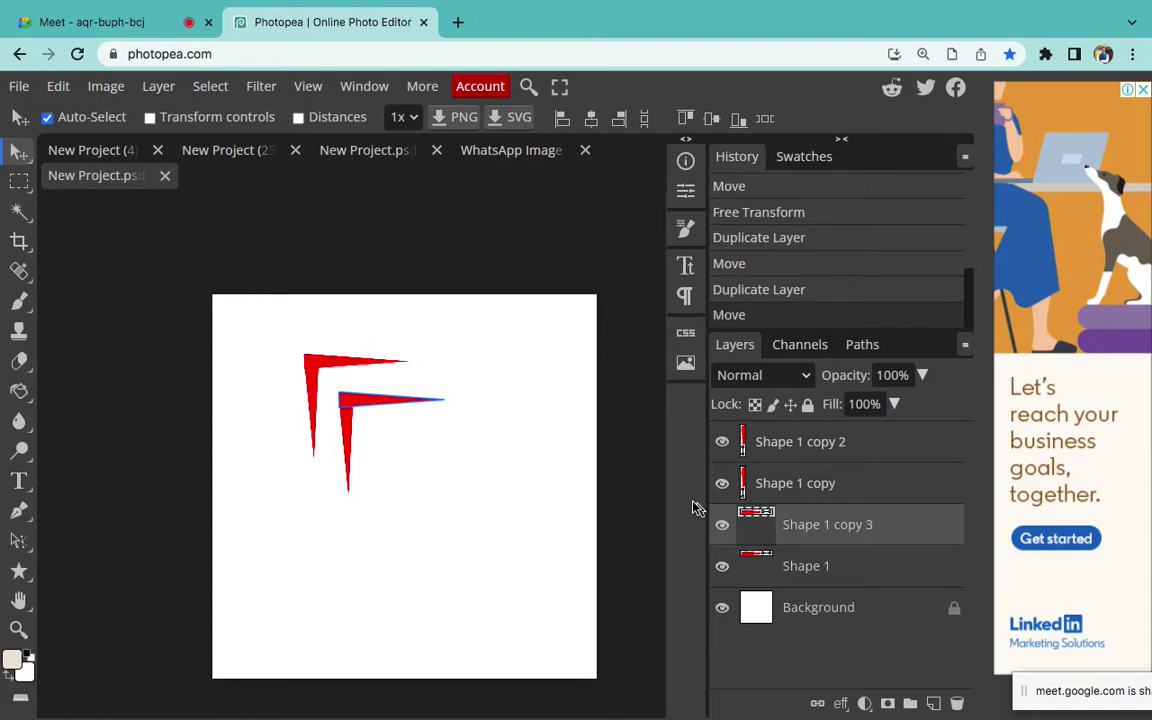
click(797, 605)
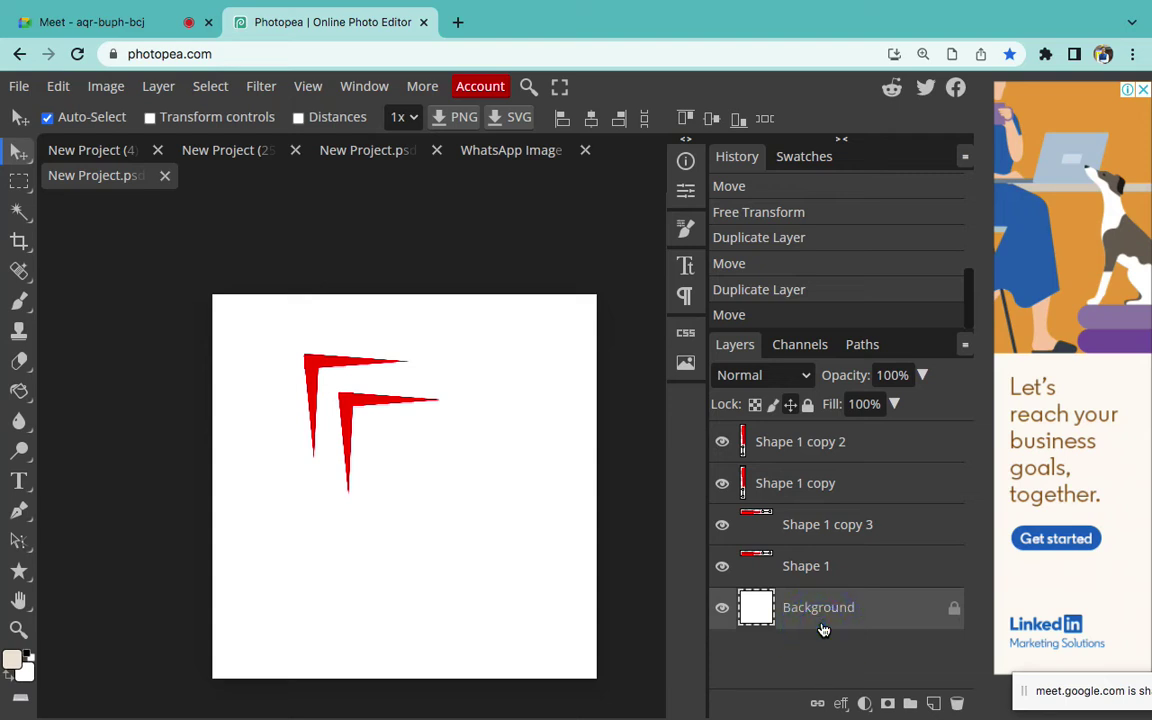
Try deleting the Shape 1 copy 3 and Shape 1 layers, and undo both deletions
click(841, 525)
key(Delete)
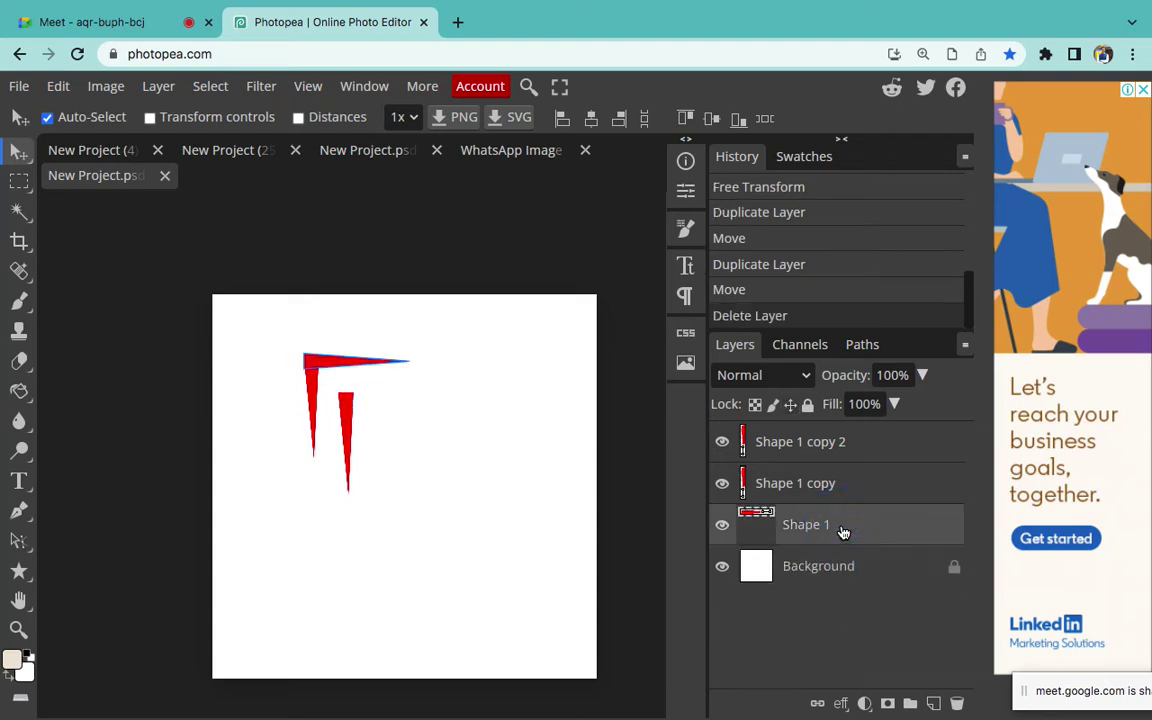
key(Delete)
key(ctrl+z)
key(ctrl+z)
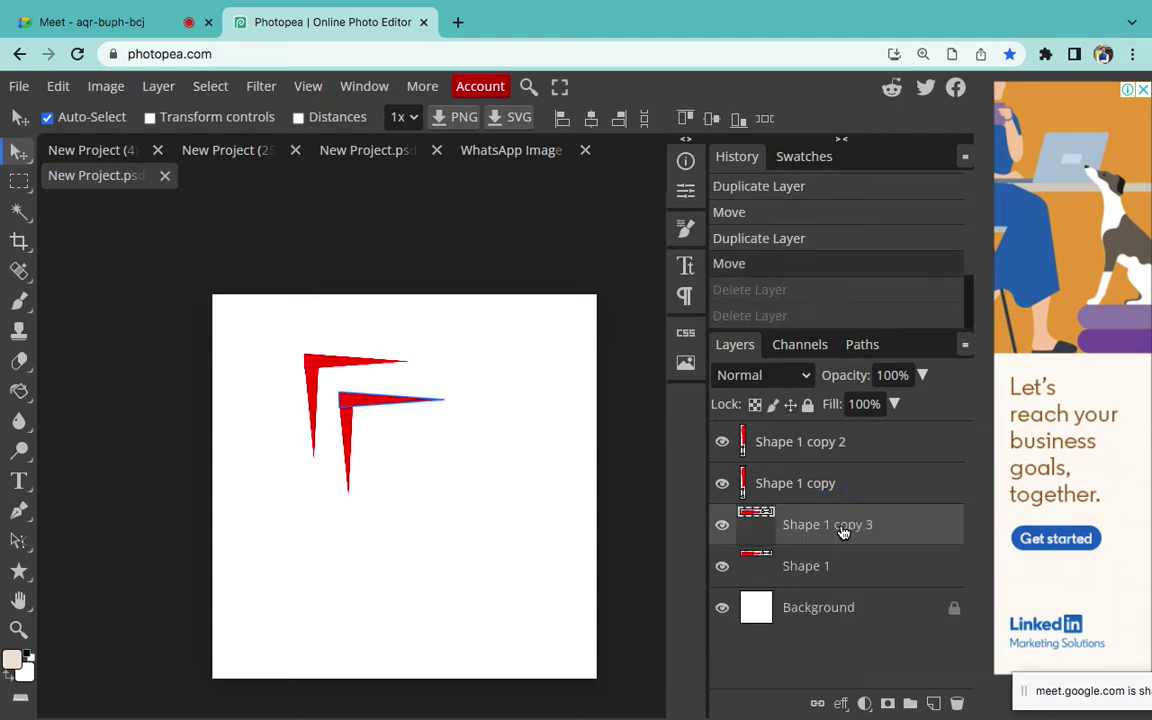
Delete the Shape 1 copy 2 and Shape 1 copy 3 layers that form the inner corner
drag(828, 472, 820, 446)
click(820, 446)
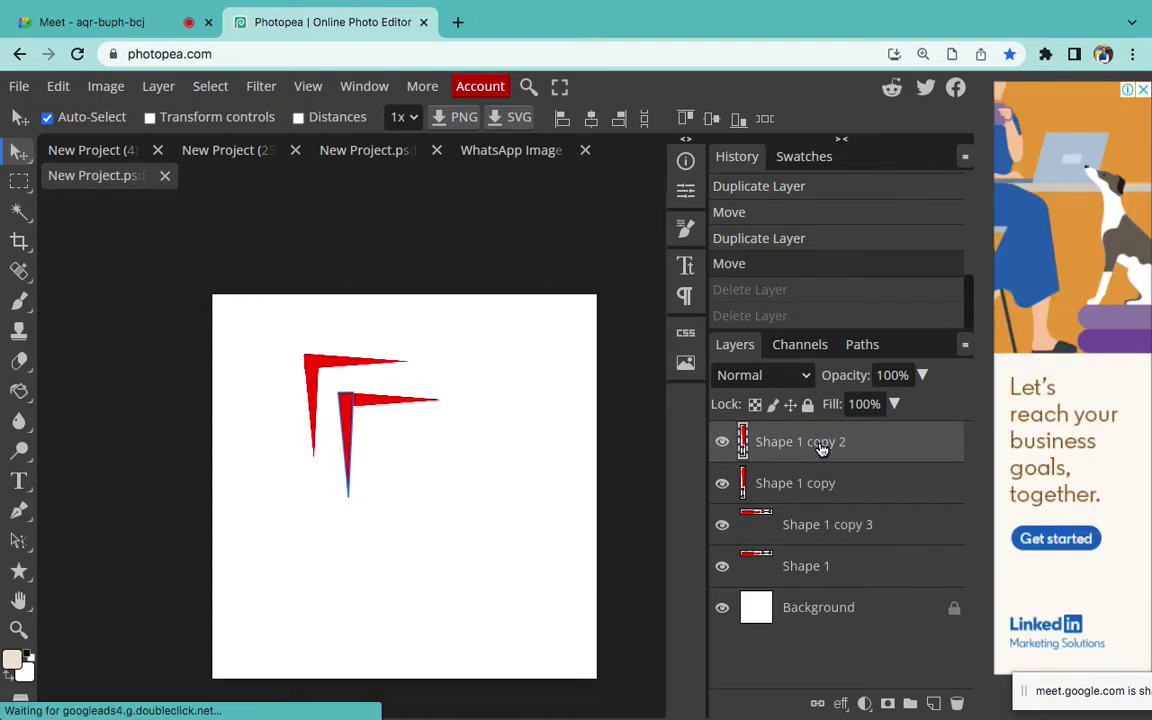
key(Delete)
click(818, 483)
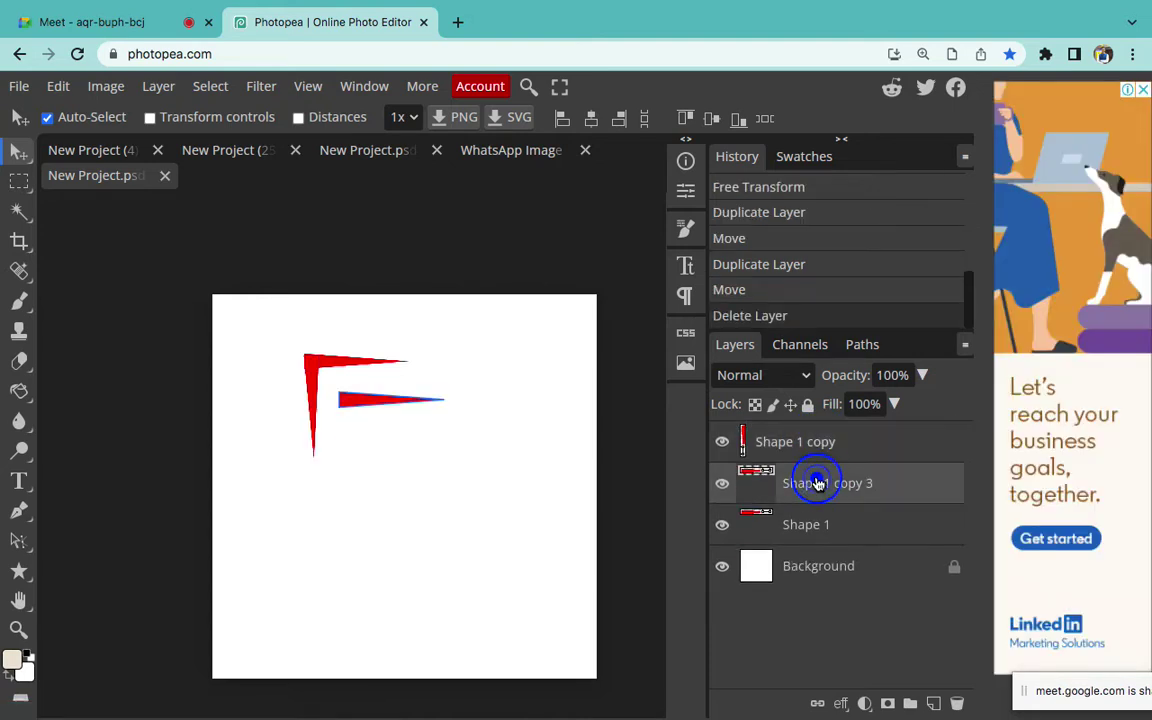
key(Delete)
click(814, 519)
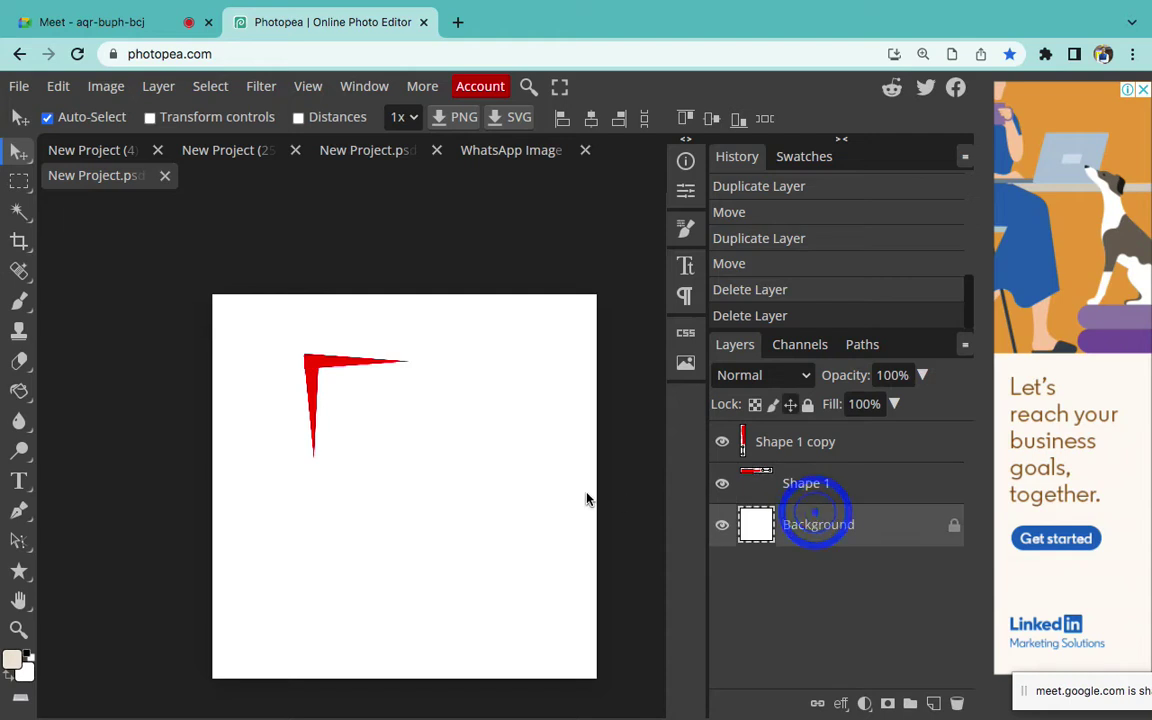
Examine the red corner up close, look through the other open projects and inspect the yellow congratulations poster down to its footer
key(ctrl+plus)
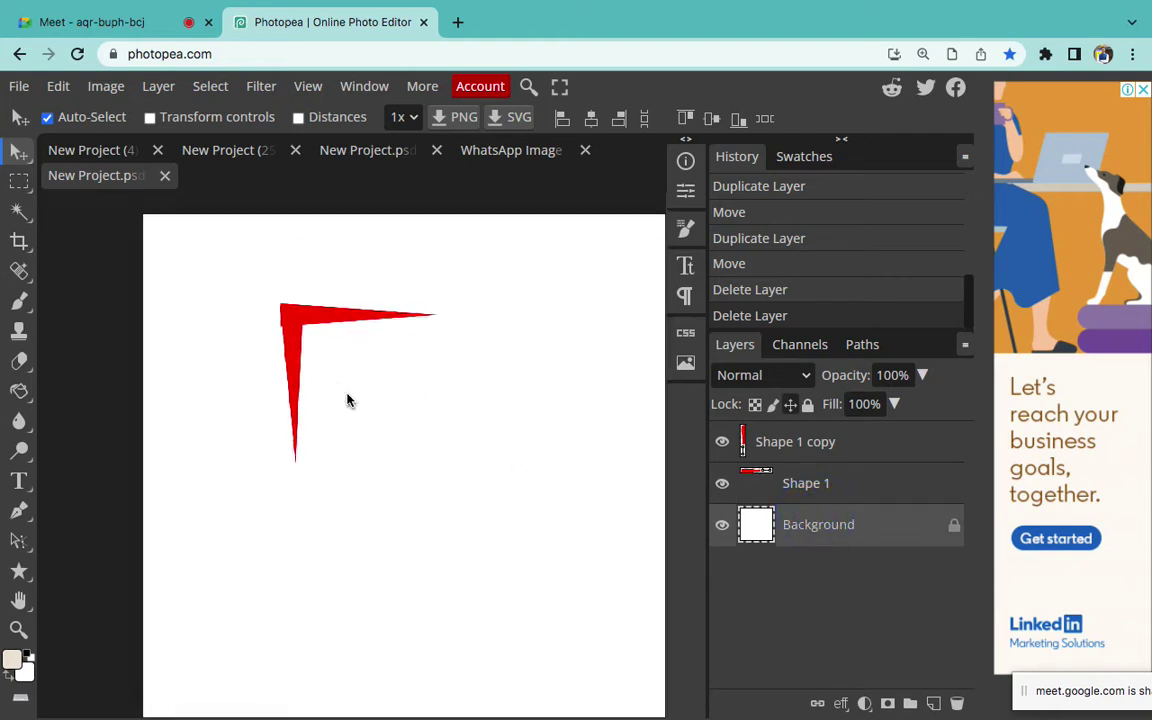
scroll(347, 400, left, 3)
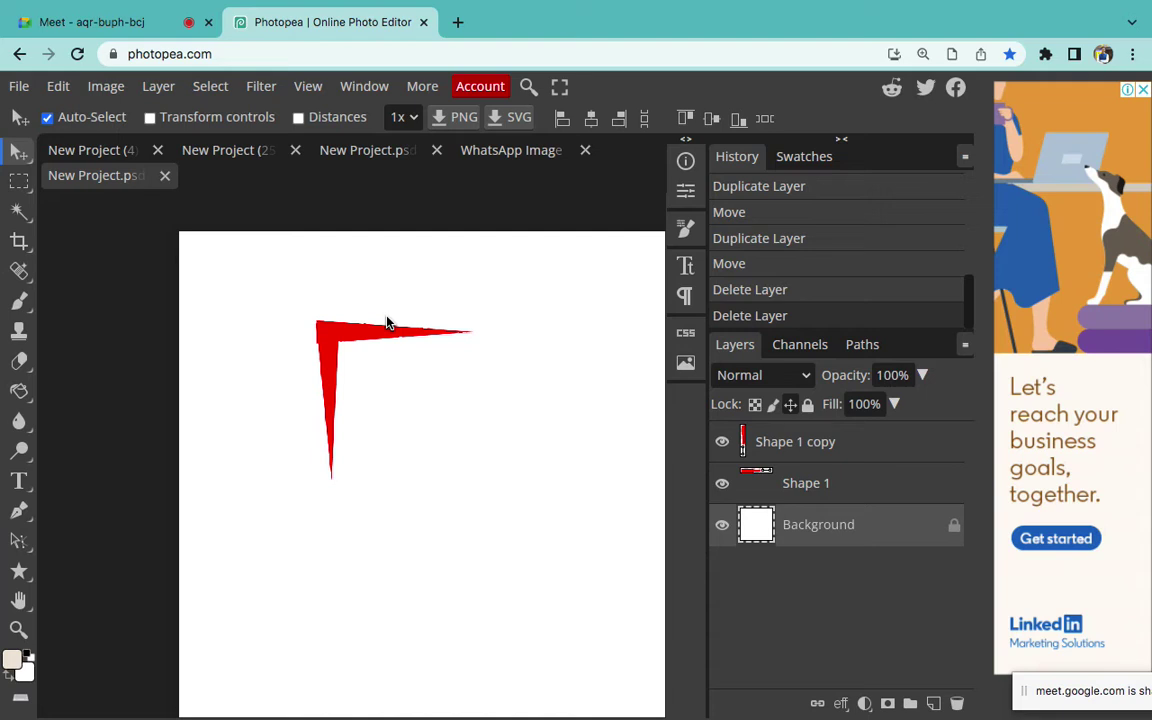
click(222, 150)
click(300, 343)
click(325, 152)
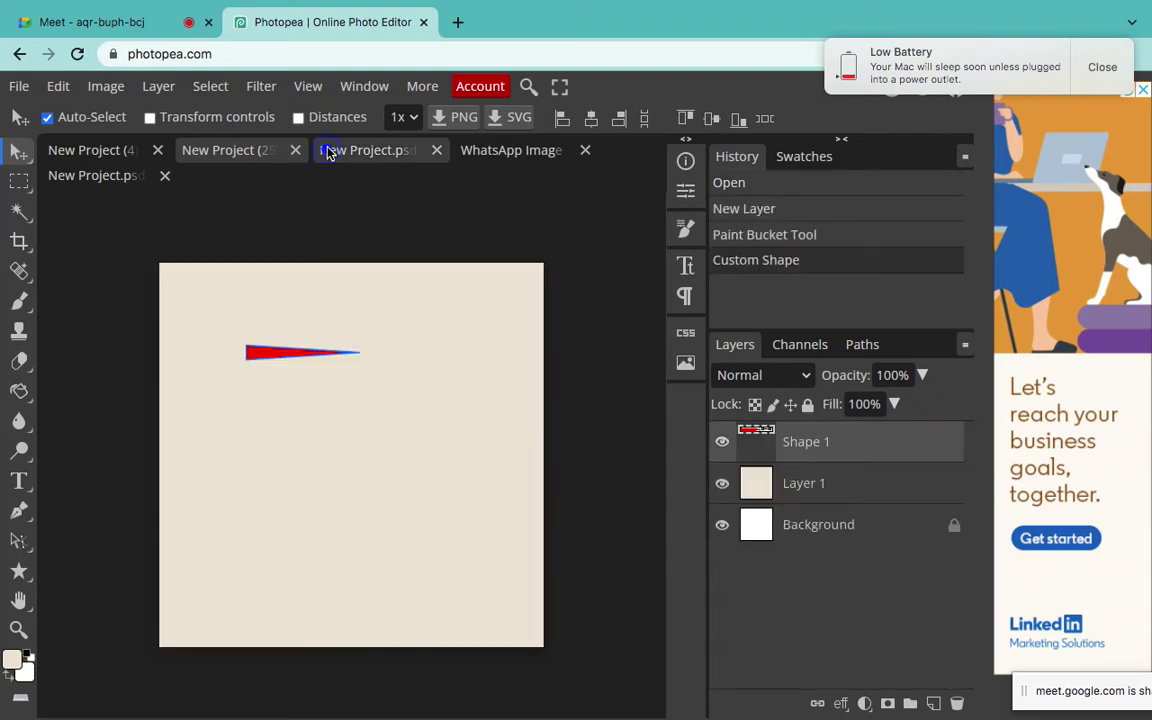
click(112, 150)
scroll(302, 398, down, 4)
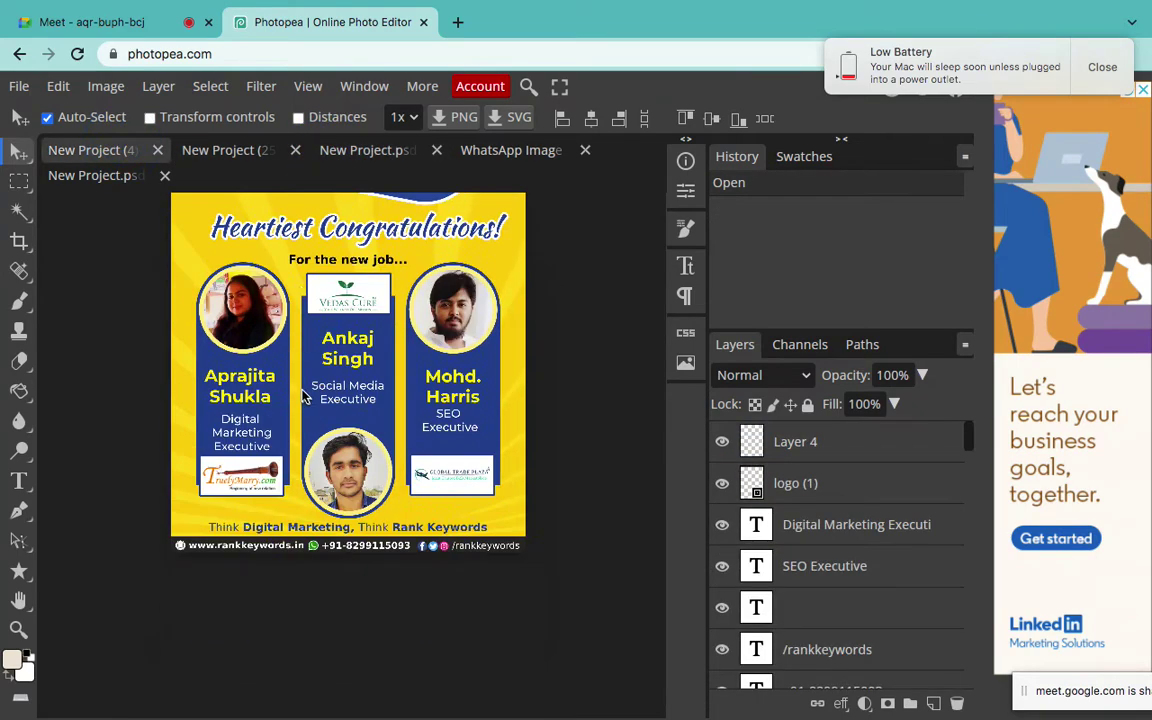
scroll(301, 391, up, 5)
scroll(396, 452, down, 3)
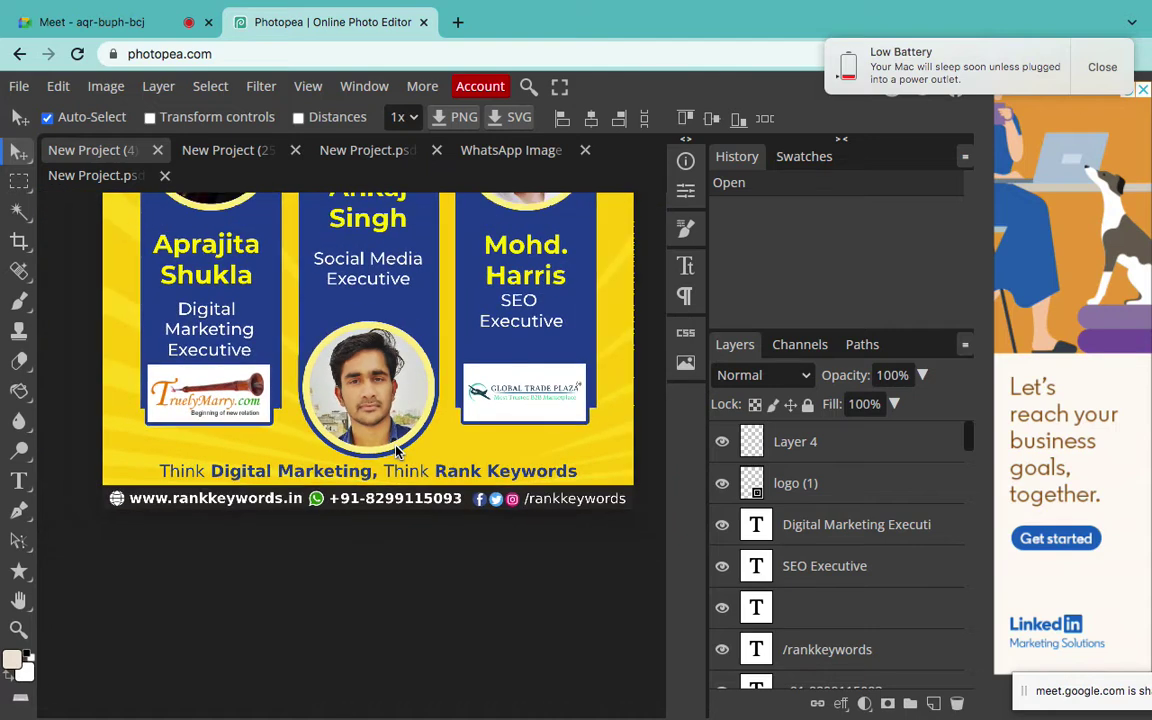
scroll(396, 452, down, 2)
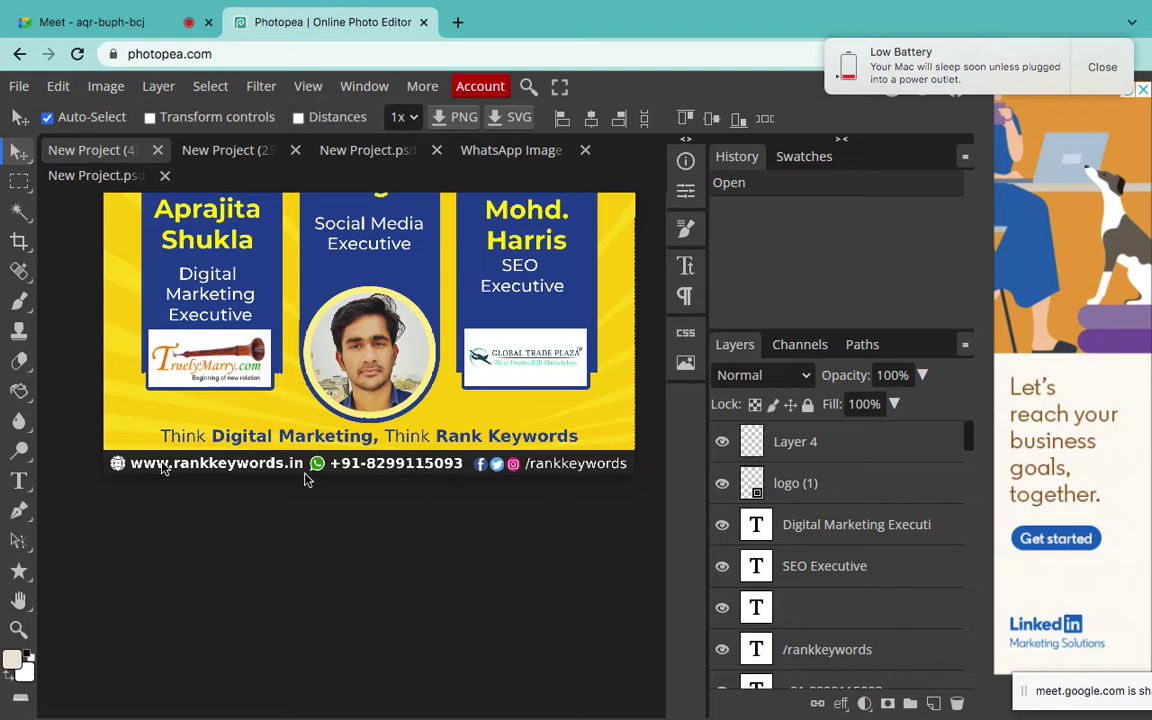
Clear the "Think Digital Marketing, Think Rank Keywords" tagline text on the yellow poster and dismiss the low battery notification
click(20, 483)
click(290, 433)
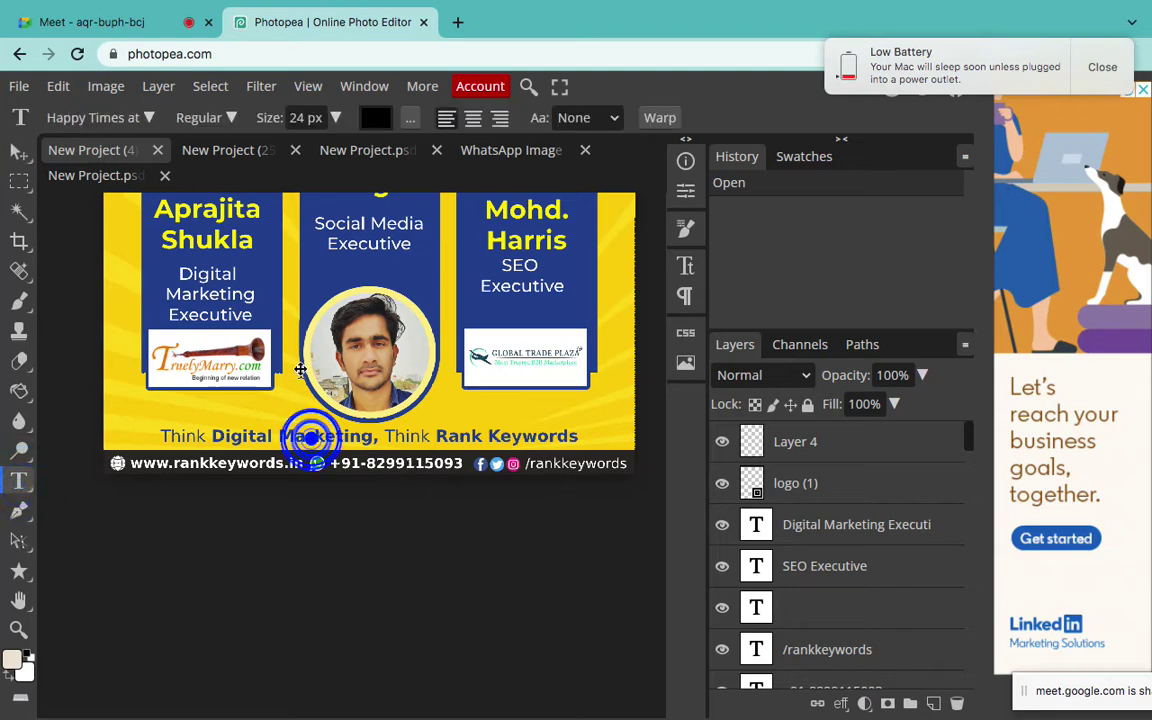
key(ctrl+a)
key(BackSpace)
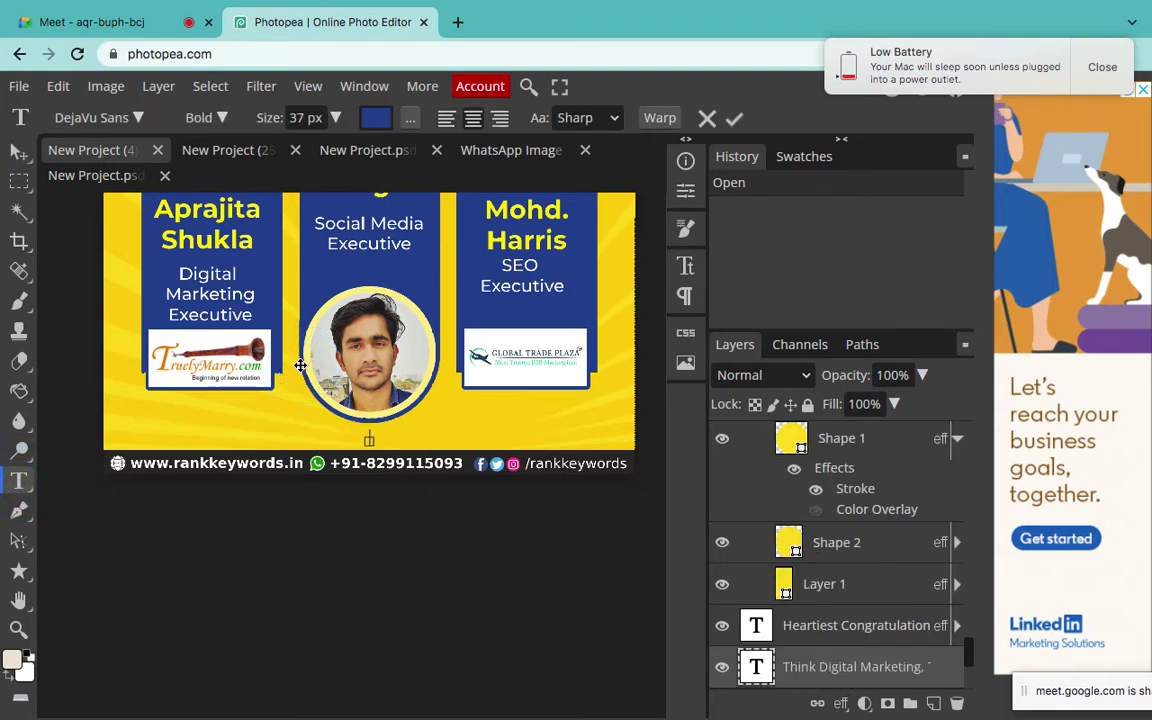
click(733, 118)
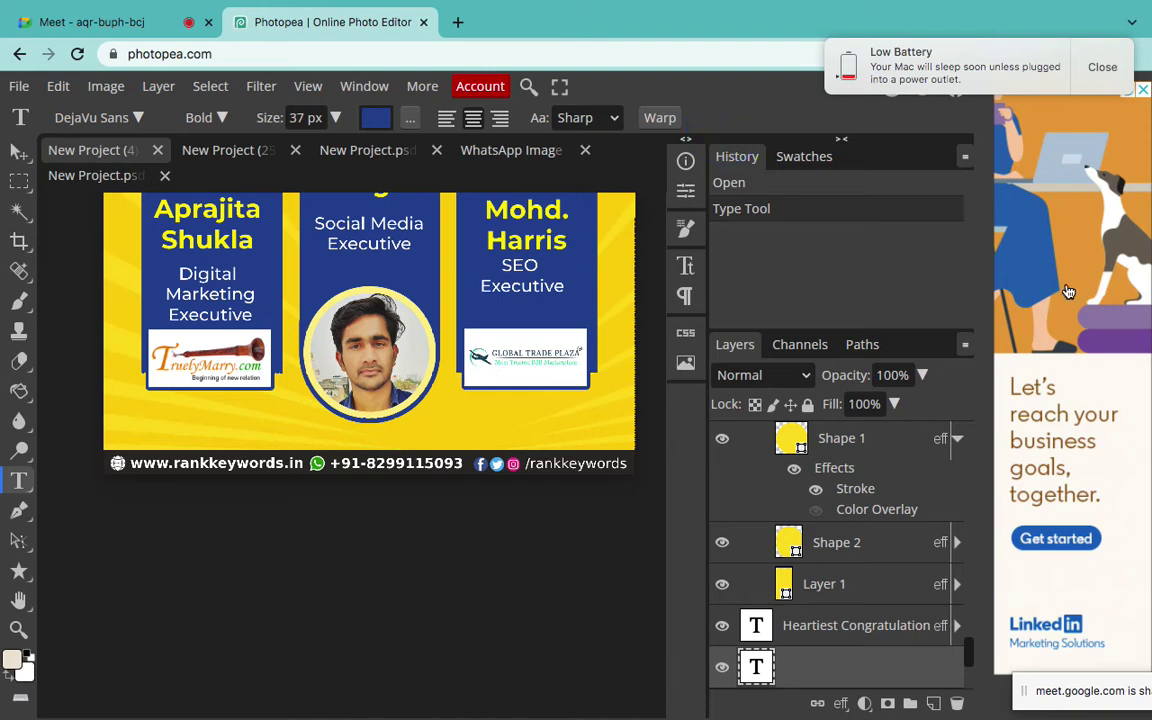
click(1107, 84)
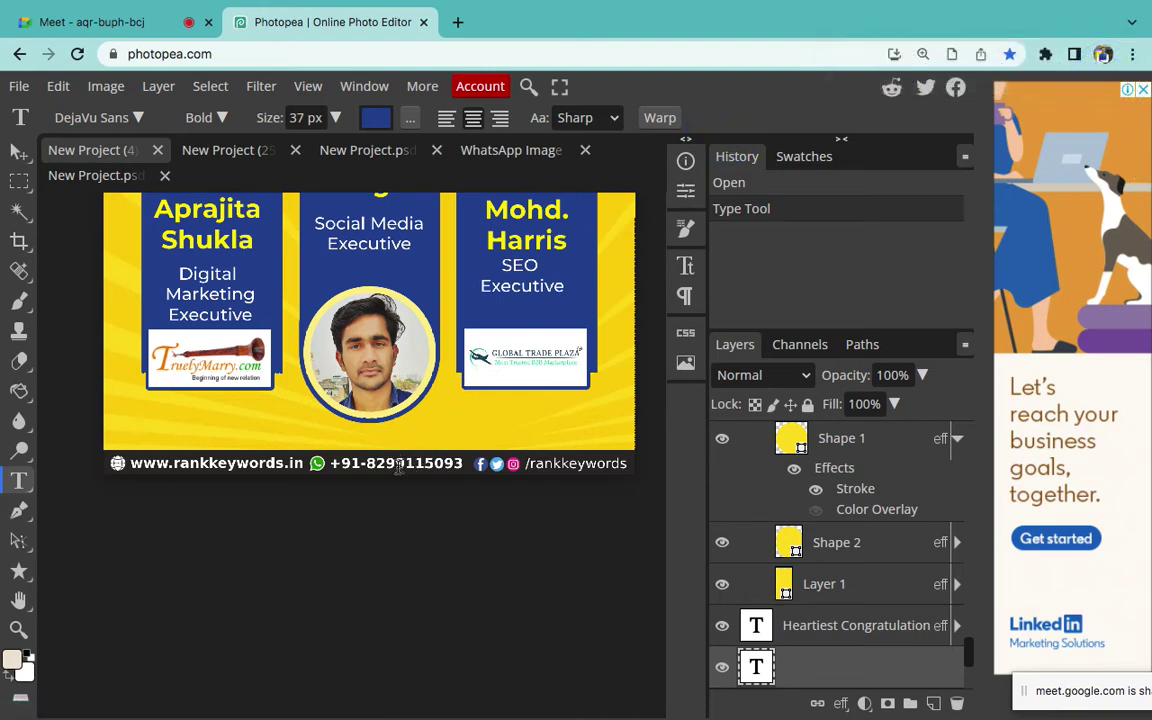
Try moving the footer's phone number text up above the black bar, and undo the move
click(398, 476)
drag(393, 399, 400, 390)
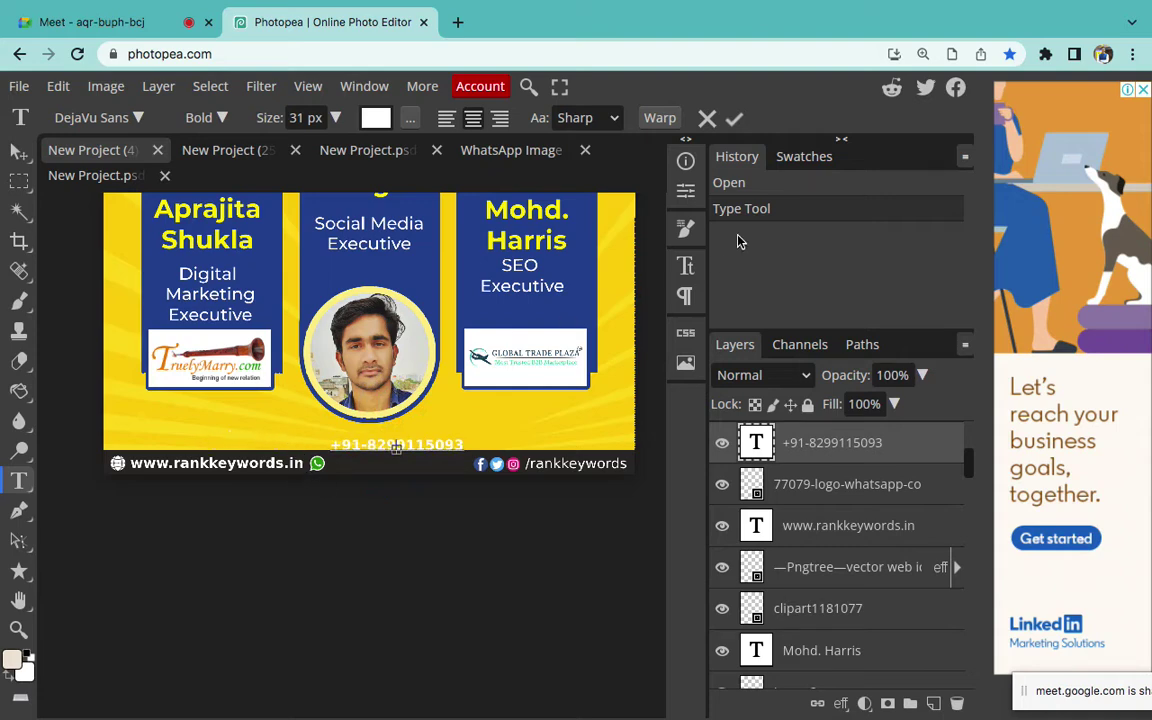
click(734, 120)
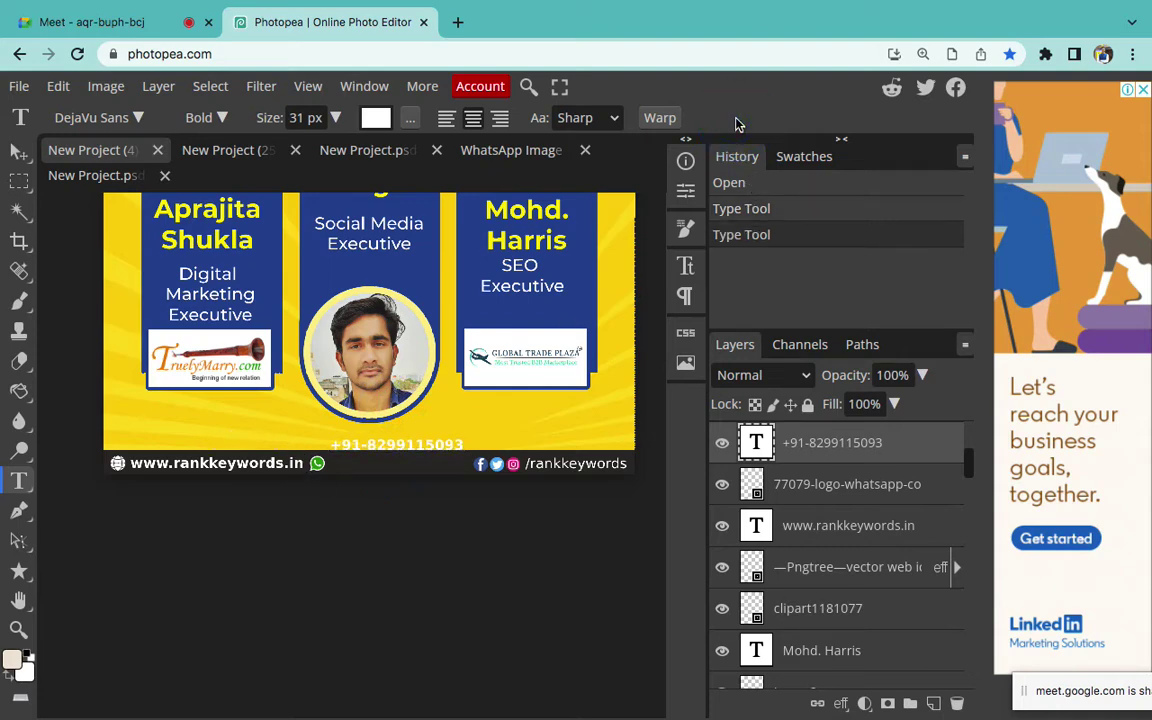
key(super+z)
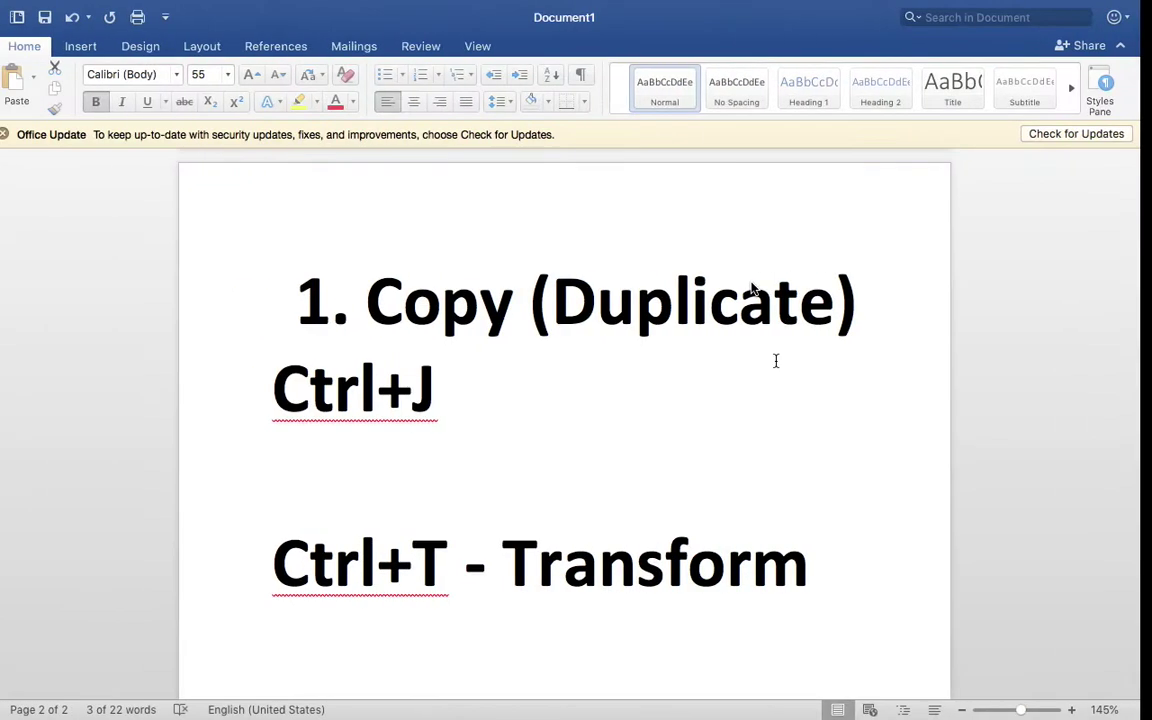
Switch to the Word notes and add the numbered line "2. Group – Ctrl+G" below the Ctrl+T – Transform line
triple_click(859, 506)
scroll(864, 496, down, 2)
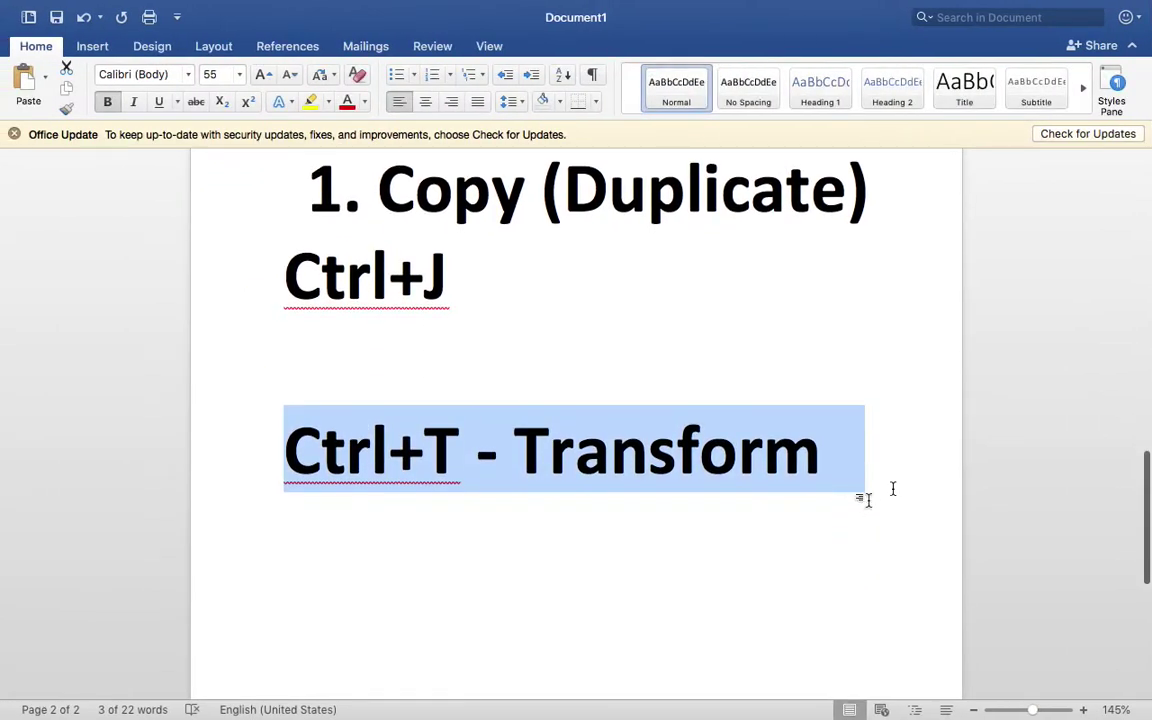
click(894, 488)
key(Return)
text(2. )
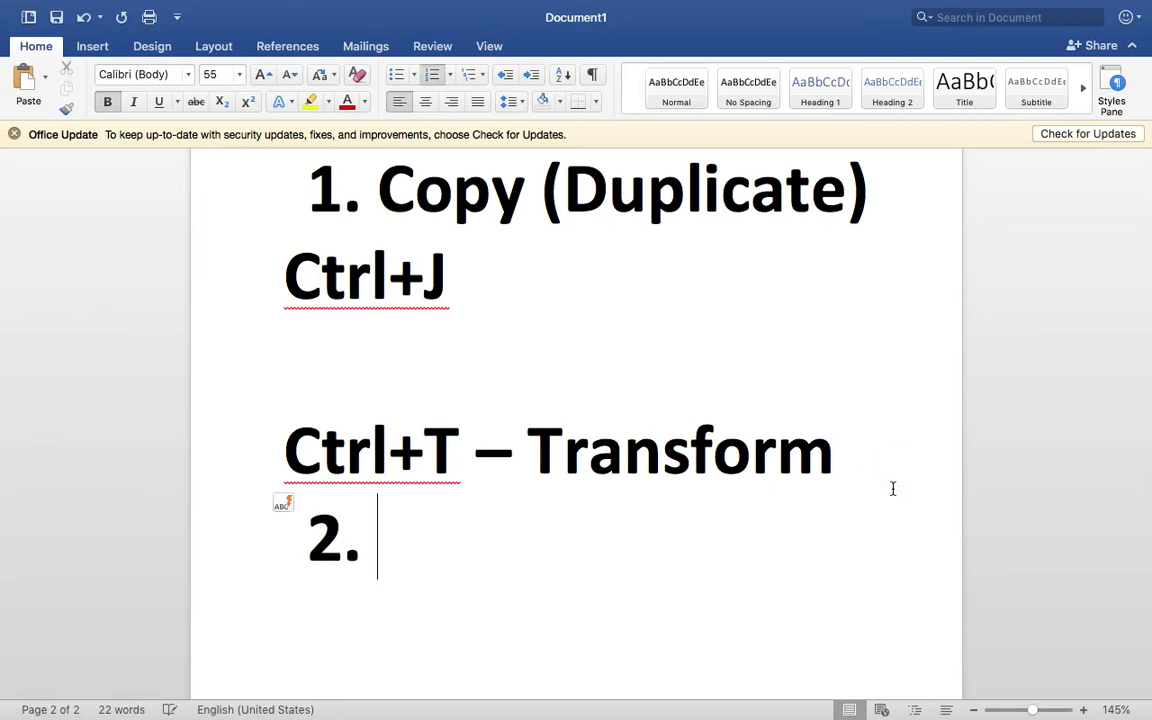
text(Grou)
text(p )
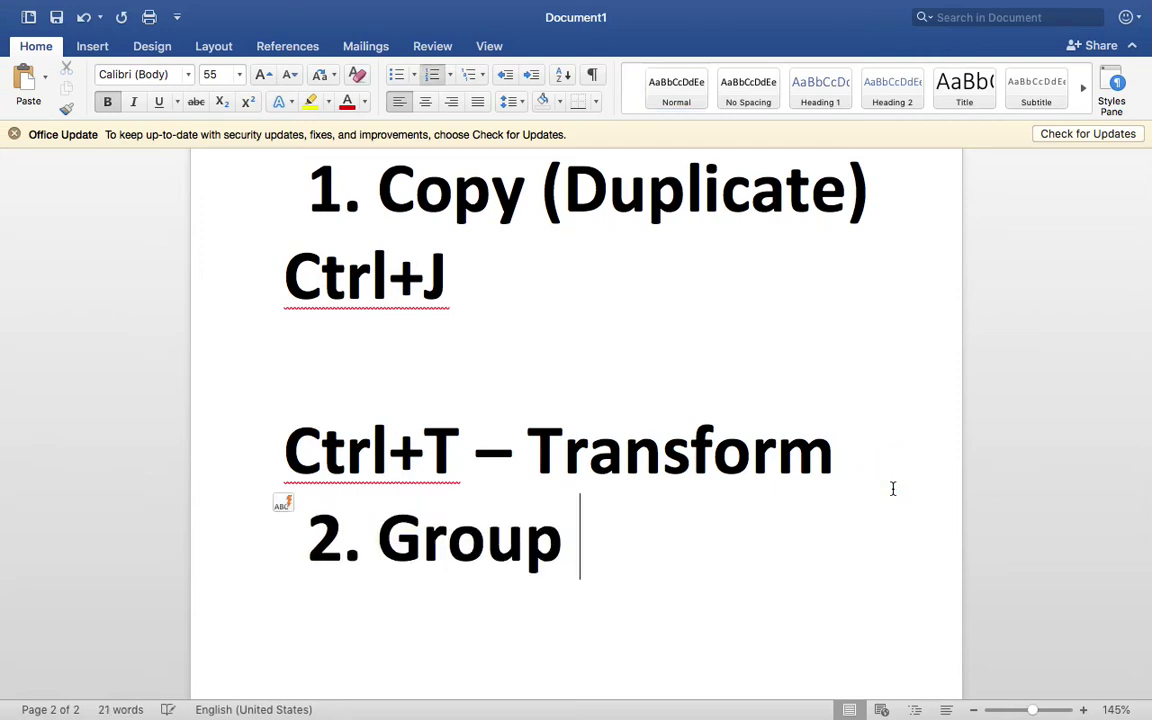
text(- C)
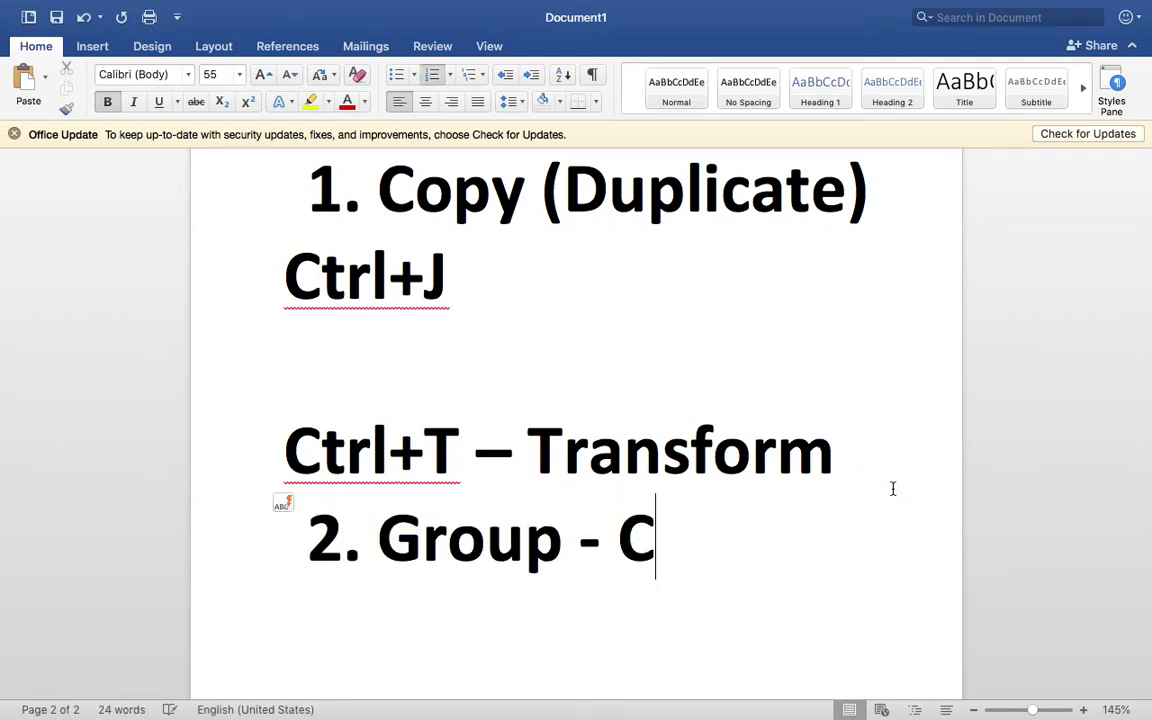
text(trl+G)
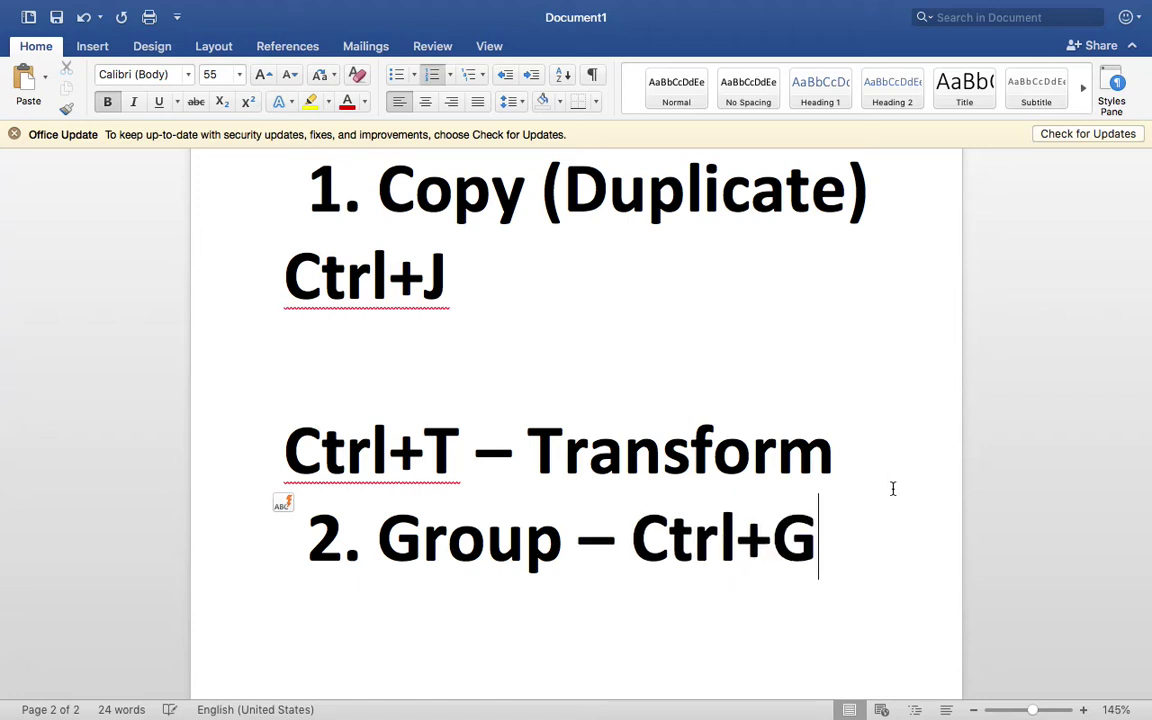
Remove the bold formatting from "Ctrl+J" and from "Ctrl+G" in the Word notes
click(1027, 709)
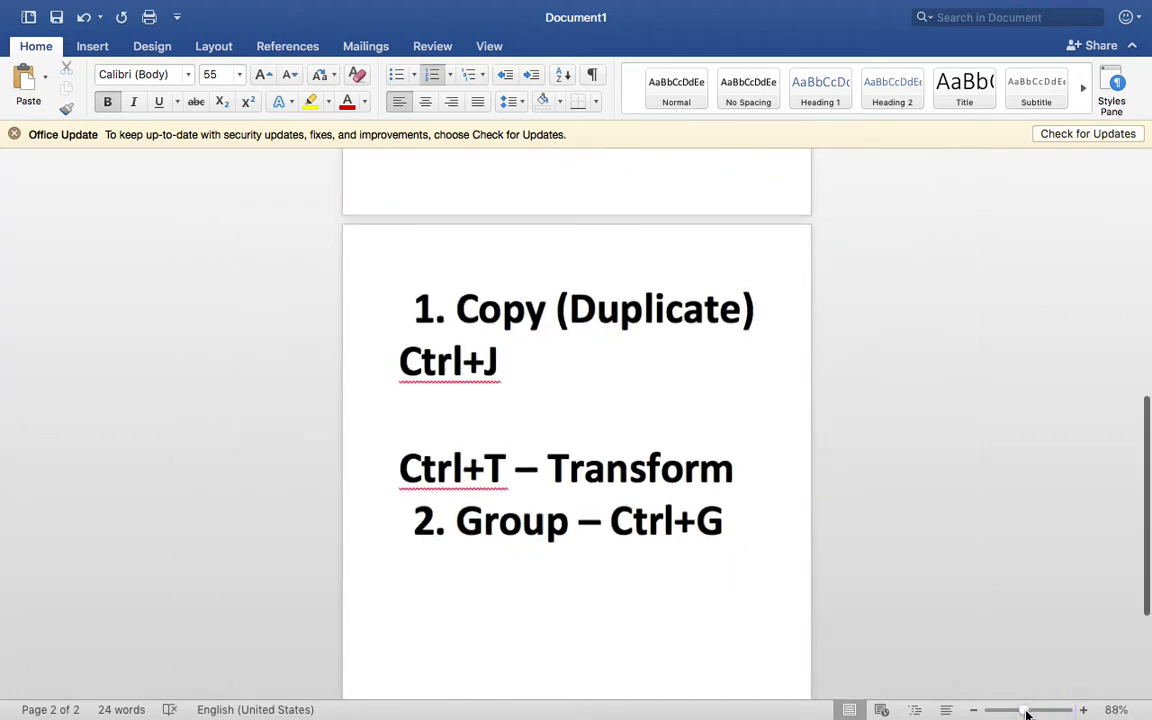
scroll(787, 594, down, 1)
drag(549, 356, 385, 344)
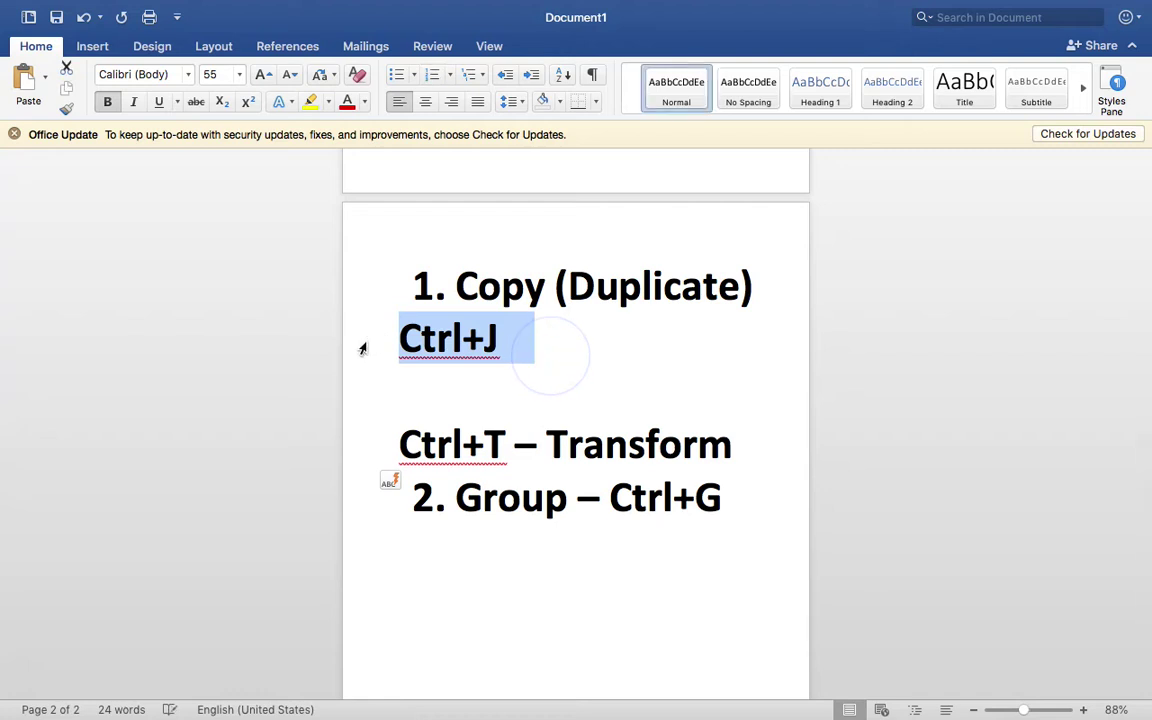
key(ctrl+b)
drag(769, 511, 612, 510)
key(ctrl+b)
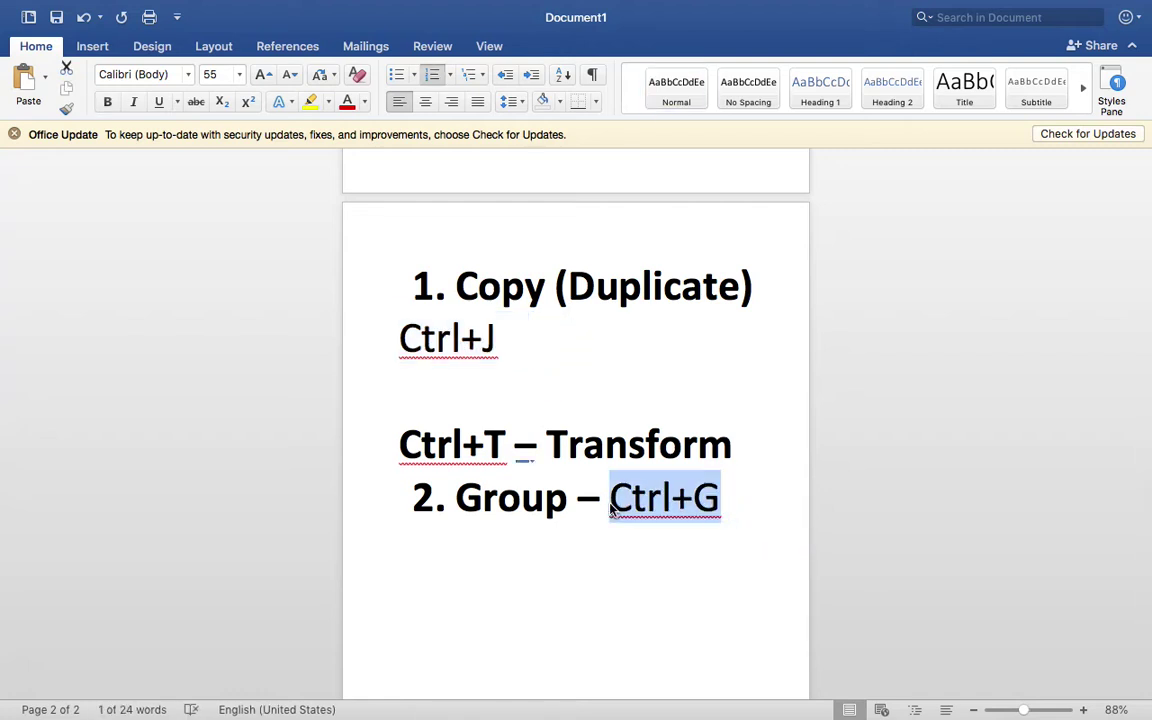
Switch to the Photopea project with the red corner and group the Shape 1 and Shape 1 copy layers
key(ctrl+Right)
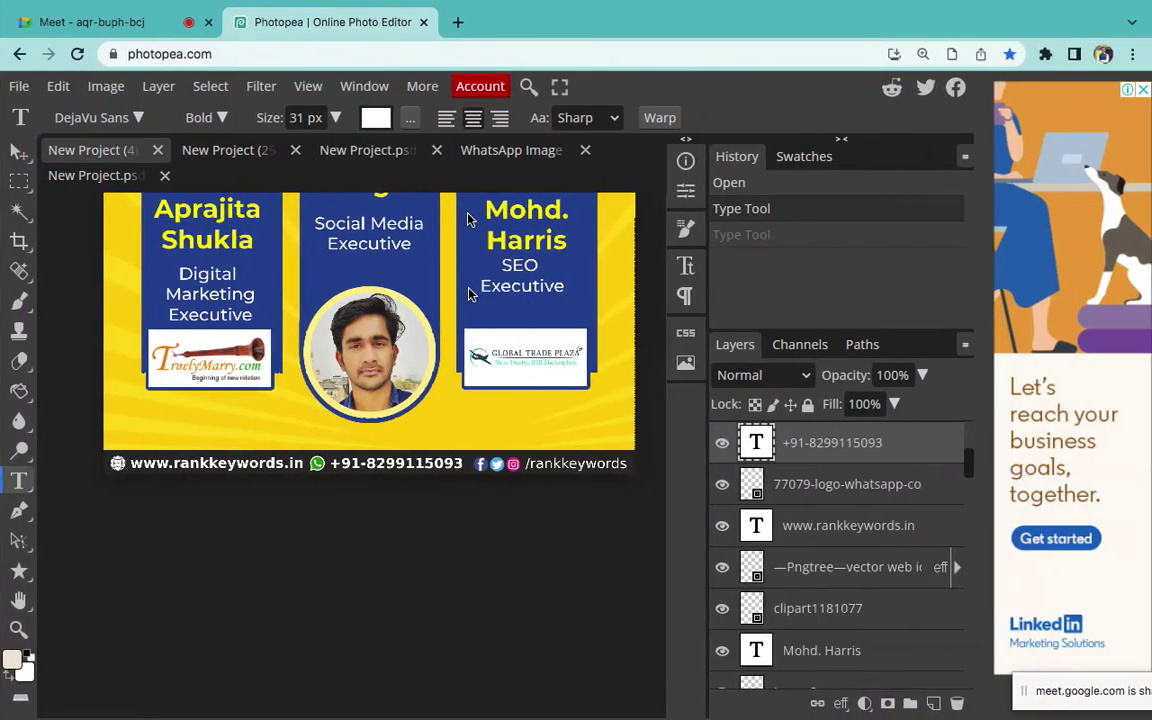
click(95, 175)
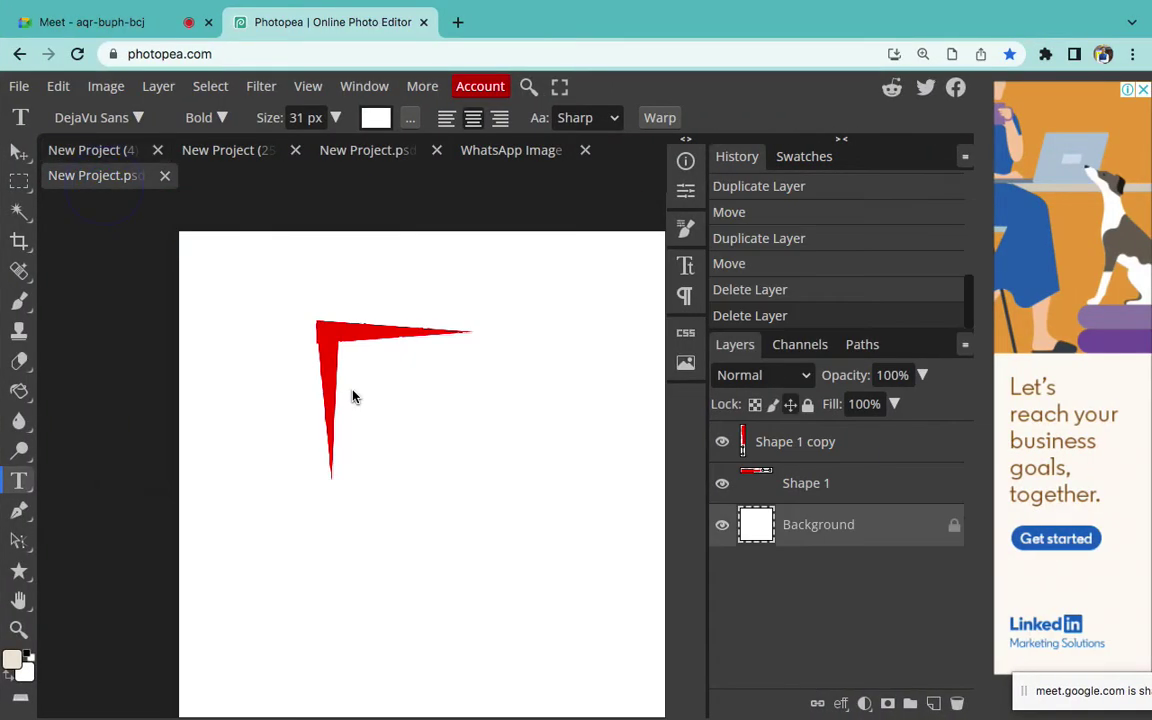
scroll(352, 397, down, 3)
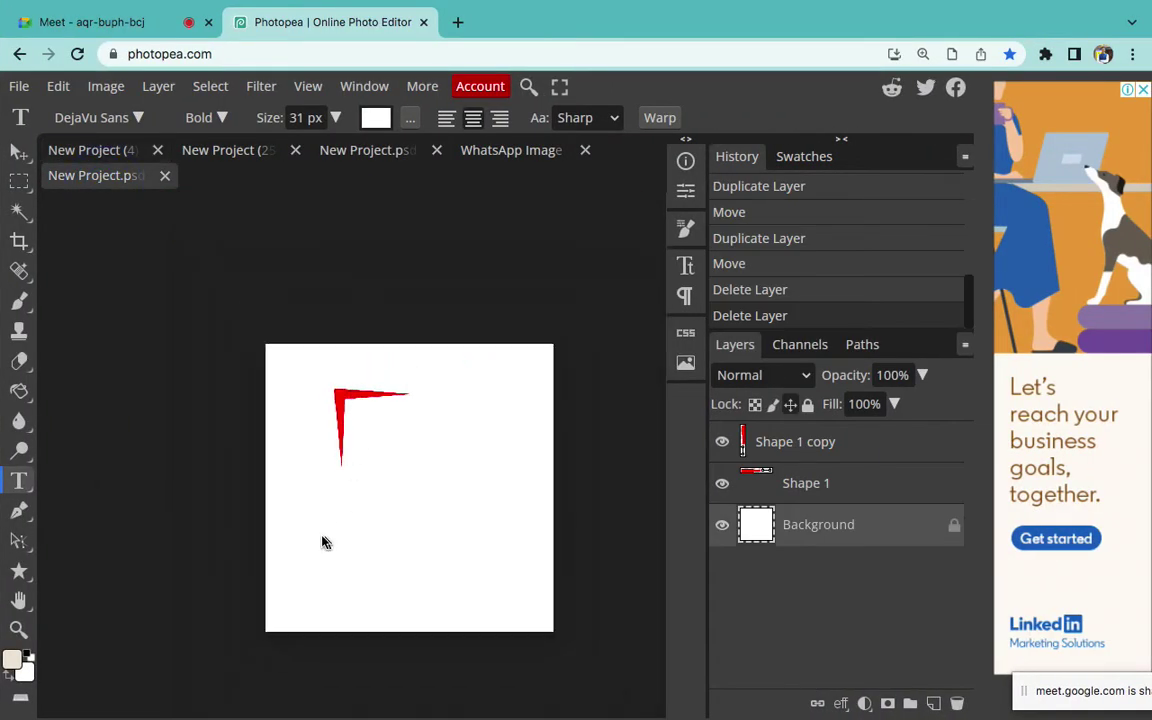
scroll(321, 542, up, 1)
scroll(321, 542, up, 1)
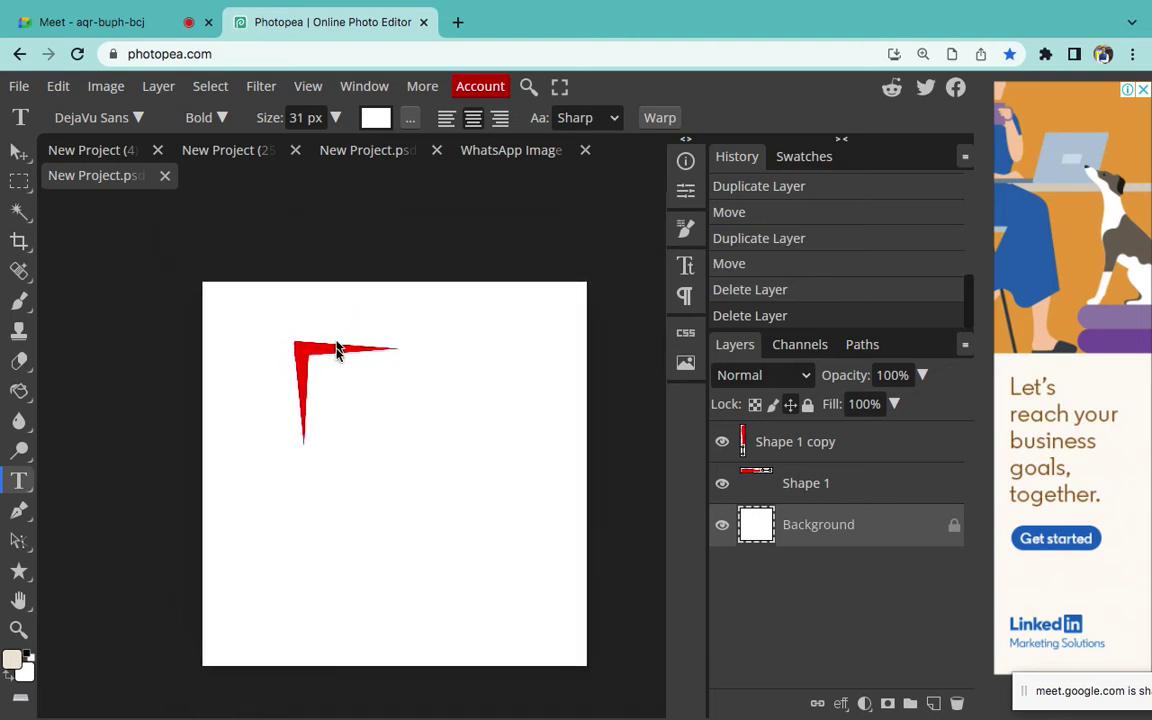
click(822, 496)
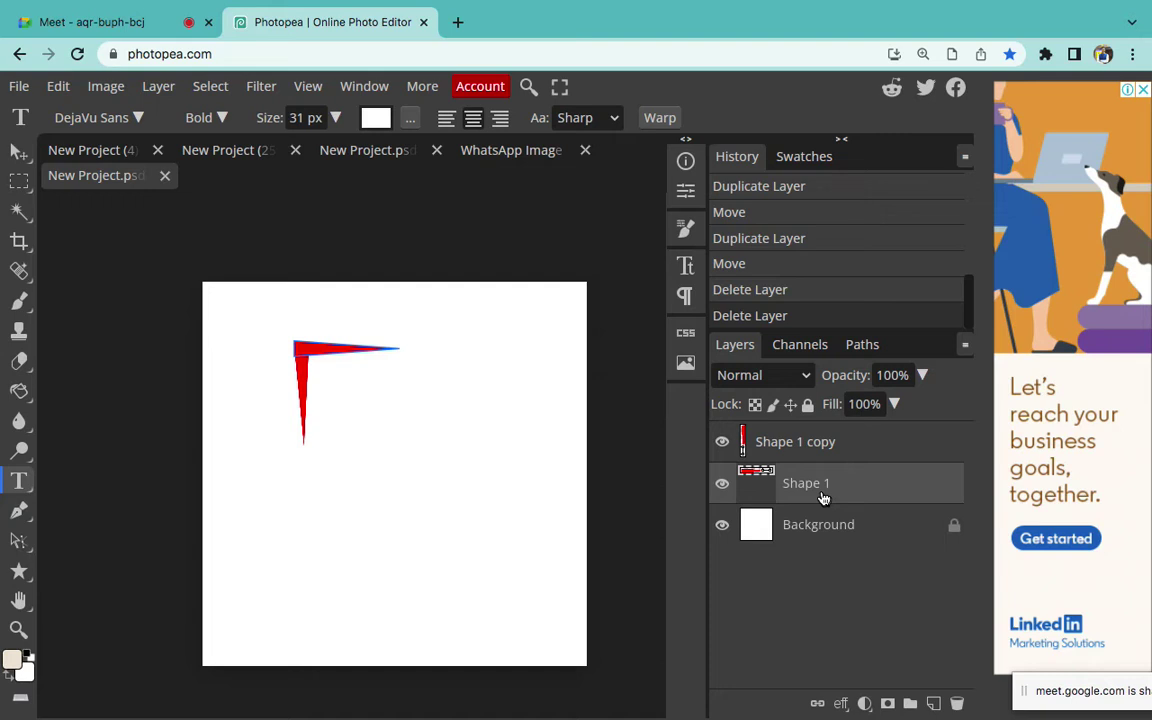
shift+click(824, 451)
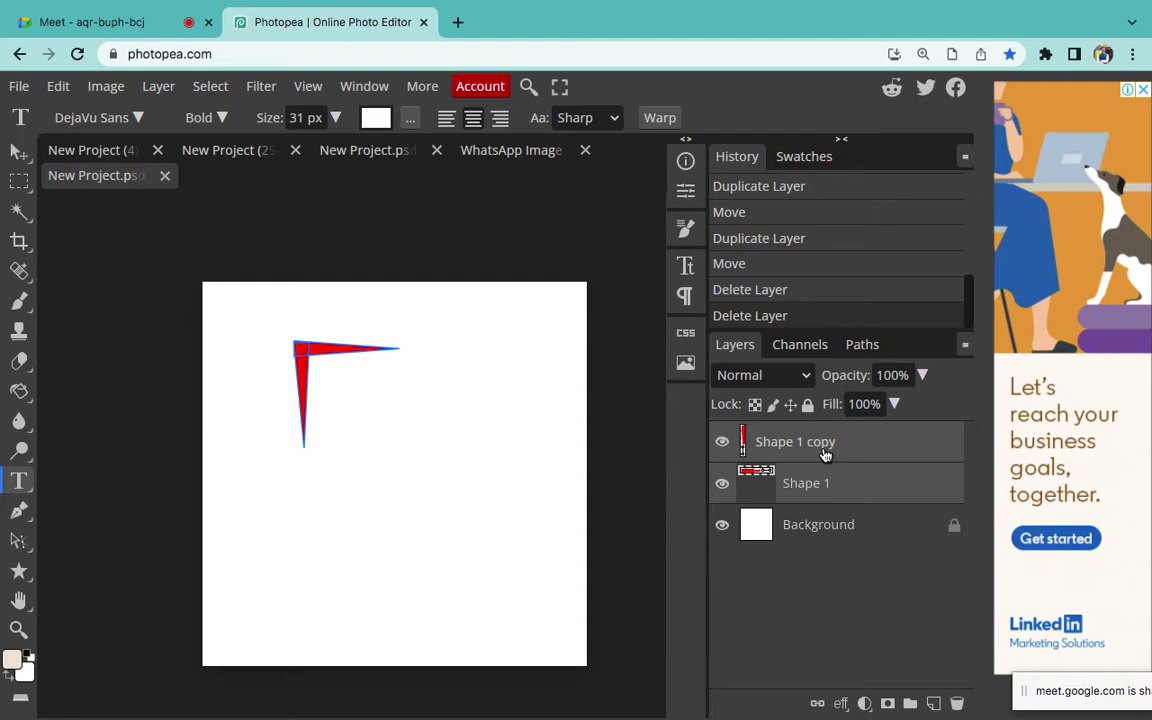
key(ctrl+g)
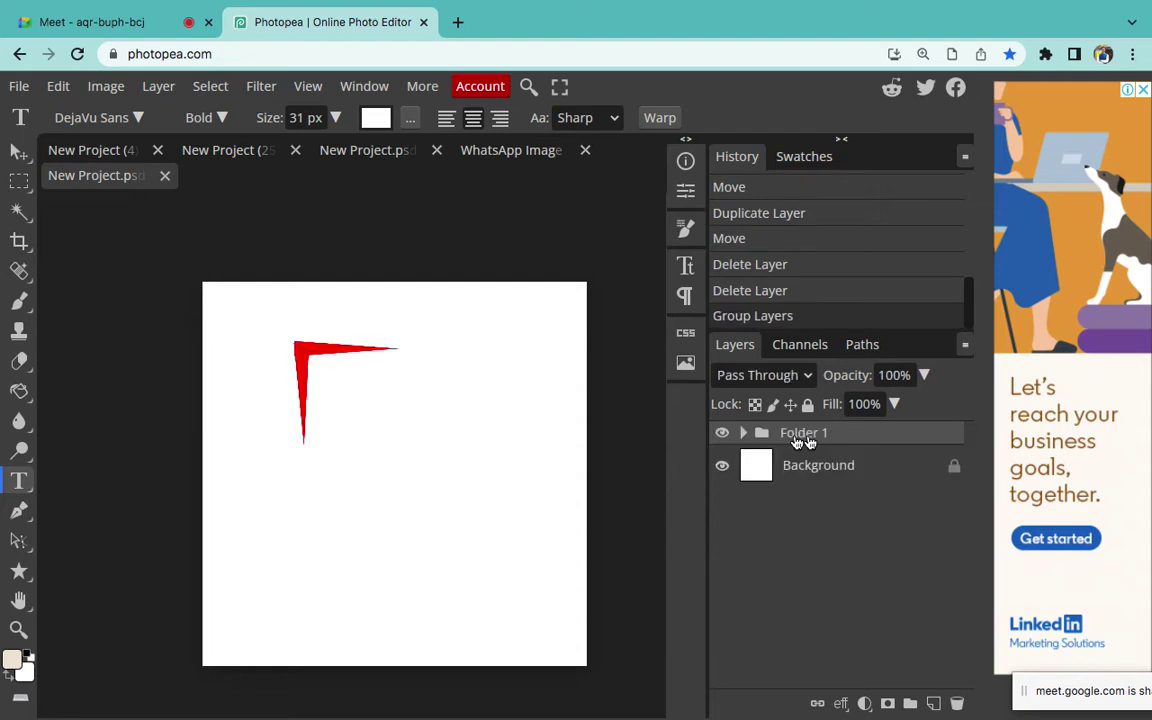
Check what the new corner folder contains by toggling its visibility and expanding and collapsing it
click(722, 434)
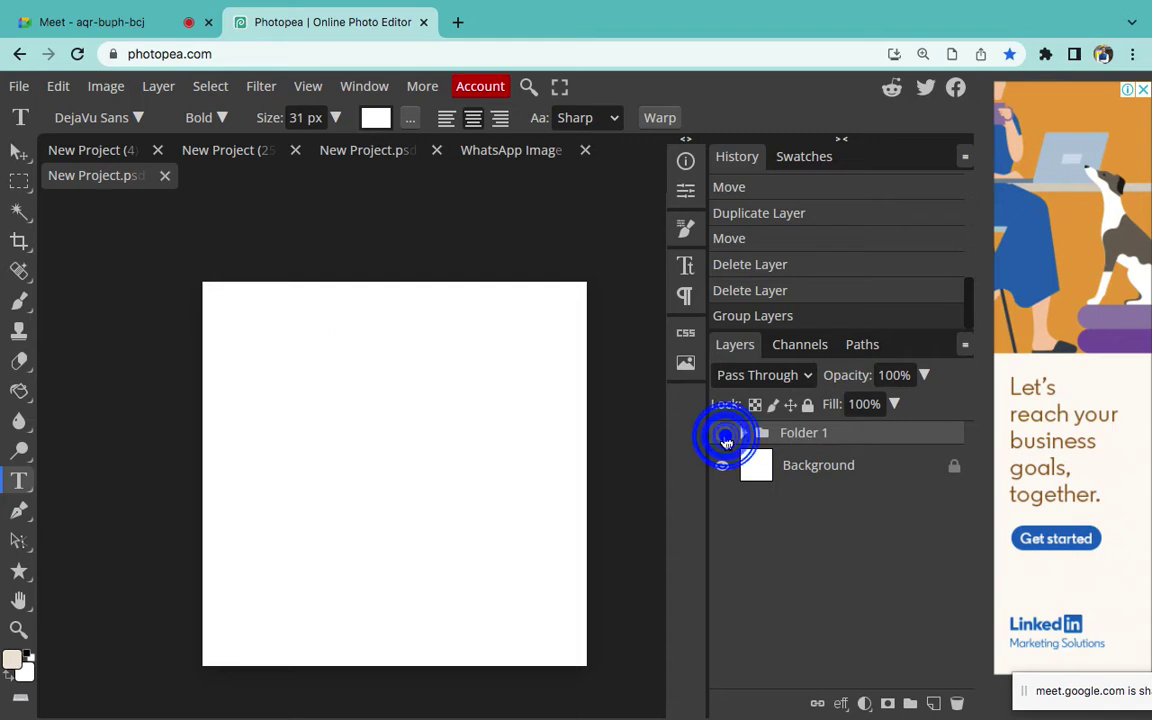
click(722, 434)
click(722, 434)
click(723, 436)
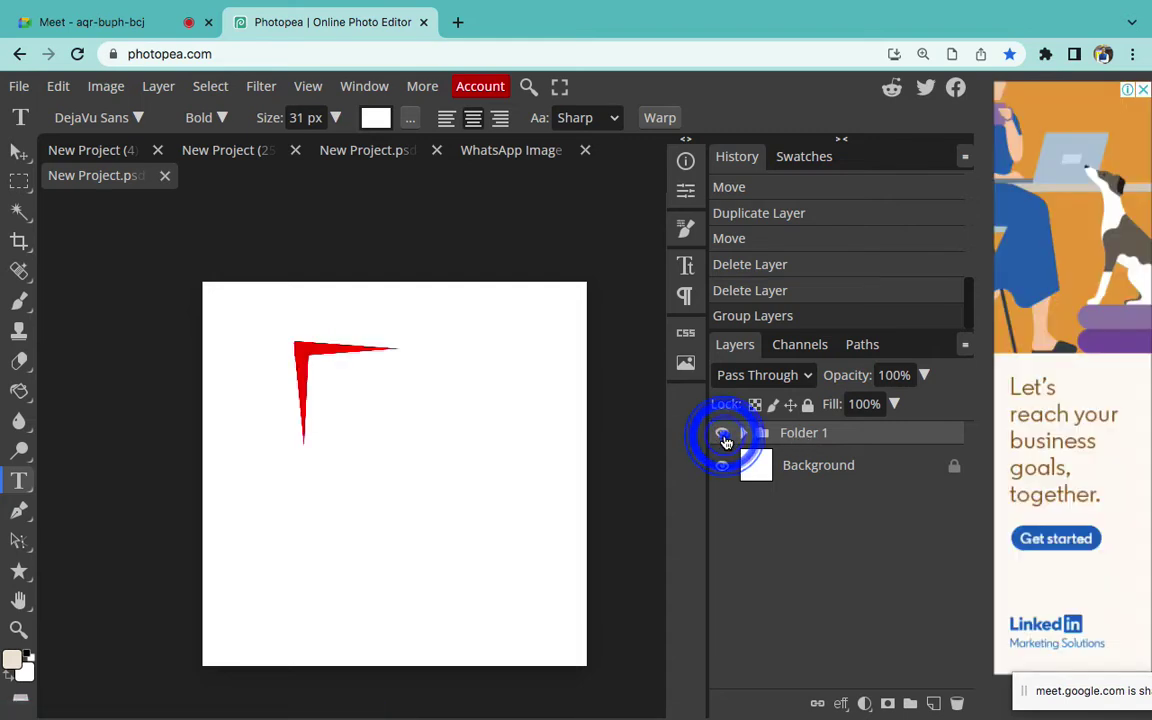
click(743, 433)
click(744, 434)
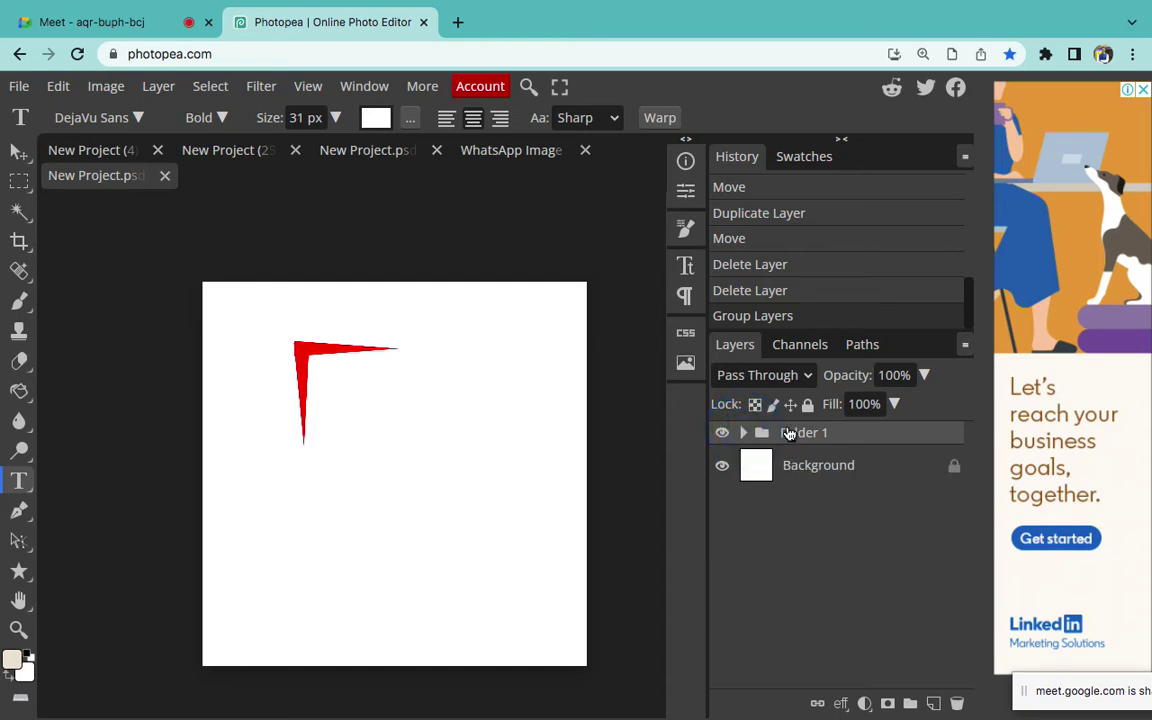
Duplicate the corner folder and offset the copy diagonally down and to the right to form a double corner
key(super+j)
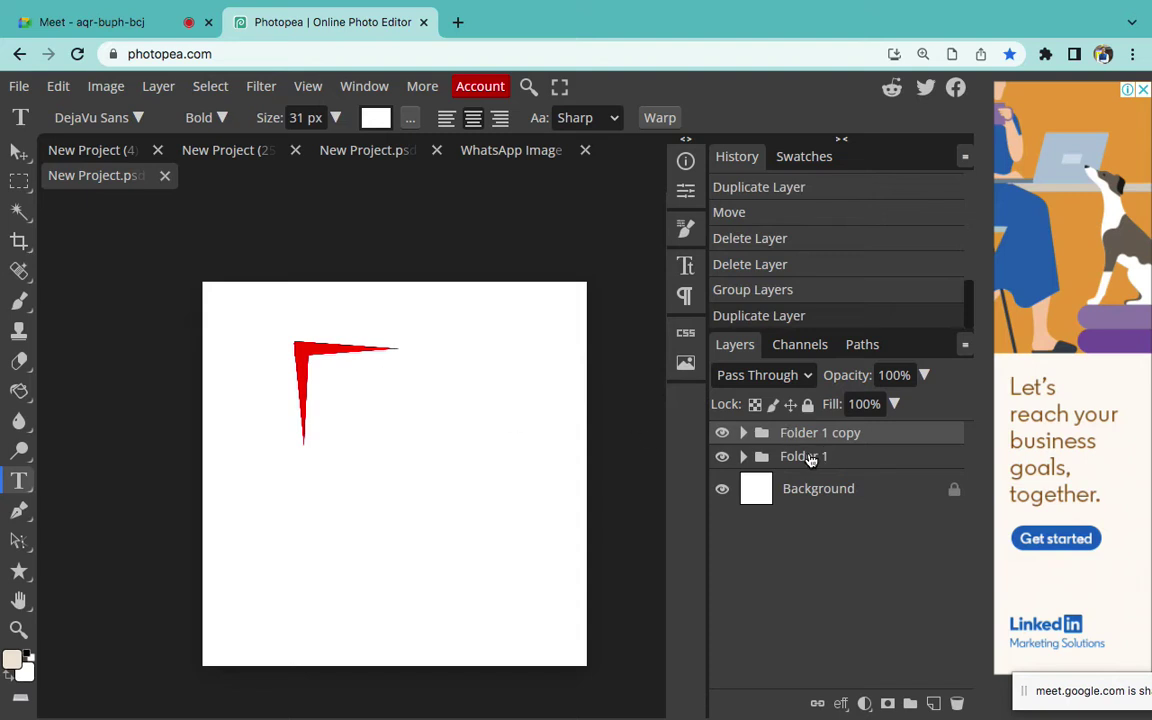
click(18, 150)
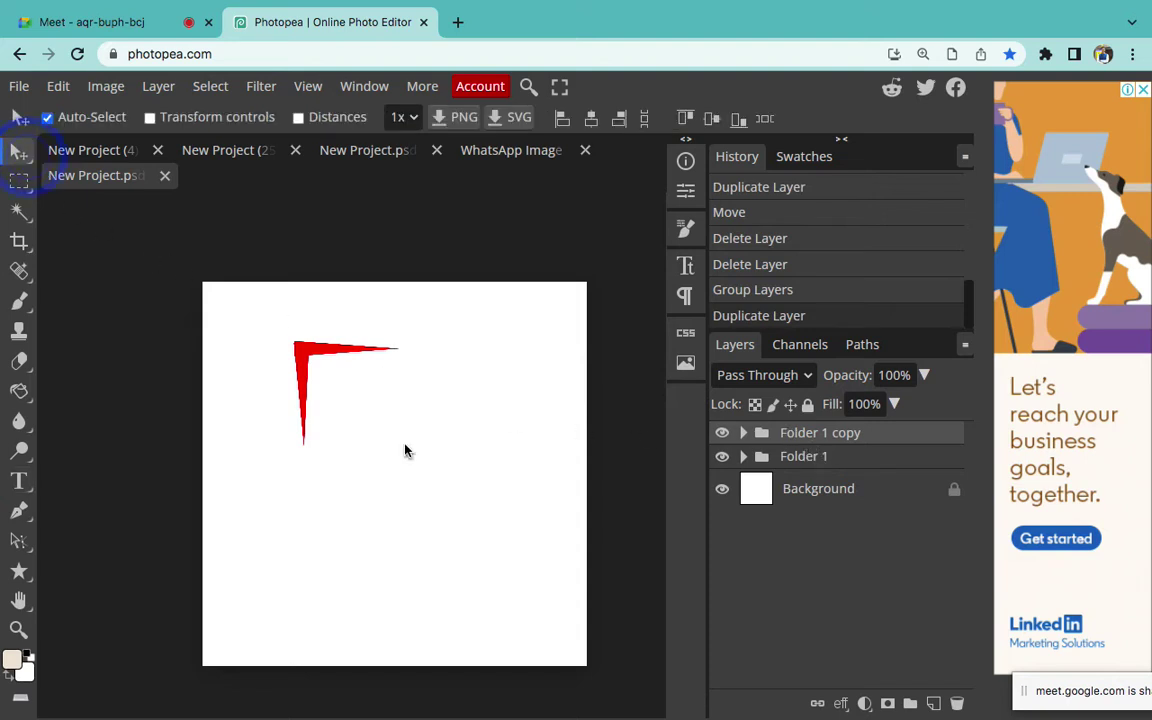
key(super+t)
drag(364, 414, 389, 435)
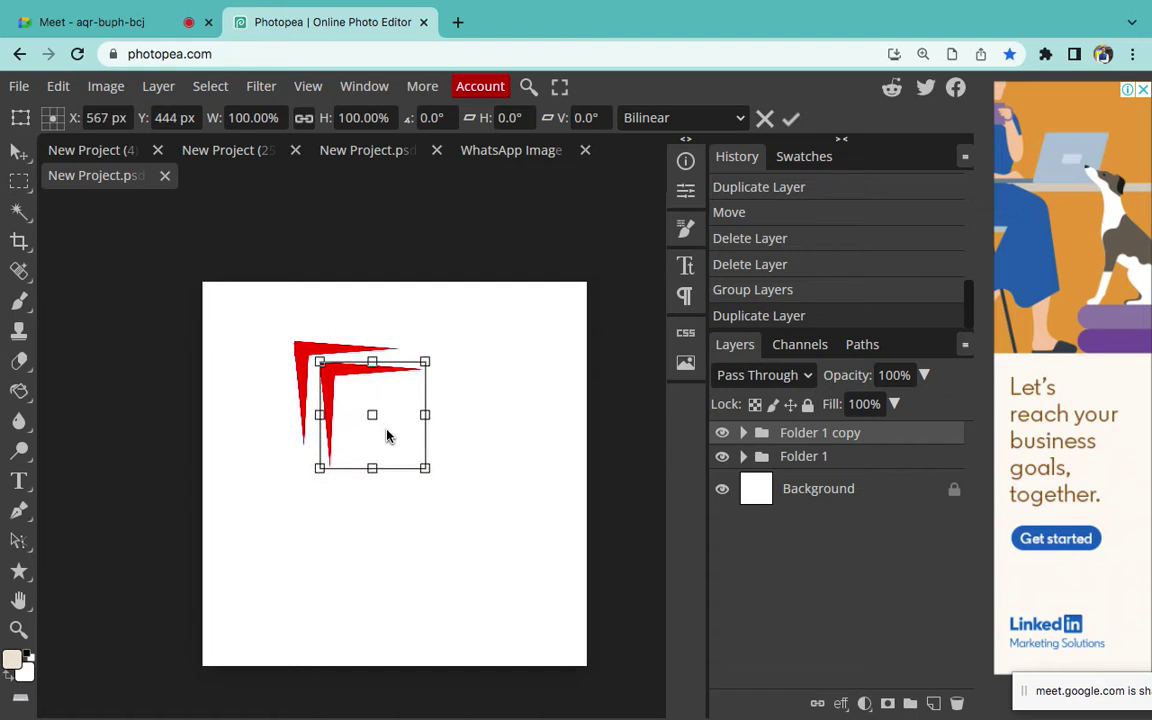
click(825, 500)
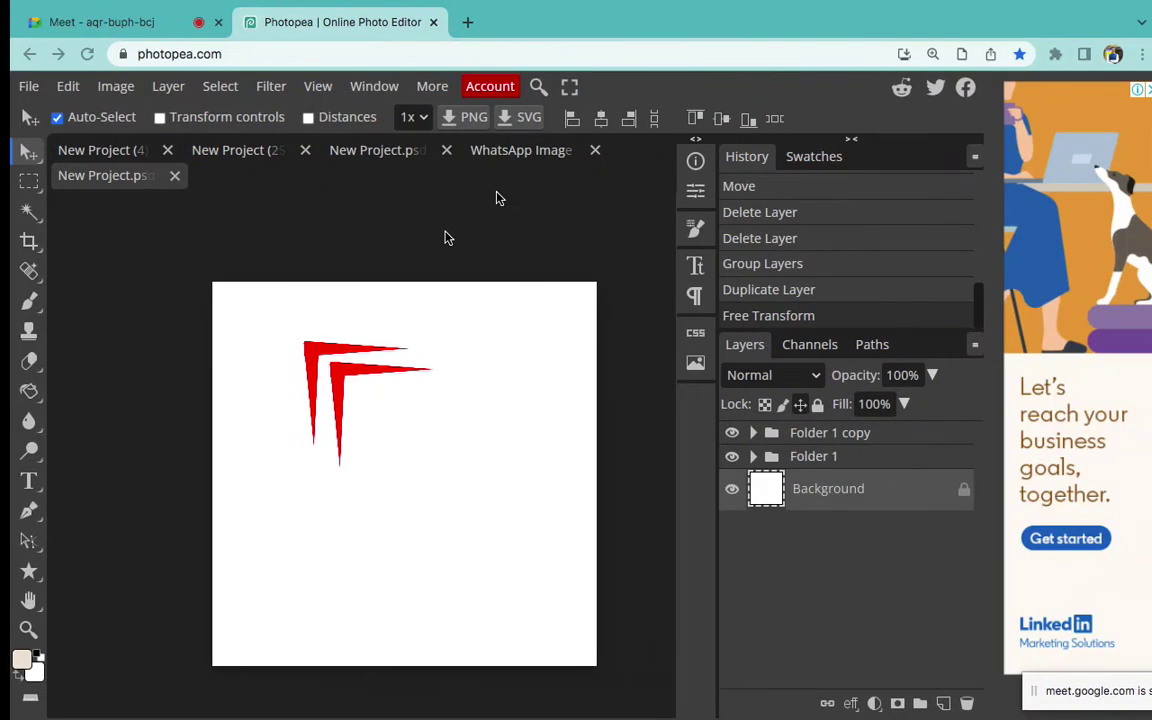
Following the sample poster, duplicate both corner folders, move the copies to the right side of the canvas and flip them horizontally
click(518, 151)
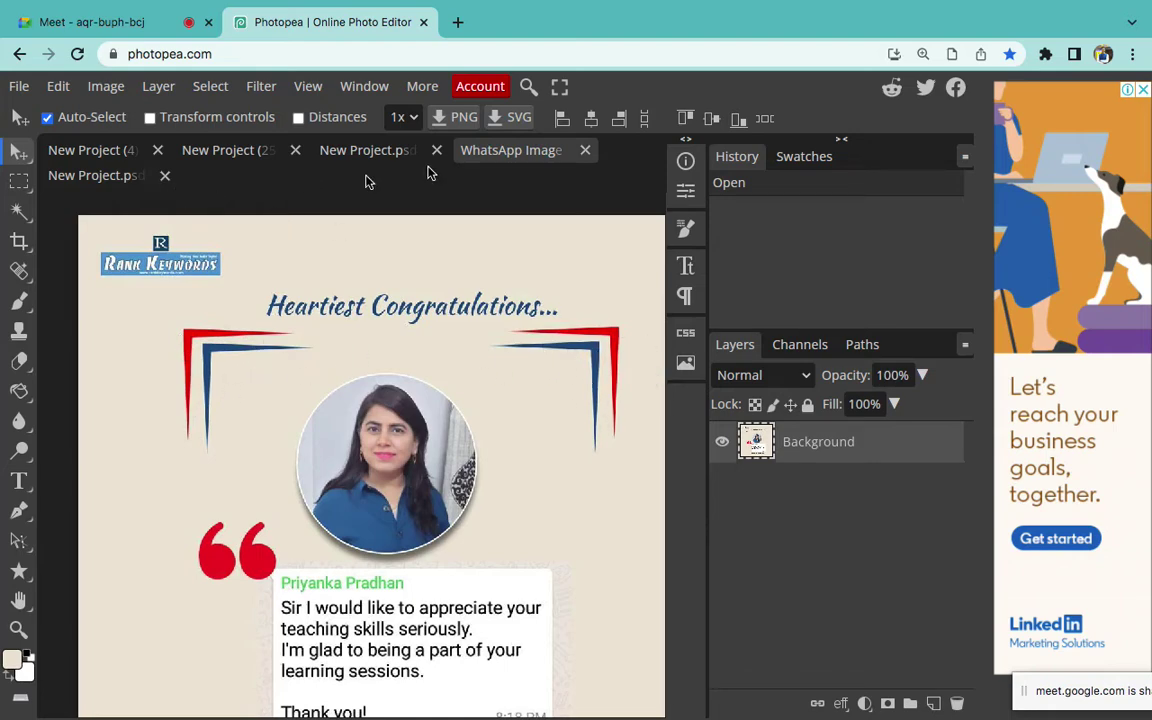
click(90, 176)
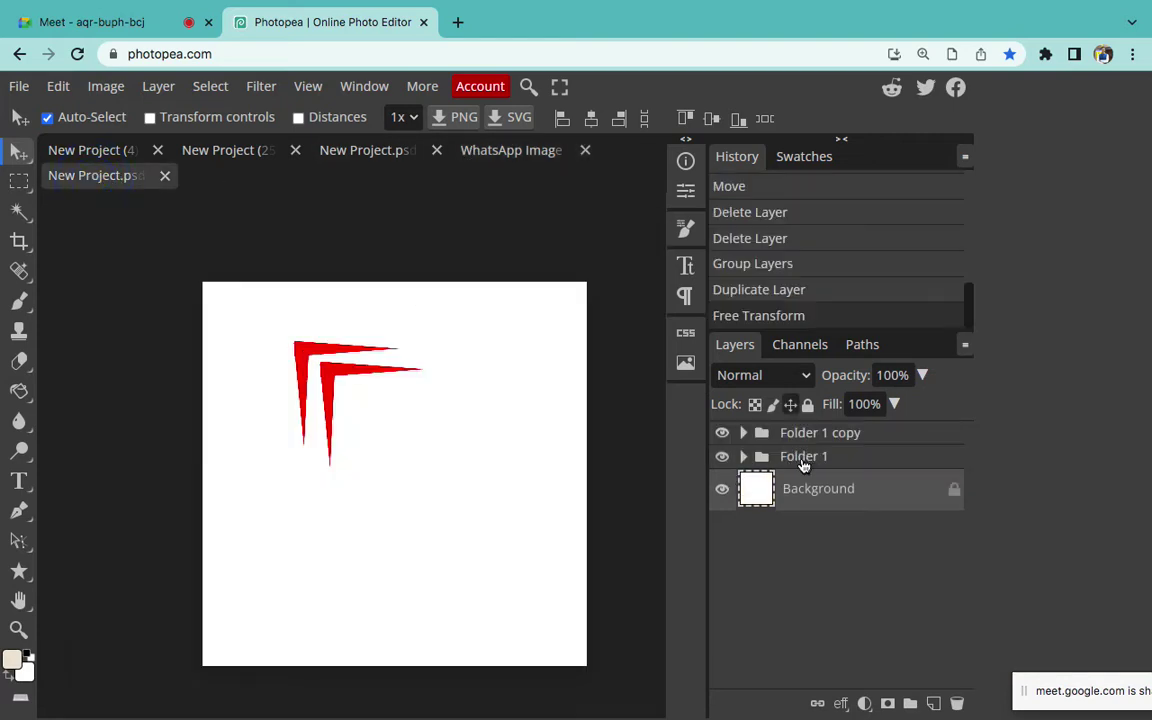
click(805, 458)
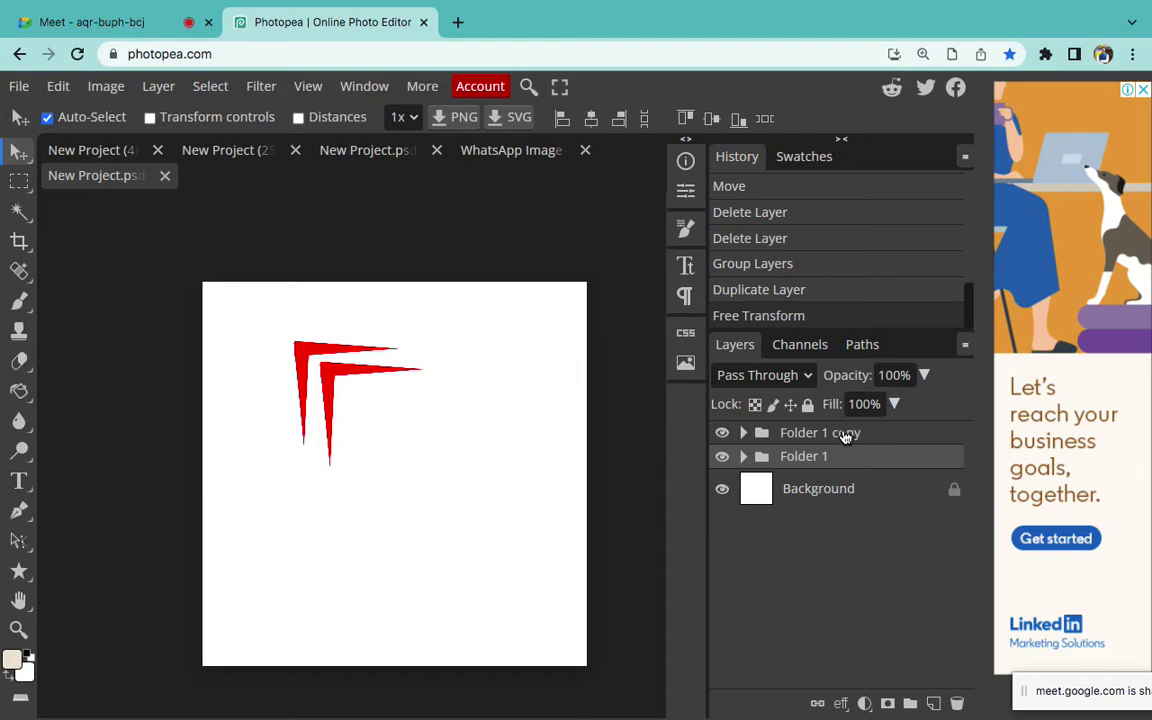
shift+click(844, 435)
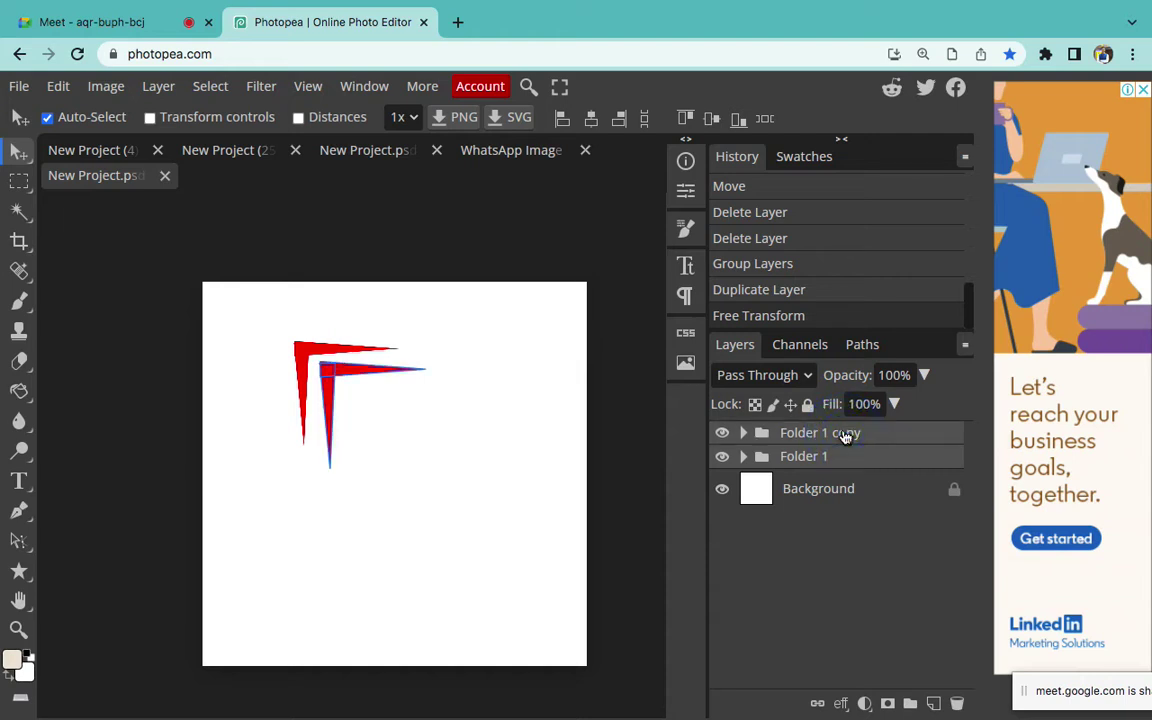
key(ctrl+j)
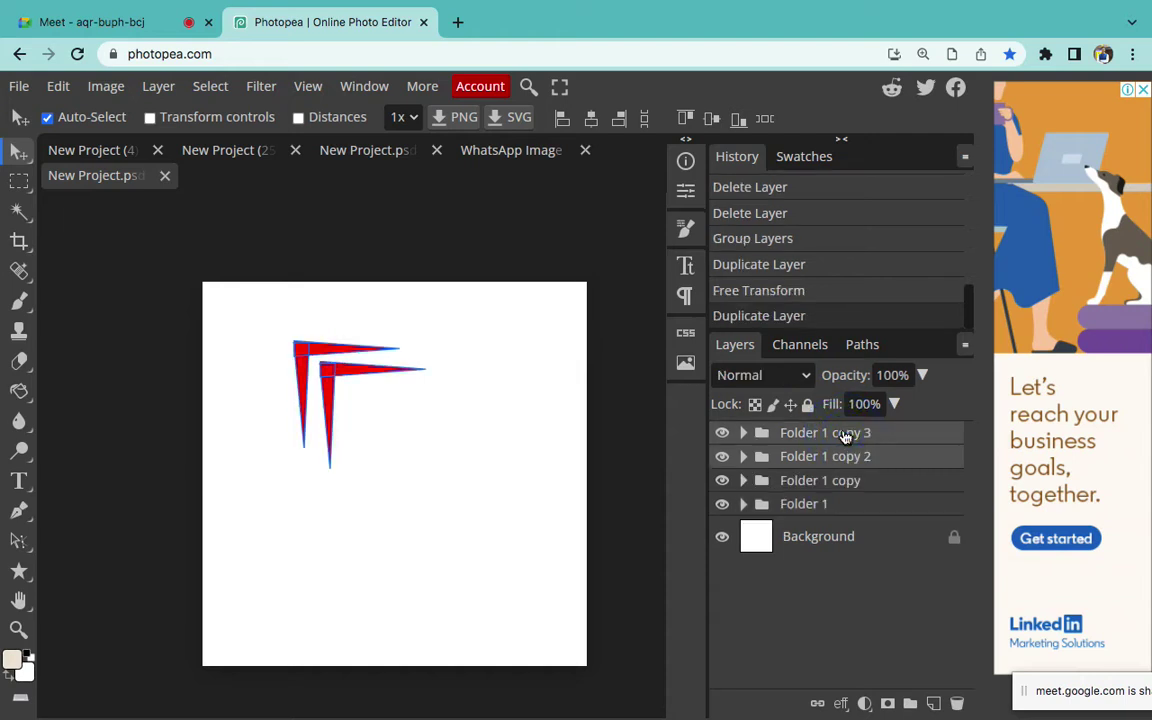
key(ctrl+t)
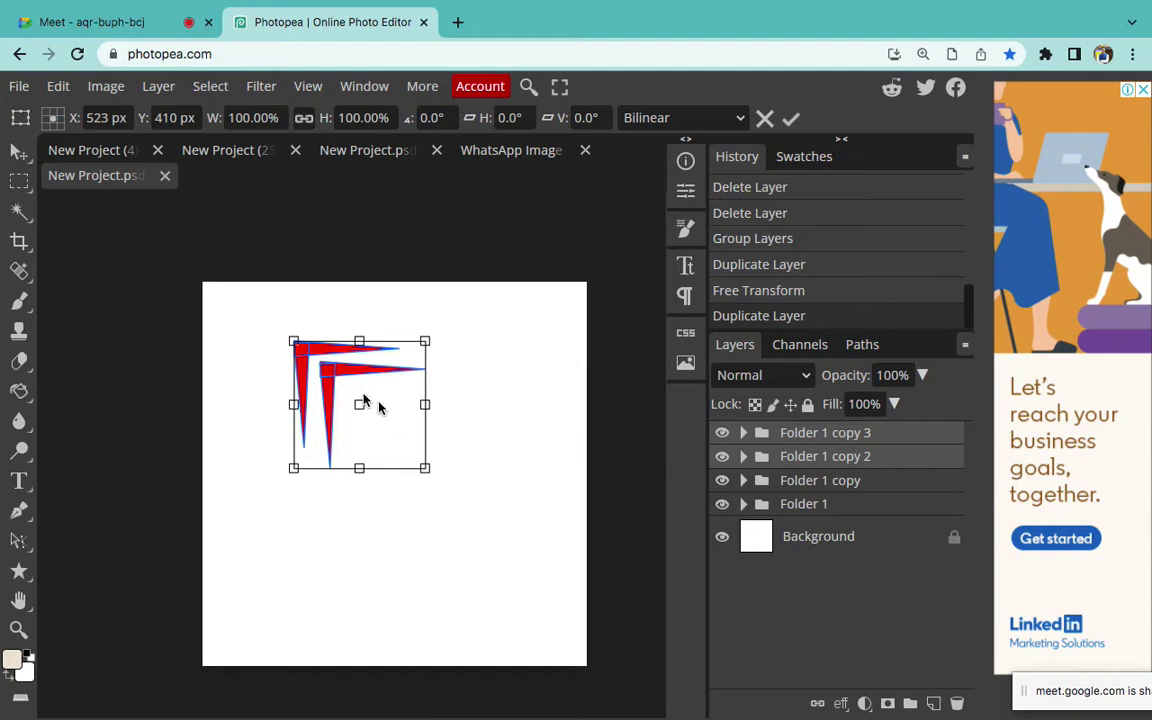
drag(391, 409, 538, 414)
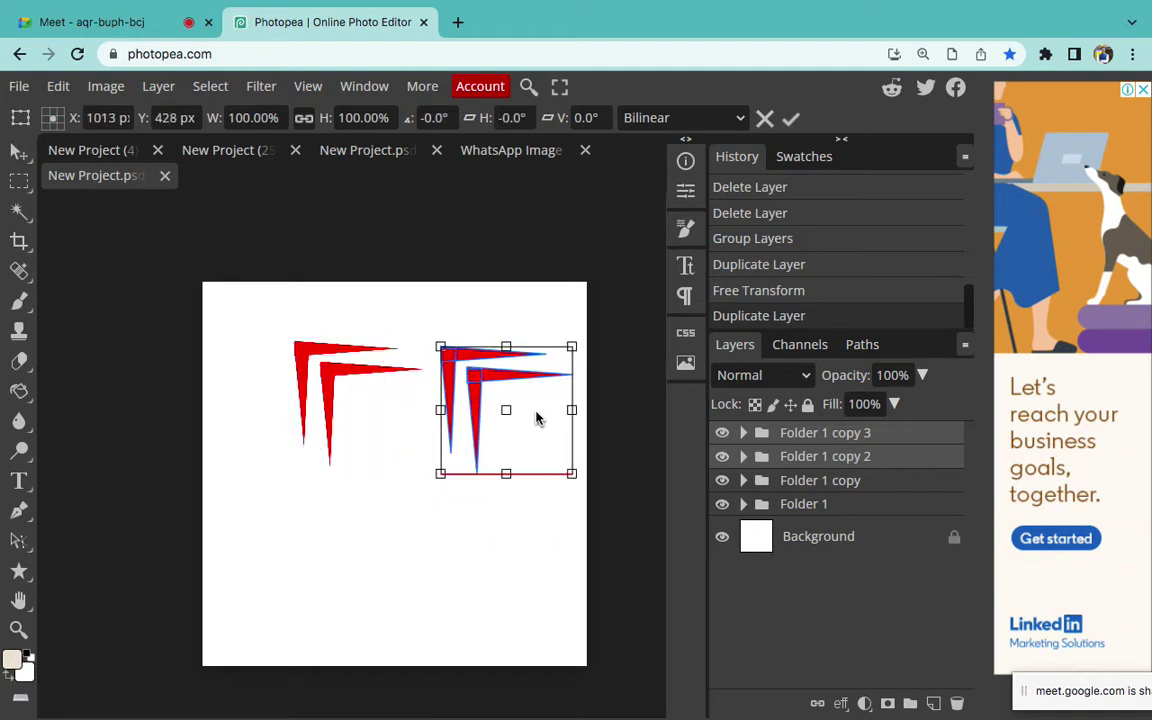
right_click(538, 414)
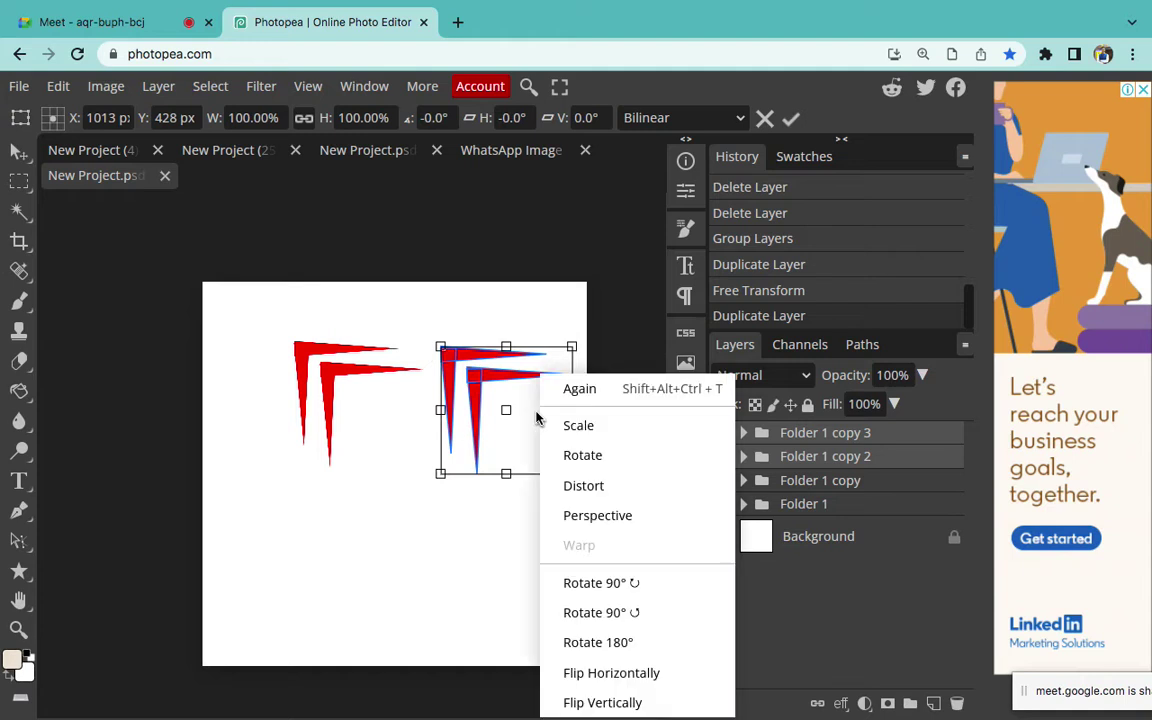
click(636, 677)
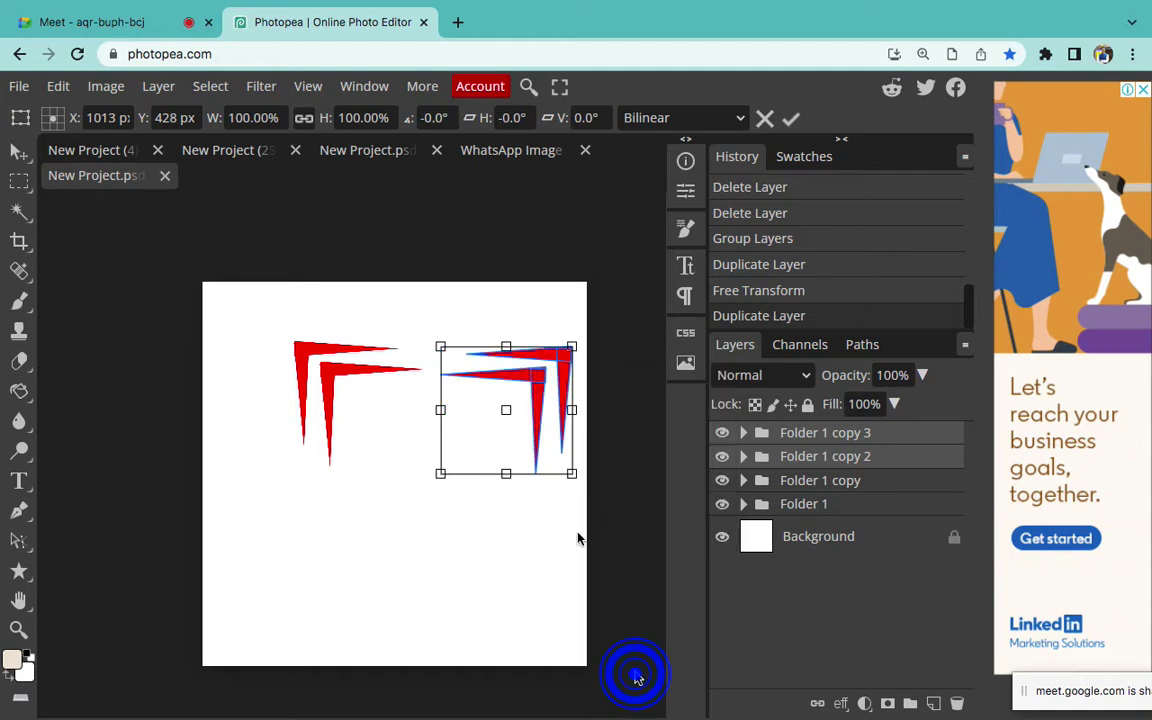
click(791, 118)
Group the Folder 1 copy and Folder 1 corners and move the group toward the canvas's left edge
click(822, 483)
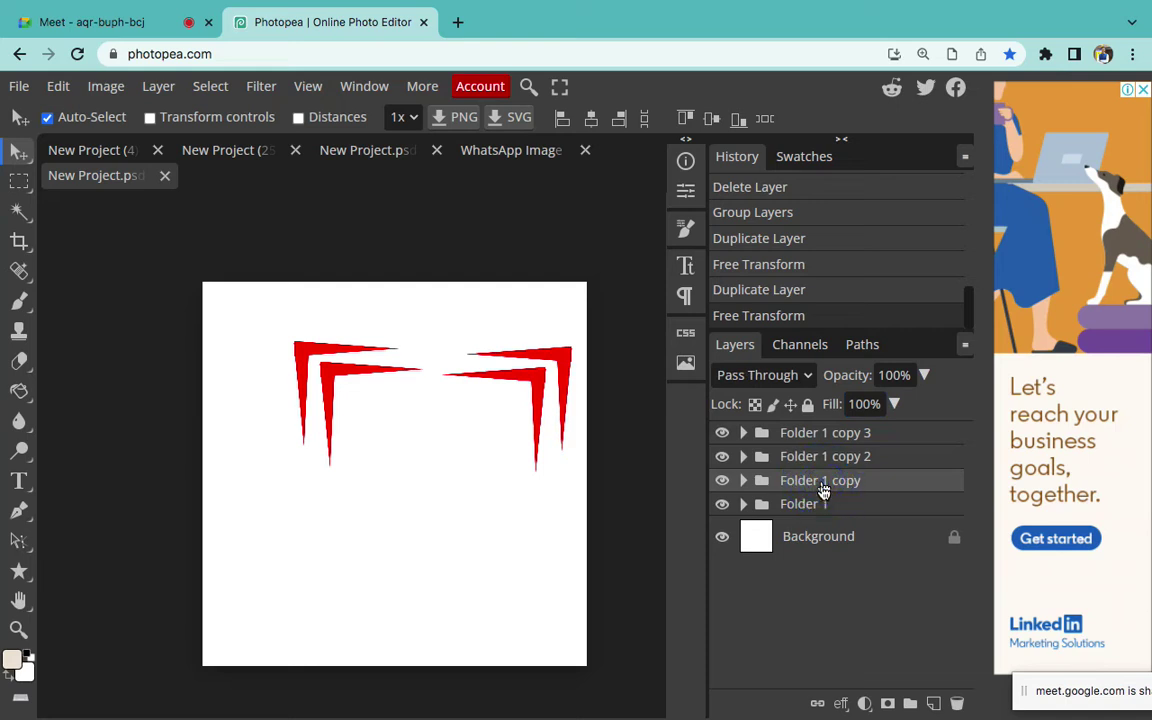
shift+click(823, 500)
key(ctrl+g)
key(ctrl+alt+t)
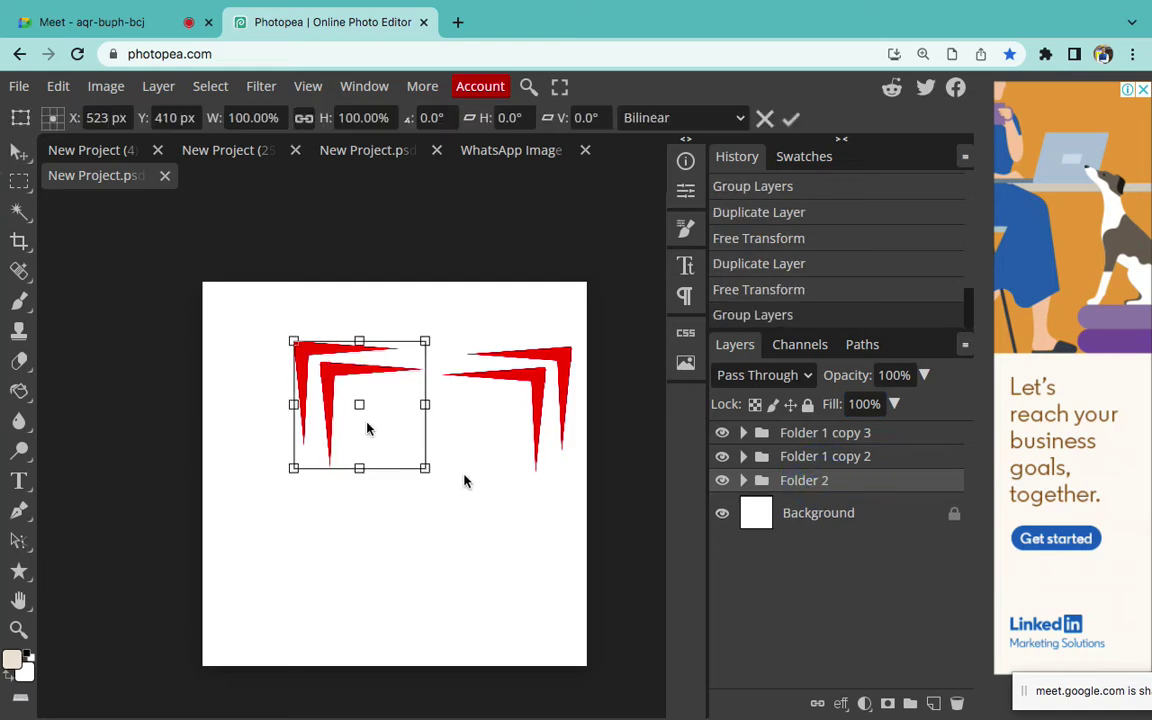
drag(368, 414, 323, 420)
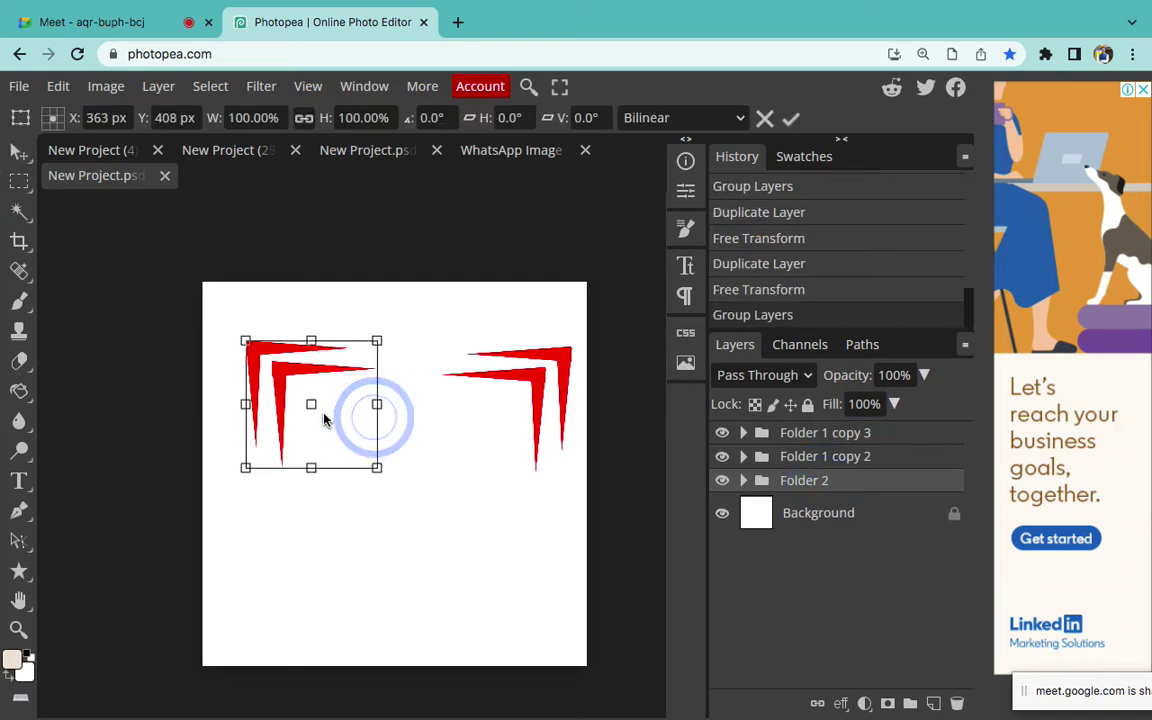
click(791, 117)
Try moving only the outer mirrored corner, Folder 1 copy 2, slightly to the left, and undo the move
click(820, 447)
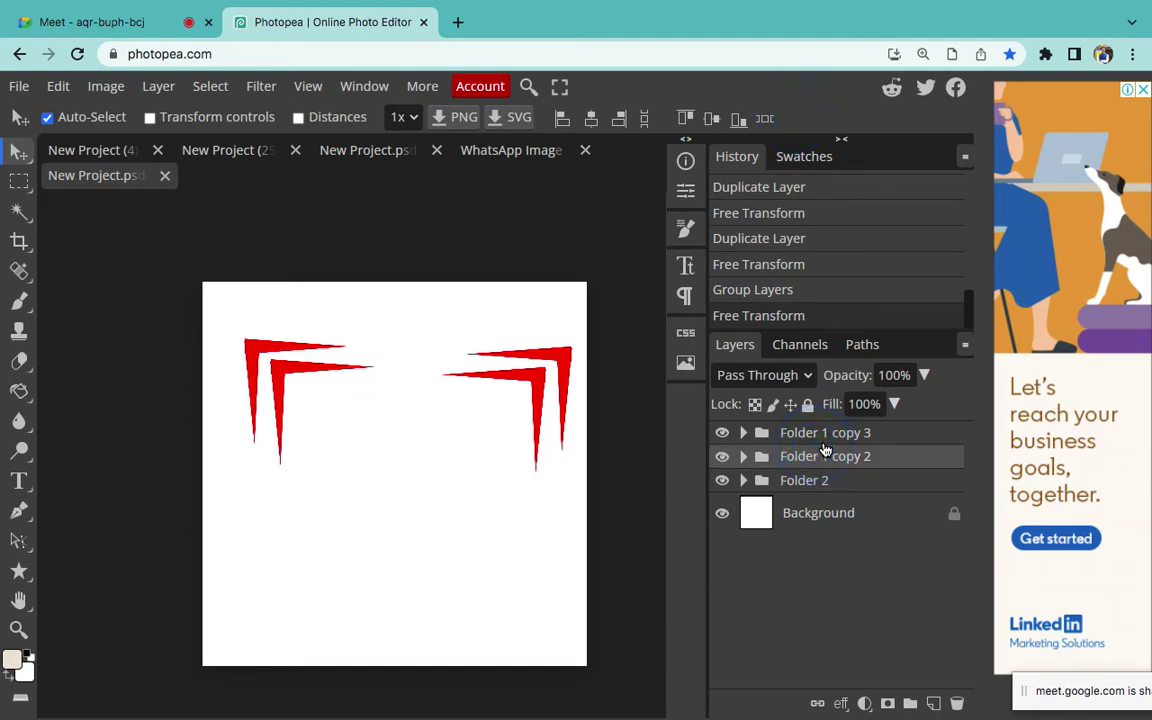
key(ctrl+alt+t)
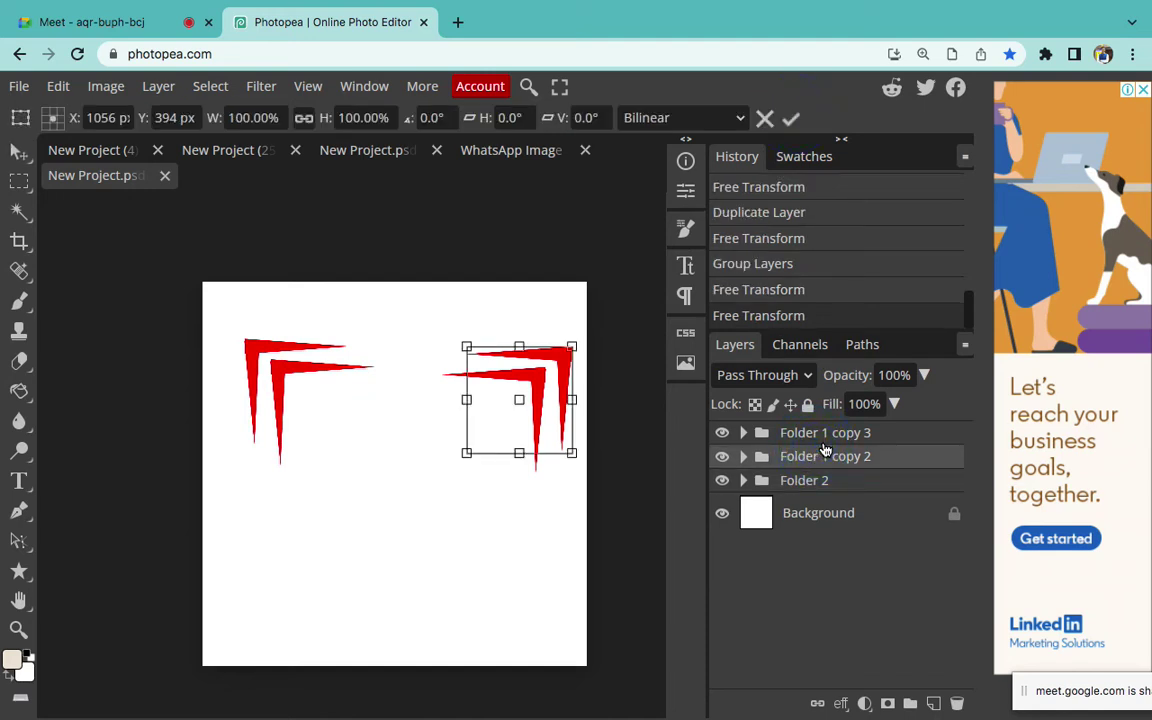
drag(545, 401, 524, 406)
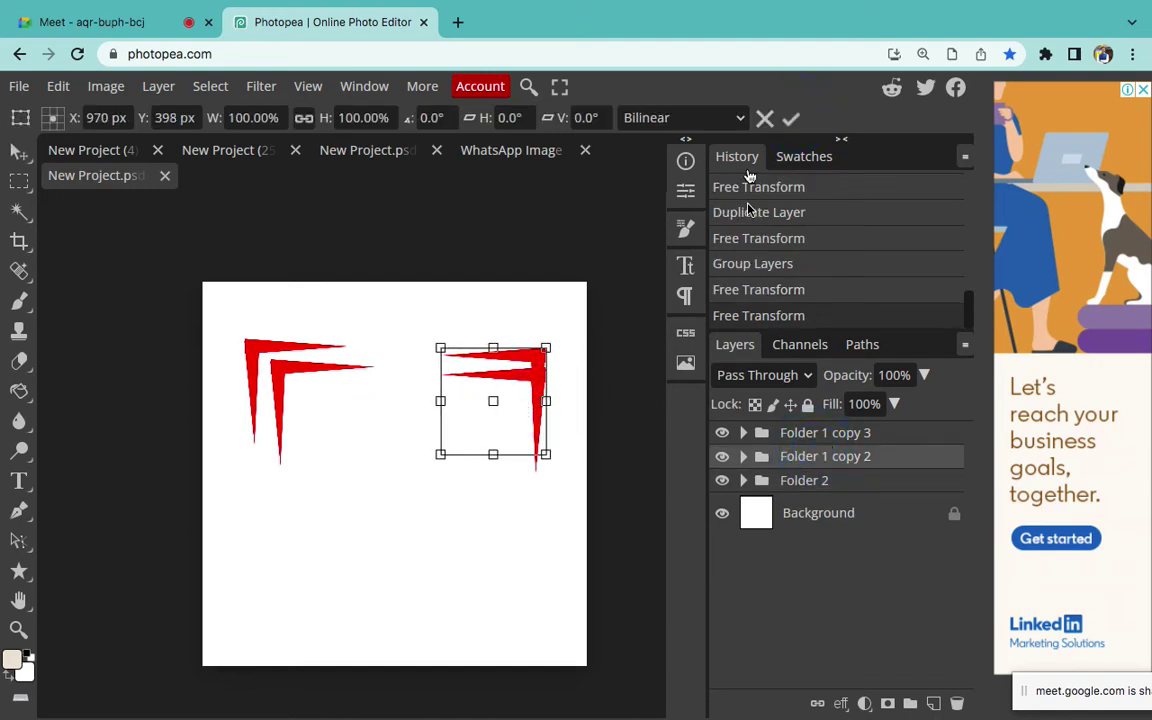
click(790, 118)
key(ctrl+z)
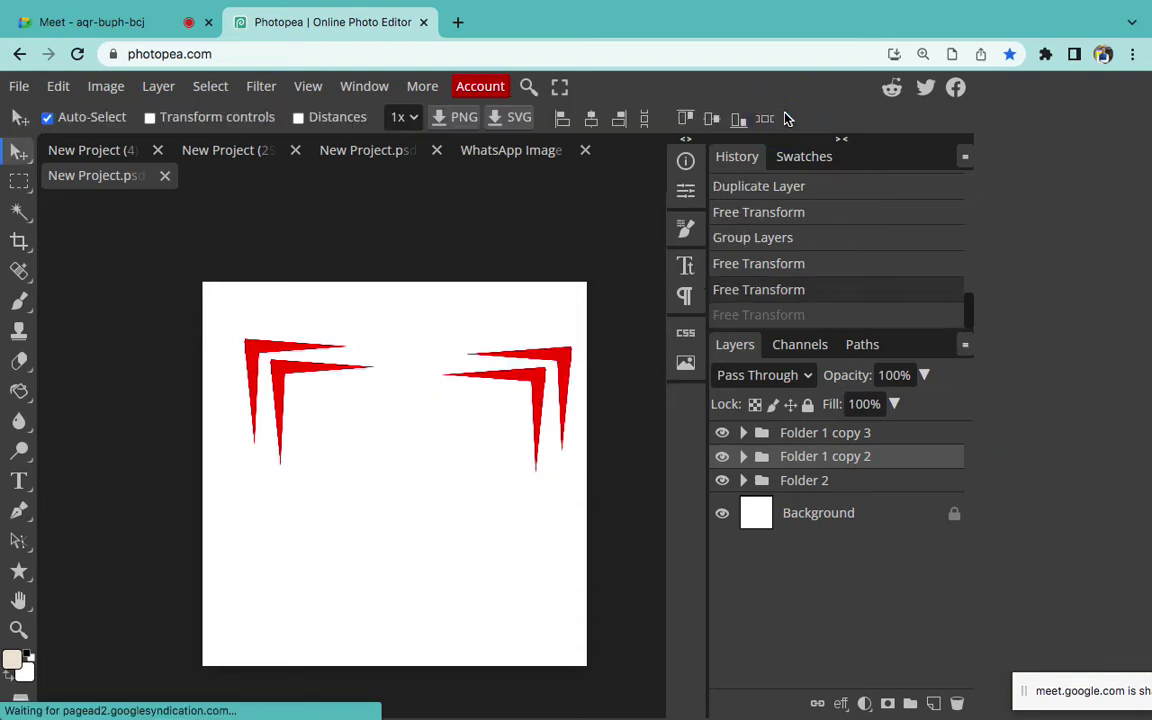
Switch to the Word notes and review the duplicate, transform and group shortcut lines
key(ctrl+Left)
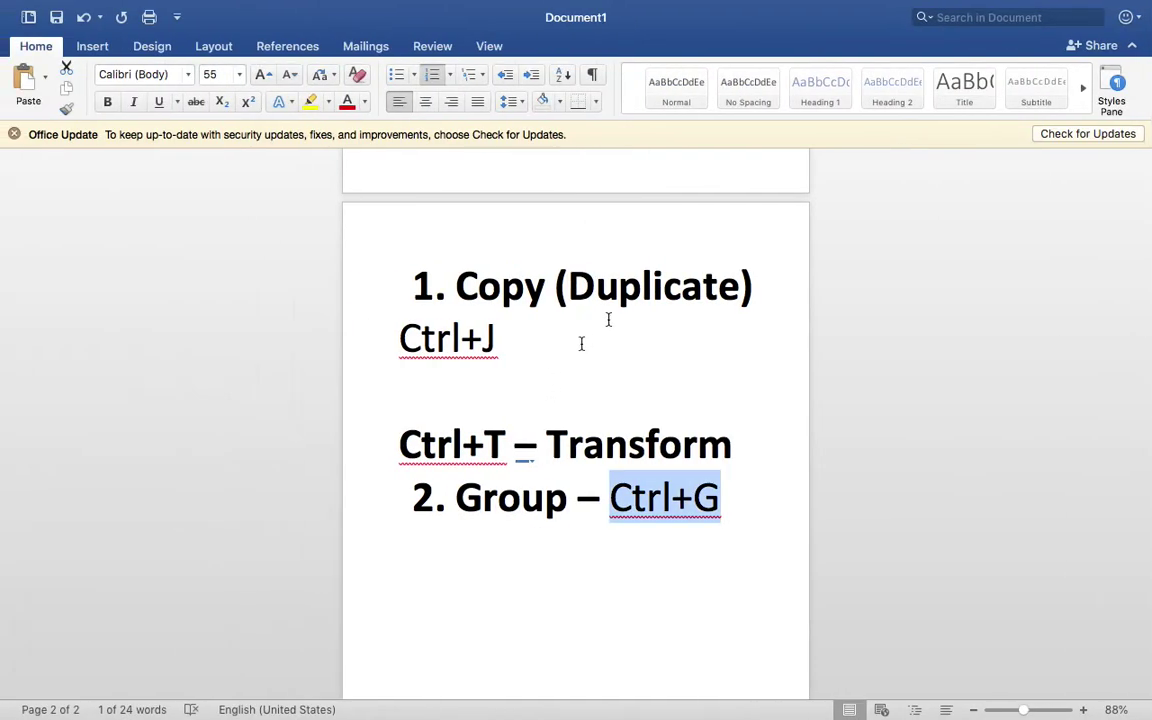
click(610, 316)
triple_click(610, 316)
click(736, 465)
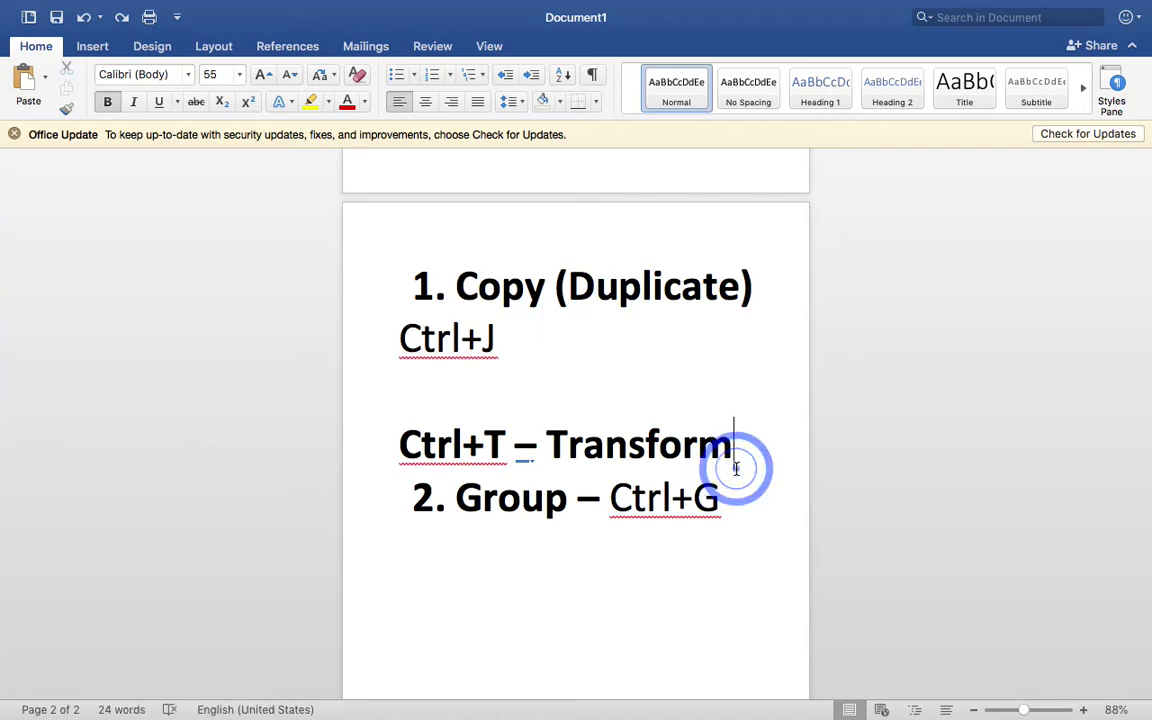
Return to Photopea, review the full congratulations sample poster, and go back to the corner frame project
key(ctrl+Right)
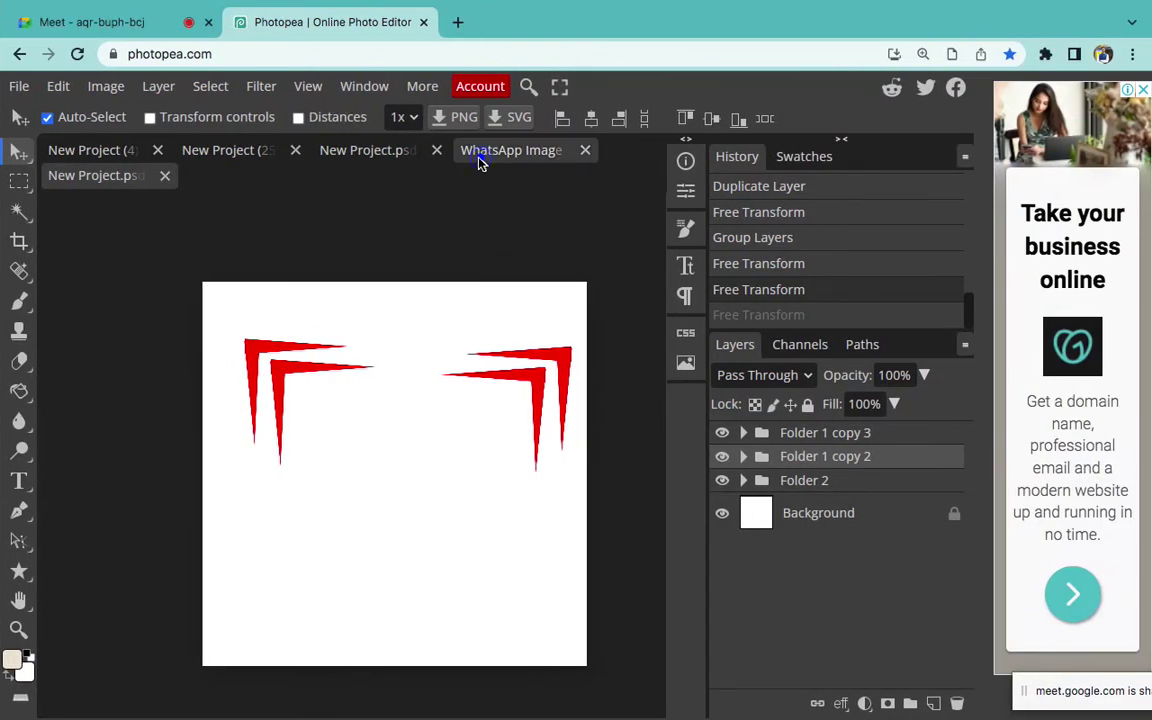
click(479, 155)
scroll(488, 408, down, 3)
scroll(481, 416, down, 3)
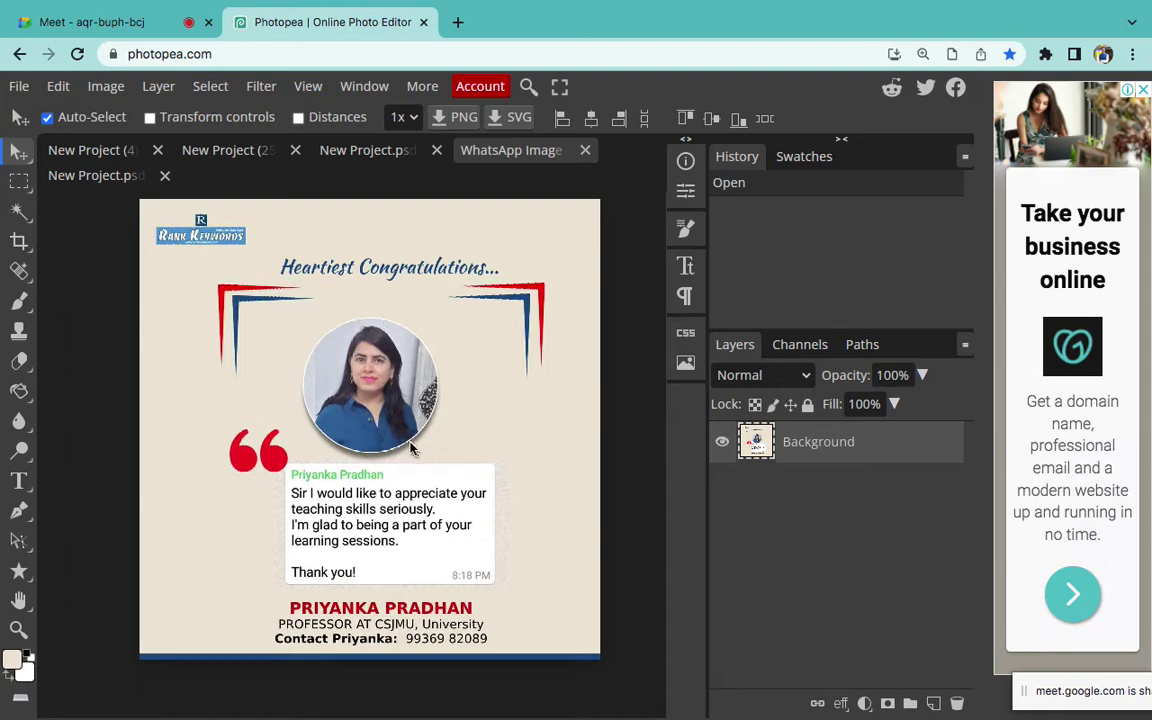
click(100, 176)
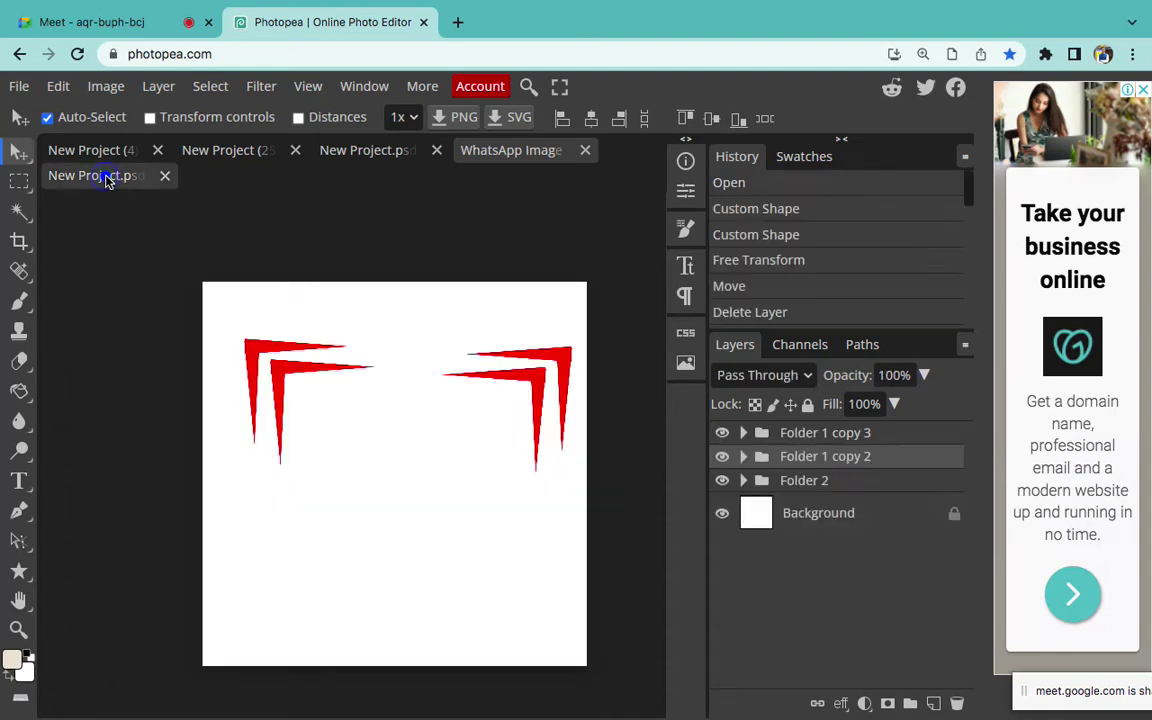
Draw an unconstrained ellipse between the corner frames, undo it, and draw a perfect red circle there instead
right_click(18, 570)
click(92, 600)
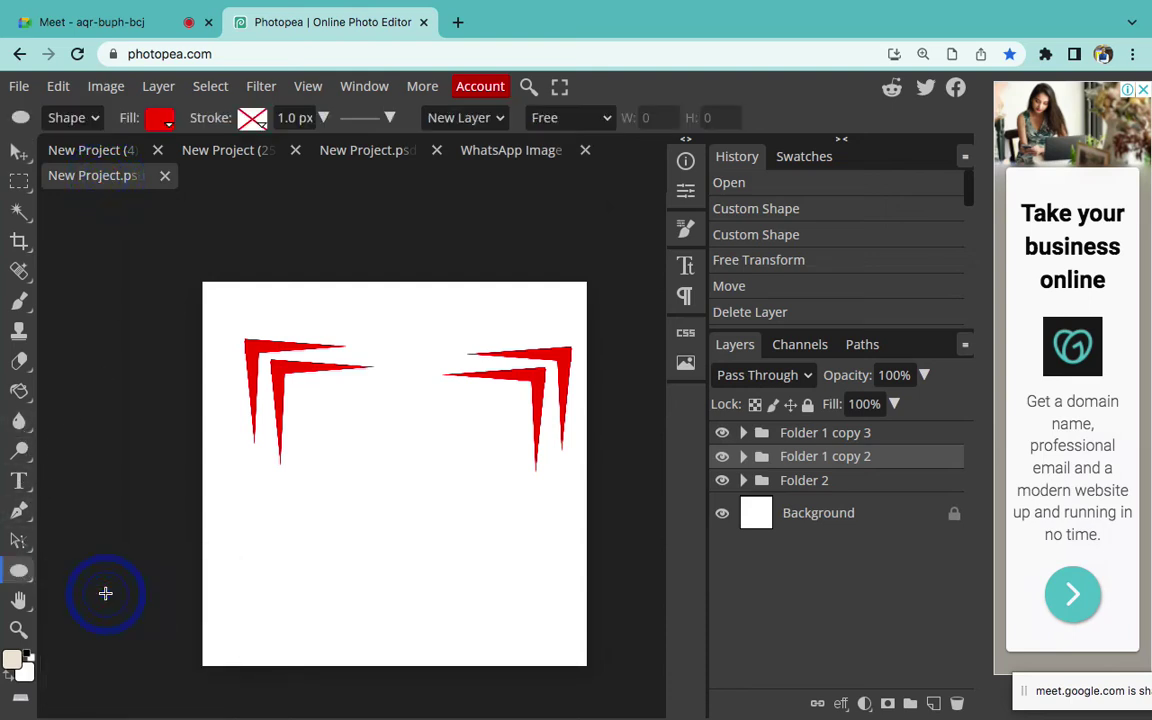
mouse_move(370, 391)
mouse_down()
mouse_move(471, 544)
mouse_move(501, 463)
mouse_move(437, 512)
mouse_move(532, 496)
mouse_move(545, 476)
mouse_move(530, 495)
mouse_move(440, 500)
mouse_move(481, 540)
mouse_move(431, 494)
mouse_up()
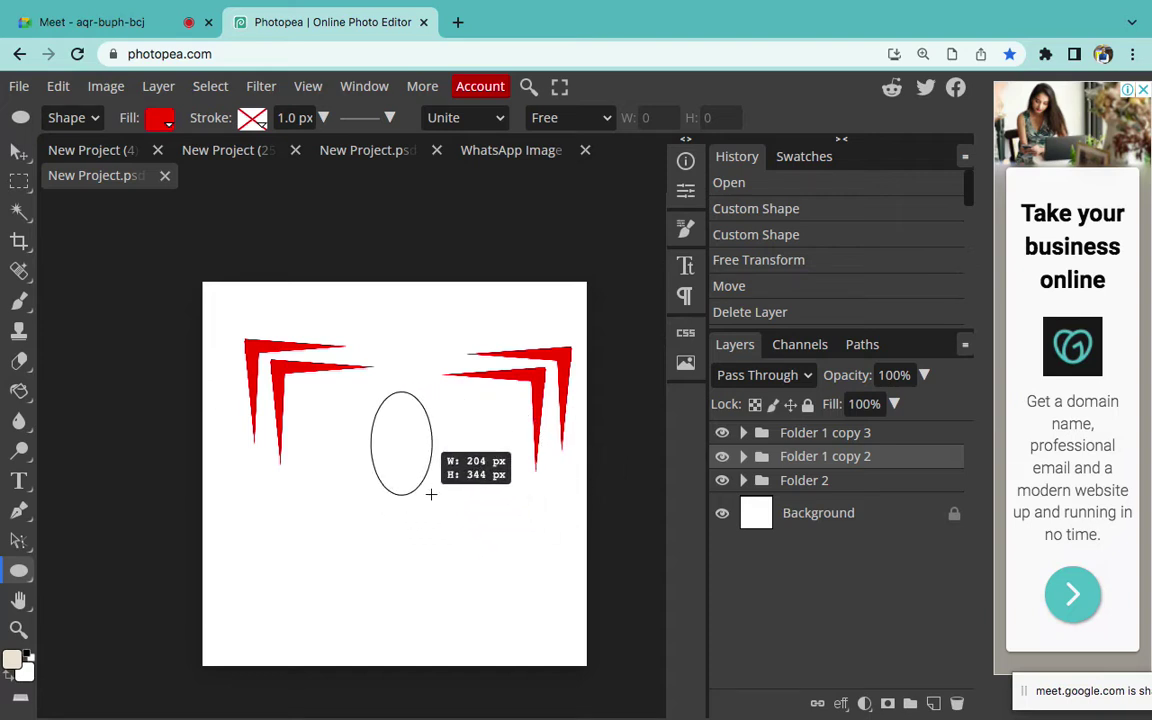
mouse_move(433, 494)
mouse_down()
mouse_move(460, 494)
mouse_move(550, 589)
mouse_move(451, 498)
mouse_up()
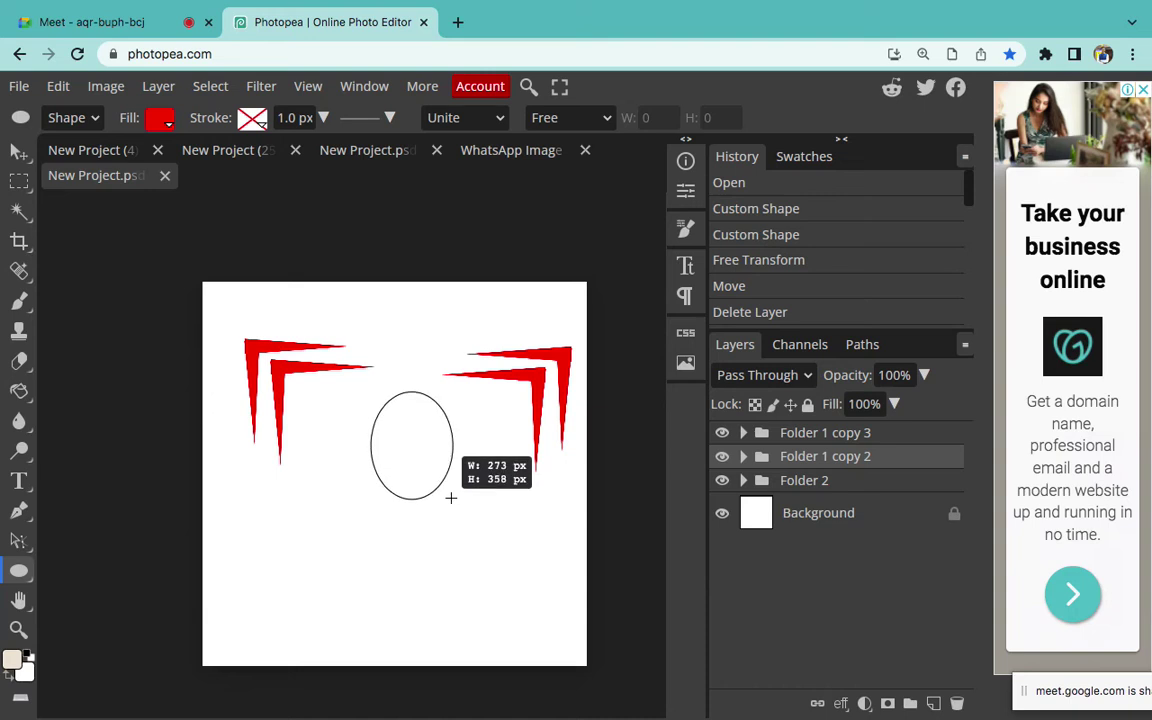
drag(451, 498, 451, 498)
key(ctrl+z)
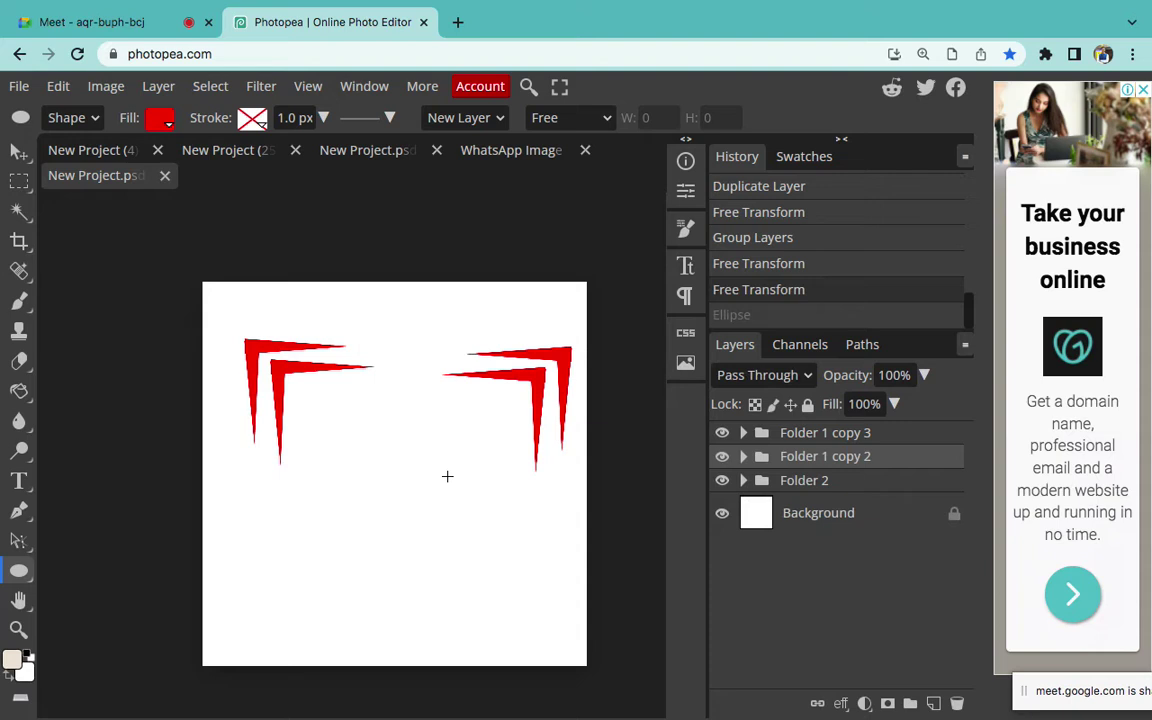
key(shift)
drag(341, 399, 472, 548)
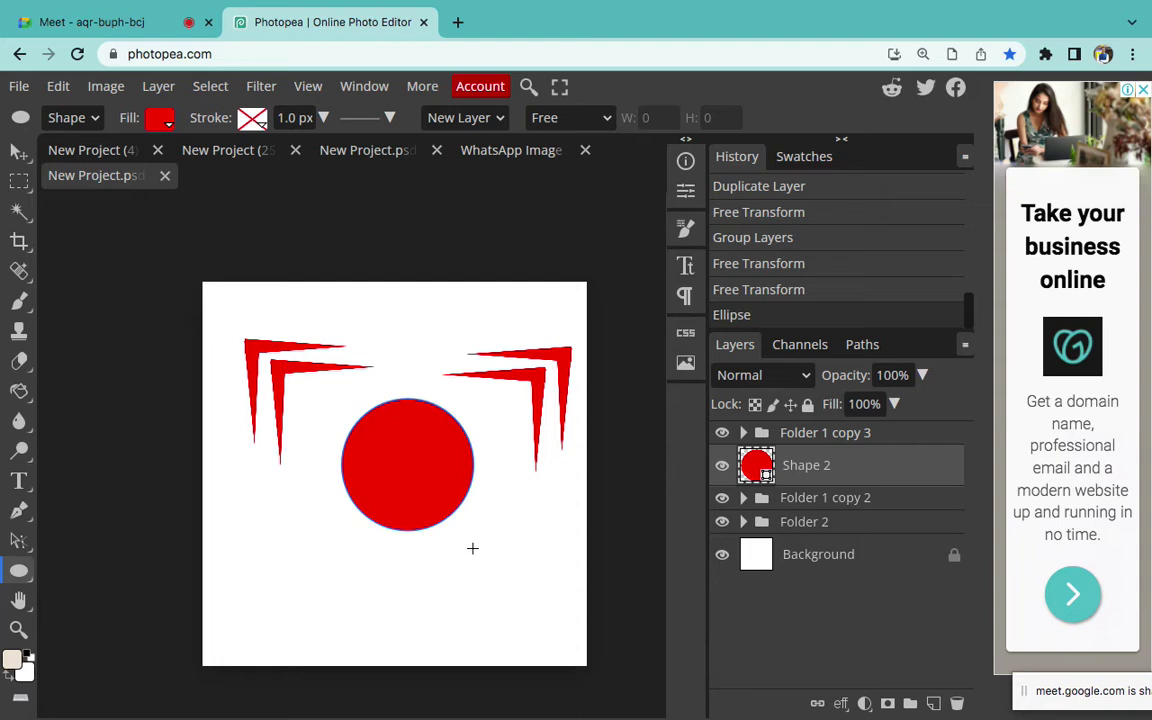
Place the WhatsApp image ending in w-2.png, the drummer cutout, from the Downloads folder into the project
click(18, 86)
click(74, 178)
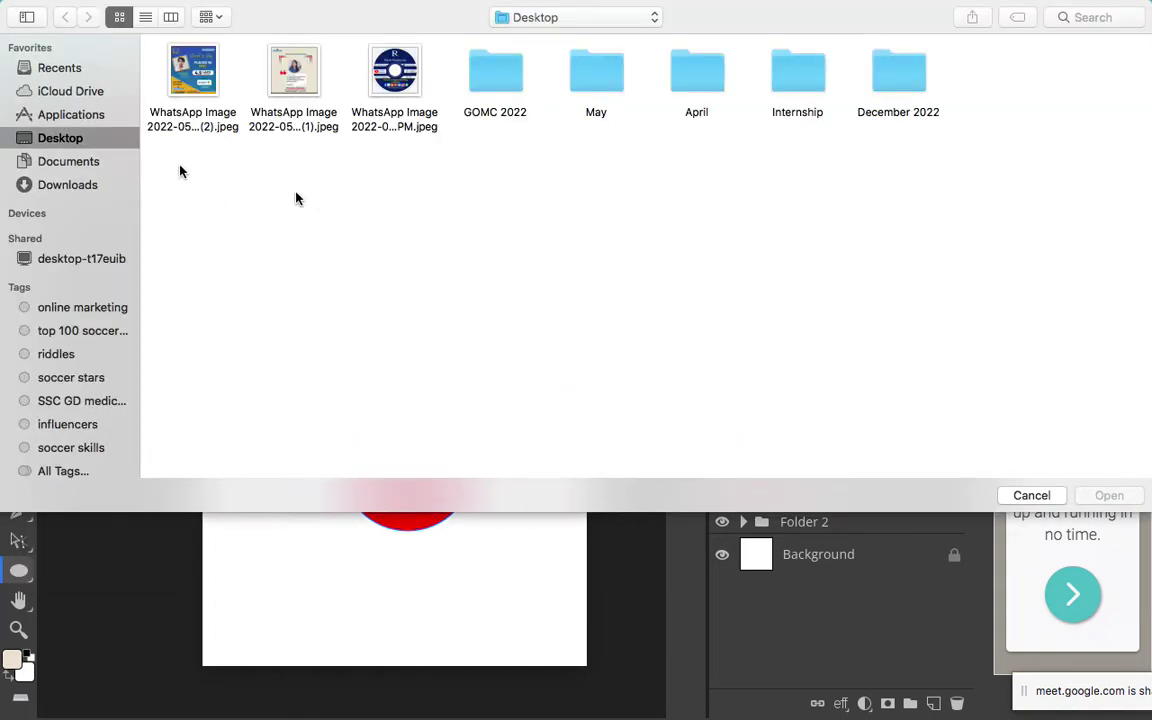
click(88, 184)
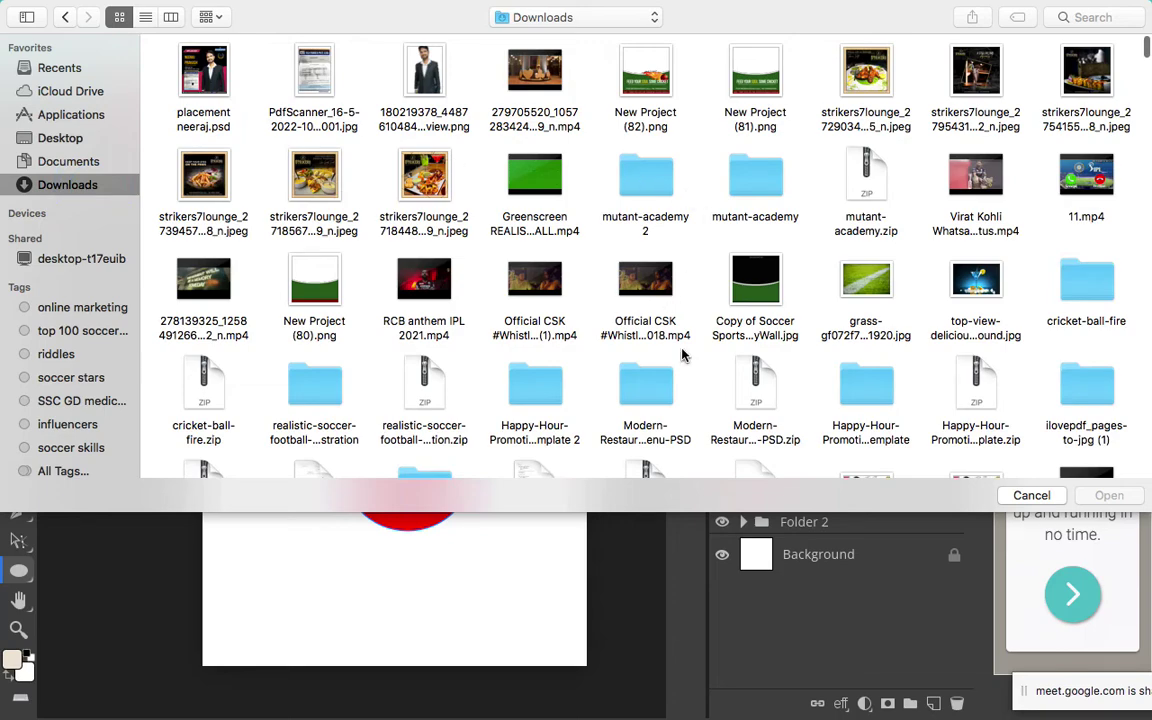
scroll(681, 356, down, 10)
scroll(681, 356, down, 15)
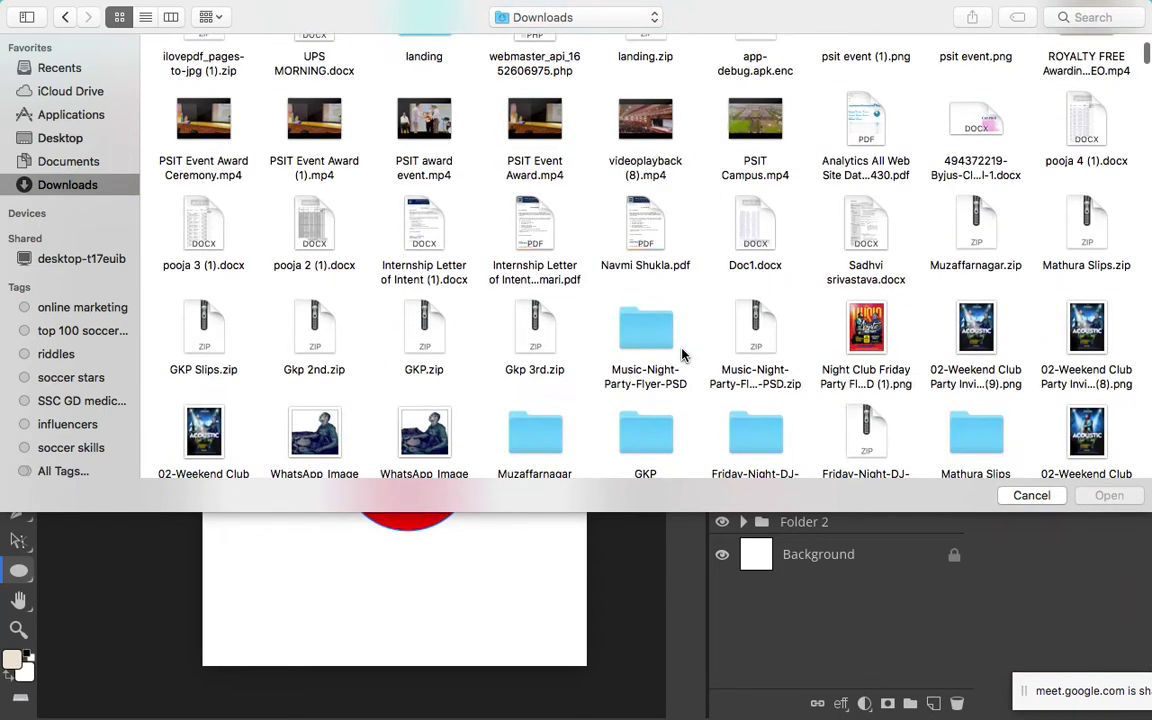
scroll(681, 356, down, 15)
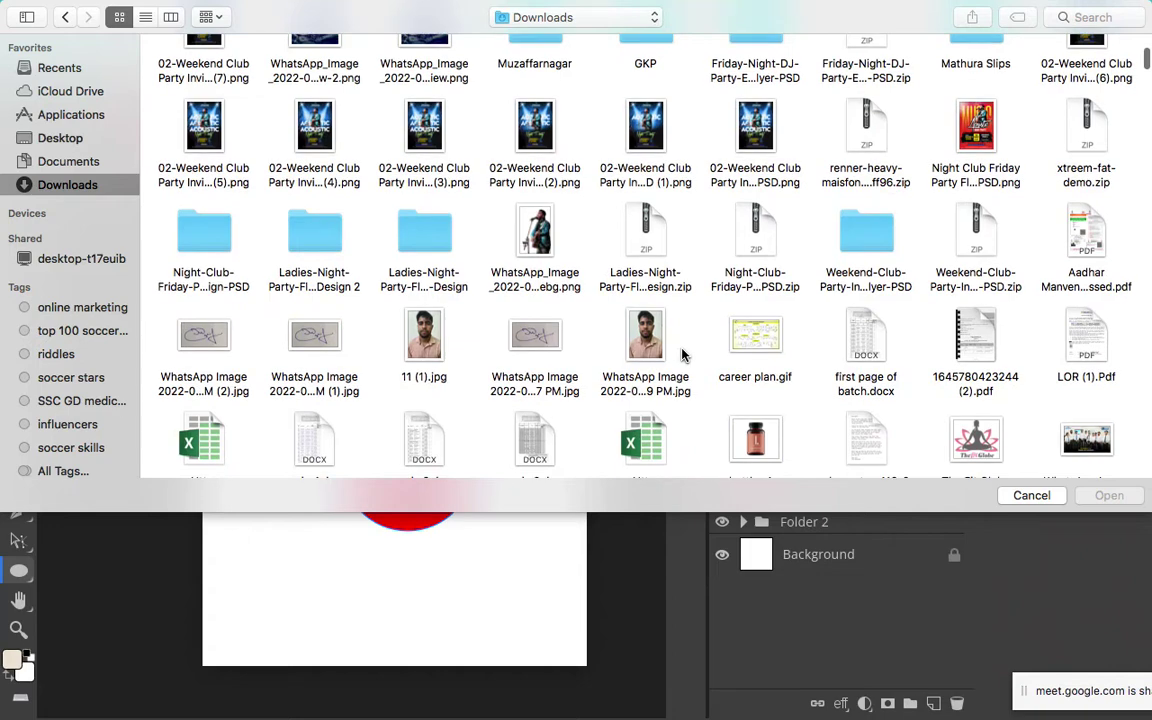
scroll(681, 356, down, 10)
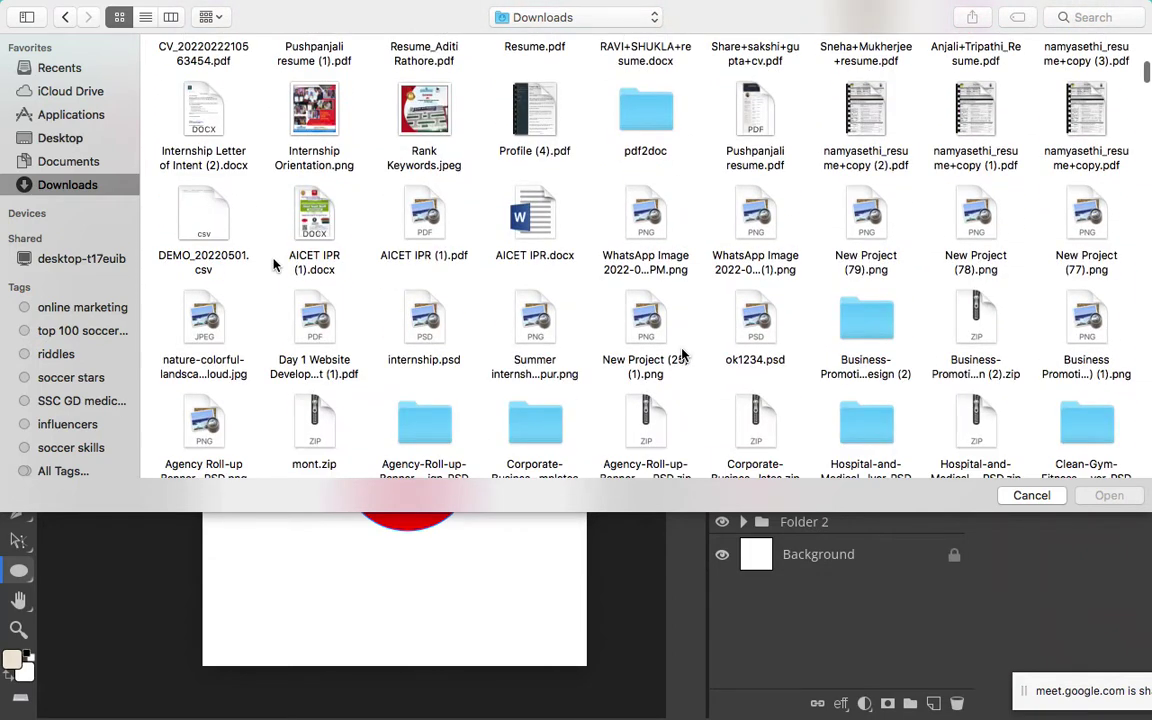
scroll(140, 165, down, 4)
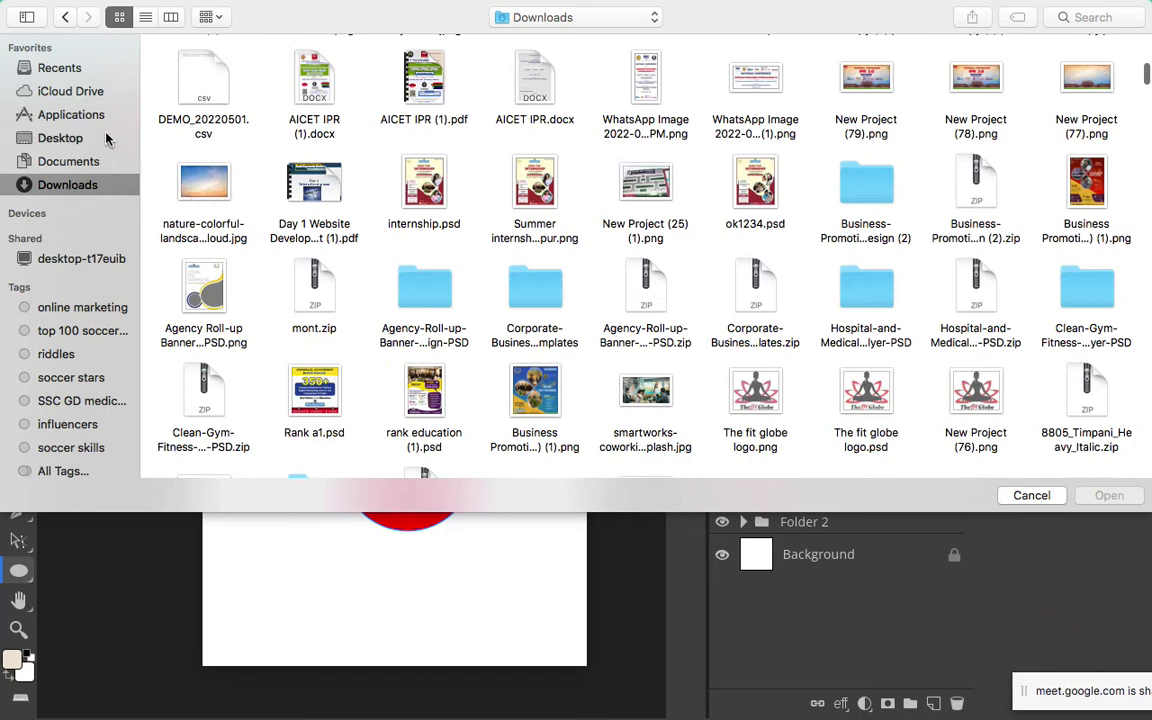
click(58, 137)
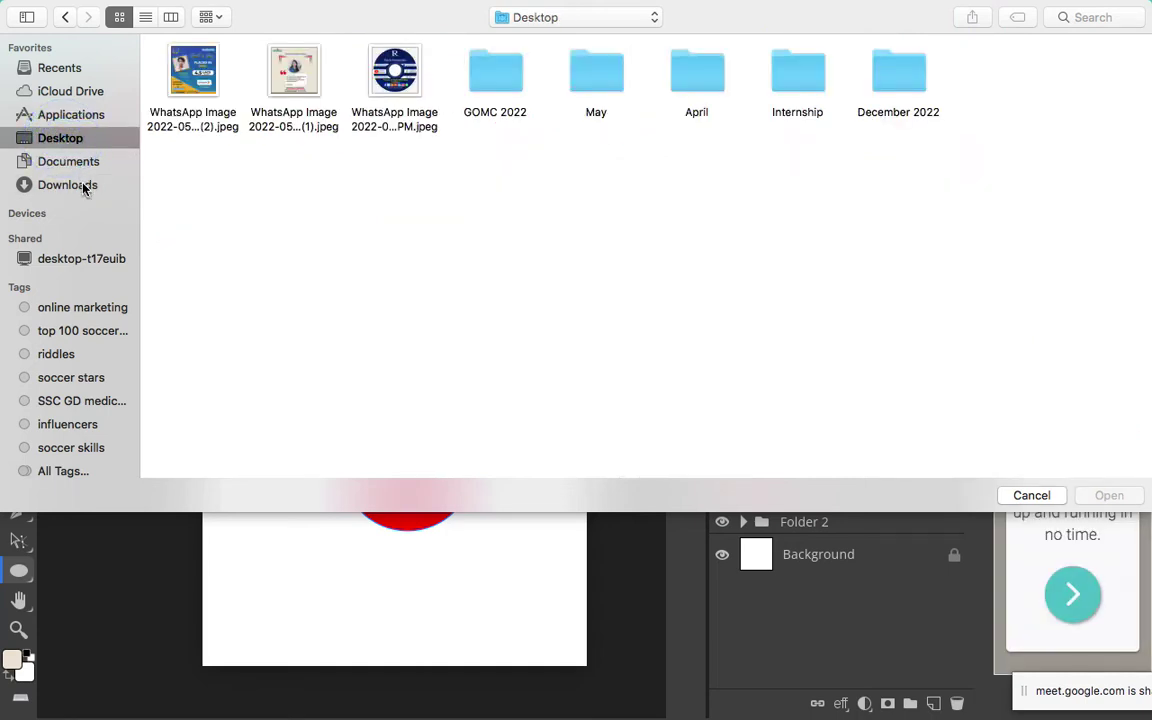
click(84, 186)
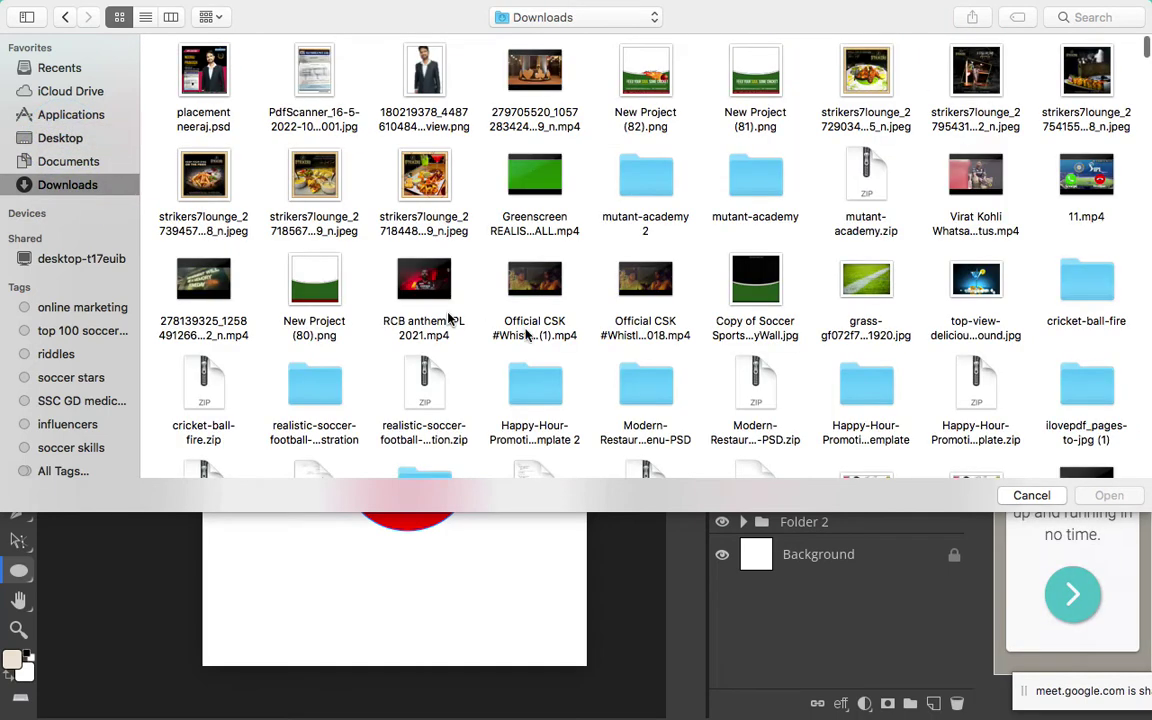
scroll(650, 280, down, 6)
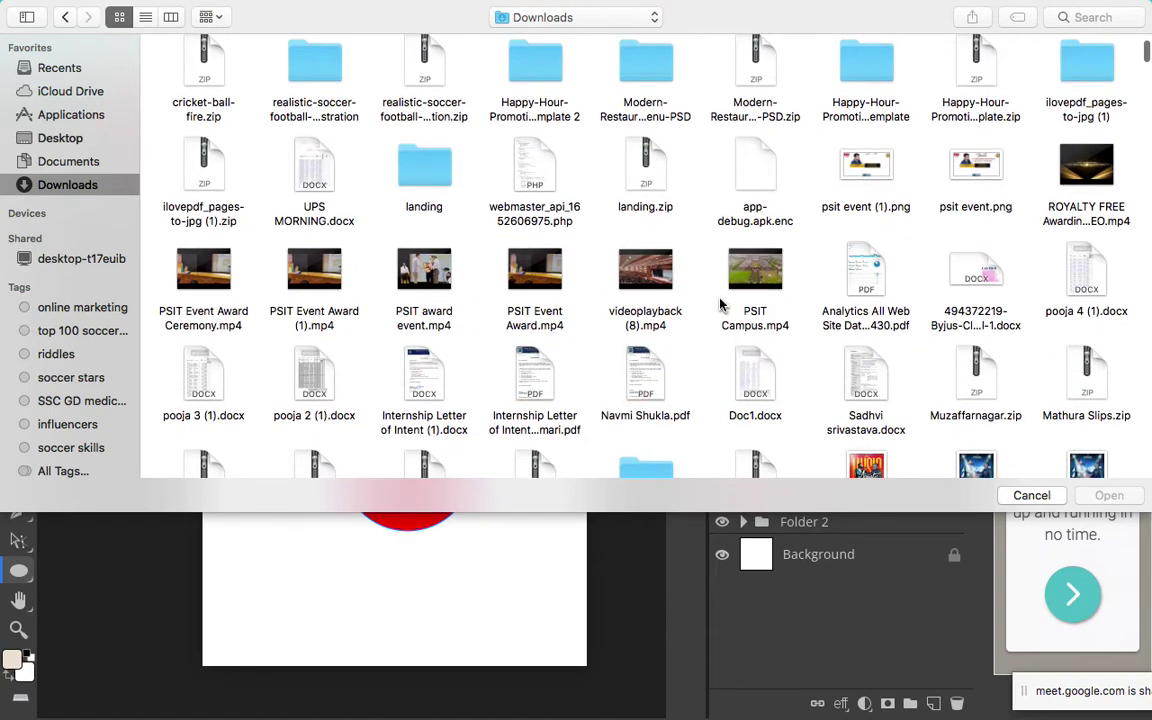
scroll(647, 267, down, 5)
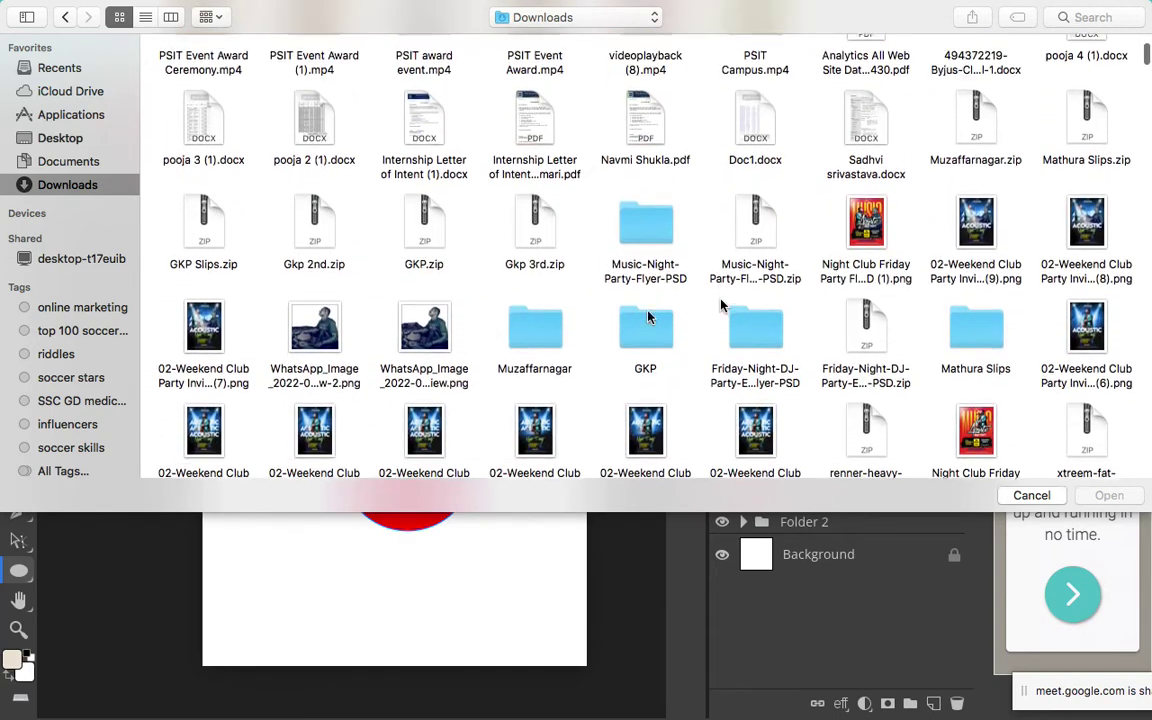
scroll(490, 331, down, 2)
double_click(308, 210)
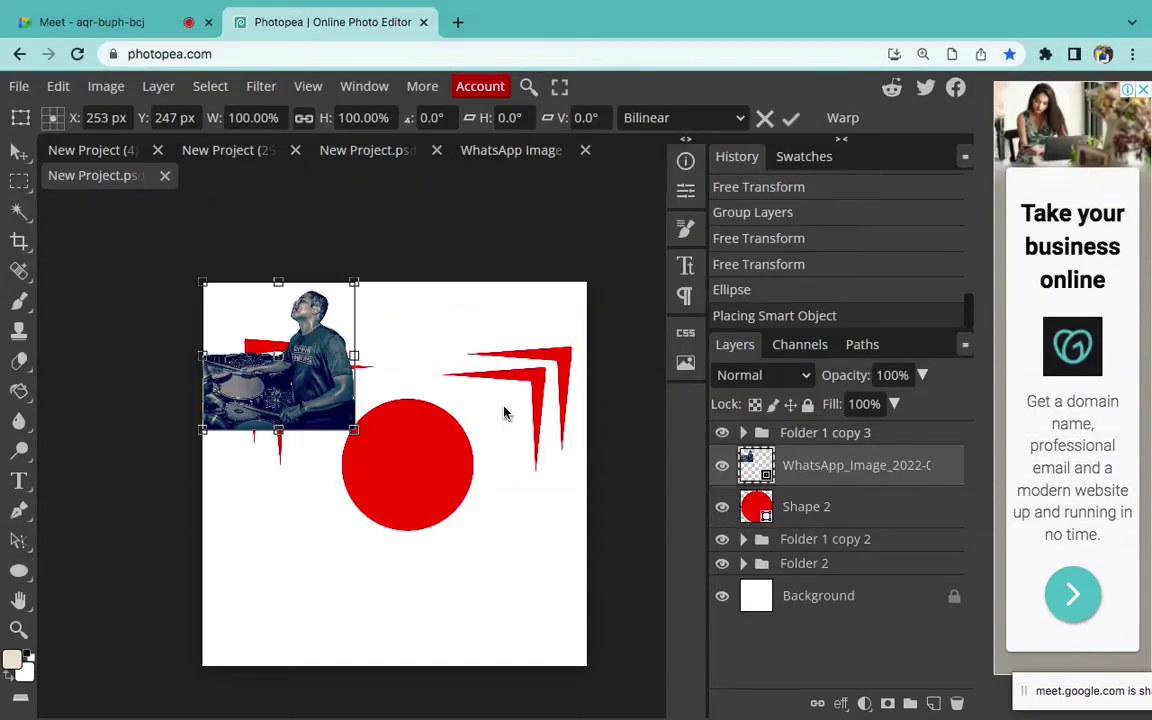
Position the placed drummer image over the red circle and clip it to the Shape 2 layer
drag(310, 372, 437, 453)
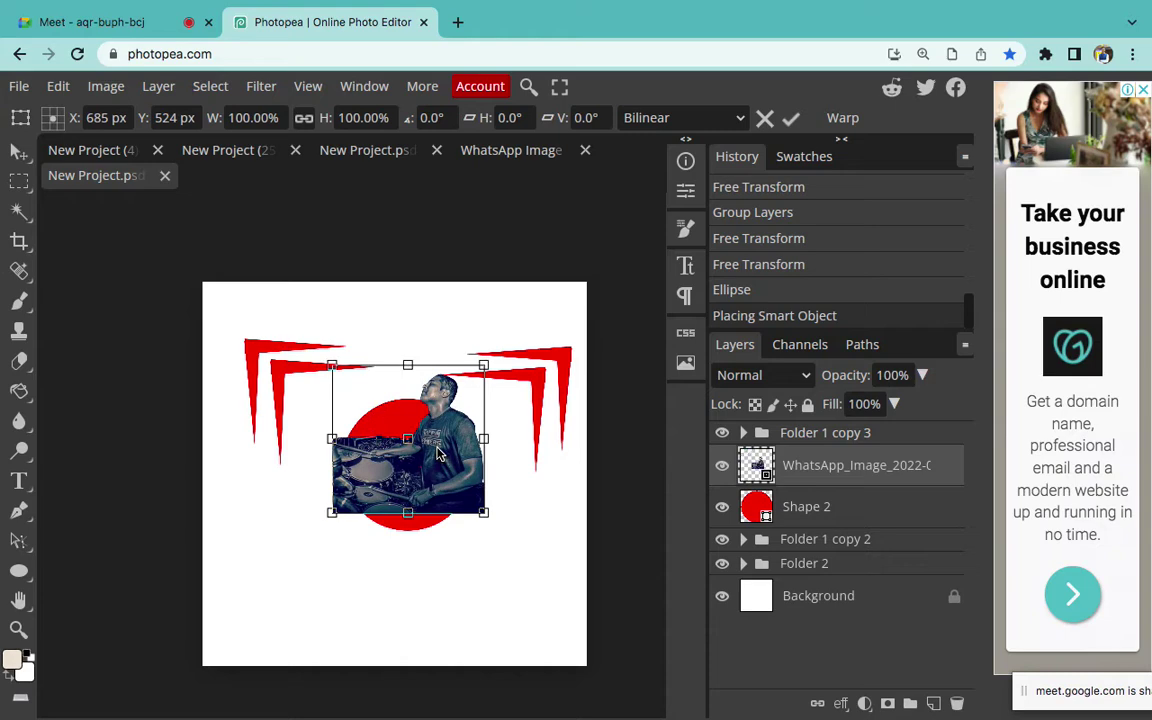
click(818, 497)
click(841, 466)
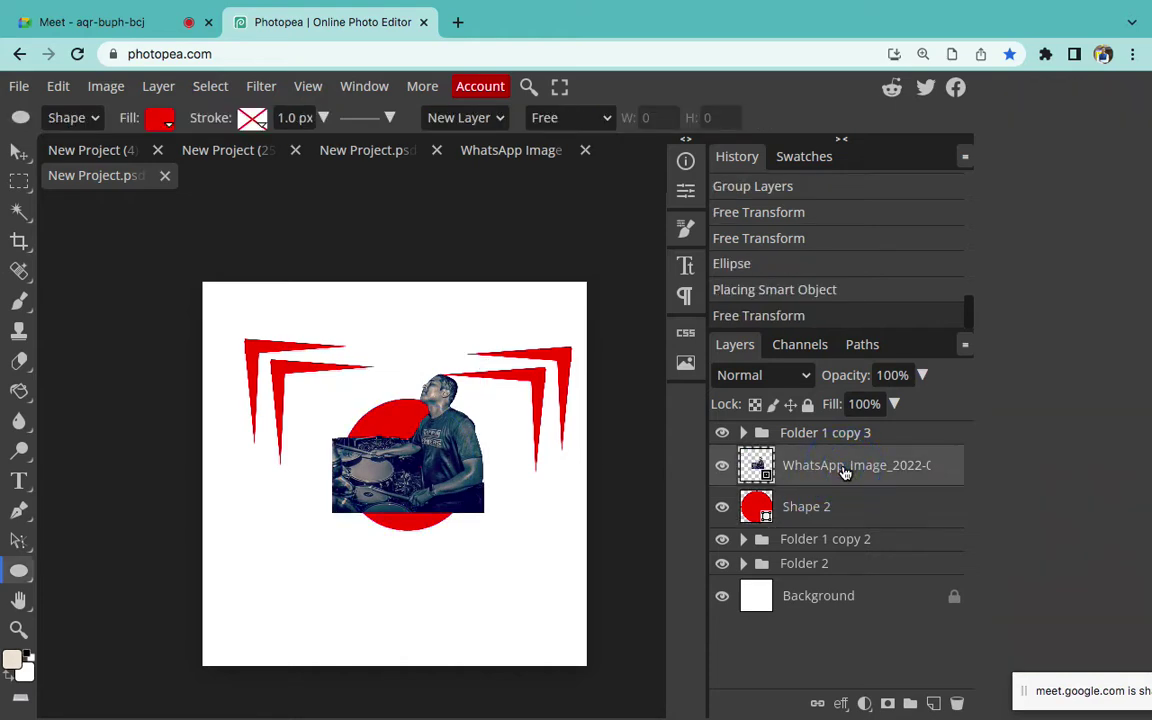
right_click(845, 472)
click(742, 560)
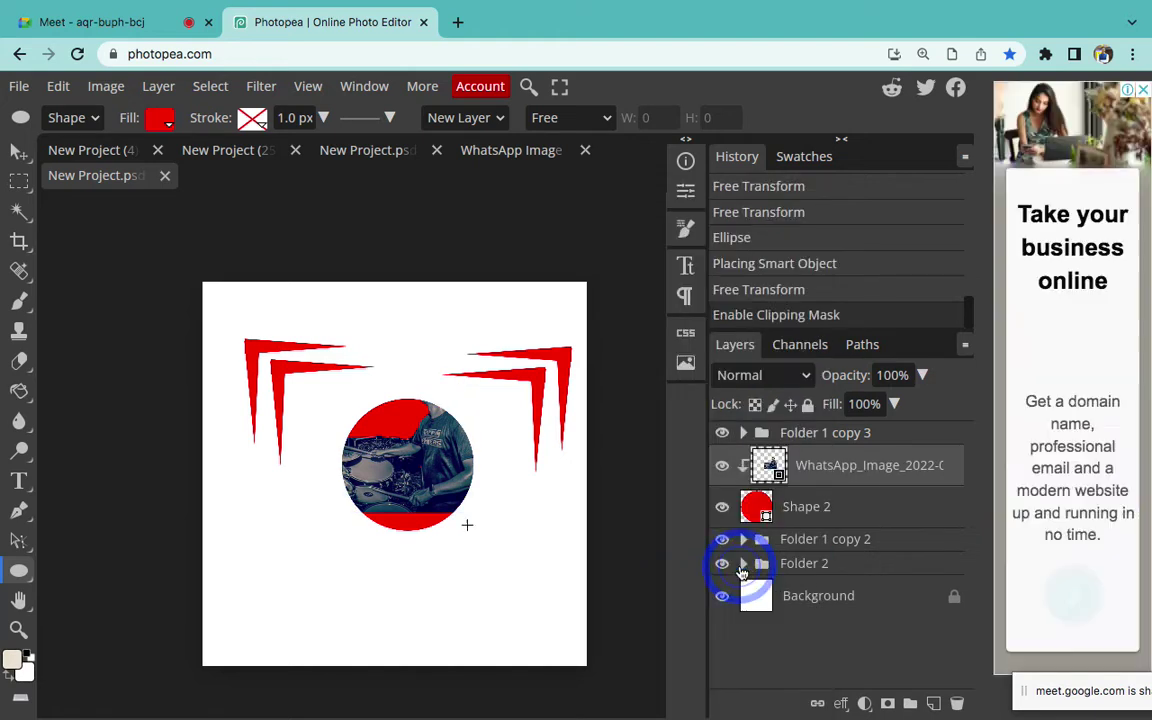
Reposition the clipped drummer image so the head and upper body fit inside the circle
click(18, 150)
click(432, 464)
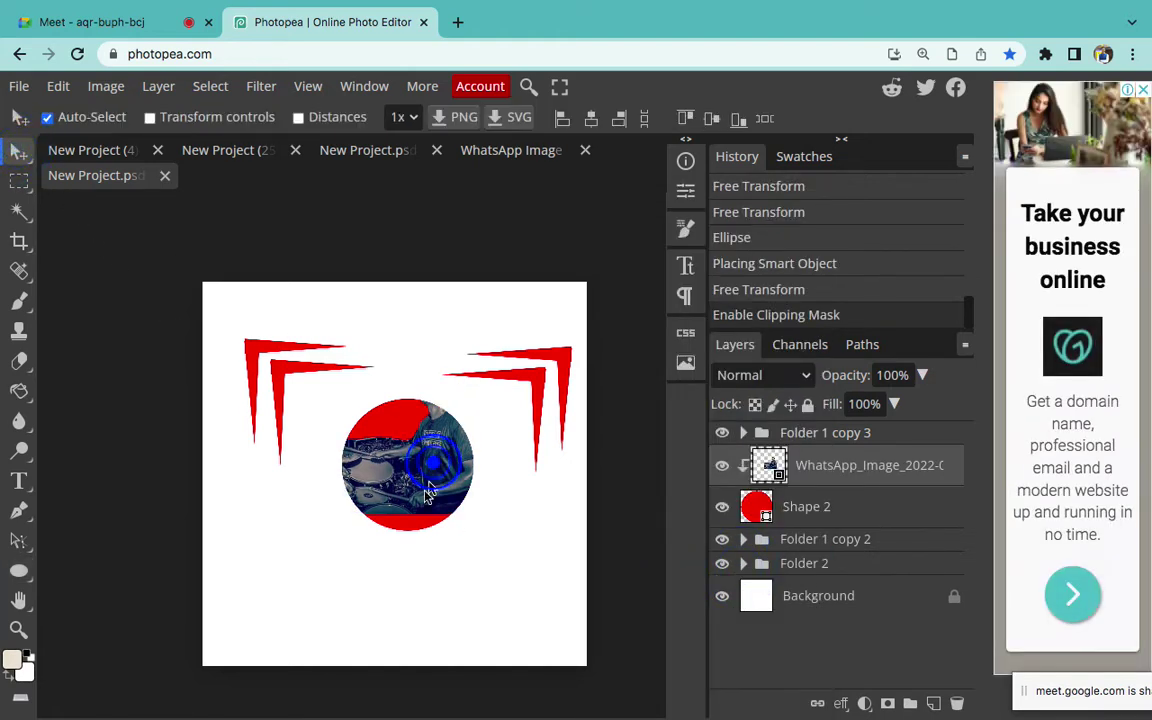
drag(428, 490, 412, 505)
drag(410, 505, 413, 503)
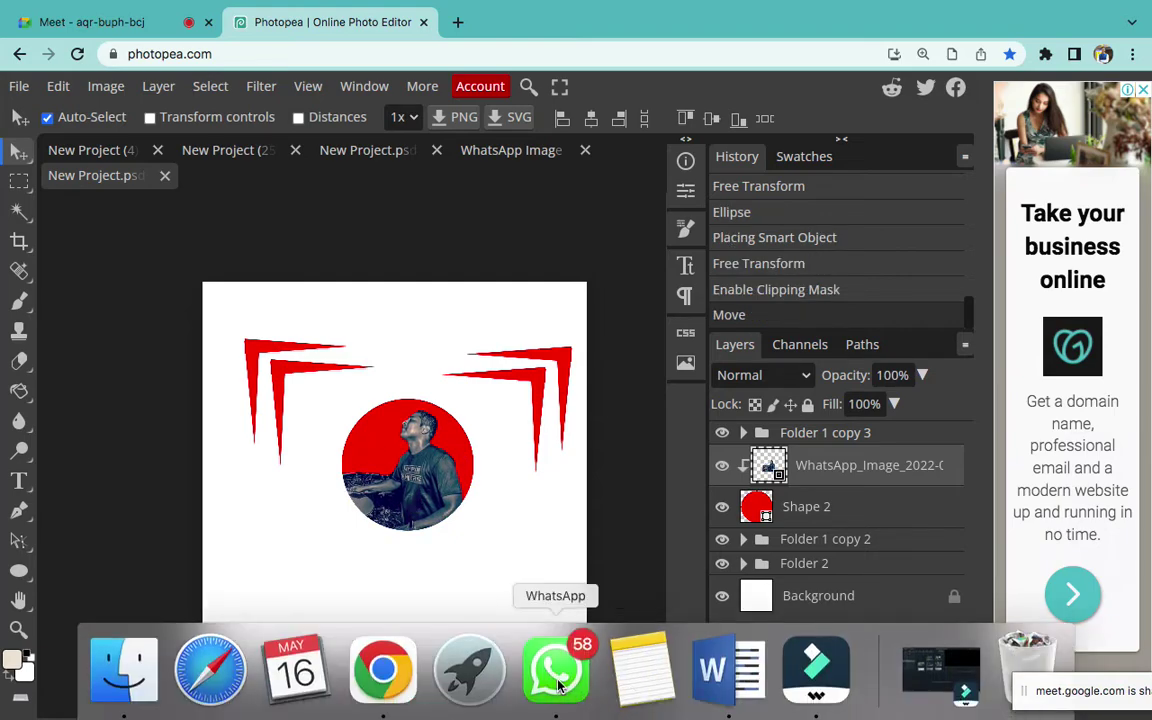
Leave the WhatsApp window, return to the Photopea project, and quit WhatsApp
click(558, 670)
key(ctrl+Right)
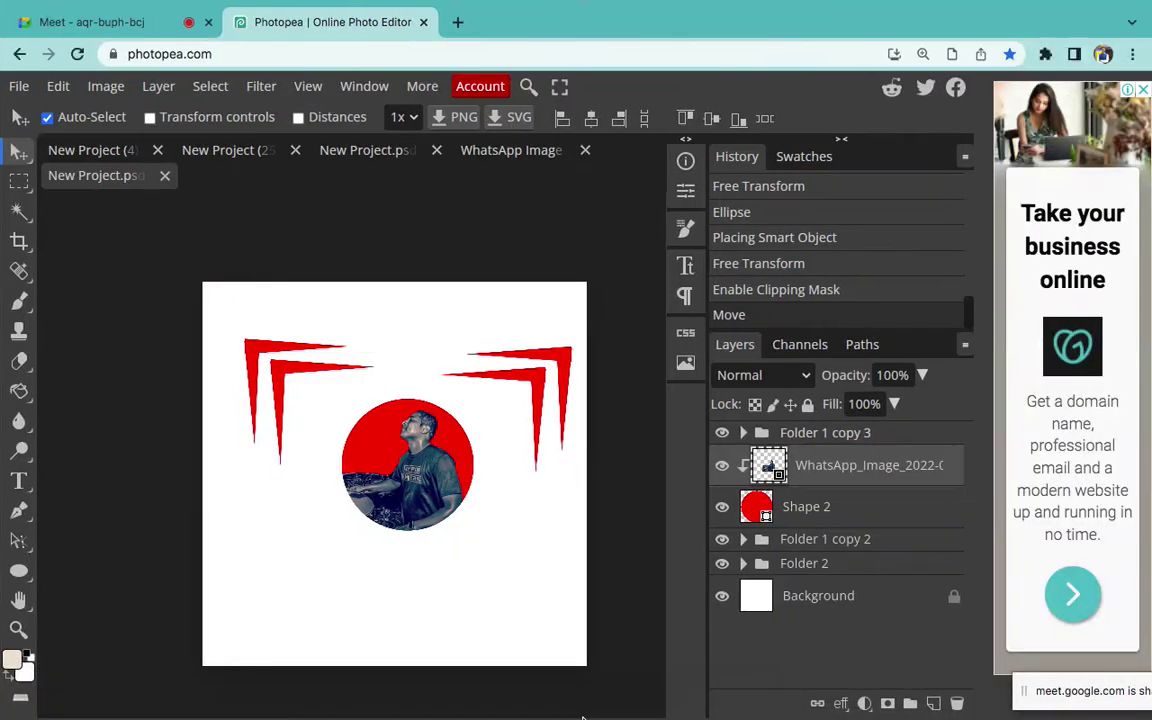
right_click(556, 672)
click(560, 589)
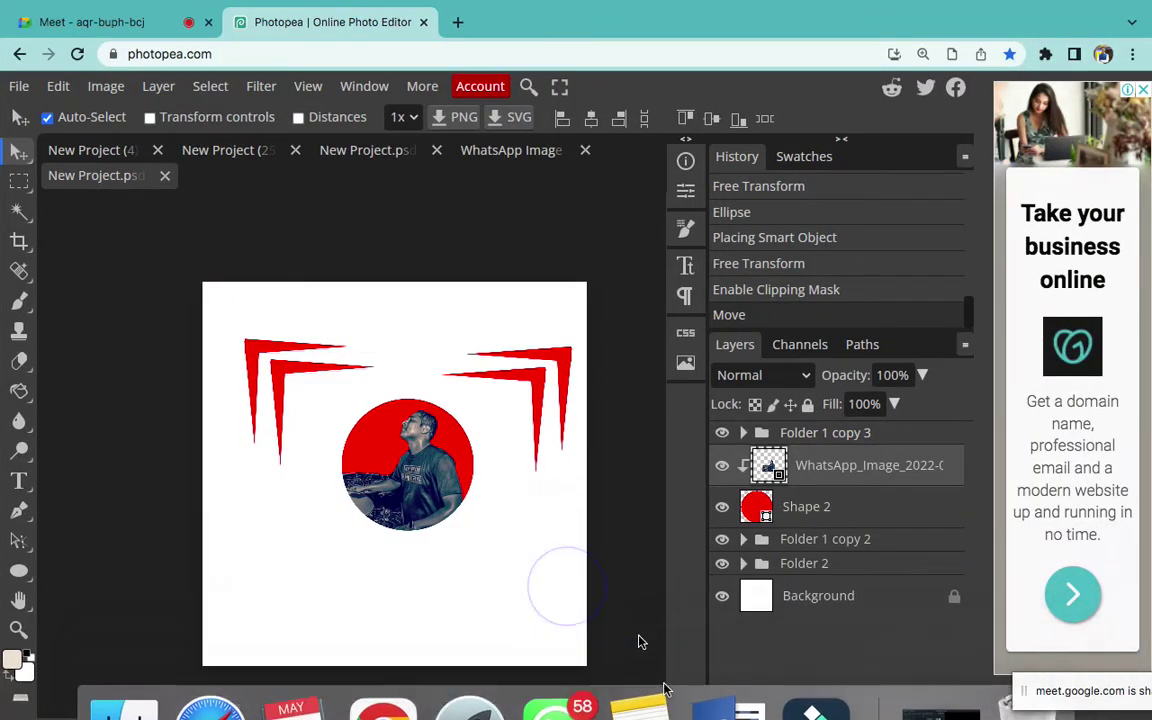
In the Word notes, add a blank line after the Transform entry and a third numbered item, "Clipping Mask"
click(750, 676)
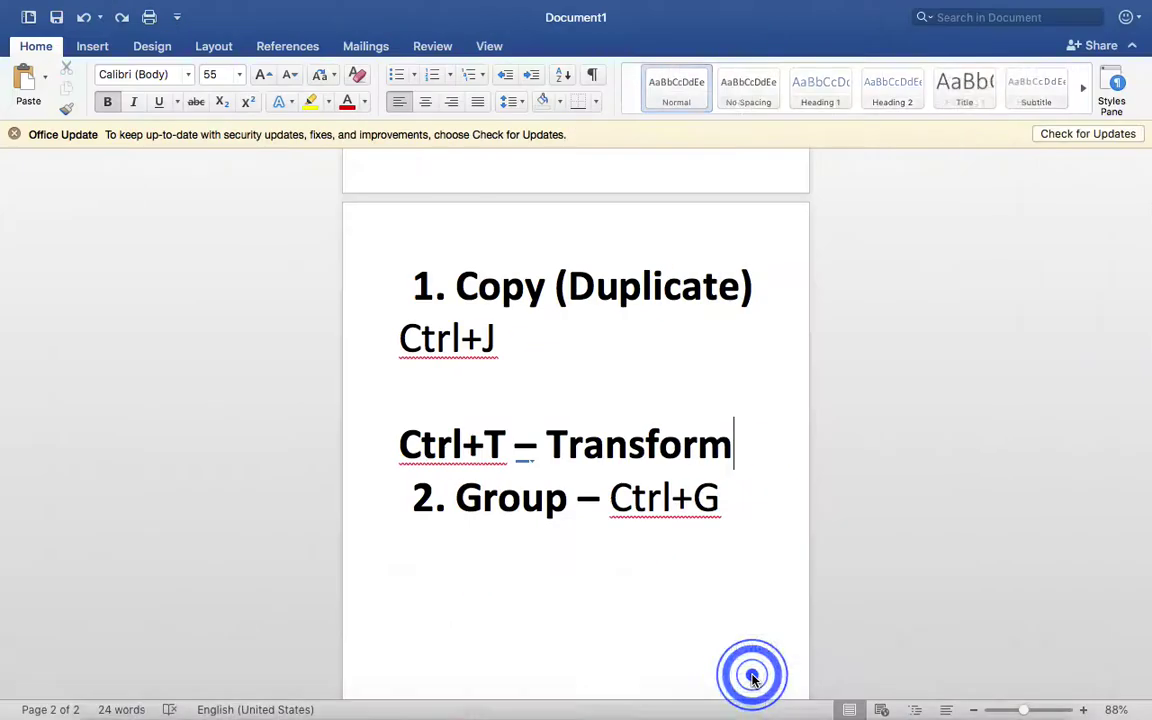
scroll(740, 558, down, 2)
key(Return)
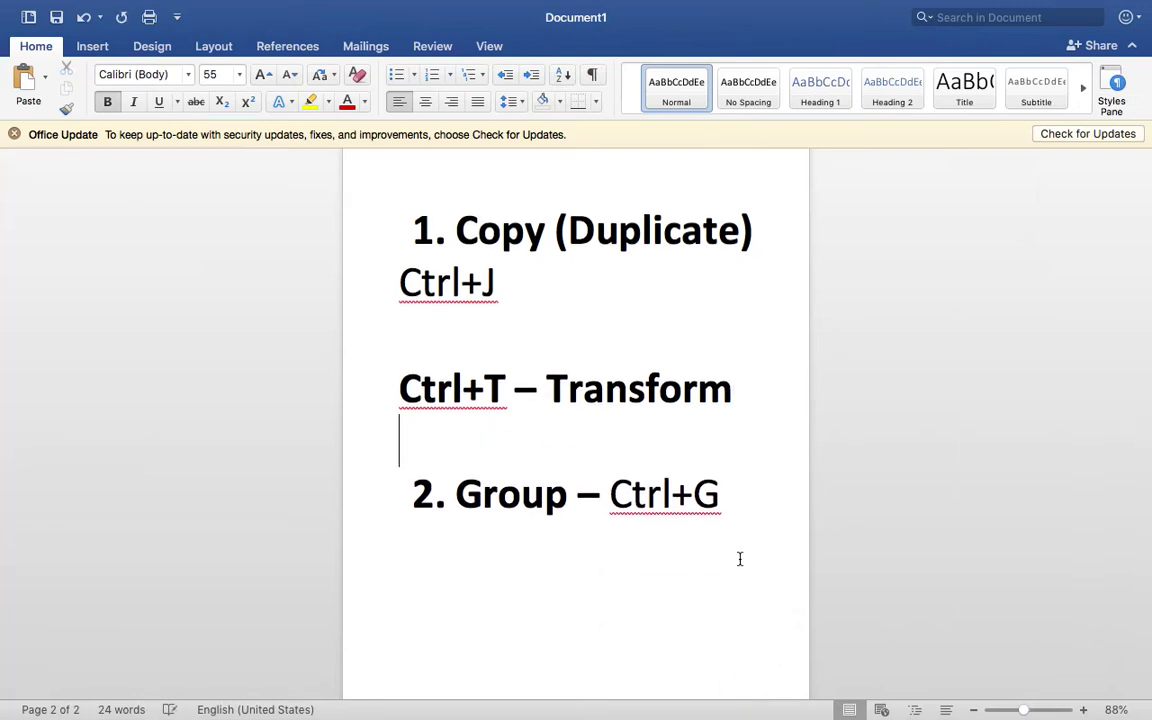
click(737, 496)
key(Return)
scroll(737, 496, down, 1)
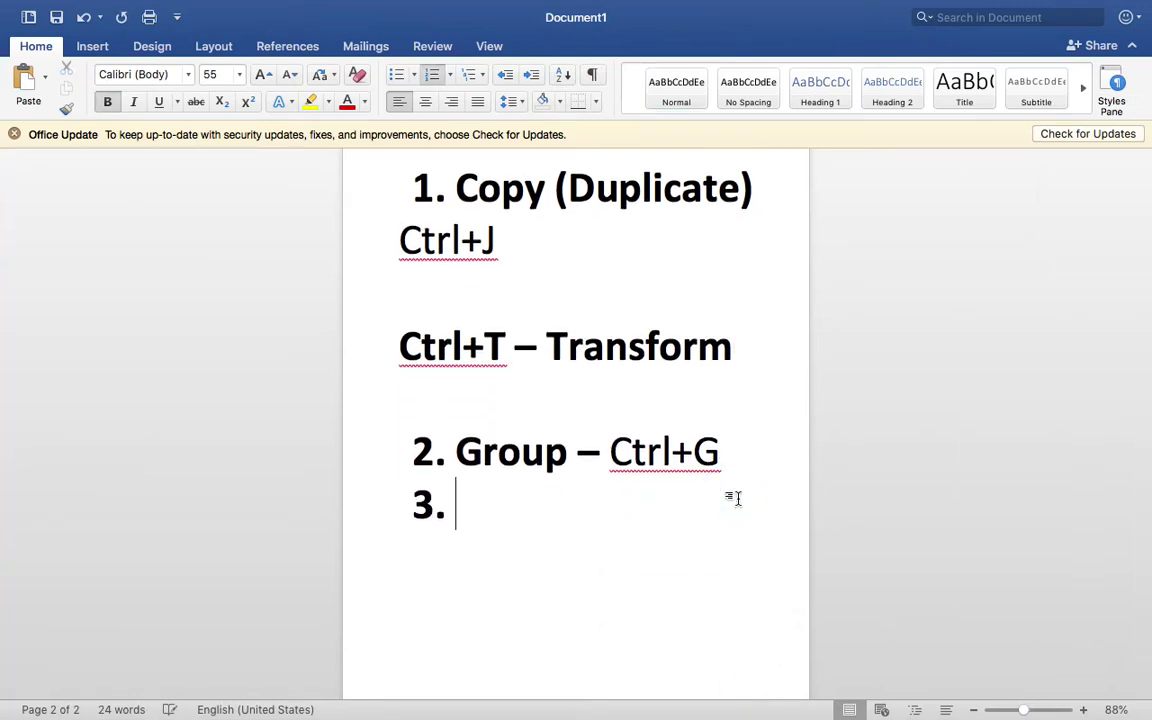
text(Clipping Mask)
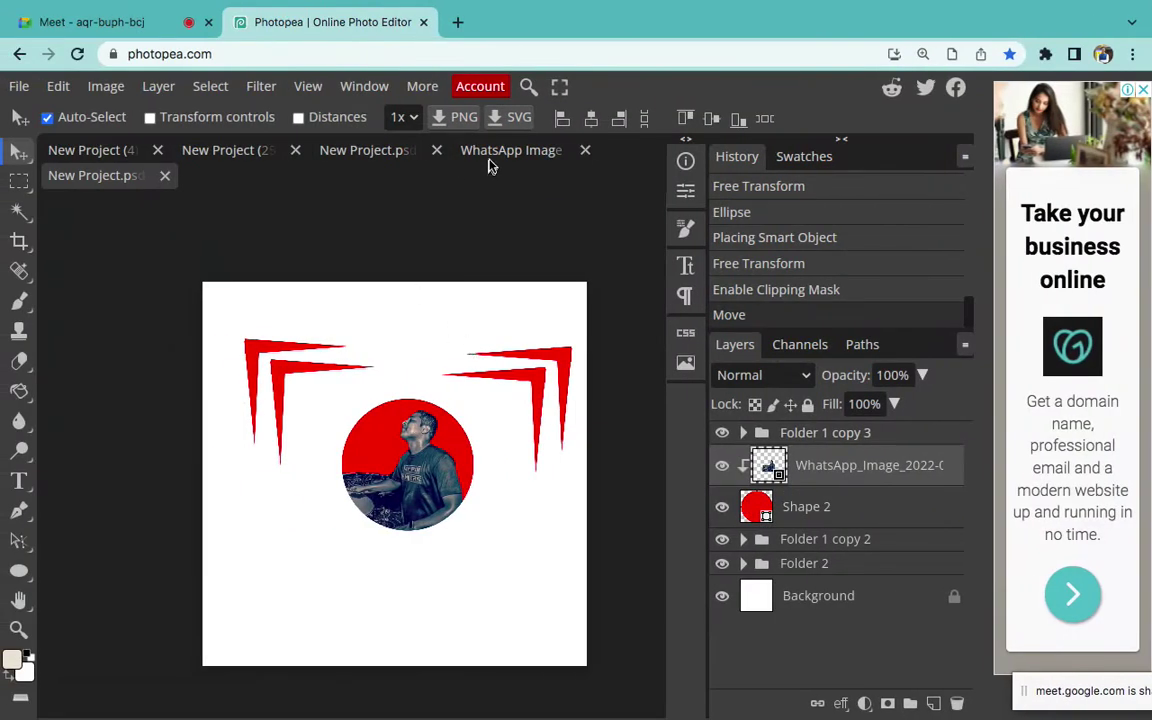
View the sample poster's quotation mark in Photopea and search Google for "quote png" in a new browser tab
click(490, 150)
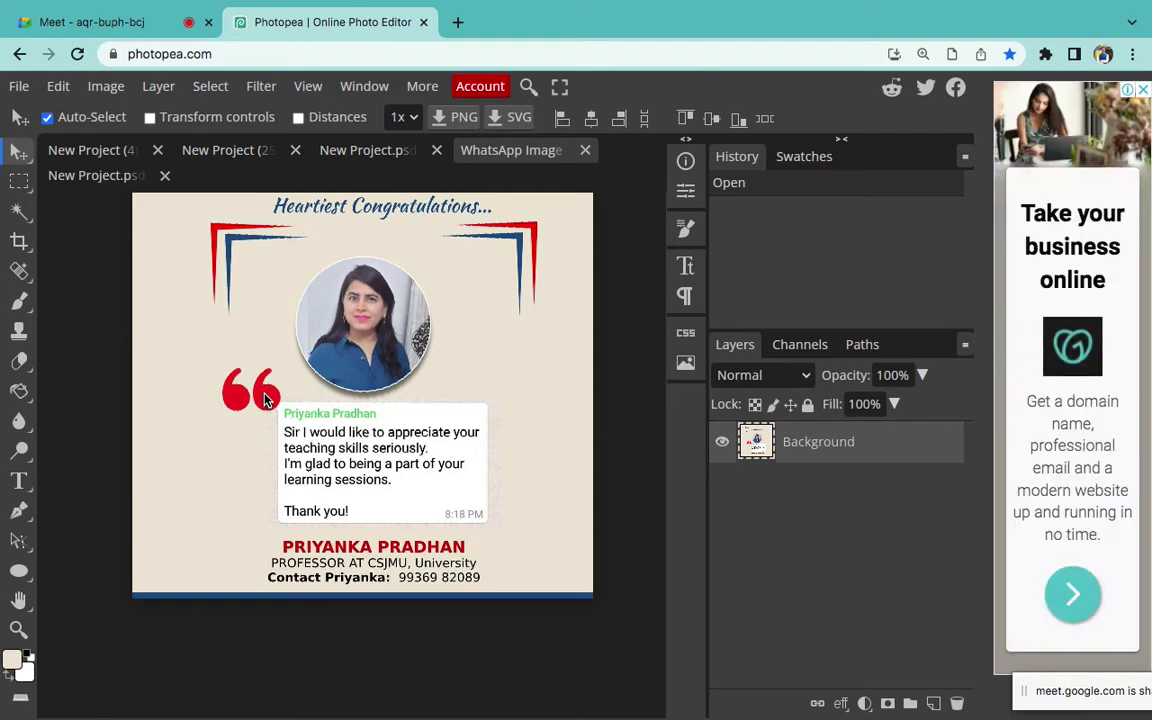
key(super+t)
text(quote png)
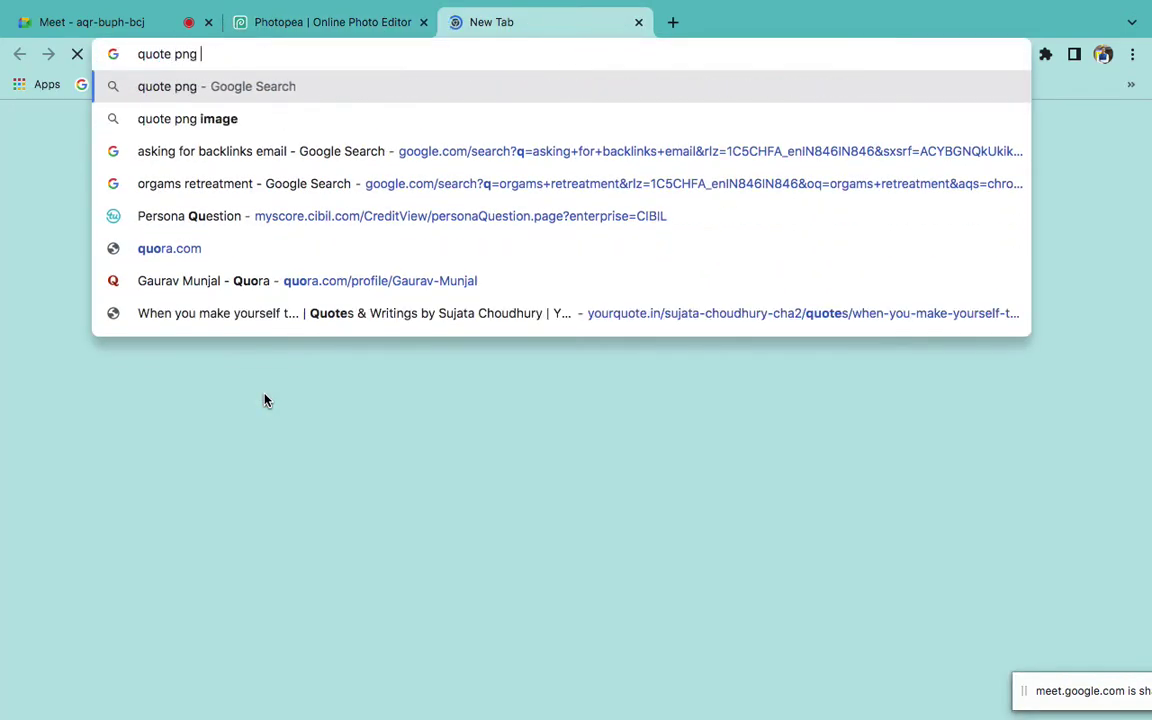
key(Return)
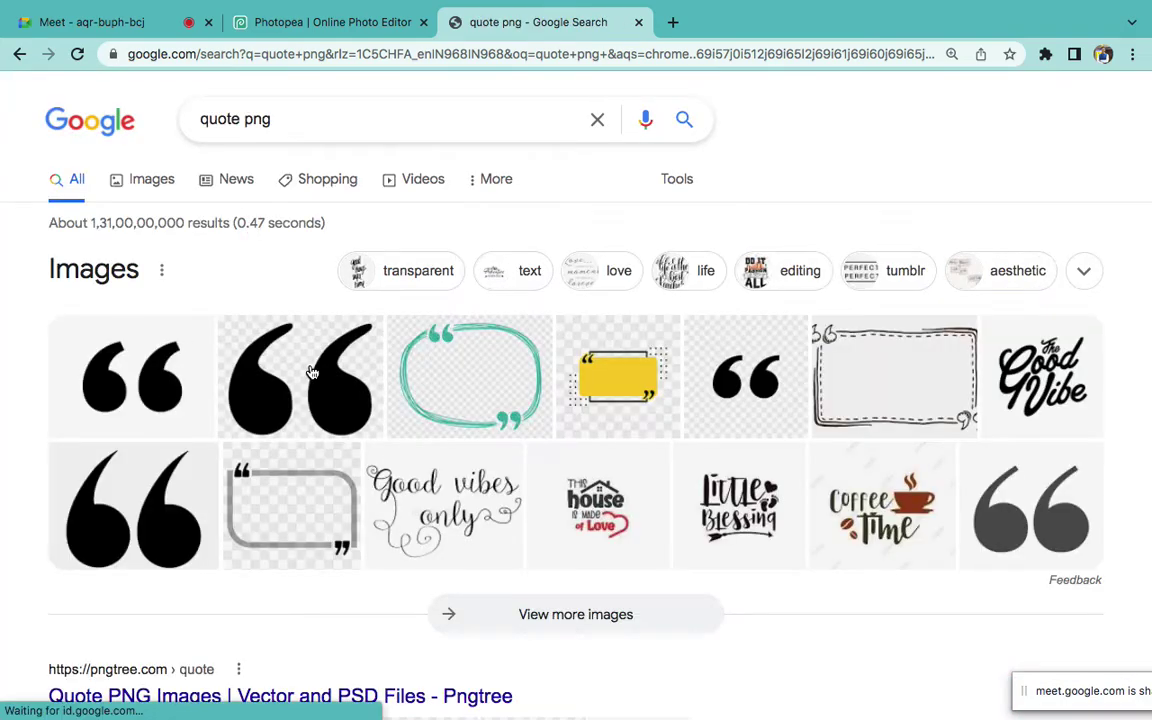
Compare the sample poster with the search results, preview the PNG All quotation symbol, and return to the poster
click(340, 22)
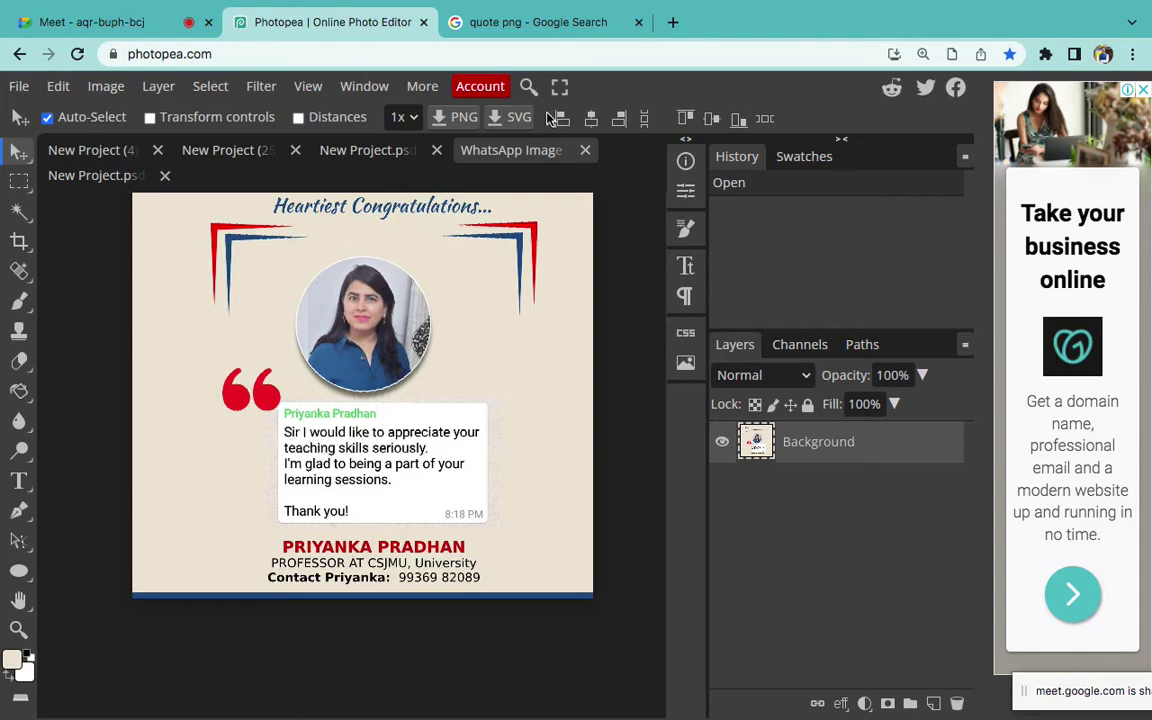
click(512, 26)
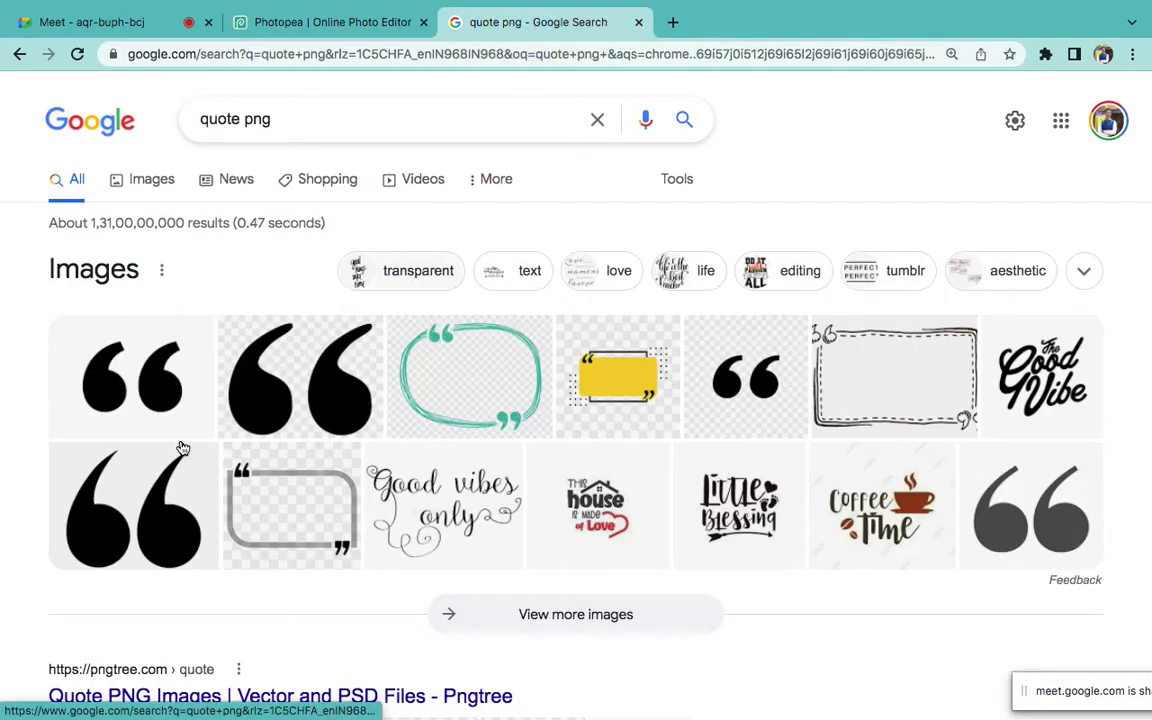
click(155, 395)
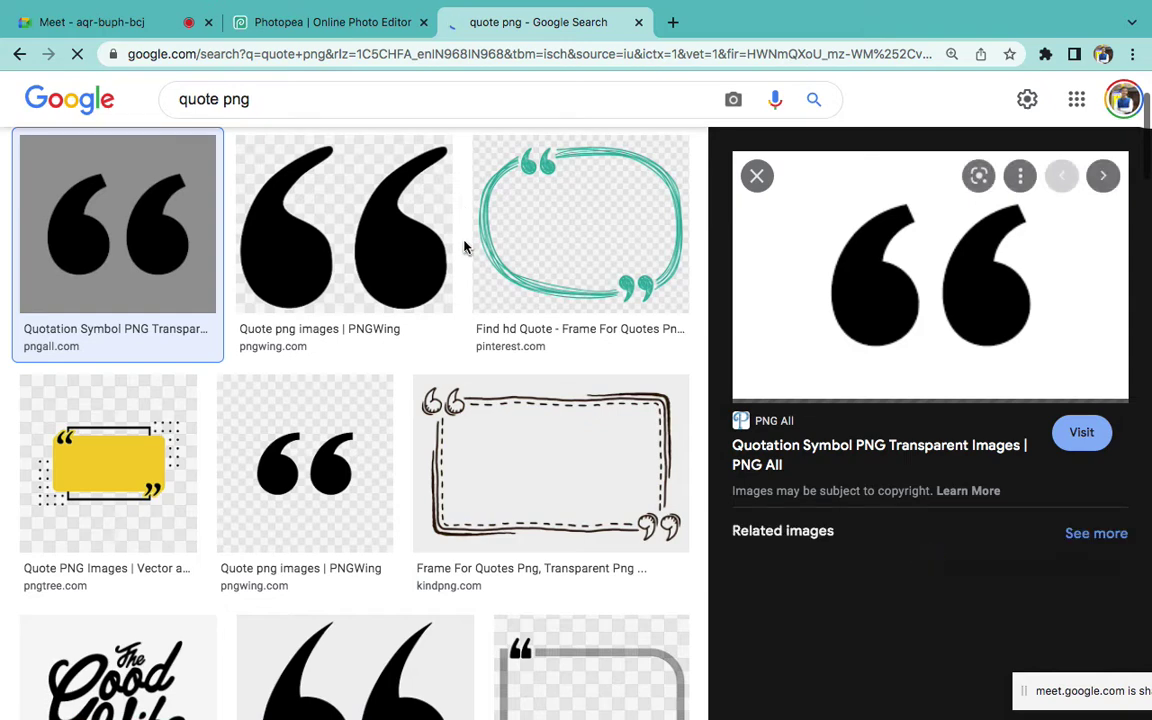
click(360, 22)
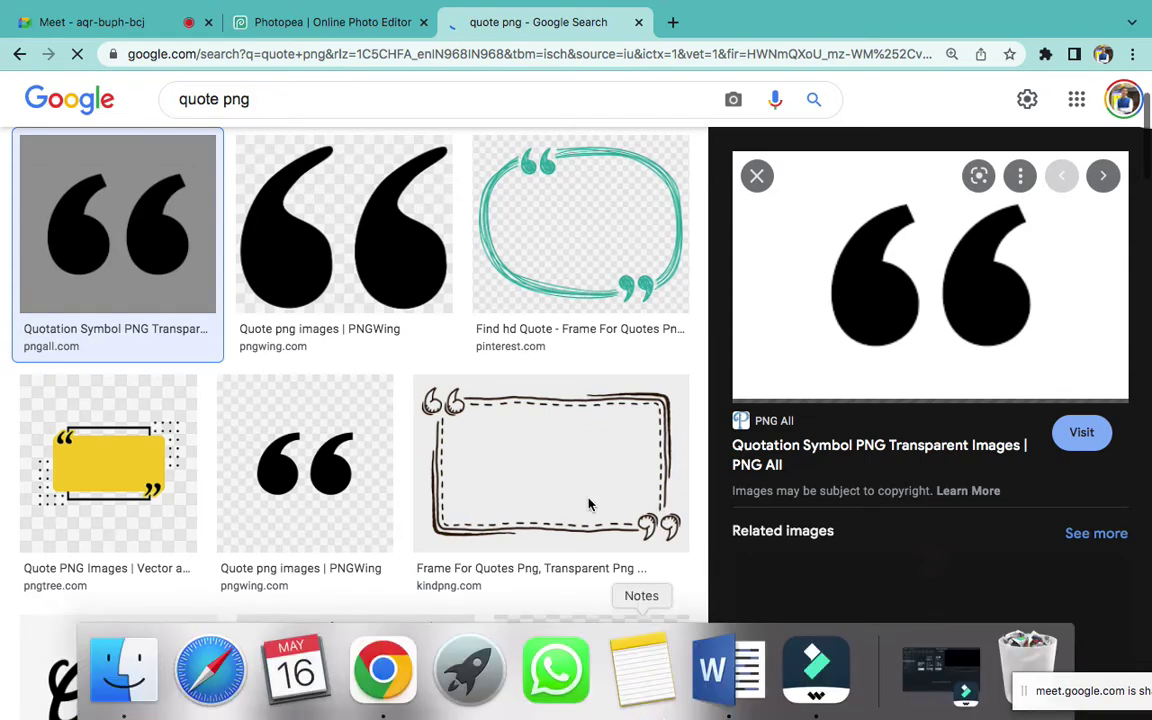
key(ctrl+shift+Tab)
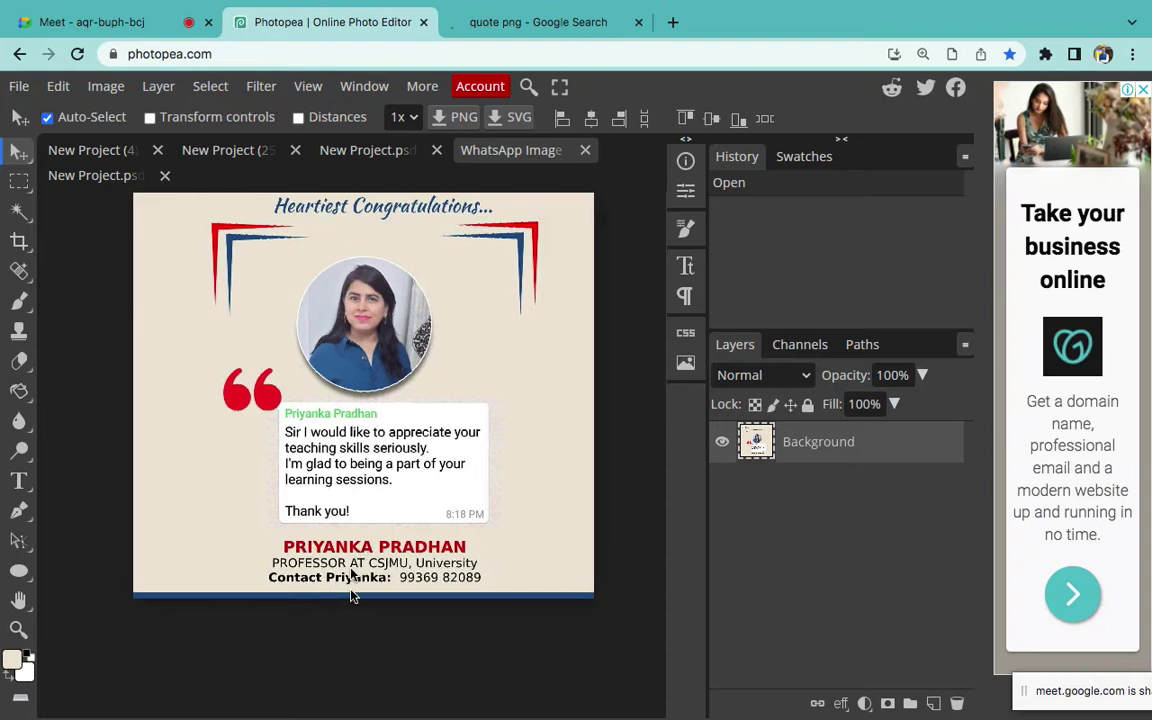
Look over the whole sample poster, from its logo and heading down to the contact lines
scroll(246, 607, down, 1)
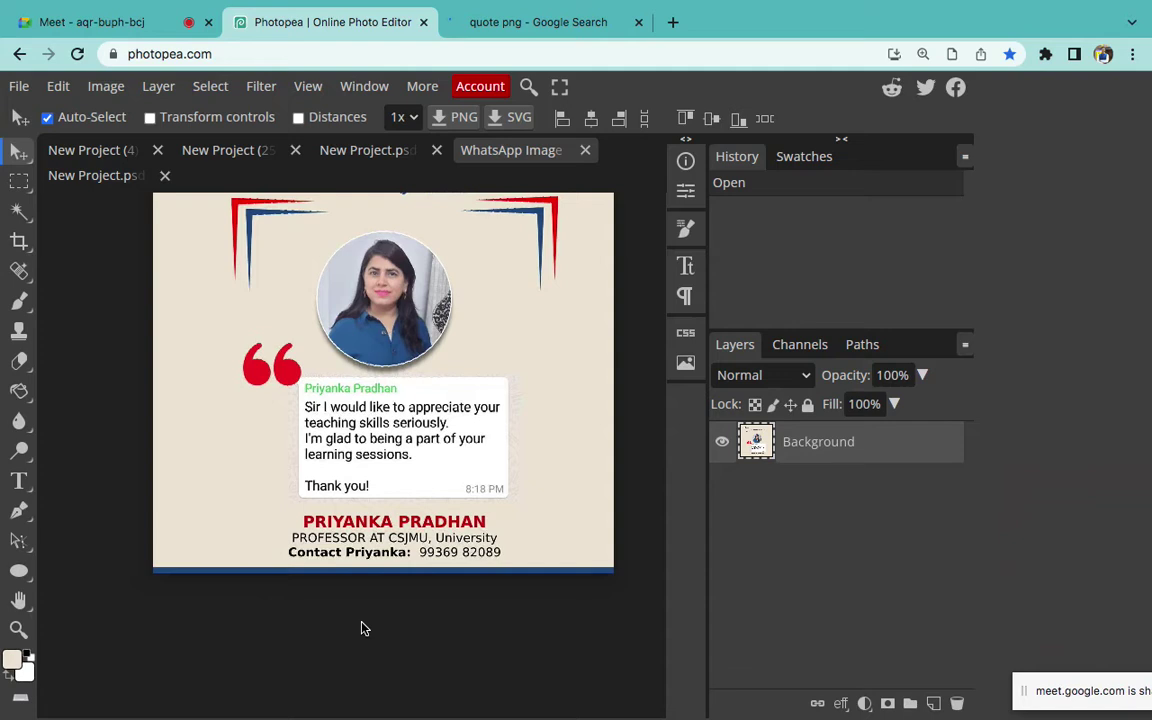
scroll(366, 610, down, 2)
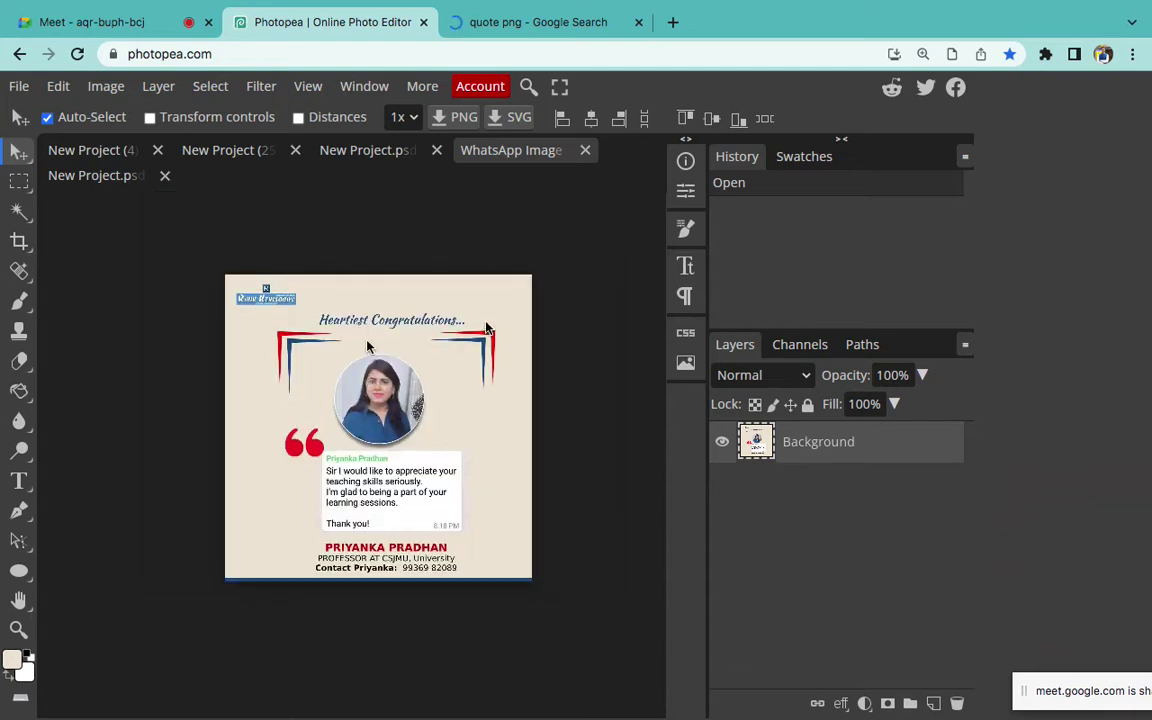
scroll(465, 326, up, 2)
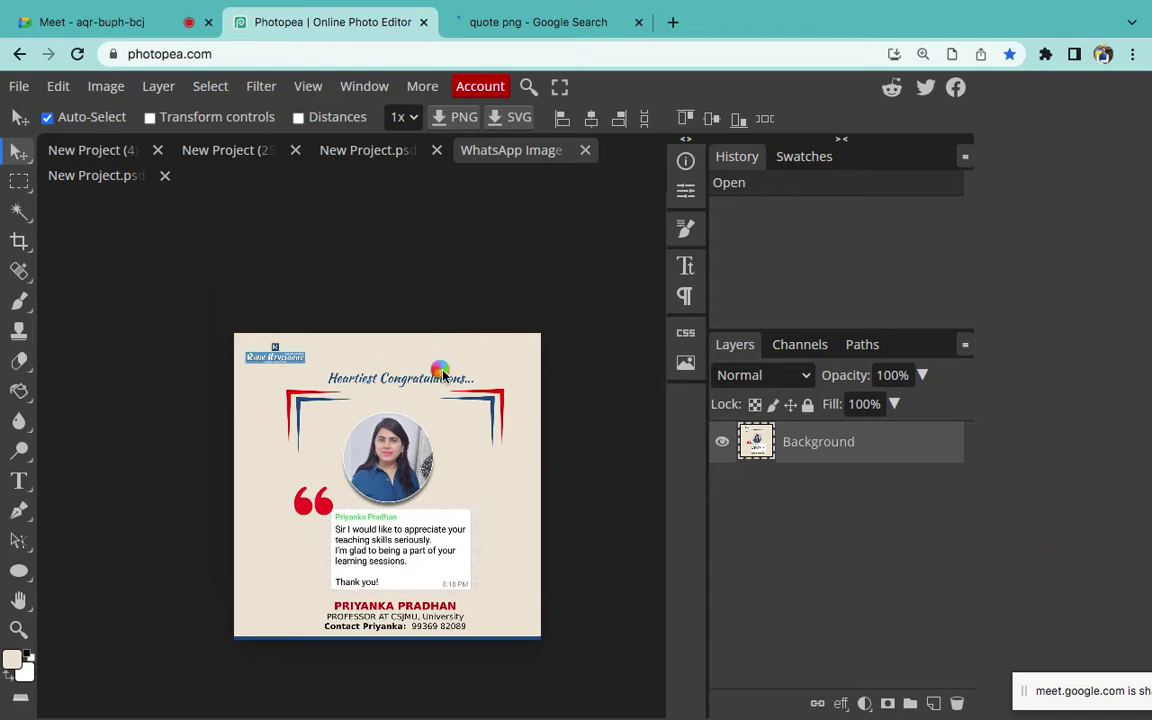
key(super+equal)
key(super+equal)
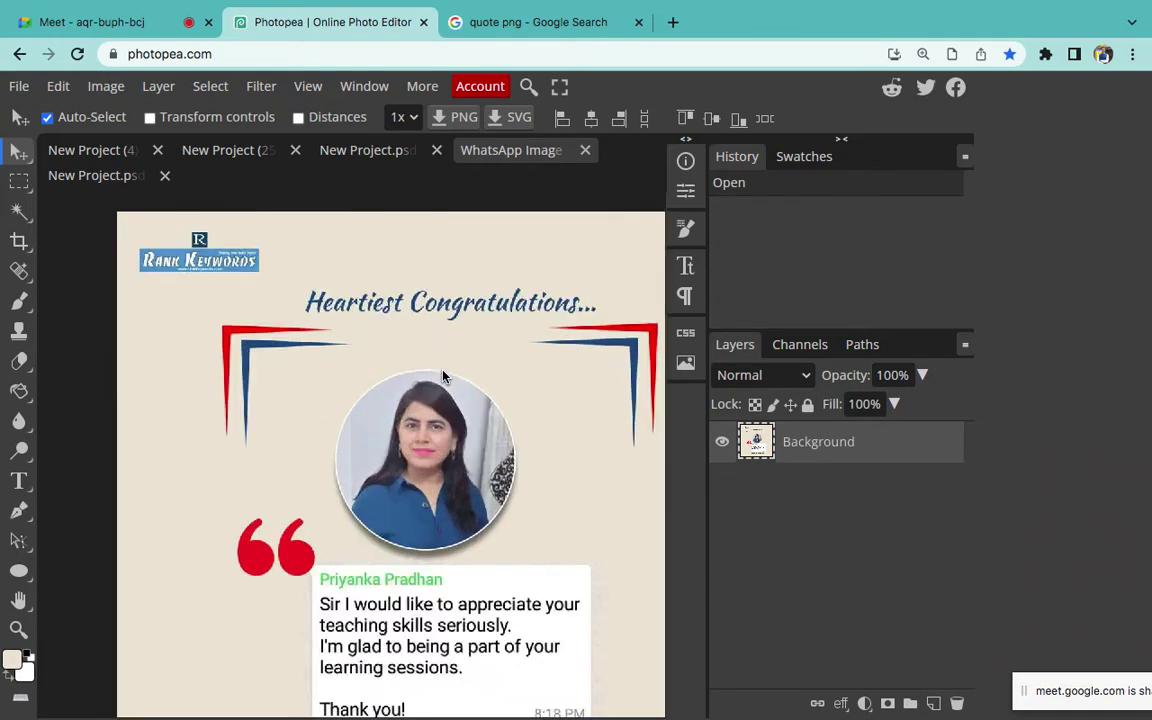
click(586, 151)
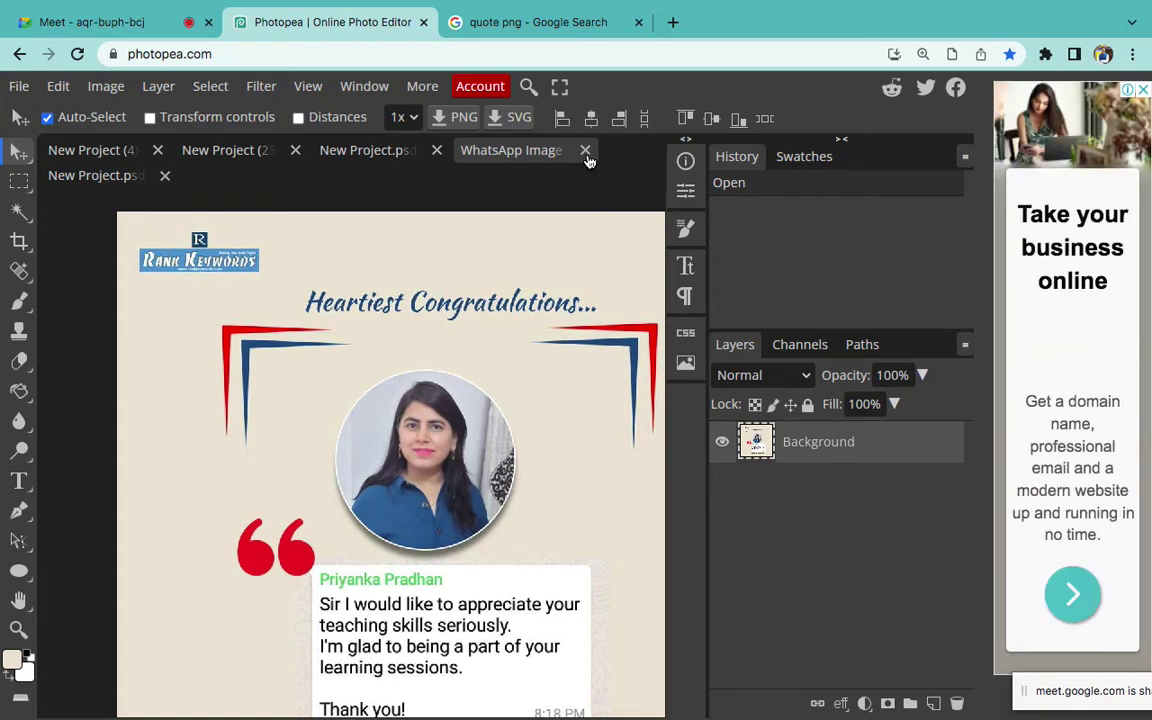
Add an empty fourth numbered item below "Clipping Mask" in the Word notes, and return to the beige Photopea project with the red wedge
click(755, 681)
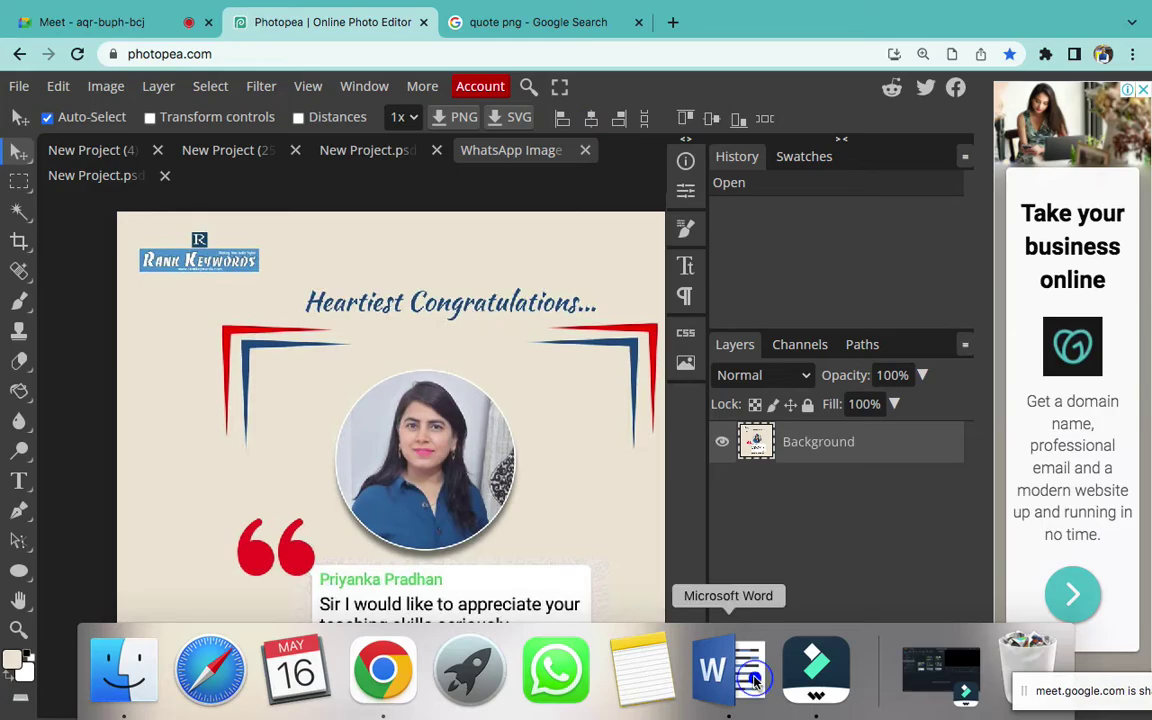
click(755, 681)
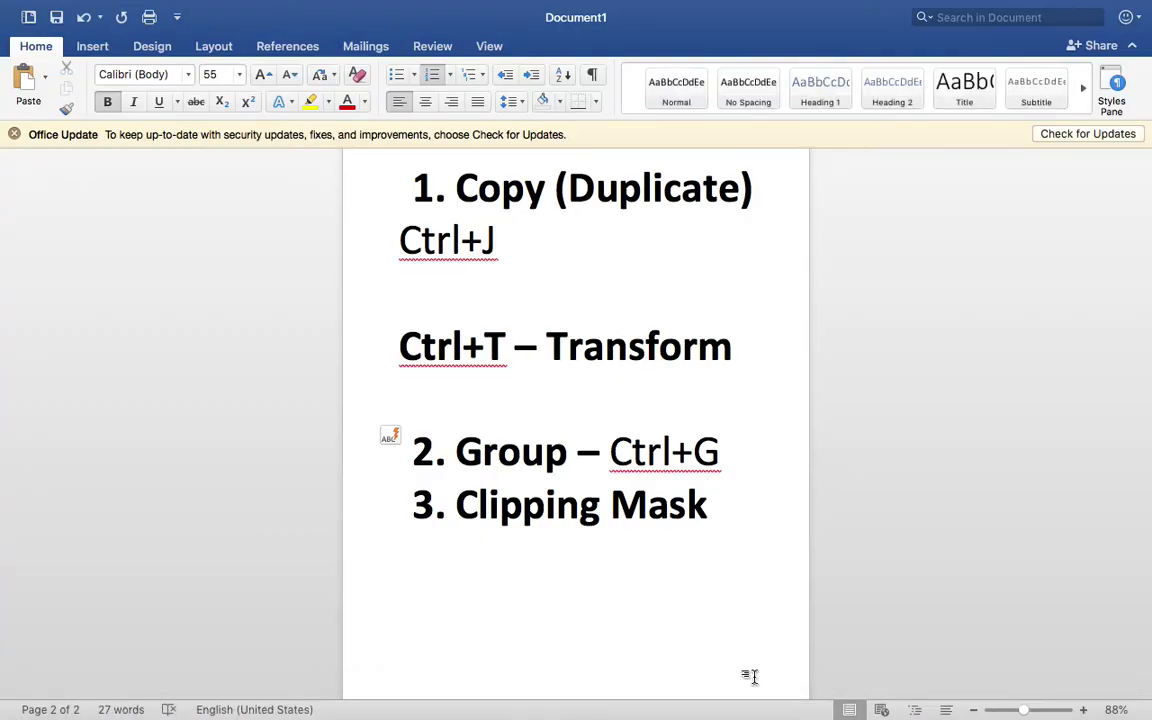
key(Return)
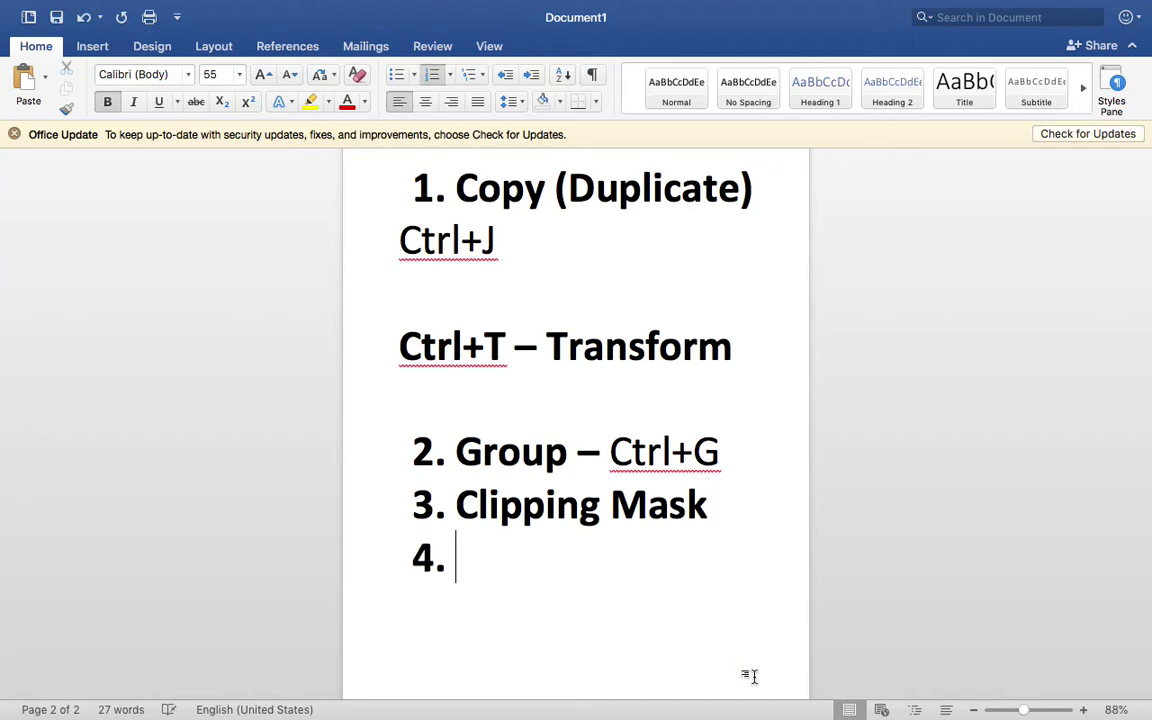
key(ctrl+Left)
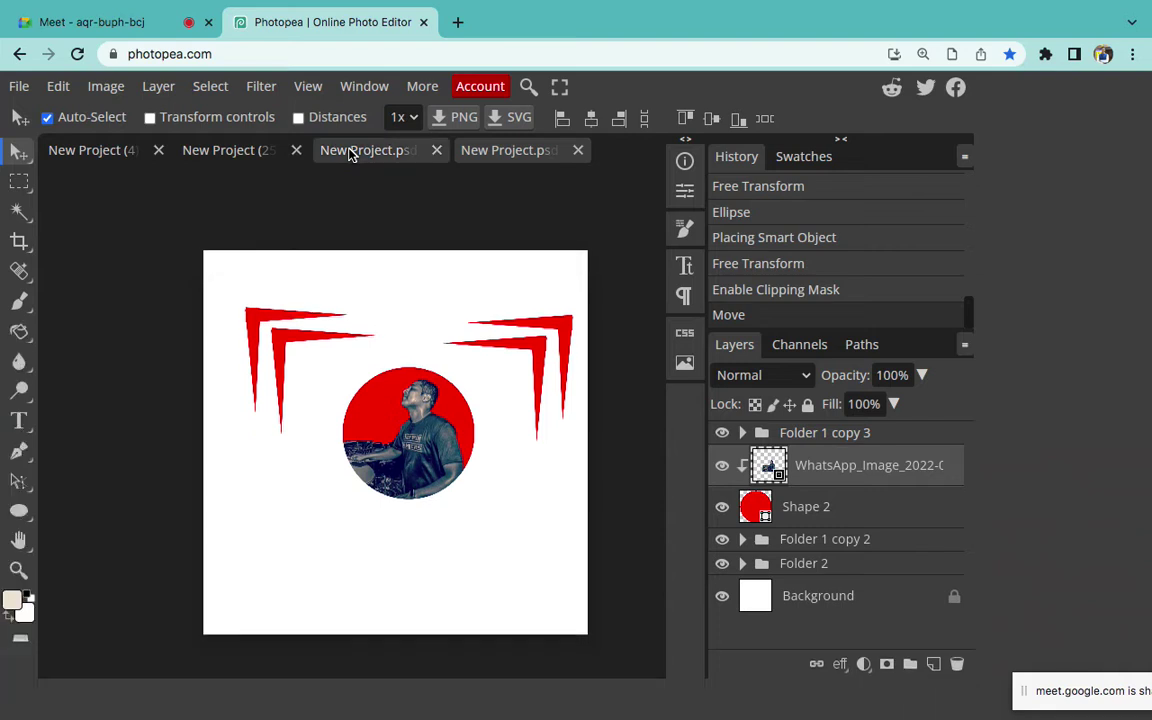
click(350, 152)
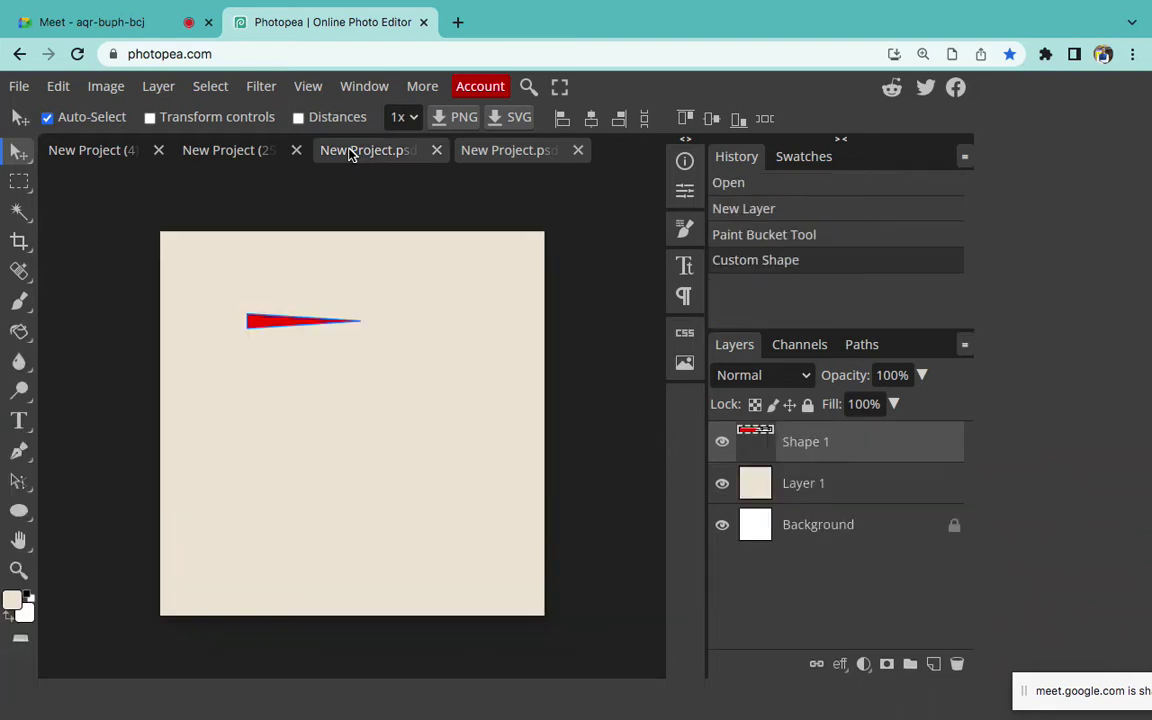
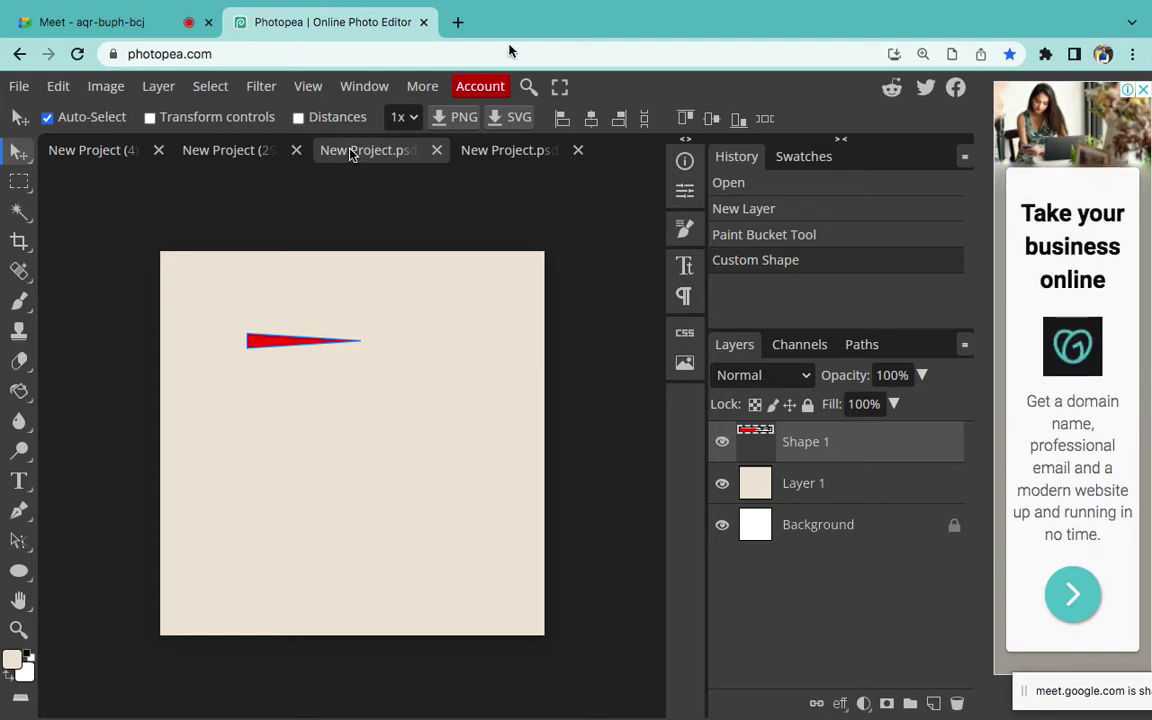
Search Google for "google input tools" in a new browser tab
click(455, 23)
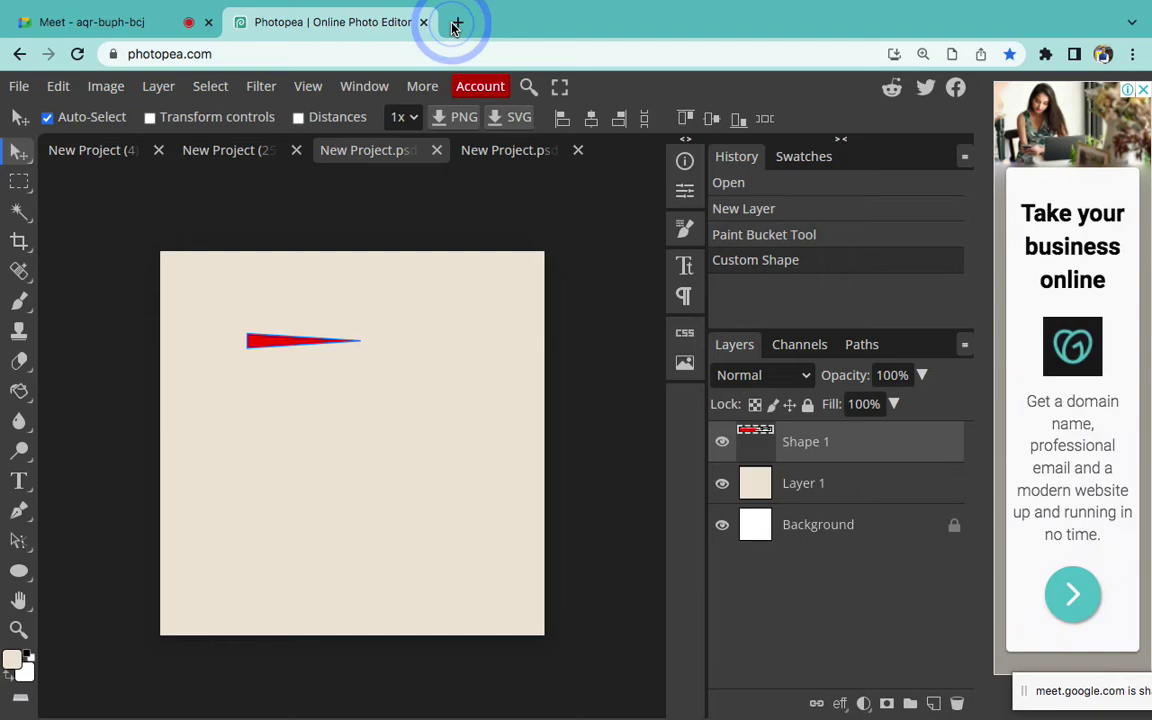
click(456, 22)
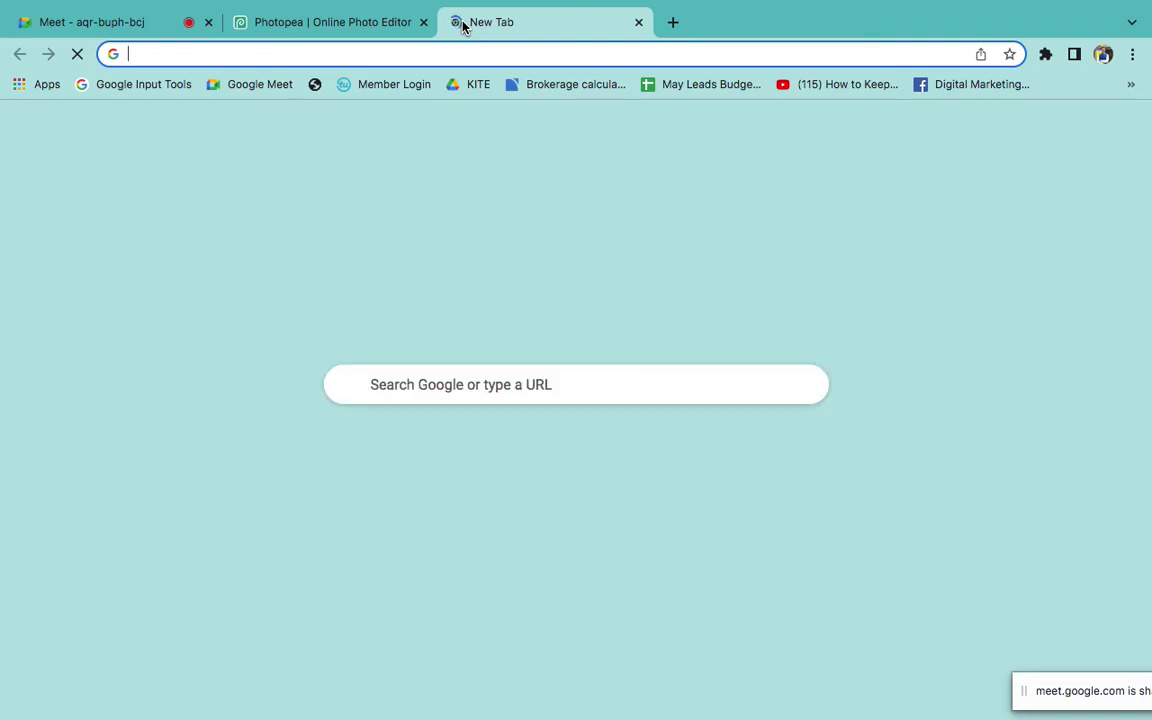
text(g)
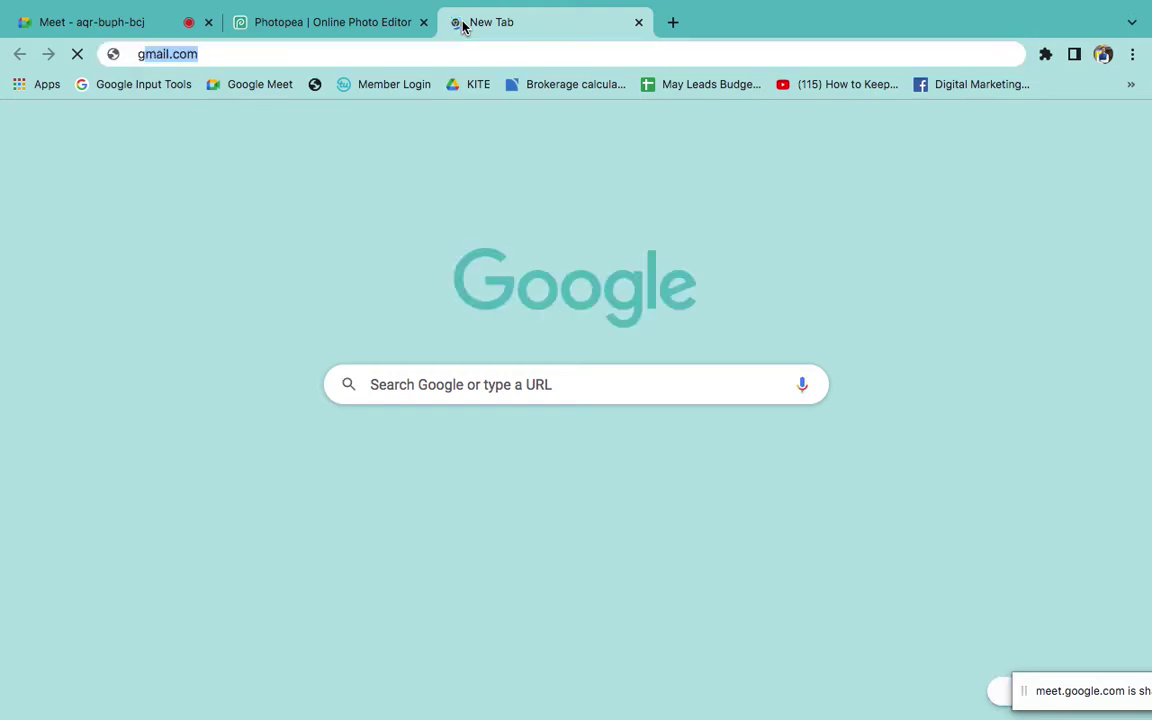
text(oogle input tool)
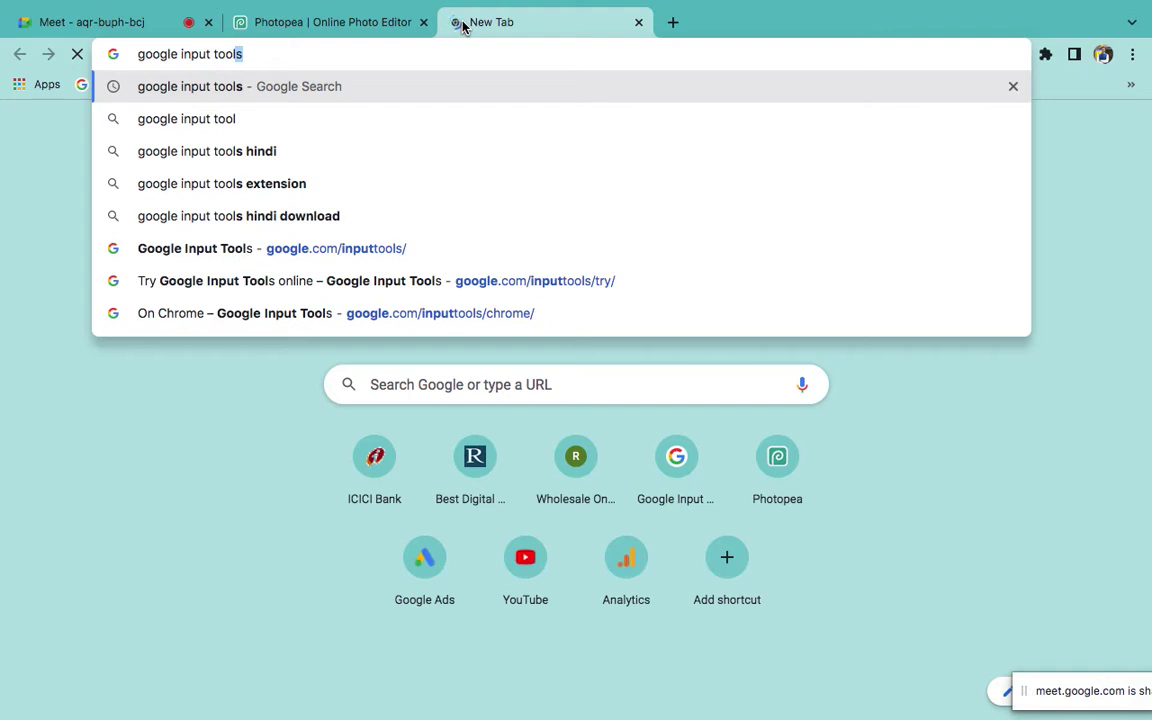
click(282, 58)
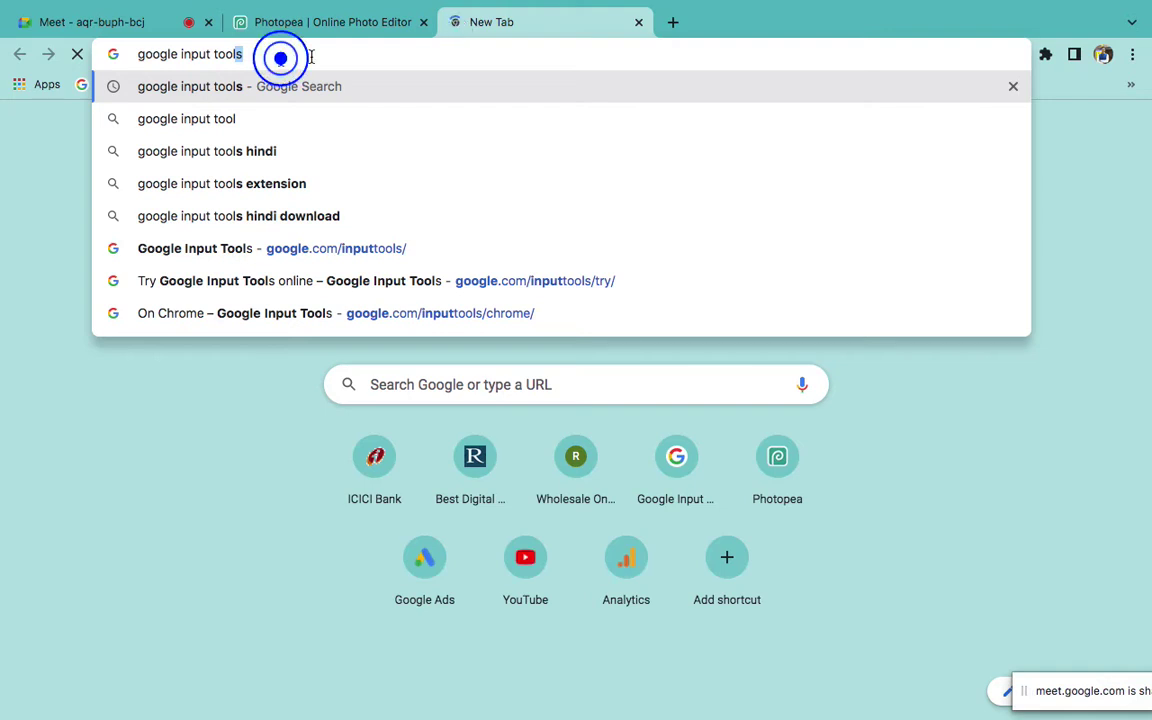
click(337, 56)
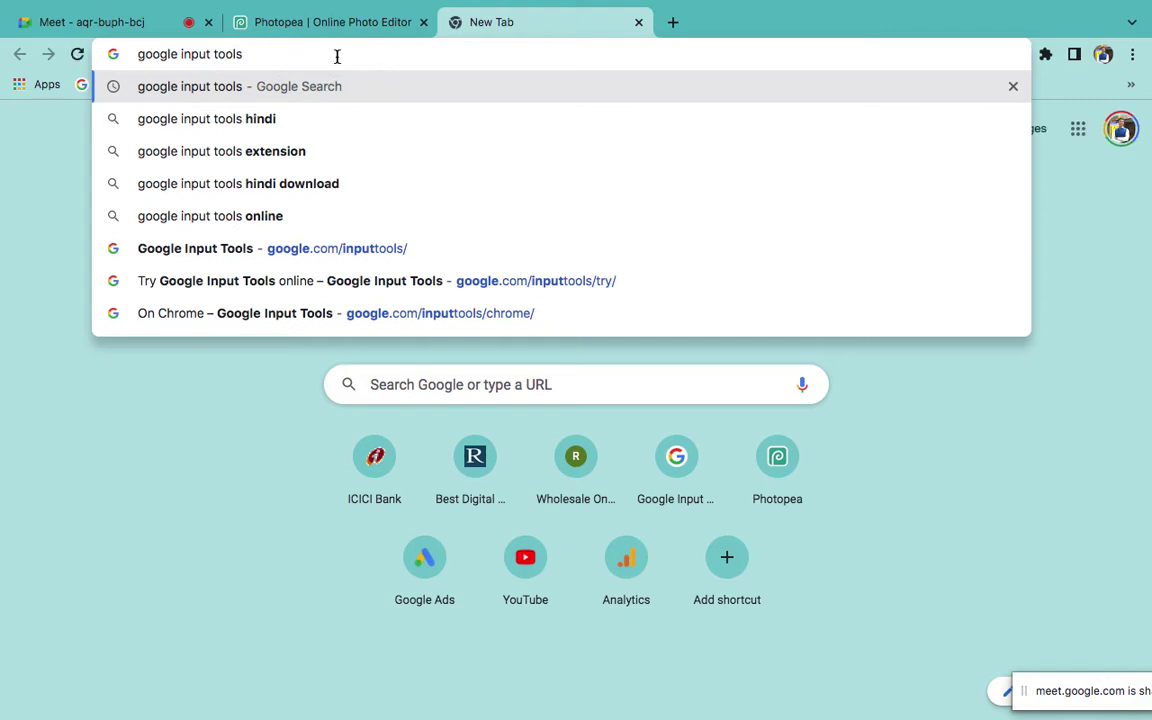
key(Return)
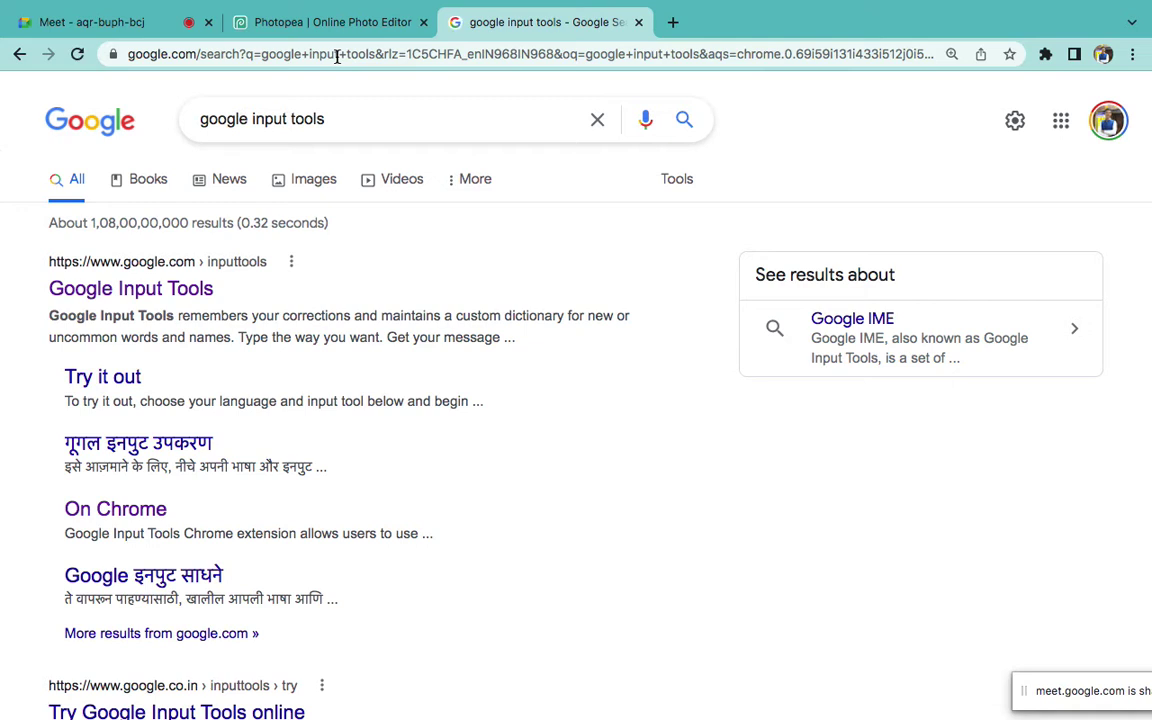
Open the online try-out page of Google Input Tools and set its typing language to Hindi
click(182, 292)
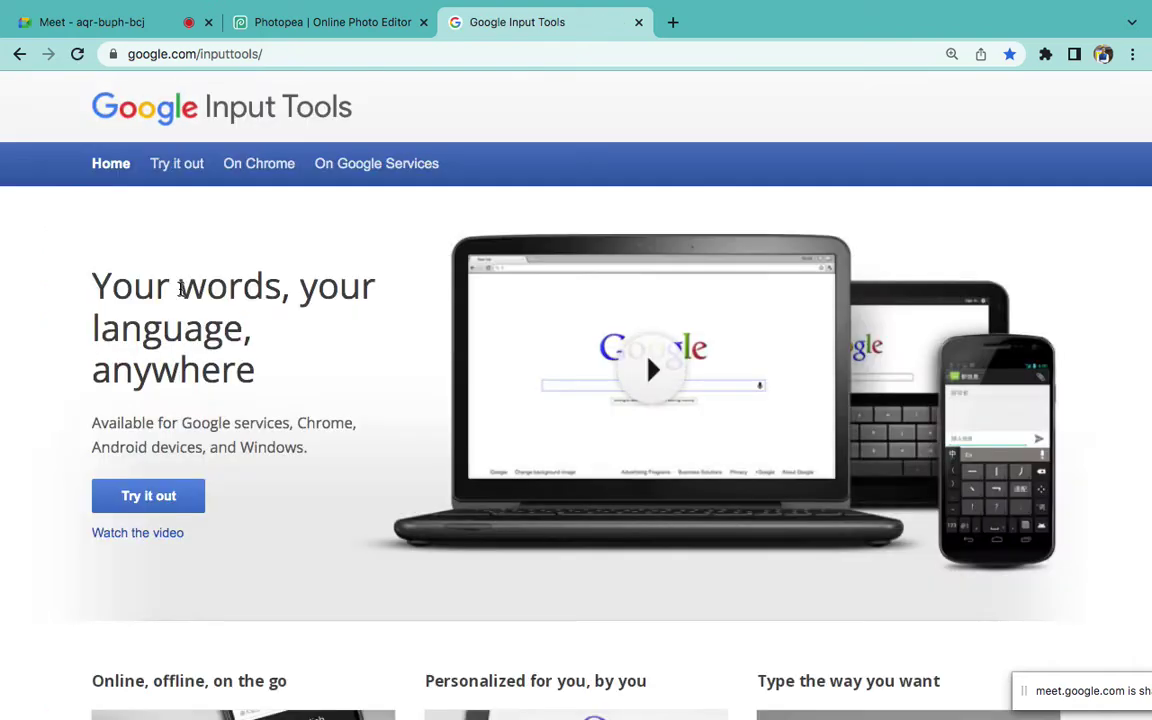
click(191, 164)
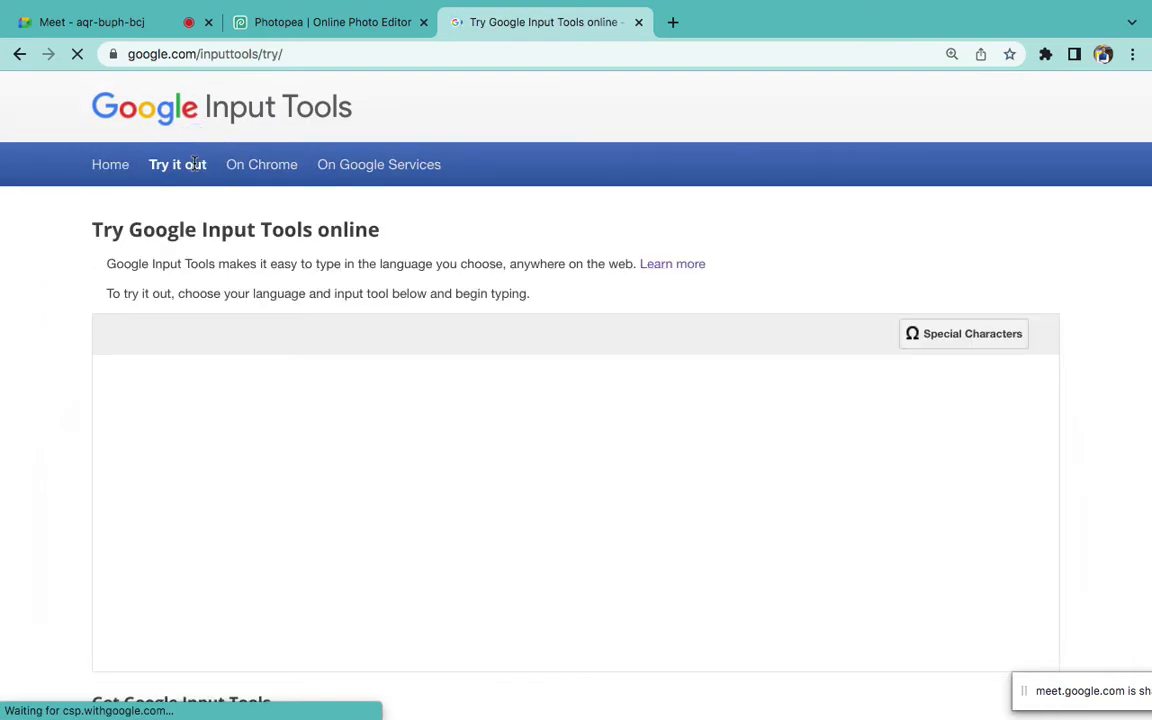
click(160, 335)
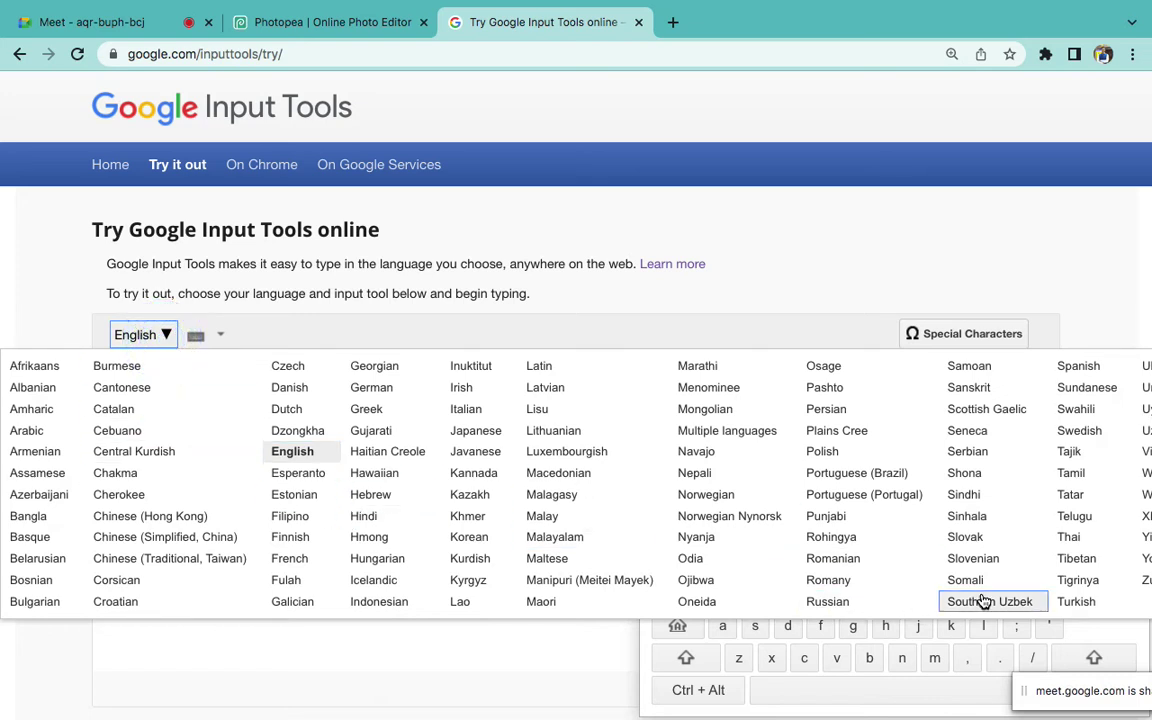
click(386, 518)
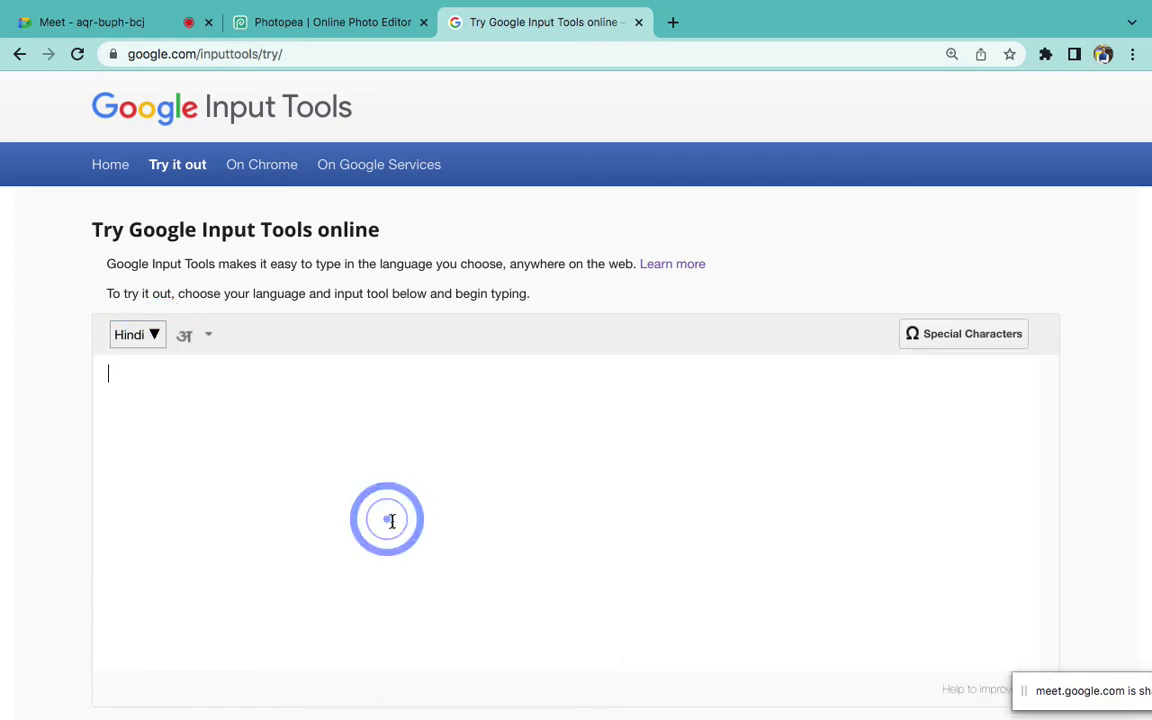
Enter "mera rank" in the try-out editor as the Hindi text "मेरा रैंक" and select all of it for copying
scroll(392, 521, down, 2)
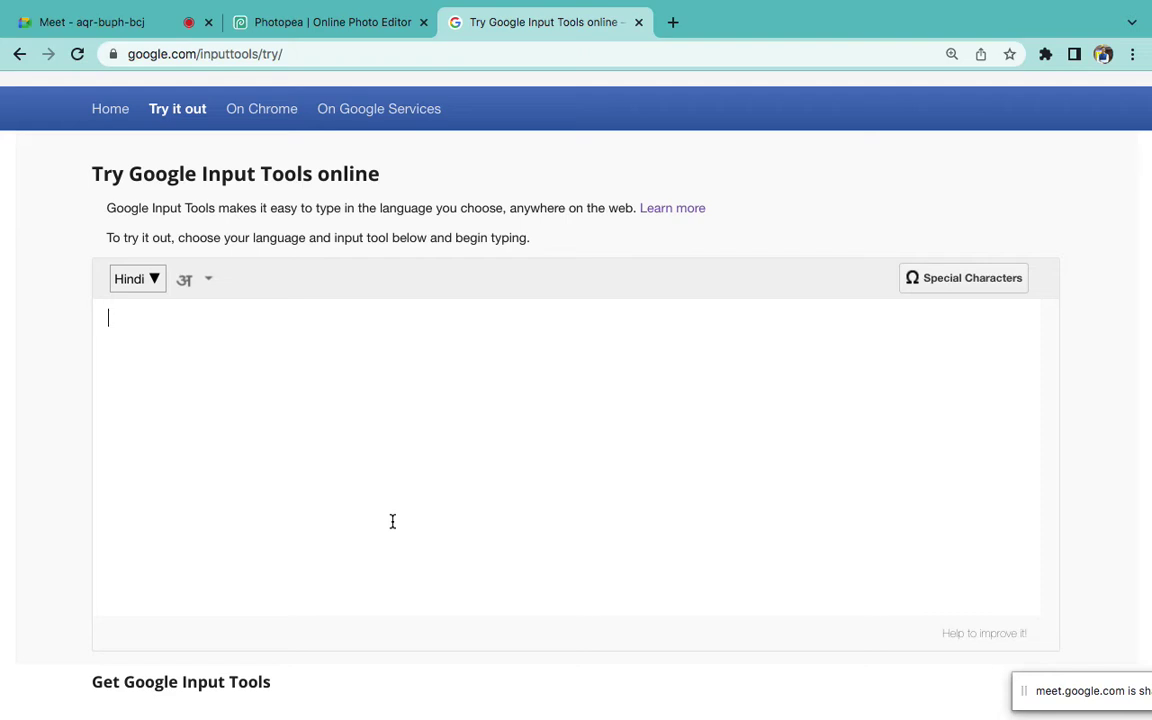
text(mera rank)
key(ctrl+a)
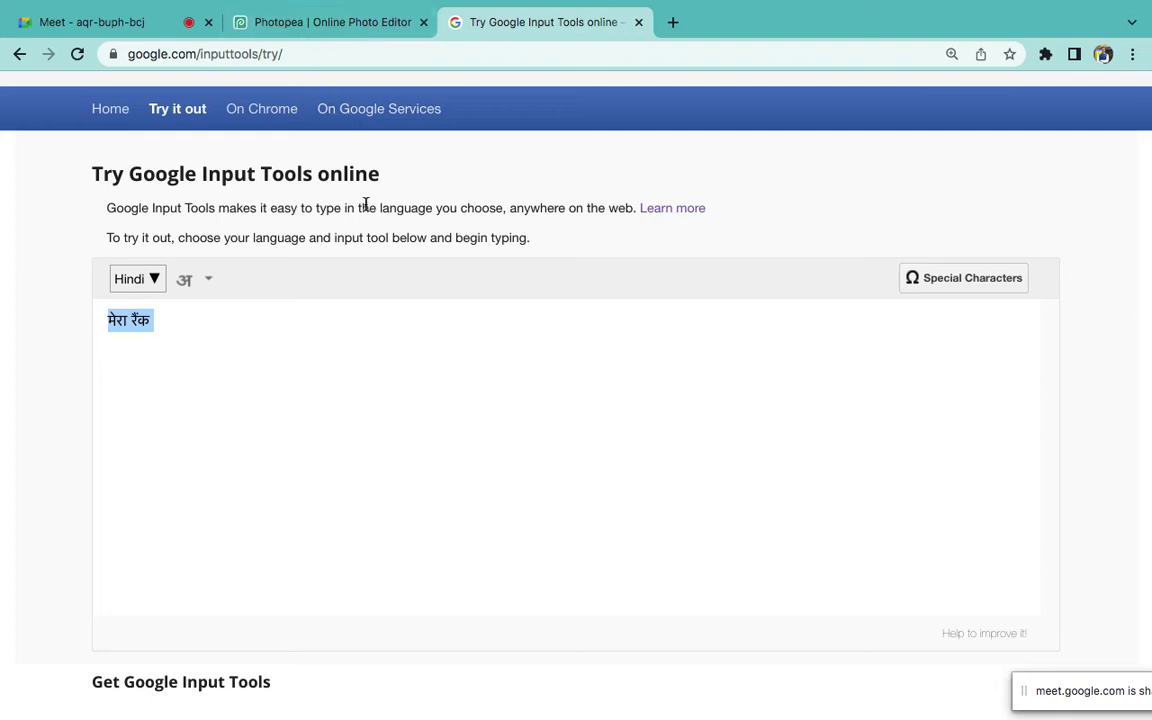
Return to the beige Photopea project and paste the Hindi text into a new text layer below the red wedge
click(300, 25)
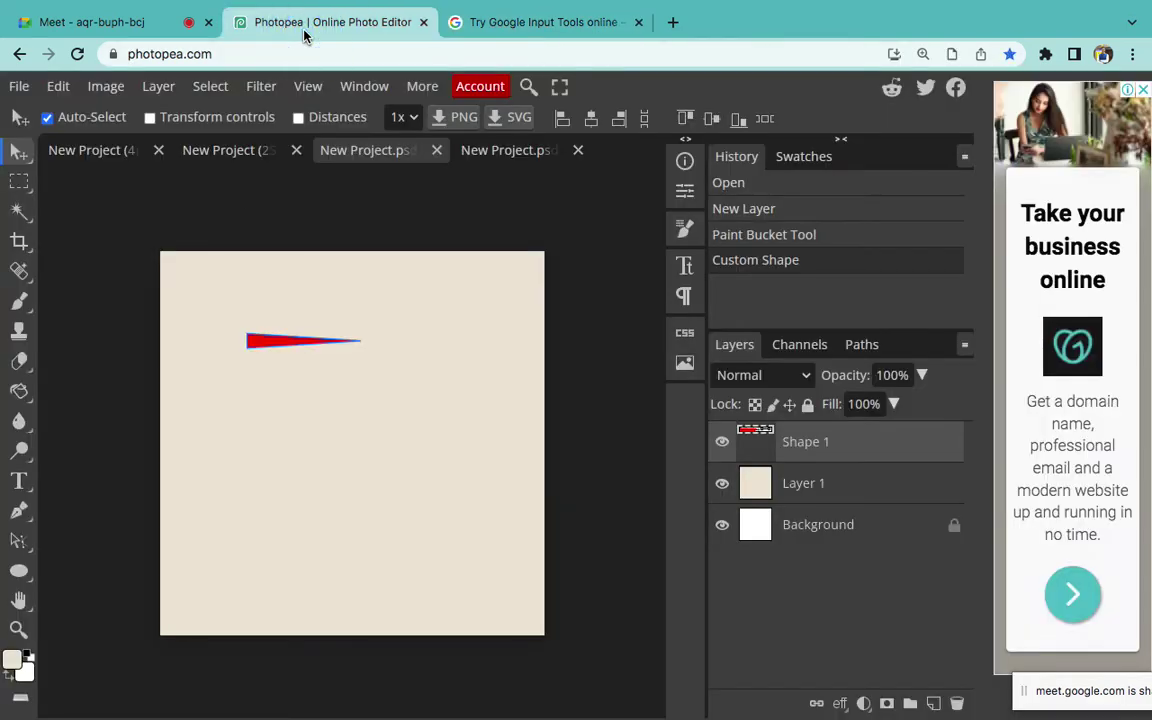
click(20, 481)
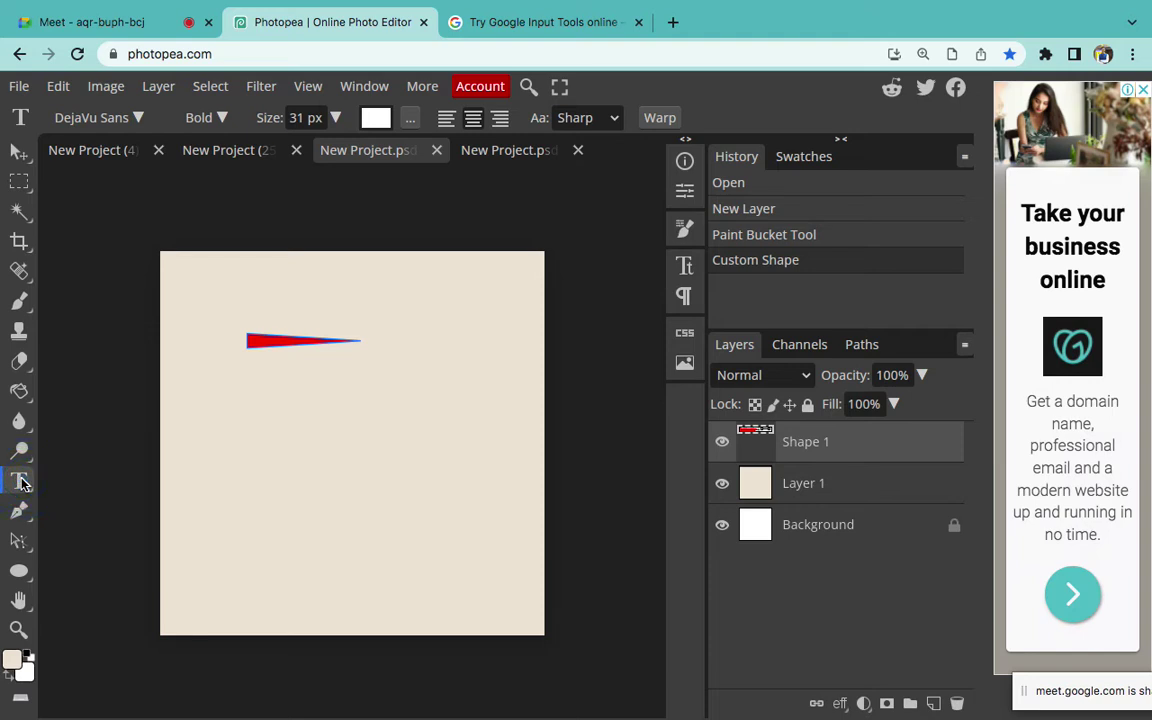
click(208, 455)
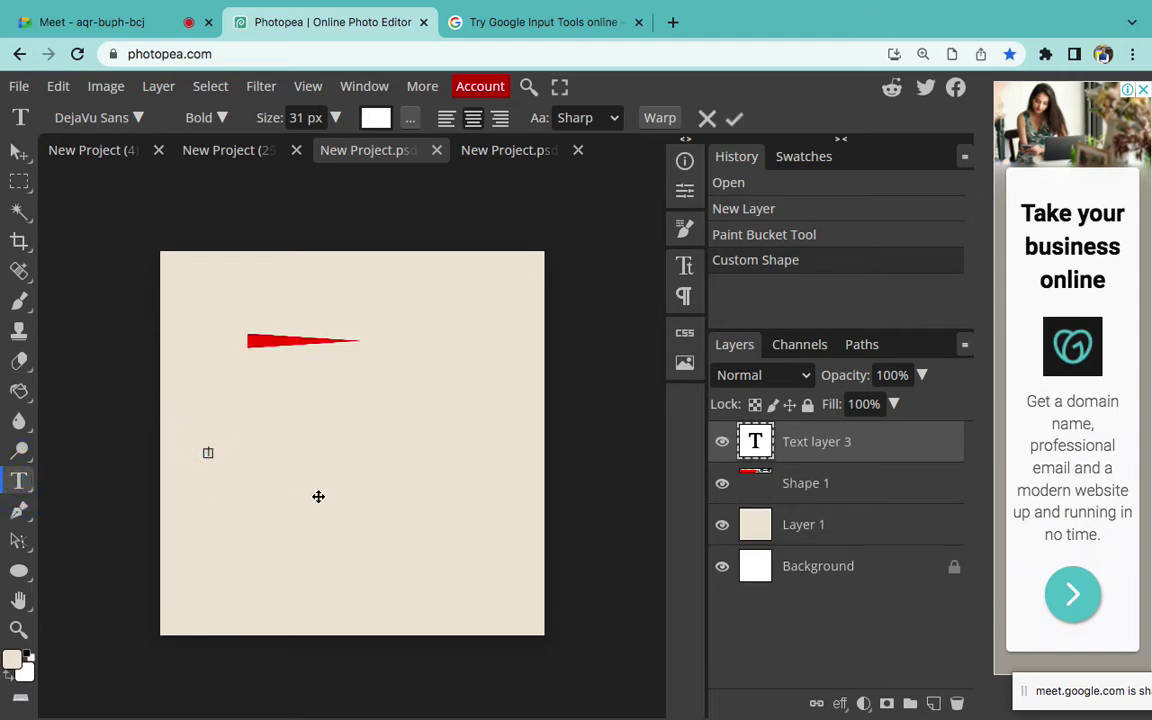
key(super+v)
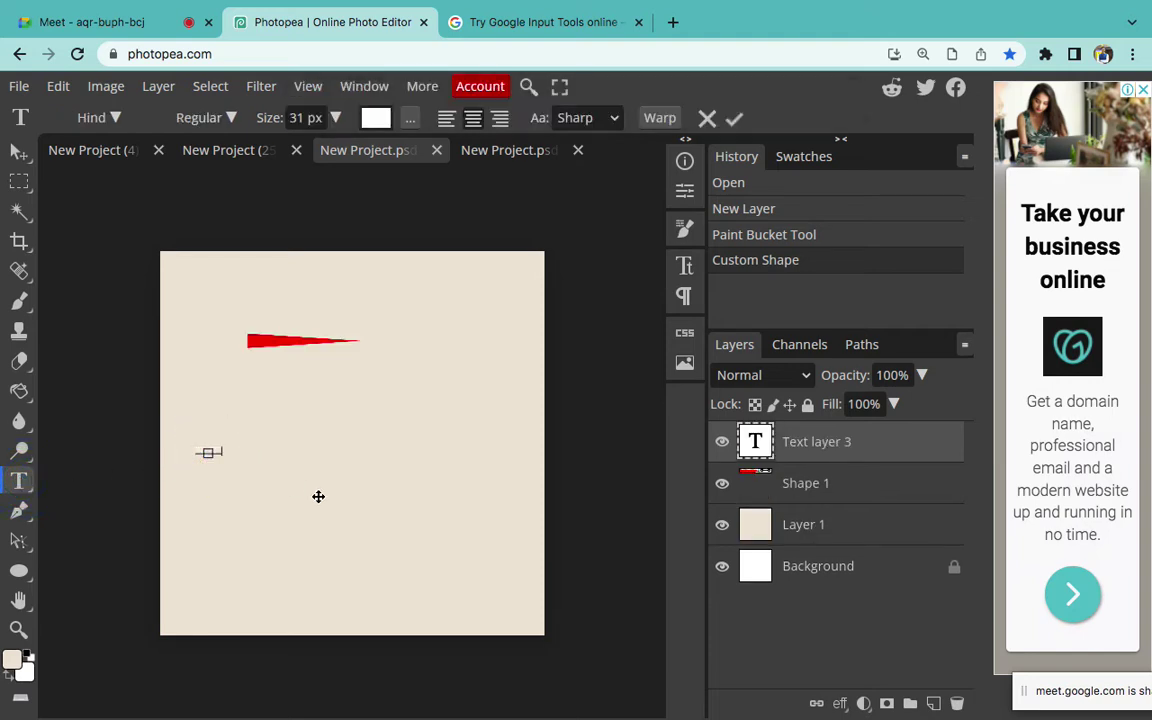
Change the pasted Hindi text's colour to black and set its size to 100 px
key(super+a)
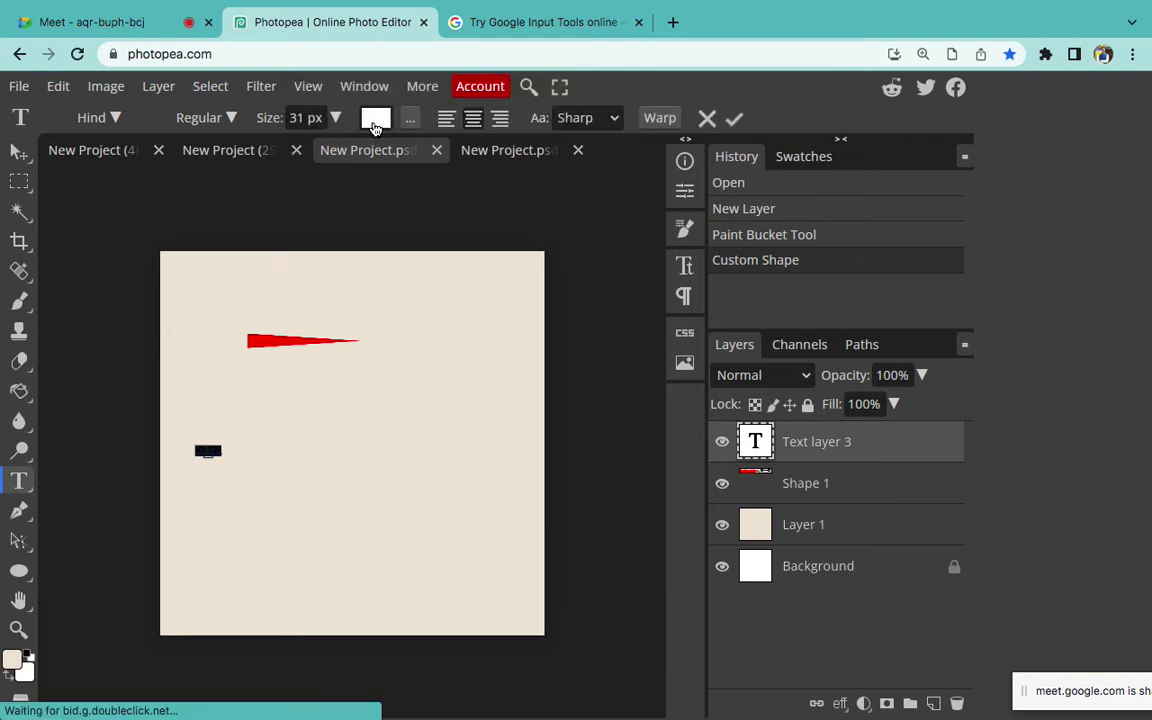
click(375, 118)
drag(219, 470, 162, 517)
click(455, 507)
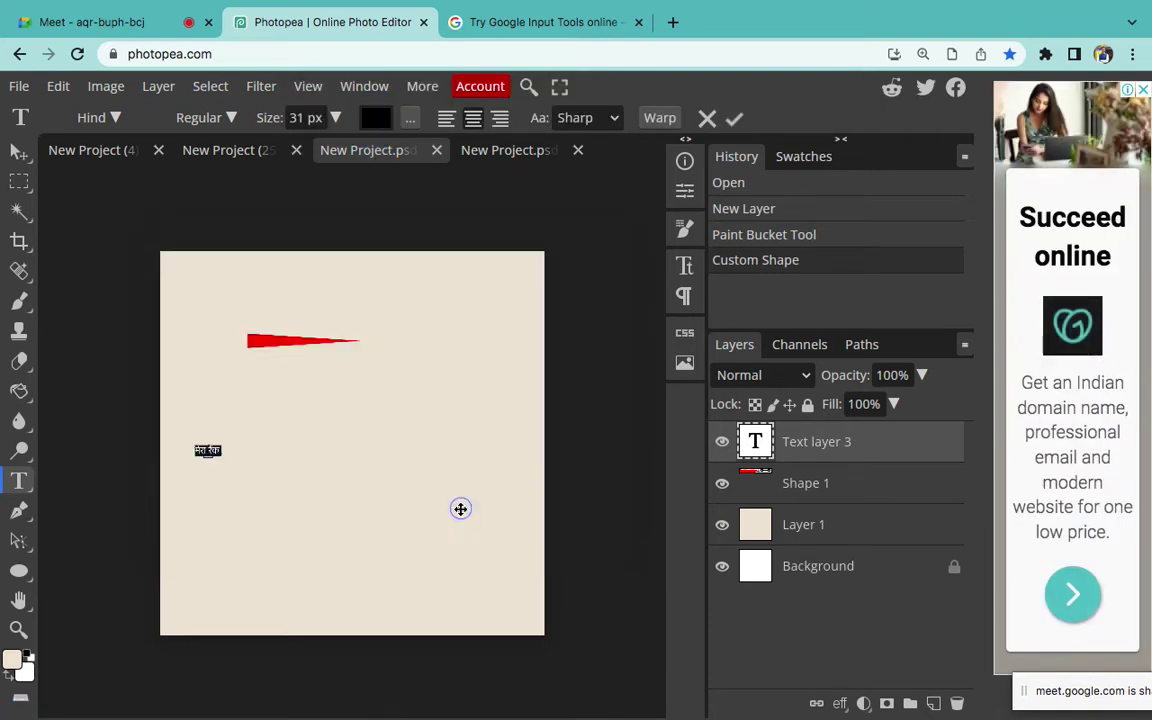
click(293, 118)
text(100)
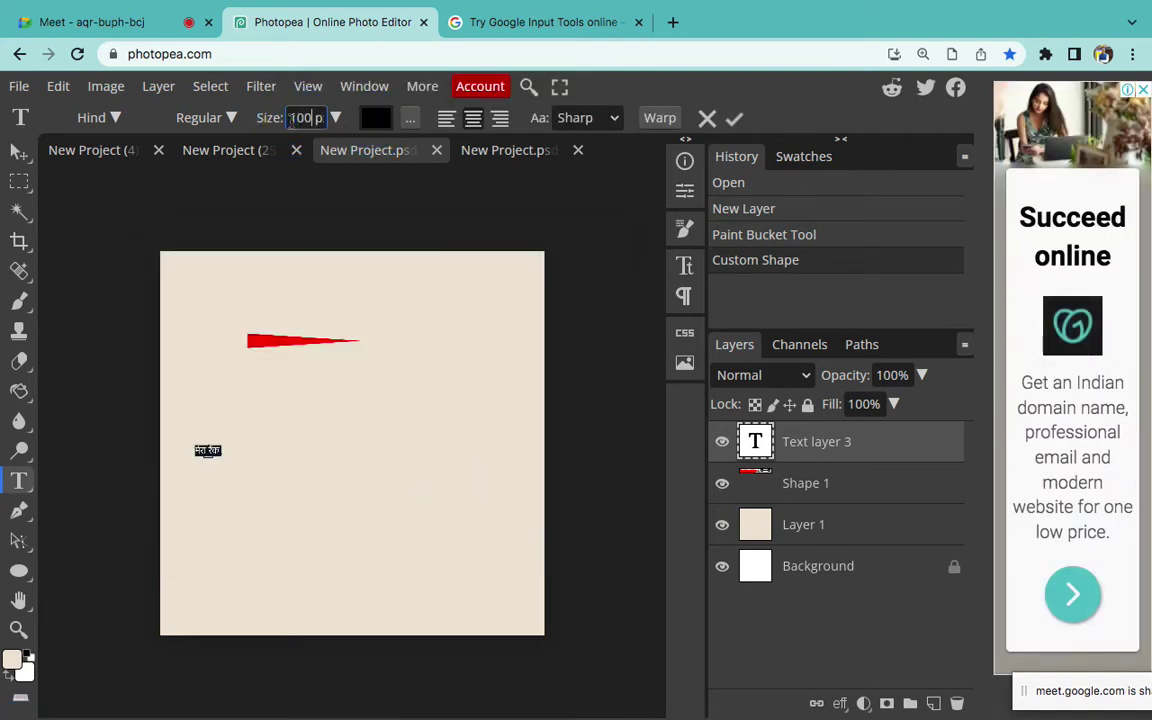
key(Return)
click(190, 464)
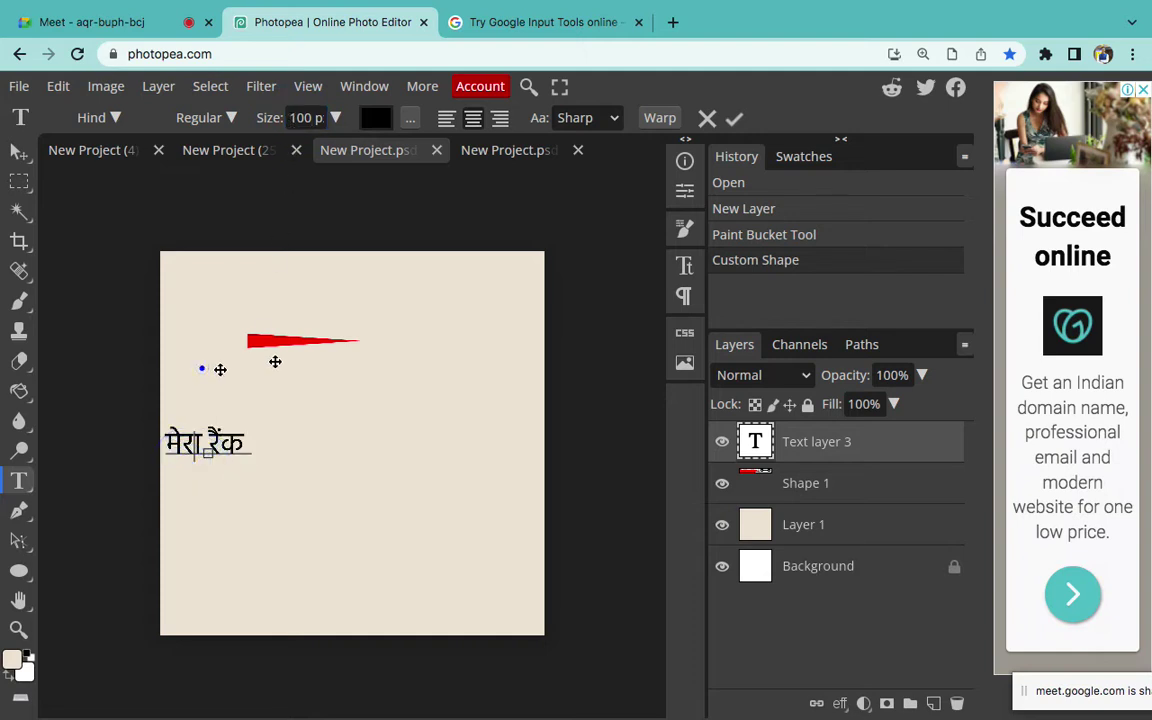
Move the Hindi text to just beneath the red wedge, set its size to 140 px and commit the text edit
drag(203, 367, 327, 328)
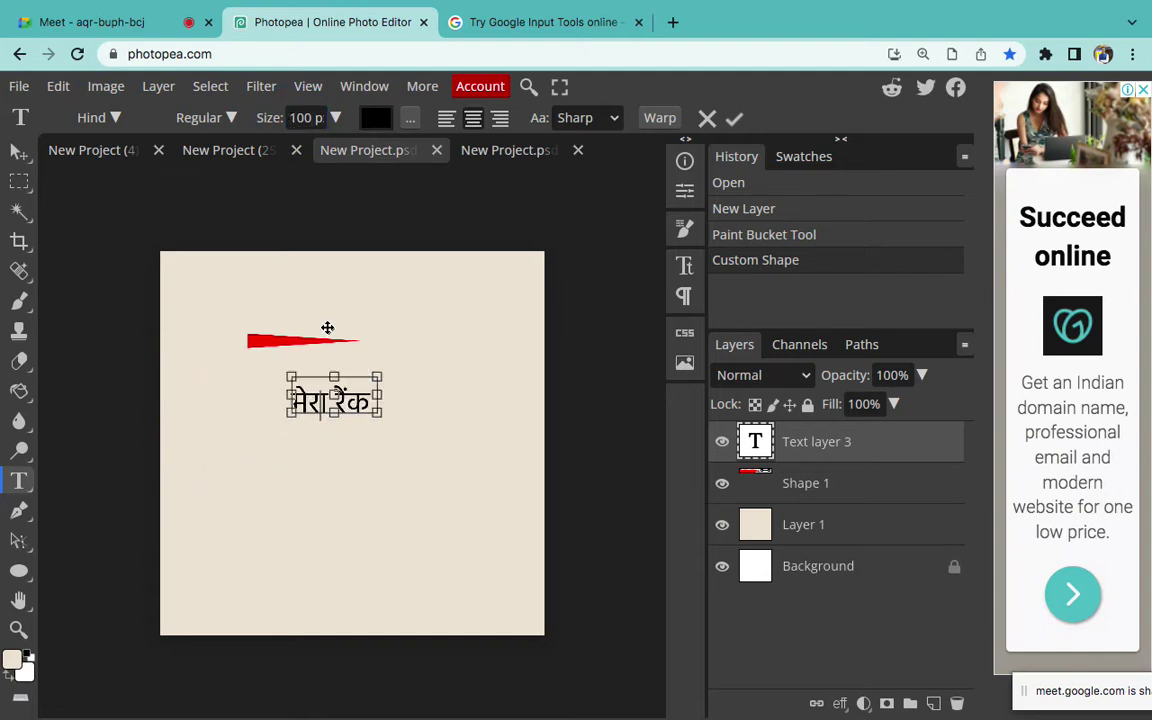
key(ctrl+a)
double_click(299, 118)
text(1)
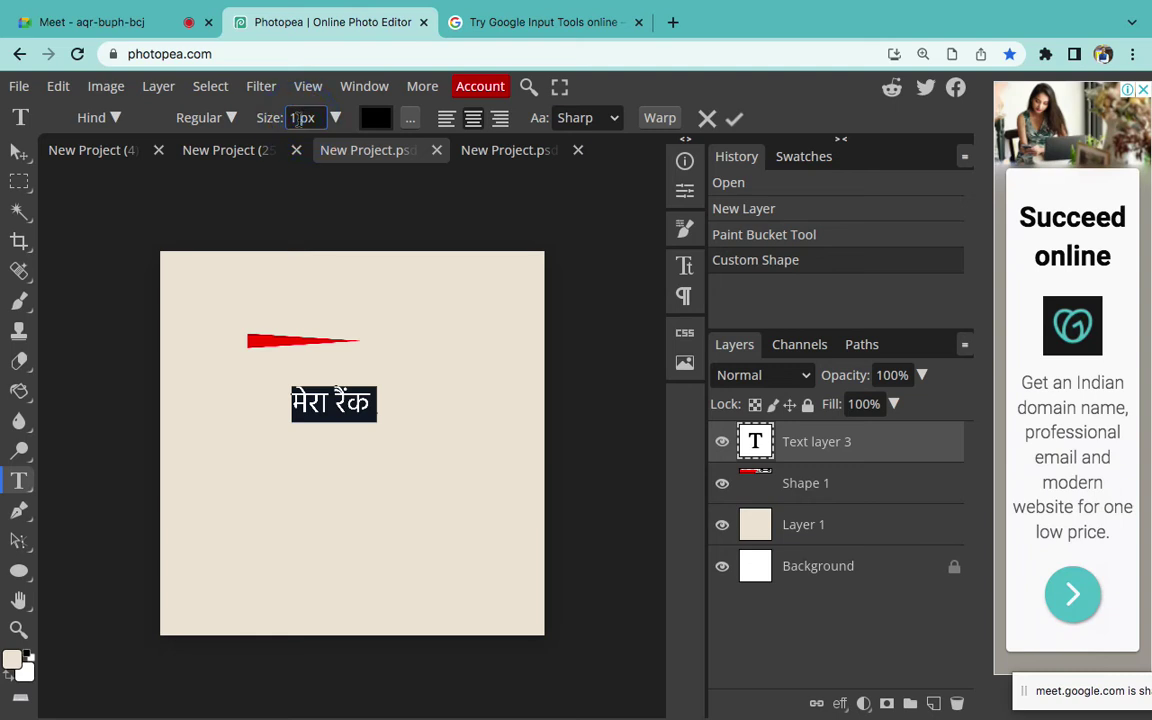
text(40)
key(Return)
click(734, 118)
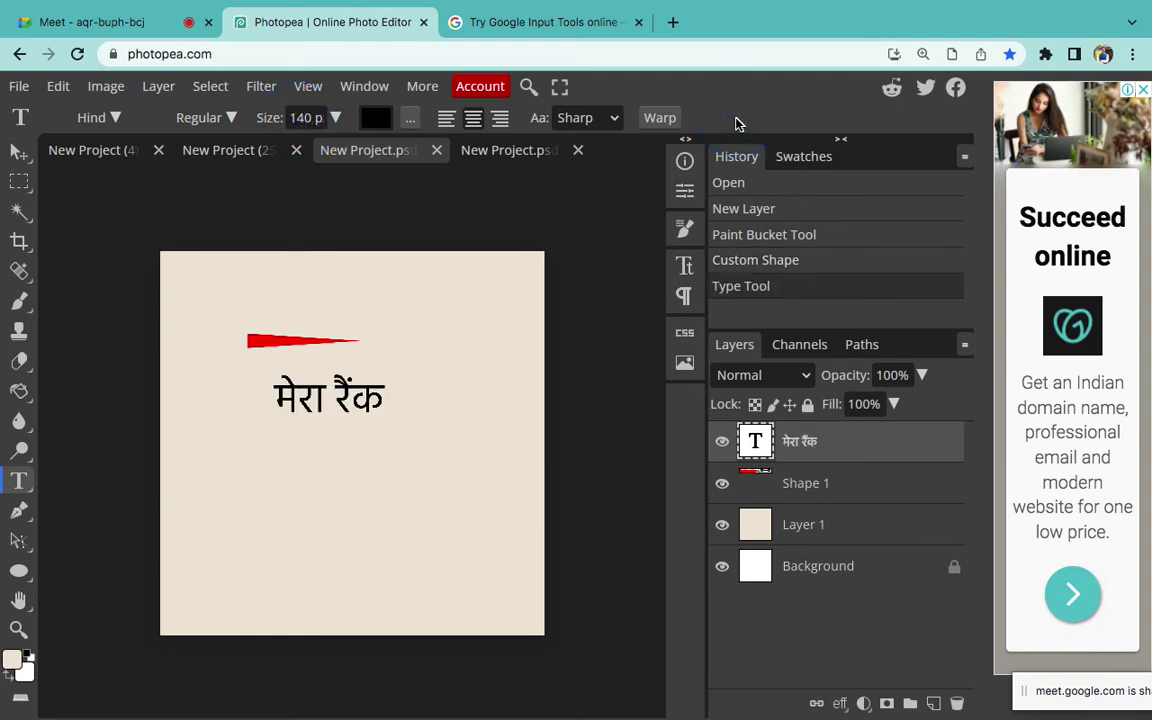
Open YouTube in a new browser tab, search for "photoshop hindi typing" and look through the results
click(674, 33)
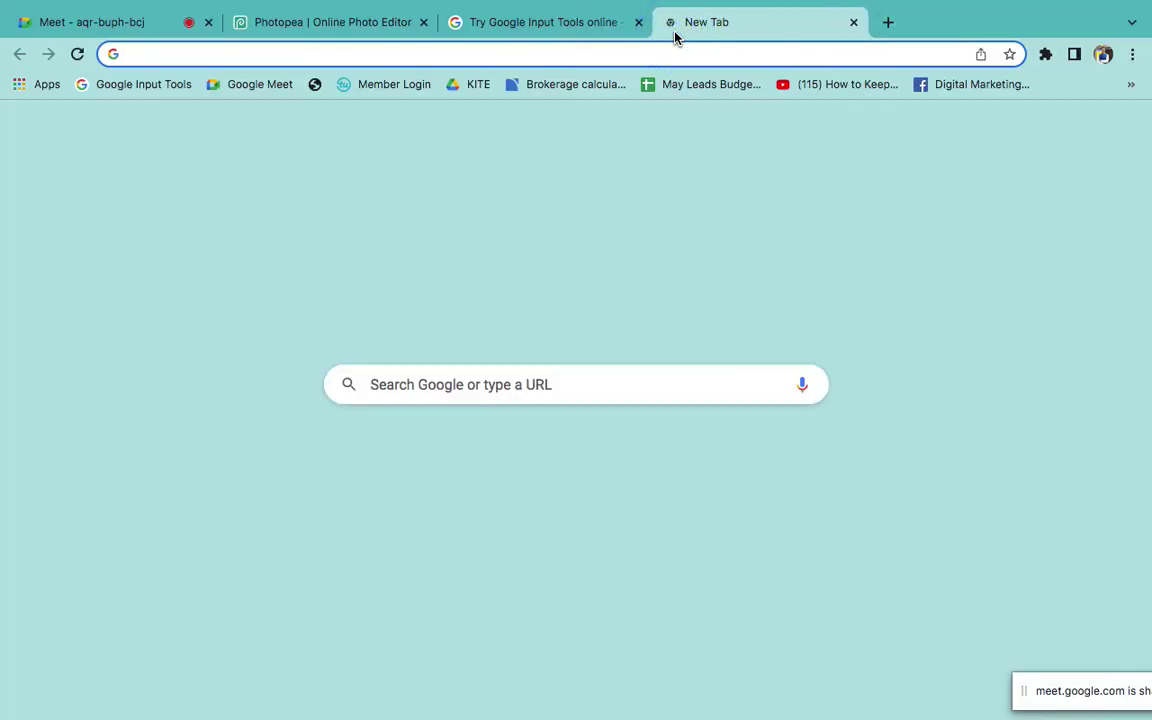
text(y)
key(Return)
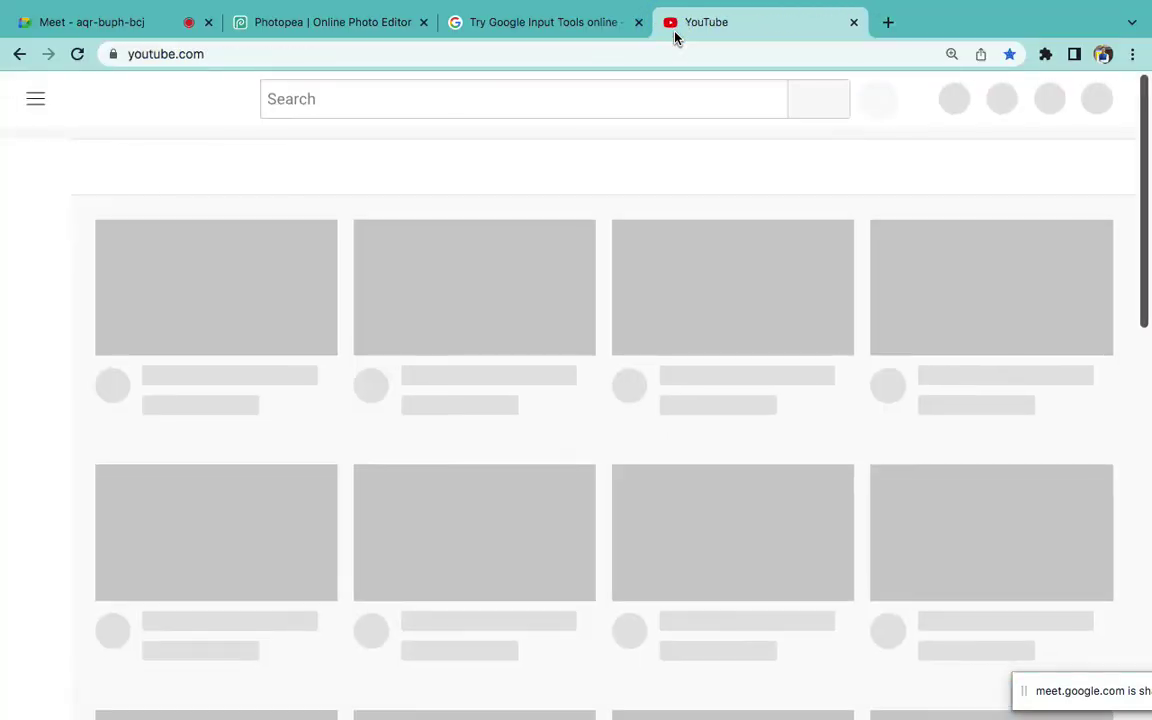
click(541, 107)
text(p)
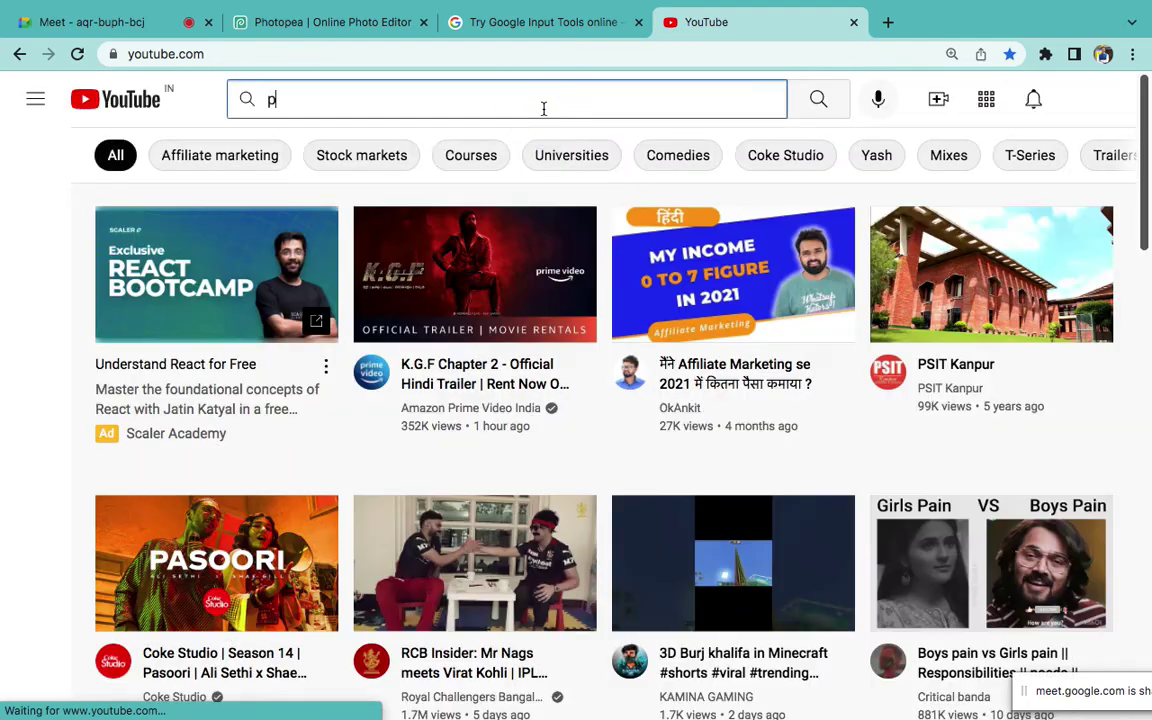
text(hotoshop hindi typing)
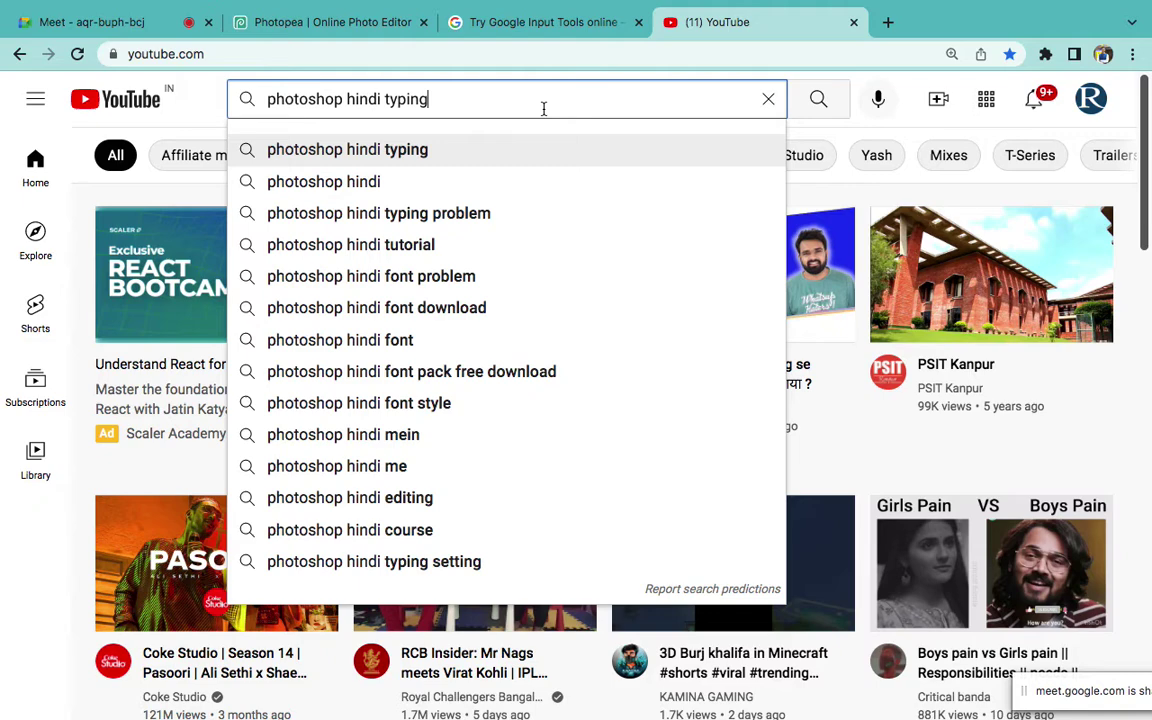
key(Return)
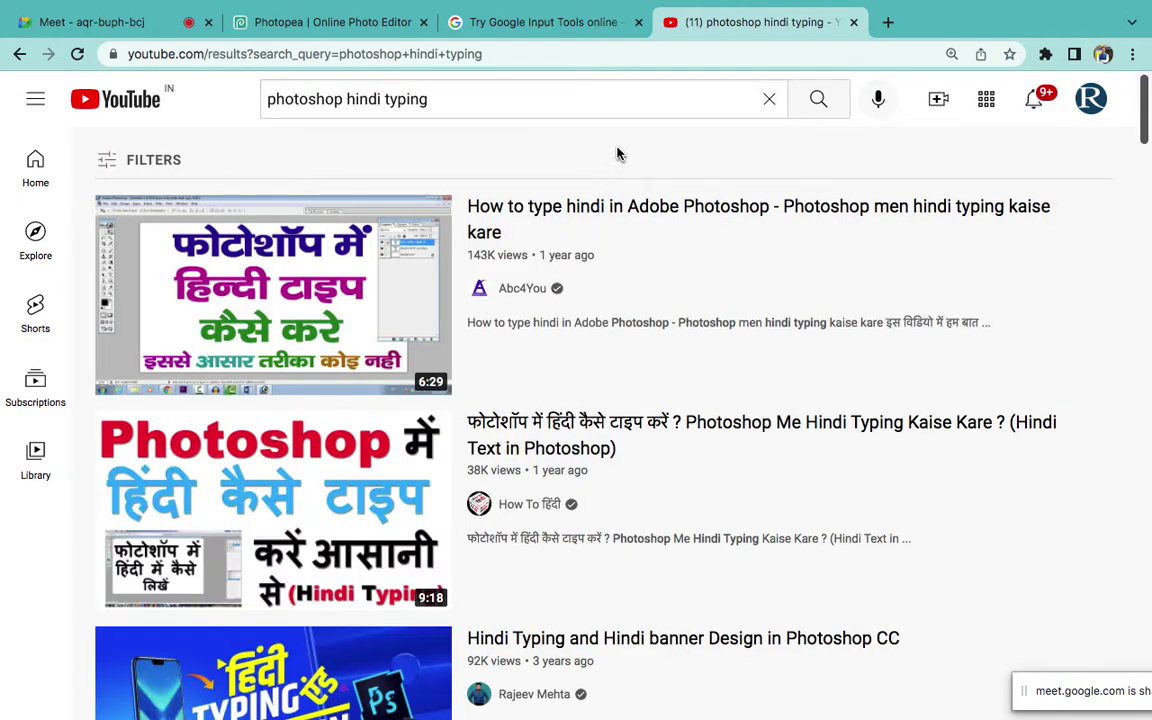
scroll(617, 154, down, 3)
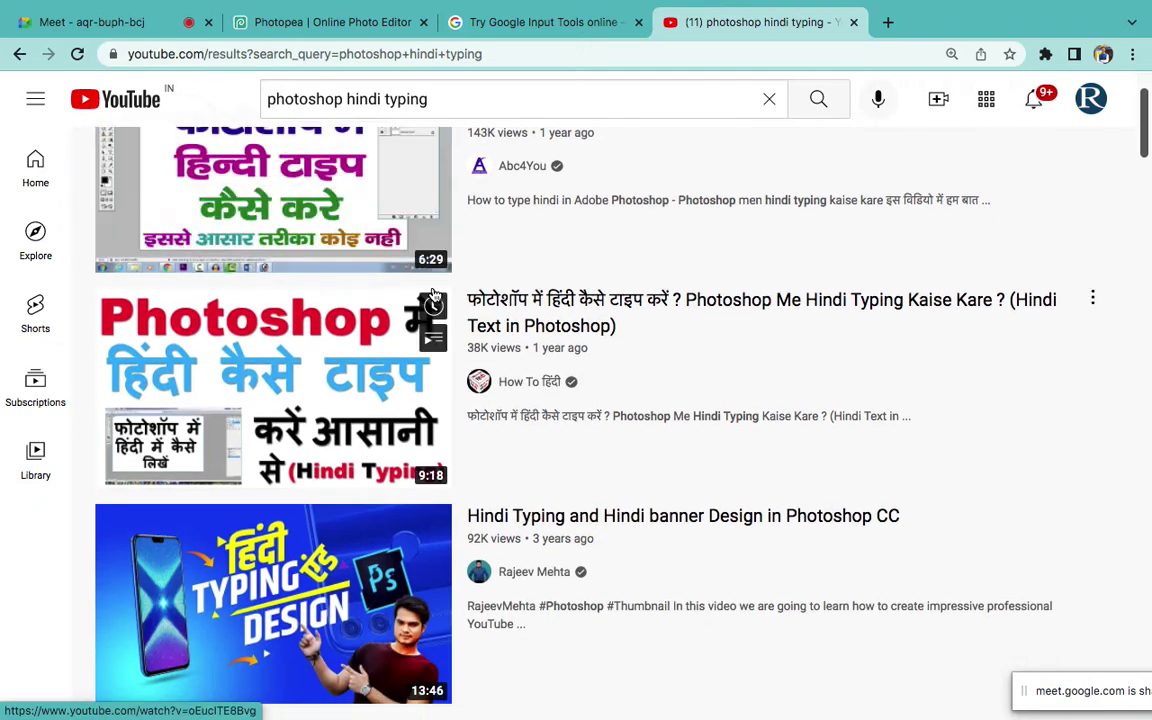
scroll(442, 303, down, 4)
scroll(490, 385, up, 6)
scroll(490, 385, up, 1)
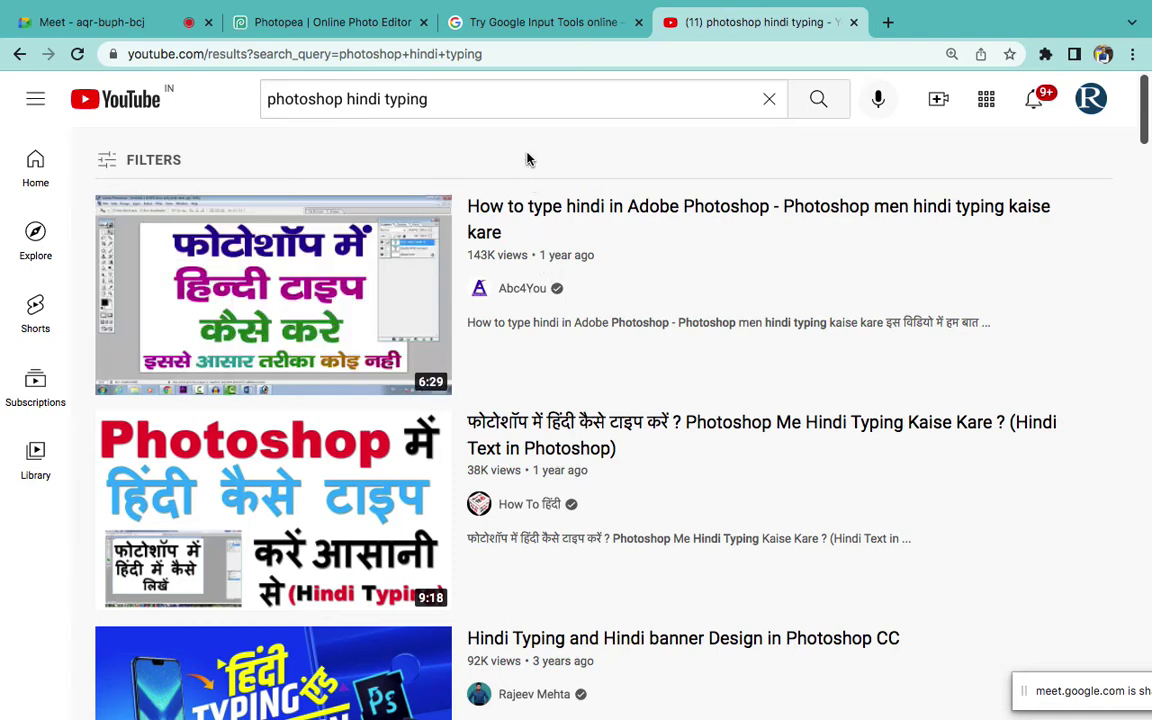
Revisit the Google Input Tools try-out page, select the Hindi text in its editor again and return to Photopea
click(497, 24)
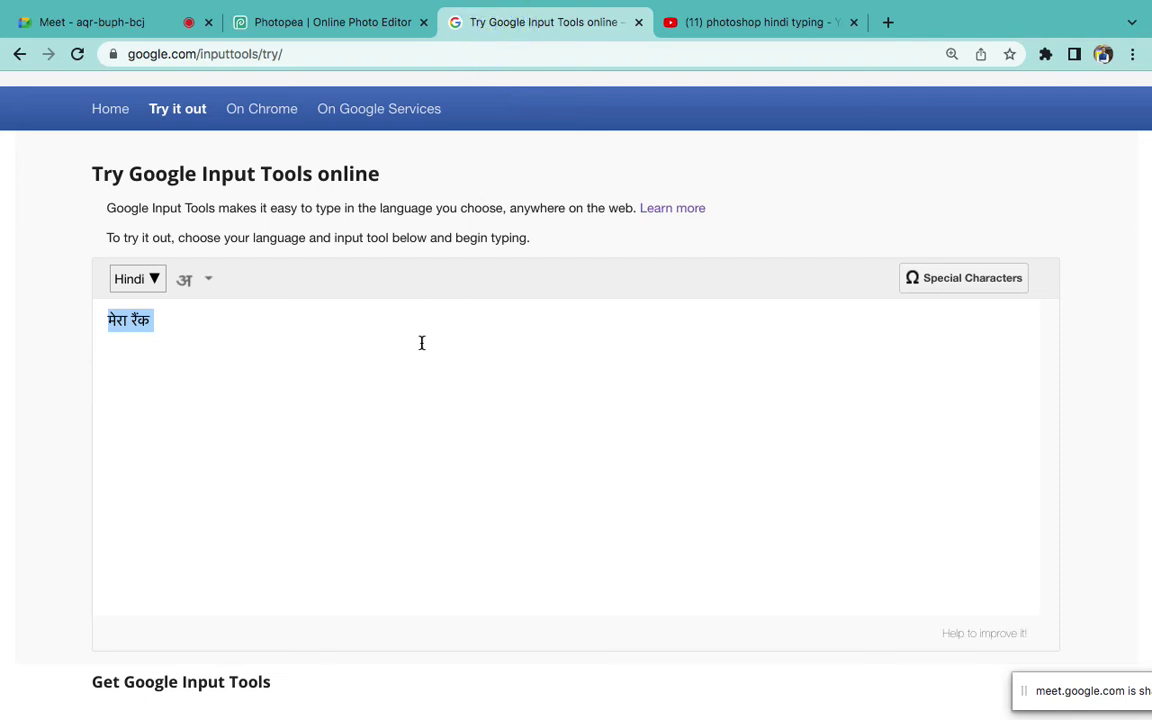
click(302, 32)
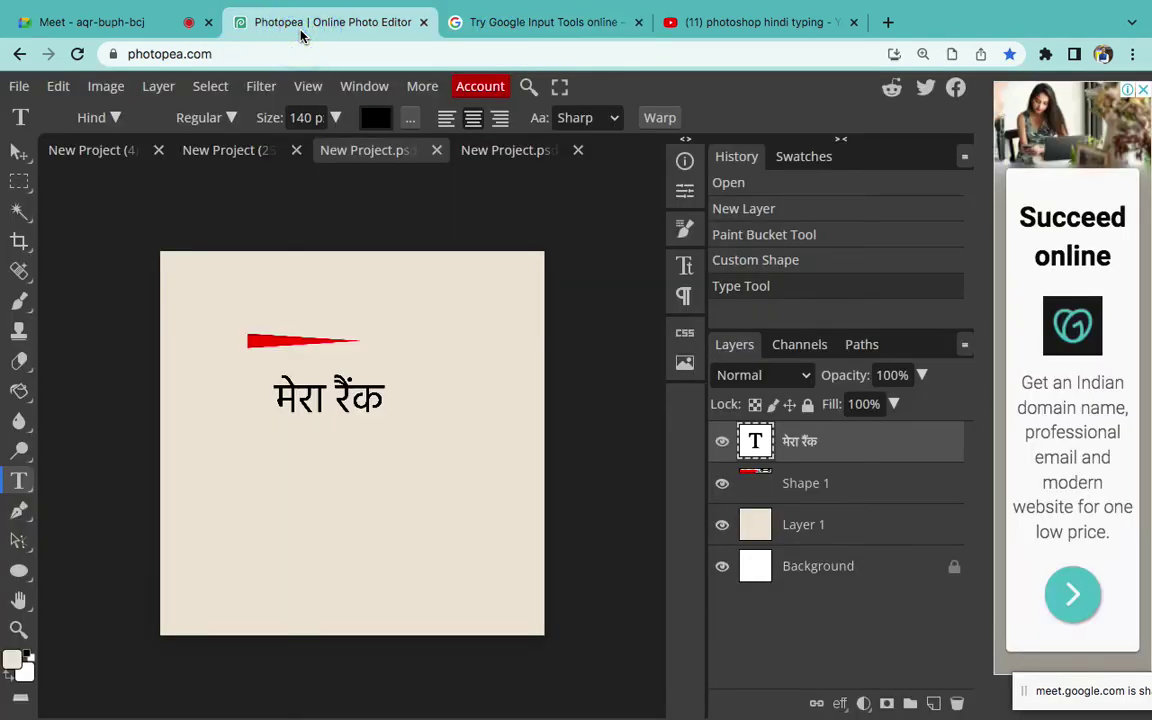
click(512, 23)
click(393, 316)
triple_click(393, 316)
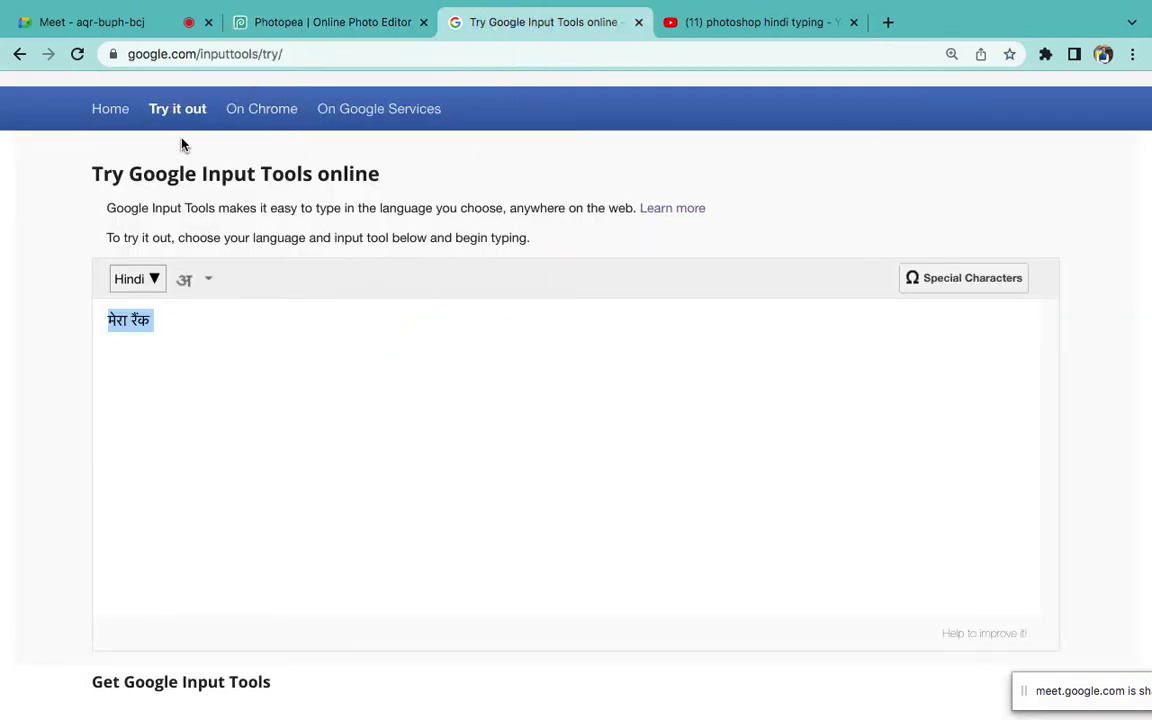
scroll(181, 145, up, 2)
click(340, 33)
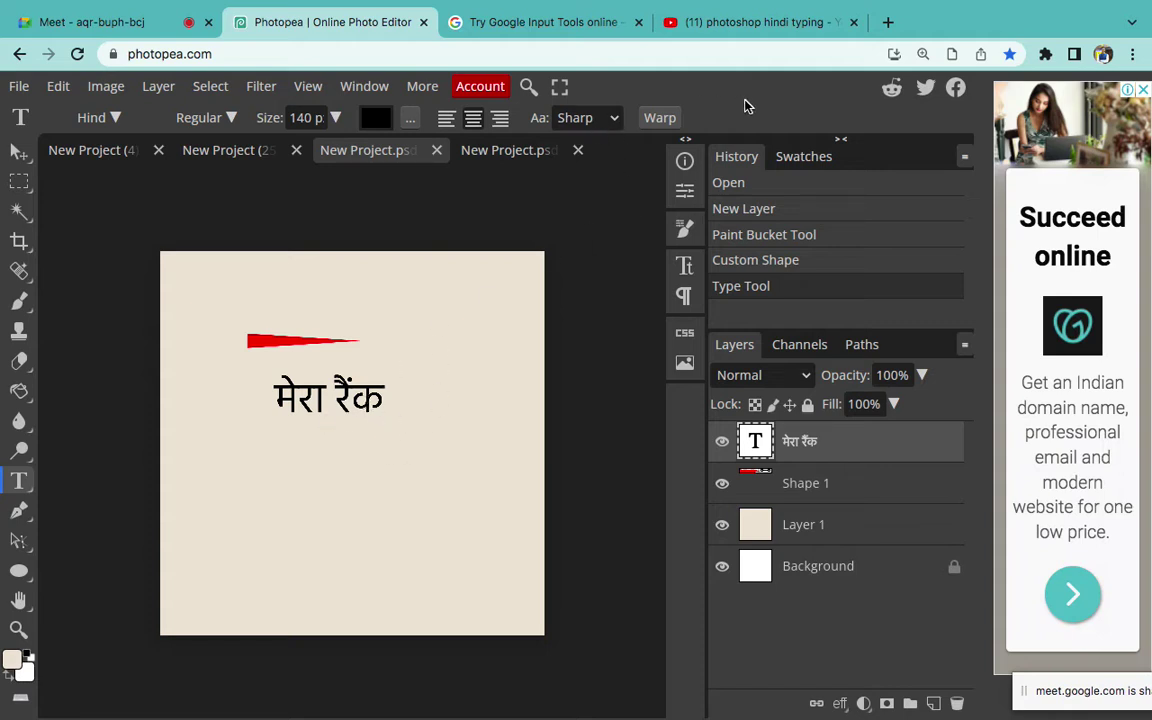
Look through the other open Photopea projects, including the yellow congratulations poster, and return to the beige project
click(472, 150)
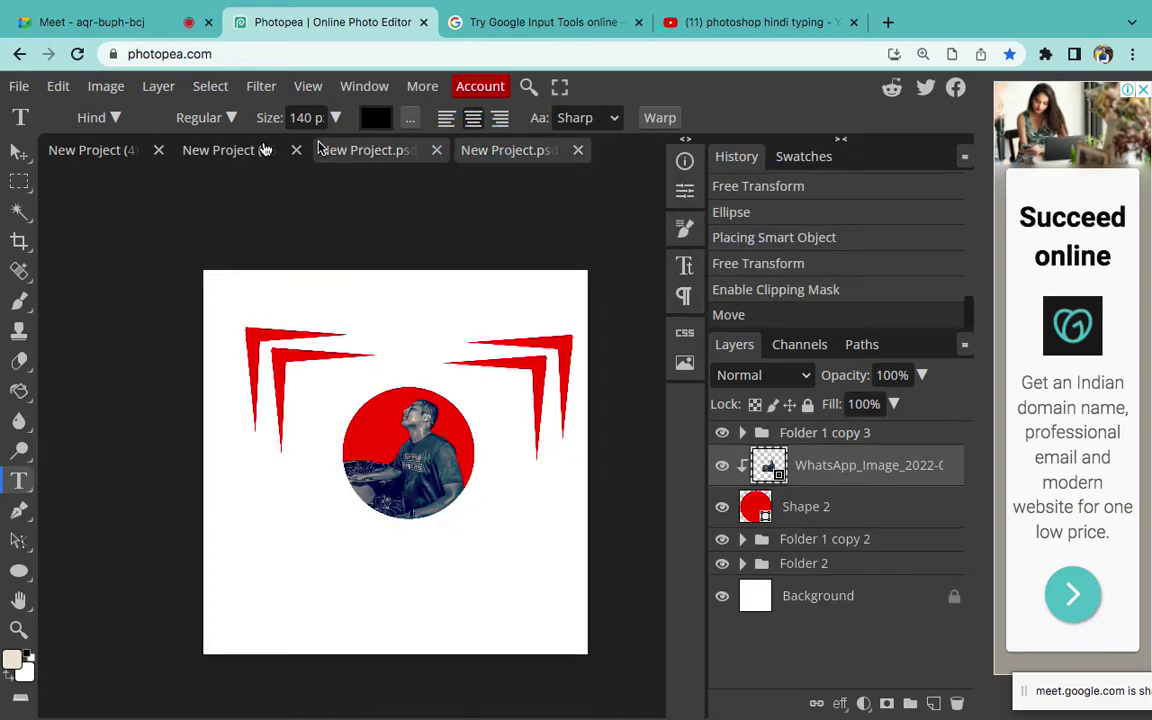
click(231, 150)
click(116, 150)
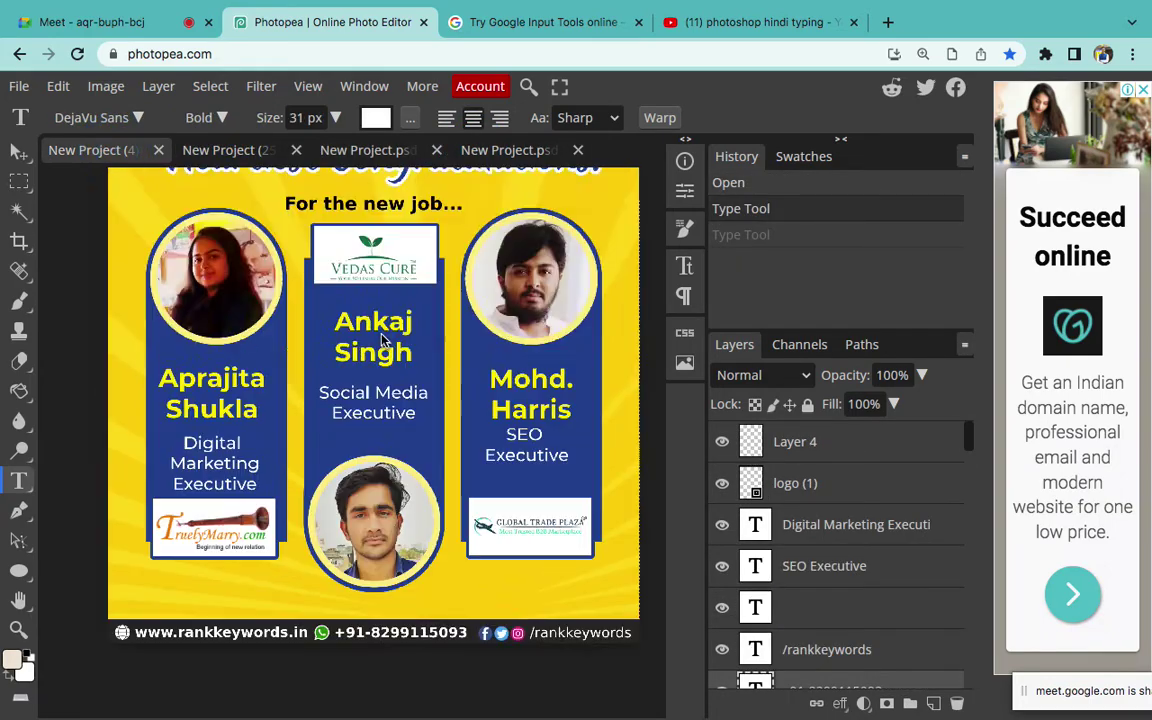
scroll(382, 339, up, 5)
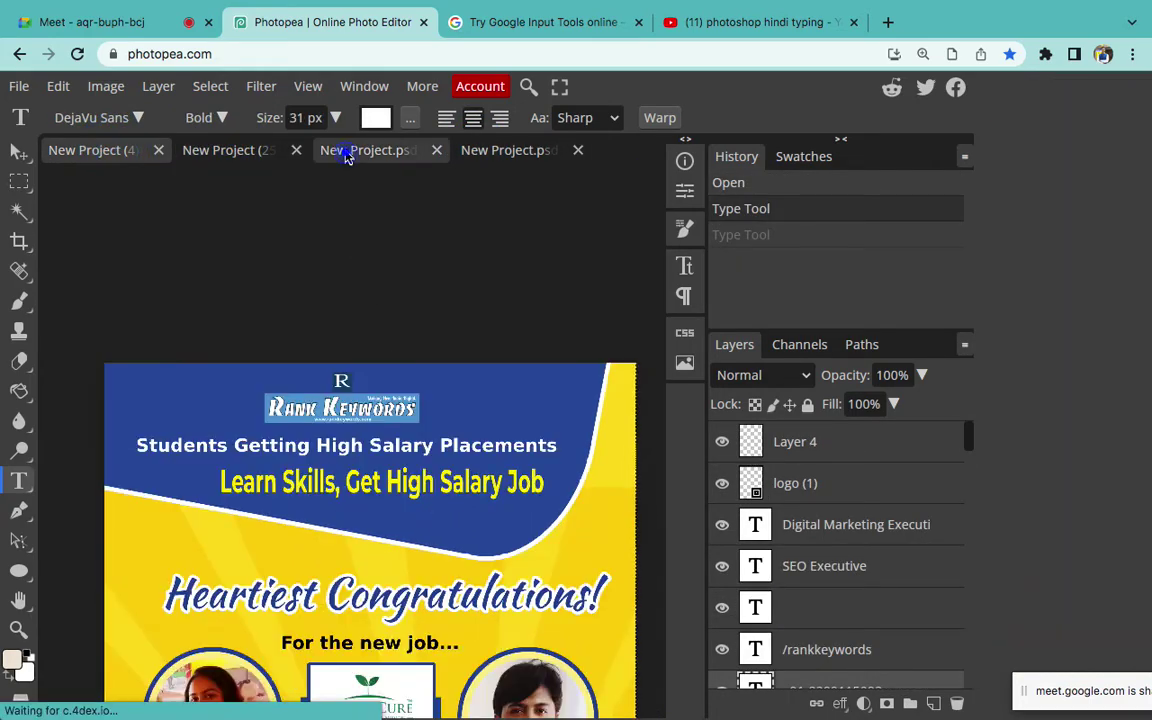
click(345, 152)
Search Google for "google hindi fonts" in a new browser tab and open the Google Fonts browsing page
click(887, 22)
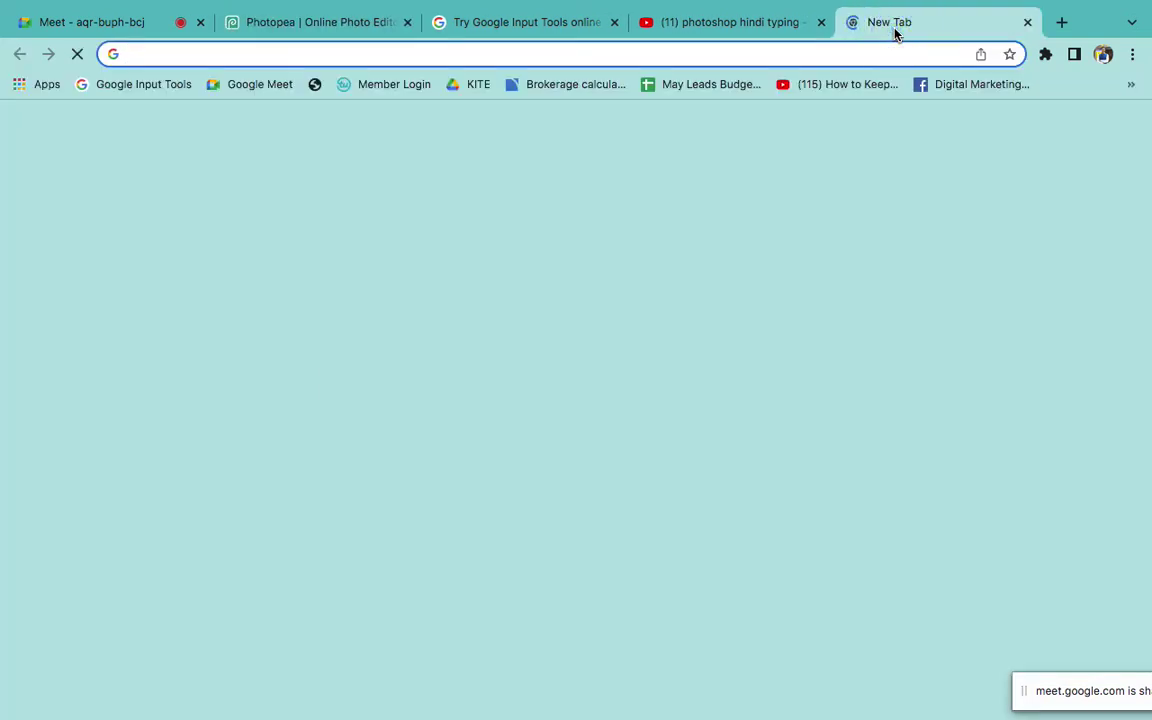
text(google hn)
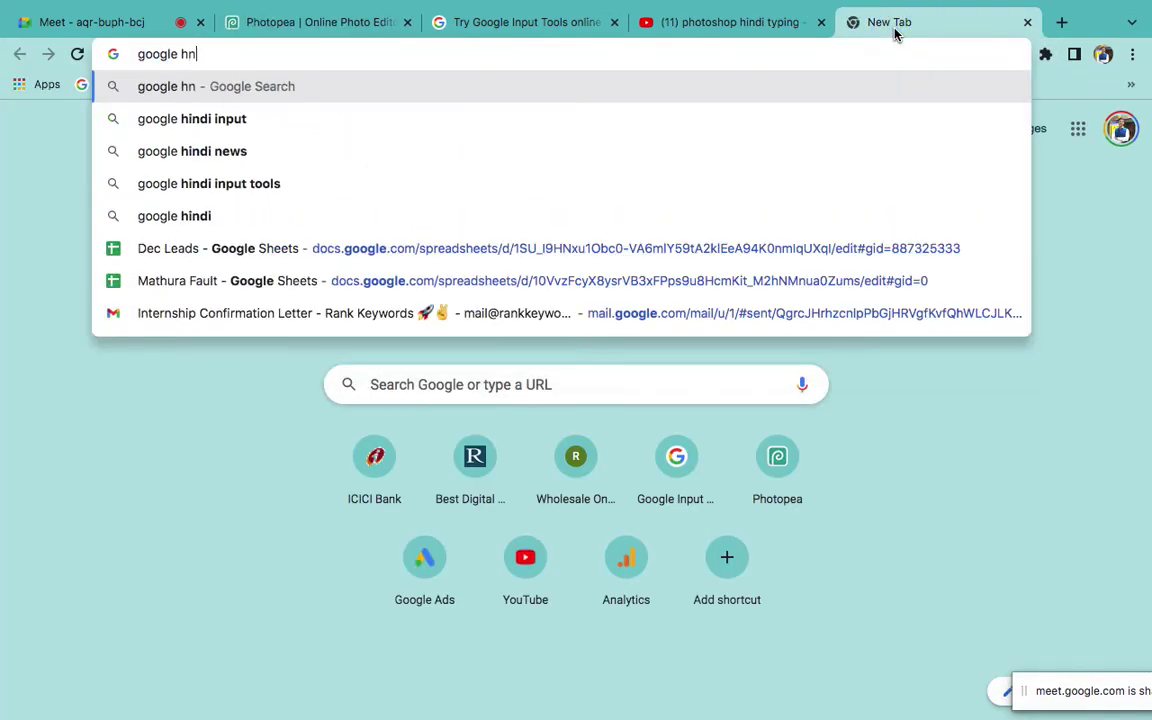
key(BackSpace)
text(indi do)
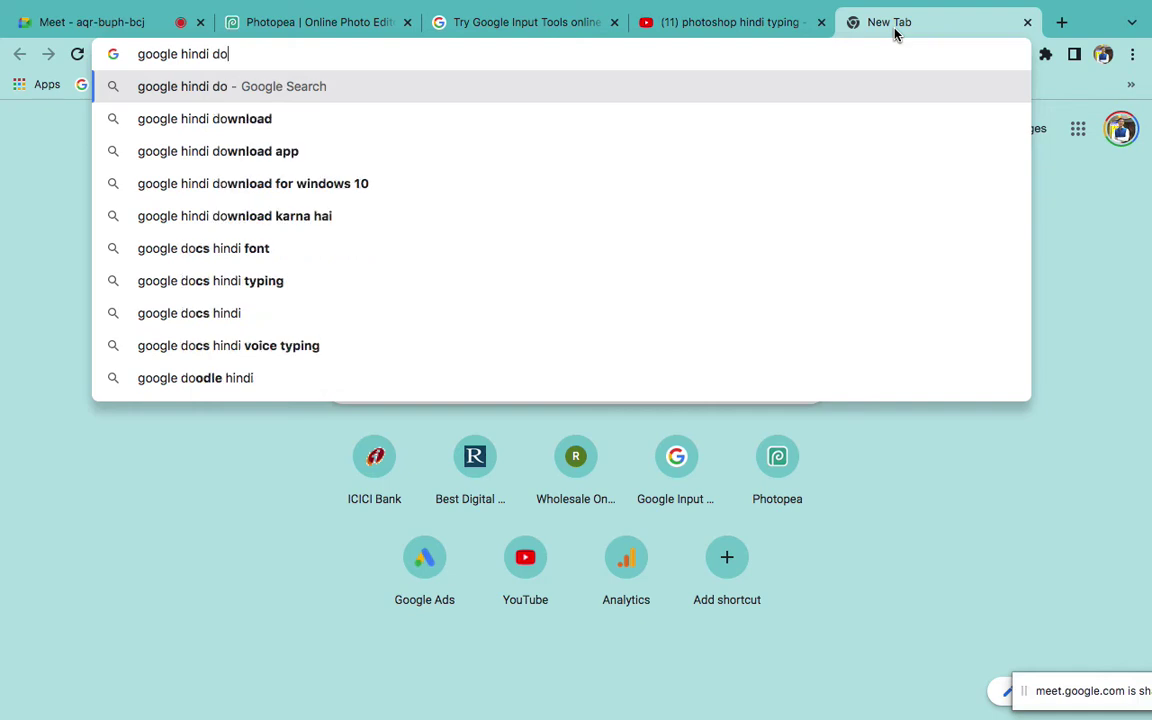
key(BackSpace)
key(BackSpace)
text(fonts)
key(Return)
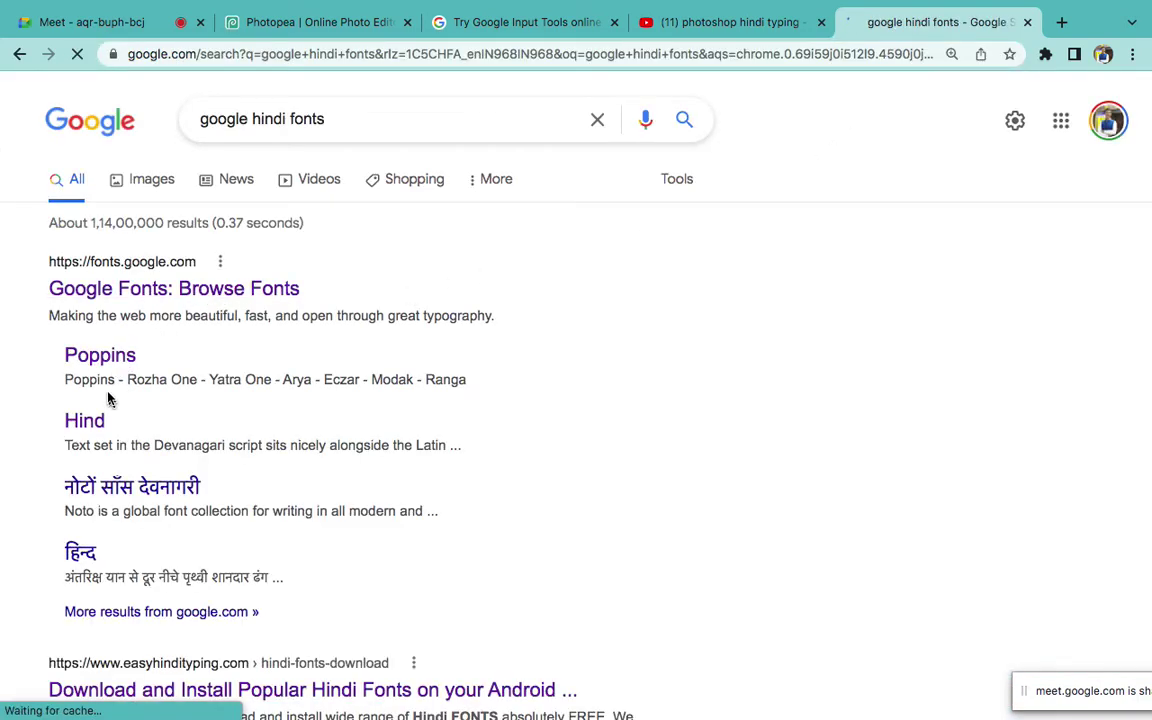
click(158, 289)
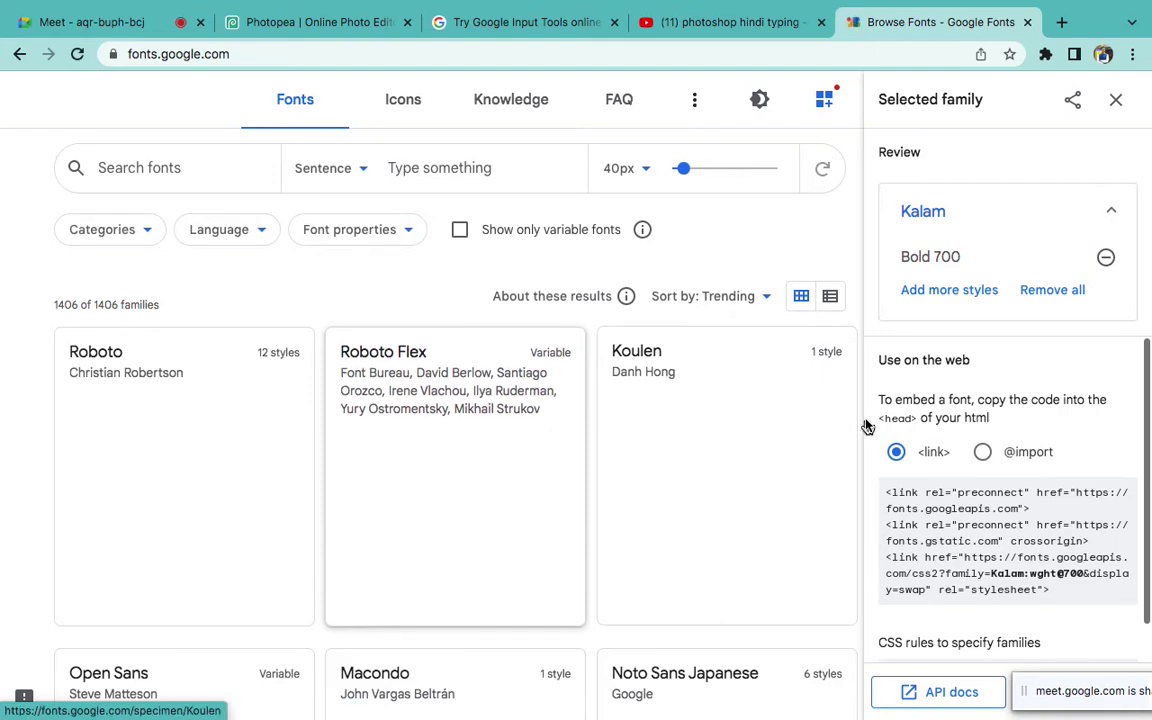
Browse the font families on Google Fonts and examine the selected Kalam family's entry
click(967, 240)
click(933, 202)
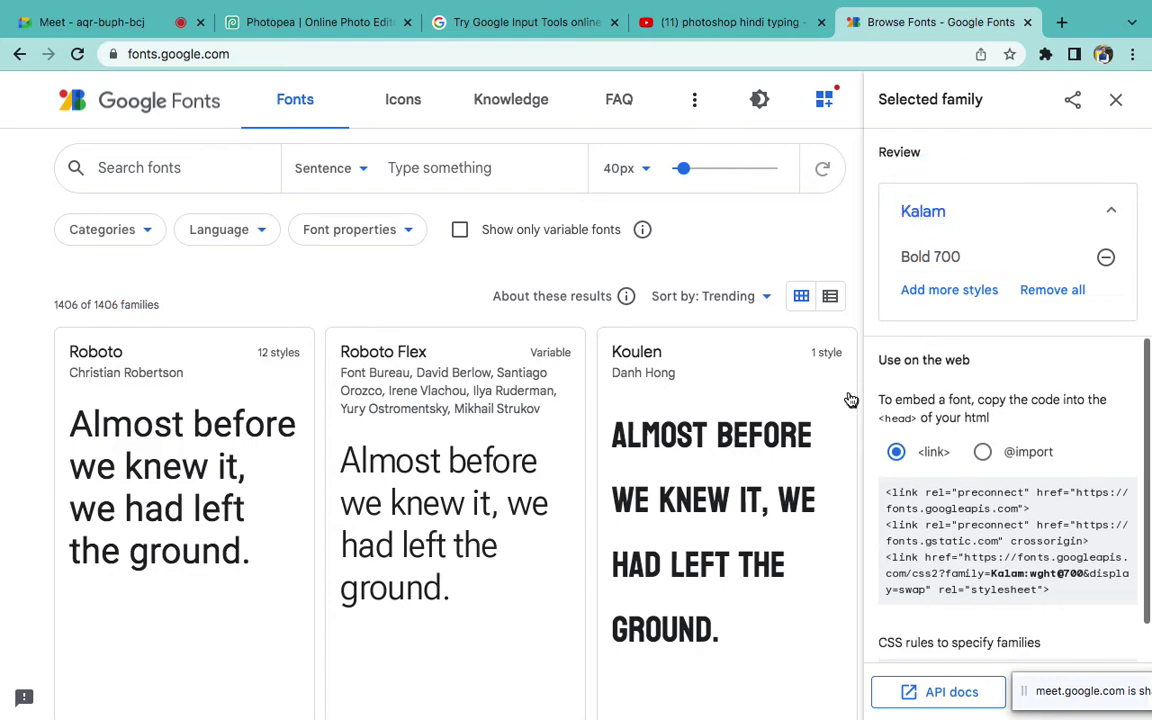
scroll(849, 399, down, 5)
scroll(743, 446, down, 10)
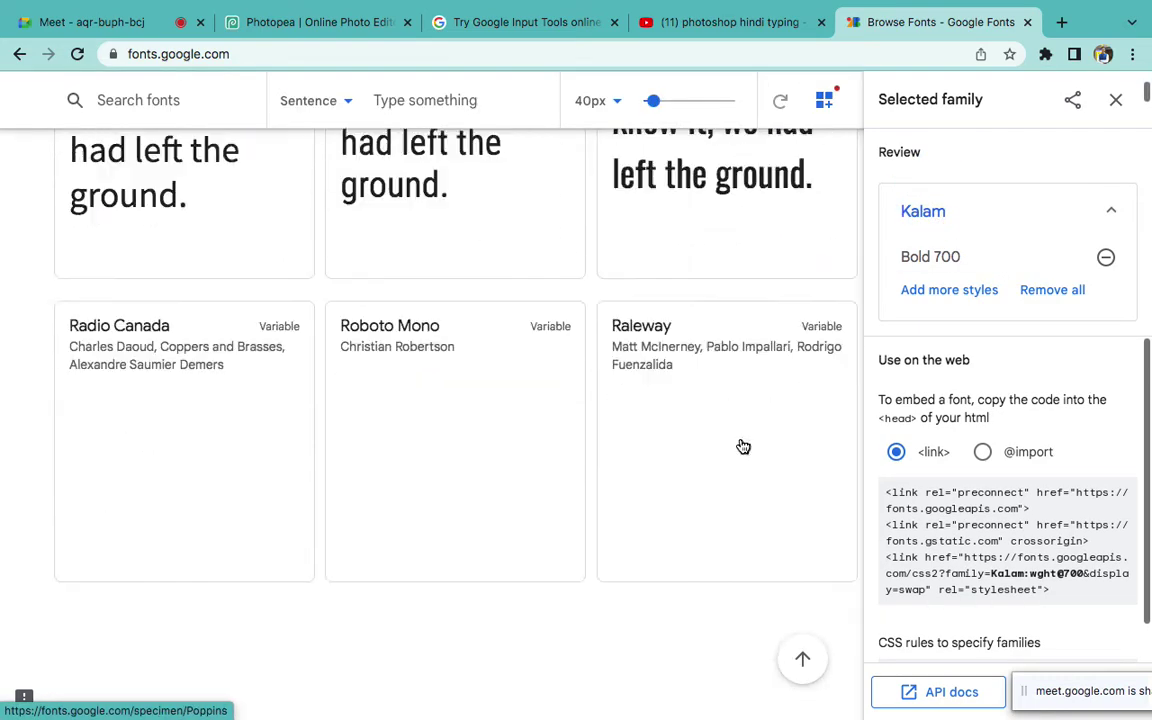
scroll(743, 446, down, 6)
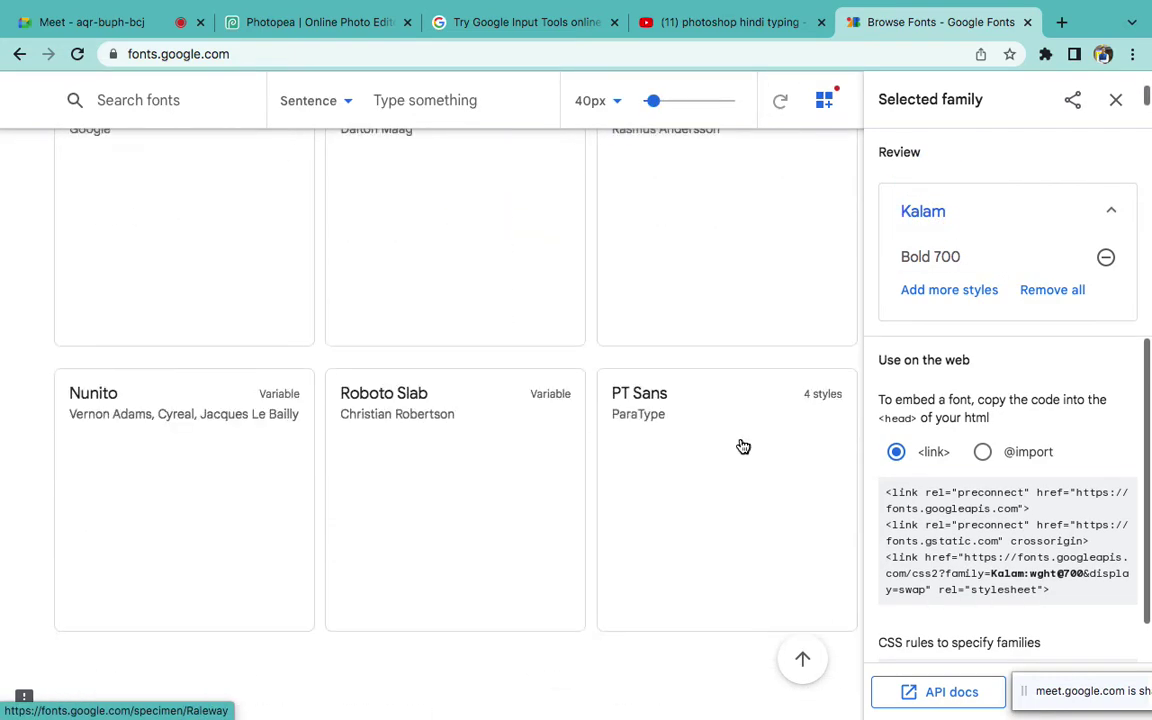
scroll(743, 446, down, 8)
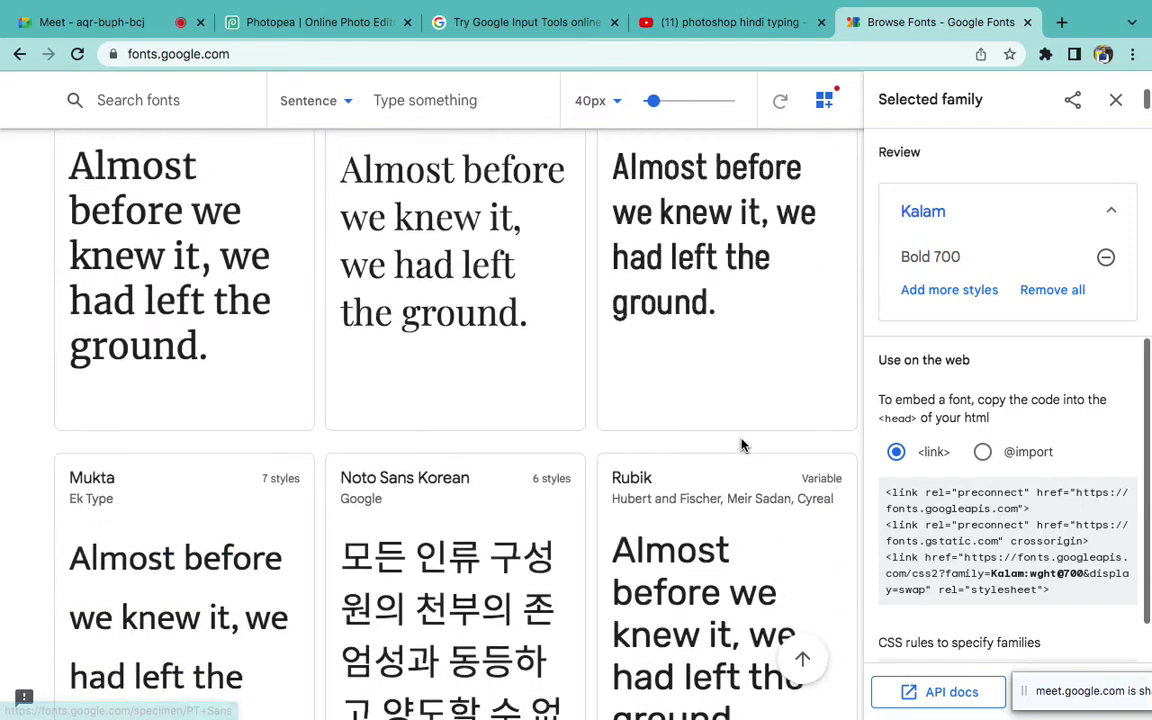
scroll(743, 446, down, 2)
scroll(740, 445, up, 15)
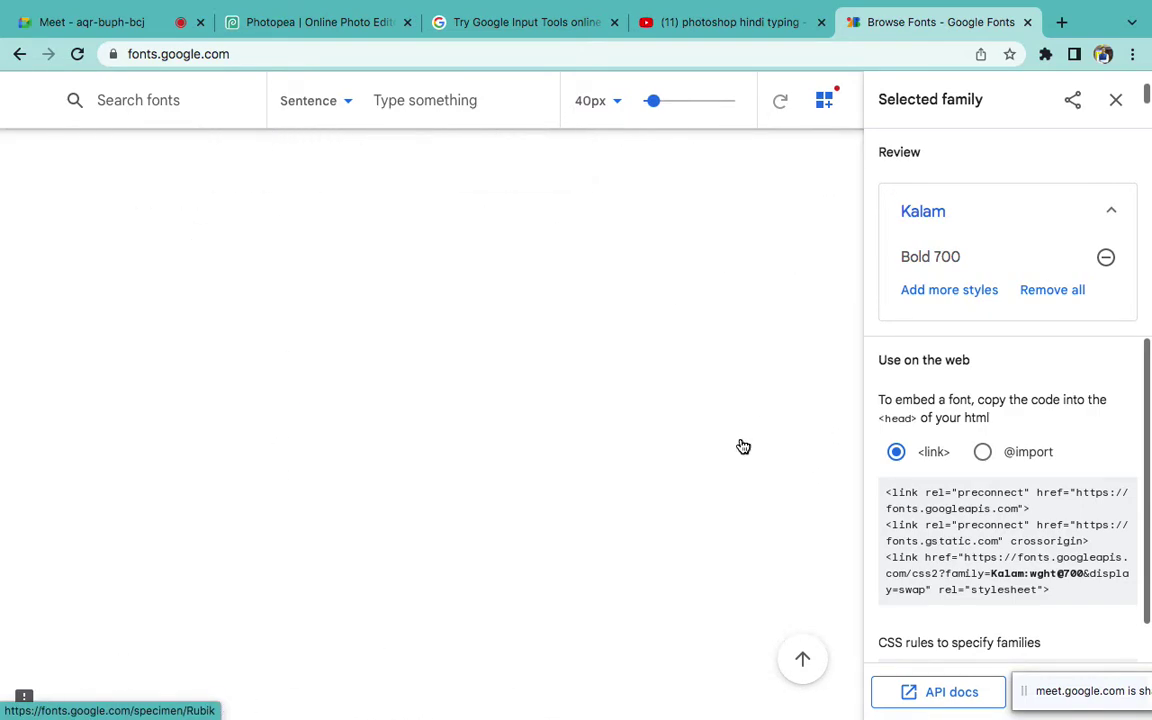
click(955, 226)
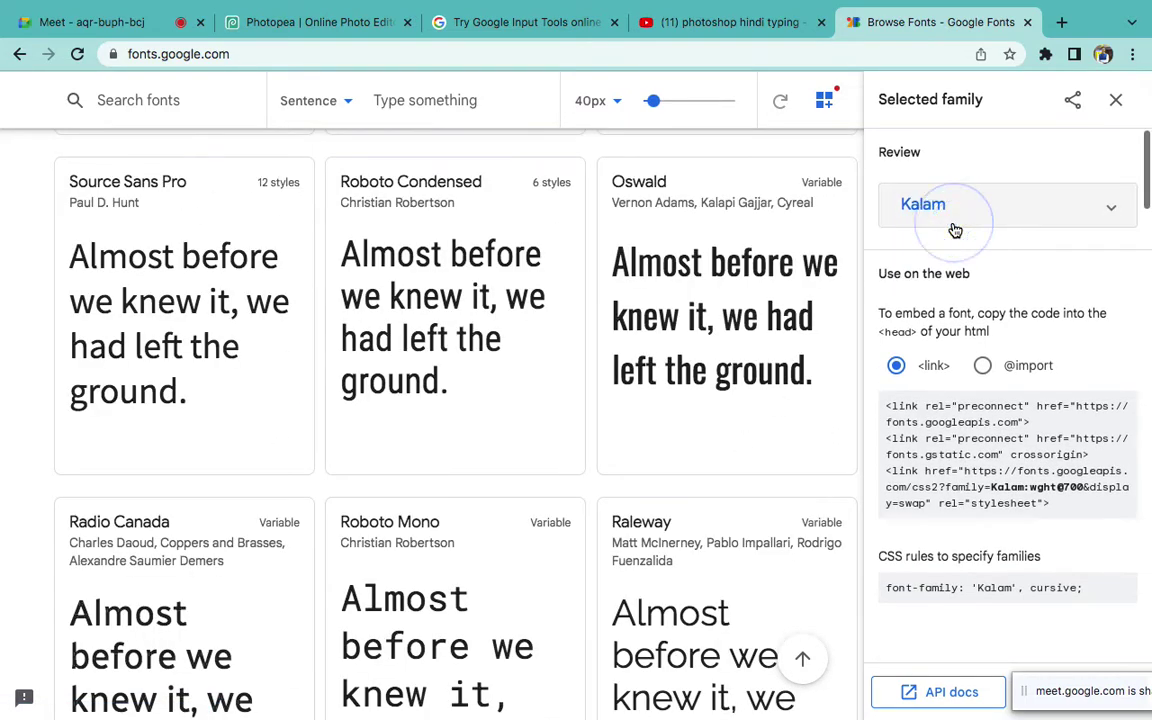
click(954, 226)
Return to the beige Photopea project, select all of the Hindi text and open its font choices
click(305, 24)
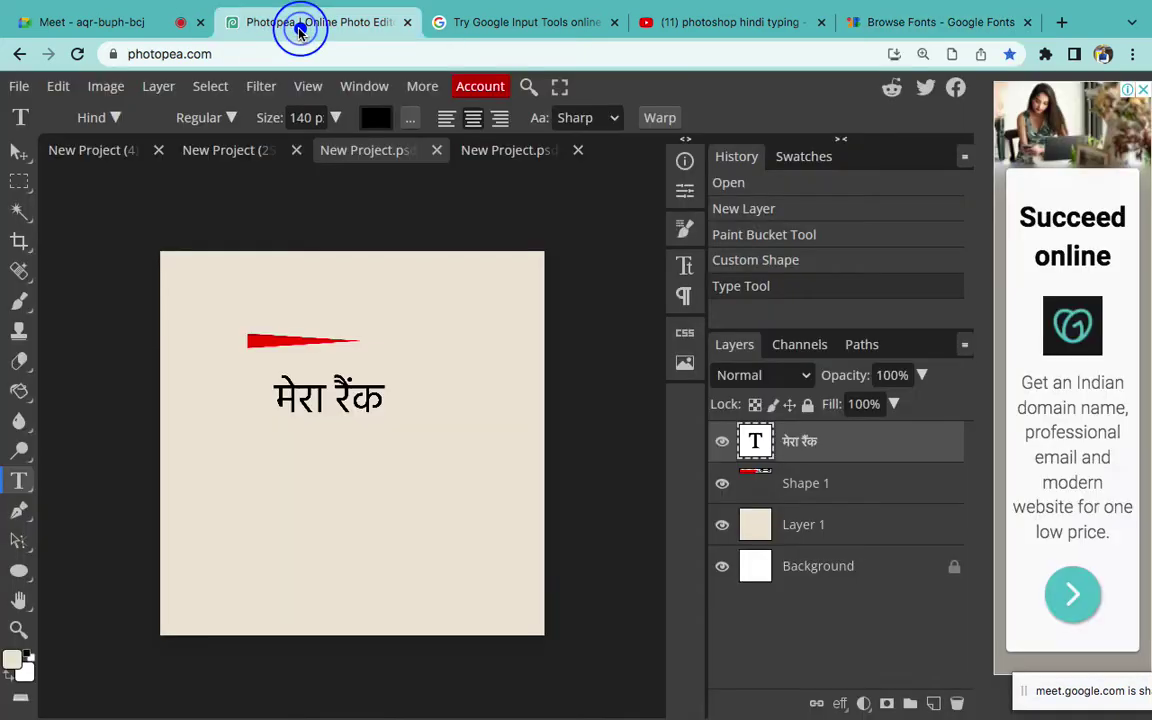
triple_click(362, 388)
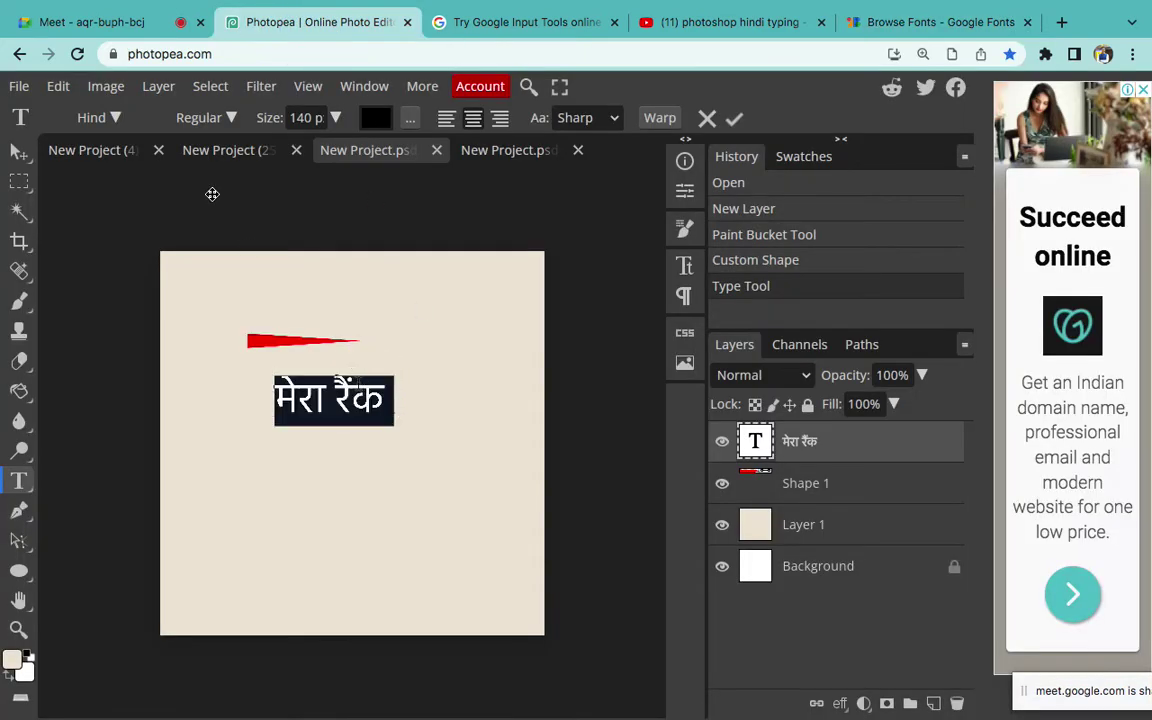
click(117, 118)
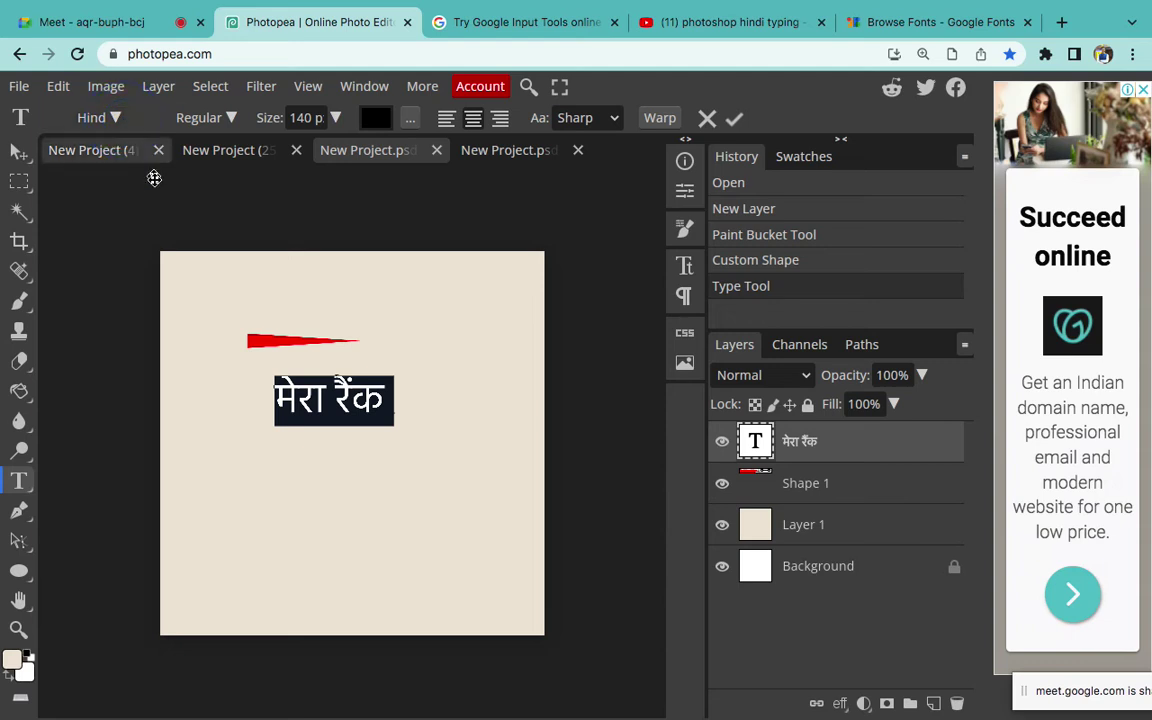
Find the Kalam font and apply it to the selected Hindi text मेरा रैंक, keeping the text edit
click(106, 119)
click(106, 119)
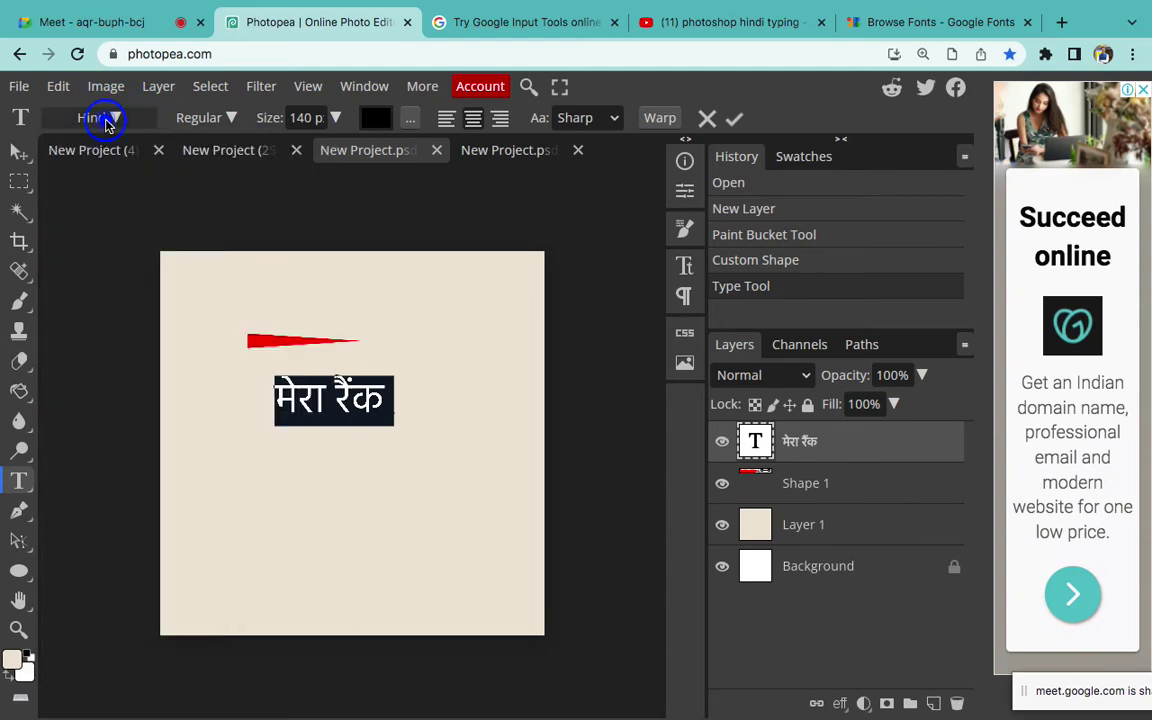
click(106, 119)
click(146, 265)
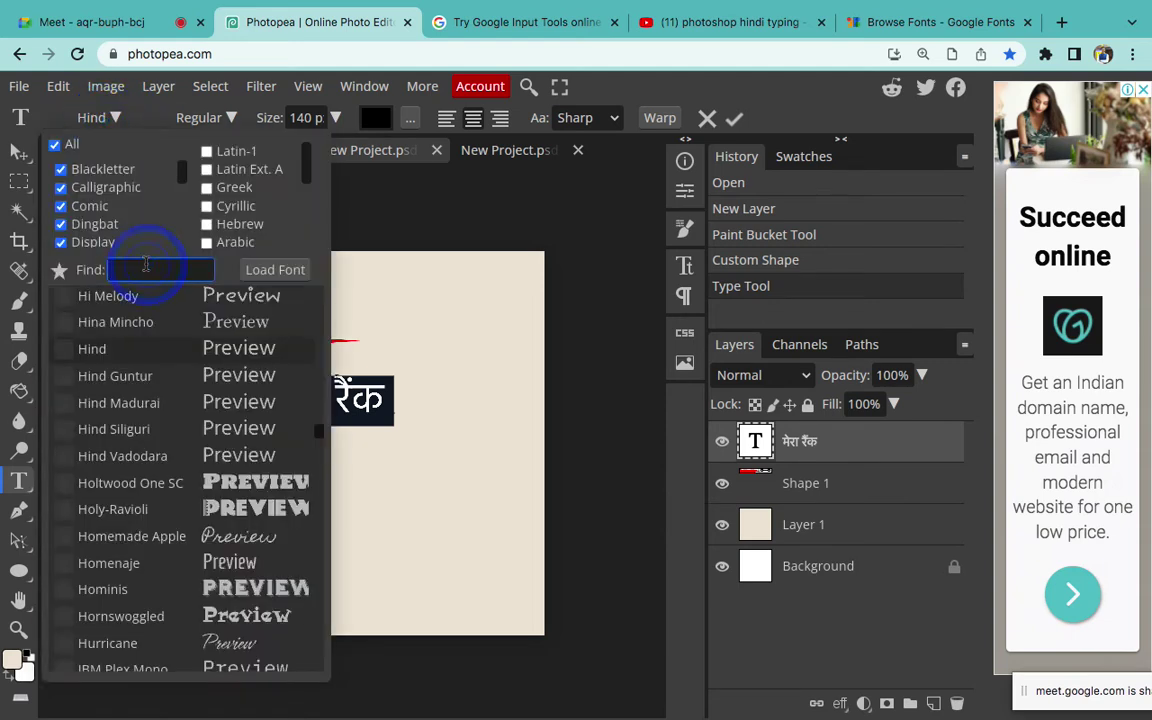
text(kalam)
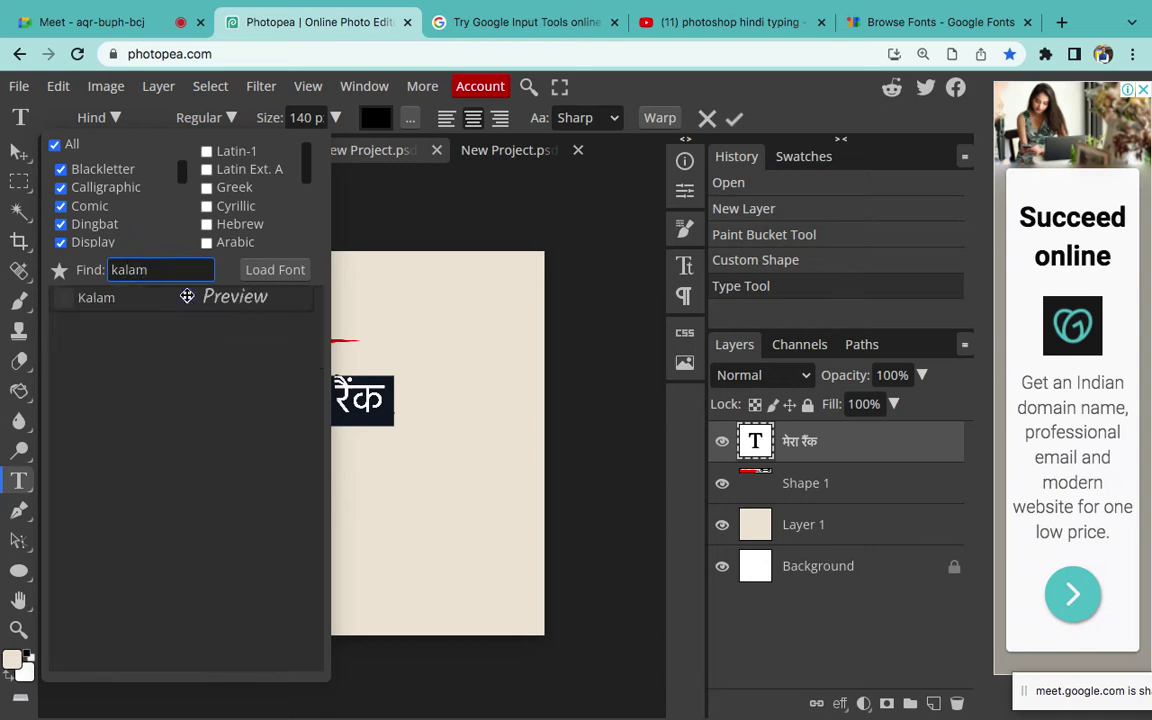
click(187, 296)
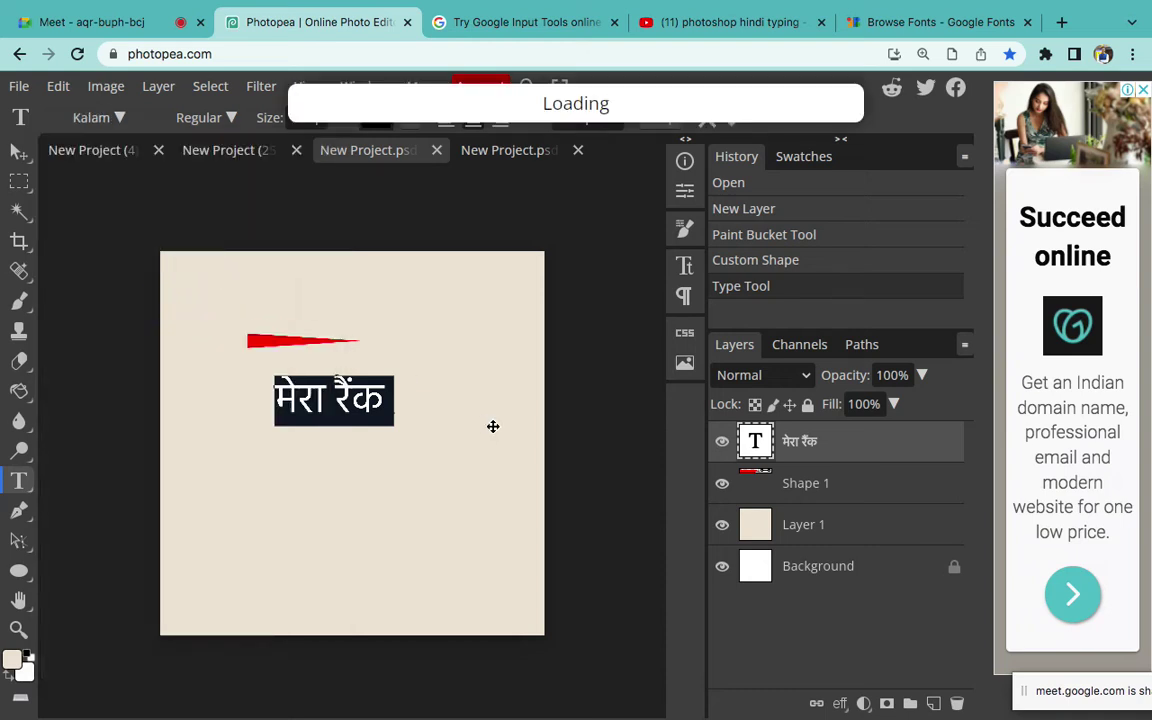
click(372, 400)
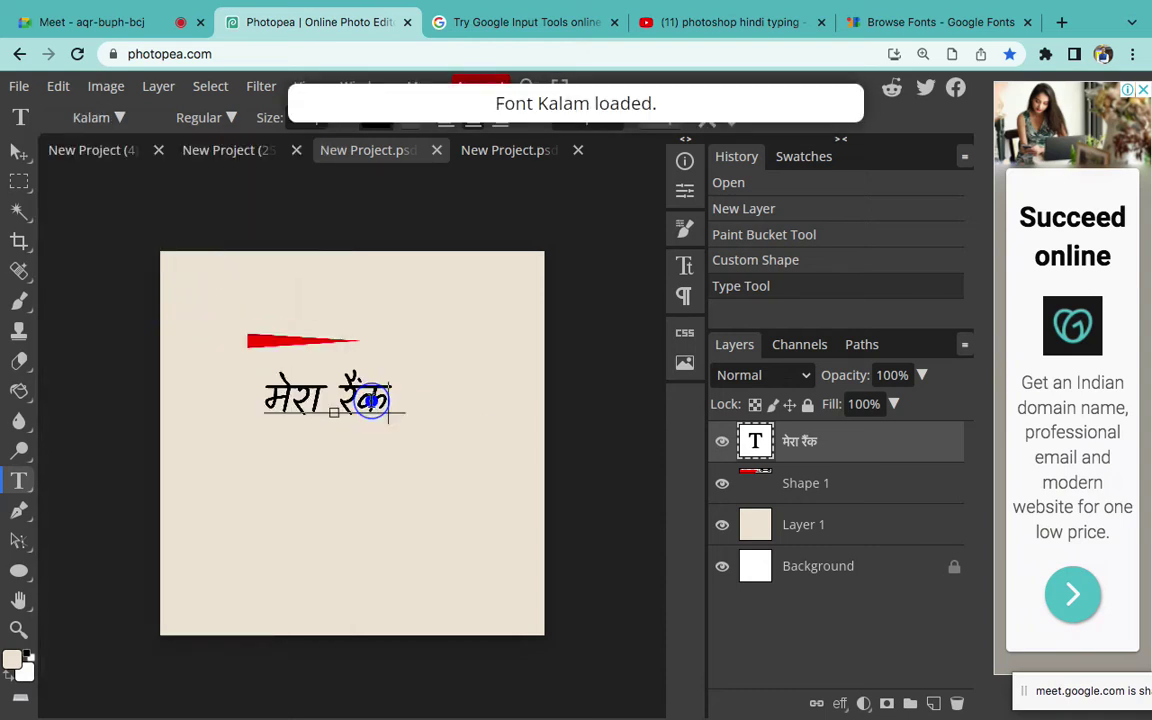
click(828, 487)
click(848, 443)
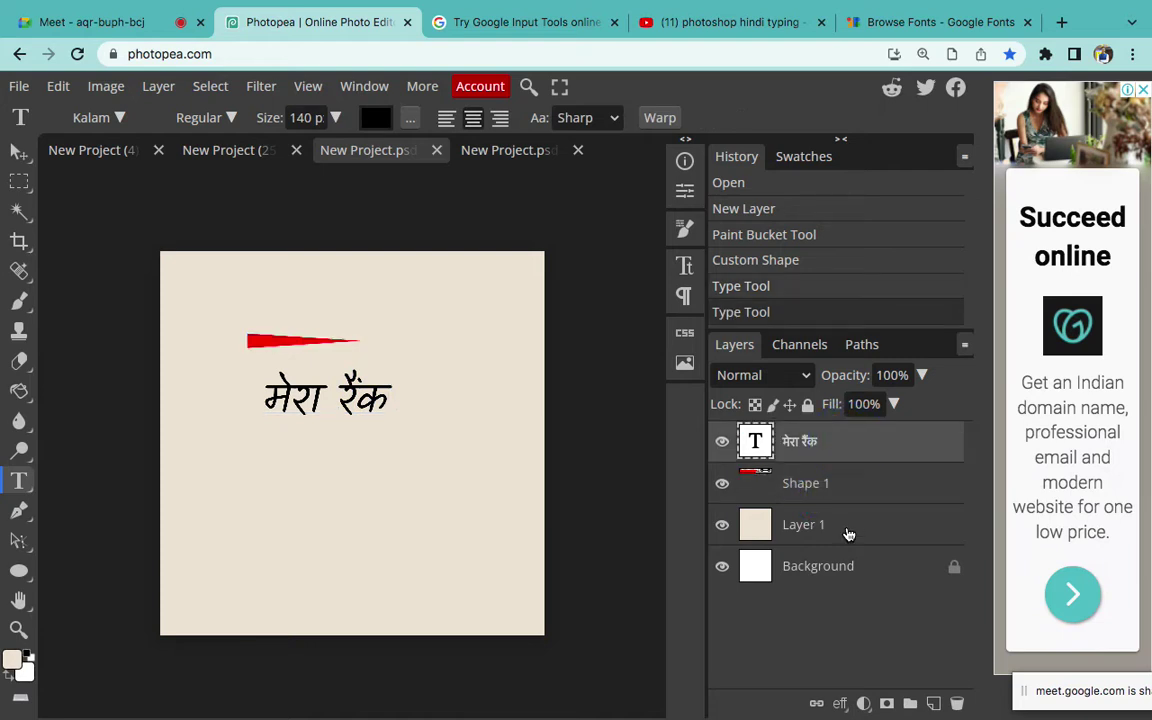
Undo and redo the font change on the Hindi text to compare the two typefaces up close
key(super+equal)
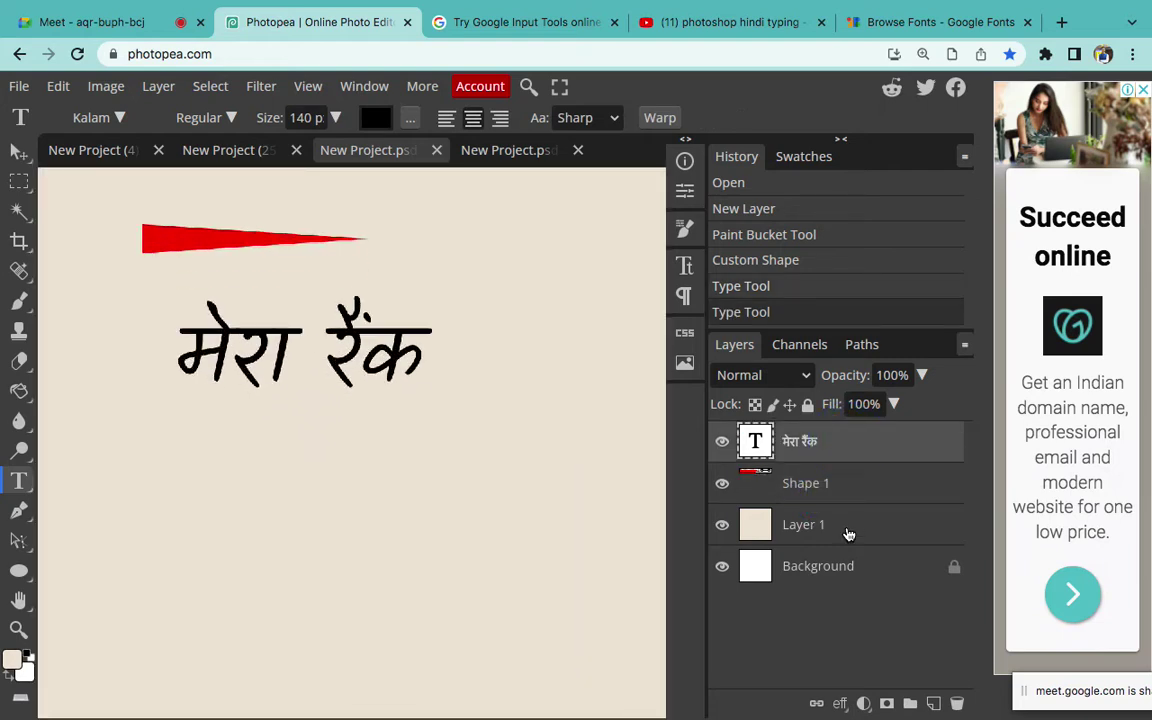
key(super+z)
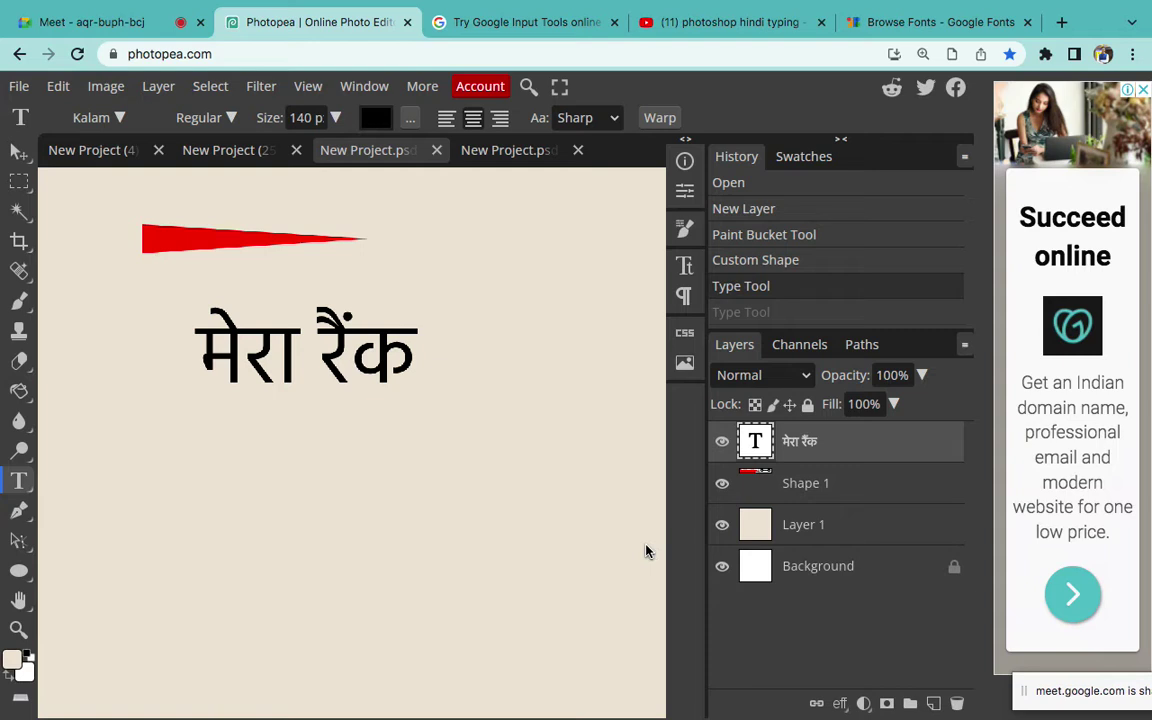
key(super+minus)
key(super+shift+z)
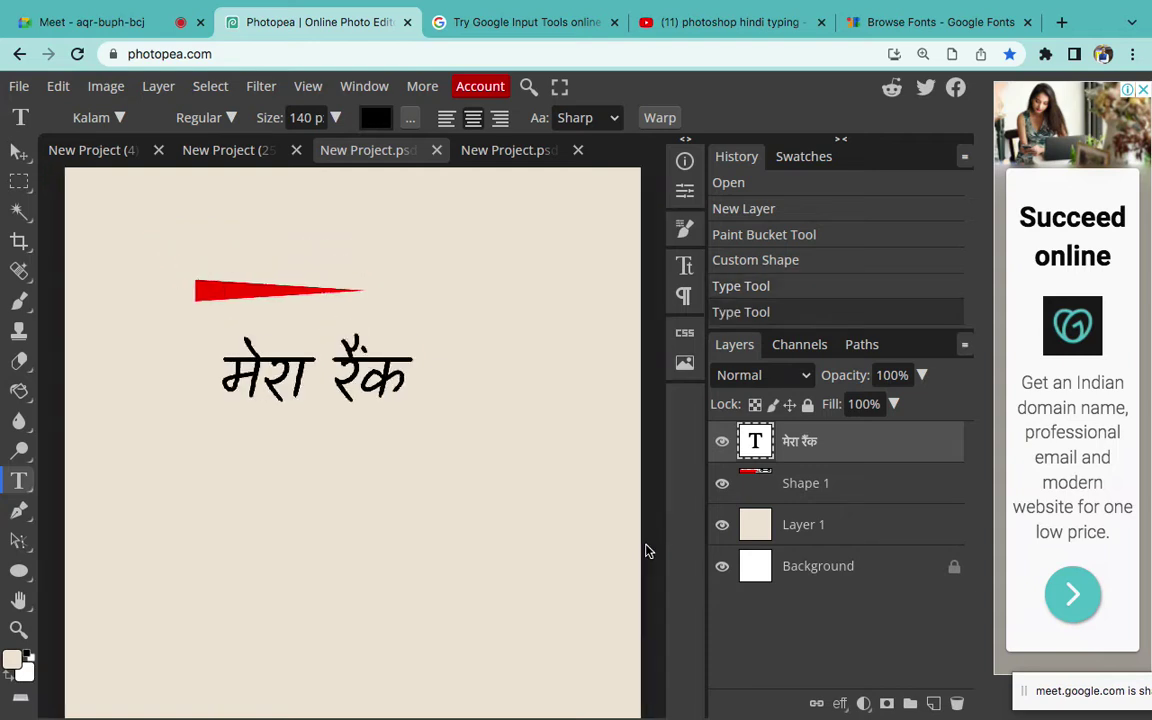
Delete the Hindi text layer and the red wedge shape layer, keeping the beige fill layer
key(super+minus)
key(super+minus)
key(BackSpace)
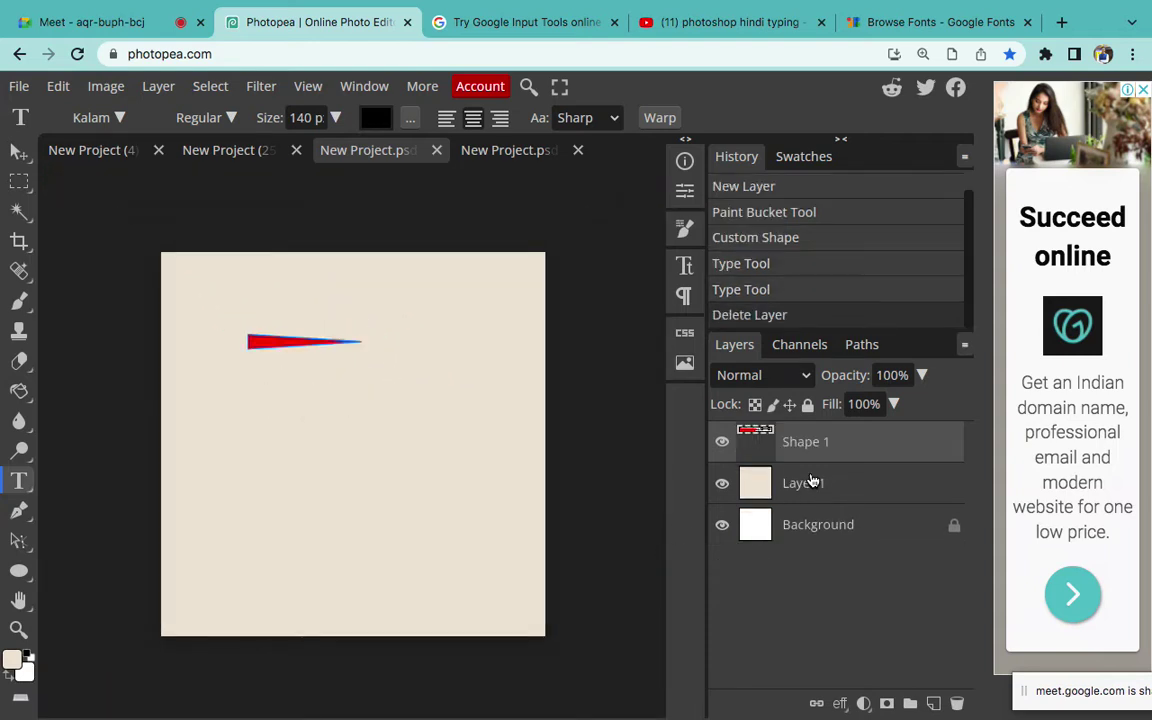
key(BackSpace)
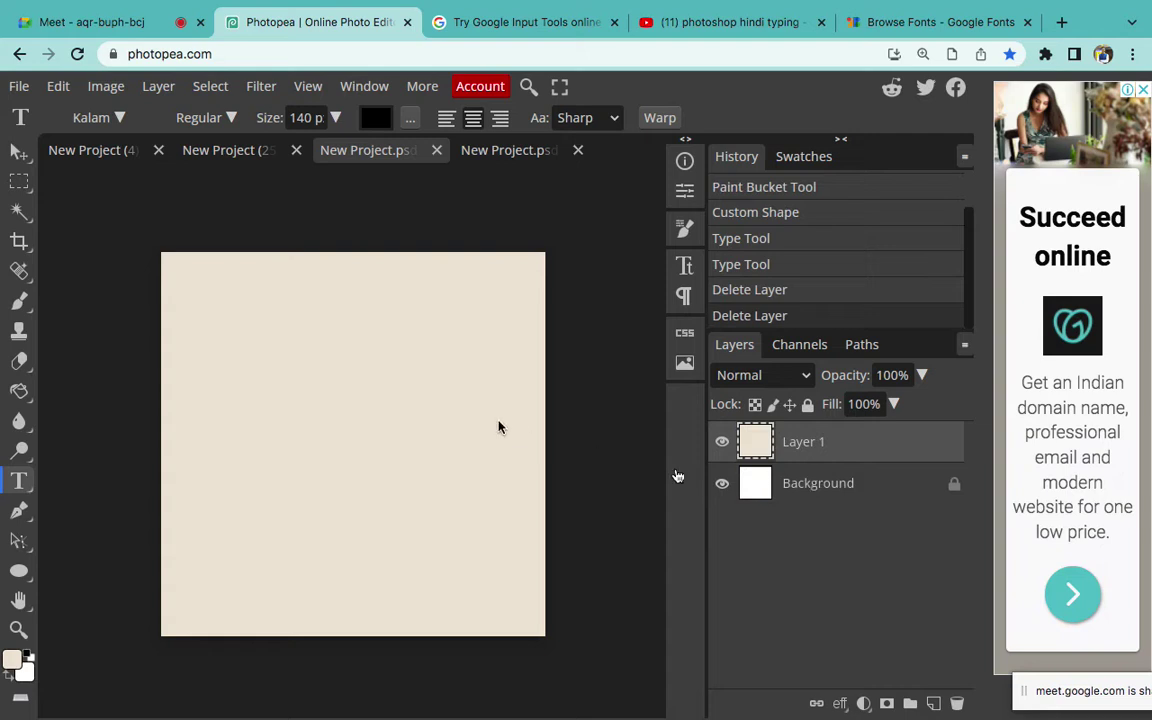
scroll(500, 427, down, 2)
scroll(500, 427, up, 2)
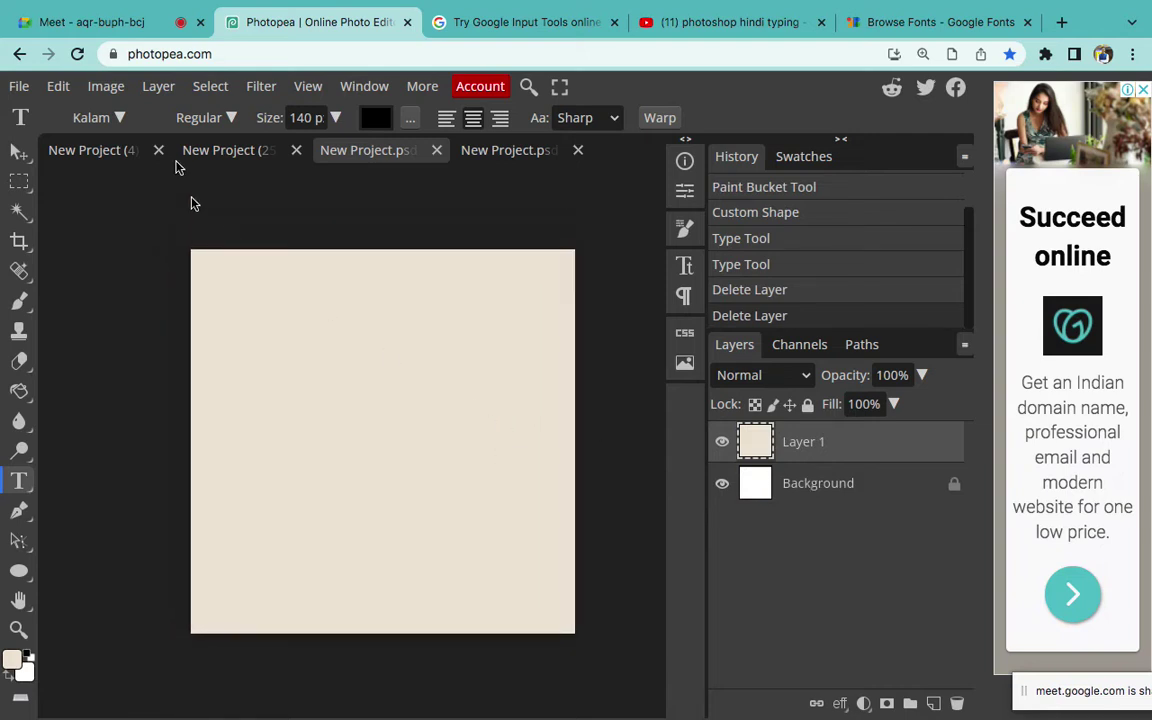
View the "Ranked #1" poster and the yellow "Heartiest Congratulations!" poster in the other open documents
click(214, 152)
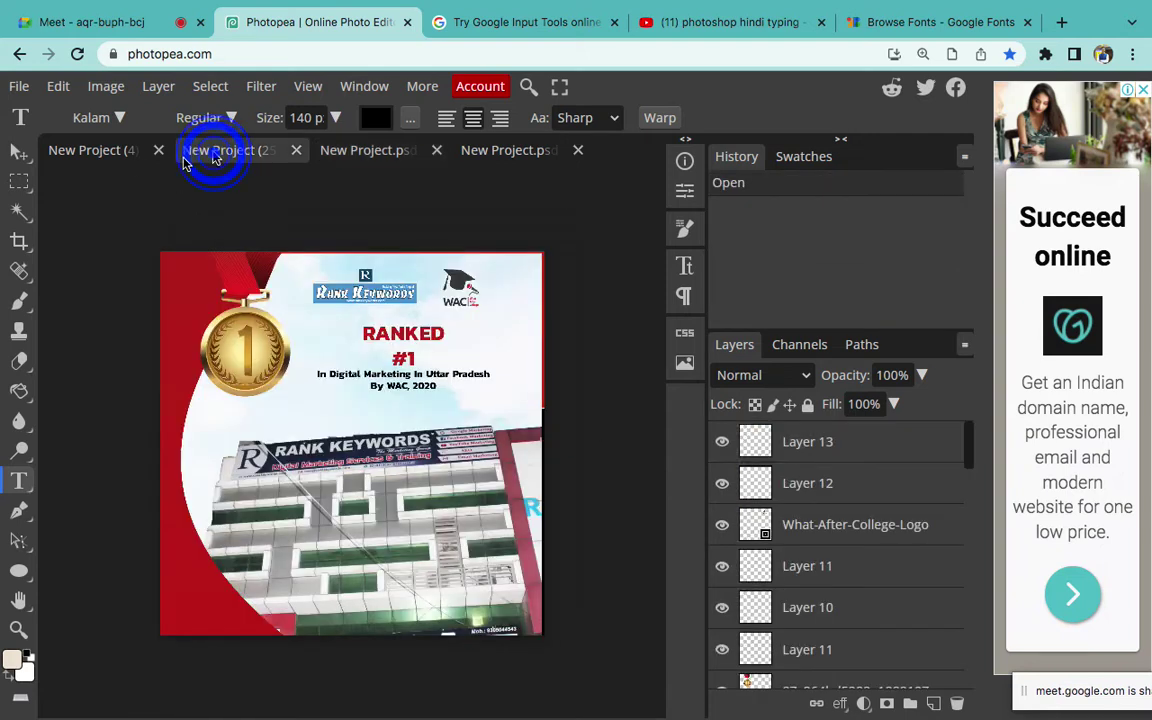
click(90, 150)
scroll(210, 349, down, 4)
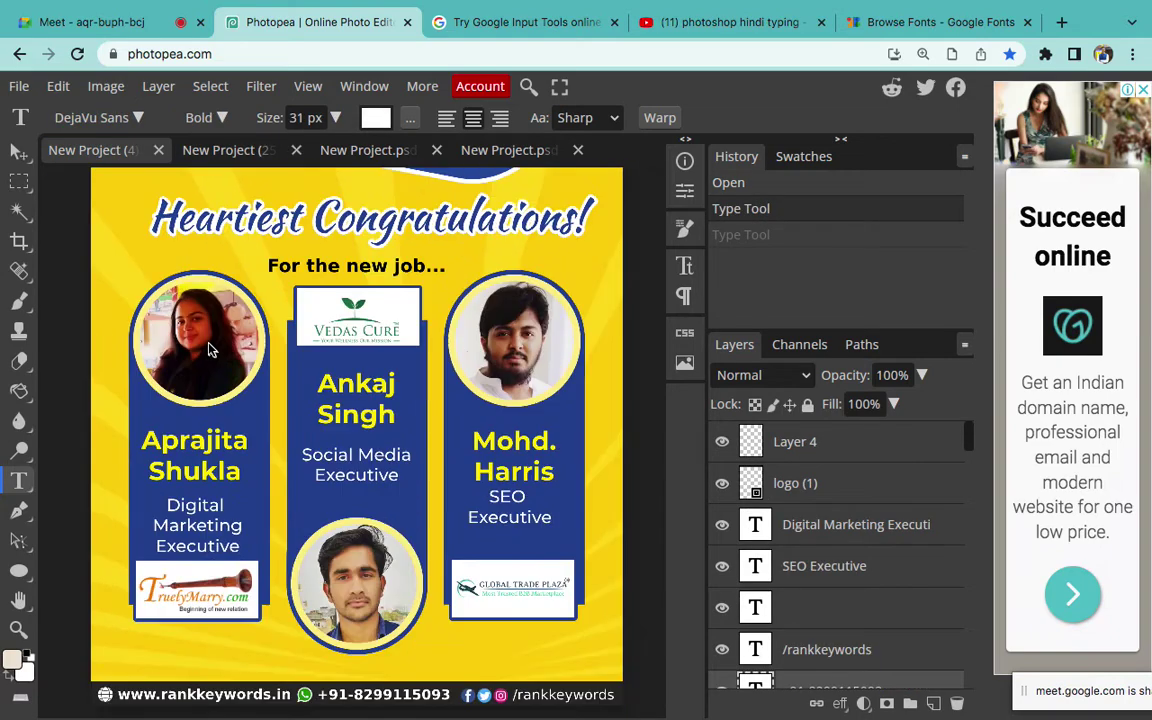
scroll(210, 349, down, 1)
Start opening a file from the computer and search the files for "psd"
click(14, 87)
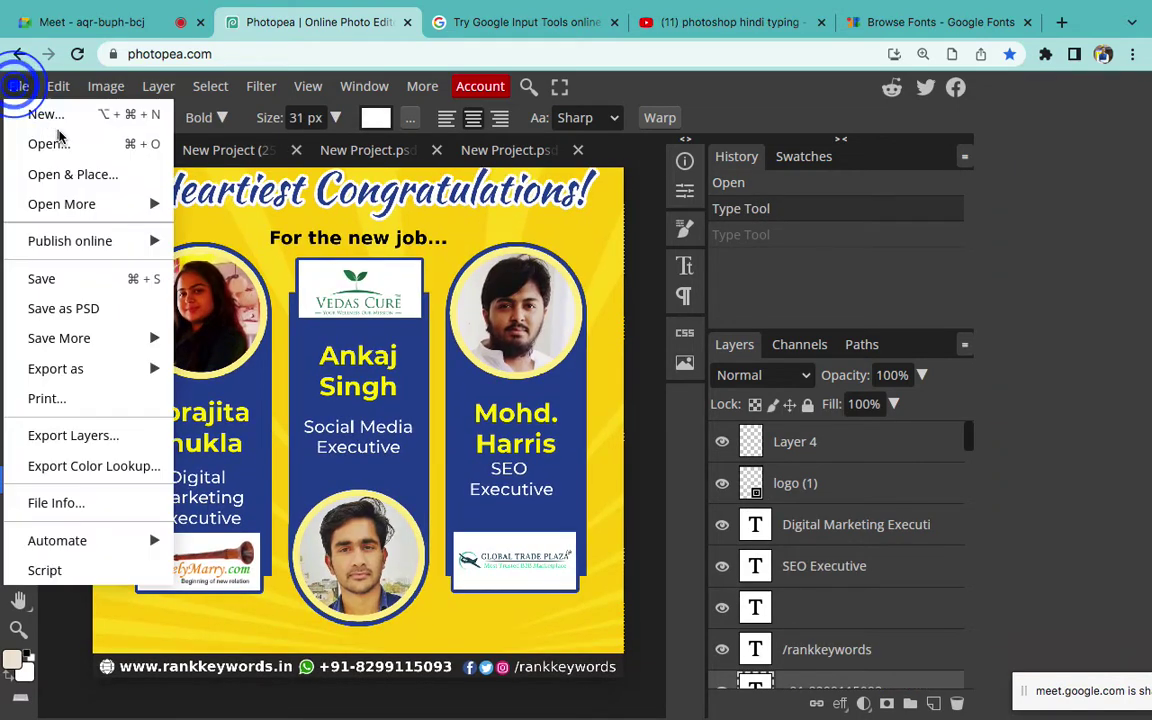
click(50, 148)
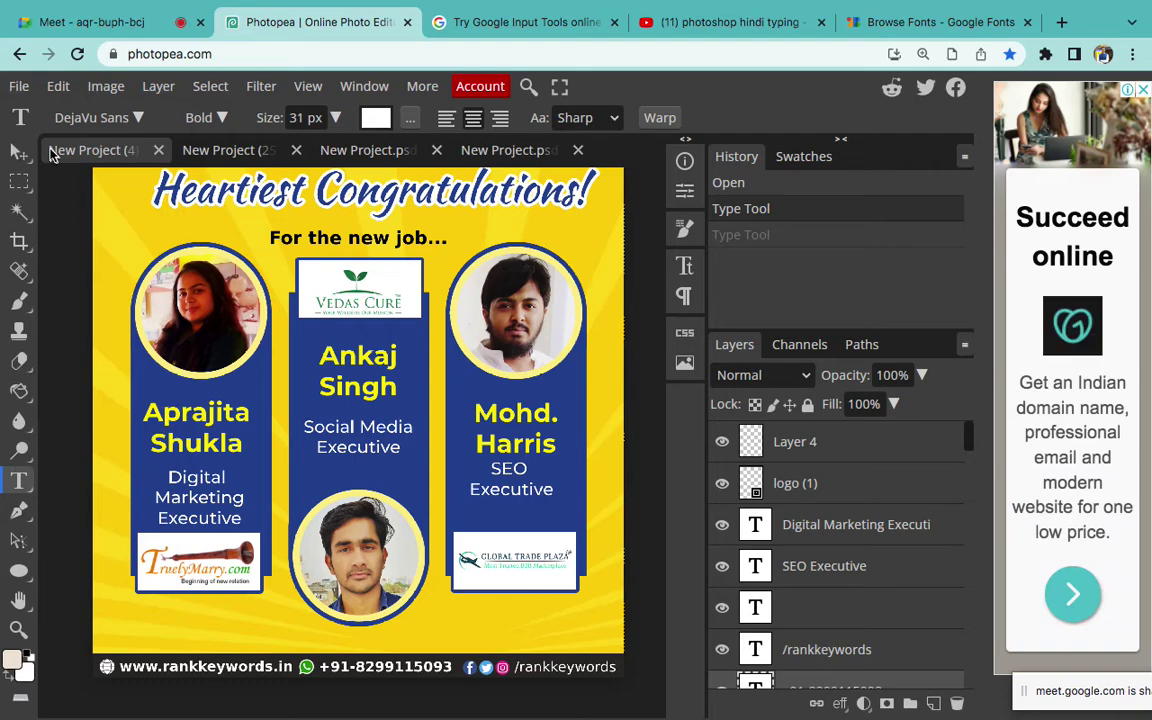
key(super+o)
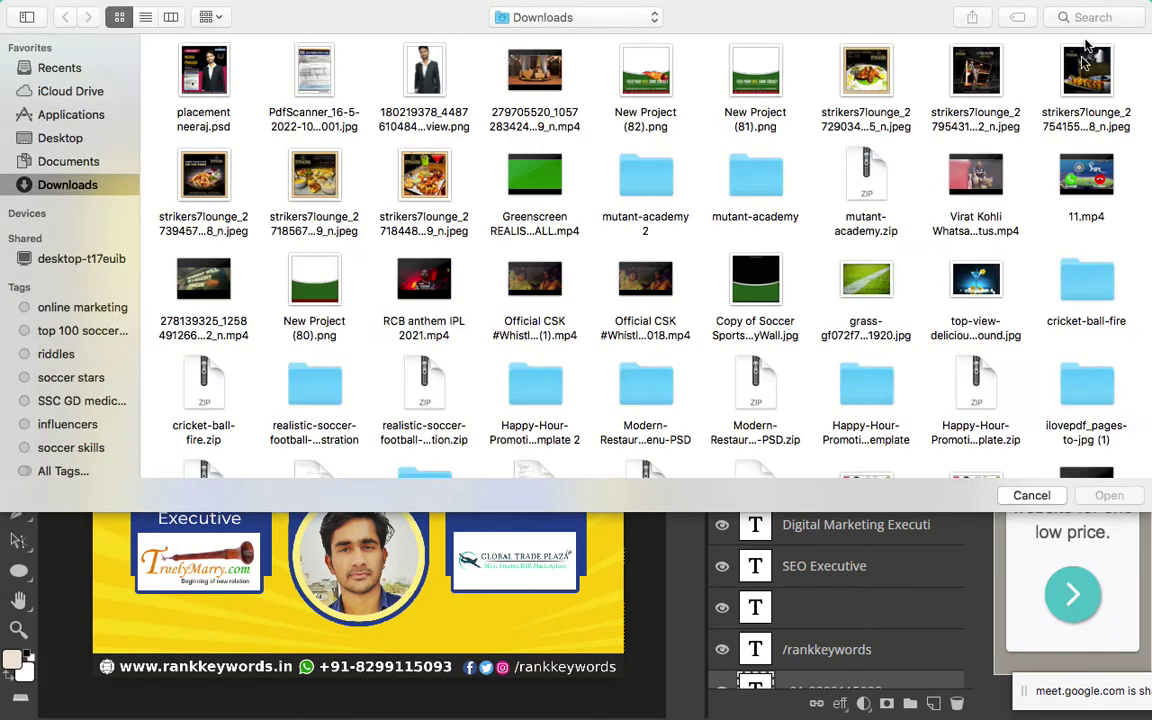
click(1088, 19)
text(p)
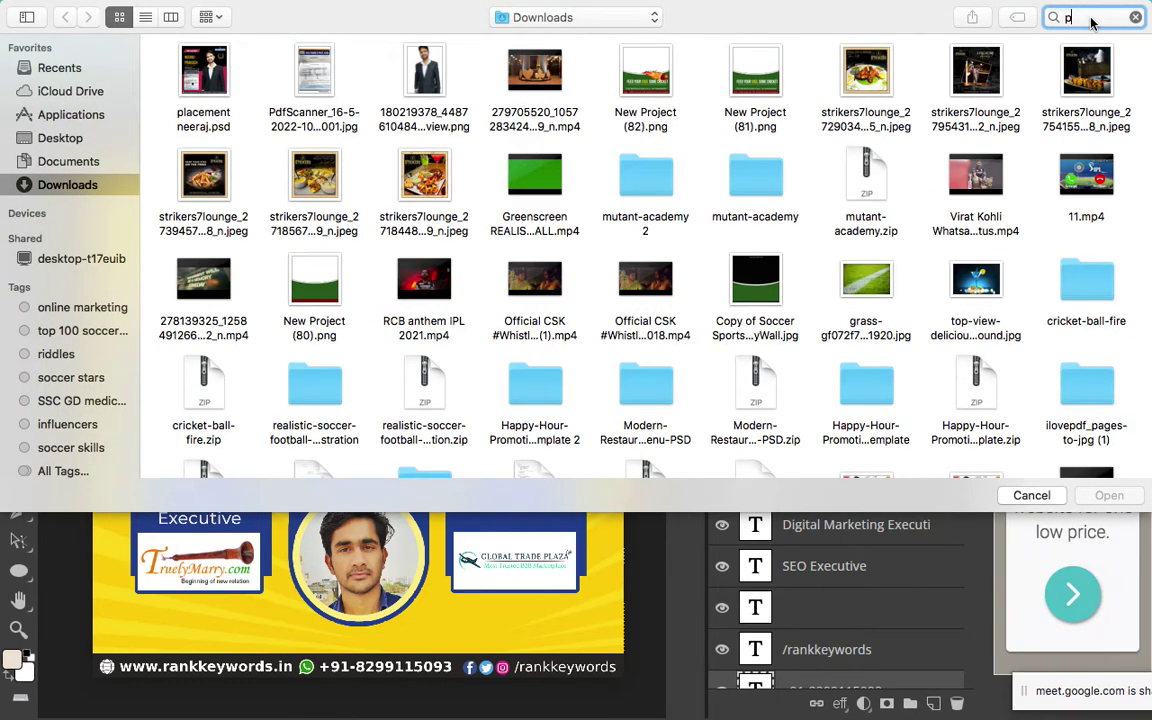
text(sd)
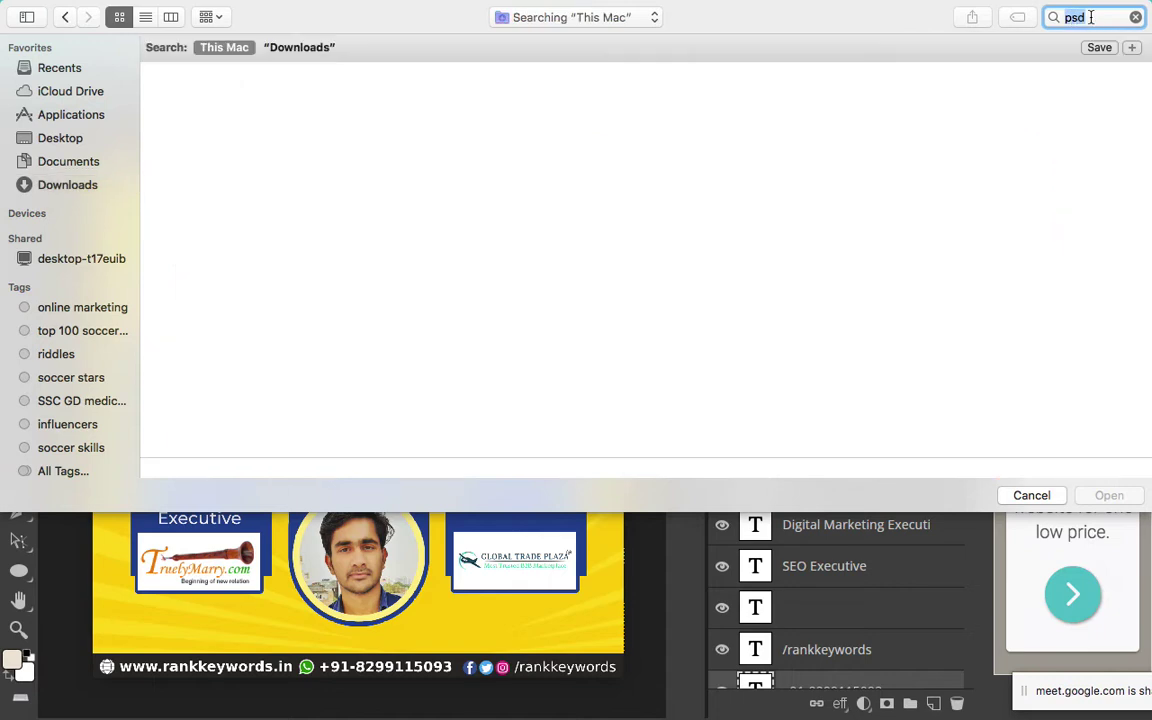
Return to the Downloads folder and preview the Strikers milkshake poster and the Strikers grilled skewer poster
click(84, 182)
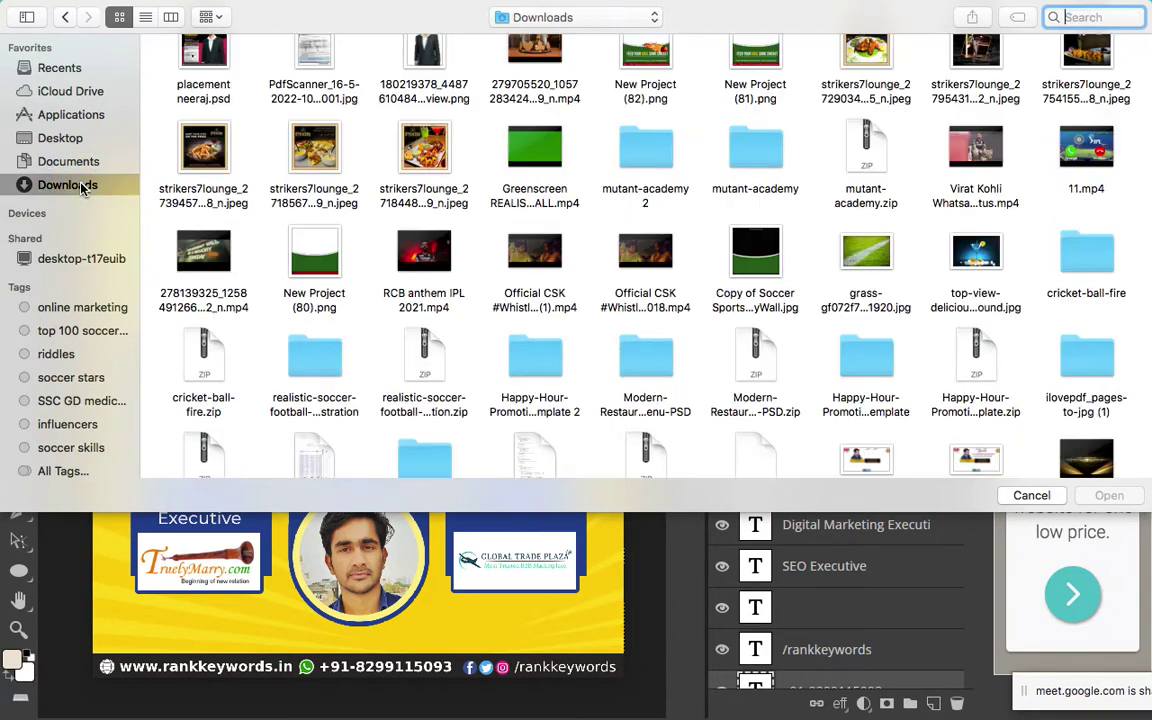
scroll(466, 146, up, 2)
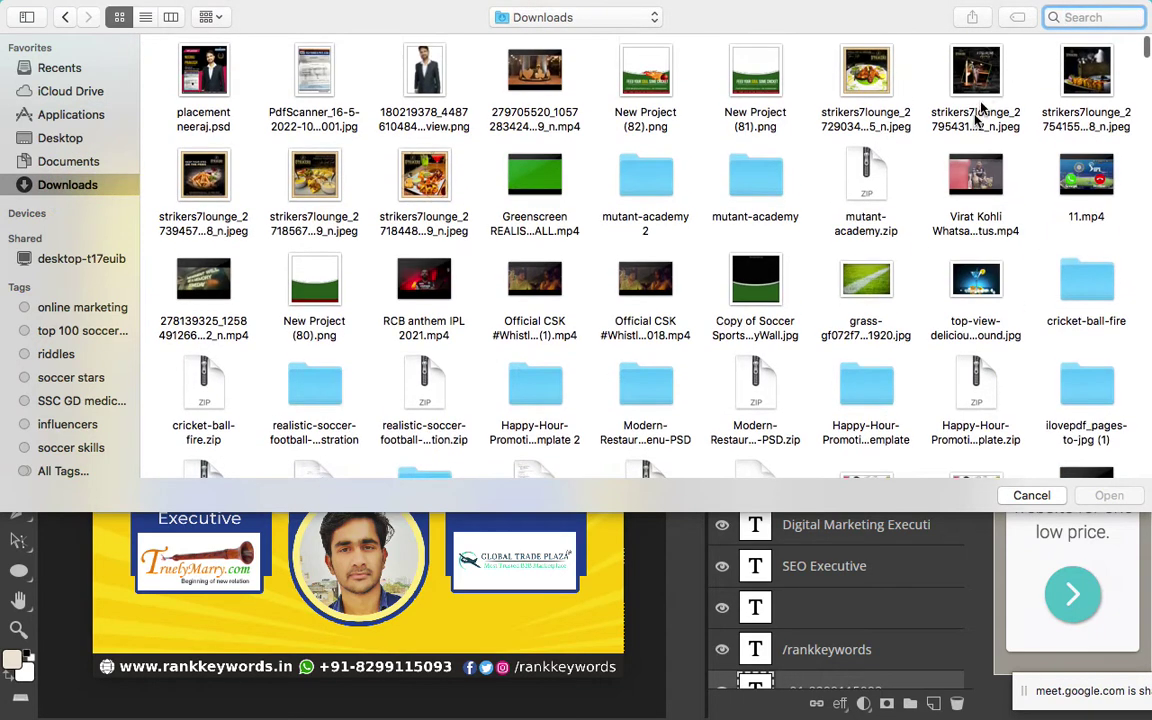
click(970, 80)
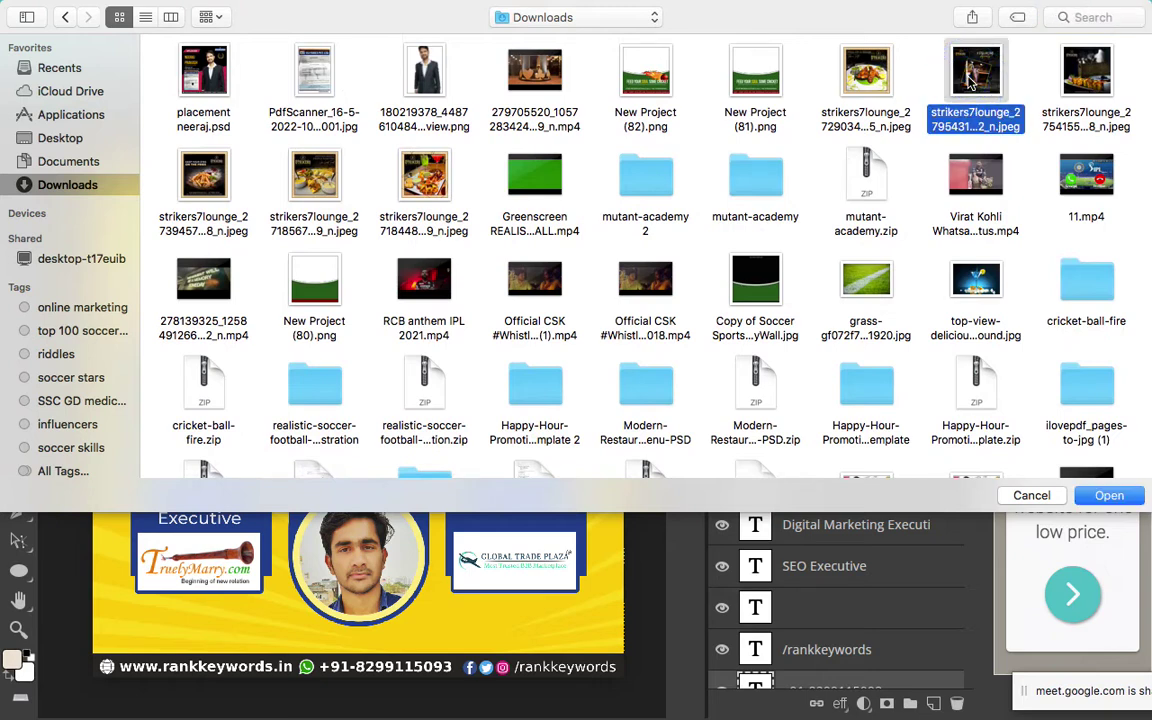
key(space)
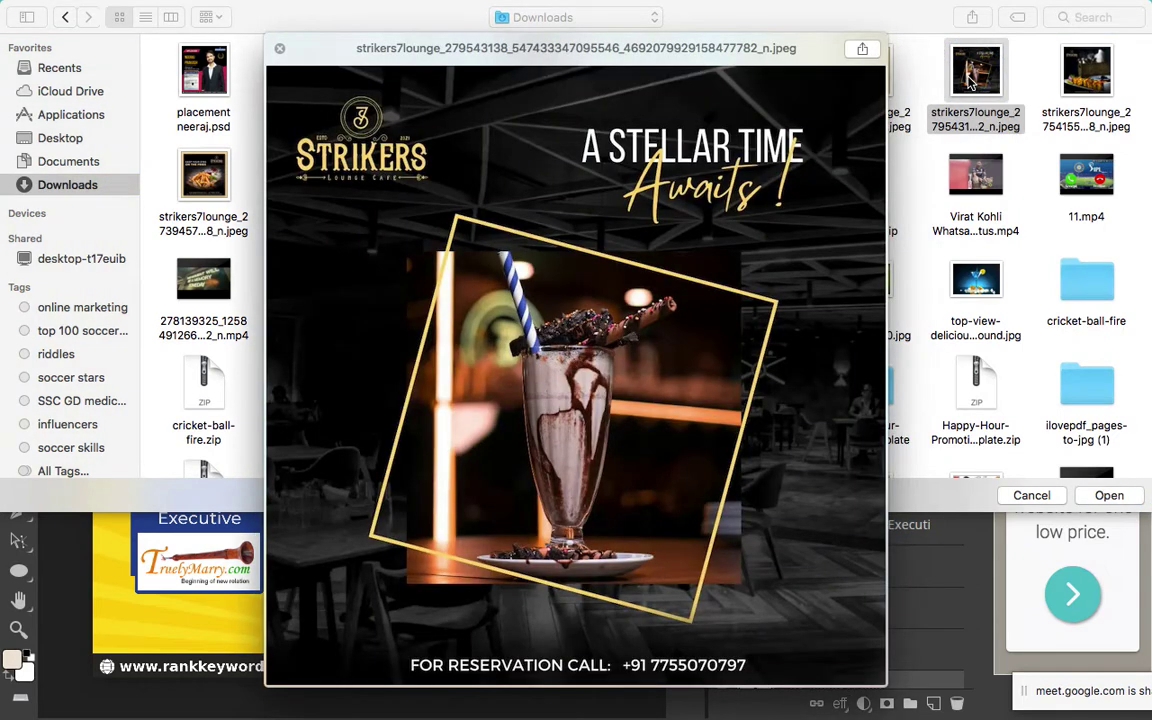
key(Right)
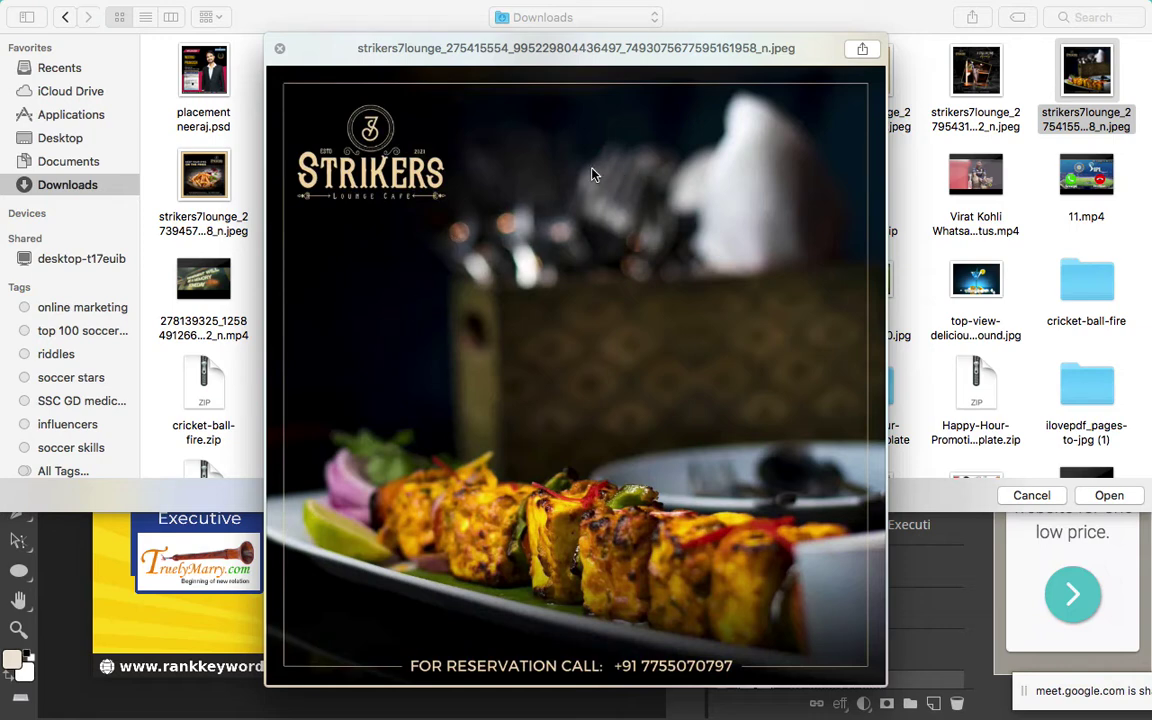
click(280, 48)
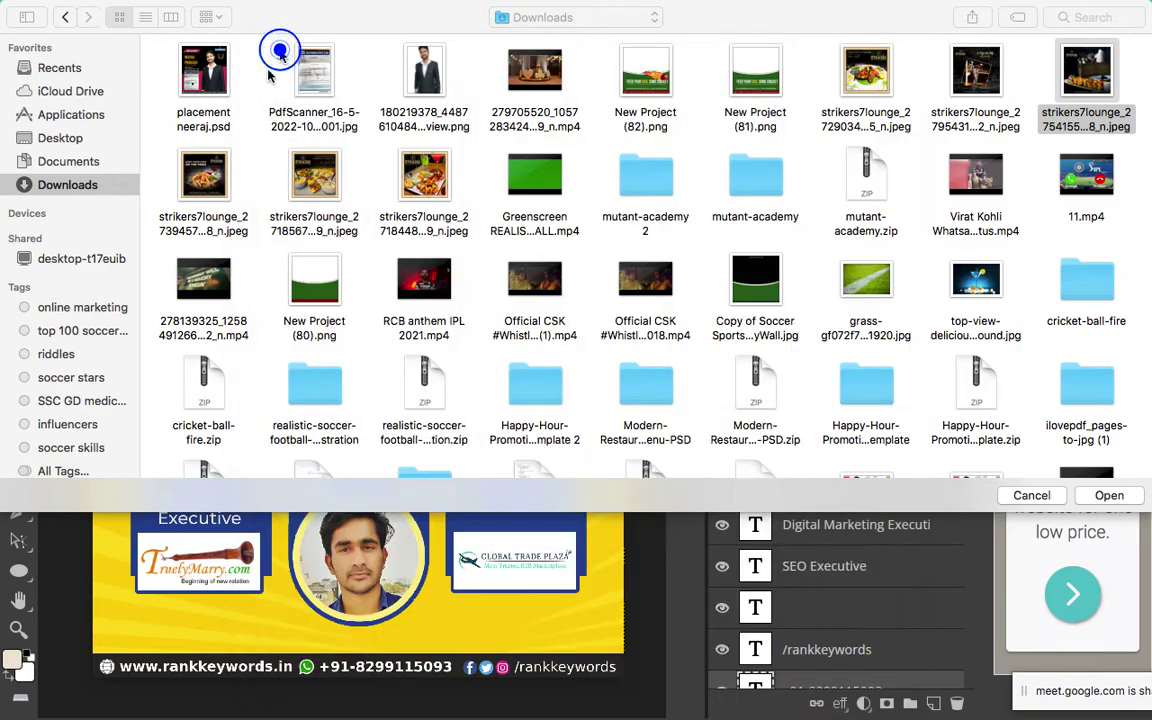
Preview the Strikers "Keep Your Eyes on the Fries" poster in the Downloads folder
click(198, 168)
key(space)
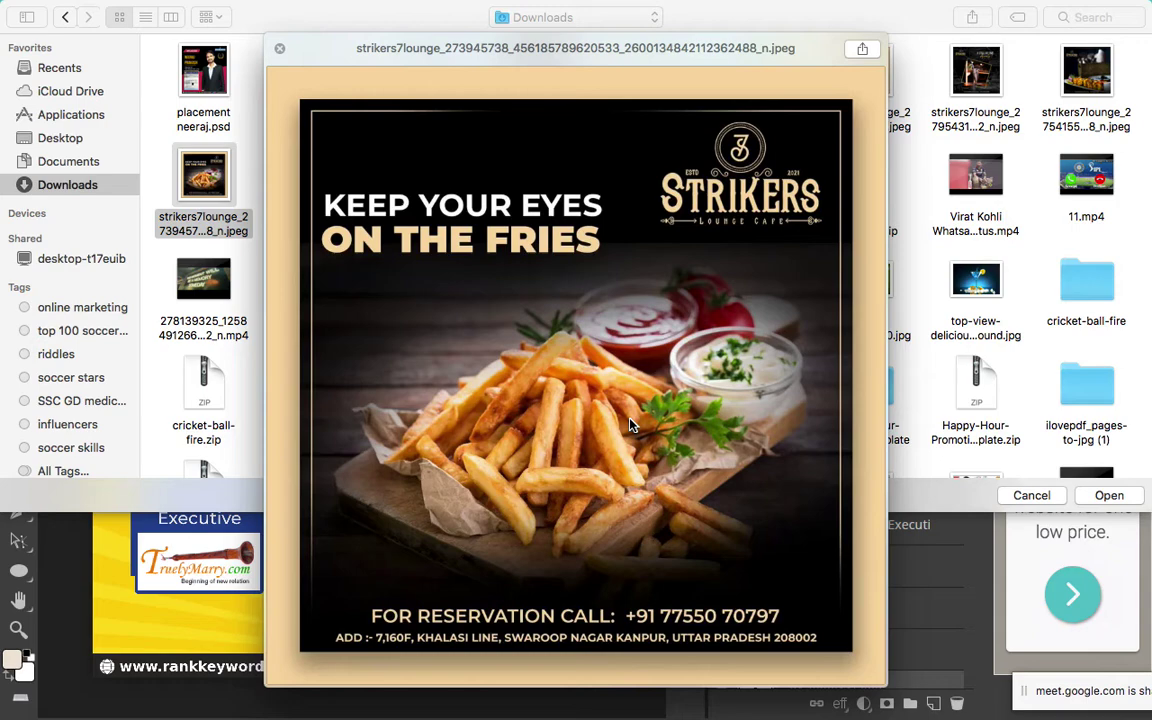
key(space)
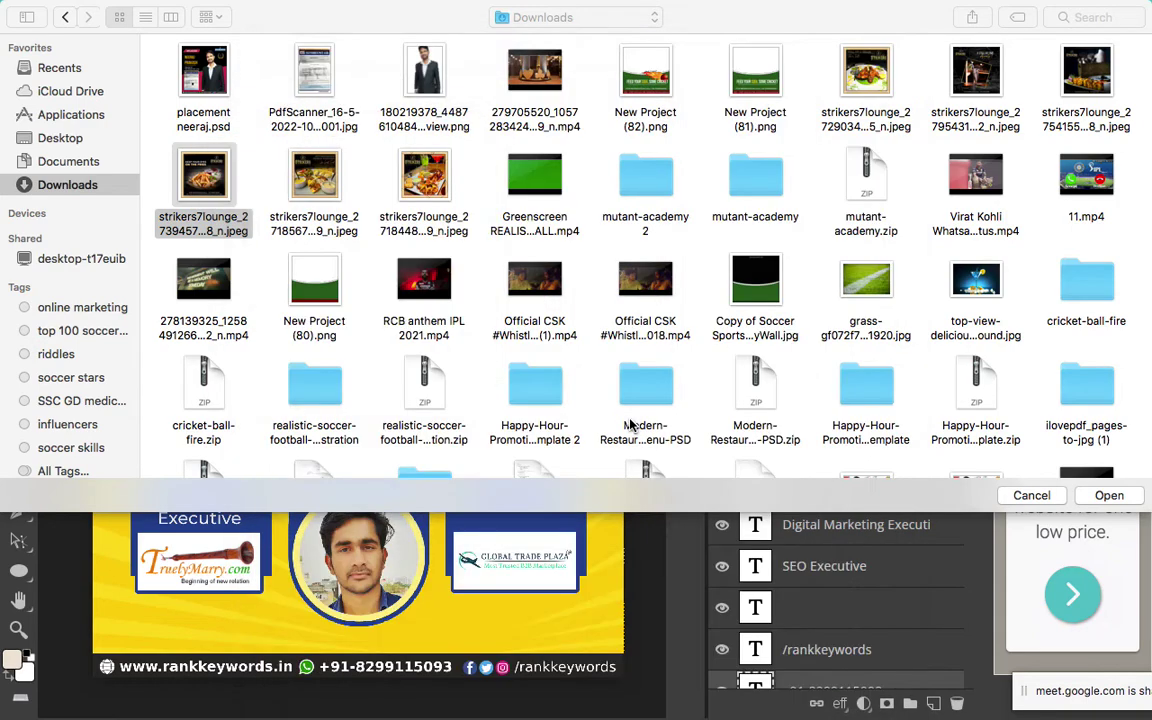
click(1026, 500)
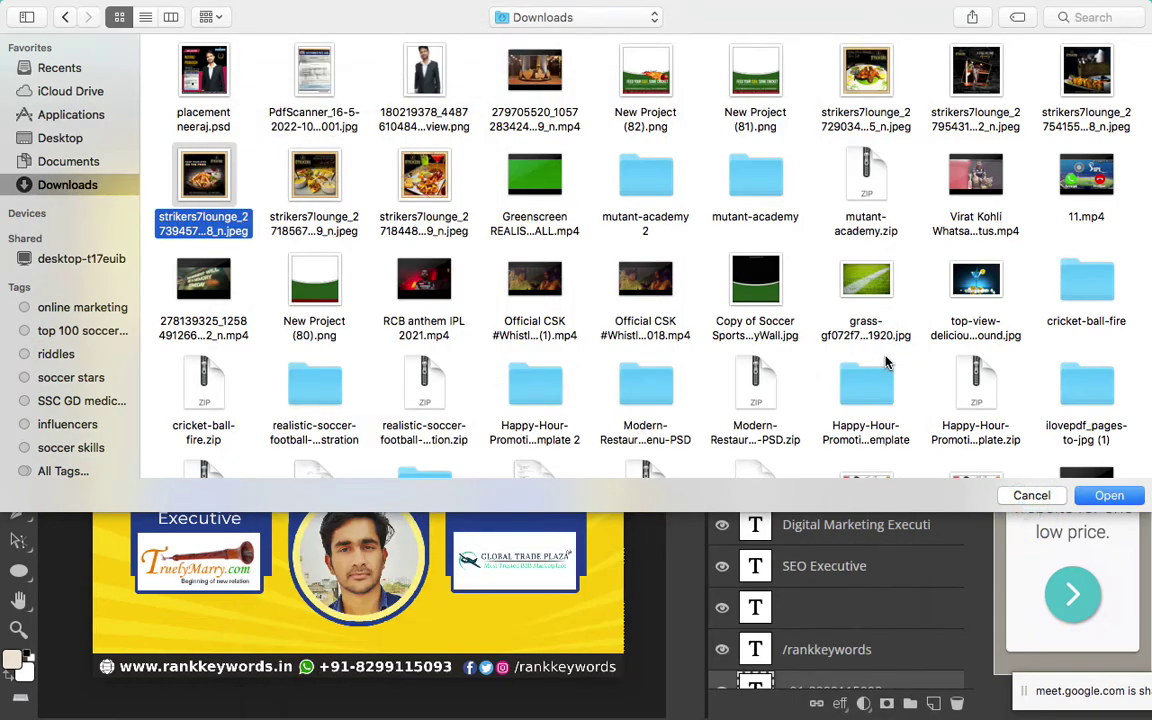
Look through the Downloads folder for a PSD design file
scroll(886, 362, down, 10)
scroll(886, 362, down, 12)
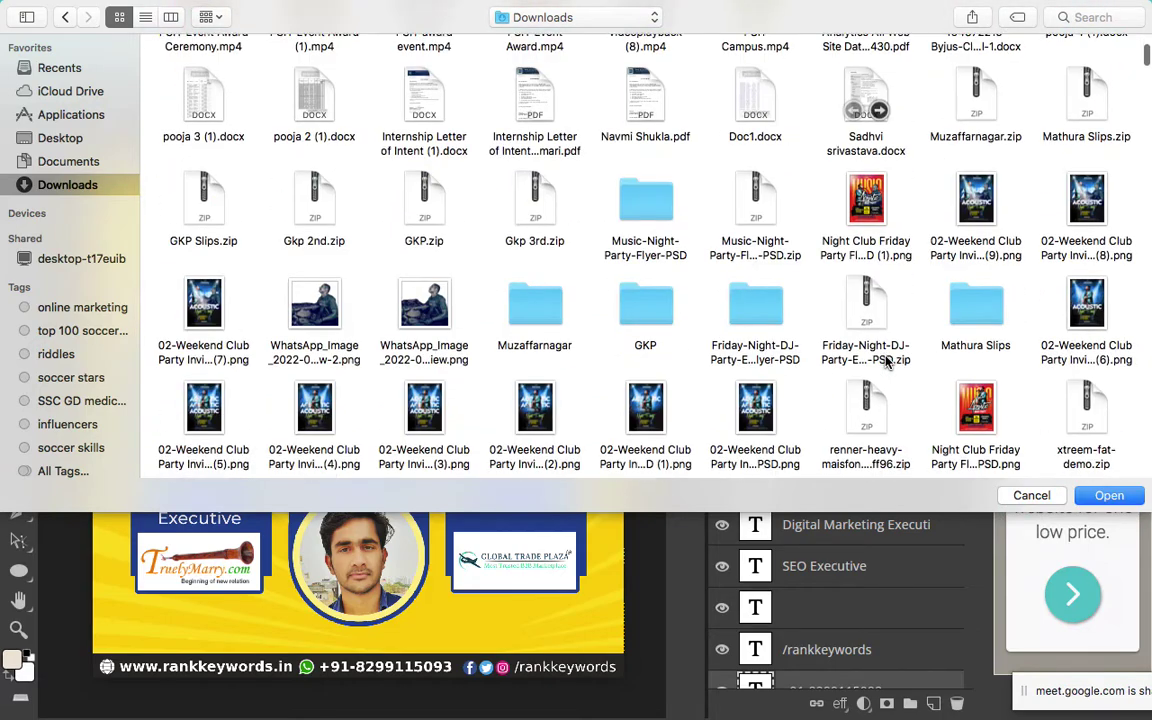
scroll(886, 362, down, 8)
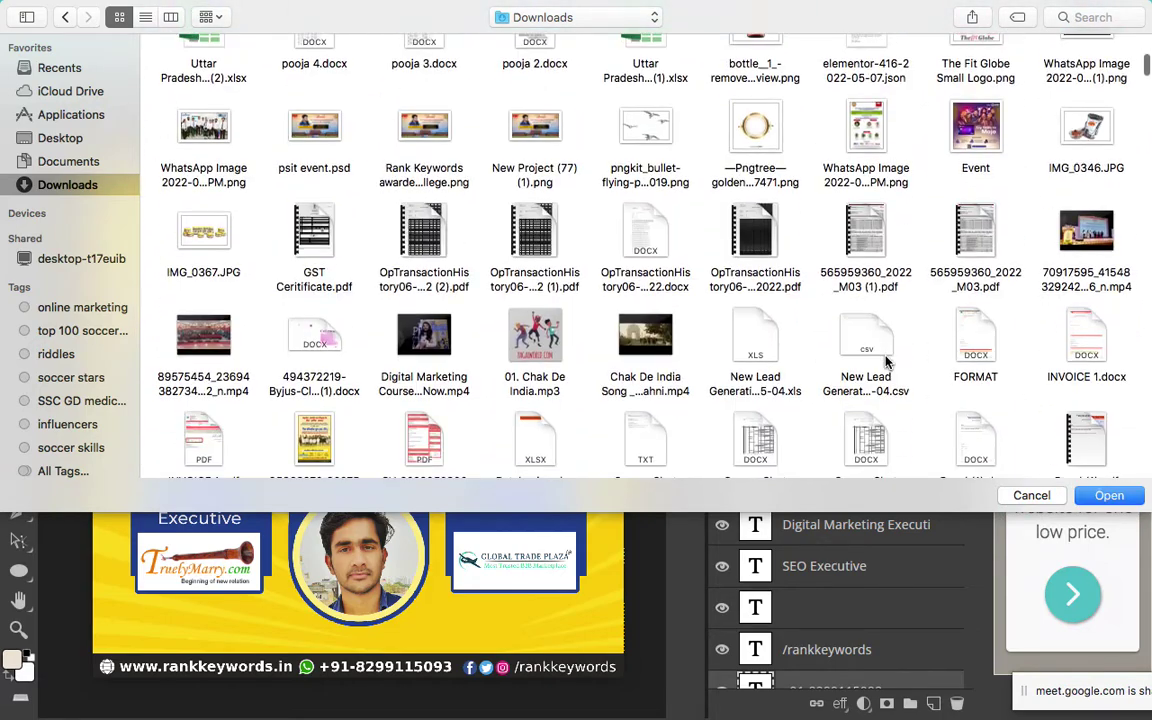
scroll(840, 405, down, 16)
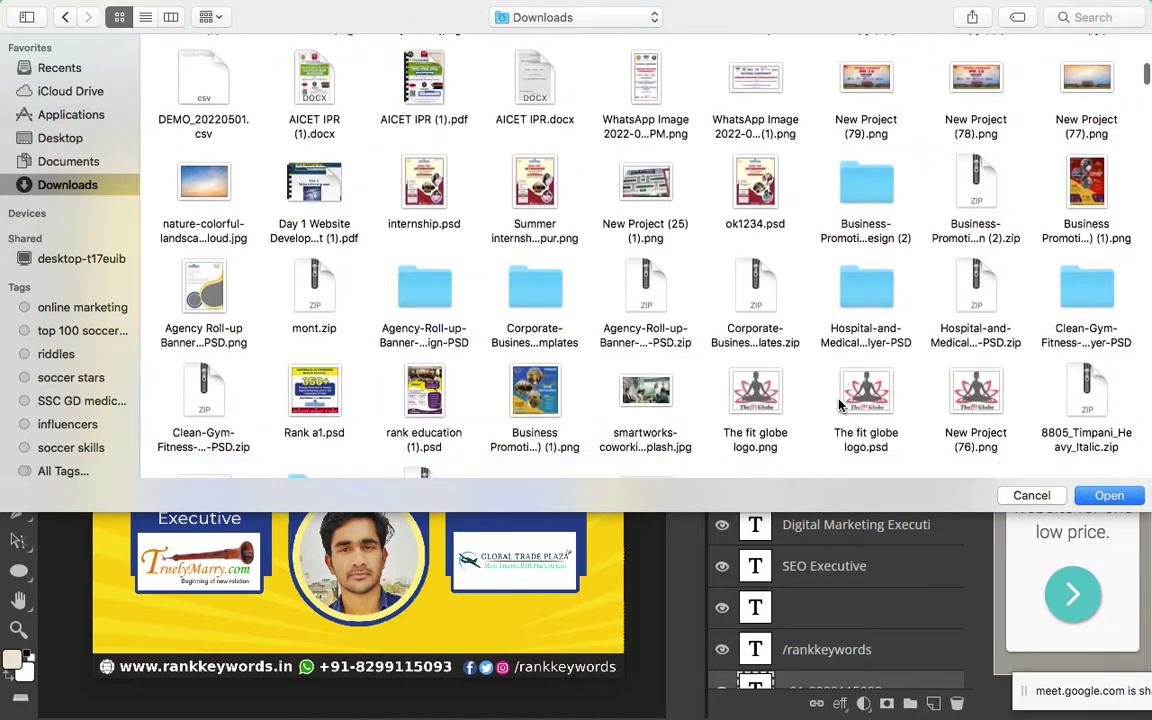
scroll(840, 405, down, 12)
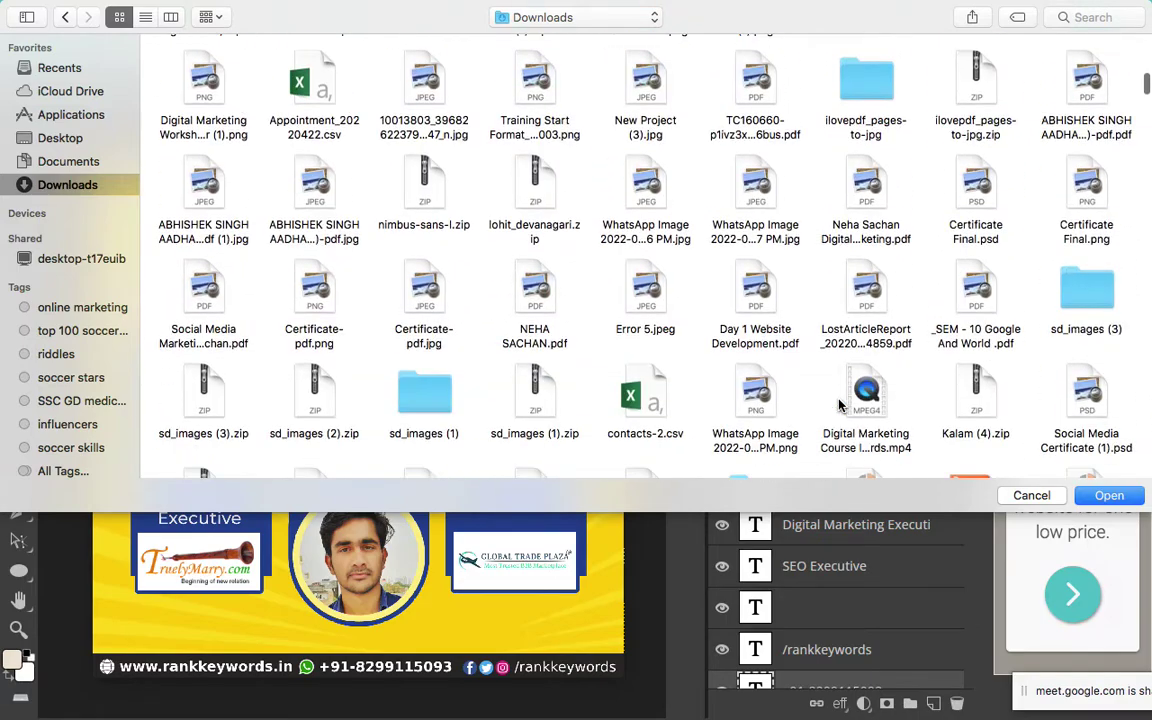
scroll(840, 405, down, 12)
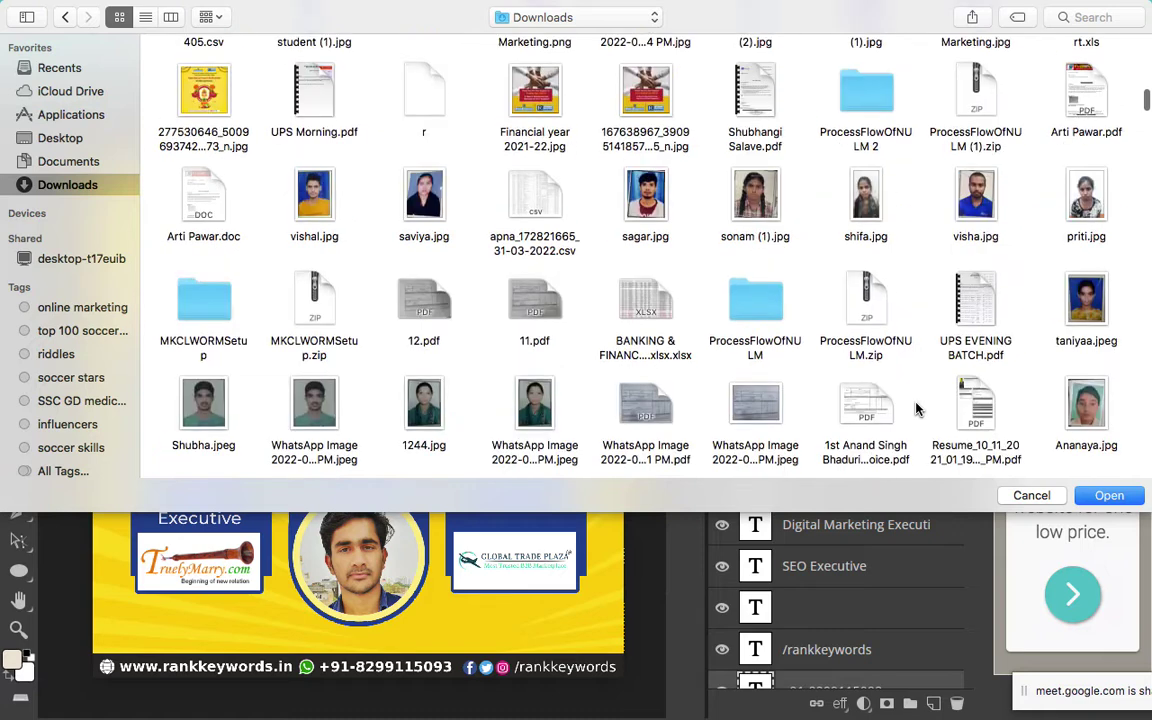
scroll(1100, 40, down, 3)
Search the computer's files for "psd"
click(1088, 18)
text(p)
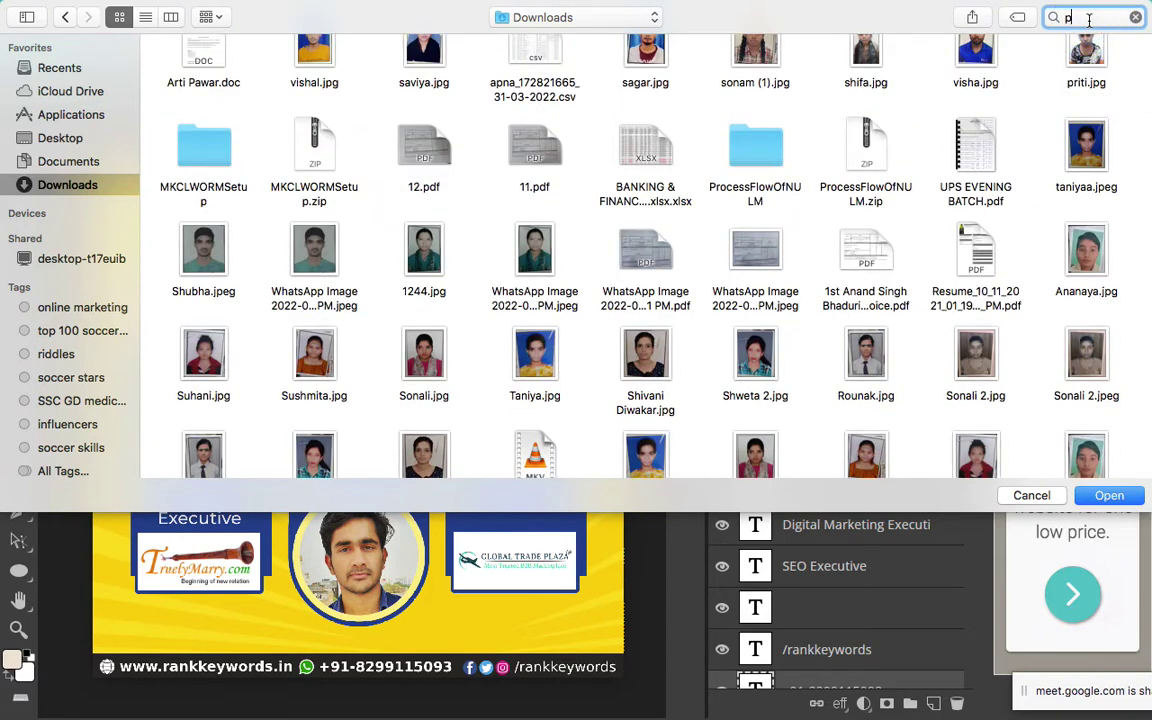
text(sd)
key(Return)
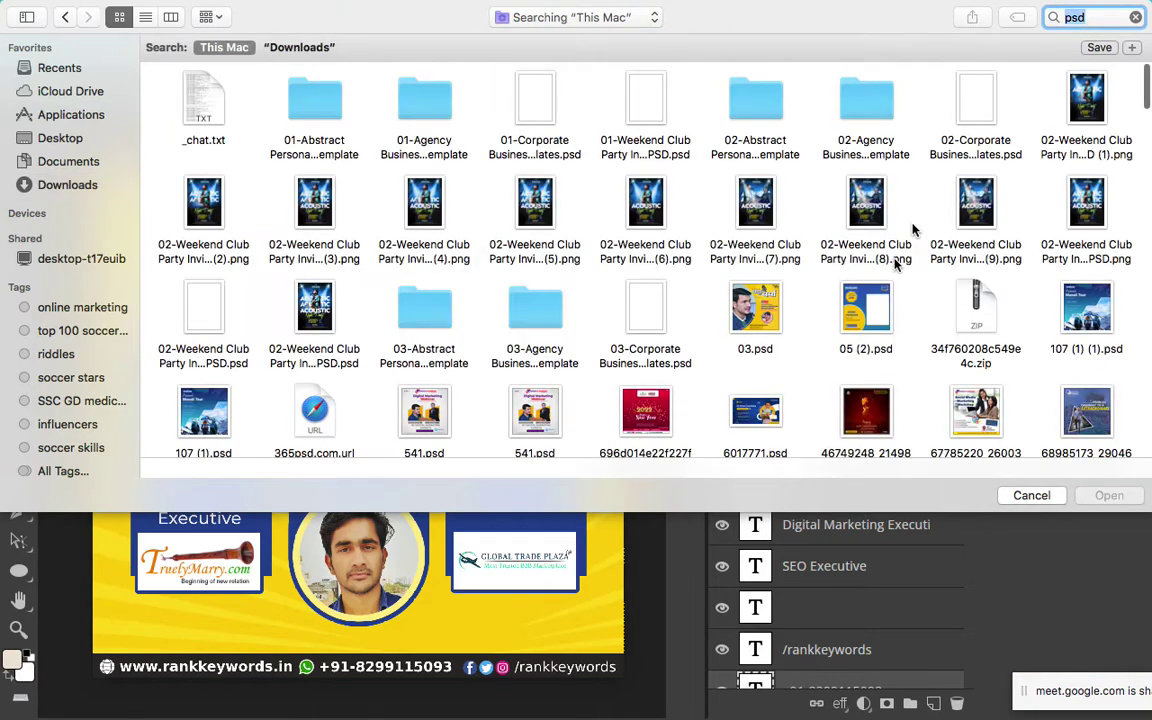
Look through the "psd" search results for a design file to open, and close the file browser without opening one
scroll(895, 263, down, 8)
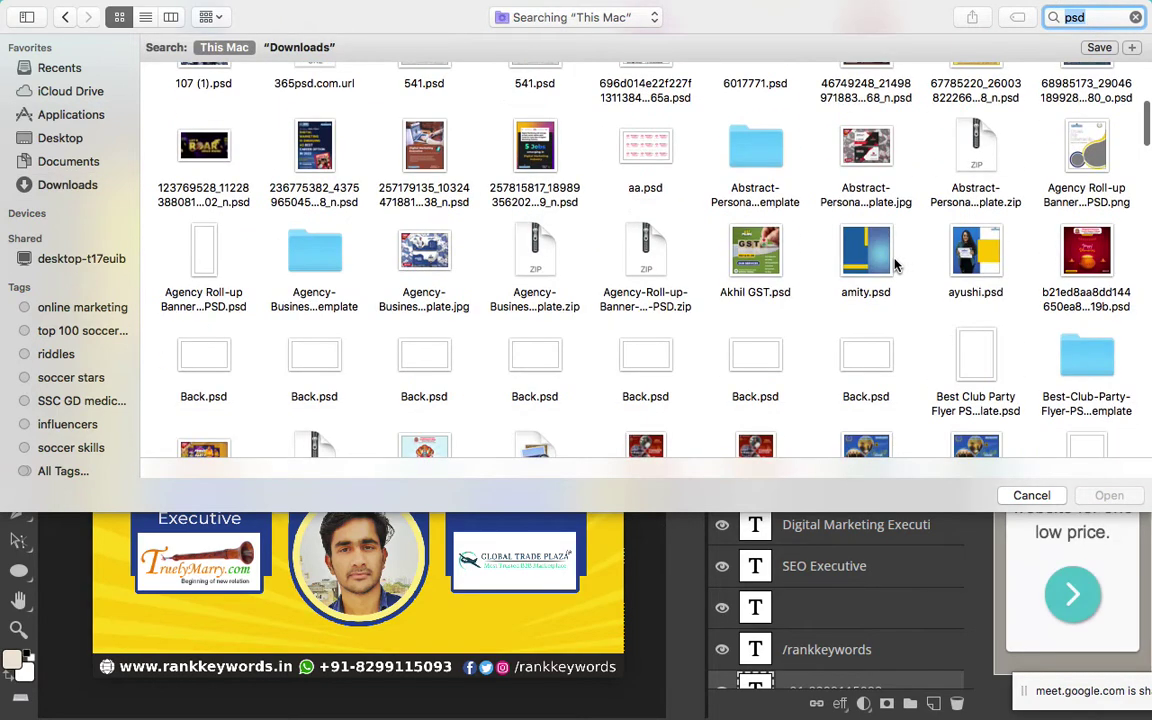
scroll(895, 265, down, 6)
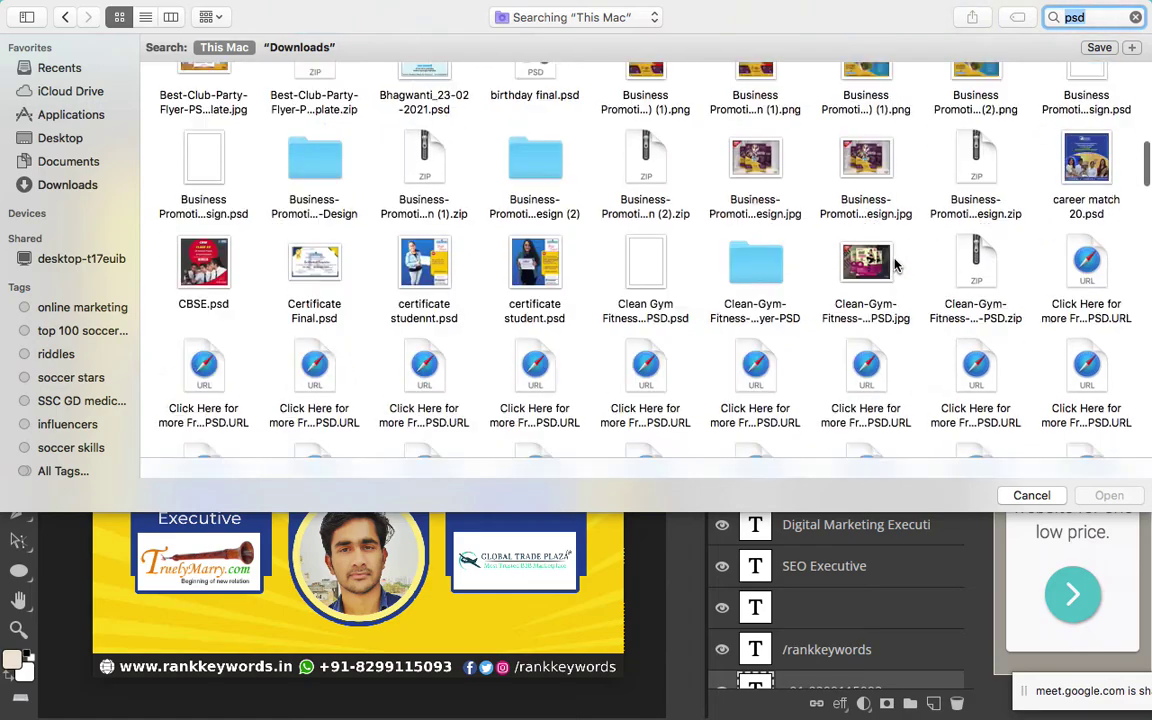
scroll(895, 265, down, 6)
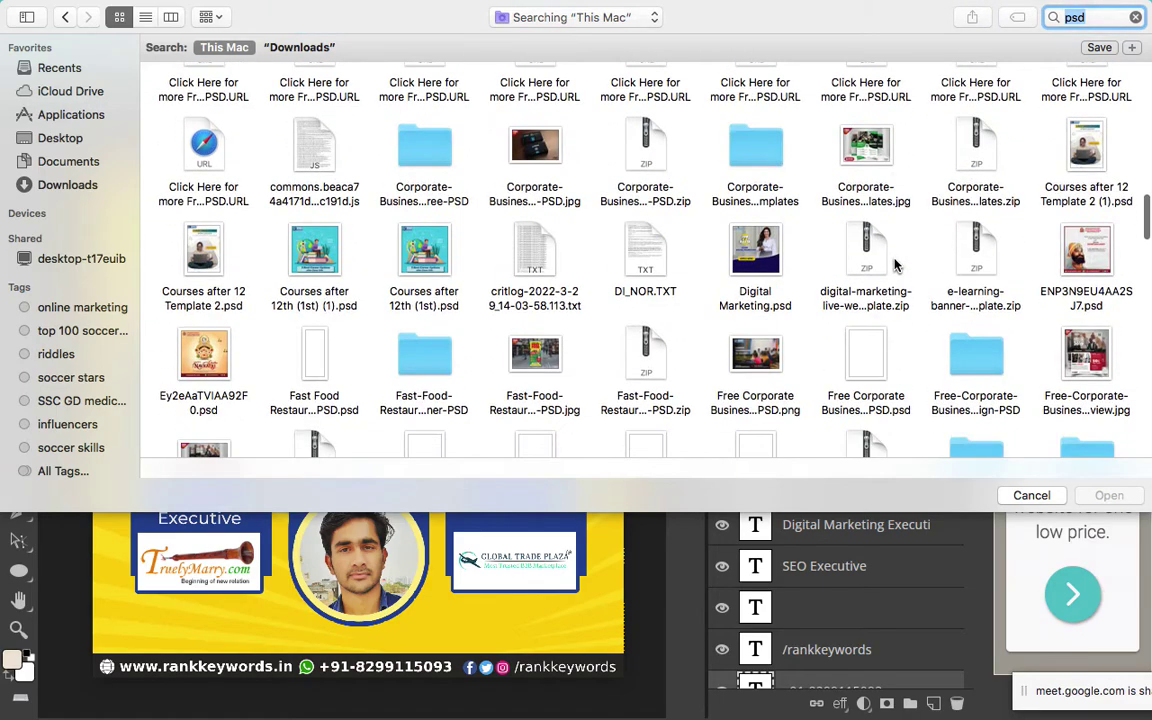
scroll(895, 263, down, 12)
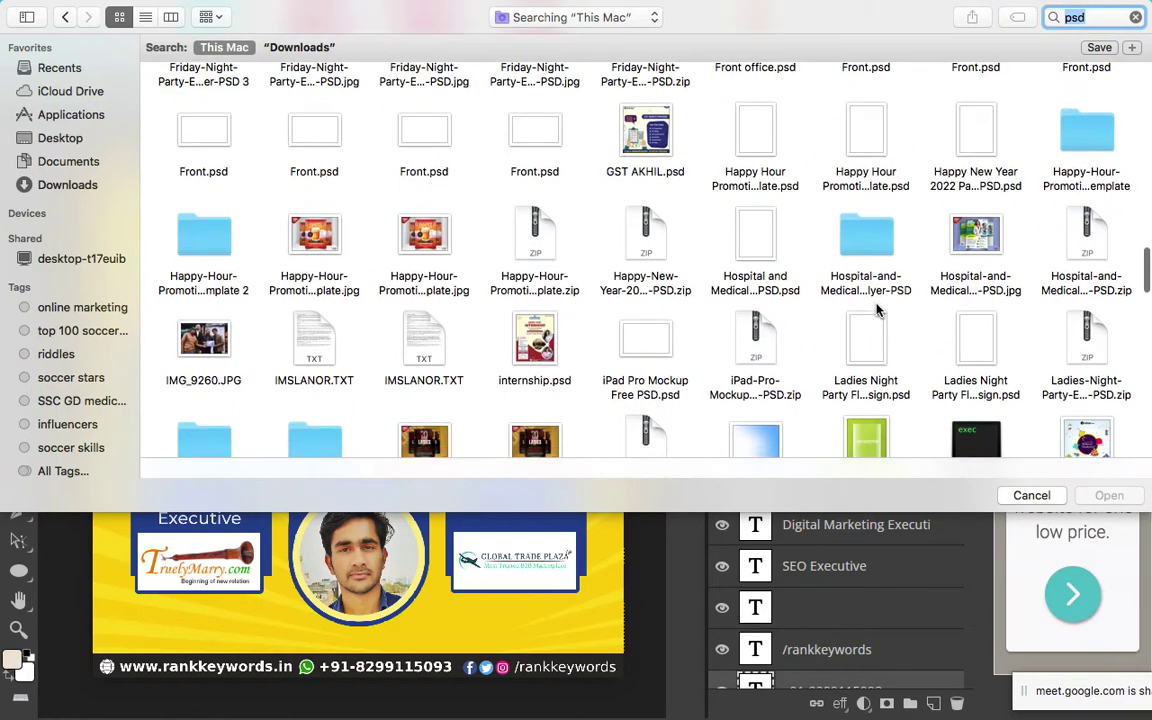
scroll(877, 311, down, 4)
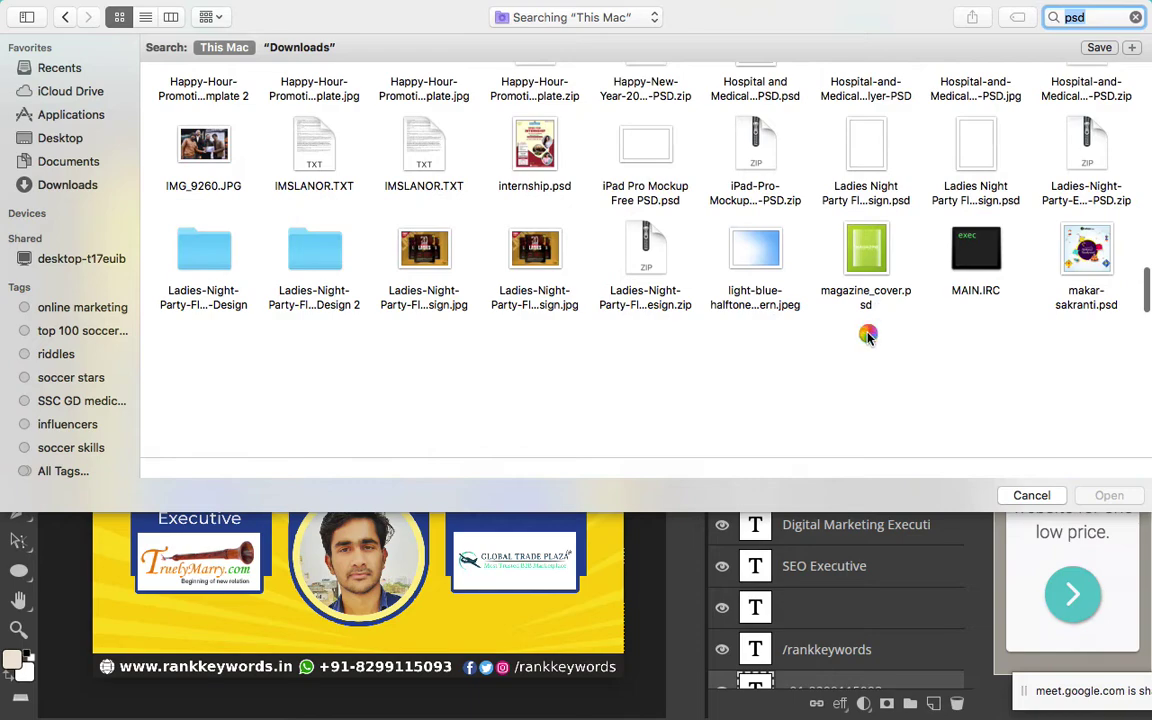
scroll(880, 387, down, 2)
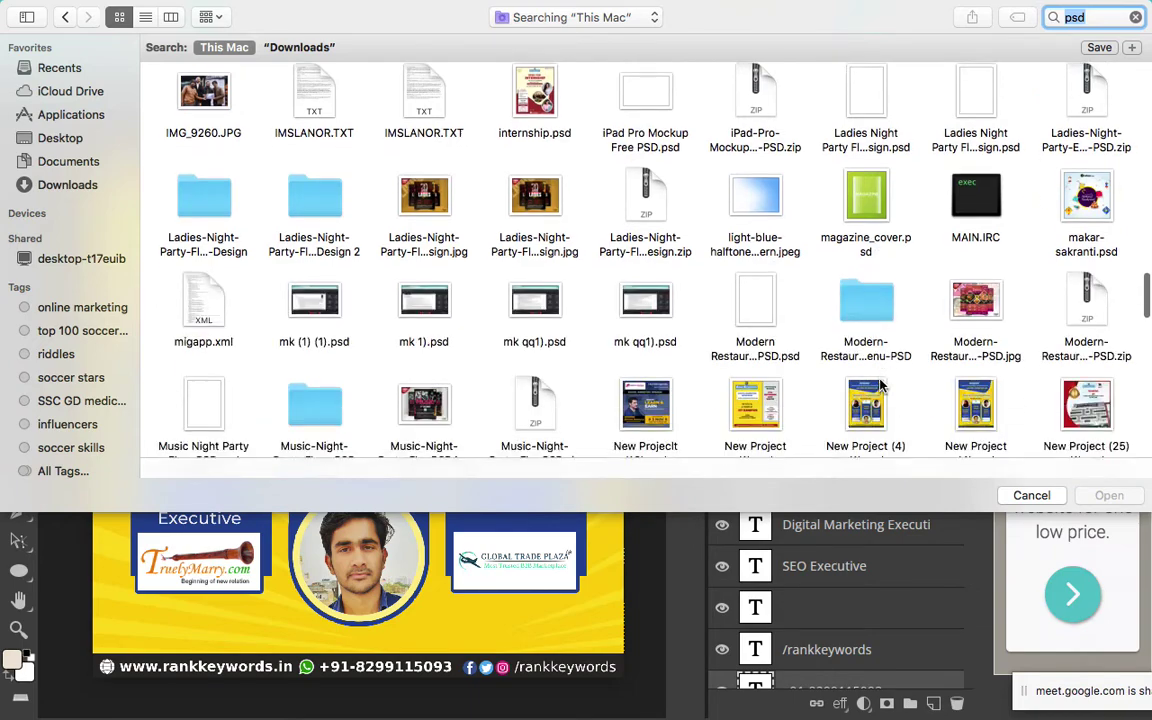
scroll(880, 387, down, 8)
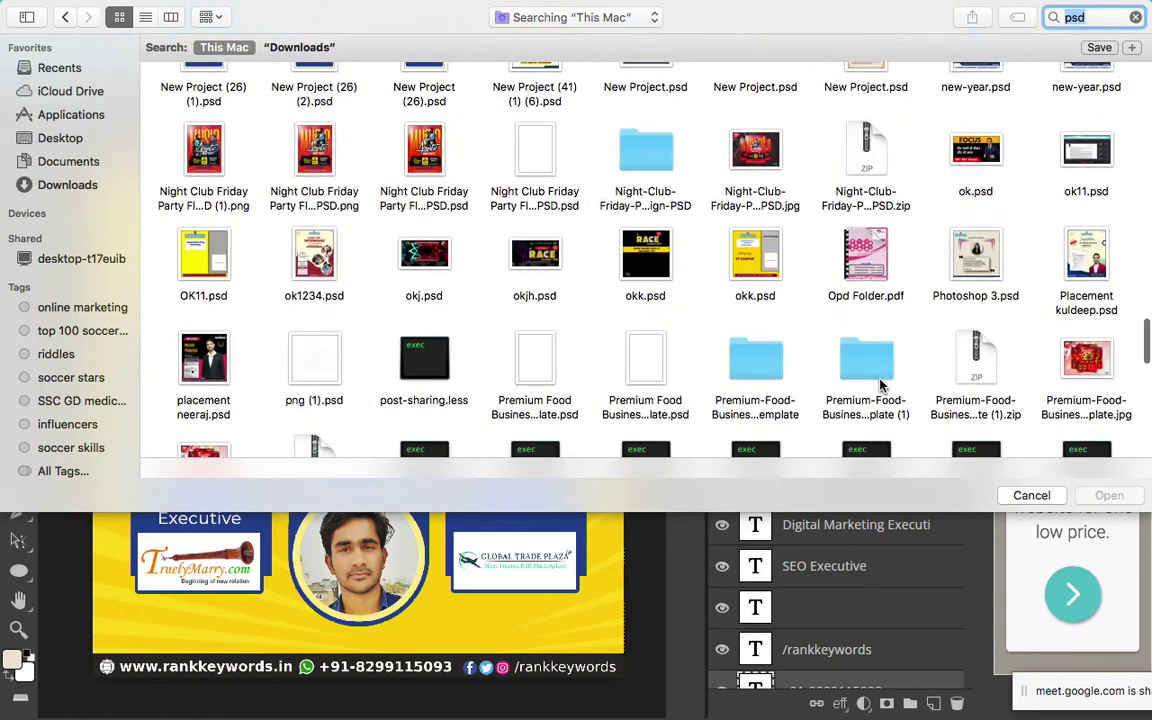
scroll(880, 387, down, 7)
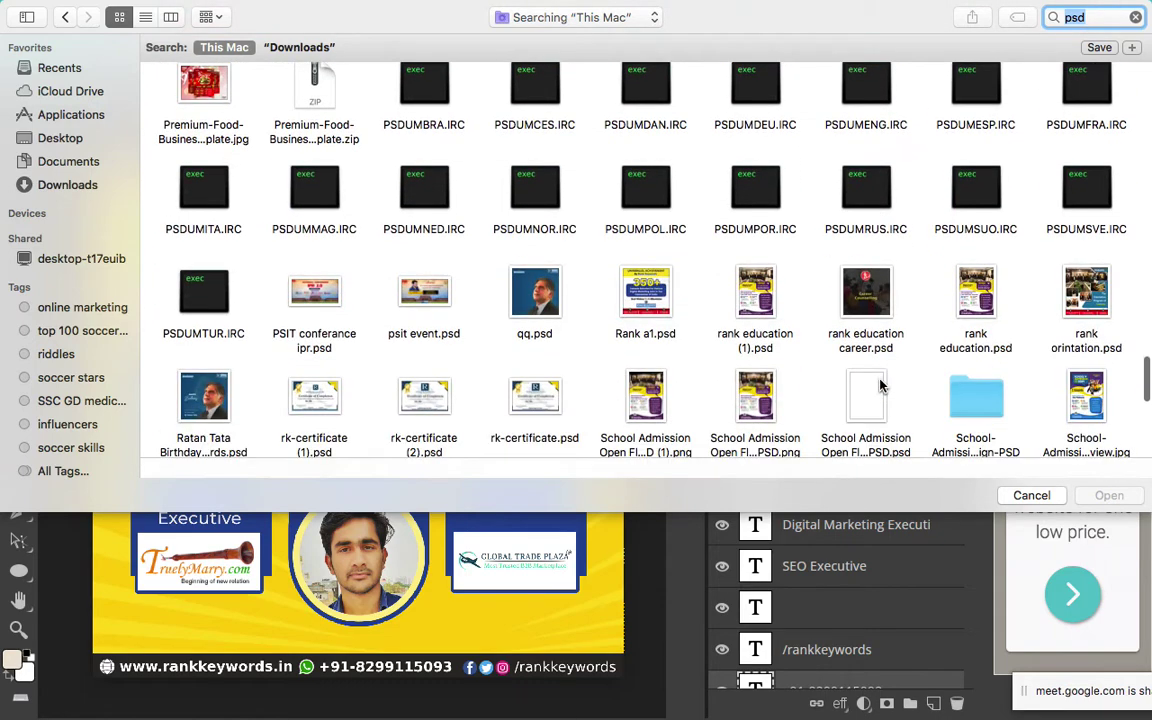
scroll(880, 387, down, 10)
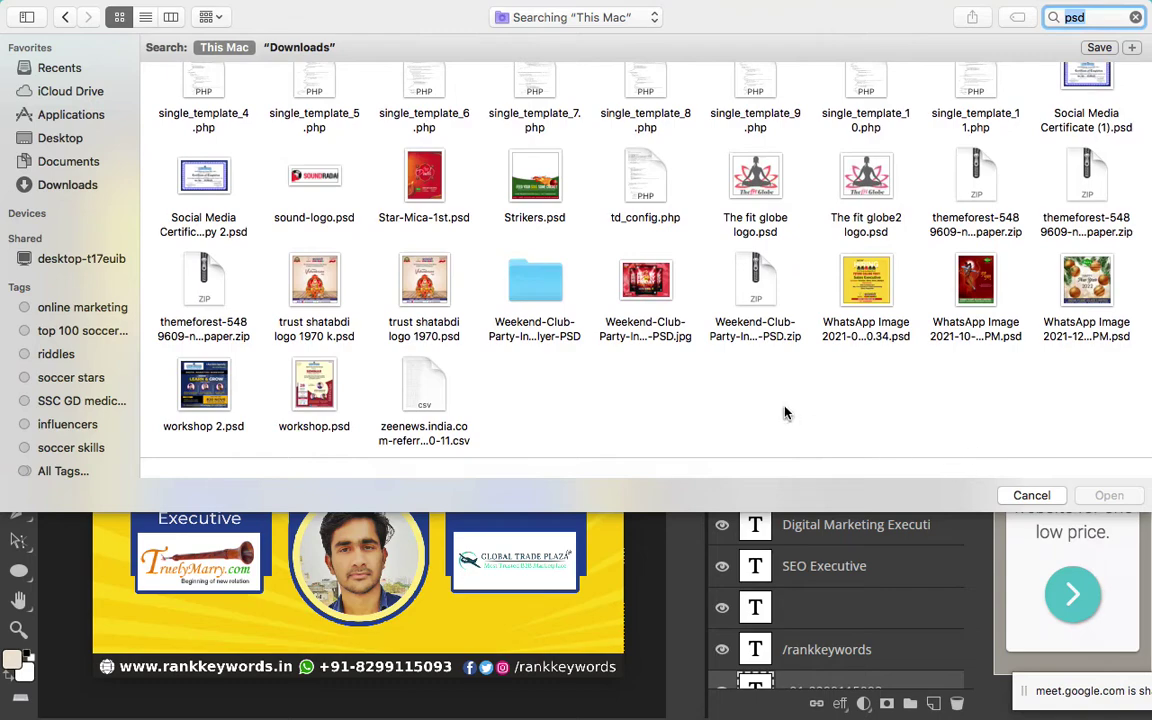
scroll(784, 413, up, 5)
click(1023, 491)
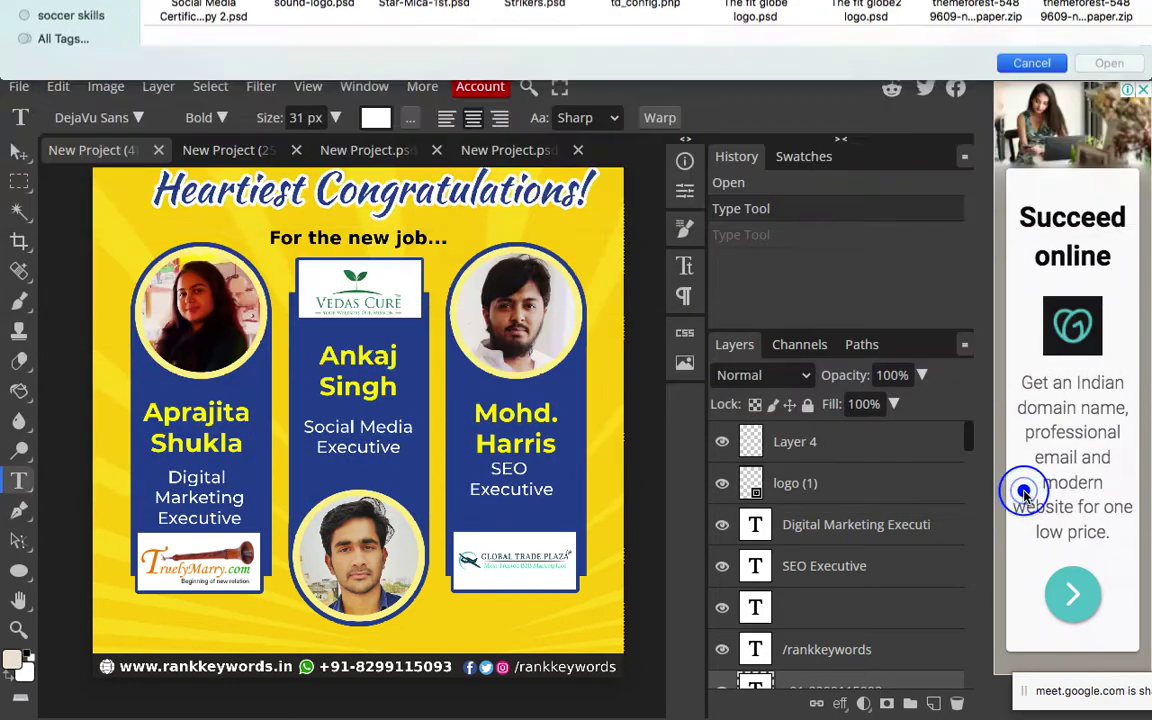
Switch to YouTube and search for "bbc", refining the search to "bbc hindi"
click(707, 24)
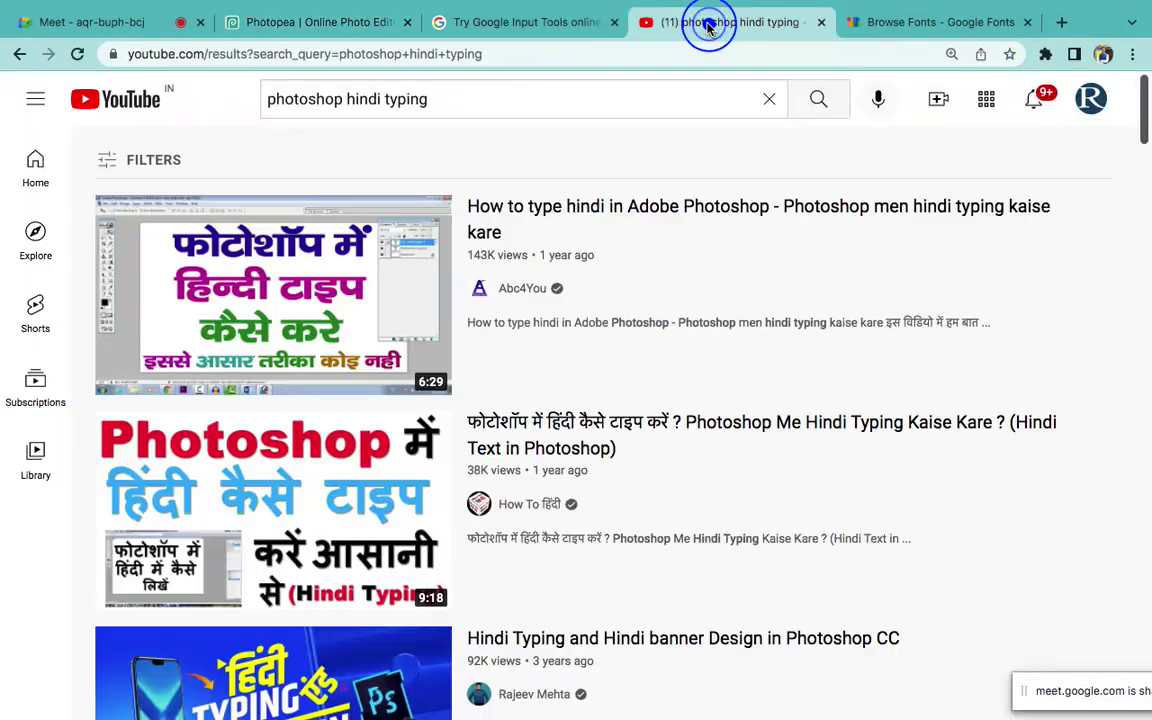
triple_click(491, 98)
text(bb)
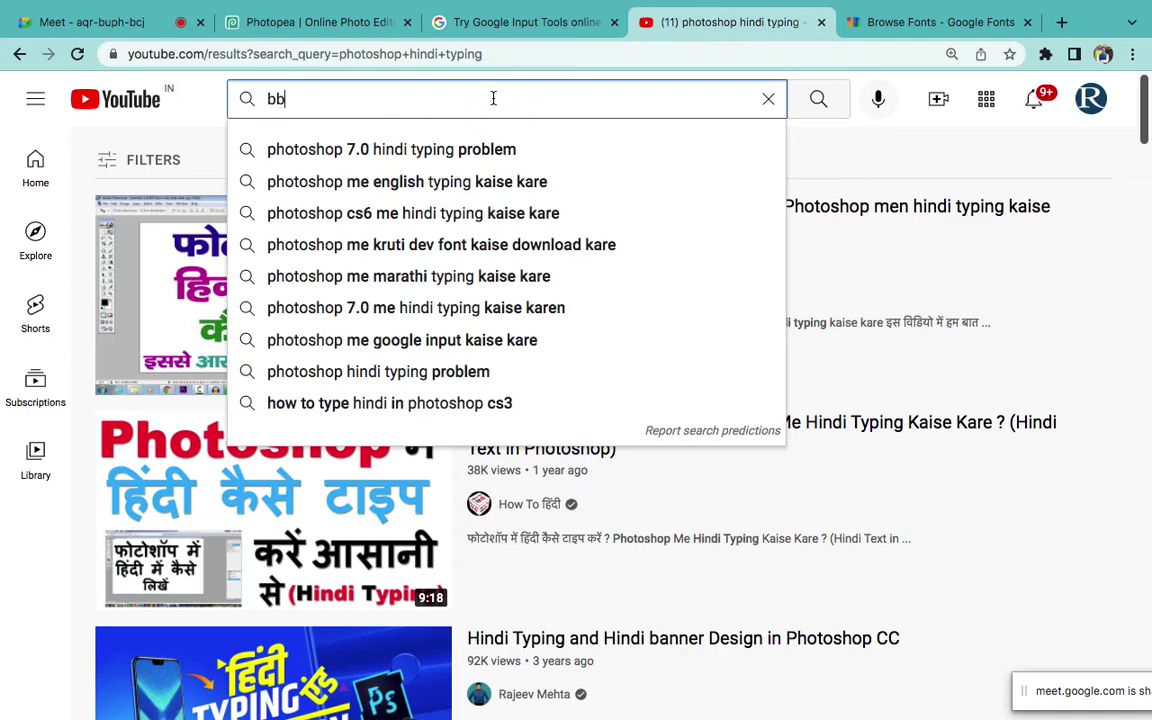
text(c)
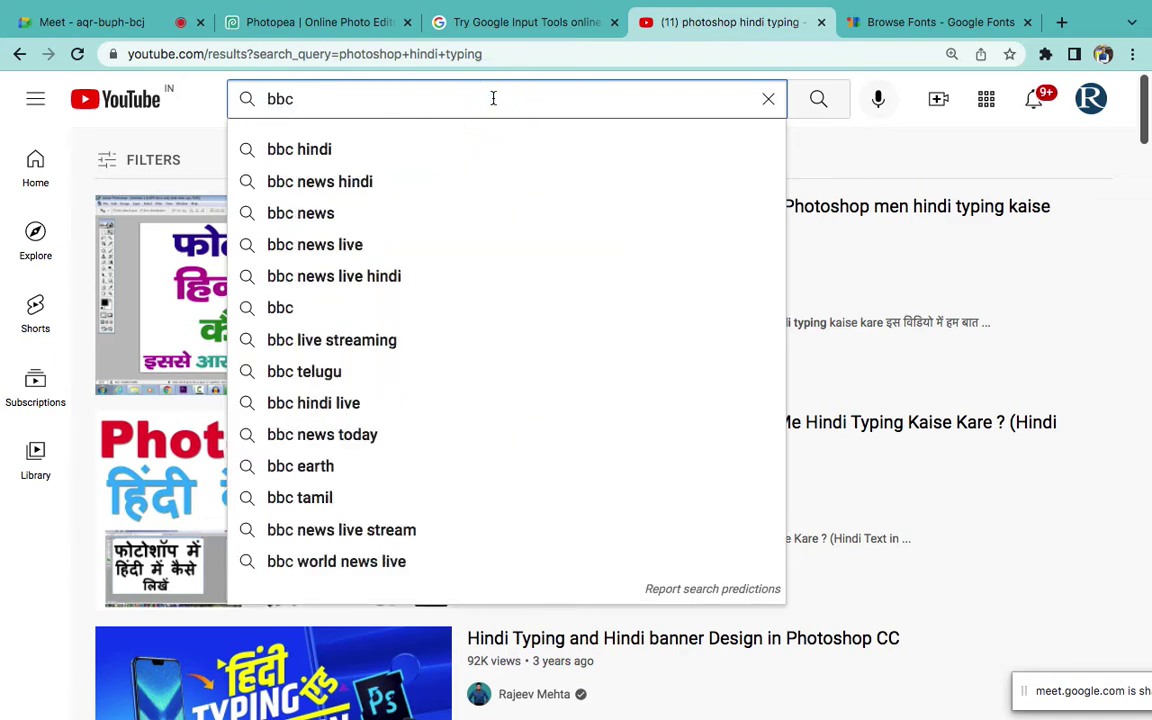
key(Return)
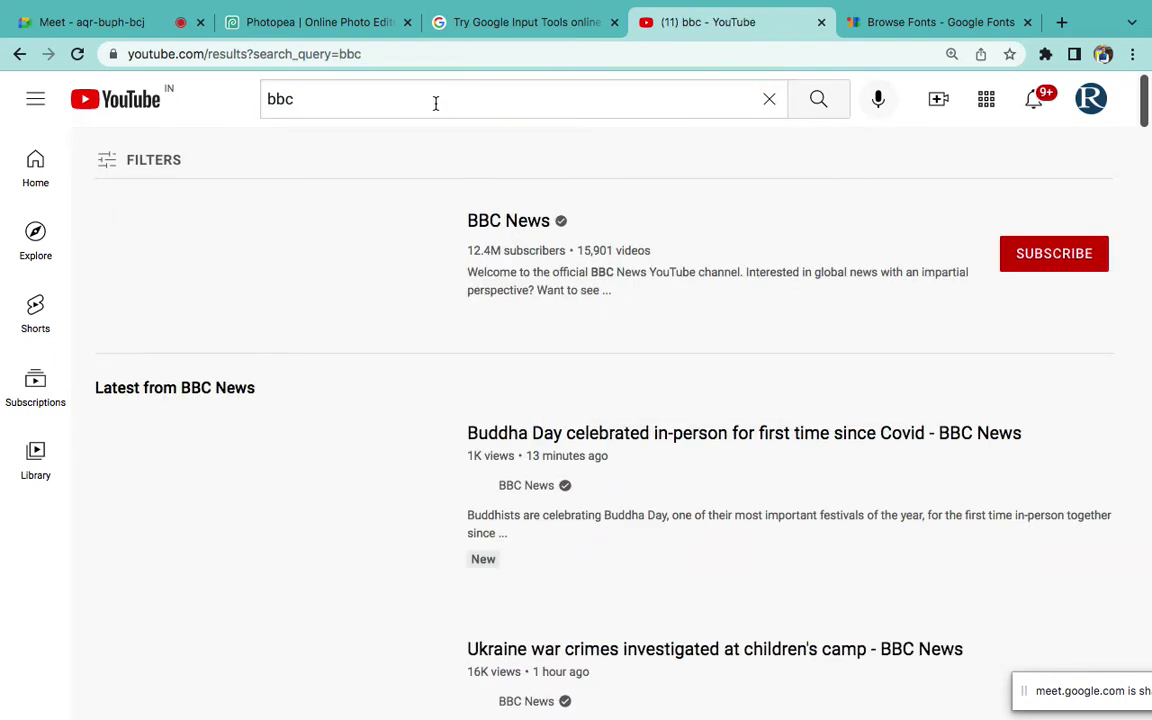
click(416, 100)
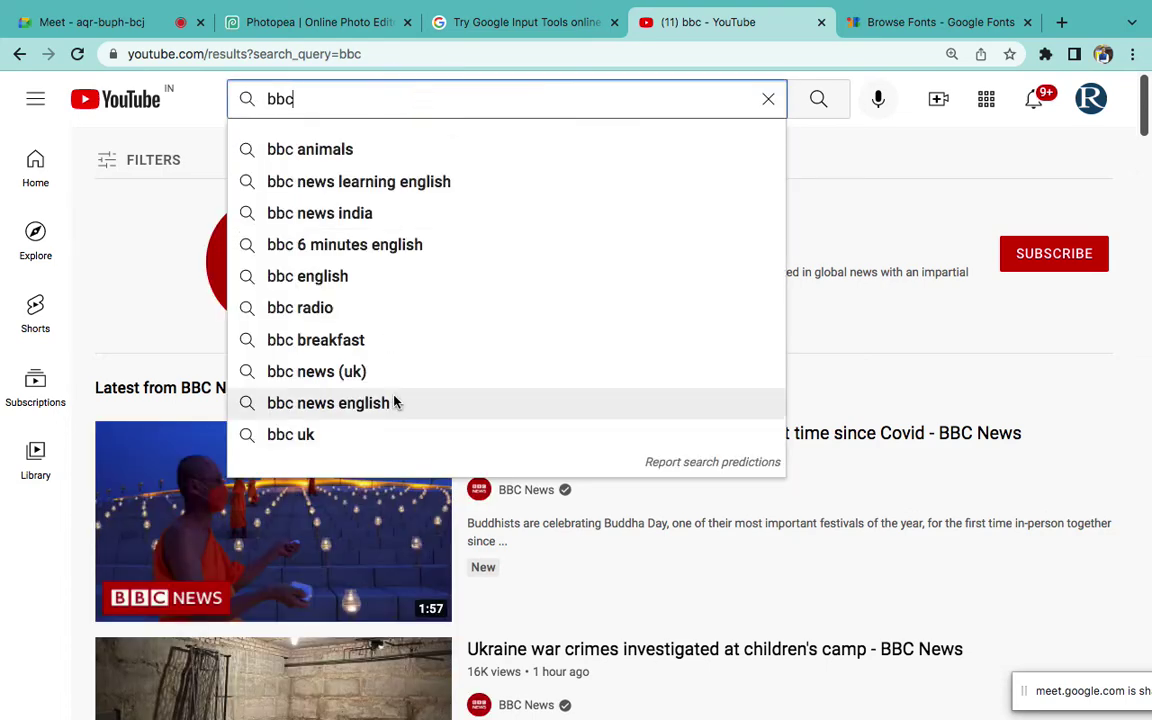
scroll(380, 632, down, 10)
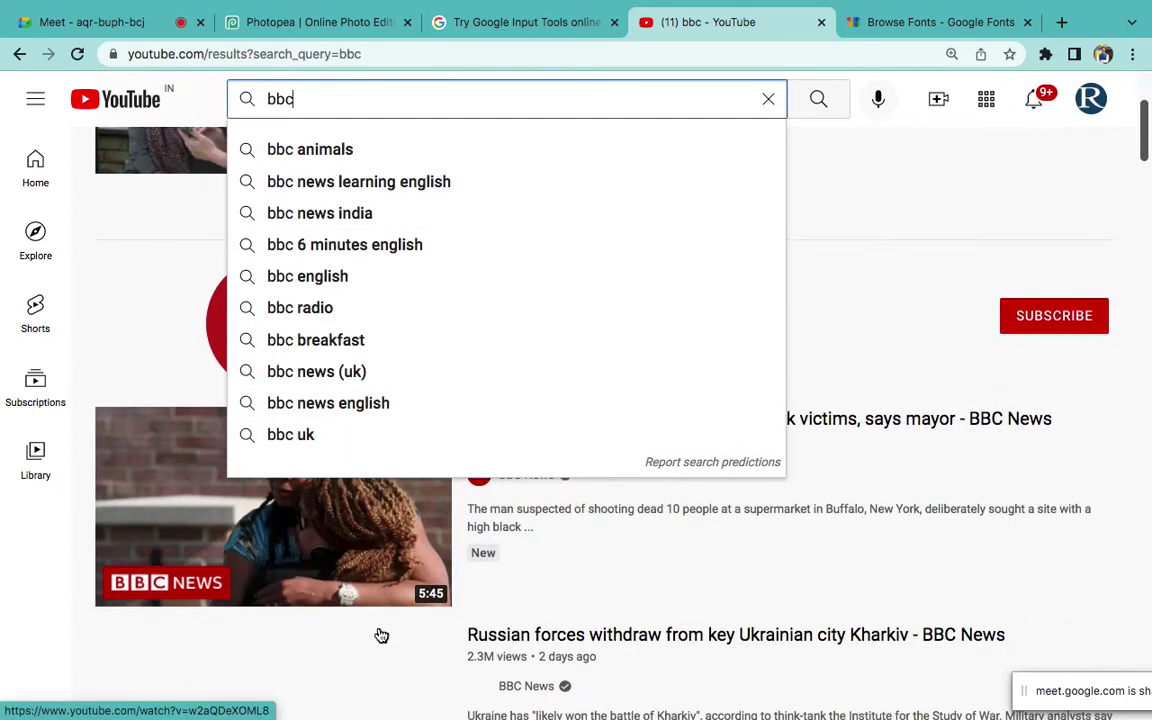
text(hindi)
key(Return)
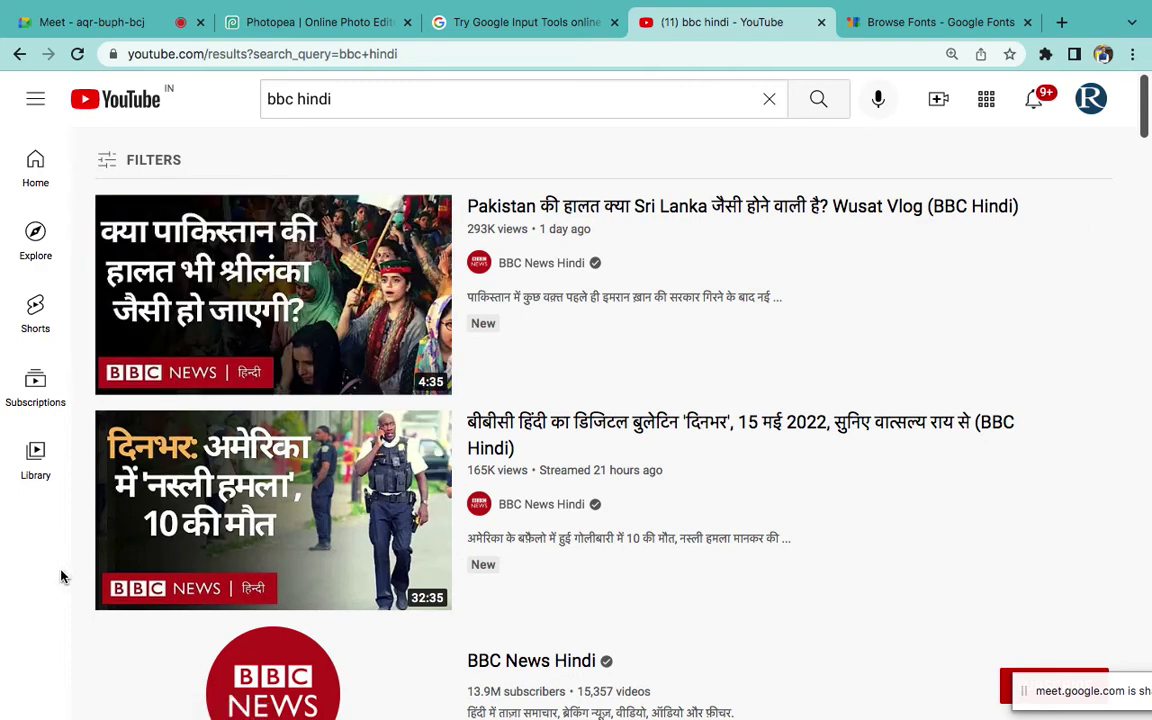
Examine the layout and Hindi text styling of the BBC News Hindi video thumbnails in the search results
scroll(60, 577, down, 1)
mouse_move(170, 354)
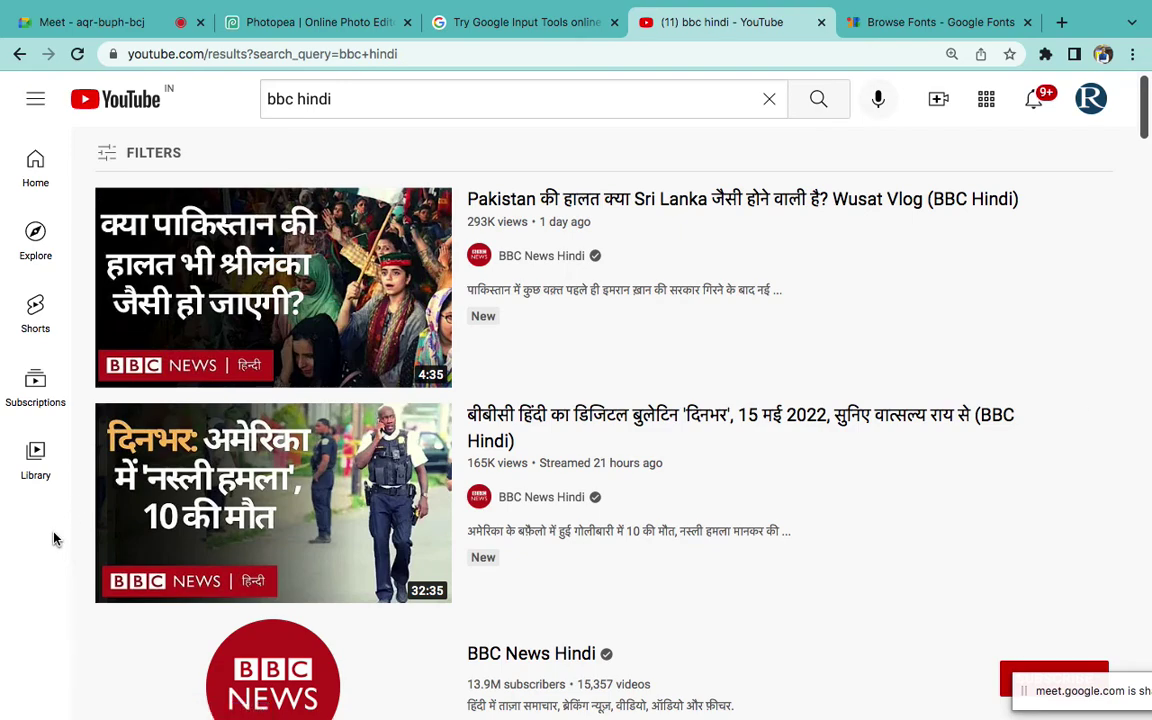
scroll(54, 539, down, 6)
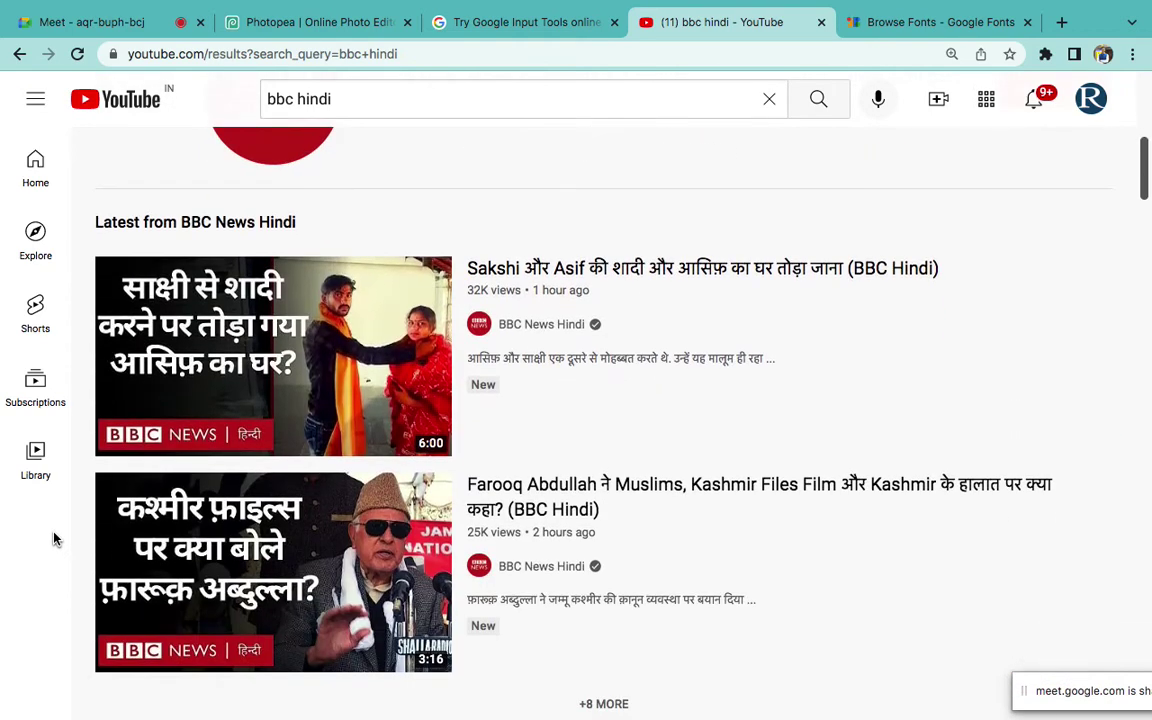
scroll(54, 537, down, 4)
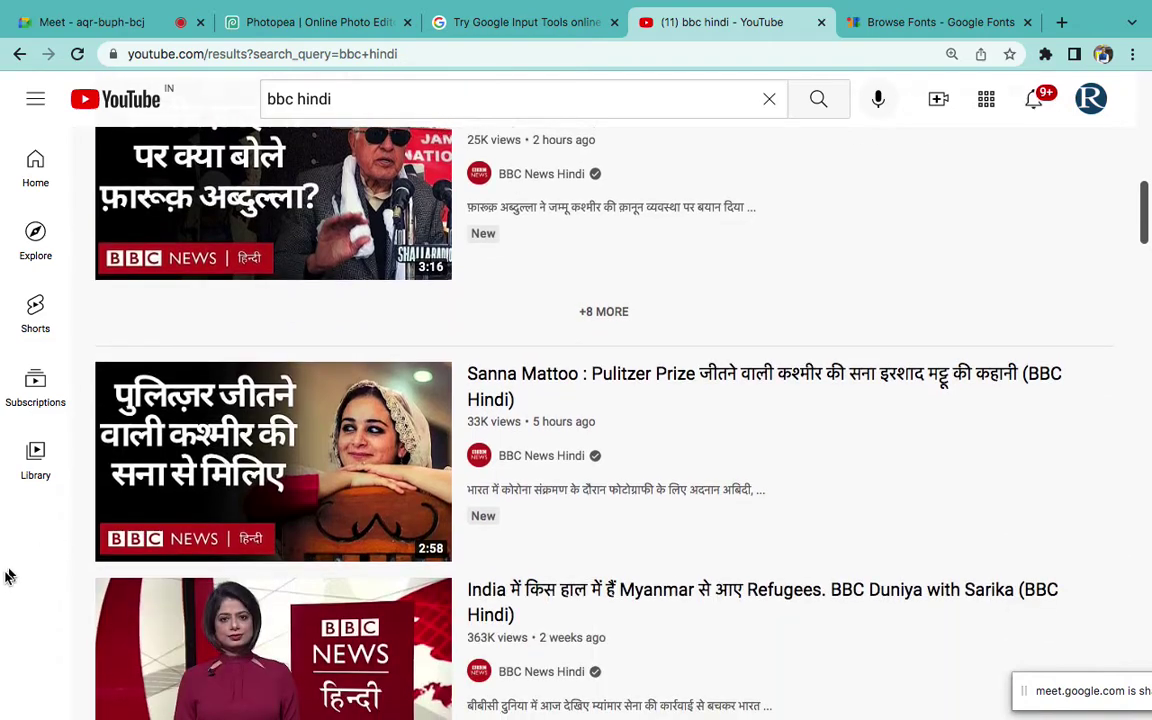
scroll(5, 576, down, 9)
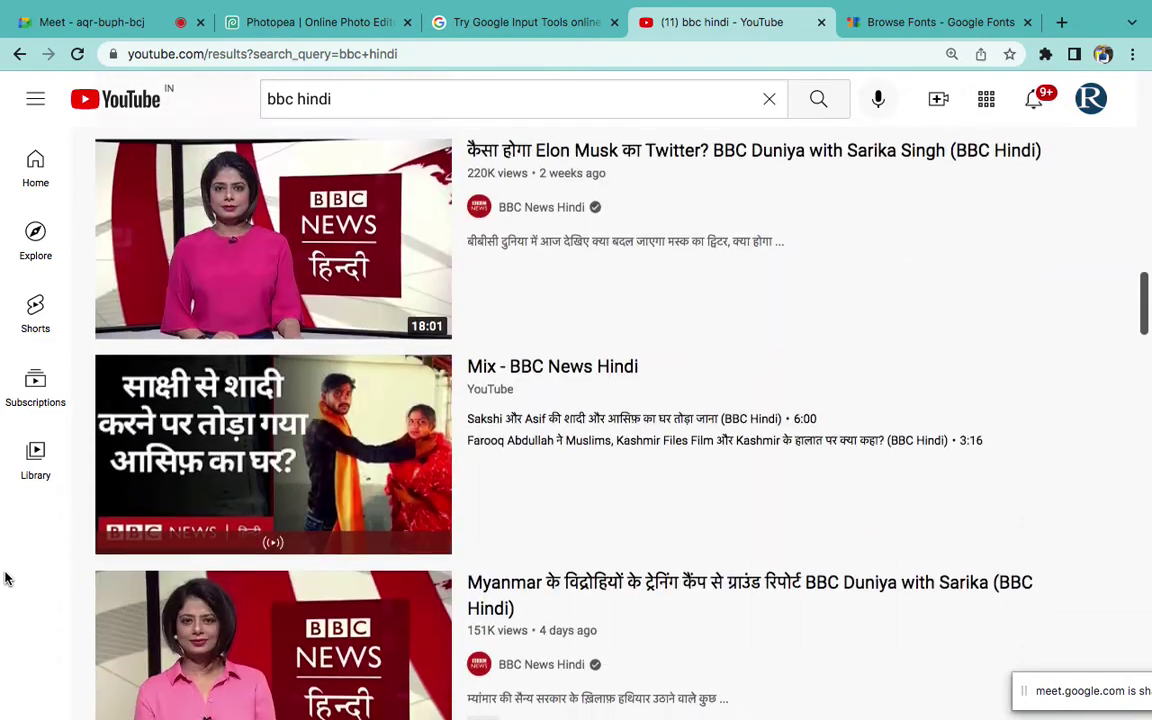
scroll(5, 578, down, 1)
scroll(5, 578, up, 20)
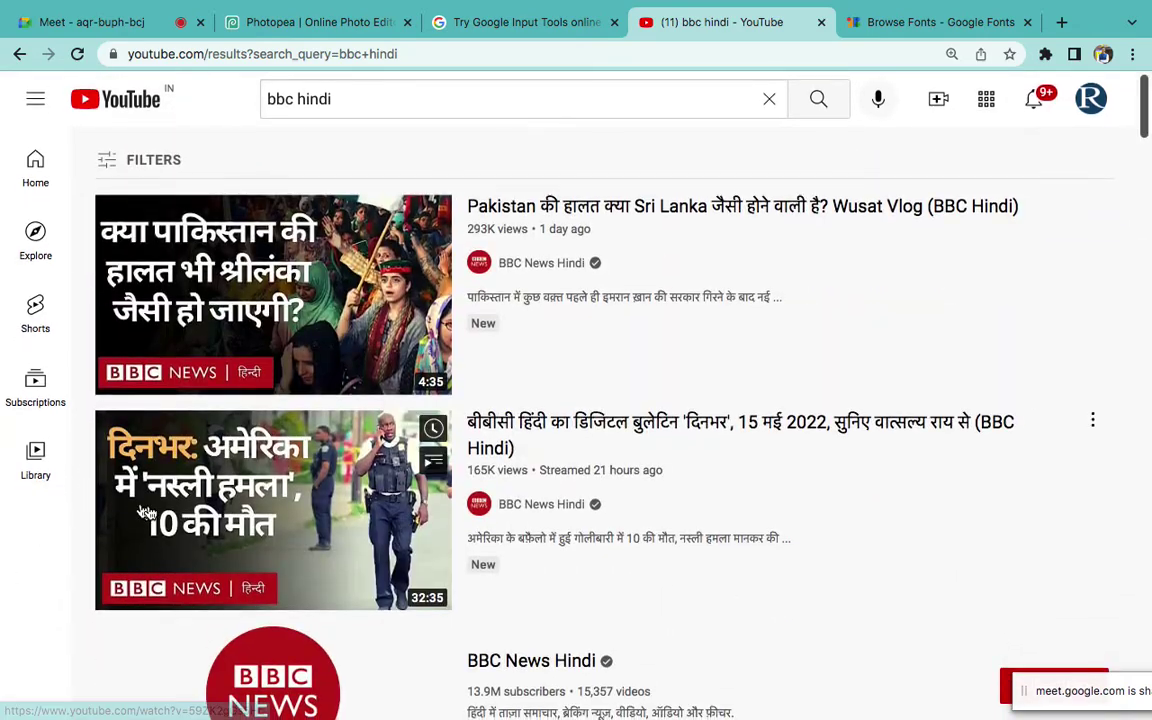
scroll(16, 591, down, 1)
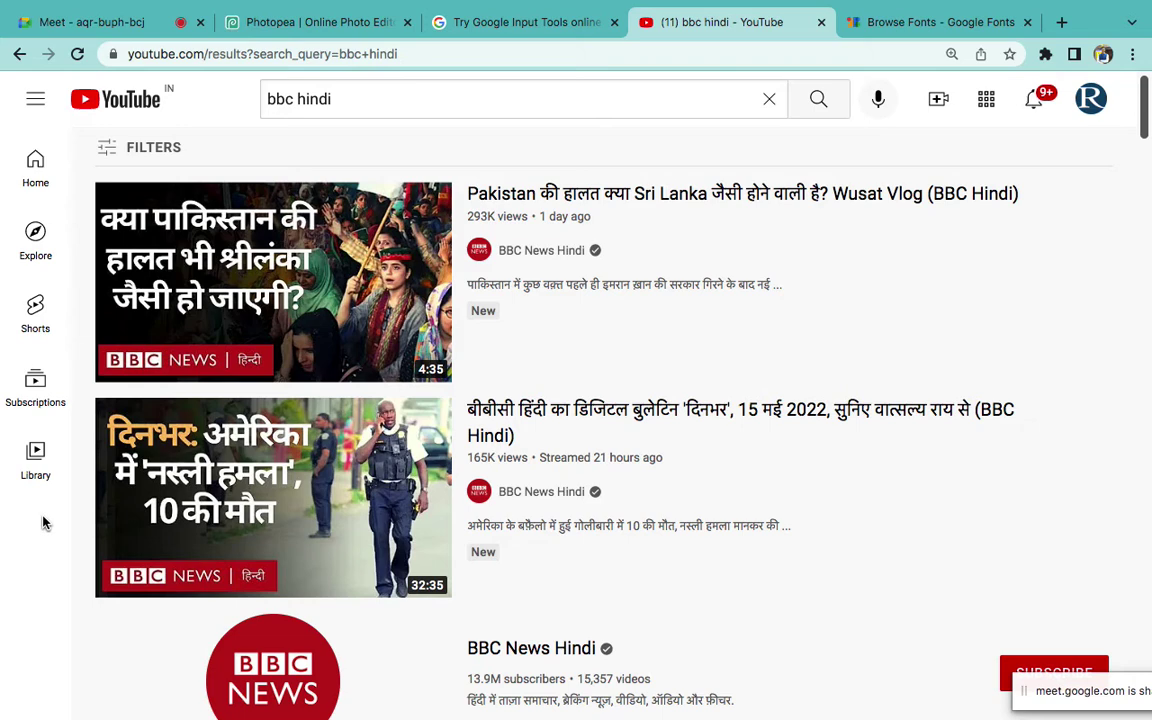
Switch to Photopea and create a new project of 1280 × 720 pixels with a white background
click(285, 28)
click(19, 87)
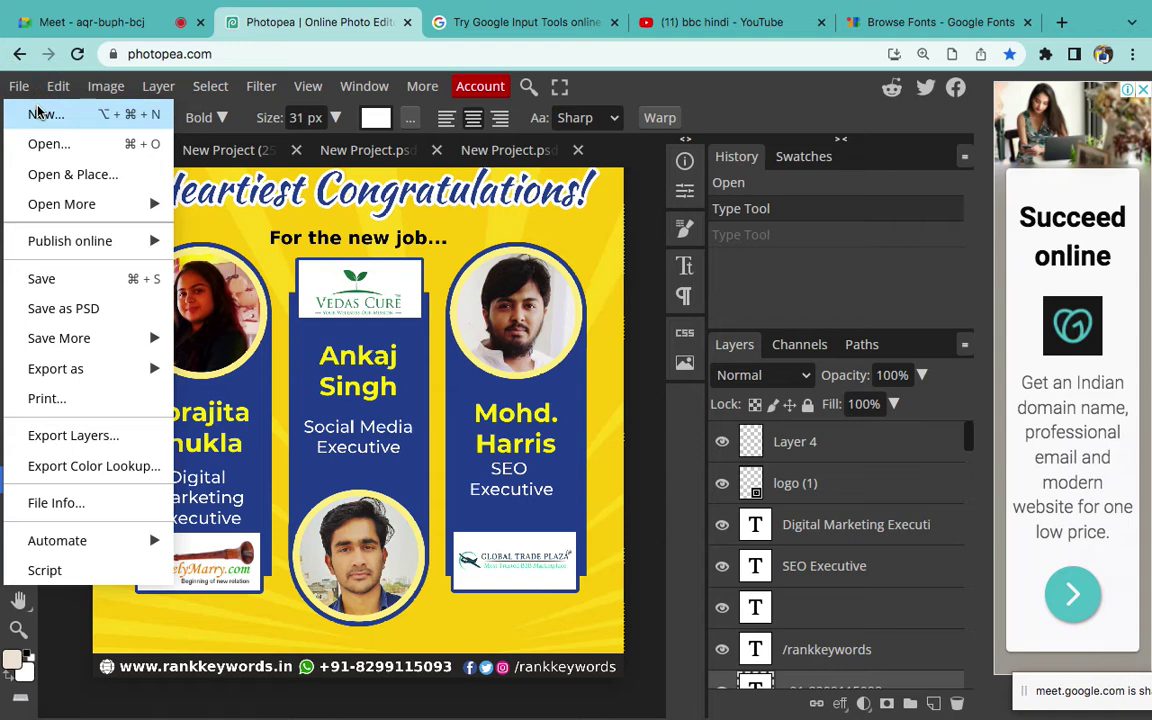
click(37, 113)
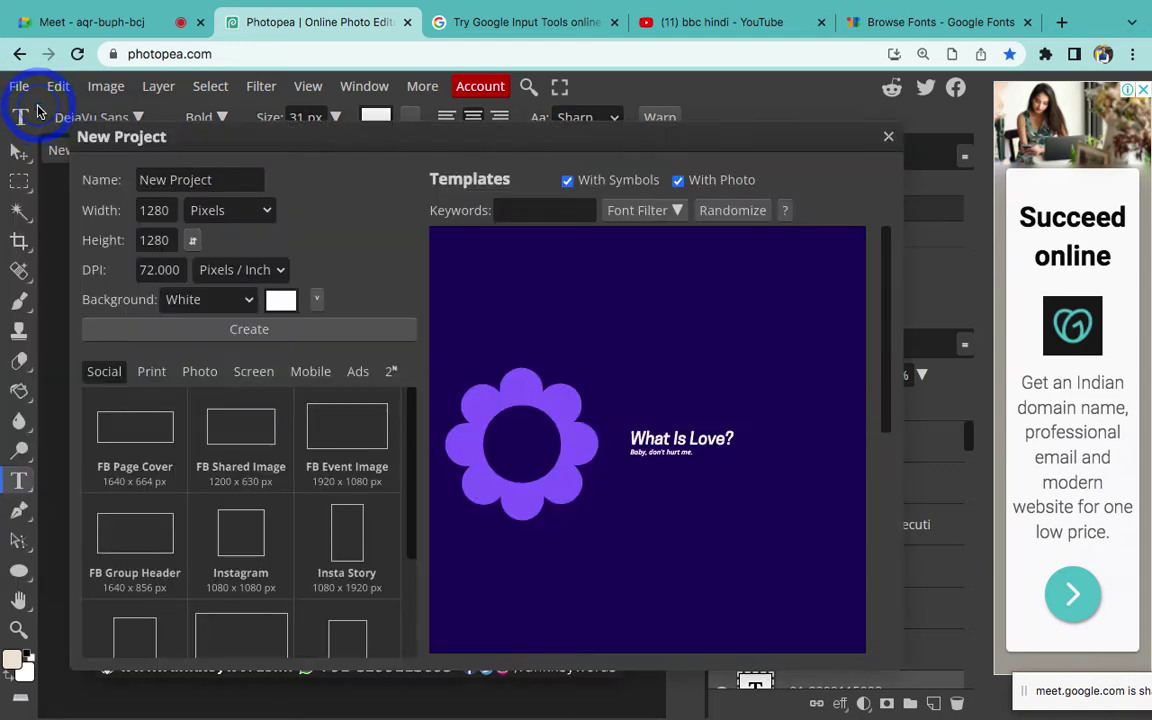
double_click(162, 240)
text(720)
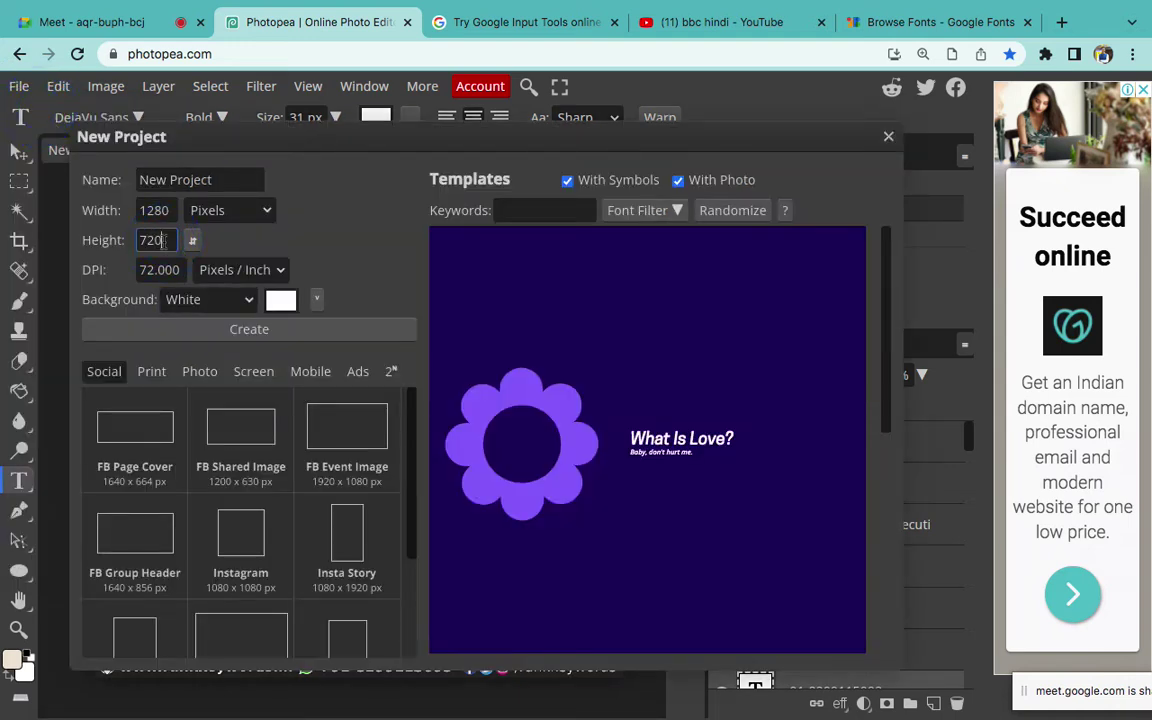
click(229, 334)
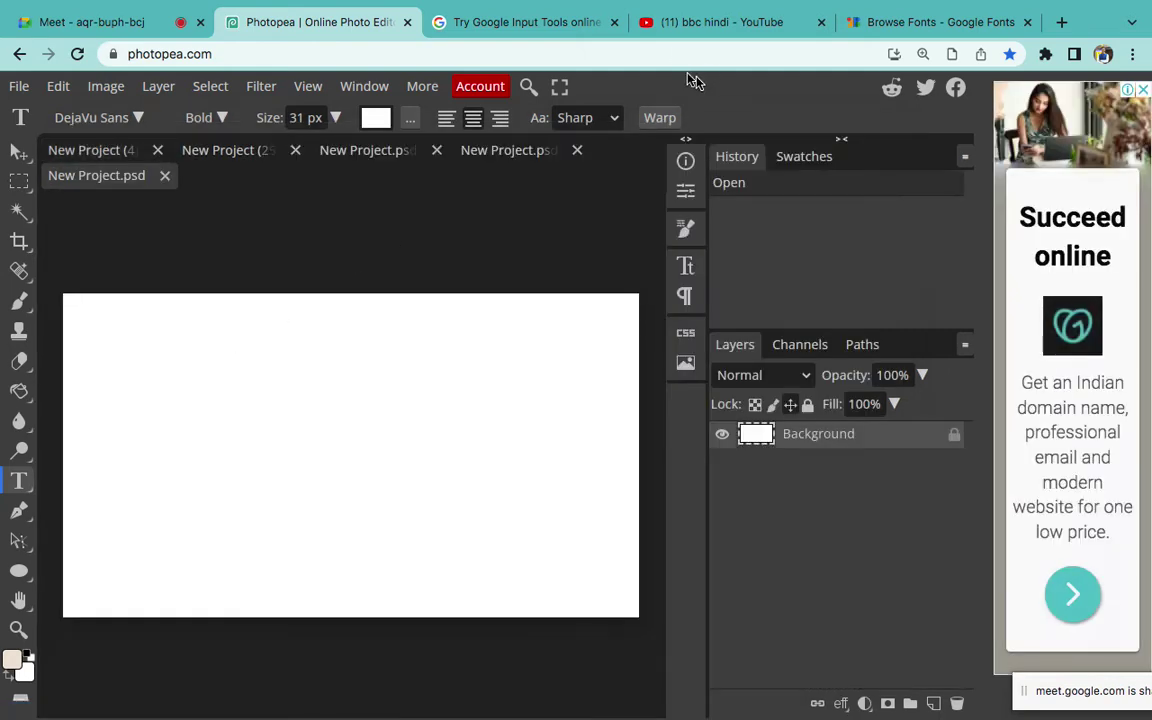
Check the BBC Hindi thumbnails on YouTube for reference, and return to Photopea to activate the Rectangle tool
click(676, 22)
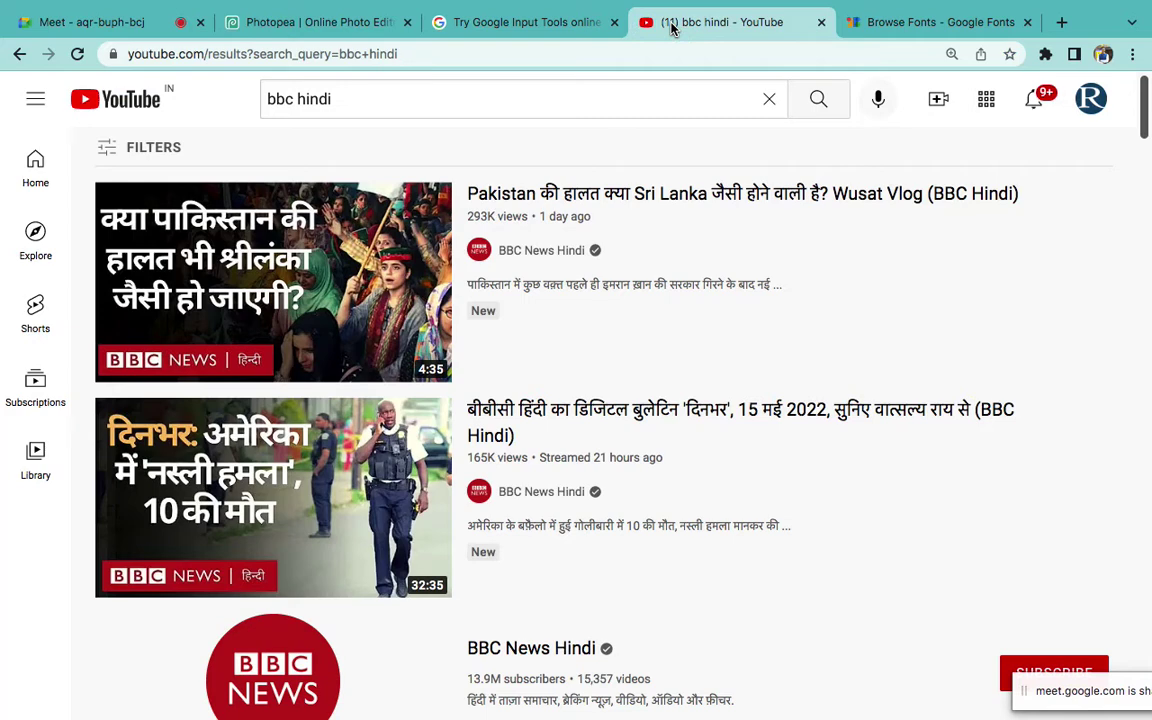
click(332, 24)
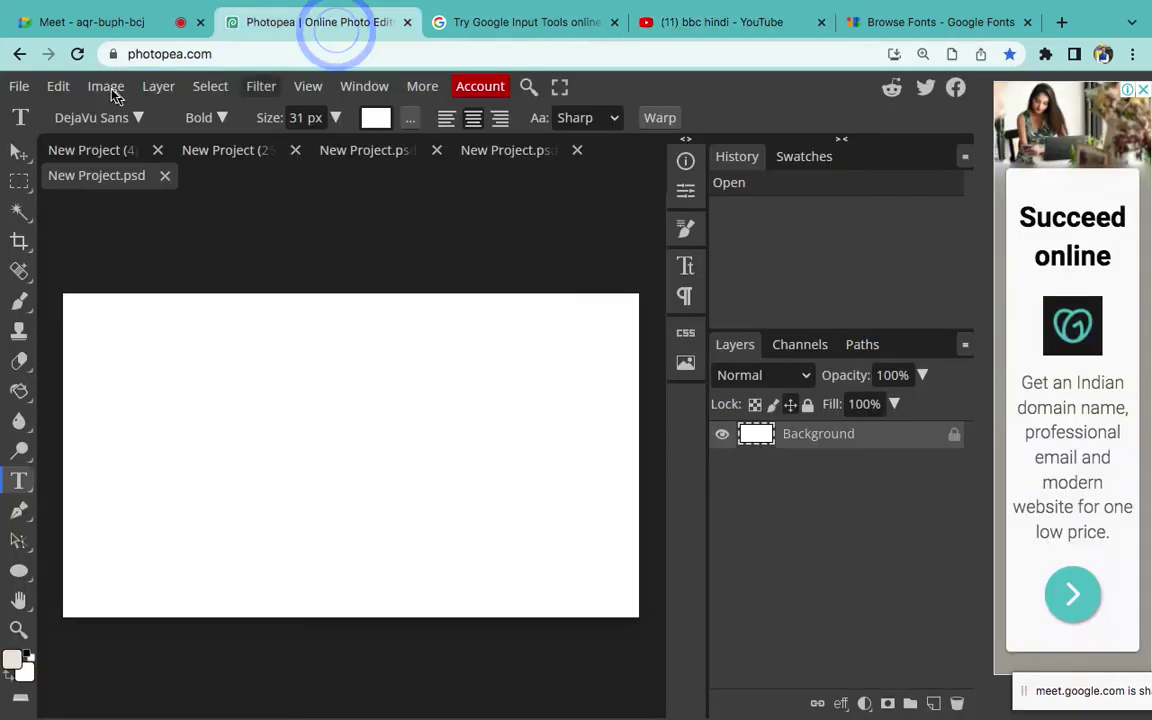
right_click(19, 570)
click(74, 552)
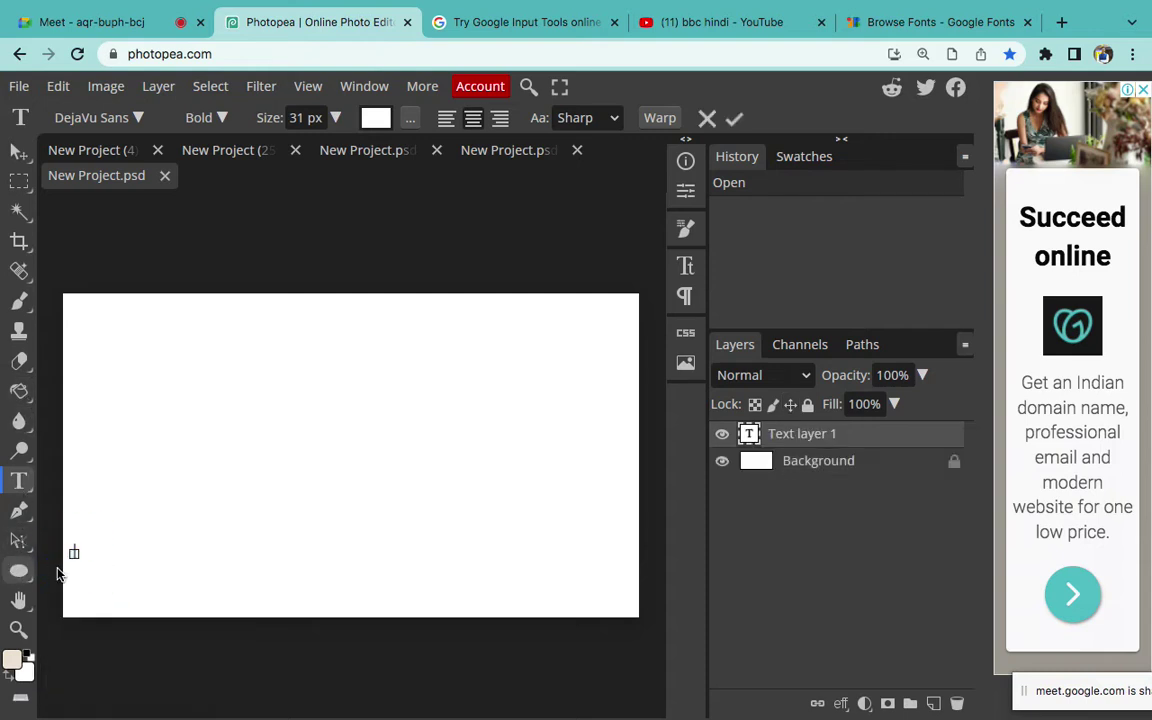
right_click(22, 571)
click(70, 571)
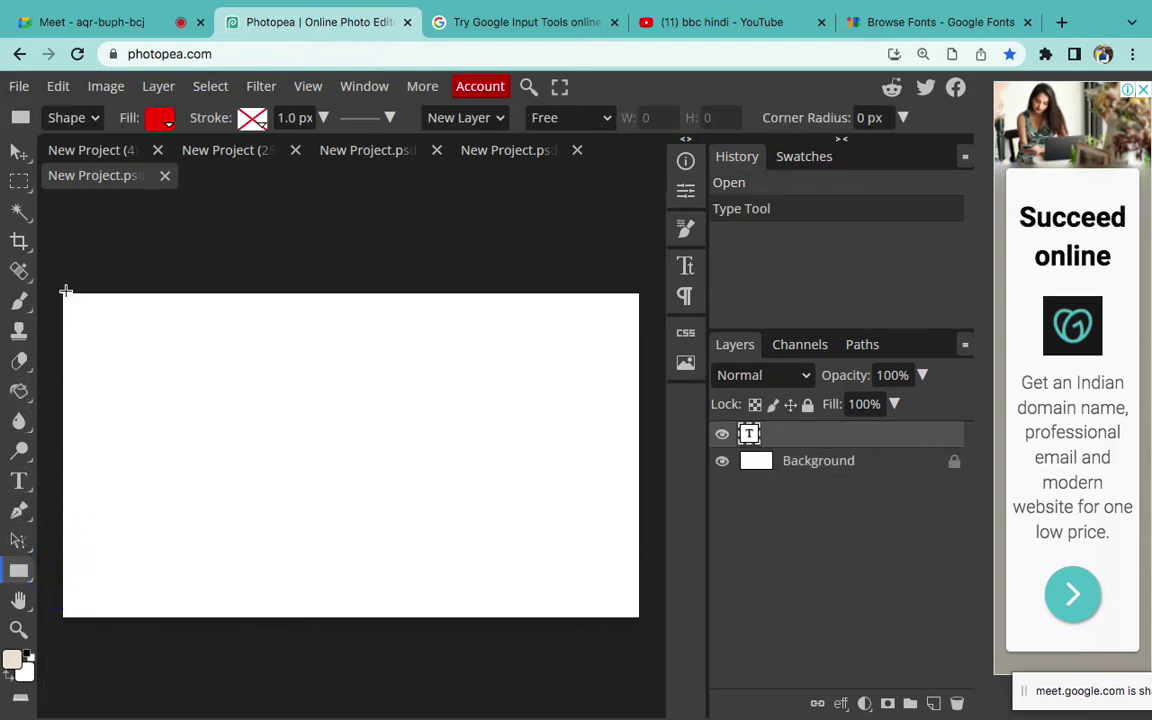
Draw a black-filled rectangle without a stroke over the left half of the canvas at full height
click(158, 118)
click(174, 200)
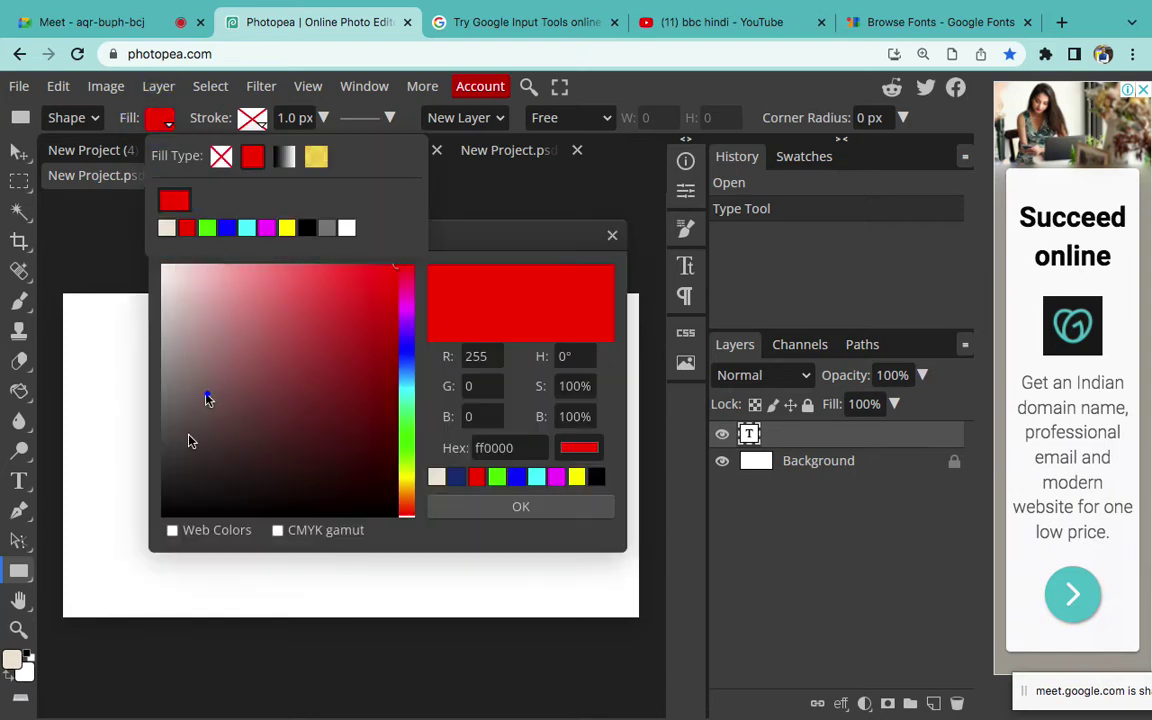
drag(206, 396, 219, 506)
click(489, 505)
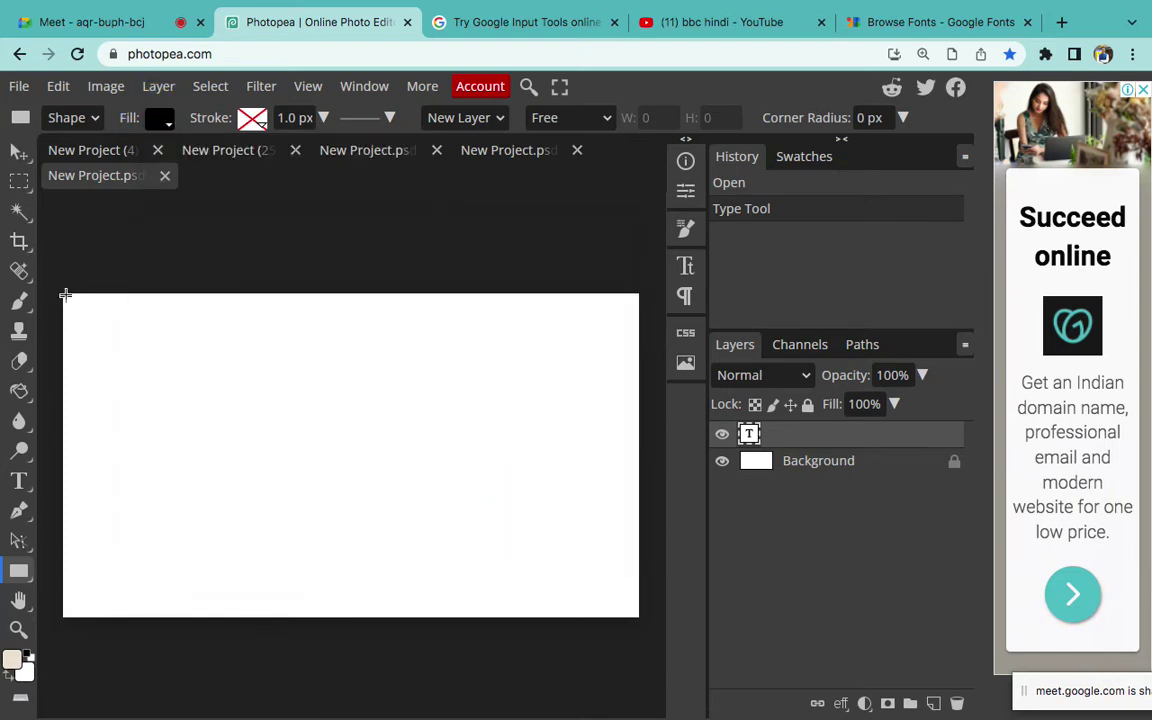
drag(65, 295, 345, 620)
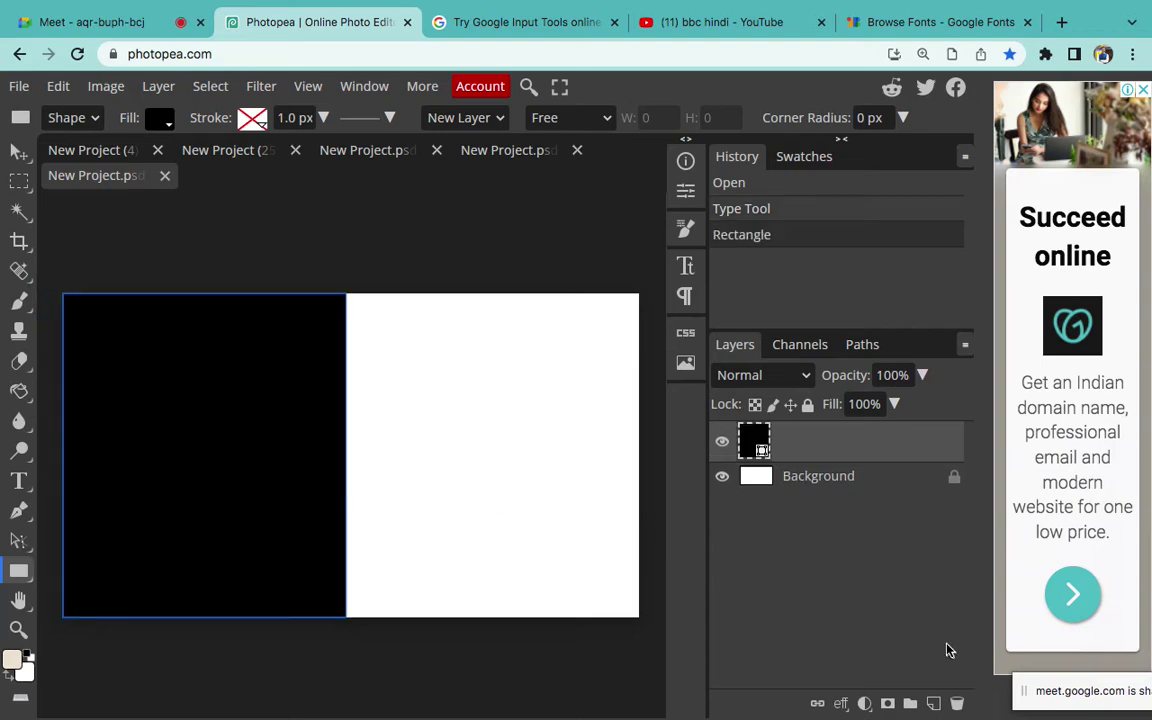
Add an empty layer above the black rectangle and check the BBC Hindi thumbnails on YouTube before returning to Photopea
click(933, 703)
click(725, 22)
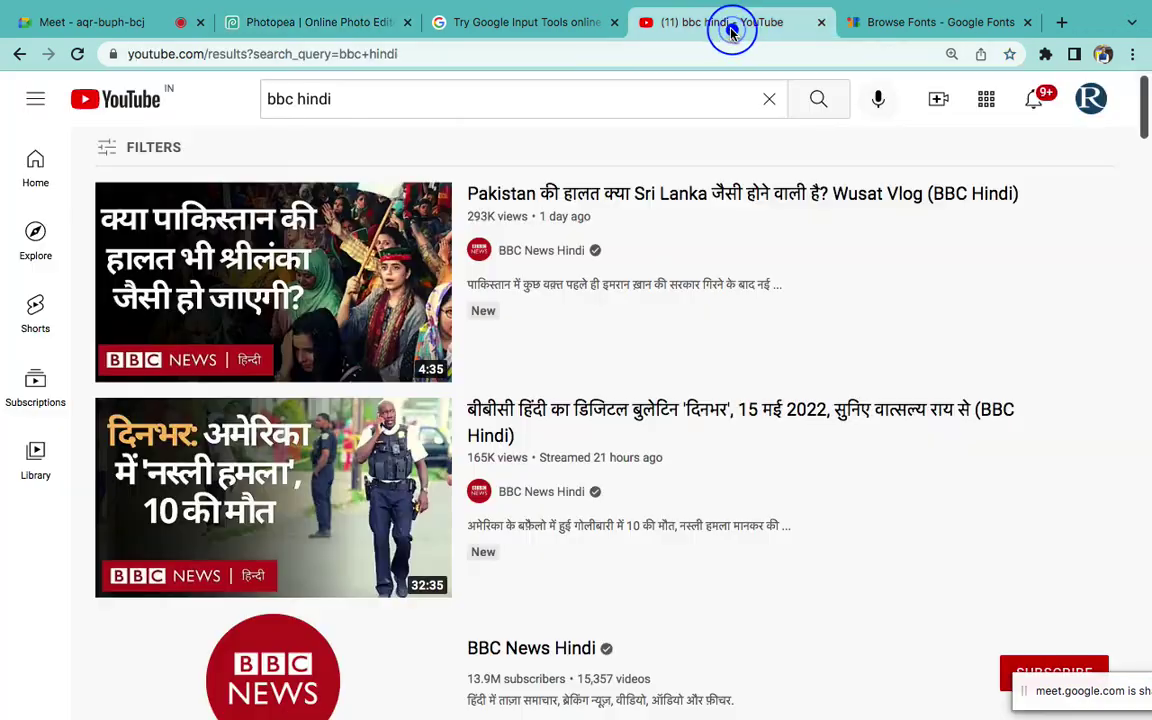
click(338, 28)
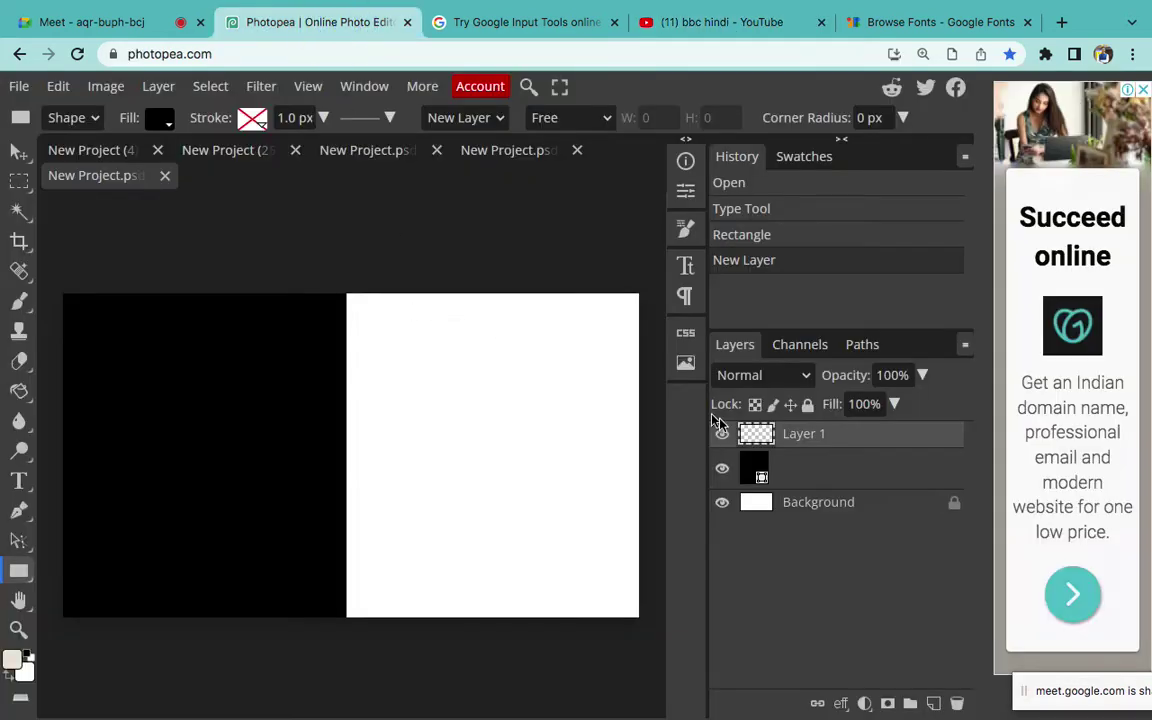
Delete the black rectangle layer and the empty Layer 1, keeping only the white background
click(805, 461)
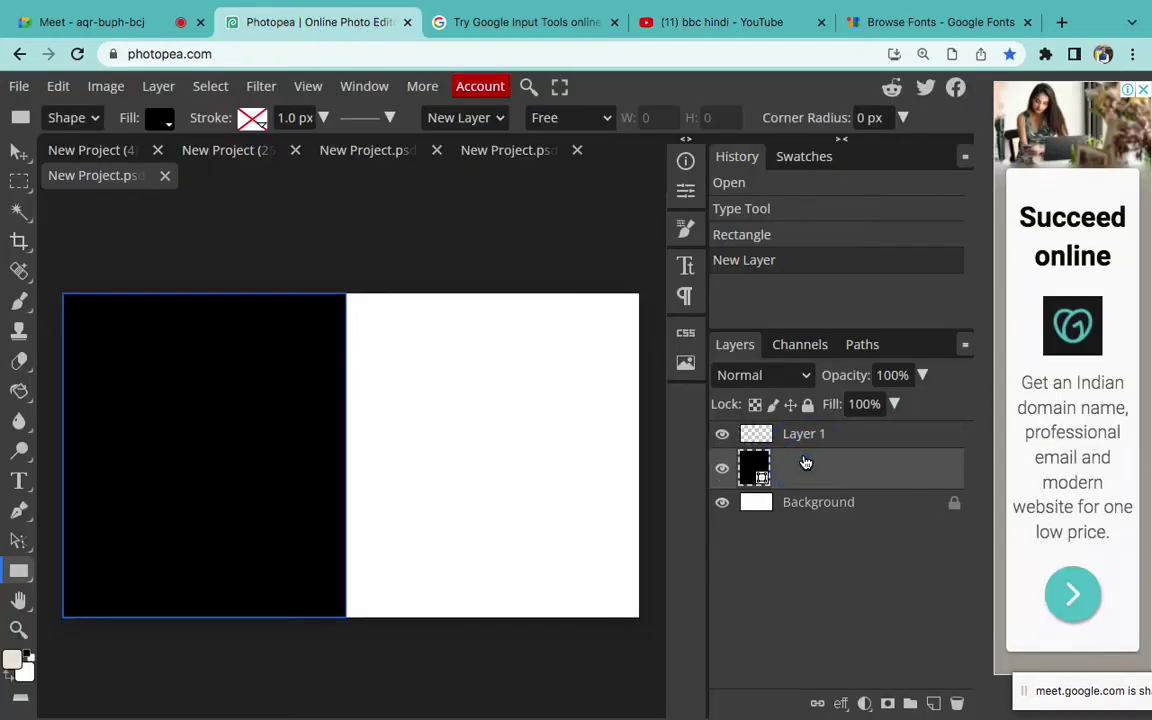
key(Delete)
click(818, 437)
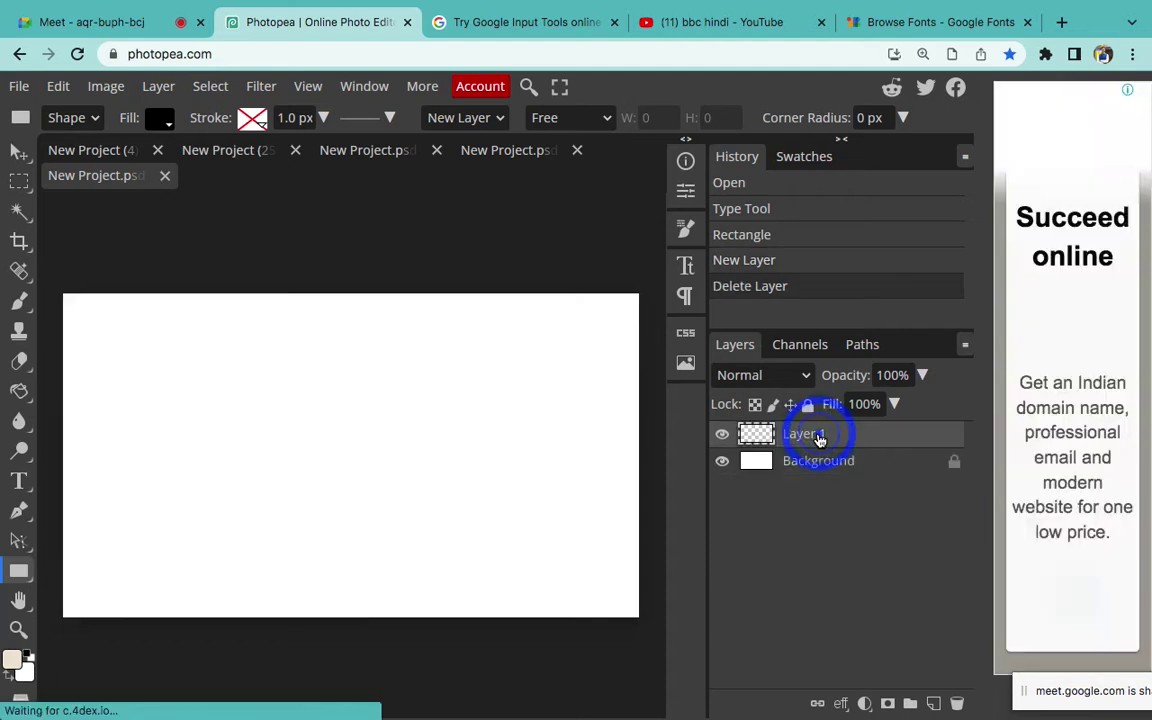
key(Delete)
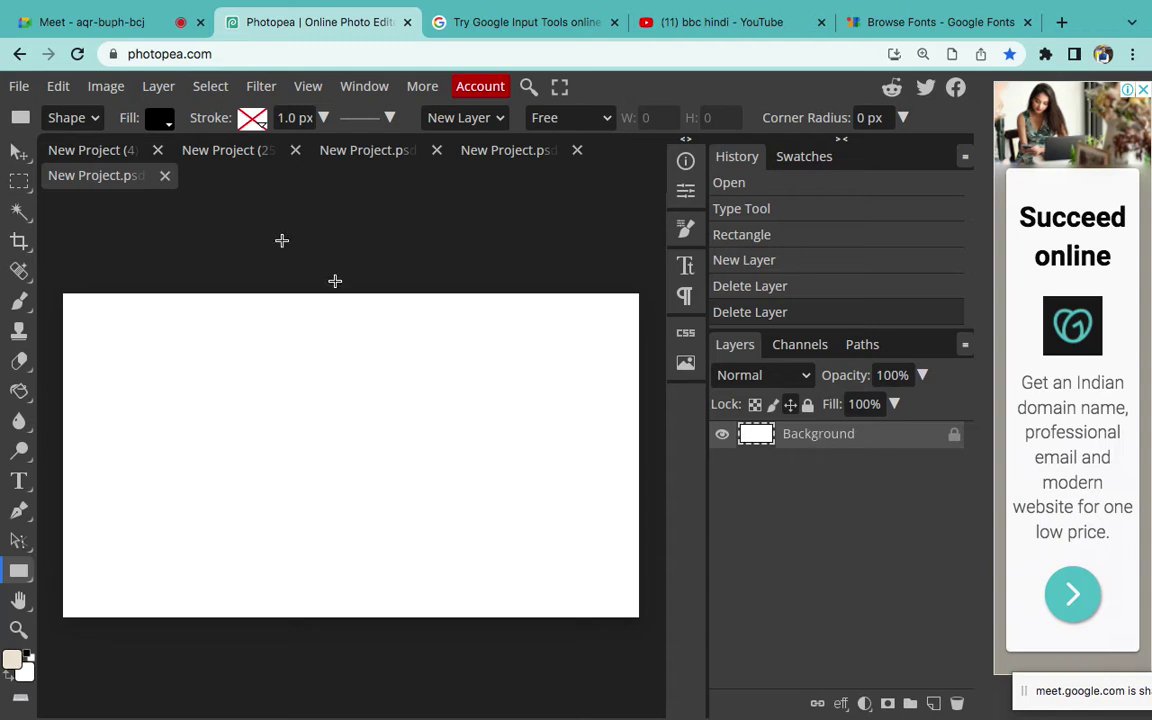
Find the WhatsApp group photo of people with coloured powder in the Downloads folder and place it in the project
click(20, 87)
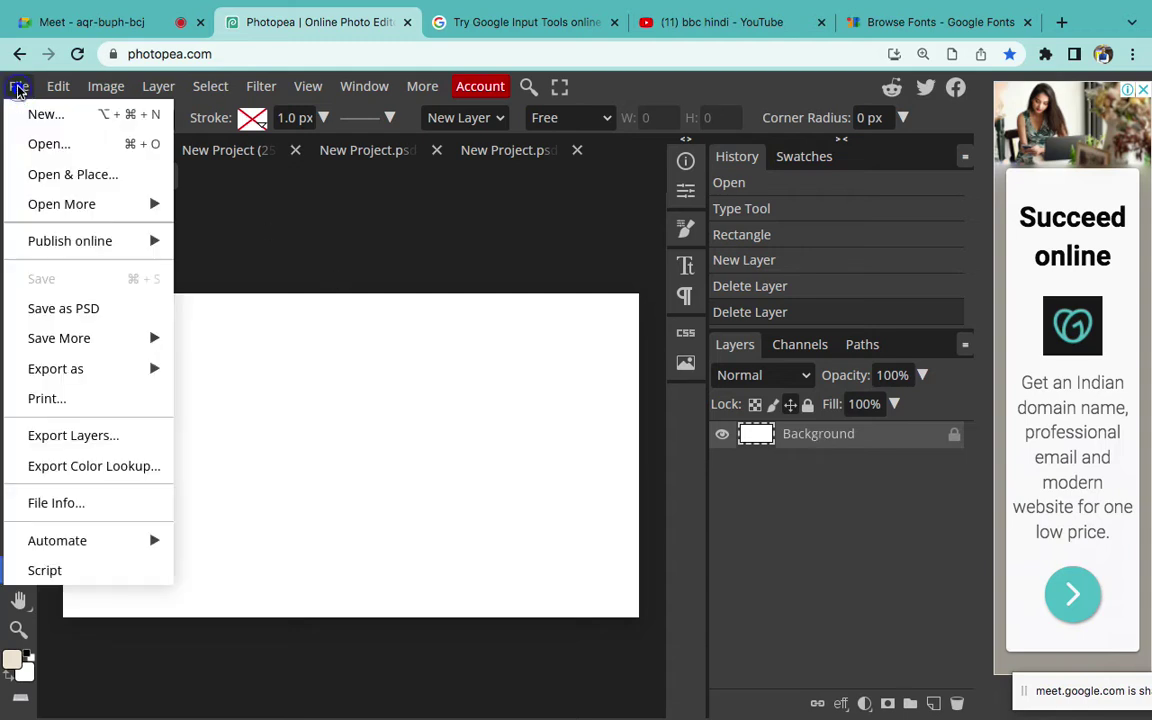
click(70, 175)
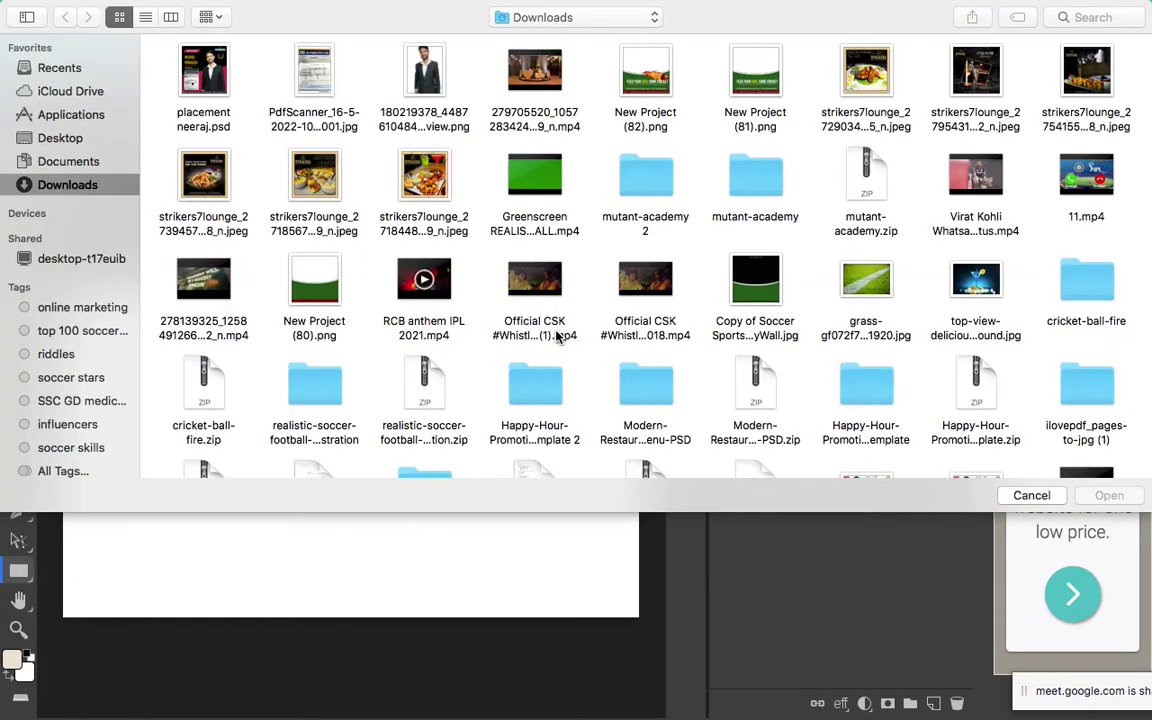
scroll(558, 337, down, 3)
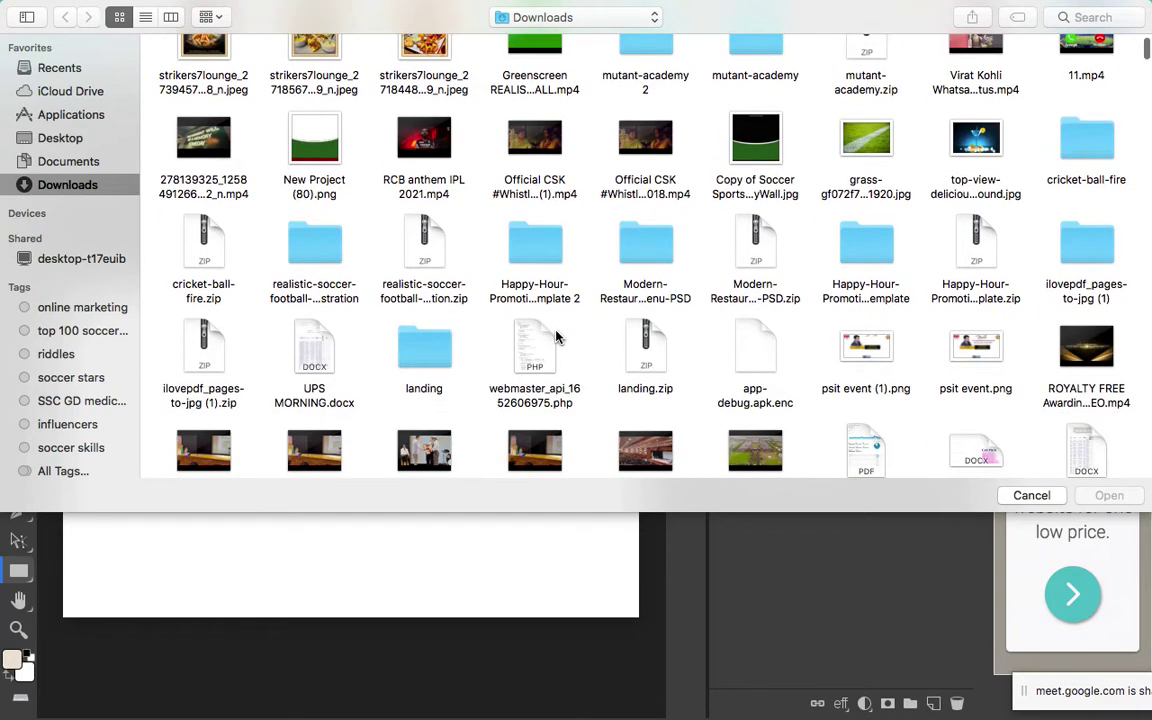
scroll(918, 230, up, 2)
scroll(915, 240, down, 4)
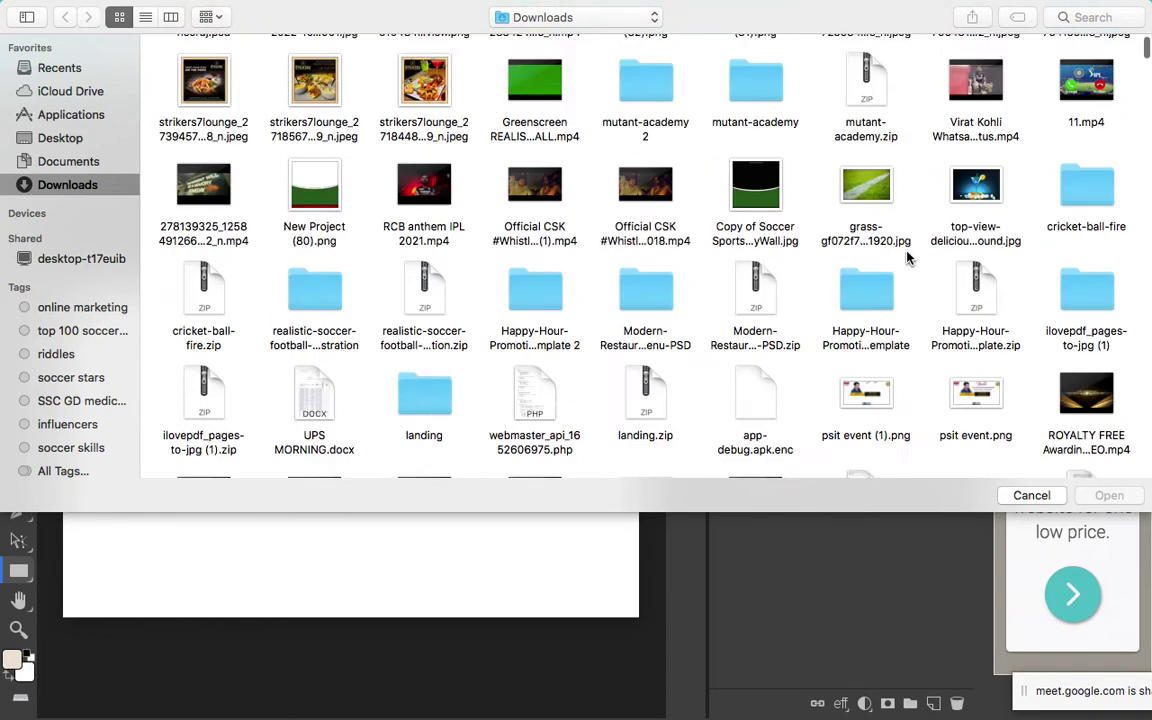
scroll(907, 258, up, 2)
scroll(907, 258, down, 10)
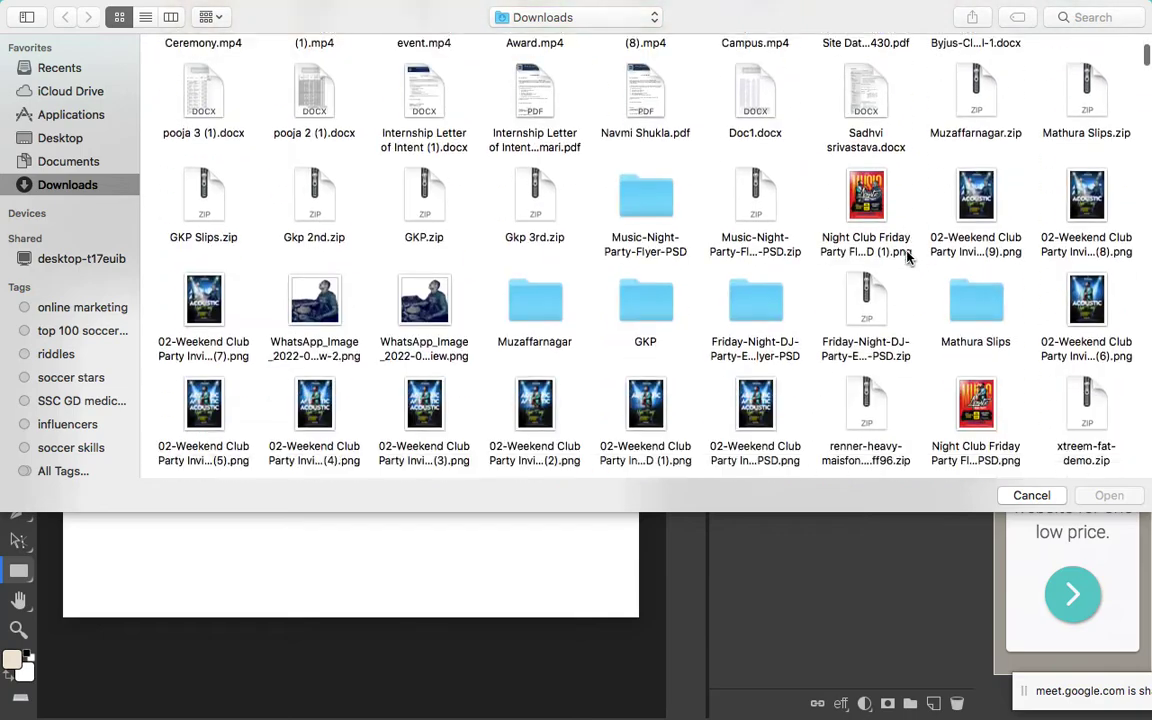
scroll(907, 258, down, 5)
scroll(907, 258, down, 10)
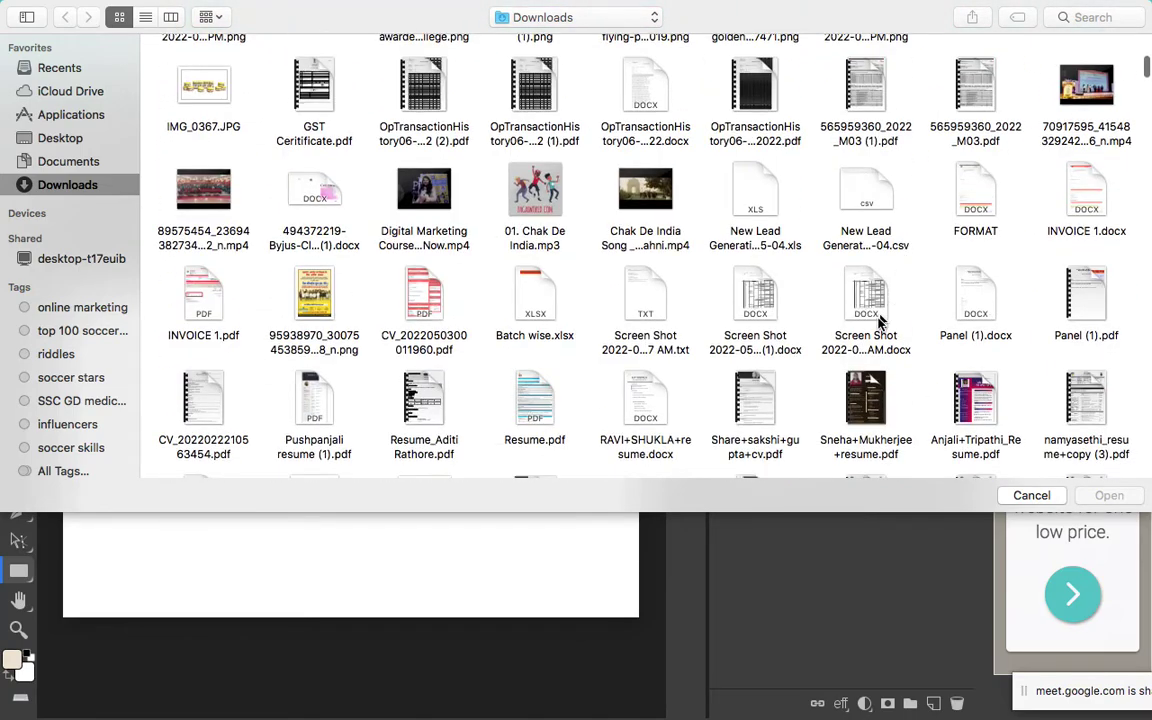
scroll(878, 322, down, 9)
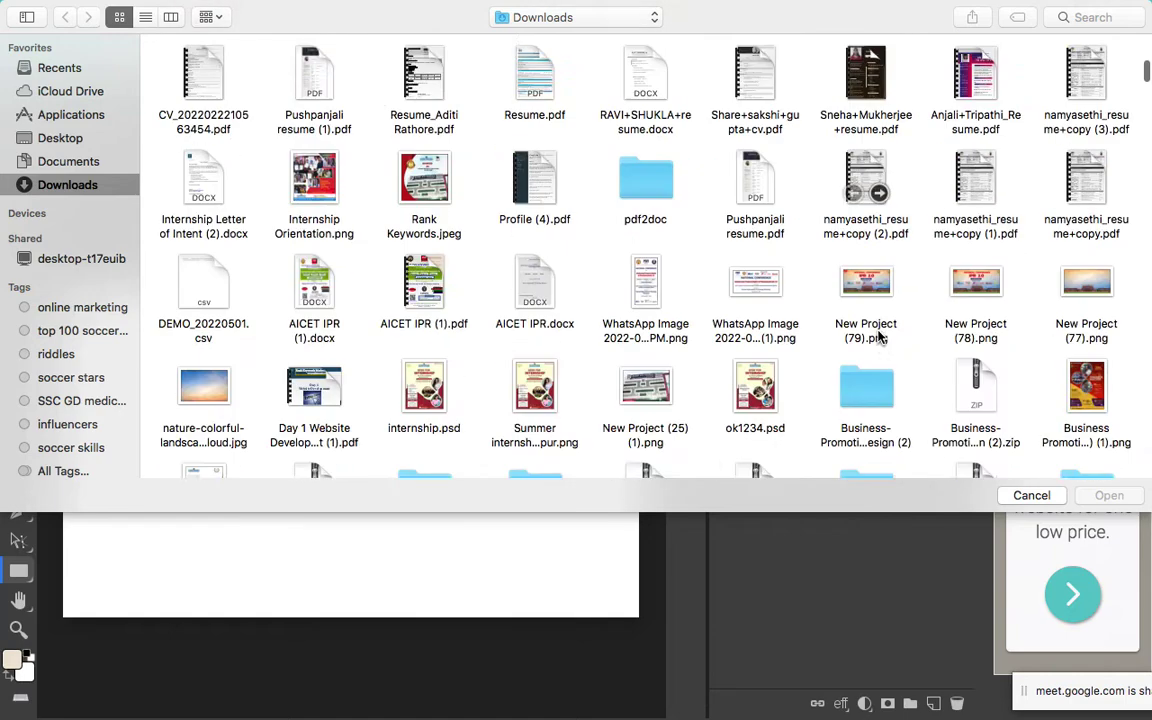
scroll(878, 337, down, 8)
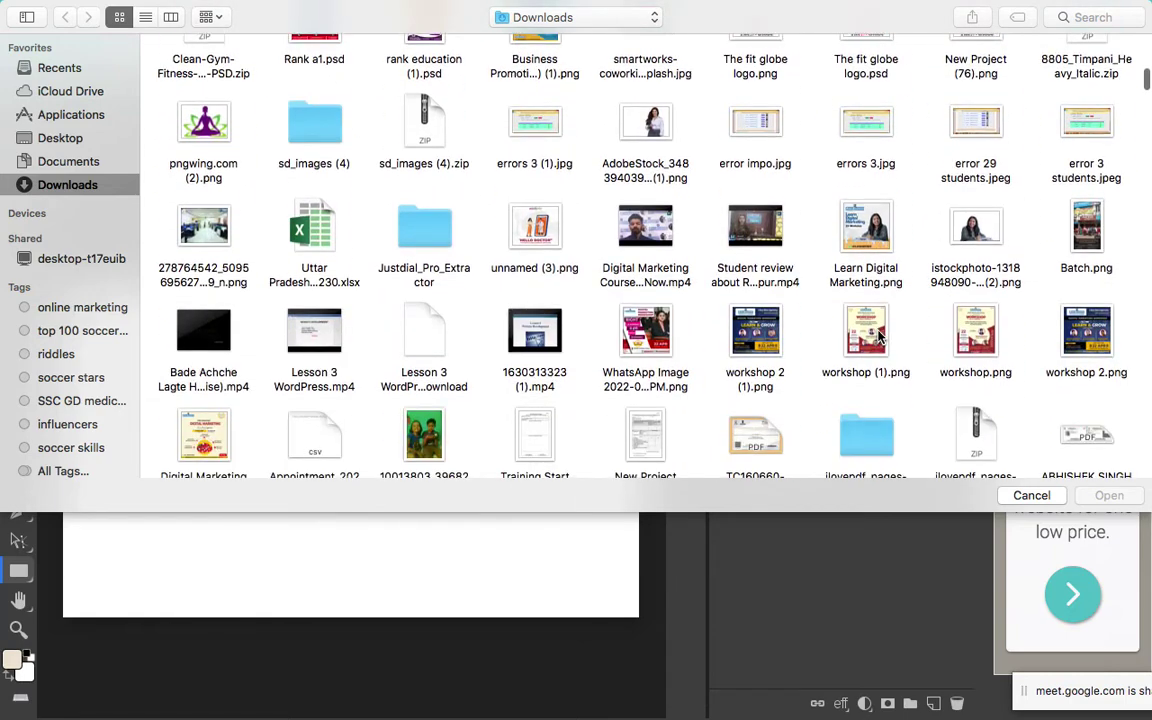
scroll(880, 340, down, 6)
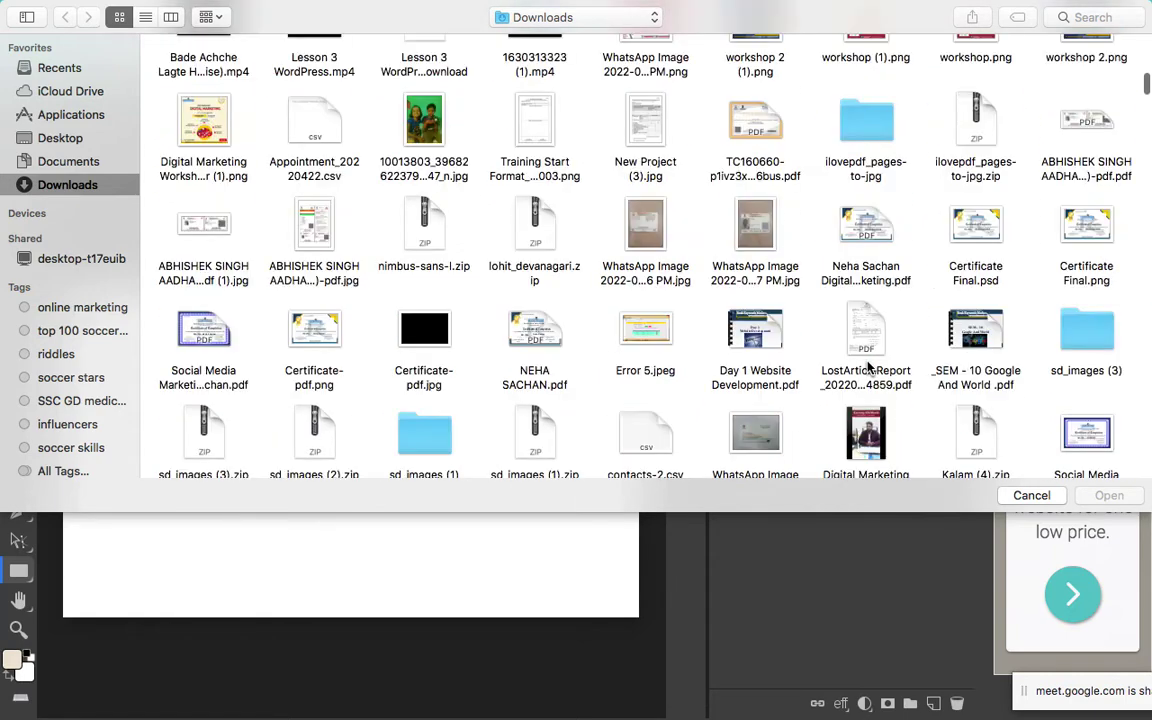
scroll(868, 368, down, 16)
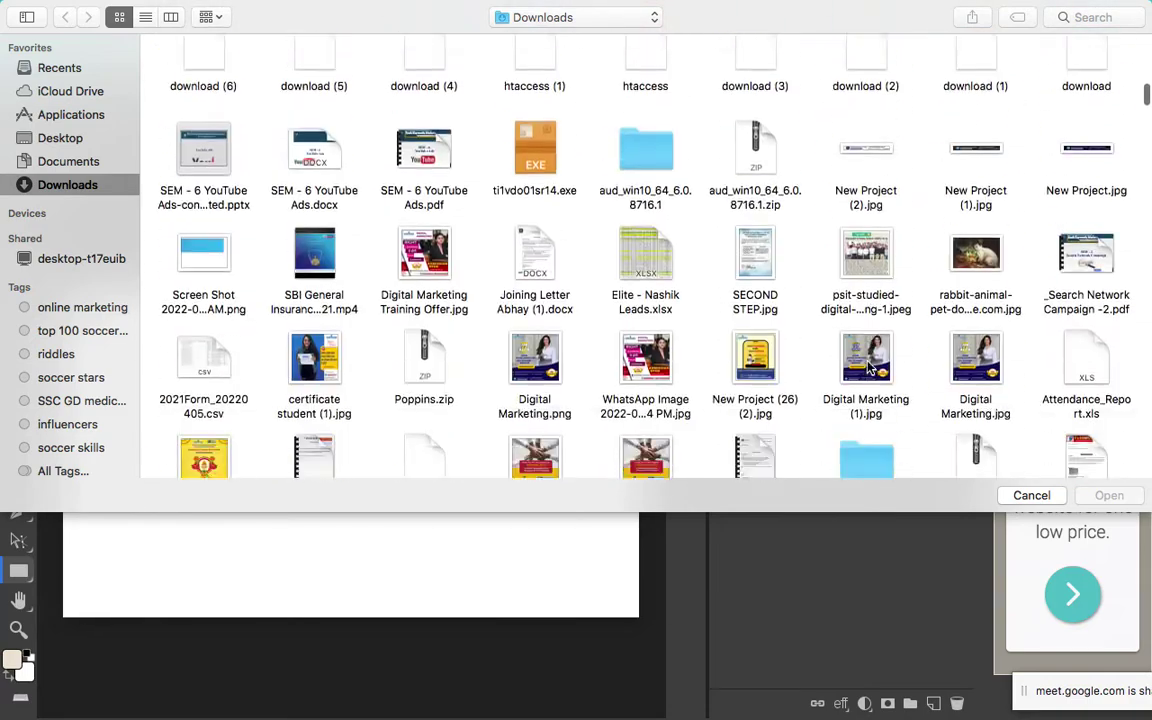
scroll(868, 368, down, 2)
scroll(868, 368, down, 4)
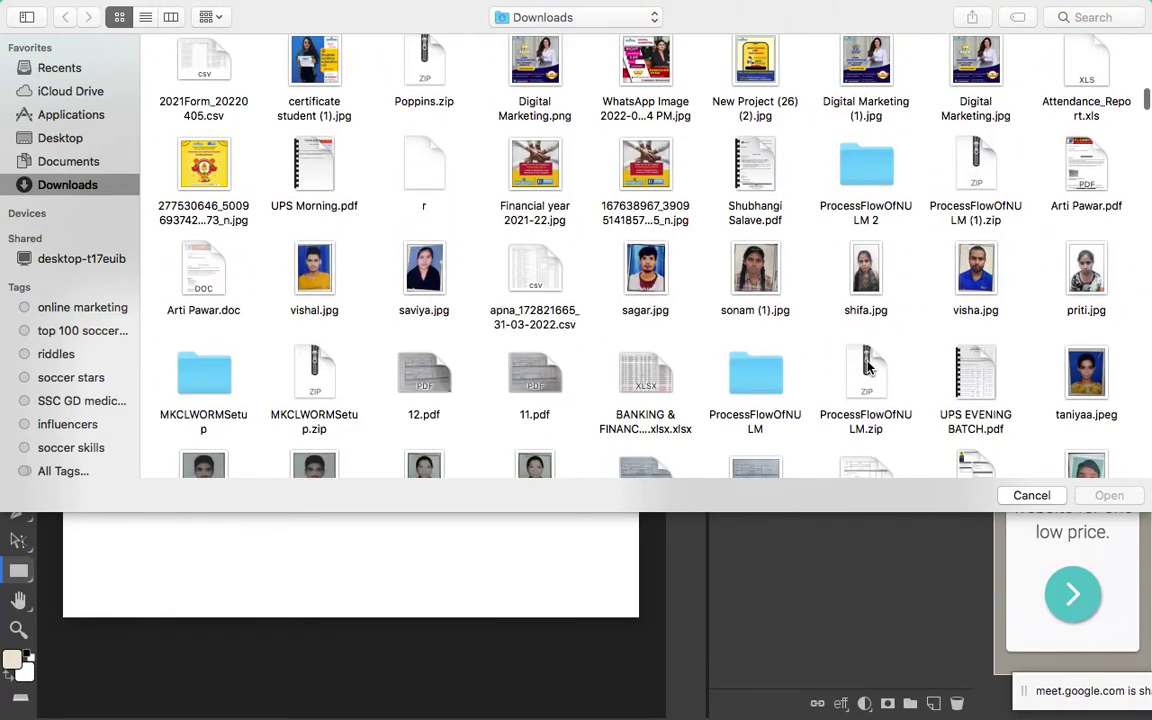
scroll(868, 368, down, 20)
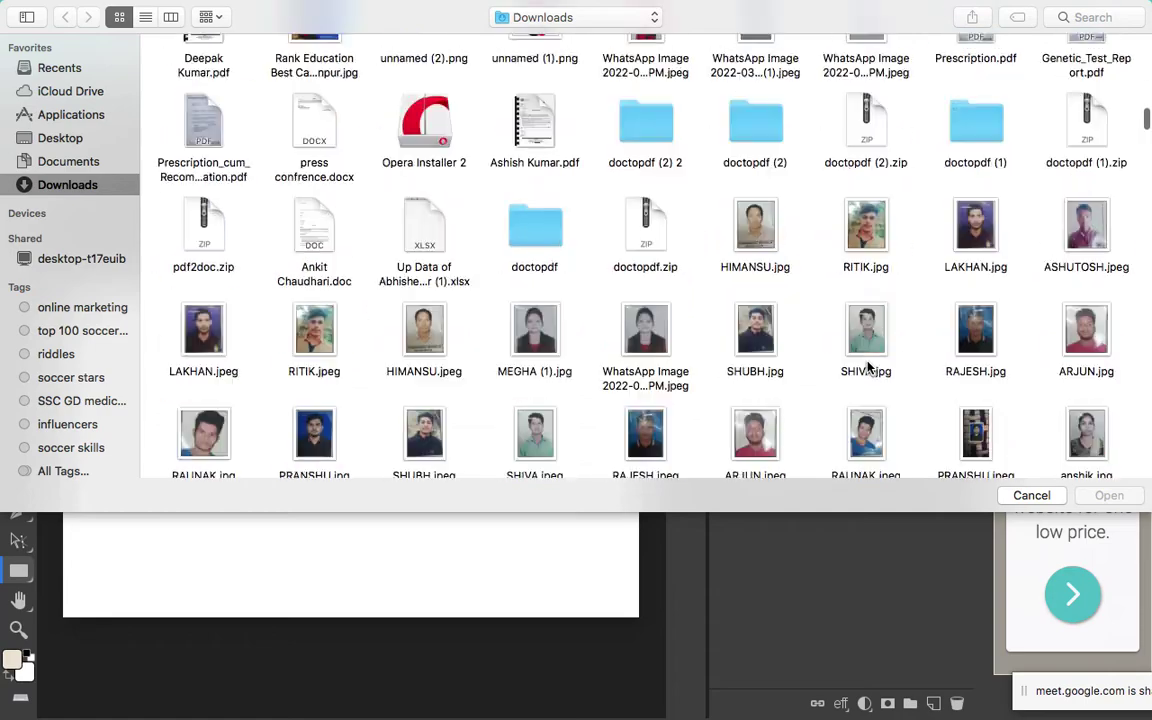
scroll(868, 368, down, 20)
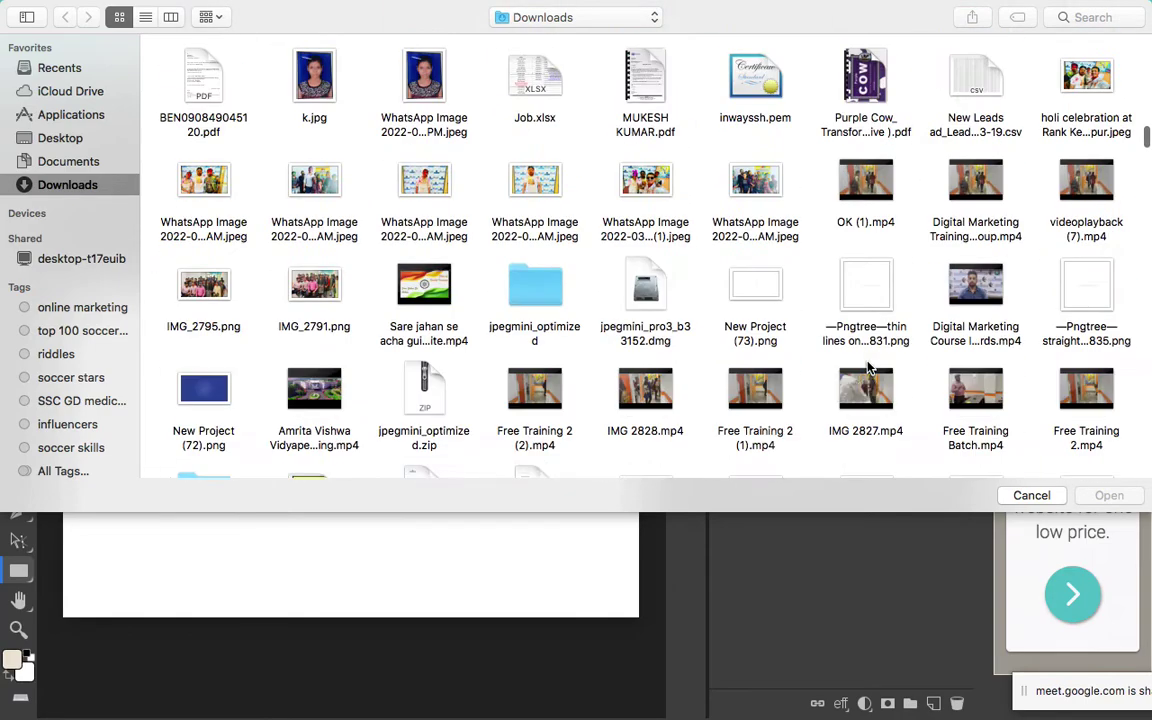
scroll(868, 368, down, 3)
scroll(780, 324, up, 2)
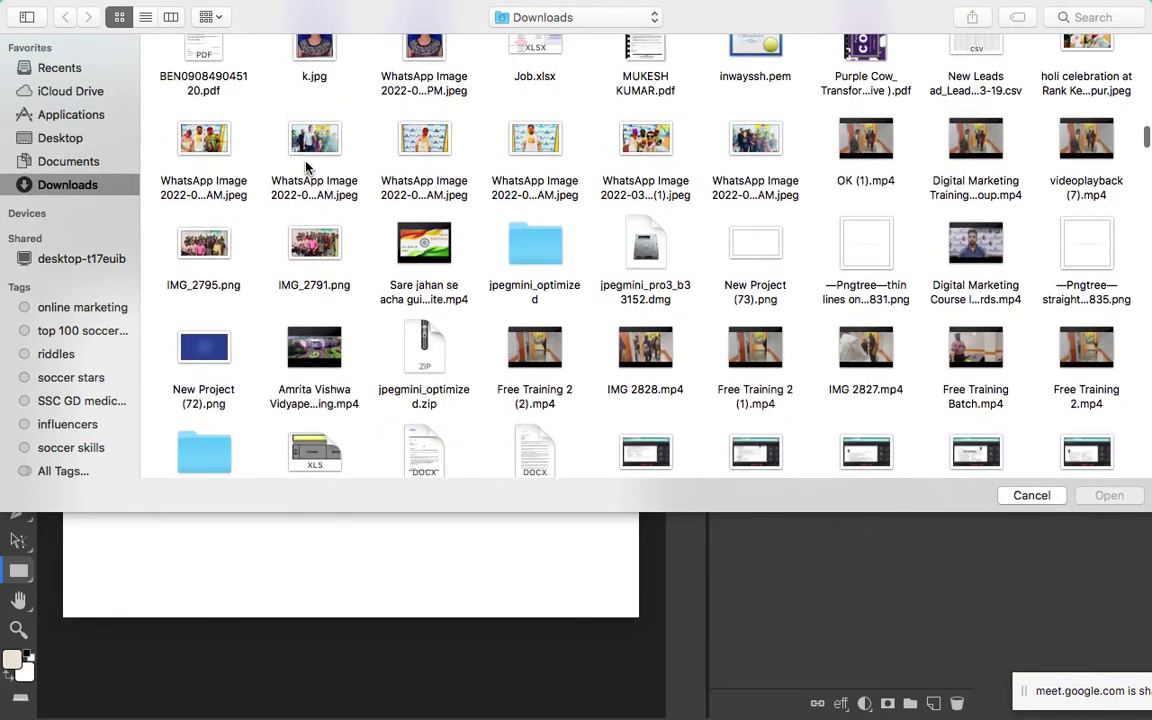
key(Escape)
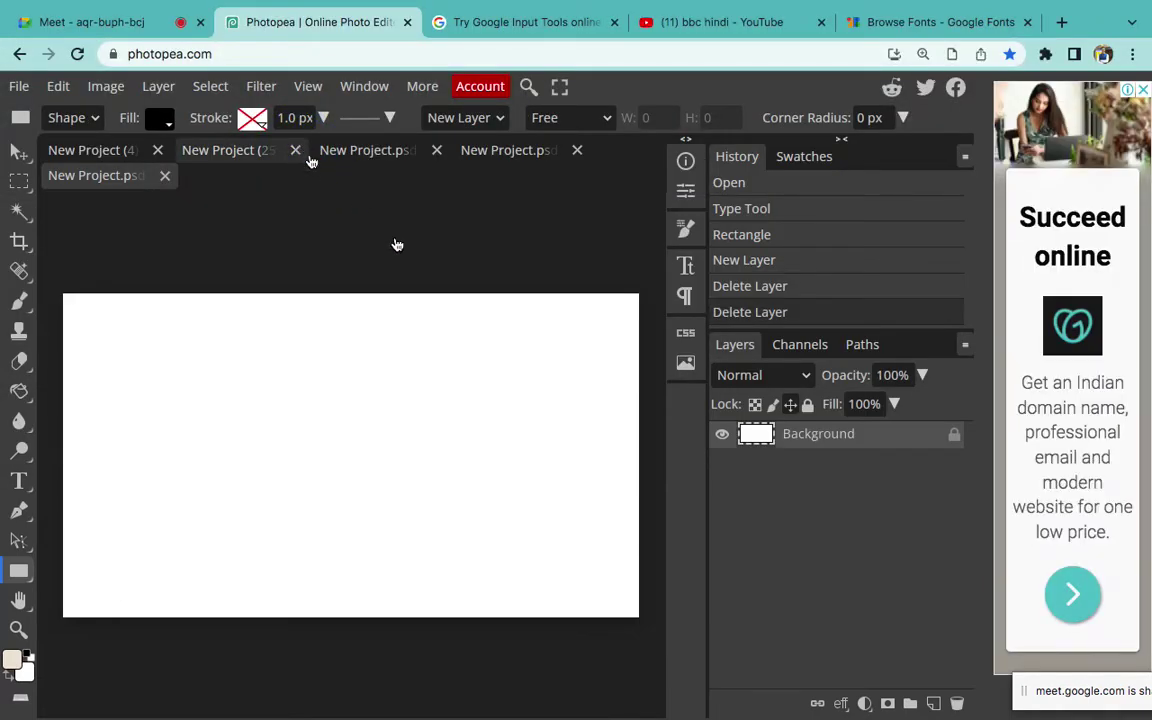
Enlarge the placed group photo to about 113% and position it to cover the whole canvas
drag(473, 446, 566, 453)
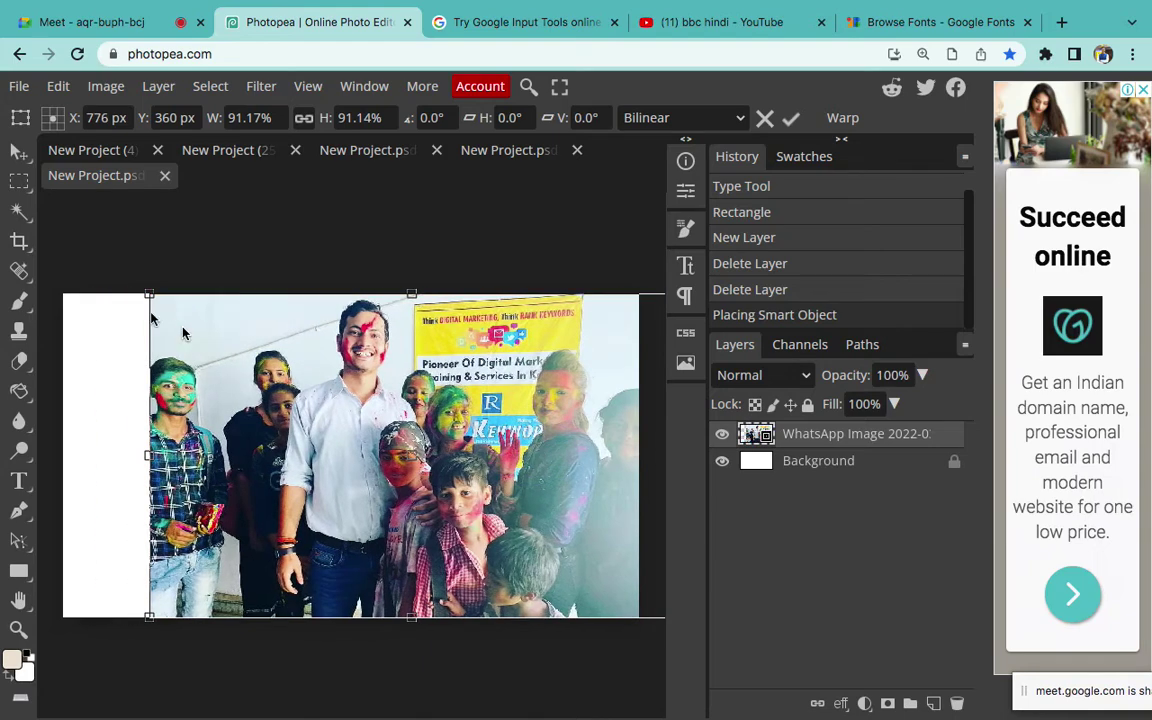
drag(148, 295, 42, 255)
drag(224, 449, 263, 502)
drag(74, 472, 61, 475)
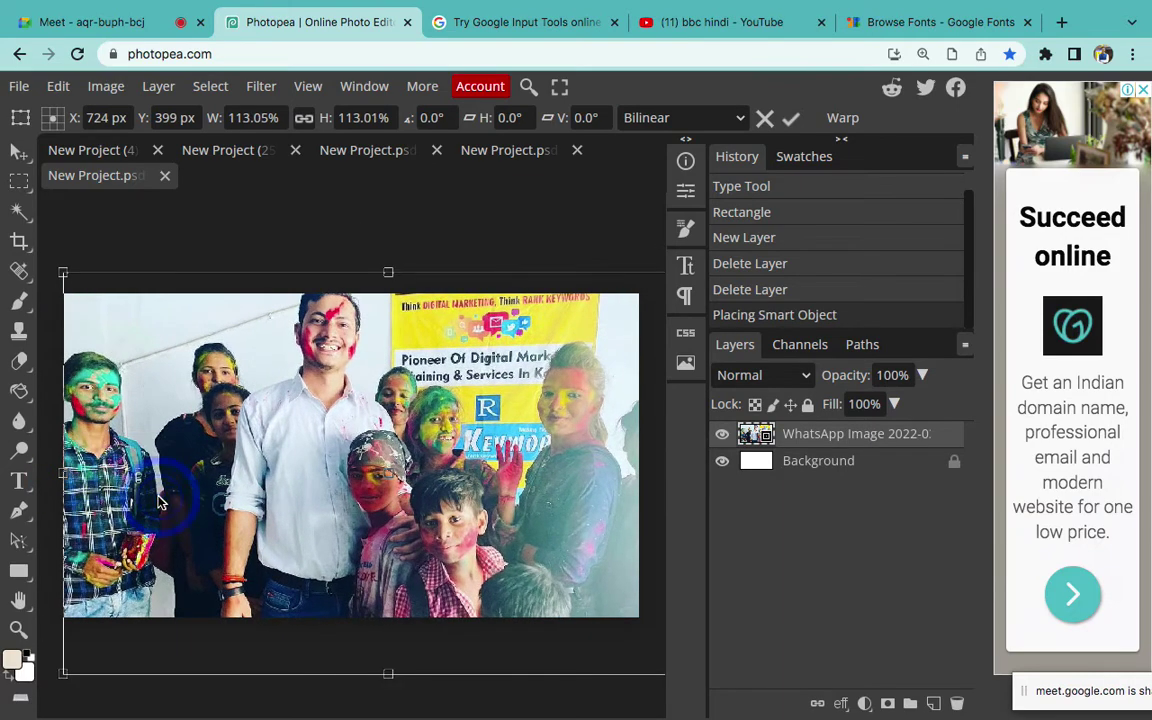
click(791, 118)
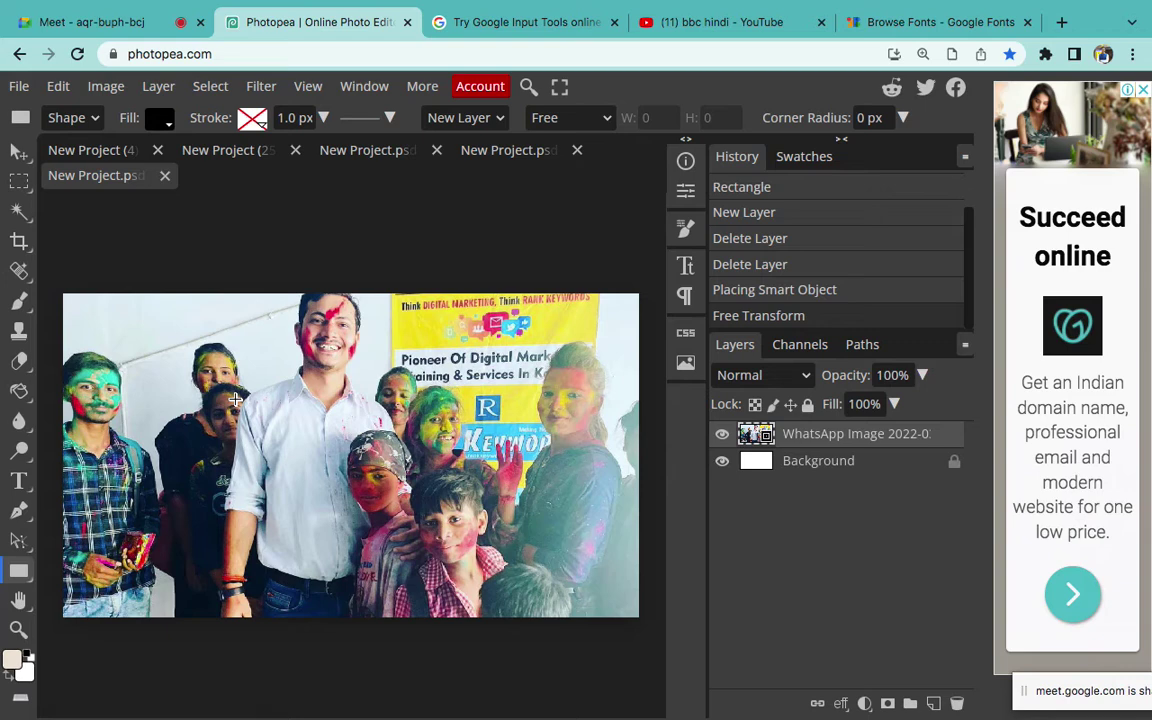
Add a Color Fill adjustment layer in black above the group photo
click(817, 440)
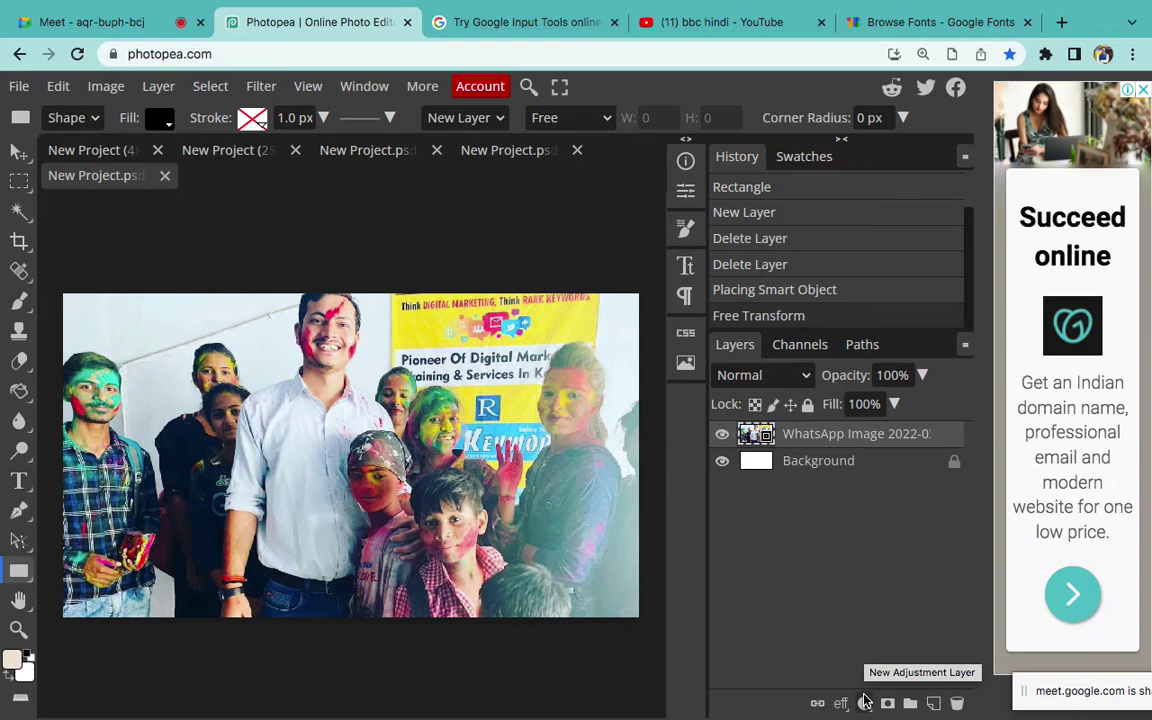
key(ctrl+super+f)
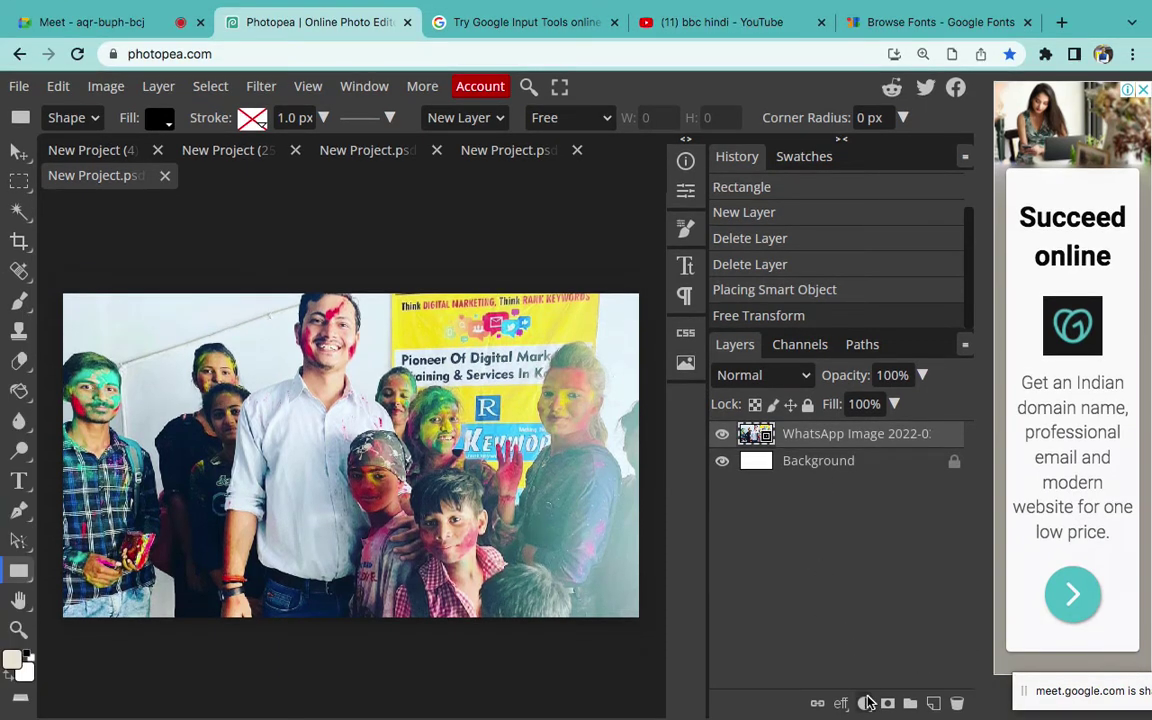
click(866, 703)
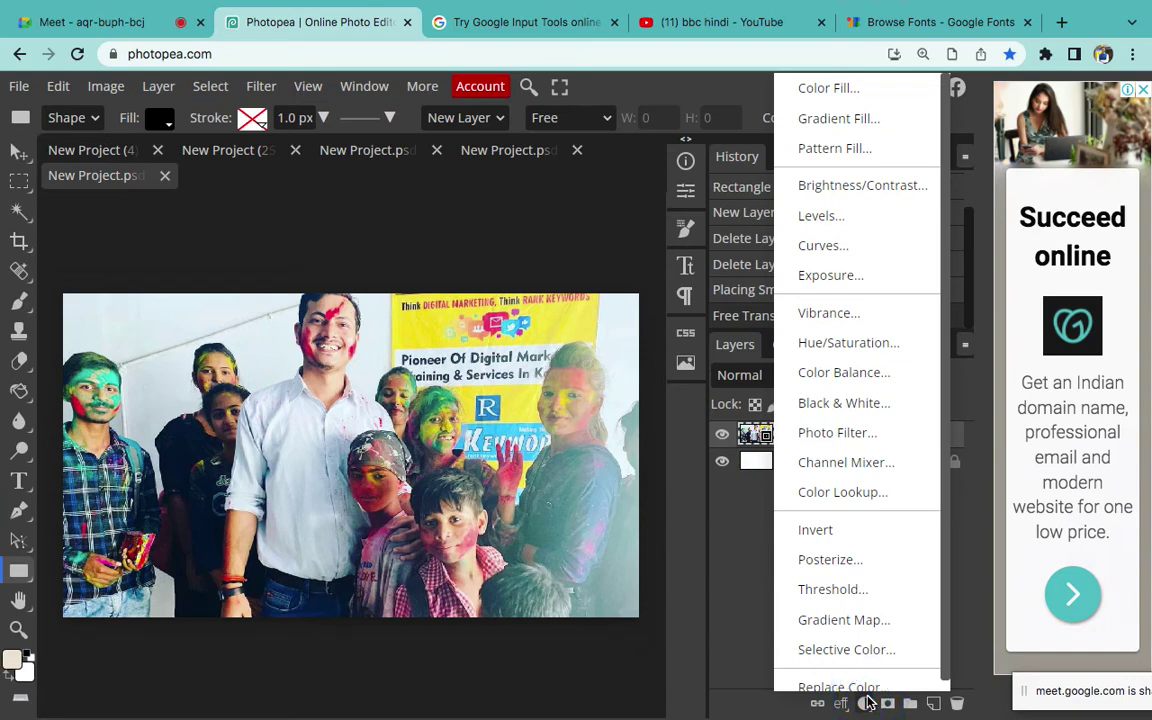
click(851, 95)
drag(303, 419, 130, 540)
click(456, 505)
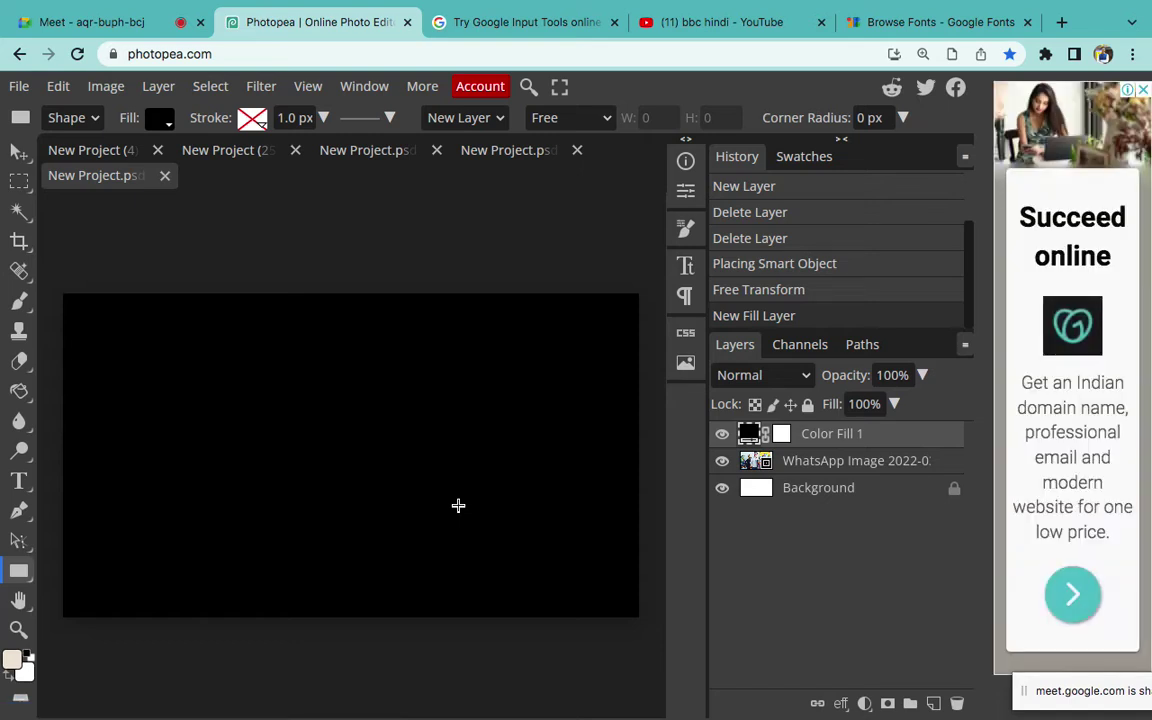
Apply a linear black-to-white gradient to the Color Fill mask so the black fades from the photo's left side toward its middle
click(785, 440)
right_click(20, 393)
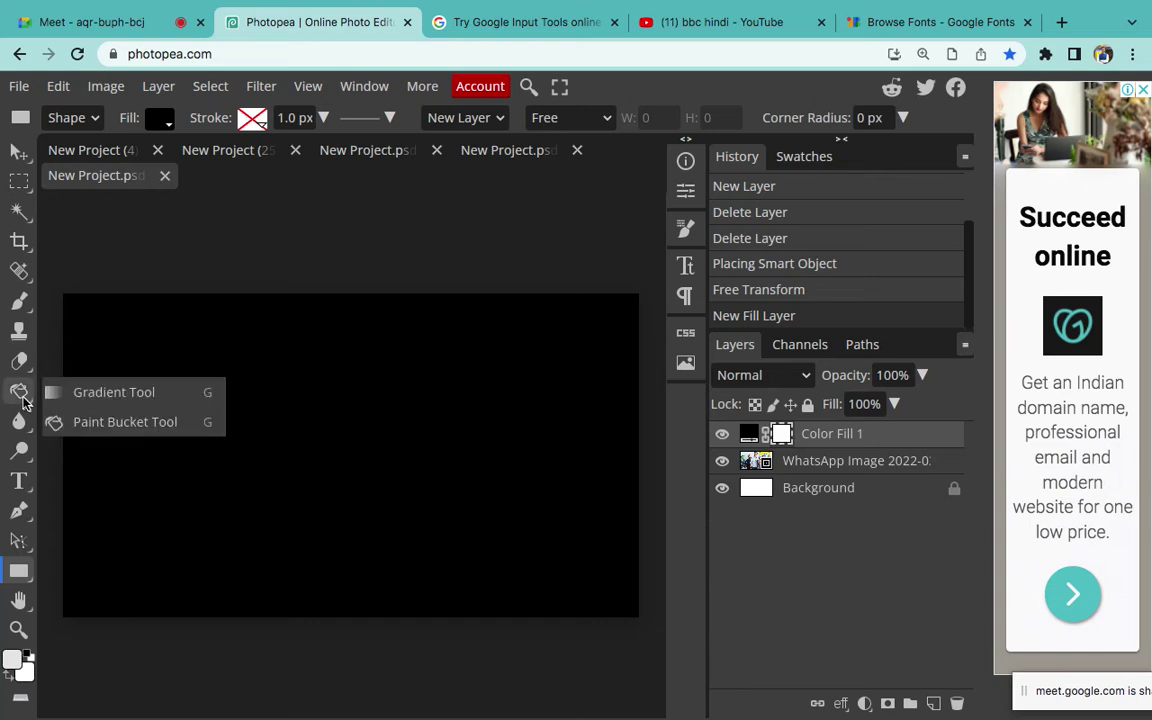
click(113, 393)
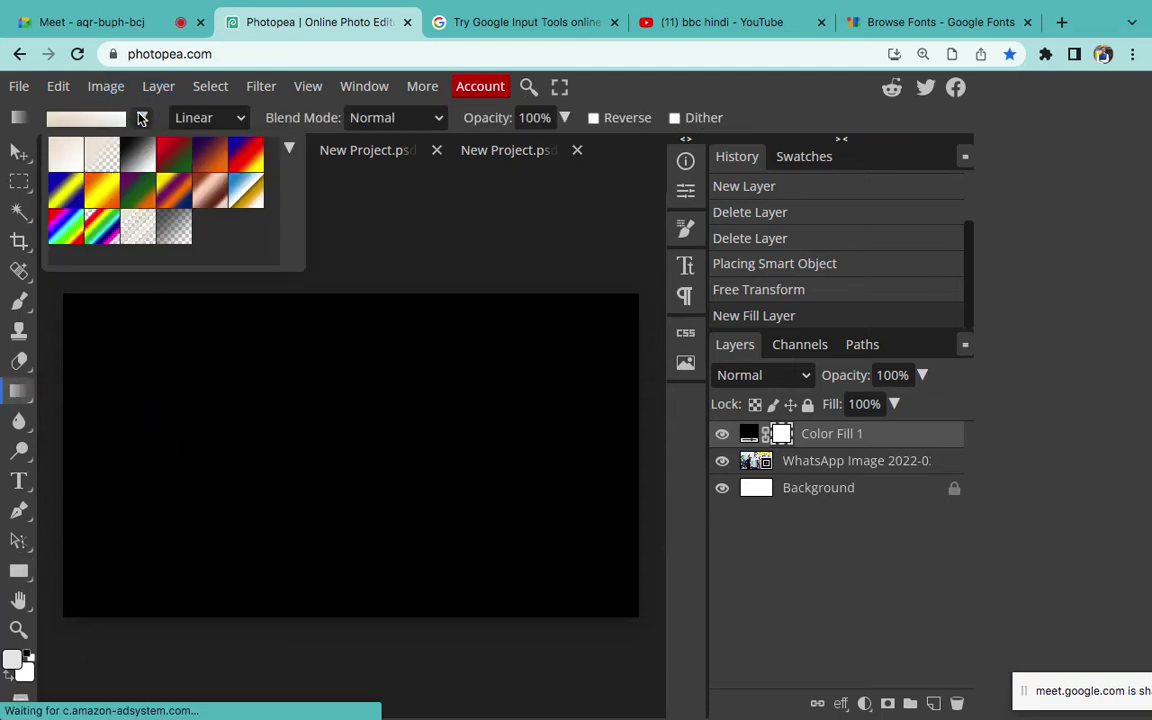
click(142, 118)
click(142, 162)
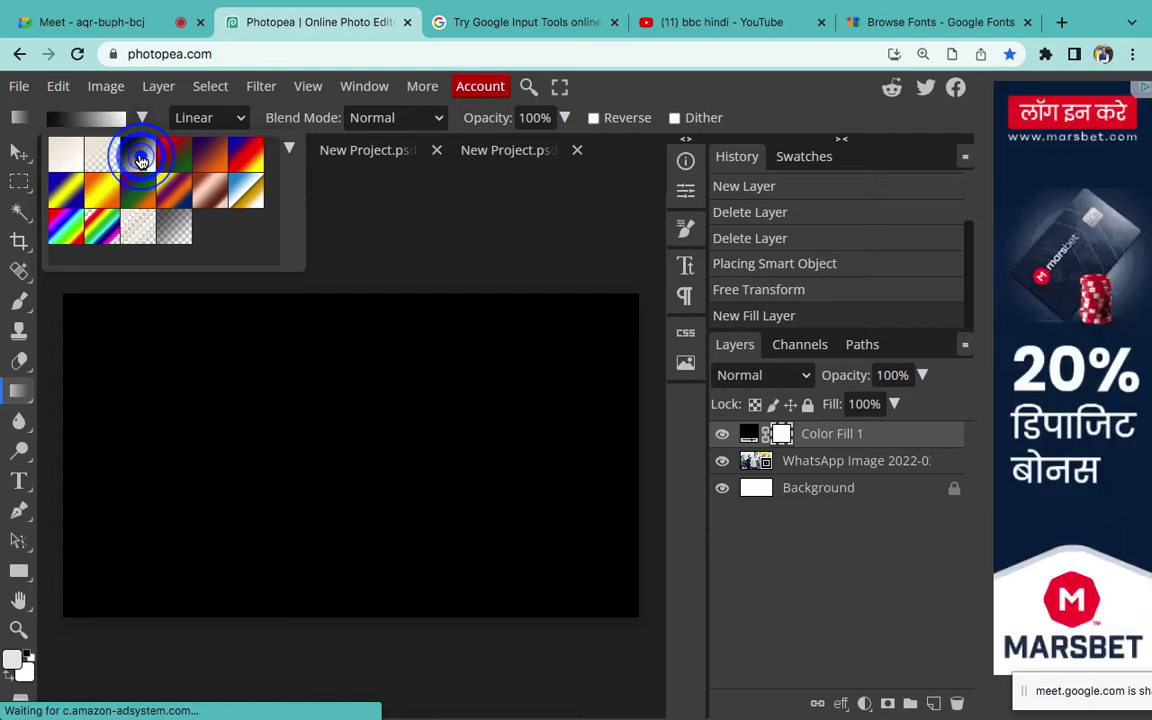
click(229, 481)
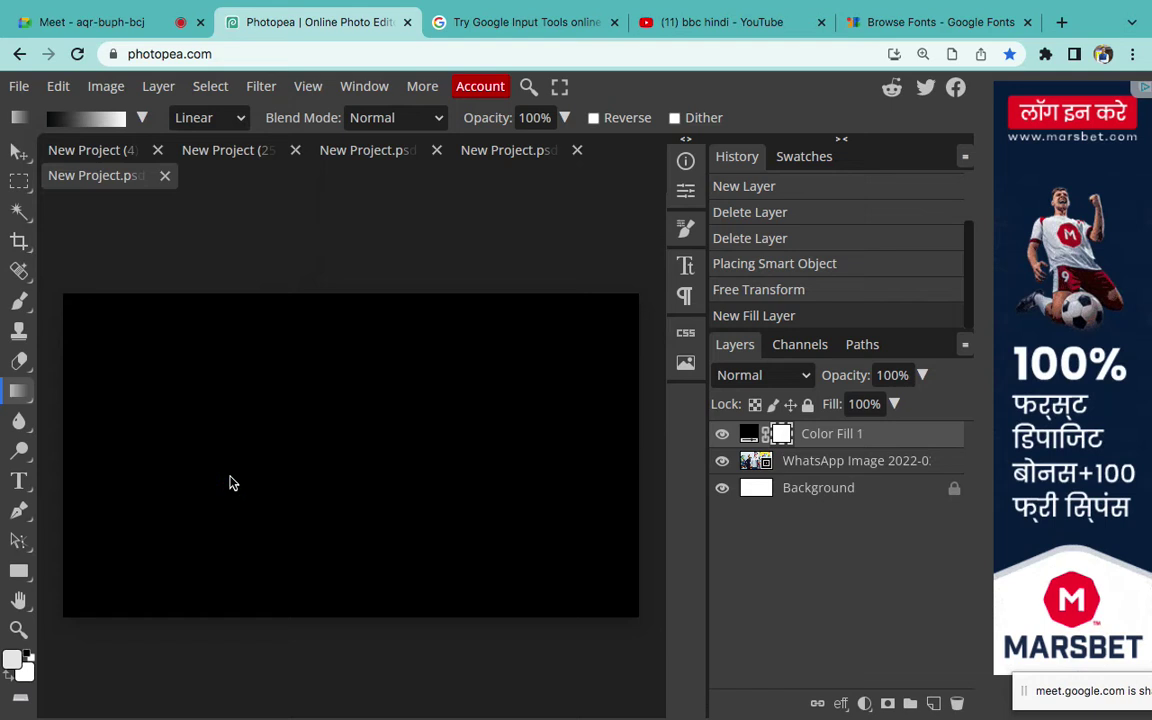
drag(442, 473, 160, 476)
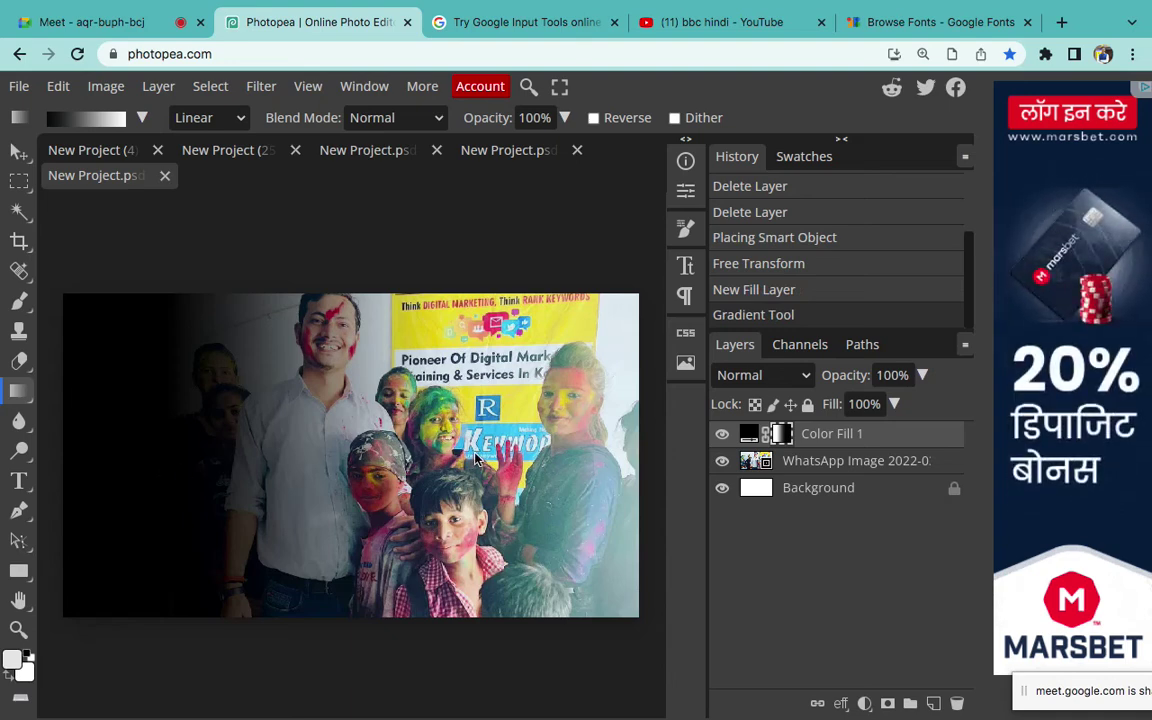
drag(420, 458, 180, 461)
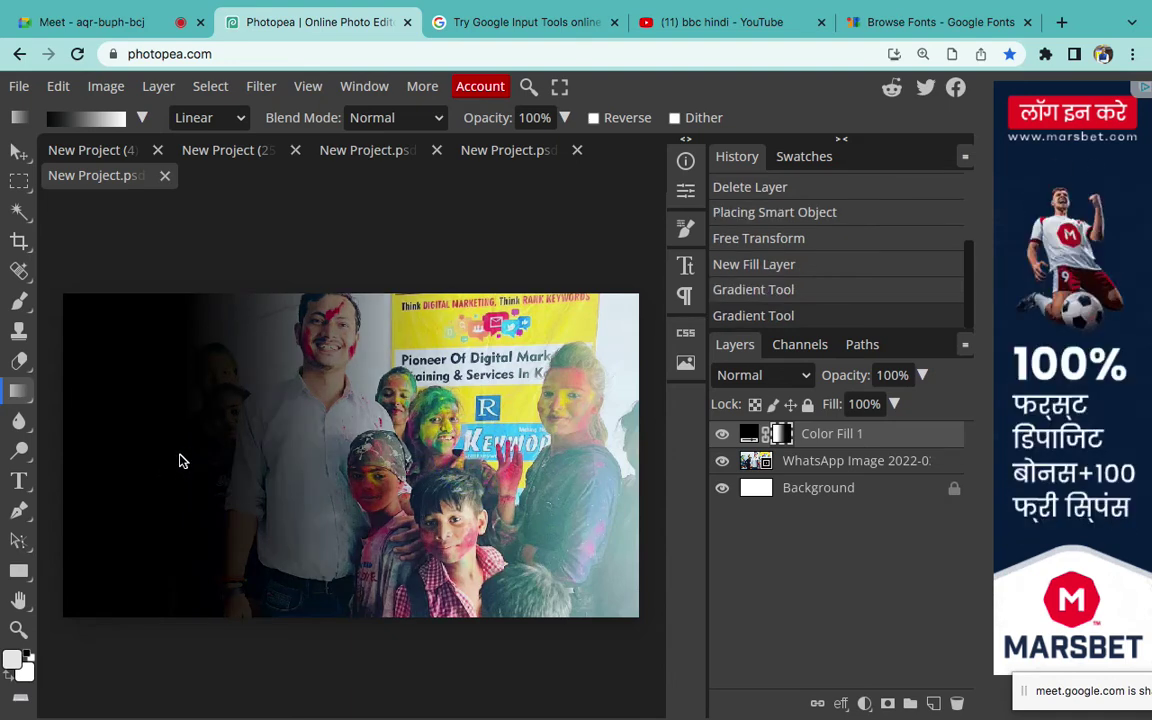
Add the white text "RANK KEYWORDS" in DejaVu Sans Bold, 31 px, over the dark left part of the photo
click(19, 481)
click(164, 437)
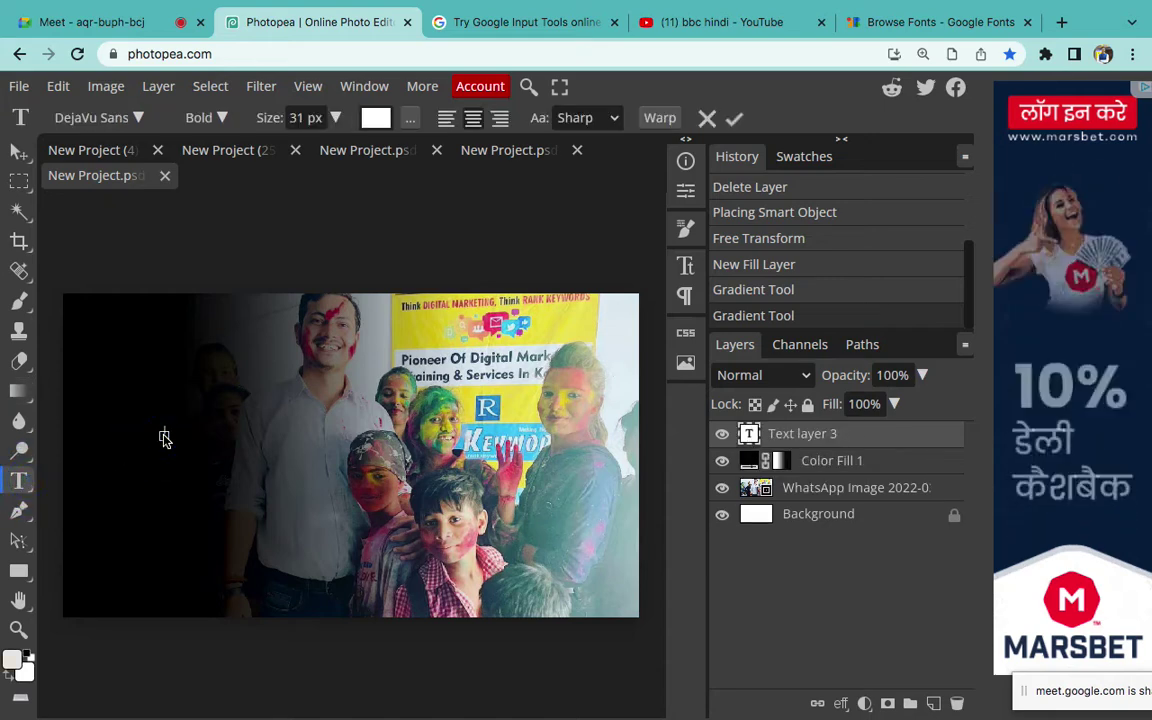
text(RANK KEYWORDS)
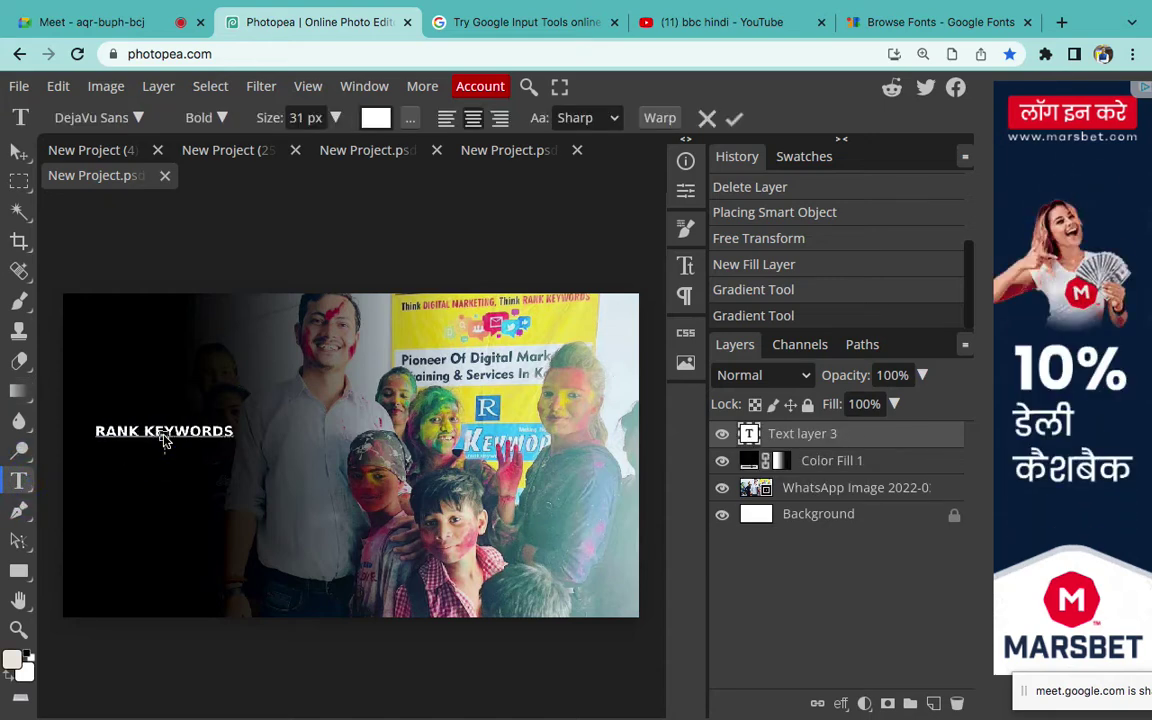
Add "HOLI CELEBRATION" as a second line below "RANK KEYWORDS" and set the whole text to 70 px
key(Return)
text(HOLI)
text(CELEBRATION)
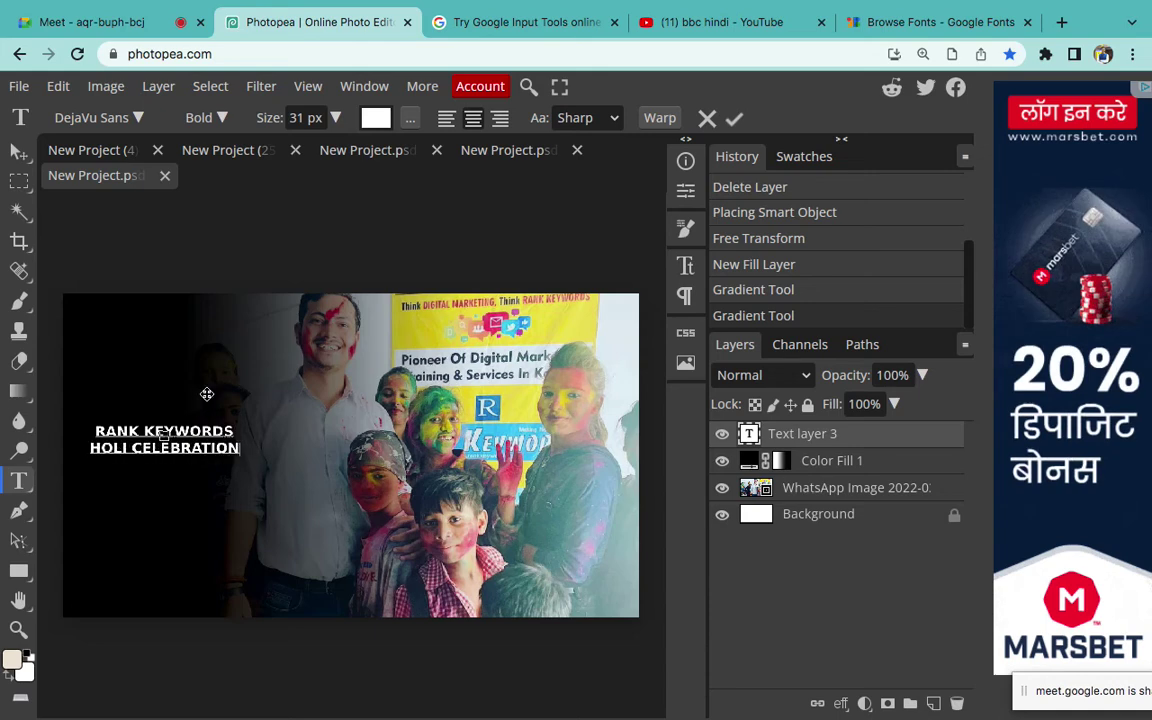
key(ctrl+a)
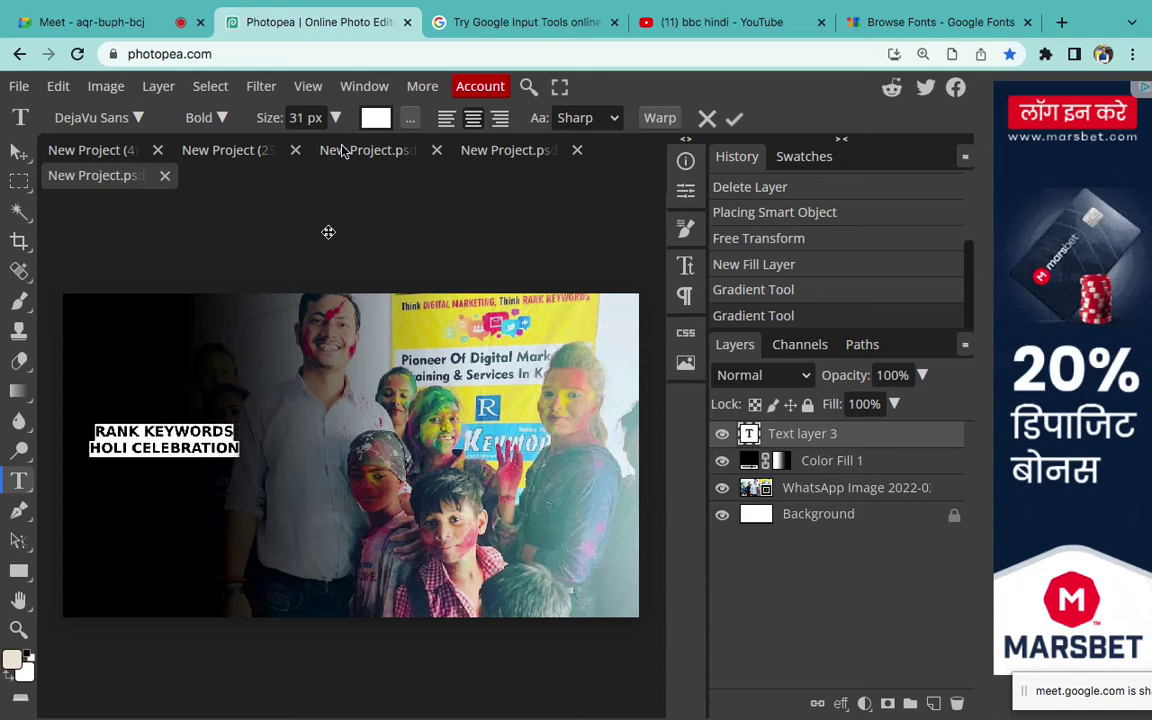
click(297, 117)
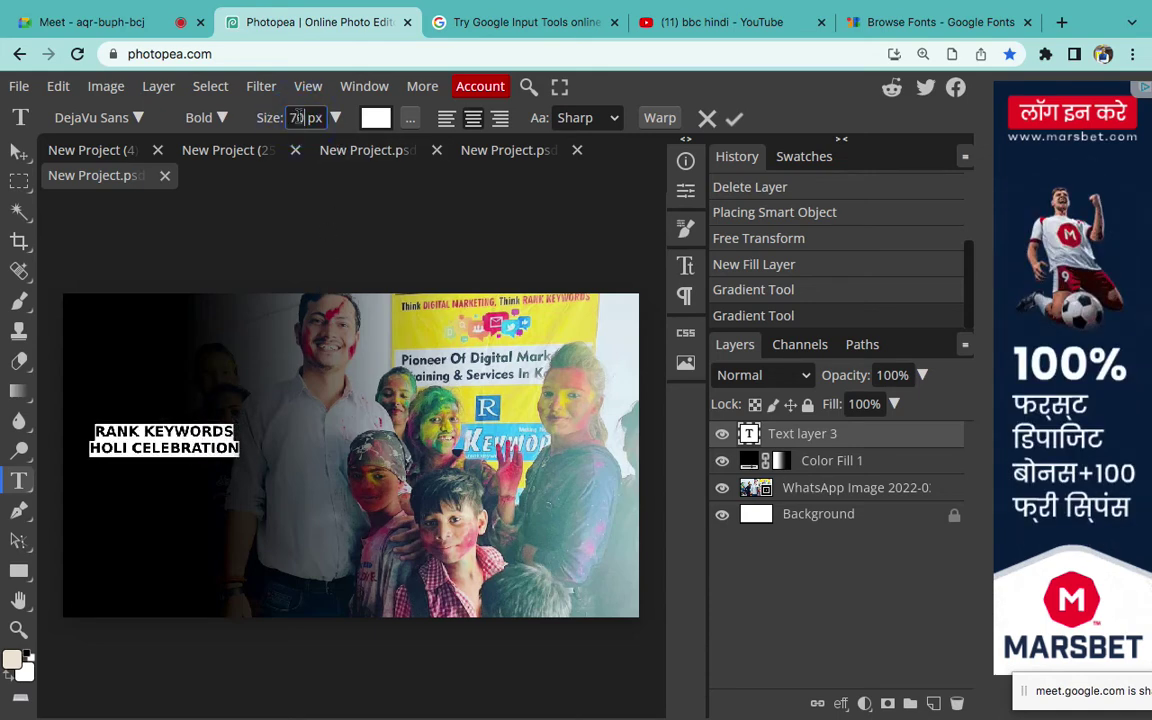
text(70)
key(Return)
Move the enlarged text fully onto the canvas and break it into four lines: RANK, KEYWORDS, HOLI, CELEBRATION
click(220, 326)
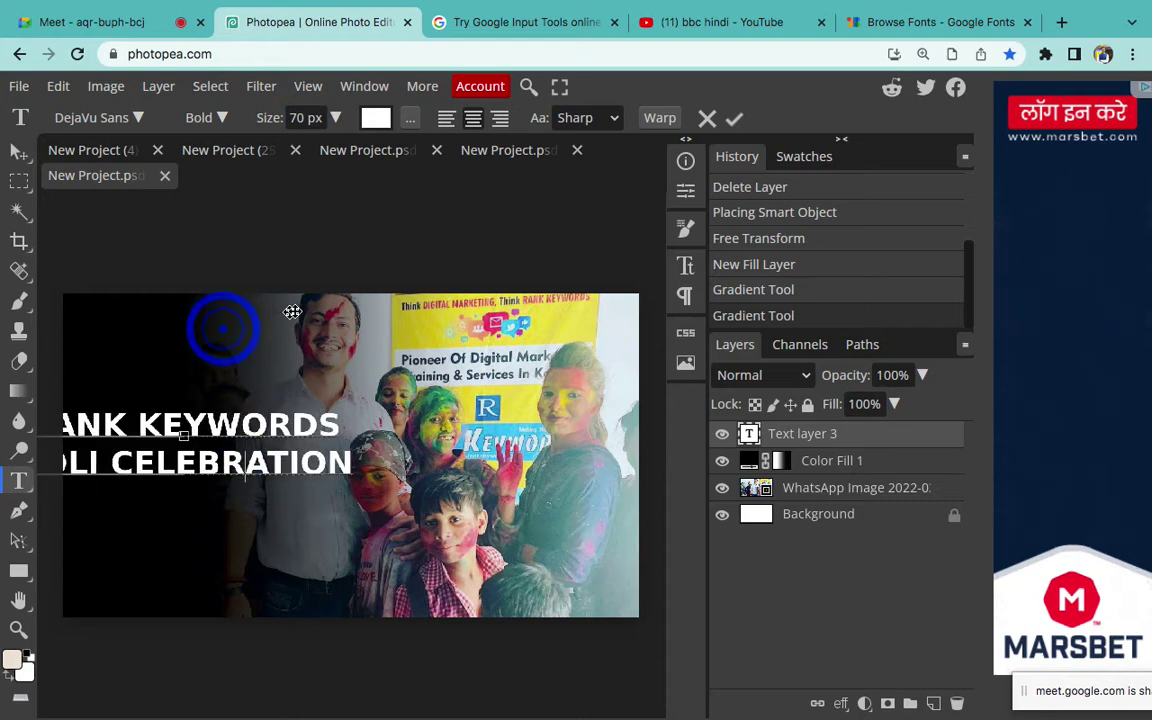
drag(292, 312, 357, 297)
click(223, 397)
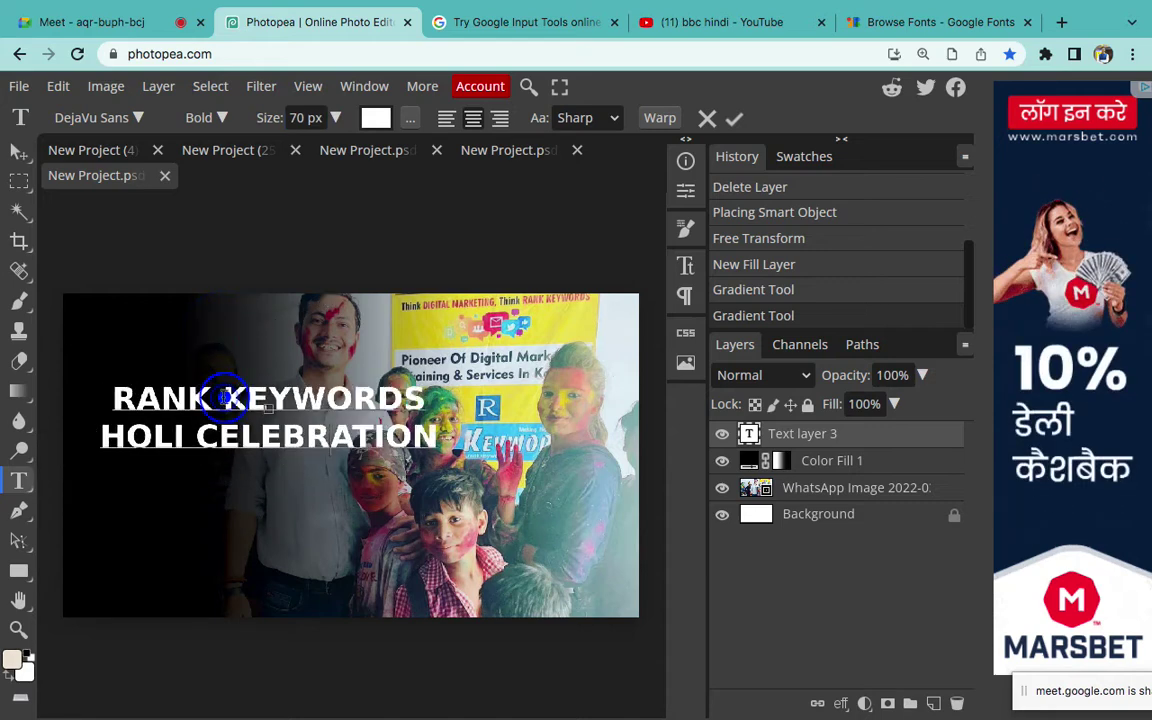
key(Return)
click(207, 474)
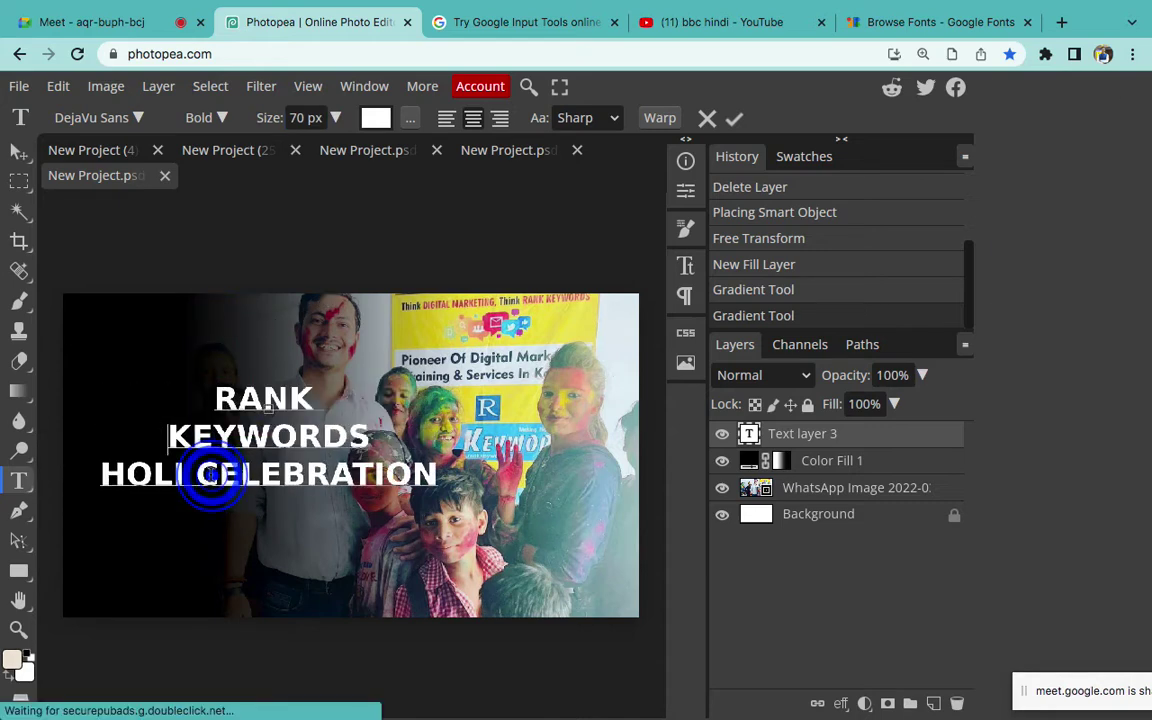
key(Return)
Left-align all four text lines, place them over the dark side of the photo, and commit the text
drag(231, 321, 122, 294)
key(ctrl+a)
click(446, 118)
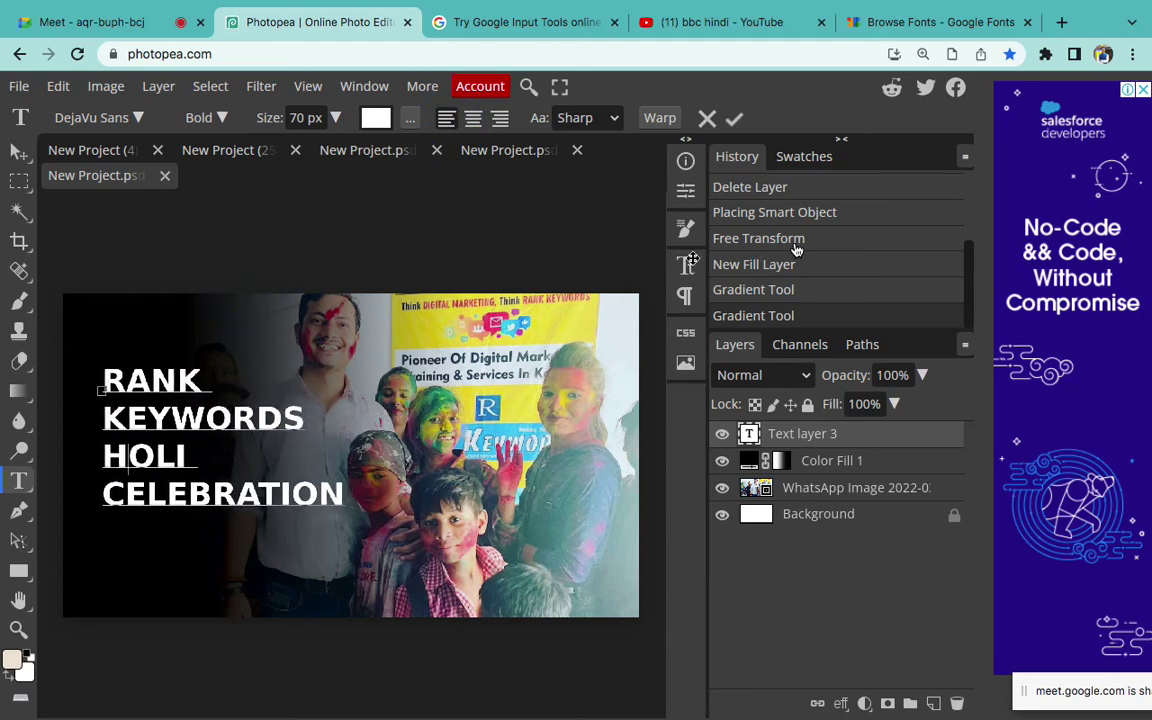
click(733, 121)
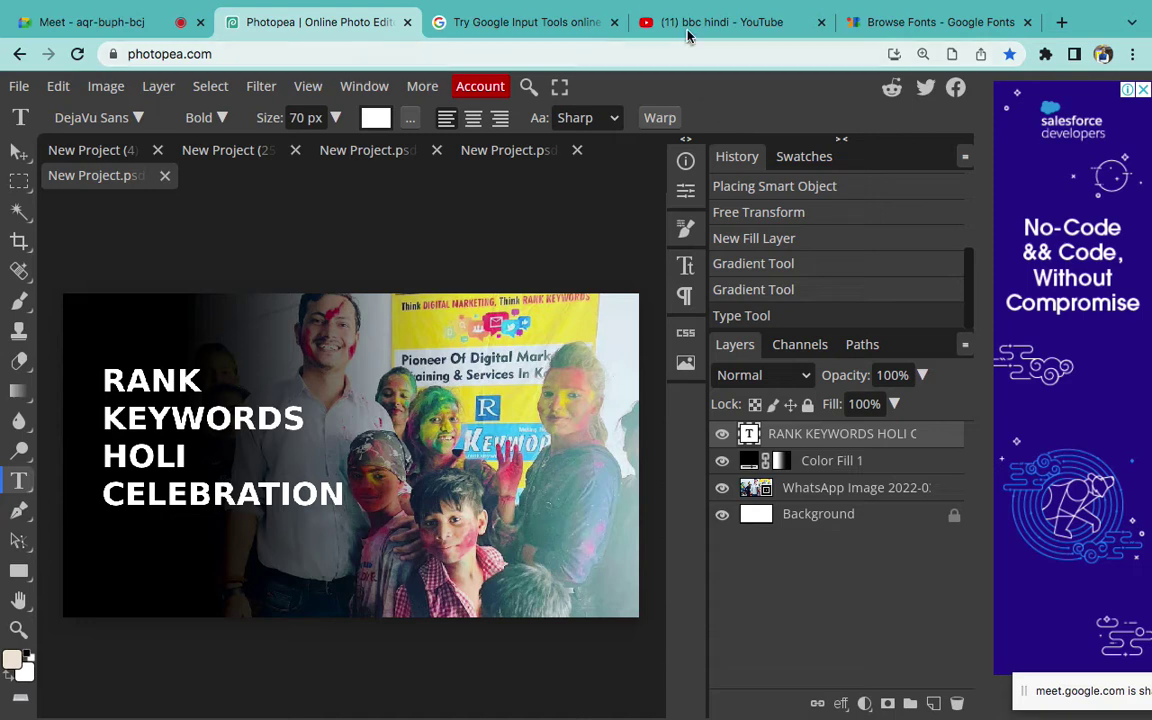
click(687, 33)
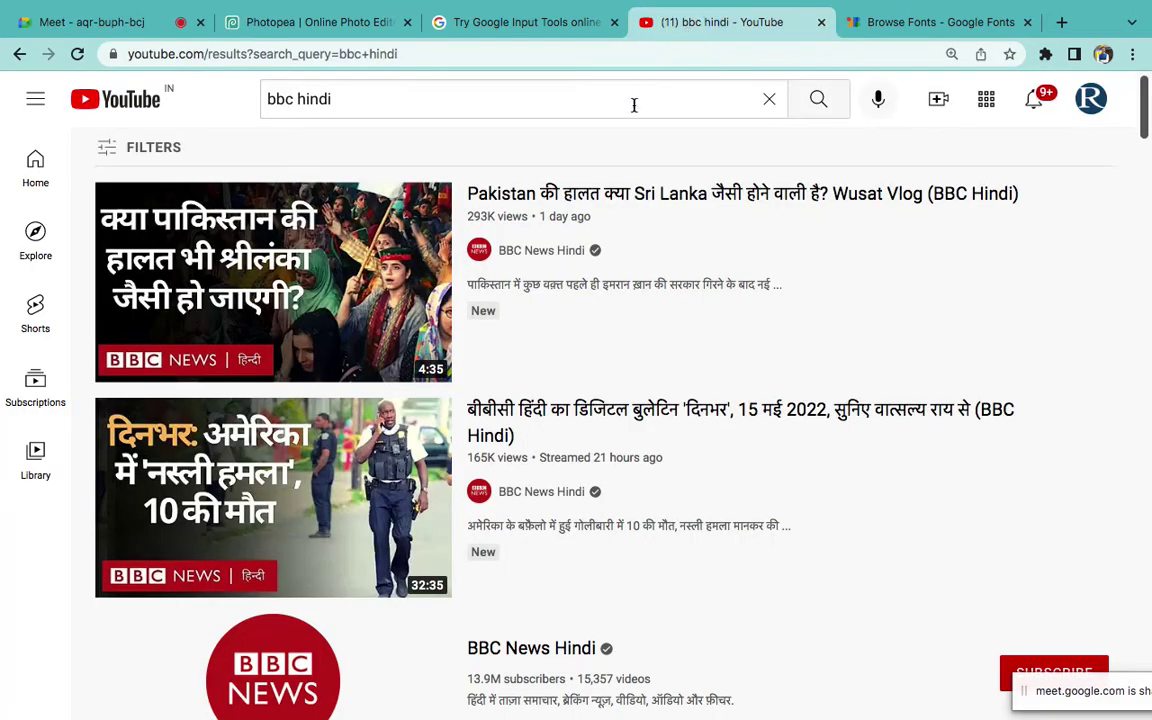
click(303, 21)
click(785, 465)
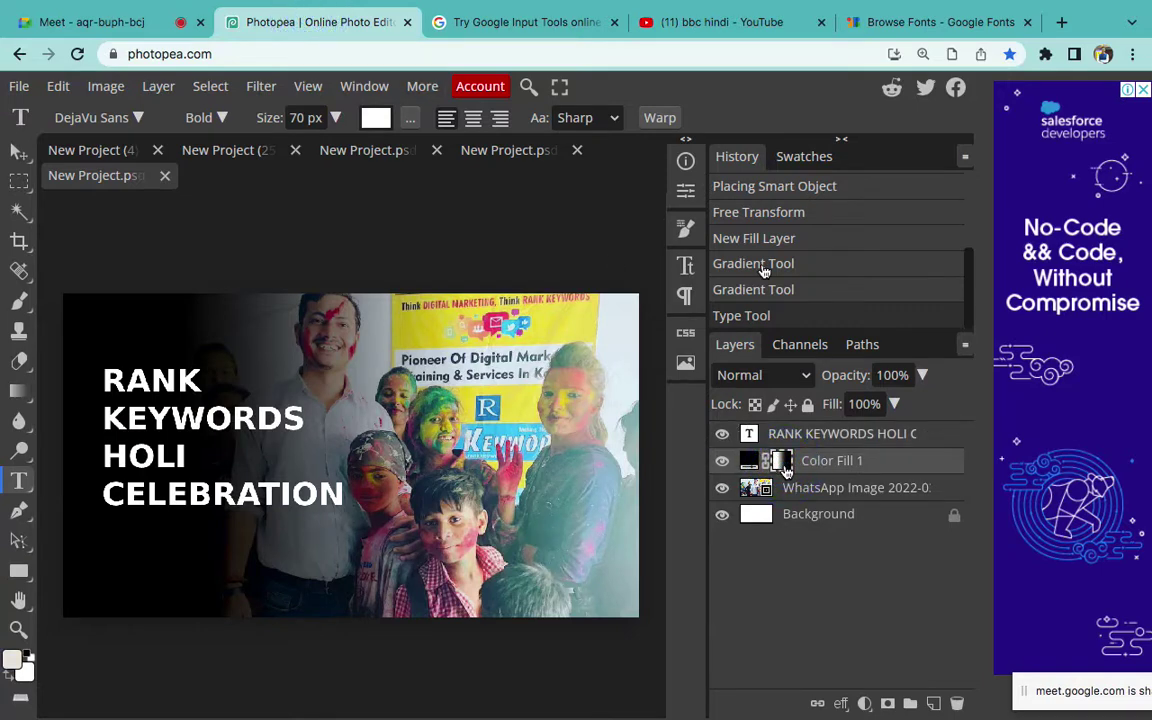
Switch to YouTube and search for "aaj tak rbi" to find a reference thumbnail
click(697, 22)
click(342, 104)
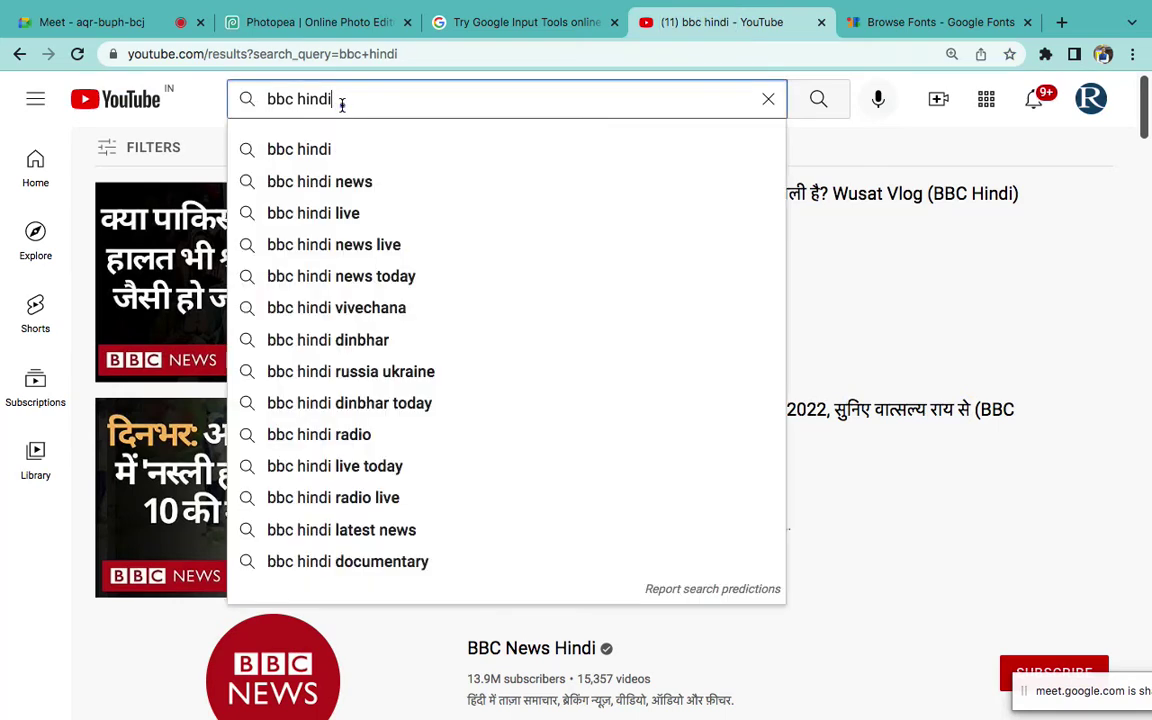
triple_click(342, 104)
text(aaj tak r)
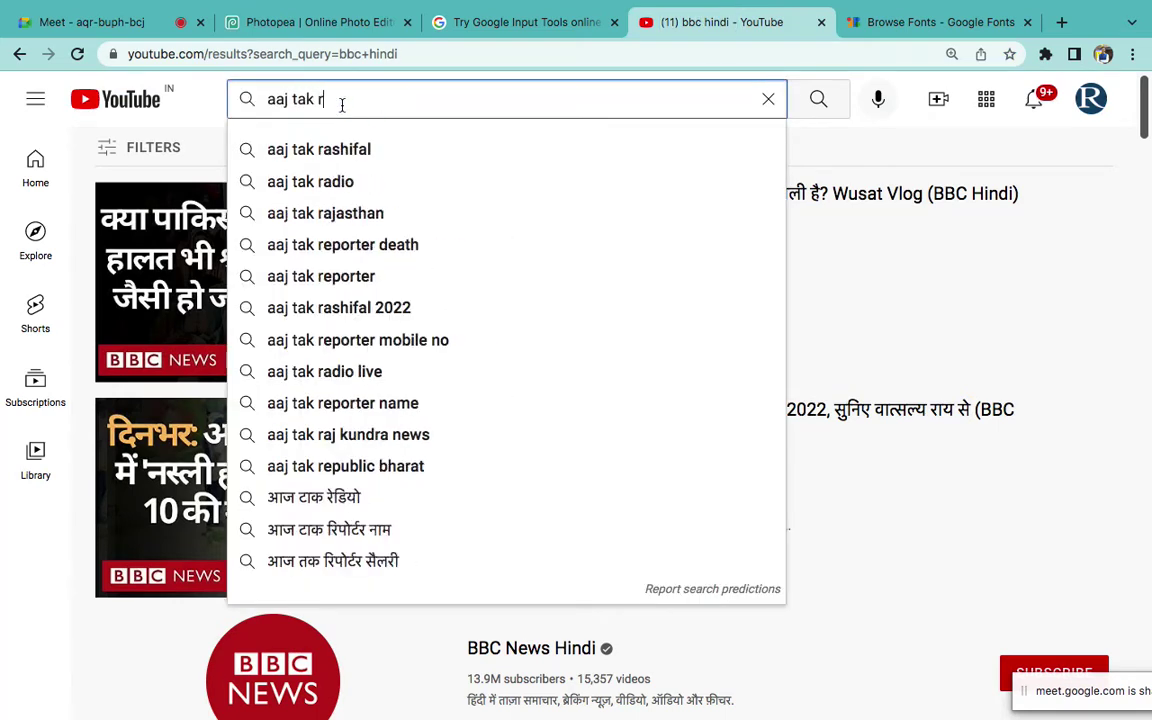
text(bi)
key(Return)
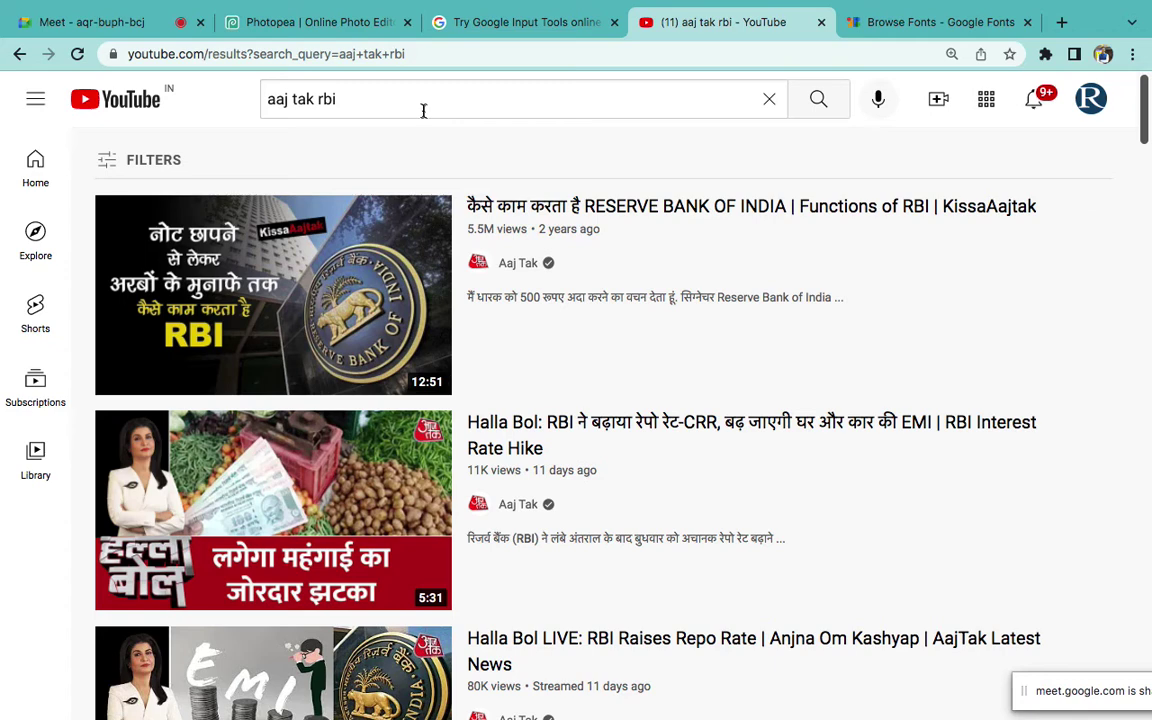
Replace the Google Fonts page with a Google Images search for "rbi hd building"
click(888, 22)
click(514, 57)
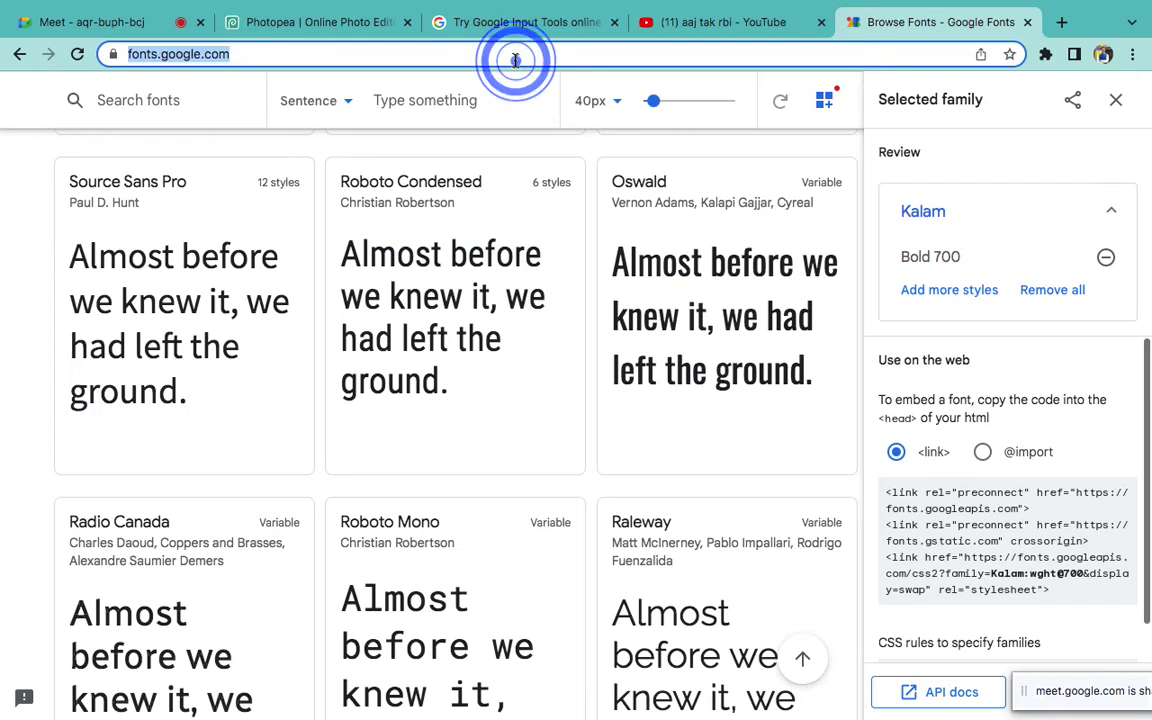
text(r)
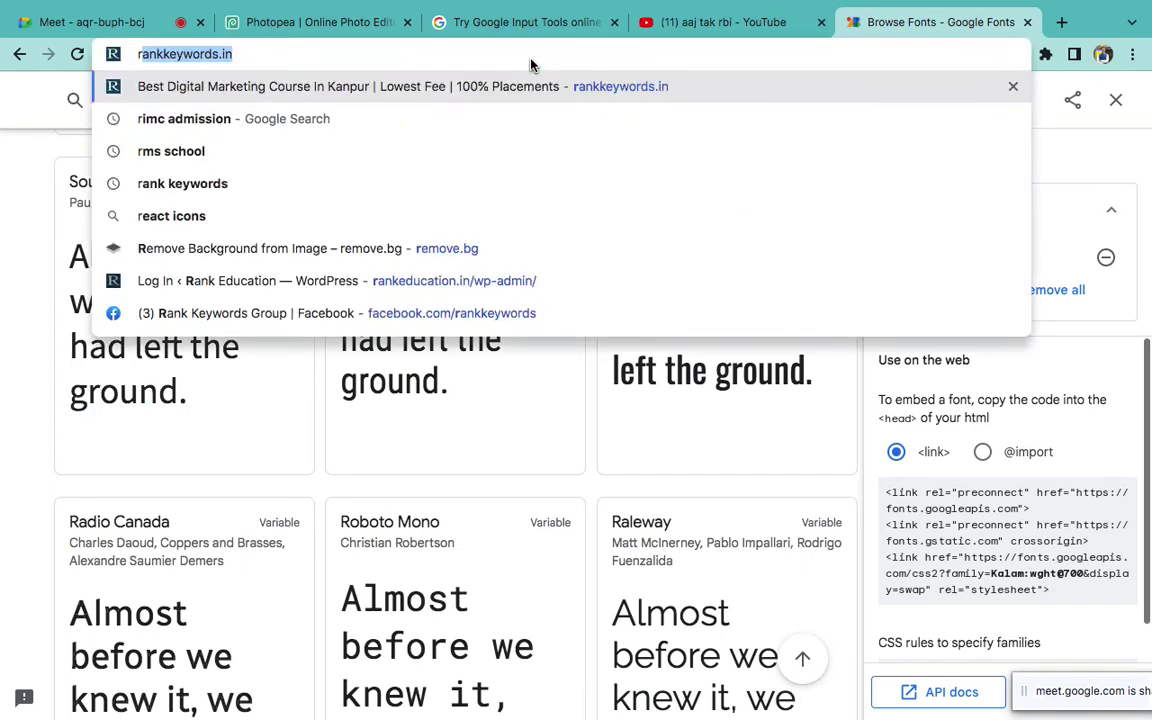
text(bi )
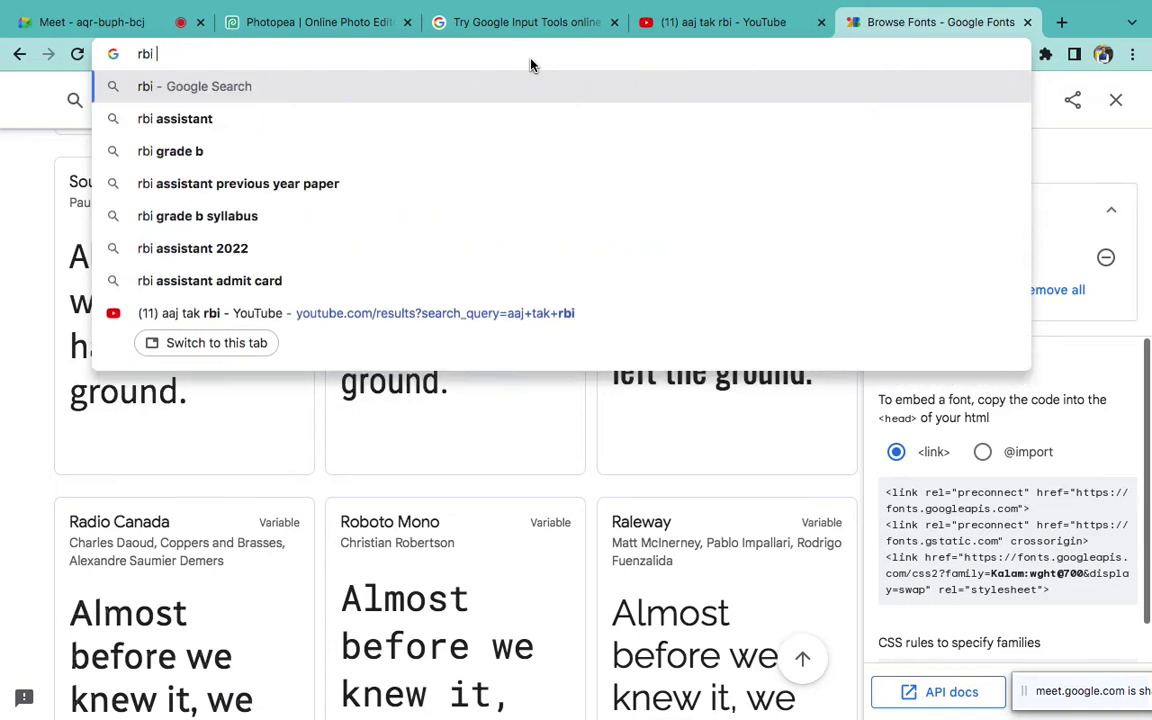
text(h)
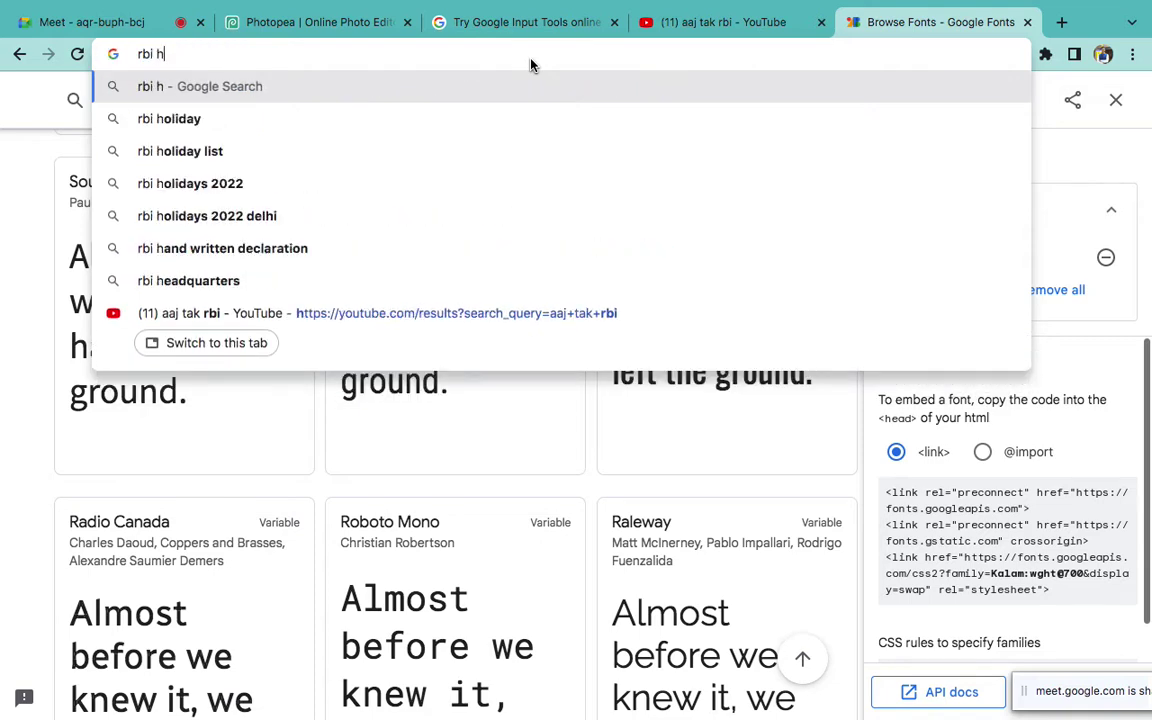
text(d building)
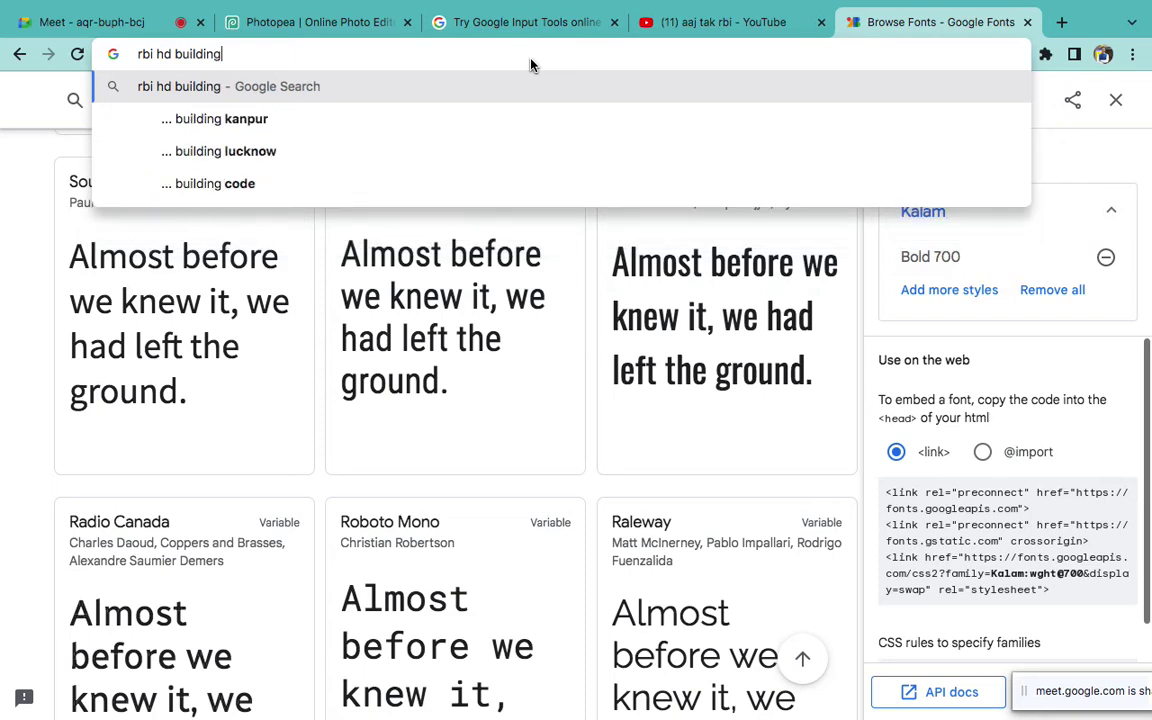
key(Return)
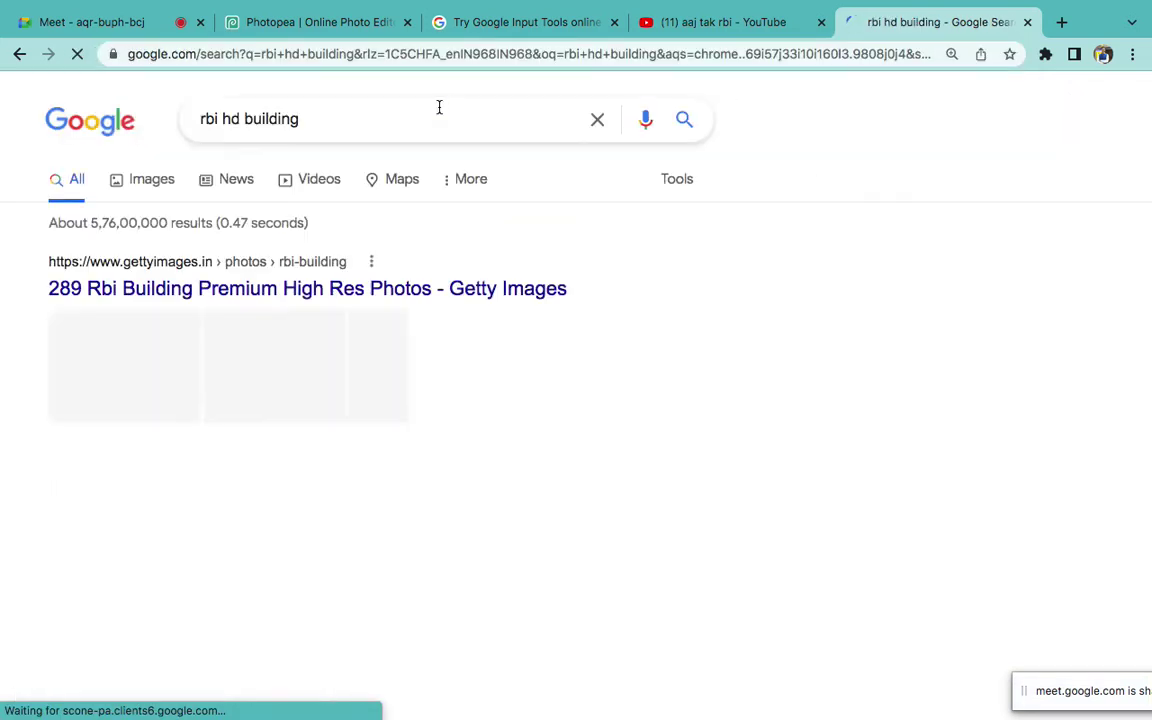
click(163, 188)
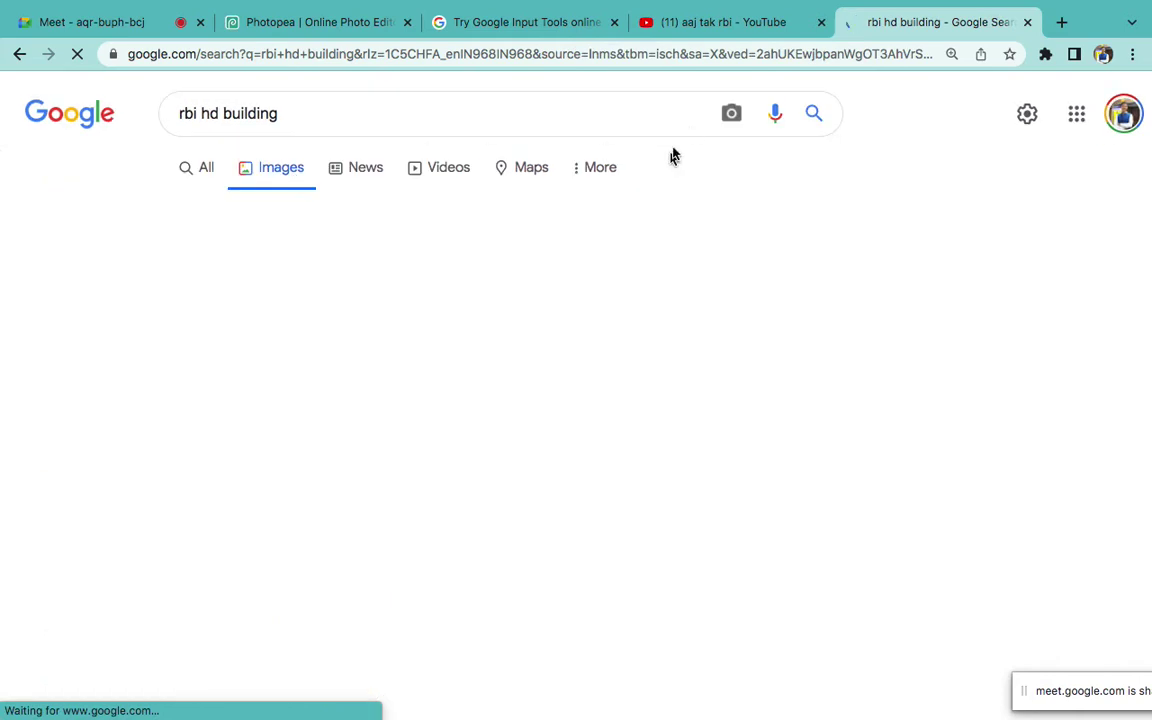
Compare with the KissaAajtak RBI thumbnail on YouTube, then download the matching Business Upturn photo of the RBI emblem as images.jpeg
click(730, 31)
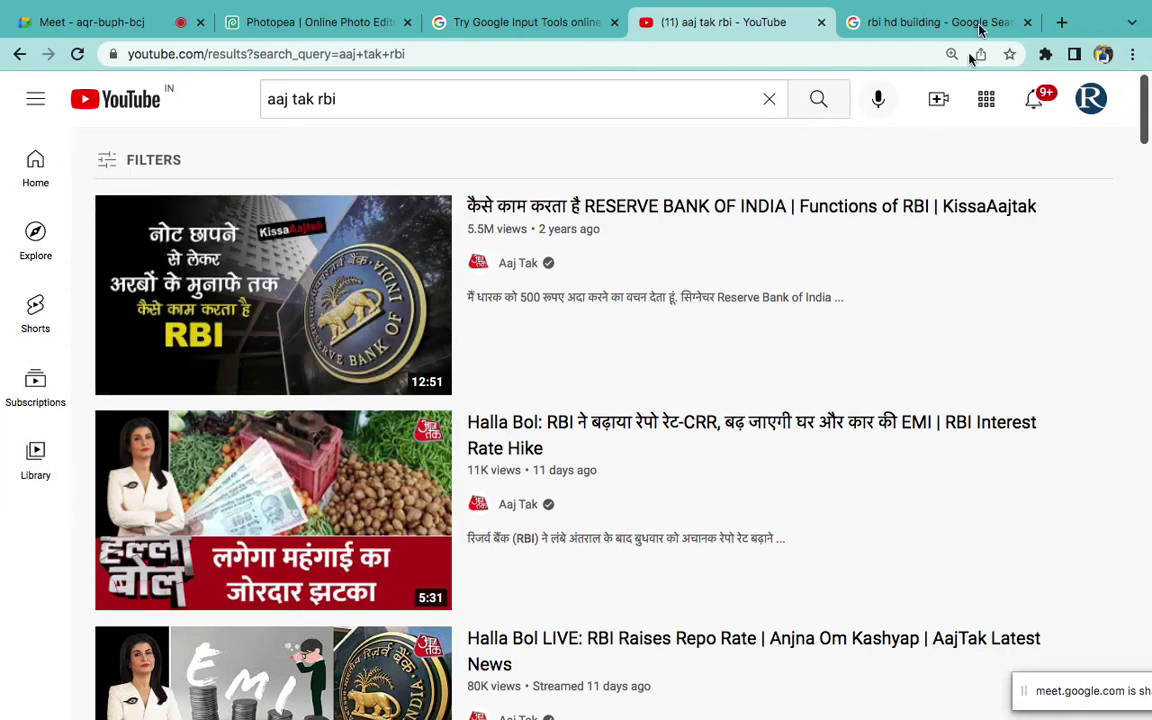
click(928, 20)
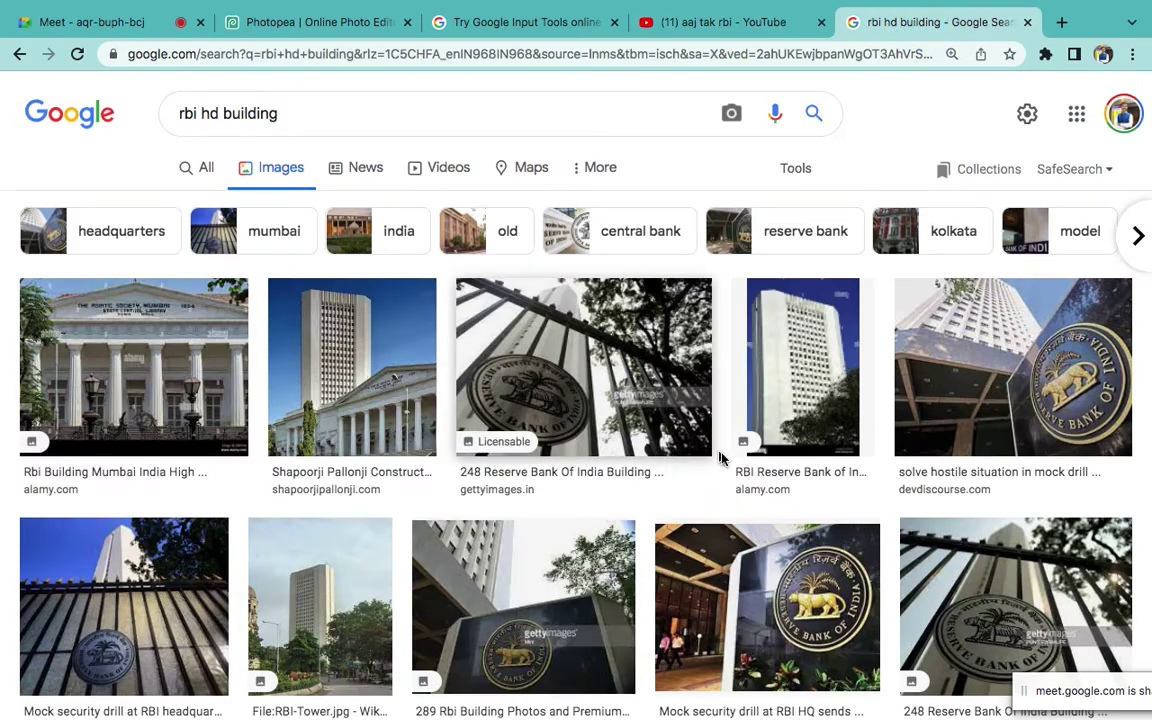
scroll(746, 432, down, 1)
click(1012, 290)
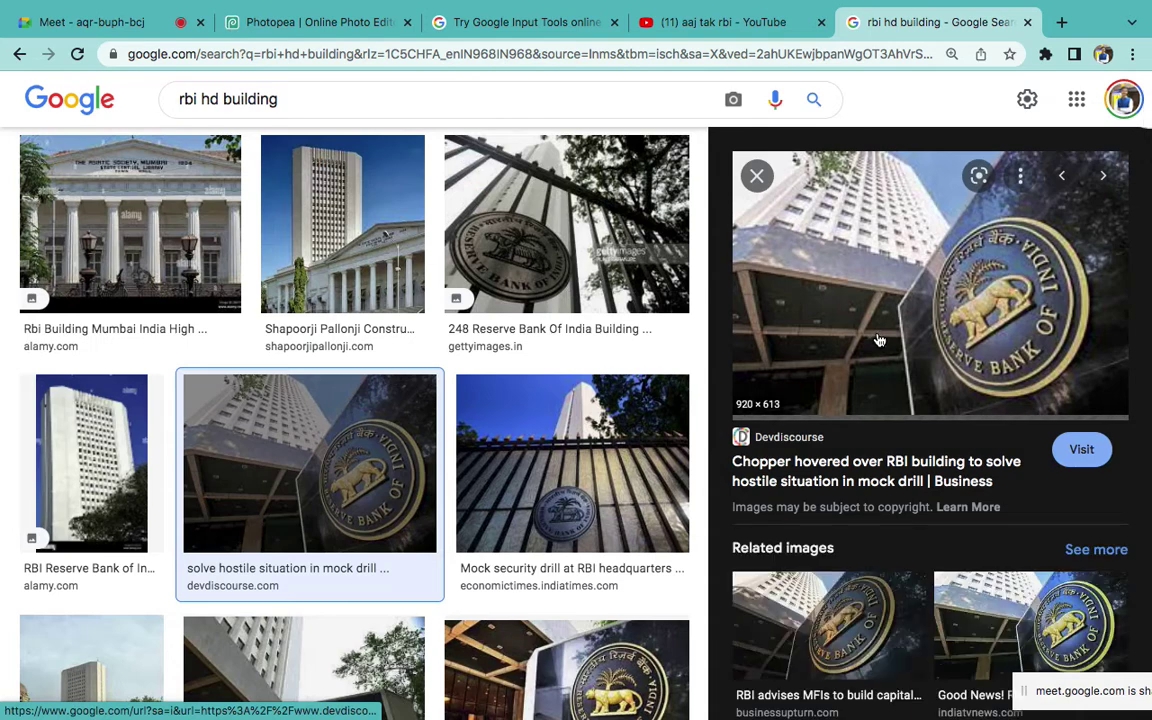
right_click(879, 336)
click(842, 628)
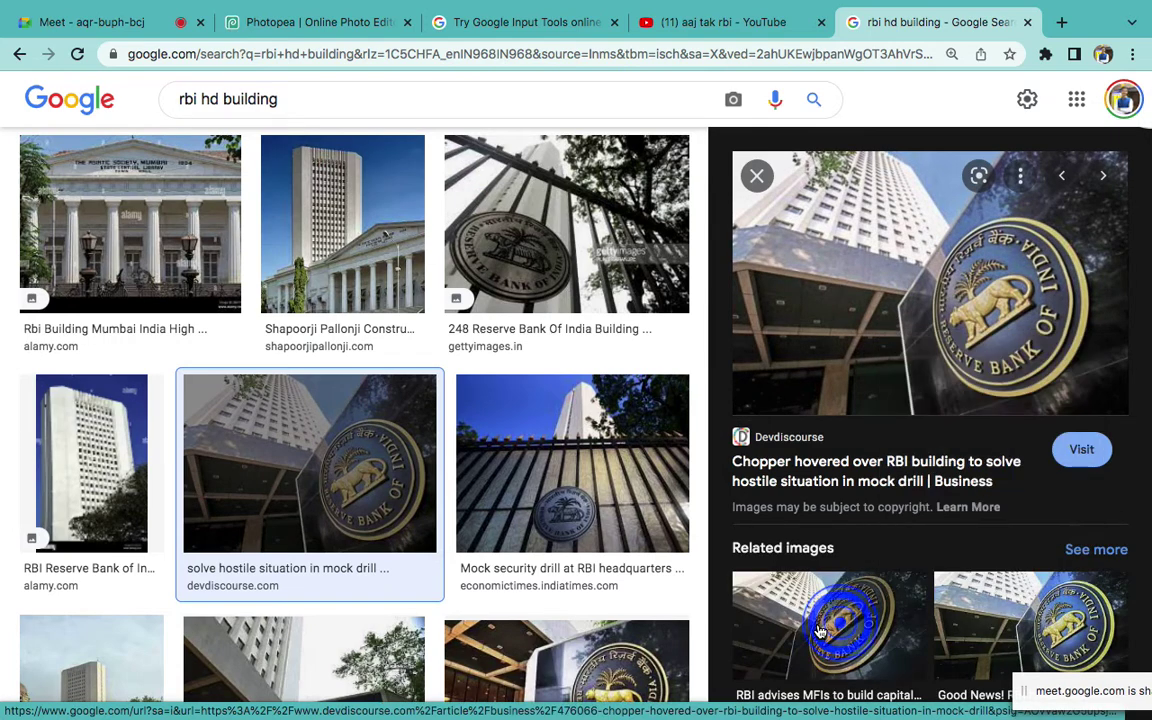
click(842, 628)
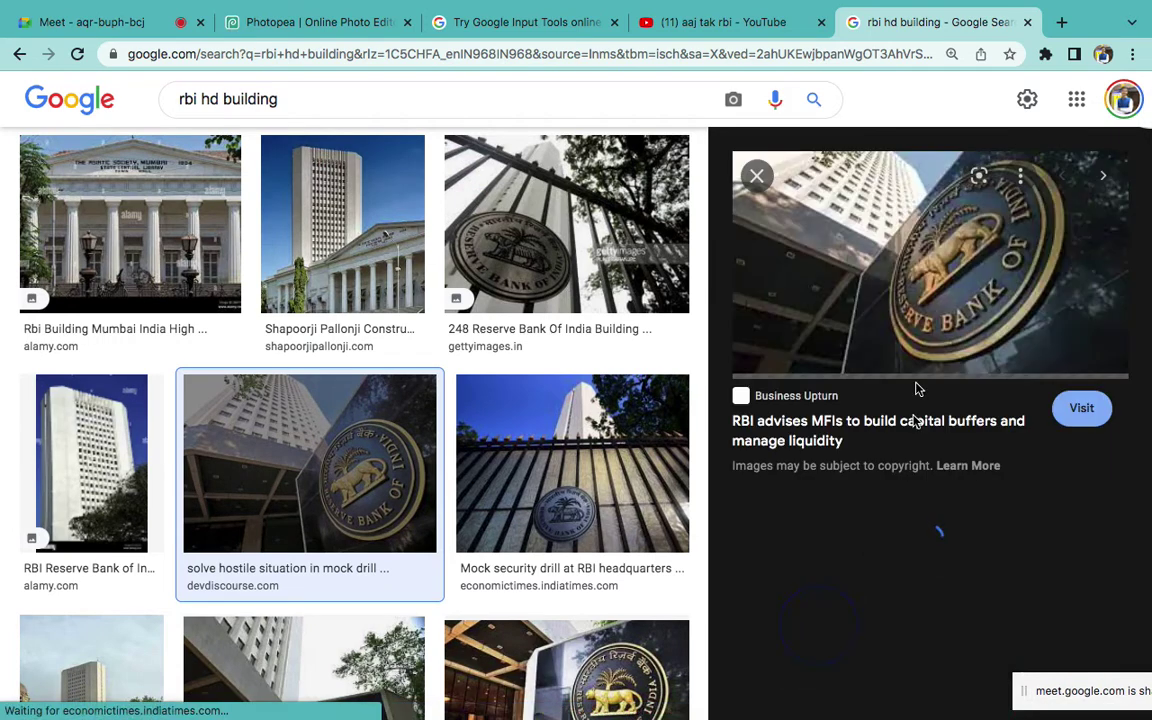
right_click(881, 290)
click(926, 451)
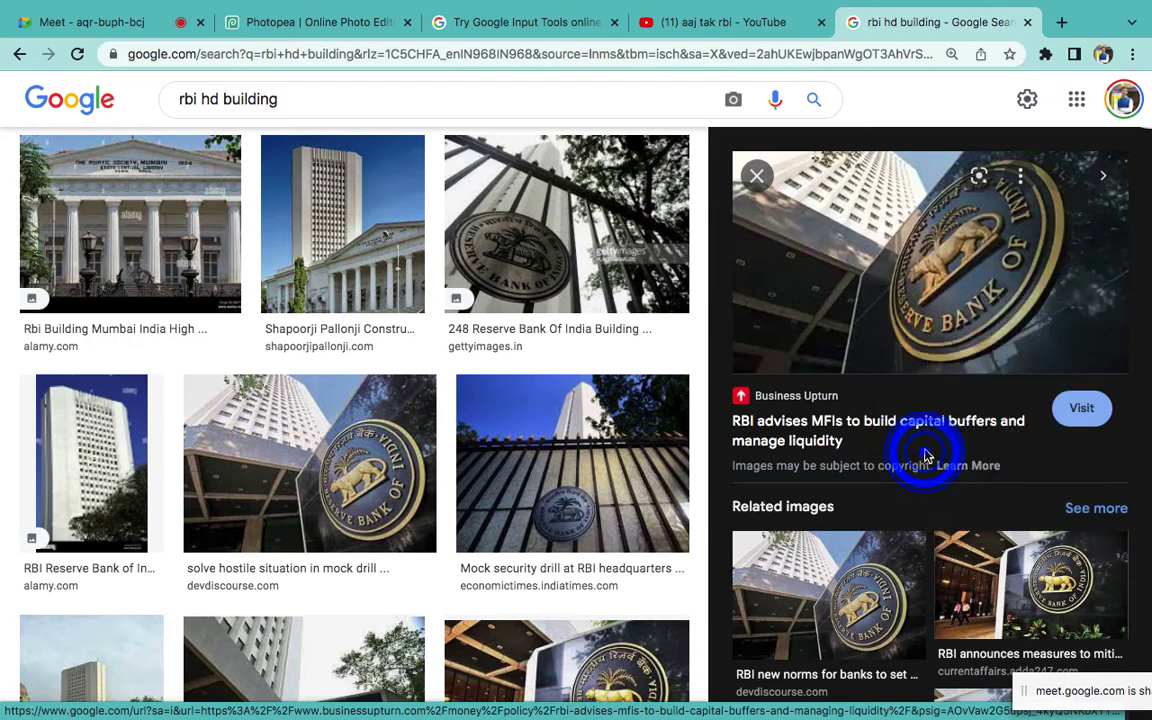
key(Return)
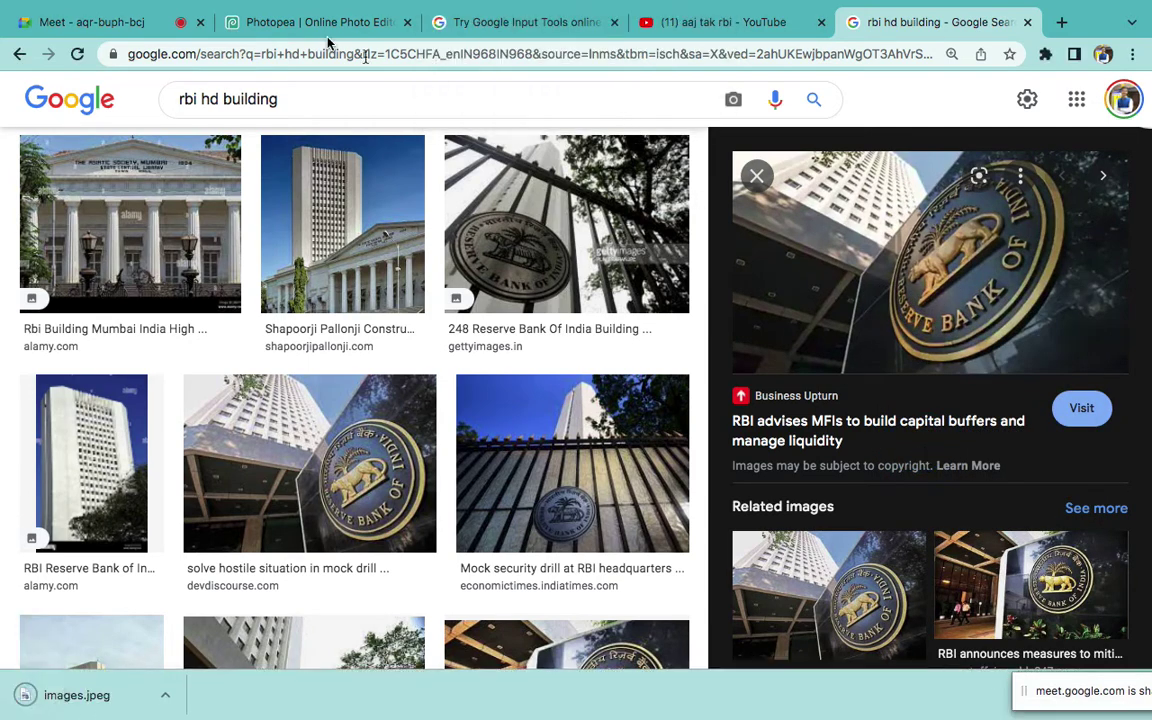
Return to Photopea and create a new 1280 × 720 pixel project with a white background
click(288, 21)
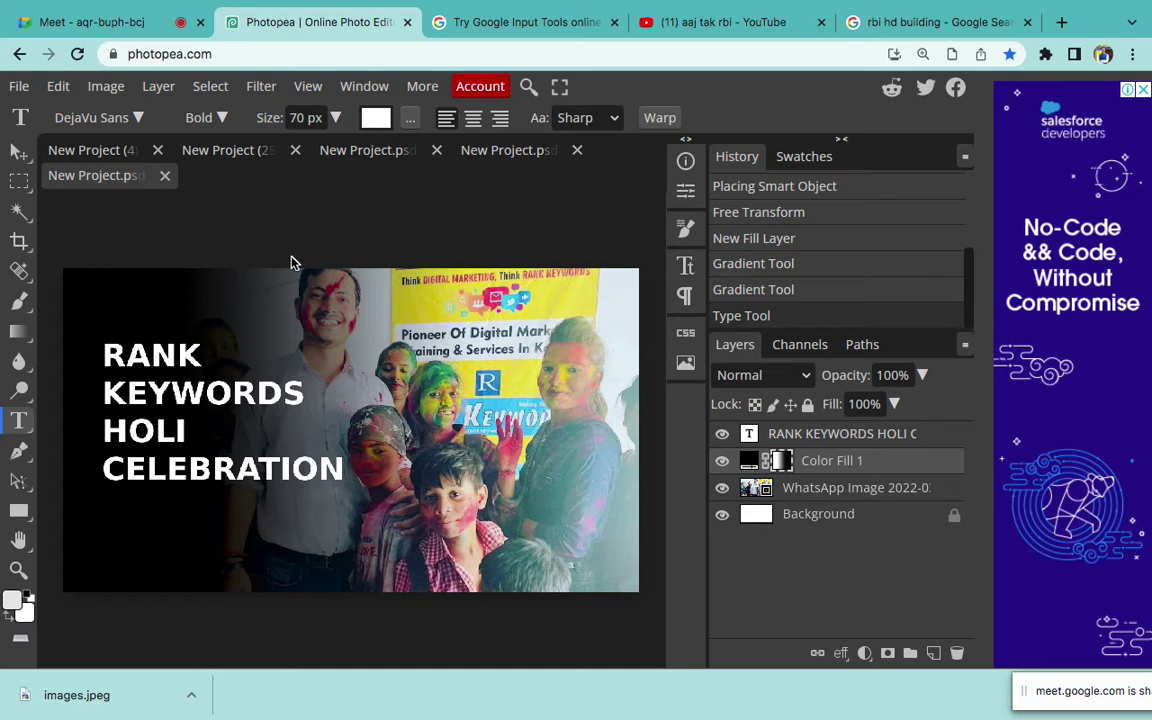
click(18, 86)
click(45, 114)
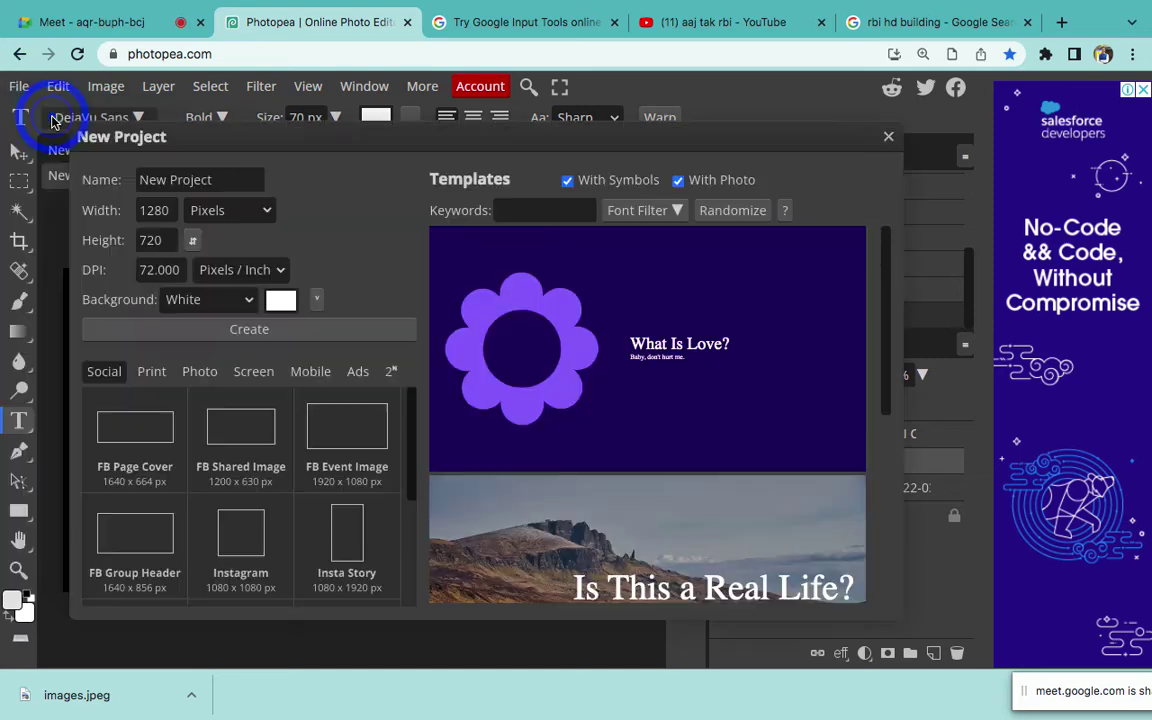
click(186, 329)
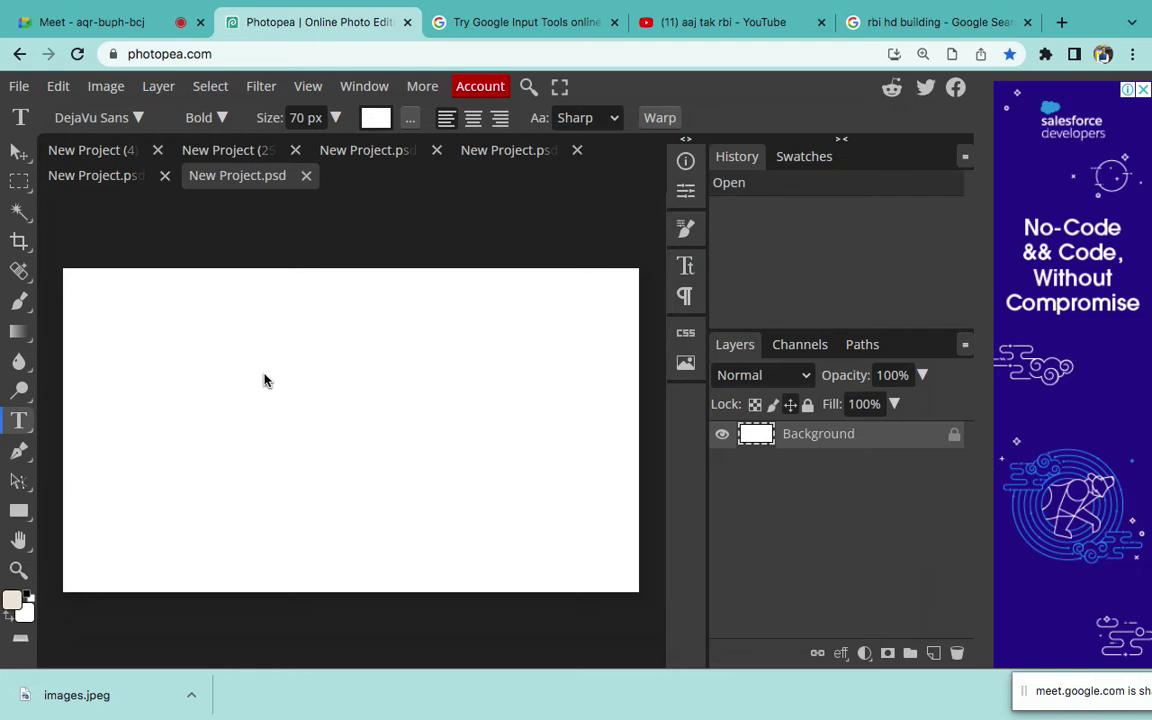
Place images.jpeg from the Desktop into the new project and enlarge it to cover the whole canvas
click(19, 87)
click(68, 182)
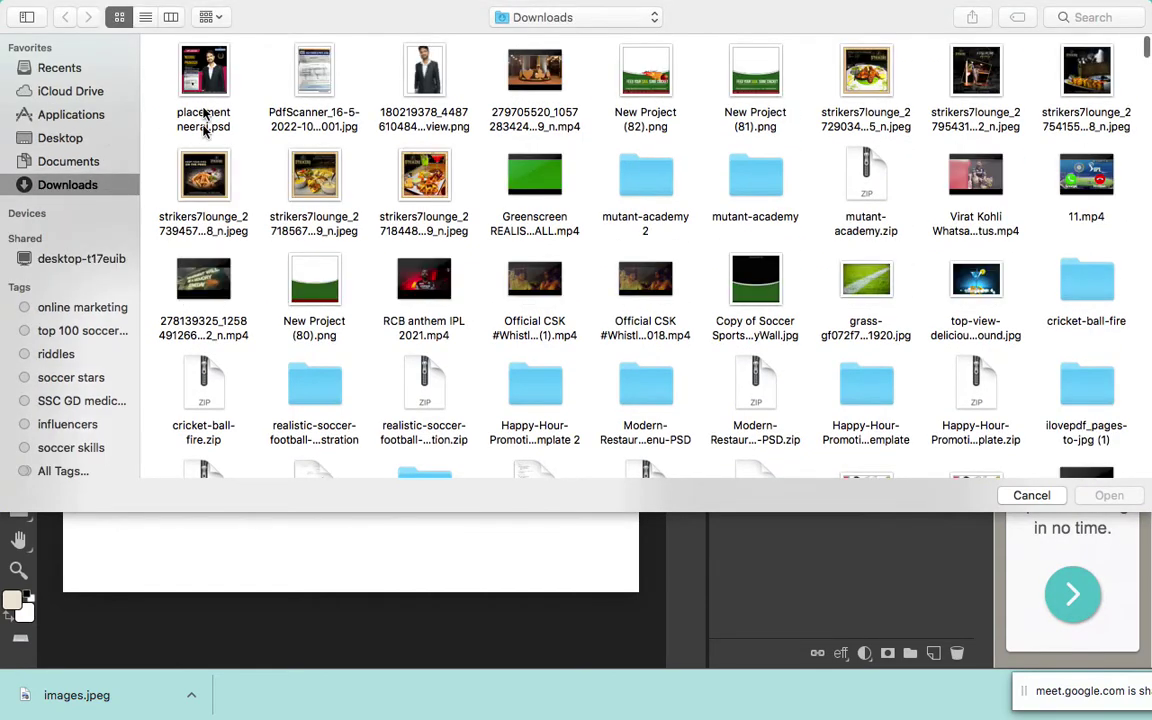
click(86, 139)
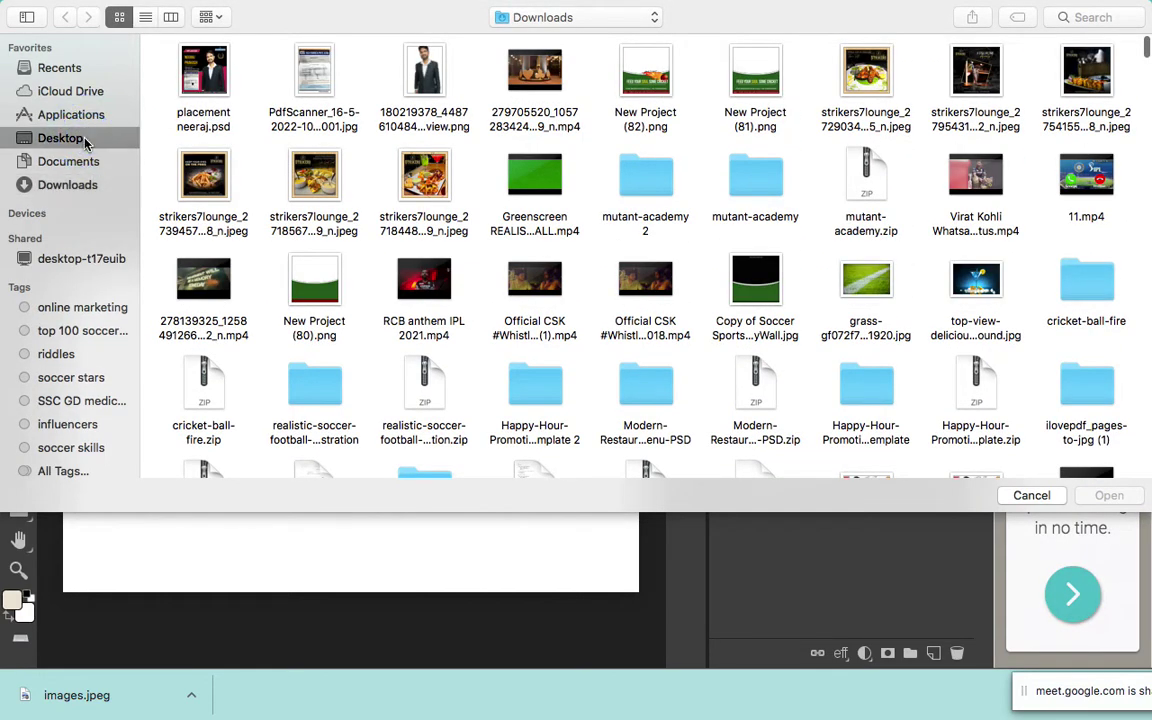
double_click(180, 64)
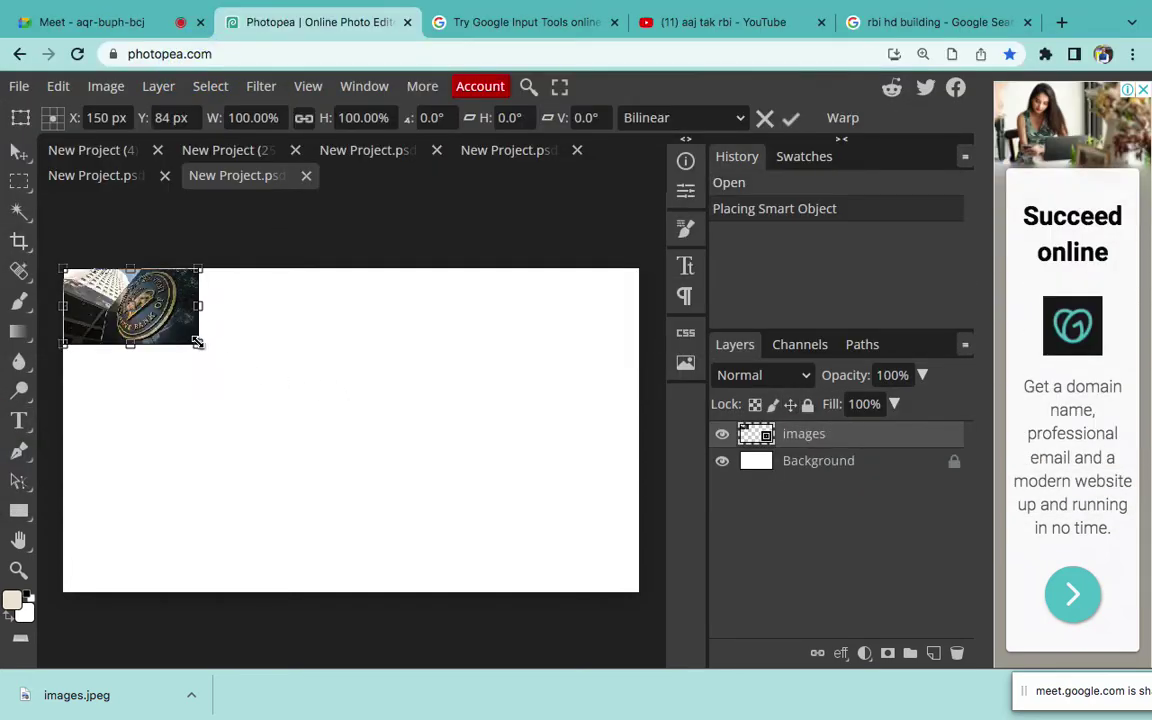
mouse_move(197, 342)
mouse_down()
mouse_move(339, 445)
mouse_move(646, 606)
mouse_up()
click(791, 119)
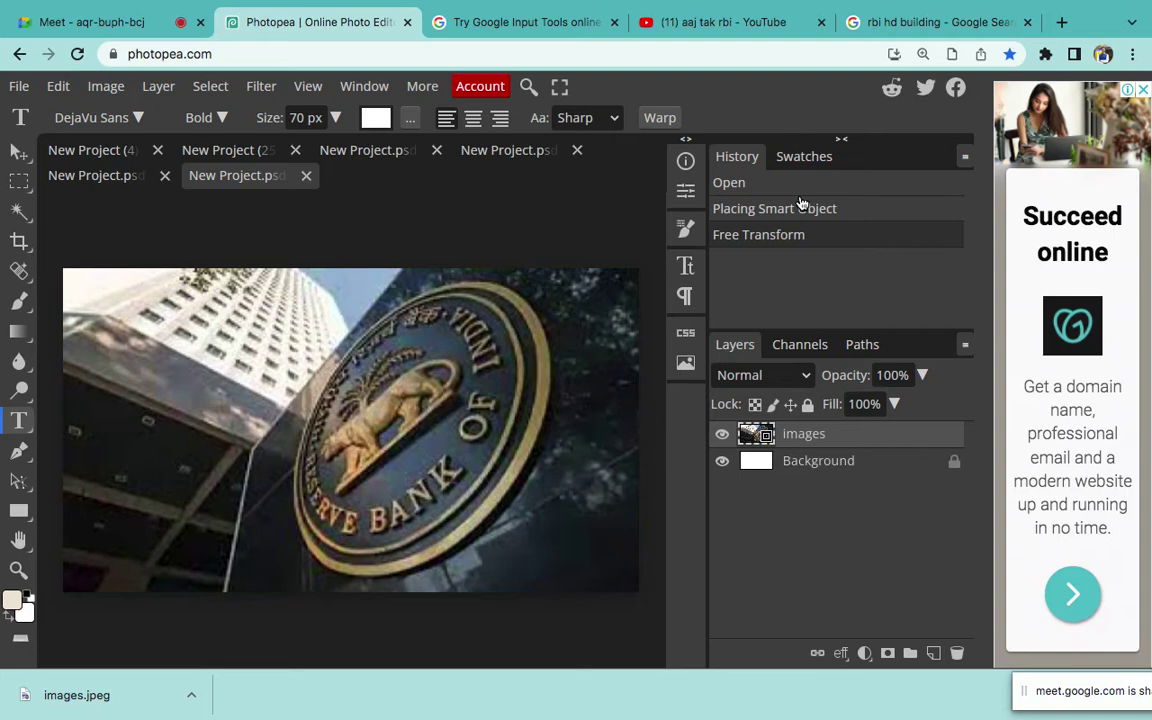
Add a solid black (000000) Color Fill layer above the RBI photo
click(865, 652)
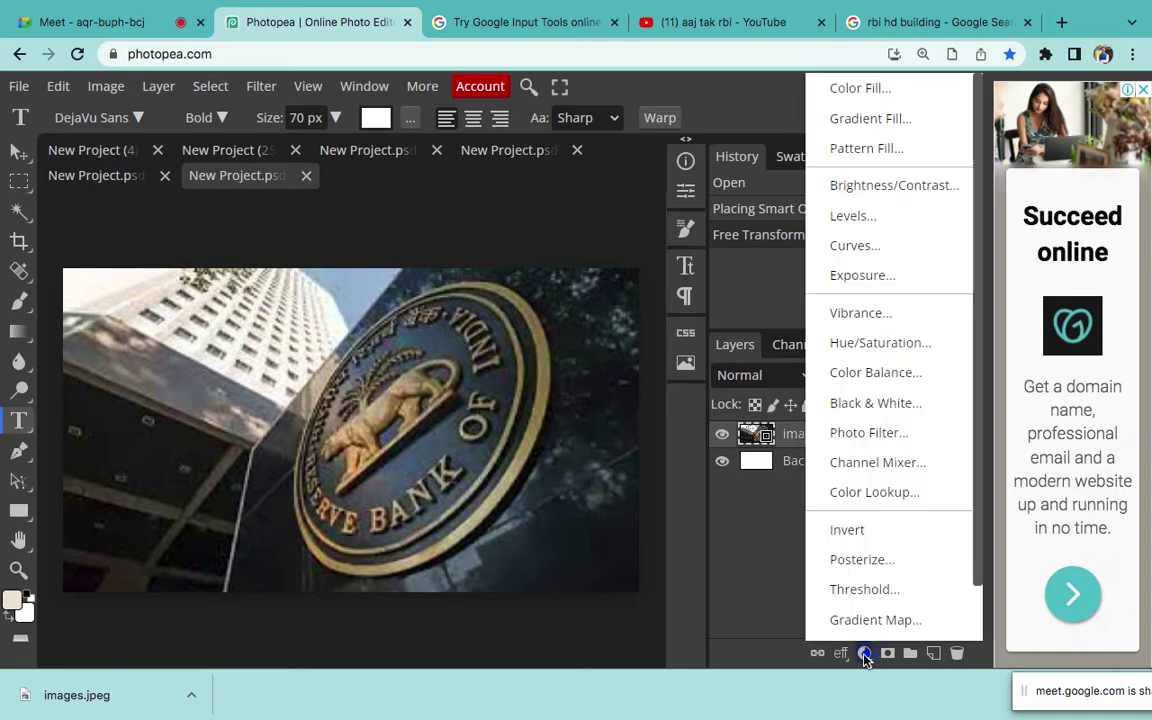
click(853, 92)
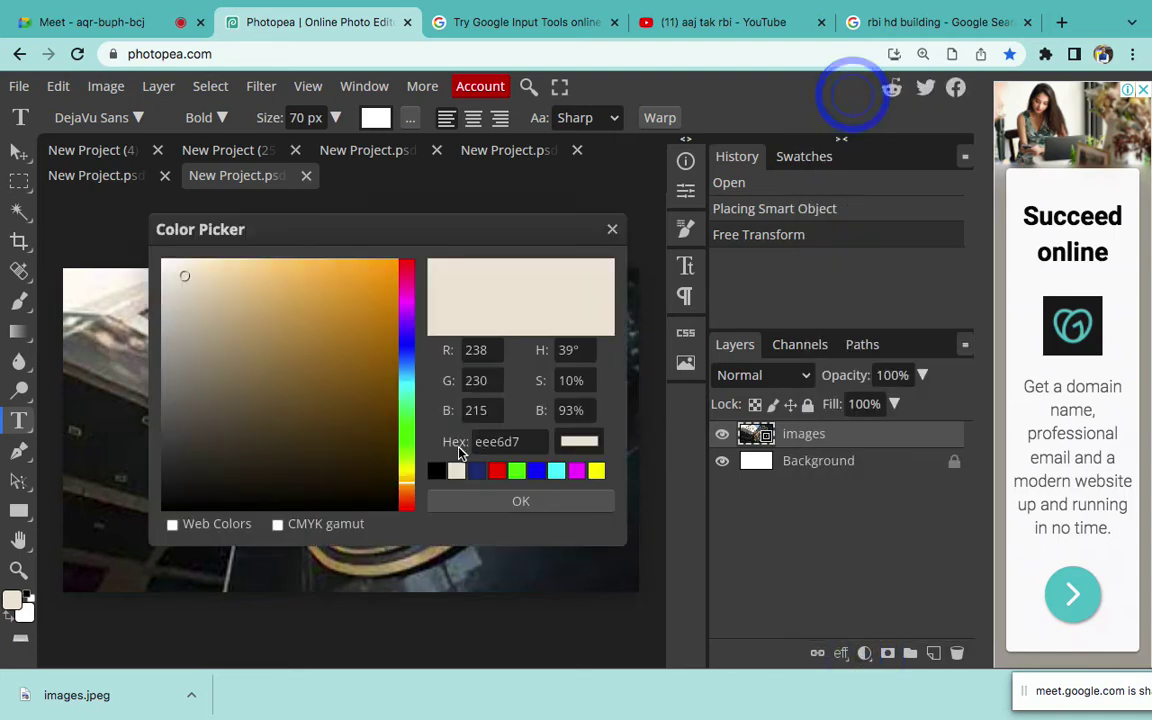
click(205, 505)
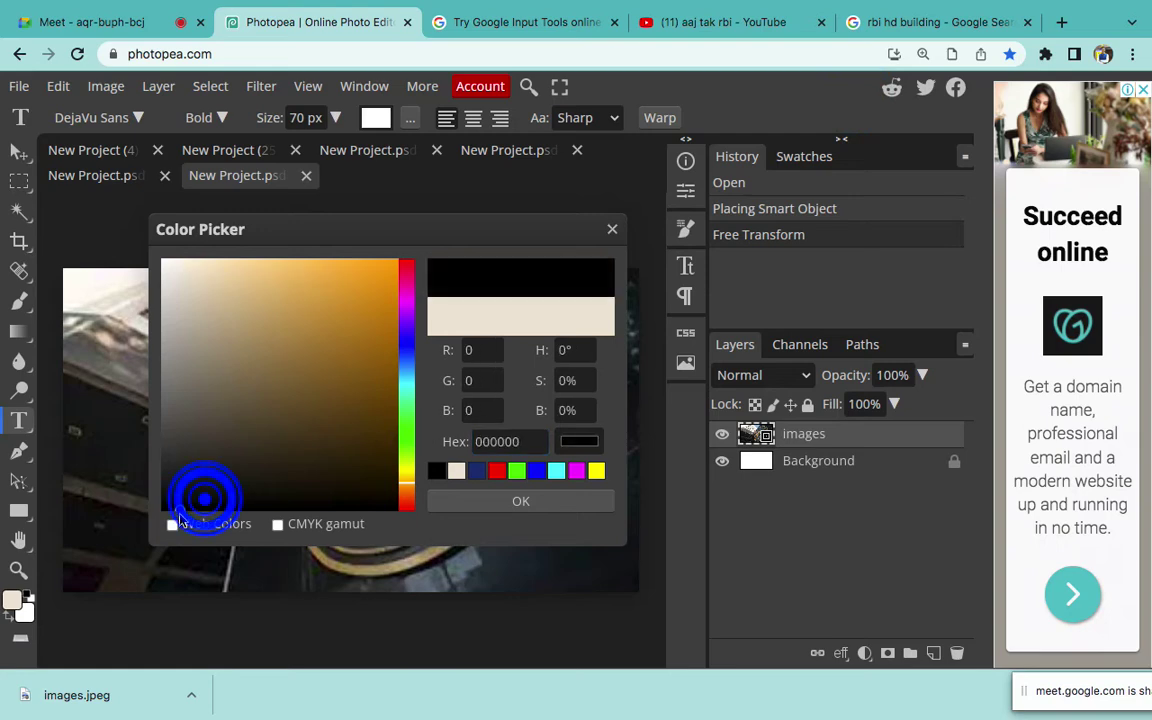
click(489, 507)
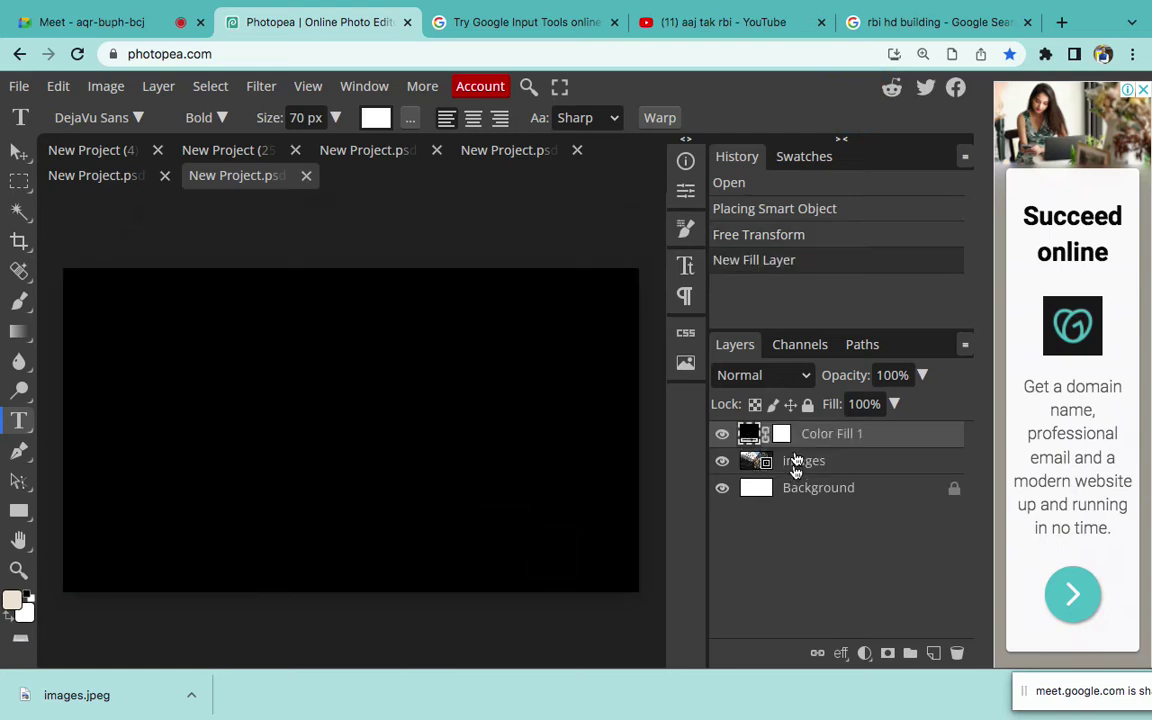
Draw a black-to-white linear gradient on the Color Fill layer's mask, from the emblem towards the left, with the Gradient tool
click(782, 436)
right_click(22, 333)
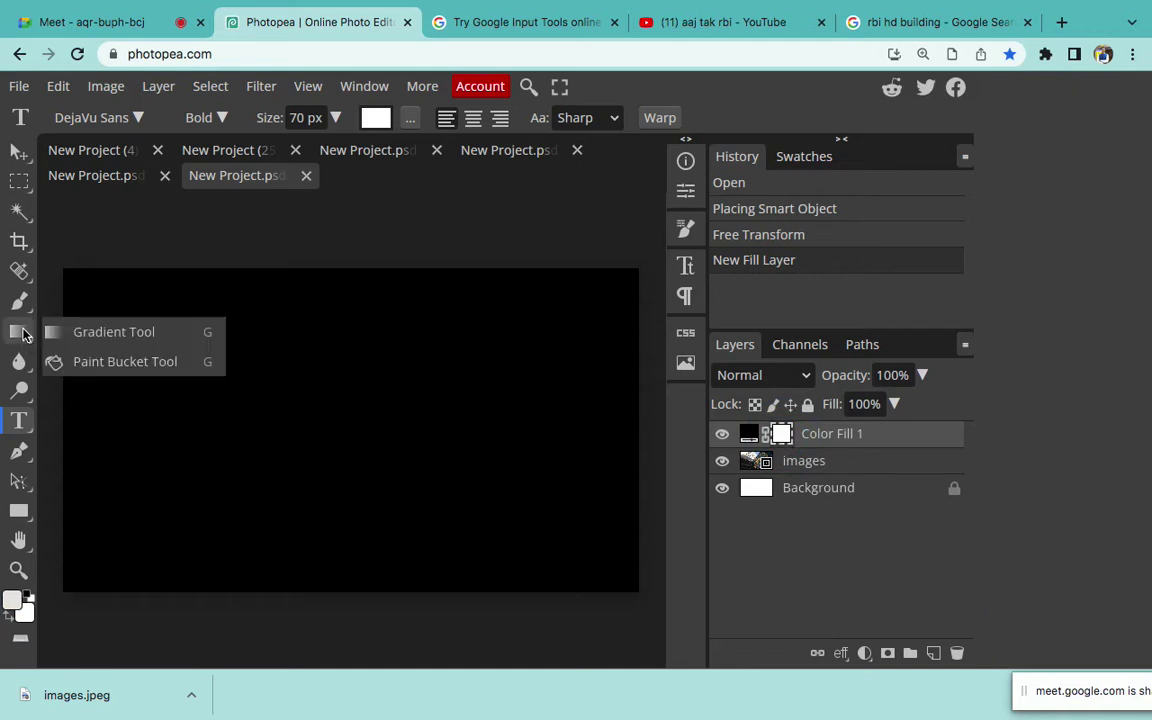
click(112, 333)
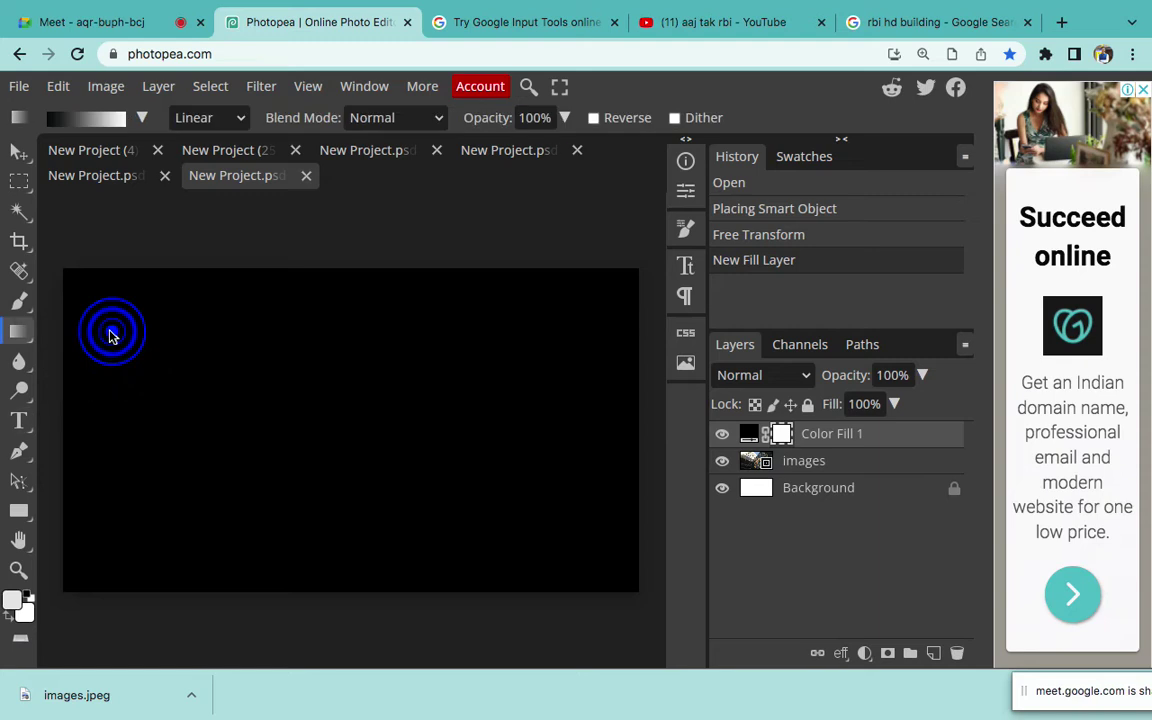
click(143, 118)
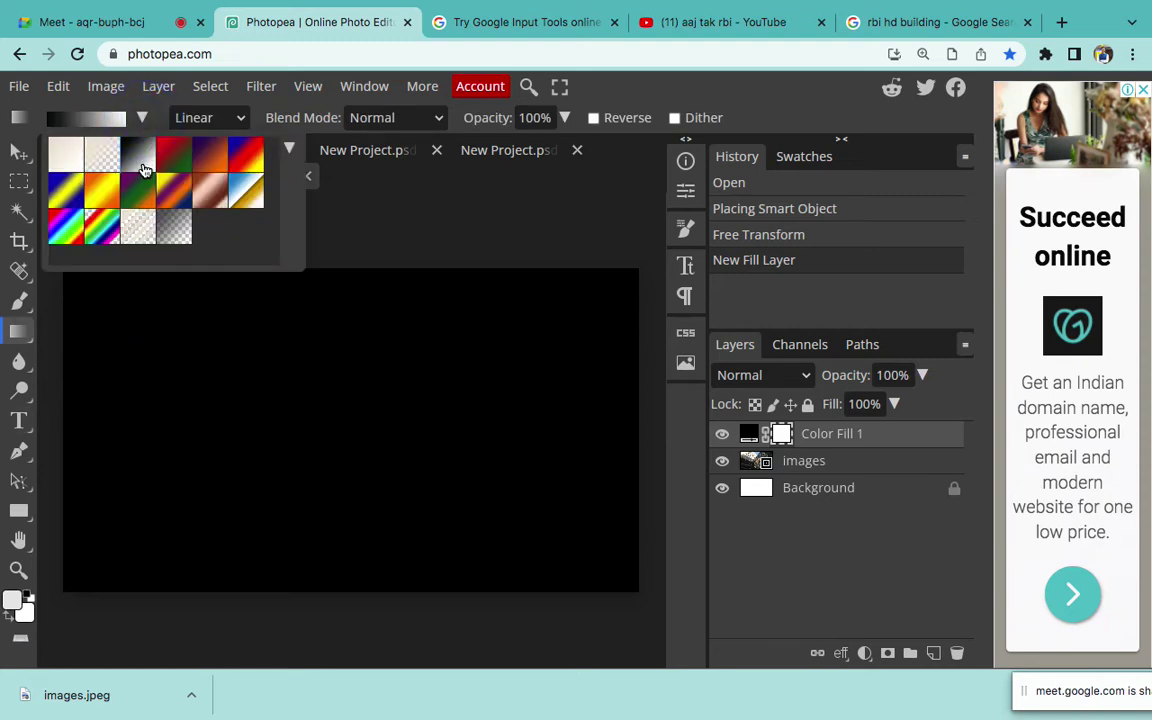
click(124, 99)
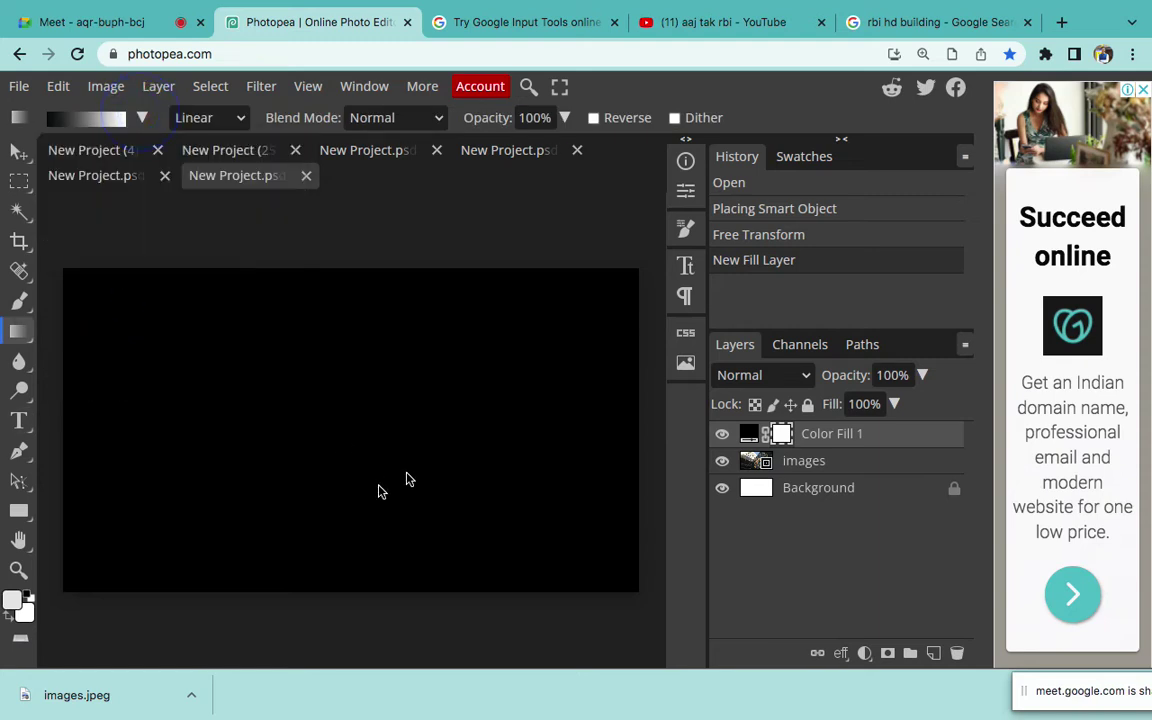
drag(445, 465, 181, 453)
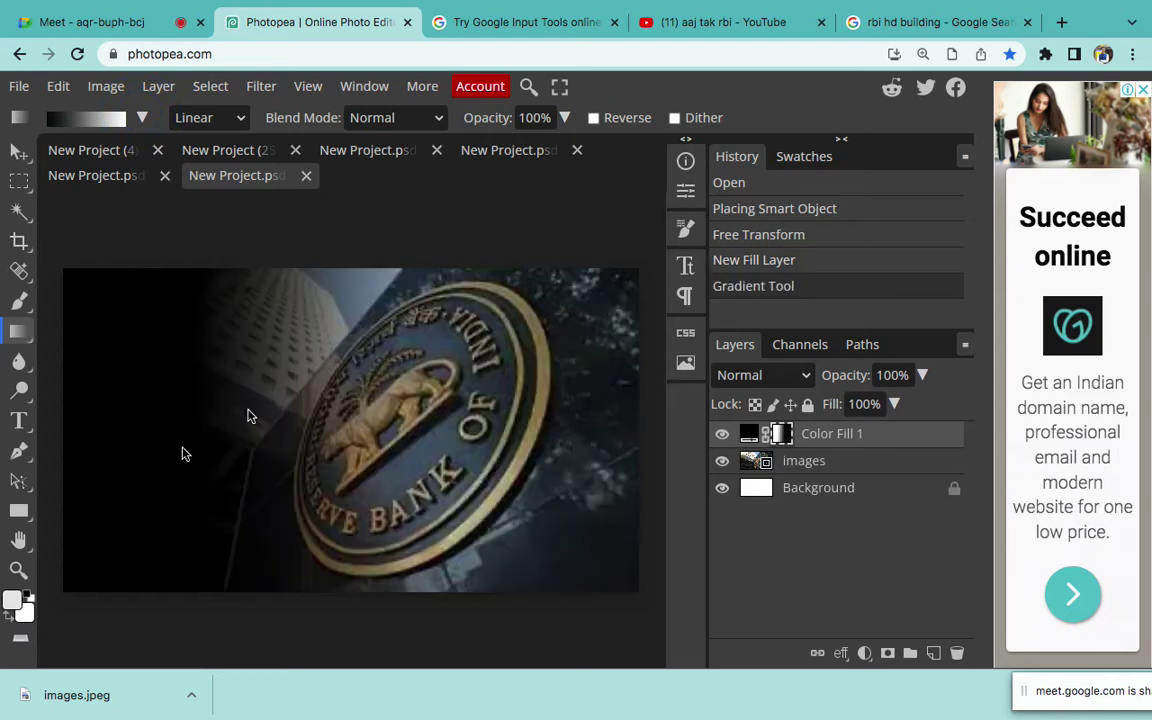
Try further linear gradients on the fill layer's mask in diagonal, vertical and horizontal directions
drag(332, 339, 198, 494)
drag(280, 331, 313, 592)
drag(452, 500, 553, 358)
drag(367, 421, 270, 421)
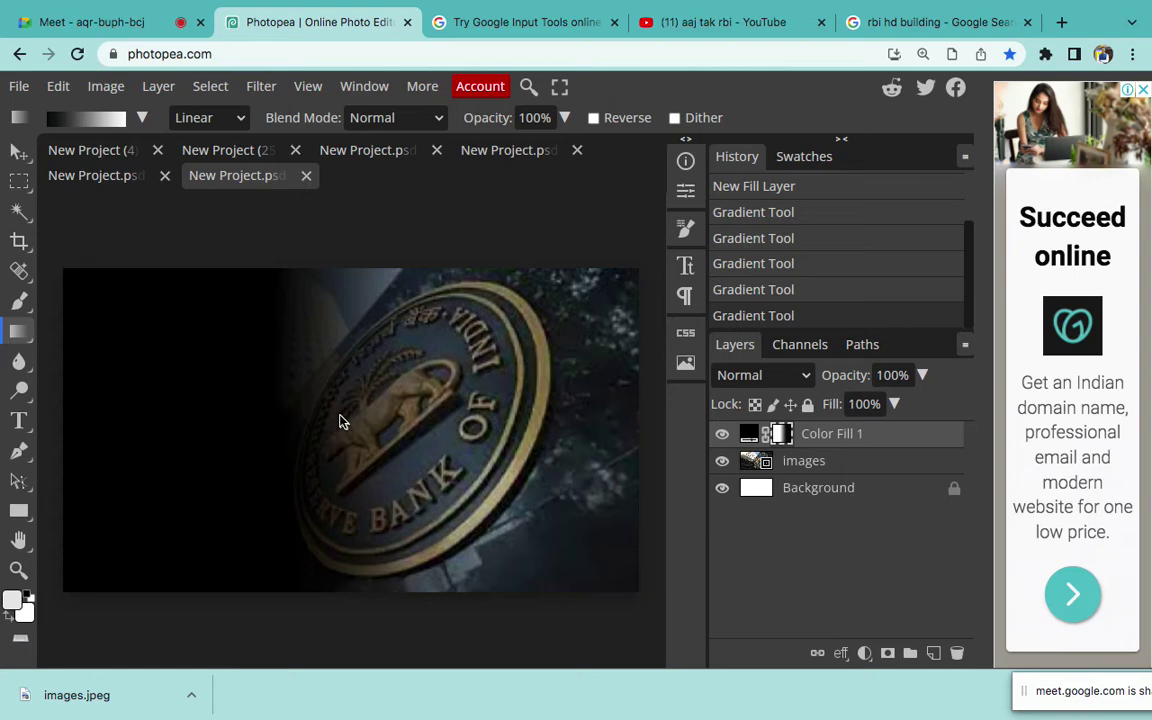
drag(383, 425, 210, 428)
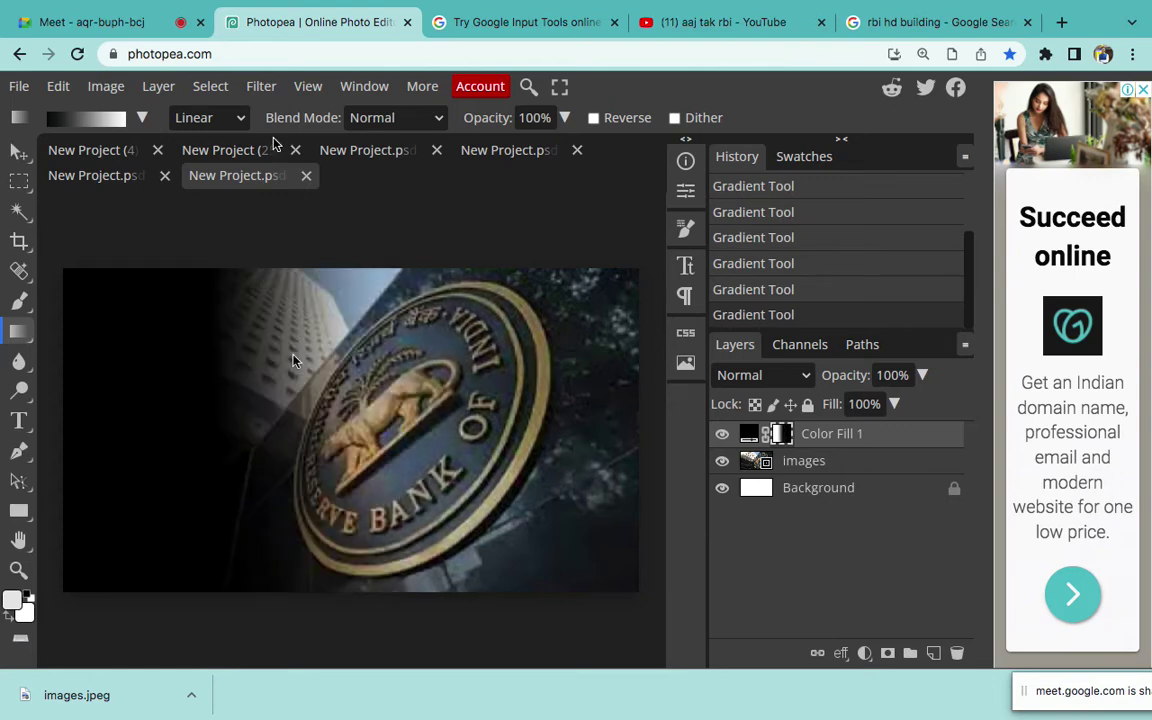
Try radial gradients on the fill layer's mask around the building and the emblem's left edge
click(241, 118)
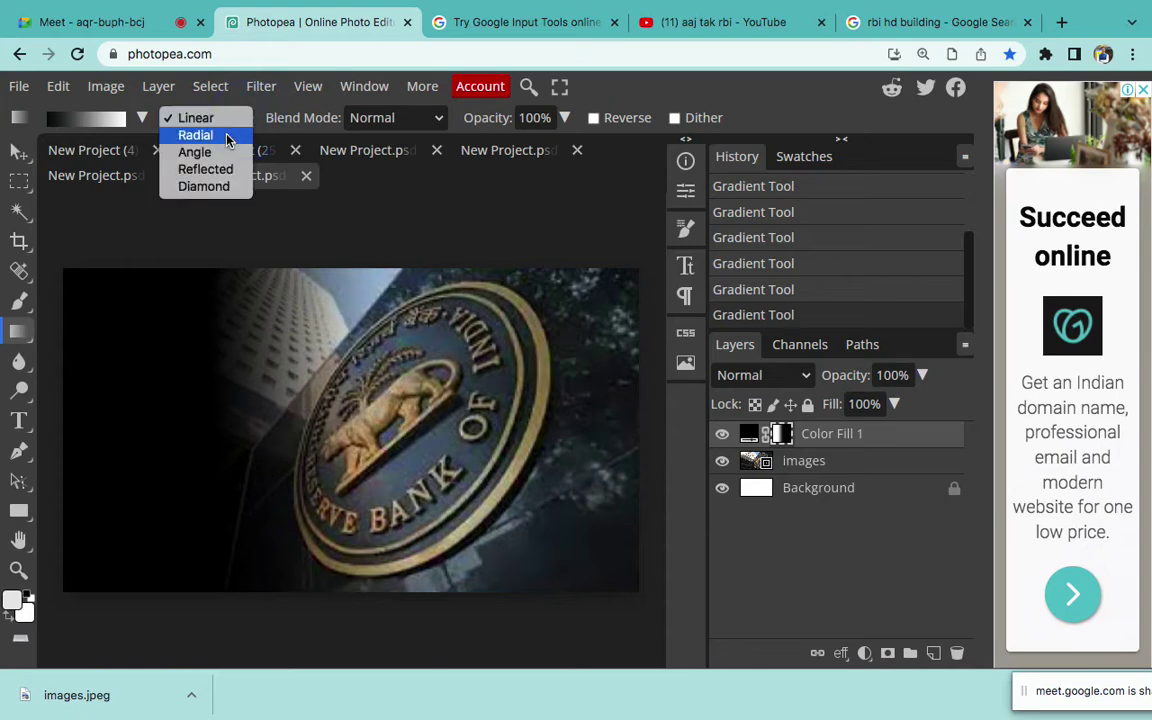
click(222, 136)
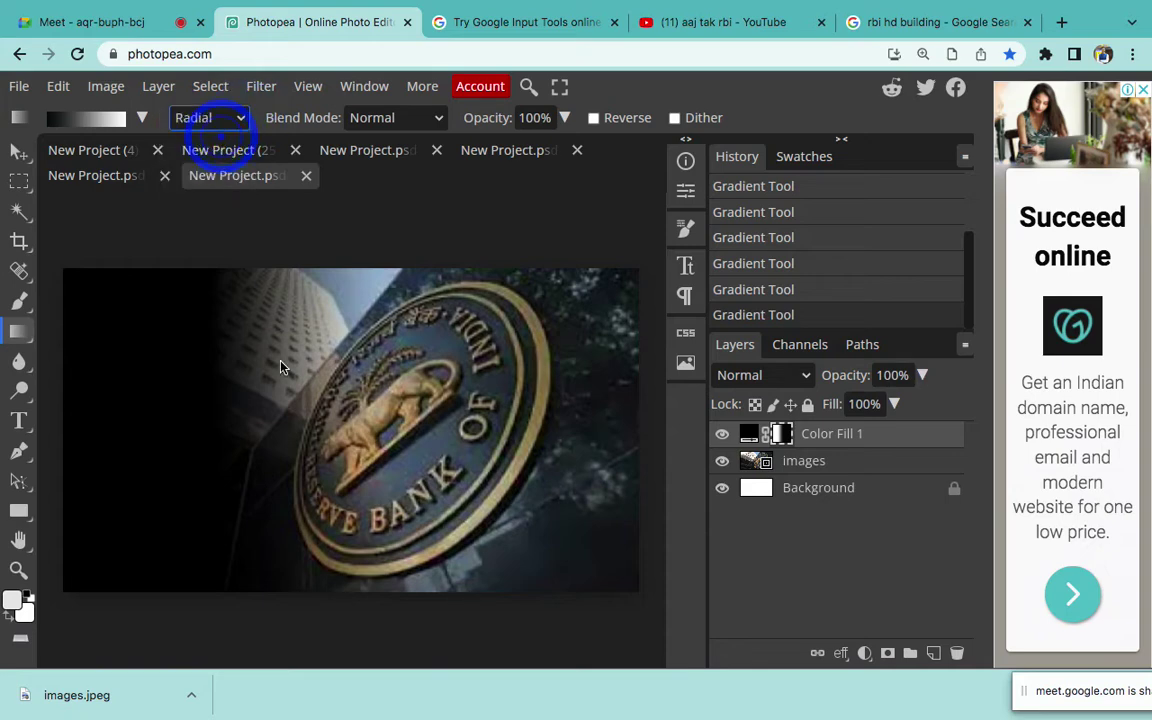
drag(283, 360, 350, 447)
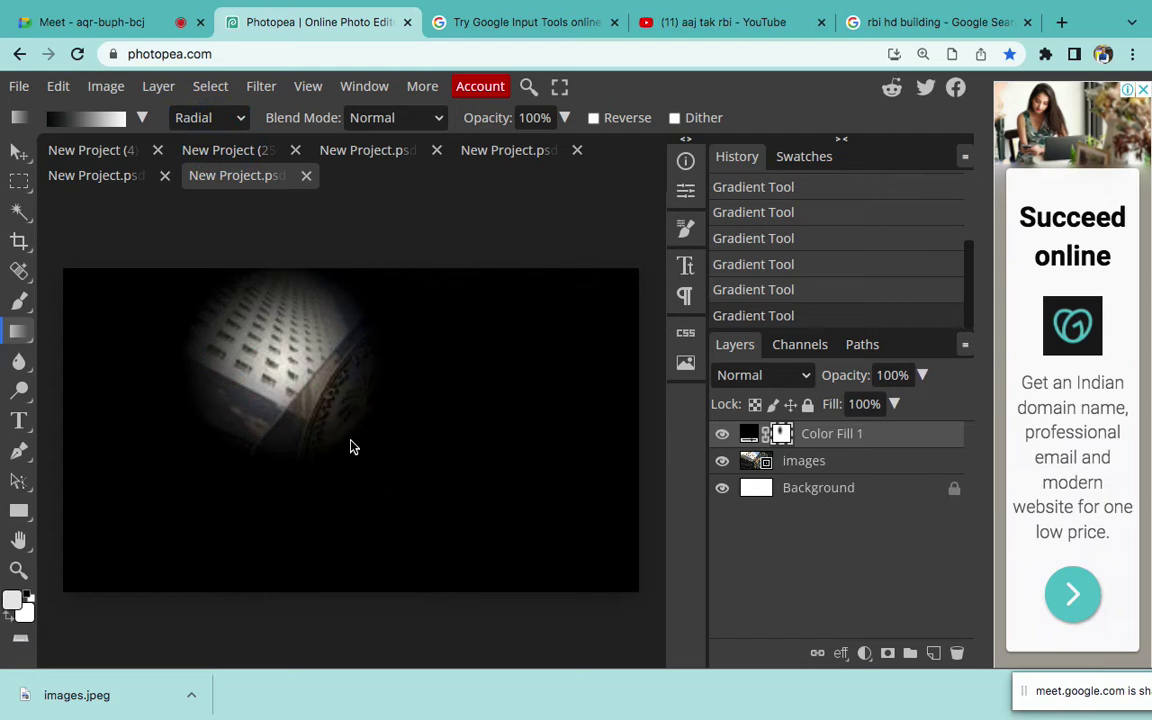
click(317, 439)
drag(282, 361, 371, 463)
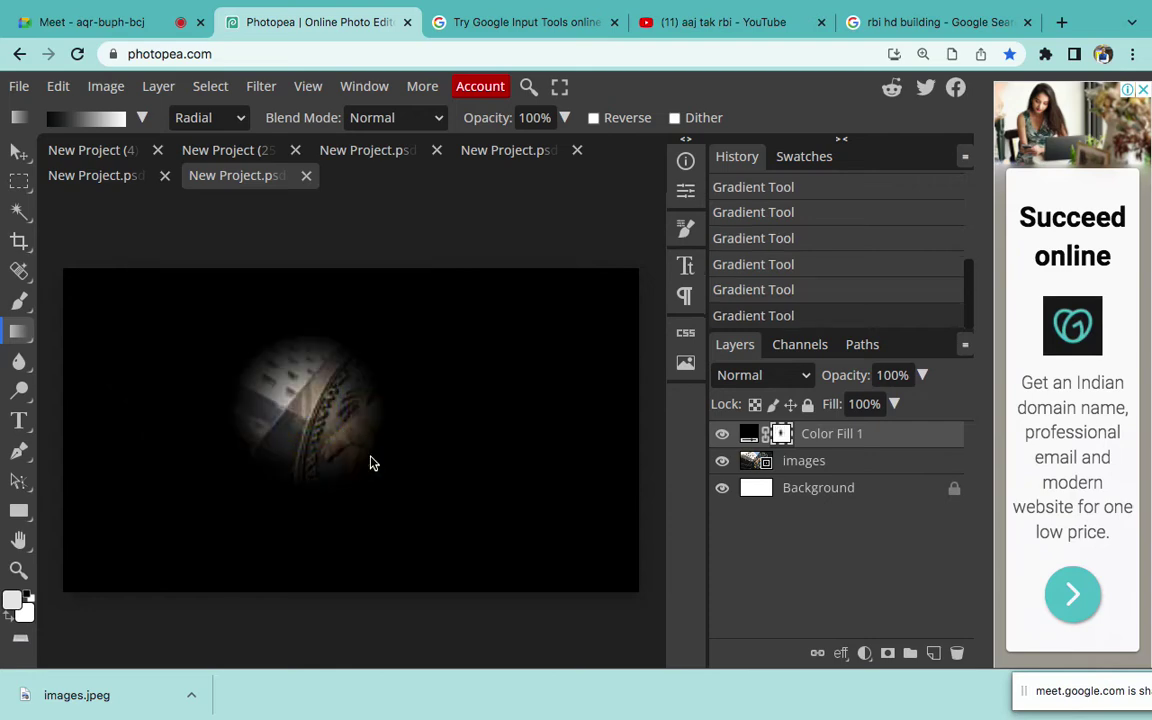
Redraw the mask gradient as Linear from the emblem's right part towards the left, and compare with the KissaAajtak RBI thumbnail on YouTube
click(224, 118)
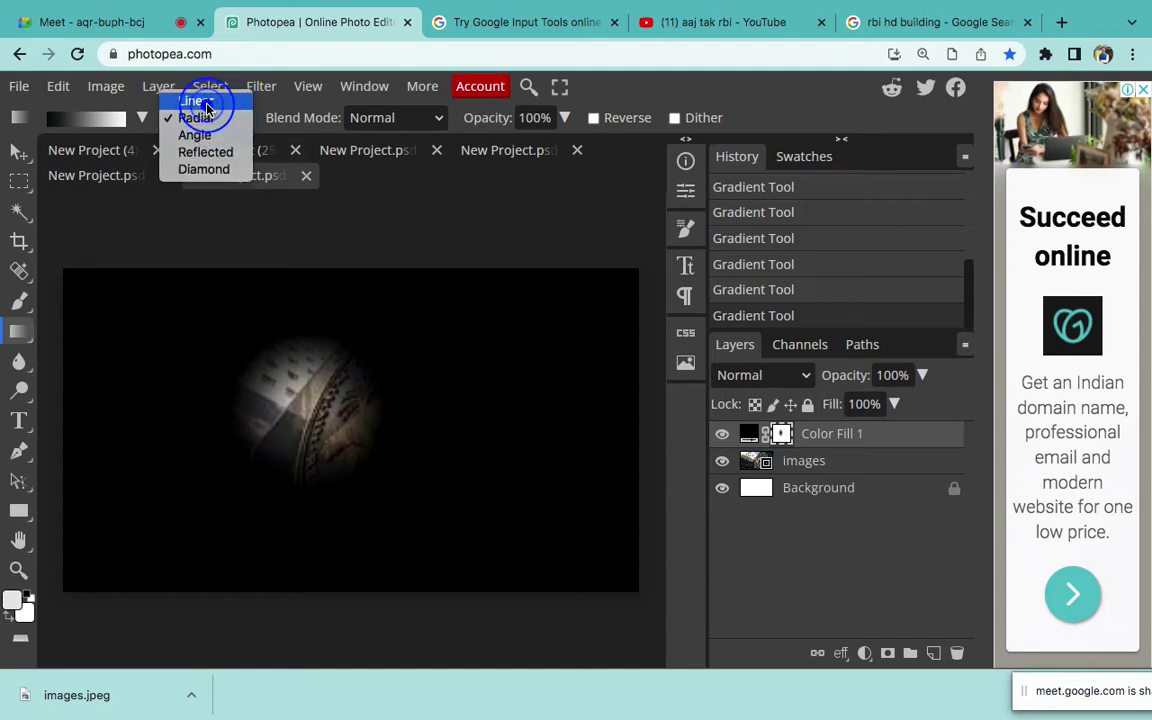
click(200, 99)
drag(488, 426, 193, 440)
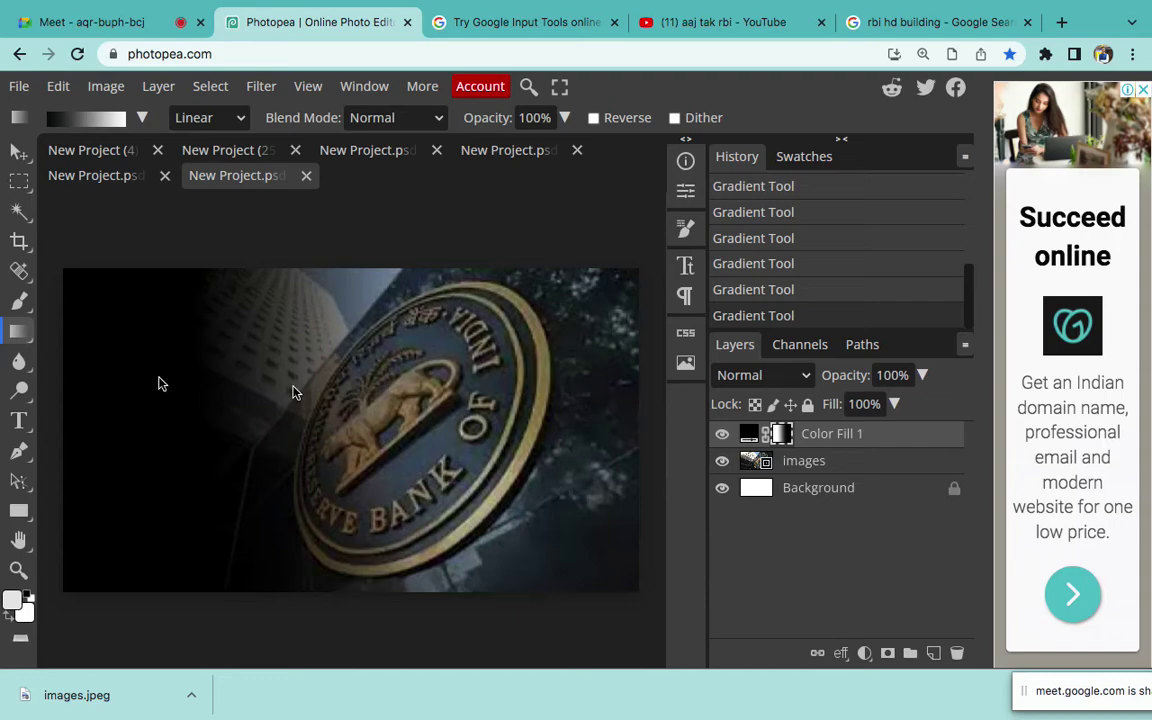
click(707, 21)
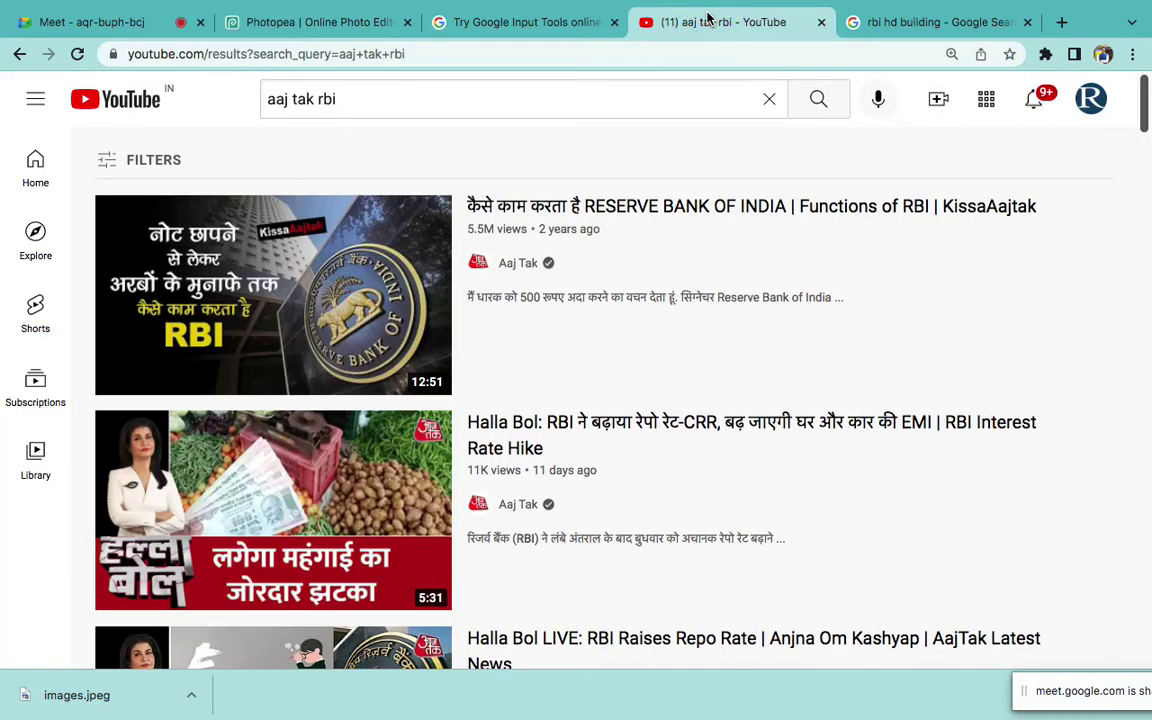
click(329, 25)
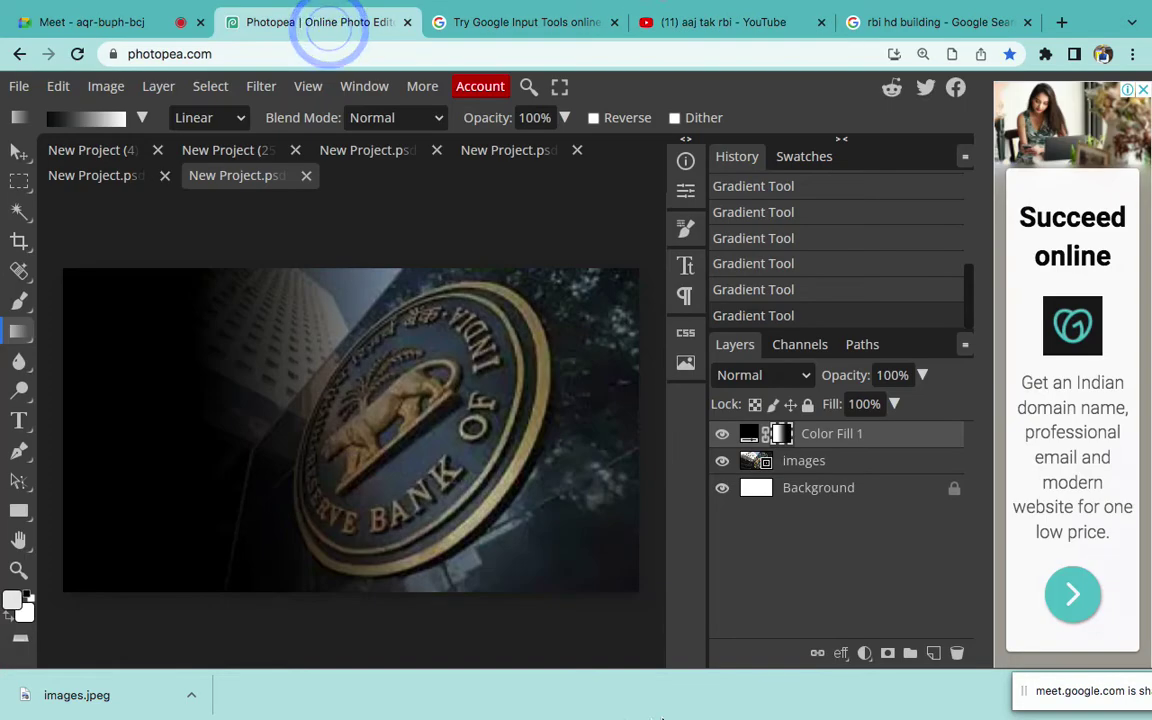
Switch to the Word notes document and move item 4 onto a new page with the text "Clipping Mask"
click(728, 668)
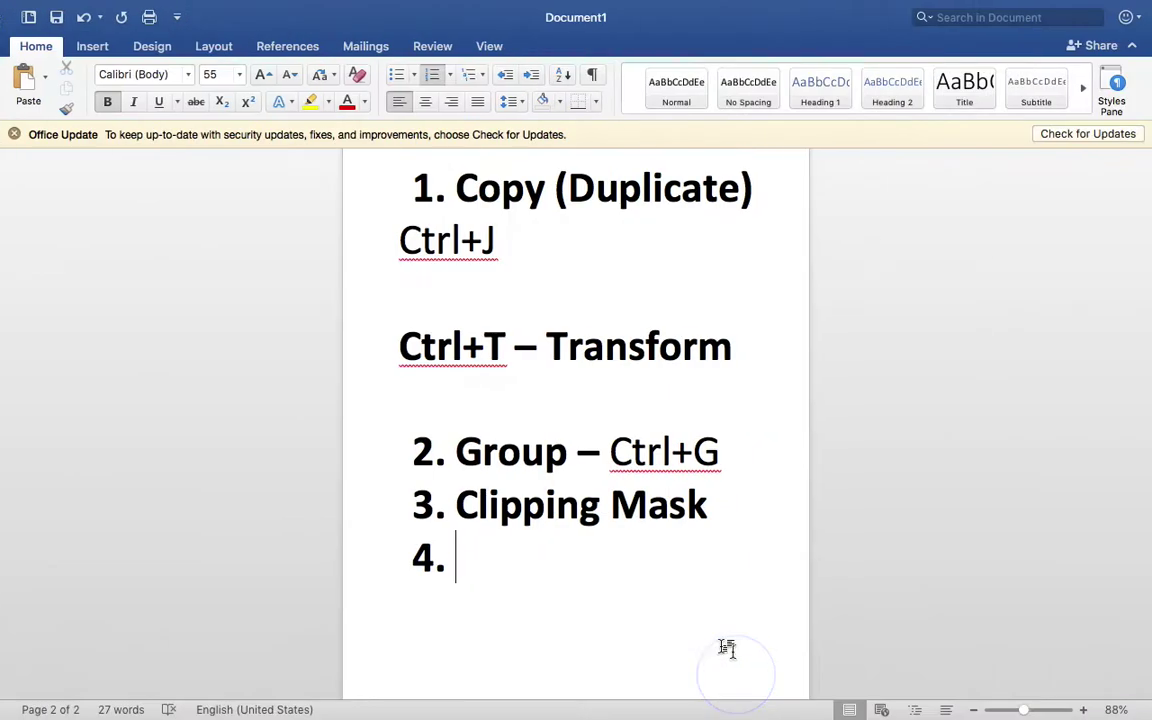
key(BackSpace)
key(Return)
key(Return)
key(Return)
key(Return)
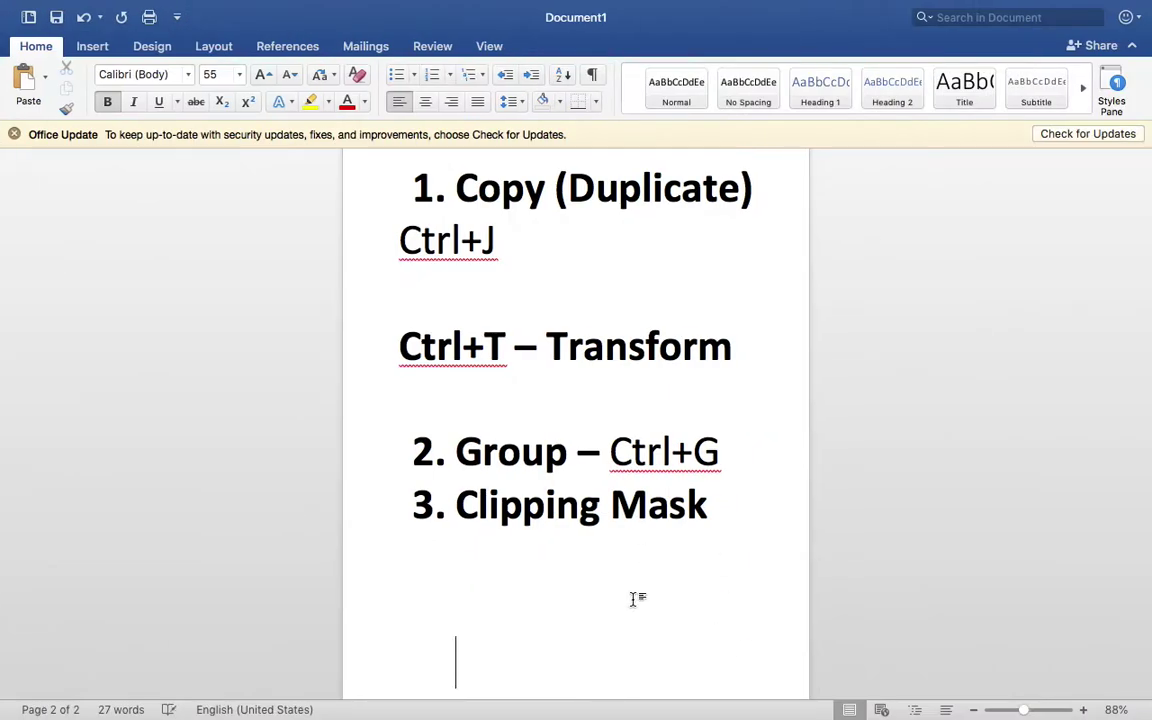
scroll(632, 598, down, 5)
text(4.)
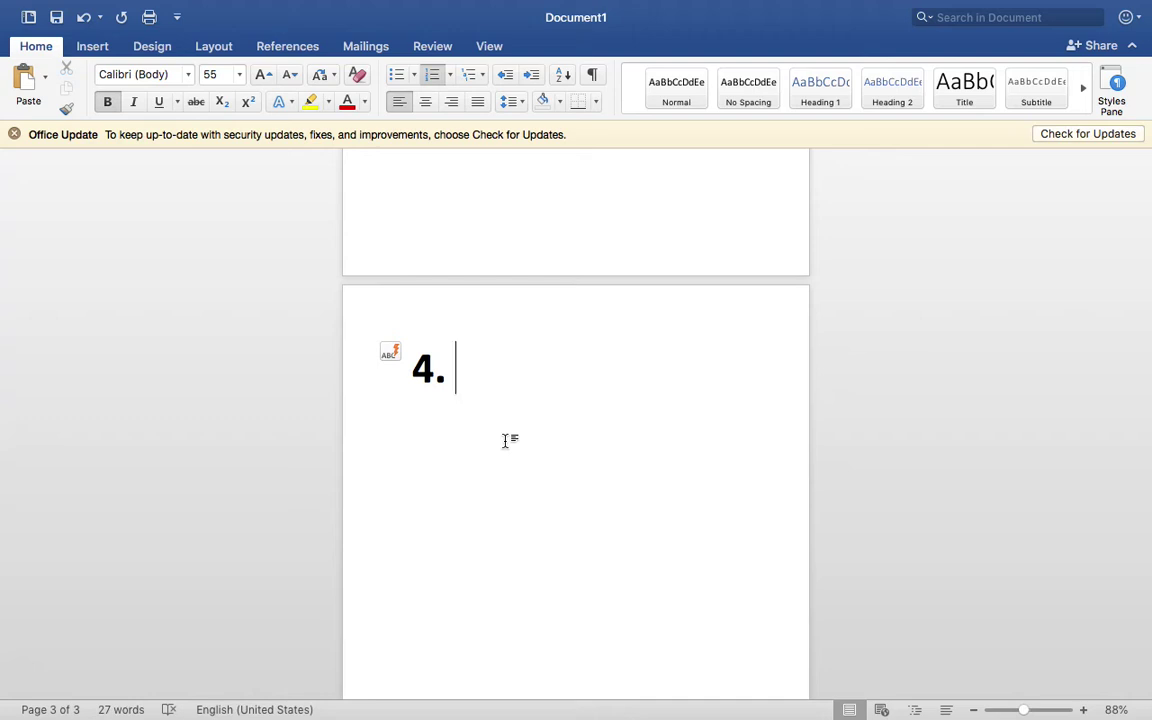
text(Clip)
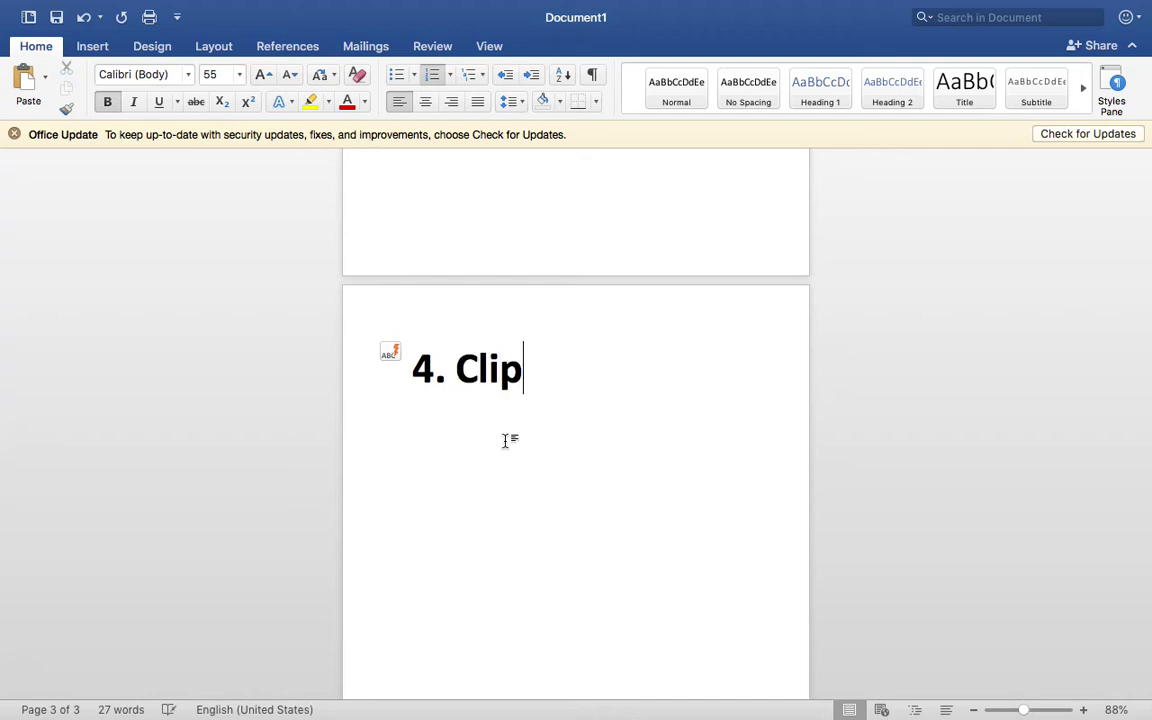
text(ping Mask)
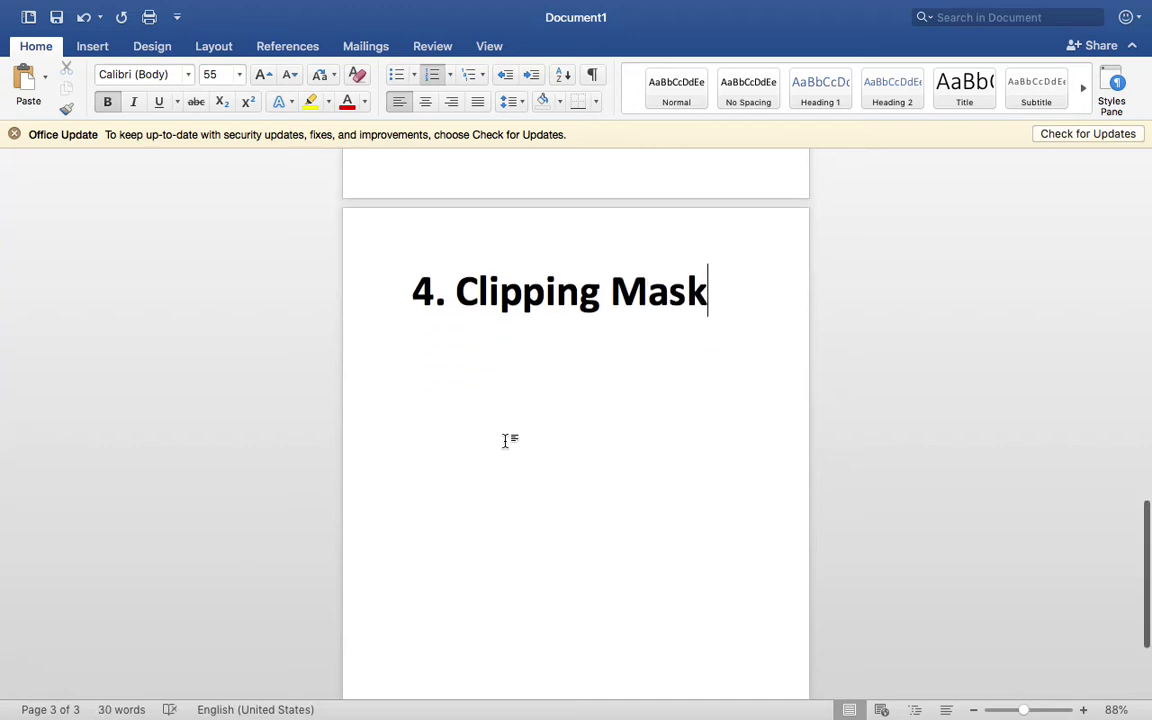
scroll(607, 488, down, 2)
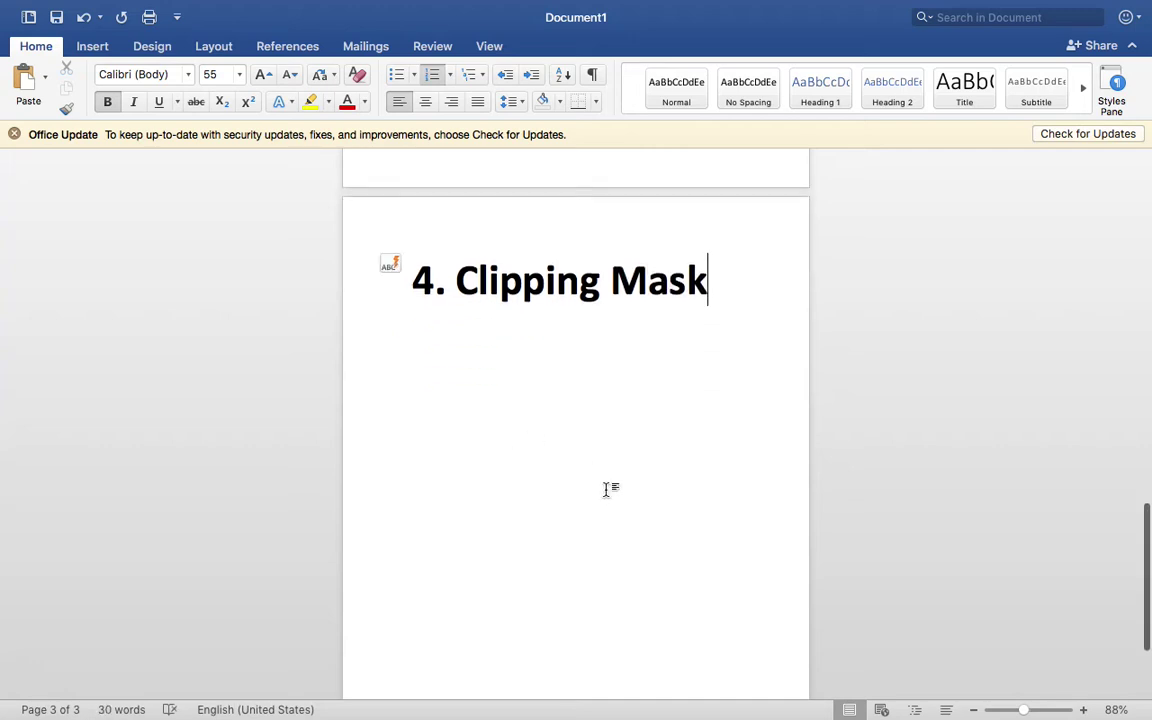
Replace the text of item 4 with "Colour Fill (Mask)"
key(Return)
key(BackSpace)
key(BackSpace)
key(BackSpace)
key(BackSpace)
key(BackSpace)
key(BackSpace)
key(BackSpace)
key(BackSpace)
key(BackSpace)
key(BackSpace)
key(BackSpace)
key(BackSpace)
key(BackSpace)
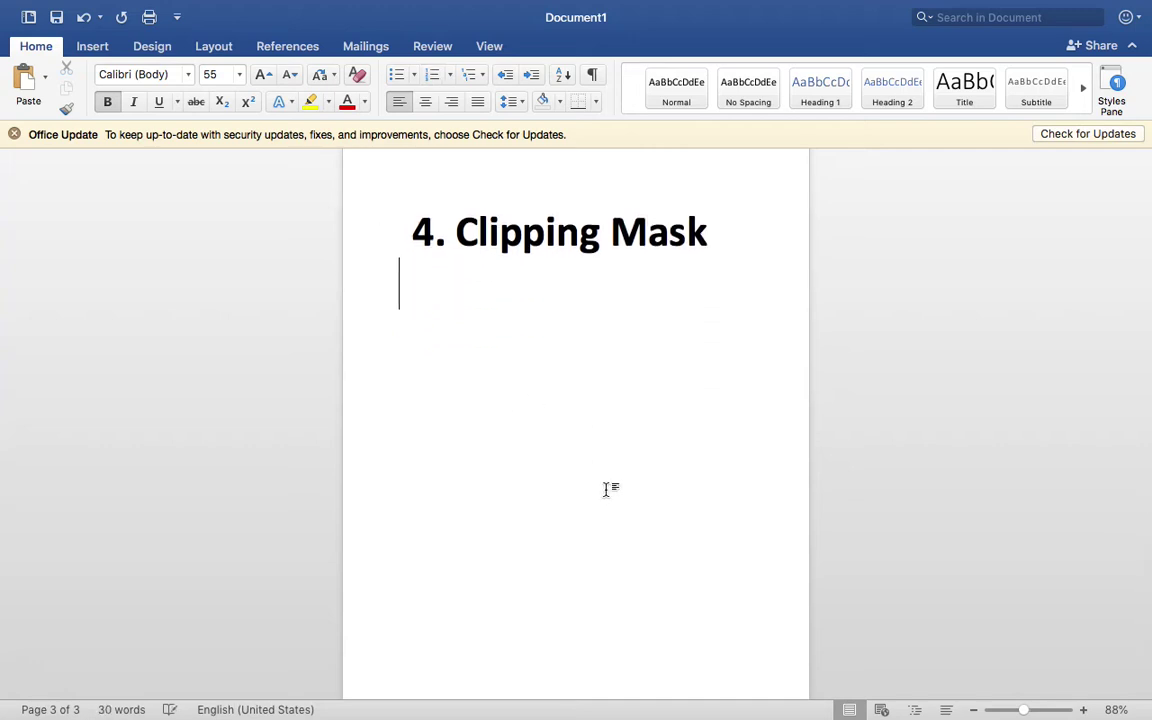
key(BackSpace)
key(BackSpace)
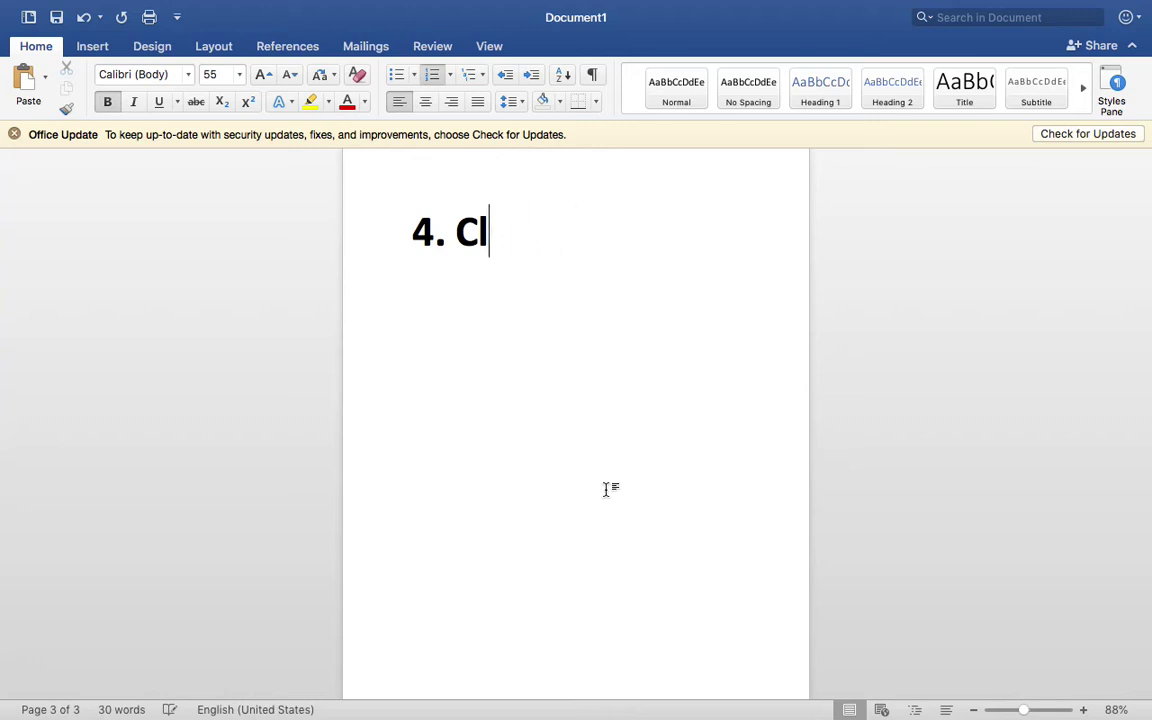
text(o)
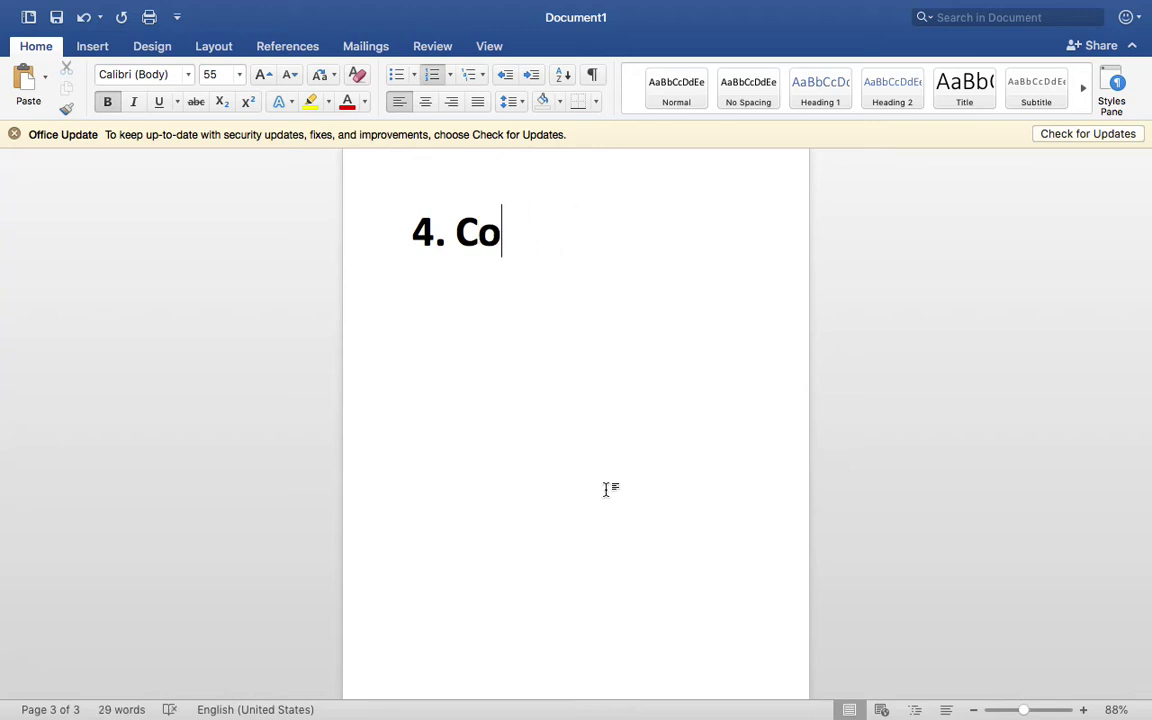
text(lour)
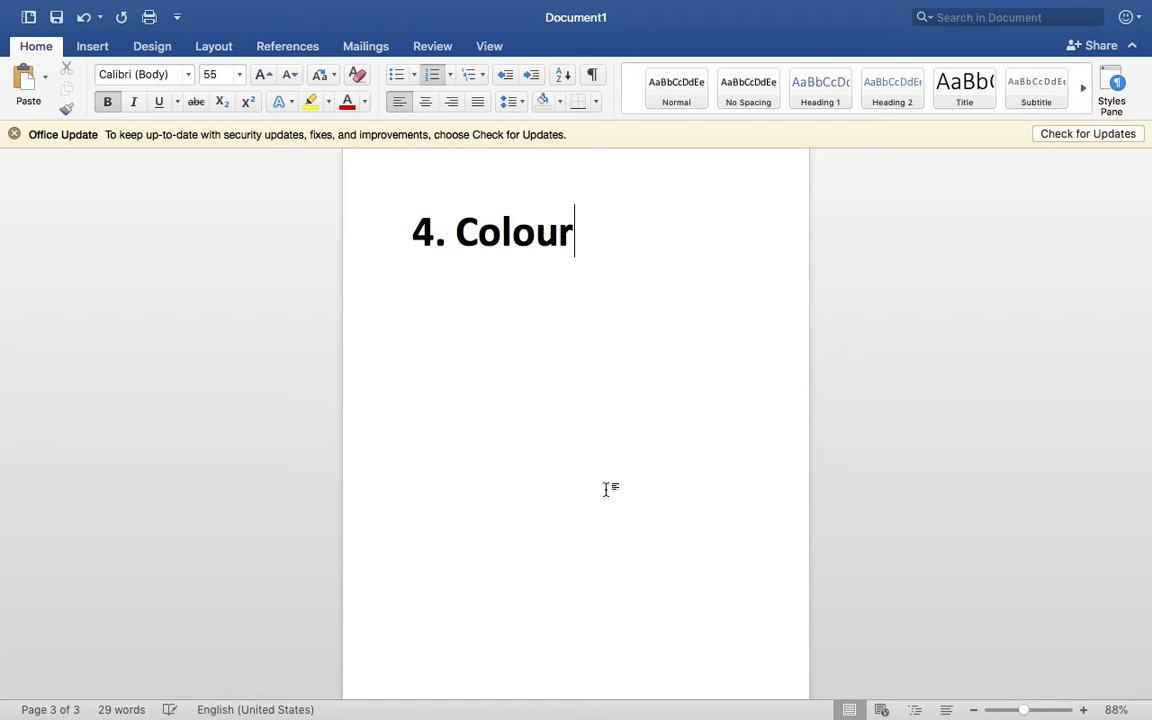
text( Fill (Mask))
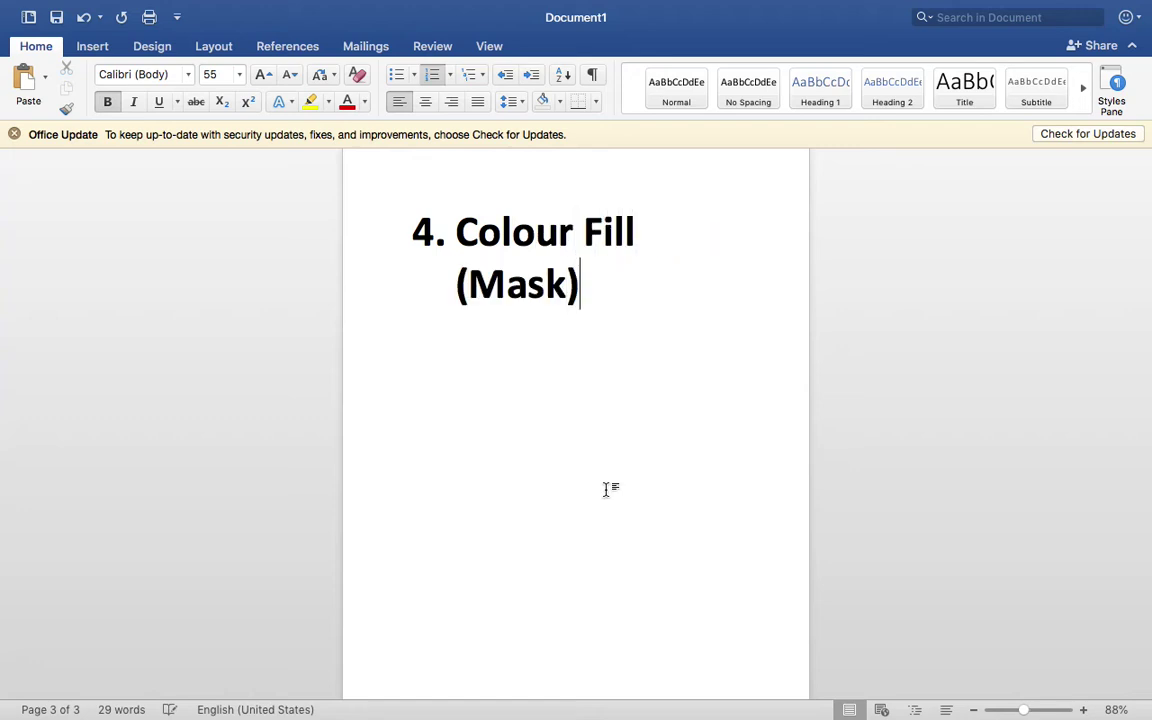
Add arrow bullets "Color Fill", "Mask Click" and "Gradient" under item 4, and start another bullet
key(Return)
text(> )
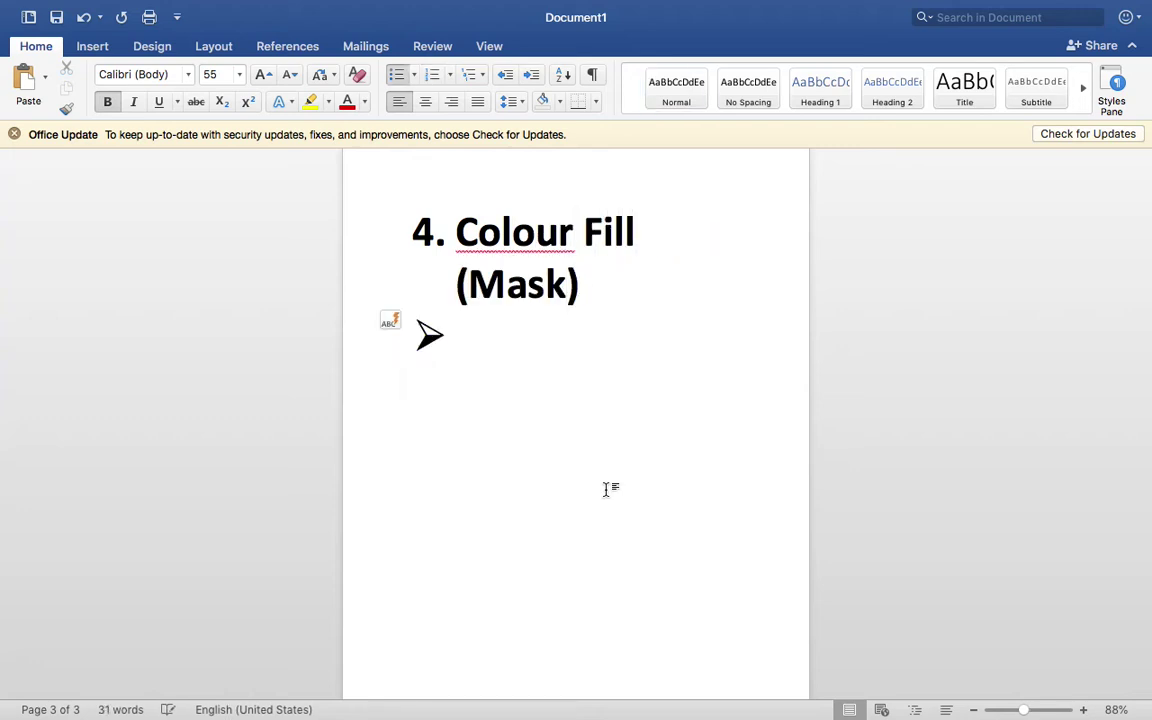
text(Color Fill)
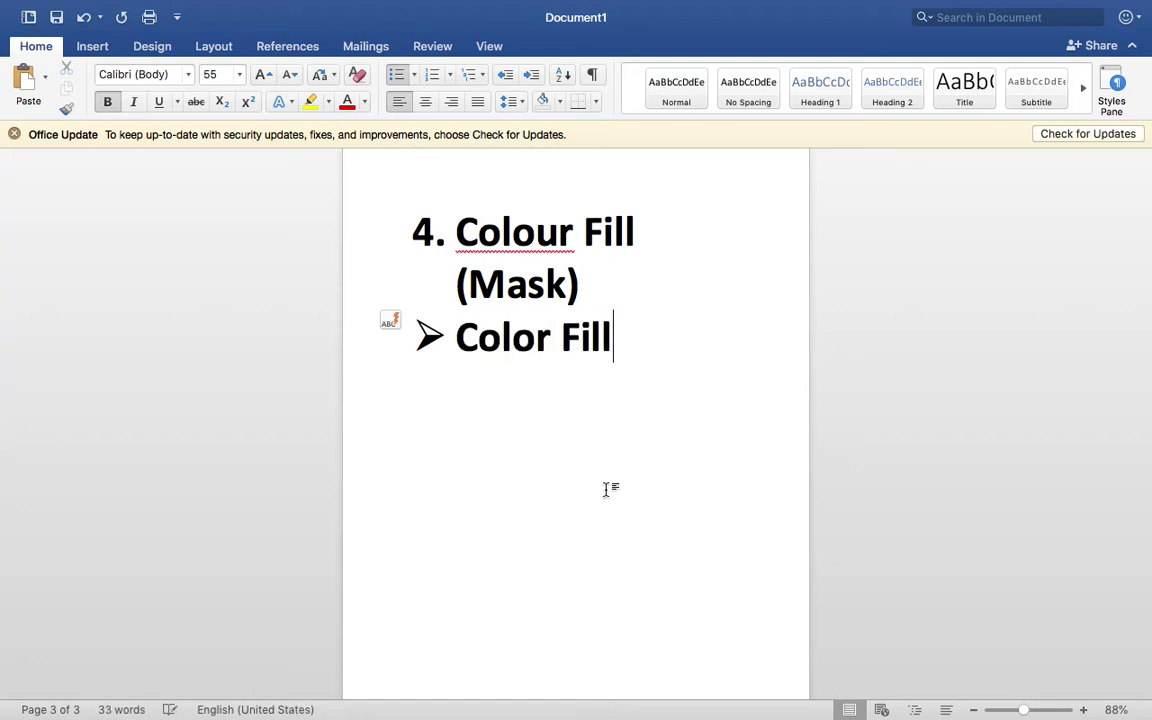
key(Return)
text(Mask Click)
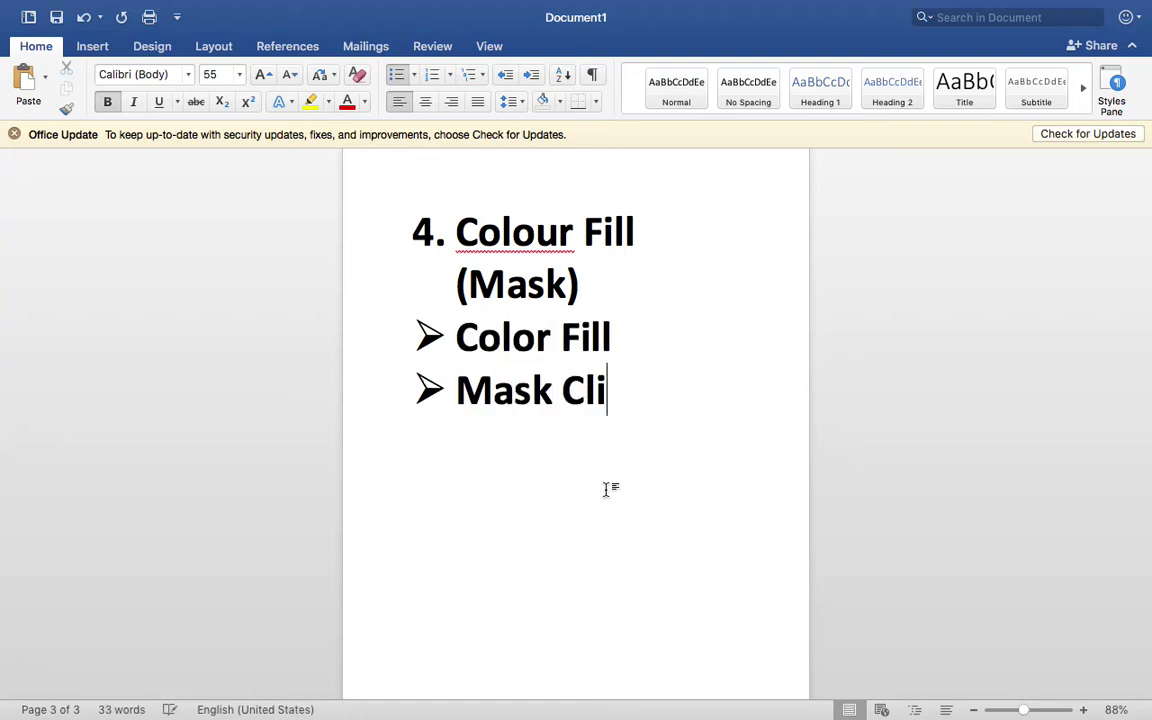
key(Return)
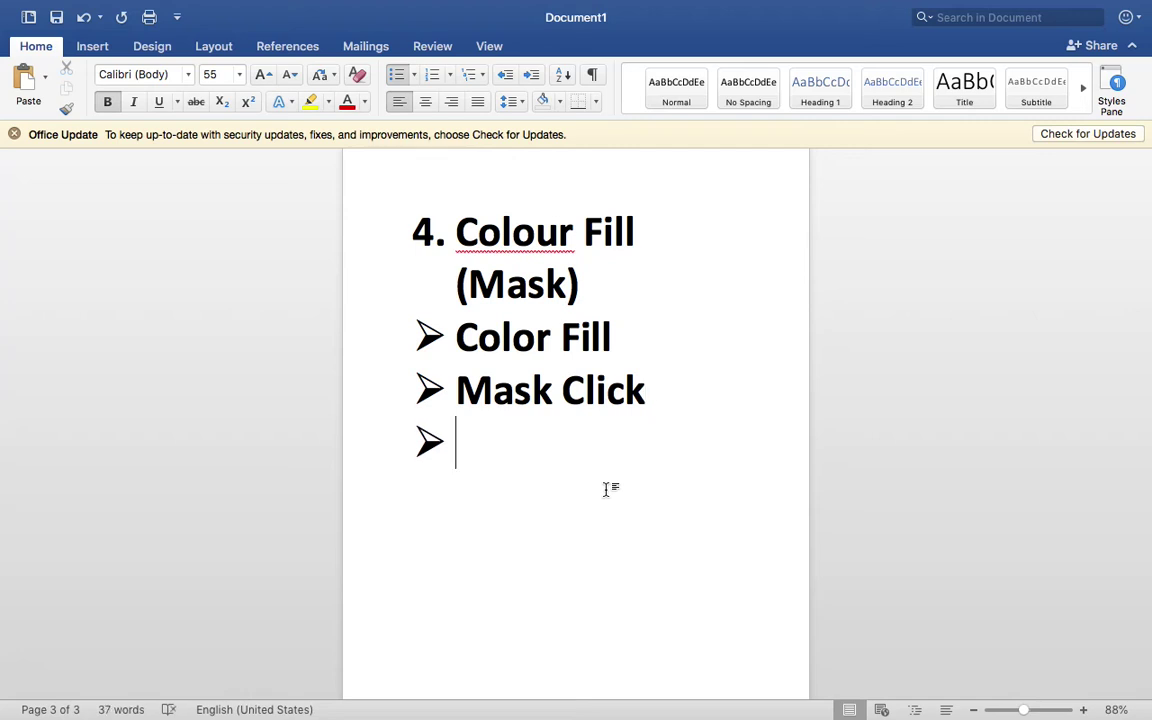
text(Gradient)
key(Return)
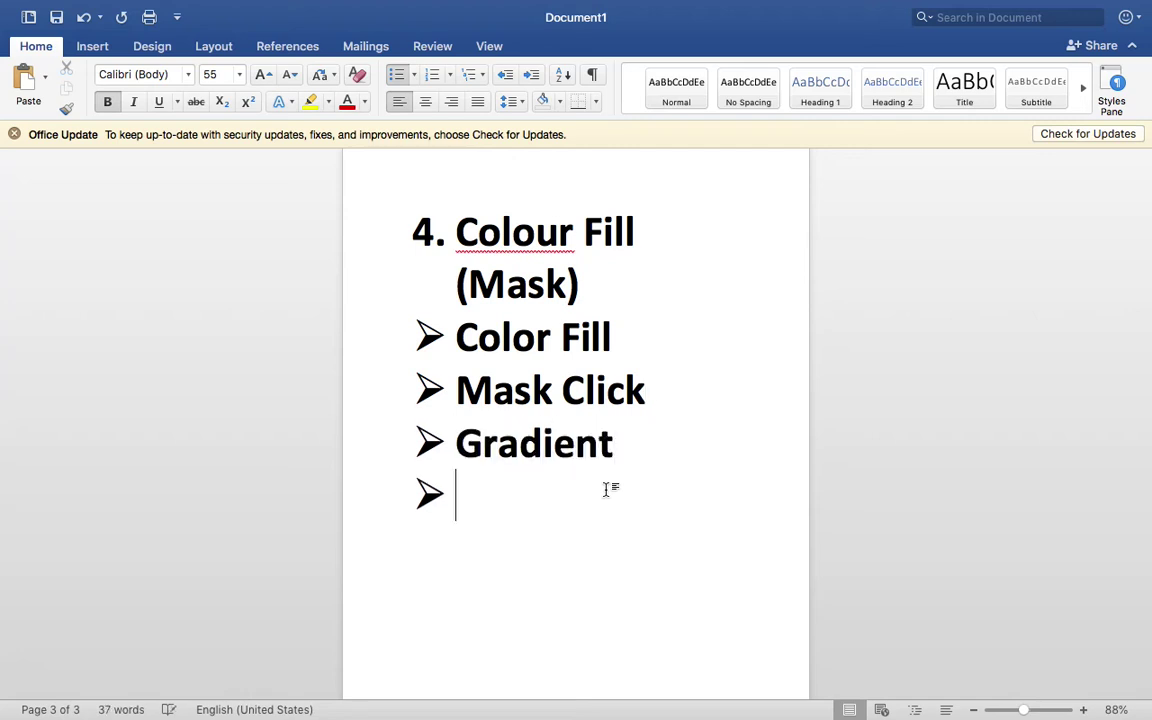
Add arrow bullets "Black & White" and "Line Draw" after "Gradient" under item 4
text(Black & White)
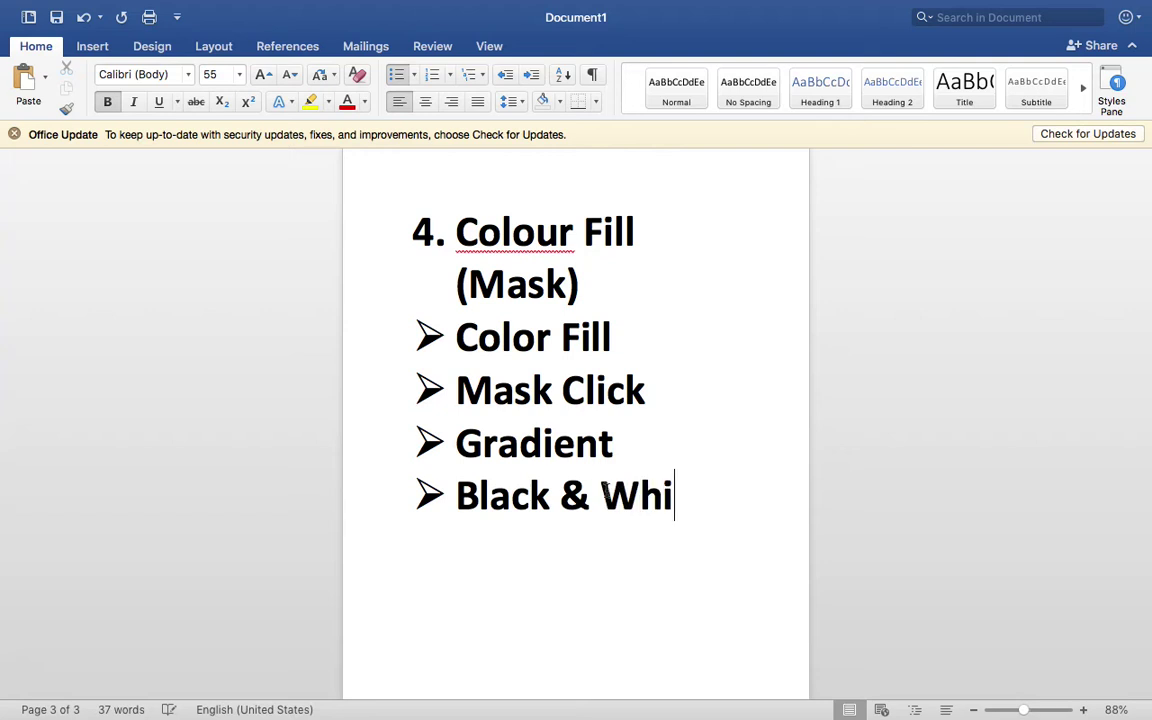
key(Return)
text(Line D)
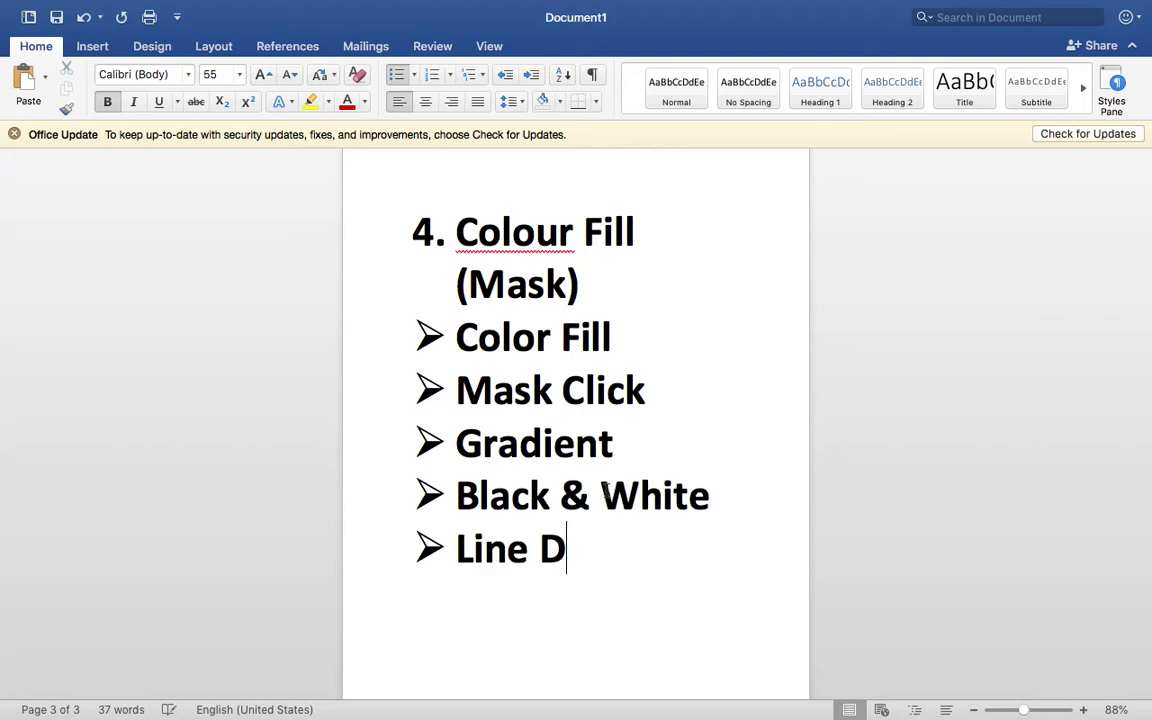
text(raw)
Remove the bold formatting from the five arrow bullets under item 4, keeping the heading bold
drag(715, 576, 480, 350)
key(super+b)
click(773, 602)
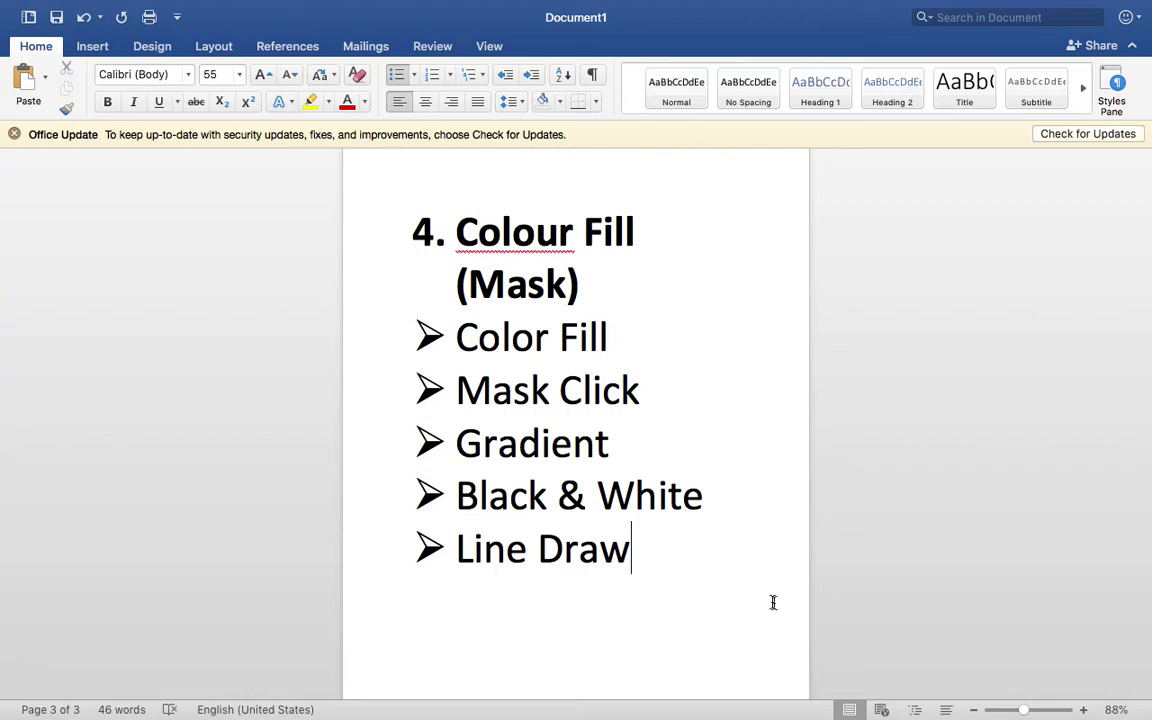
Switch to Photopea and bring up the file chooser for opening an image
key(ctrl+Right)
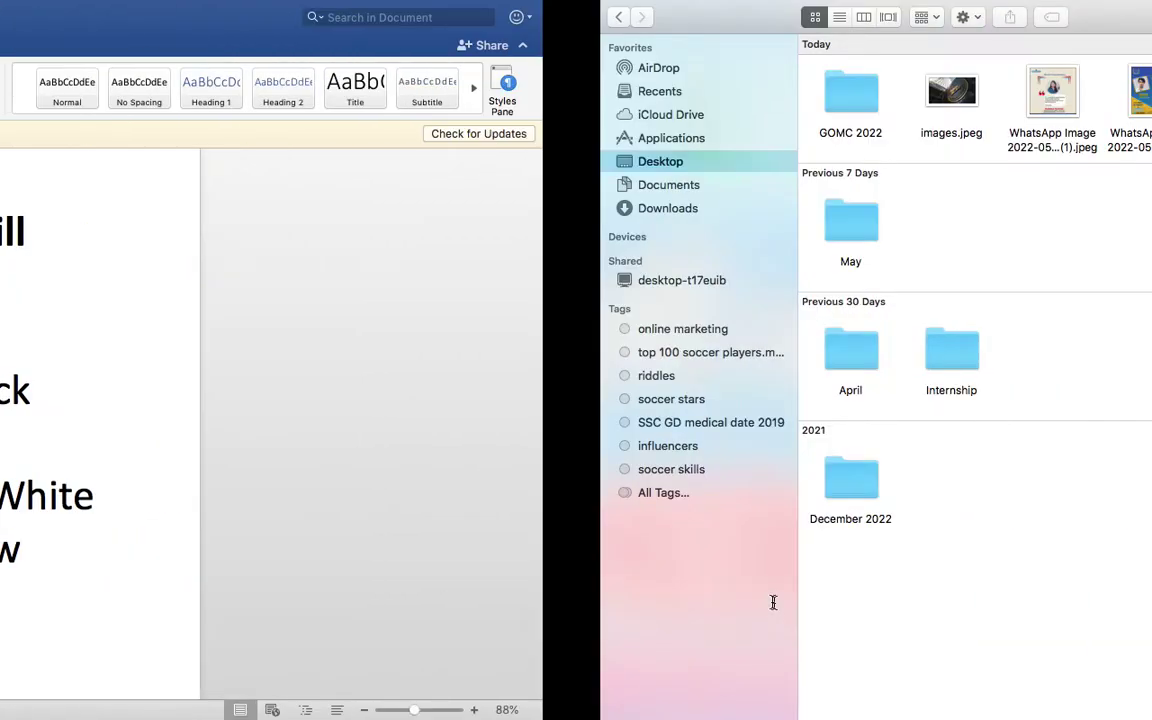
key(ctrl+Right)
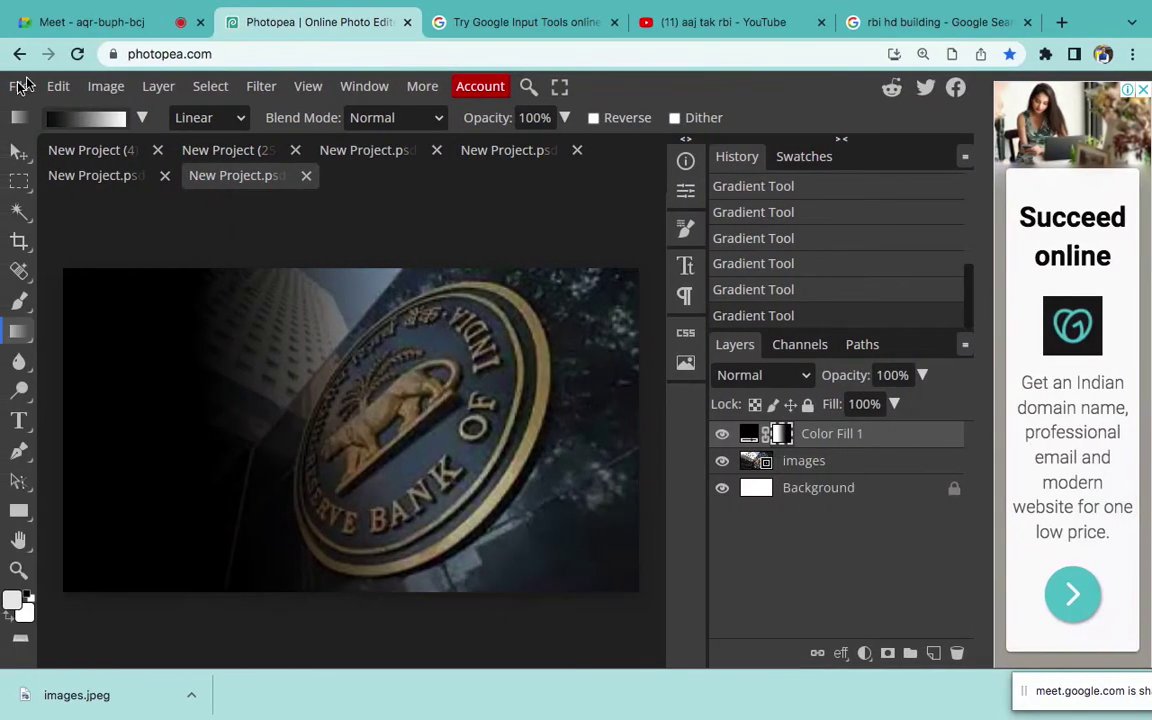
click(16, 86)
click(48, 152)
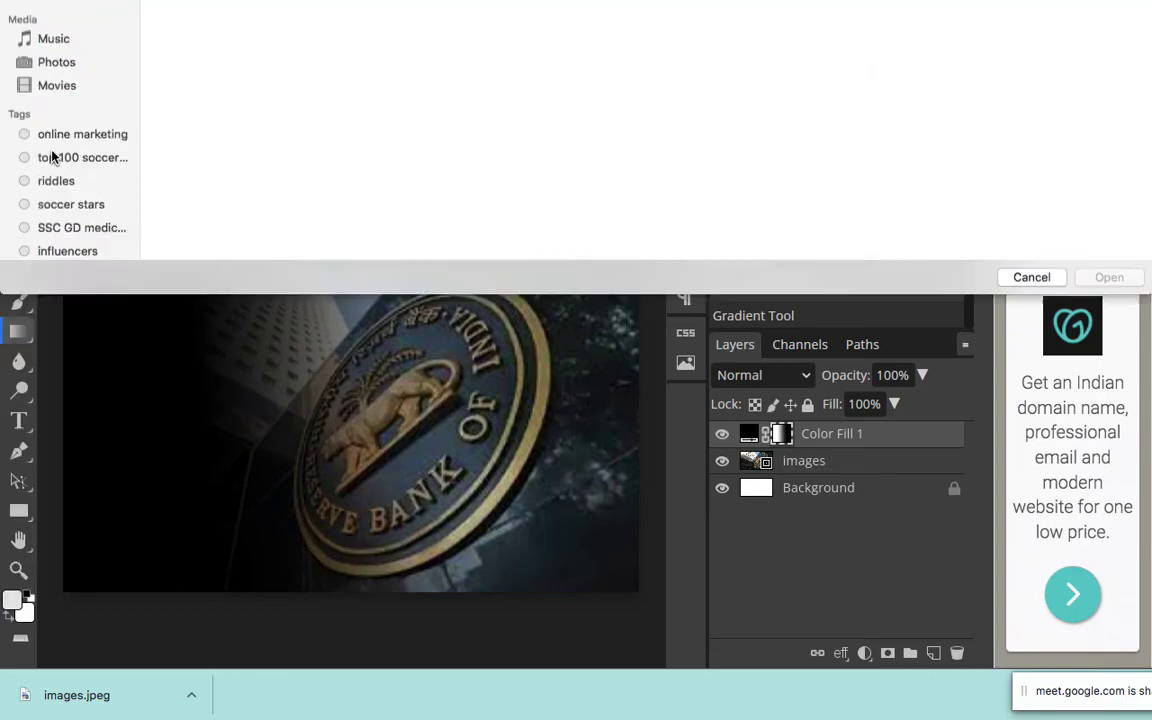
Return to the Word notes and italicise the five bullets from "Color Fill" to "Line Draw" under item 4
key(ctrl+Left)
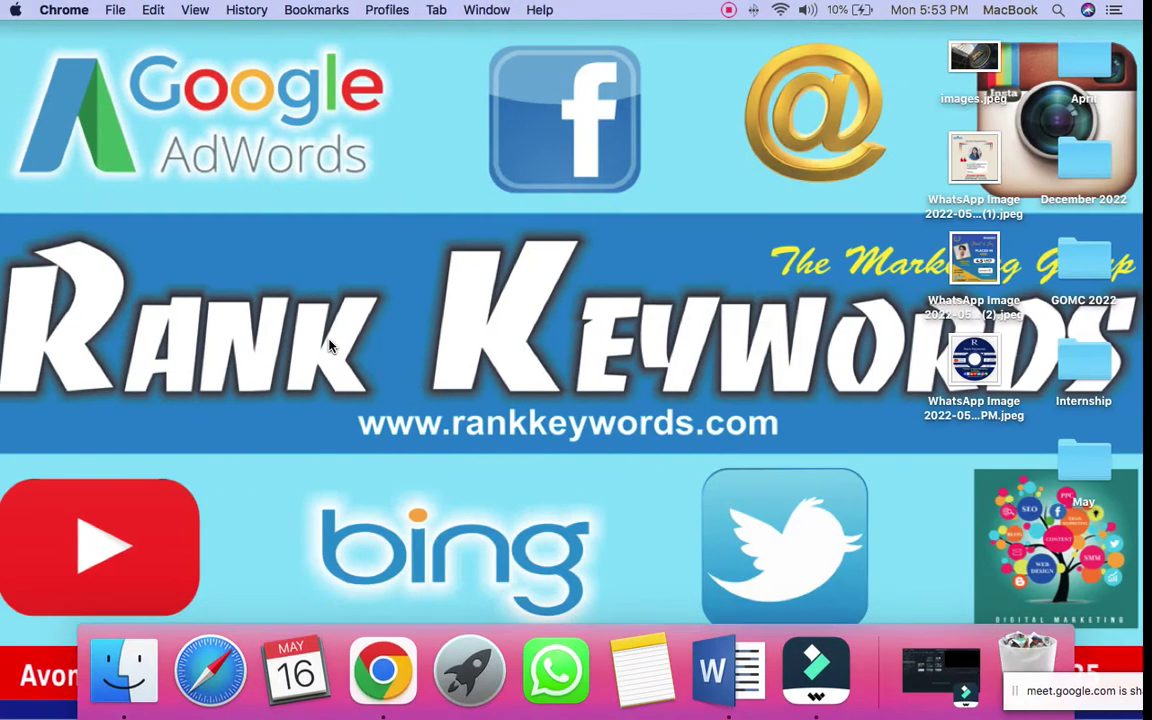
key(ctrl+Right)
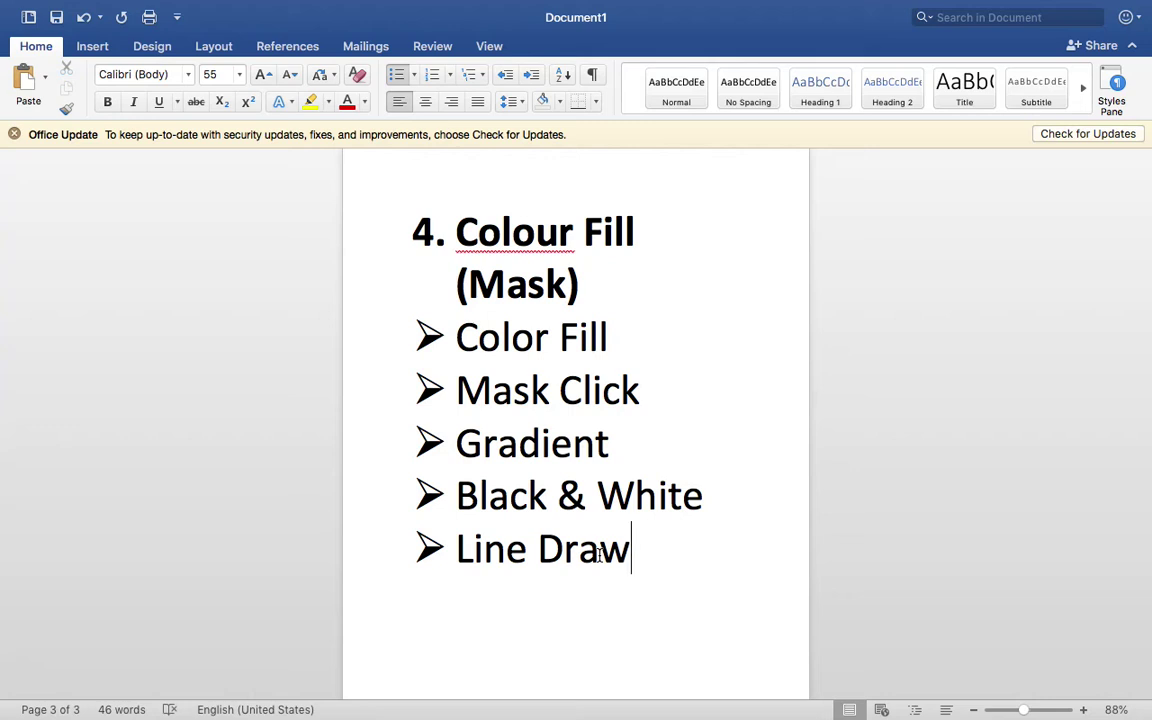
scroll(599, 555, up, 5)
scroll(599, 555, up, 1)
scroll(599, 555, down, 8)
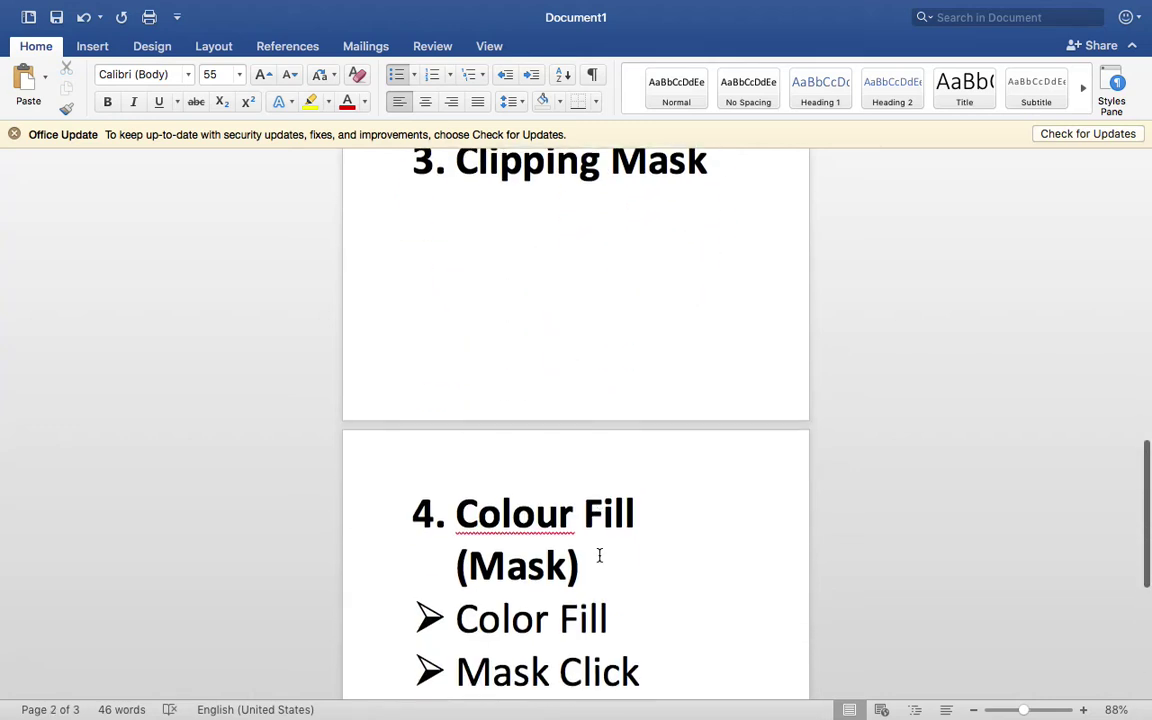
scroll(599, 555, down, 2)
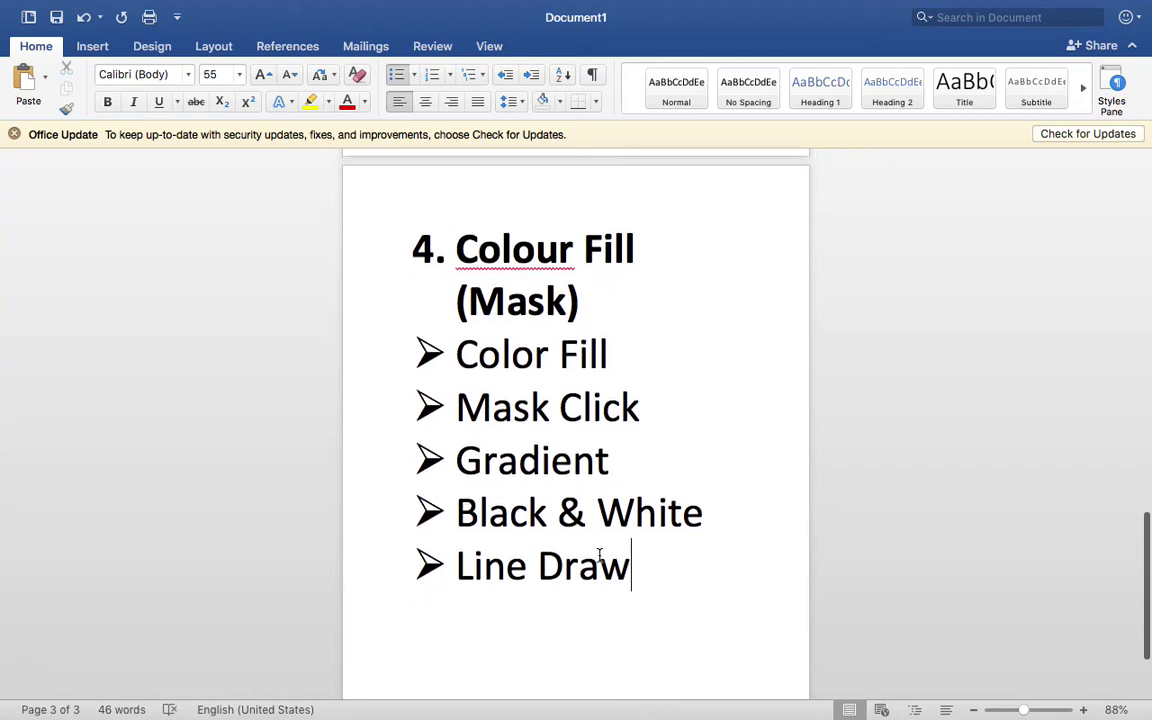
drag(658, 587, 493, 377)
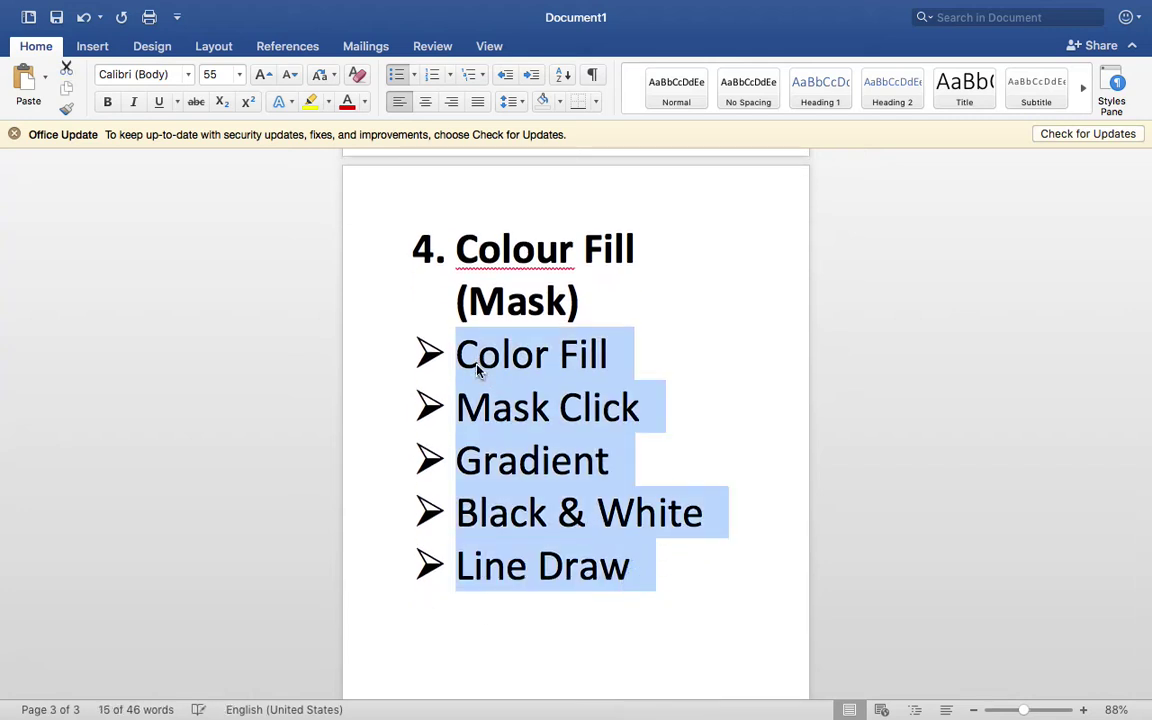
click(133, 102)
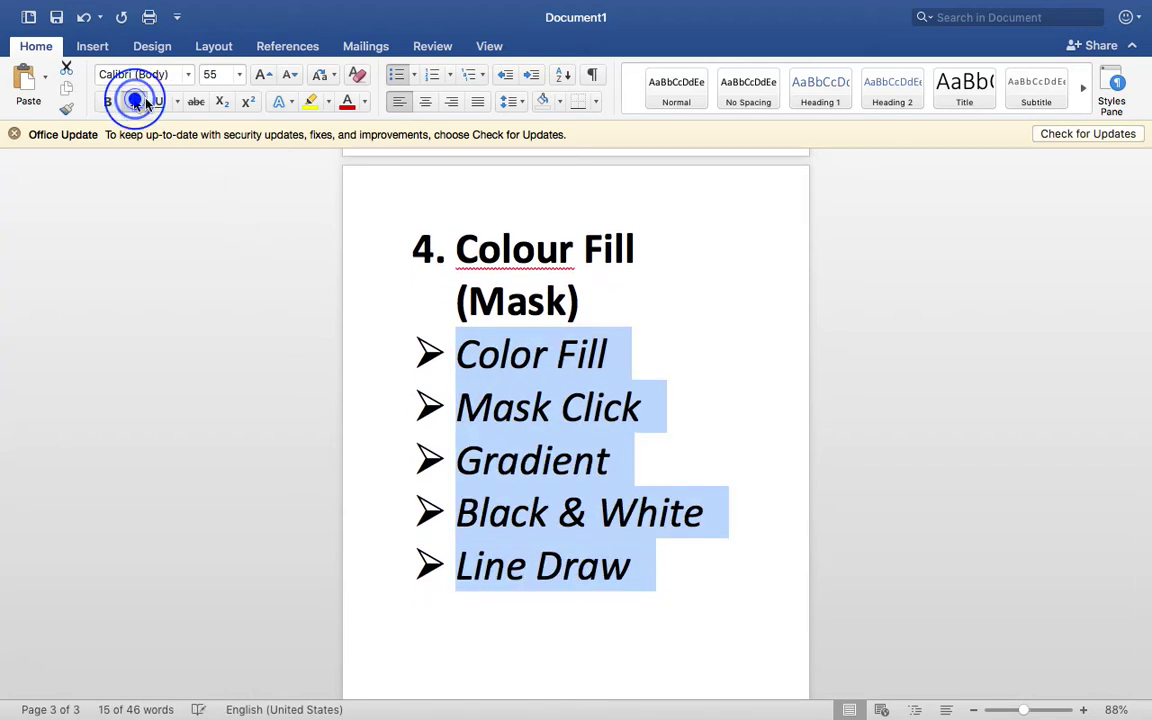
click(724, 430)
scroll(722, 428, down, 1)
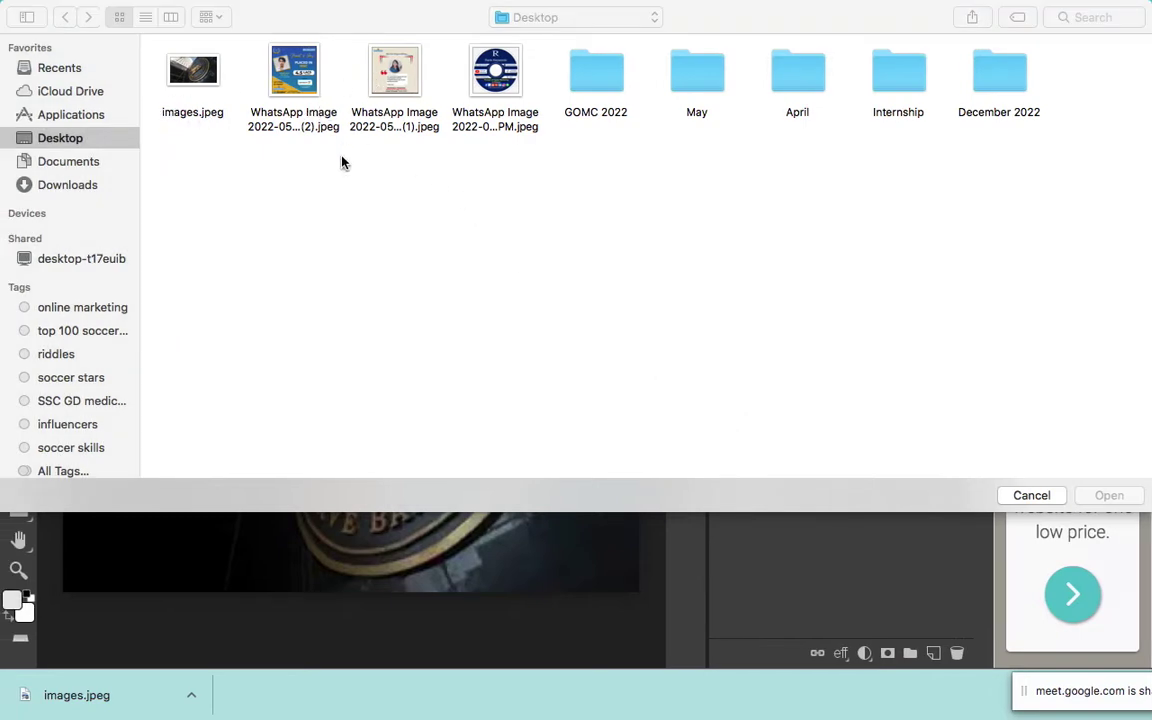
In Photopea's file chooser, preview the Rank Keywords disc image on the Desktop, look through Downloads, and cancel opening a file
click(494, 75)
key(space)
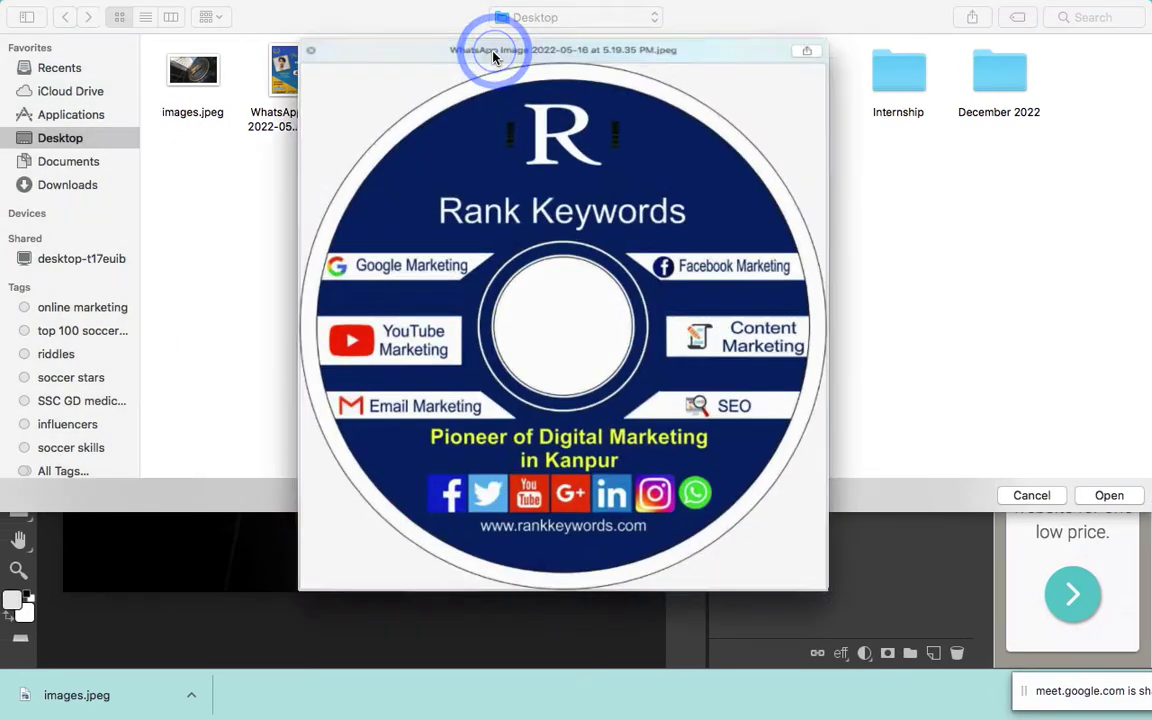
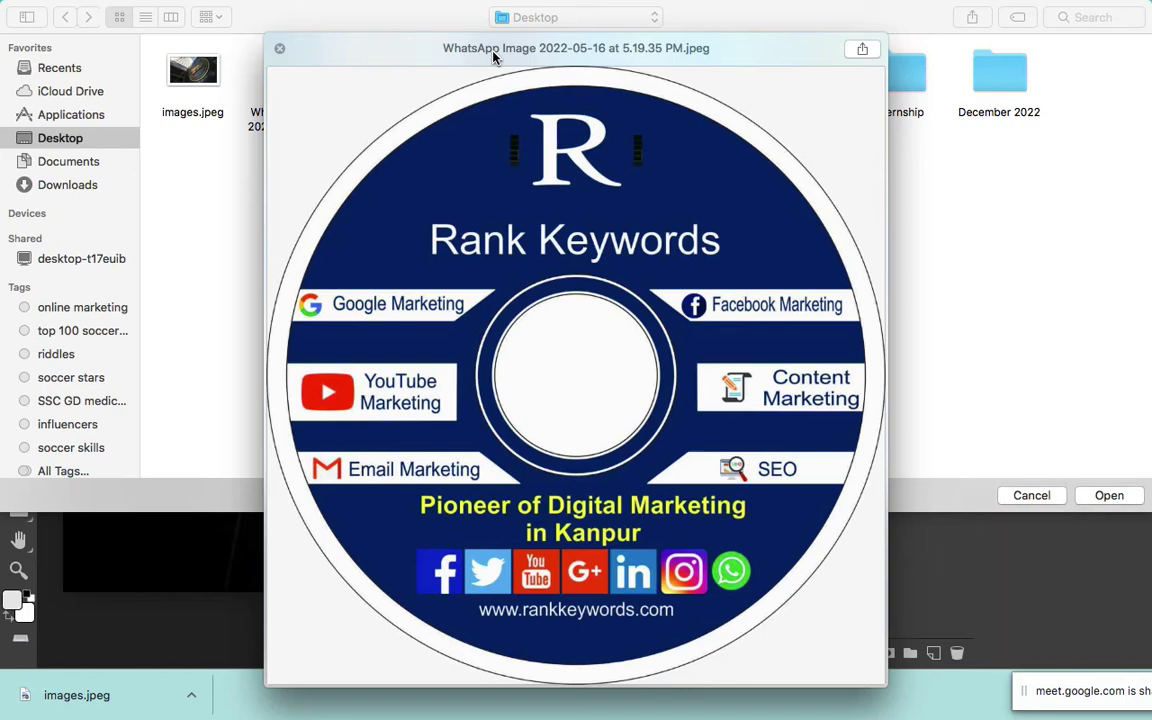
key(space)
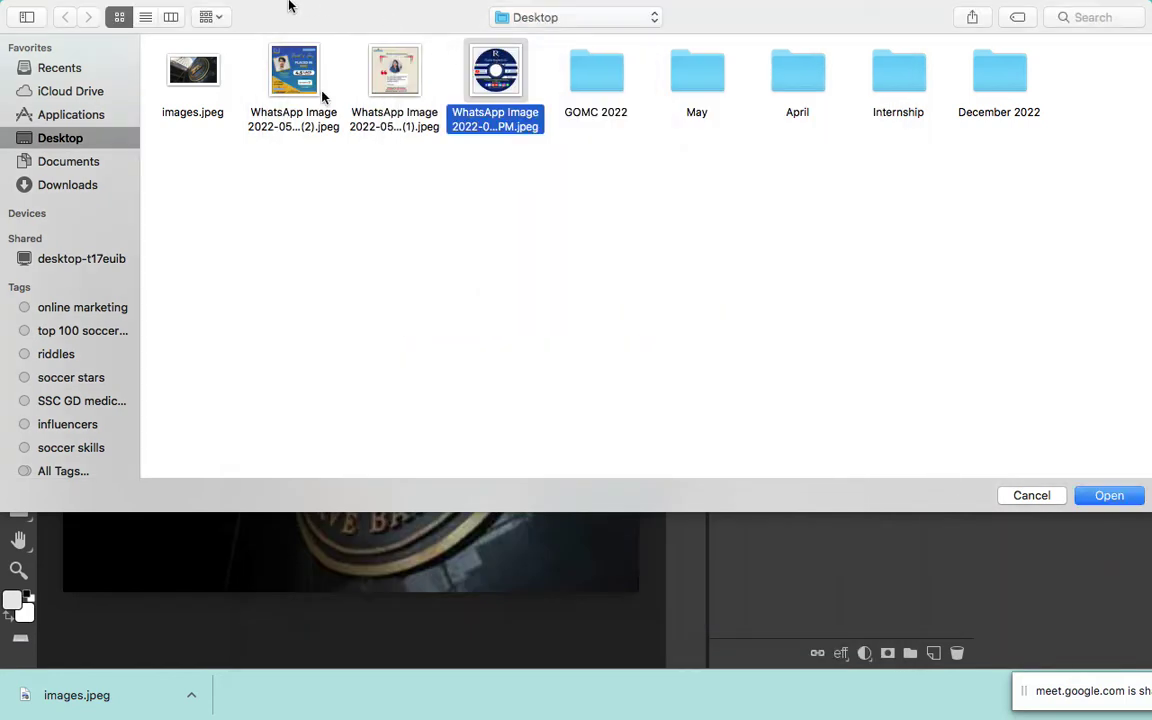
click(82, 183)
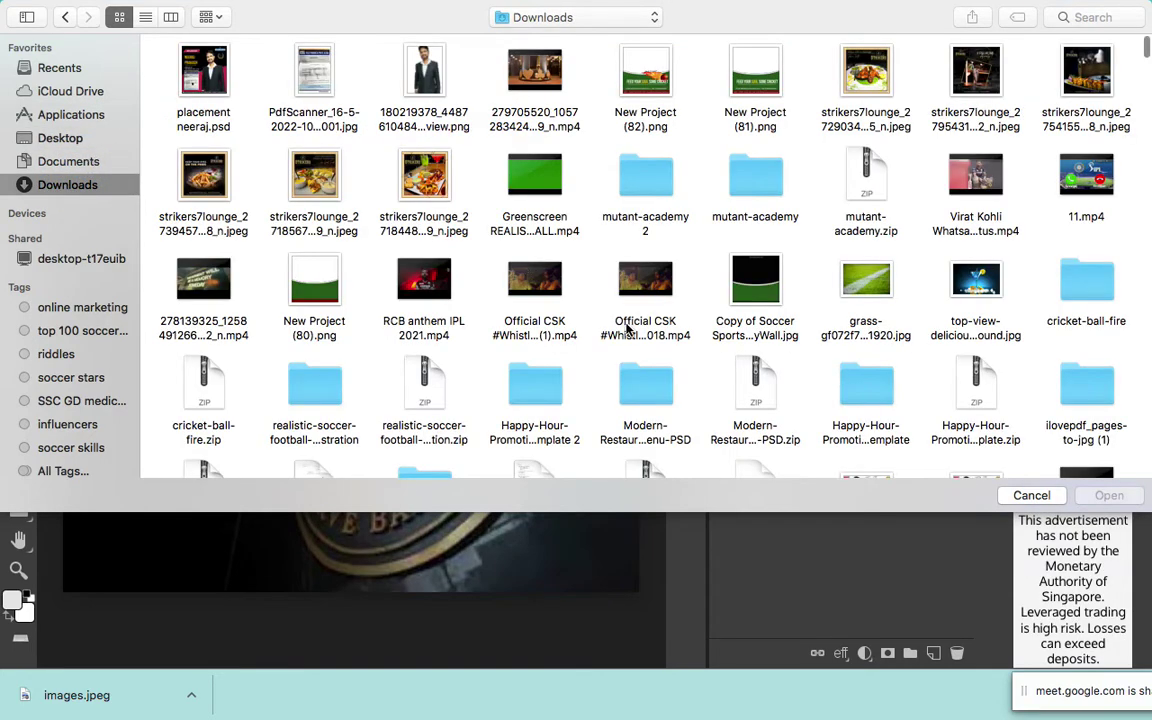
click(56, 139)
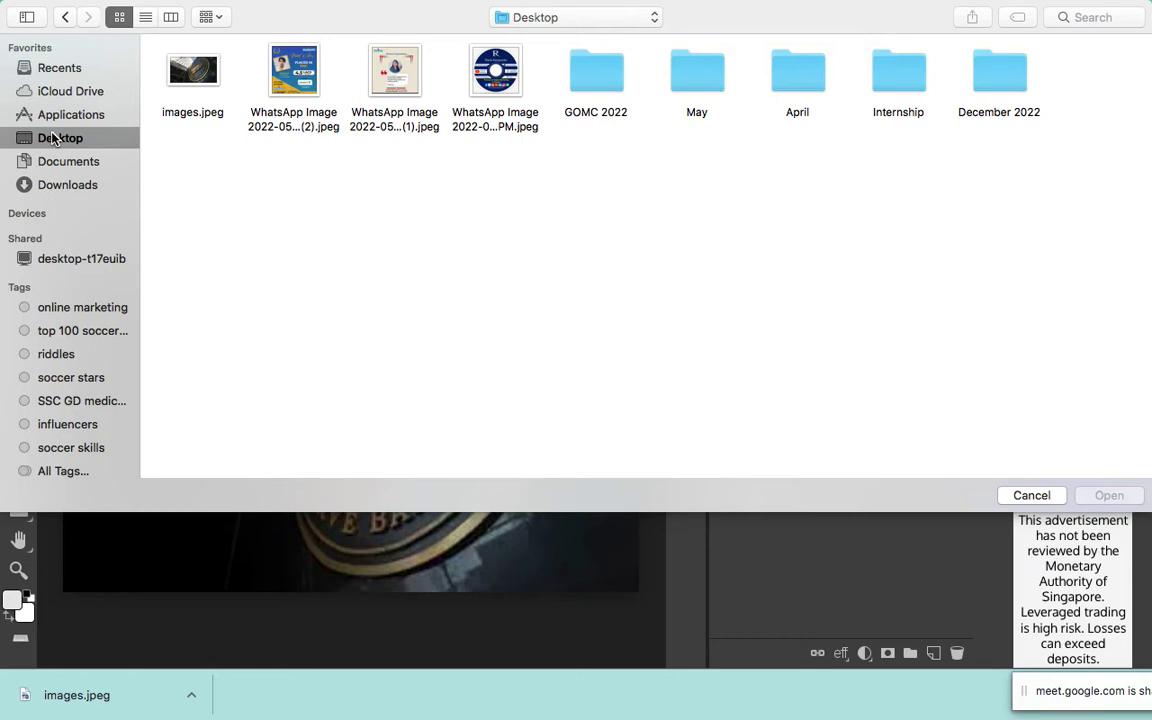
click(1031, 496)
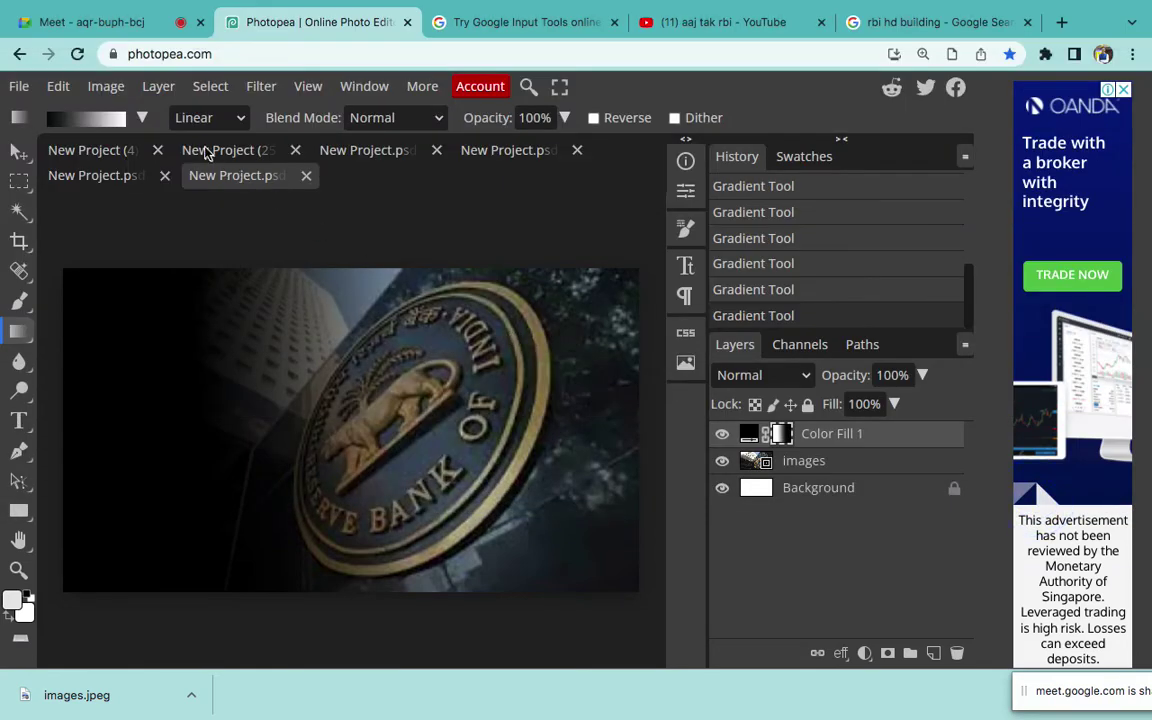
Review the open Photopea projects: the "Ranked #1" post, the "Heartiest Congratulations!" placement poster, the RBI thumbnail and the Holi celebration thumbnail
click(205, 152)
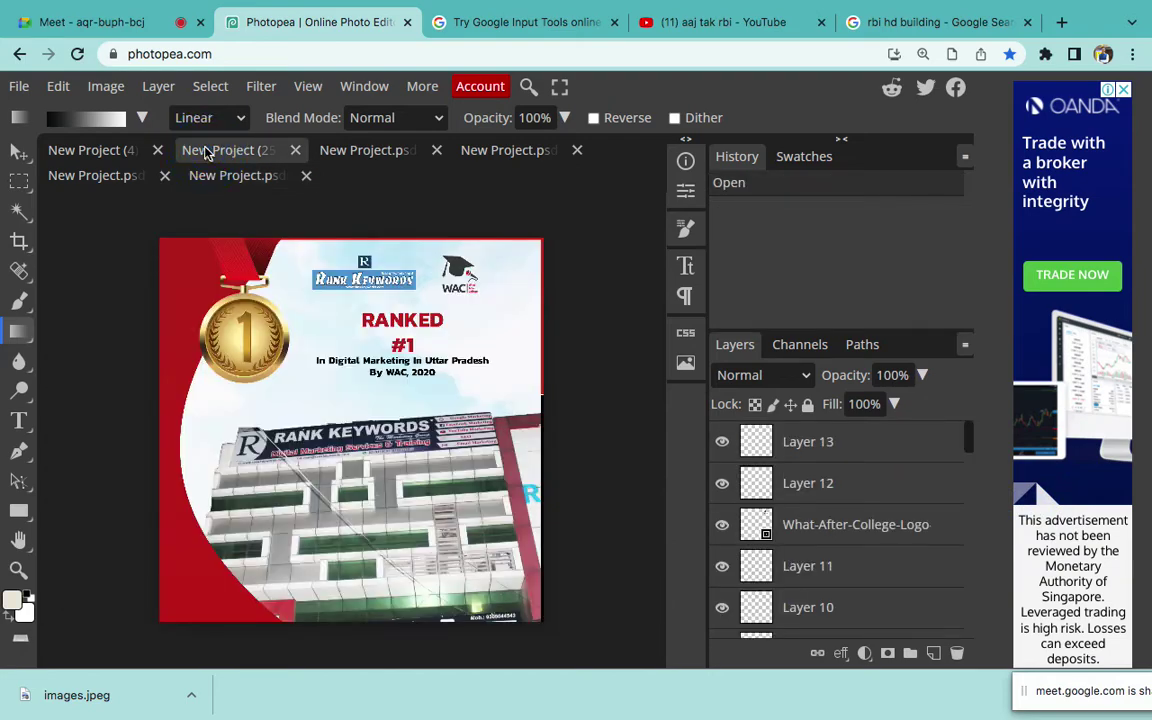
click(90, 151)
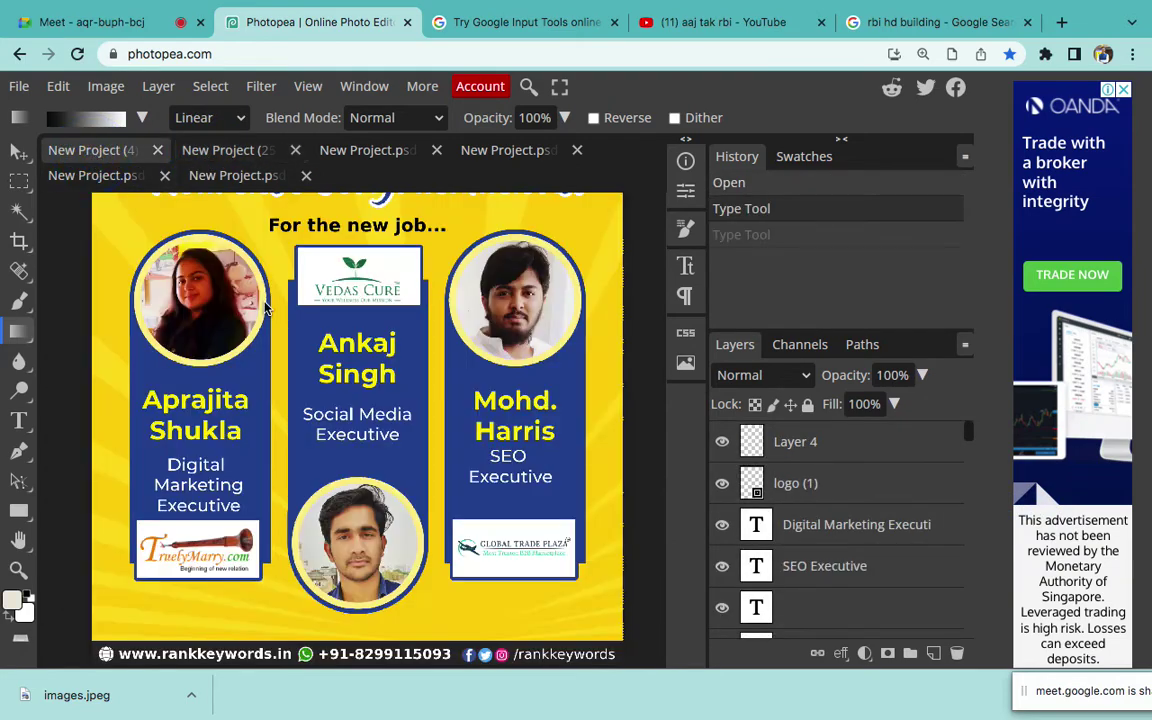
key(super+minus)
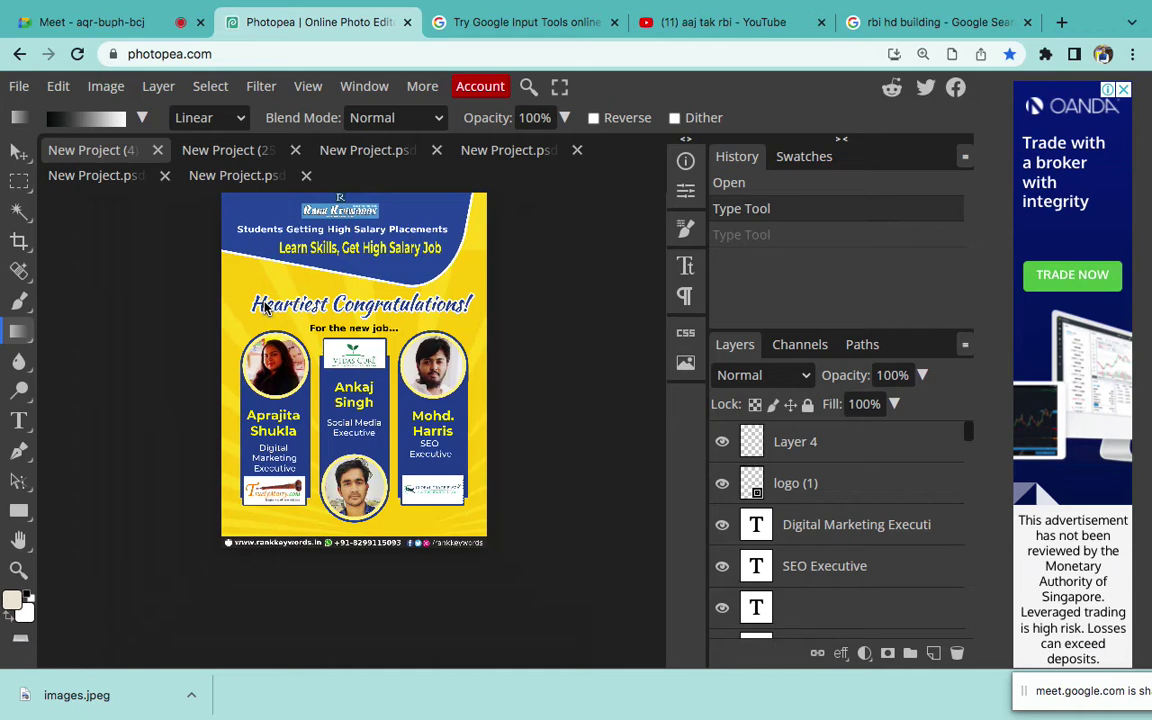
key(super+equal)
scroll(265, 308, down, 2)
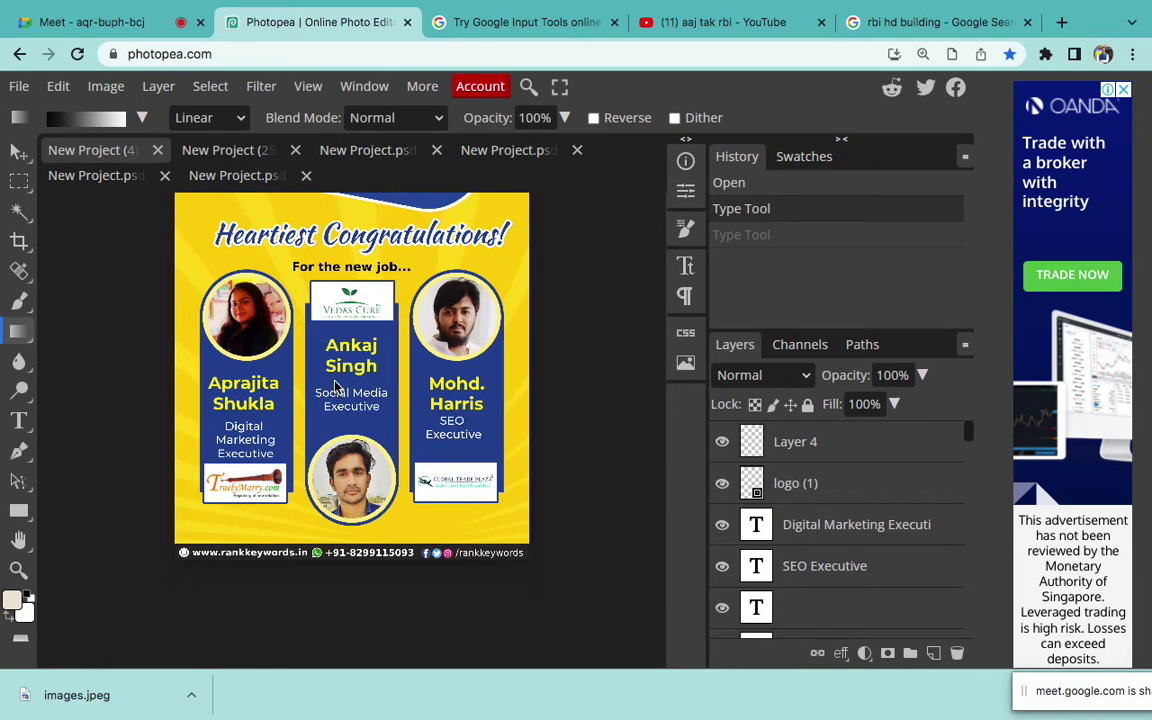
scroll(300, 350, up, 5)
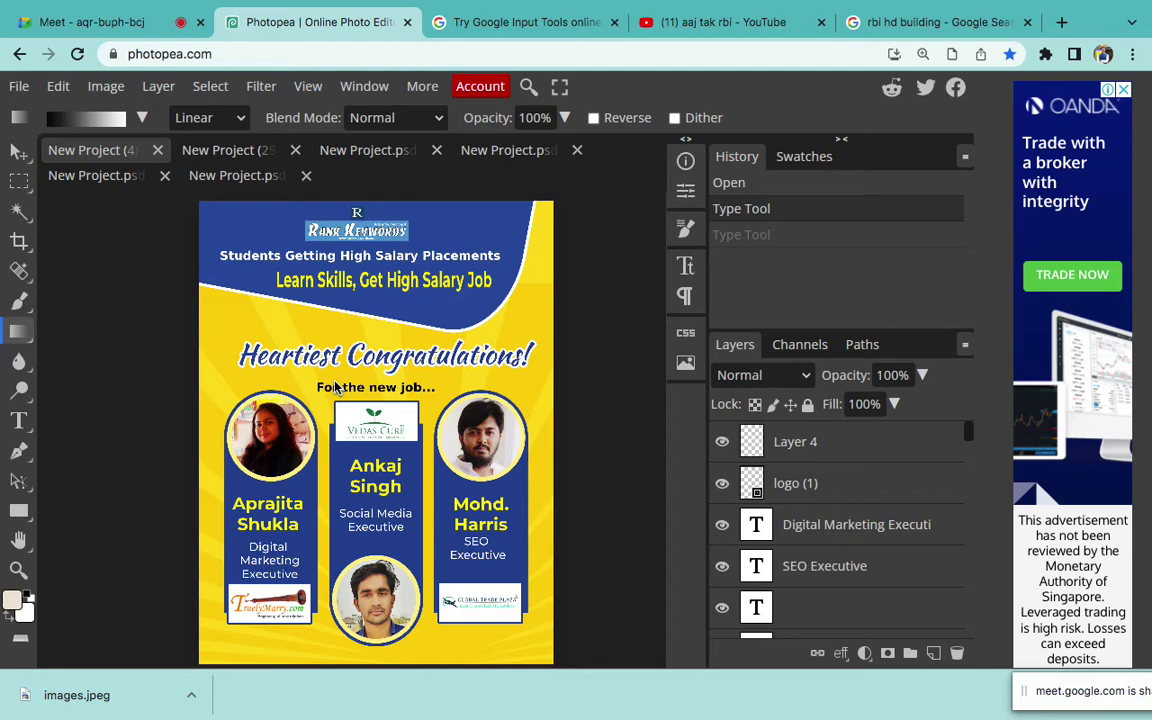
click(249, 176)
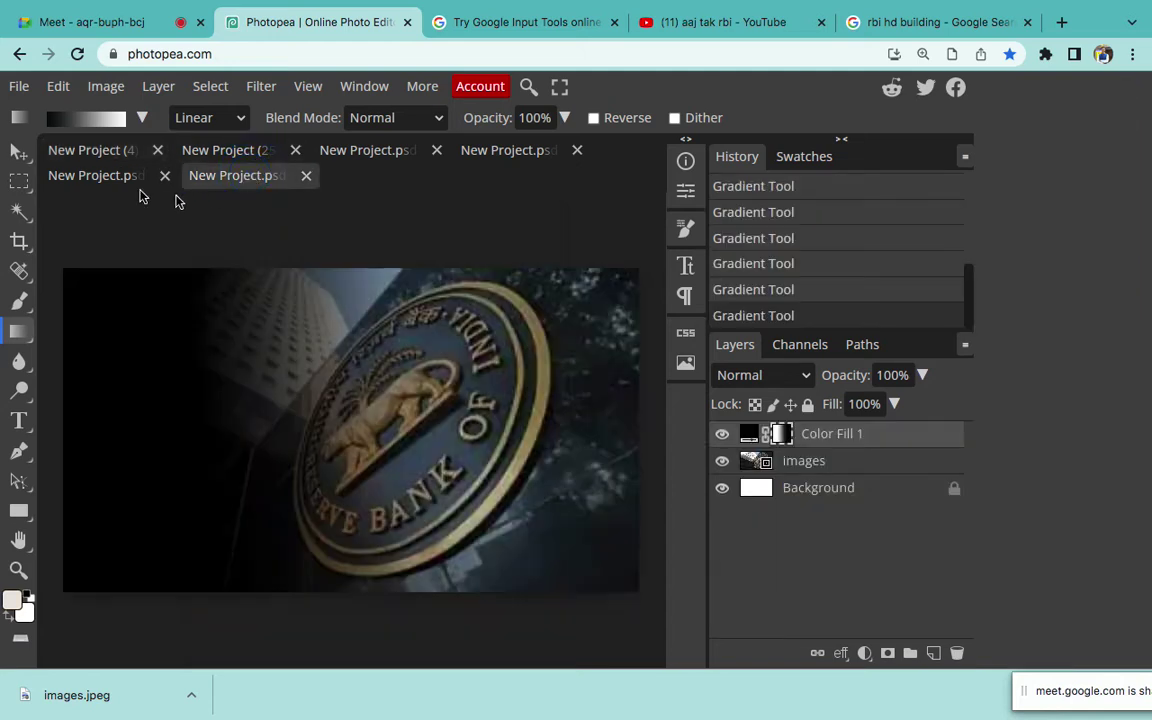
click(118, 176)
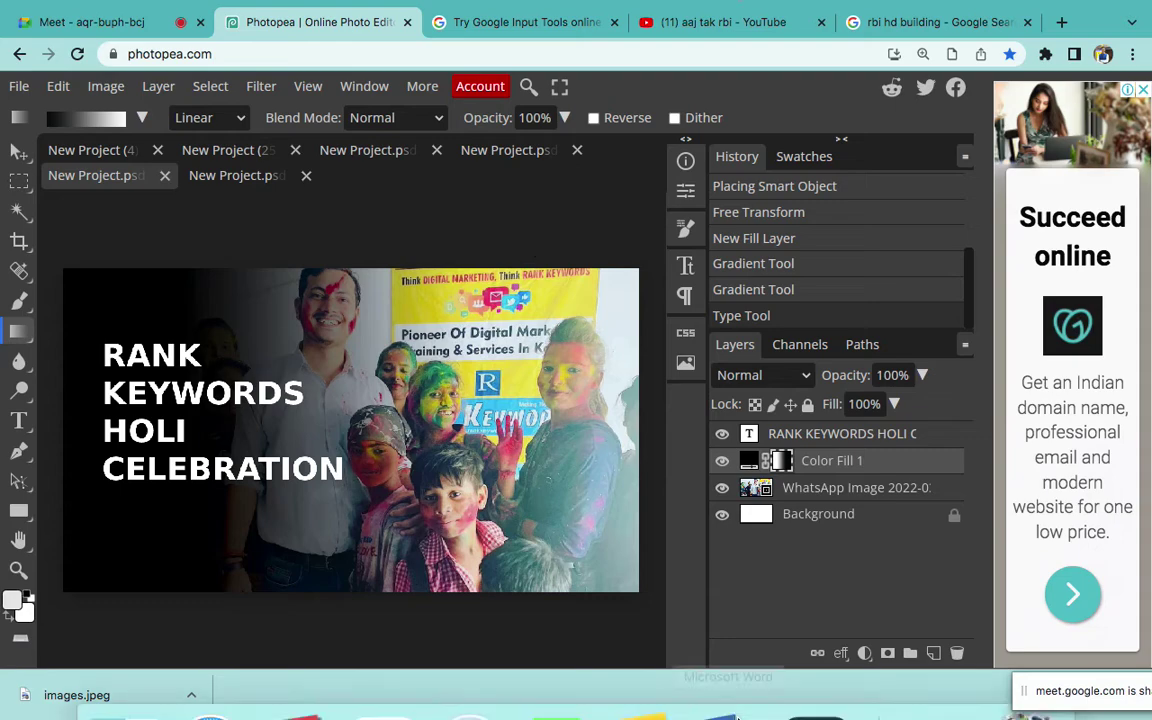
Switch to the Word notes and add item "5. Save" on a new page after the "Line Draw" bullet
click(724, 655)
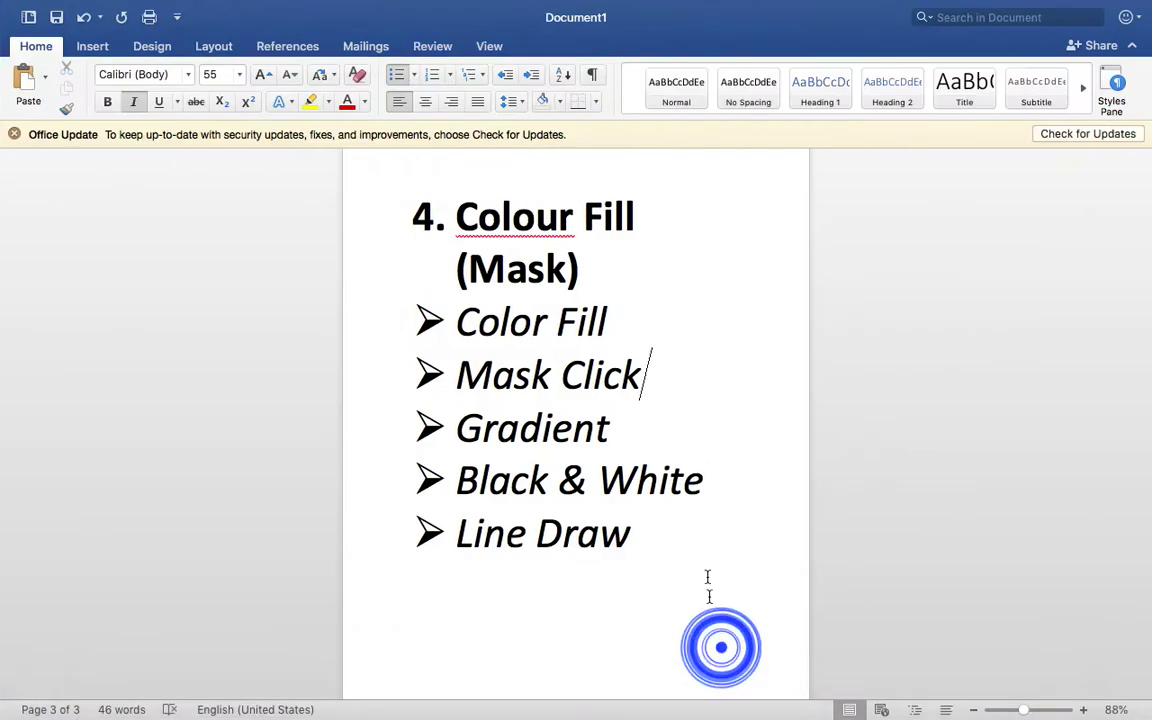
scroll(707, 575, down, 3)
click(712, 458)
key(Return)
key(Return)
key(Return)
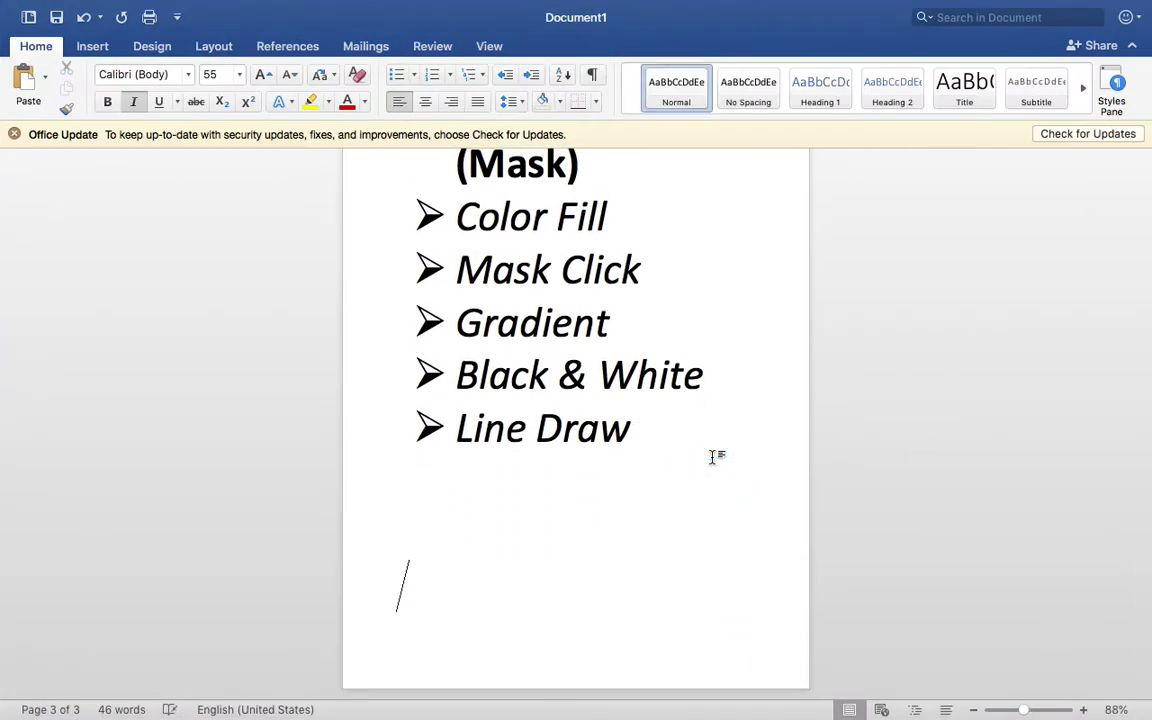
text(5. Save)
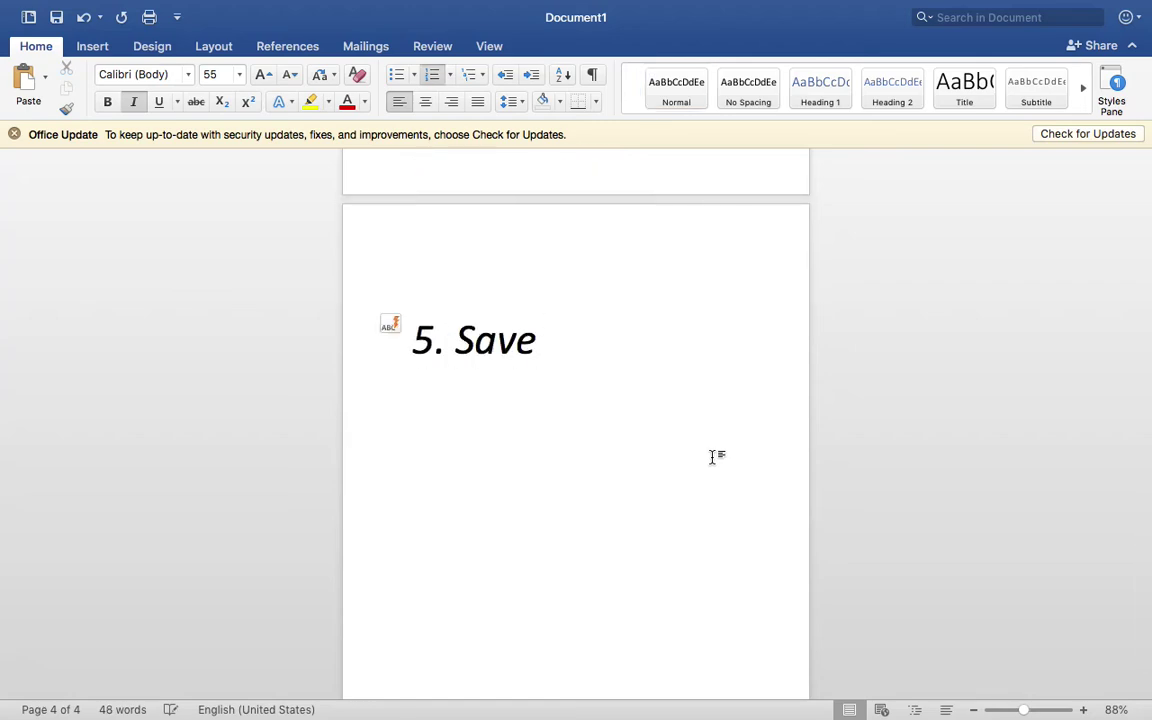
Switch to Photopea and examine the export options for the Holi celebration thumbnail
scroll(712, 456, right, 5)
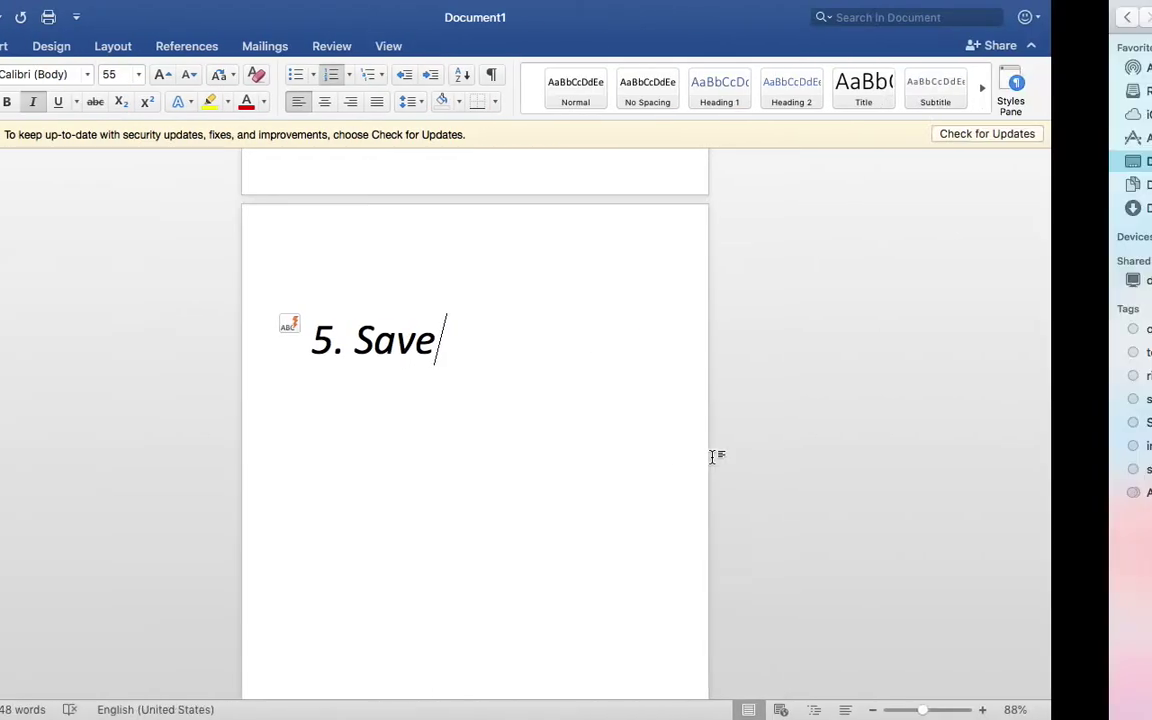
scroll(712, 456, right, 5)
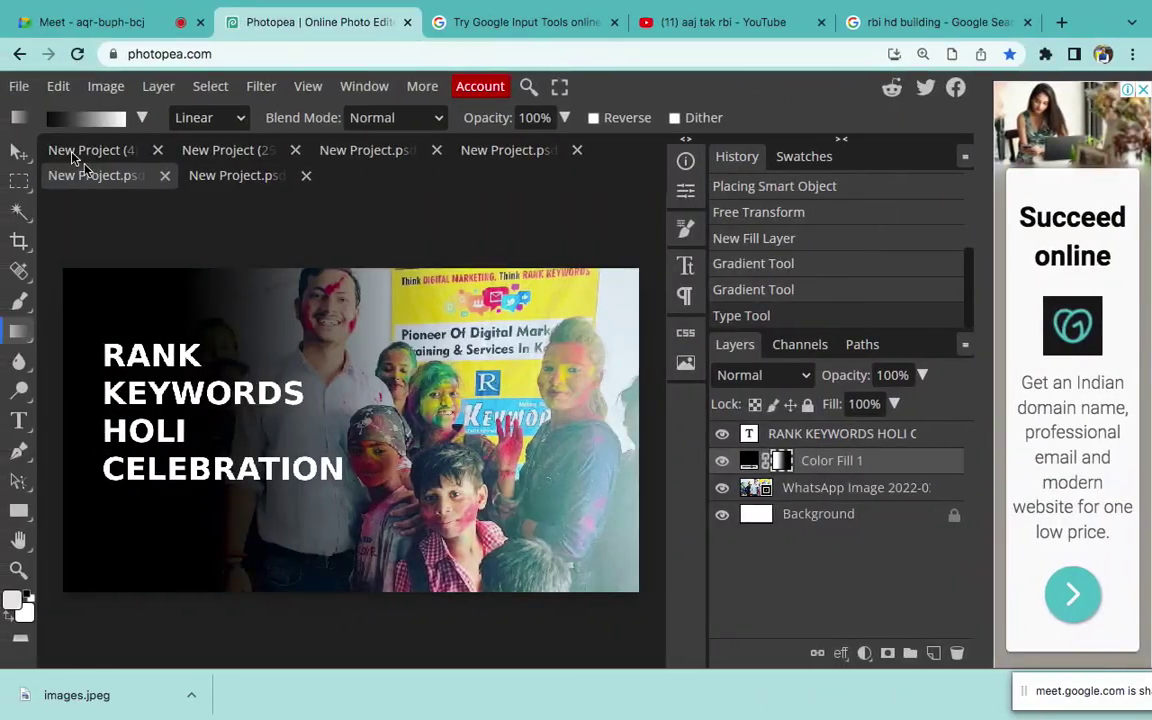
click(19, 87)
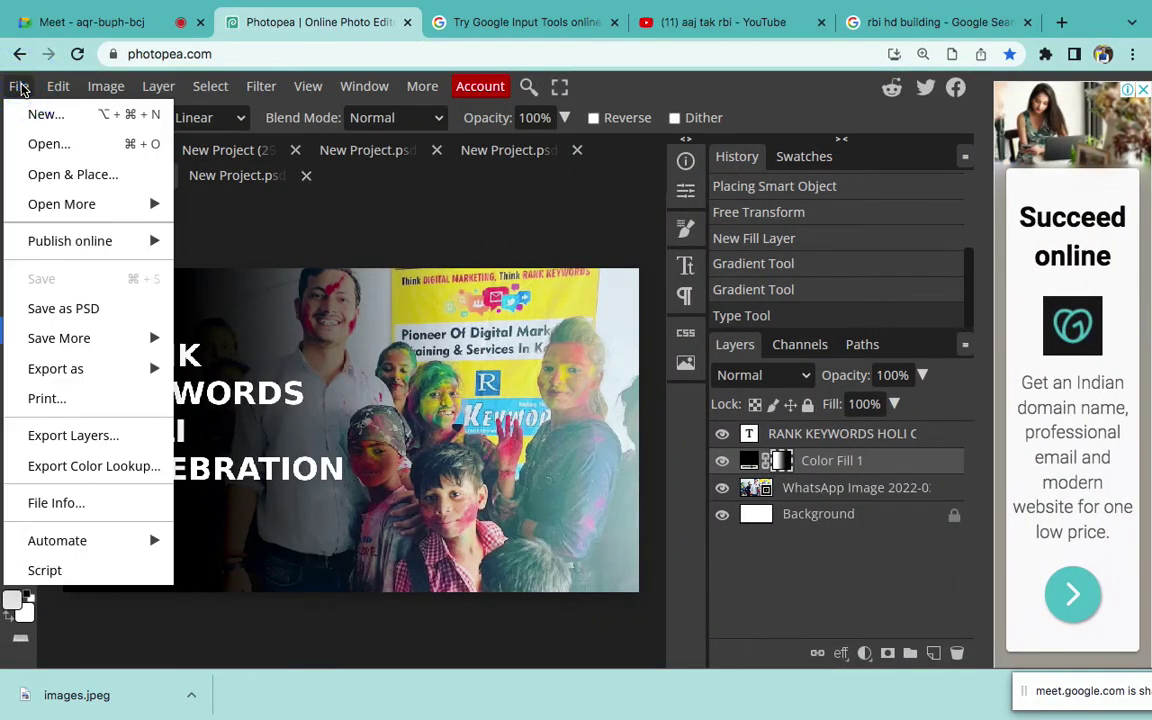
mouse_move(120, 369)
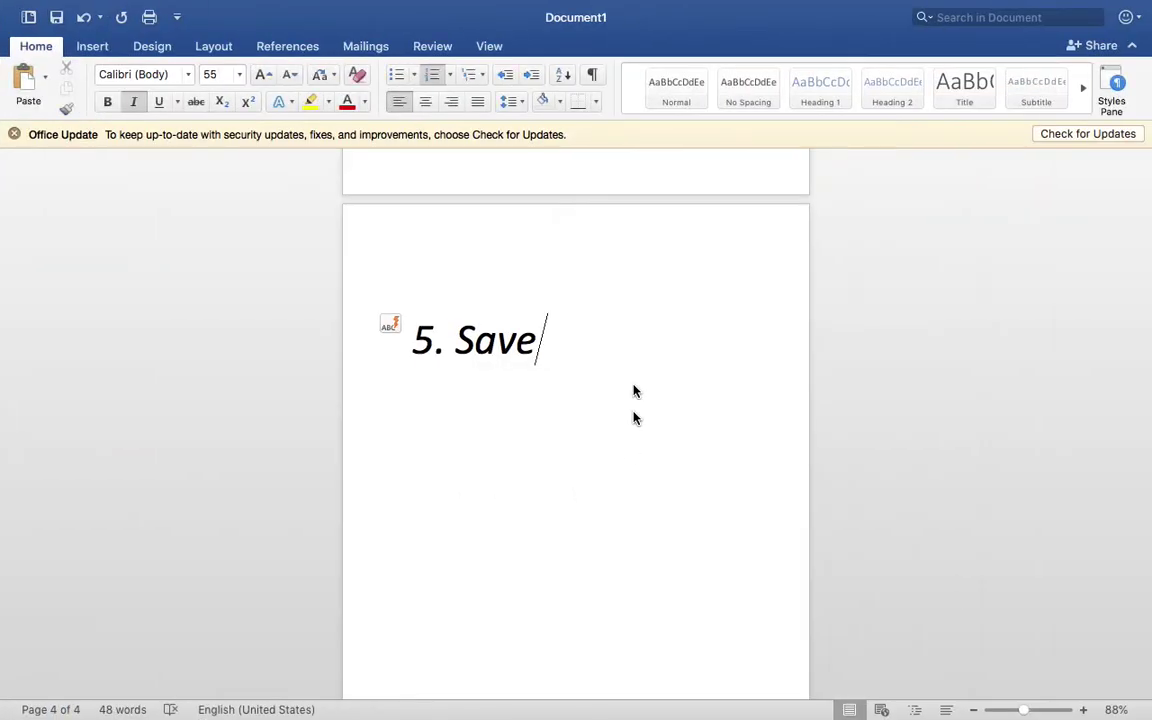
Return to the Word notes and add an arrow bullet "Export" under item 5
key(Return)
key(BackSpace)
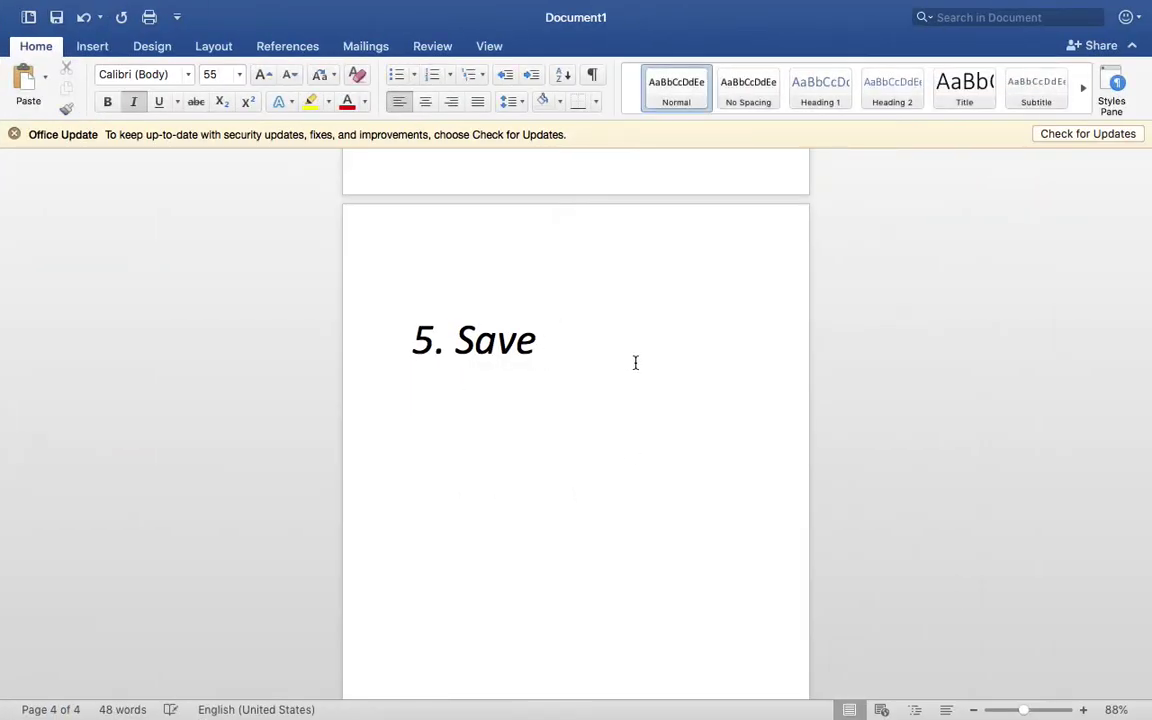
text(> Export)
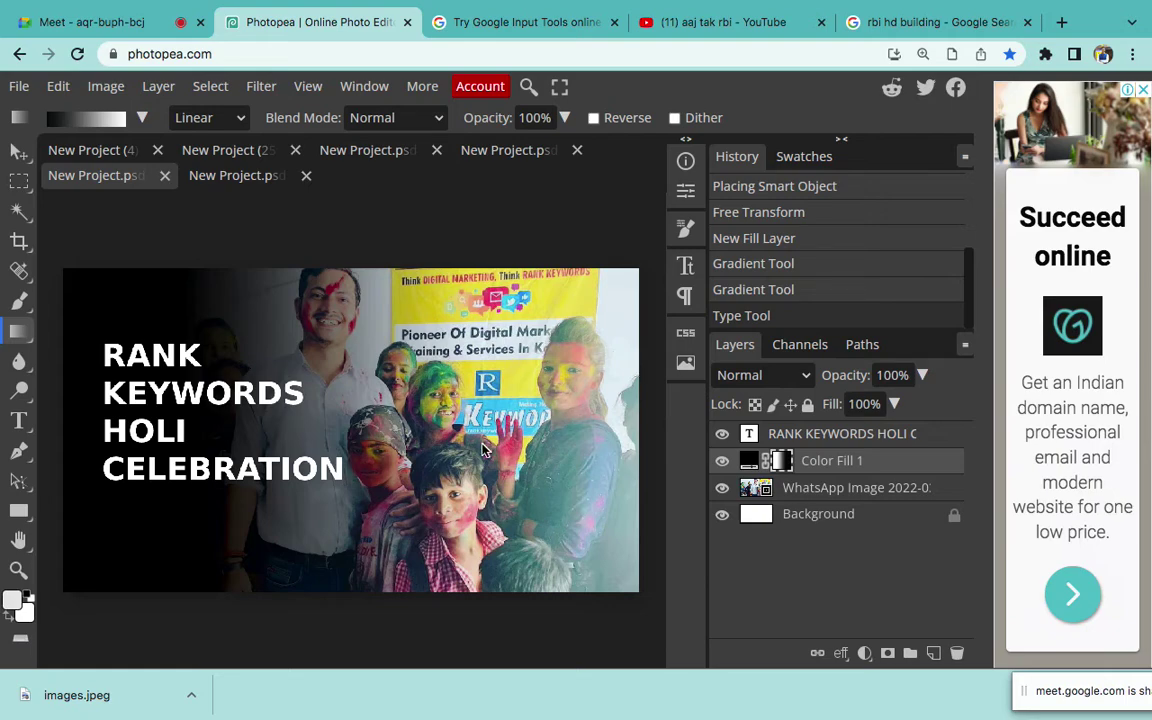
Switch to Finder and preview the WhatsApp "Heartiest Congratulations..." testimonial image on the Desktop
click(153, 670)
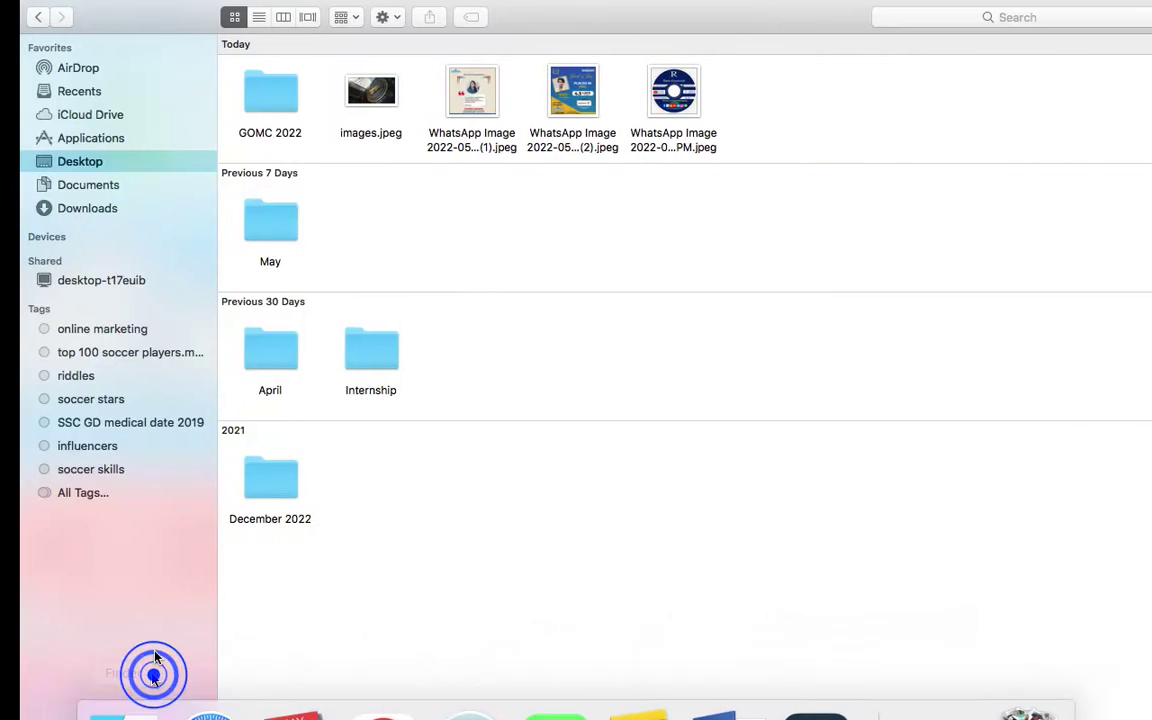
click(128, 208)
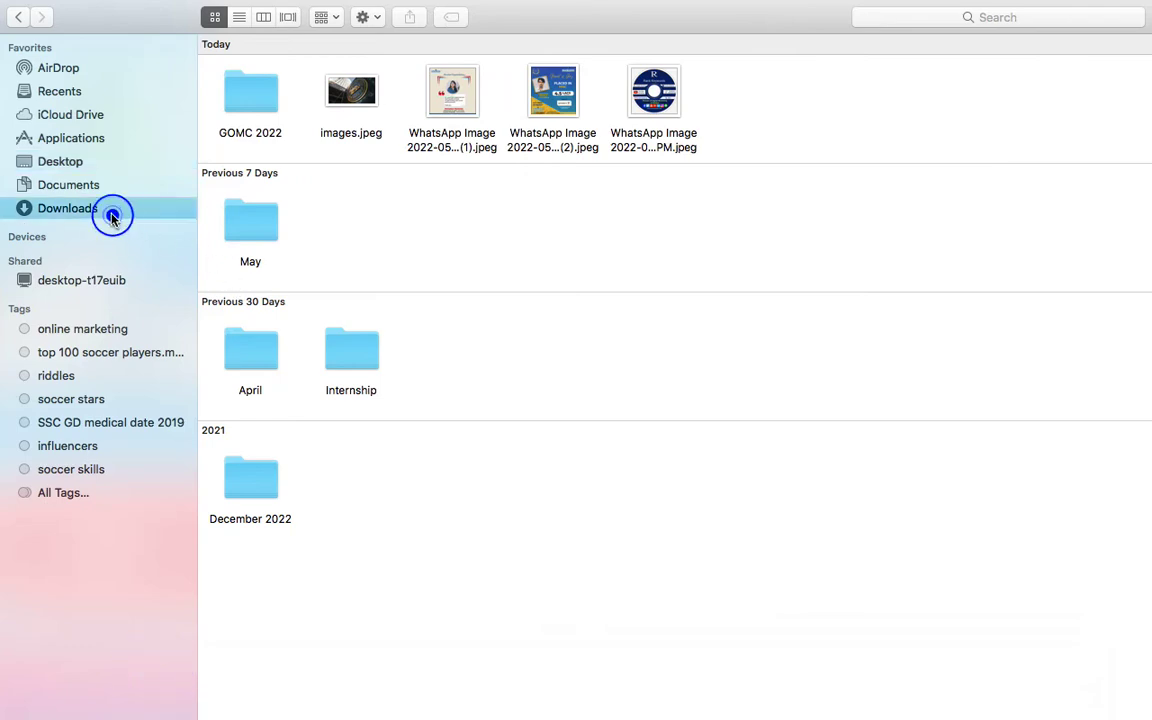
click(78, 161)
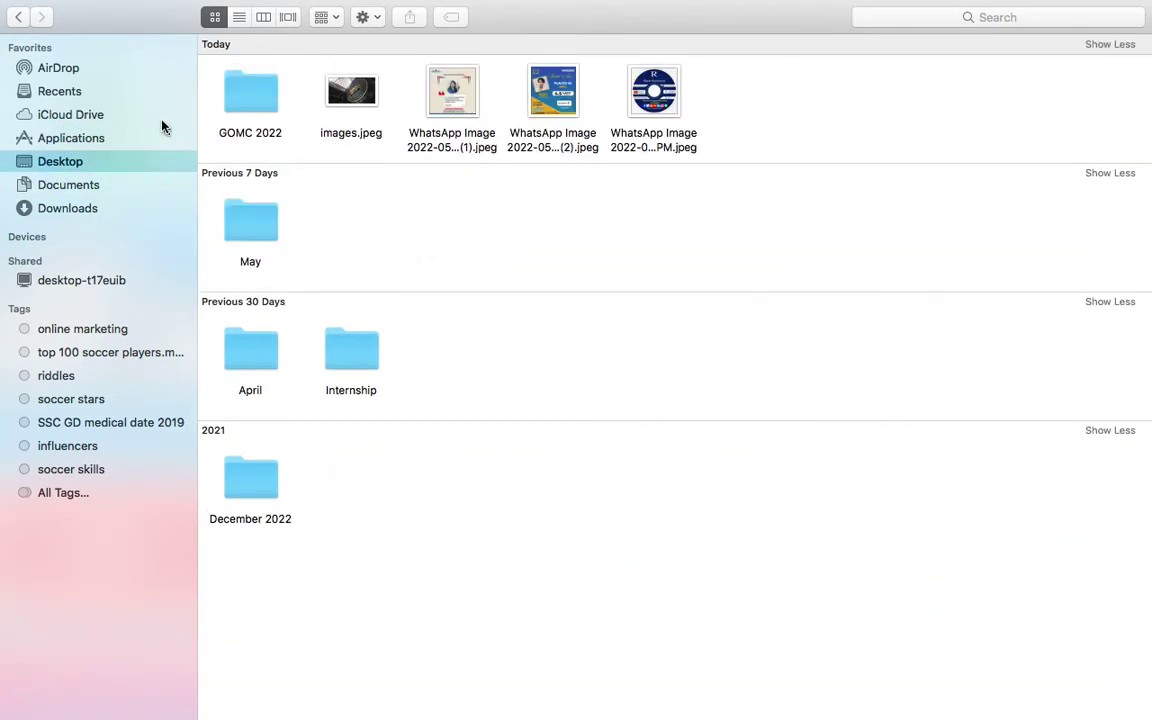
click(452, 92)
key(space)
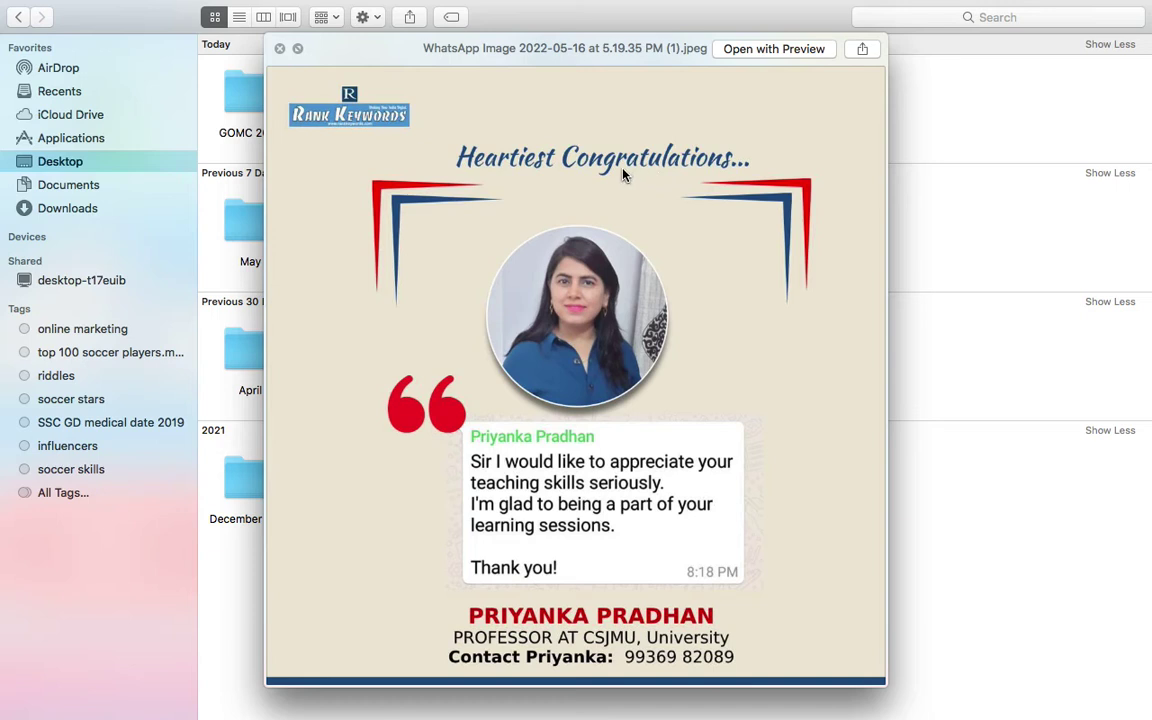
key(space)
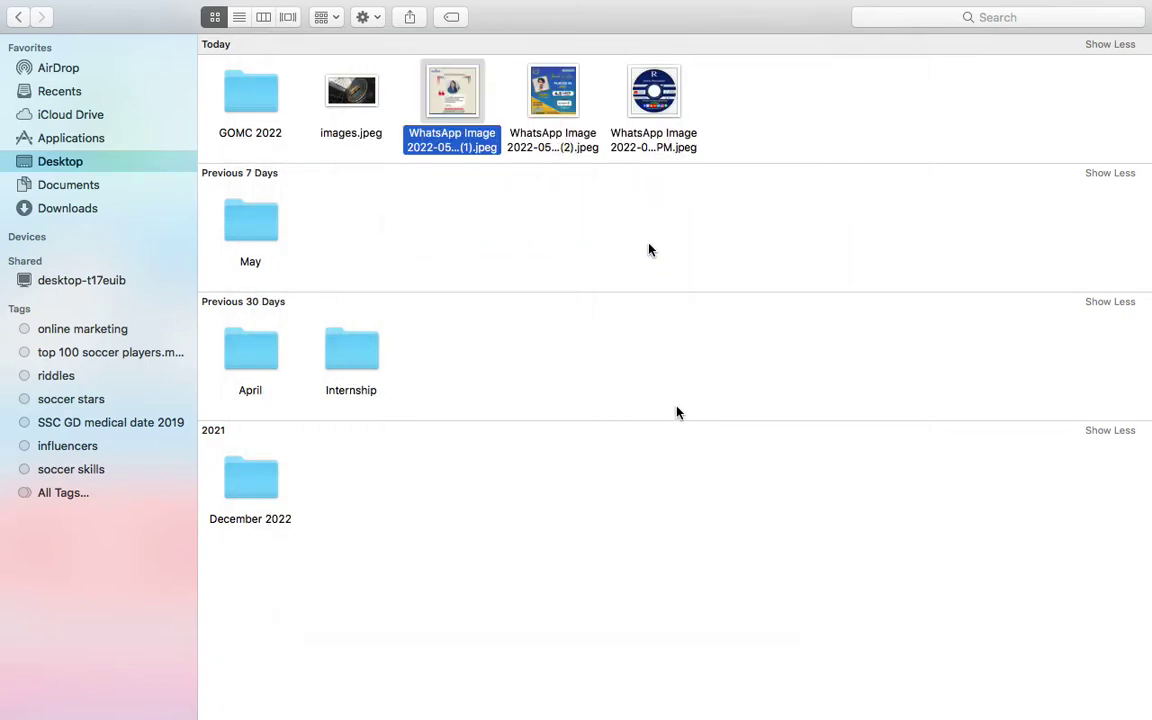
Switch to Photopea and examine the Save as PSD option for the Holi celebration thumbnail without saving the file
mouse_move(676, 716)
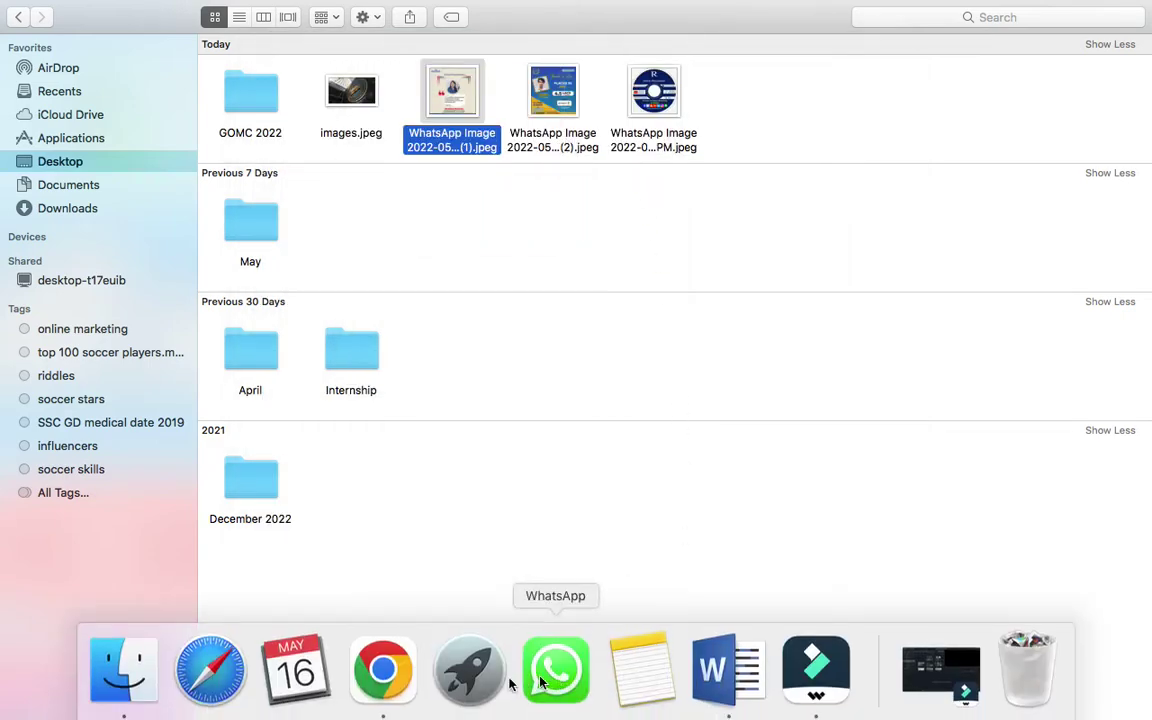
click(393, 686)
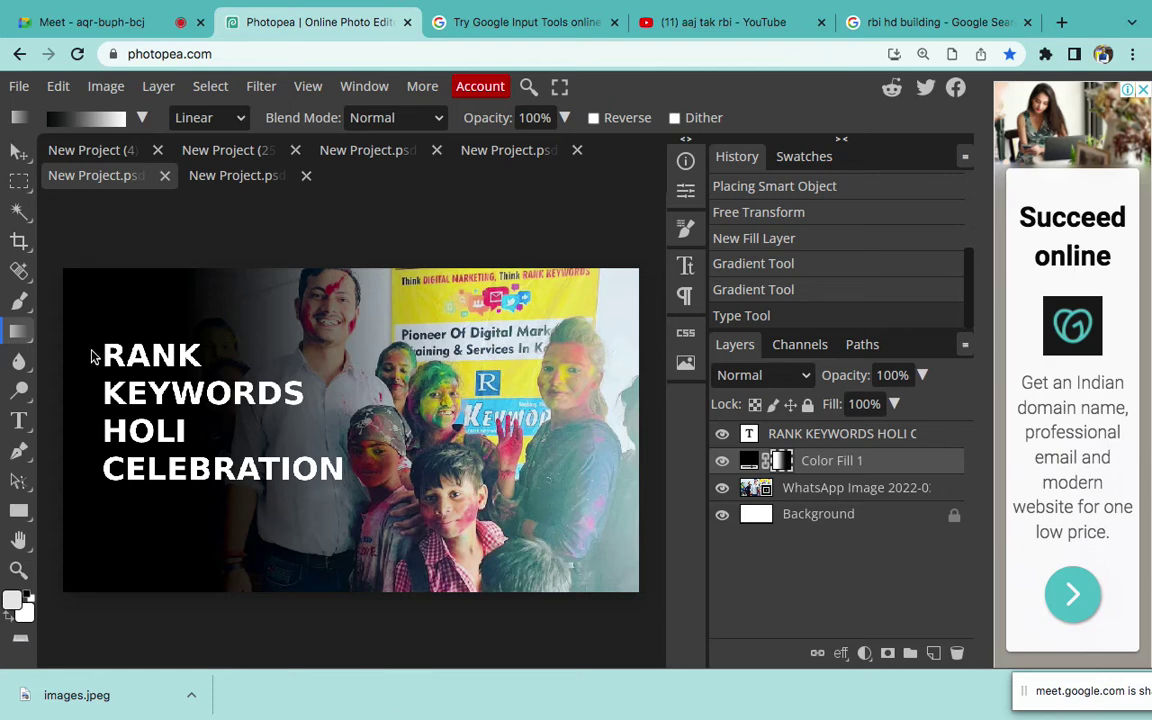
click(20, 88)
mouse_move(120, 376)
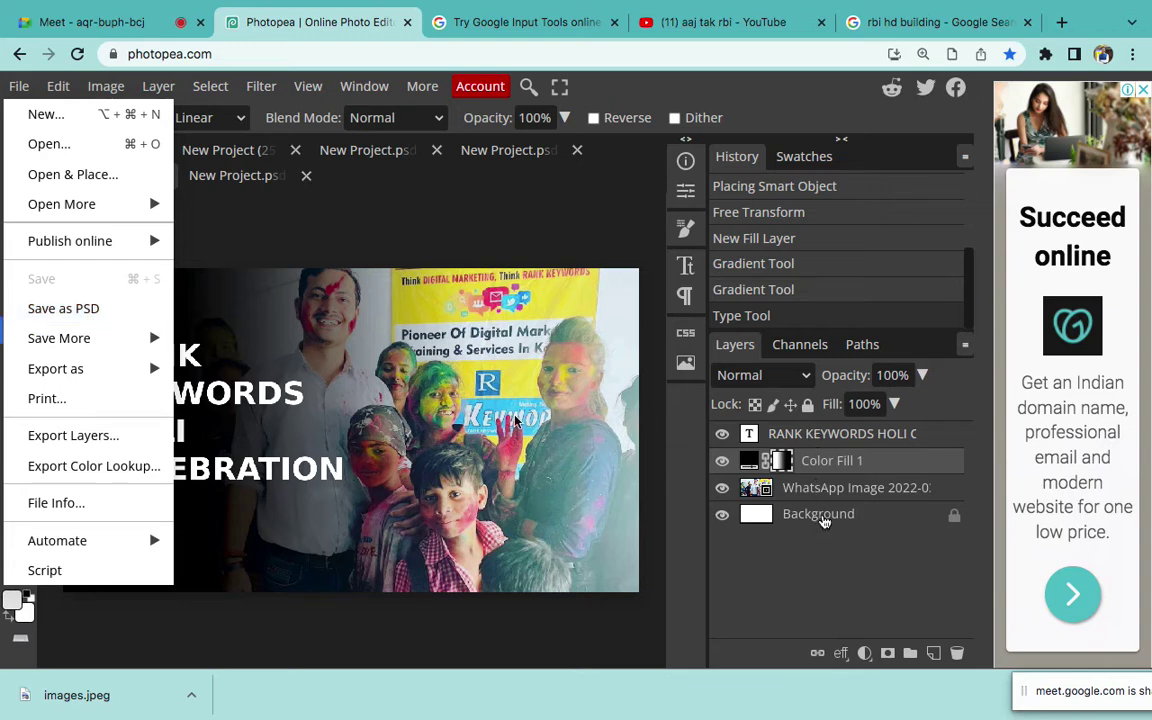
click(80, 309)
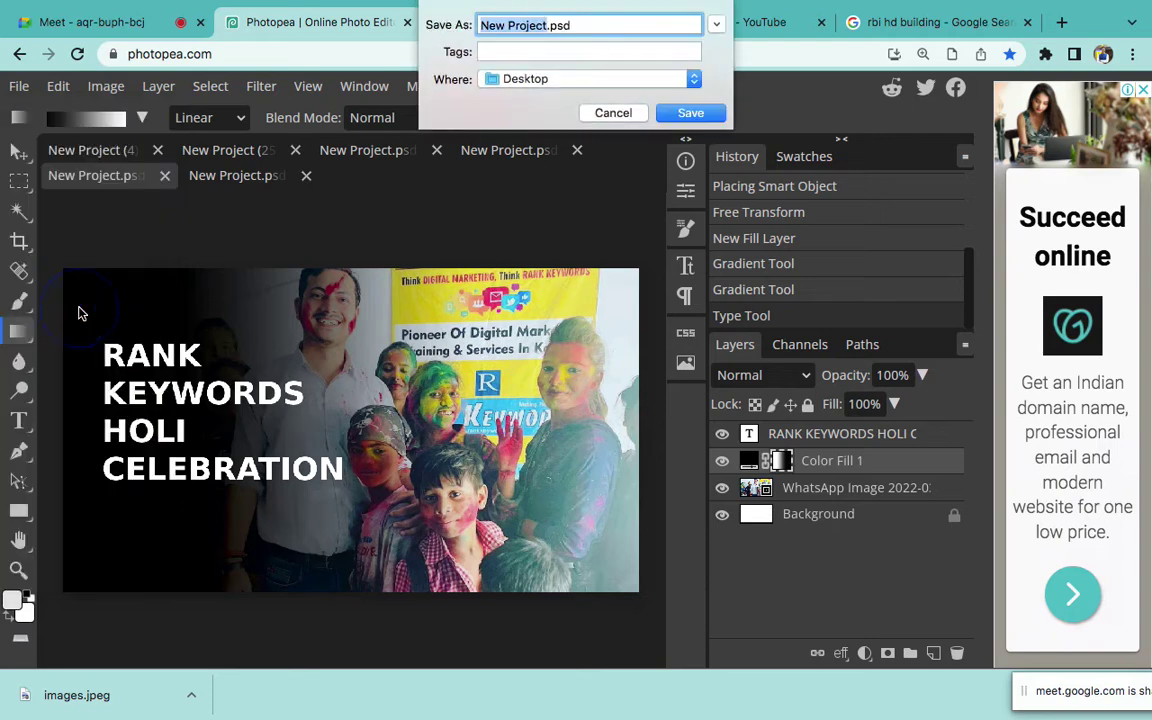
click(611, 110)
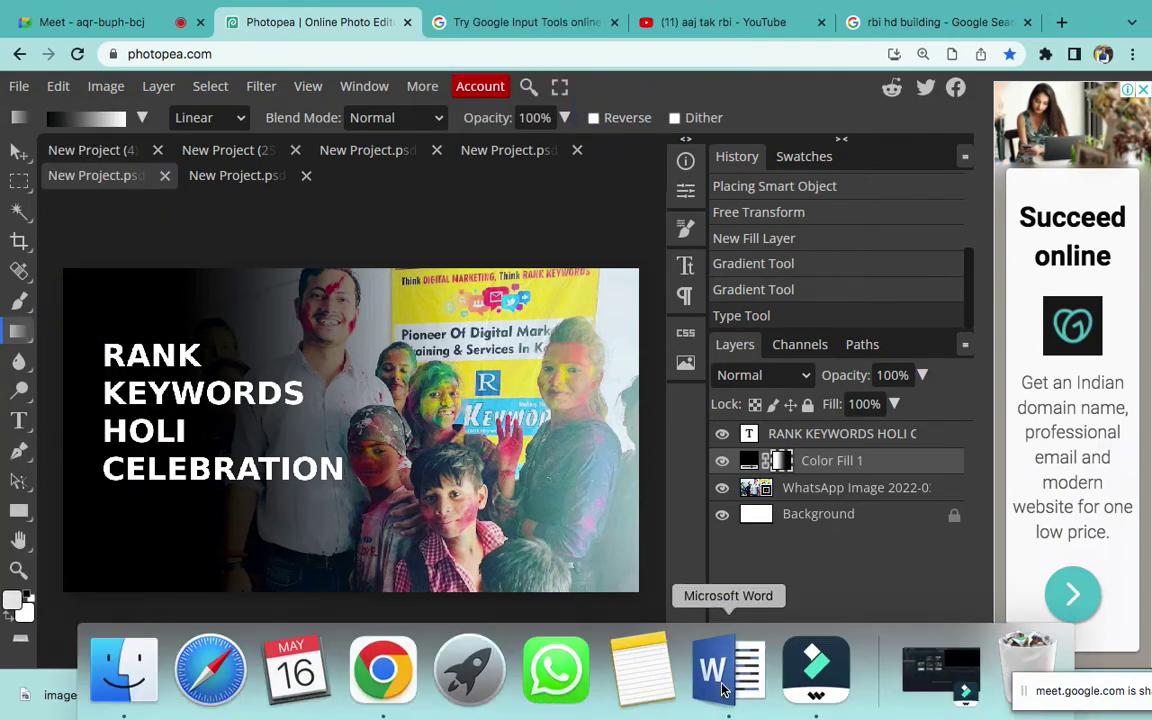
Switch to the Word notes and add an arrow bullet "Save As PSD" below "Export"
click(712, 697)
key(Return)
text(Sav)
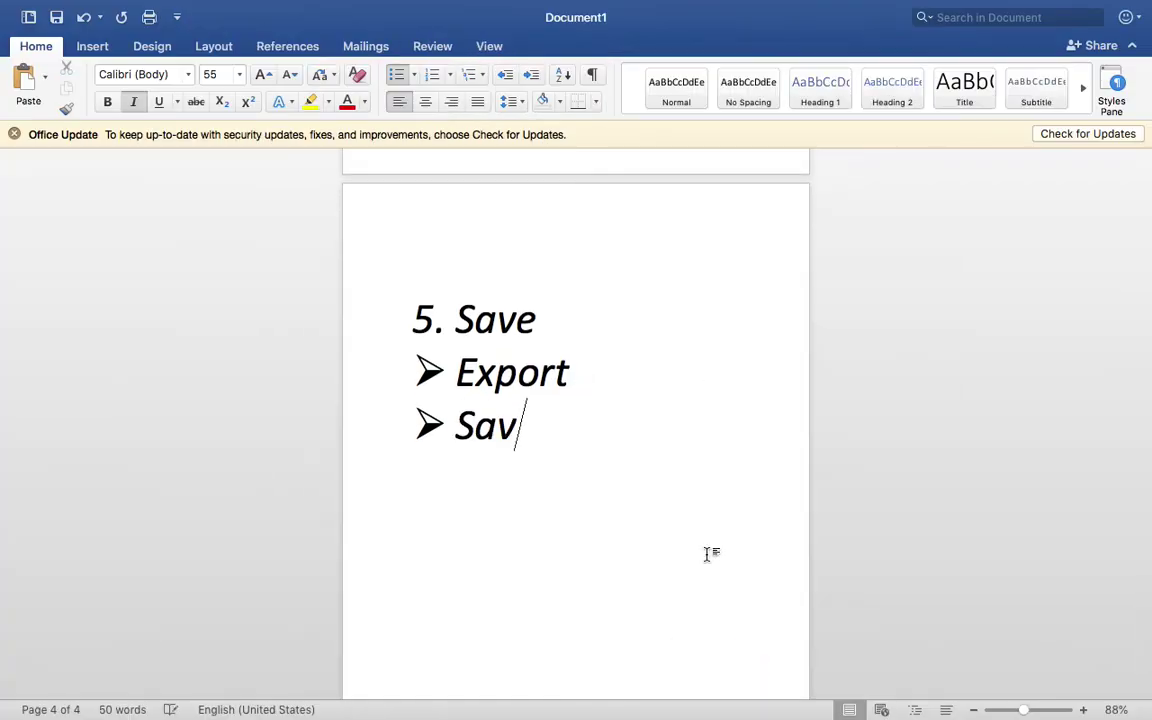
text(e As PSD)
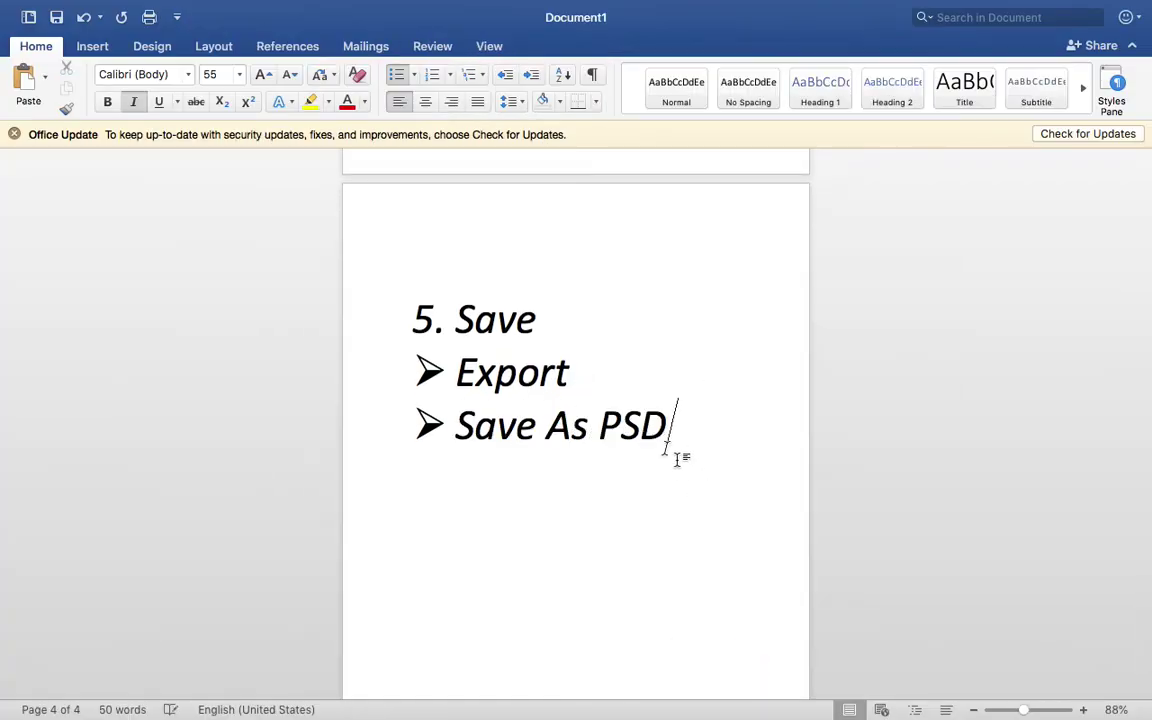
Insert a blank line between the "Export" and "Save As PSD" bullets
click(609, 386)
double_click(609, 385)
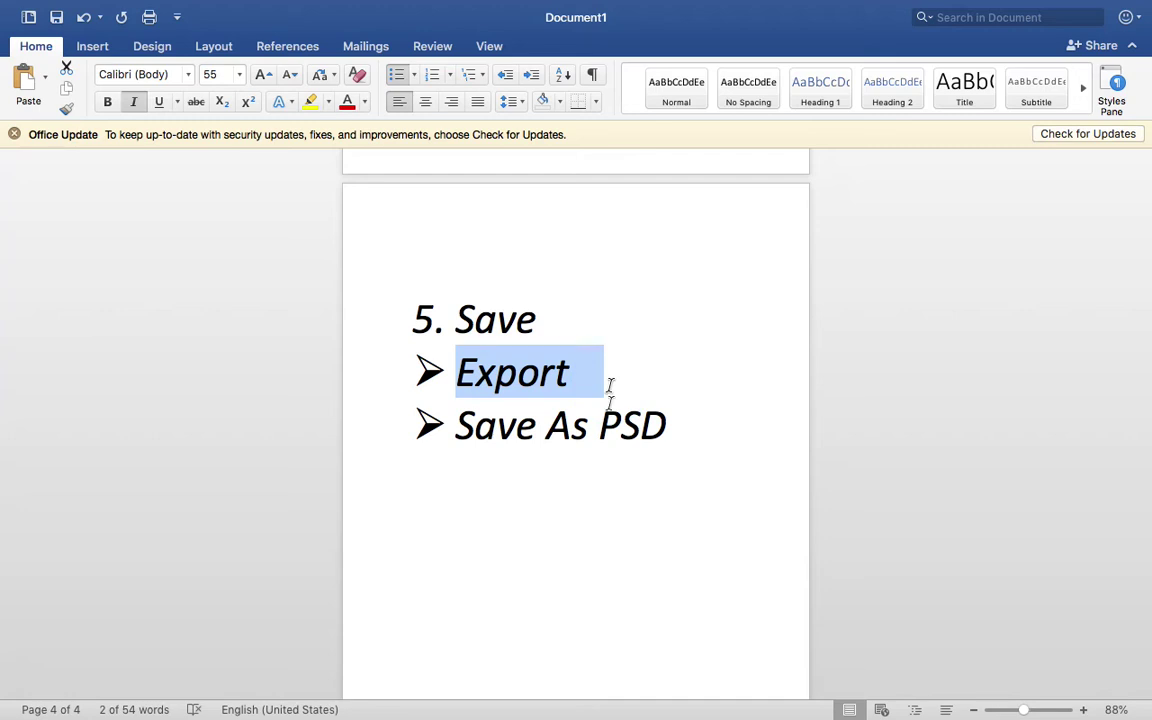
triple_click(612, 420)
click(715, 410)
click(645, 380)
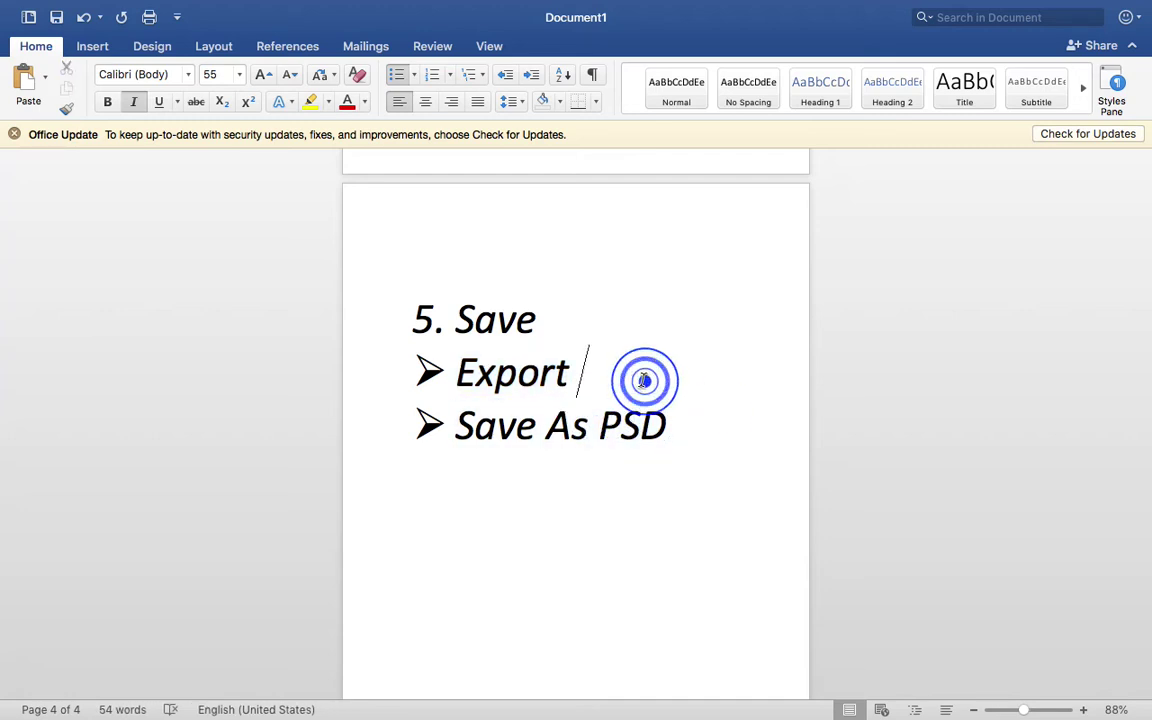
key(Return)
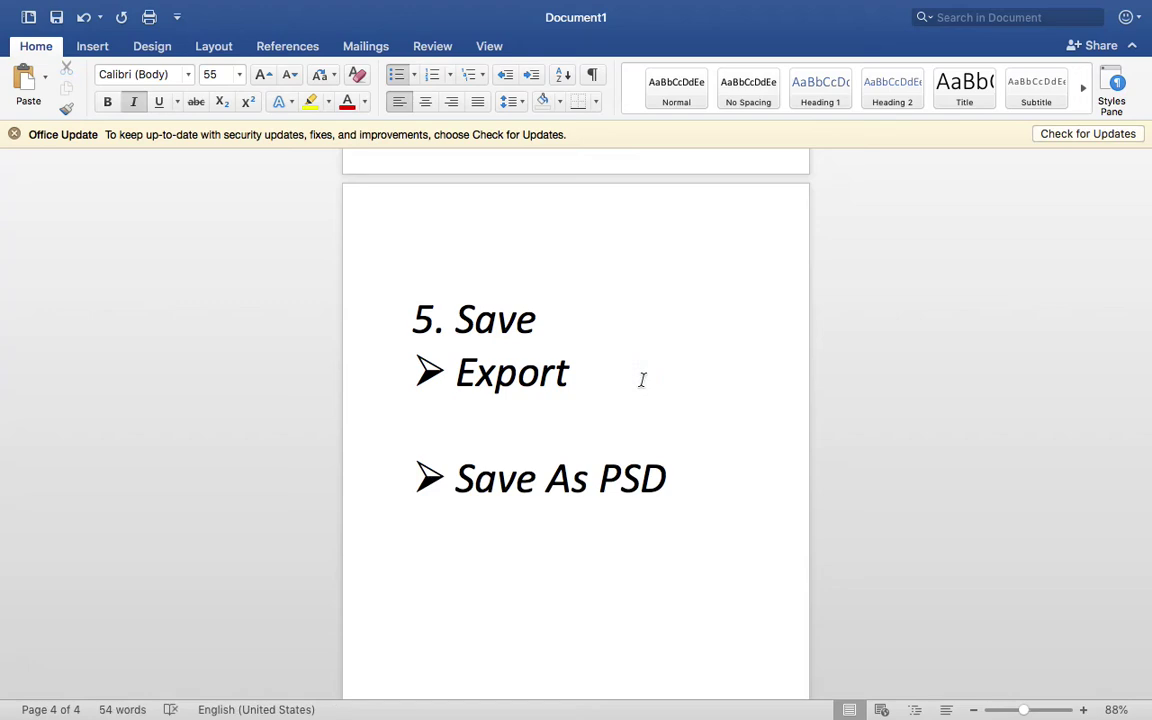
Return to Photopea and review the layers of the Holi thumbnail, the "Ranked #1" post and the placement poster
key(ctrl+Left)
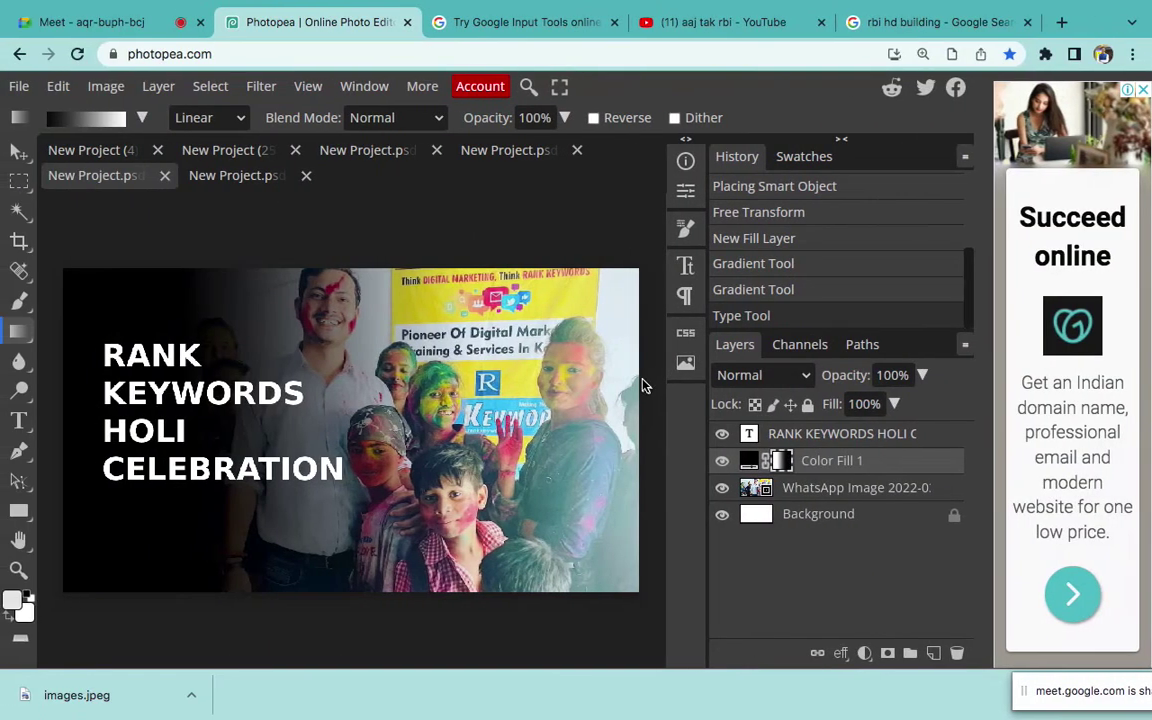
click(20, 86)
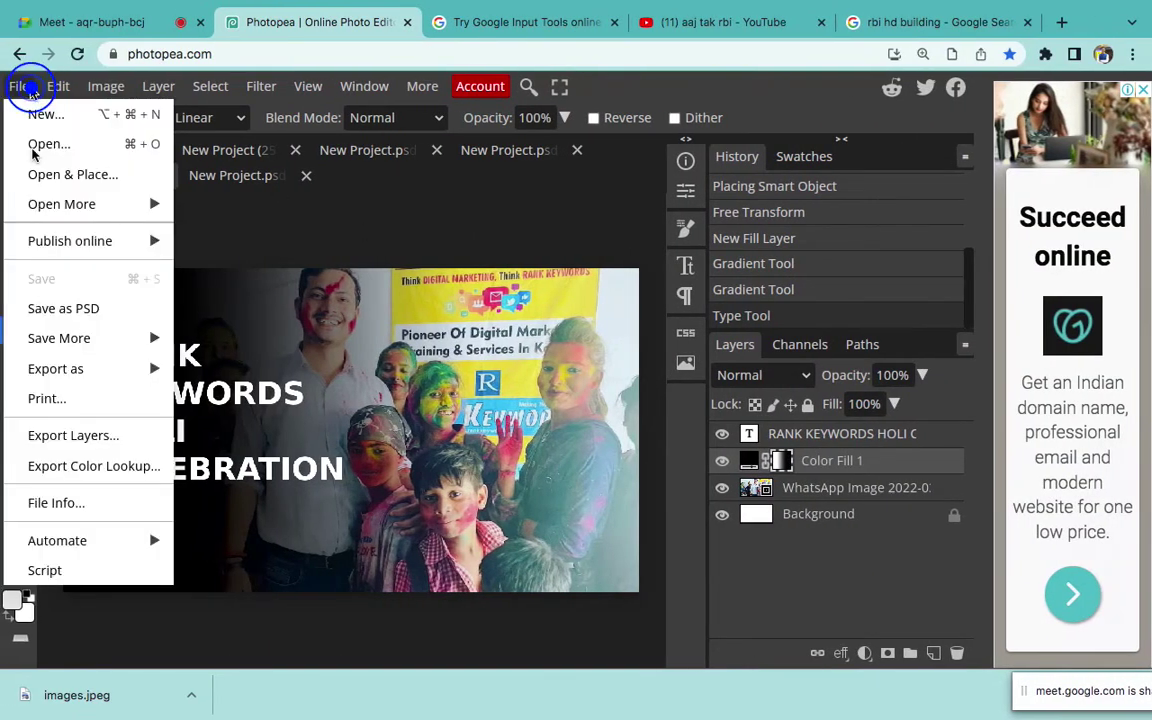
click(802, 575)
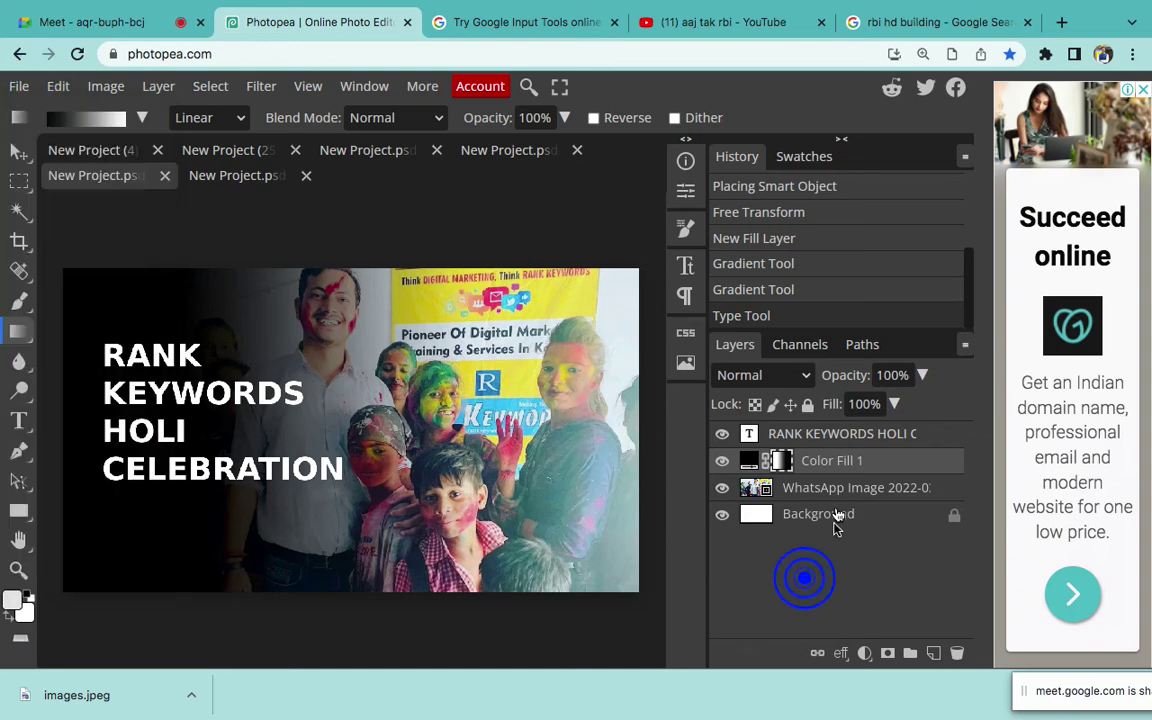
click(836, 501)
click(818, 433)
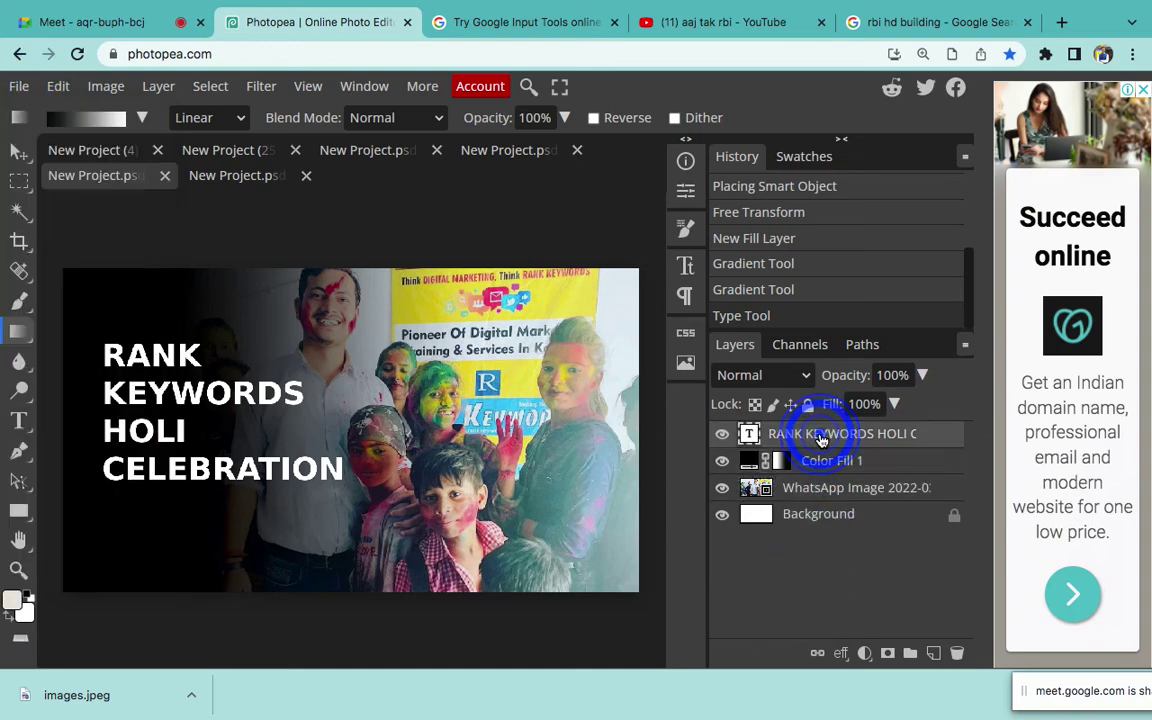
click(226, 150)
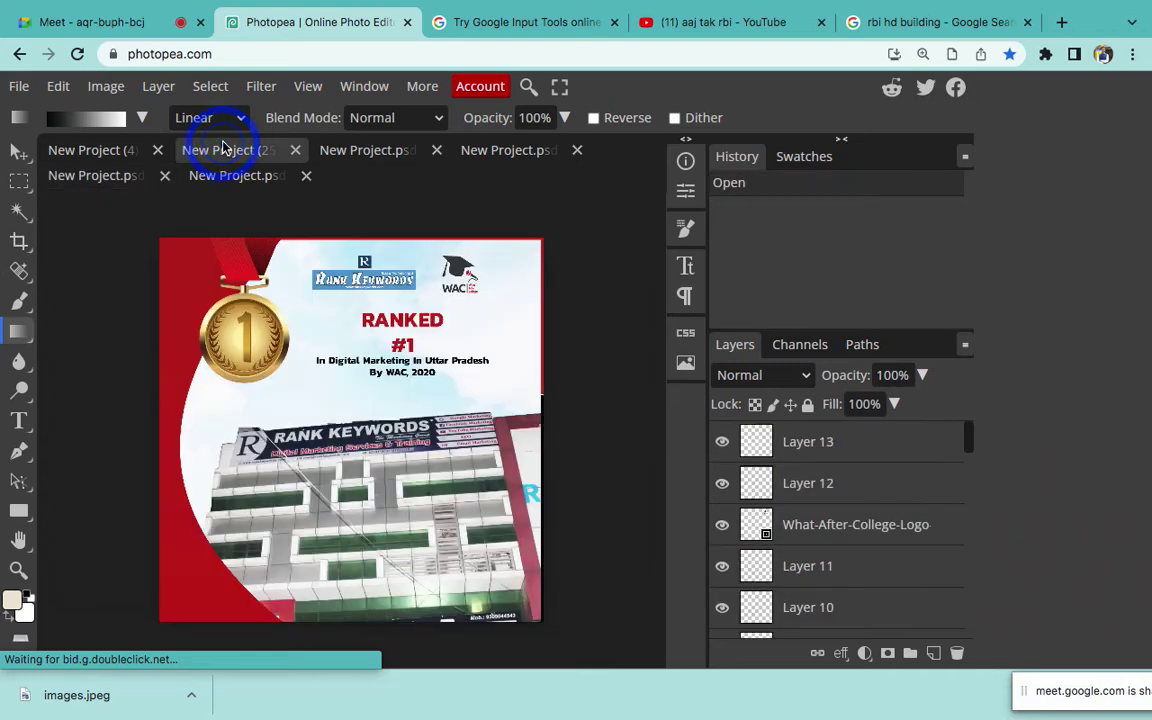
click(97, 150)
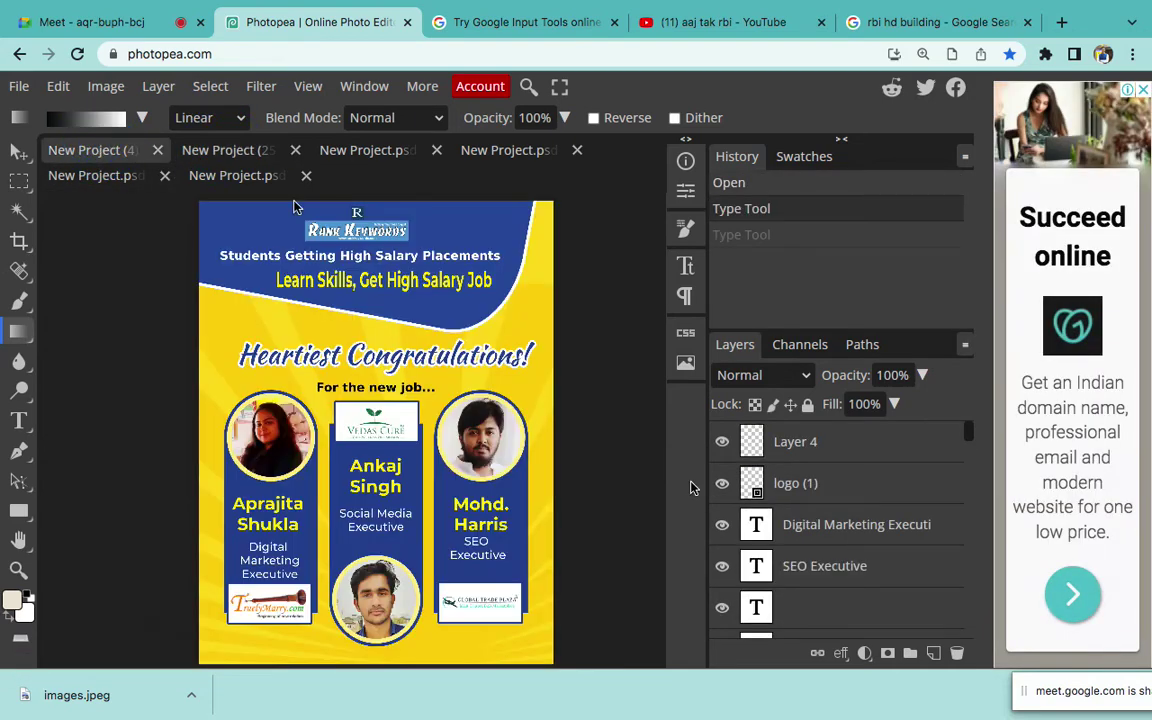
scroll(856, 540, down, 10)
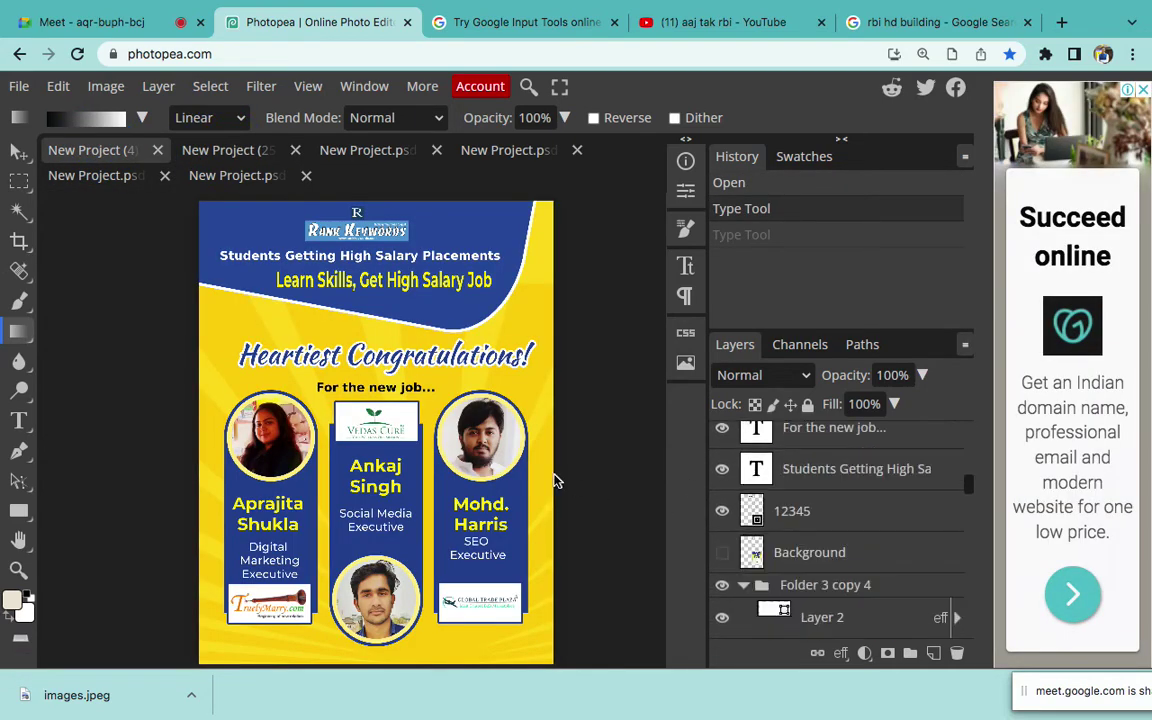
Clear the "For the new job..." text line on the placement poster after trying placeholder text in it
click(18, 421)
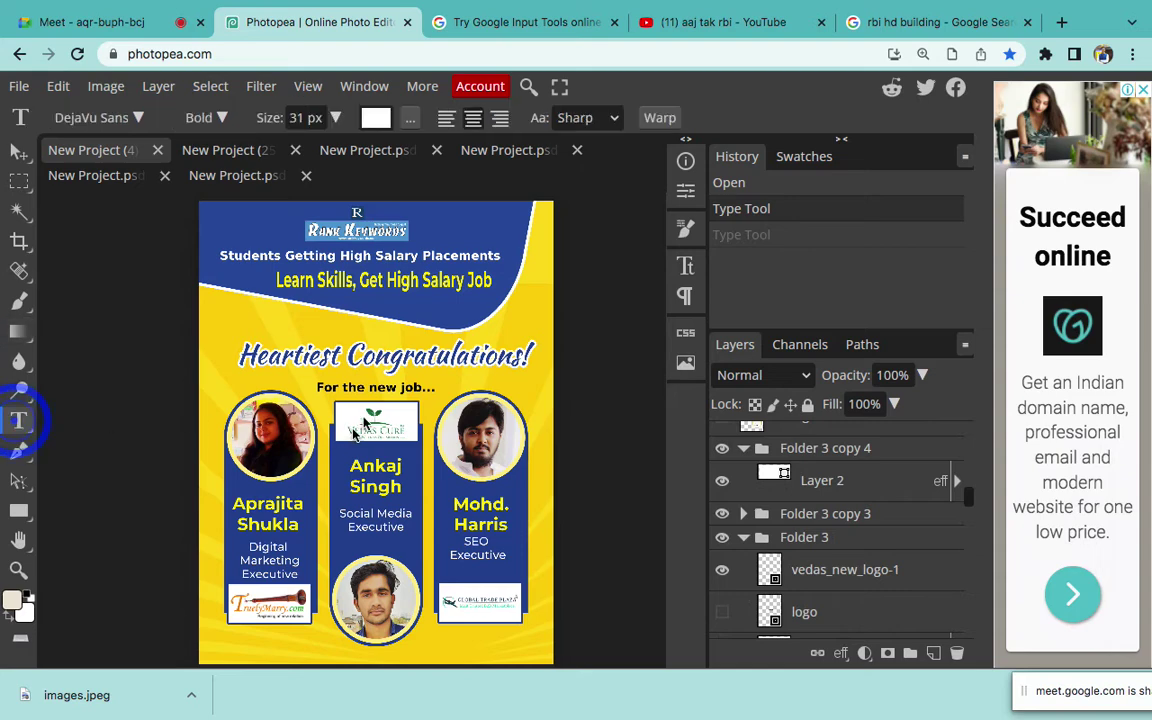
click(381, 388)
key(ctrl+a)
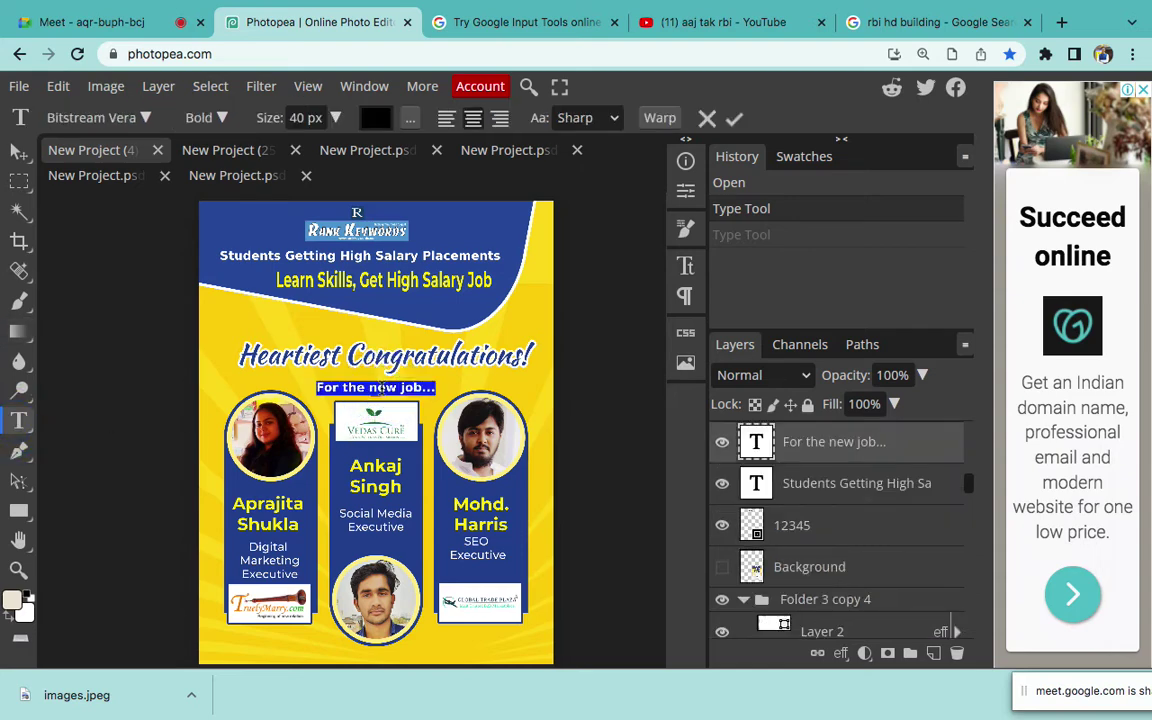
text(anjsbamd)
text(hsbam)
key(ctrl+a)
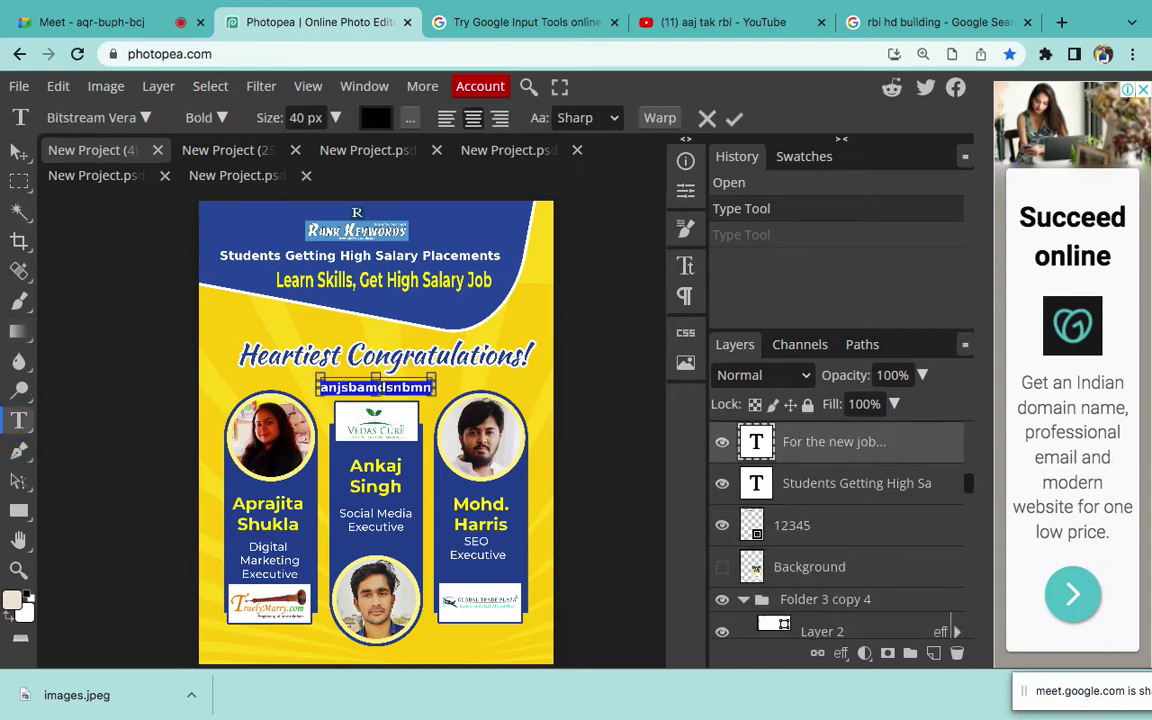
key(BackSpace)
click(735, 116)
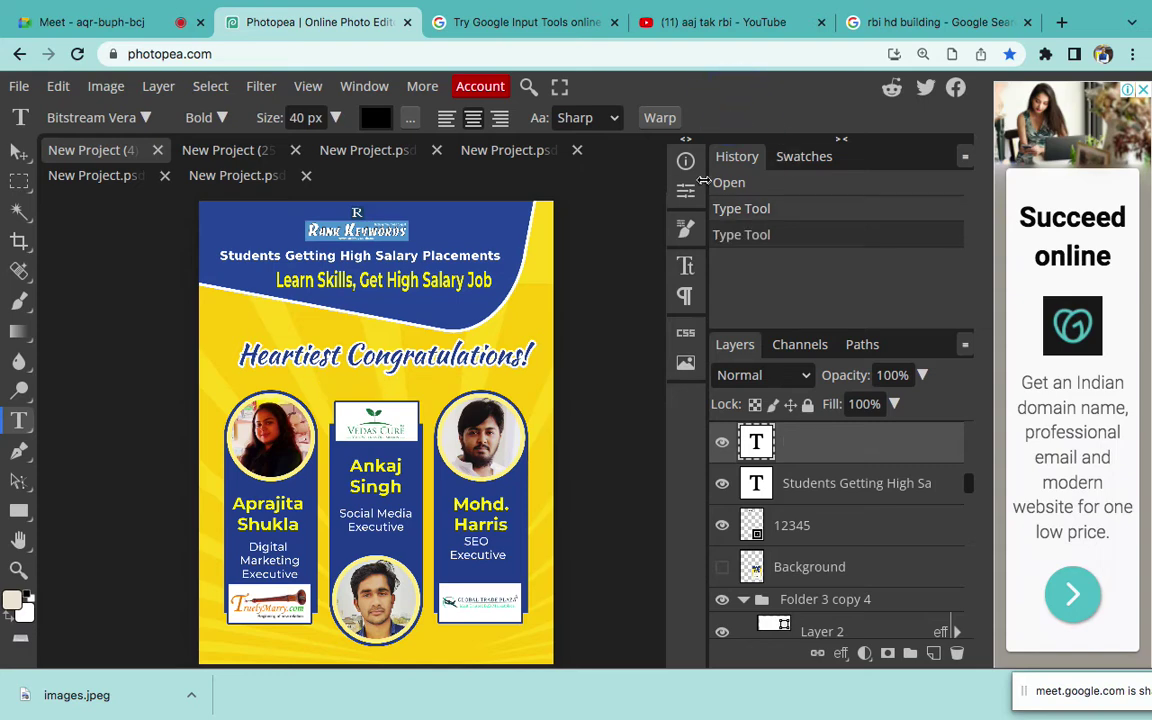
View the "Ranked #1" post, then switch to YouTube and search for "photoediting photoshop"
click(215, 152)
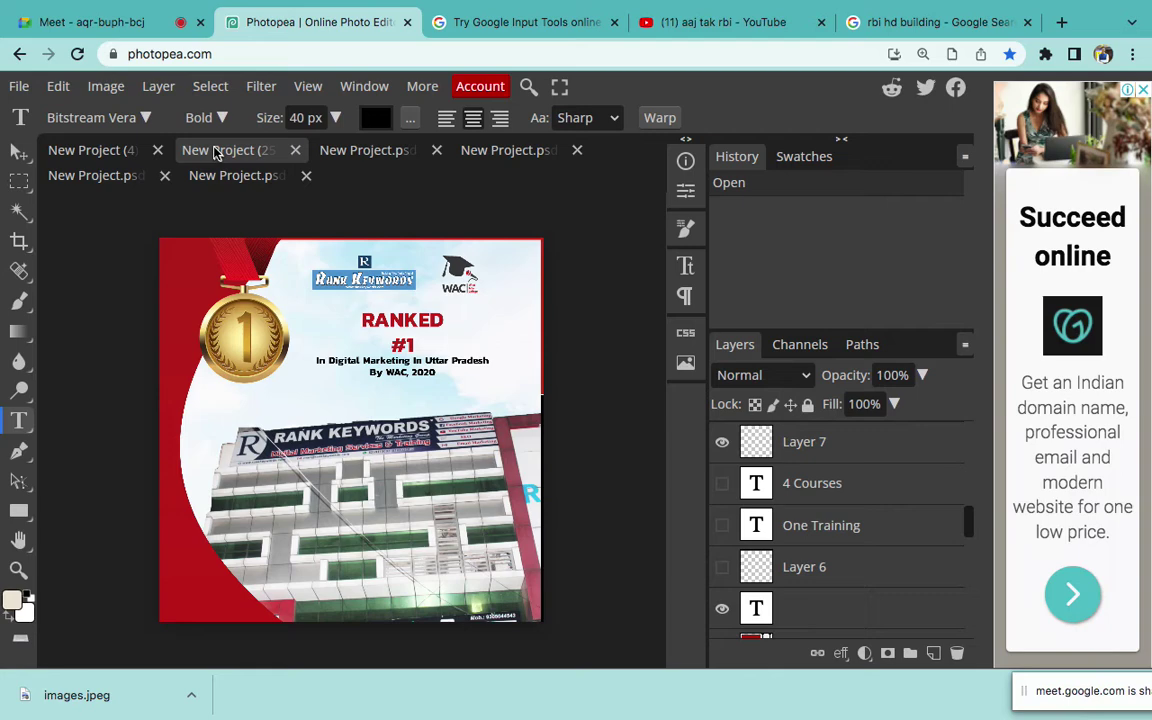
click(690, 30)
click(477, 99)
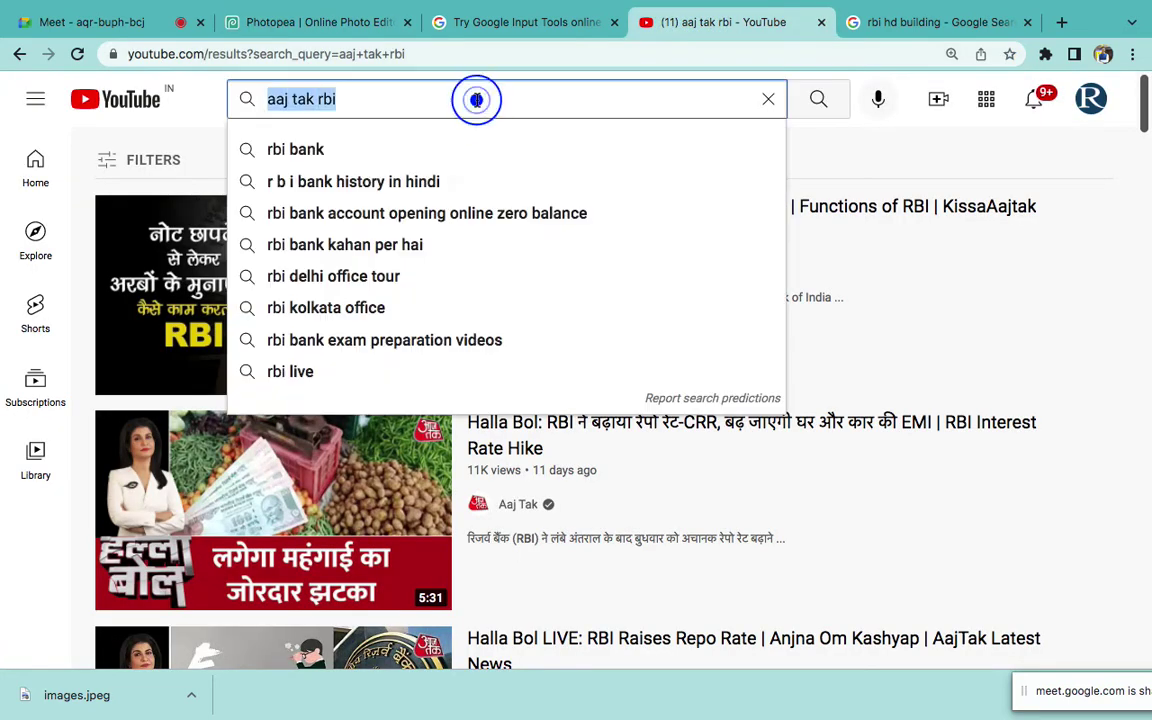
text(photoediting )
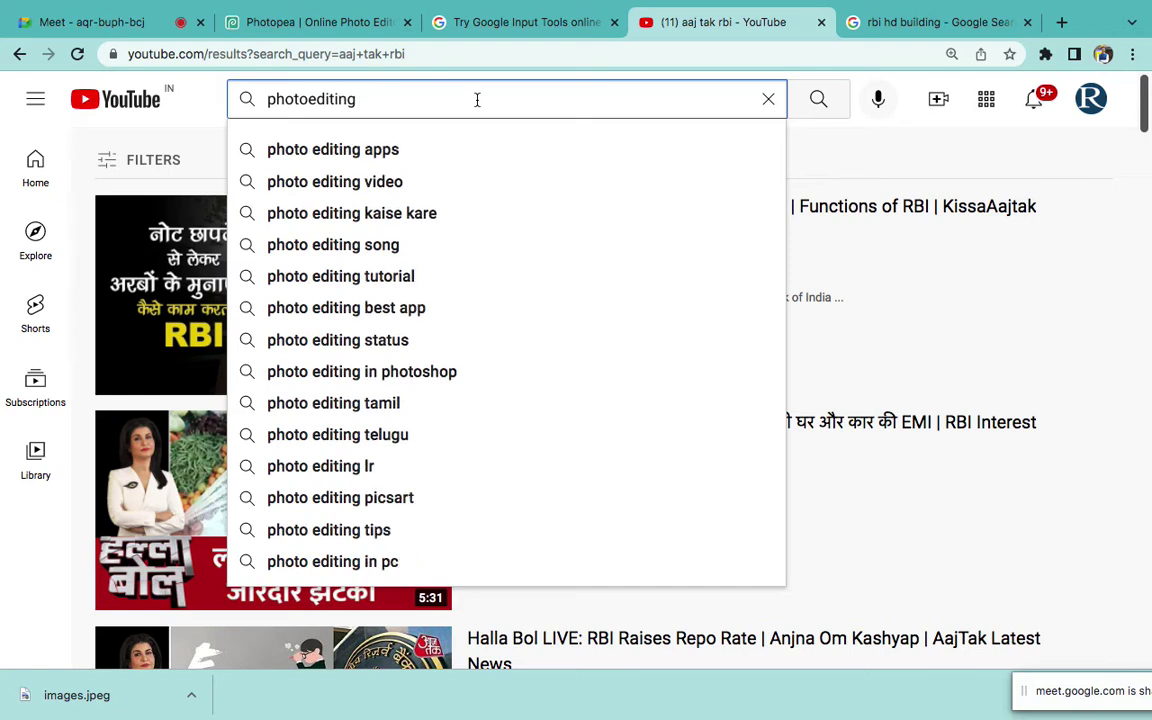
text(photoshop)
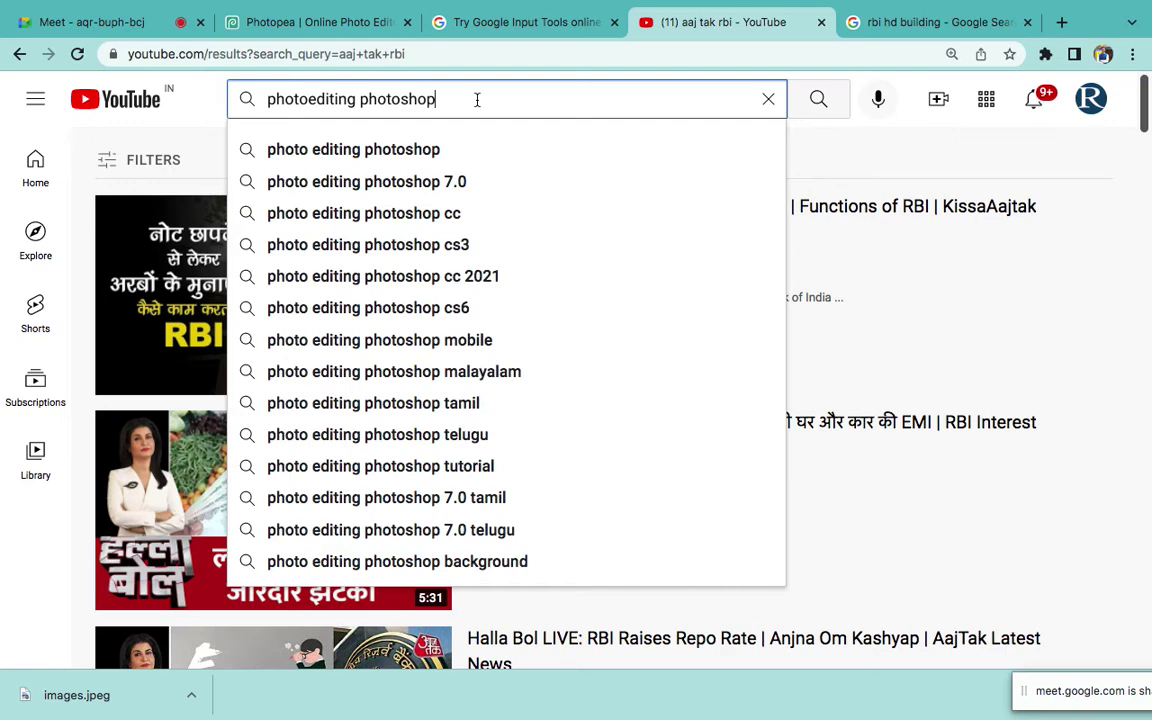
key(Return)
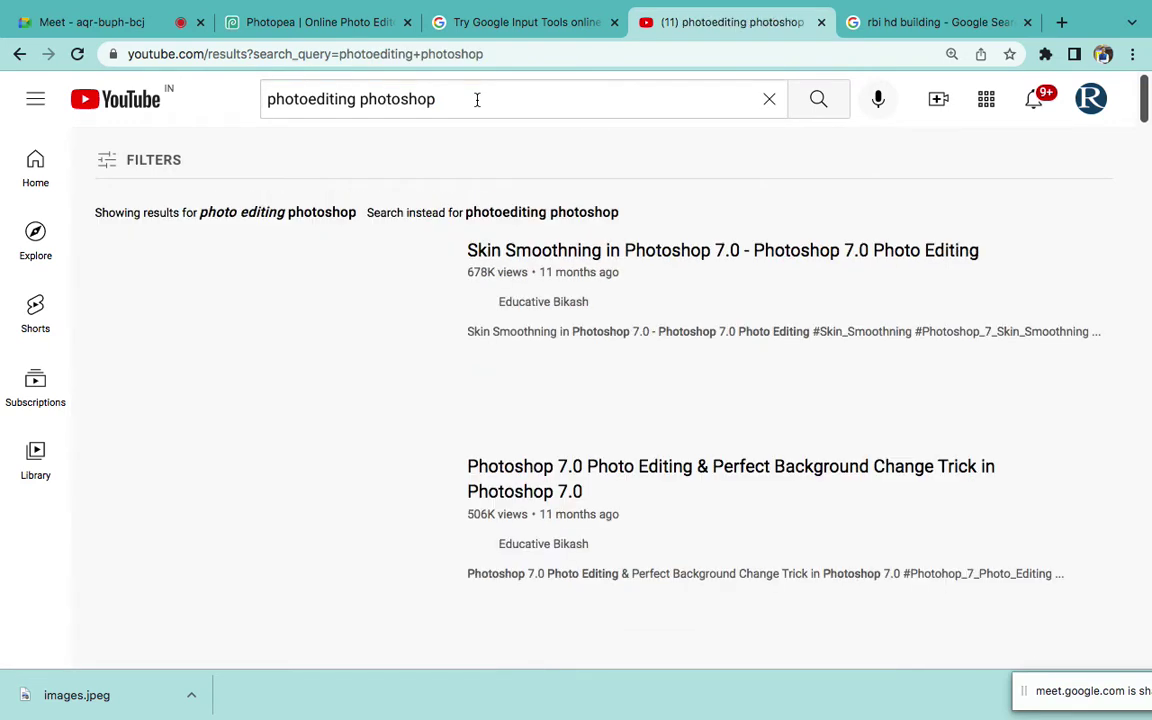
Browse the YouTube results for examples of before-and-after Photoshop photo editing tutorials
scroll(537, 240, down, 1)
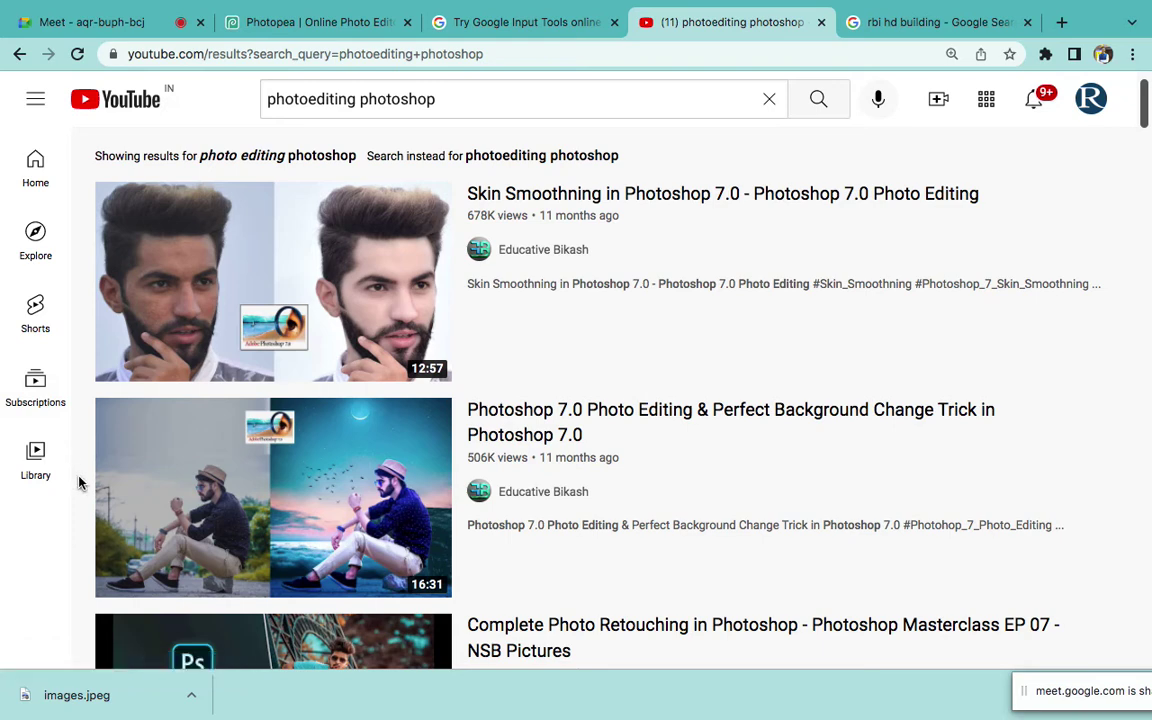
scroll(79, 483, down, 1)
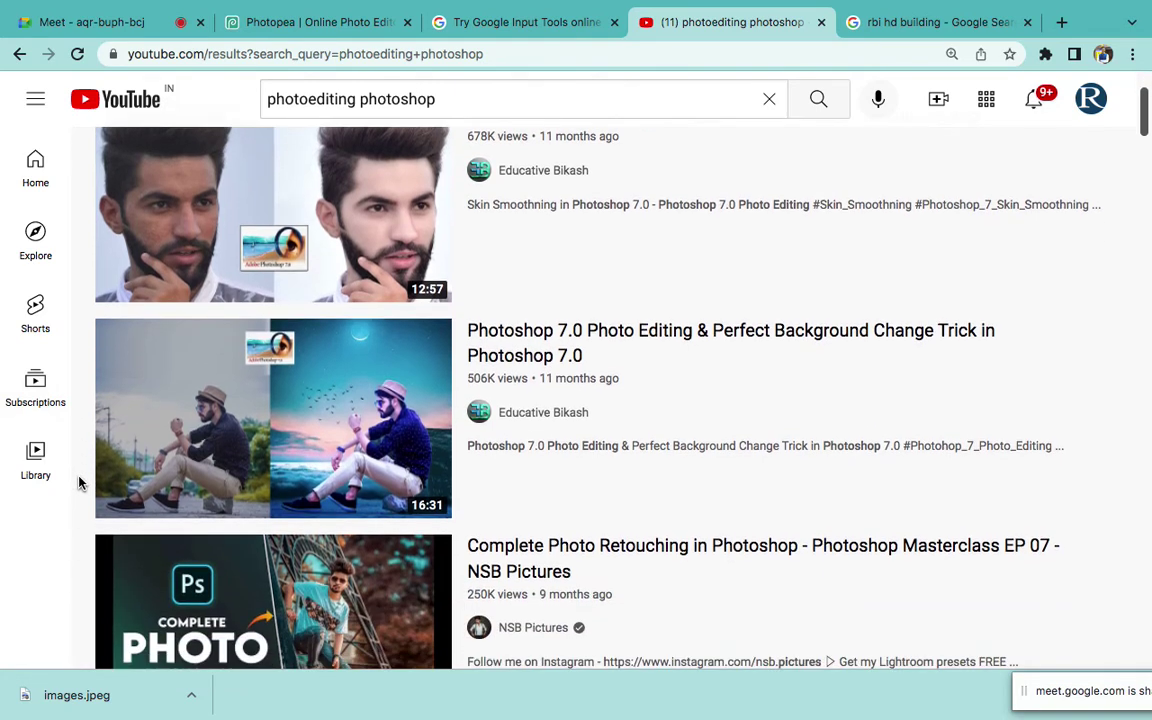
scroll(79, 483, down, 2)
scroll(80, 483, up, 4)
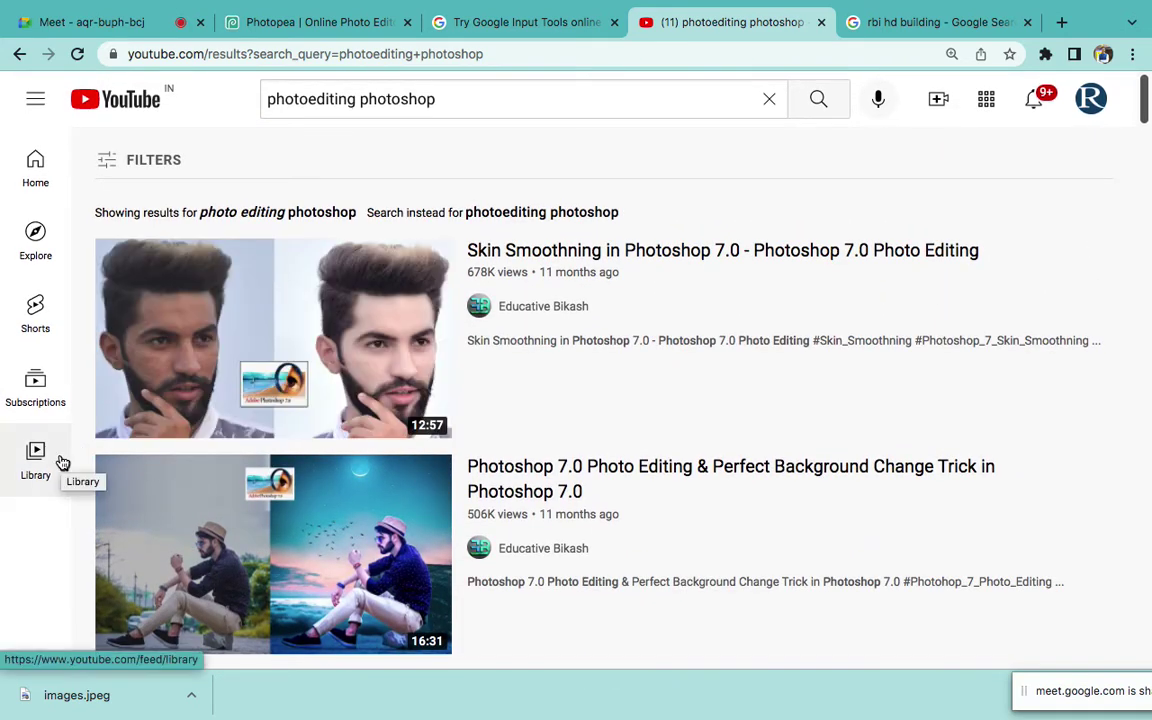
scroll(61, 462, down, 5)
scroll(61, 462, down, 4)
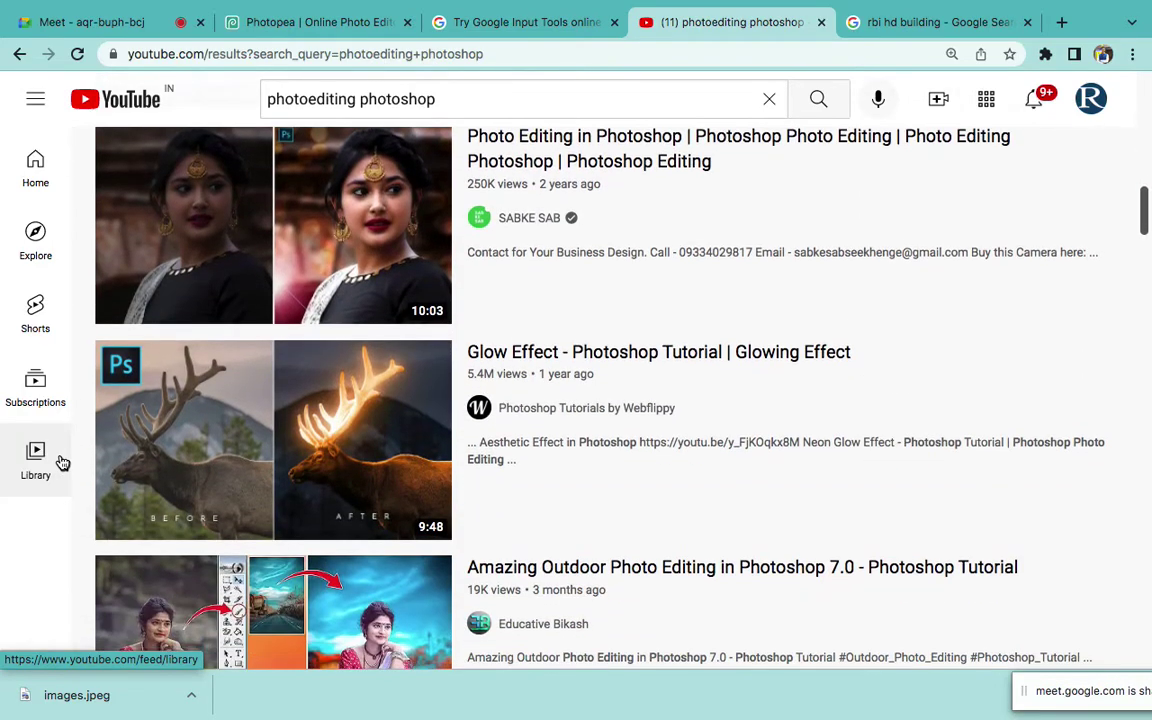
Browse further through the YouTube results for Photoshop photo editing tutorials
scroll(61, 462, down, 8)
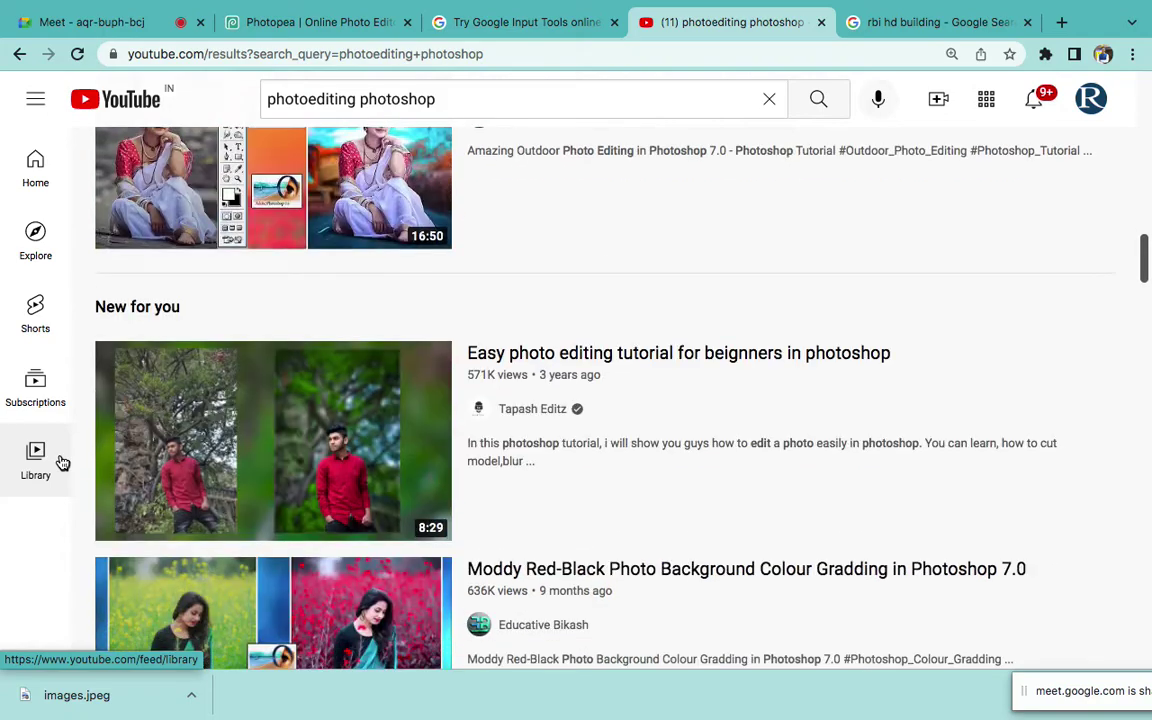
scroll(61, 462, down, 5)
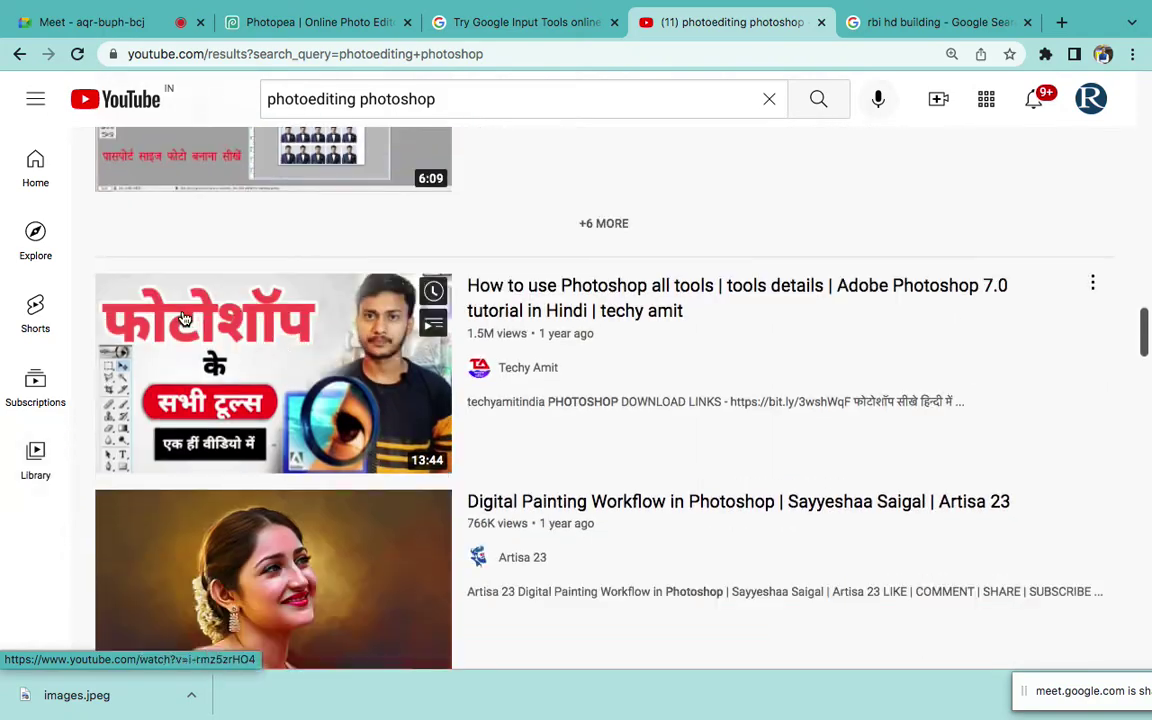
scroll(612, 168, up, 10)
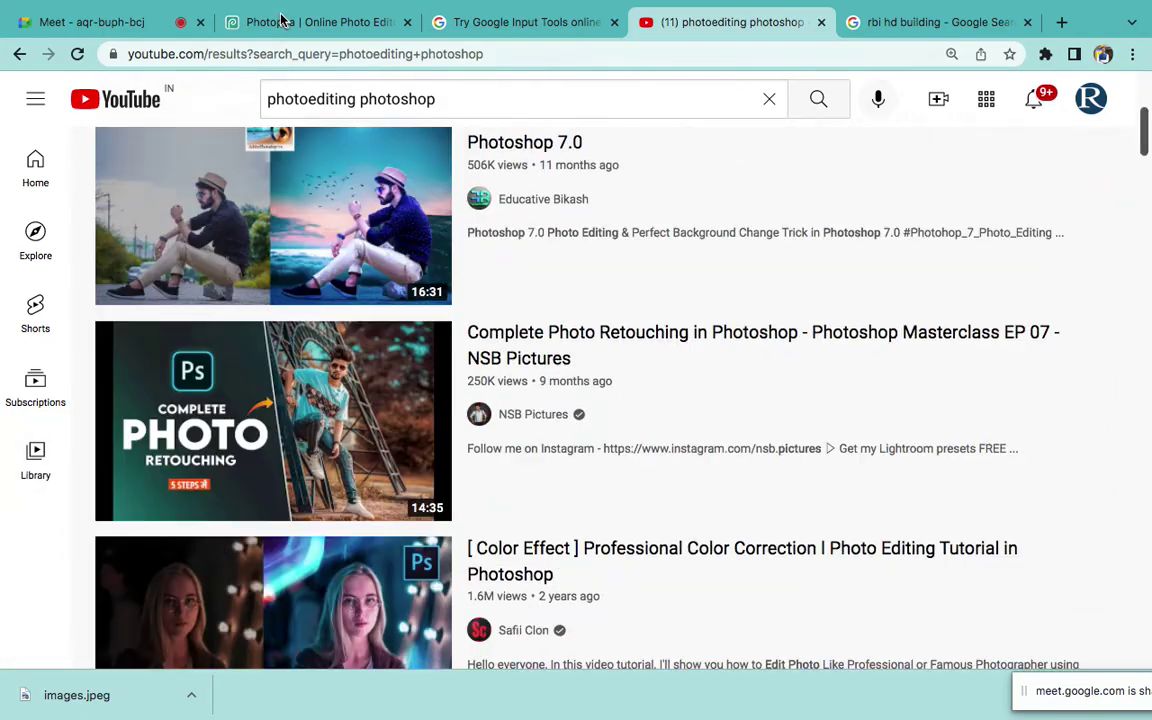
Return to Photopea and select the building photo layer IMG_2826 (1) in the "Ranked #1" post
click(282, 21)
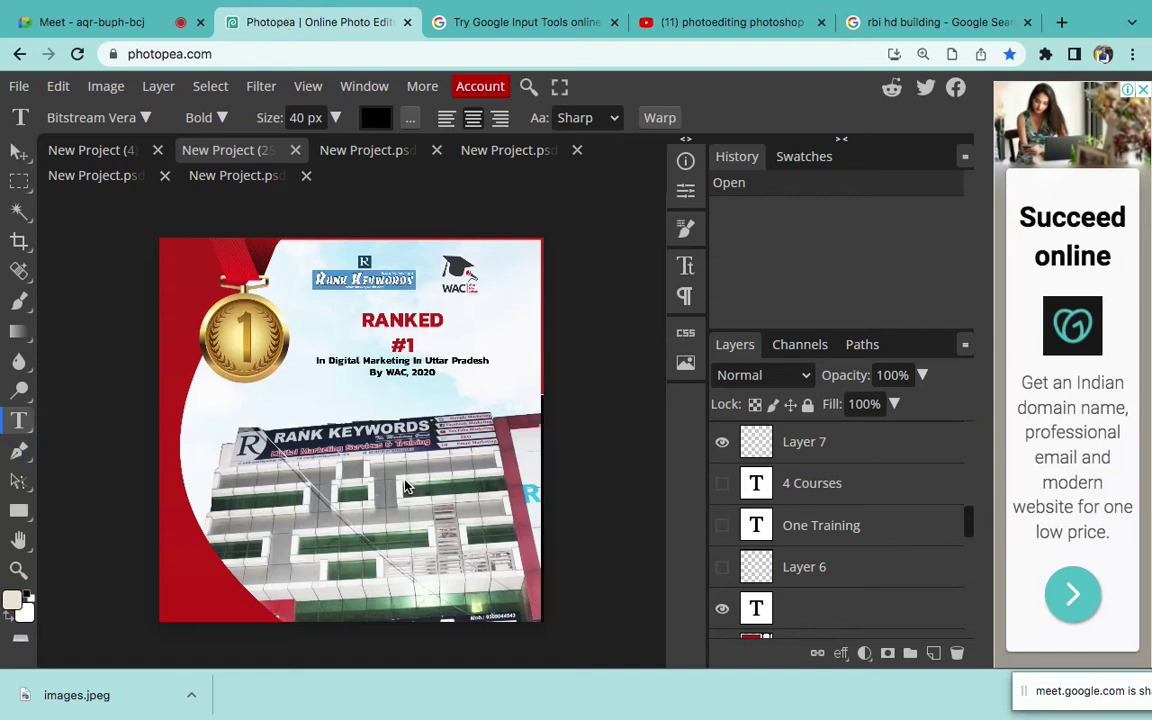
click(365, 437)
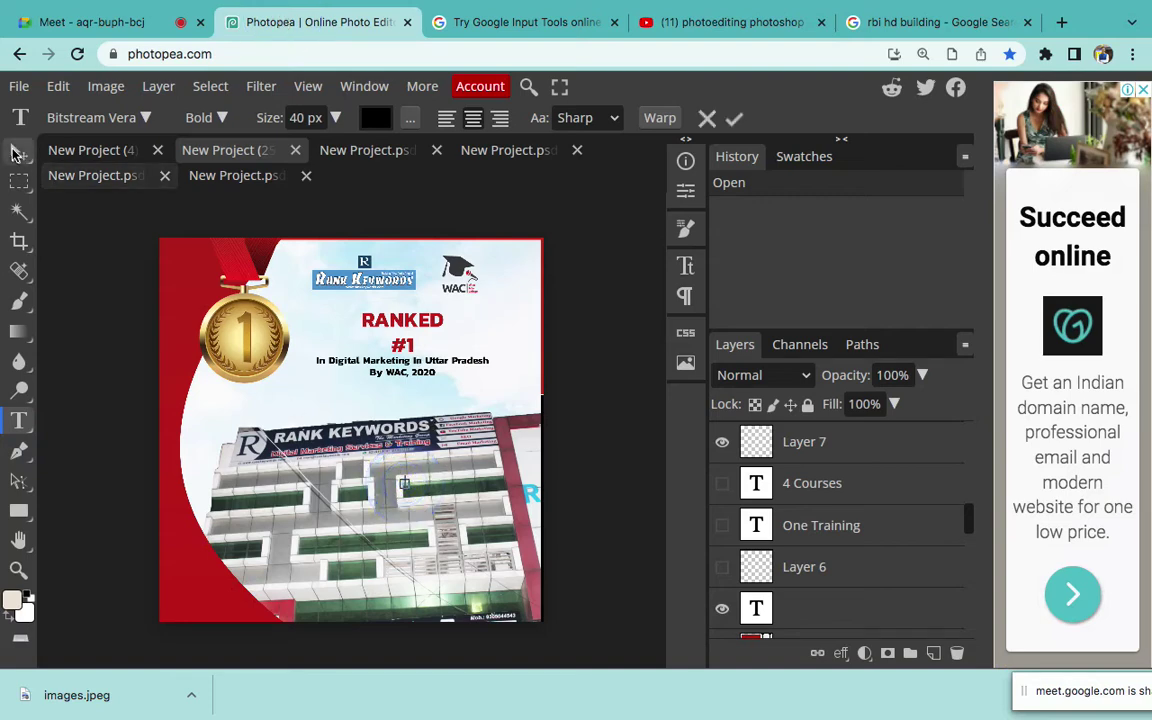
click(19, 150)
click(440, 590)
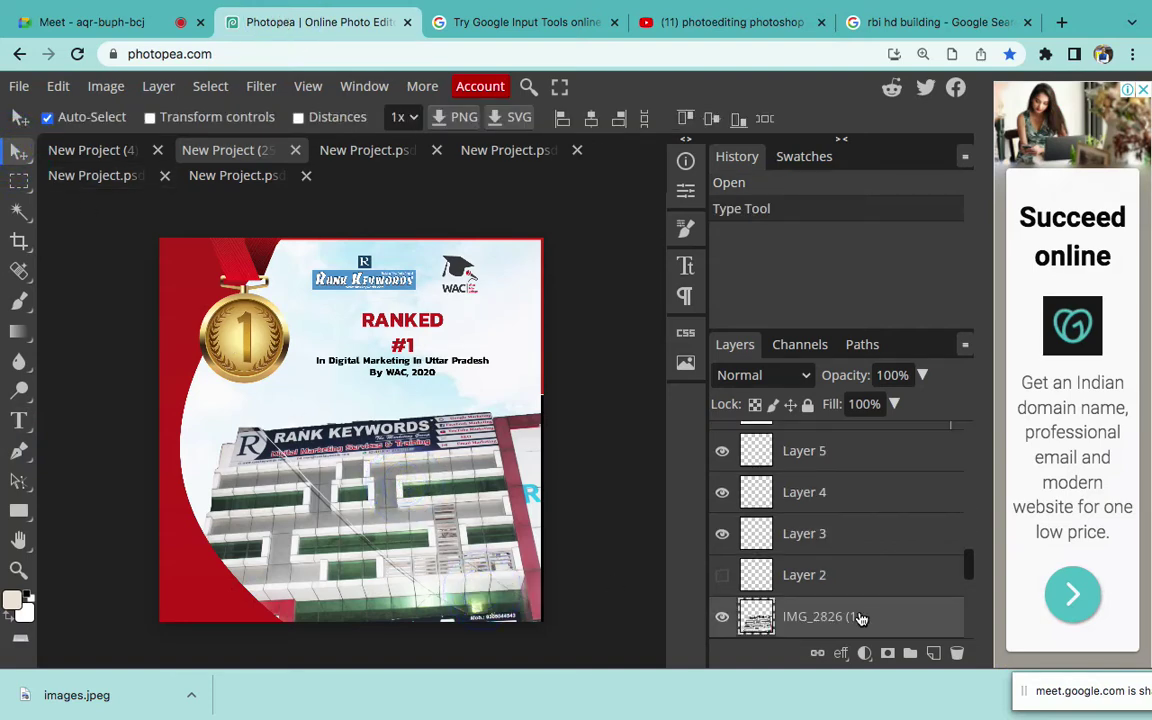
scroll(860, 600, down, 2)
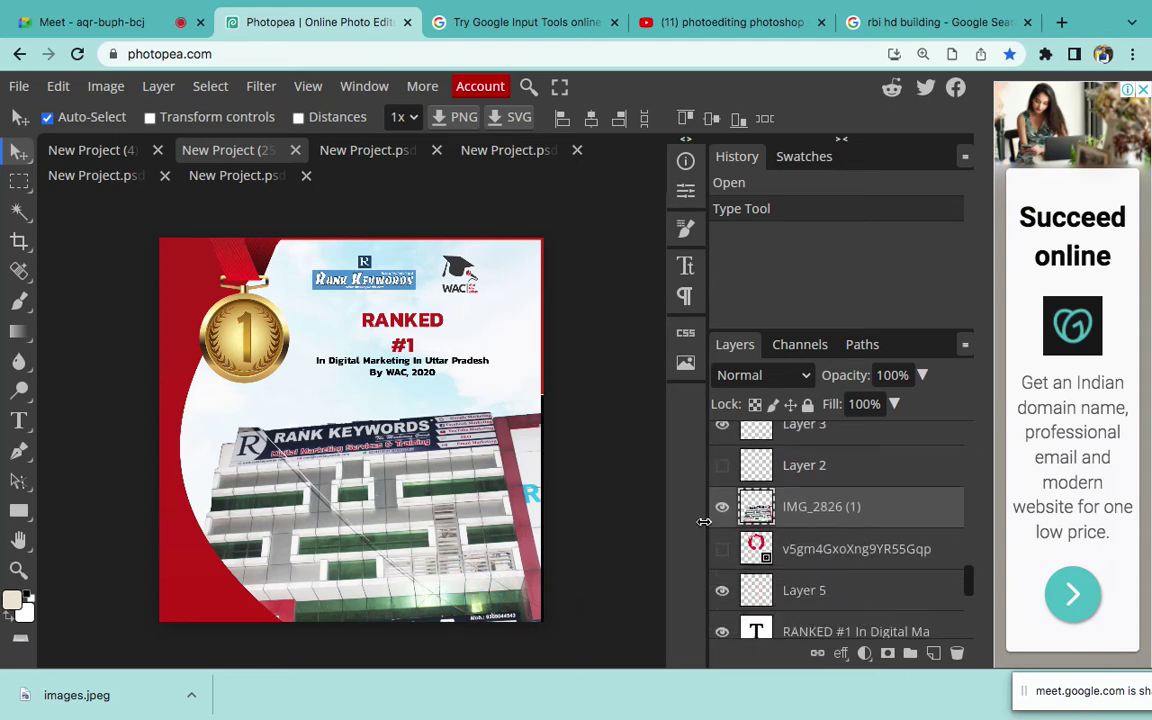
Revisit the YouTube photo editing results, then return to the "Ranked #1" post in Photopea
click(527, 25)
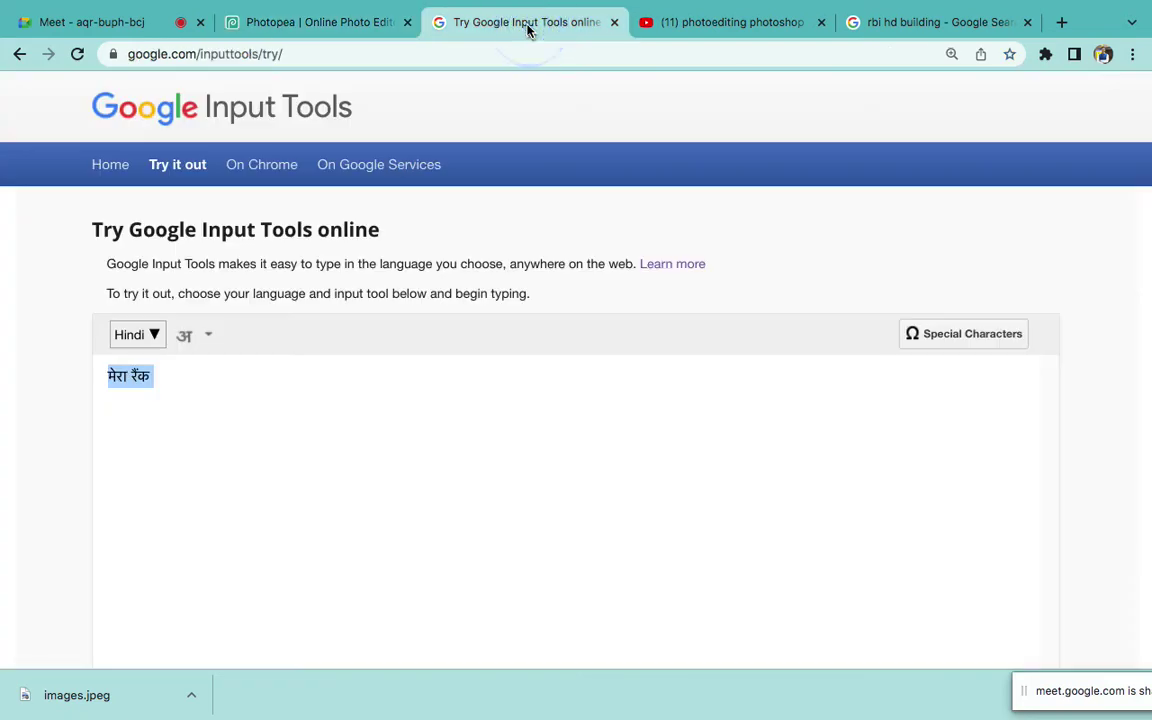
click(670, 25)
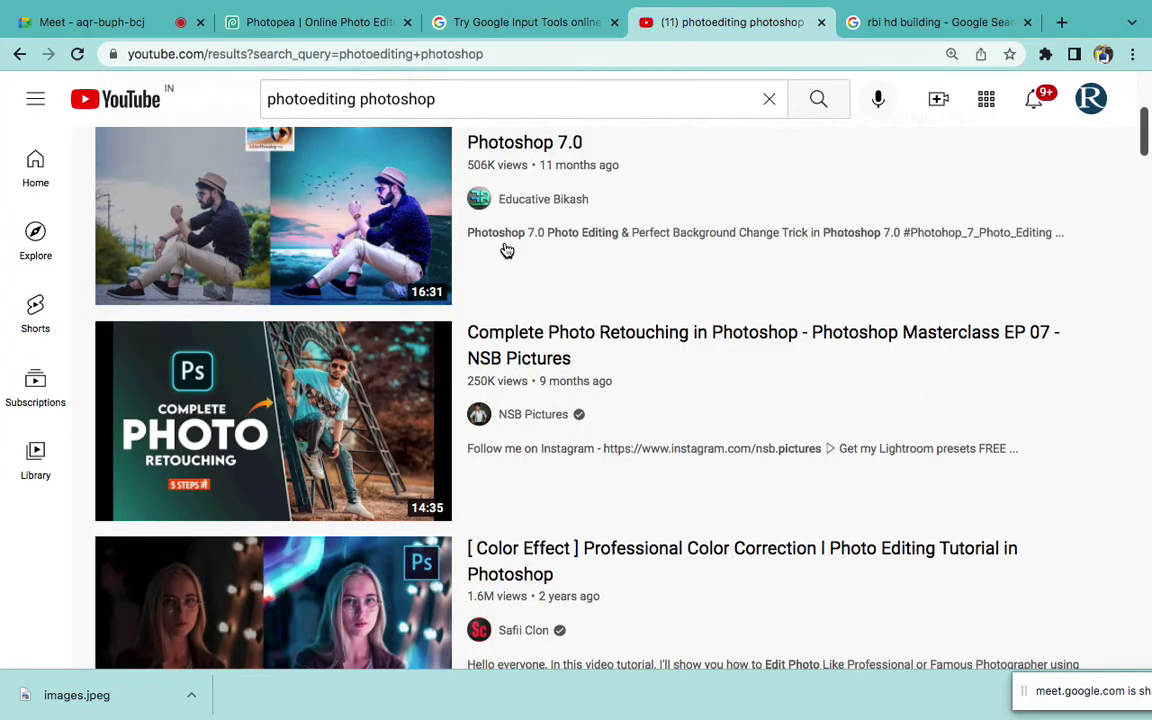
scroll(507, 250, up, 4)
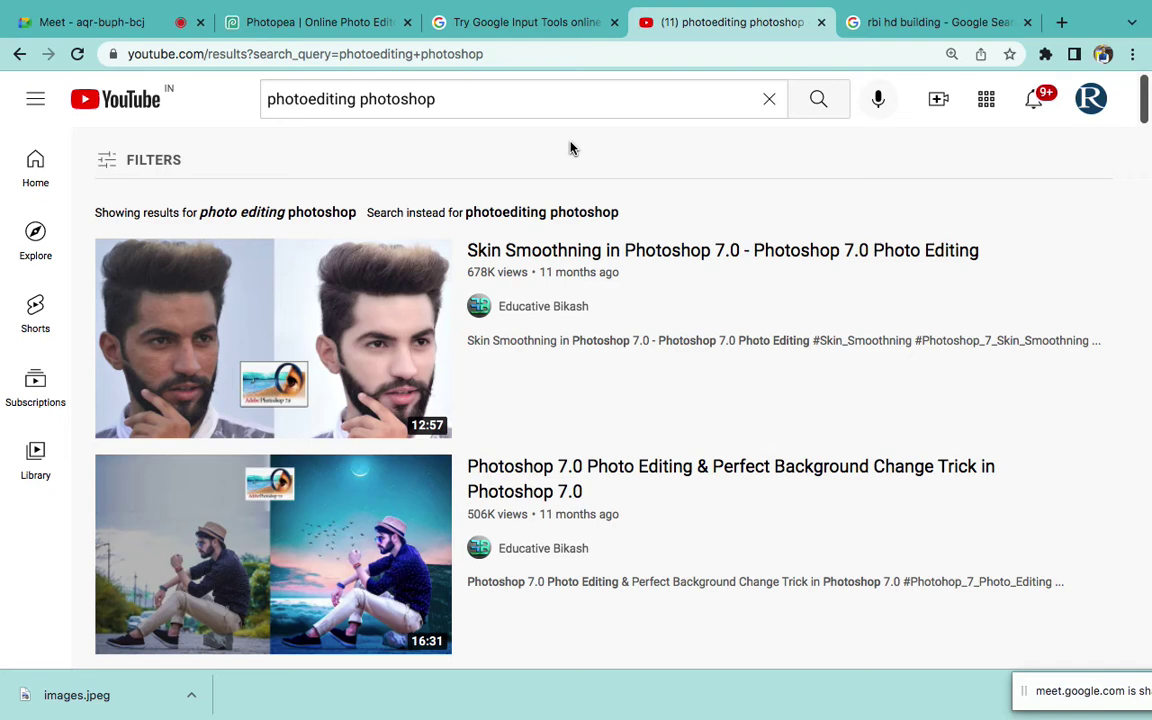
click(303, 23)
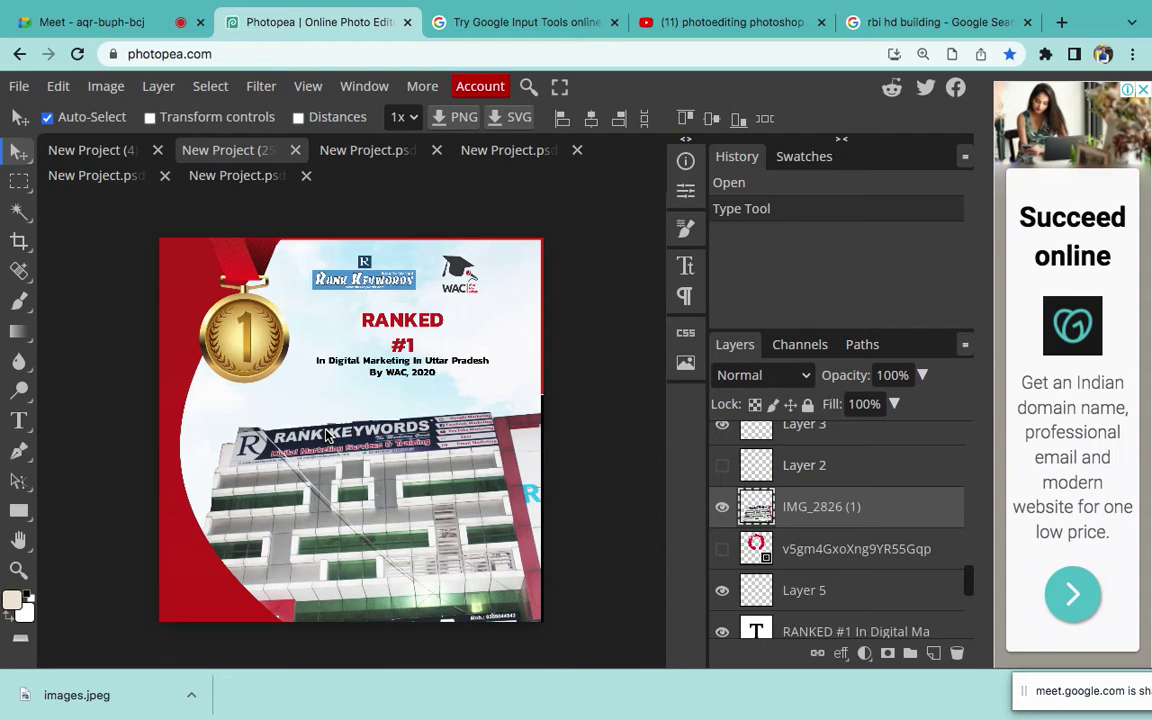
Switch to the Google Meet call and stop presenting the screen
click(100, 24)
click(593, 621)
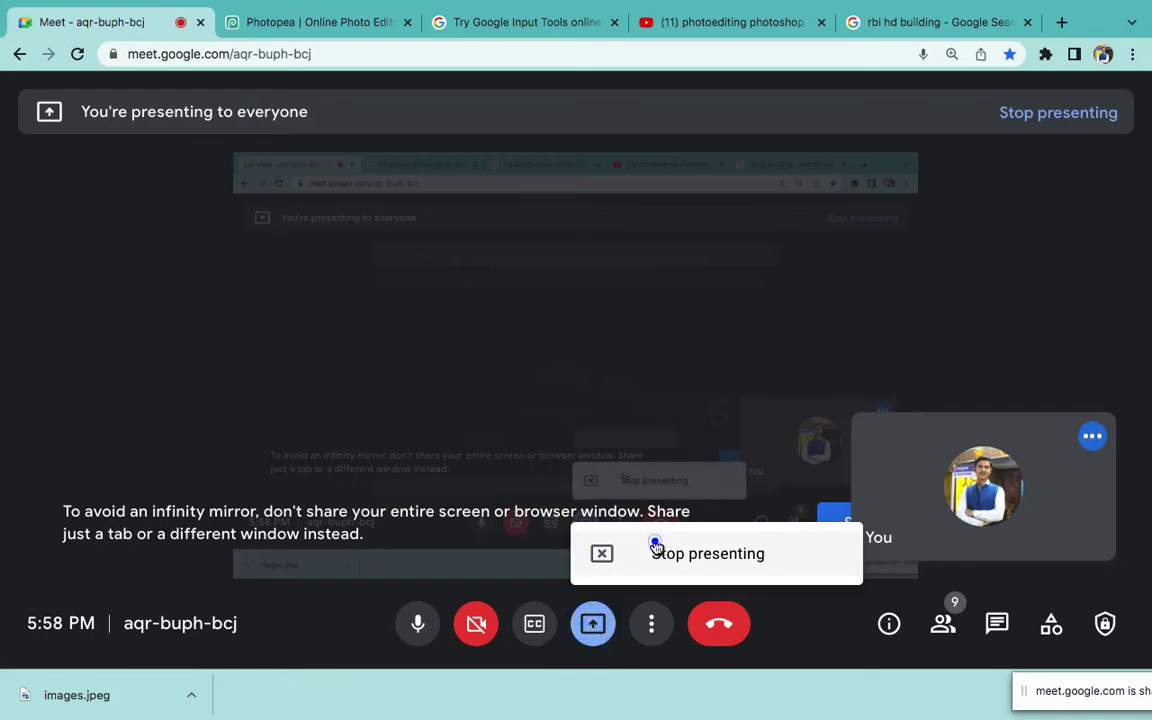
click(655, 546)
Open Google Drive in place of the Google Input Tools page
click(483, 26)
click(454, 46)
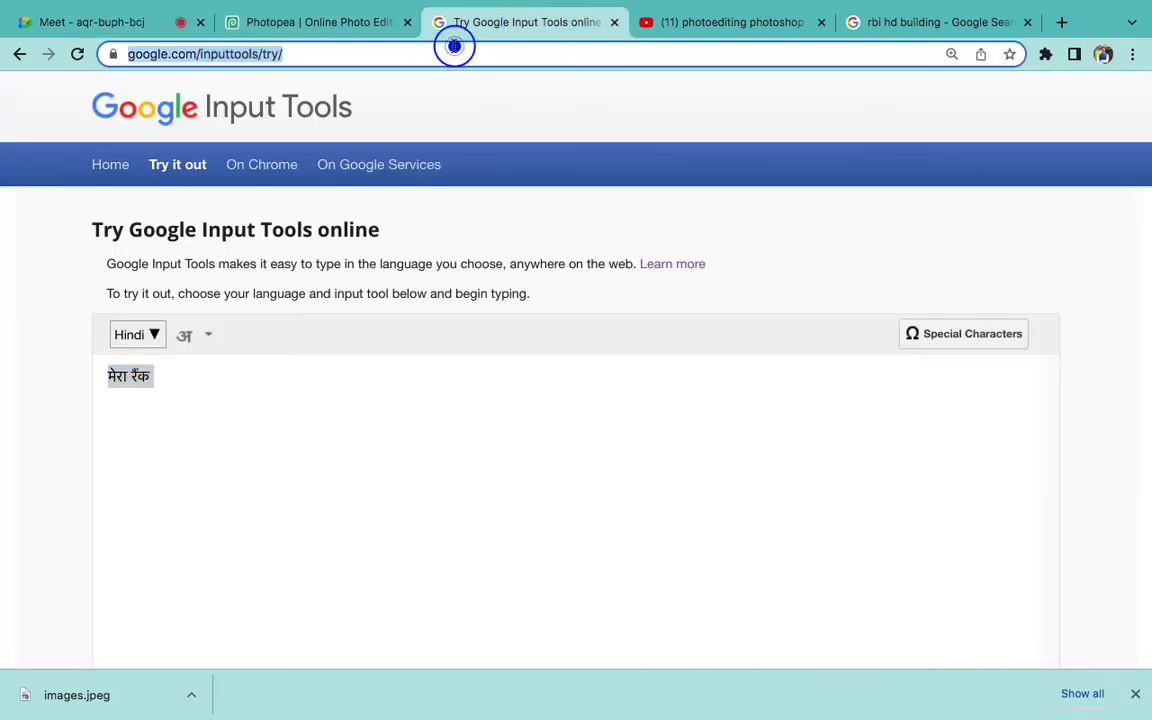
text(d)
key(Return)
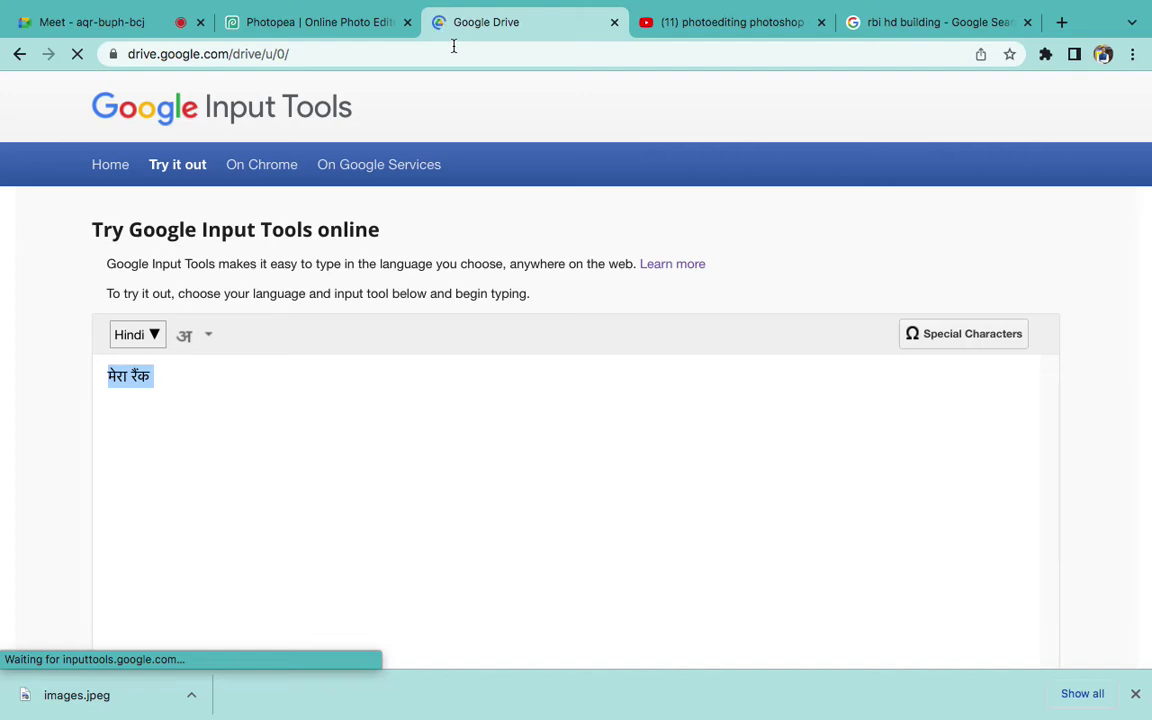
key(ctrl+Left)
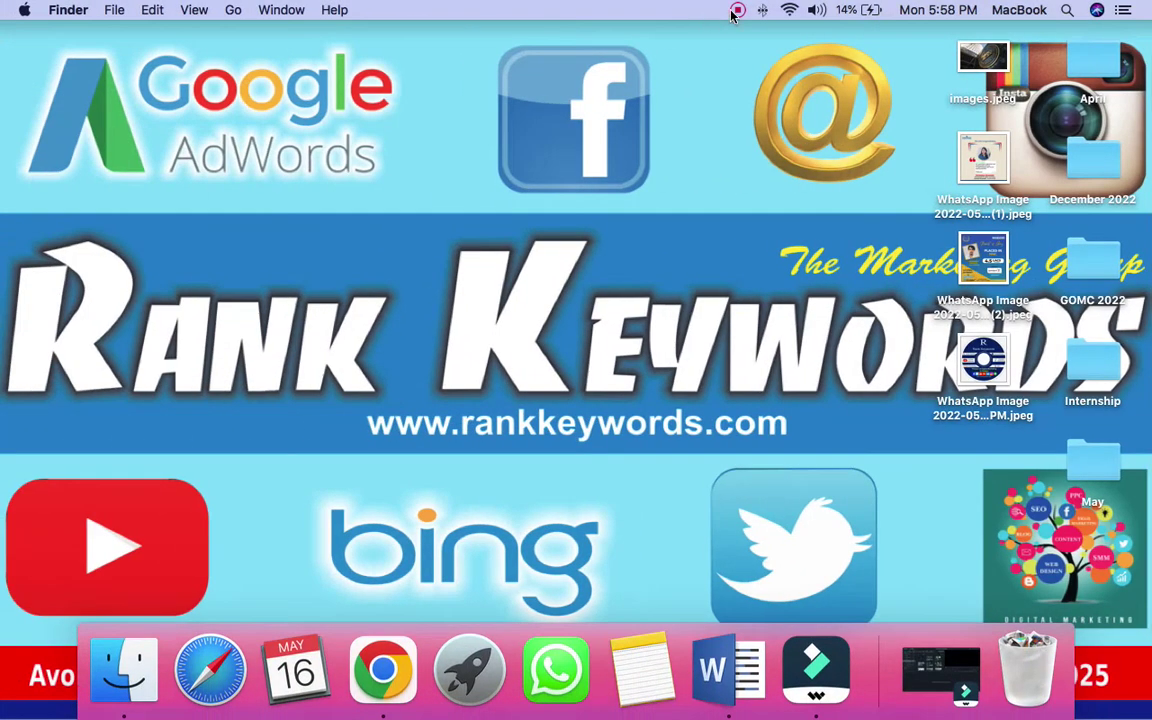
click(737, 11)
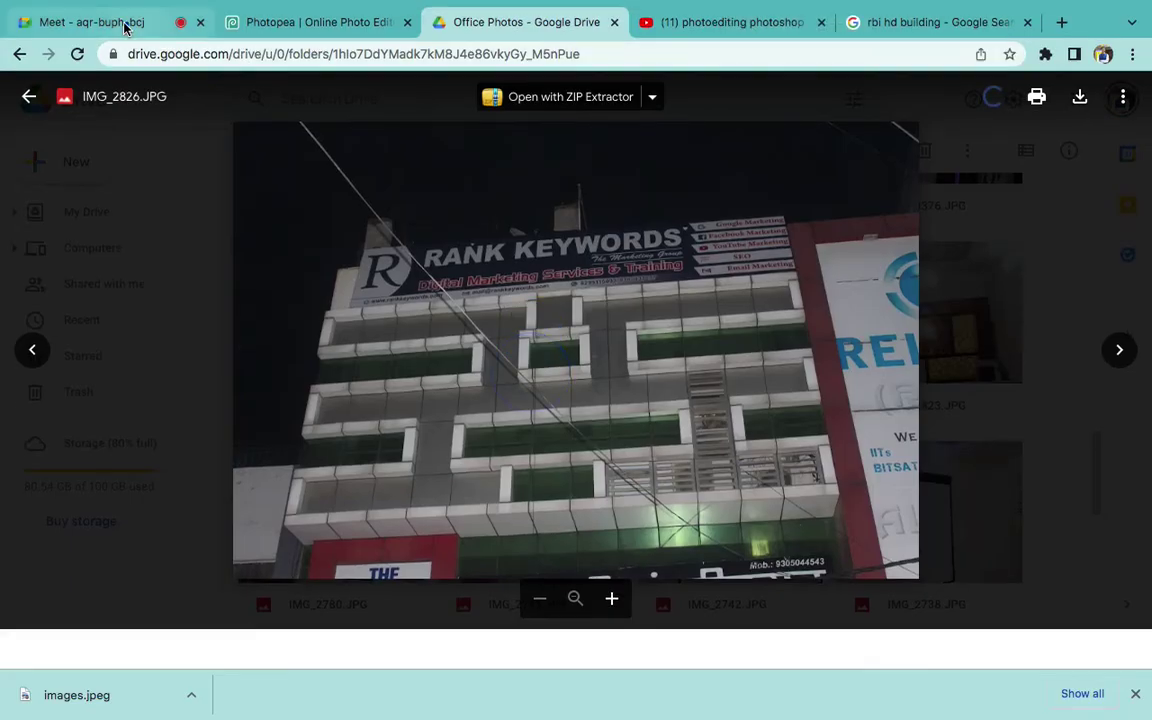
Review the list of participants in the Google Meet call
click(125, 26)
click(946, 626)
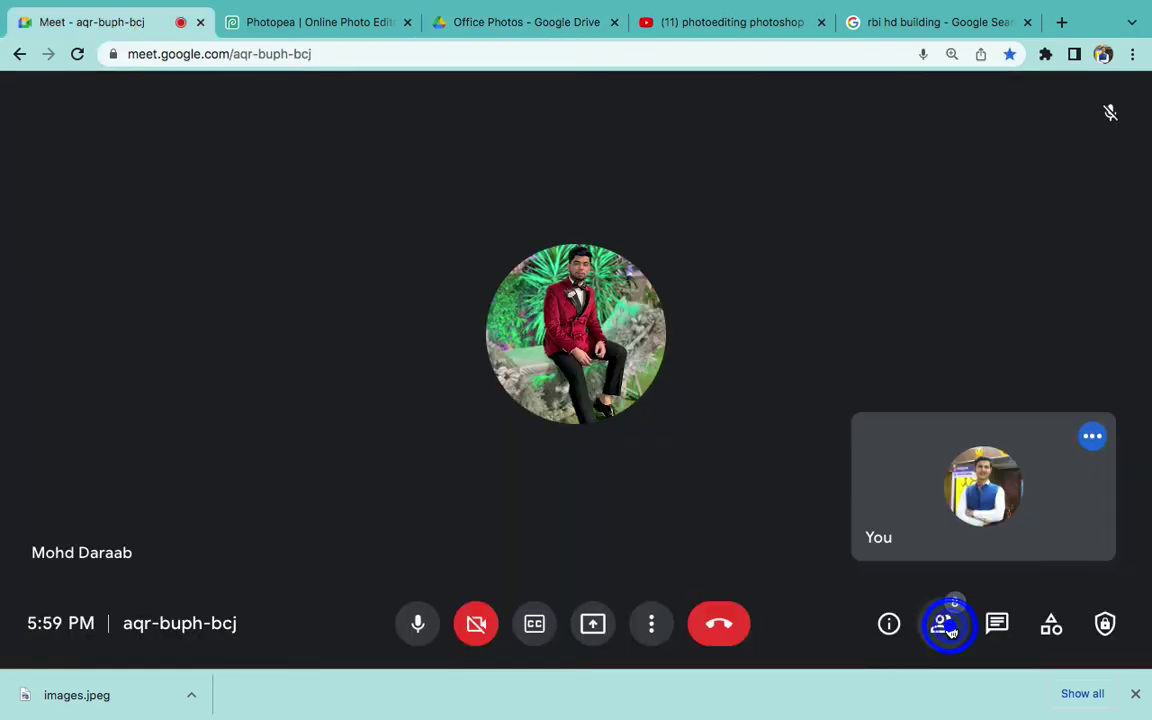
scroll(980, 470, down, 3)
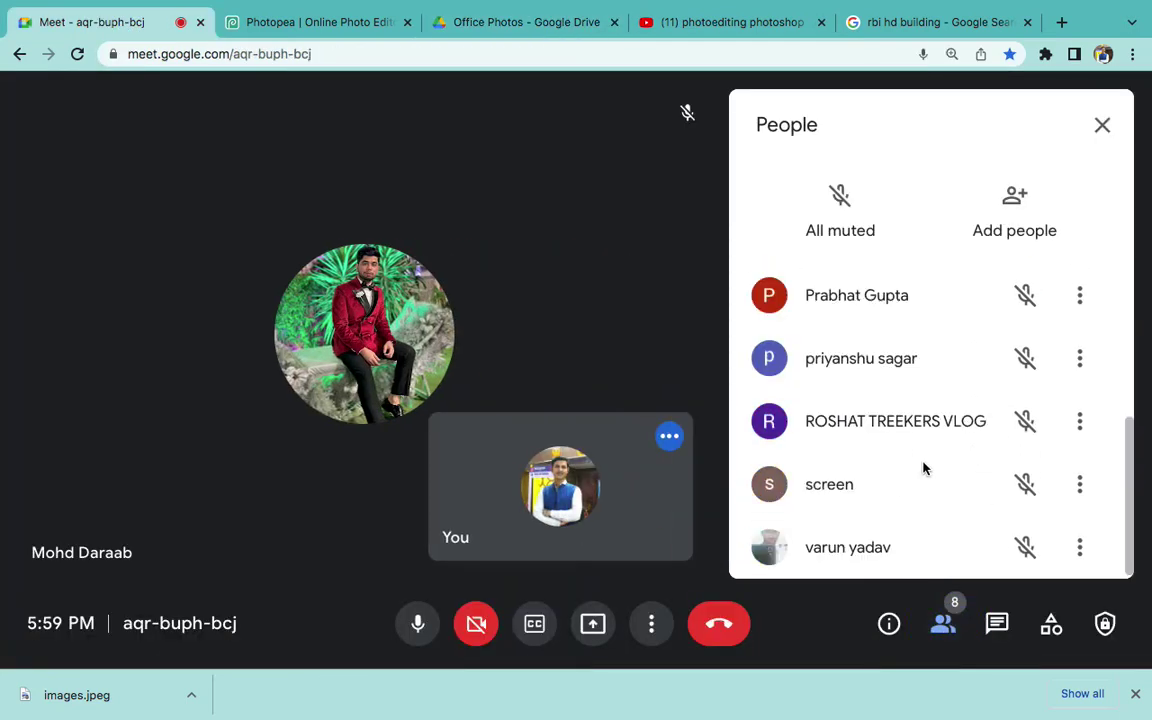
scroll(923, 468, up, 5)
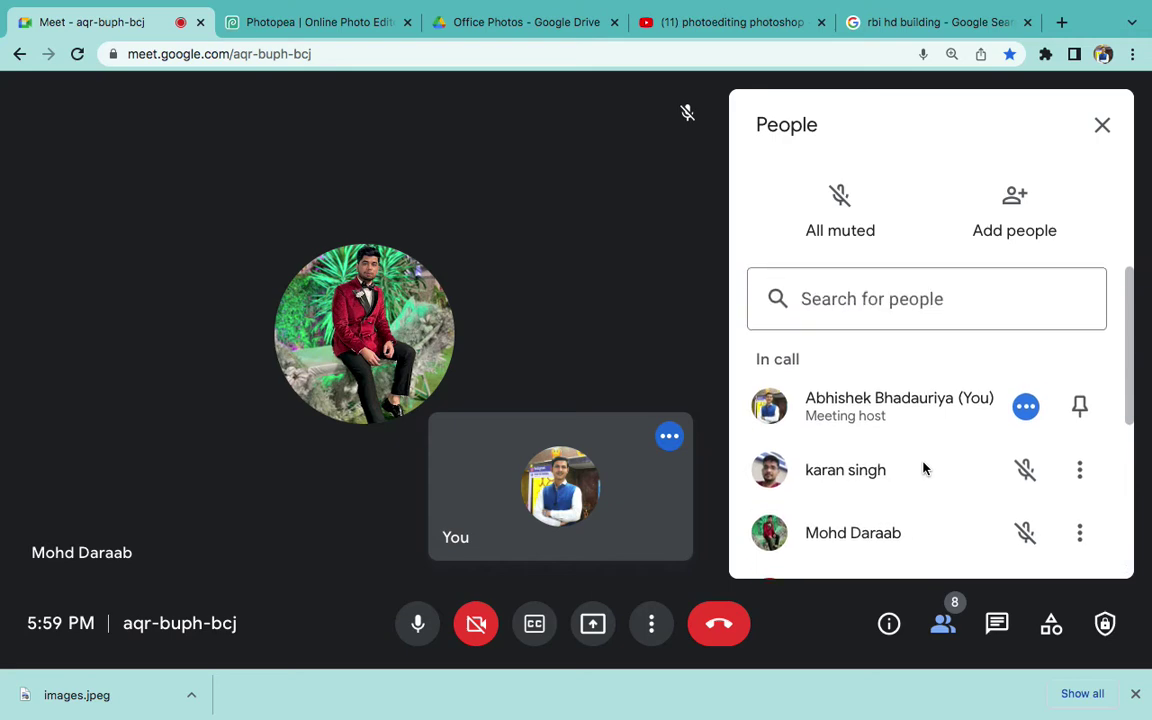
scroll(923, 468, down, 5)
Present the entire screen to the Meet call and dismiss the sharing notice
click(593, 623)
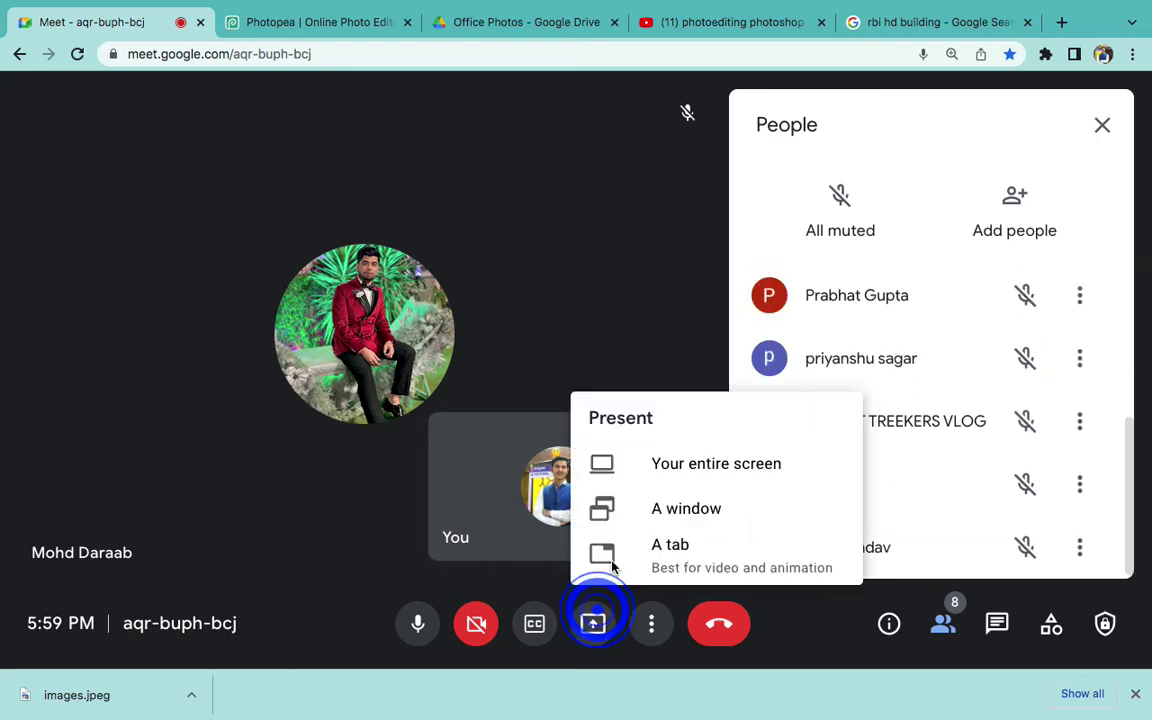
click(658, 466)
click(598, 332)
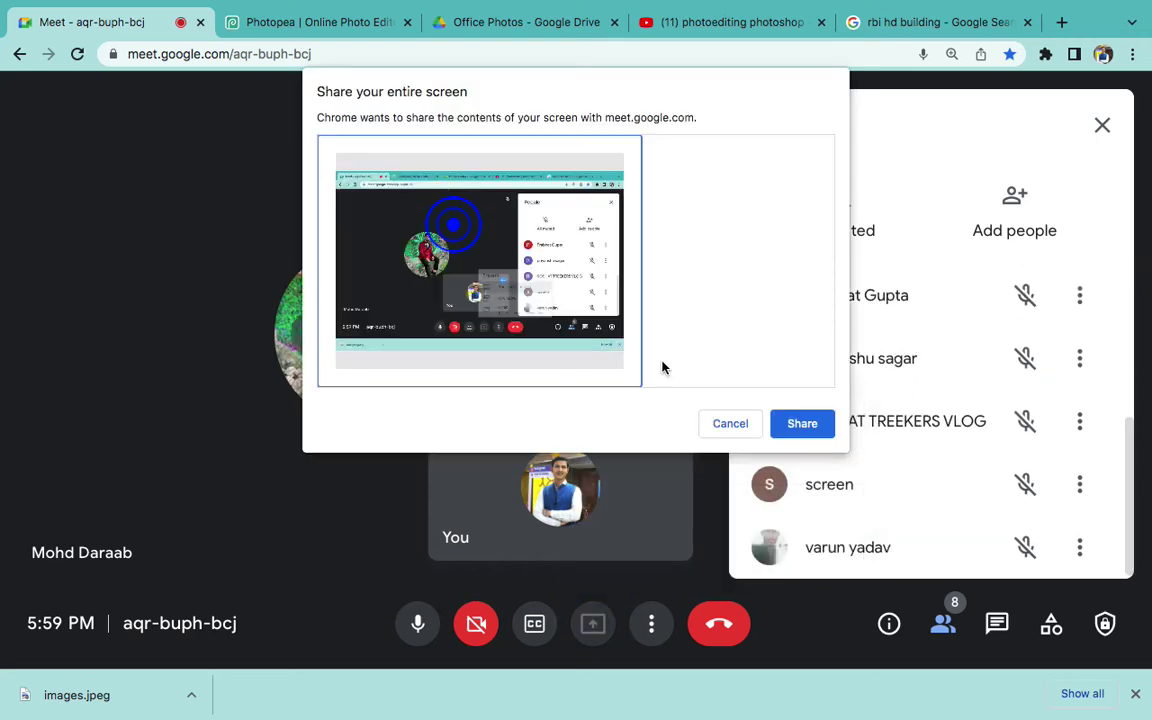
click(812, 428)
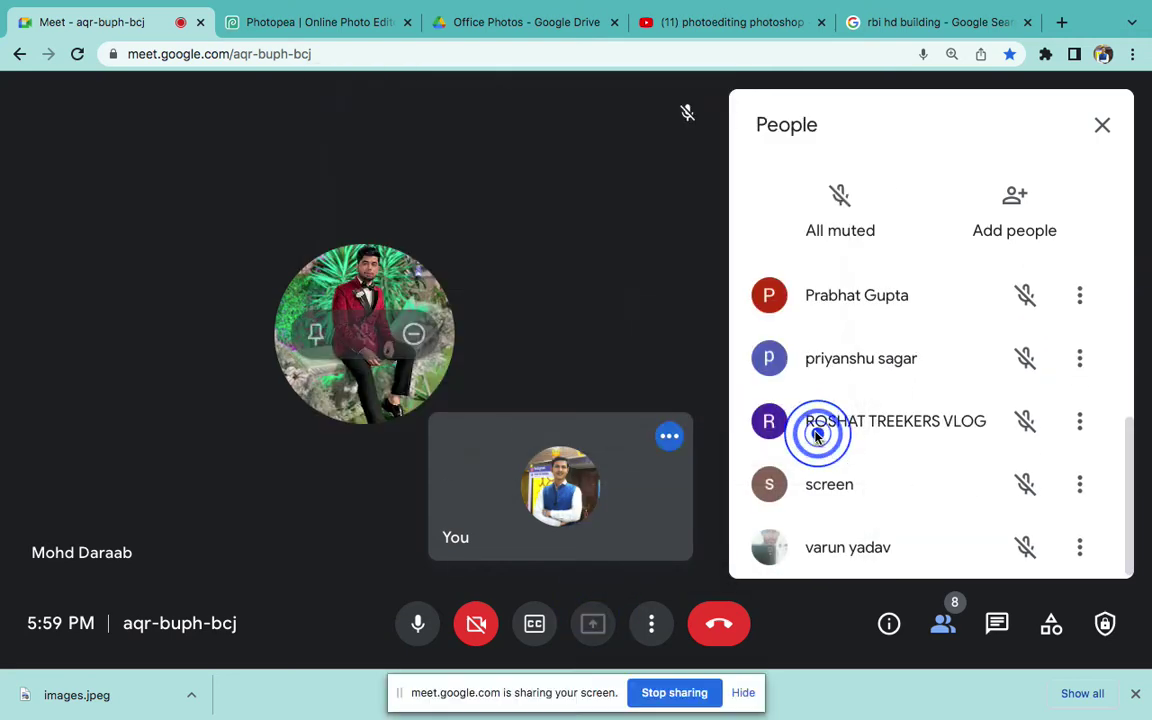
click(541, 684)
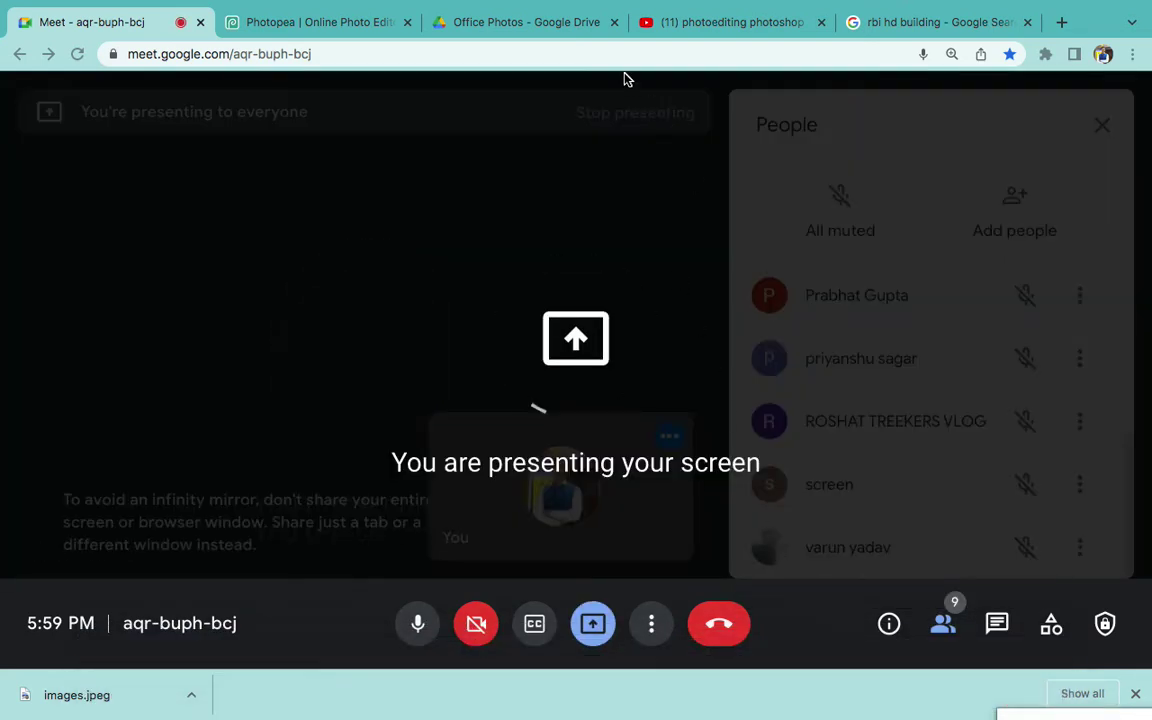
Compare IMG_2826.JPG in Google Drive with the building in the "Ranked #1" post, and close the YouTube results page
click(536, 31)
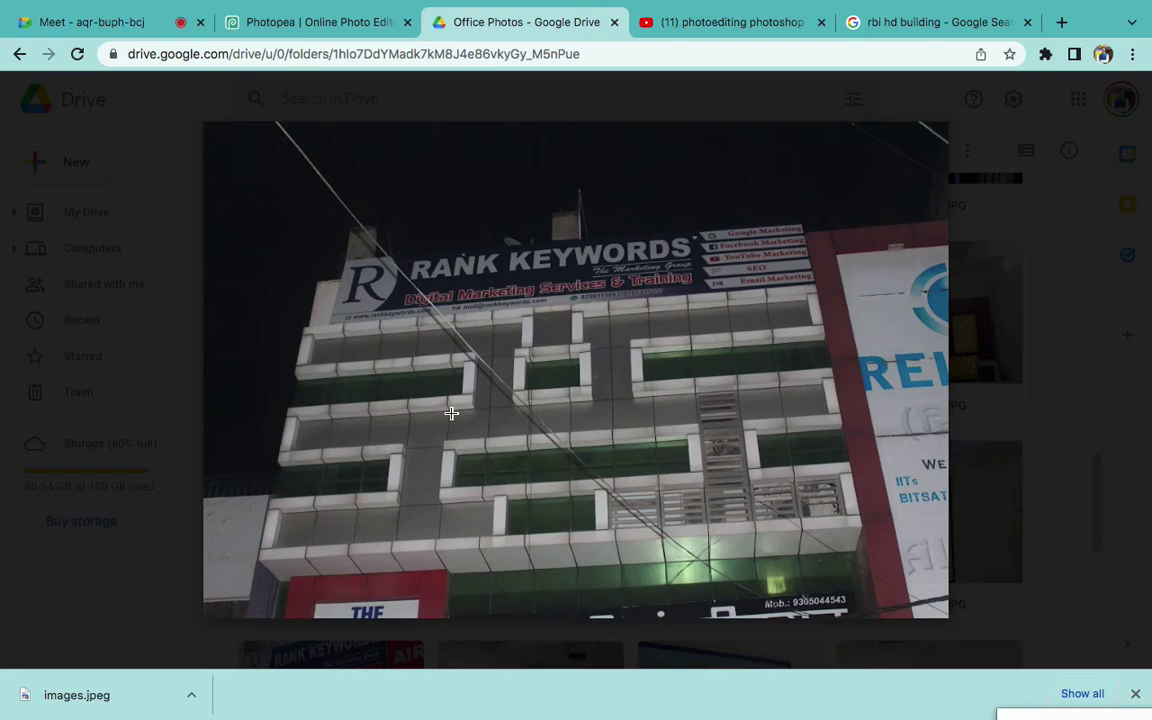
click(330, 32)
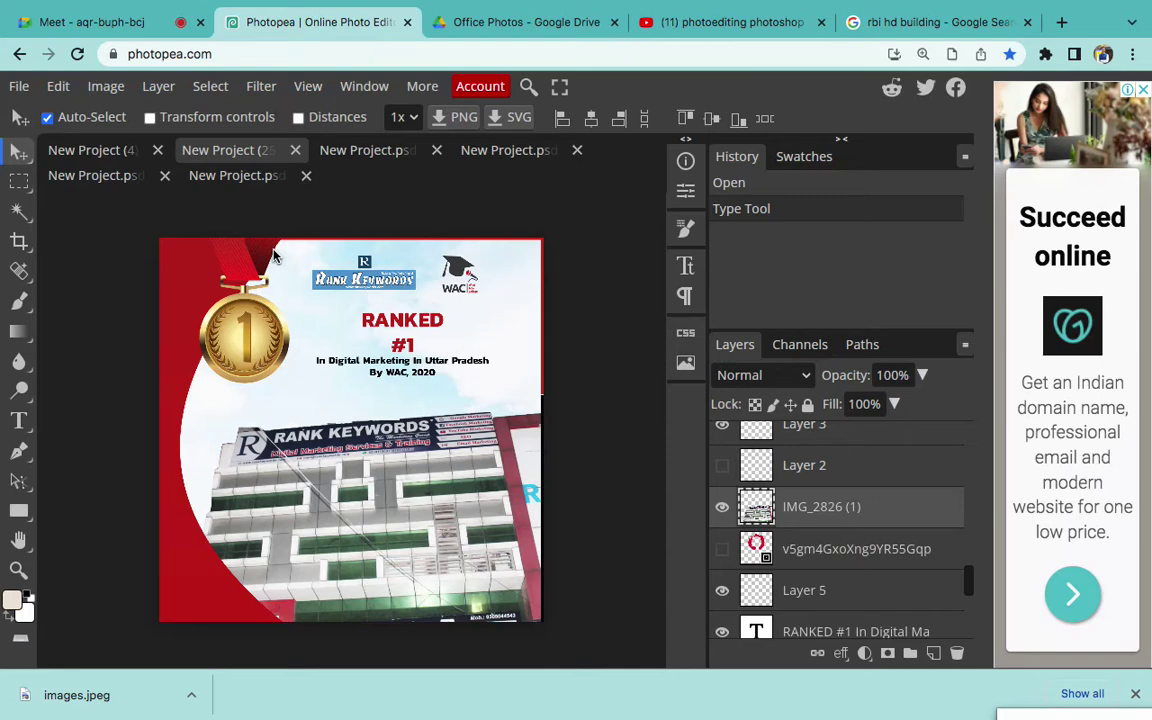
click(493, 29)
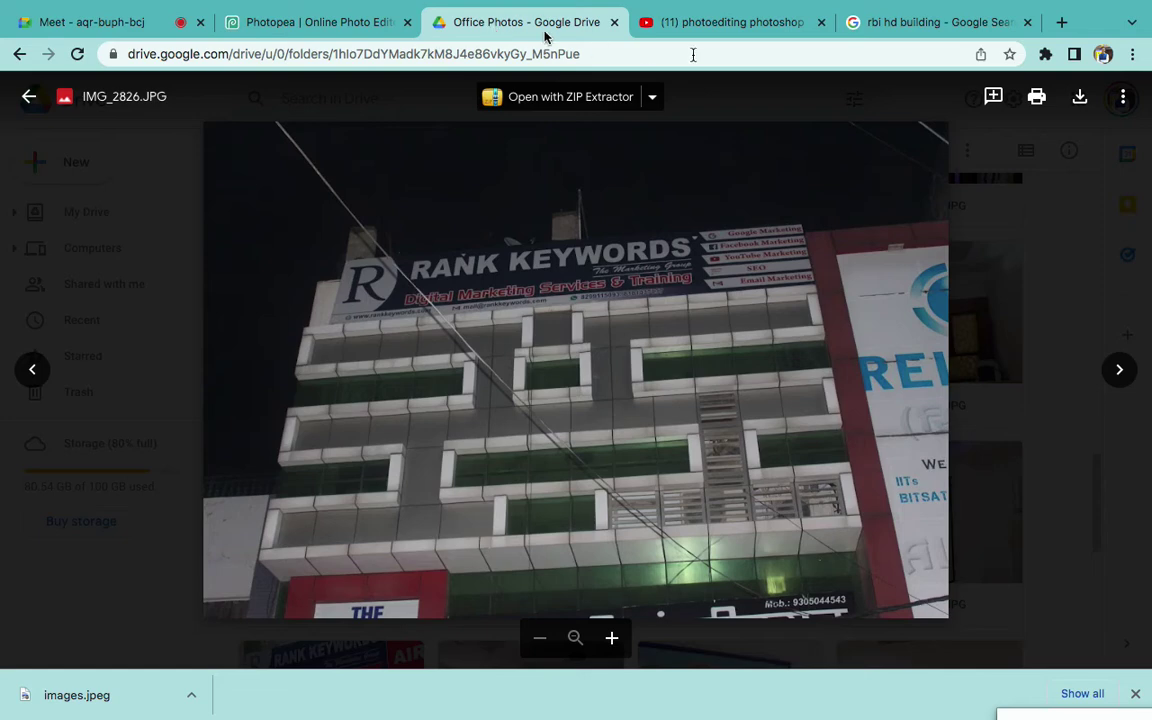
click(714, 28)
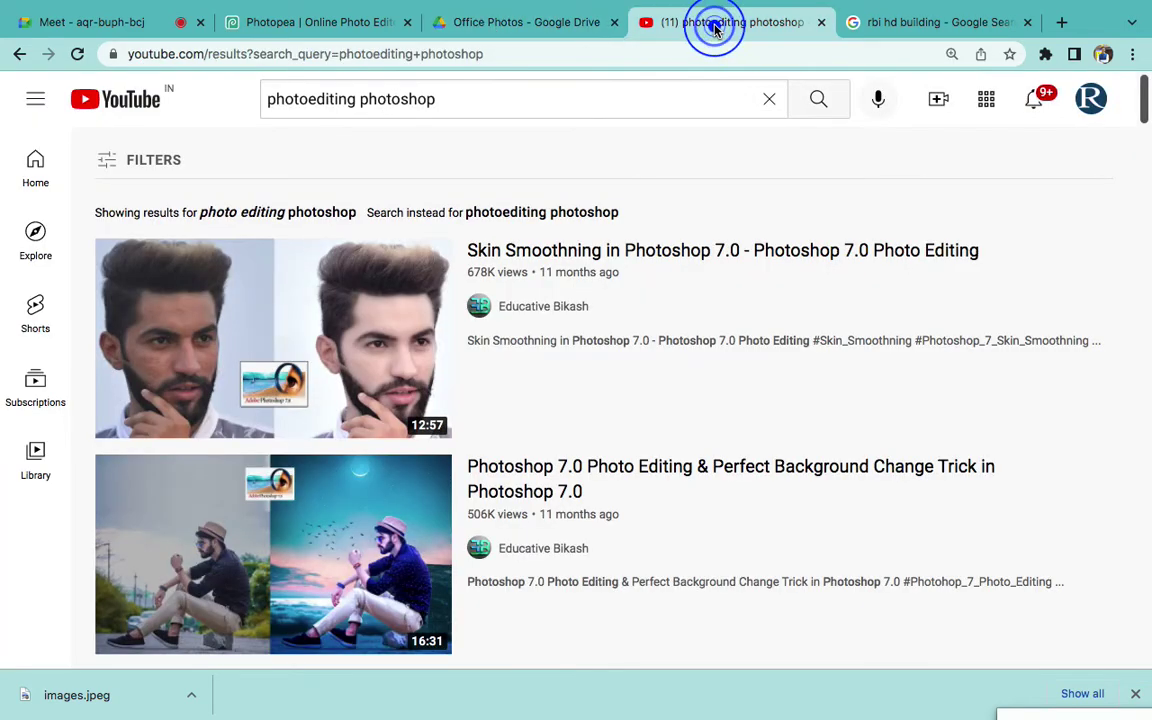
click(821, 22)
Check the original building photo against the Photopea post once more and download IMG_2826.JPG from Google Drive
click(518, 30)
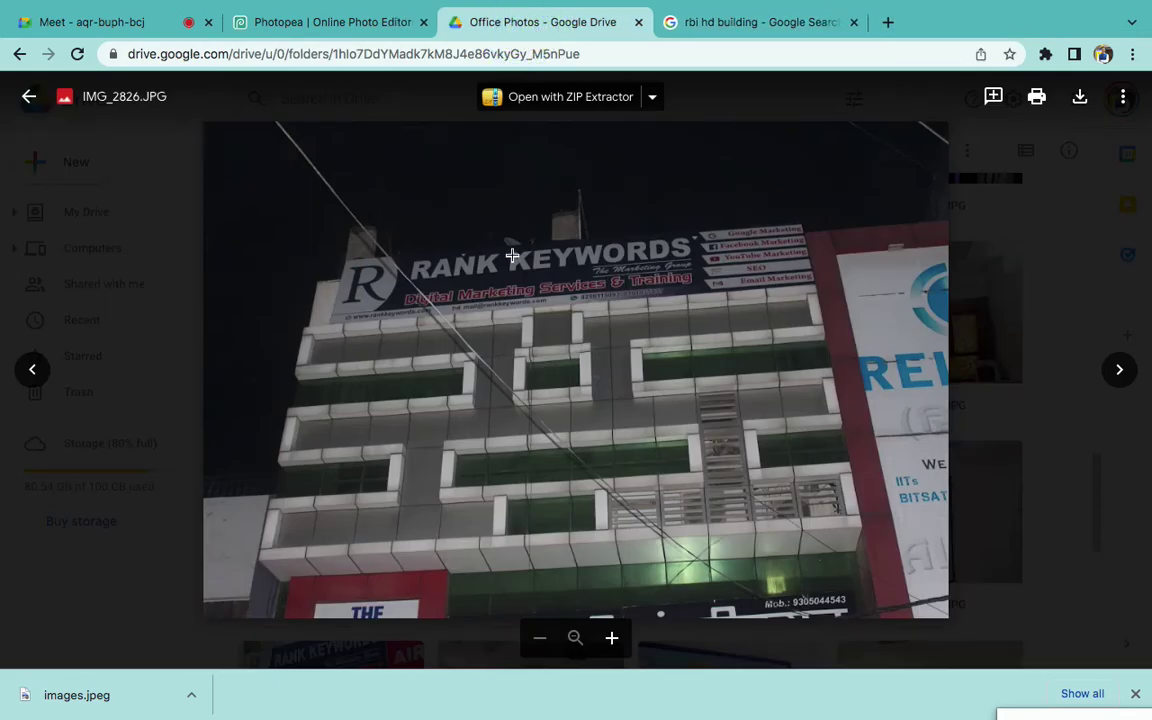
click(336, 22)
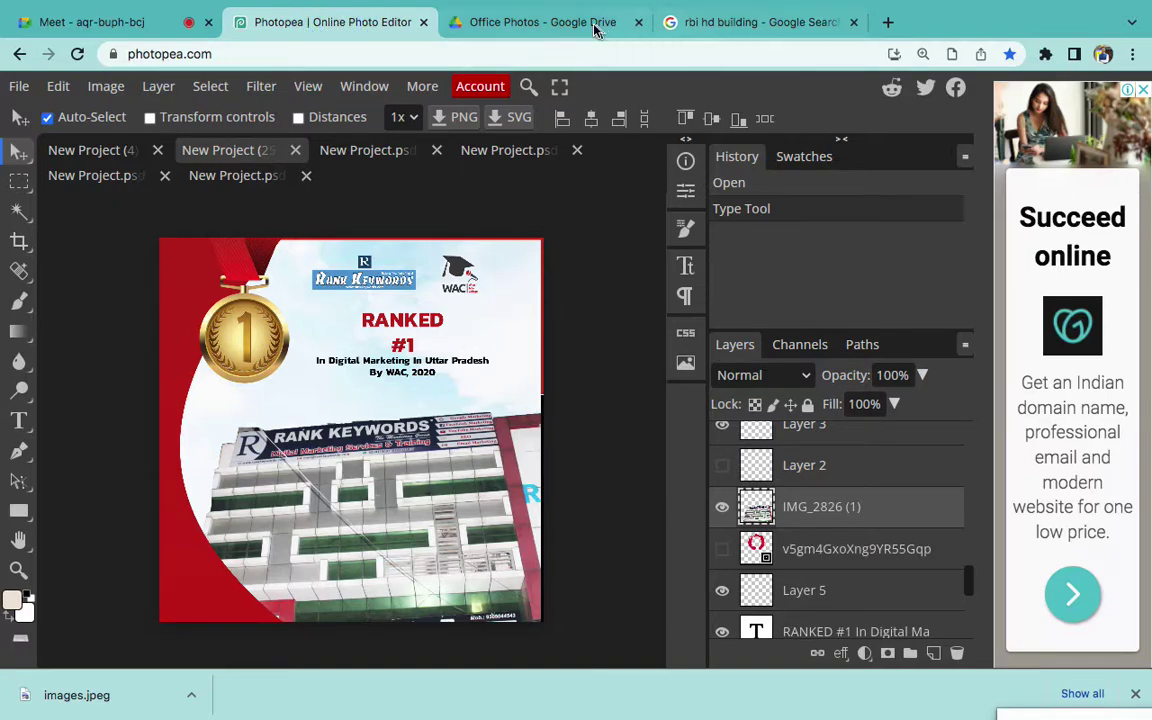
click(522, 30)
click(1080, 97)
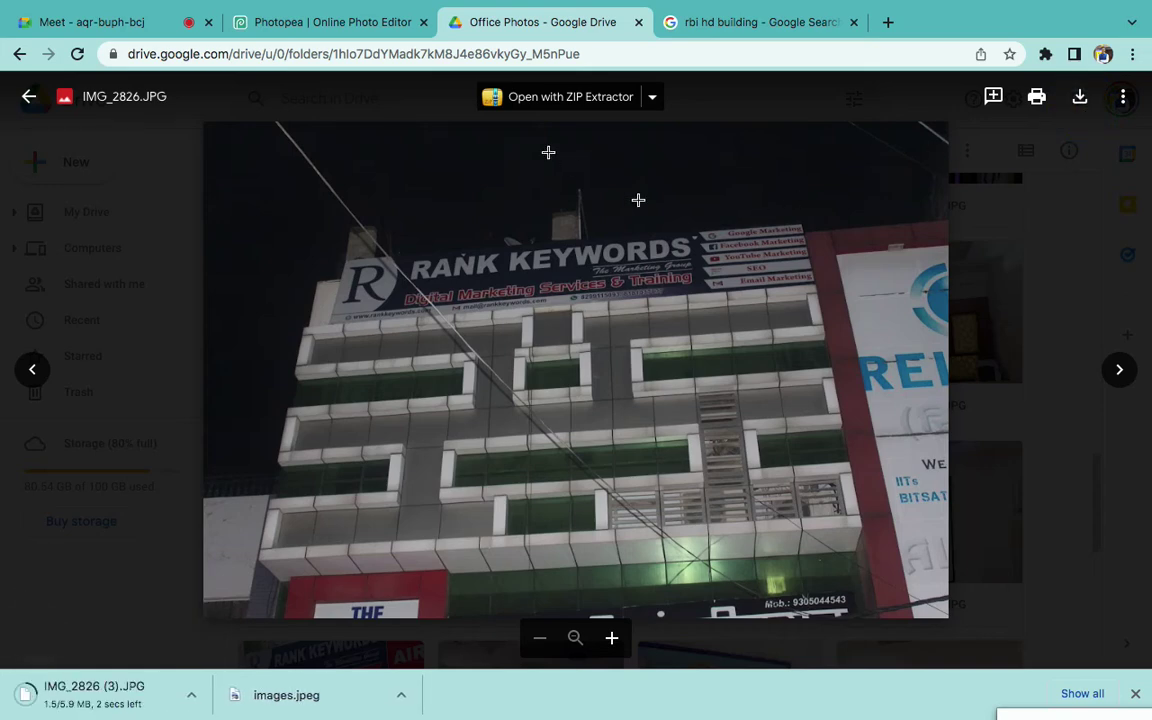
Switch to Photopea and create a new project of 1280 × 1280 pixels with a white background
click(320, 24)
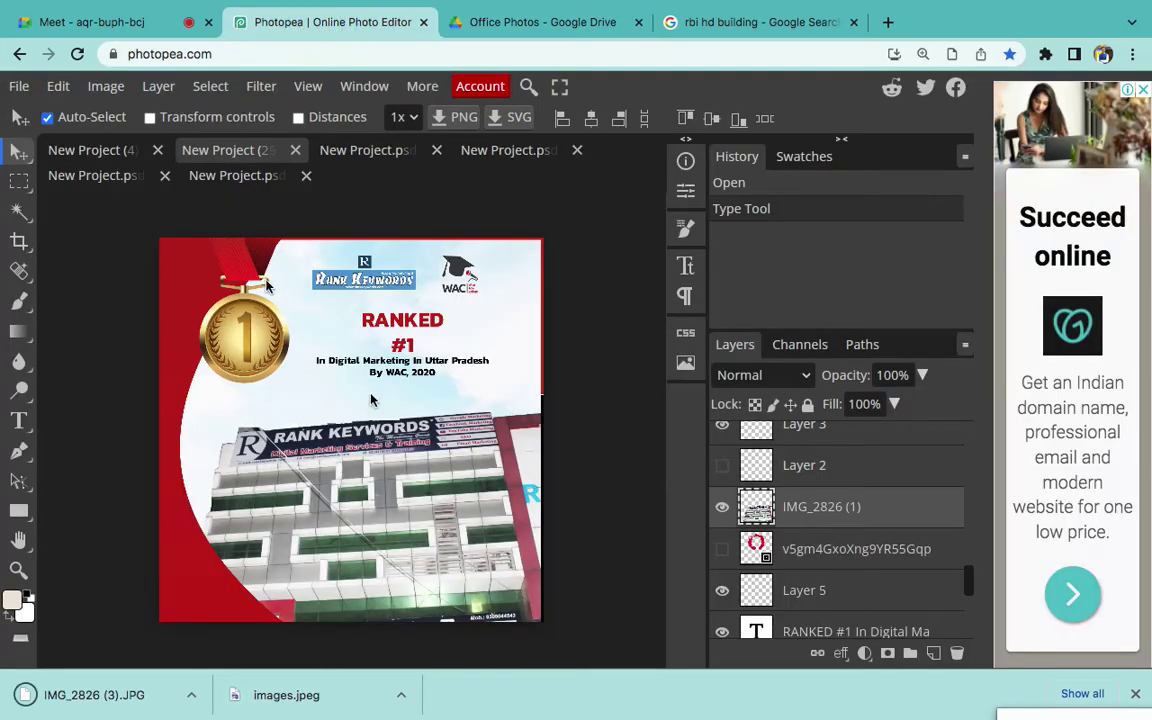
click(13, 86)
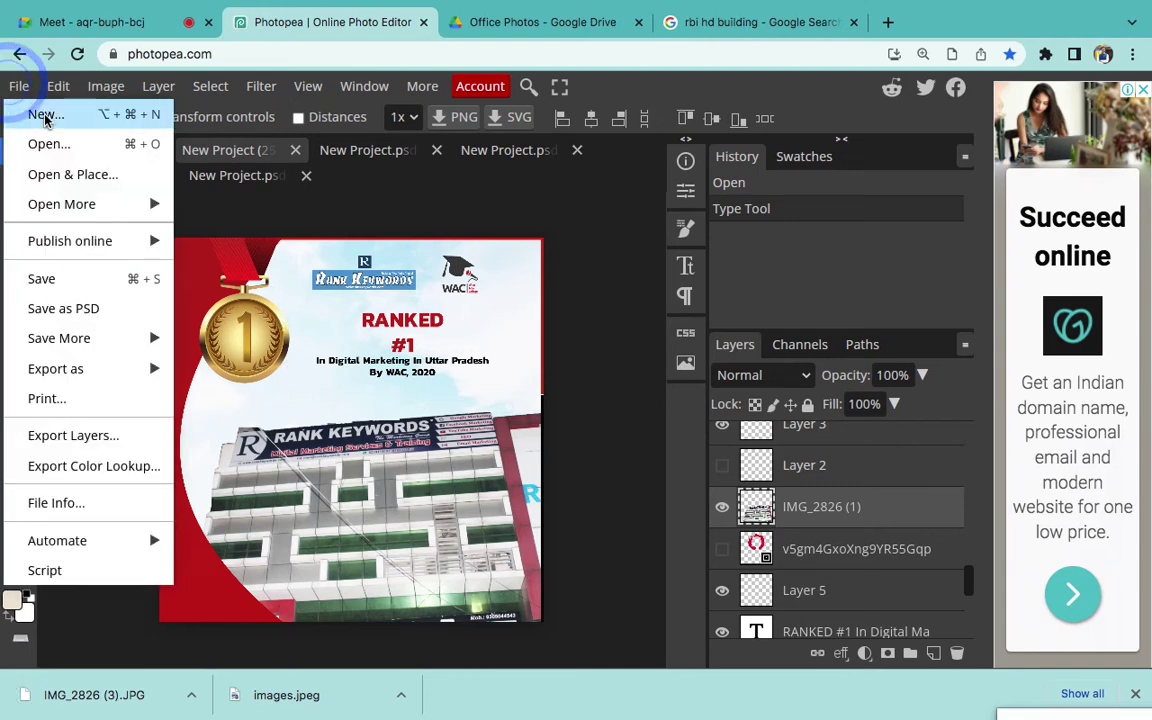
click(41, 113)
double_click(163, 240)
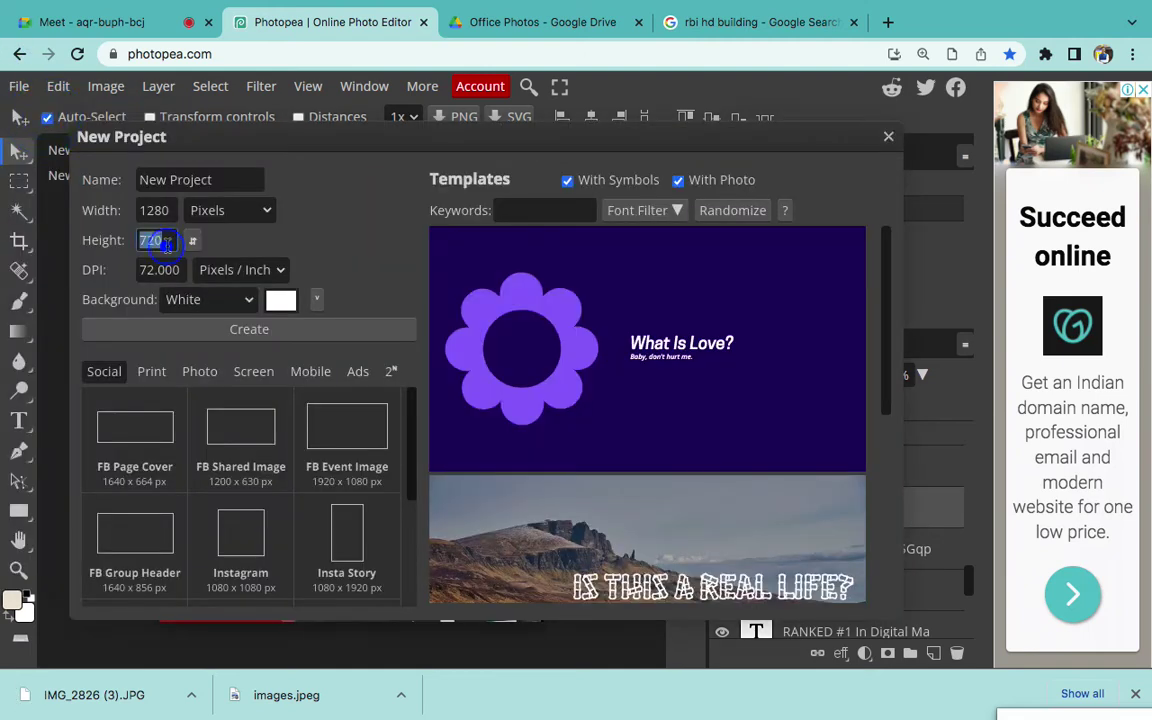
text(128)
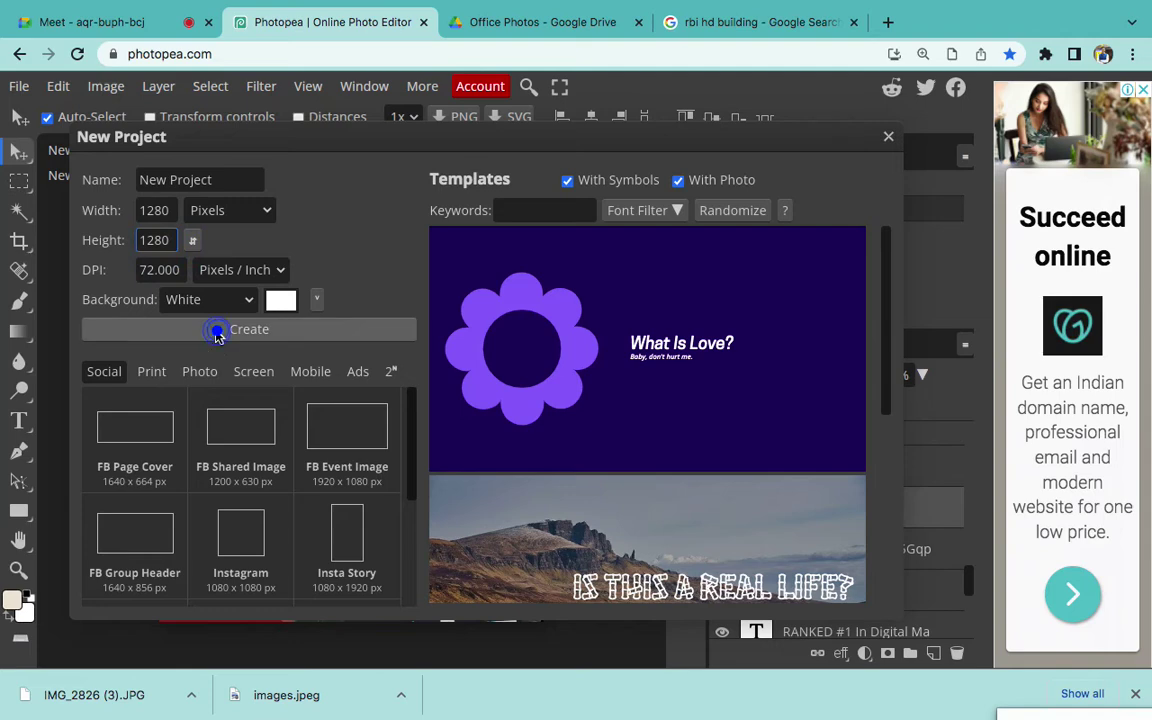
click(216, 330)
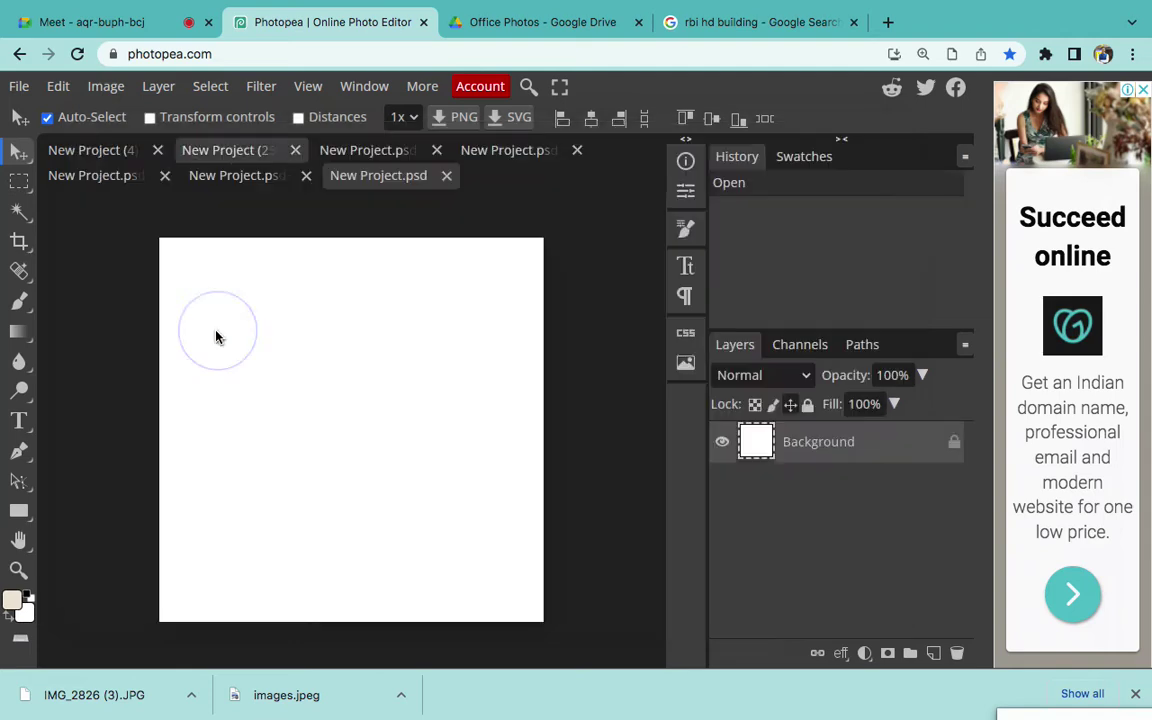
Place IMG_2826 (3).JPG from the Downloads folder into the project and move it down to the canvas's lower edge, slightly right of centre
click(15, 86)
click(73, 176)
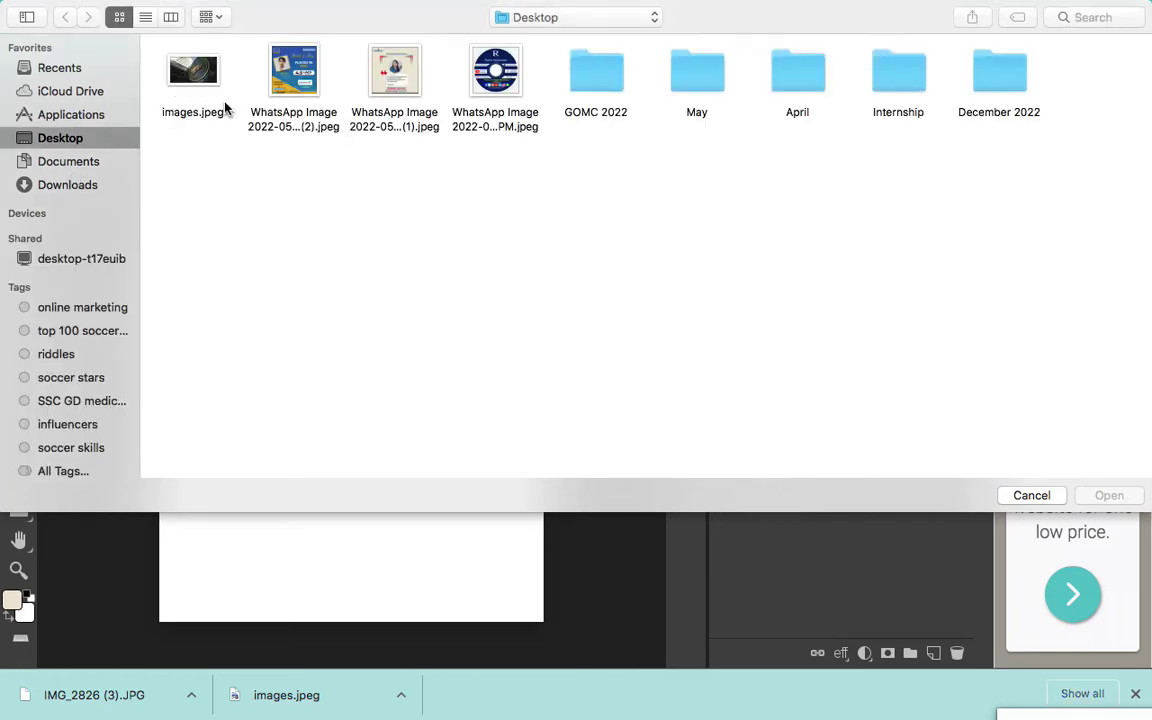
click(95, 185)
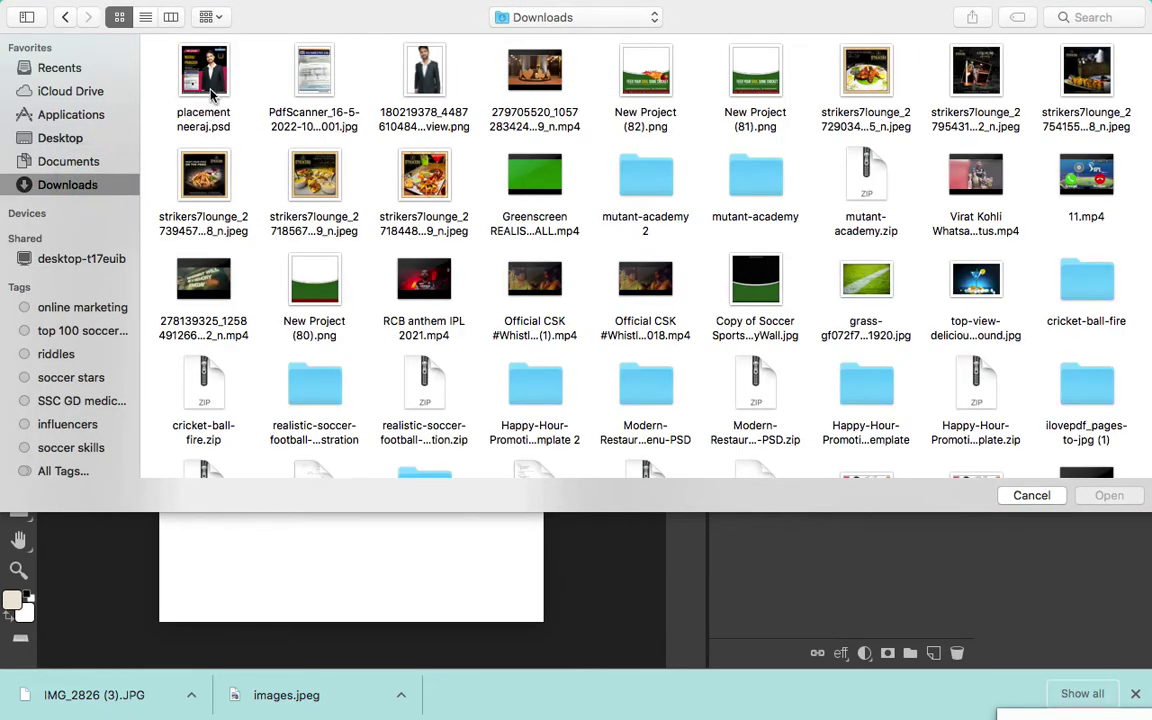
click(68, 141)
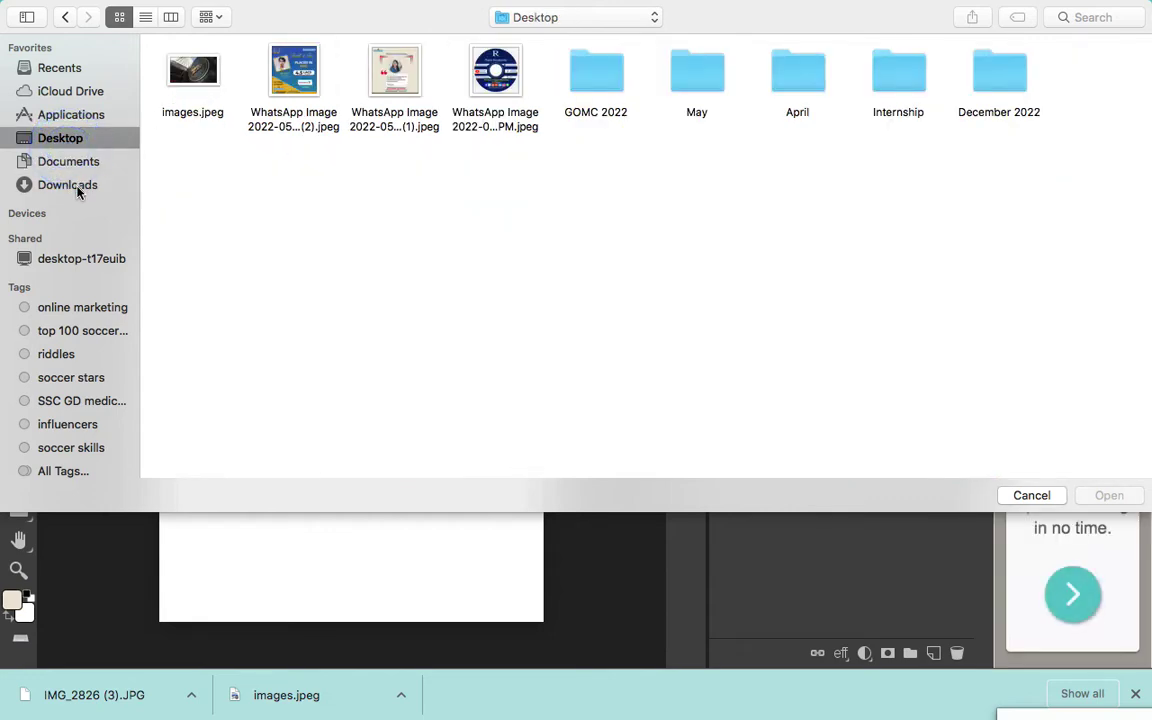
click(77, 185)
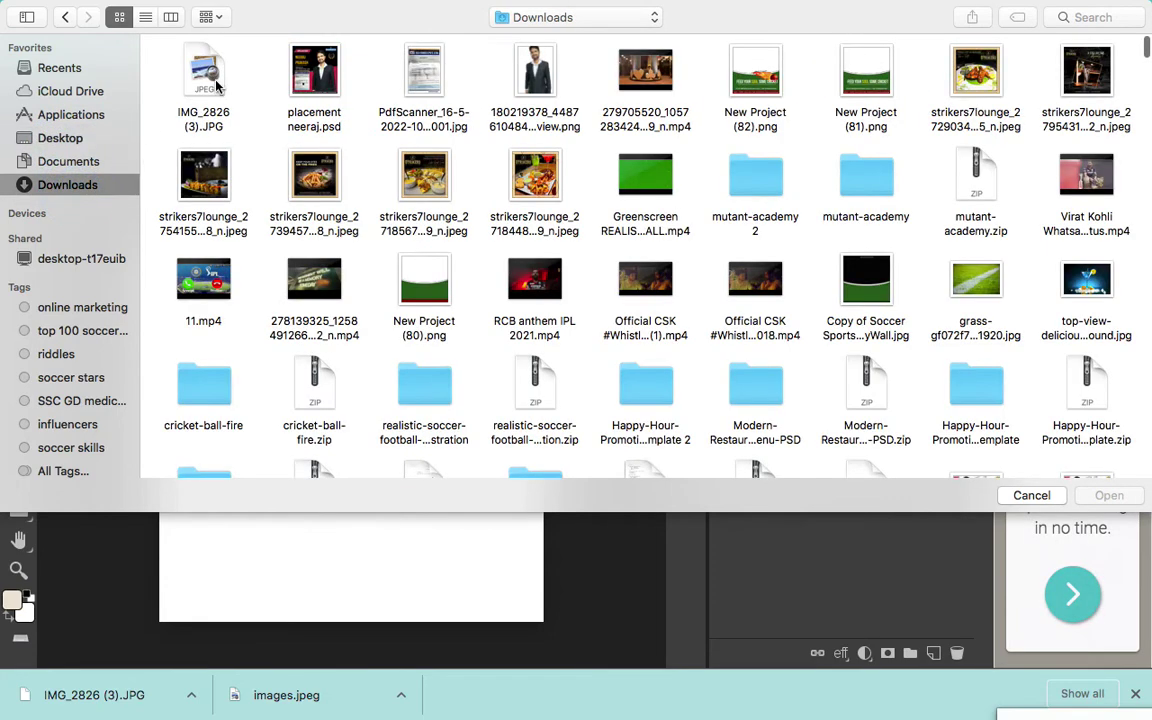
double_click(216, 78)
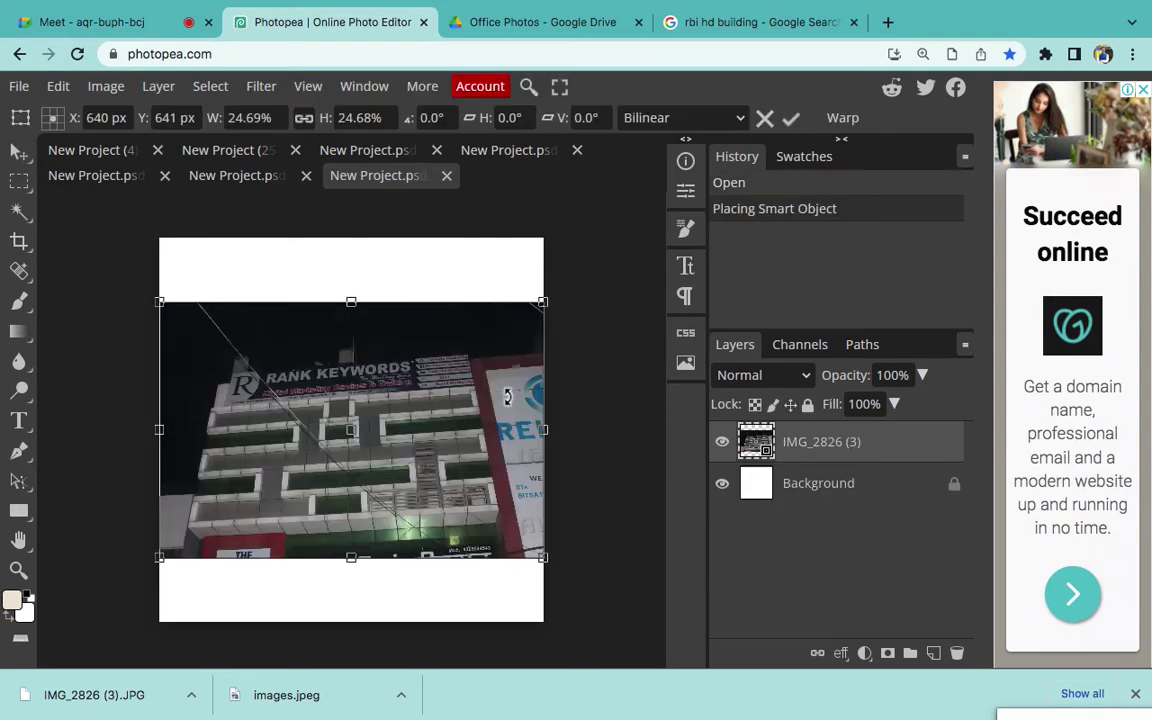
drag(433, 463, 448, 515)
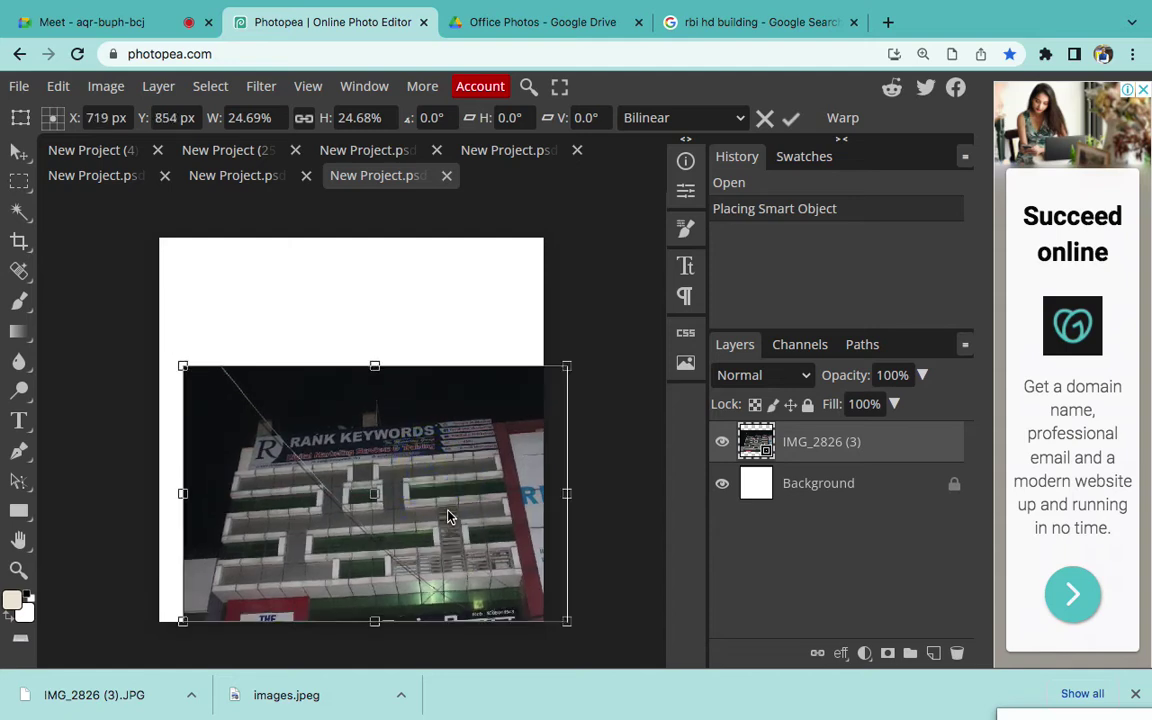
click(791, 117)
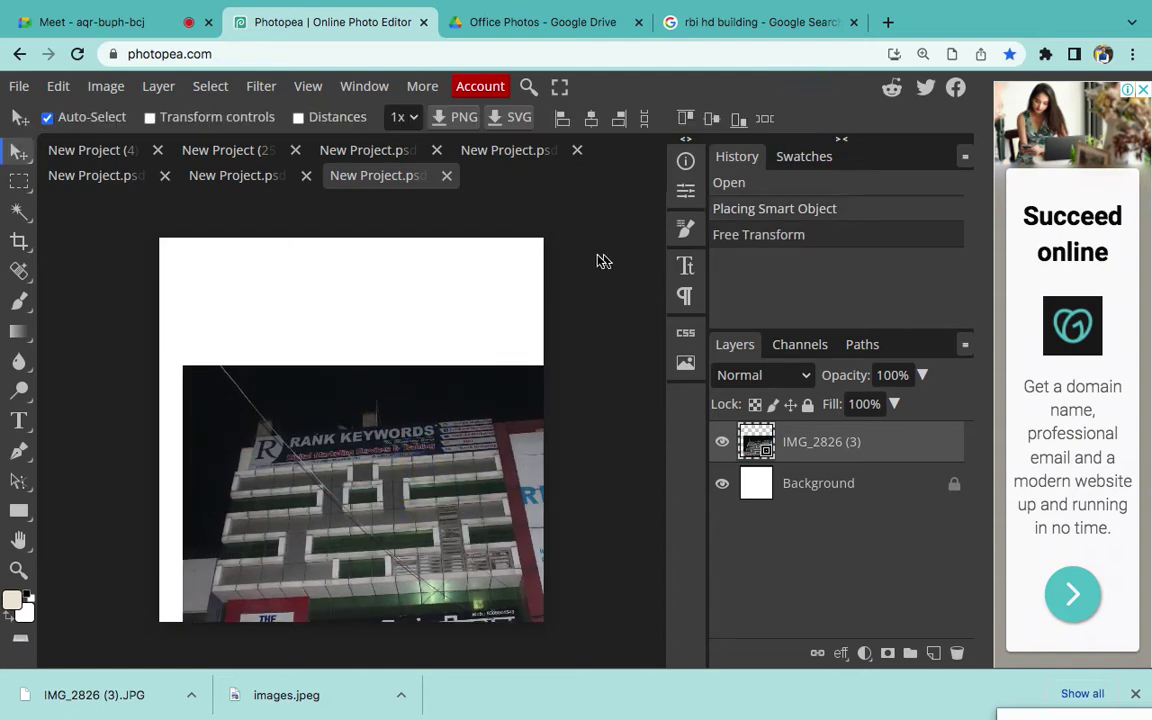
Compare the placed building photo with the brightened building and sky in the finished "Ranked #1" post
scroll(598, 261, up, 3)
scroll(496, 321, up, 3)
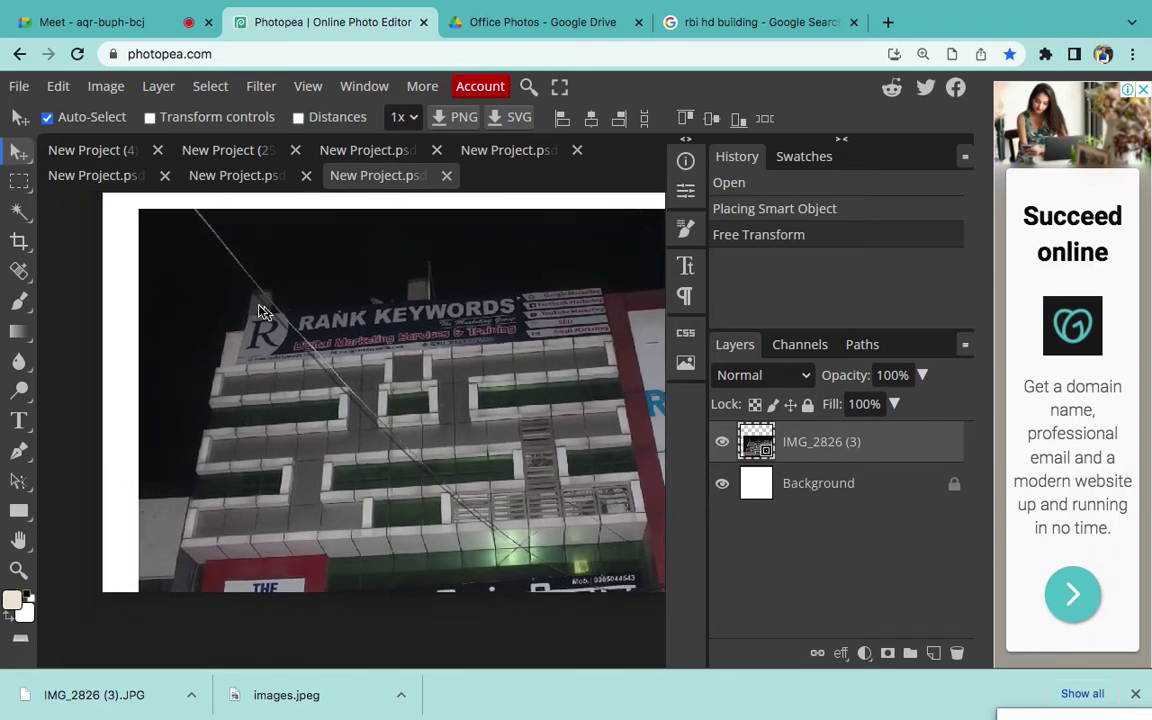
click(245, 151)
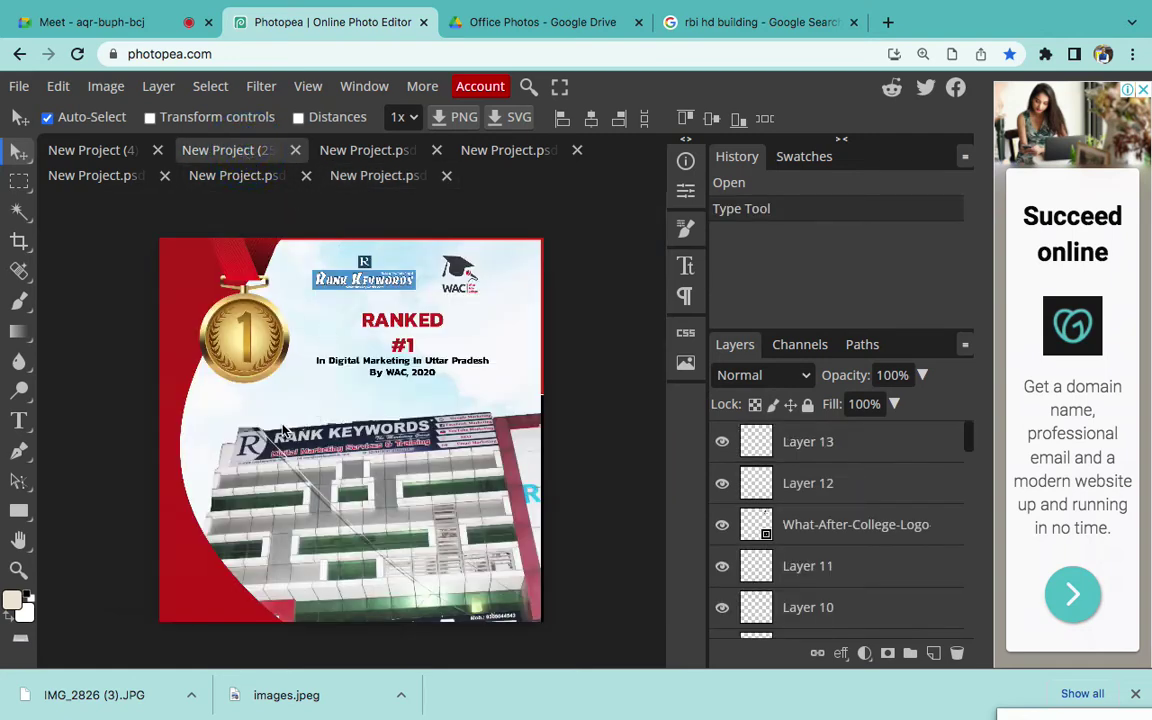
scroll(284, 430, up, 3)
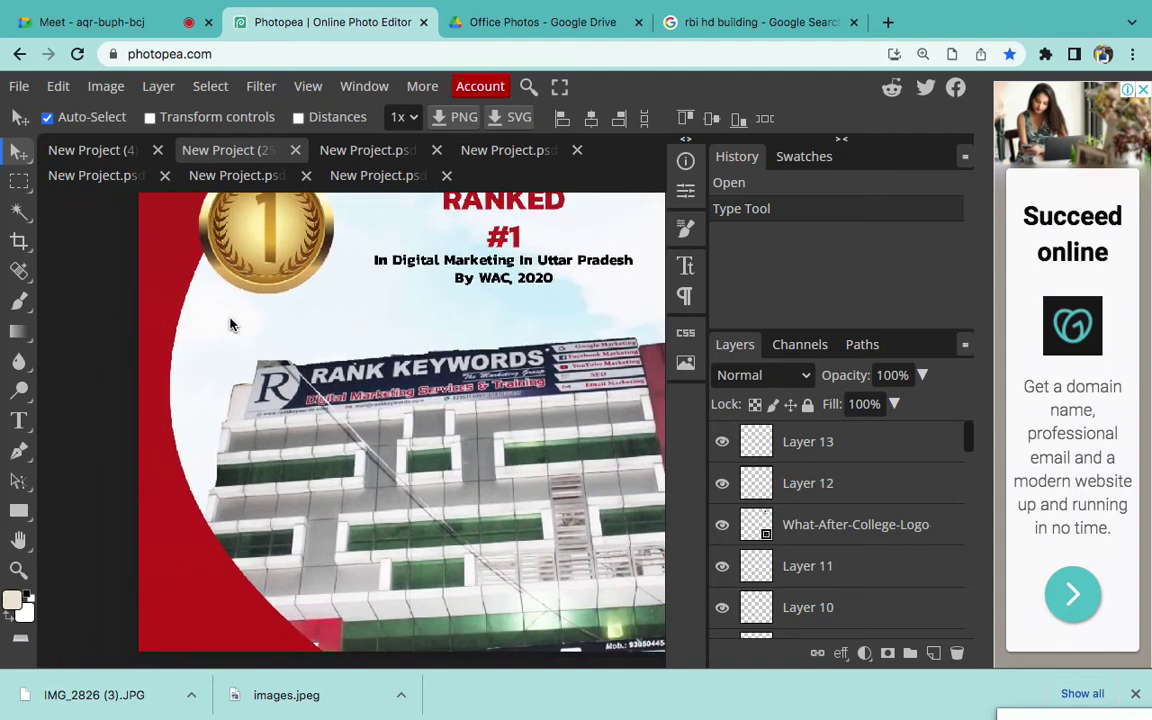
scroll(229, 324, up, 3)
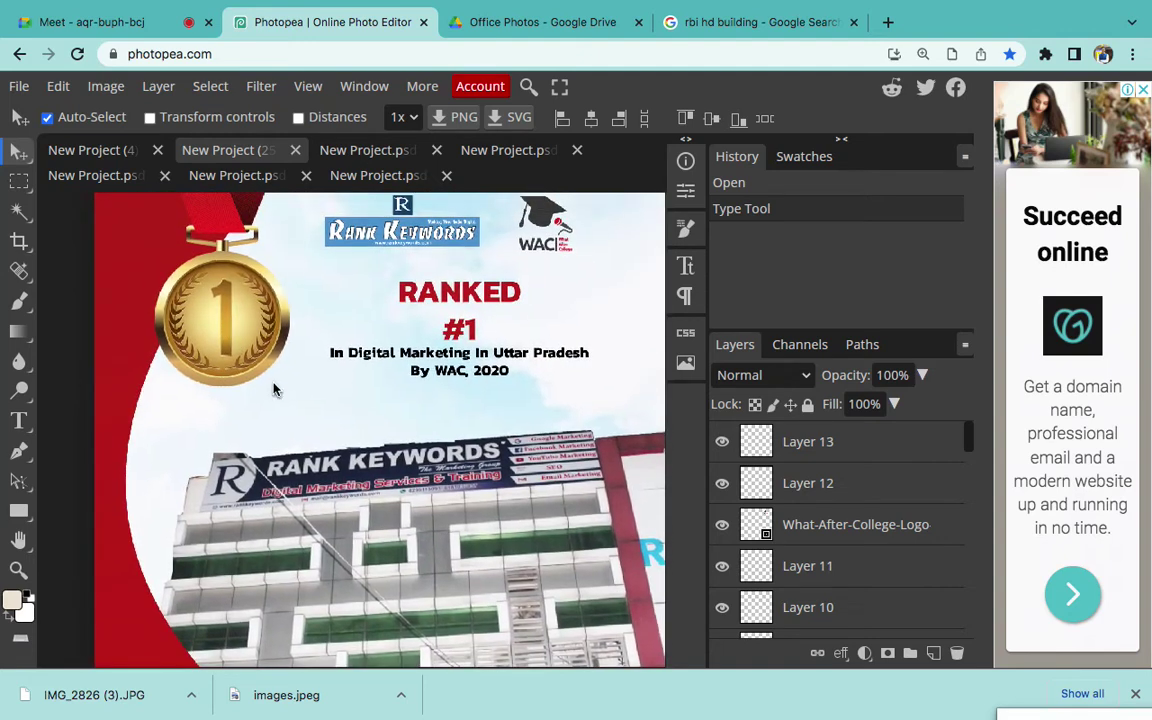
scroll(274, 390, down, 2)
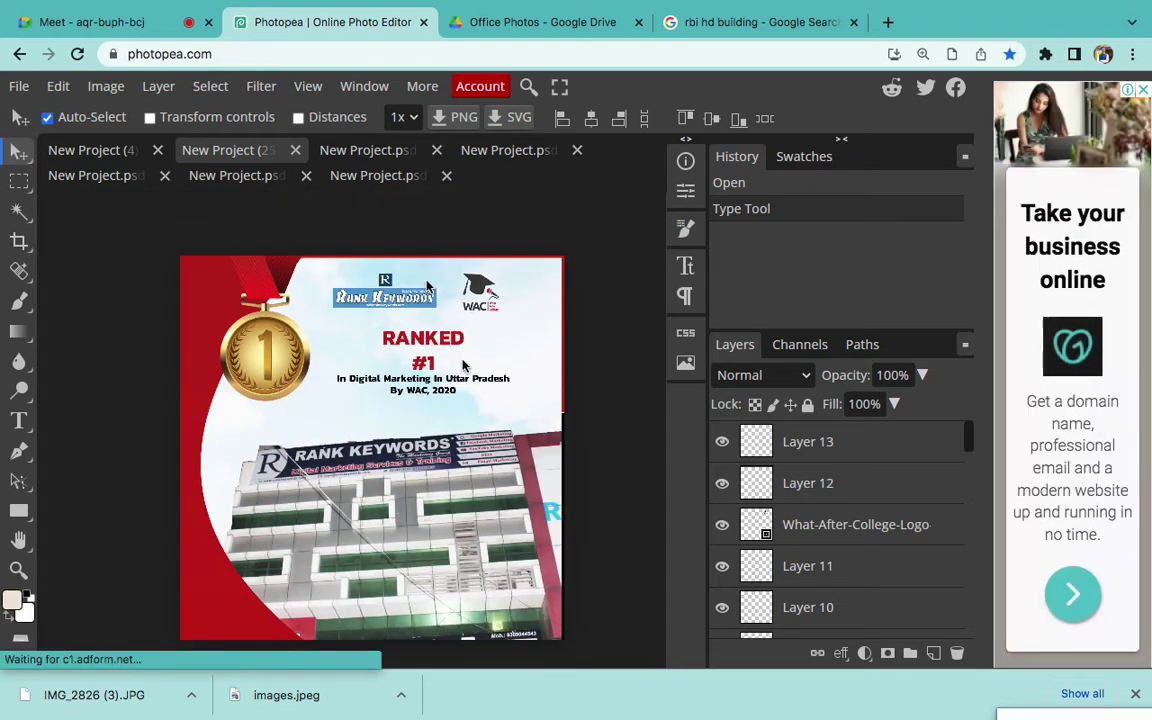
click(363, 181)
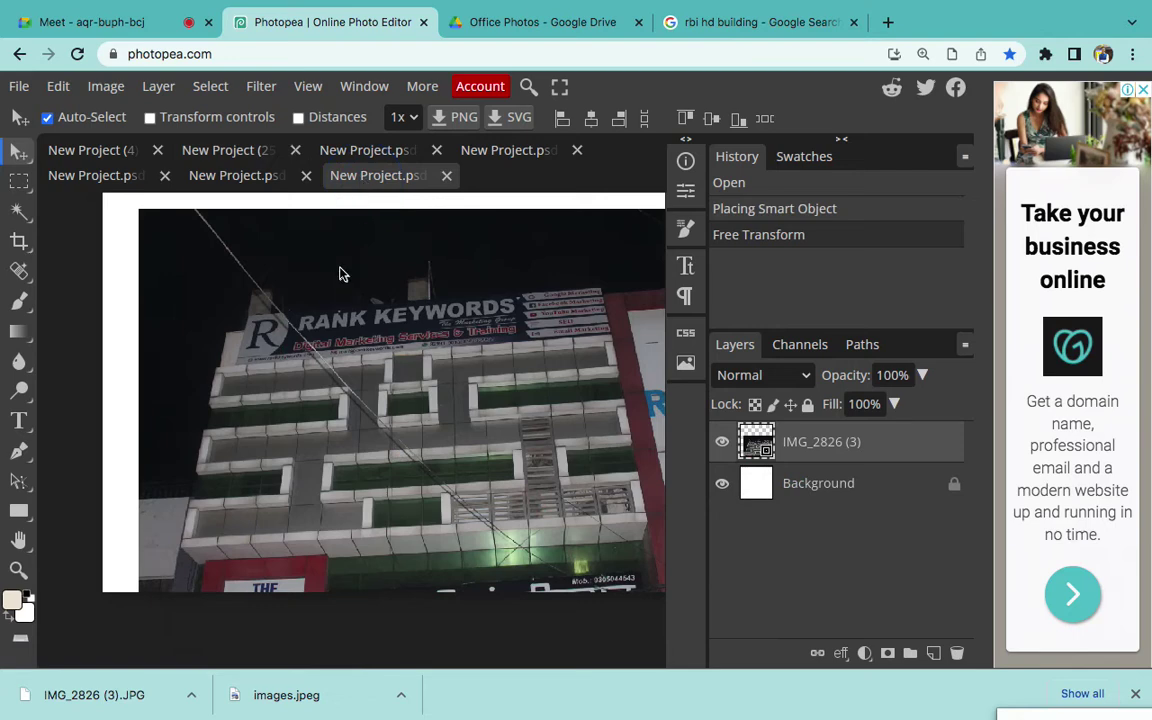
scroll(340, 273, right, 2)
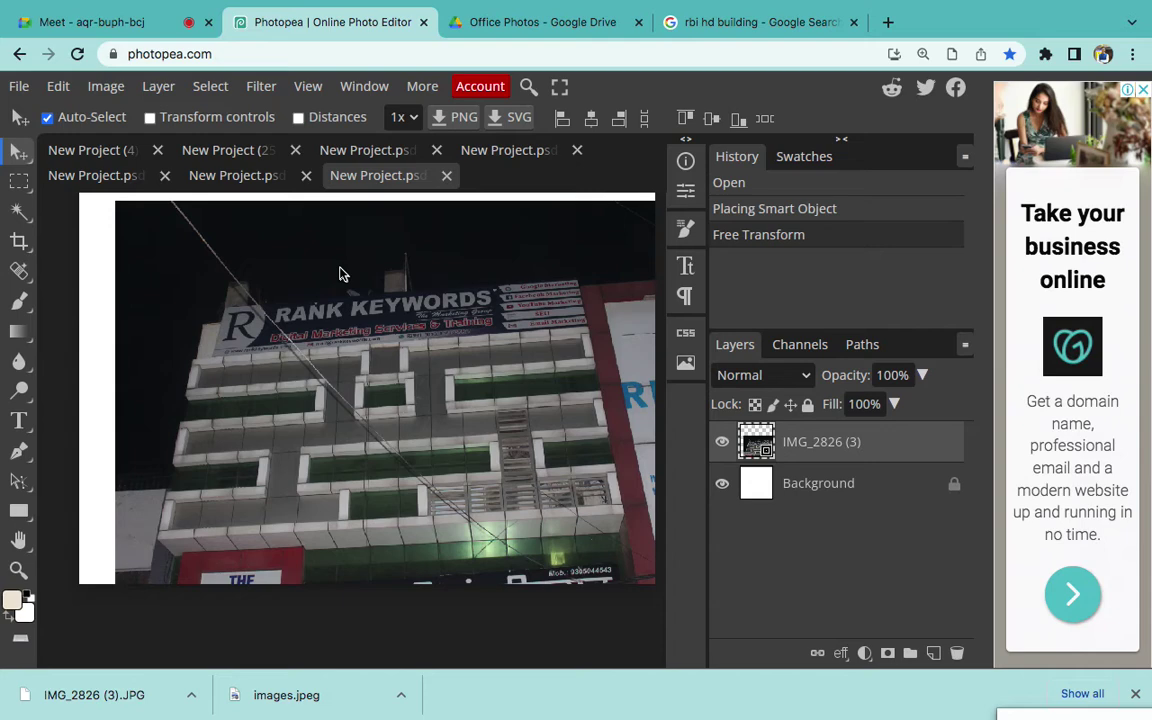
scroll(340, 273, down, 5)
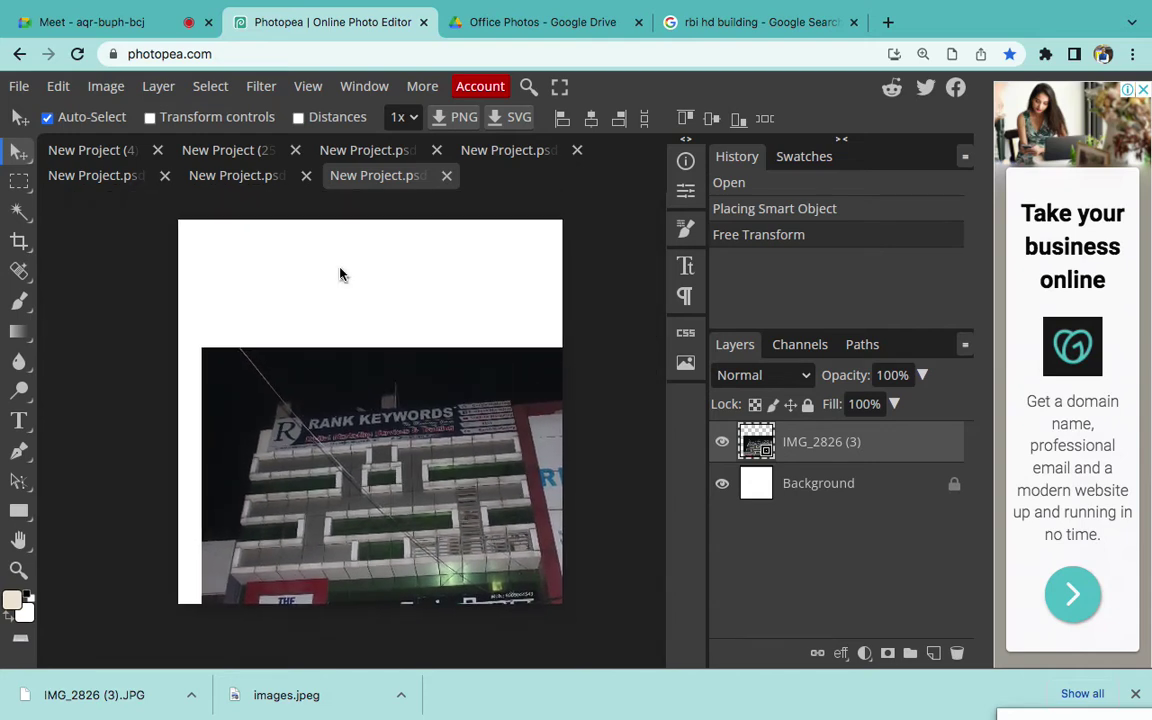
scroll(340, 273, up, 1)
scroll(340, 273, down, 2)
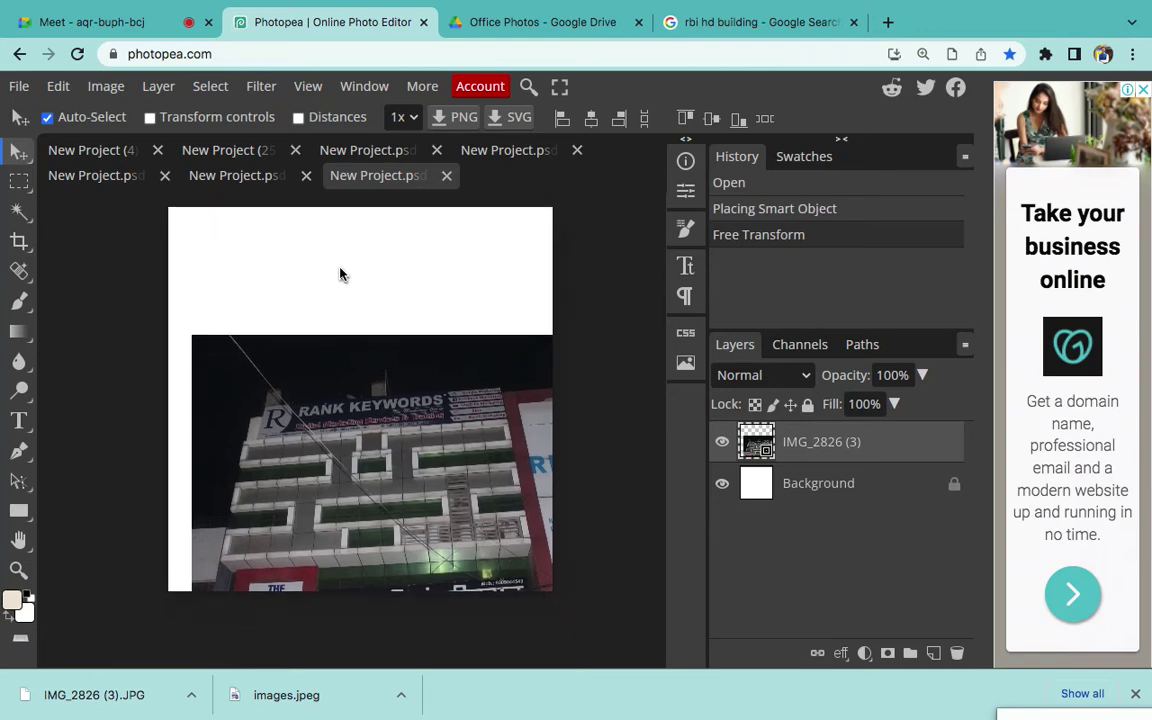
scroll(340, 273, right, 1)
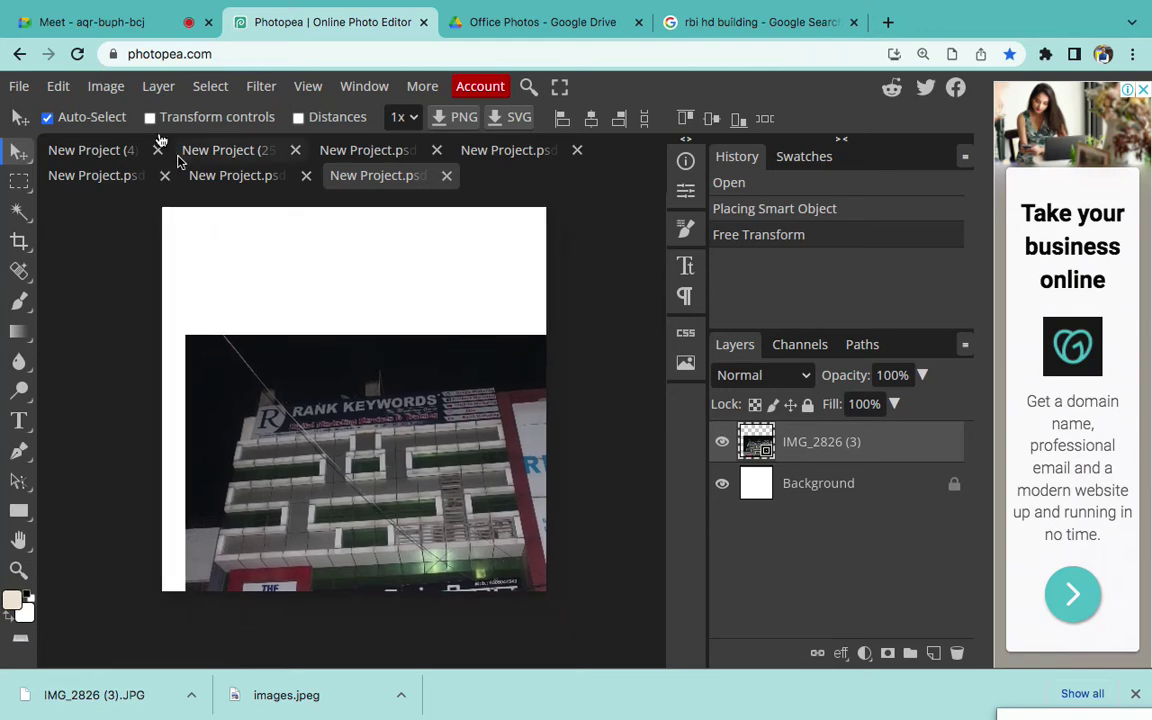
Brighten the building photo strongly with a Brightness/Contrast adjustment and set its contrast to 16
click(106, 87)
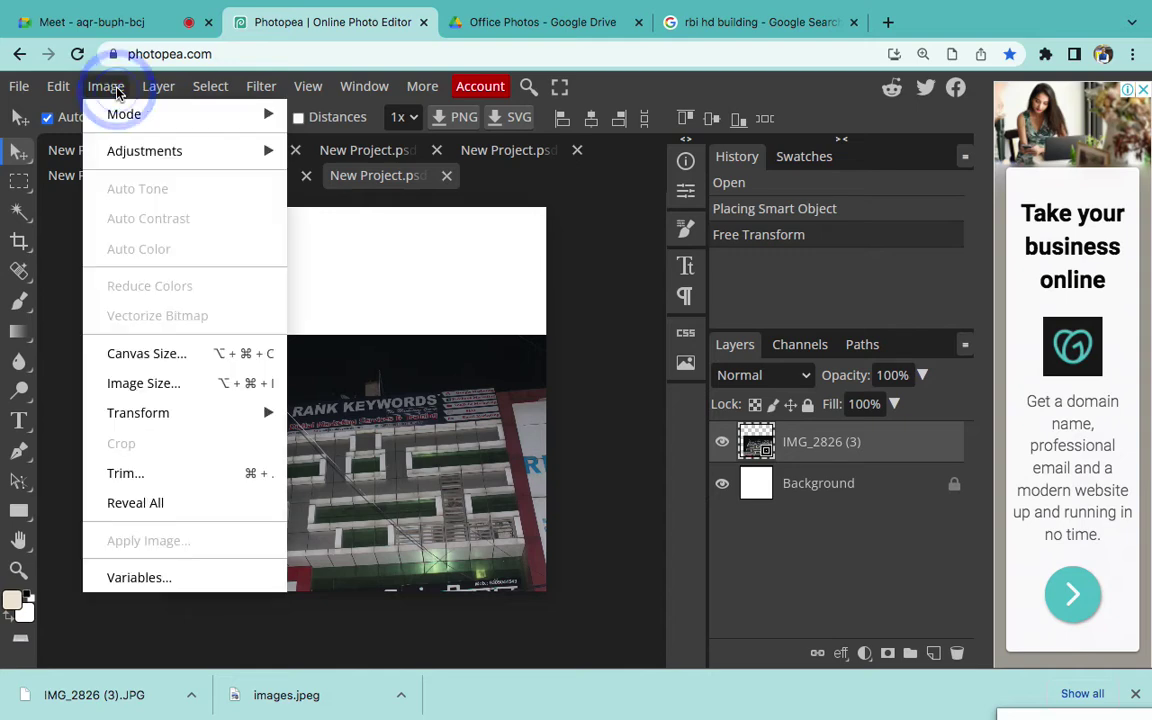
mouse_move(258, 152)
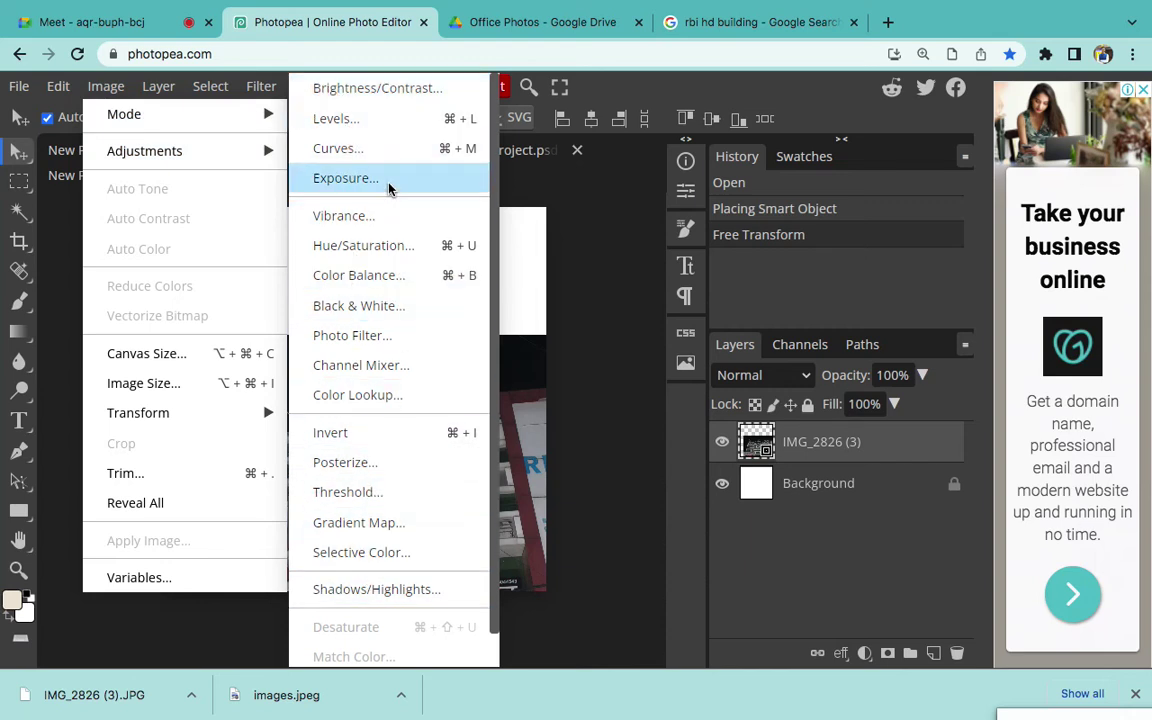
click(370, 90)
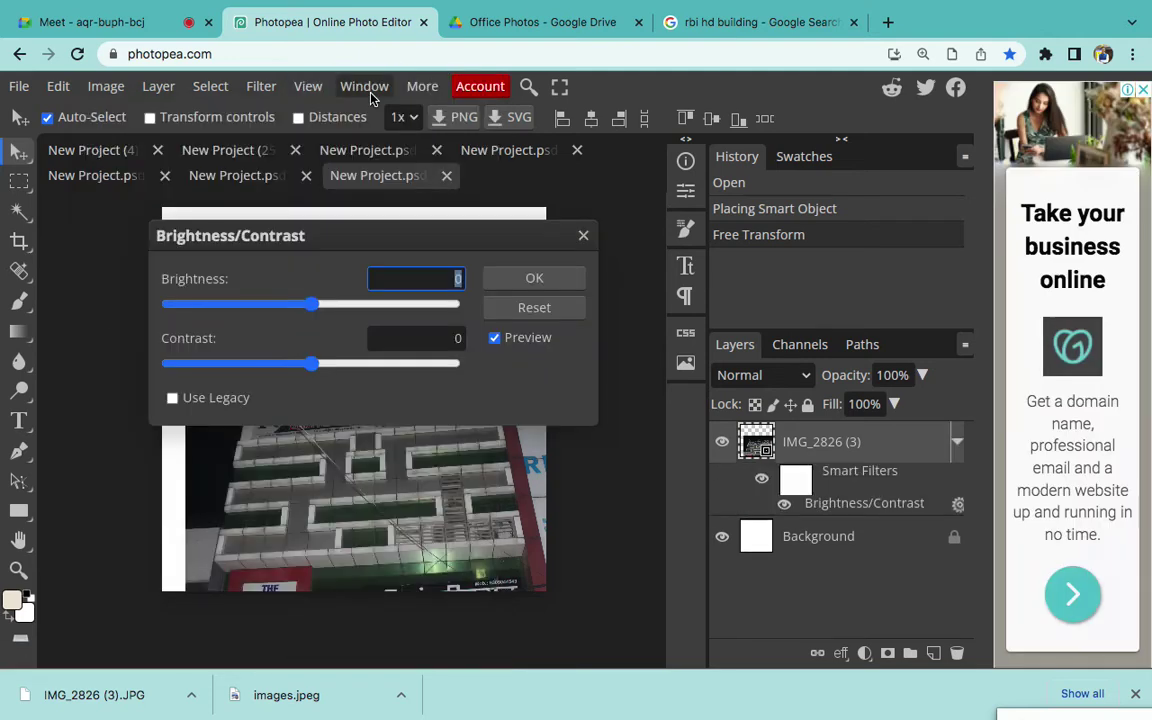
drag(305, 229, 648, 175)
drag(743, 124, 743, 124)
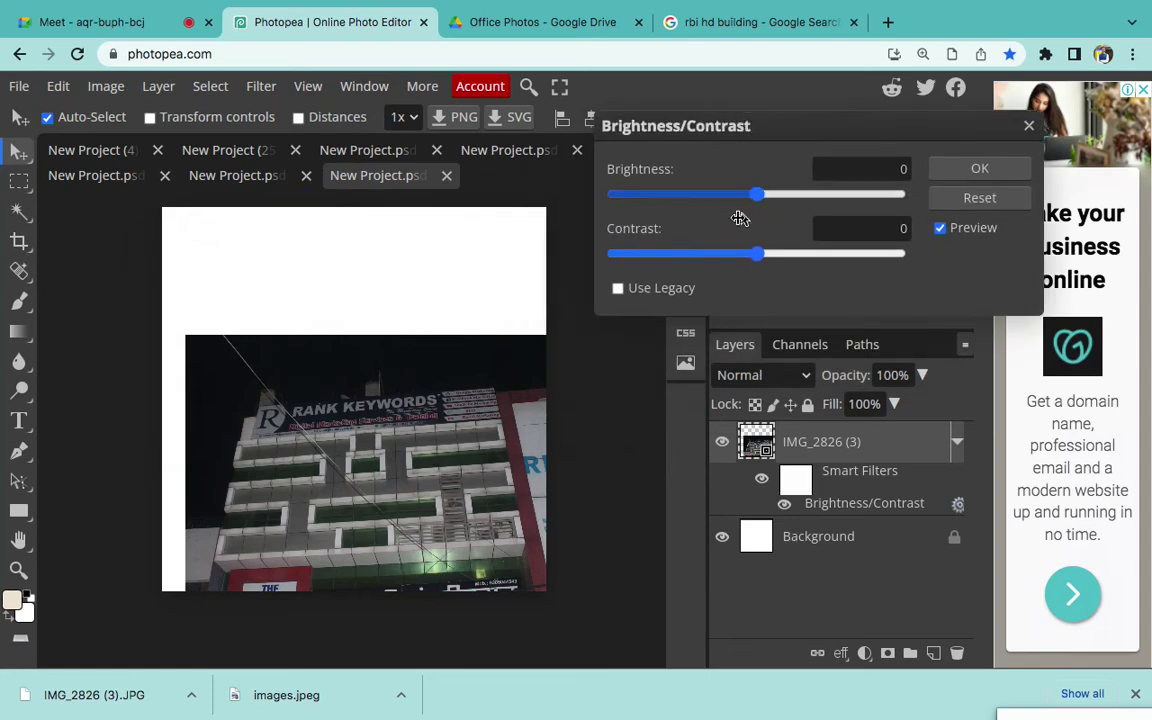
click(760, 195)
click(802, 198)
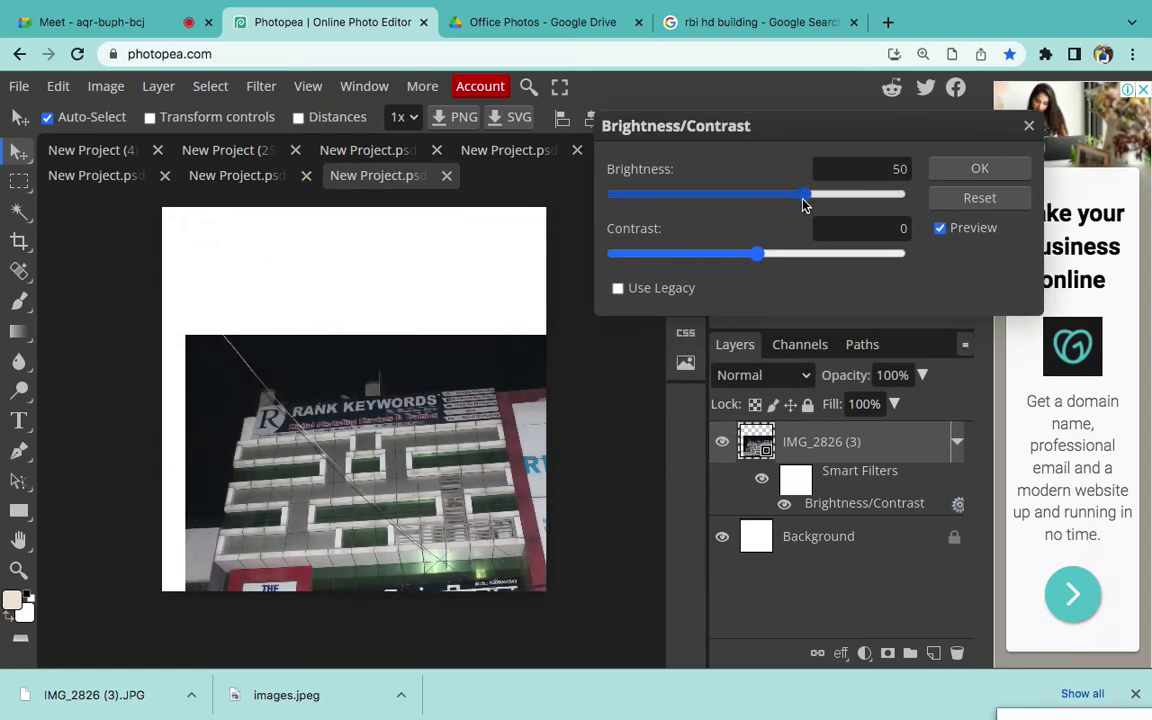
drag(805, 198, 887, 195)
drag(760, 254, 785, 257)
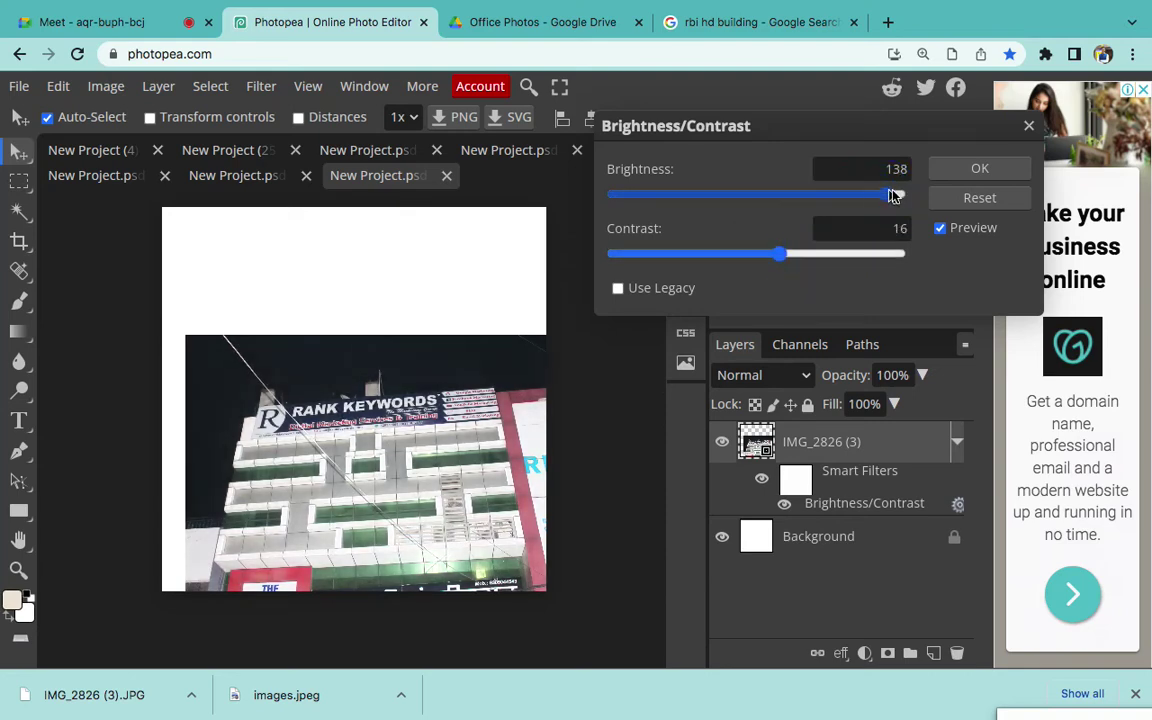
mouse_move(895, 193)
mouse_down()
mouse_move(905, 194)
mouse_move(851, 194)
mouse_move(883, 194)
mouse_up()
click(951, 181)
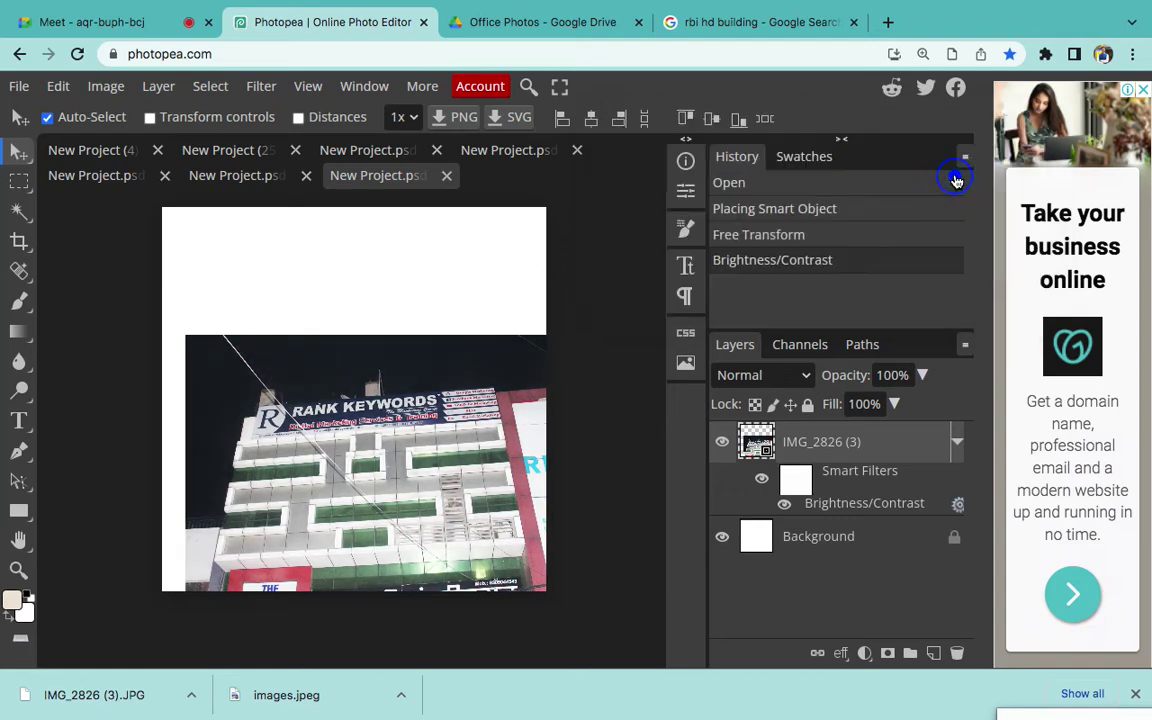
Apply a Curves adjustment to the building photo, lowering the RGB curve with a point at input 183, output 156
click(117, 88)
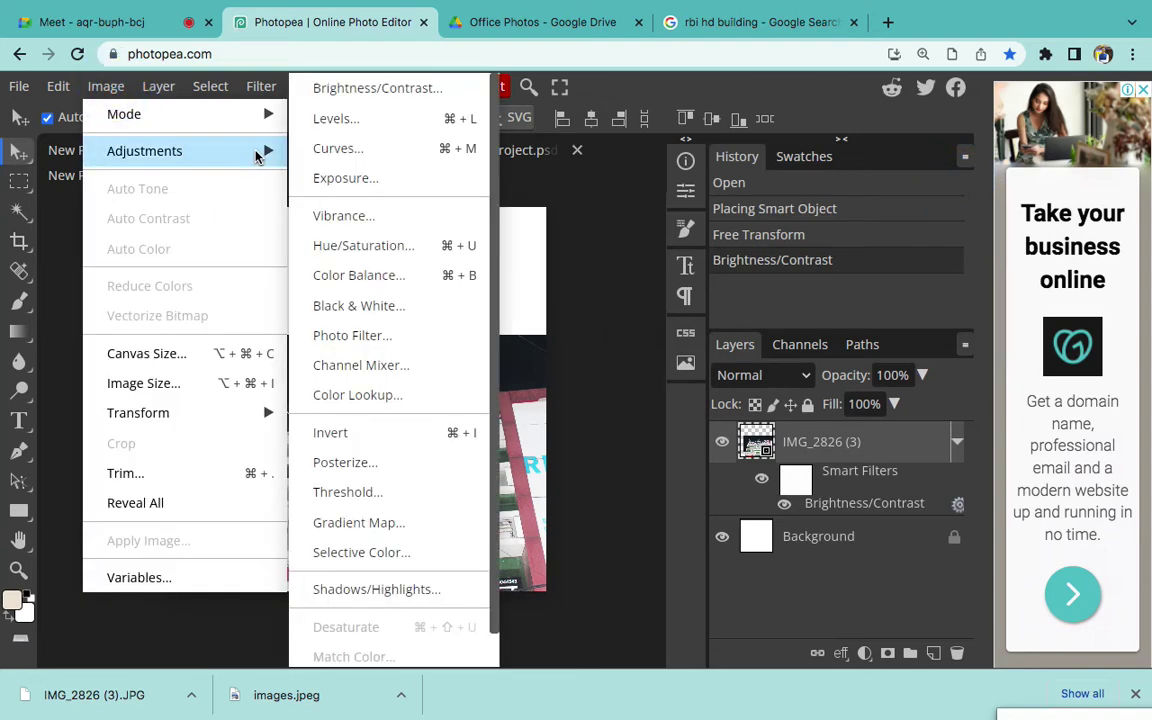
click(337, 150)
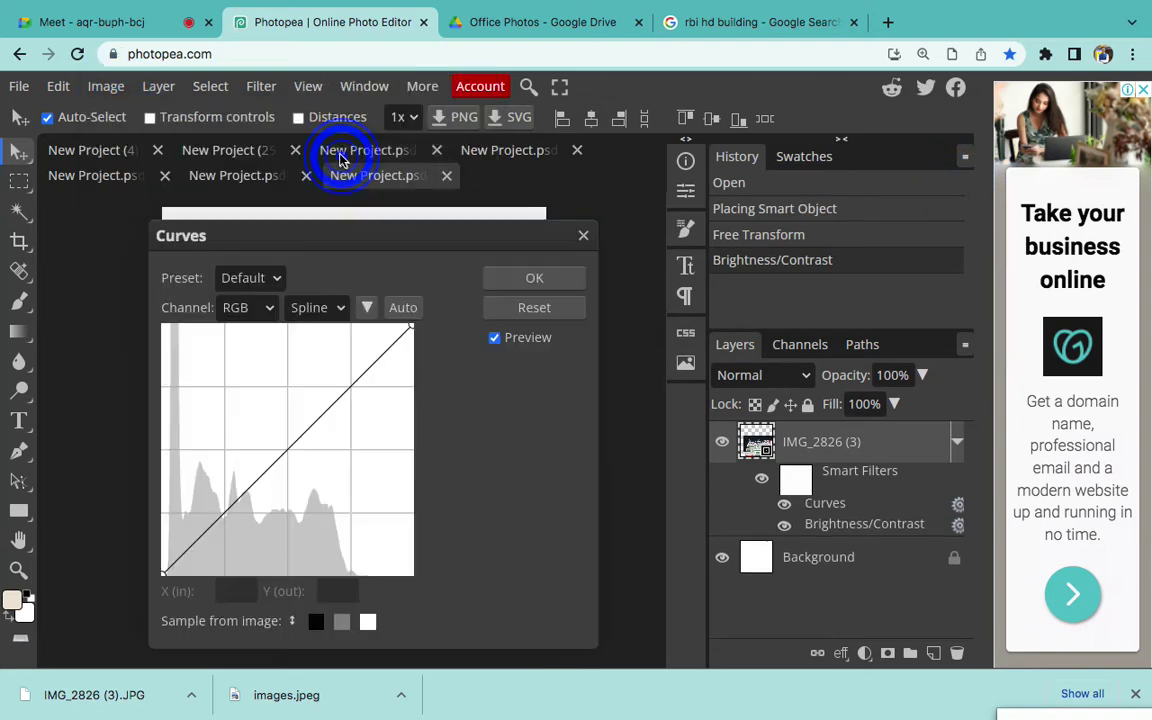
drag(463, 236, 950, 134)
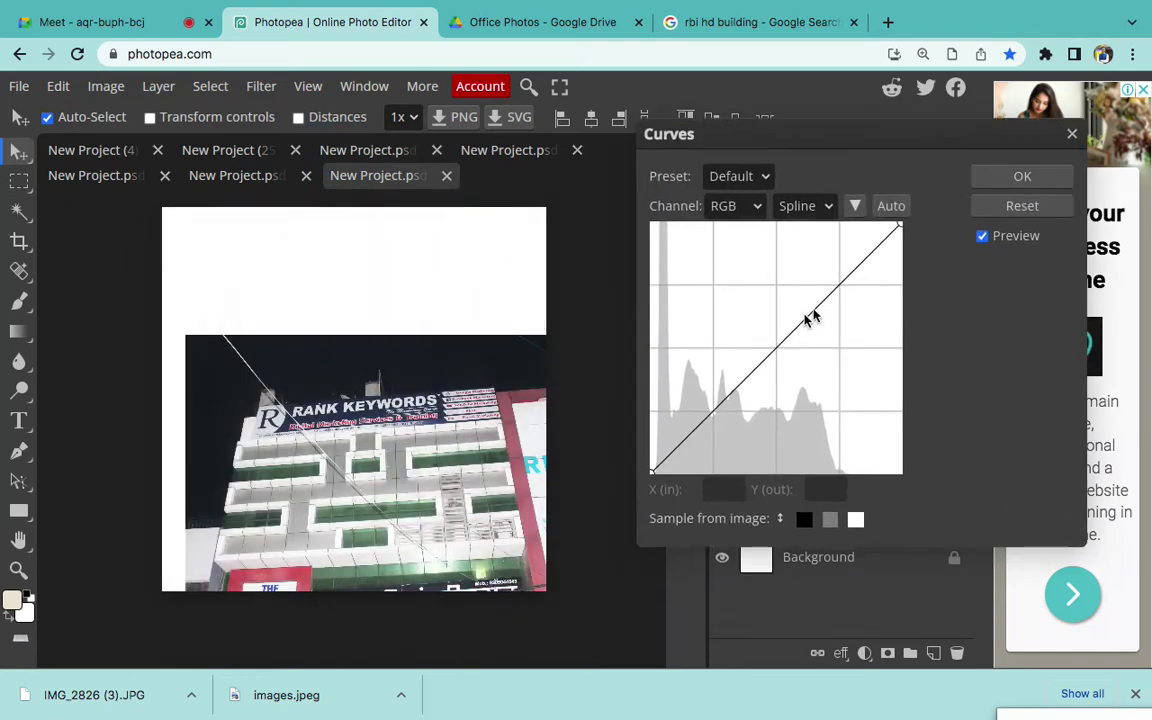
click(802, 314)
drag(788, 311, 828, 319)
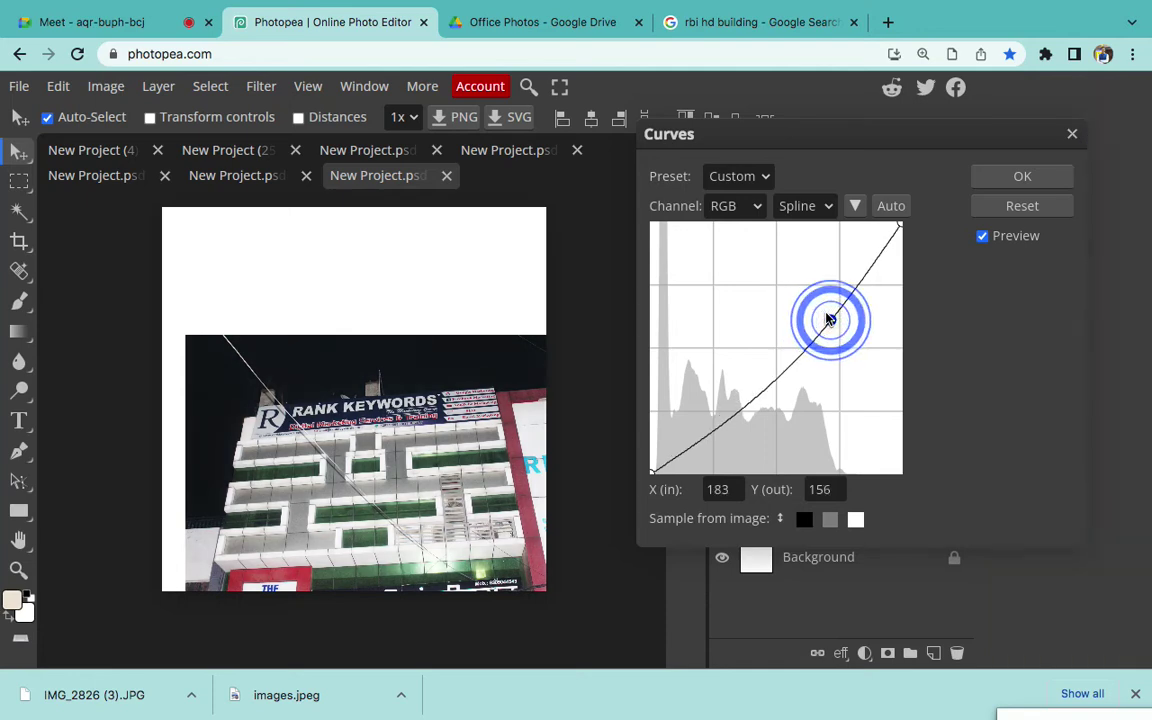
click(1018, 176)
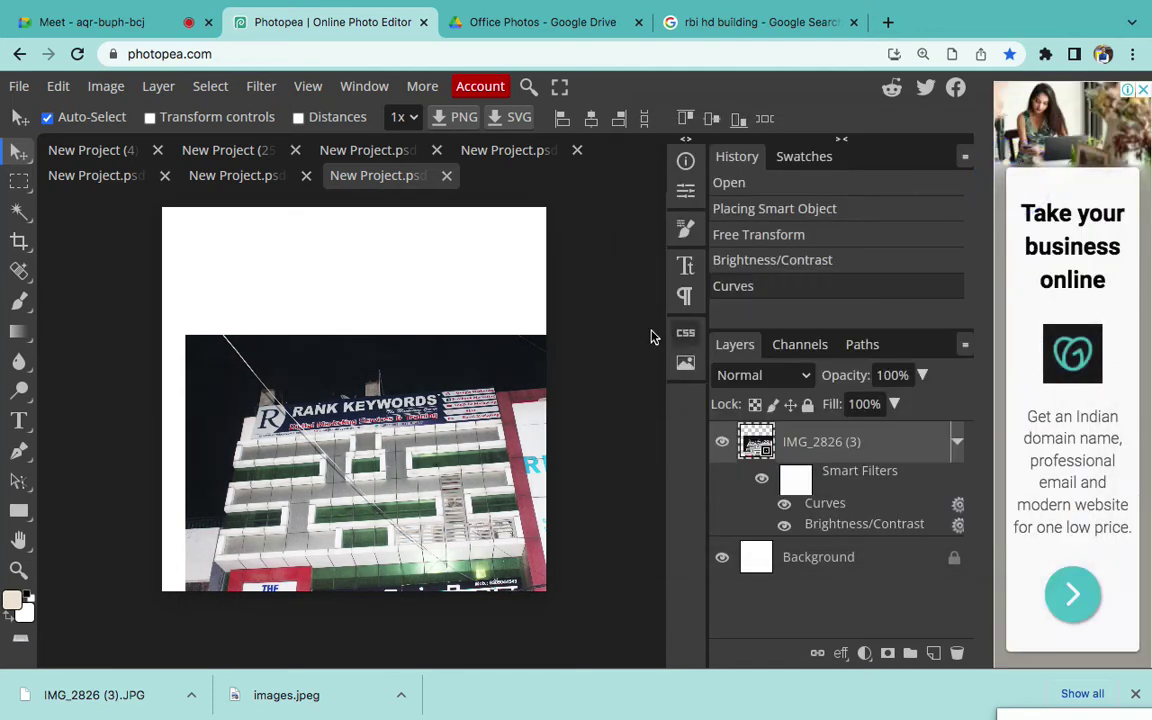
Switch to the Word notes and start a numbered item 6 below "Save As PSD"
mouse_move(748, 714)
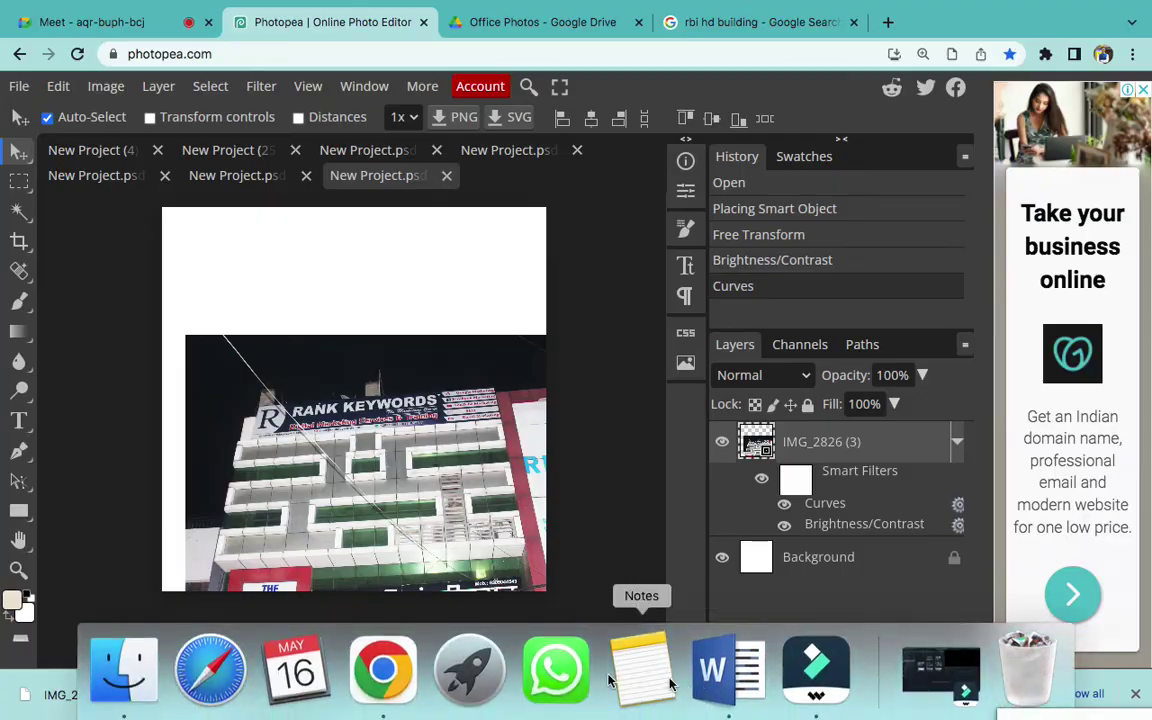
click(741, 659)
scroll(659, 528, down, 4)
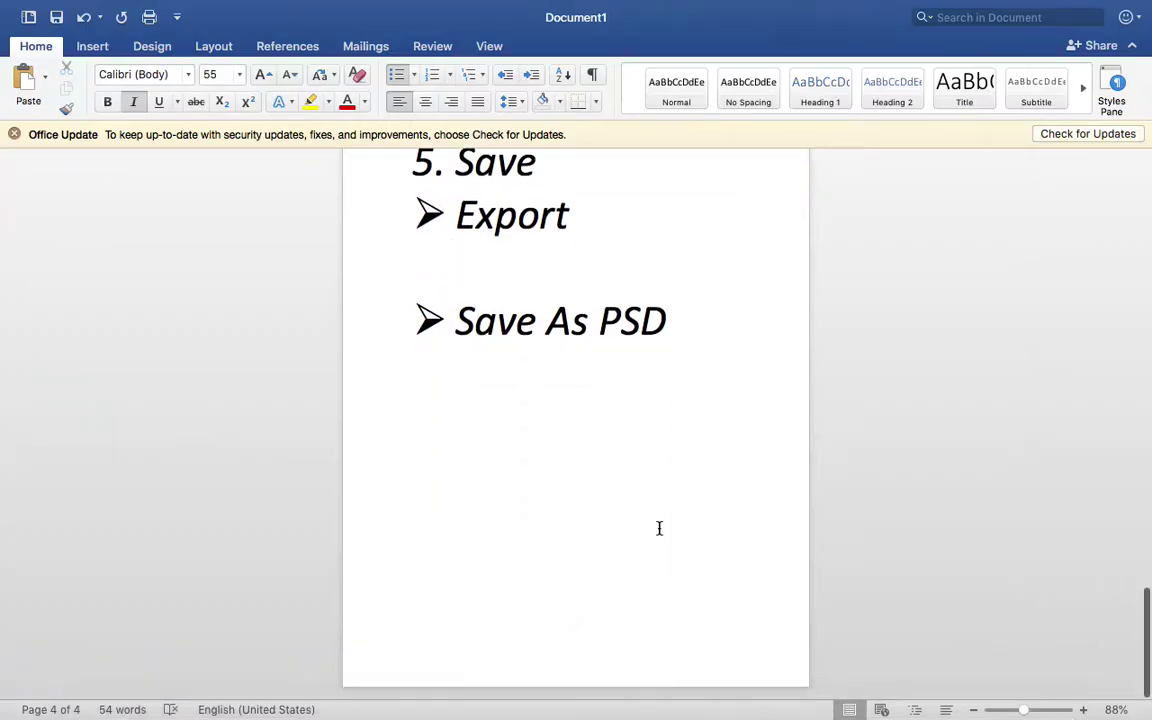
click(712, 380)
key(Return)
key(Return)
key(Return)
text(6.)
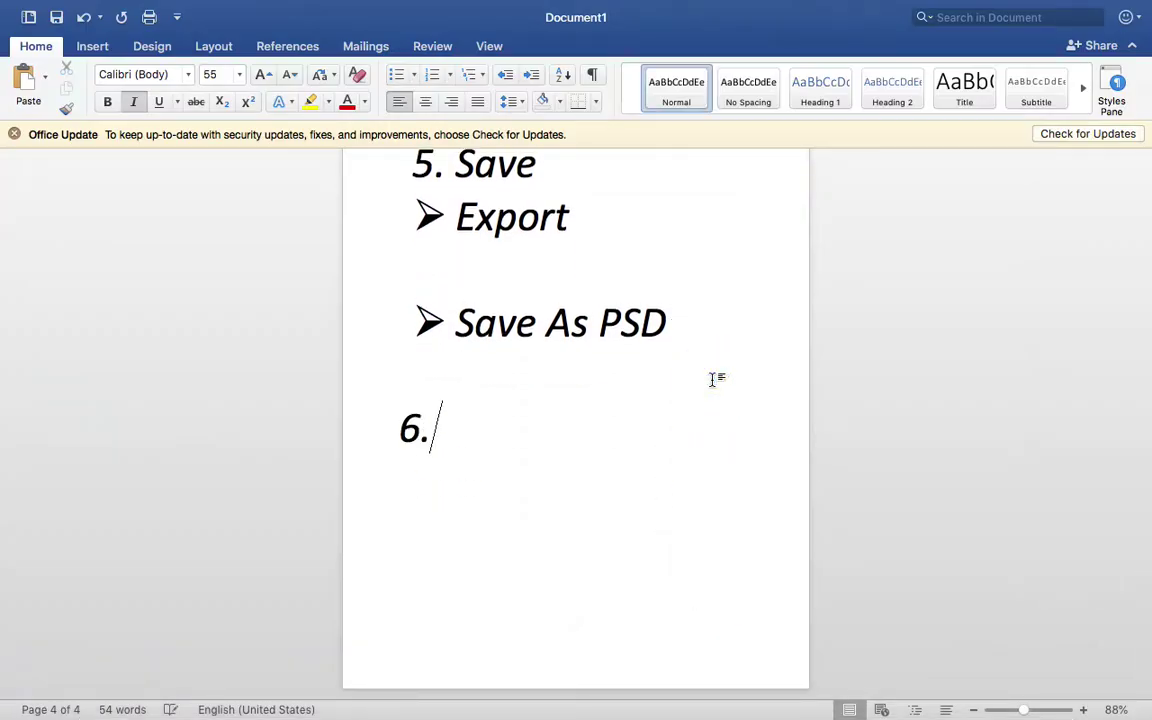
Write "Image (Brightness, Contrast, Curves)" as the text of item 6 and start a new list item after it
text( Image ()
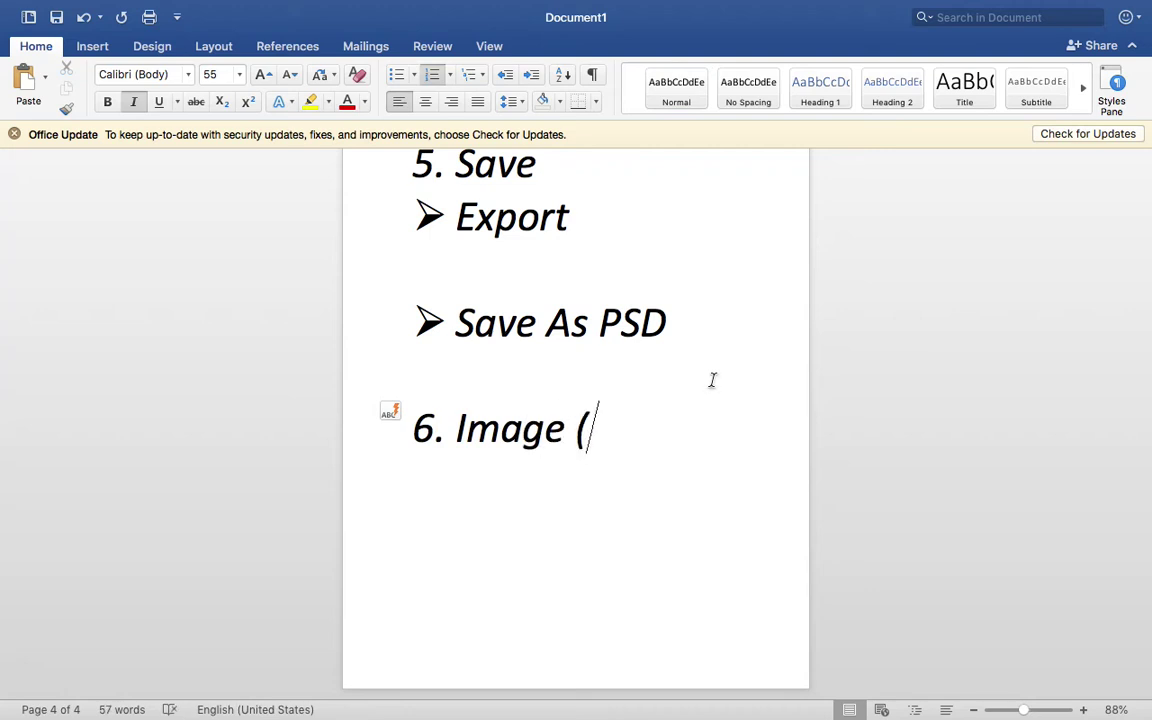
text(Brigh)
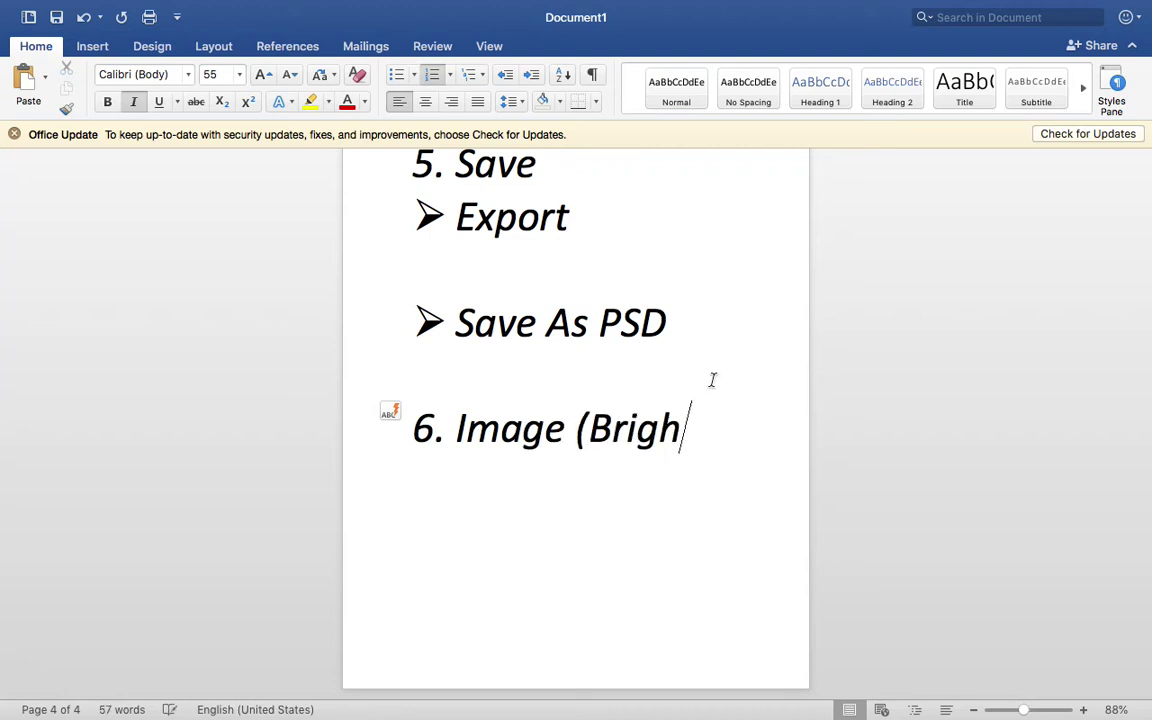
text(tness, Cont)
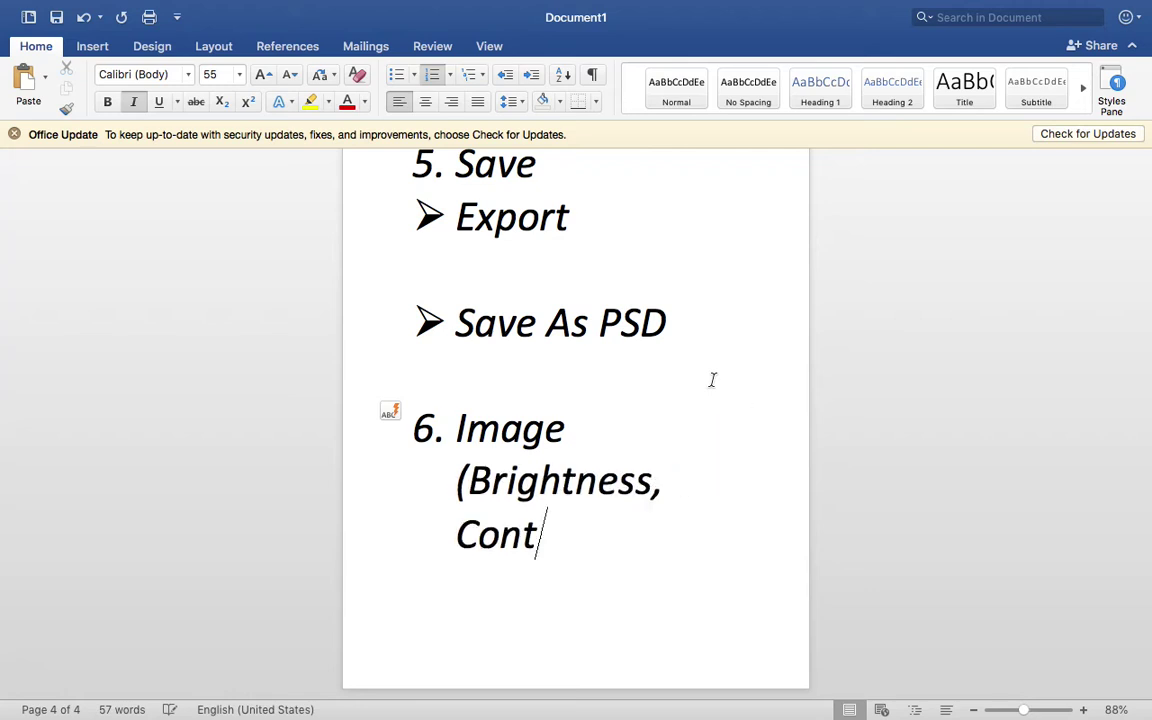
text(rast, Curv)
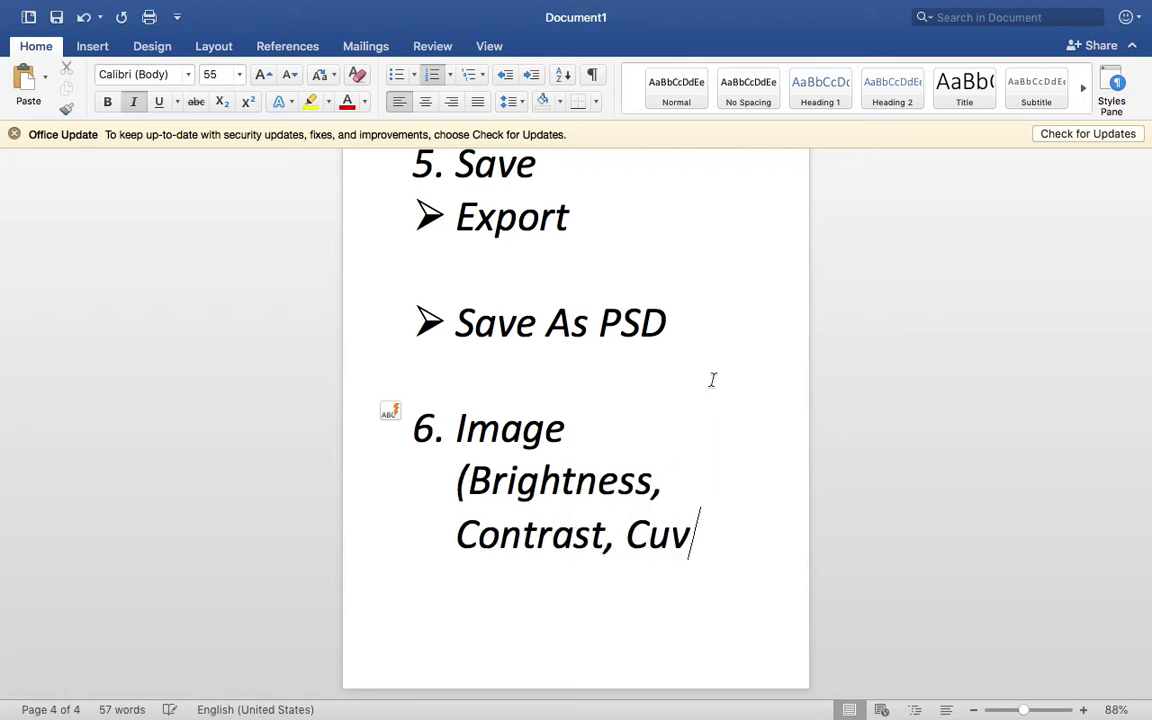
key(BackSpace)
text(rves))
key(Return)
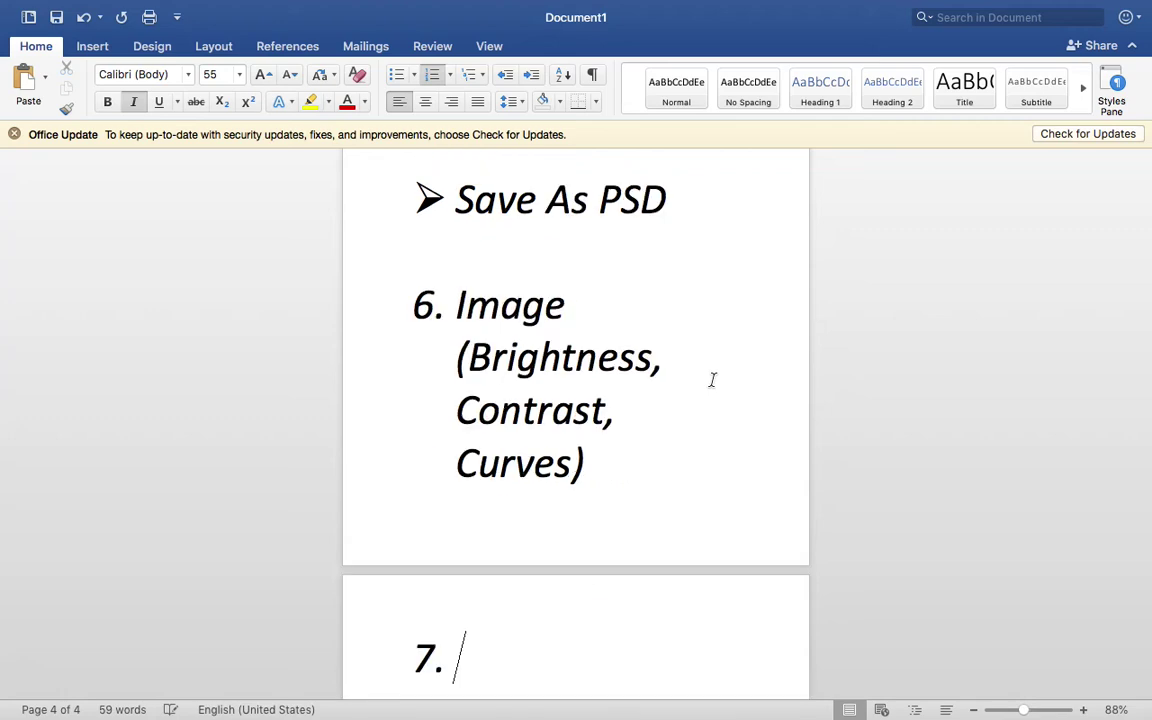
Switch back to Photopea and rasterize the IMG_2826 (3) layer
key(ctrl+Left)
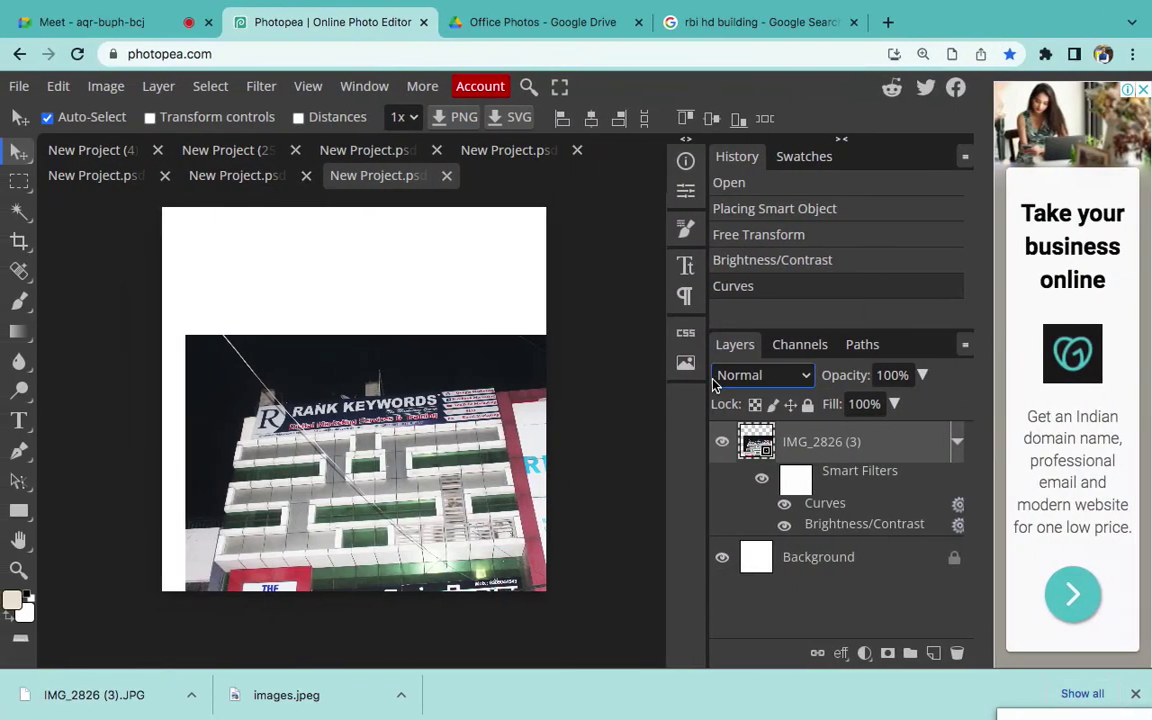
key(ctrl+plus)
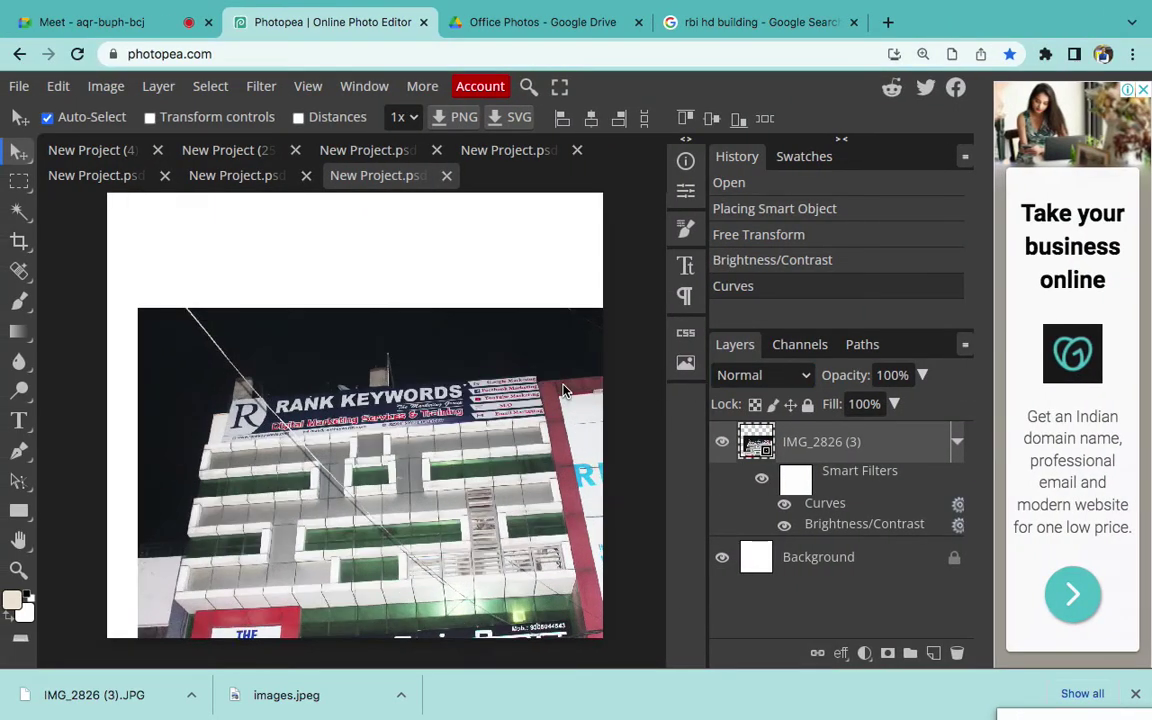
scroll(563, 390, down, 2)
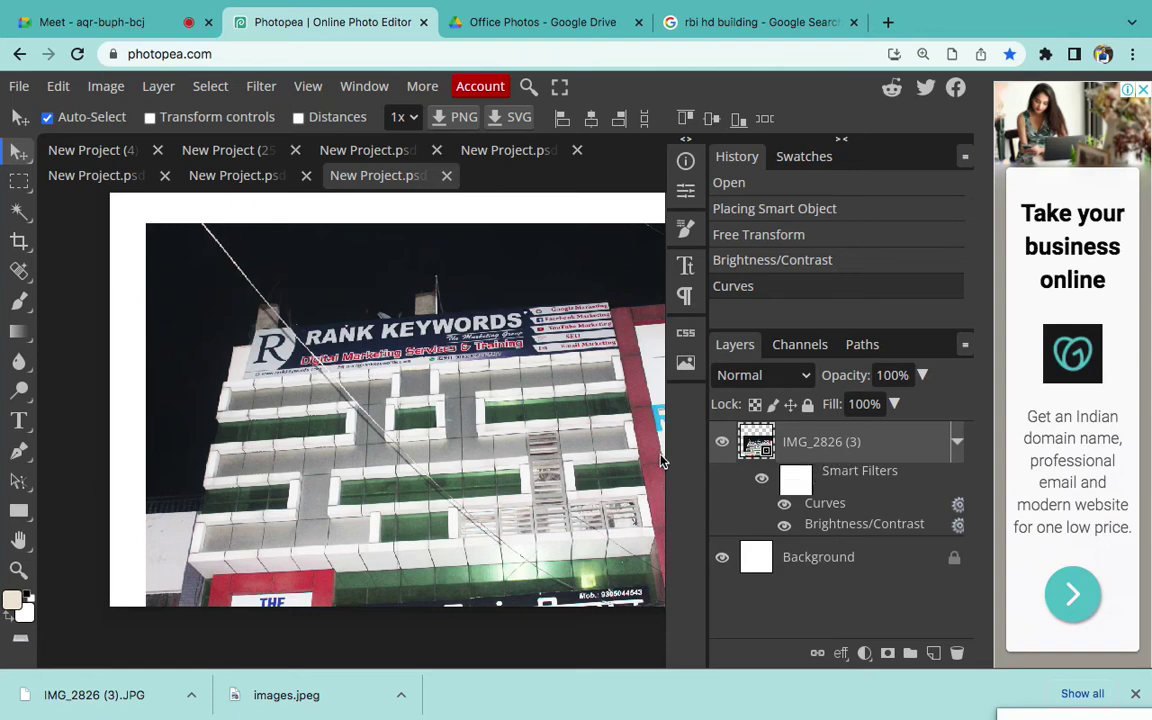
right_click(848, 446)
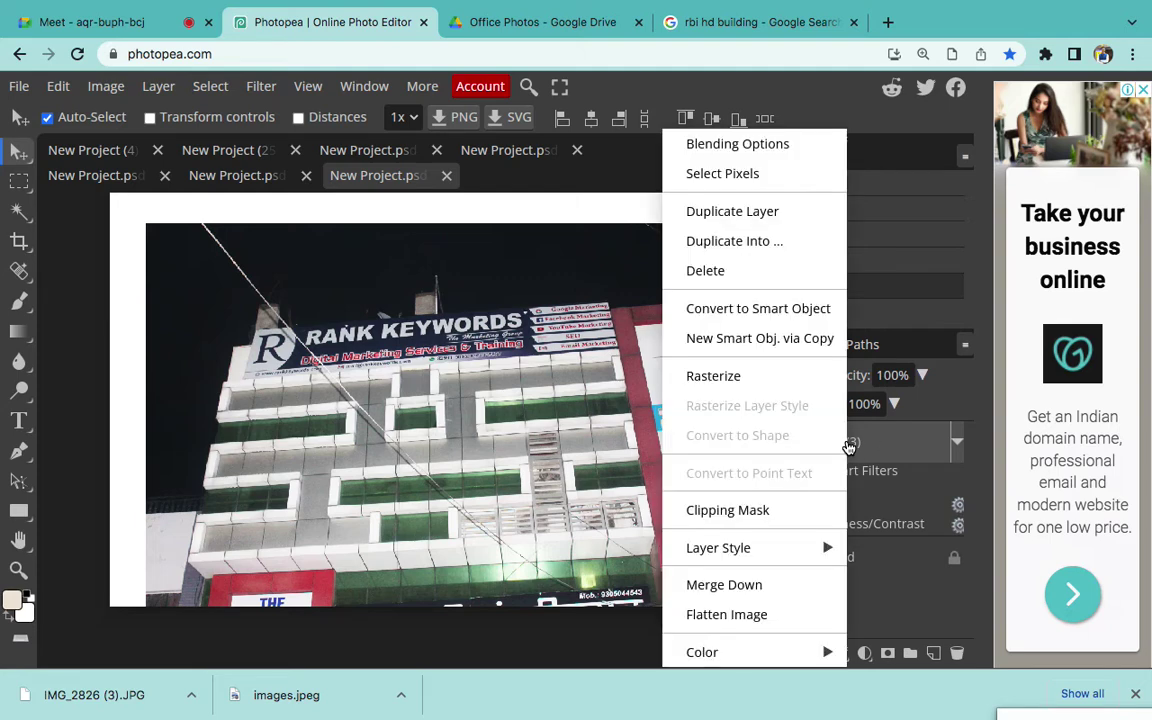
click(749, 377)
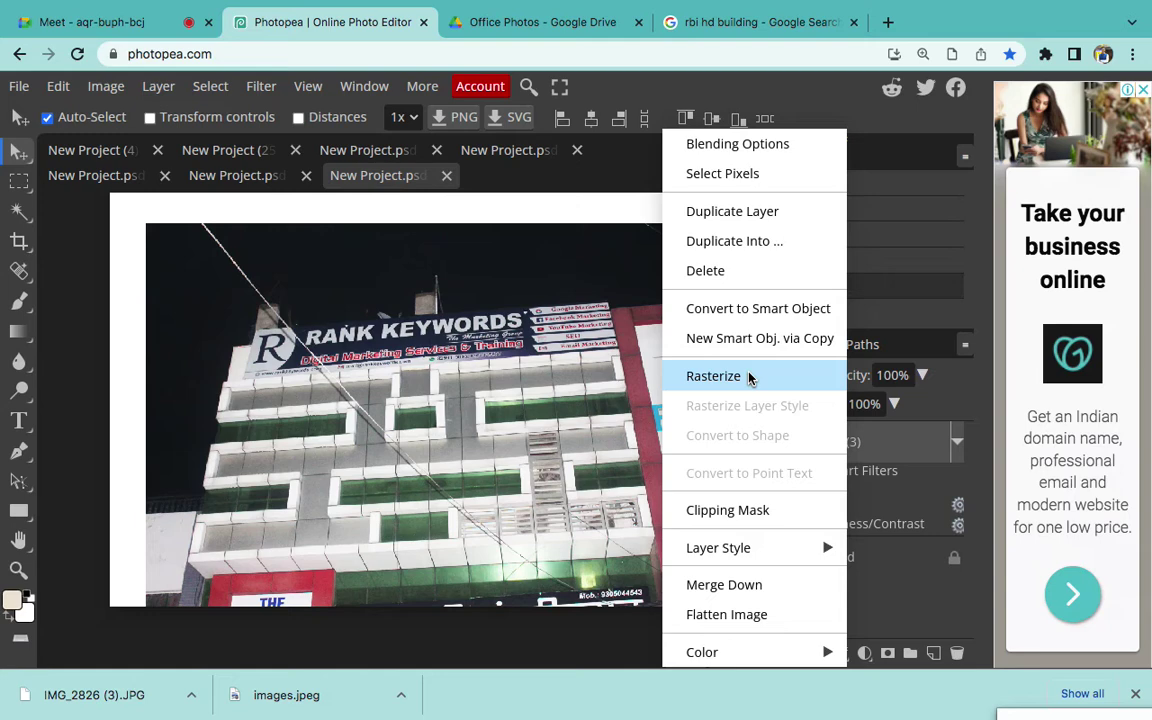
click(749, 377)
right_click(812, 441)
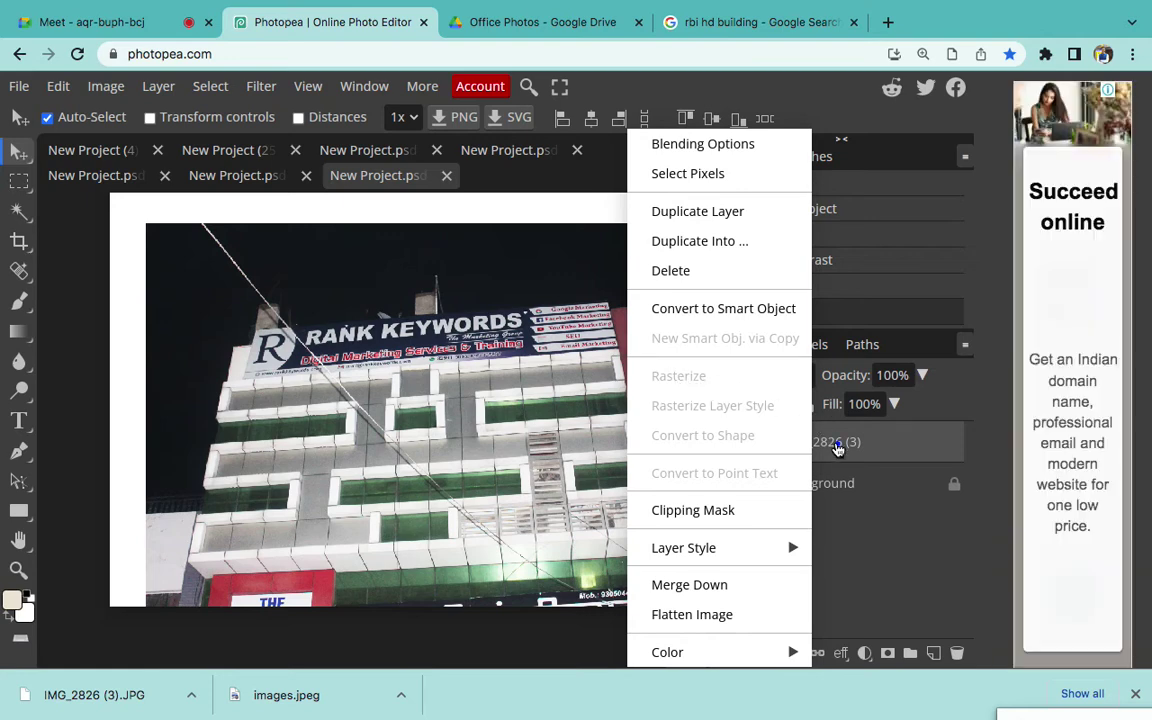
click(838, 449)
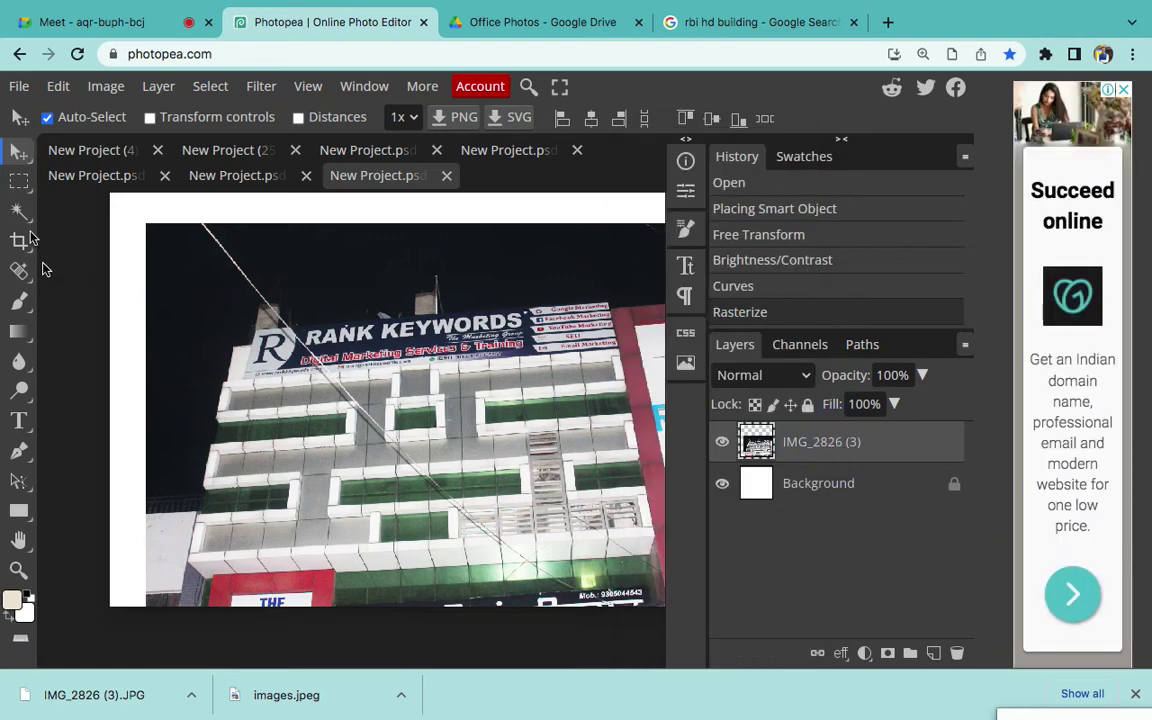
Clear a rectangular area over the building photo's upper-left corner with Rectangle Select, and deselect
right_click(17, 186)
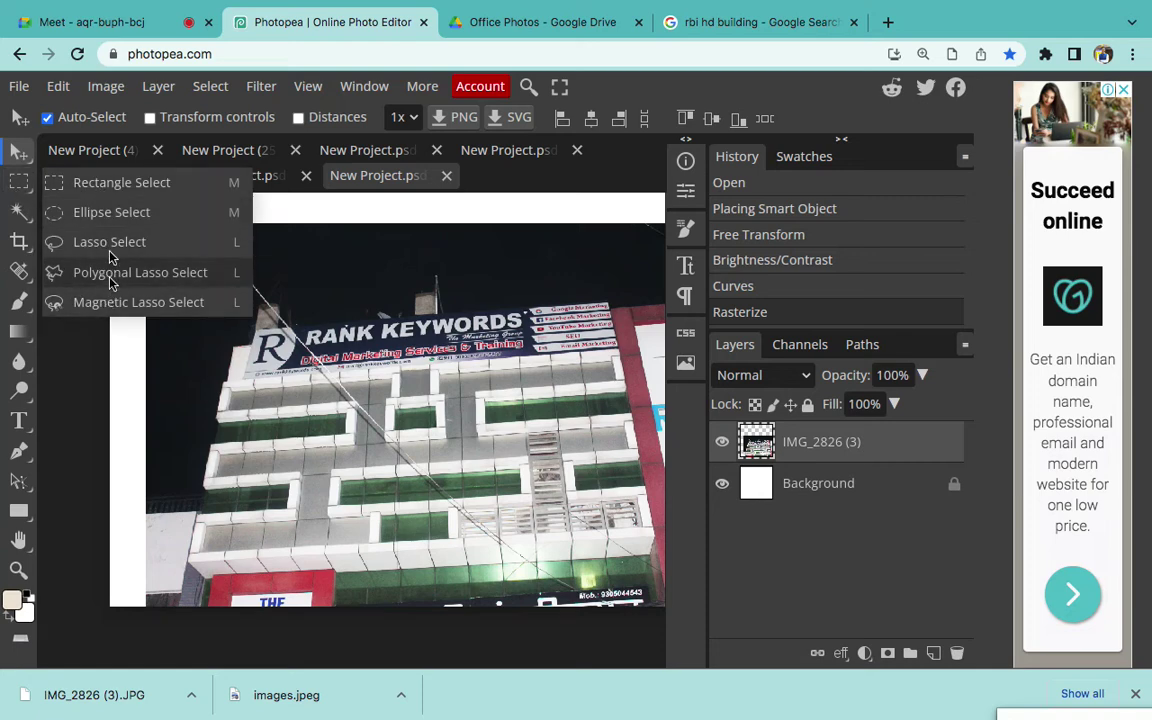
click(107, 193)
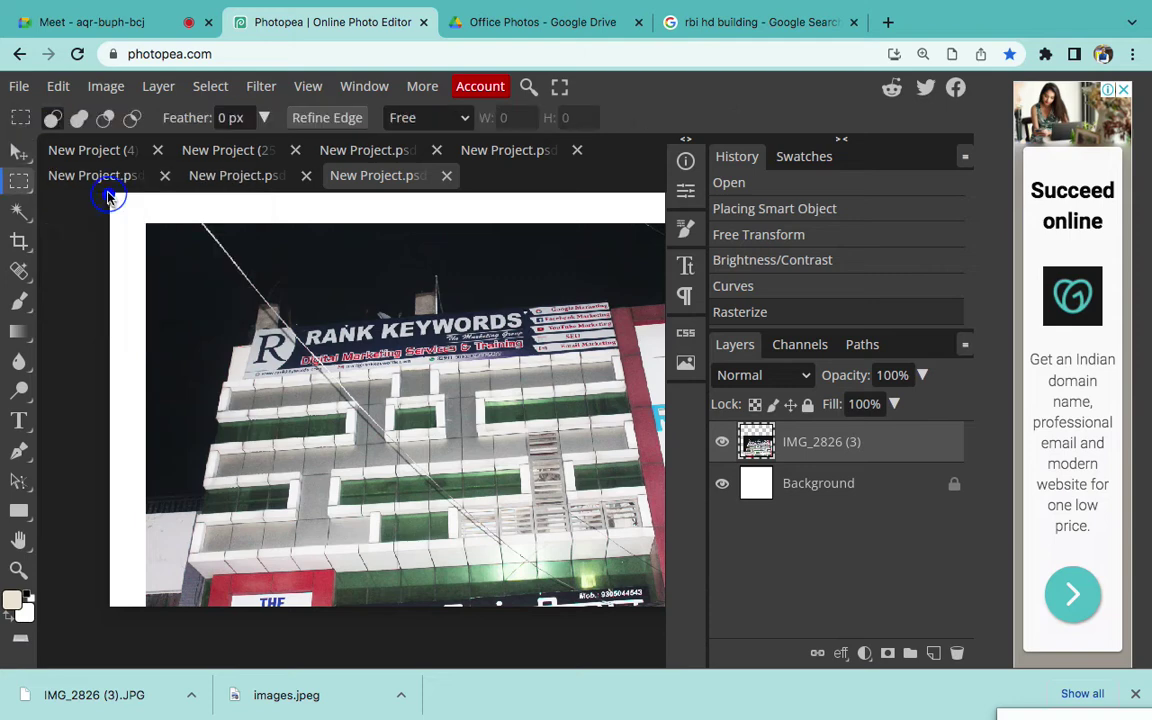
scroll(150, 240, up, 1)
drag(118, 228, 313, 343)
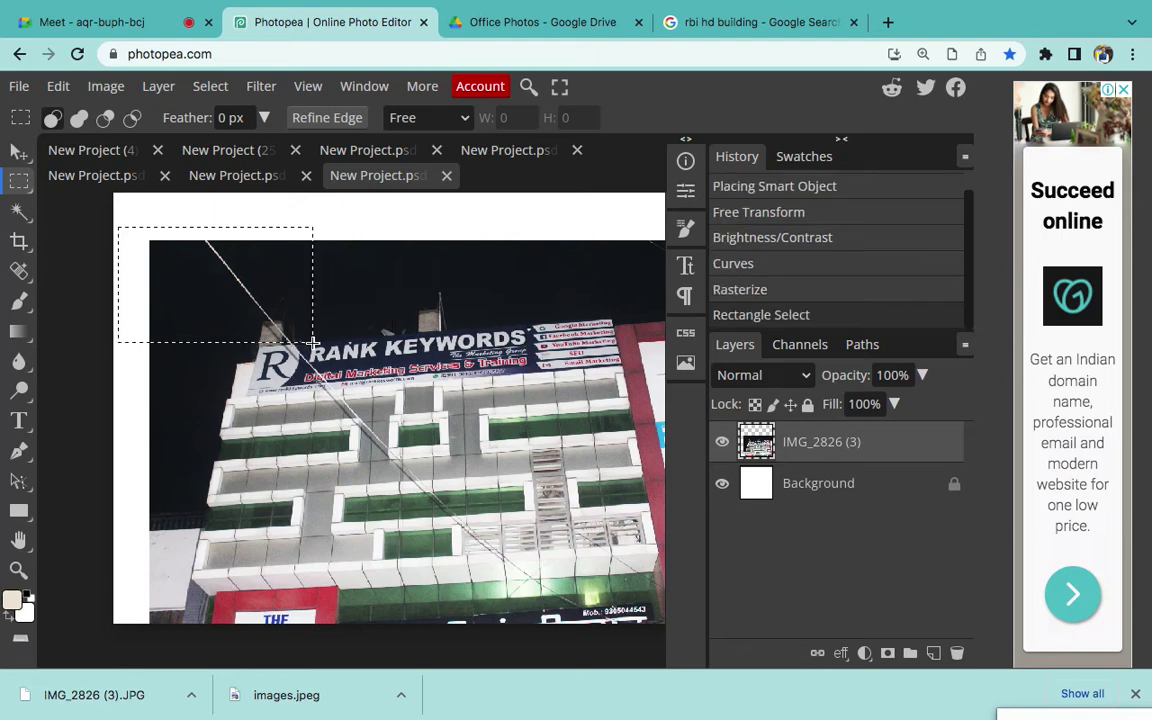
key(Delete)
key(ctrl+d)
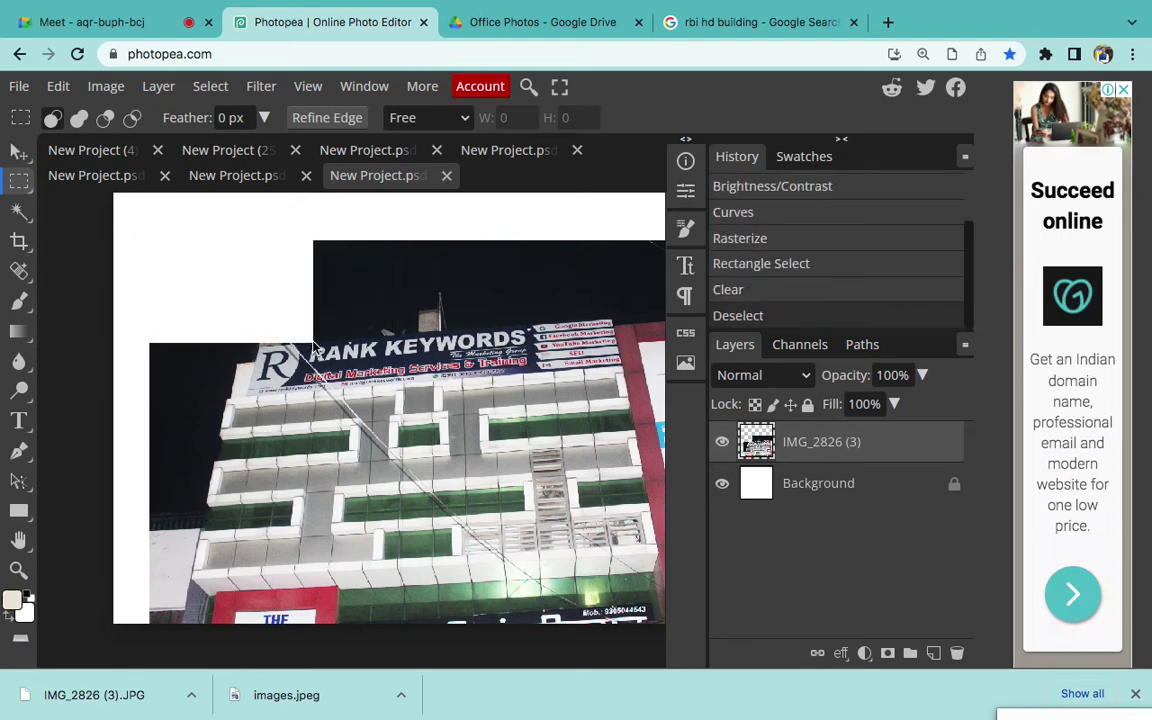
Undo the clearing of the photo's upper-left corner and drop the rectangular selection
key(ctrl+z)
key(ctrl+z)
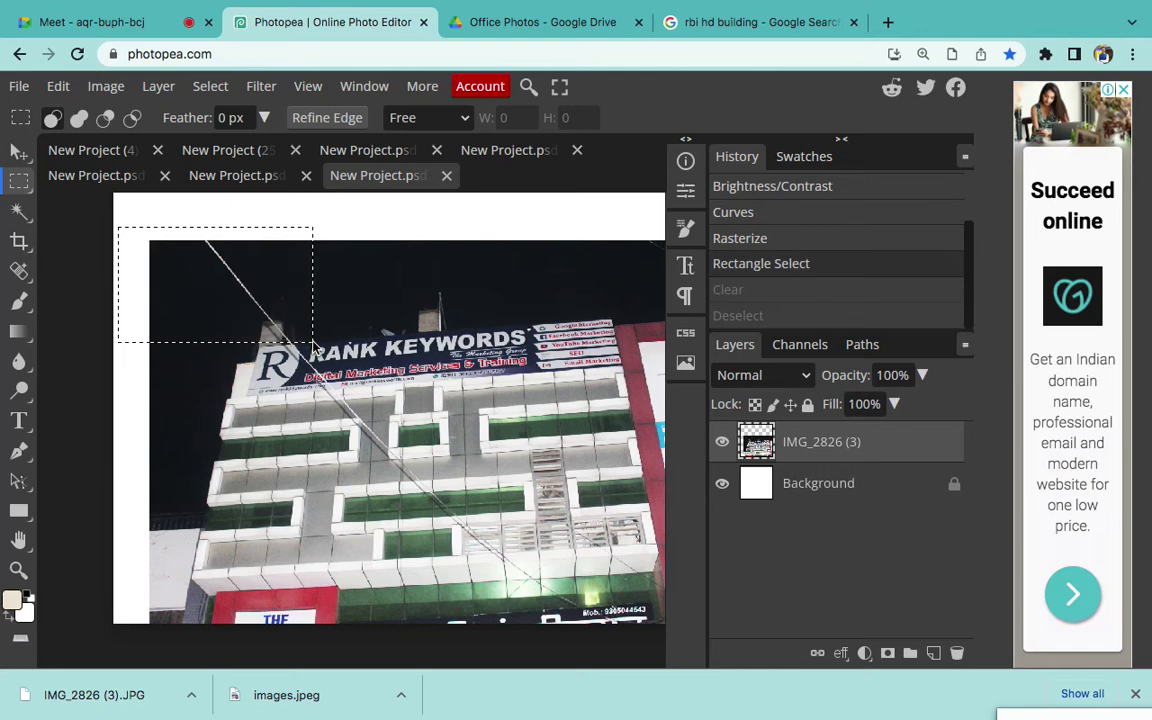
key(ctrl+d)
scroll(313, 347, right, 1)
scroll(313, 347, right, 2)
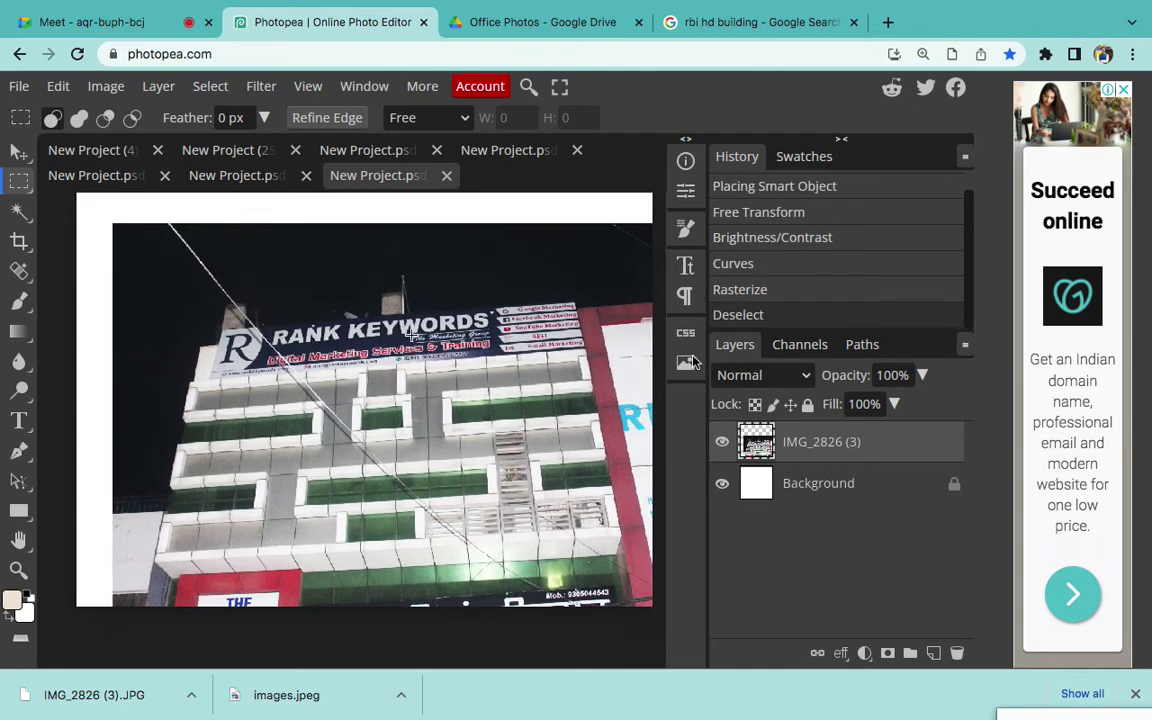
right_click(829, 447)
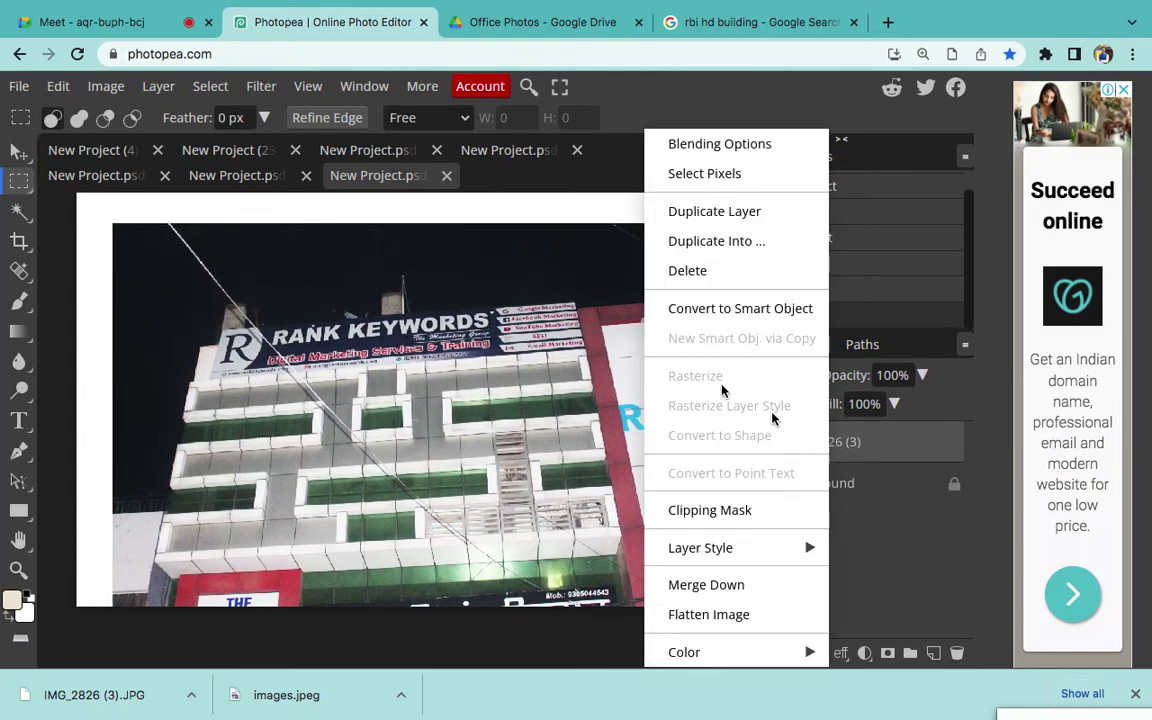
click(857, 449)
right_click(19, 179)
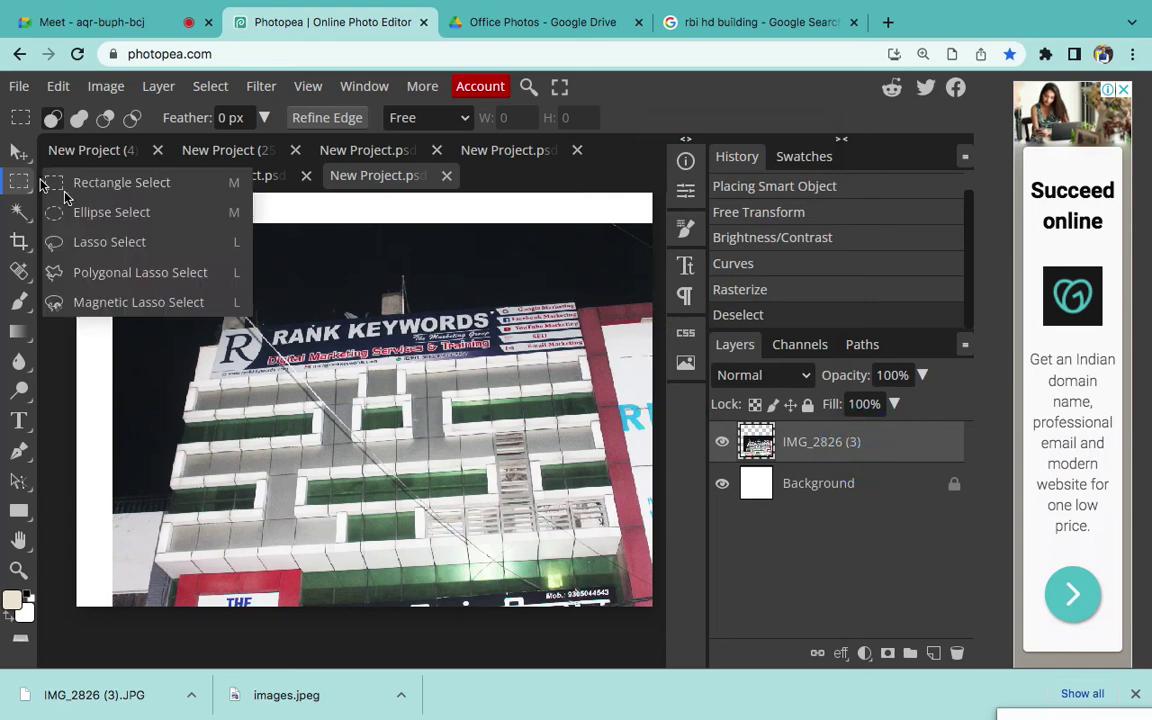
click(65, 192)
Switch to the Google Meet call and mute the other participant whose microphone is on
click(118, 20)
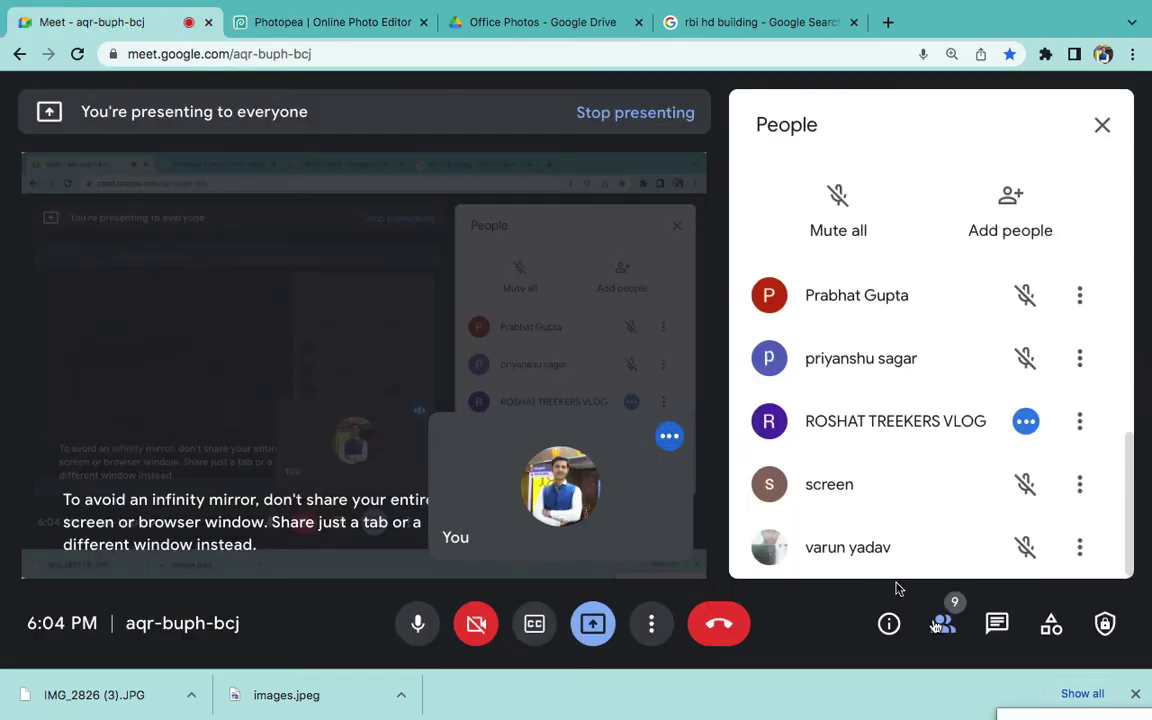
click(1025, 421)
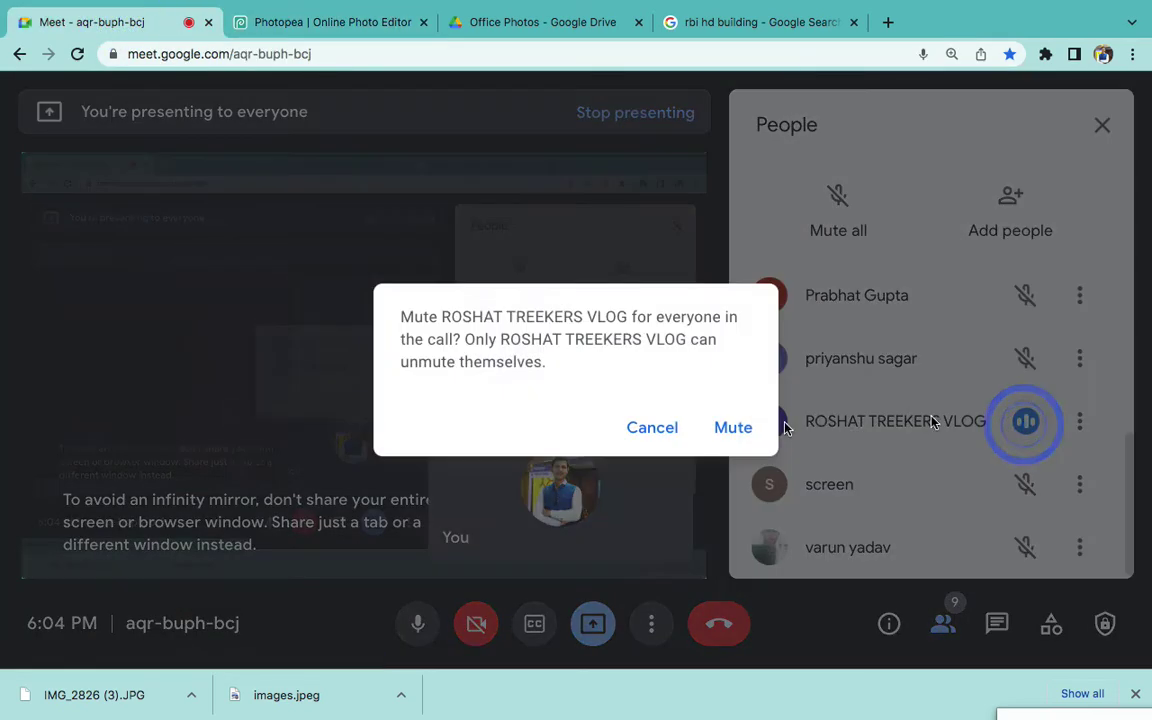
click(731, 428)
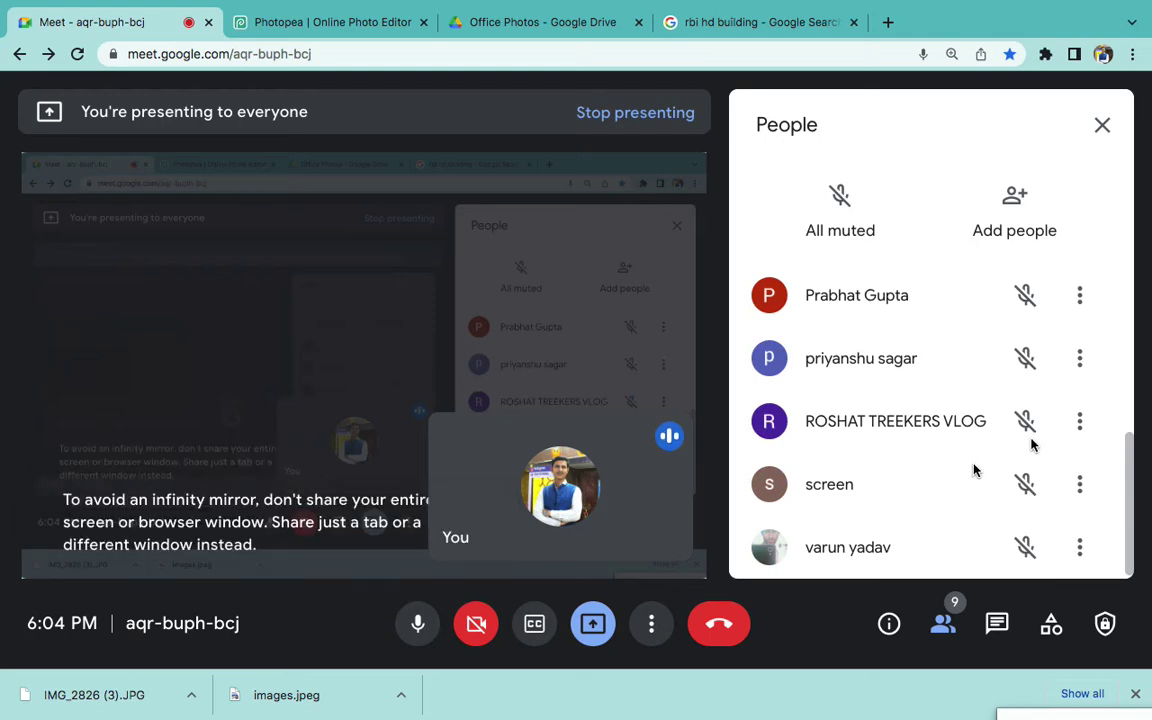
scroll(1016, 490, up, 5)
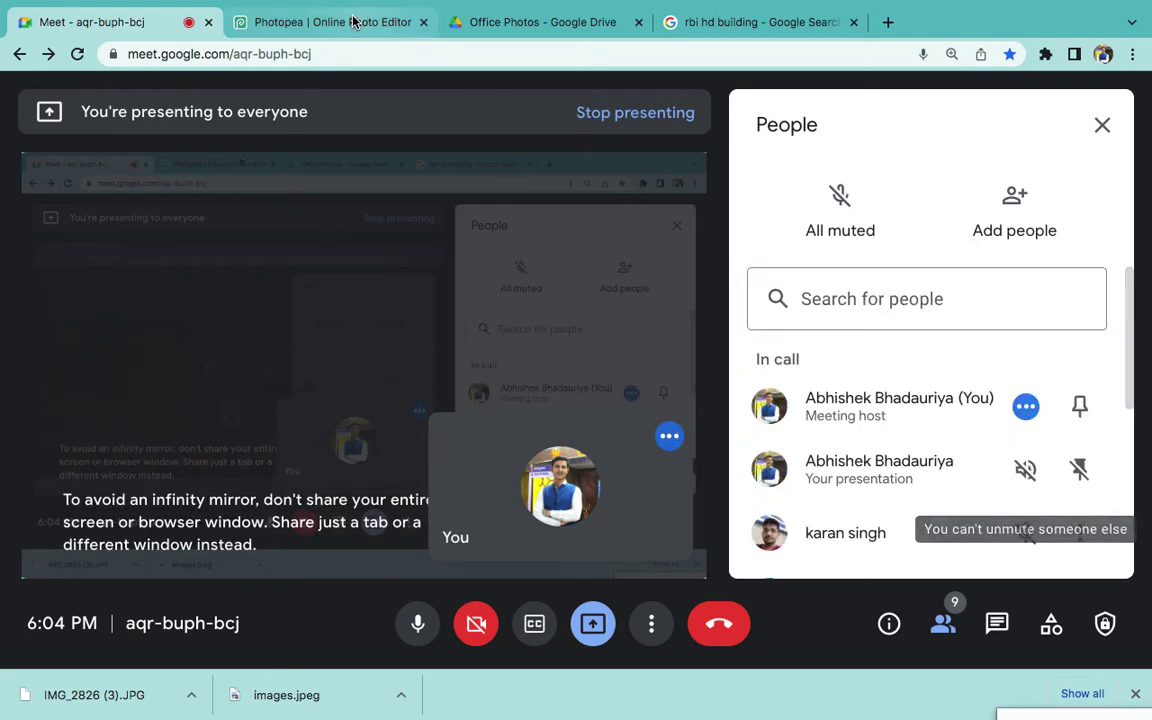
Return to Photopea, clear a rectangle of night sky from the photo's upper-left corner down to the sign, and deselect
click(352, 22)
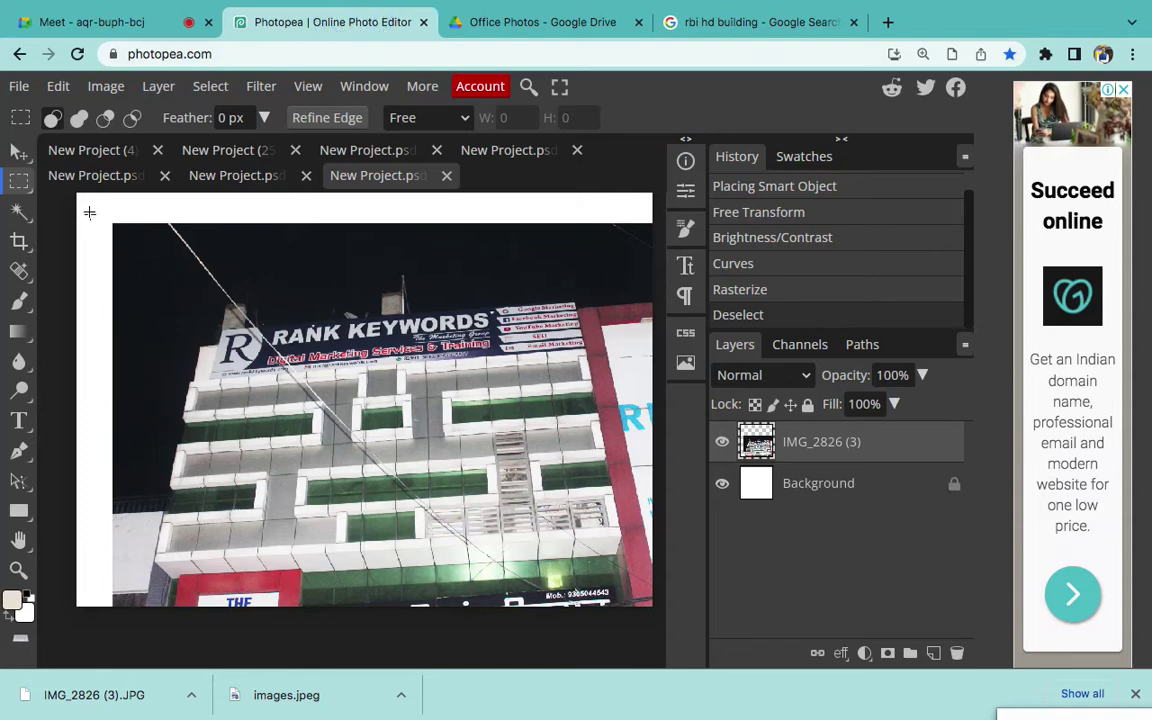
drag(89, 212, 270, 326)
key(Delete)
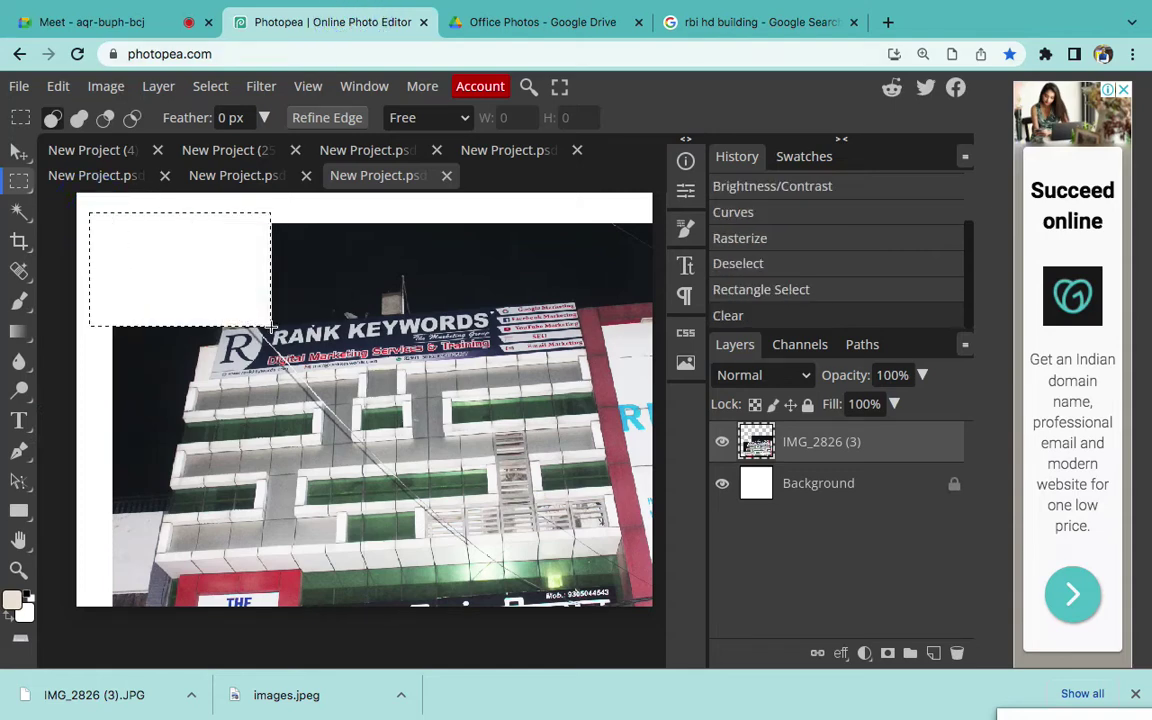
key(ctrl+d)
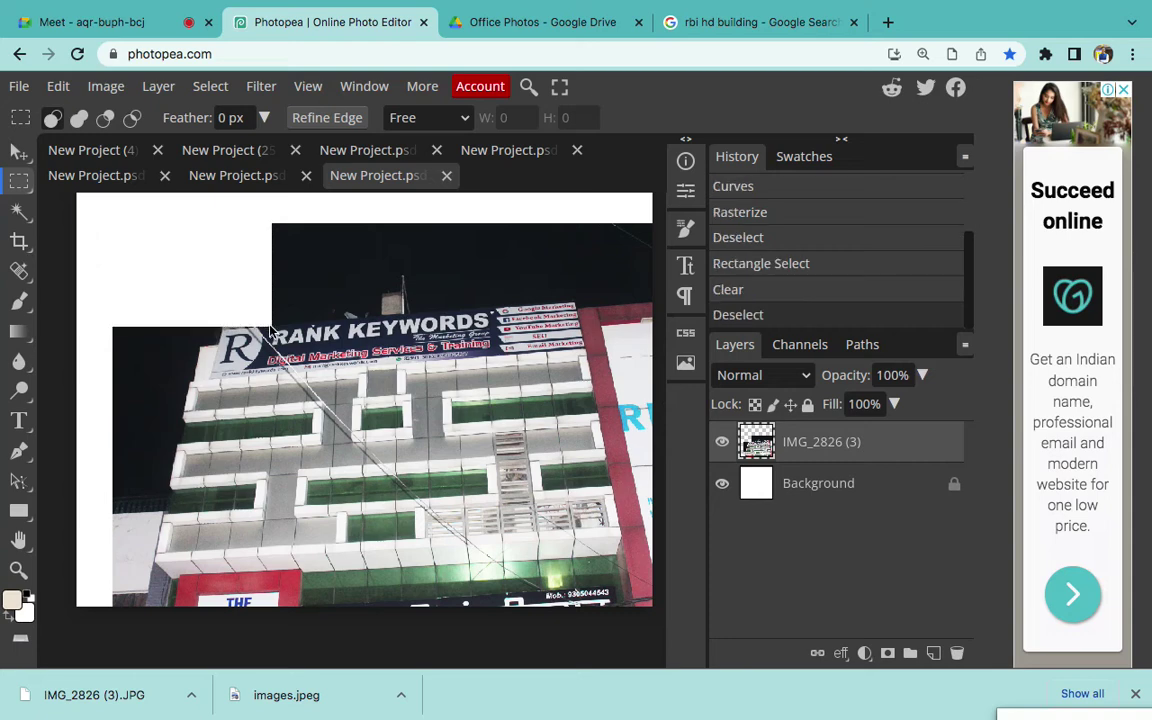
Clear the remaining strip of night sky above the sign across to the photo's right edge, and deselect
scroll(262, 328, right, 5)
scroll(262, 328, up, 3)
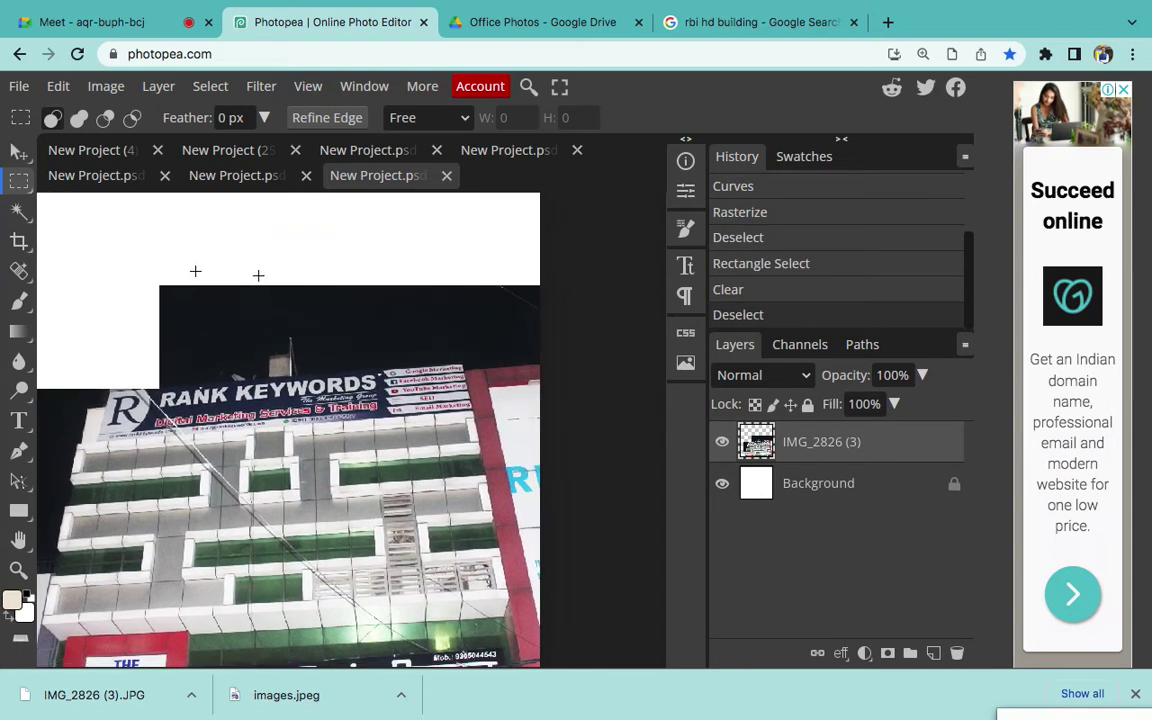
drag(122, 249, 584, 363)
key(Delete)
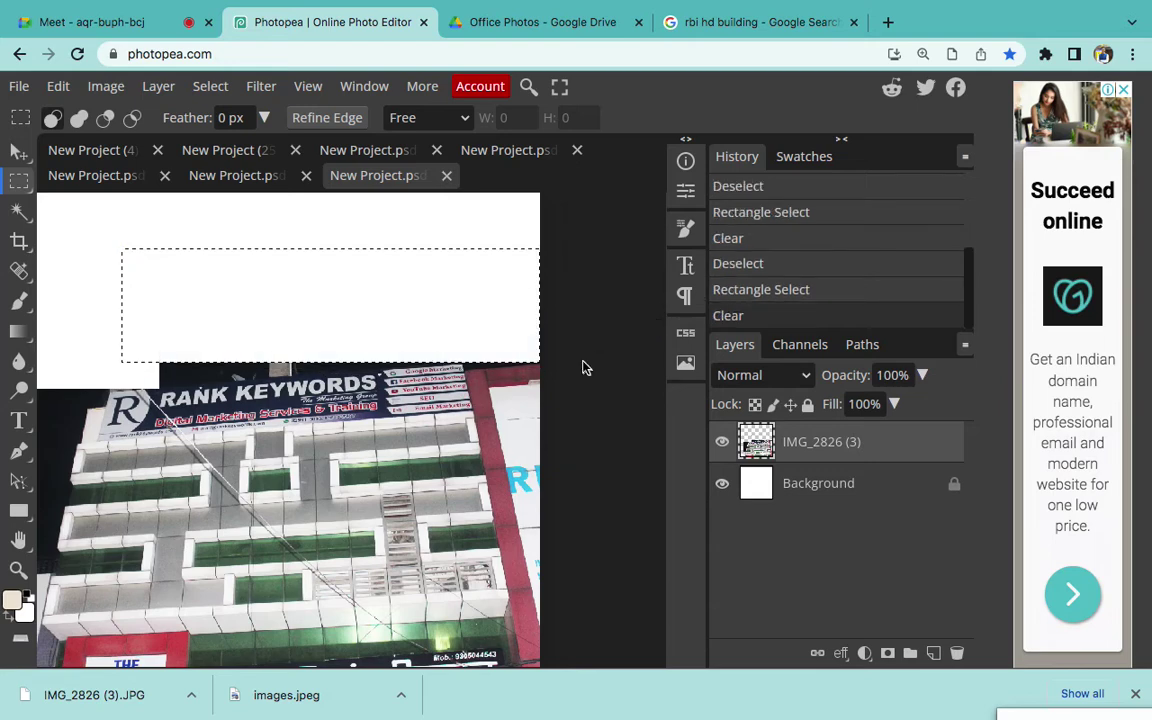
key(ctrl+d)
Clear a tall rectangle of dark sky along the photo's left edge beside the building, and deselect
scroll(239, 275, down, 2)
scroll(239, 275, left, 4)
drag(163, 256, 235, 467)
key(Delete)
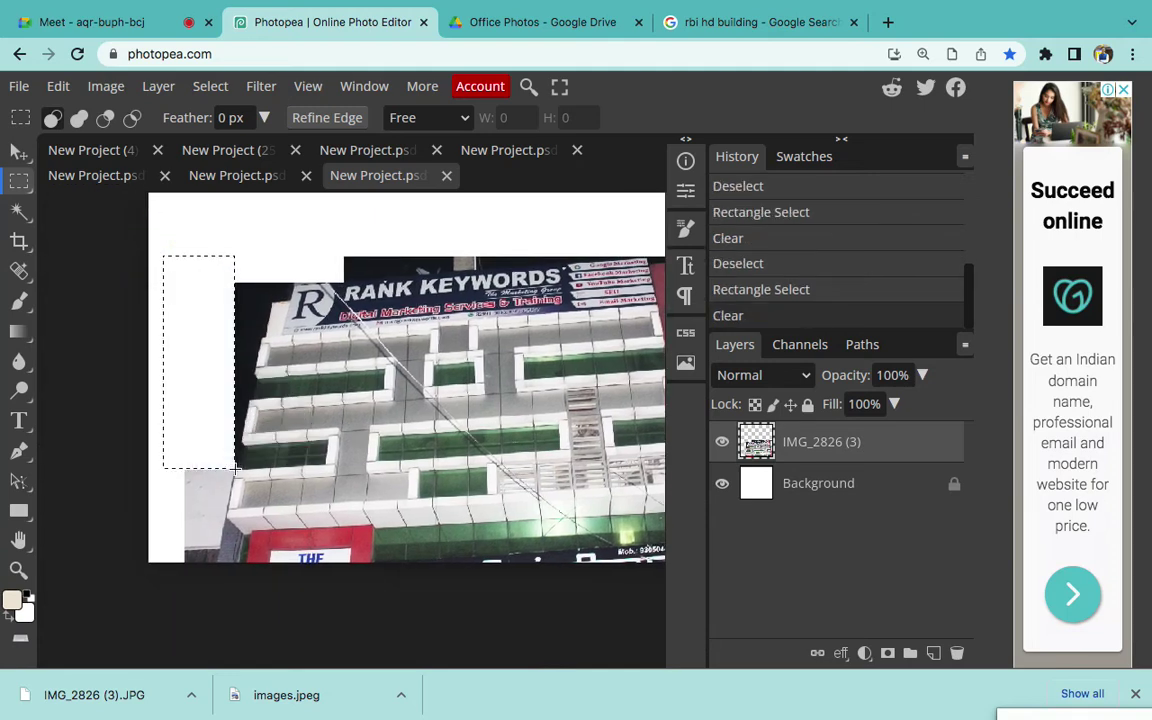
key(ctrl+d)
Clear a rectangle over the neighbouring wall at the photo's lower-left corner, and deselect
drag(123, 445, 217, 570)
key(Delete)
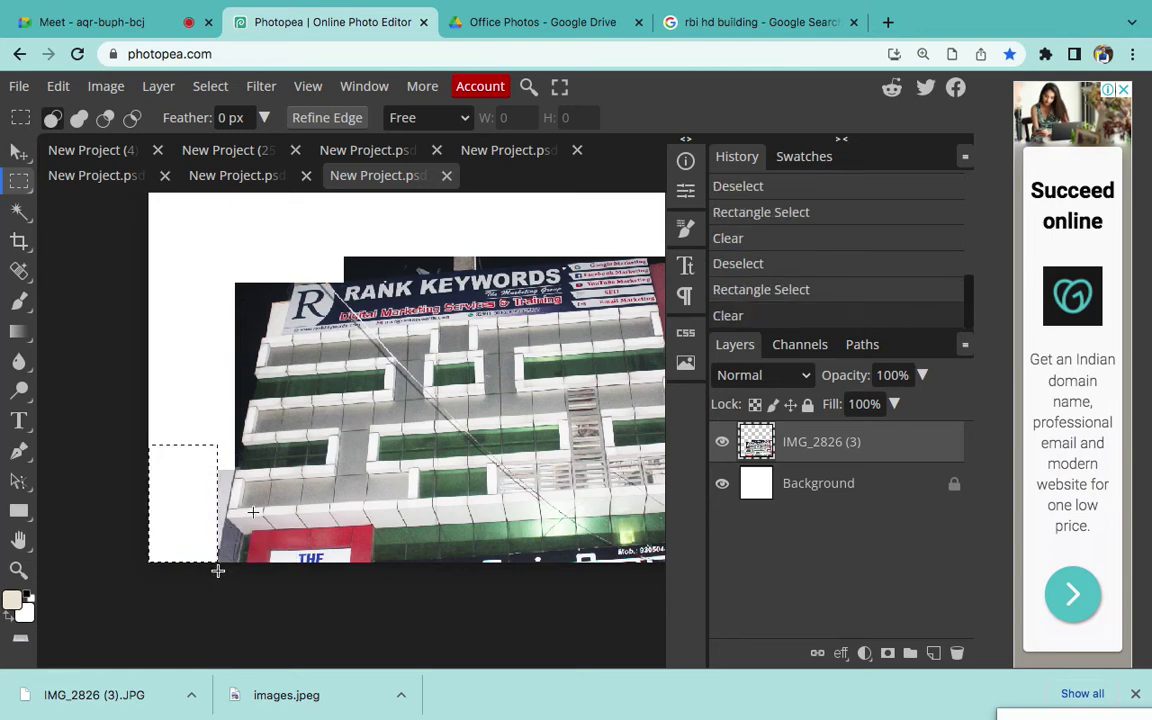
key(ctrl+d)
scroll(305, 432, up, 5)
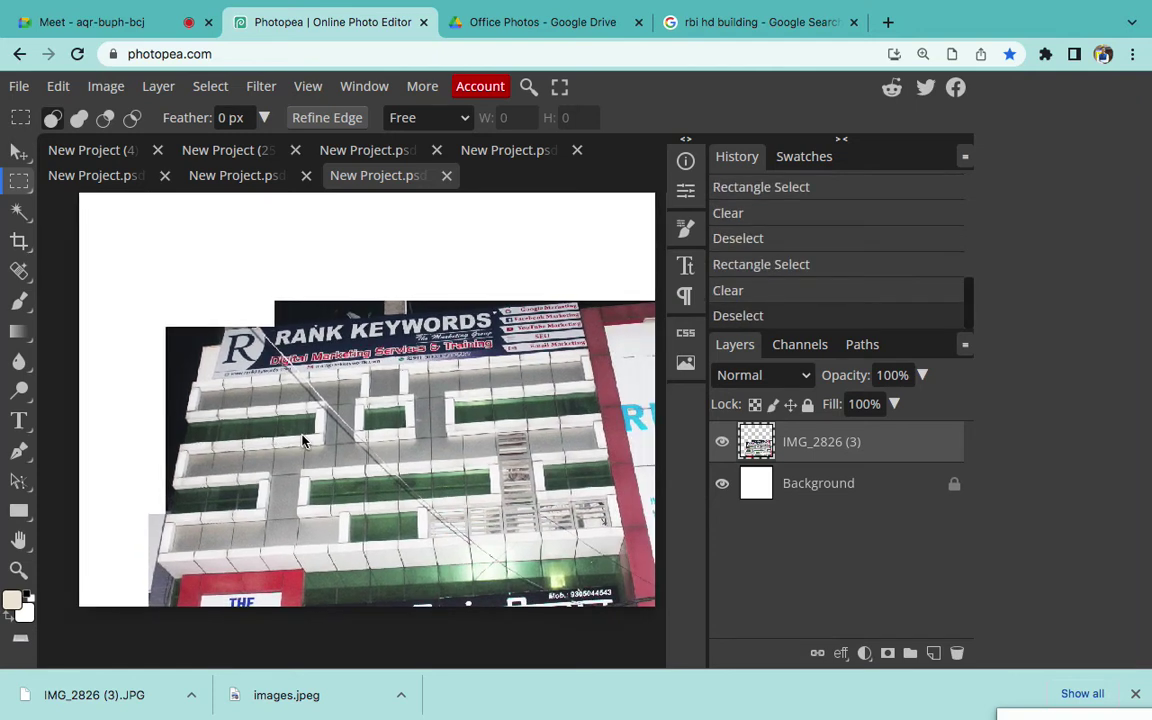
Open remove.bg in a new browser tab and upload the building photo for automatic background removal
scroll(305, 440, down, 3)
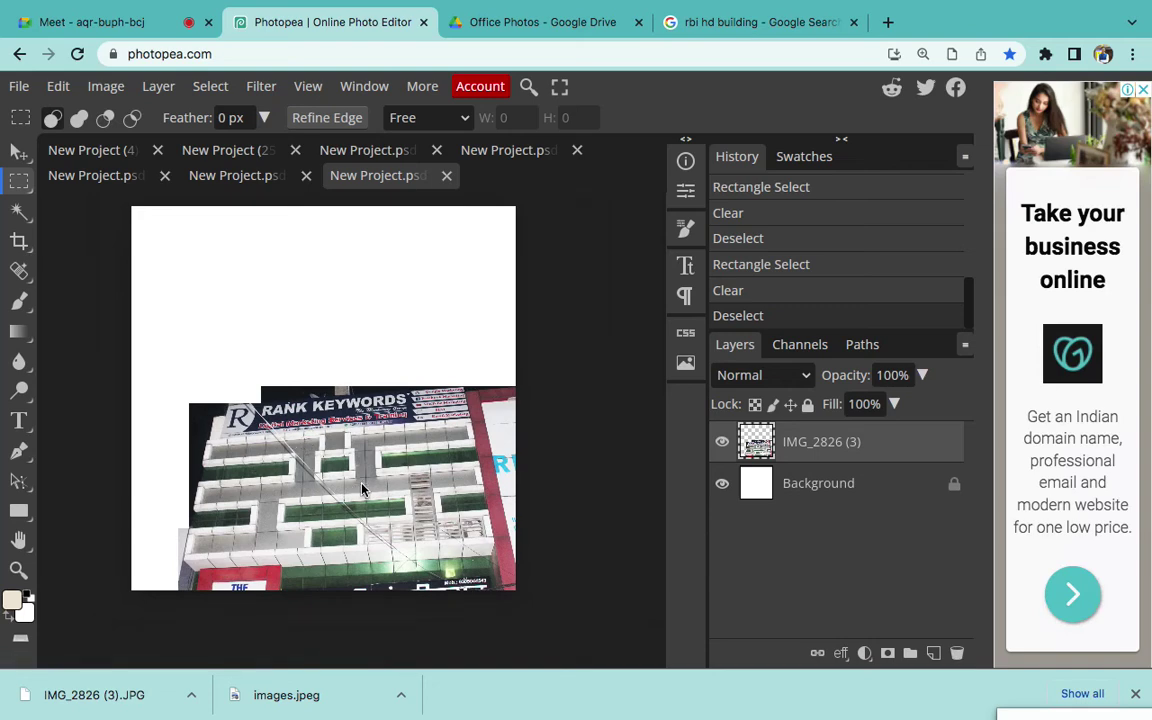
key(ctrl+t)
text(rem)
key(Return)
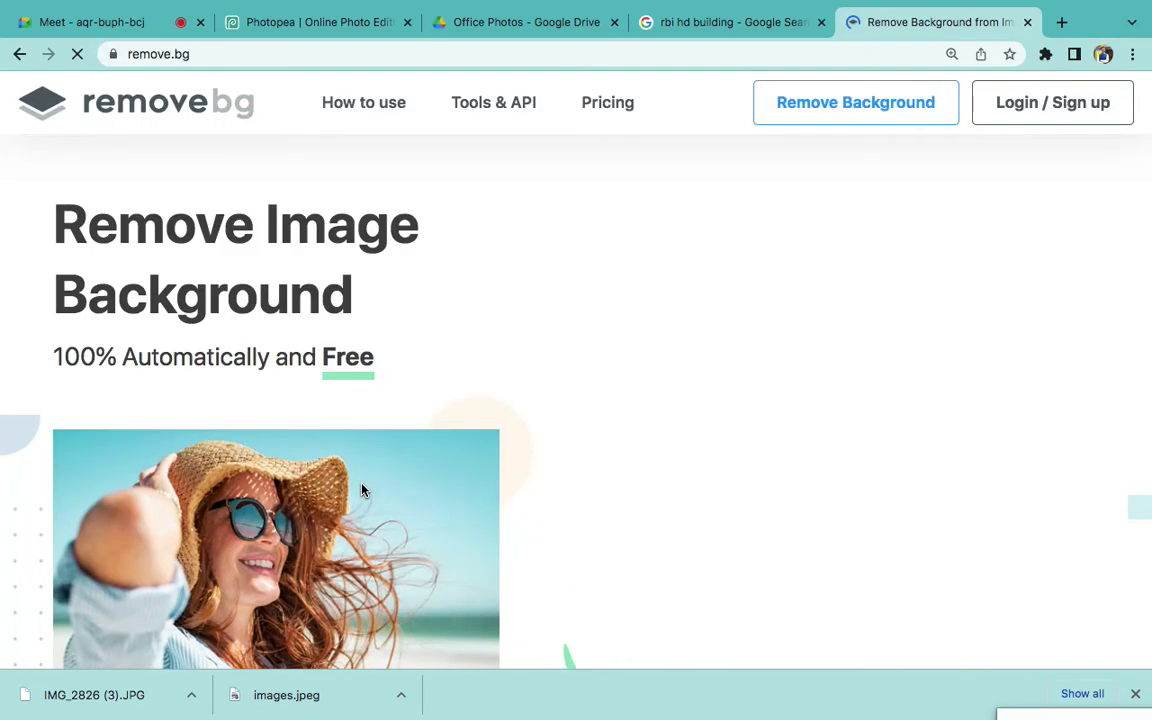
click(296, 28)
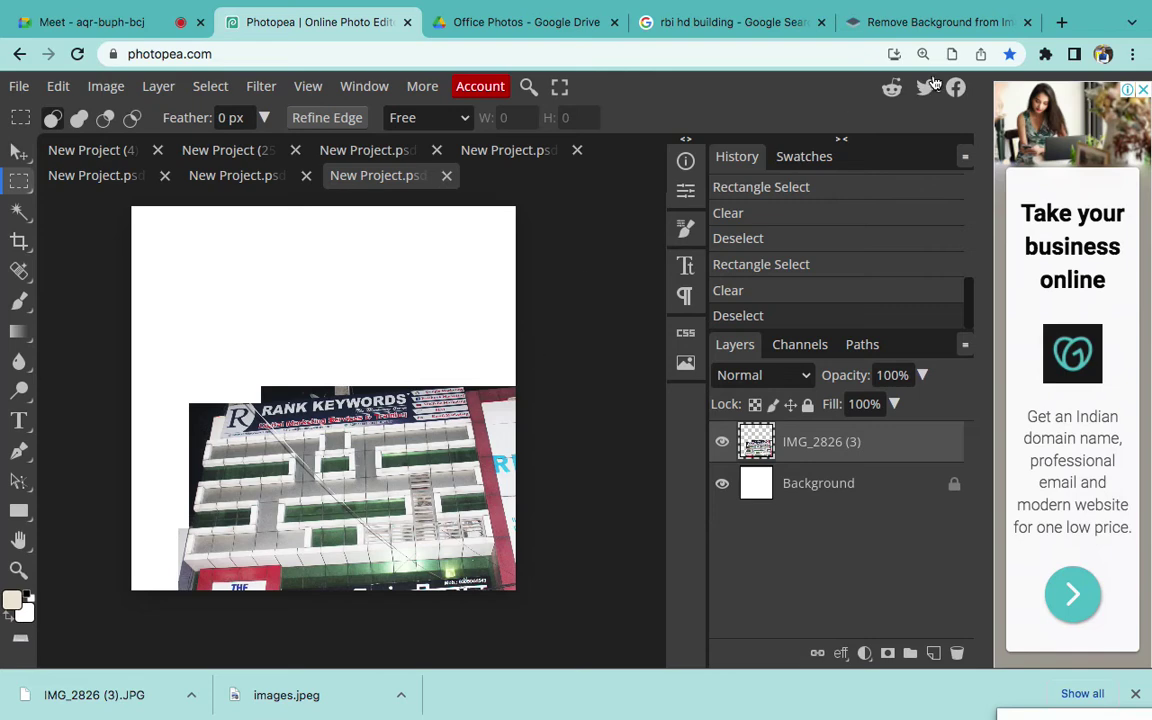
click(890, 24)
click(801, 455)
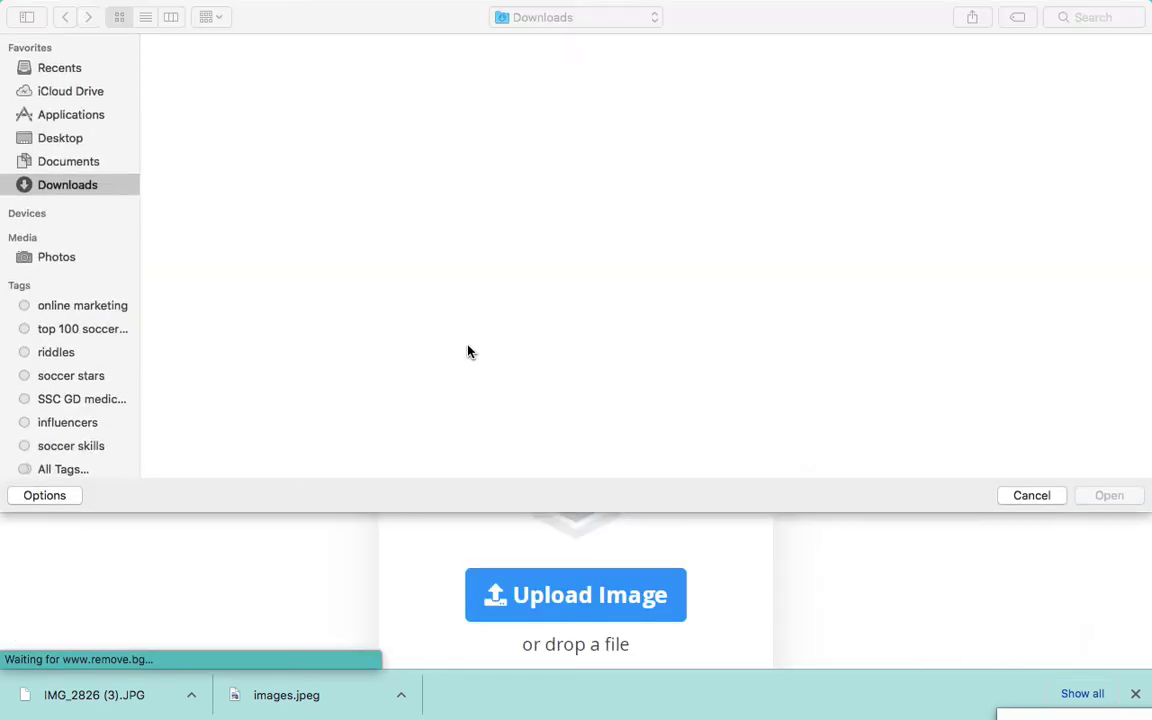
double_click(221, 67)
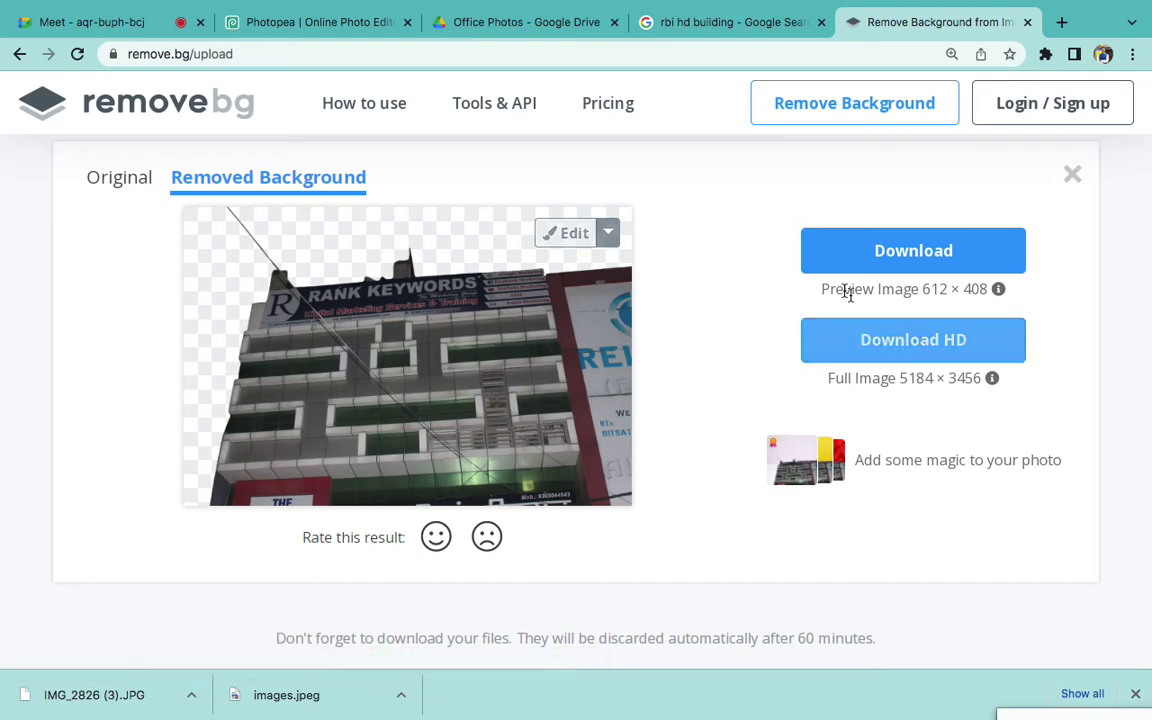
Return to Photopea and look at the available selection tools
click(262, 22)
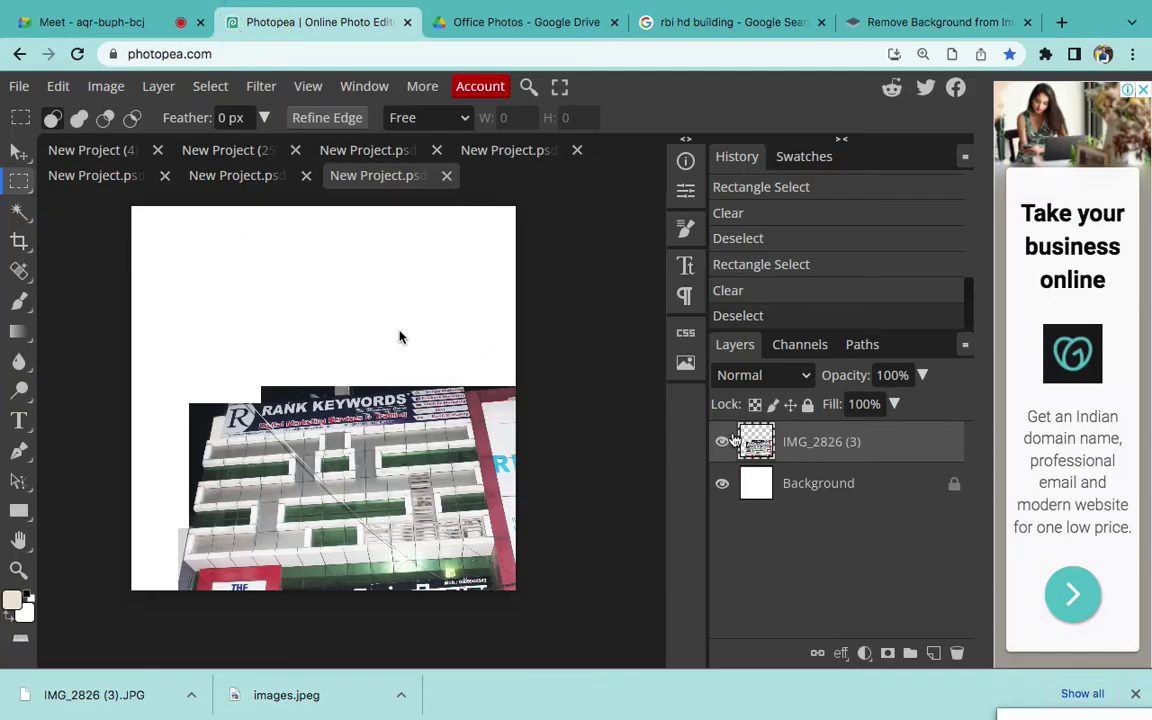
right_click(14, 172)
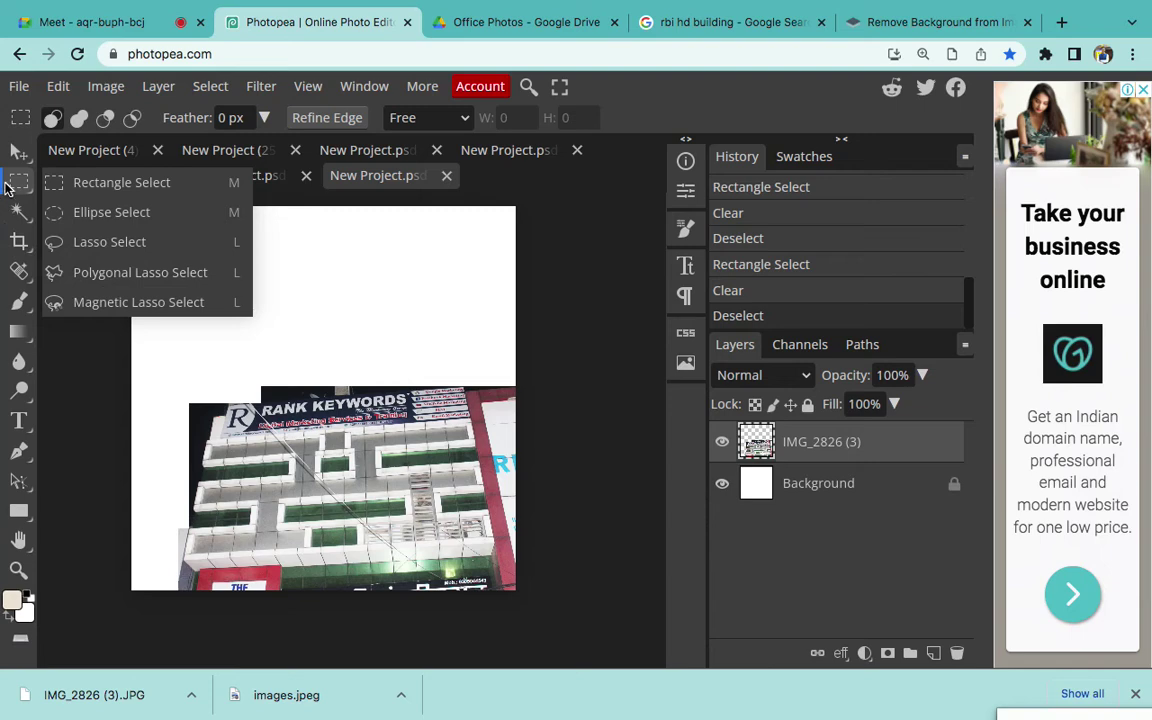
click(6, 182)
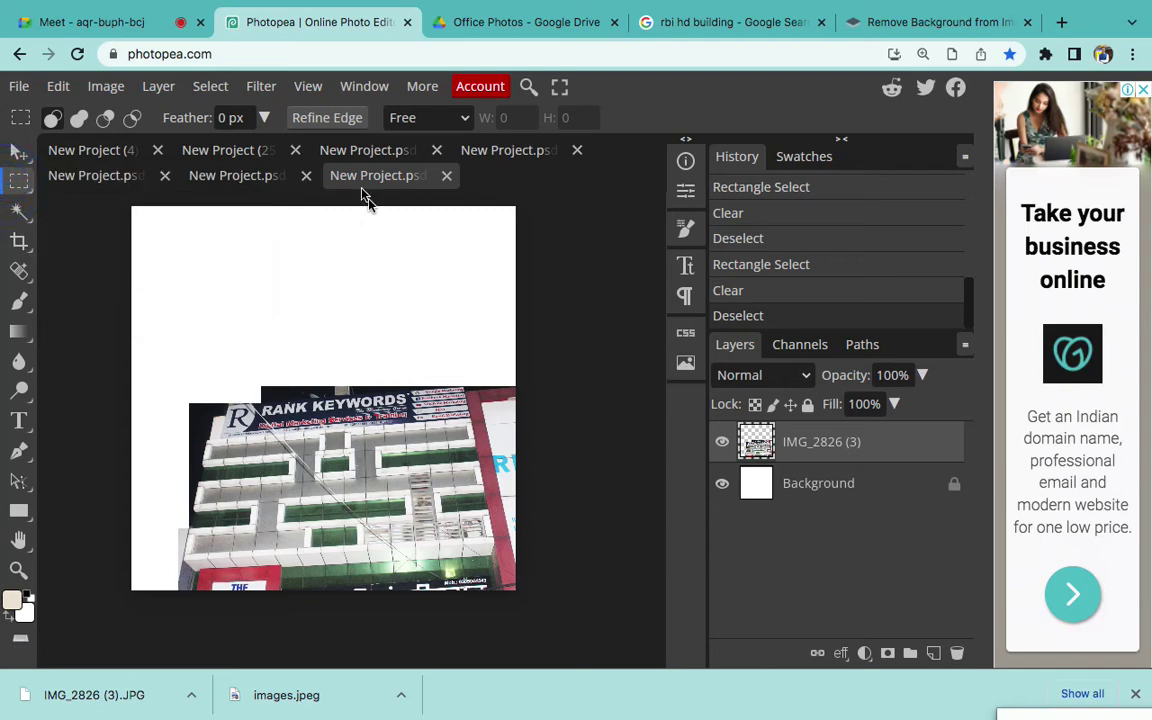
Switch to the RANKED #1 poster and compare its sky layer, images (23), with the smart filters off and on
click(228, 150)
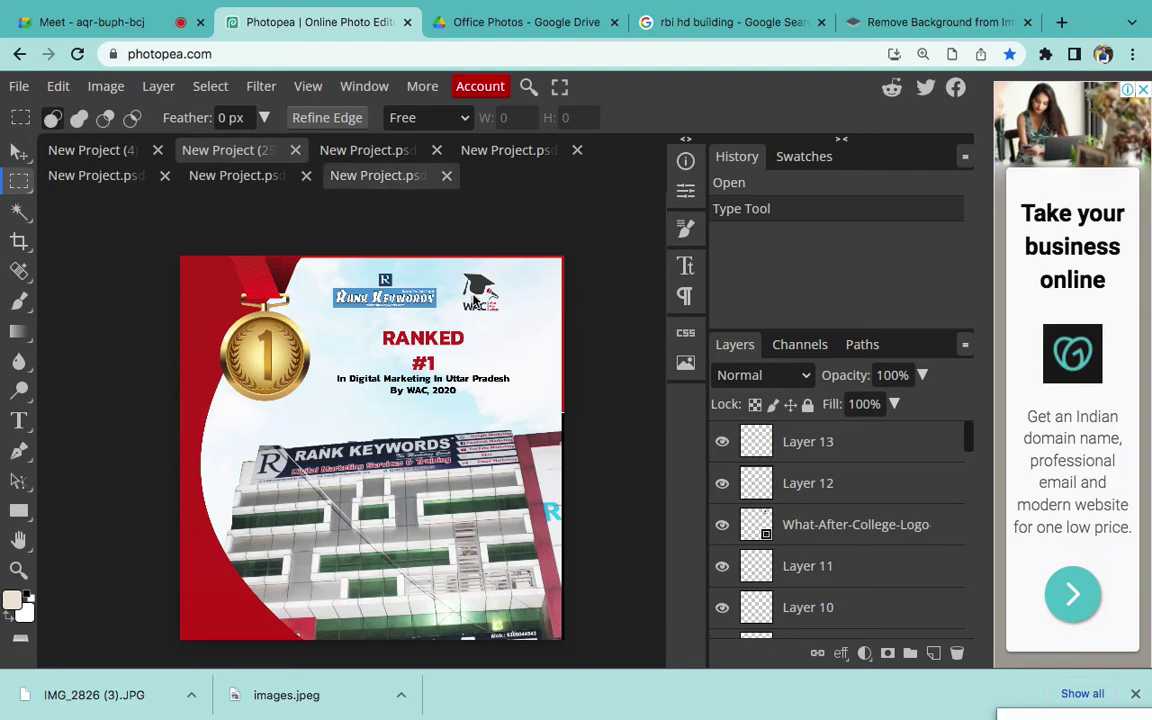
click(19, 150)
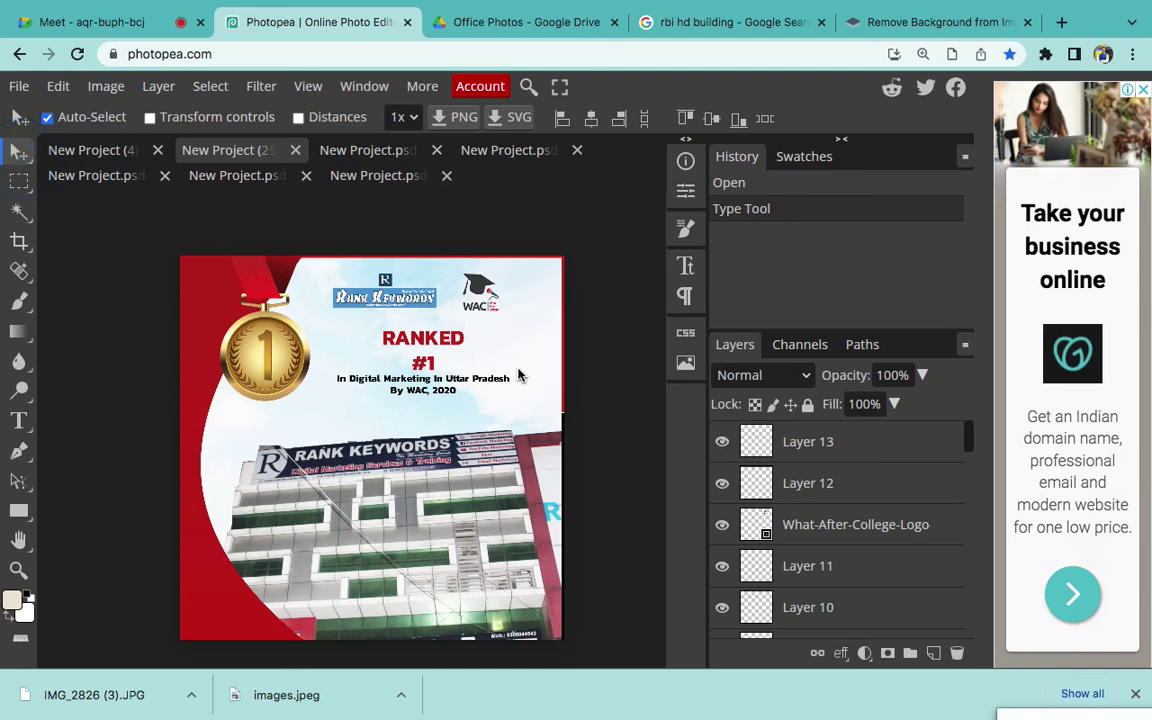
click(548, 381)
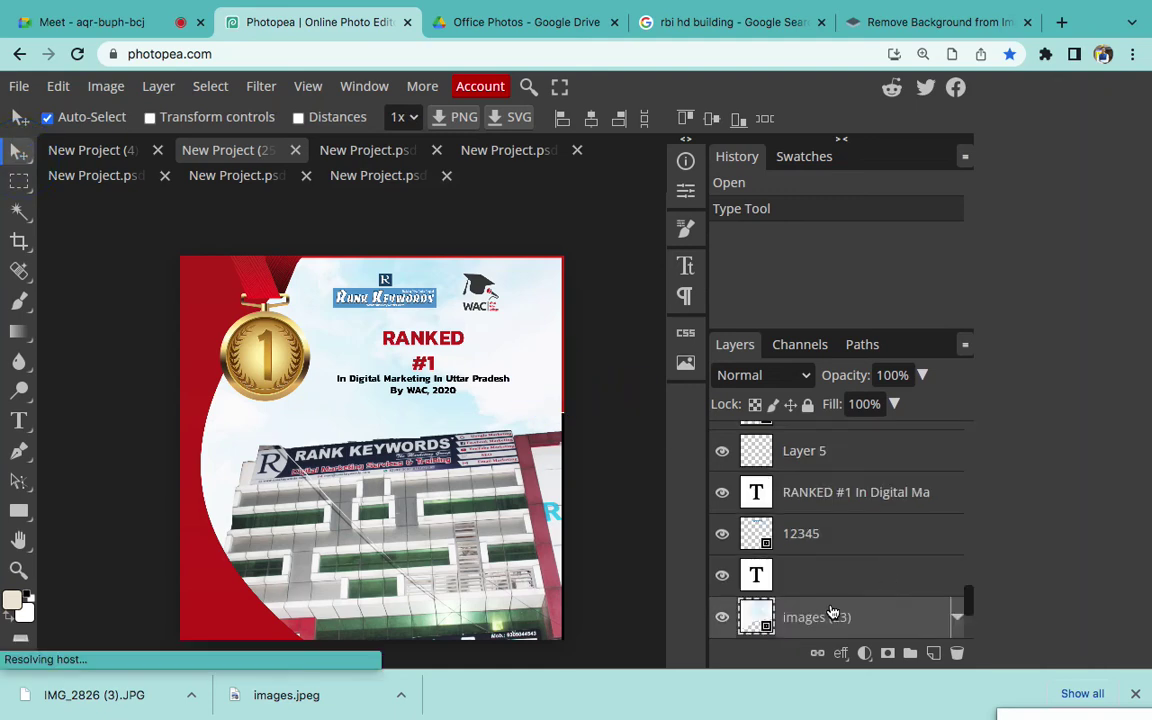
scroll(832, 612, down, 3)
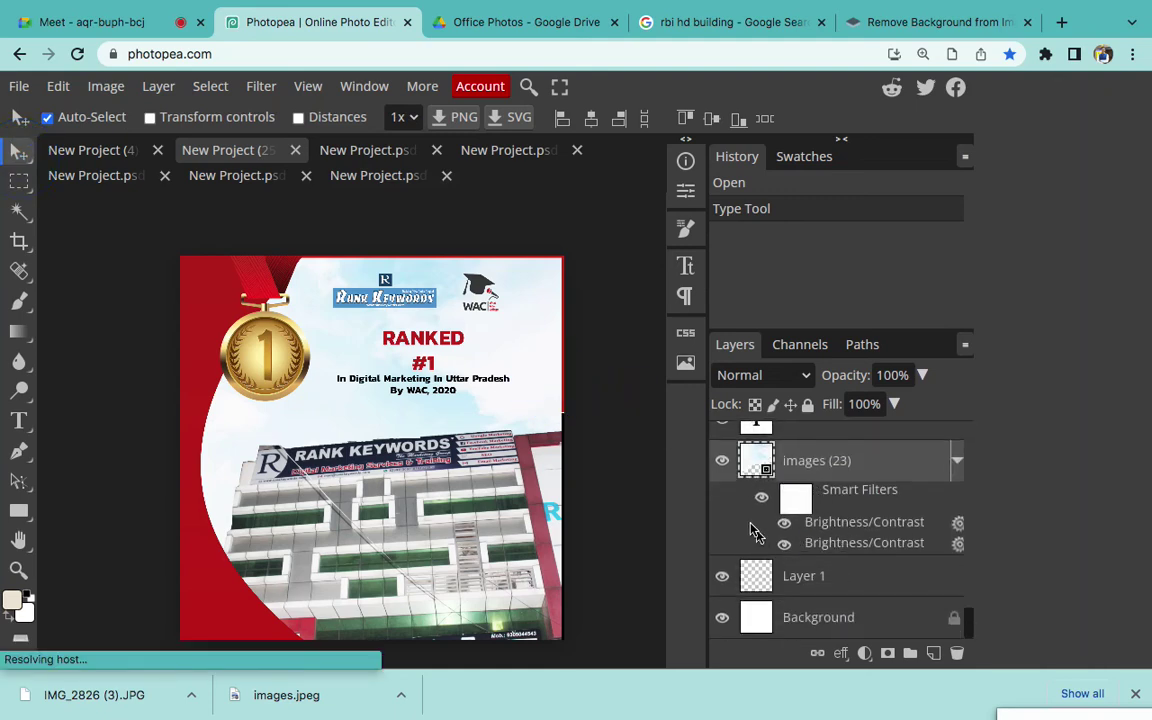
click(762, 500)
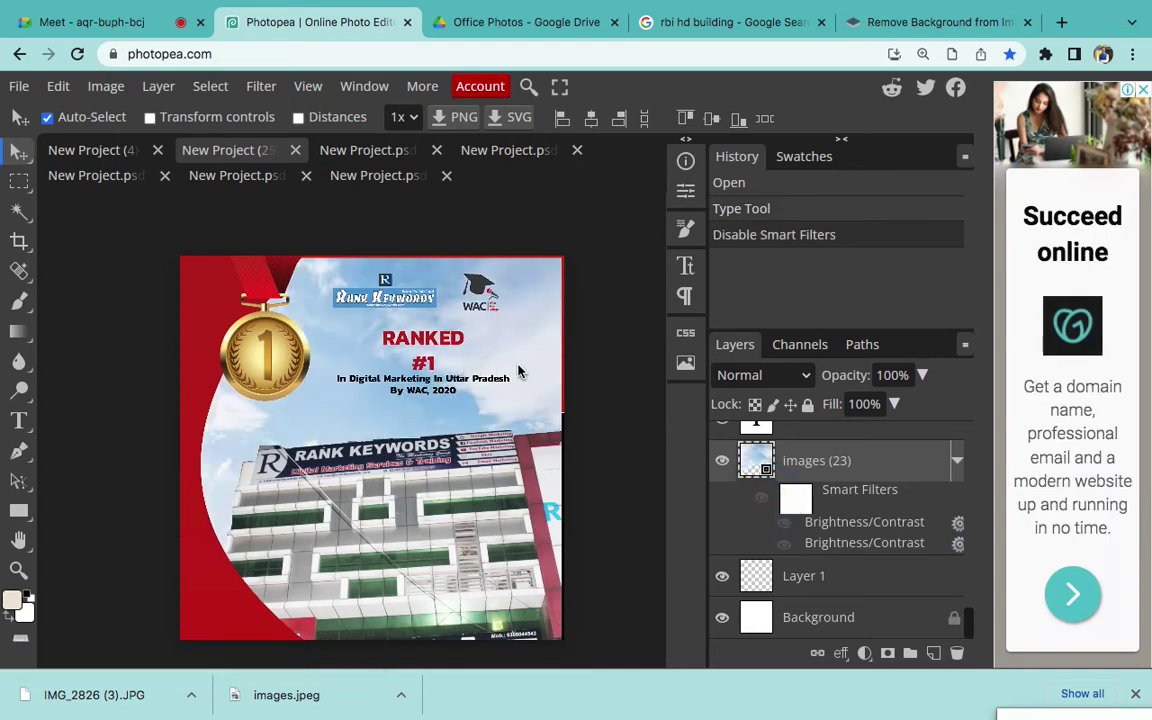
click(755, 502)
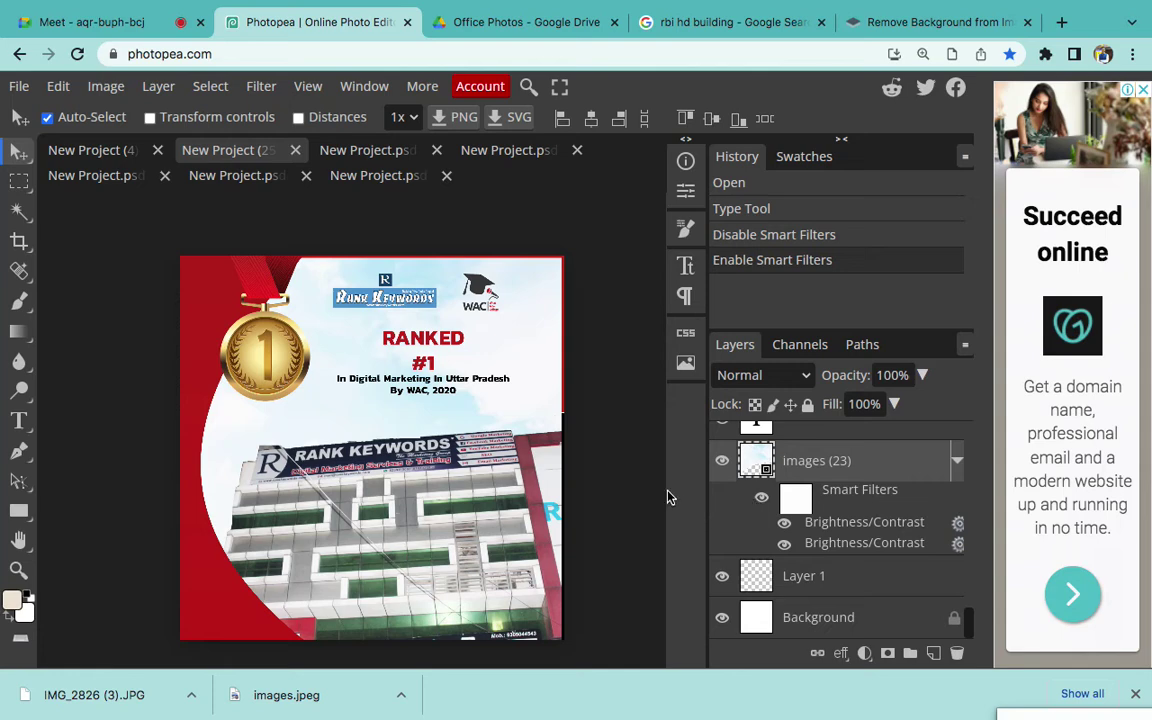
Delete the curved red shape, Shape 2, along the left side of the RANKED #1 poster
right_click(202, 360)
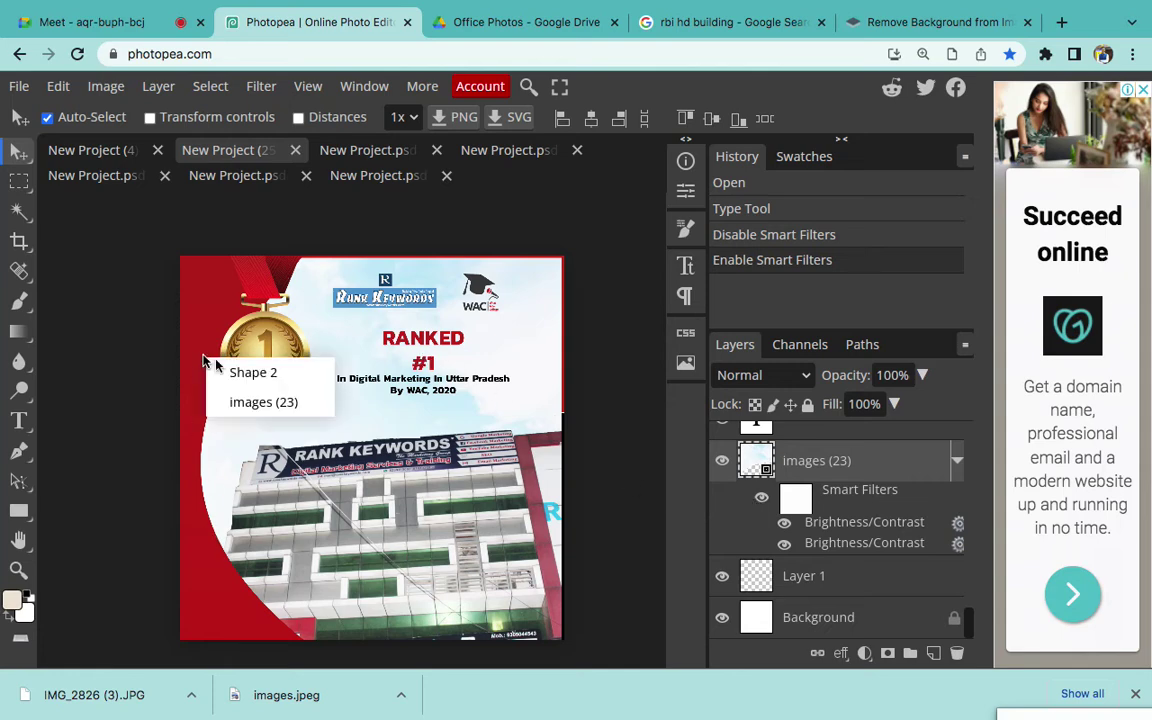
click(245, 372)
mouse_move(205, 357)
mouse_down()
mouse_move(420, 420)
mouse_move(389, 363)
mouse_move(393, 342)
mouse_move(188, 334)
mouse_move(206, 357)
mouse_up()
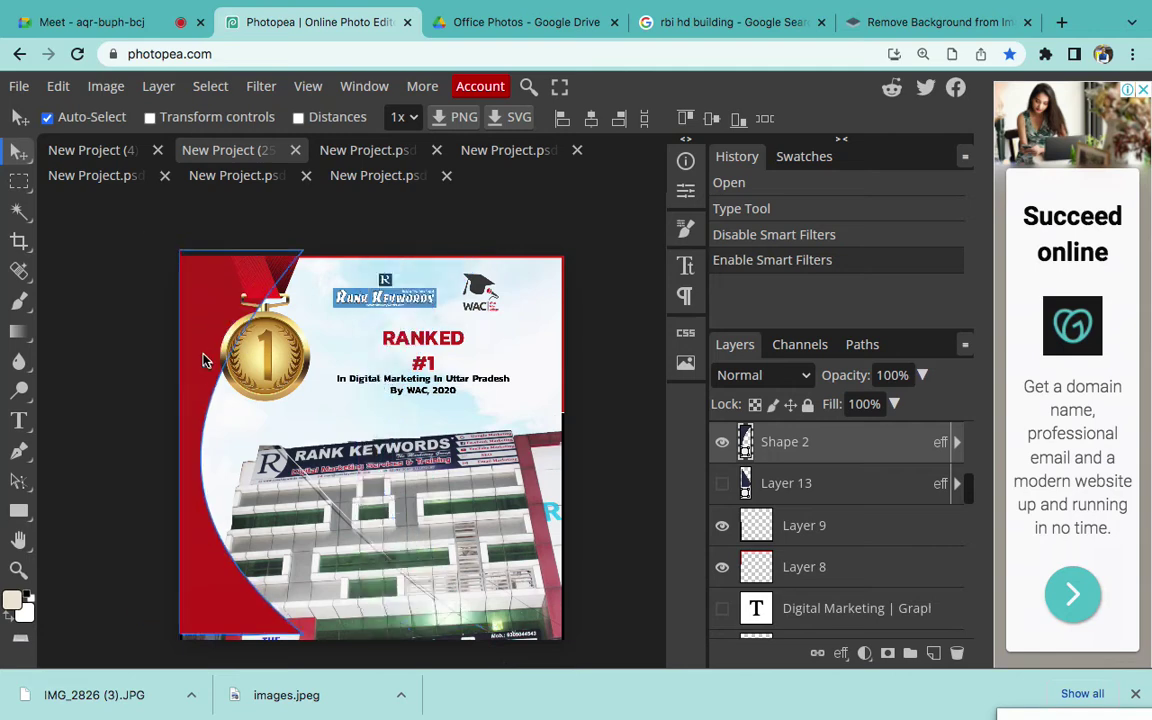
key(Delete)
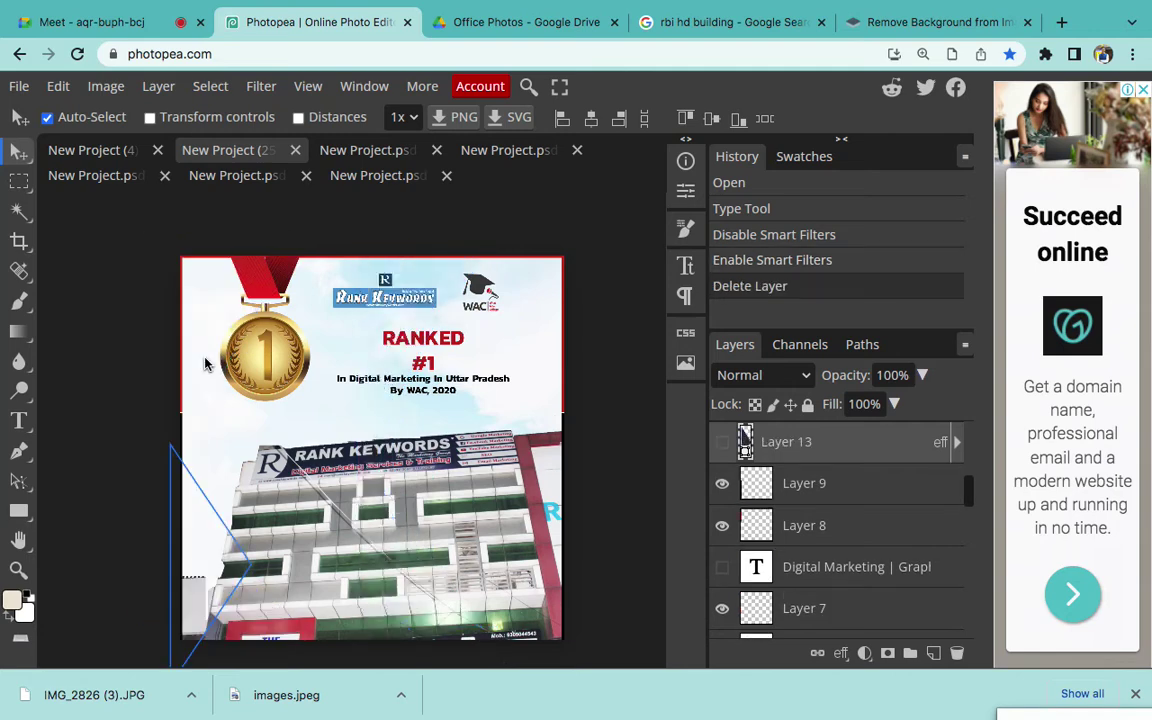
Draw a full-height dark blue rectangle along the poster's left edge, centred at about X 129 px, Y 640 px
right_click(19, 511)
click(102, 512)
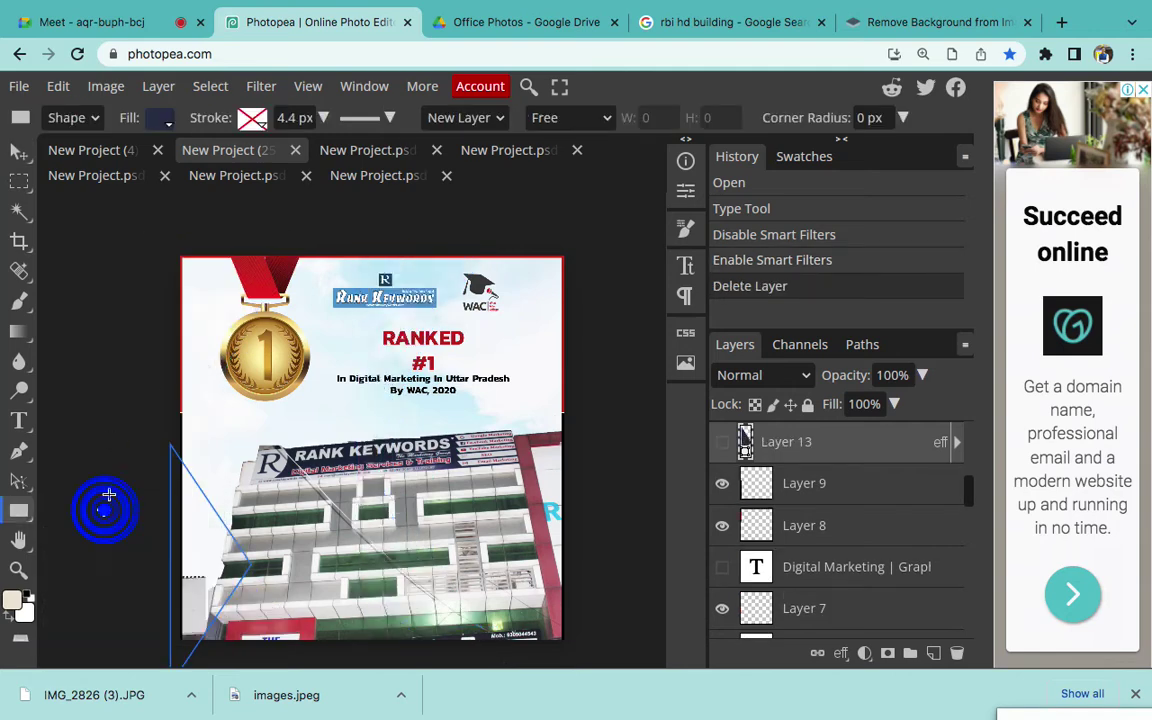
drag(183, 260, 257, 643)
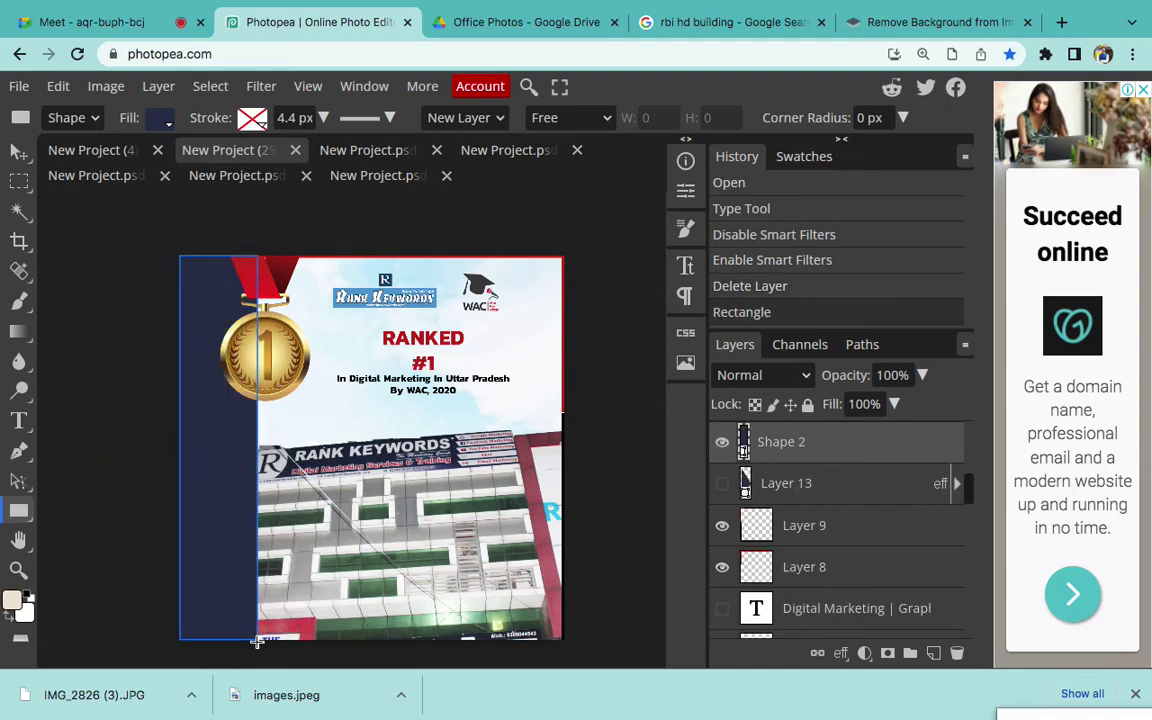
Warp the dark blue rectangle so that its right edge curves inward between the poster's top and bottom
key(ctrl+t)
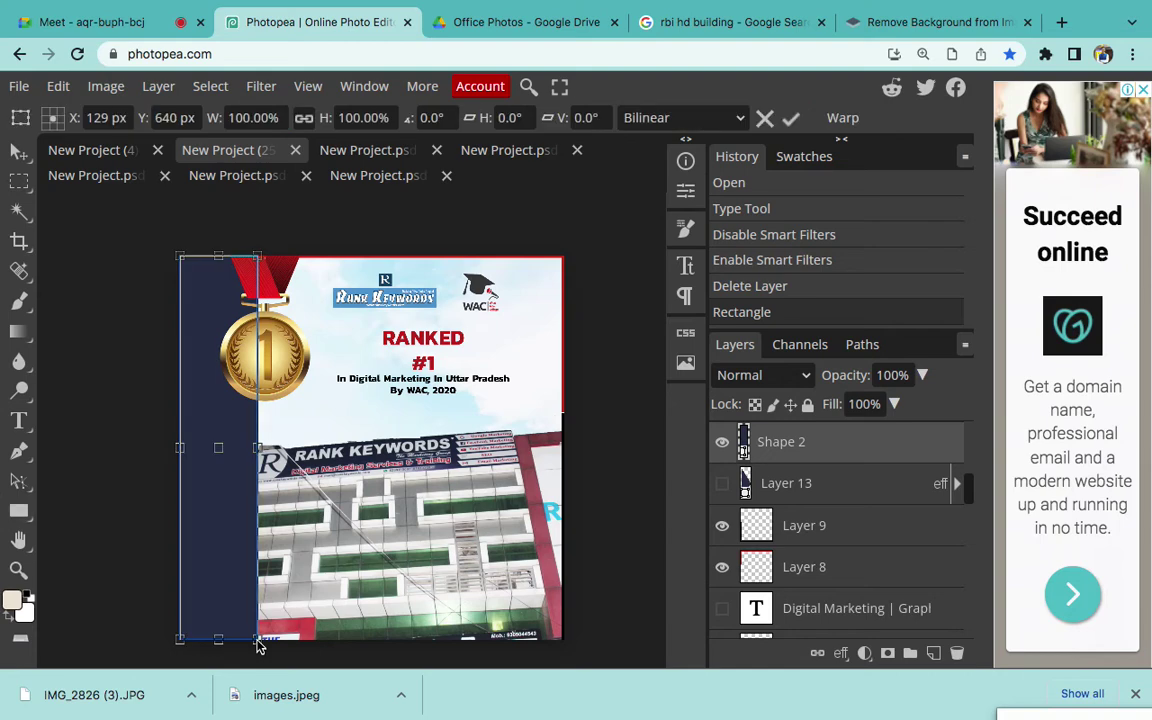
right_click(210, 537)
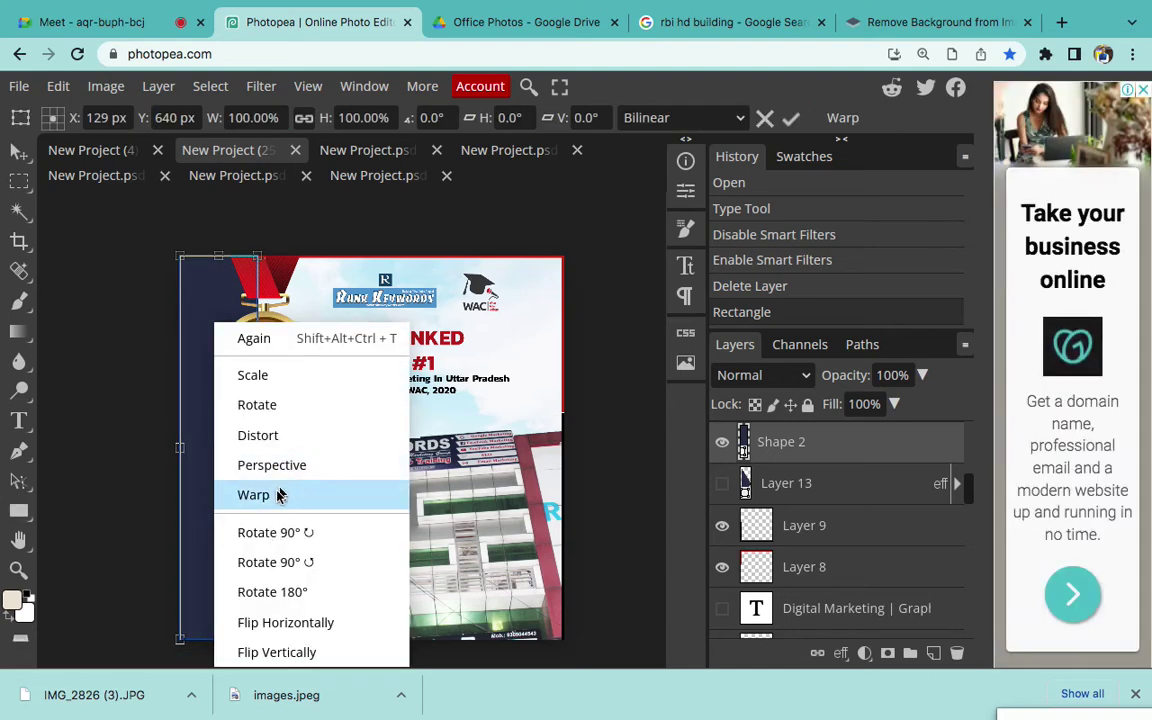
click(276, 496)
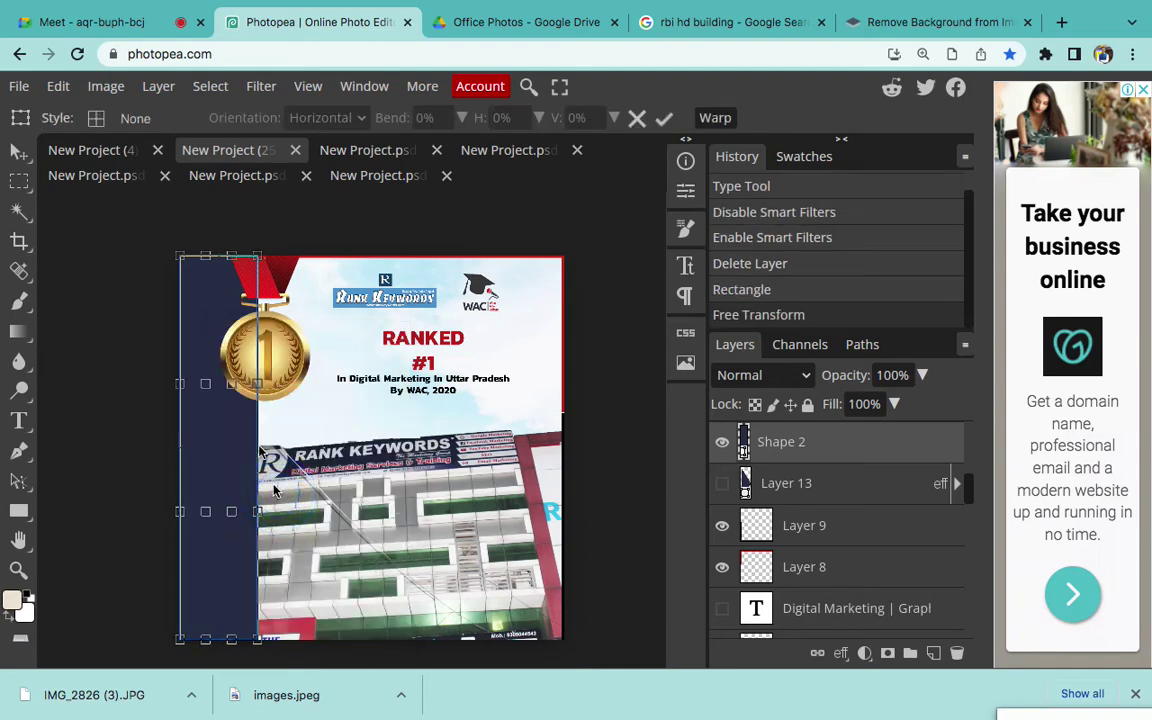
drag(215, 404, 199, 396)
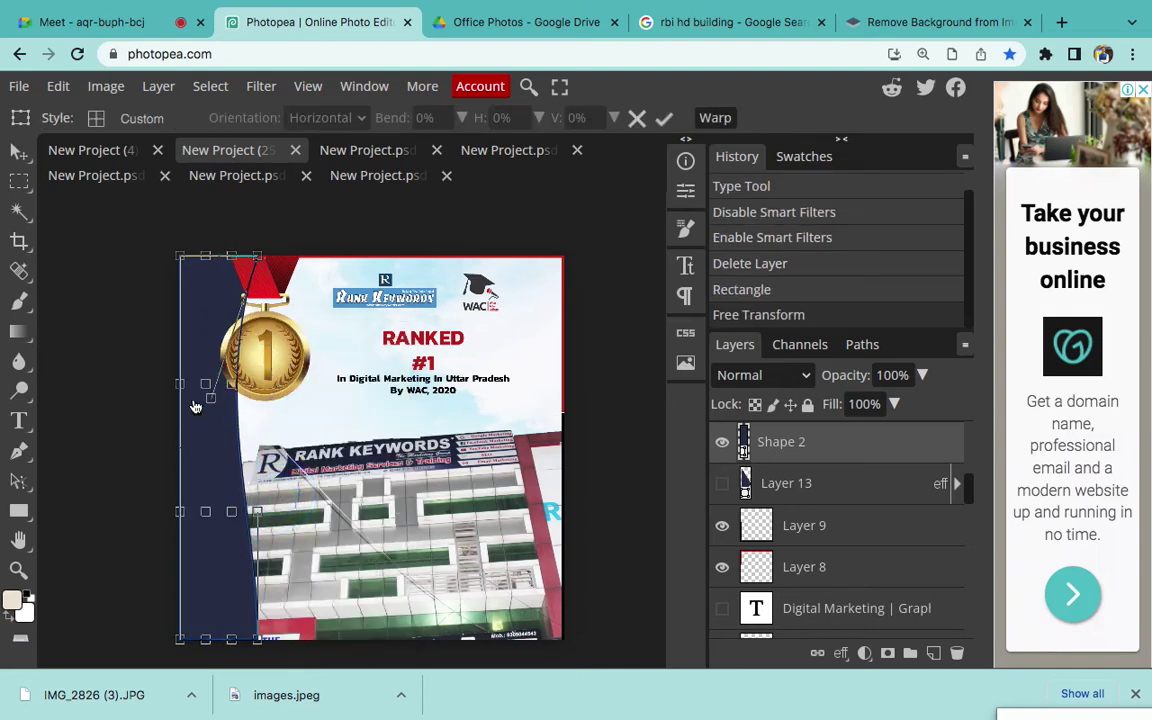
click(209, 523)
drag(209, 523, 201, 527)
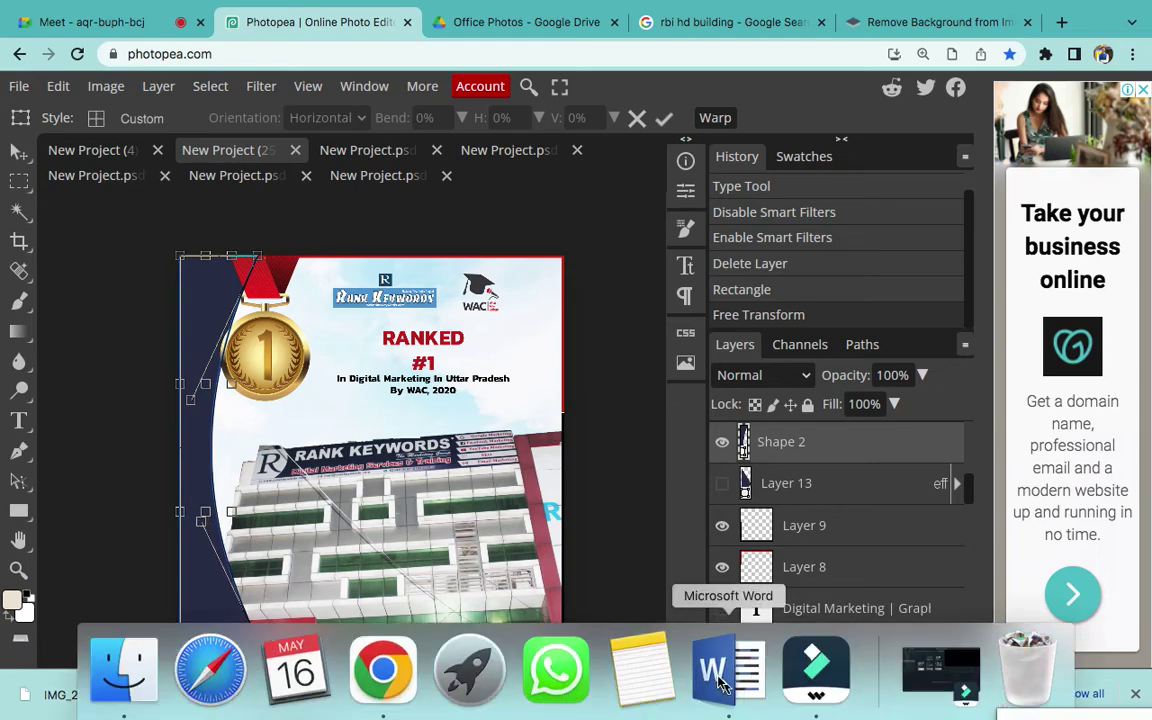
Switch to Microsoft Word and add "Warp" as item 7 of the class notes
click(716, 672)
scroll(679, 512, down, 2)
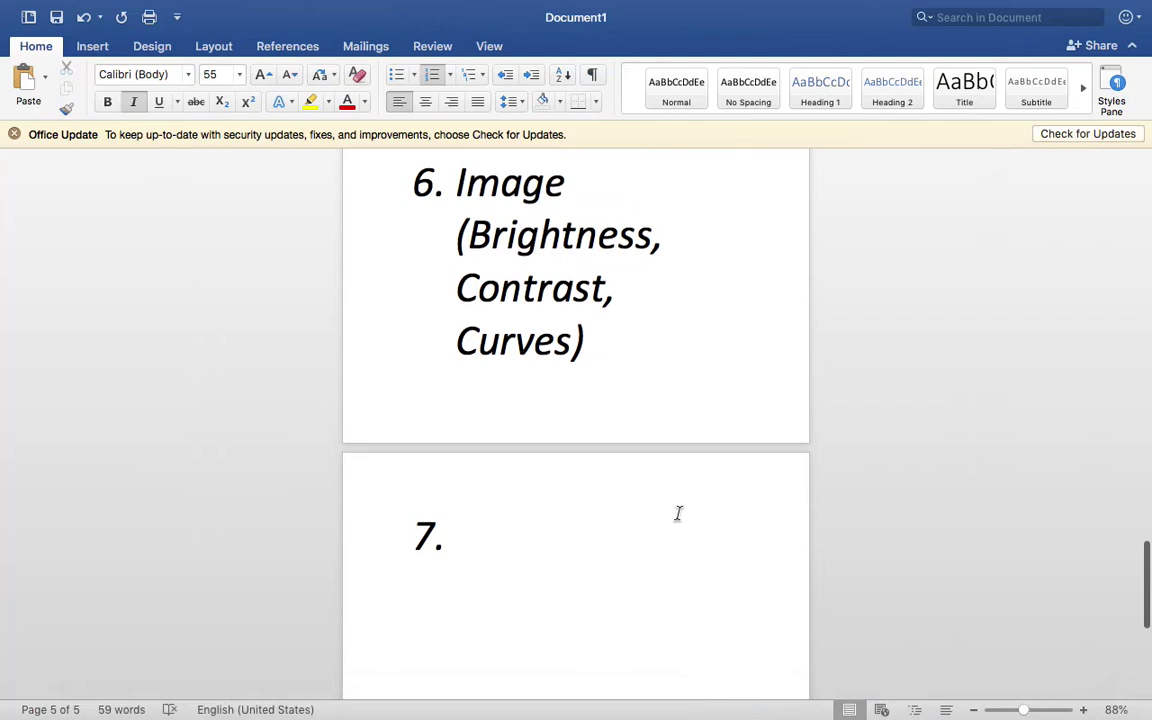
text(Warp)
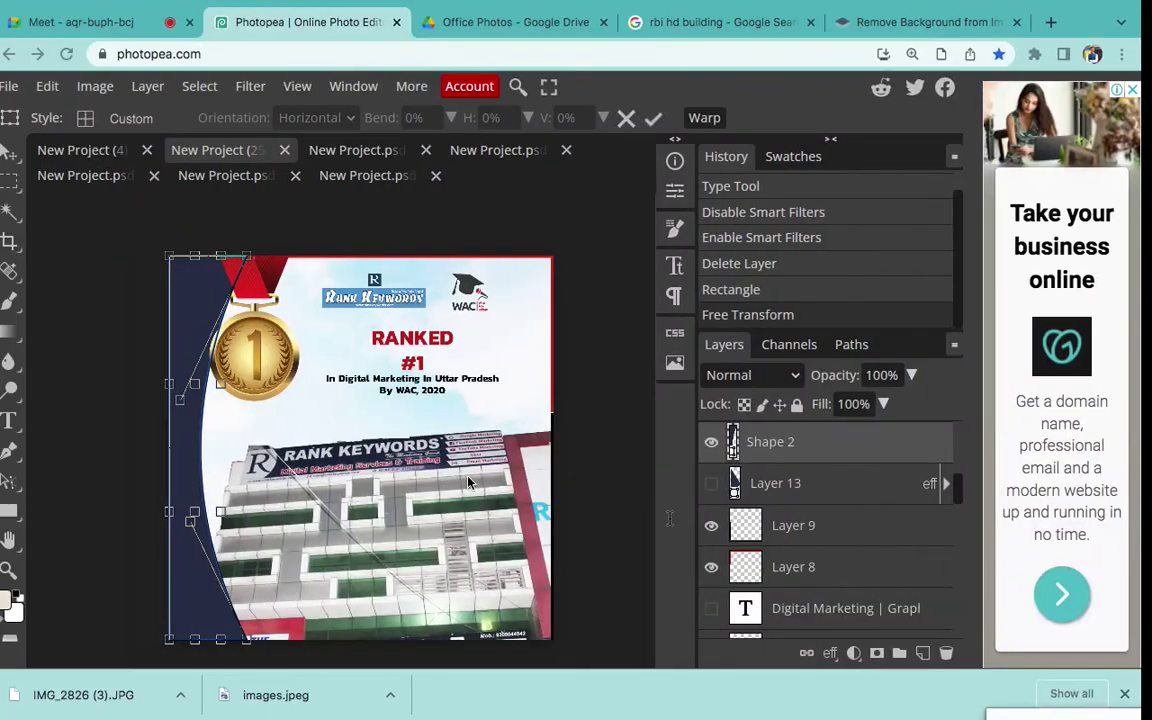
Return to Photopea, switch to the Heartiest Congratulations poster, undo its last text edit and enlarge the employee cards
click(105, 150)
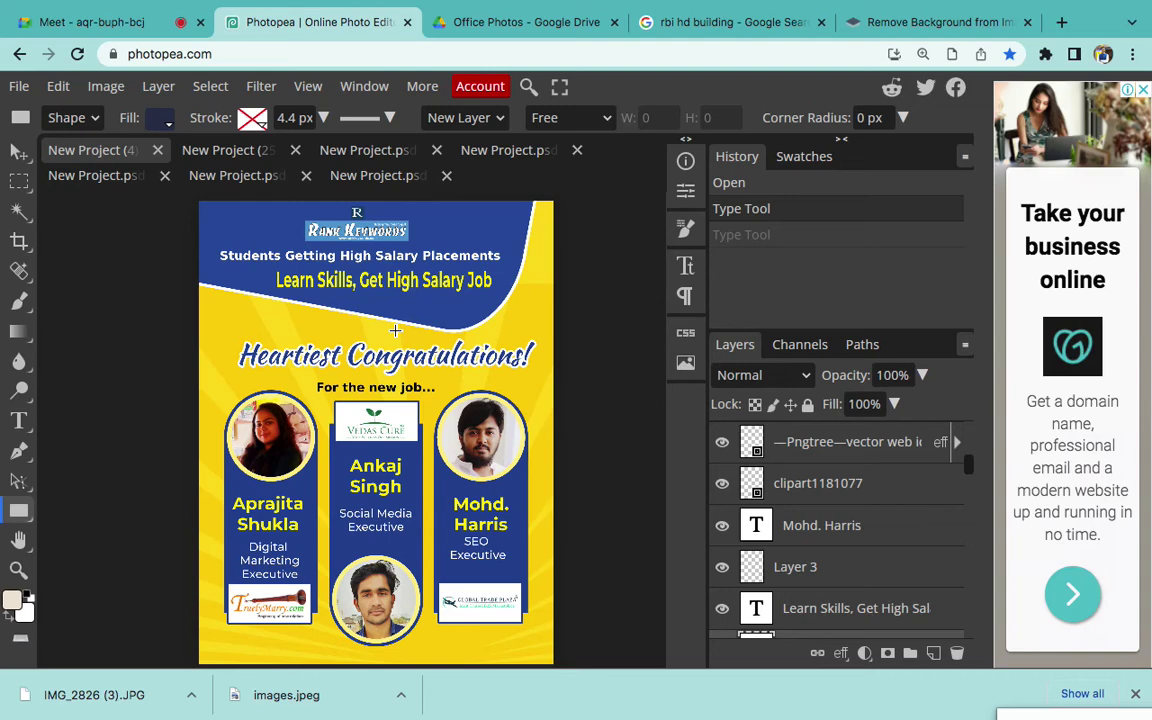
key(ctrl+z)
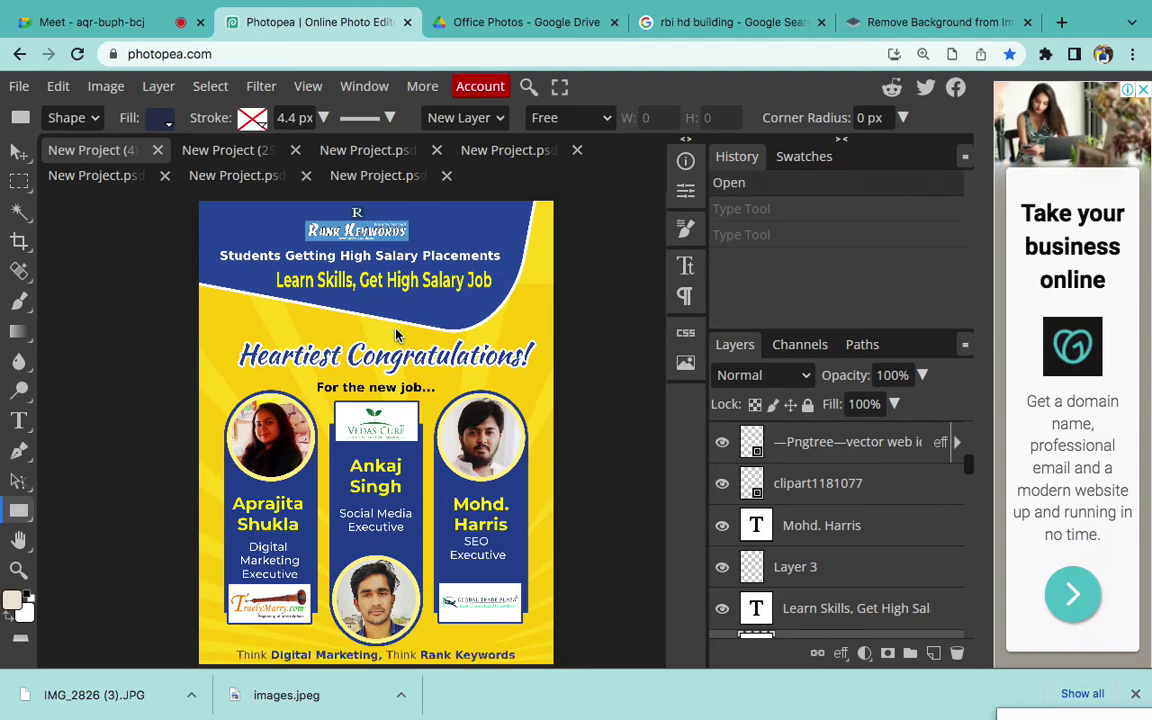
scroll(395, 330, down, 2)
scroll(395, 330, left, 1)
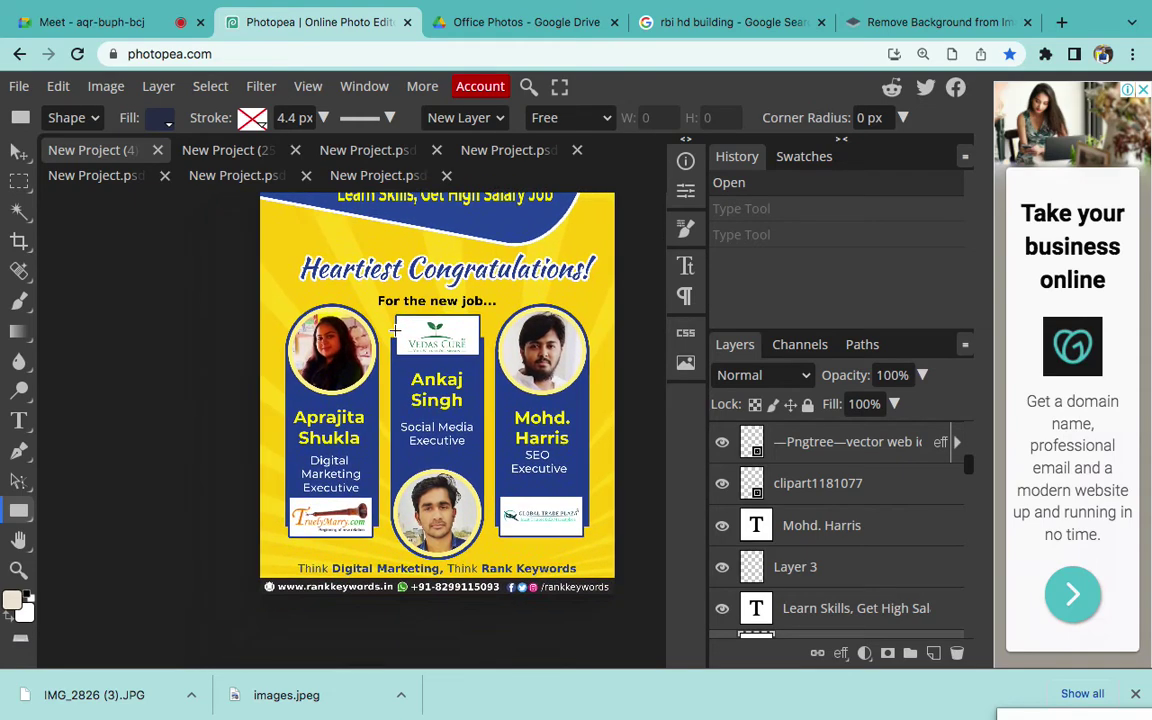
key(ctrl+plus)
scroll(395, 335, up, 2)
scroll(393, 329, up, 1)
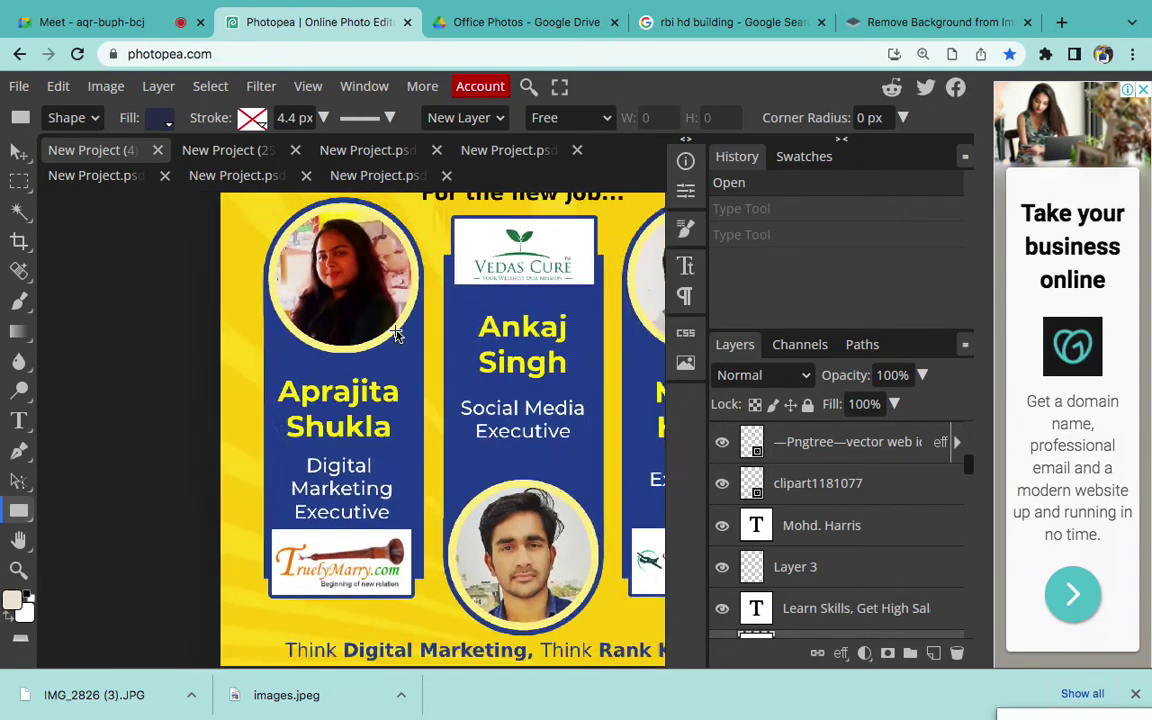
scroll(393, 329, down, 1)
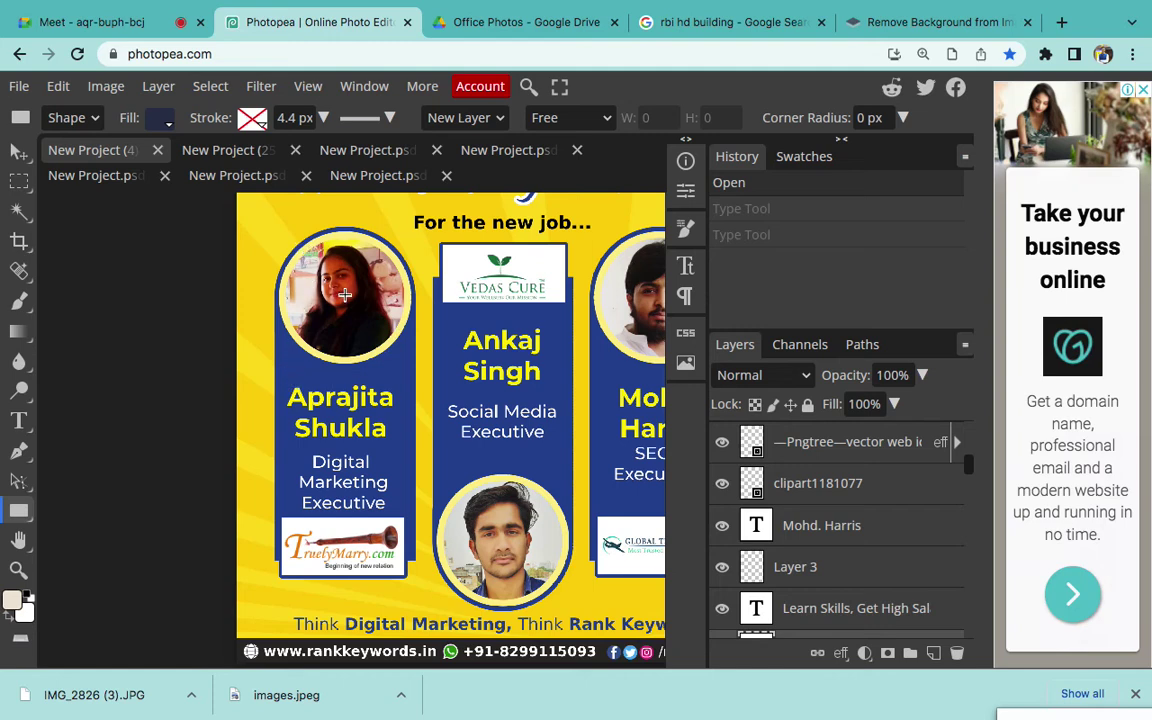
Shift the first card's portrait photo and move the TruelyMarry.com logo and its white box to the right, off the card
click(19, 148)
right_click(306, 488)
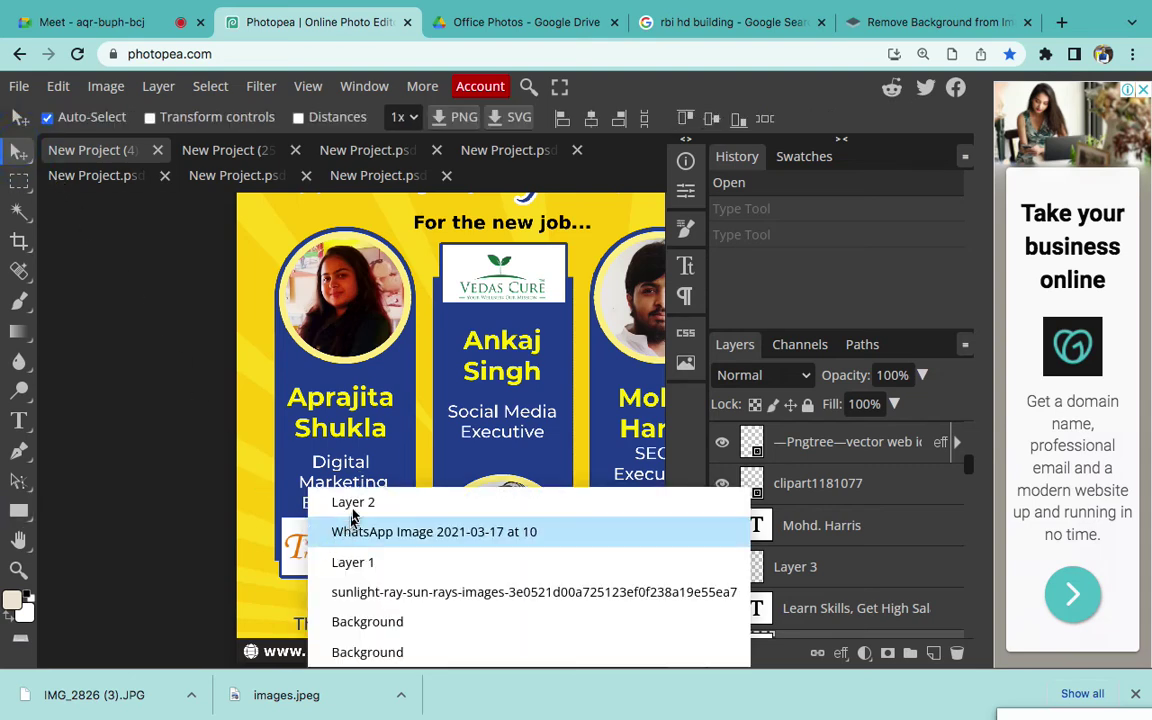
click(357, 533)
drag(320, 512, 450, 551)
right_click(334, 549)
click(376, 556)
Move the first card's blue panel, Layer 1, down and to the left, and shift the portrait photo within its circle
right_click(314, 548)
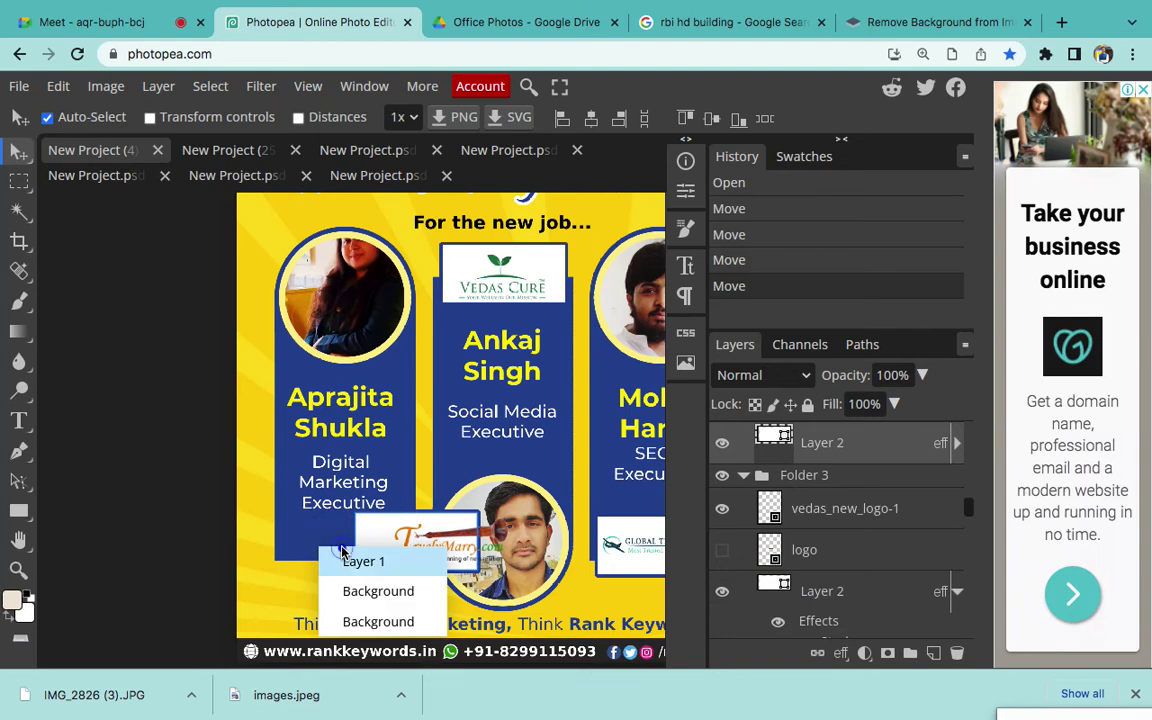
click(354, 558)
drag(294, 545, 276, 620)
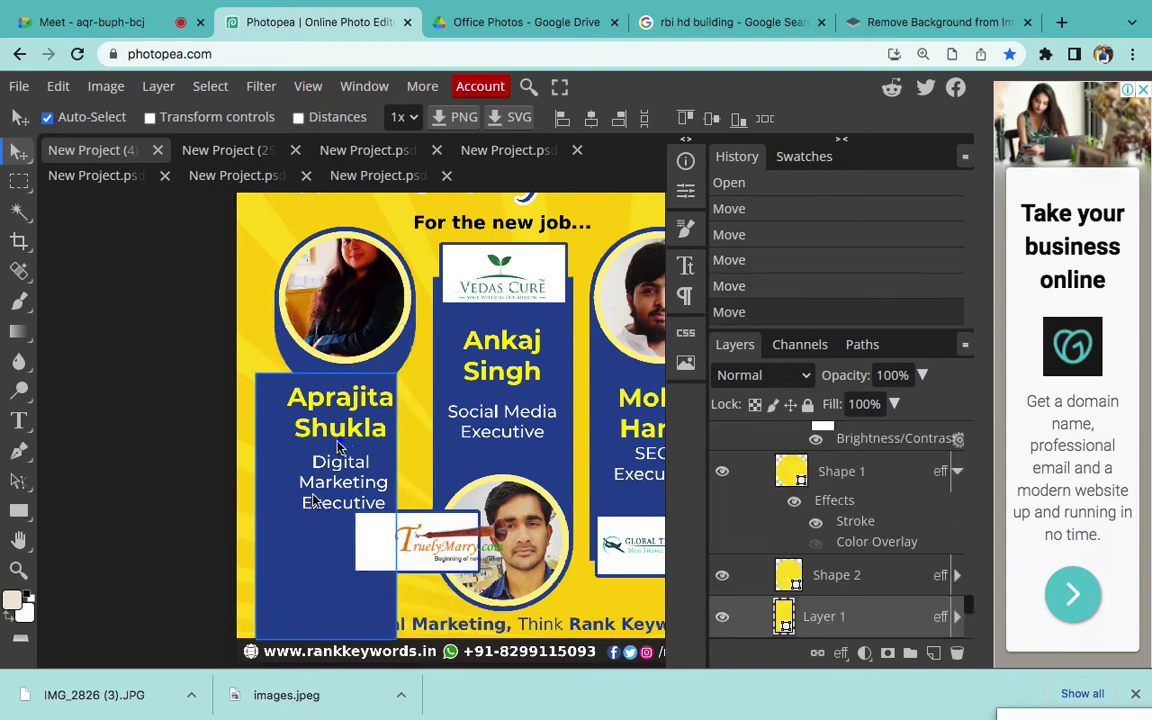
click(430, 360)
key(ctrl+minus)
key(ctrl+minus)
key(ctrl+minus)
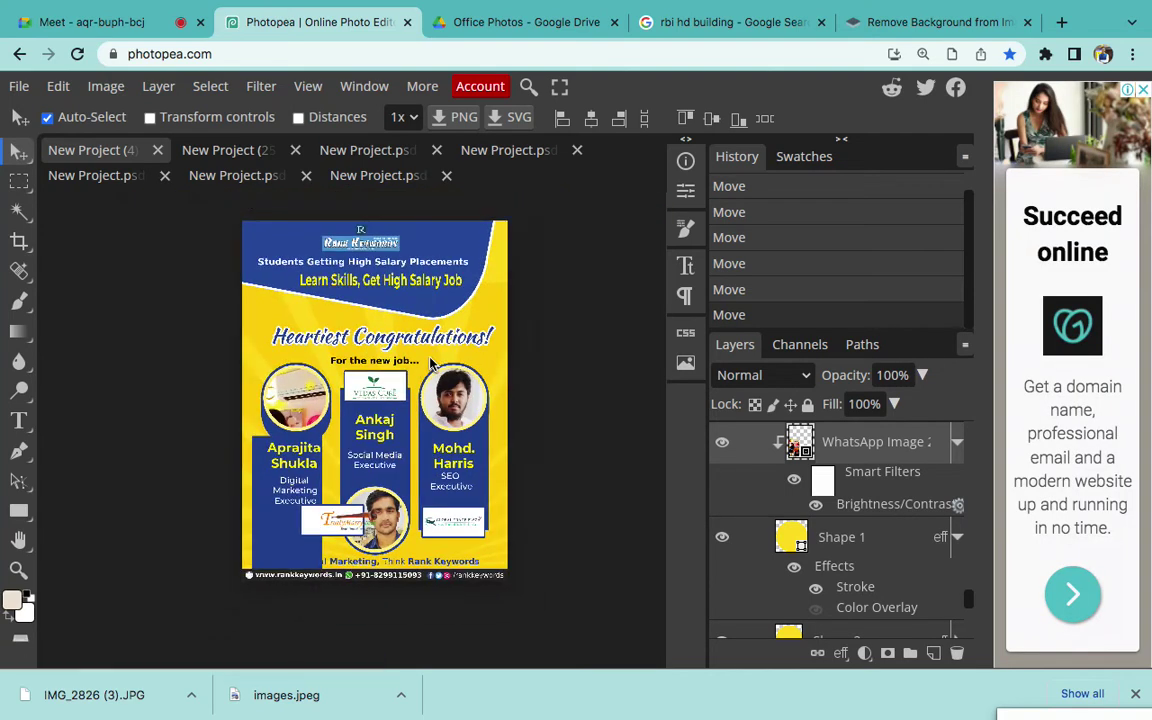
Select the sunlight-ray background layer in Folder 2 and toggle its visibility repeatedly to show its effect on the poster
right_click(507, 318)
click(507, 318)
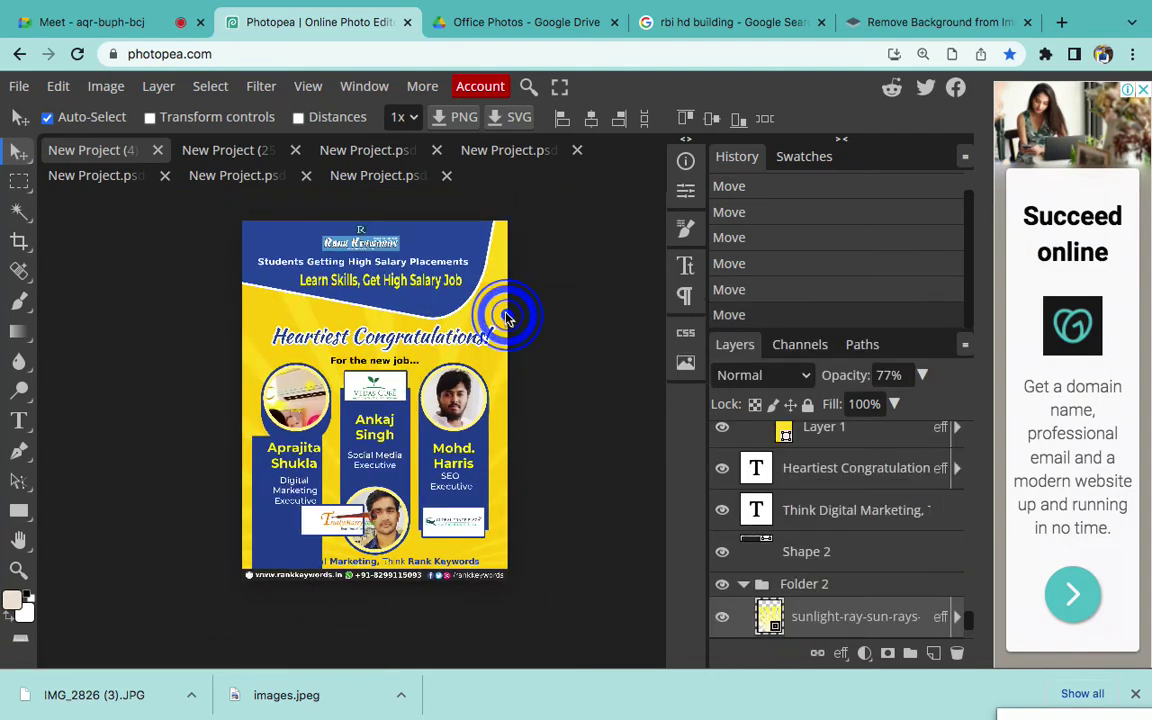
click(729, 622)
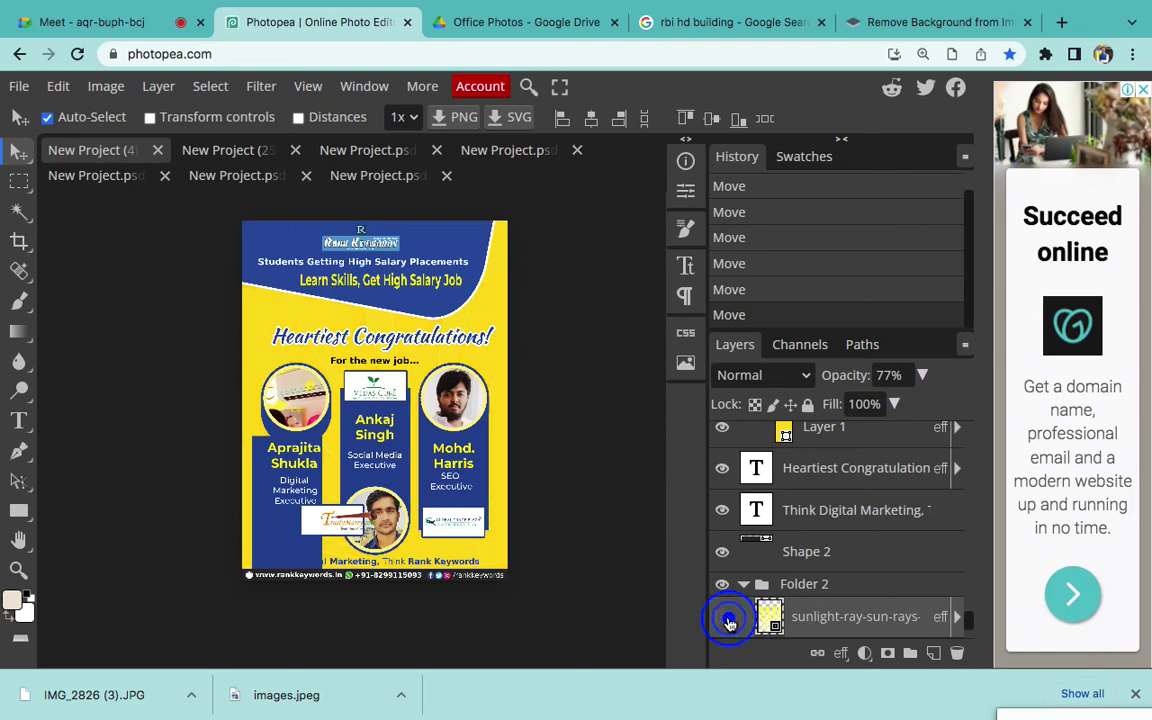
click(729, 622)
click(729, 622)
click(729, 622)
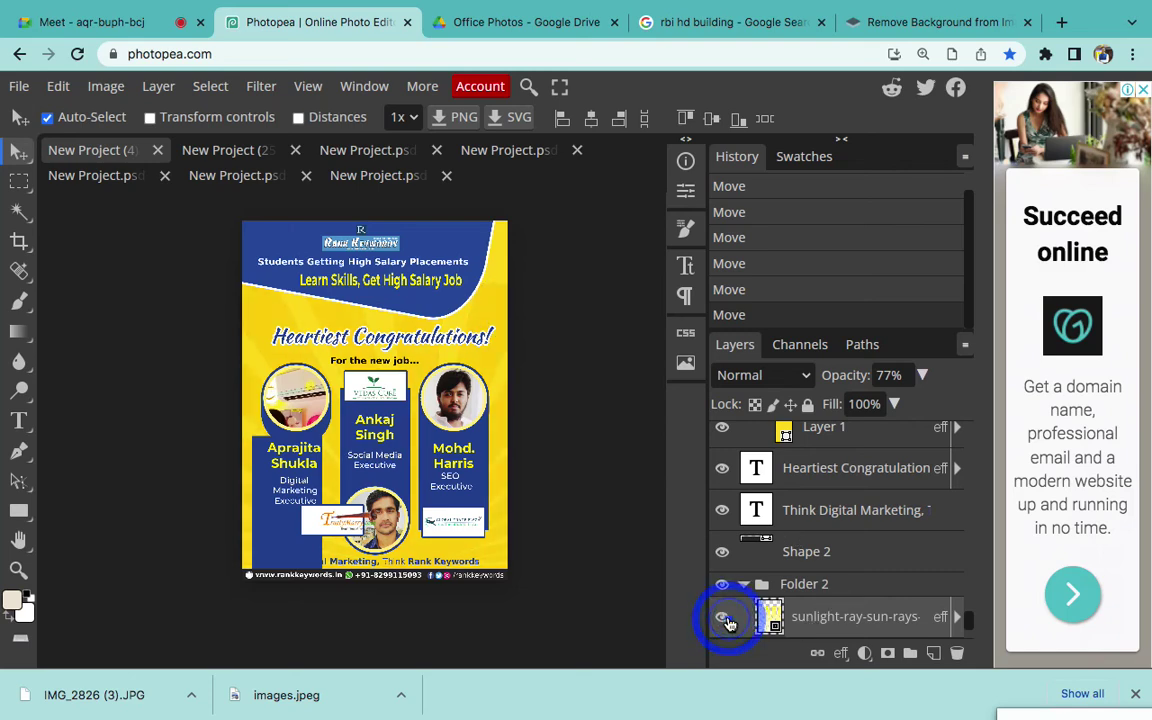
click(729, 622)
click(729, 622)
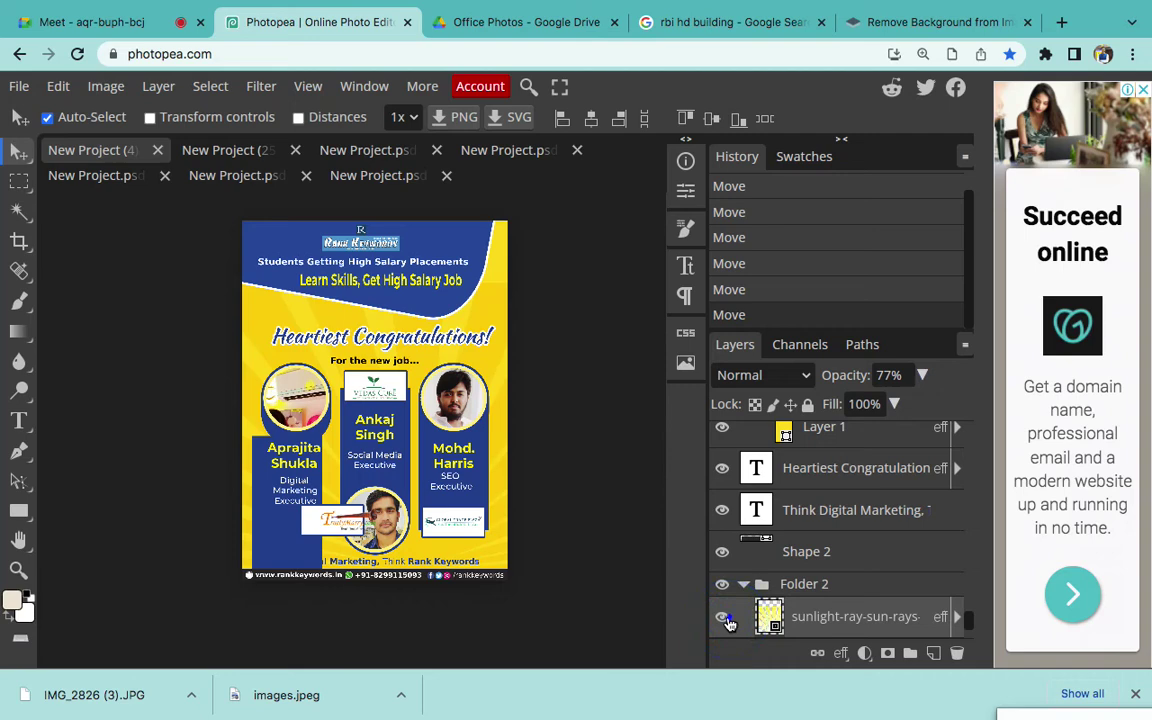
click(729, 622)
click(729, 622)
Look through the other open projects, from the Ranked #1 poster to the Rank Keywords Holi Celebration banner
click(251, 155)
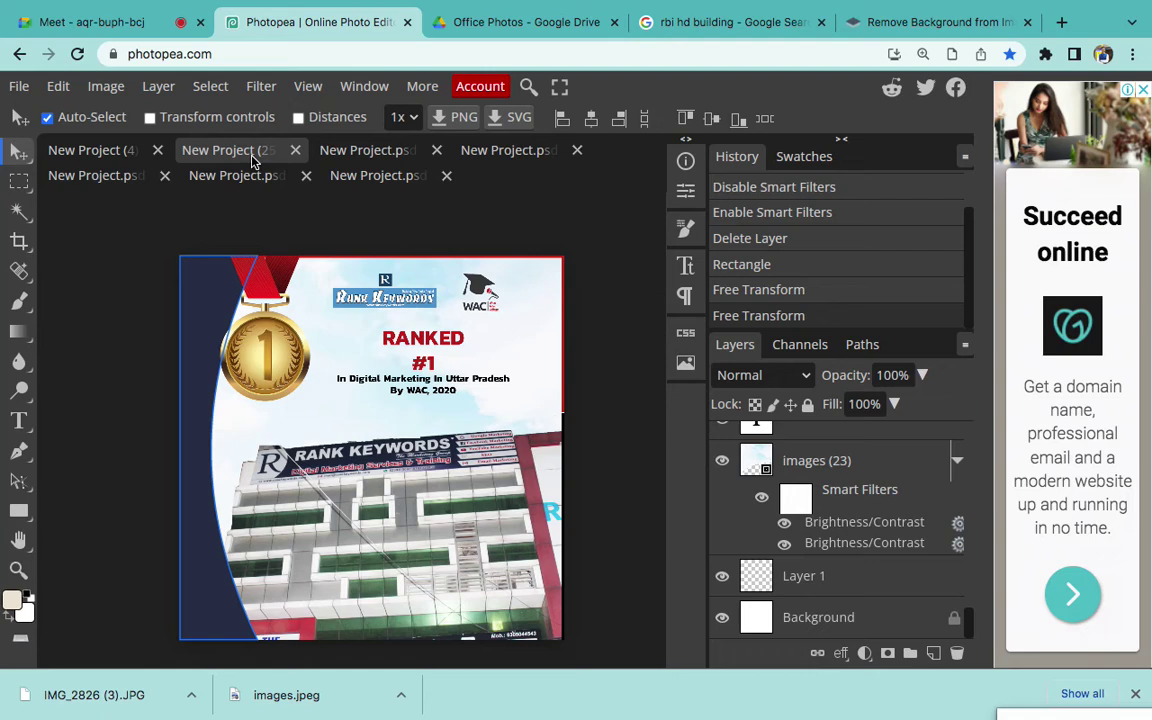
click(362, 152)
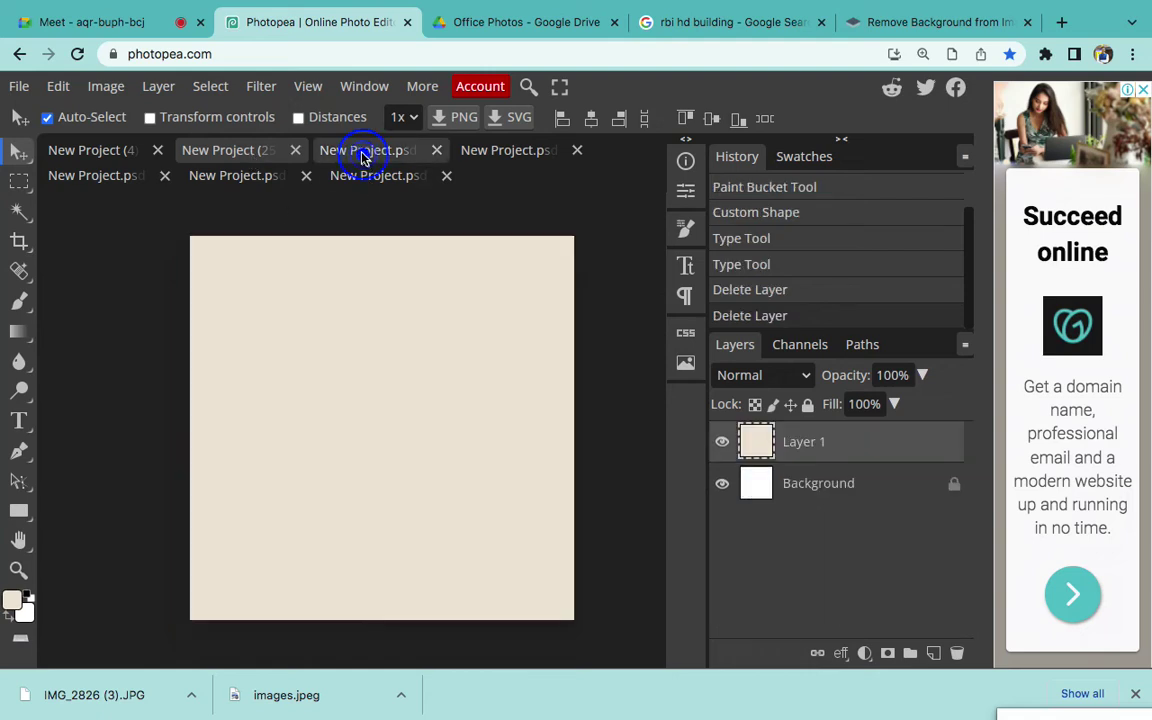
click(515, 149)
click(108, 175)
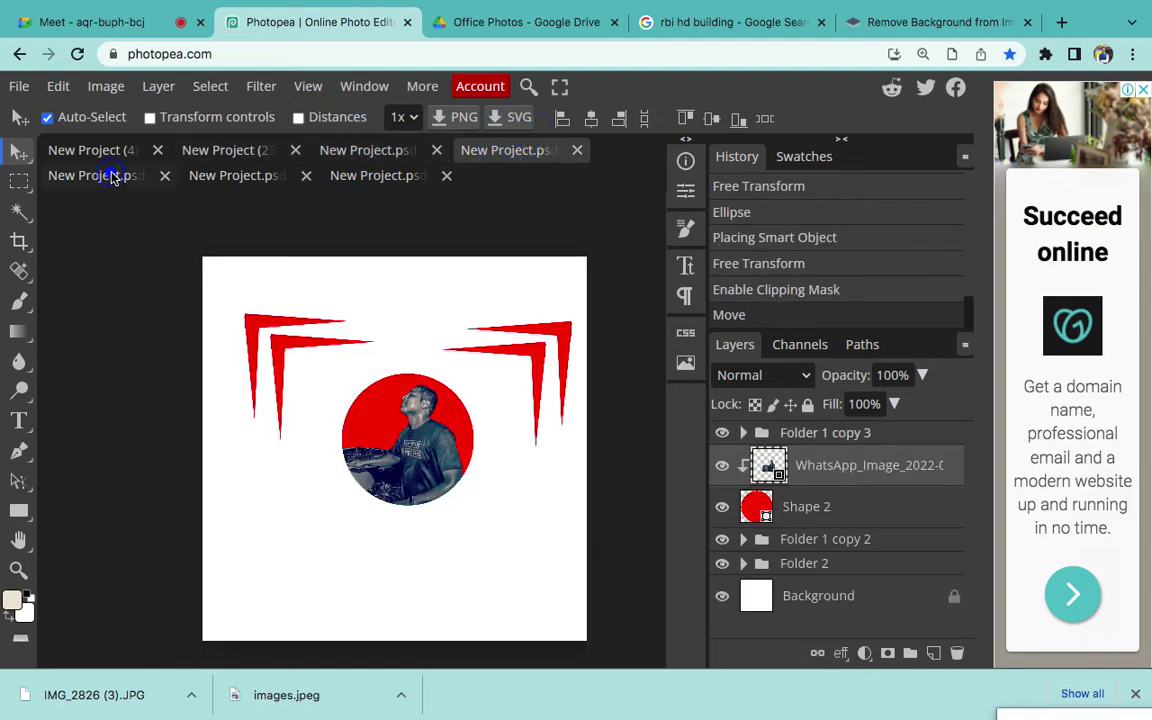
Switch to Microsoft Word and insert a horizontal divider line below item 7, Warp, in the class notes
mouse_move(297, 712)
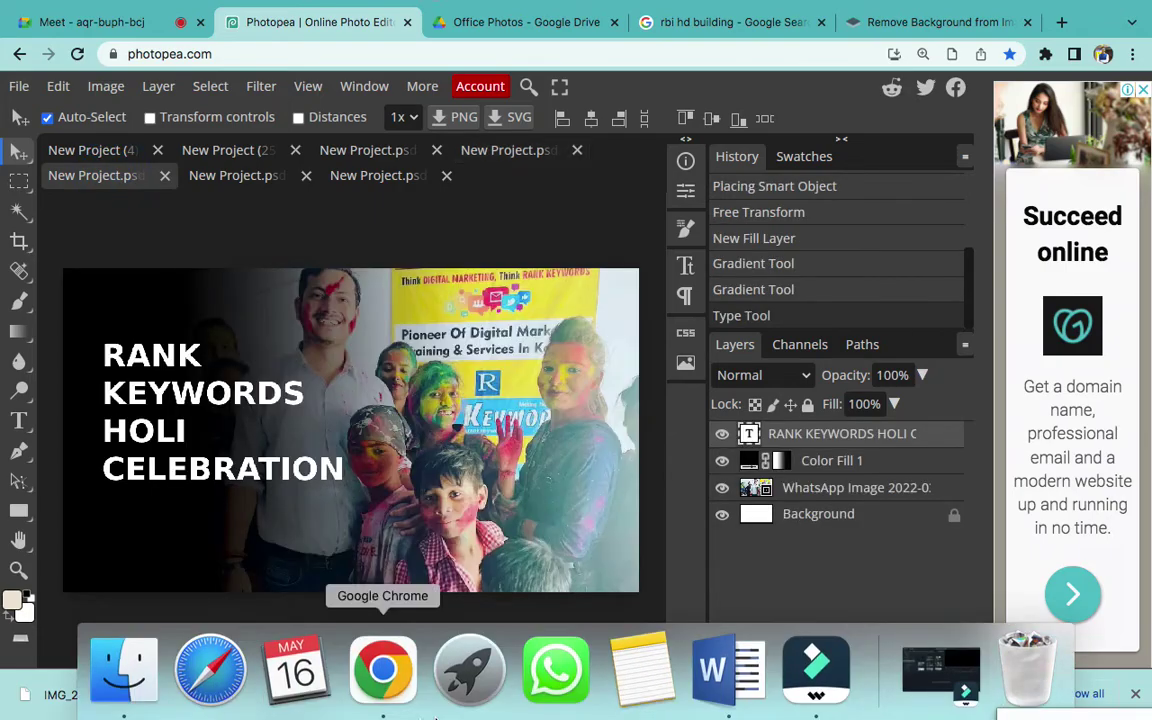
click(712, 688)
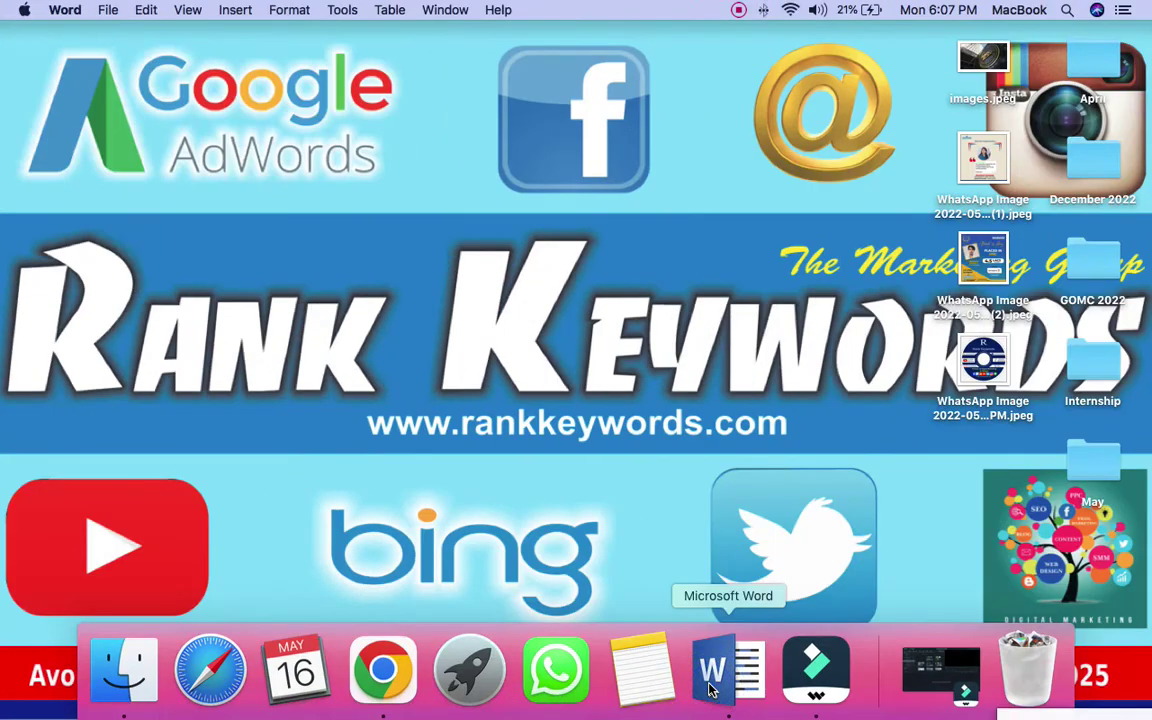
scroll(723, 599, down, 5)
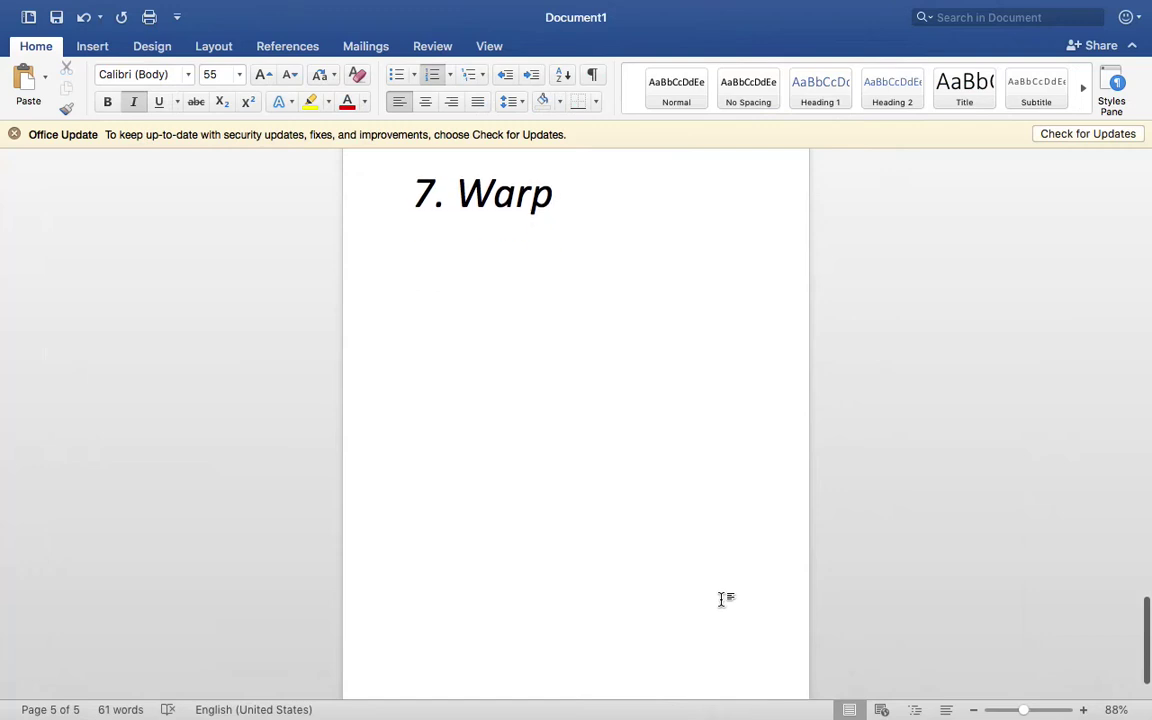
key(Return)
key(Return)
scroll(723, 599, down, 1)
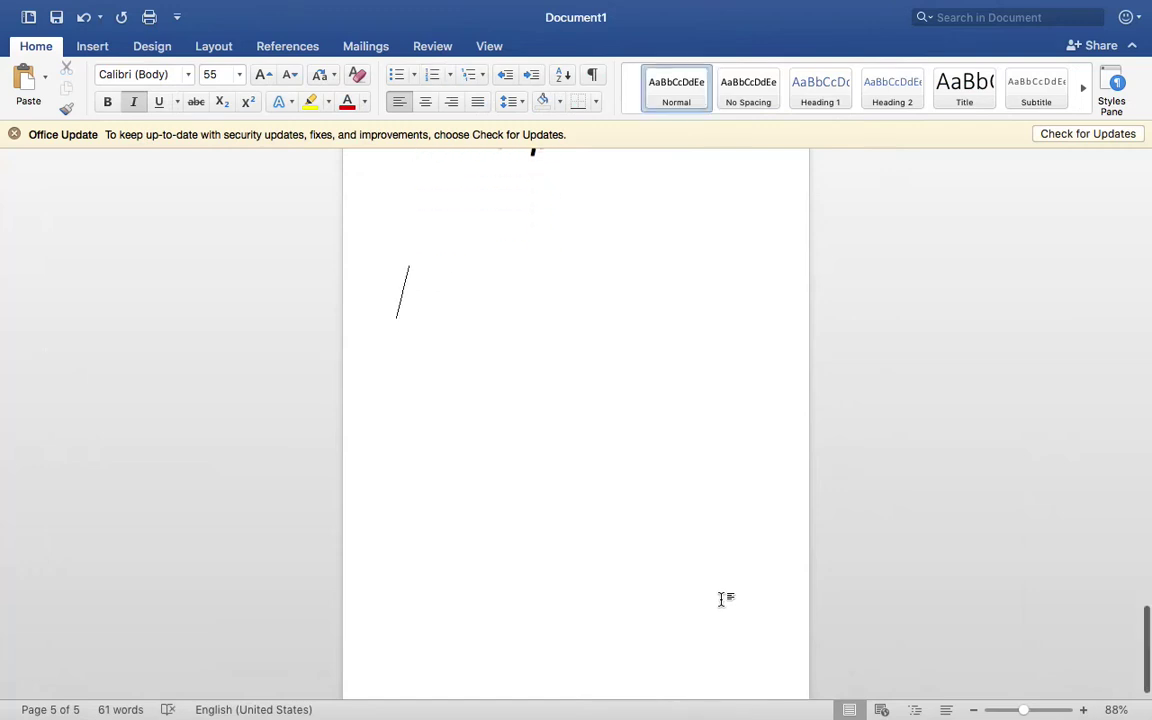
text(-)
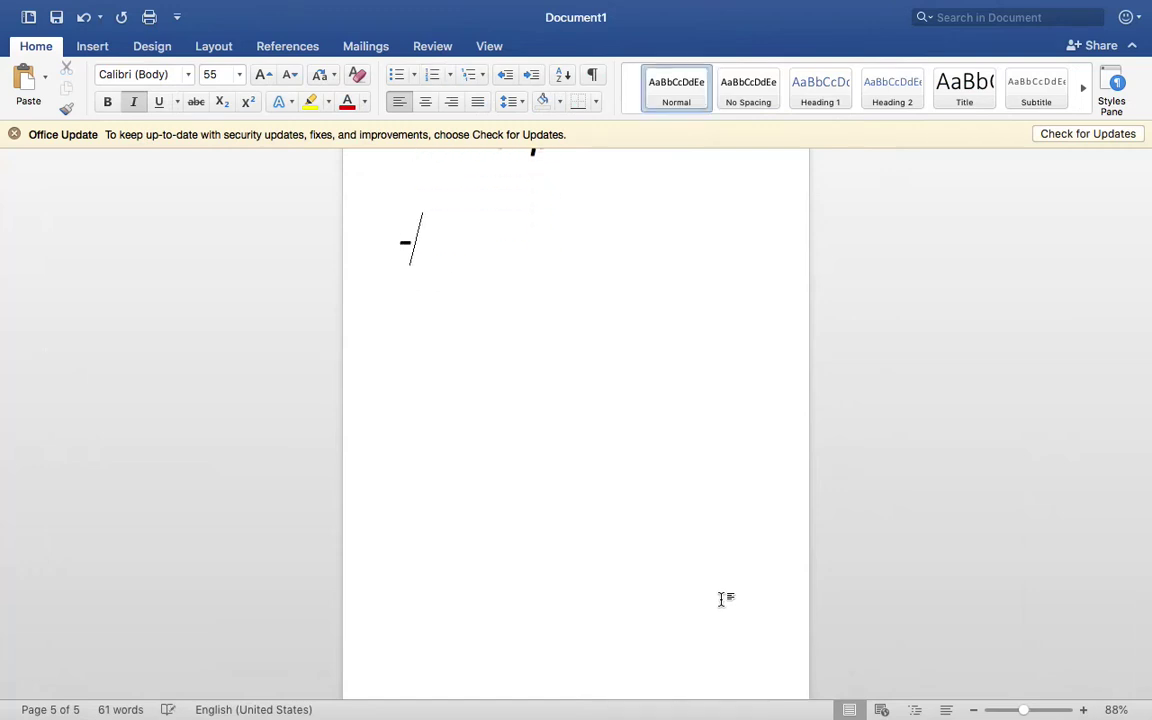
text(---------------)
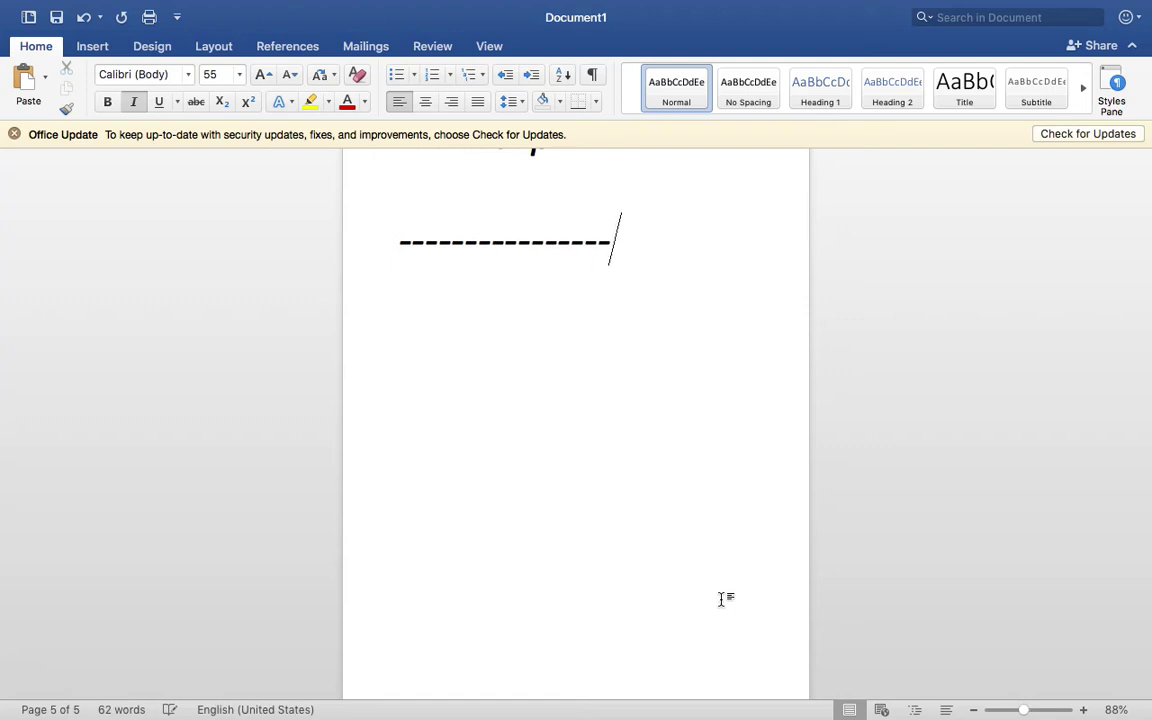
key(Return)
Add an arrow-bulleted entry "EDIT" below the divider line and make it bold
text(.)
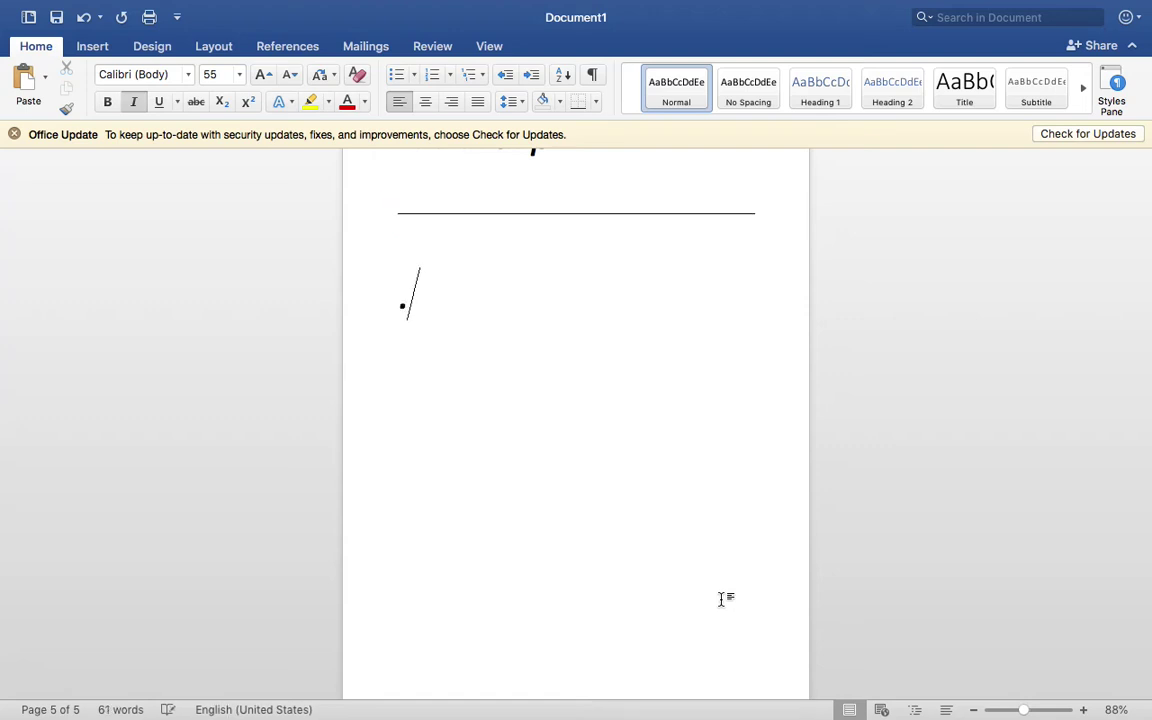
key(BackSpace)
text(> )
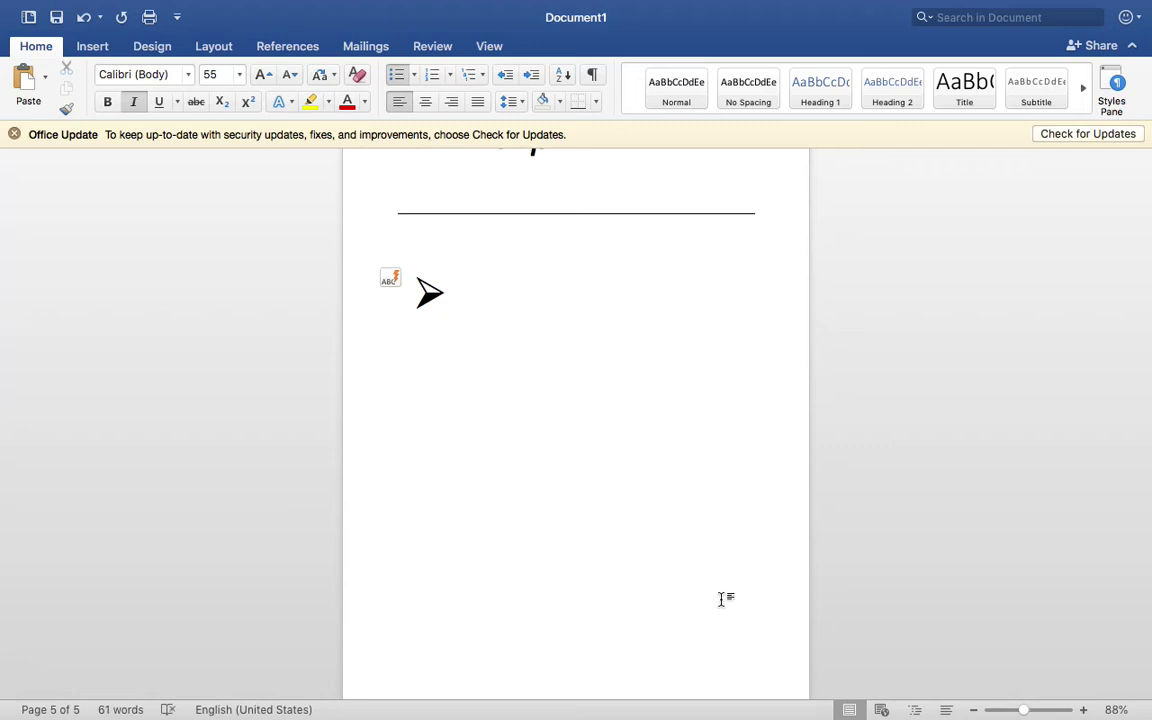
text(E)
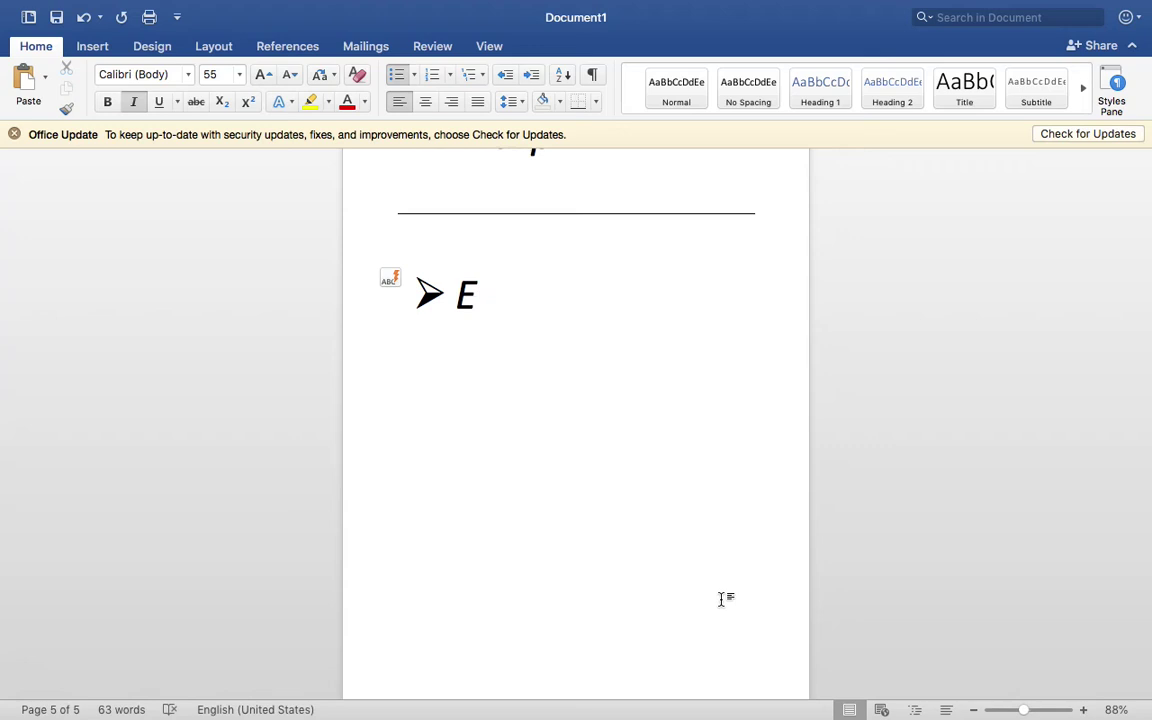
text(DIT)
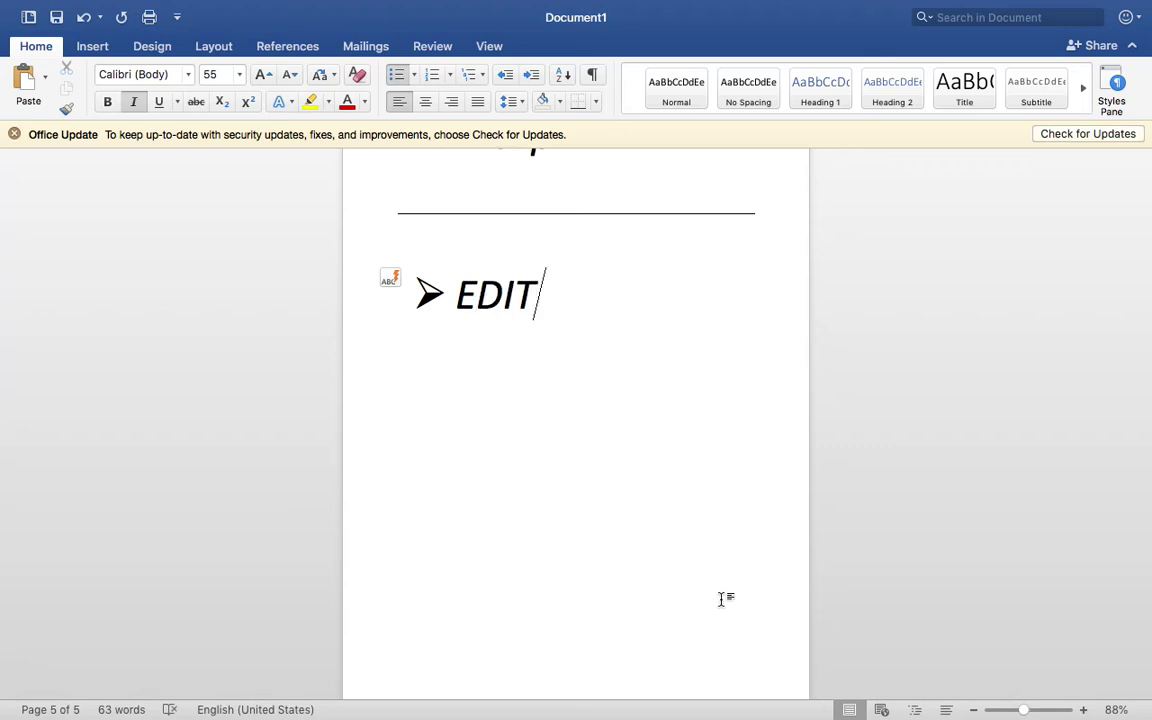
scroll(722, 598, down, 1)
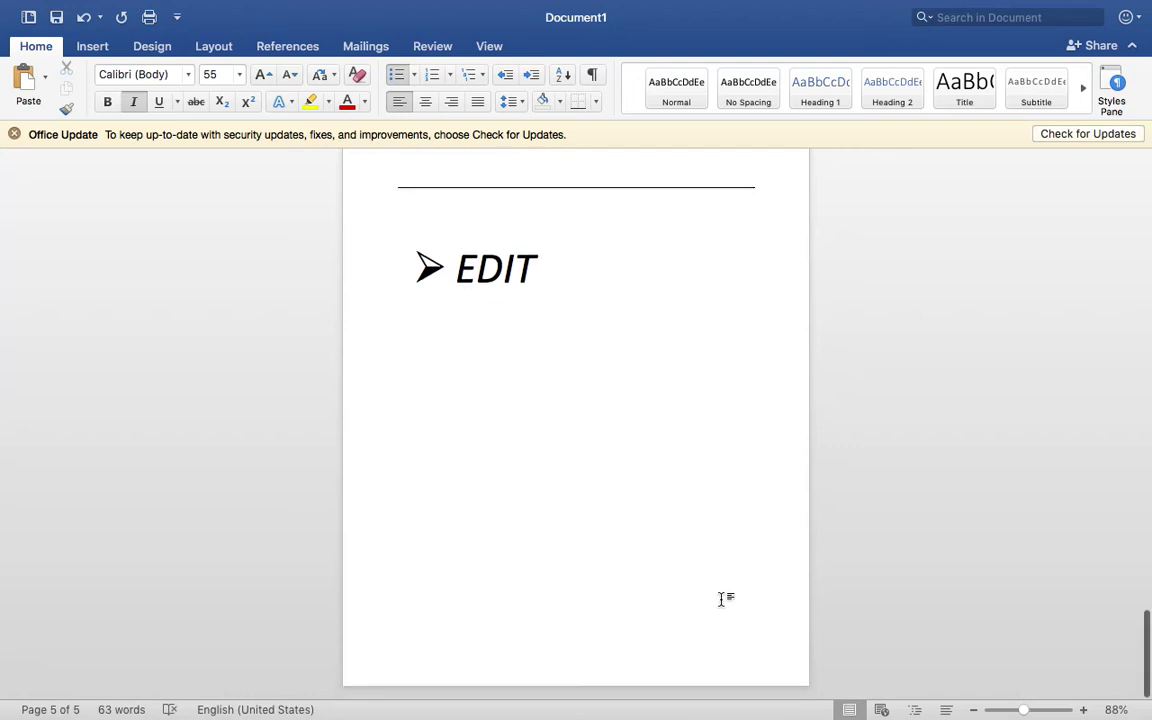
double_click(500, 275)
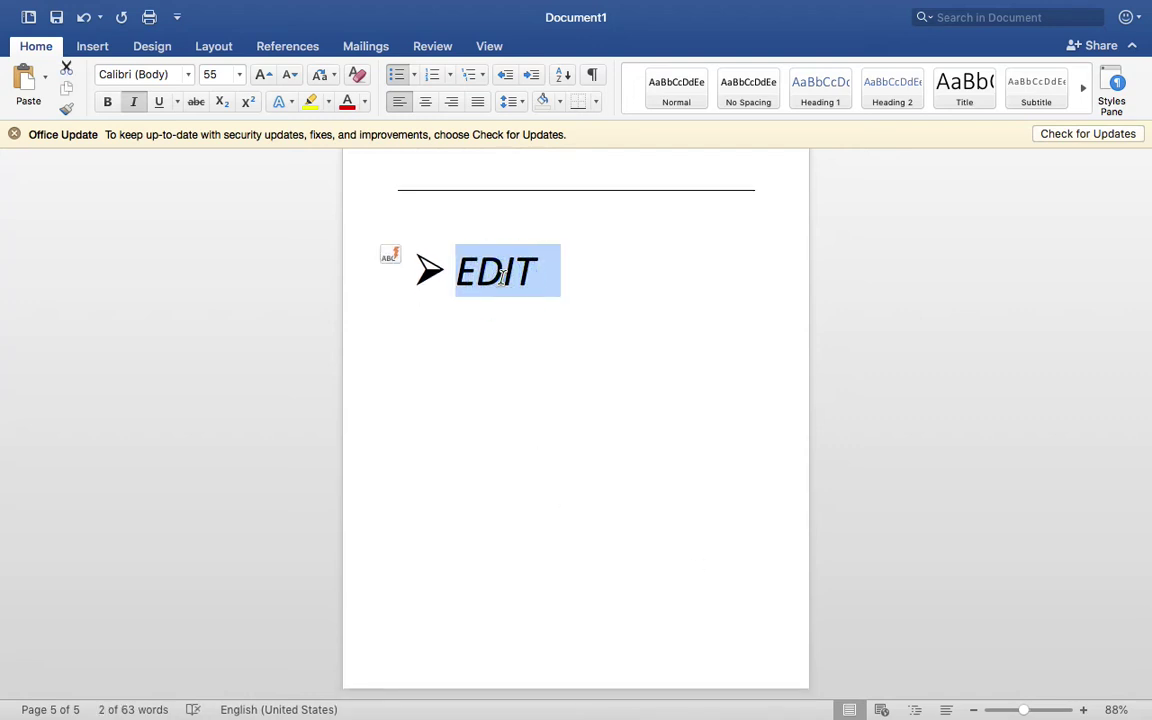
key(super+b)
click(584, 273)
scroll(583, 275, down, 1)
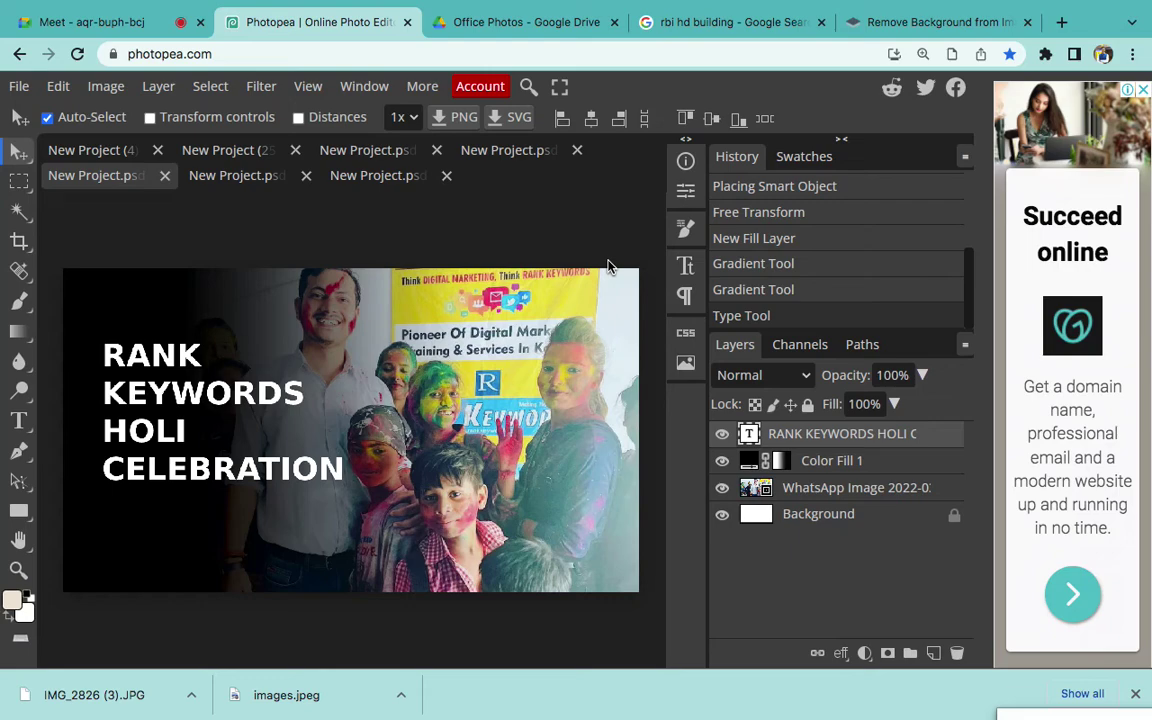
Switch to Chrome and open the PSD.zone website in place of the RBI building image search
click(699, 24)
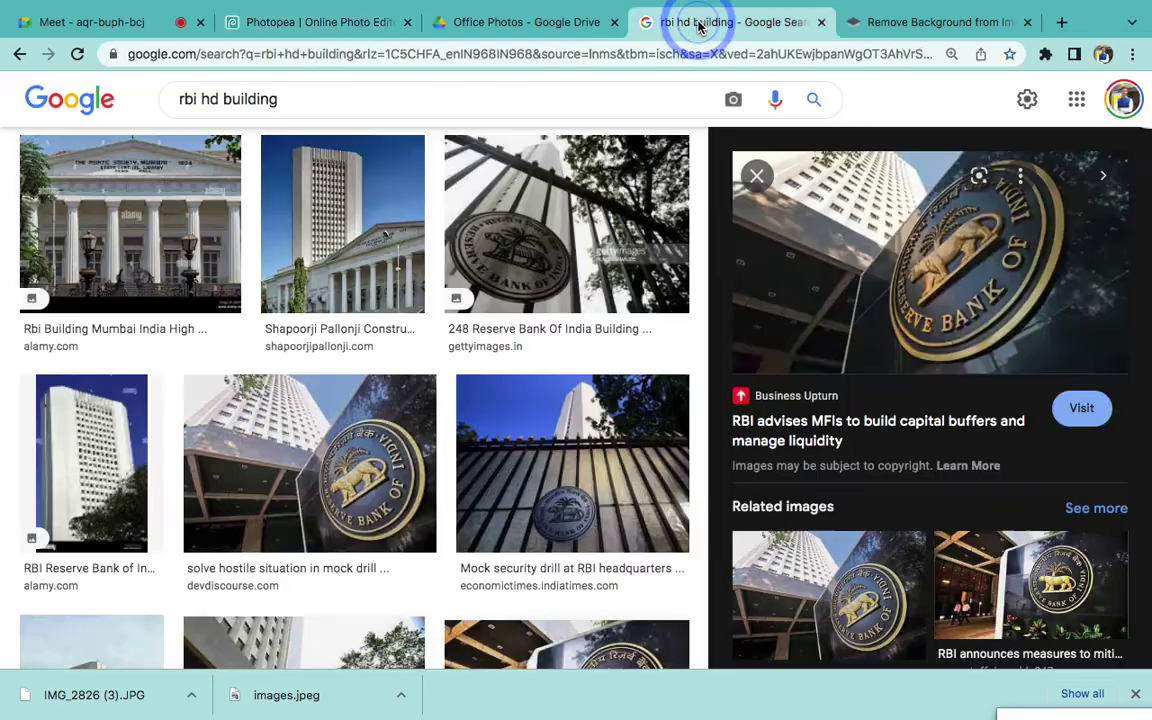
click(655, 57)
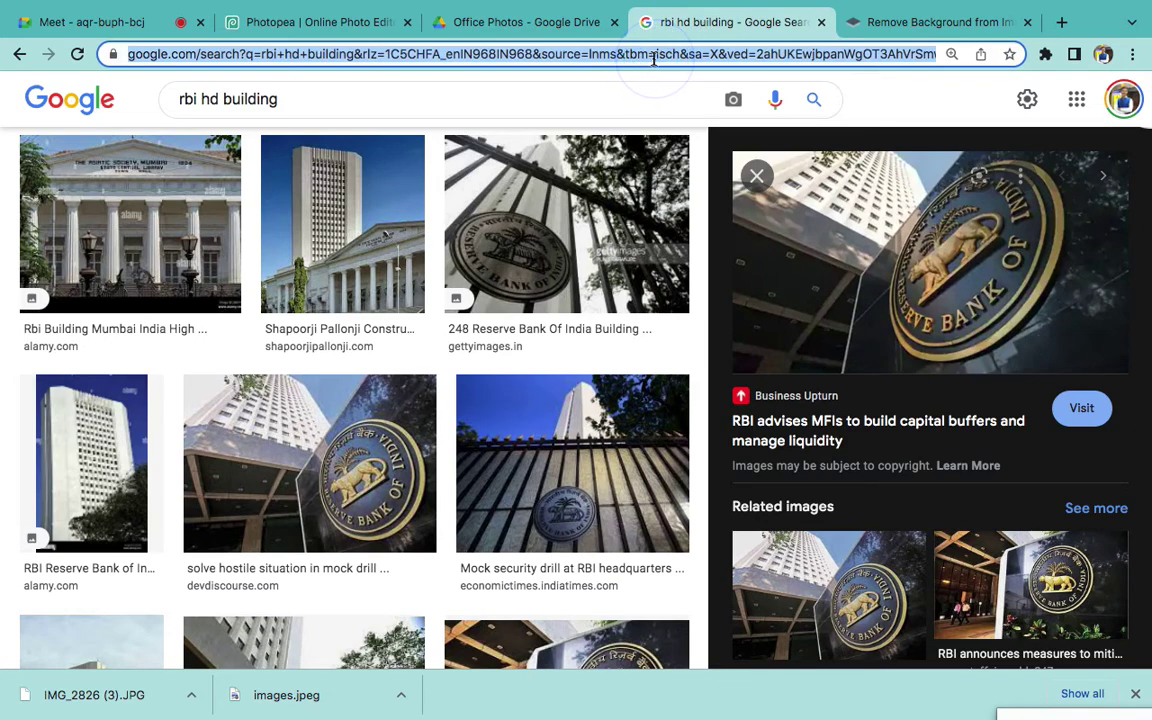
text(PSD.zone)
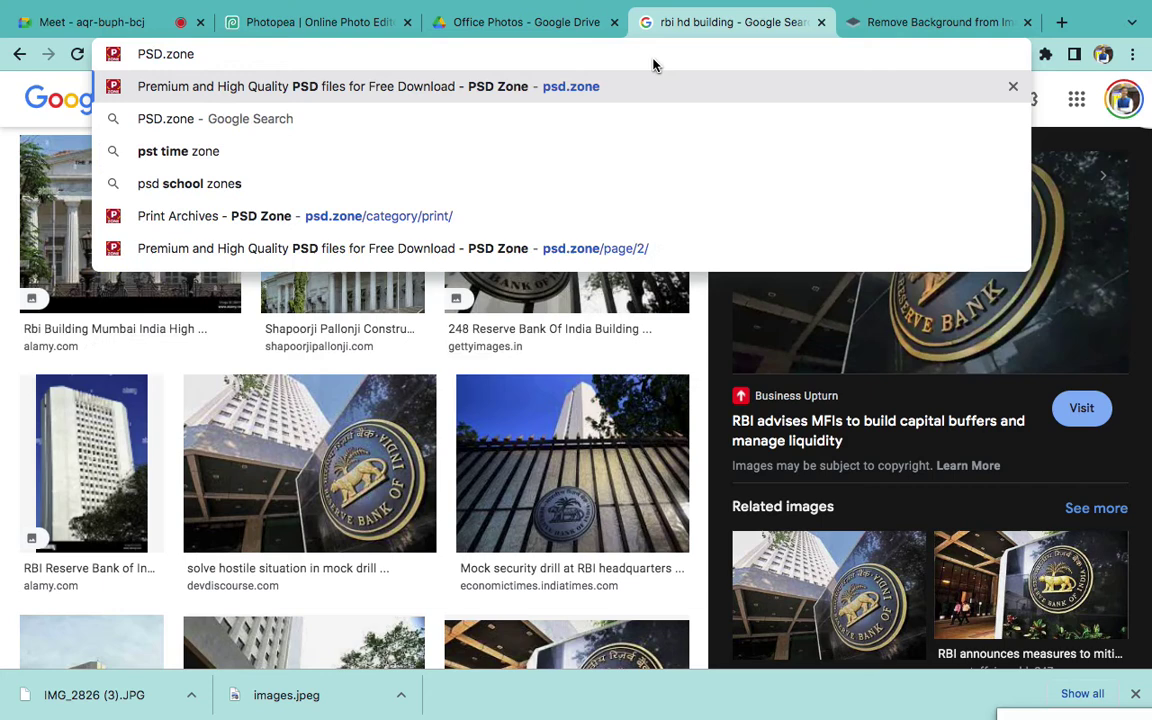
key(Return)
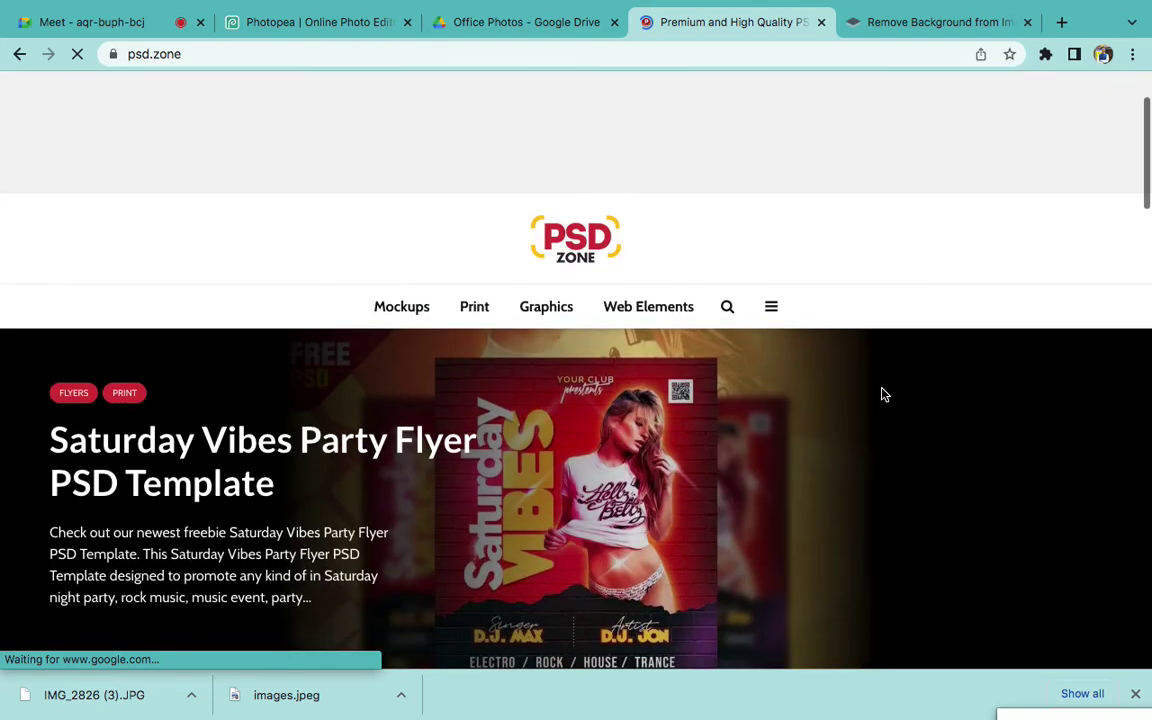
Browse the PSD Zone templates and open the Night Club Rock Music Party Flyer PSD page, dismissing the advertisement
scroll(882, 394, down, 2)
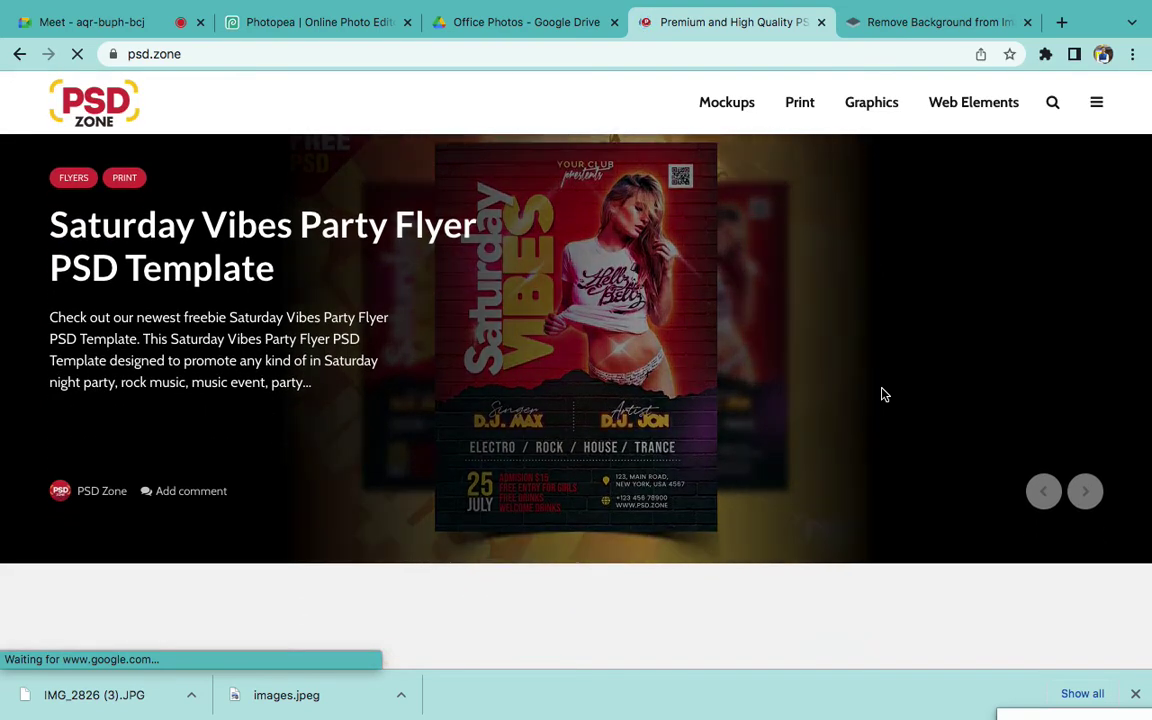
scroll(882, 394, down, 3)
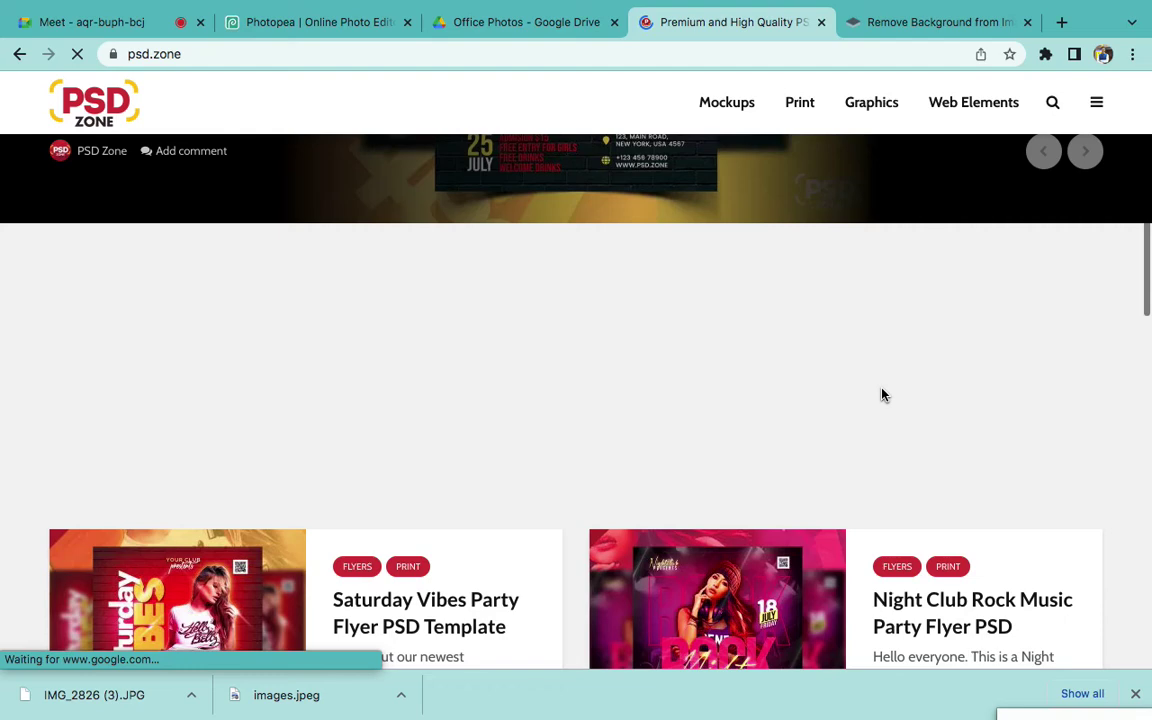
scroll(882, 394, down, 2)
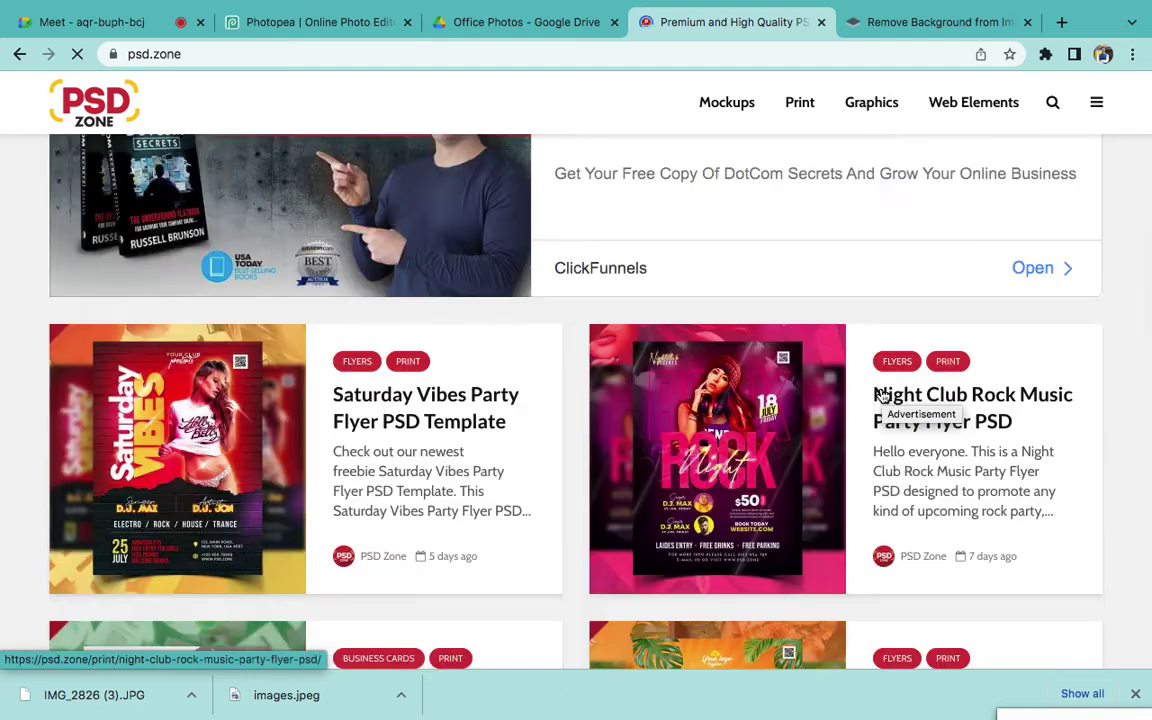
scroll(857, 412, down, 1)
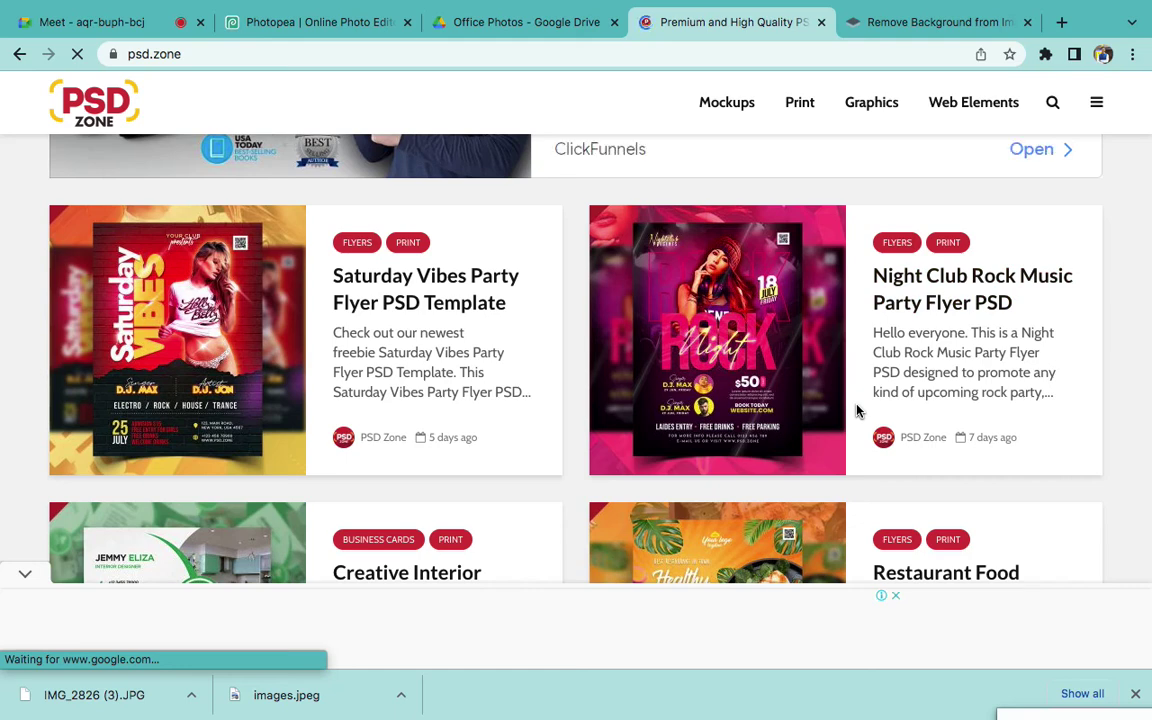
click(683, 400)
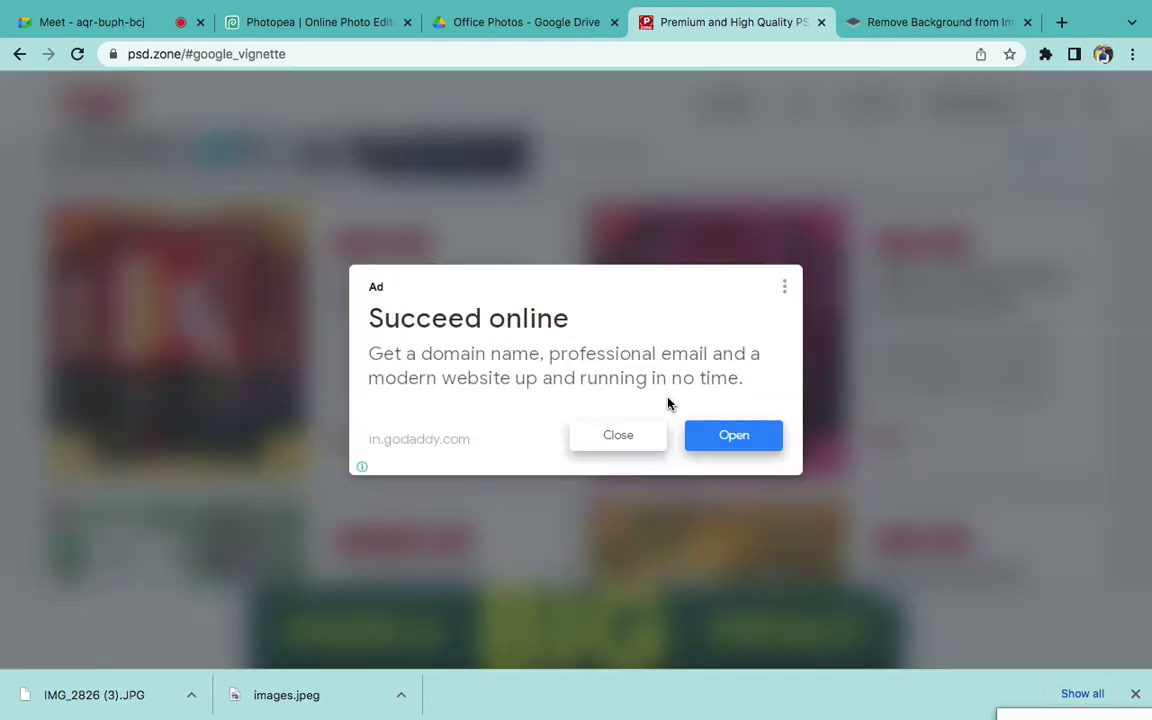
click(615, 435)
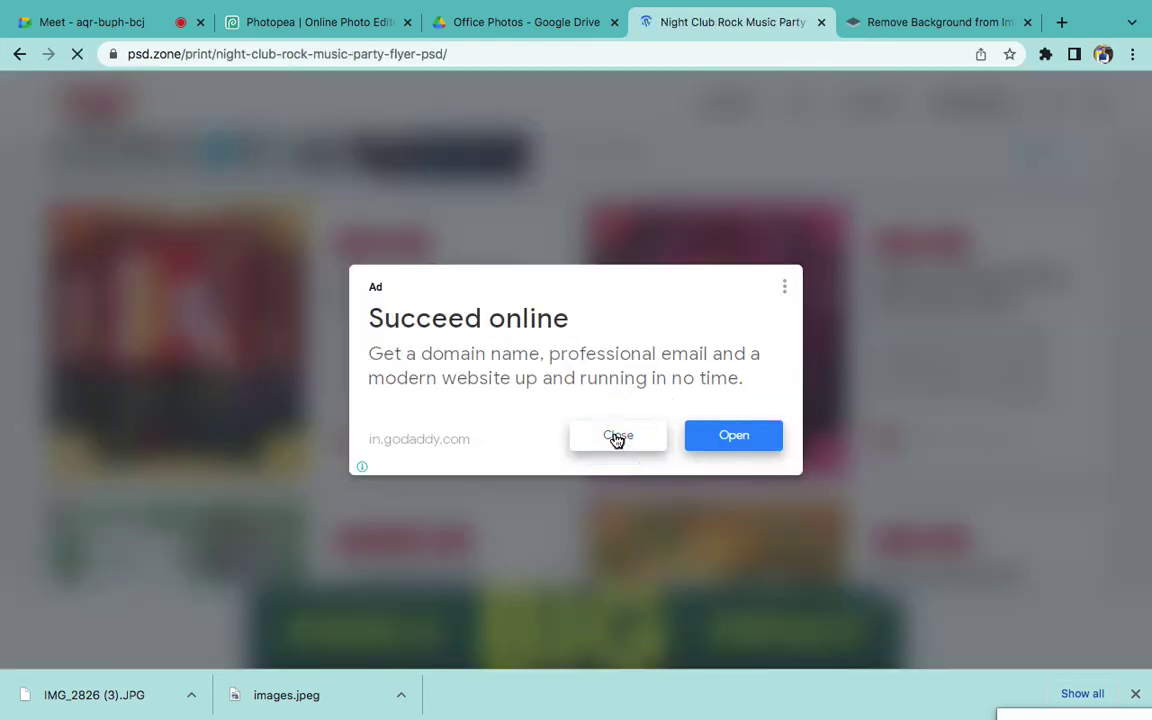
Examine the Rock Night flyer preview on the template's page
scroll(594, 468, down, 5)
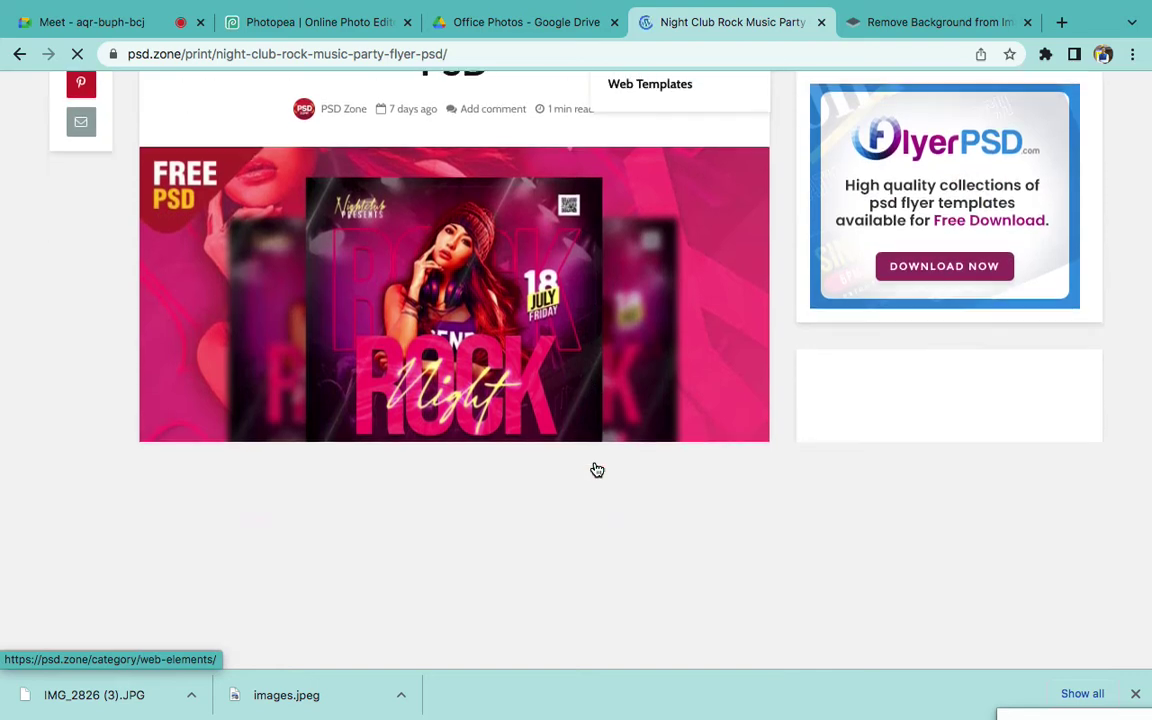
scroll(596, 471, down, 3)
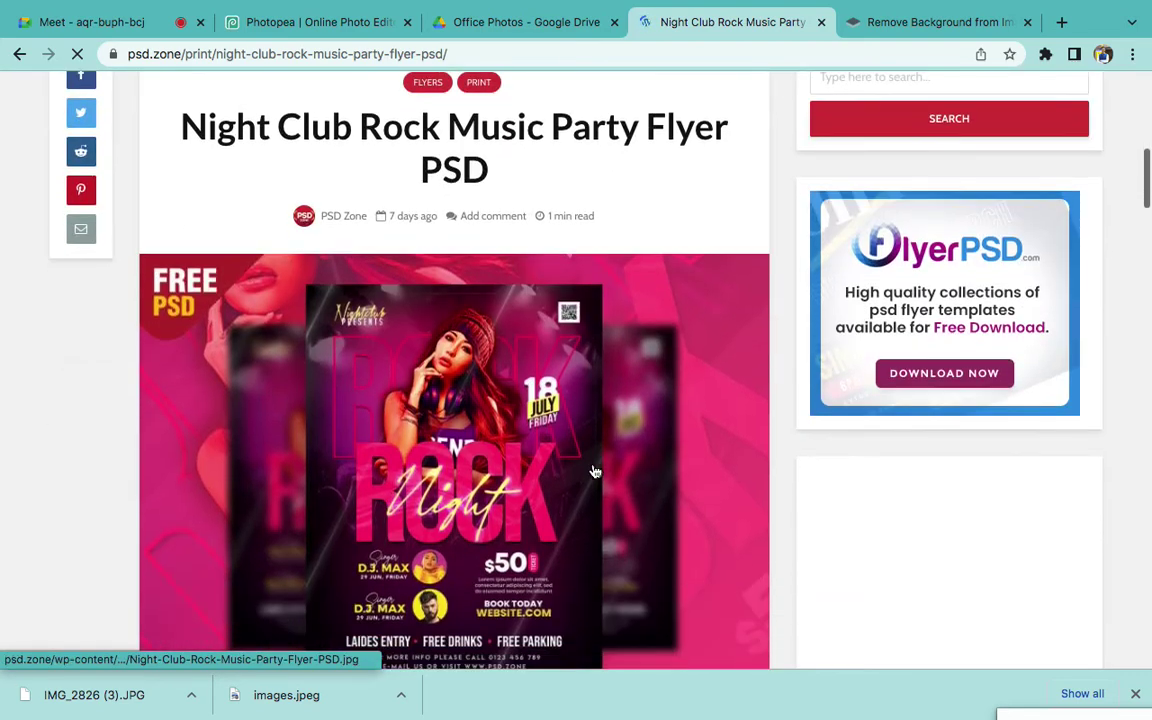
scroll(595, 471, down, 1)
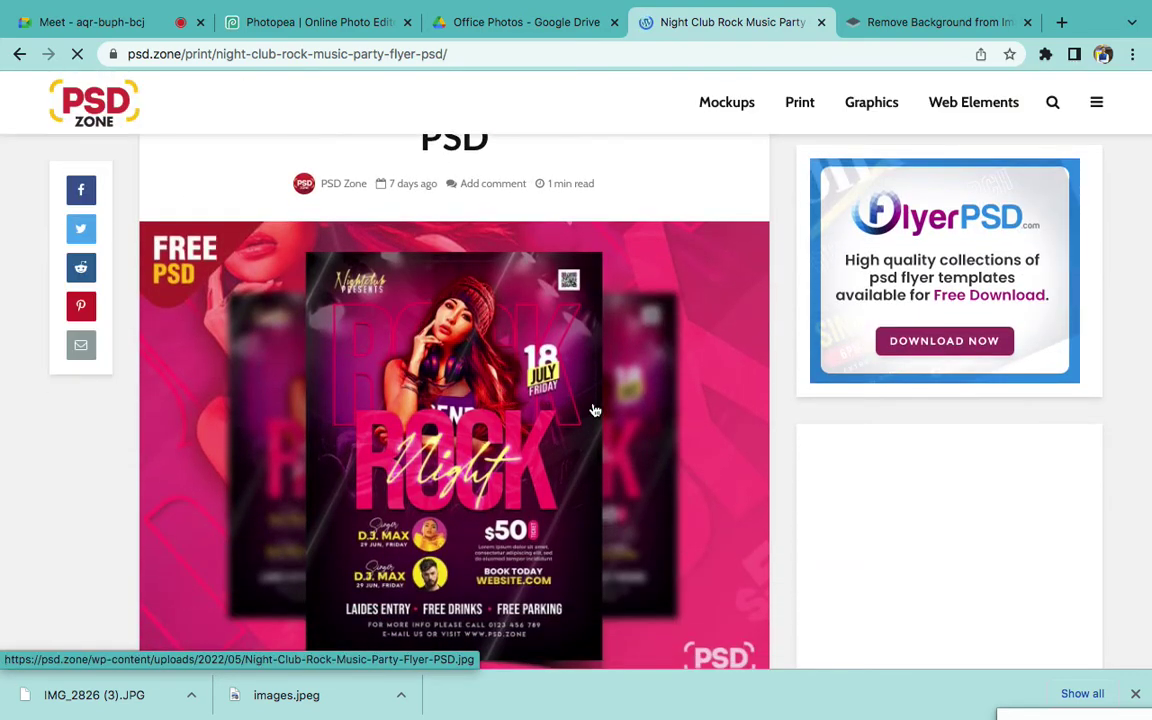
scroll(594, 411, down, 2)
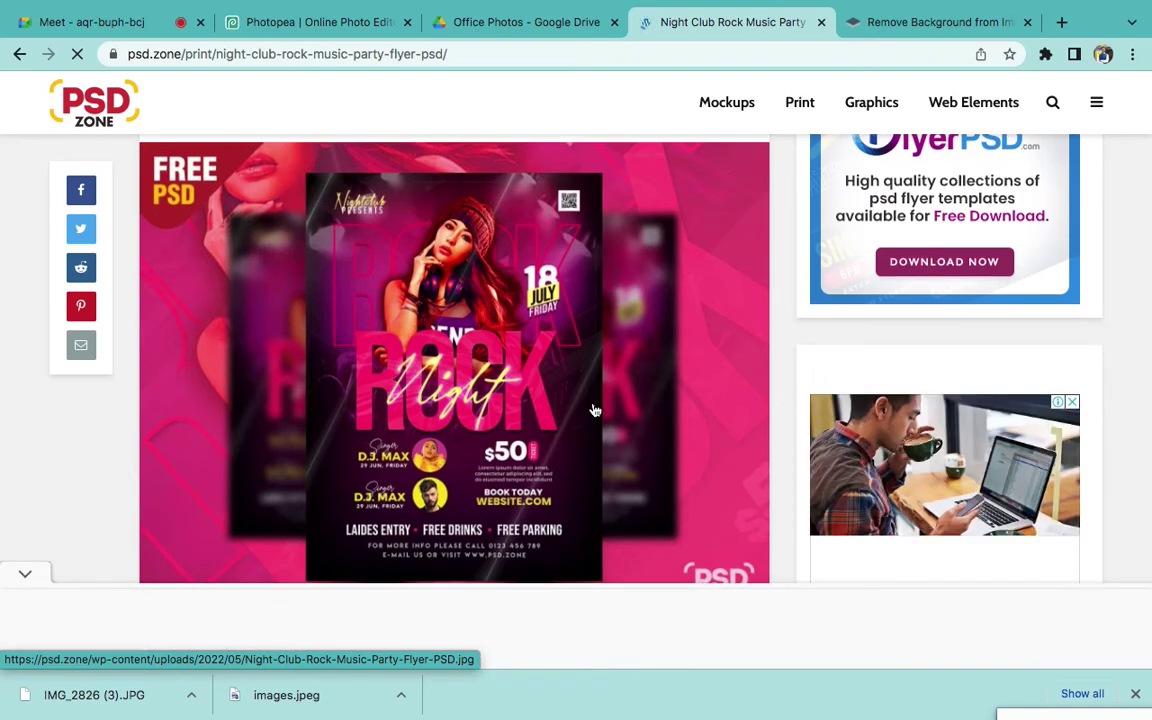
scroll(594, 411, down, 1)
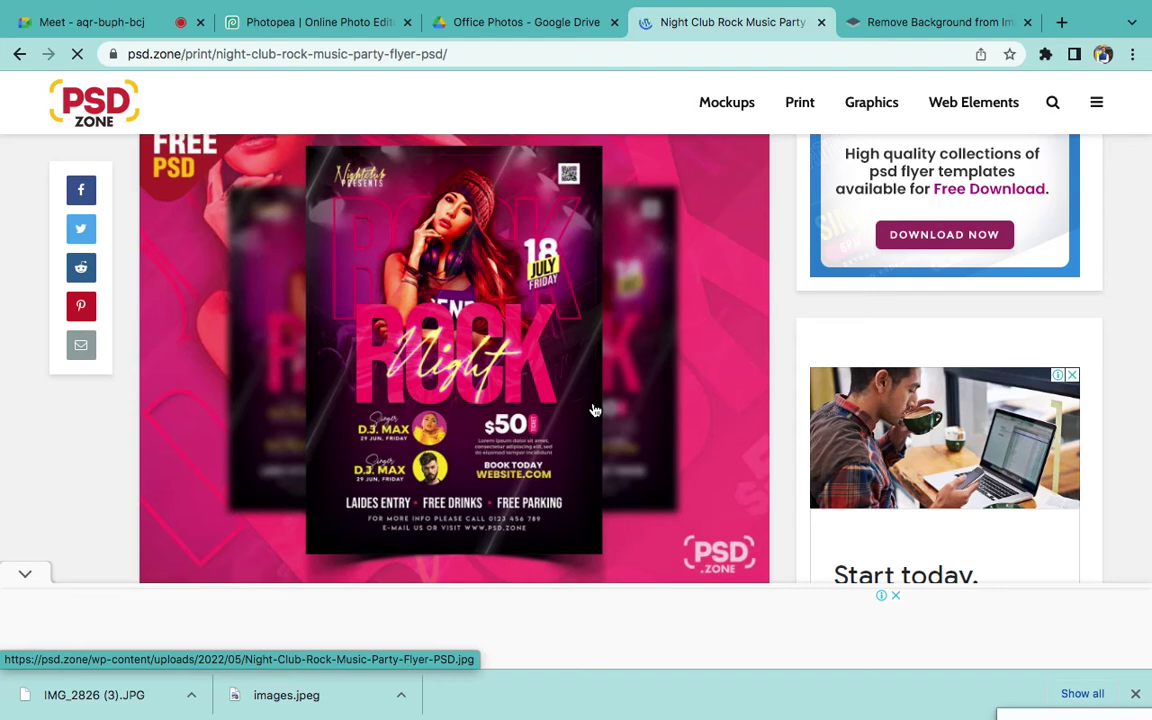
Look through the Night Club Rock Music Party Flyer page, covering its title, preview image and description
scroll(594, 411, down, 5)
scroll(594, 411, down, 4)
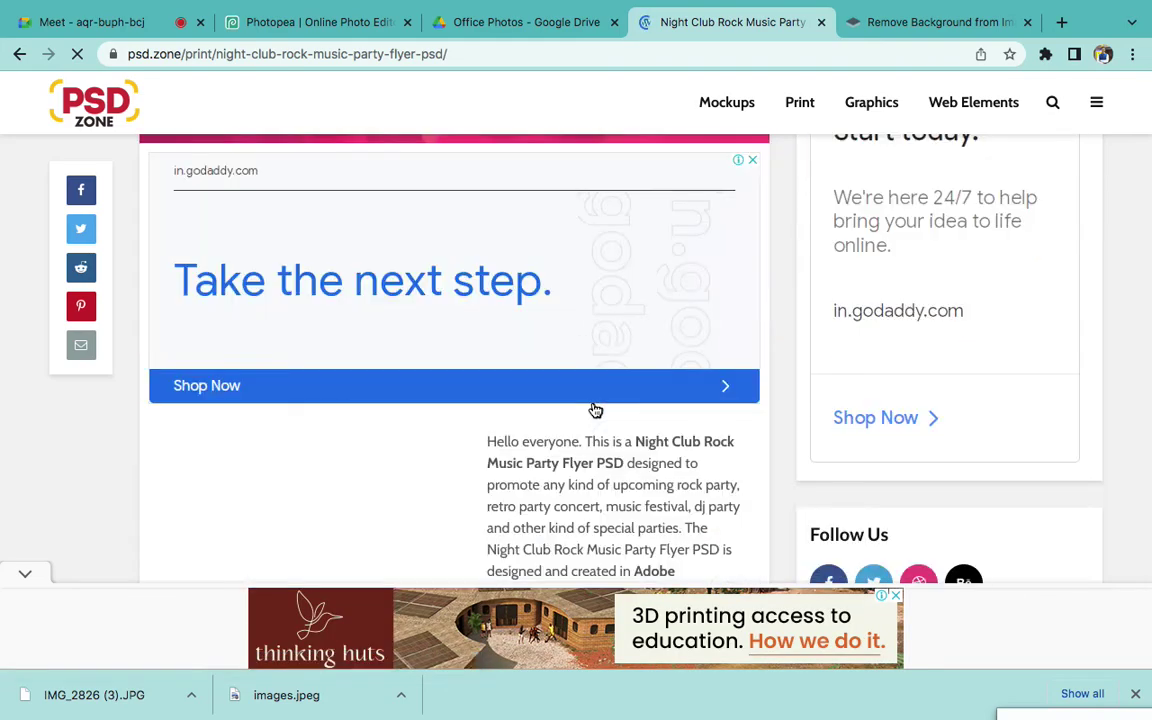
scroll(594, 411, up, 8)
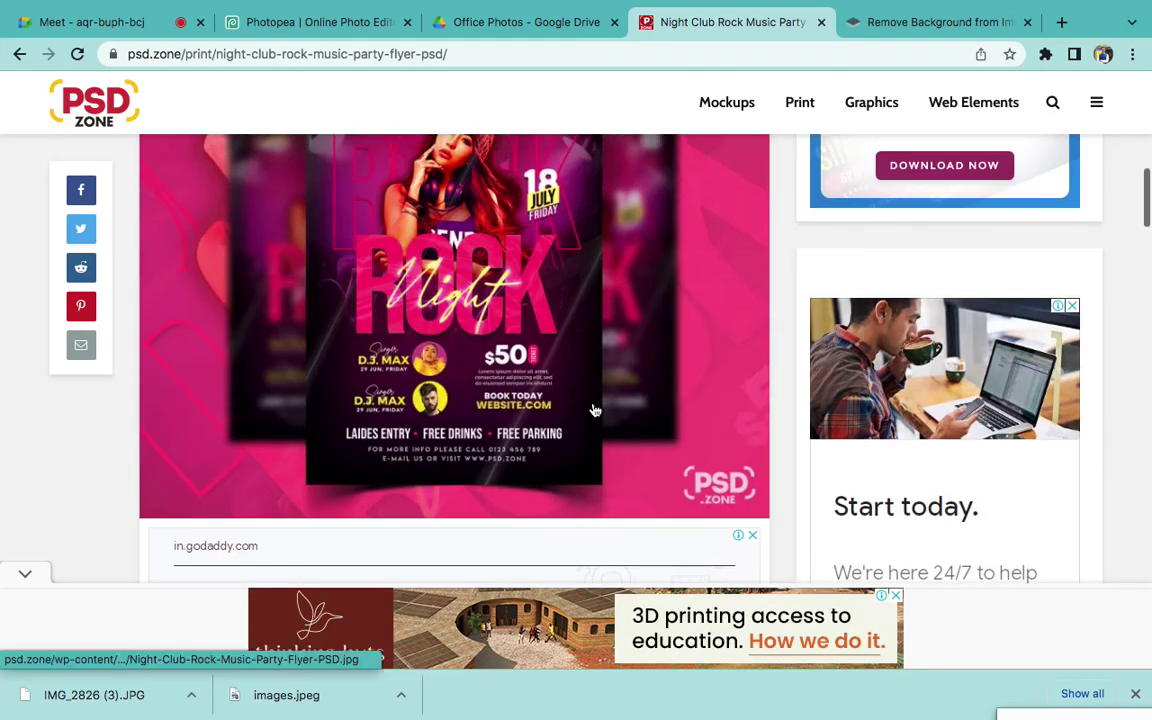
scroll(594, 411, up, 2)
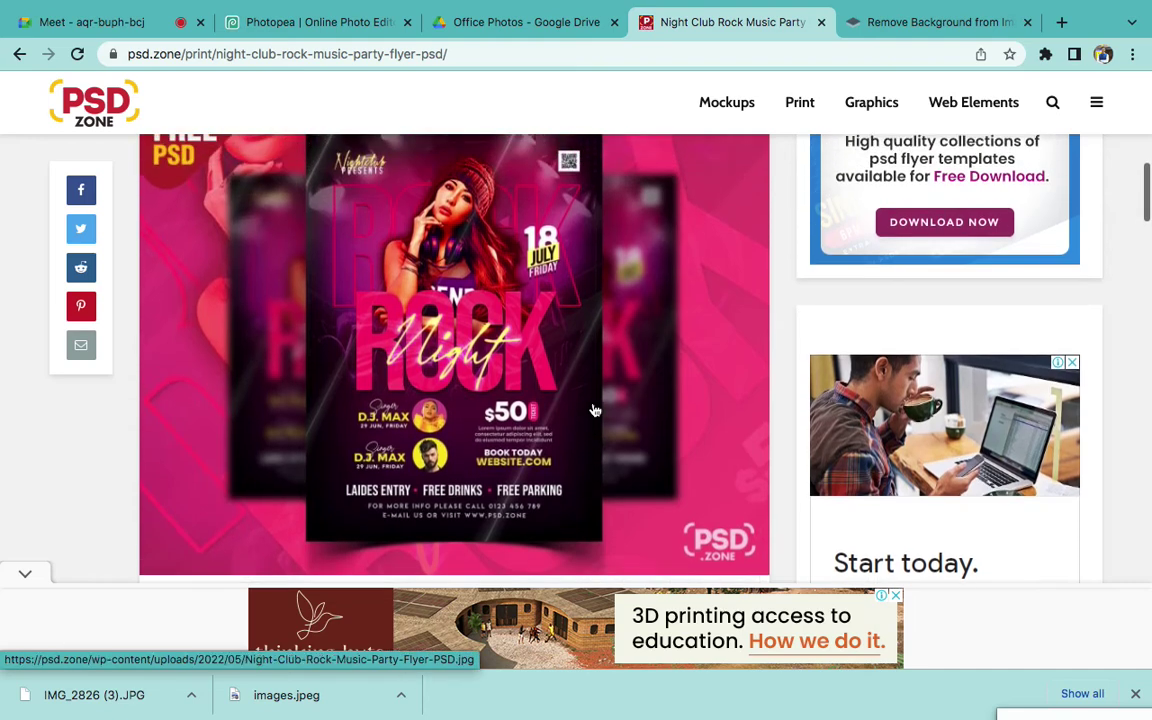
scroll(594, 411, up, 1)
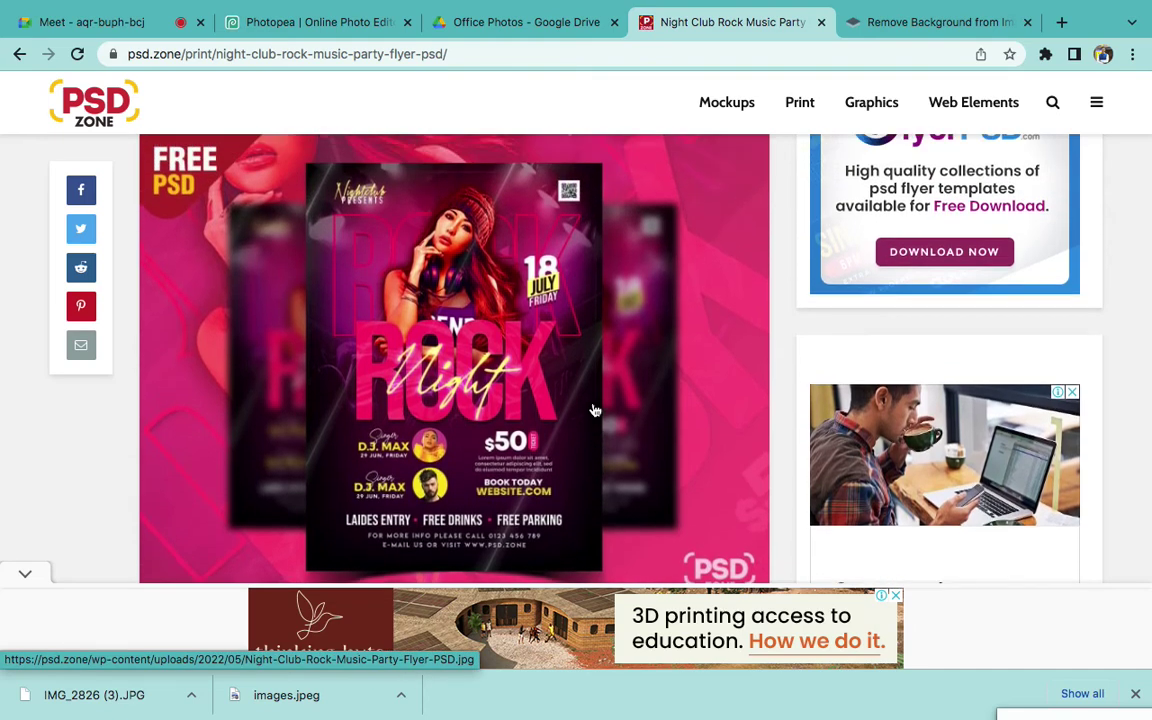
scroll(594, 411, up, 10)
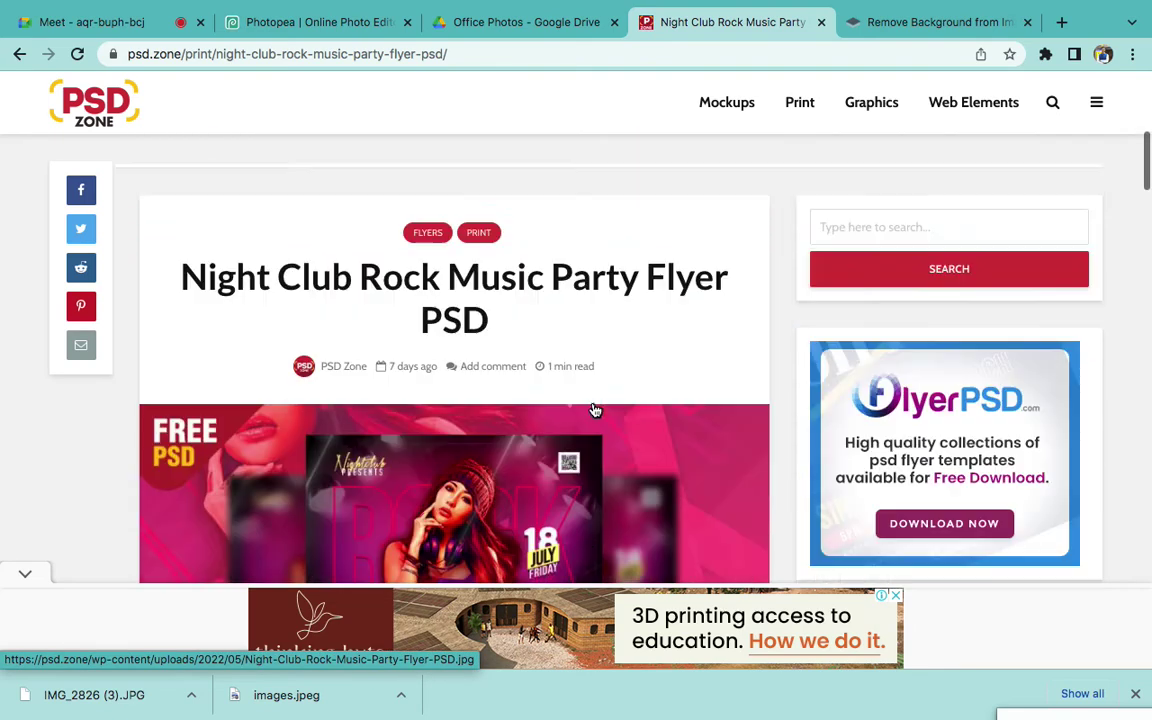
scroll(495, 366, down, 10)
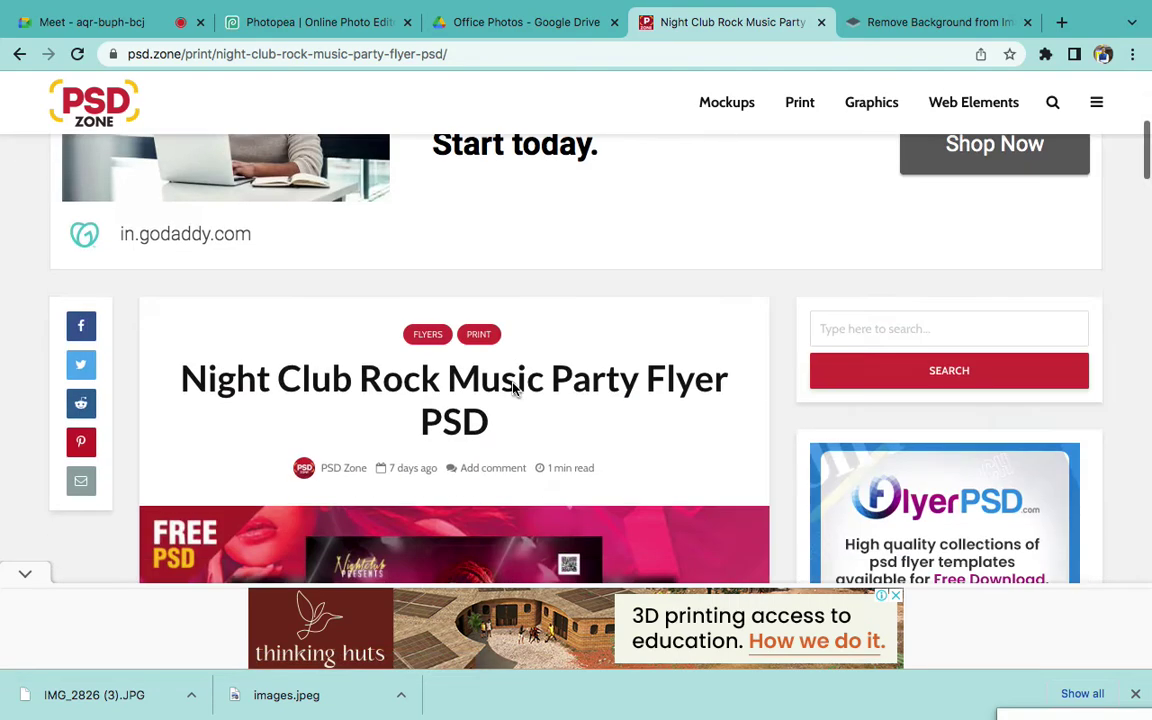
Open the Print category on PSD Zone and browse its flyer and business card templates
scroll(513, 389, up, 5)
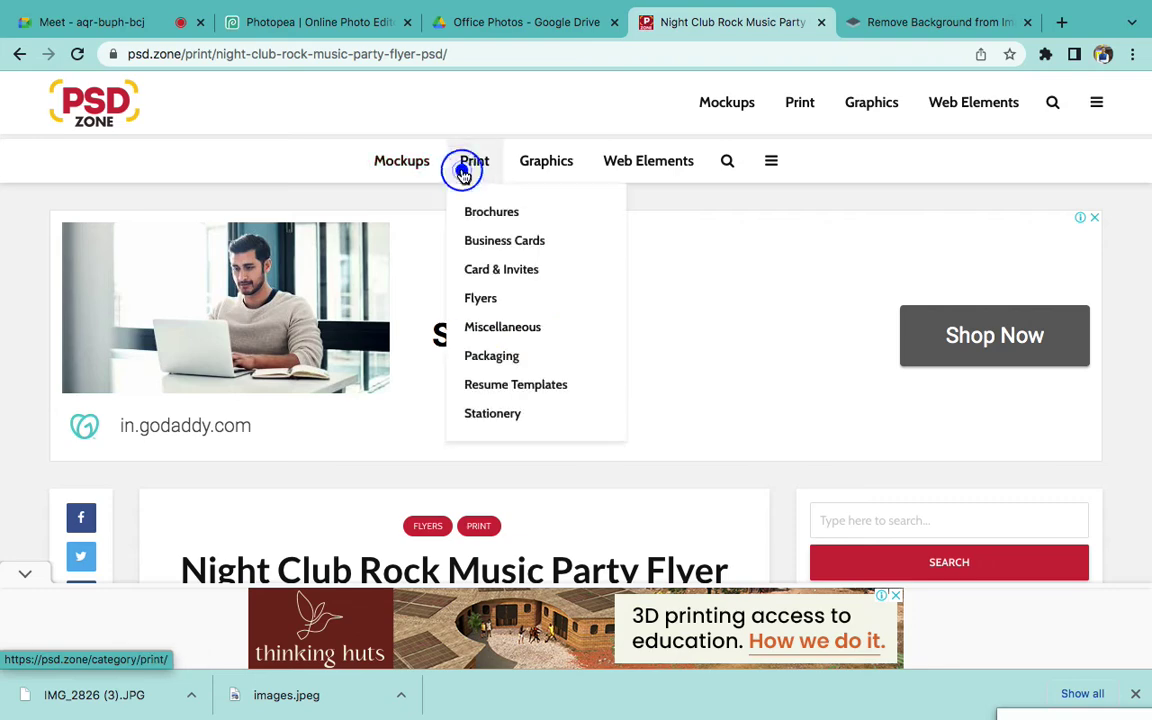
click(405, 162)
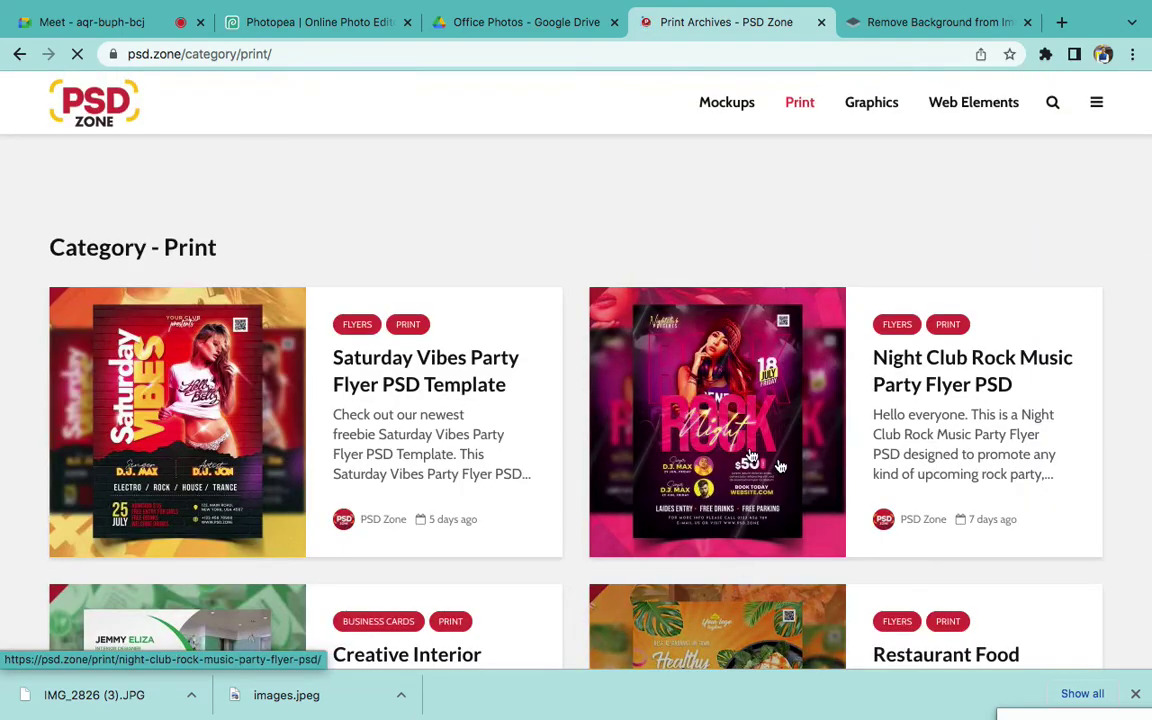
scroll(575, 263, down, 3)
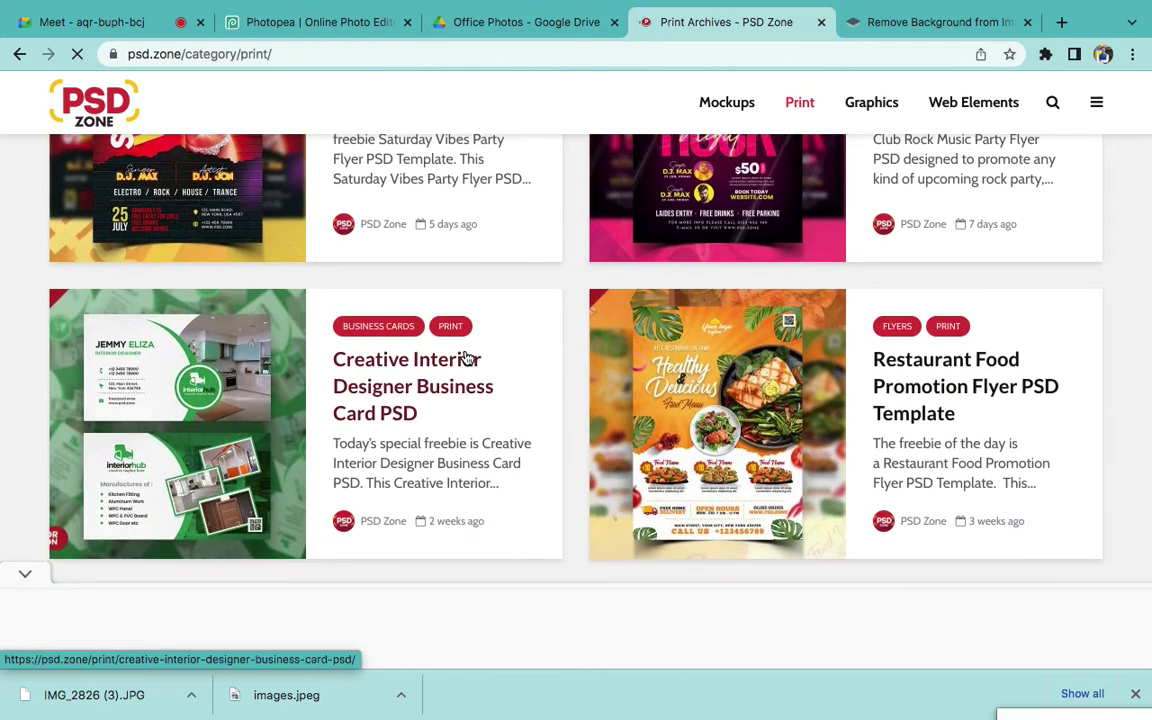
scroll(465, 355, down, 2)
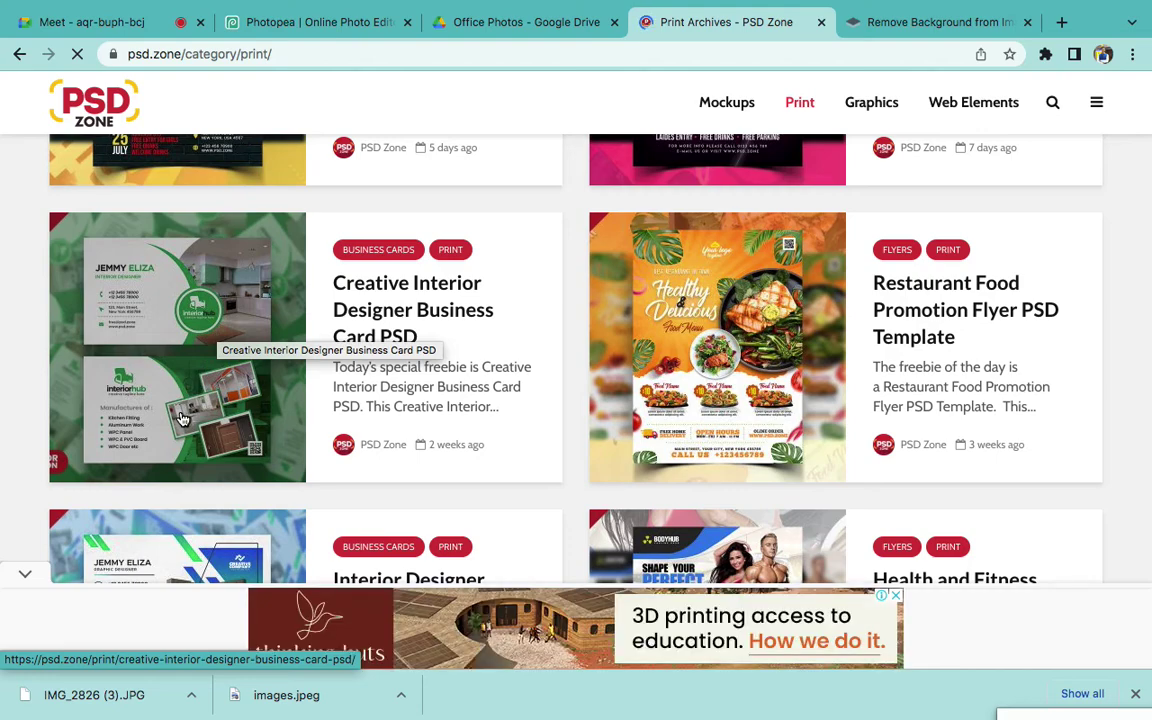
scroll(445, 447, down, 5)
scroll(579, 391, down, 3)
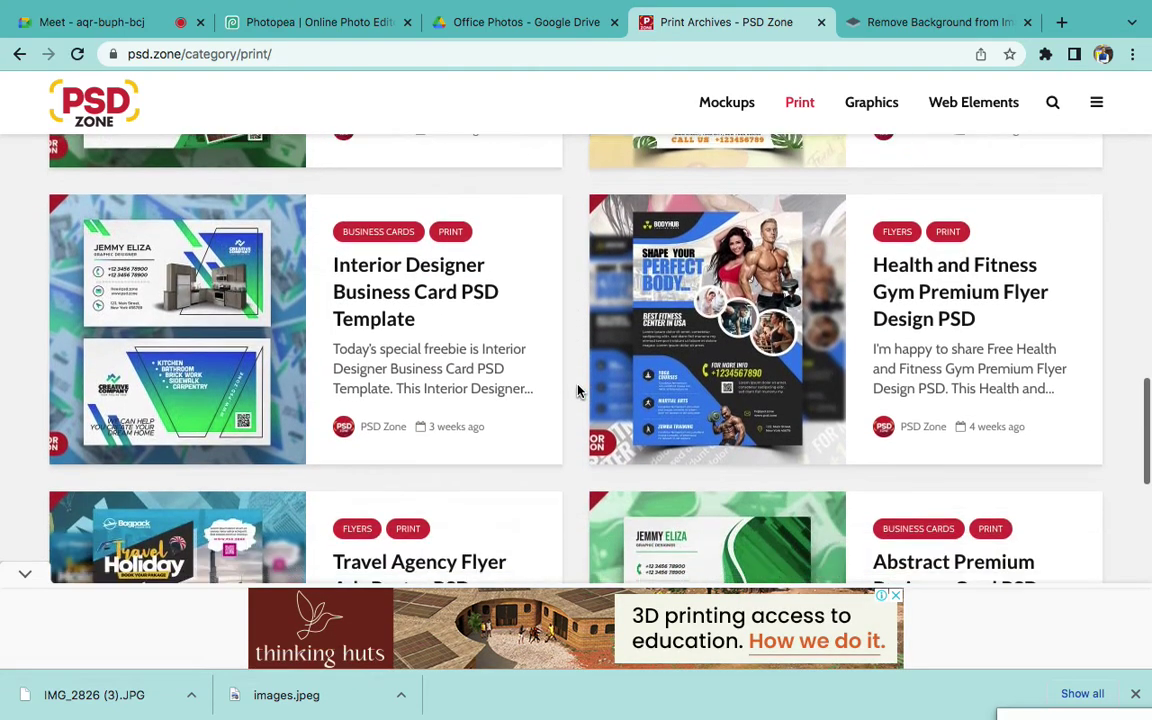
scroll(577, 391, down, 5)
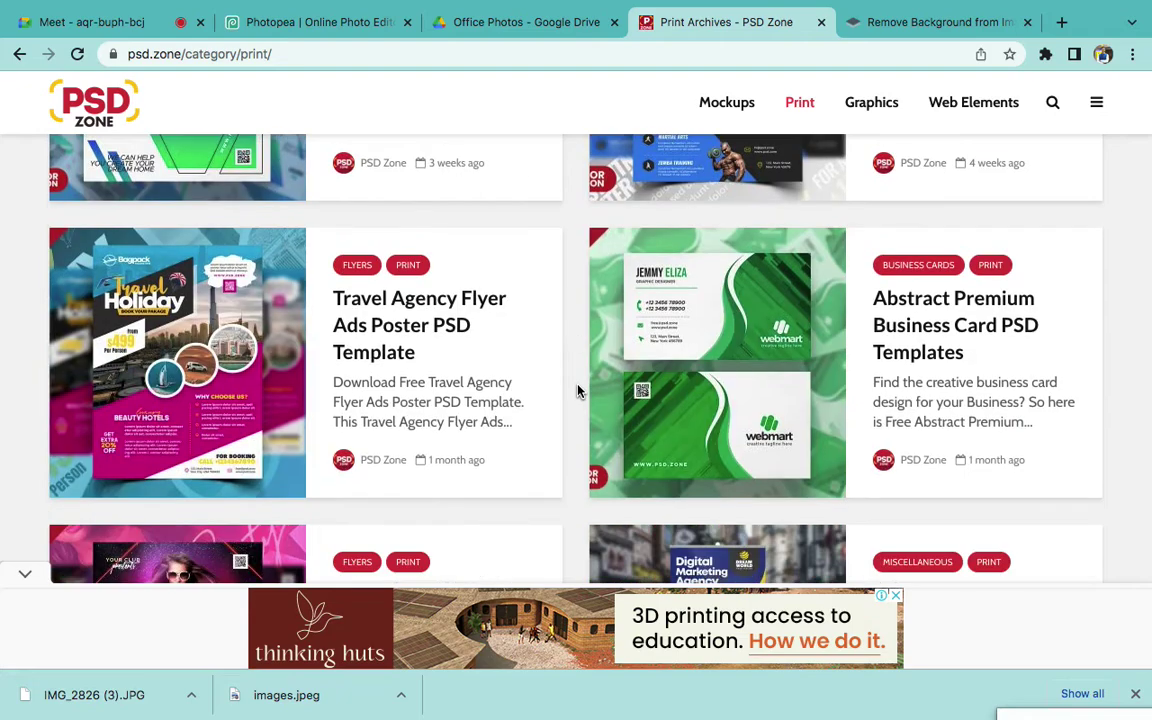
scroll(577, 391, up, 15)
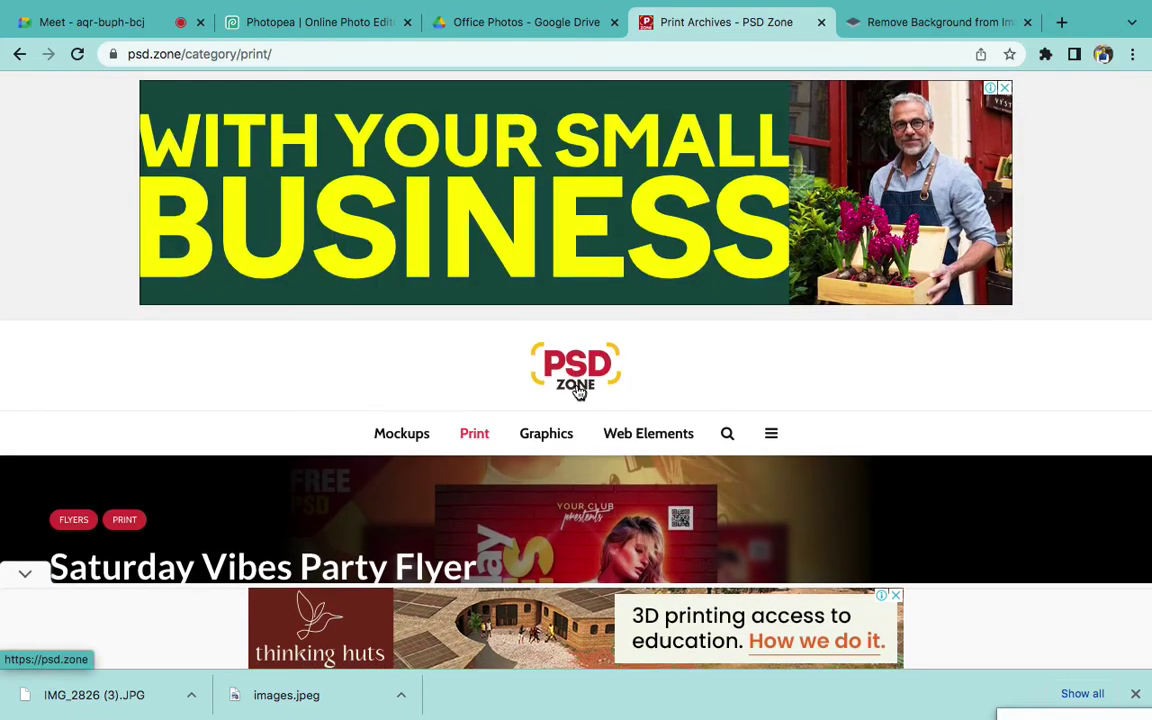
Search the PSD Zone site for "tour"
scroll(818, 360, down, 1)
scroll(818, 360, down, 1)
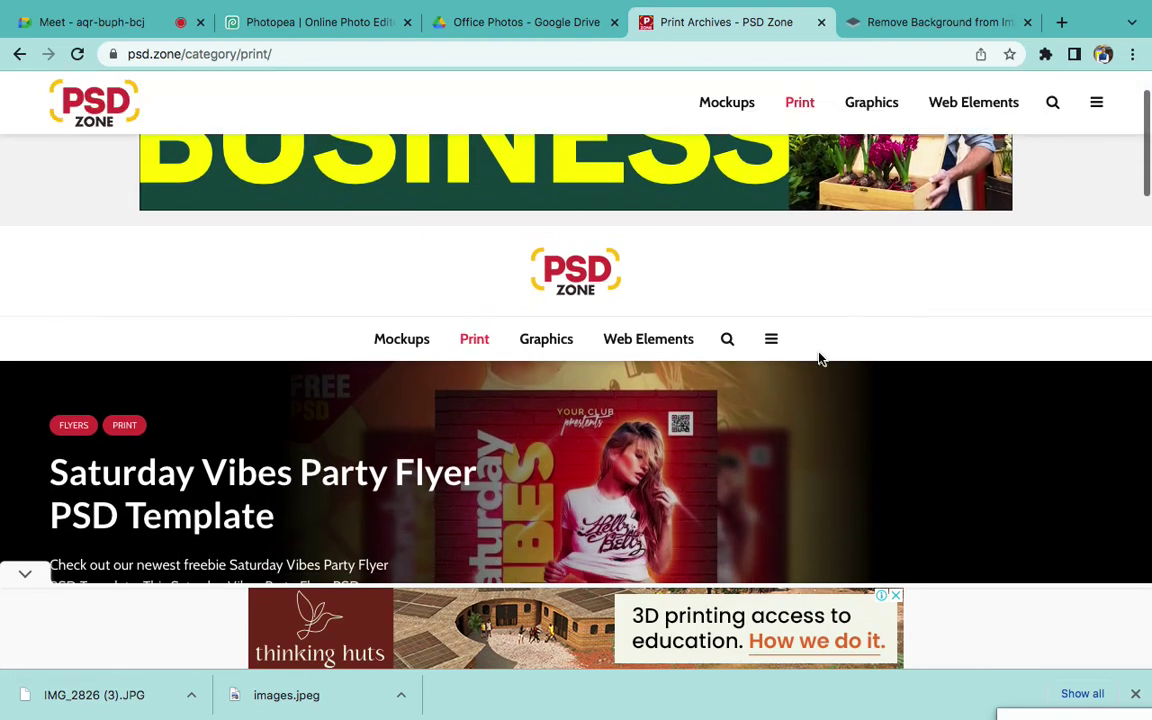
click(730, 340)
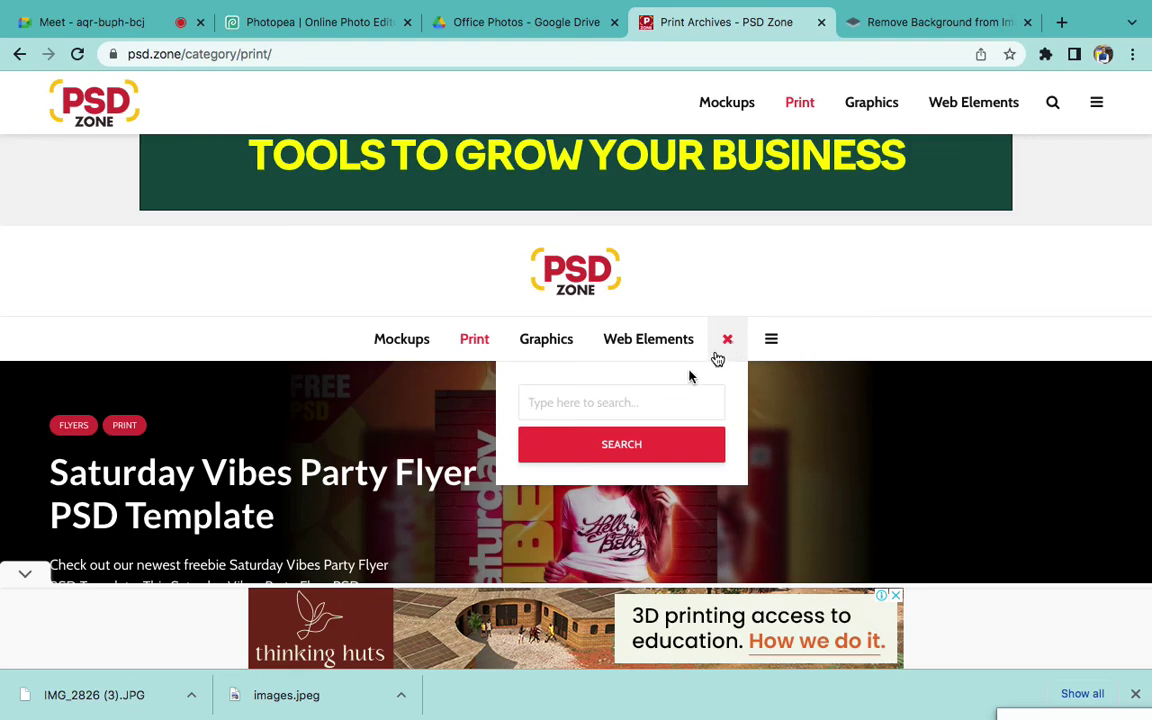
click(658, 387)
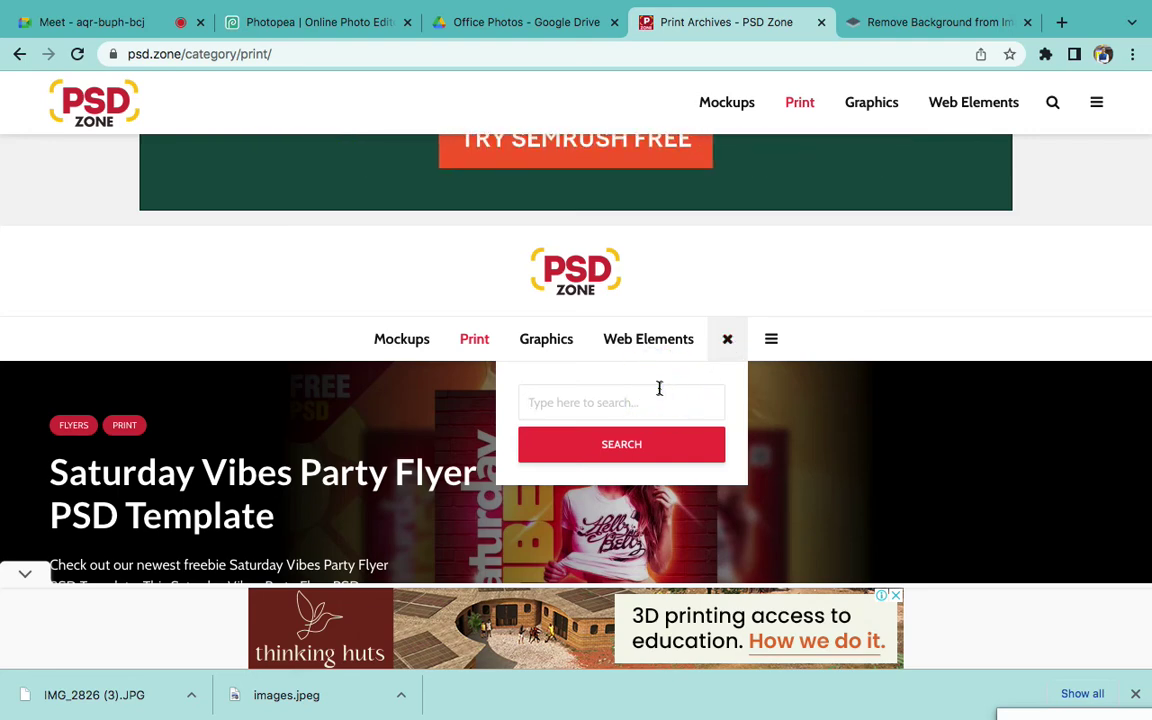
text(tour)
key(Return)
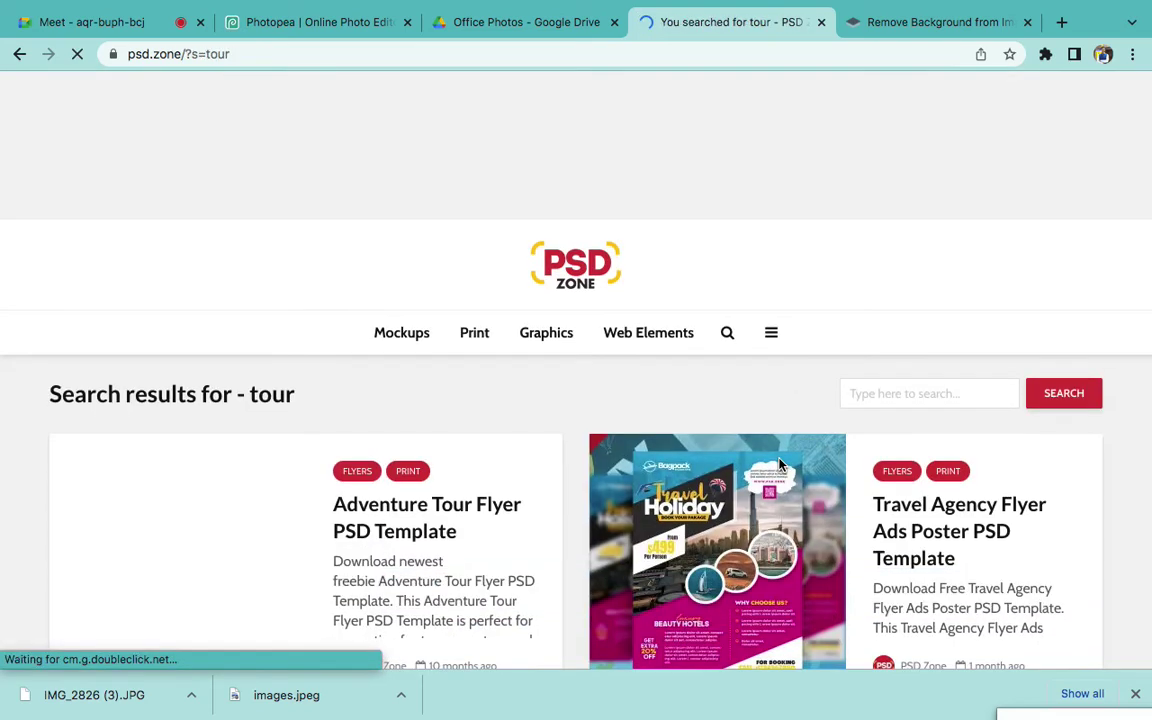
Open the Adventure Tour Flyer PSD Template from the search results and view its preview image
scroll(781, 465, down, 4)
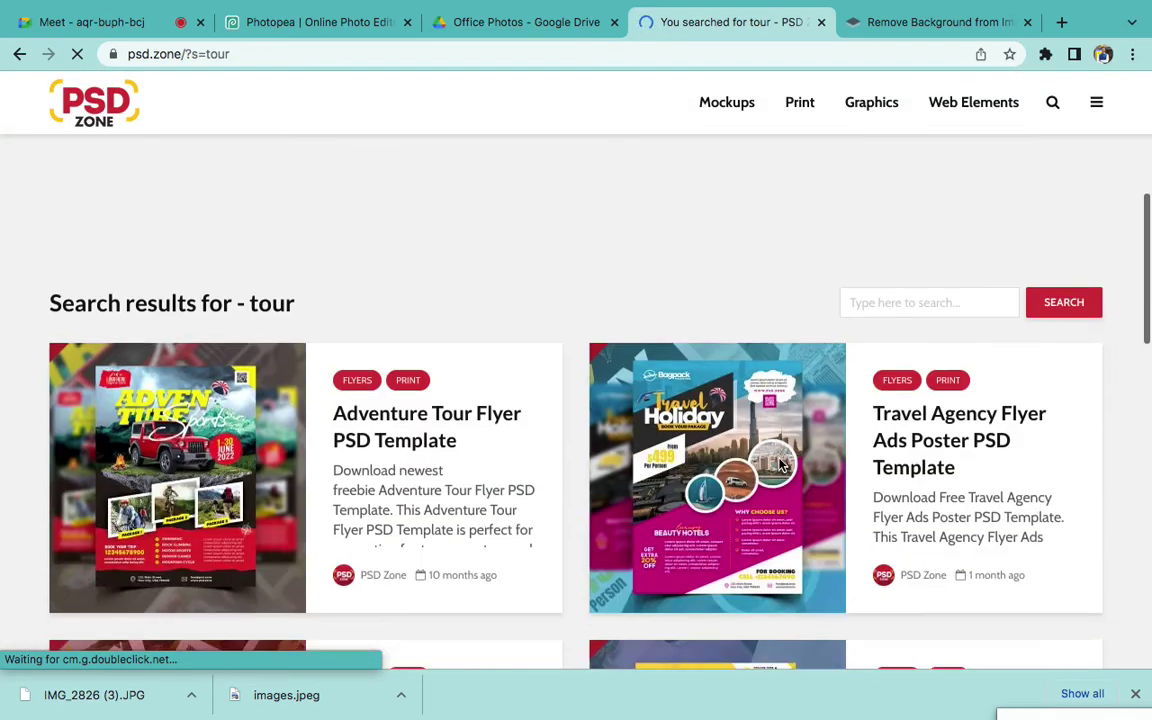
scroll(781, 465, down, 1)
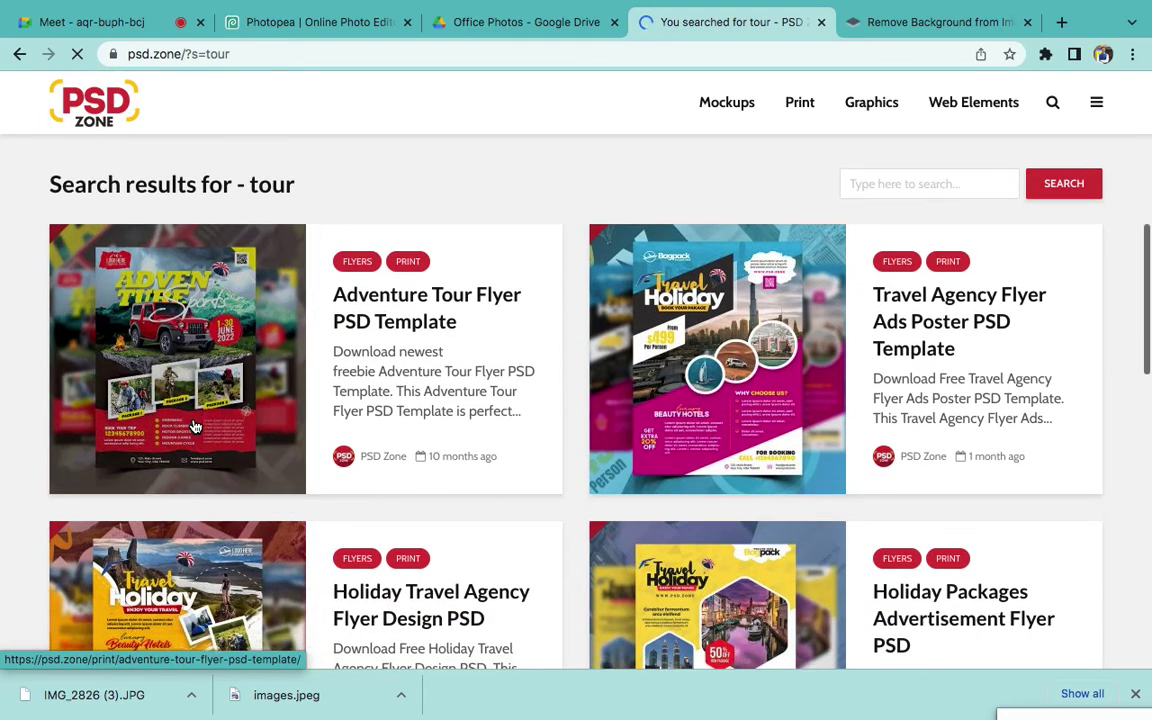
click(168, 350)
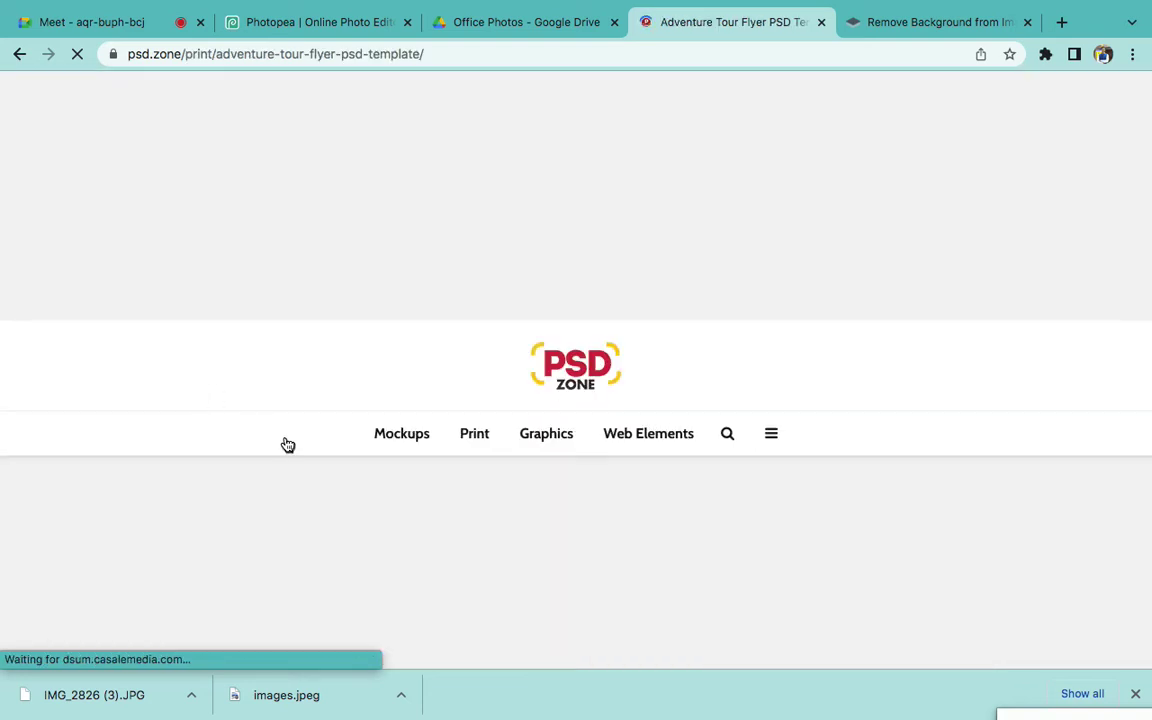
scroll(286, 443, down, 5)
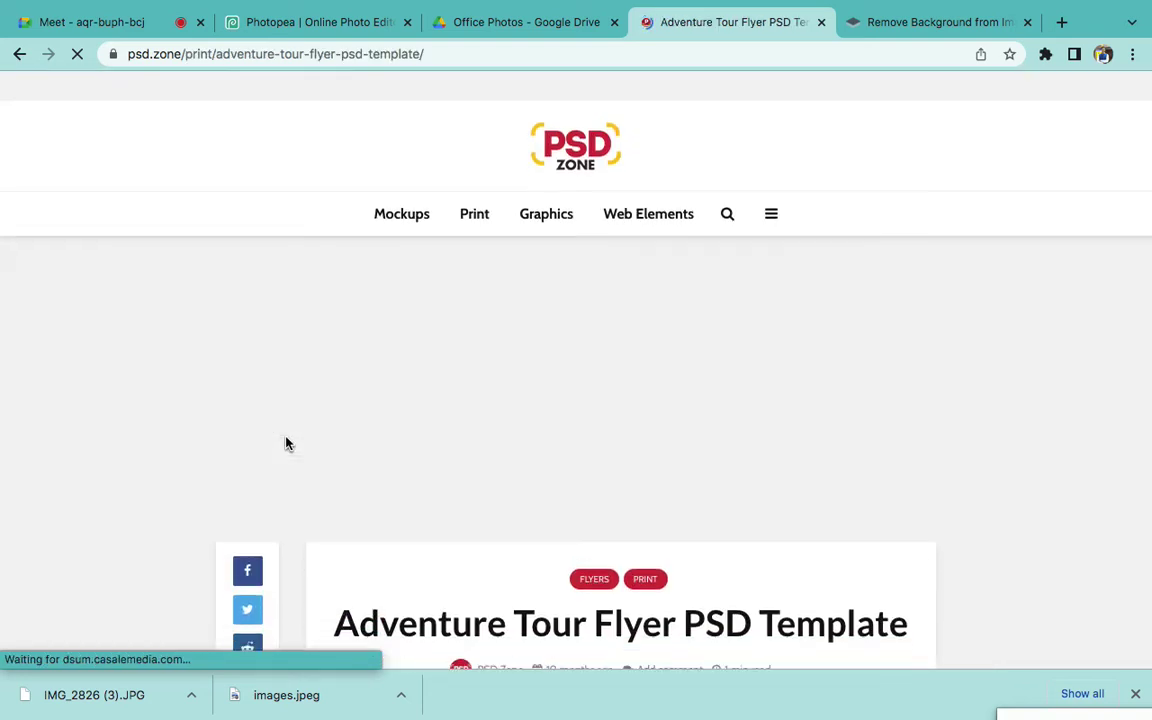
scroll(447, 499, down, 5)
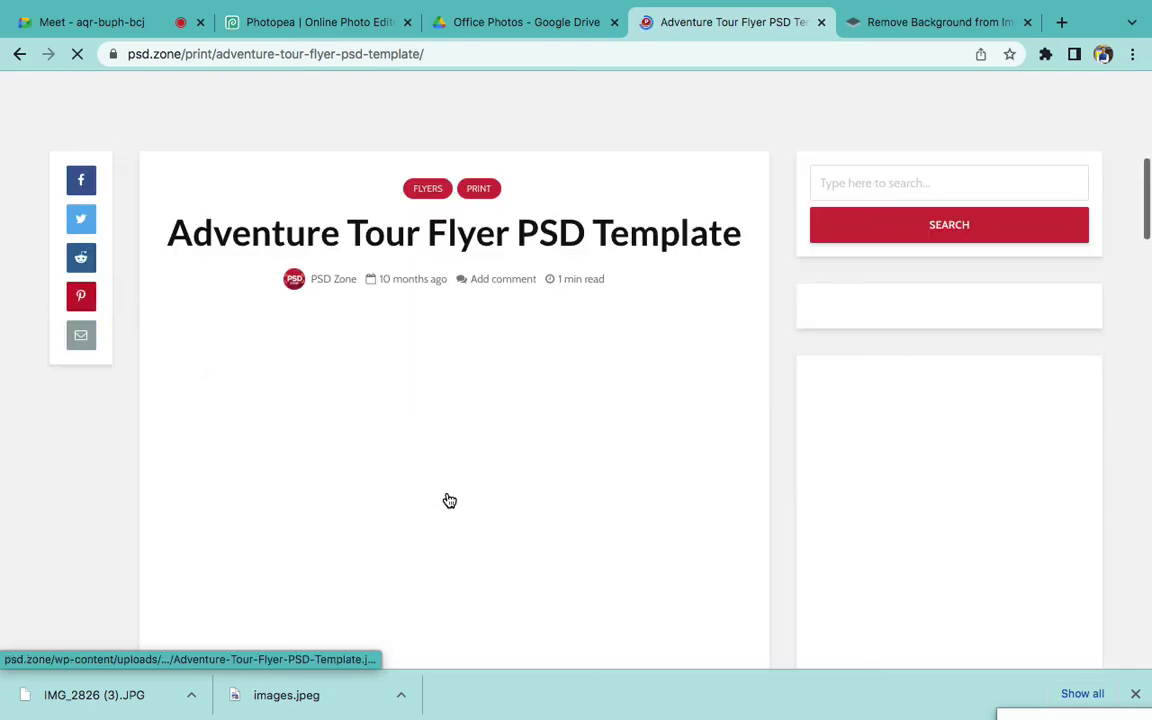
scroll(449, 500, down, 2)
scroll(449, 500, down, 2)
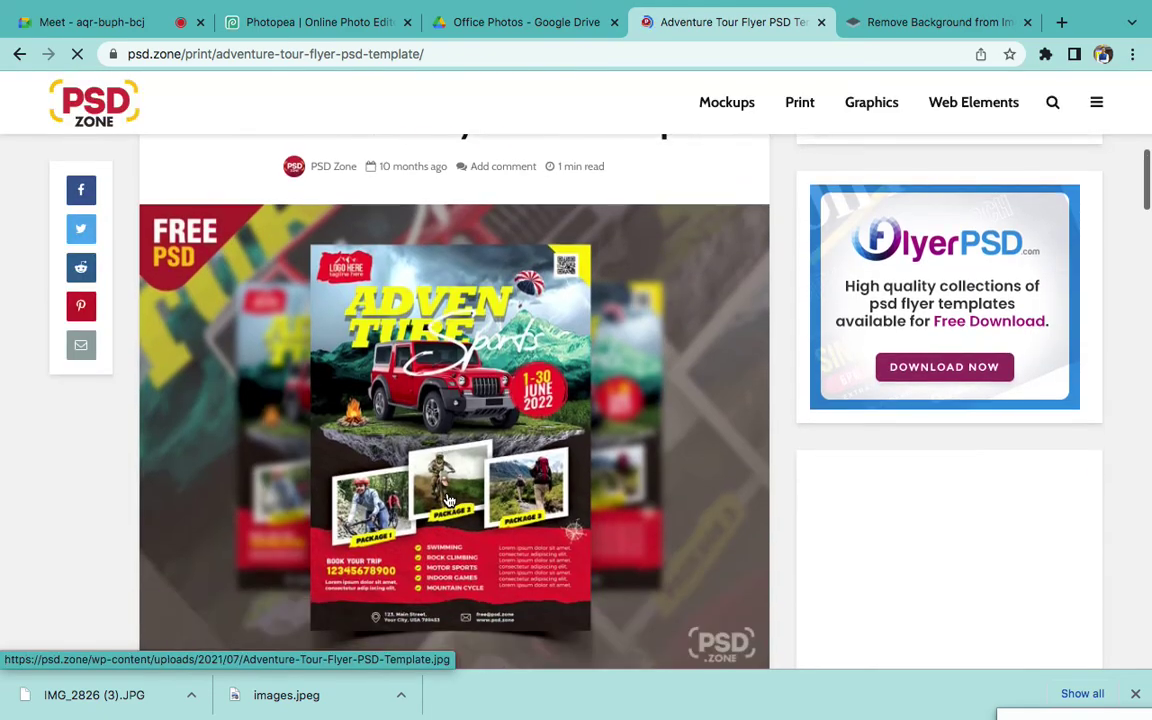
scroll(449, 500, down, 1)
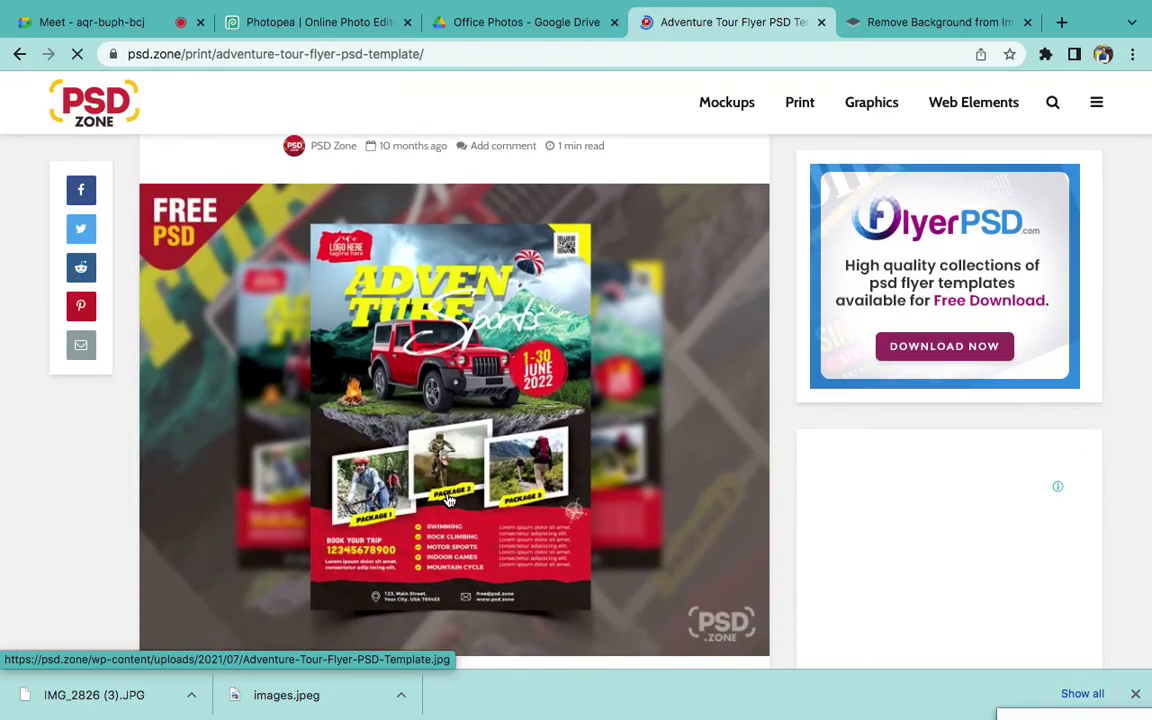
Switch to Word and start a numbered list below the EDIT heading with "Psd.zone" as its first entry
mouse_move(648, 714)
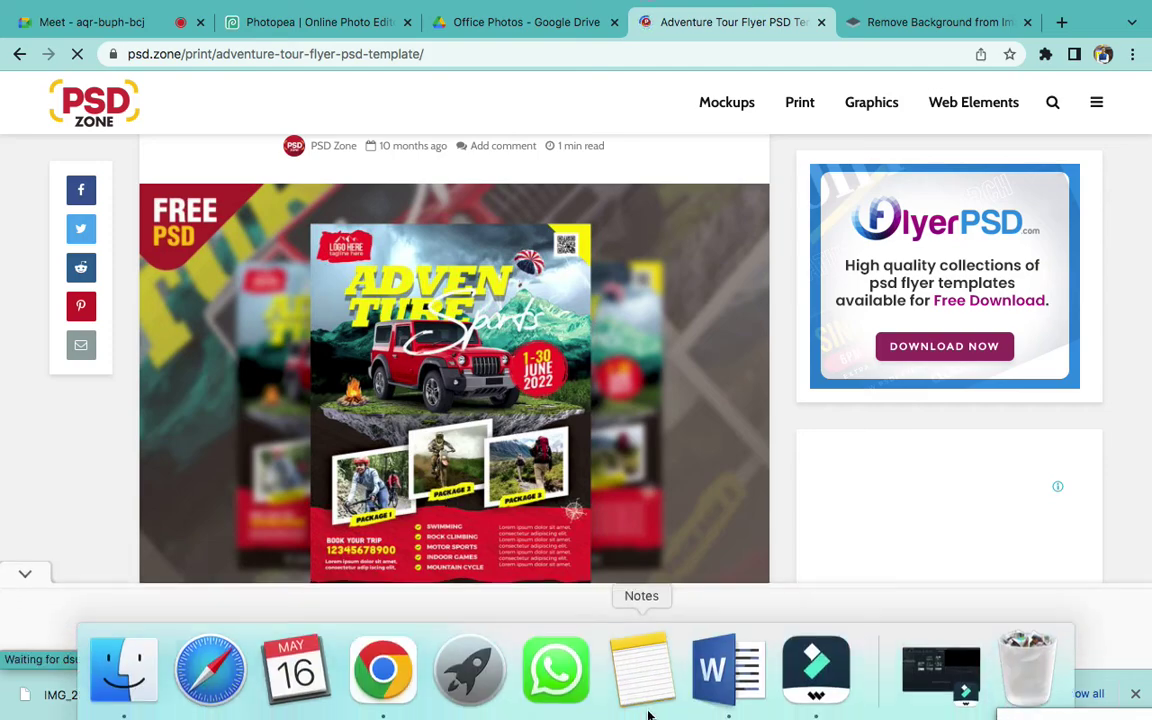
click(728, 672)
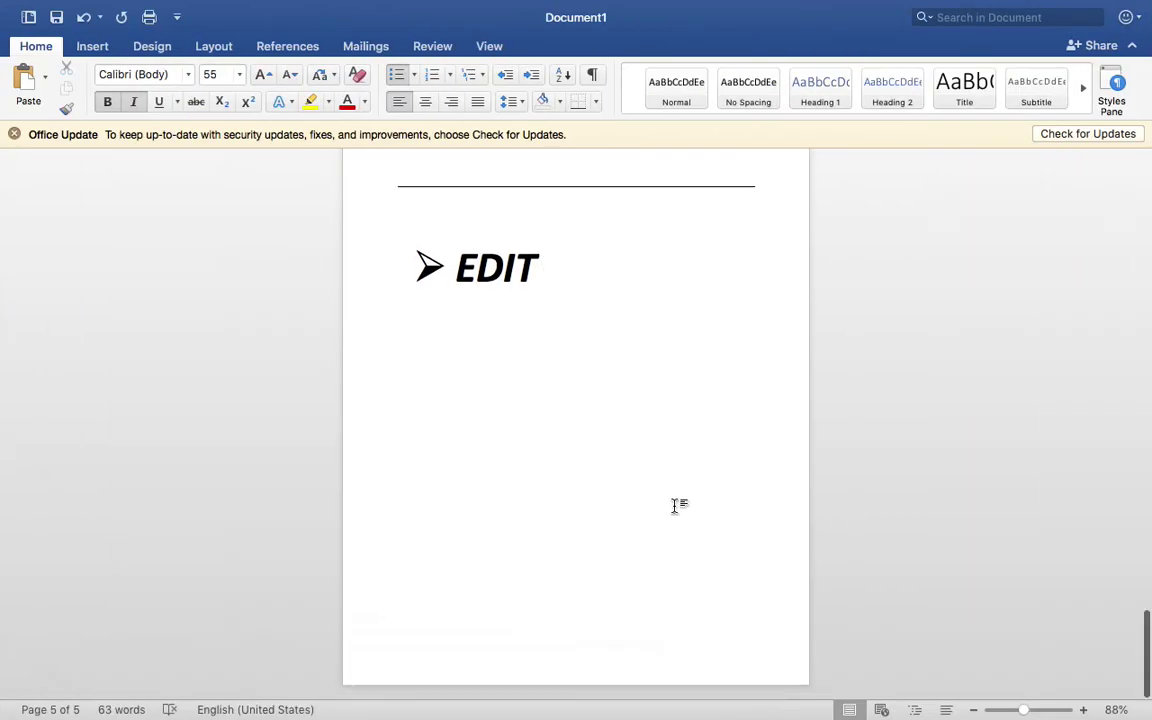
key(Return)
key(Return)
text(1)
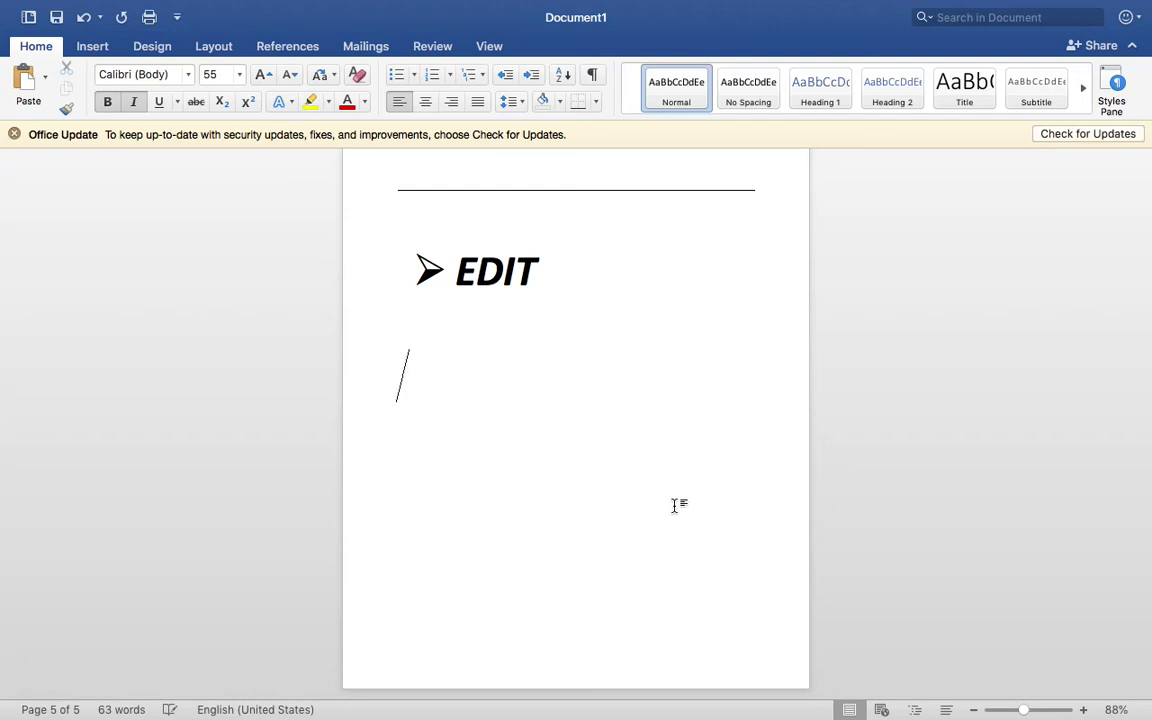
text(1. psd.zo)
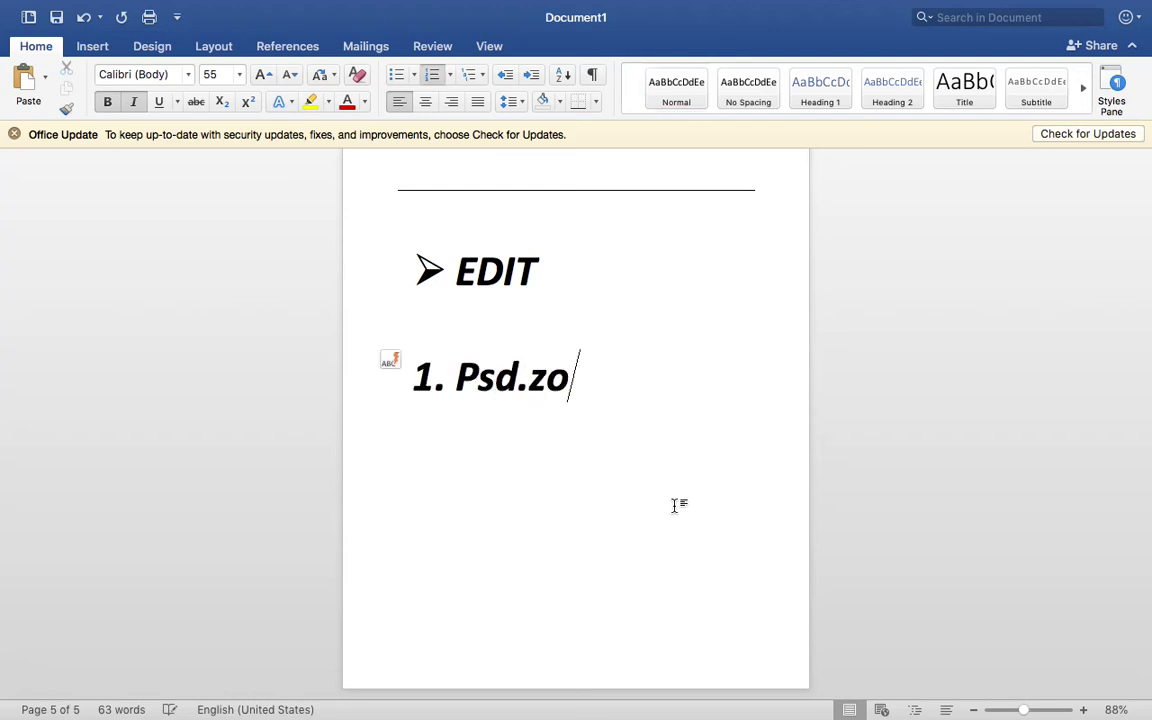
text(ne)
key(Return)
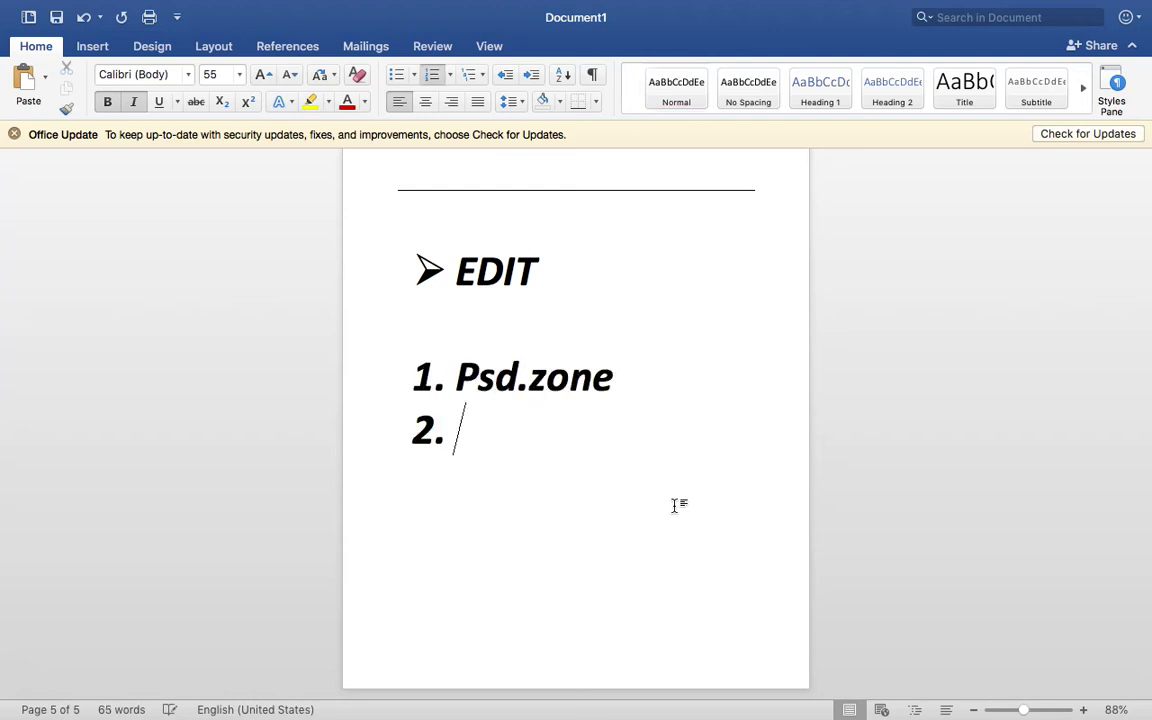
Add "Indiater.com", "Freepik", "Envanto Elements" and "PSD" as entries 2 to 5 of the numbered list
text(Indiater.com)
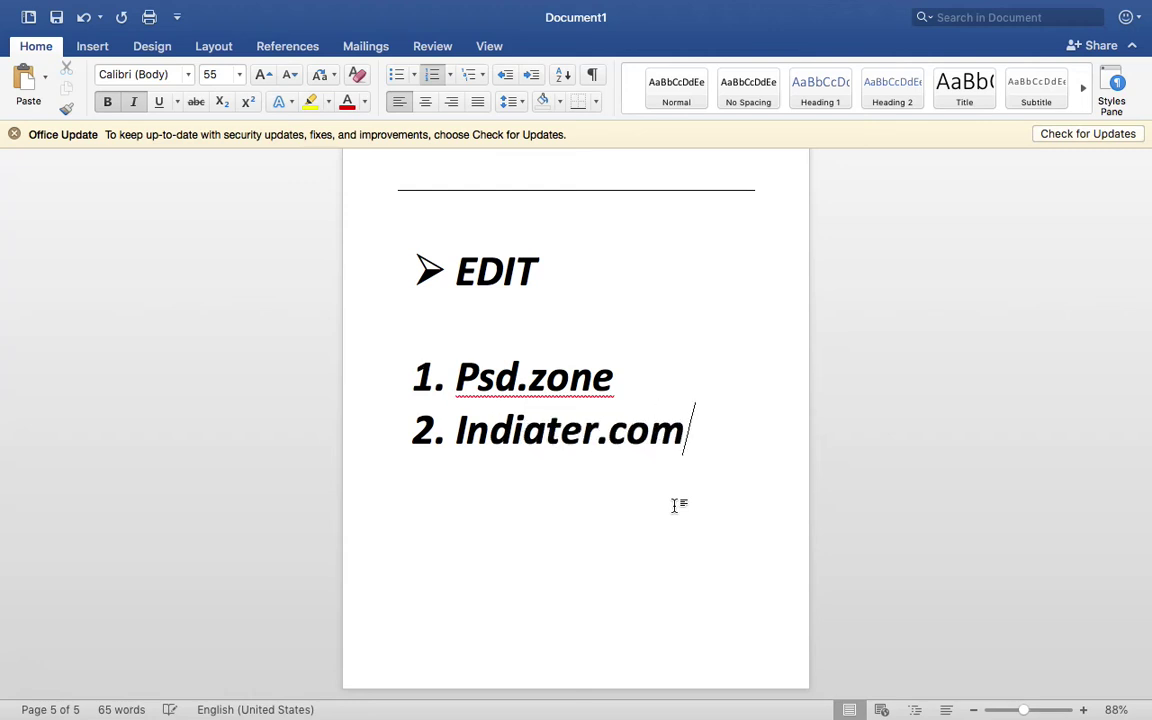
key(Return)
text(Fr)
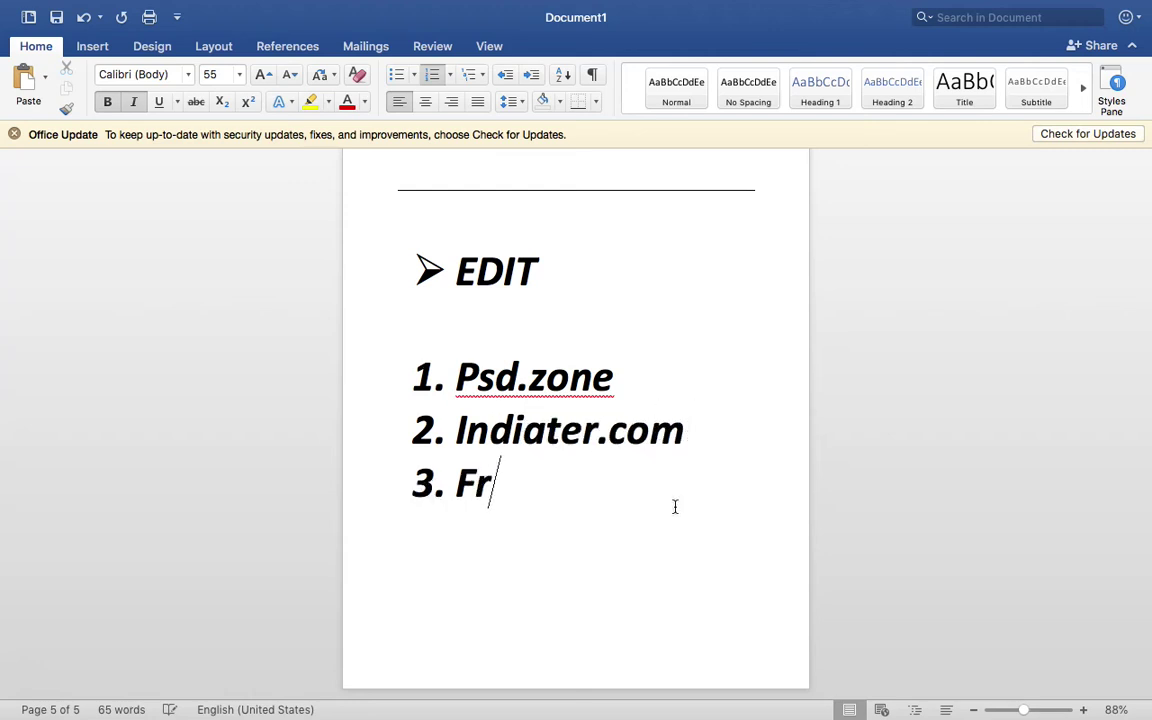
text(eepik)
key(Return)
text(En)
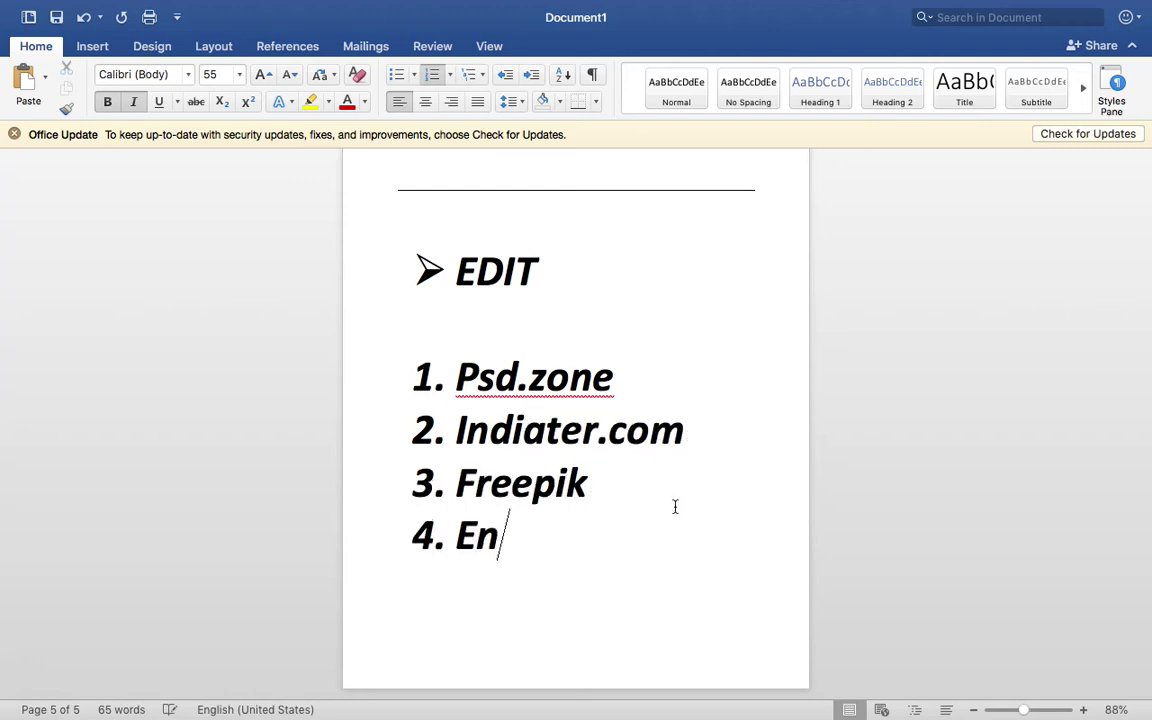
text(vanto Elements)
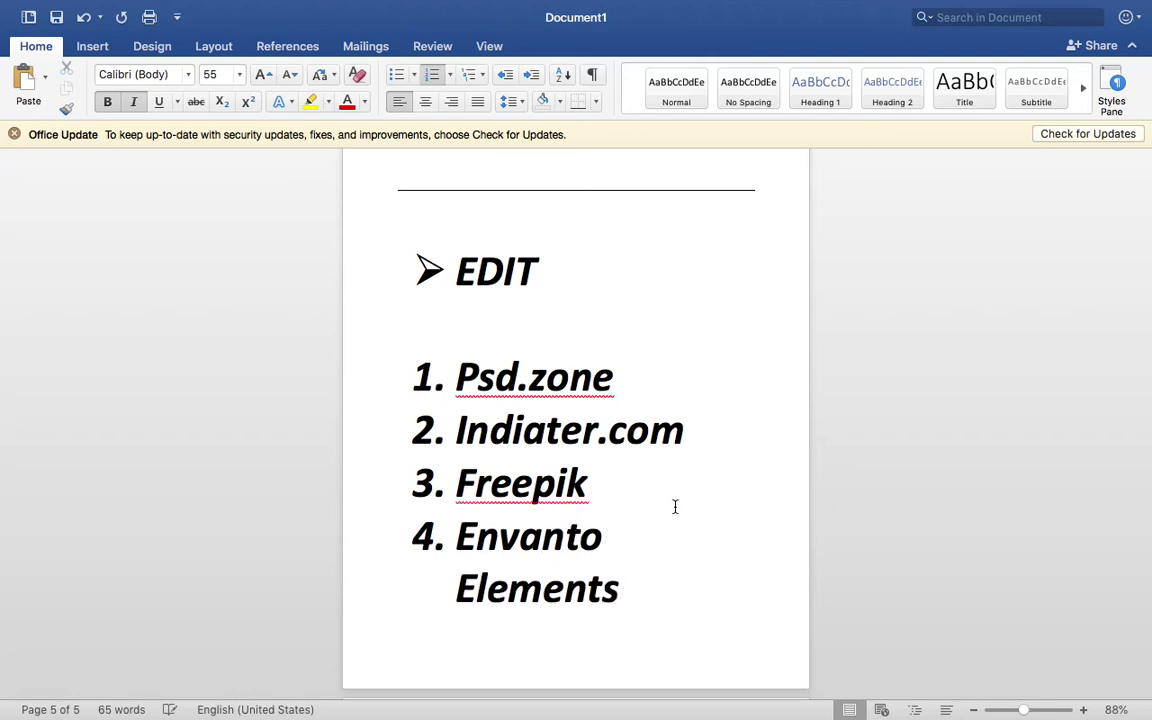
key(Return)
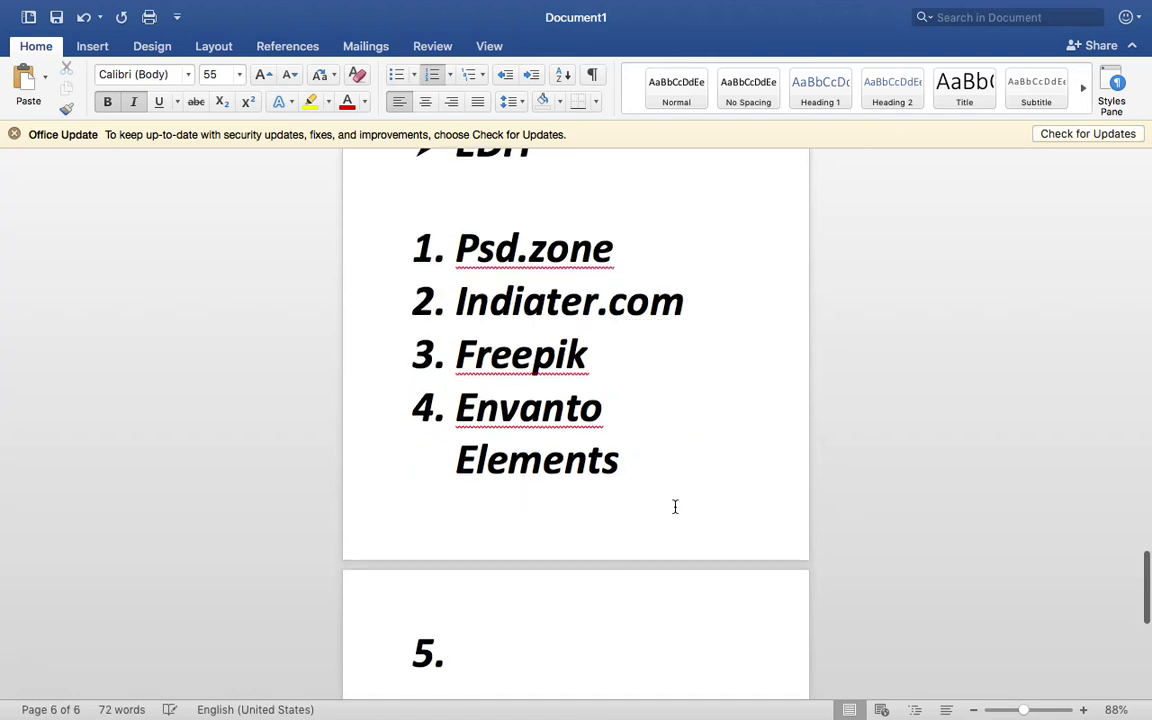
scroll(675, 507, down, 2)
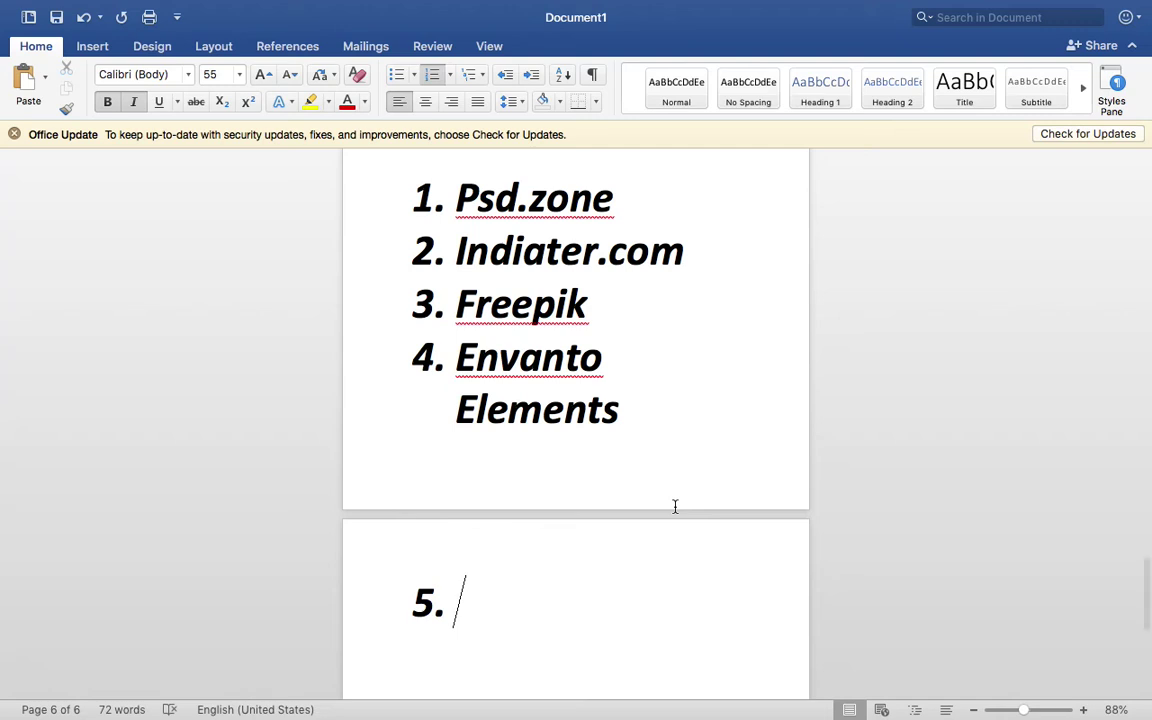
text(P)
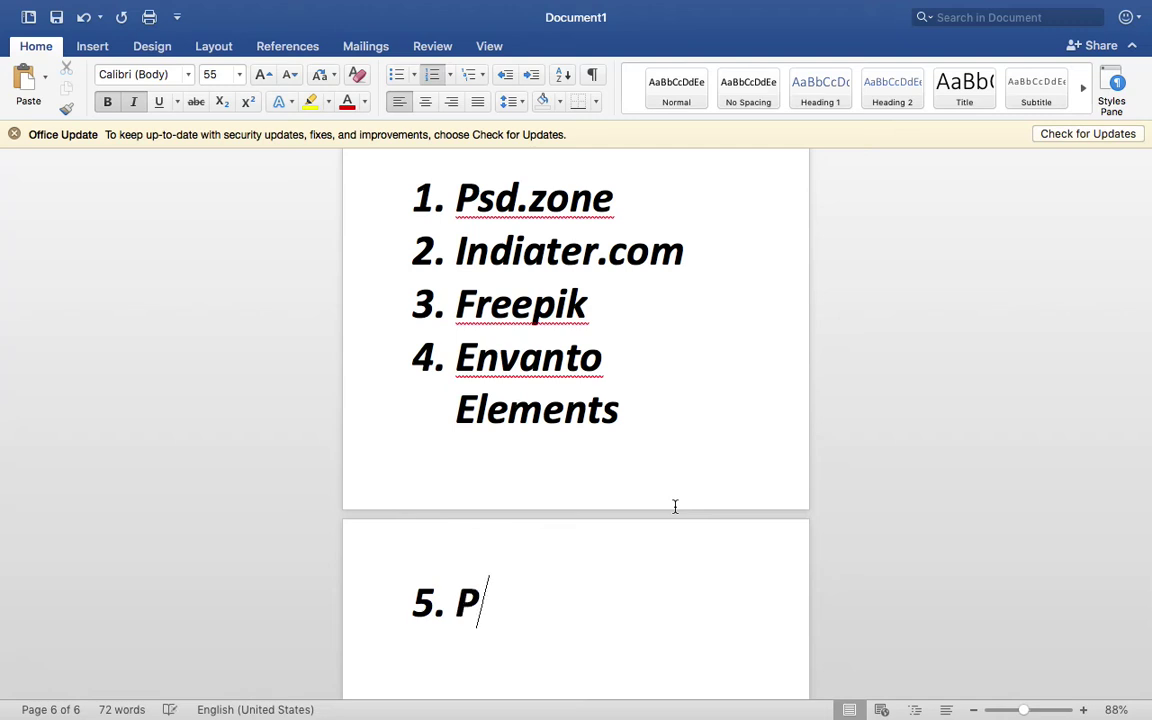
text(SD)
Set the text of all five list entries to size 33 and remove its bold and italic formatting
drag(489, 541, 457, 278)
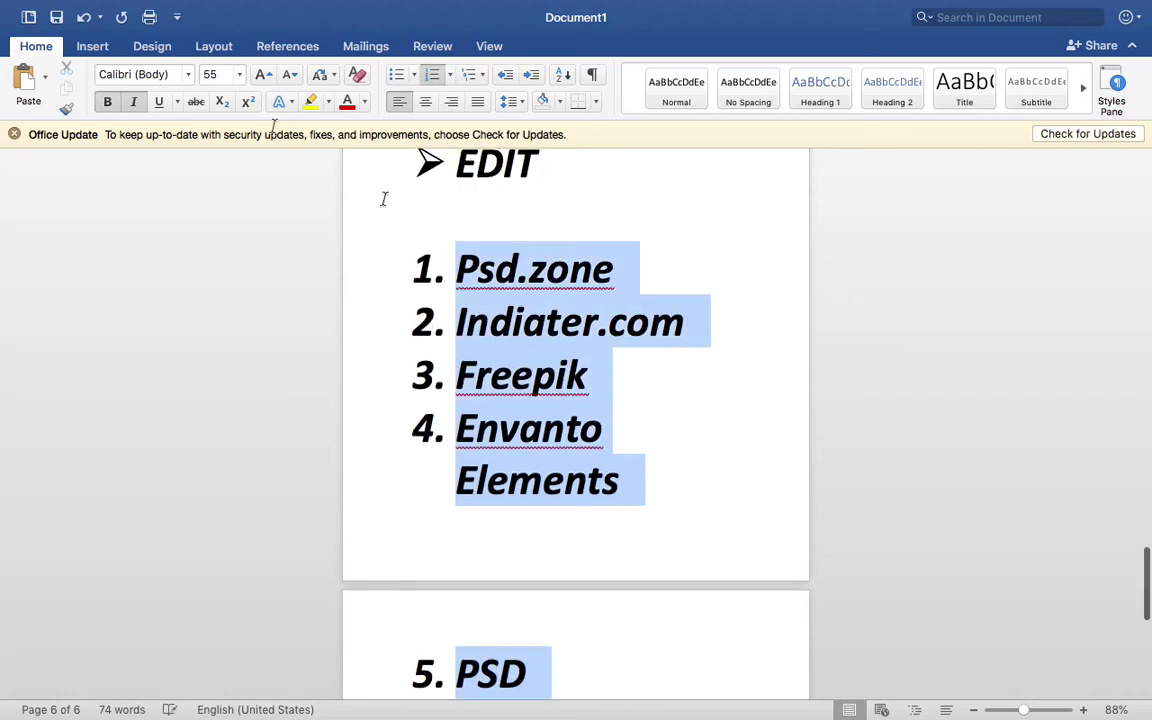
click(211, 75)
text(33)
key(Return)
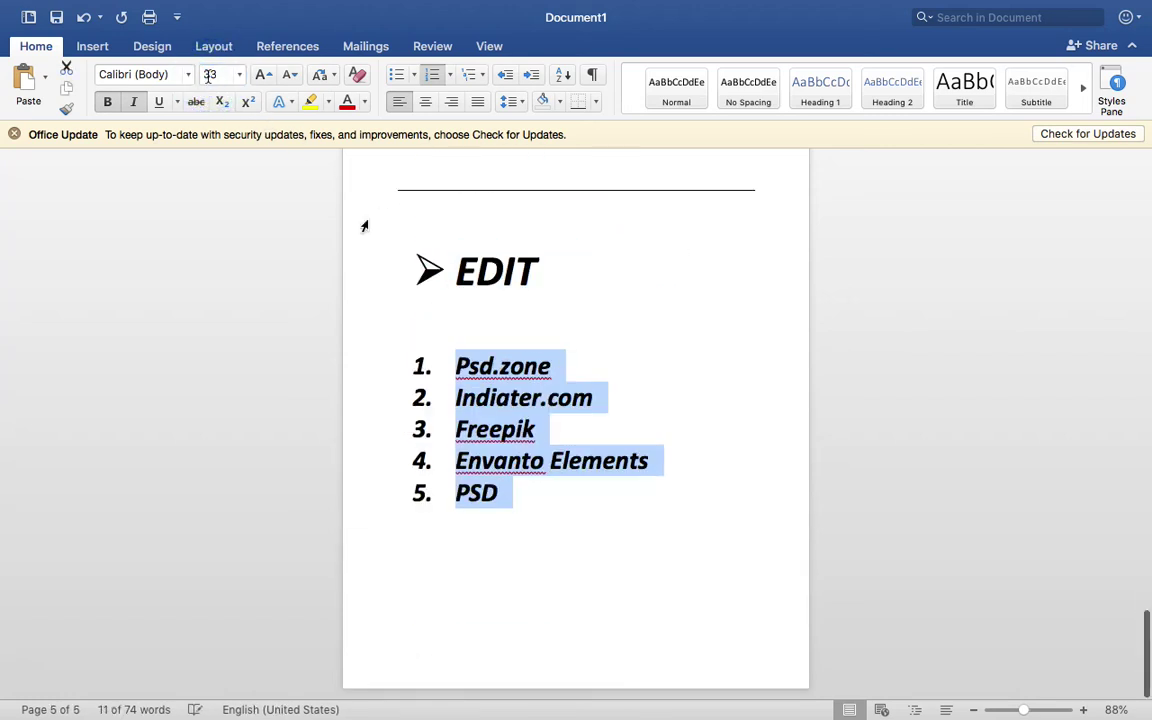
click(133, 102)
click(107, 102)
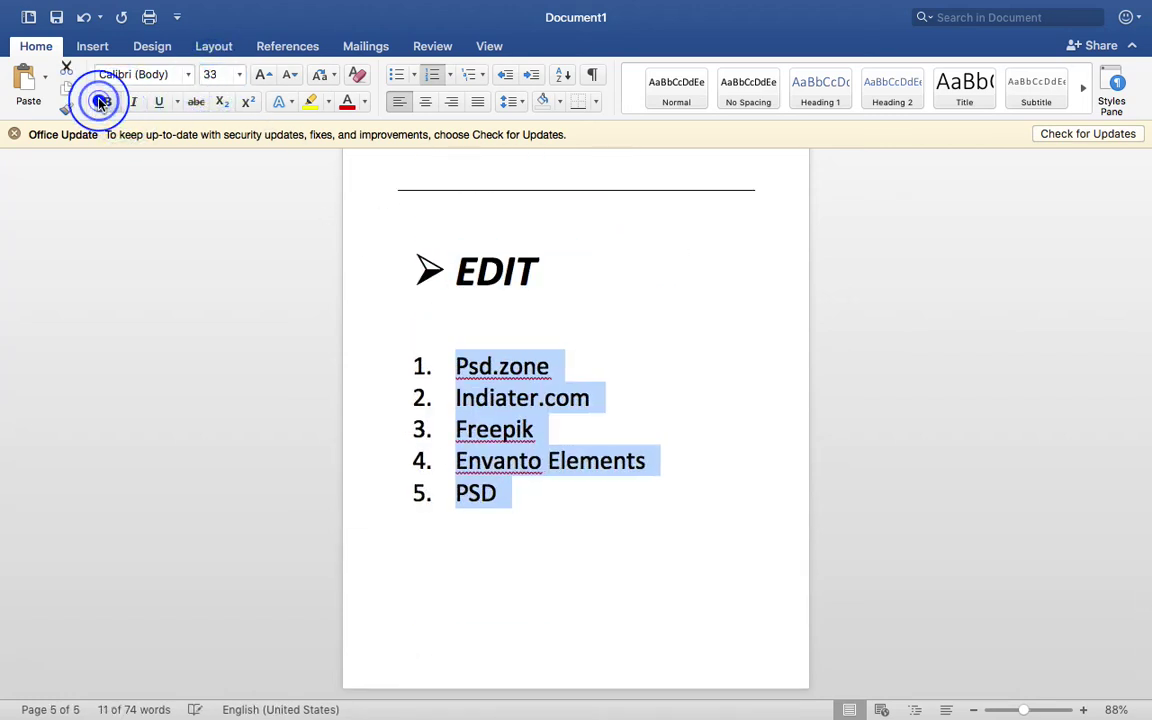
click(585, 521)
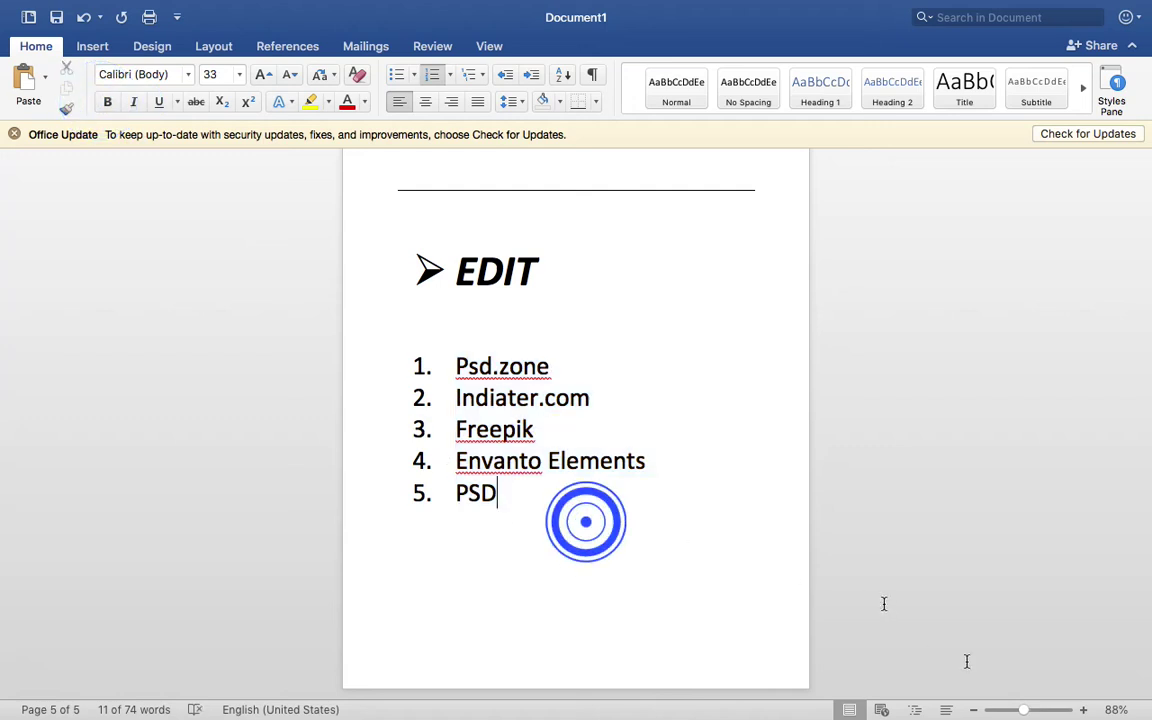
click(1023, 709)
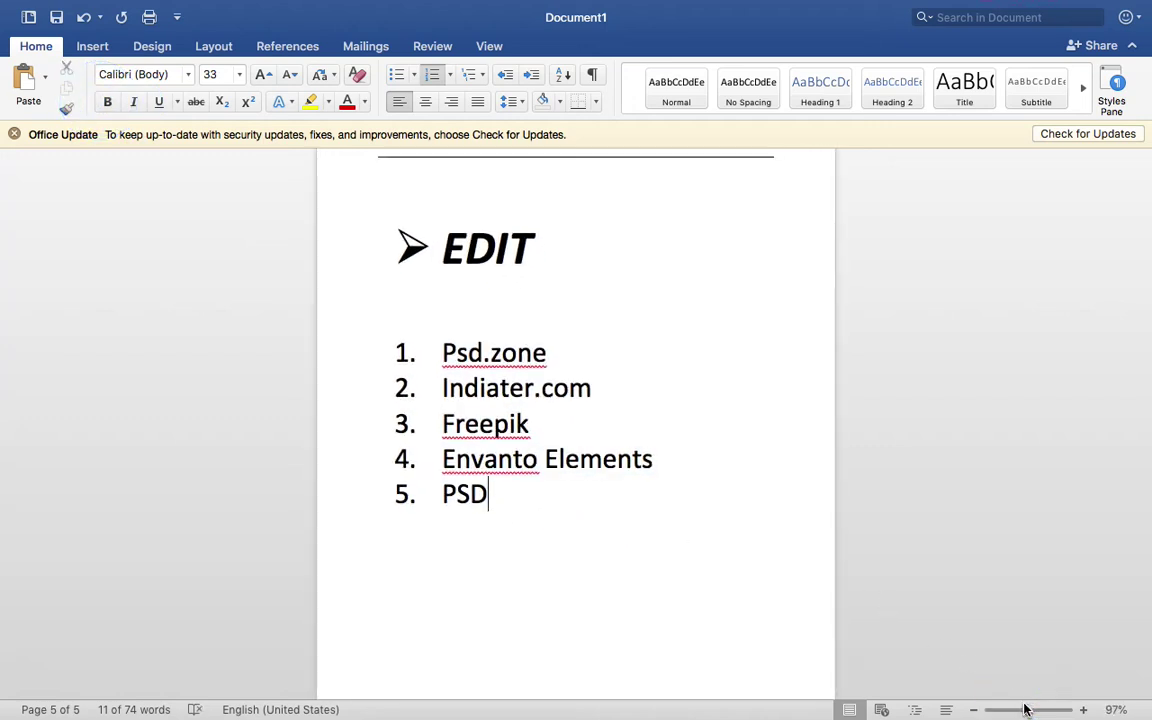
Switch to the browser and examine the Adventure Tour Flyer PSD Template preview, including its title, jeep, date badge and package photos
key(ctrl+Right)
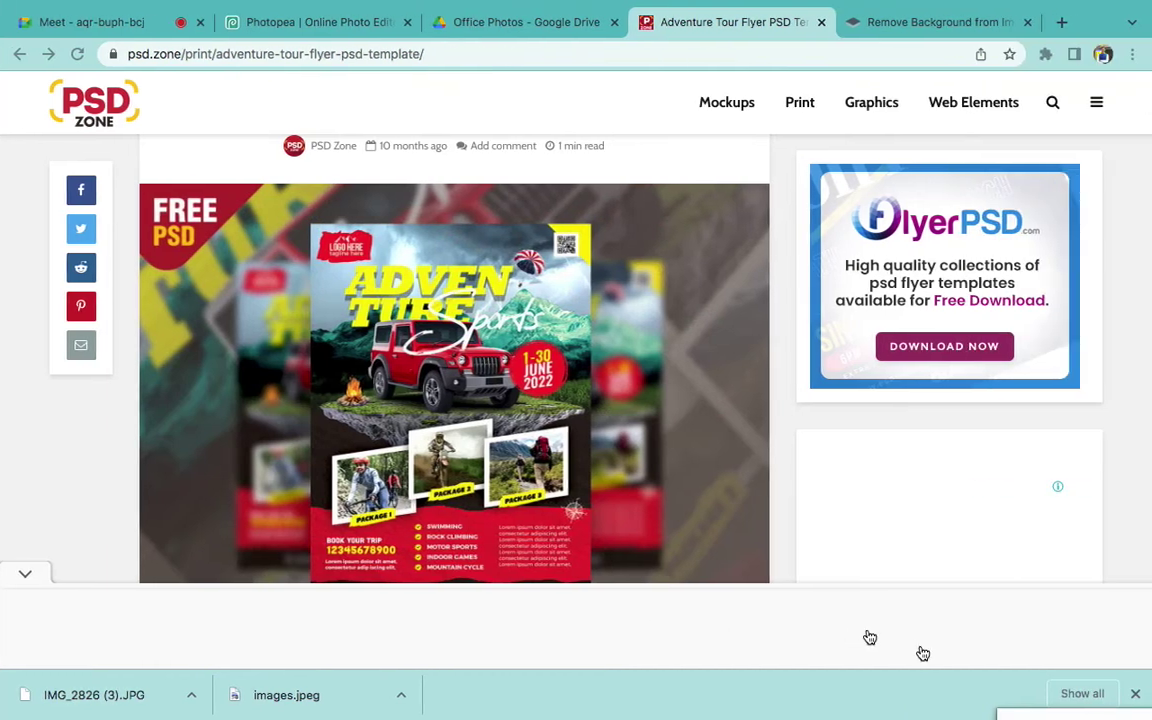
scroll(976, 625, down, 2)
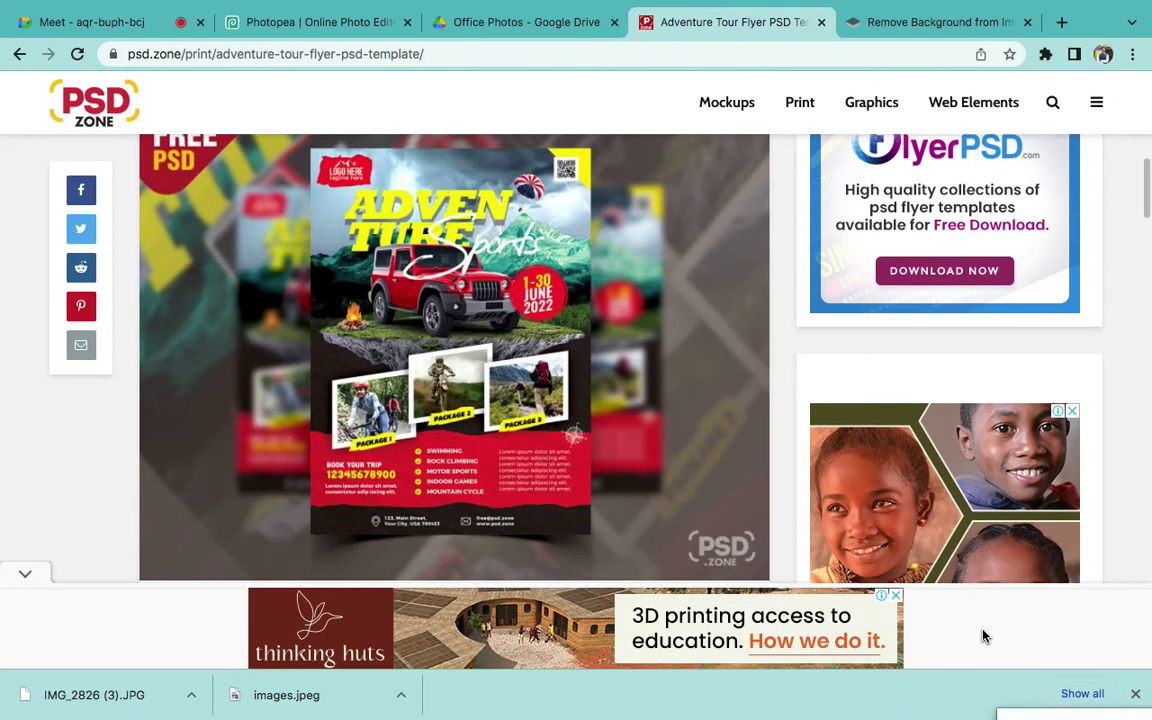
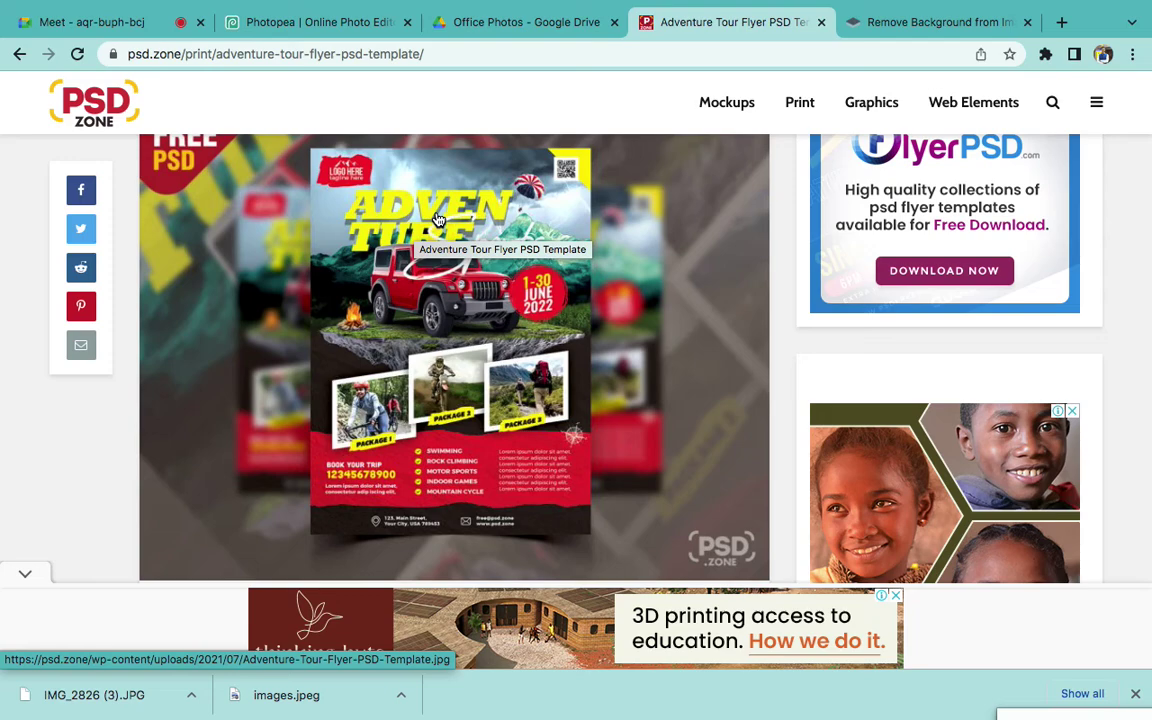
scroll(437, 218, down, 10)
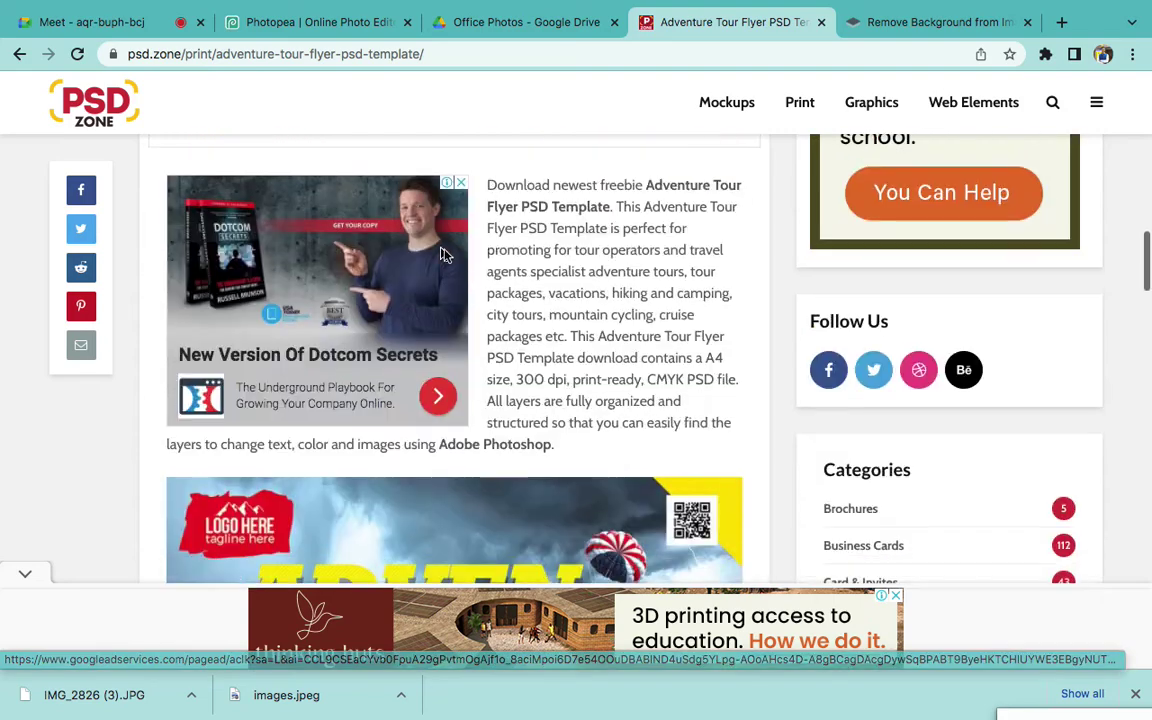
scroll(509, 326, down, 5)
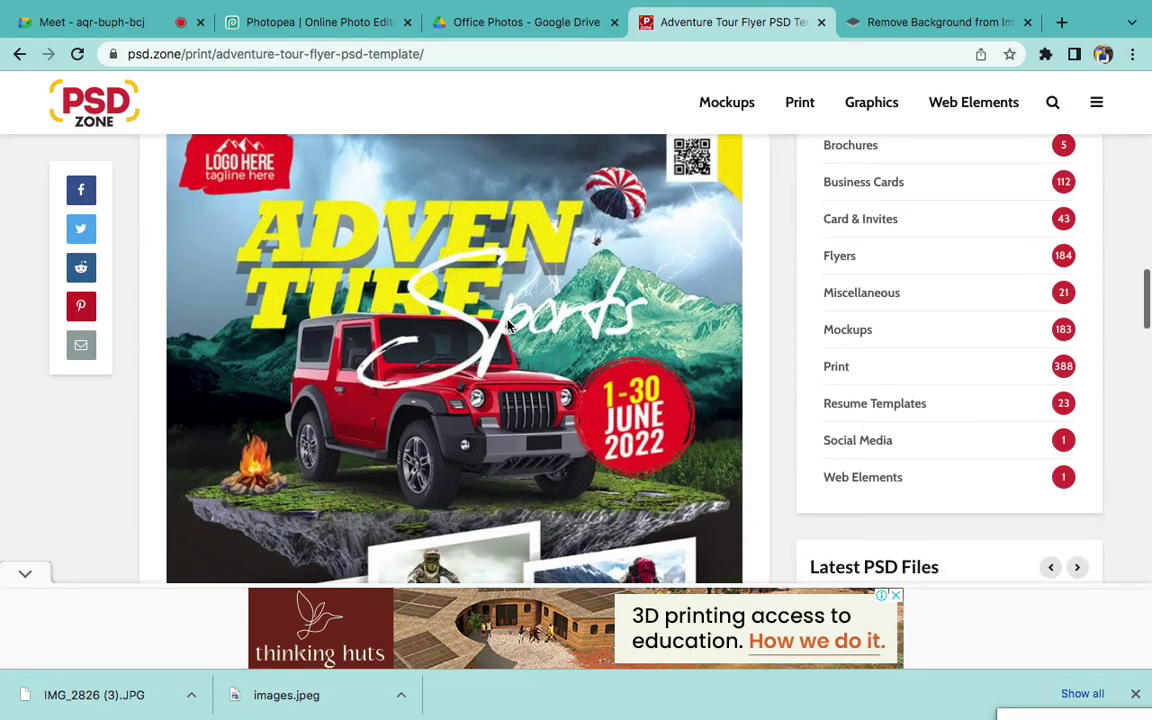
scroll(507, 326, down, 3)
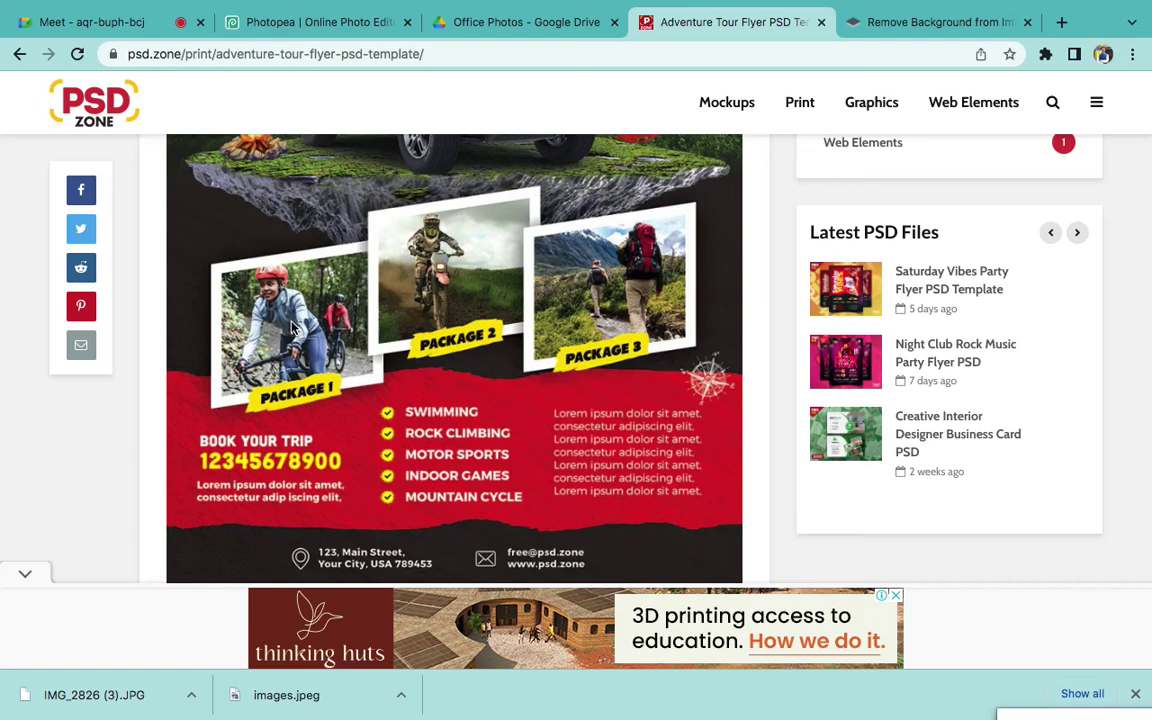
scroll(291, 326, up, 4)
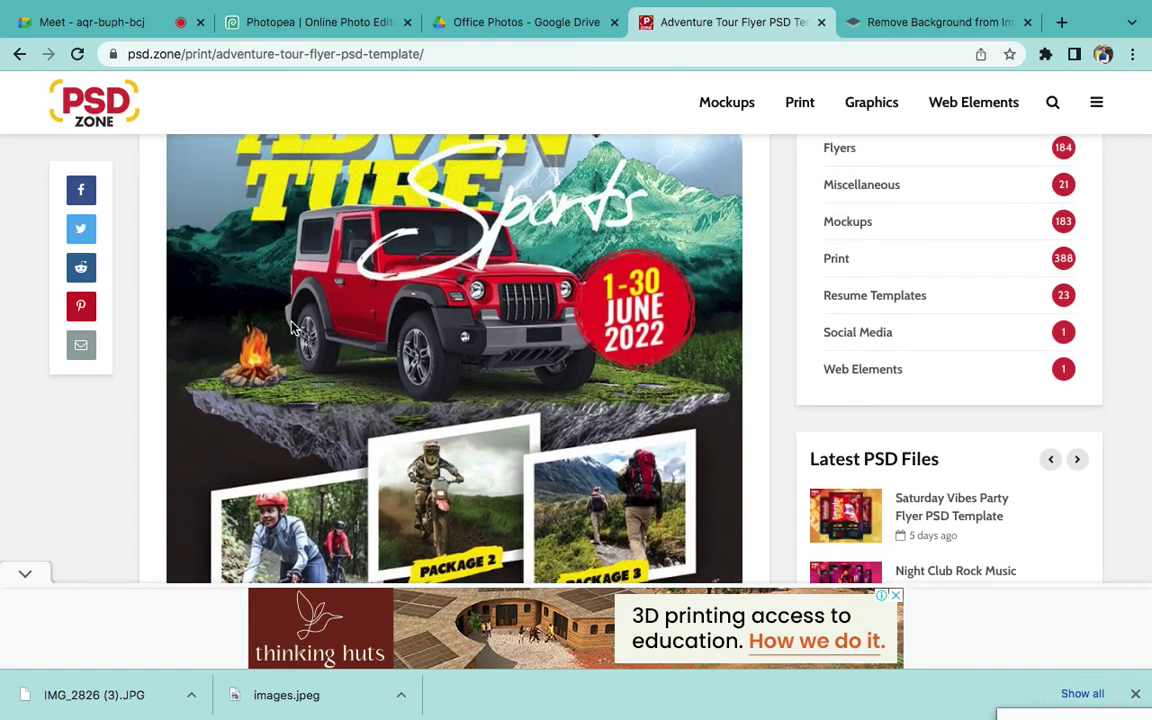
key(super+minus)
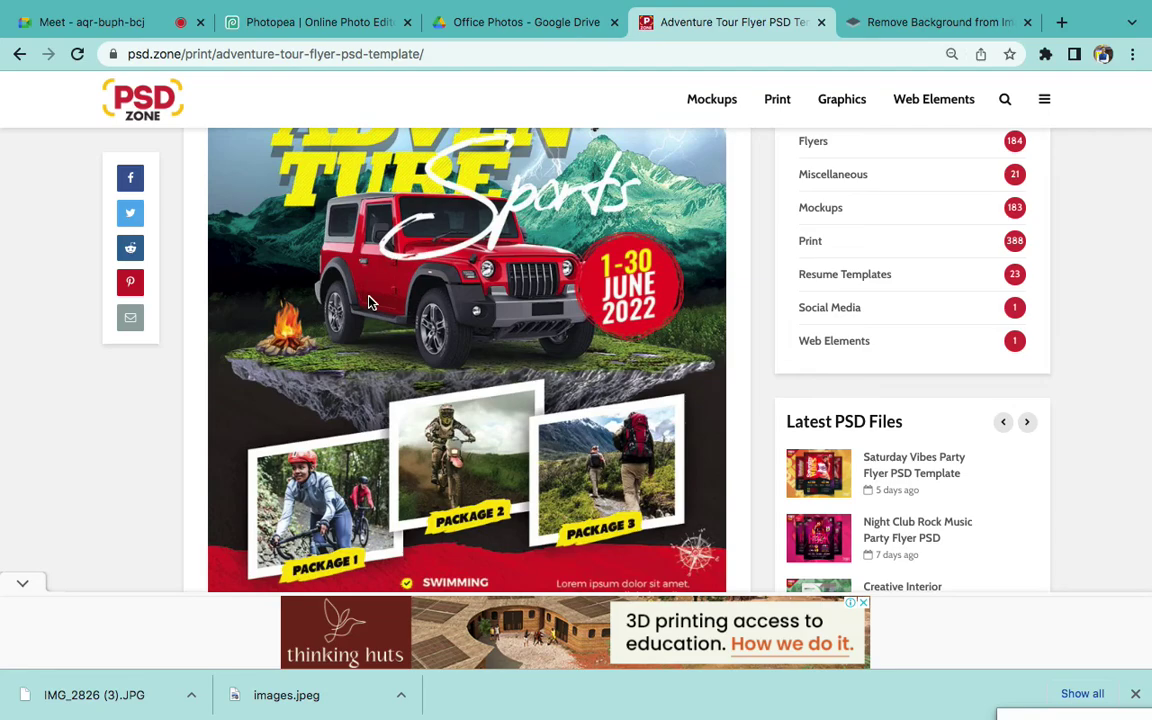
scroll(369, 302, up, 12)
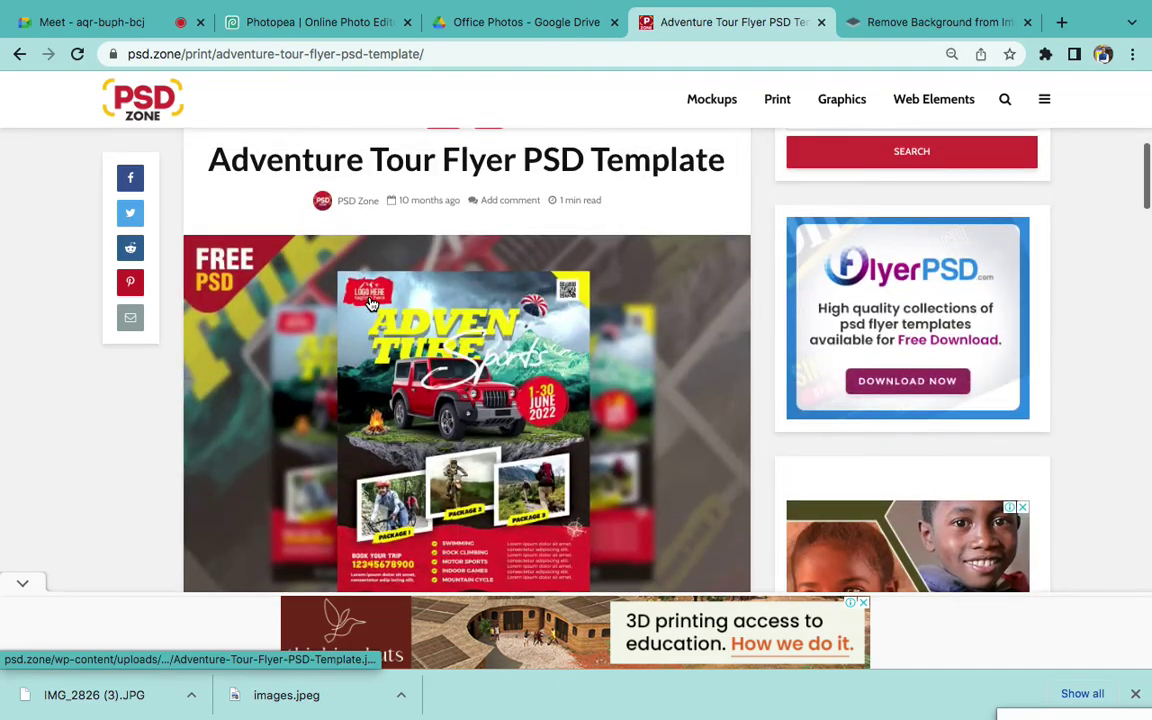
scroll(380, 300, down, 8)
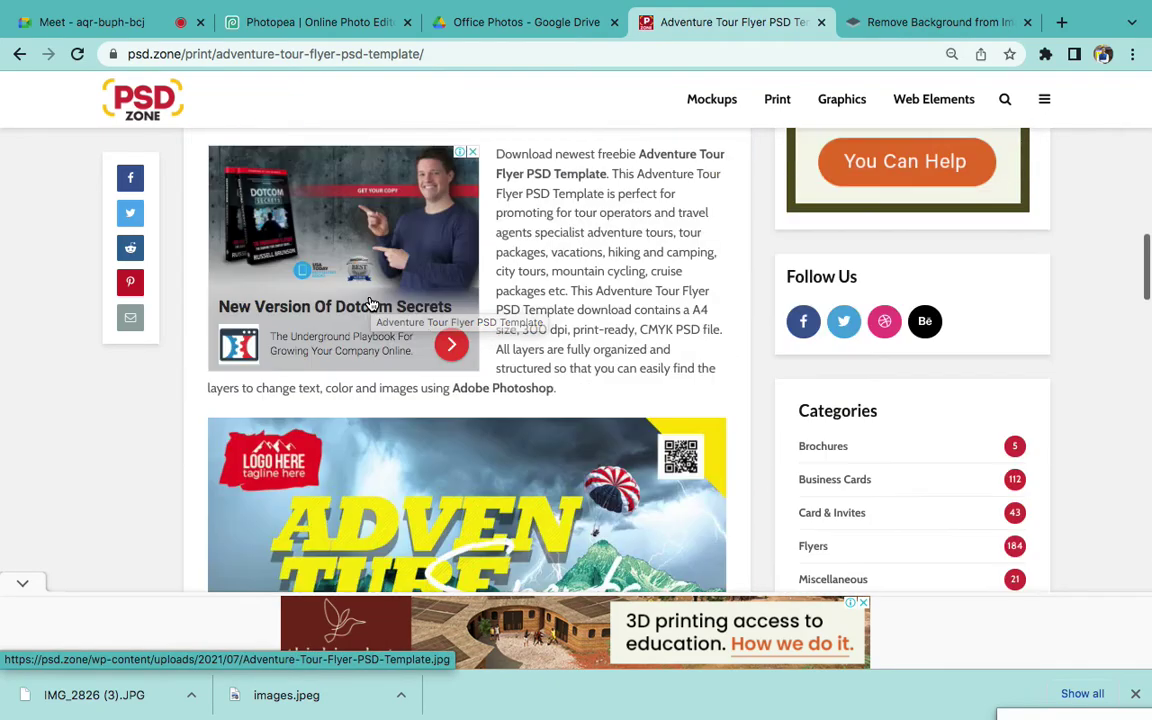
scroll(455, 346, down, 4)
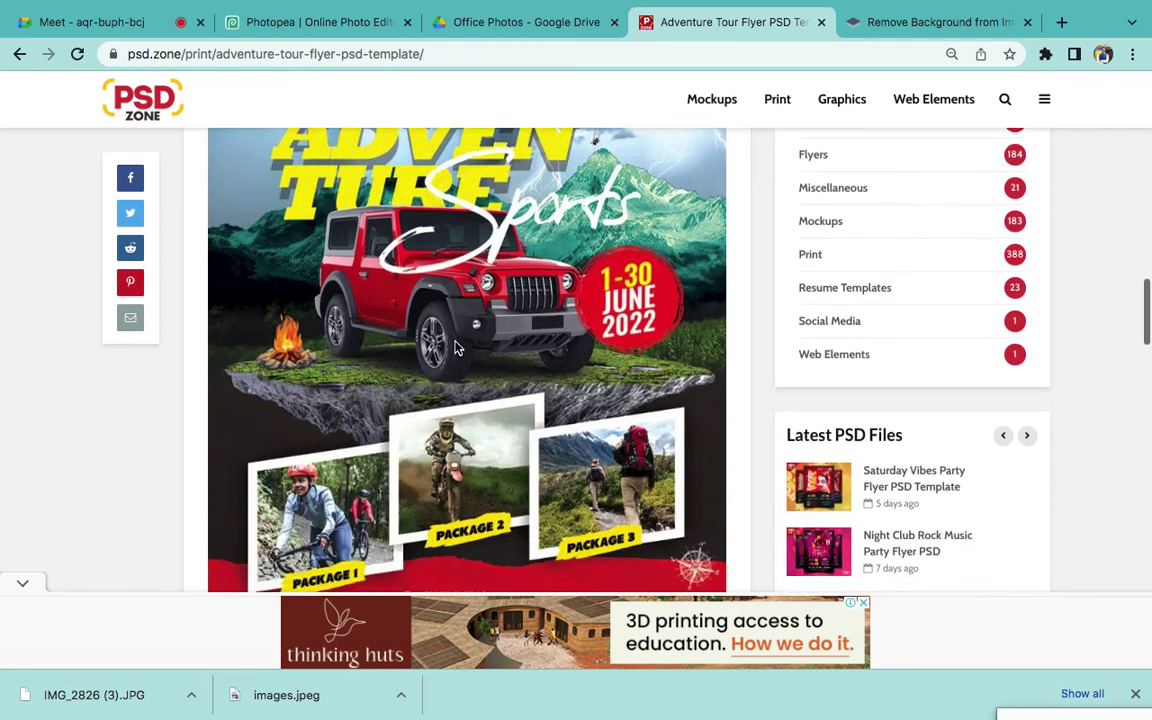
scroll(410, 290, up, 4)
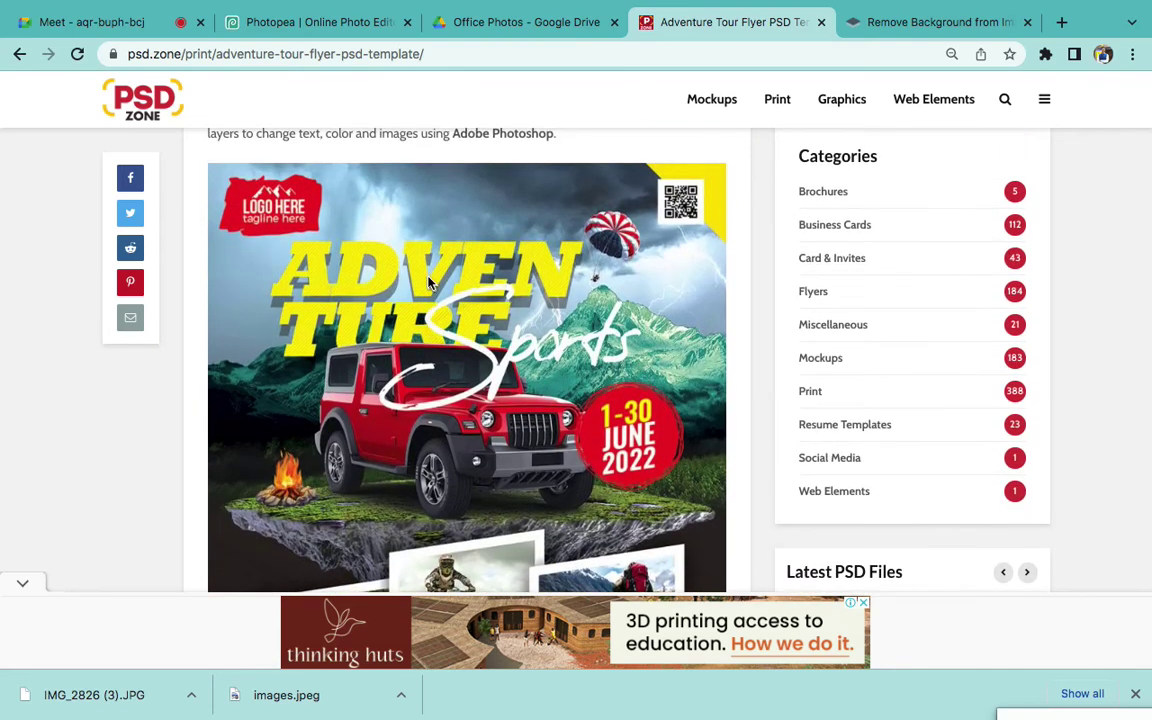
Unlock the flyer template's free download with the Tweet option and close the Twitter page without posting
scroll(428, 283, down, 15)
scroll(428, 283, down, 3)
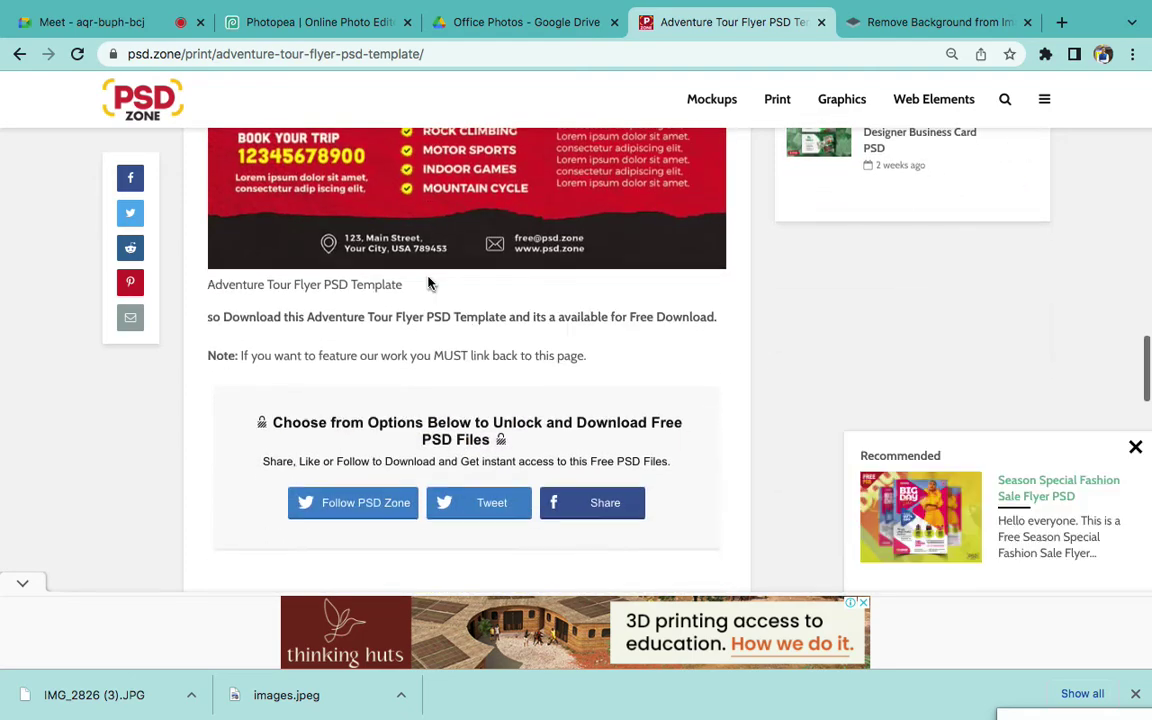
key(super+0)
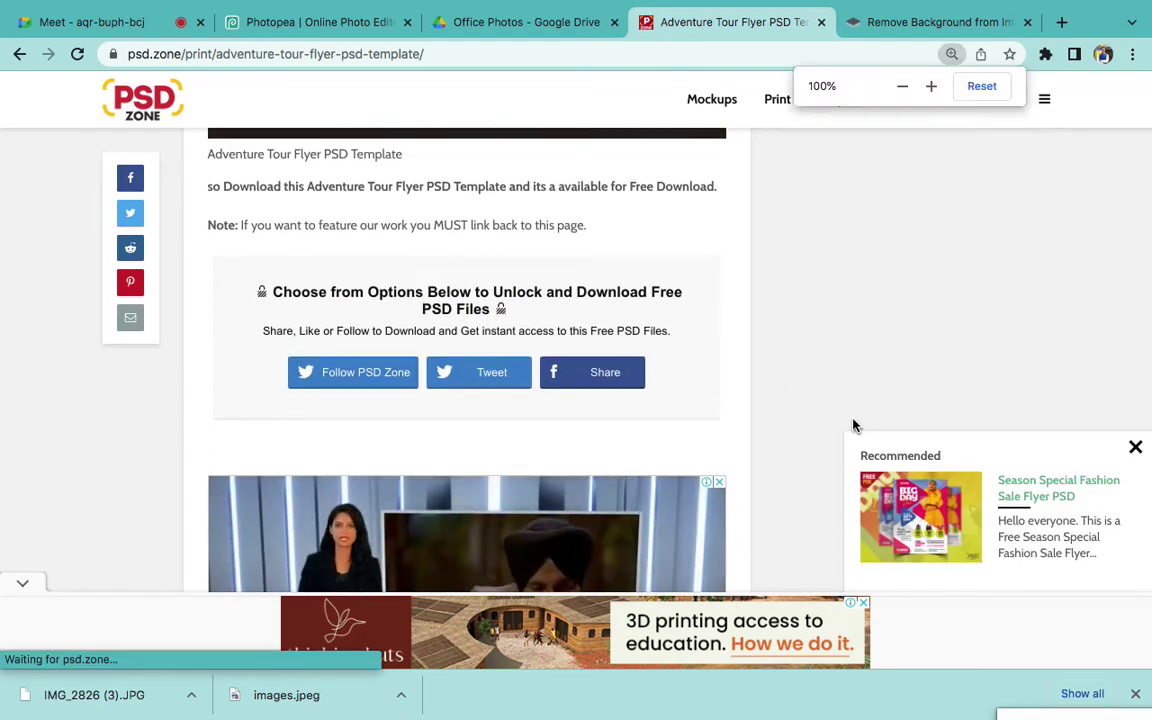
key(super+0)
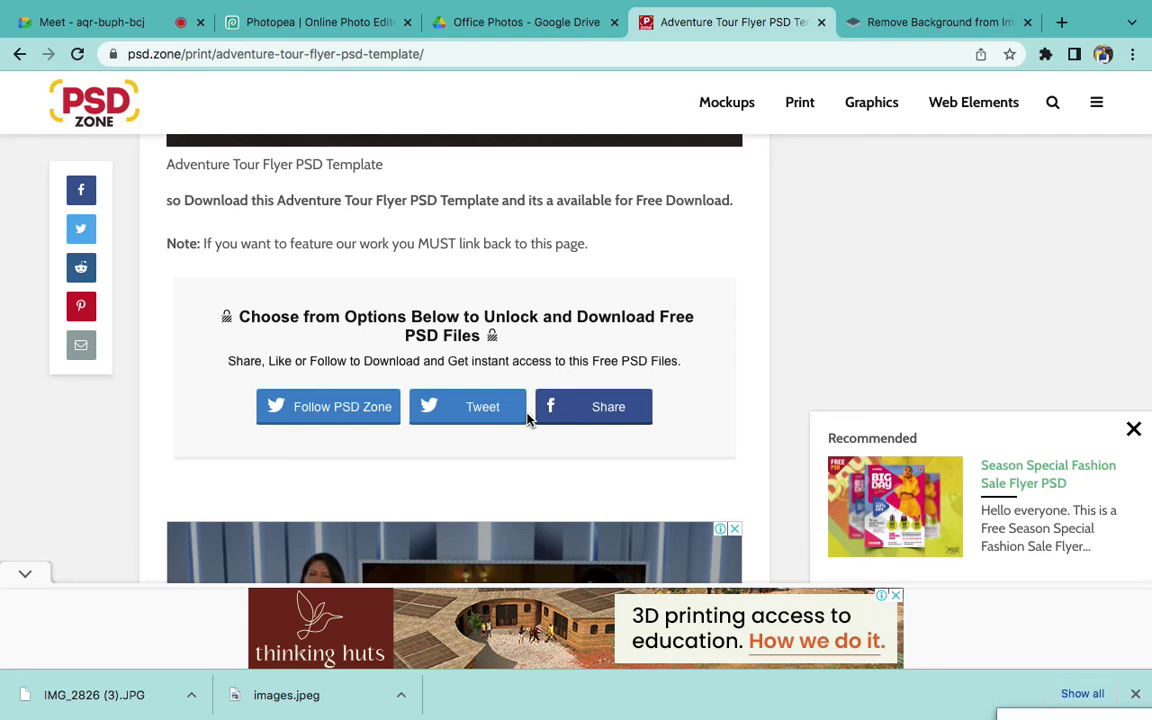
scroll(509, 357, up, 4)
scroll(509, 360, down, 4)
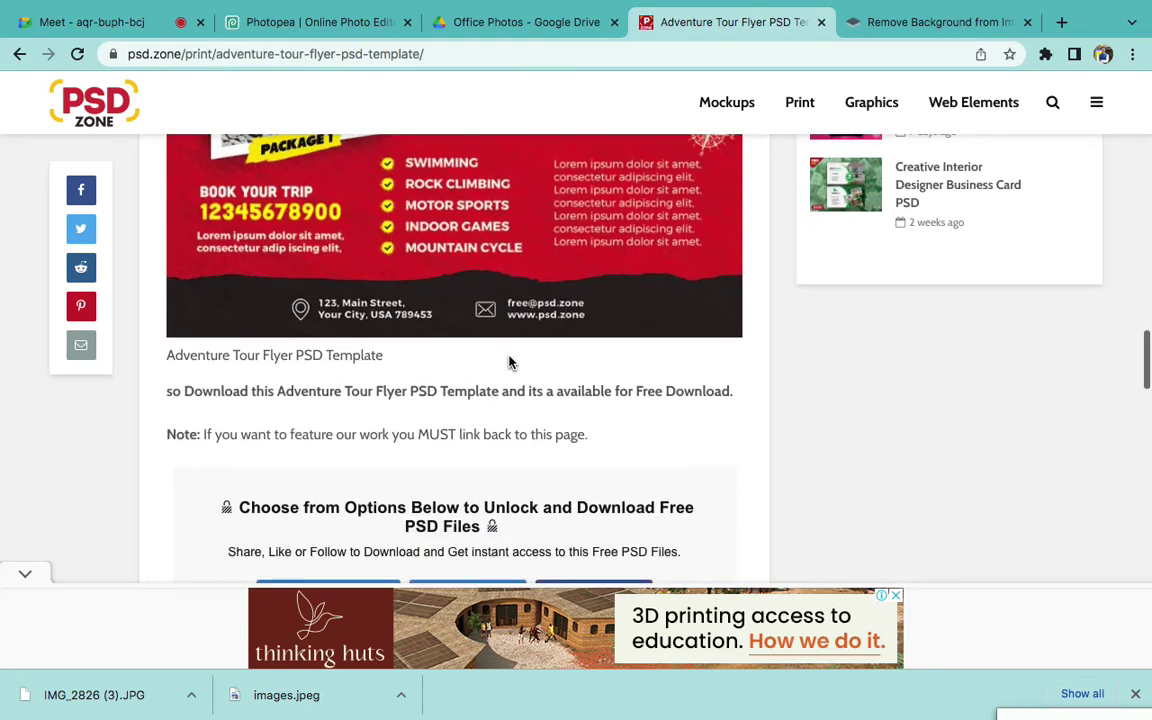
scroll(509, 360, down, 1)
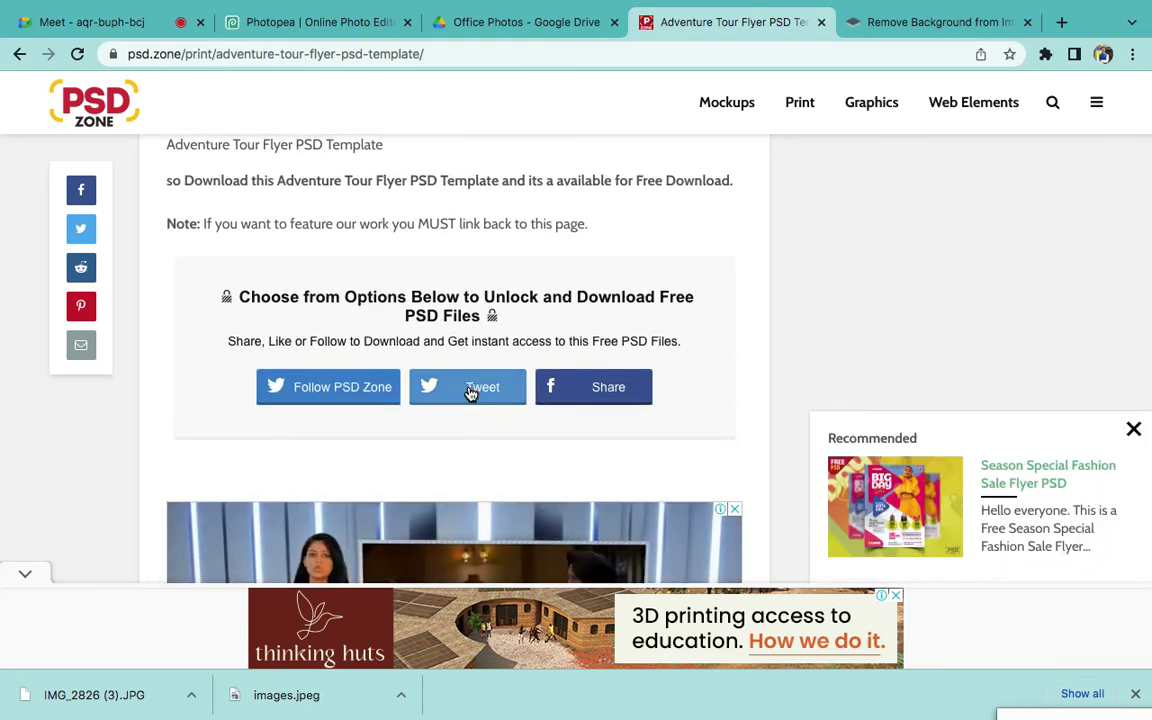
click(469, 391)
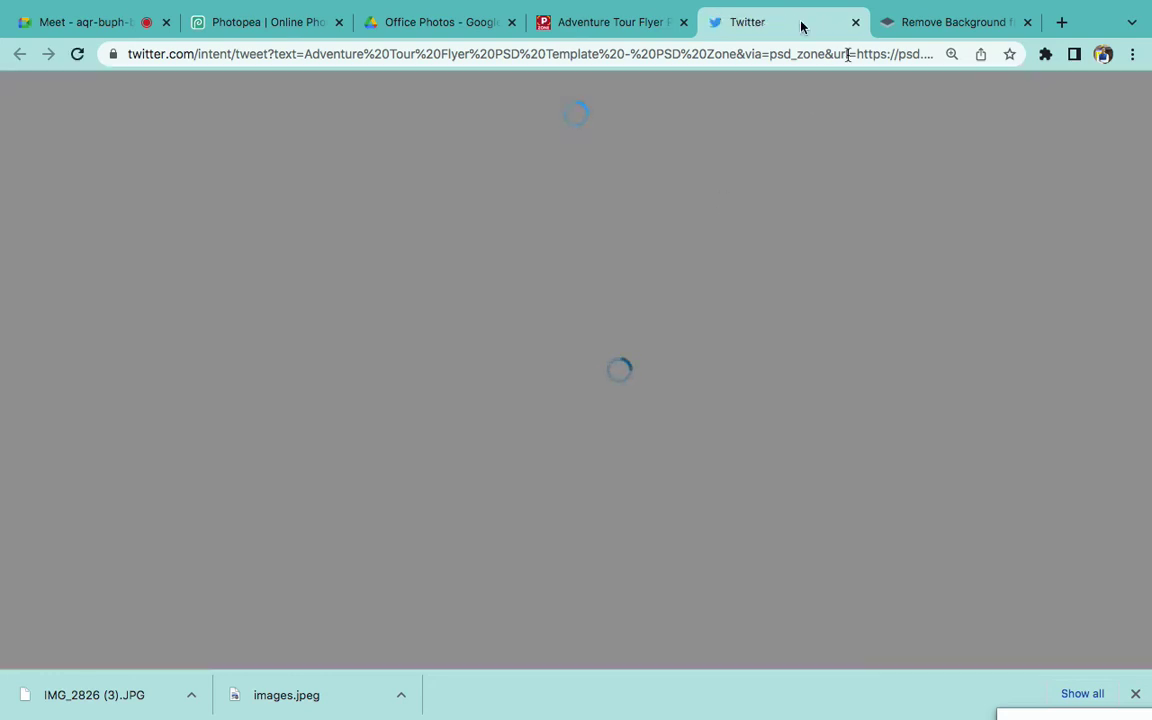
click(854, 24)
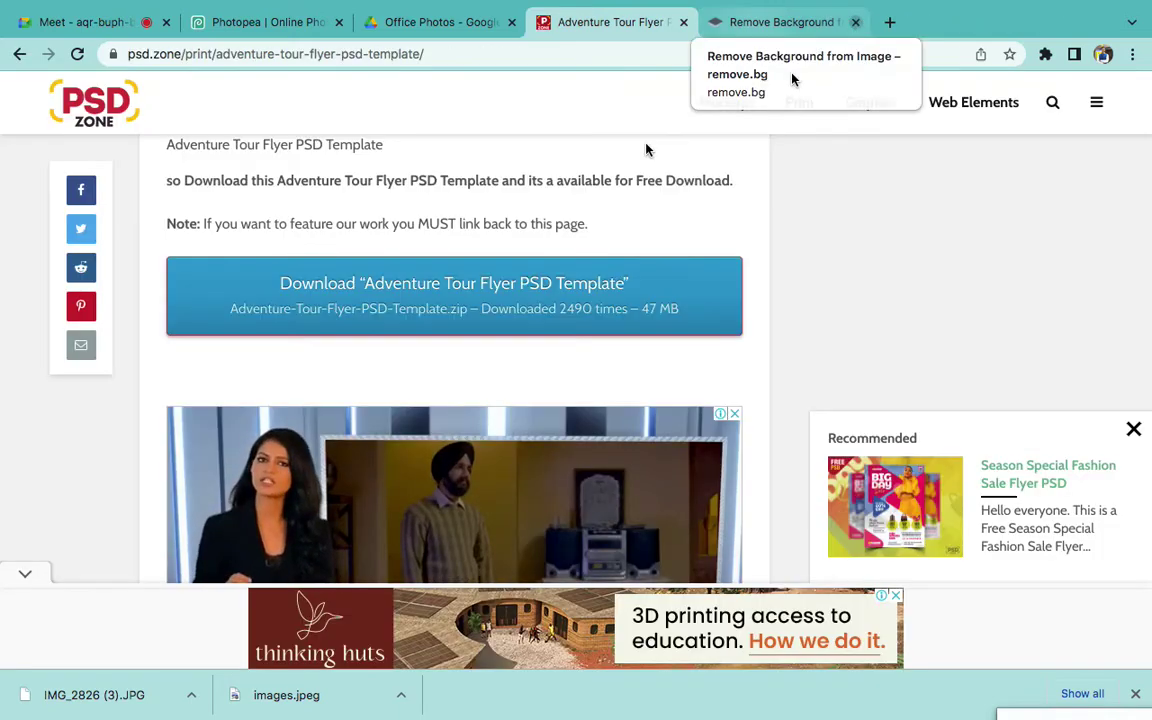
Download Adventure-Tour-Flyer-PSD-Template.zip and look over the flyer preview while it downloads
click(426, 313)
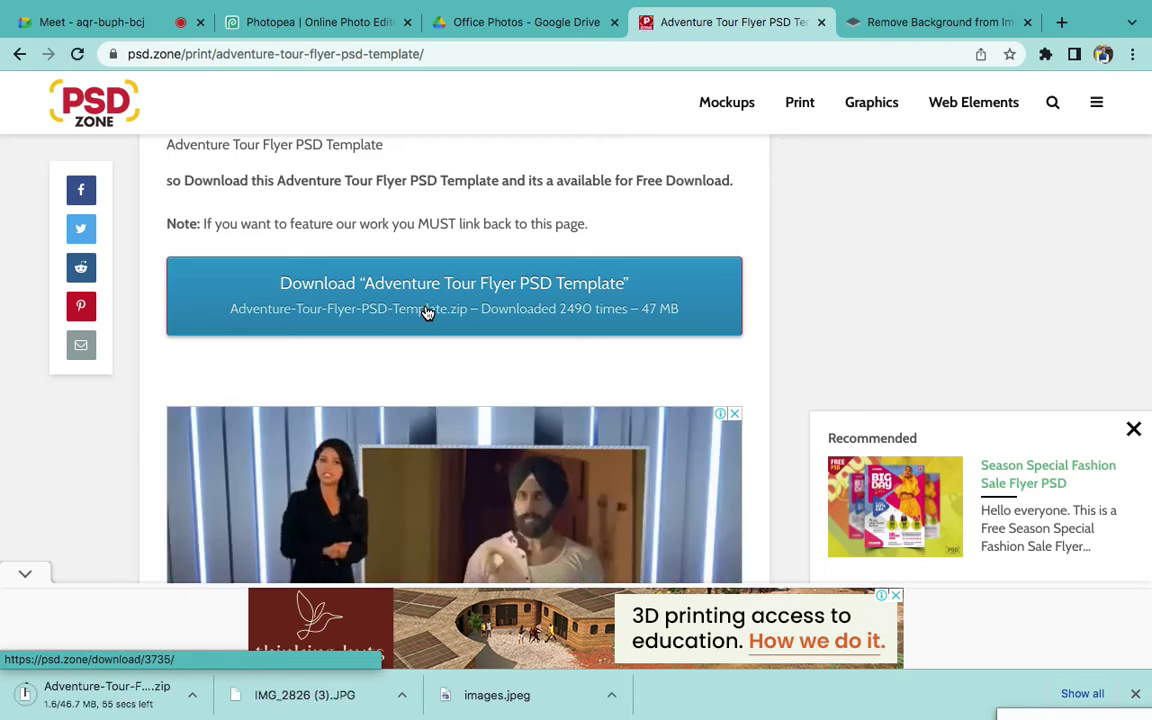
scroll(426, 313, up, 10)
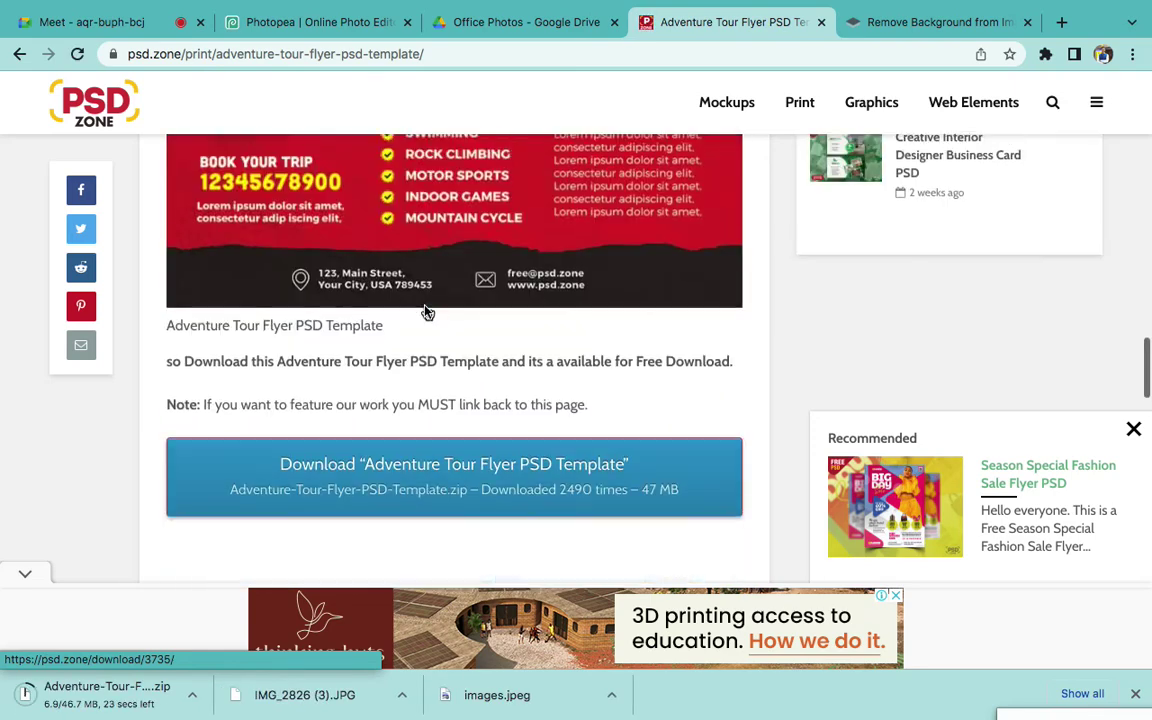
scroll(424, 311, up, 3)
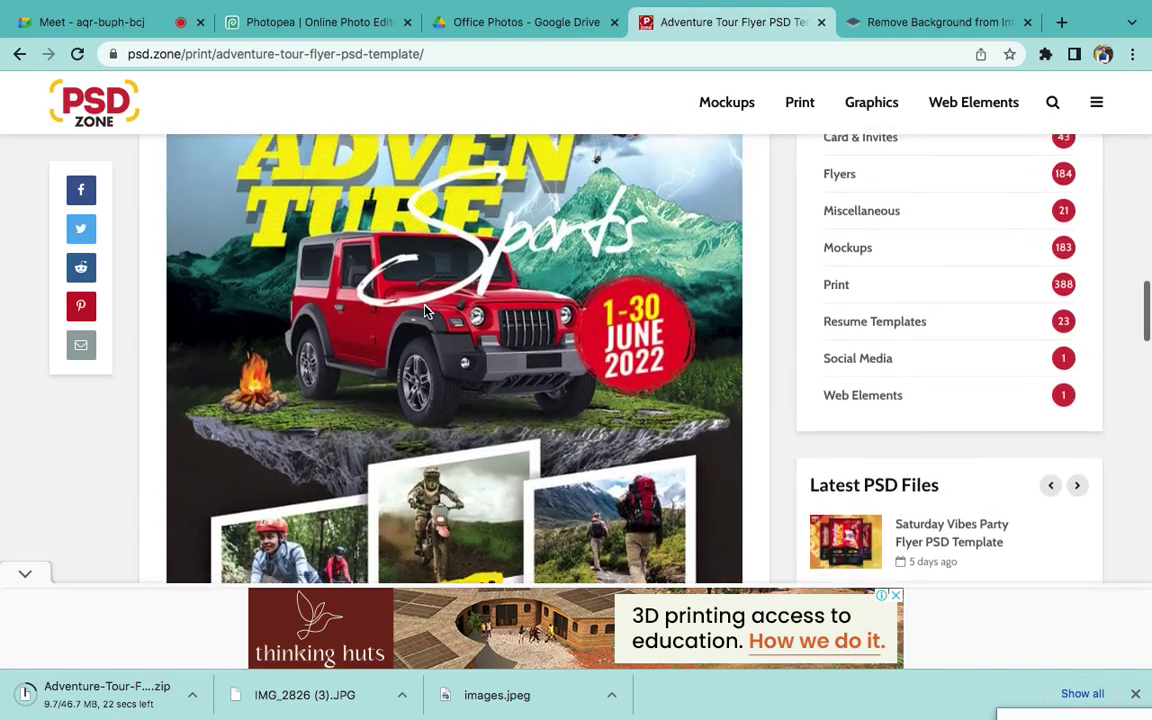
scroll(424, 311, down, 2)
scroll(424, 311, down, 4)
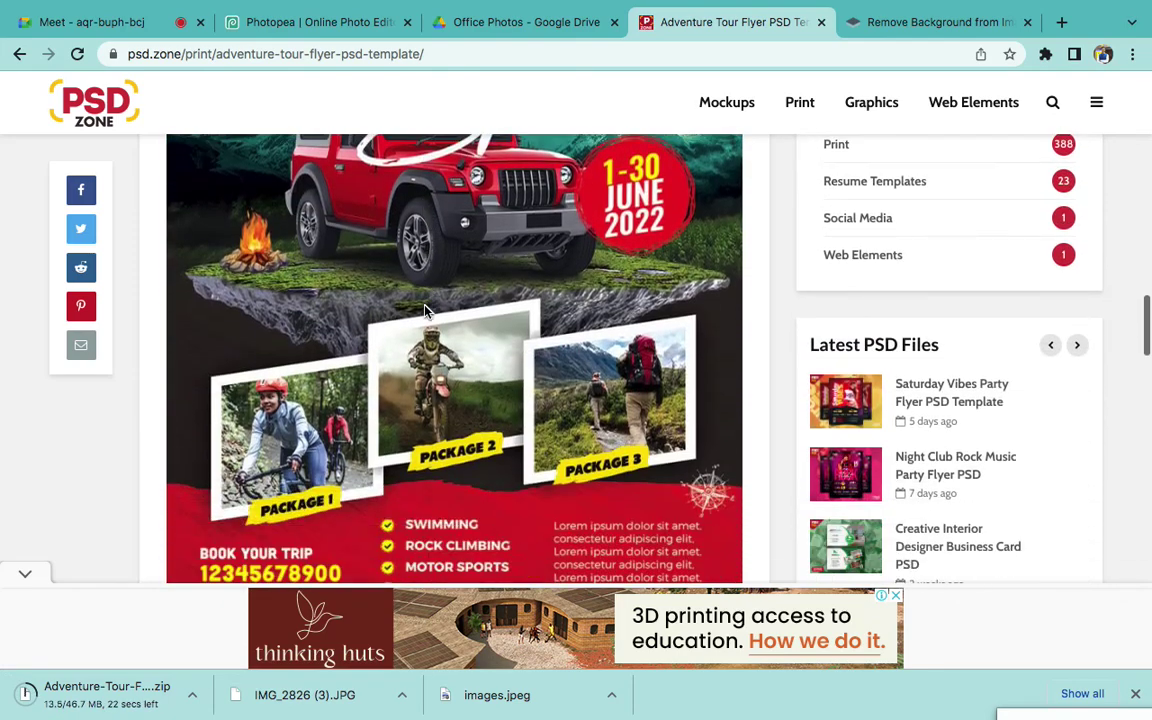
Review the Adventure Tour Flyer preview from its logo and title down to the package photos, activity list and contact details
scroll(424, 311, up, 3)
scroll(424, 311, up, 3)
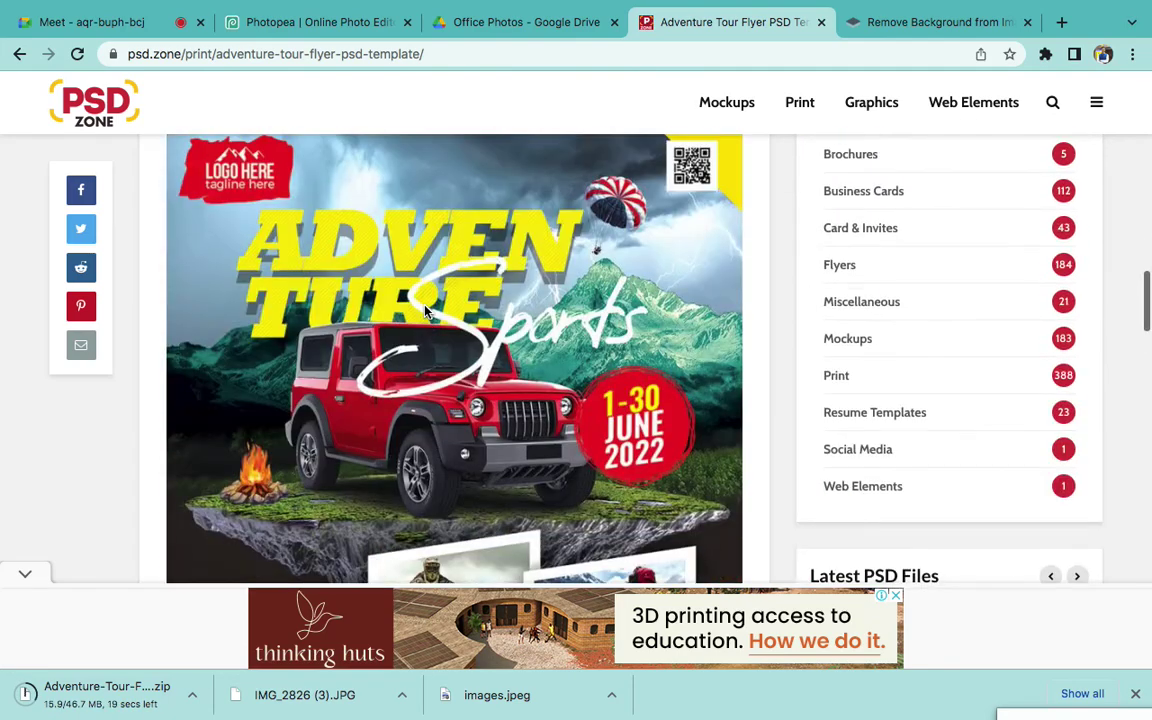
scroll(424, 311, up, 1)
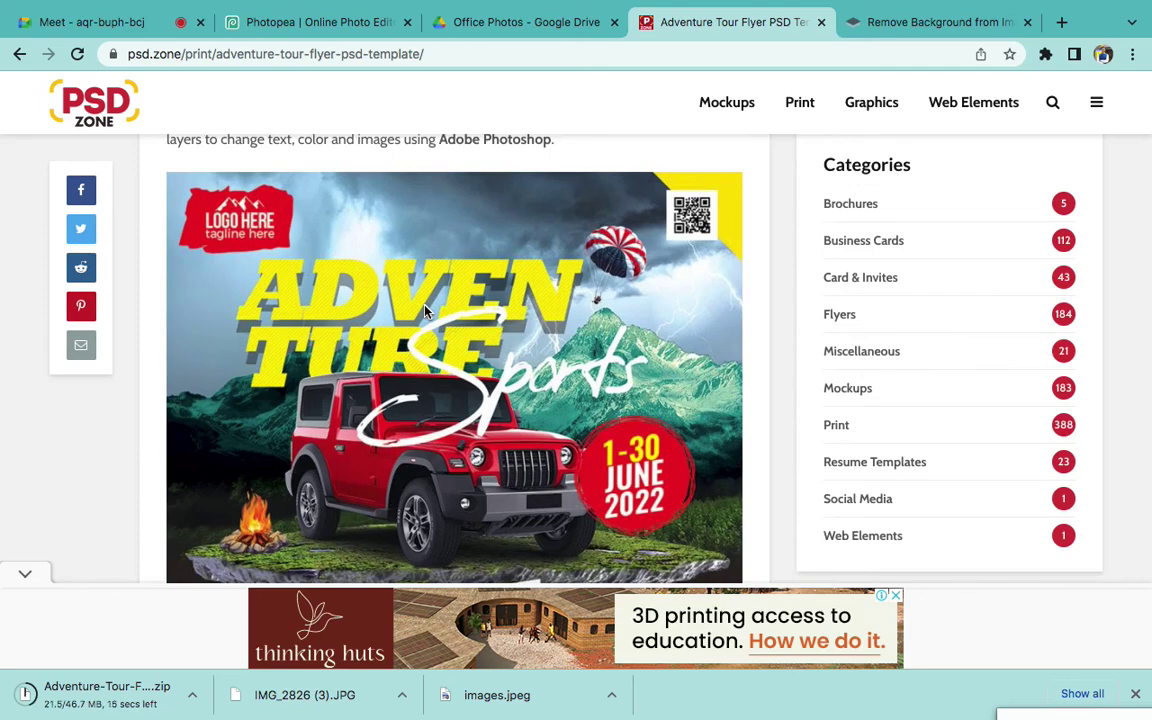
scroll(424, 311, down, 4)
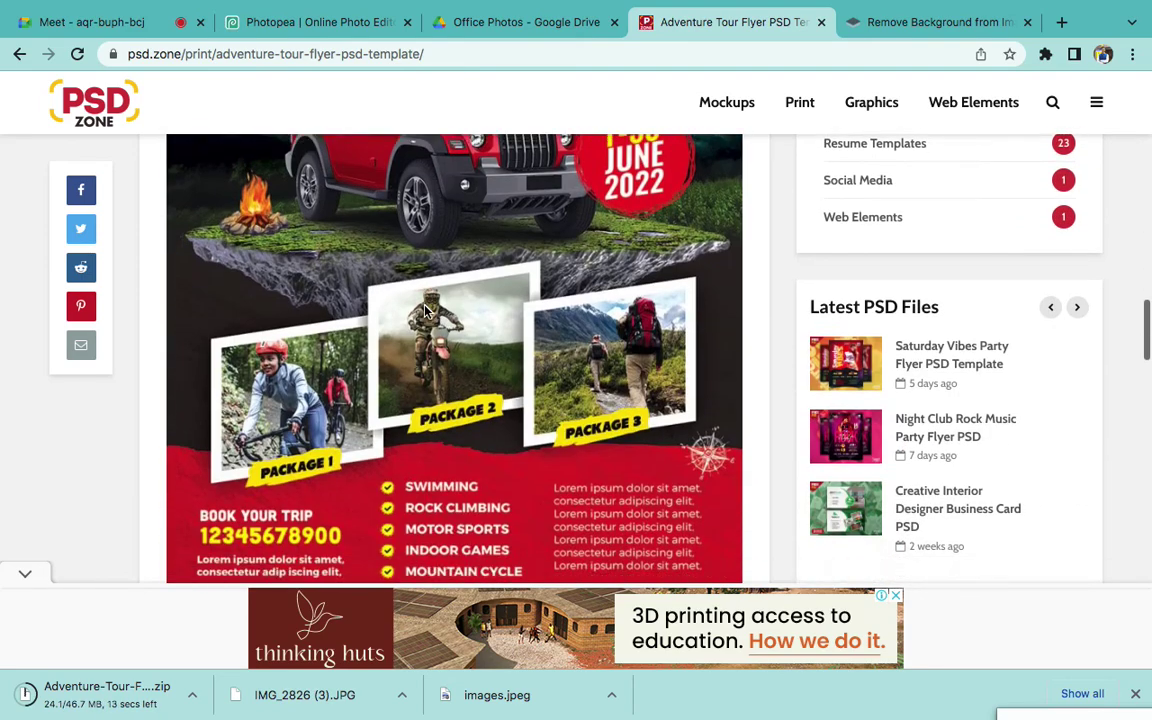
scroll(424, 311, down, 3)
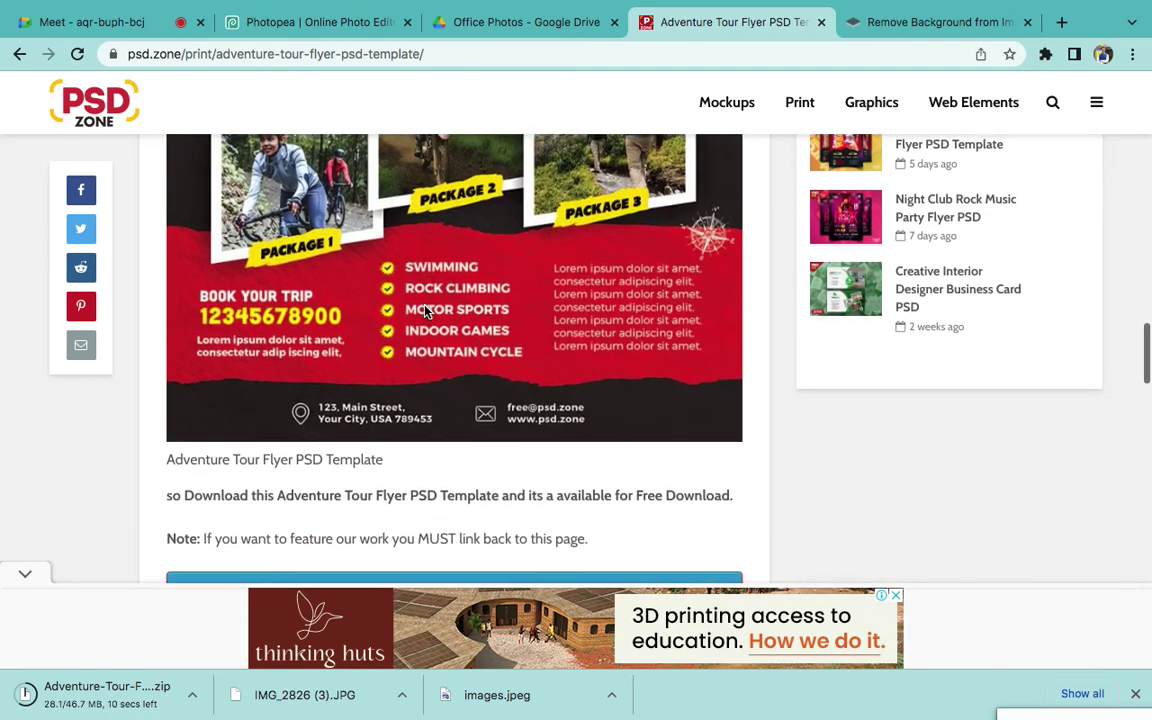
scroll(424, 311, up, 7)
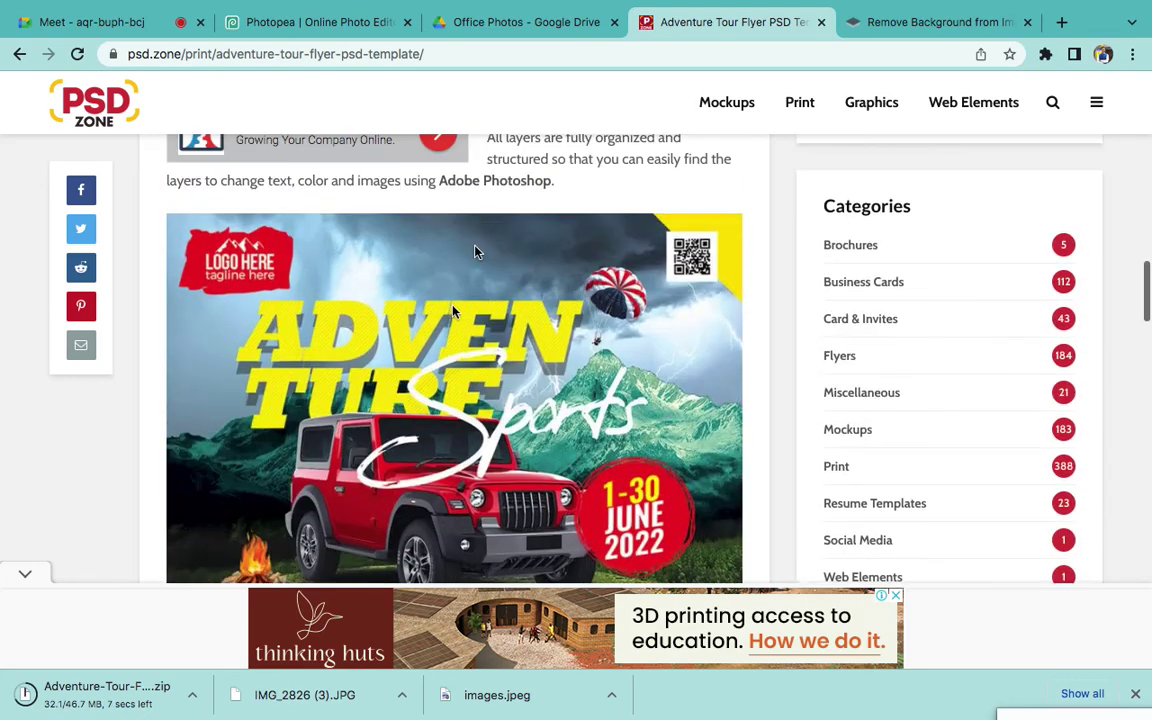
scroll(481, 226, up, 10)
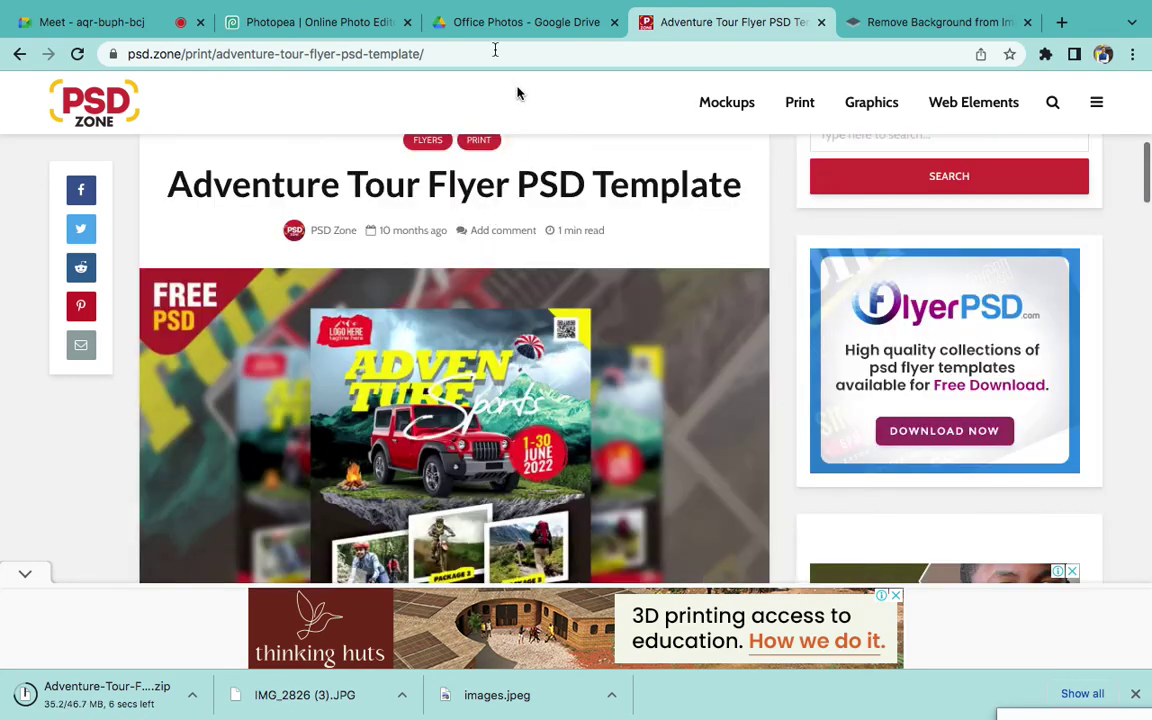
Extract the downloaded Adventure-Tour-Flyer zip and open the extracted template folder in Finder
click(334, 23)
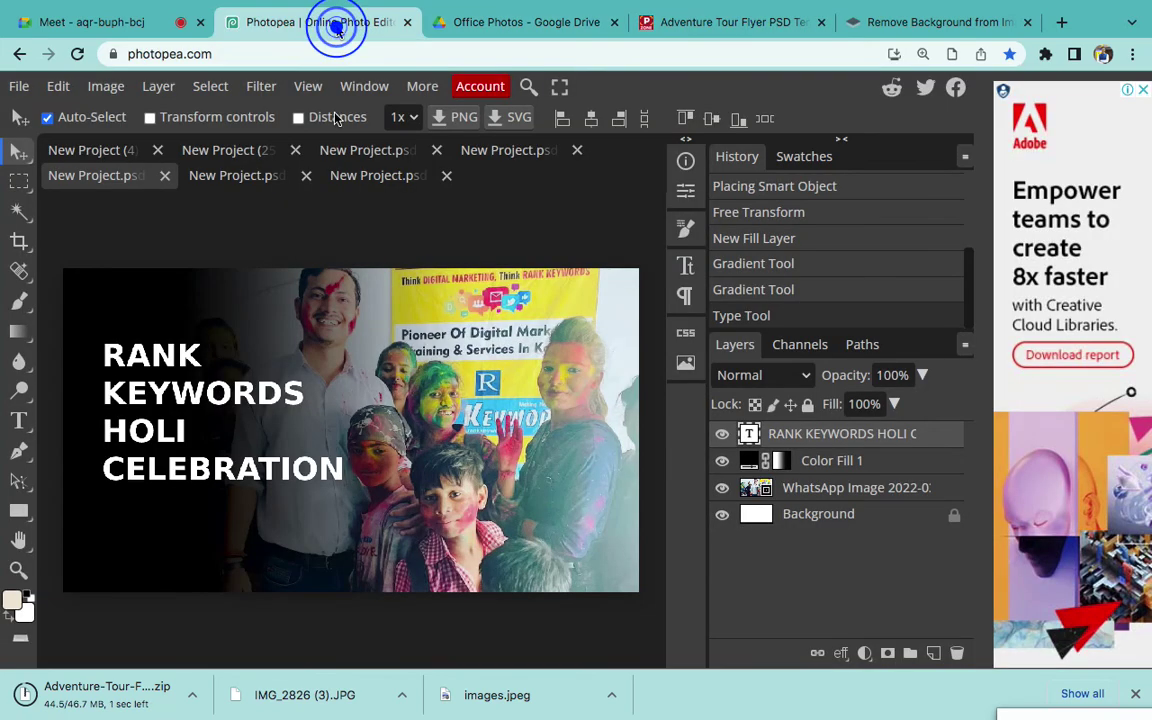
click(113, 692)
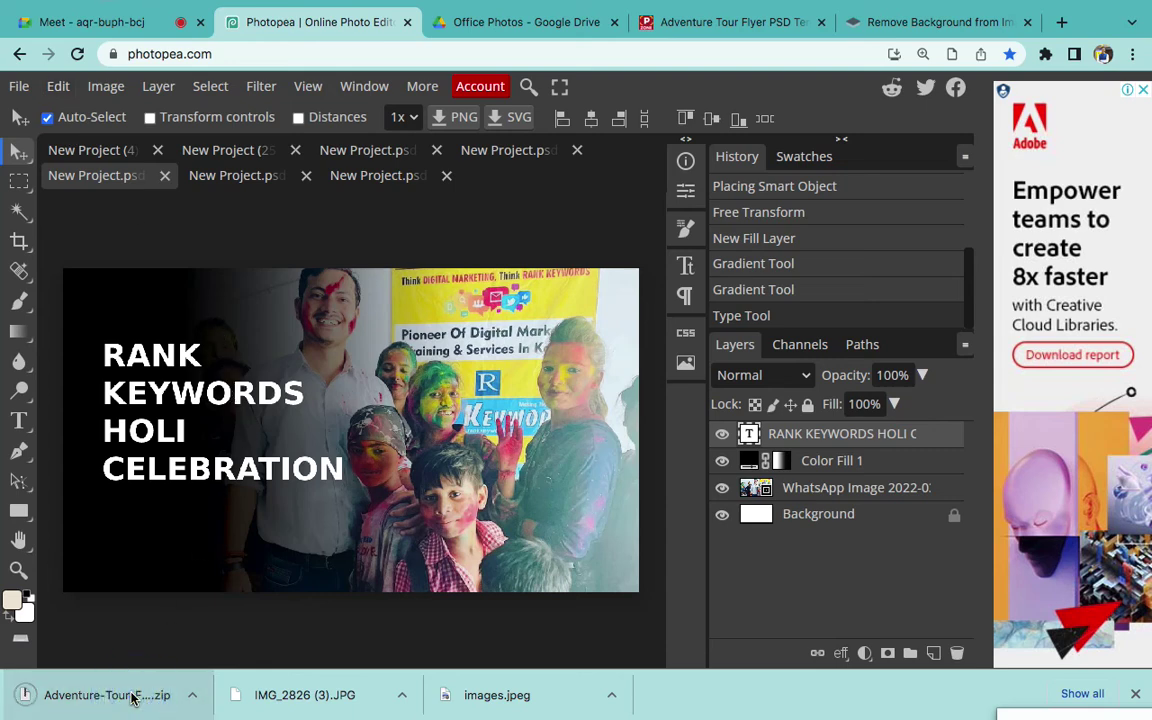
click(97, 695)
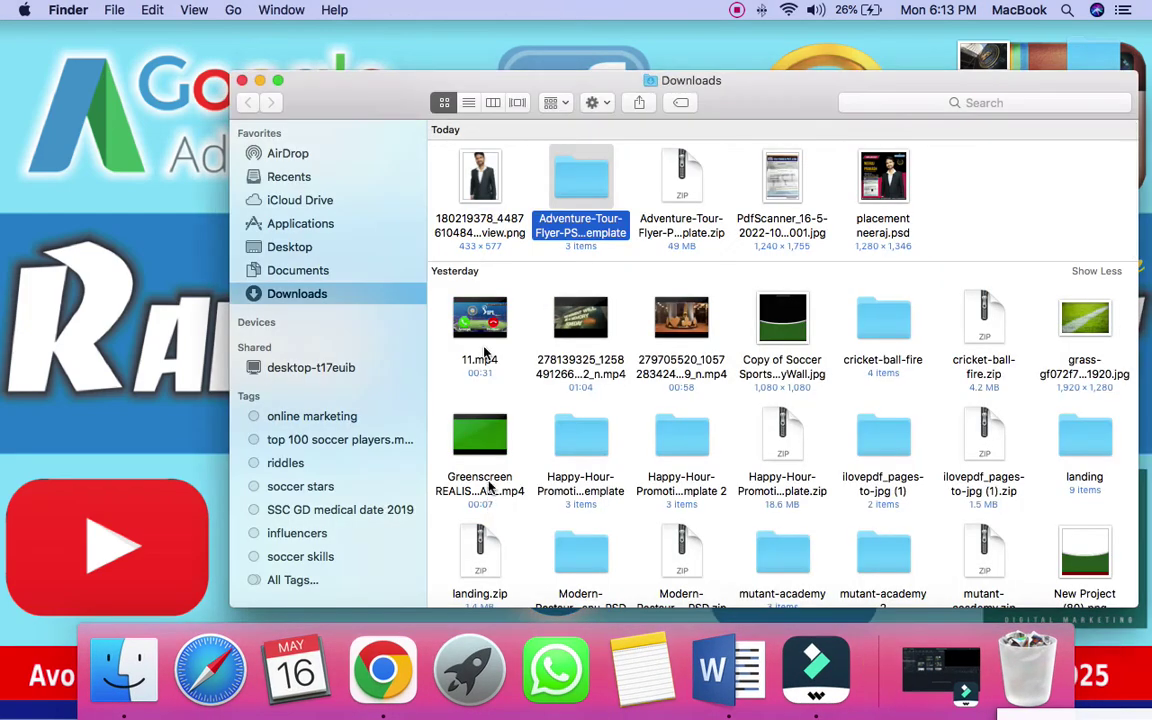
double_click(577, 182)
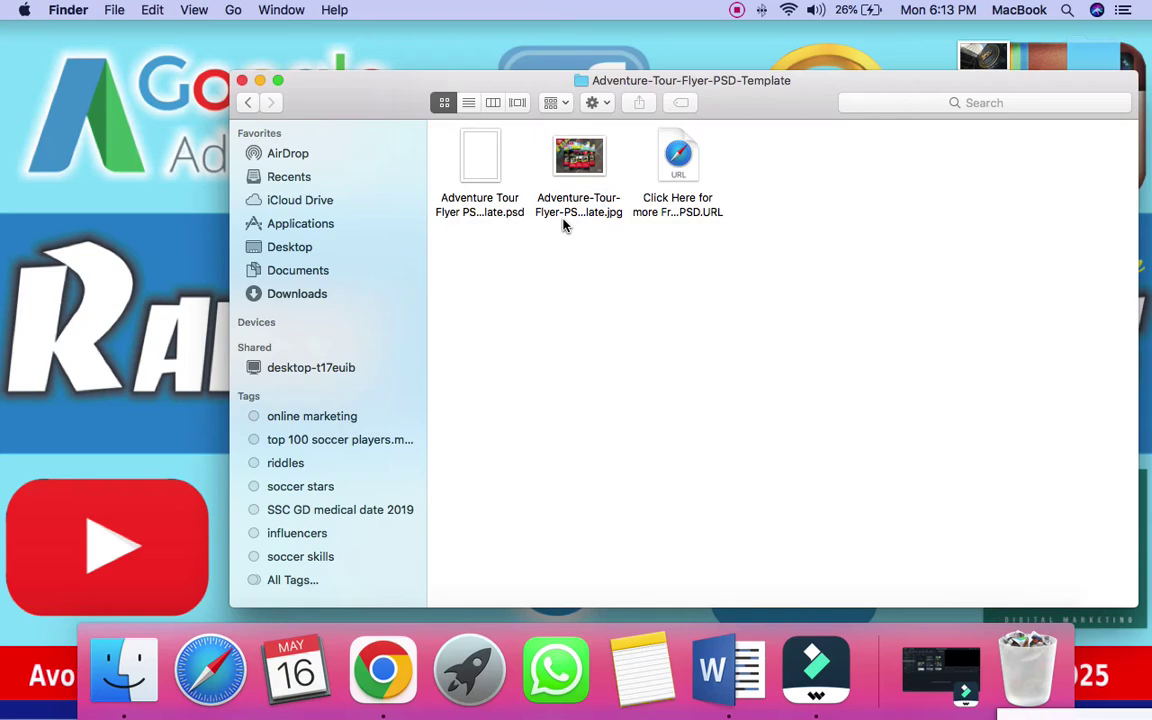
Switch back to Photopea and open the Adventure Tour Flyer PSD file from the extracted folder in Downloads
click(385, 672)
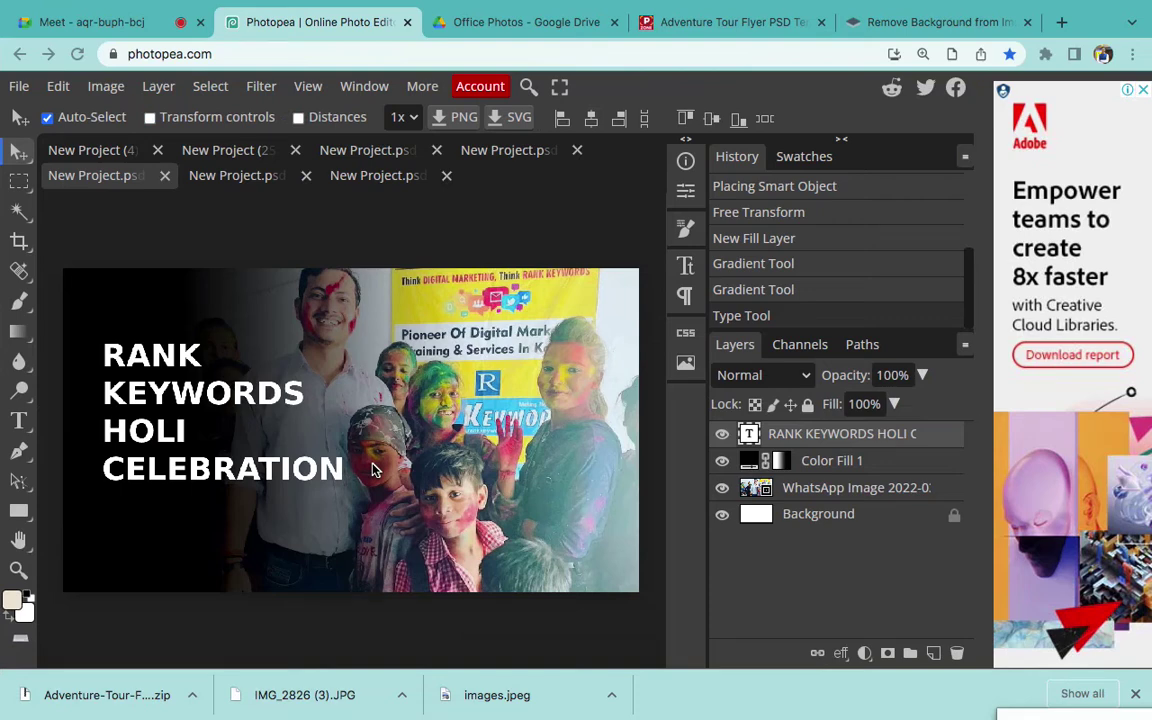
click(17, 90)
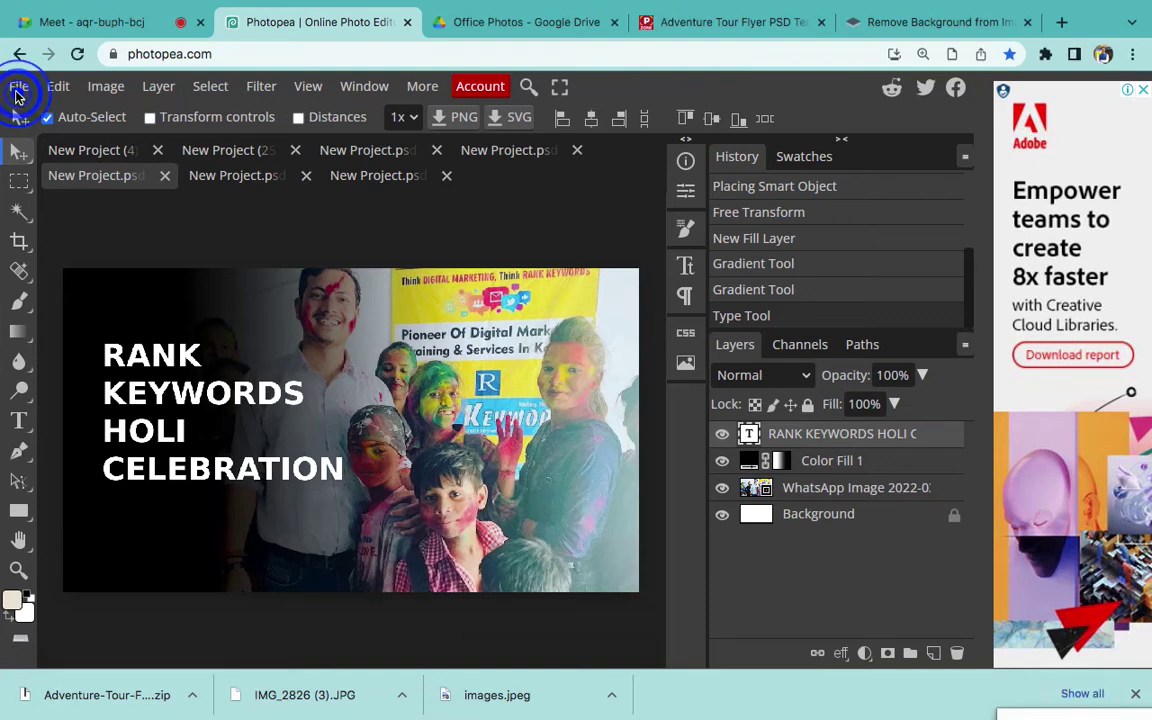
click(18, 88)
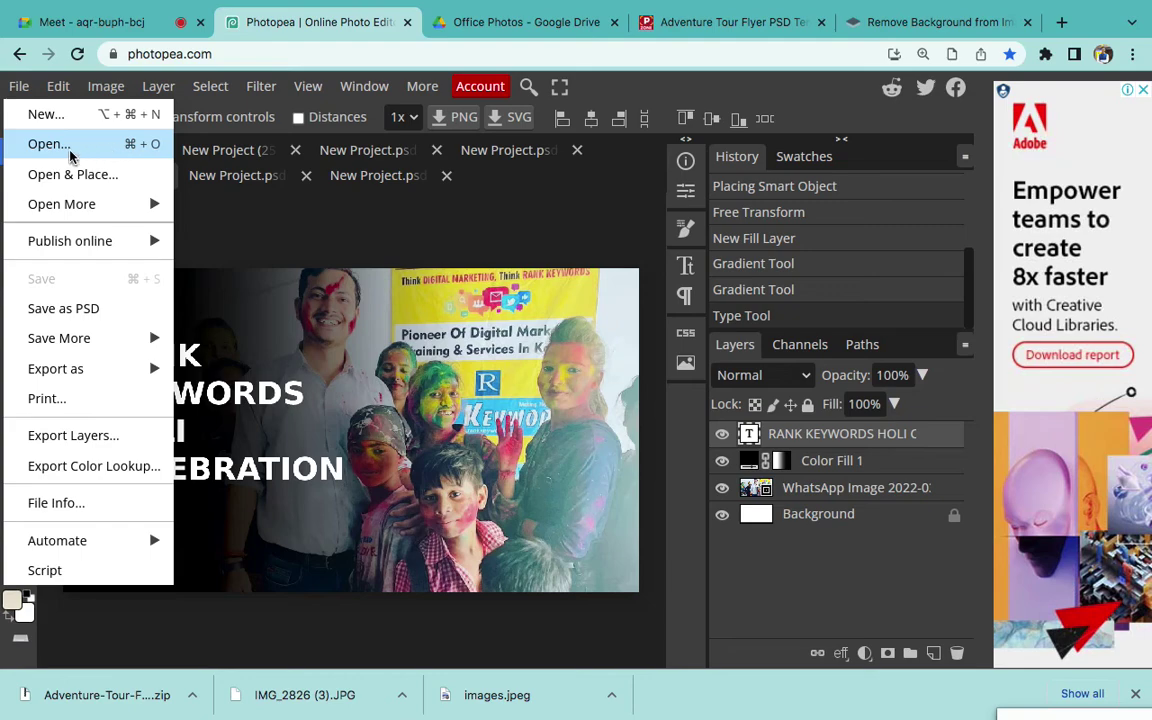
click(64, 148)
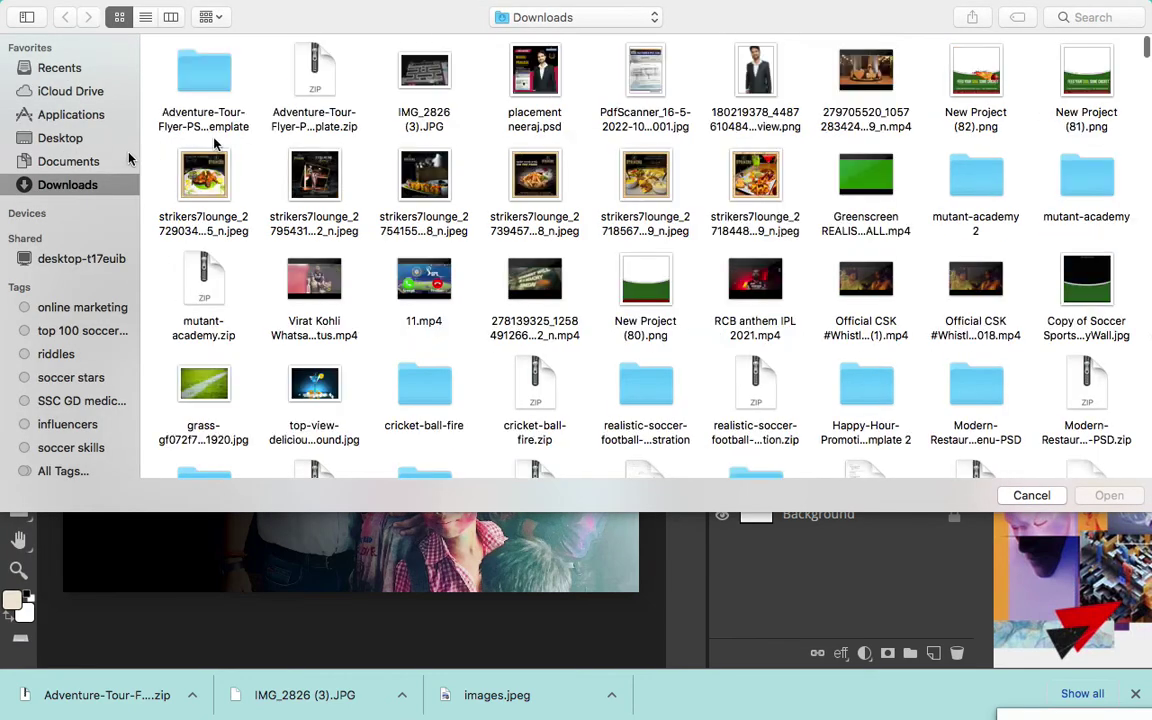
double_click(211, 82)
click(198, 80)
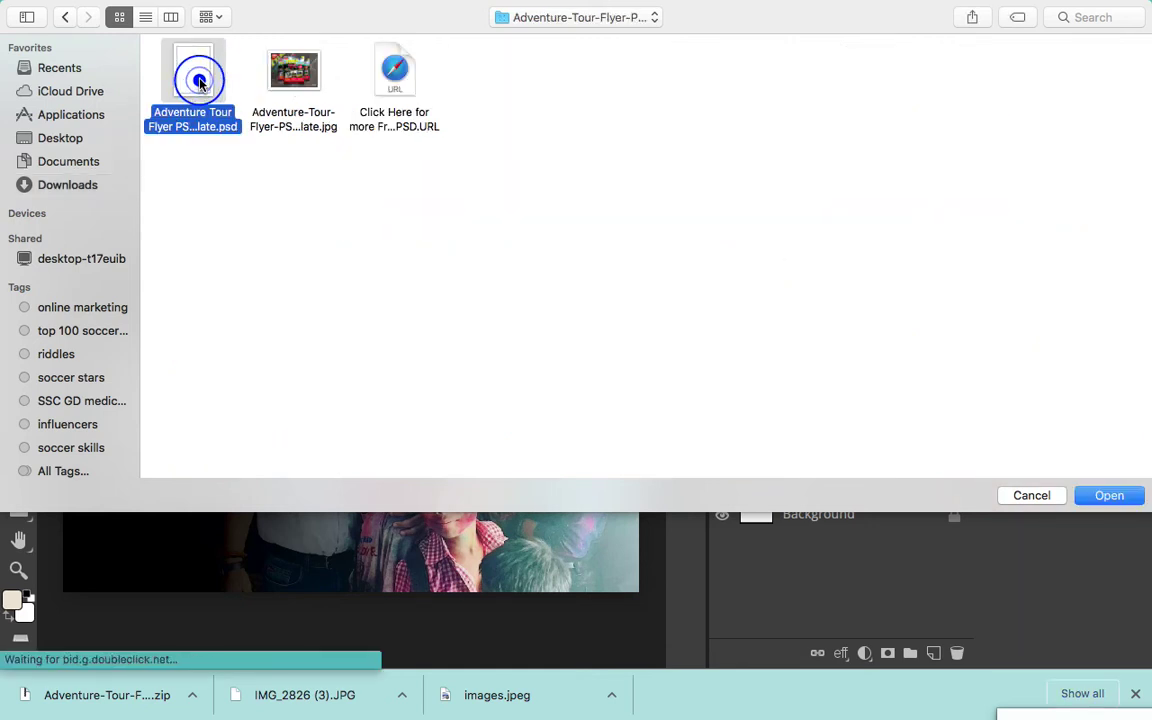
double_click(199, 84)
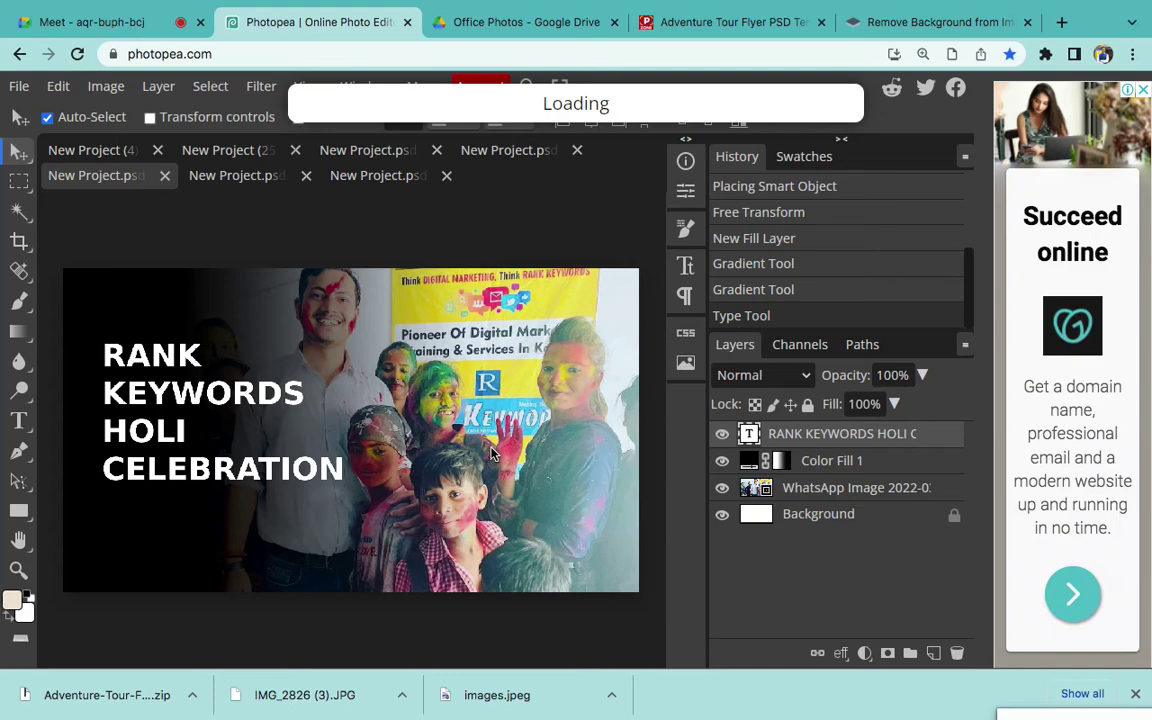
Switch to Word to review the list of PSD template sites while the flyer loads, and return to Photopea
mouse_move(640, 688)
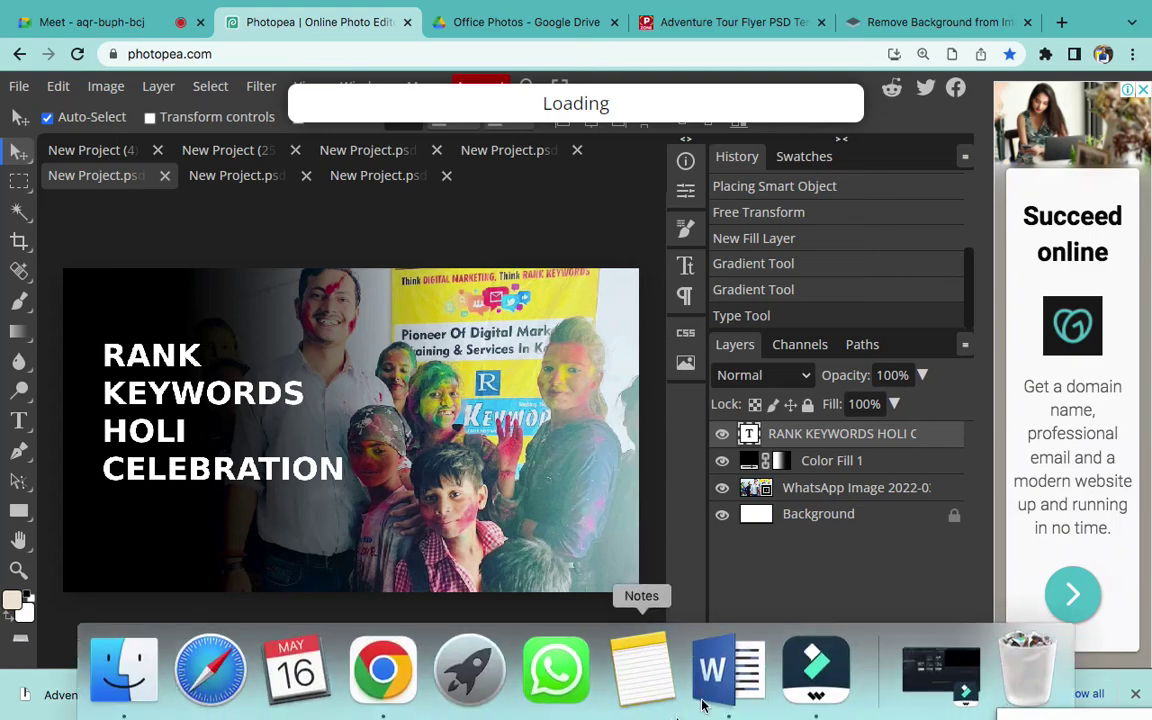
click(740, 688)
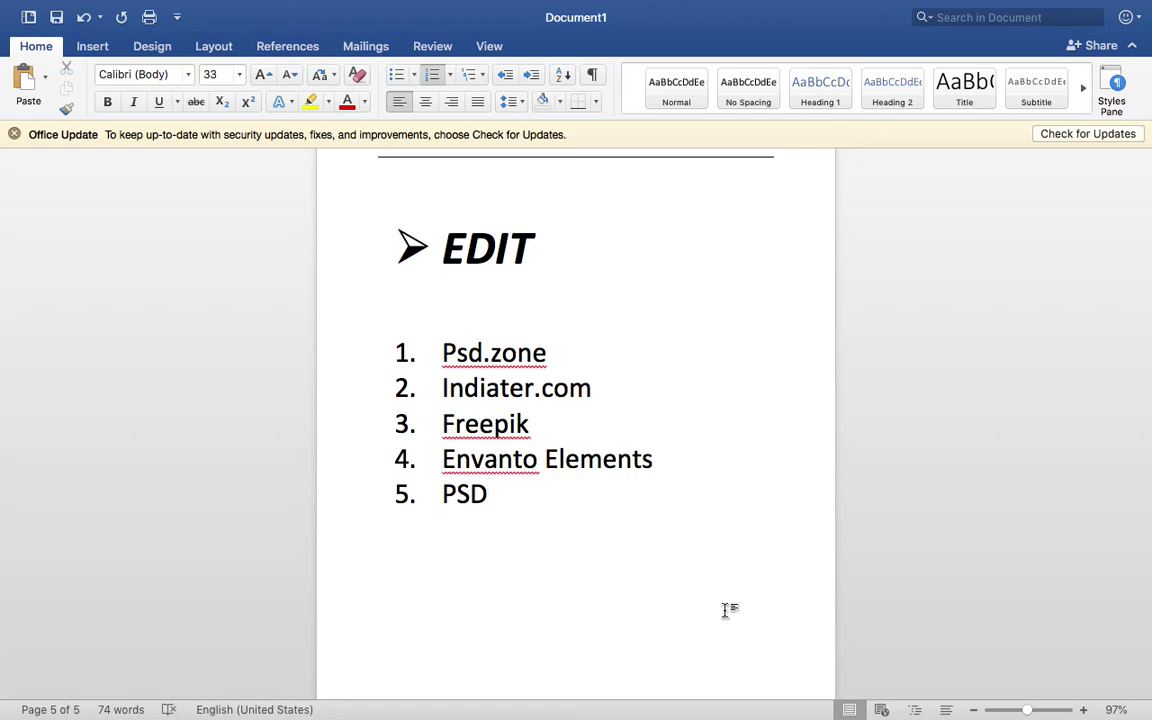
key(super+Tab)
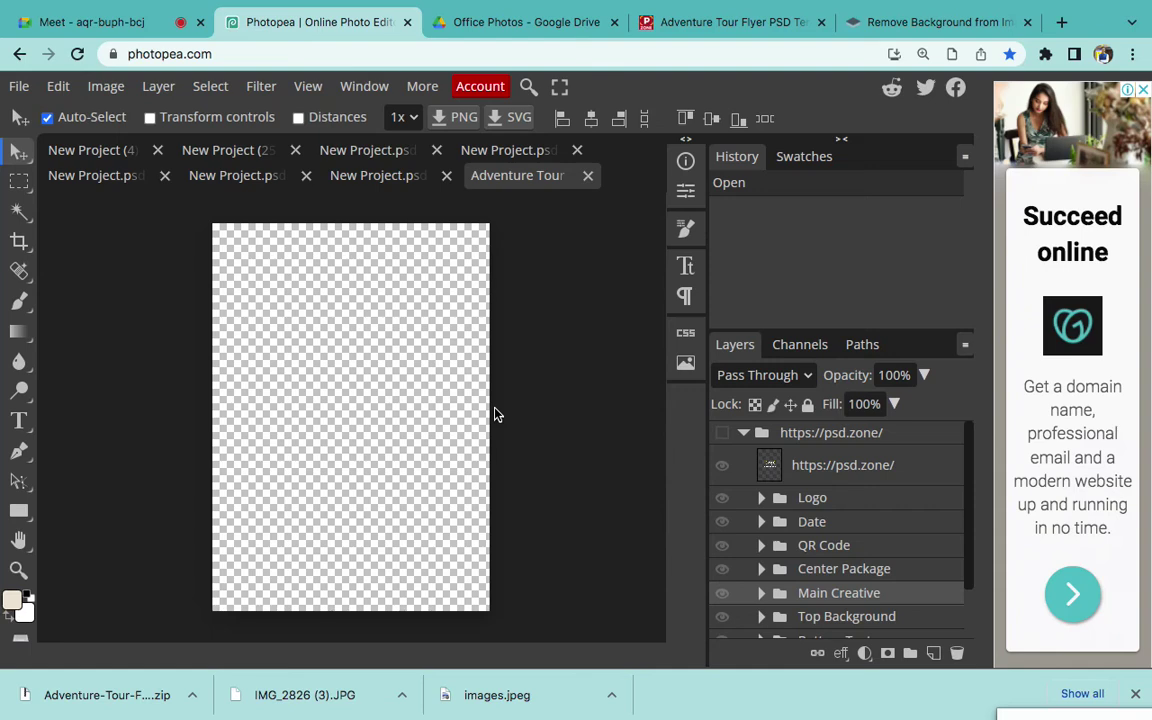
click(724, 438)
click(726, 442)
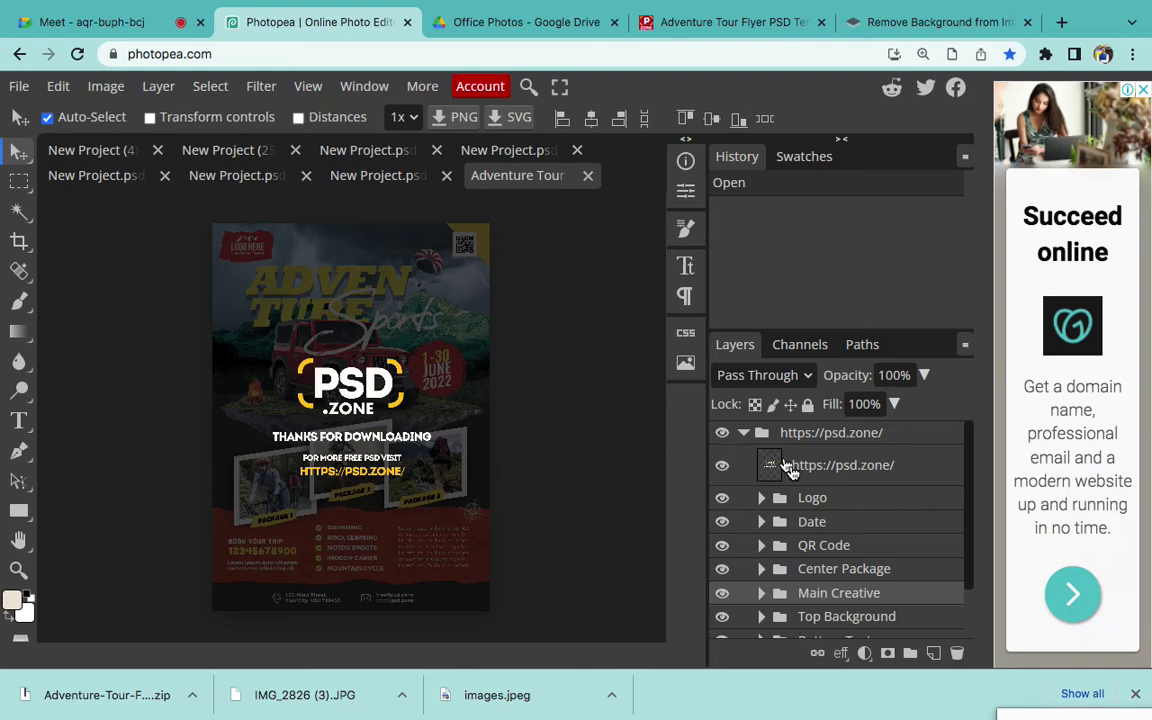
click(771, 460)
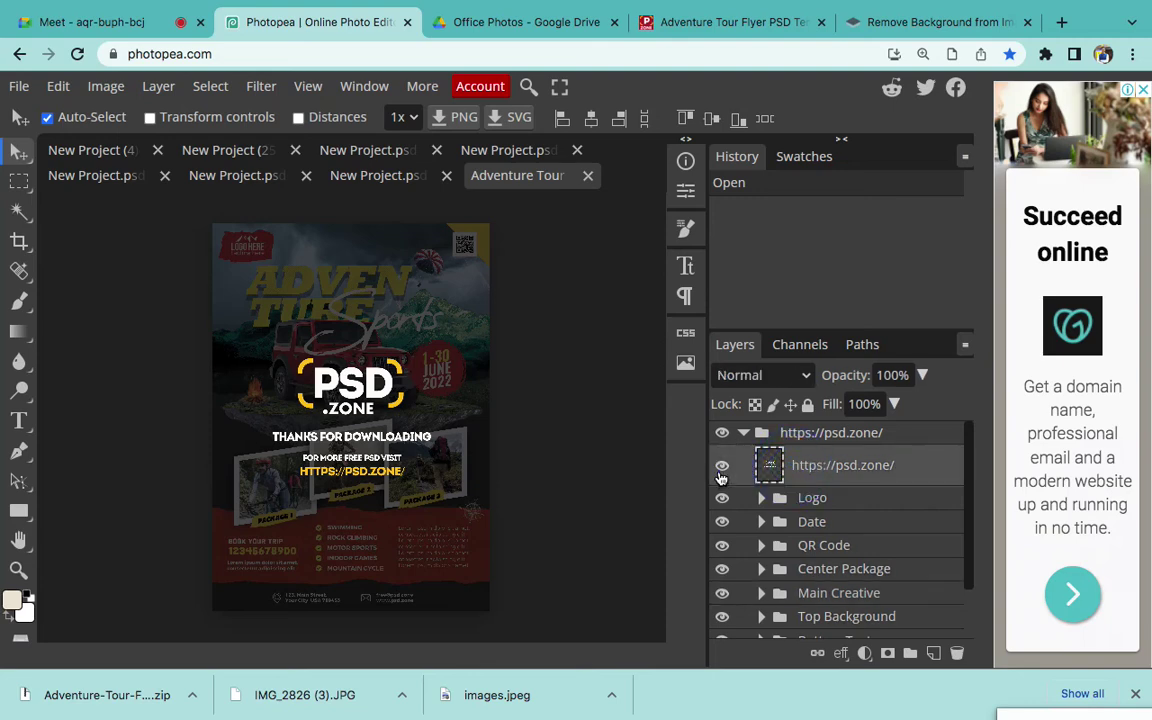
click(720, 472)
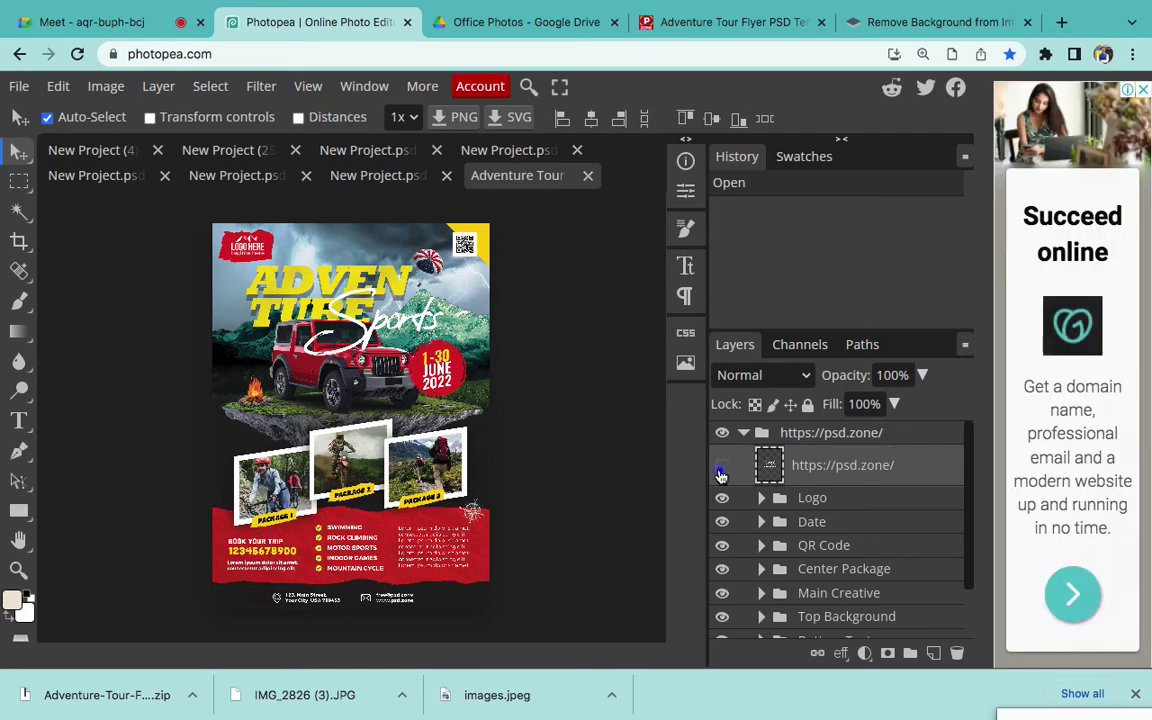
click(720, 473)
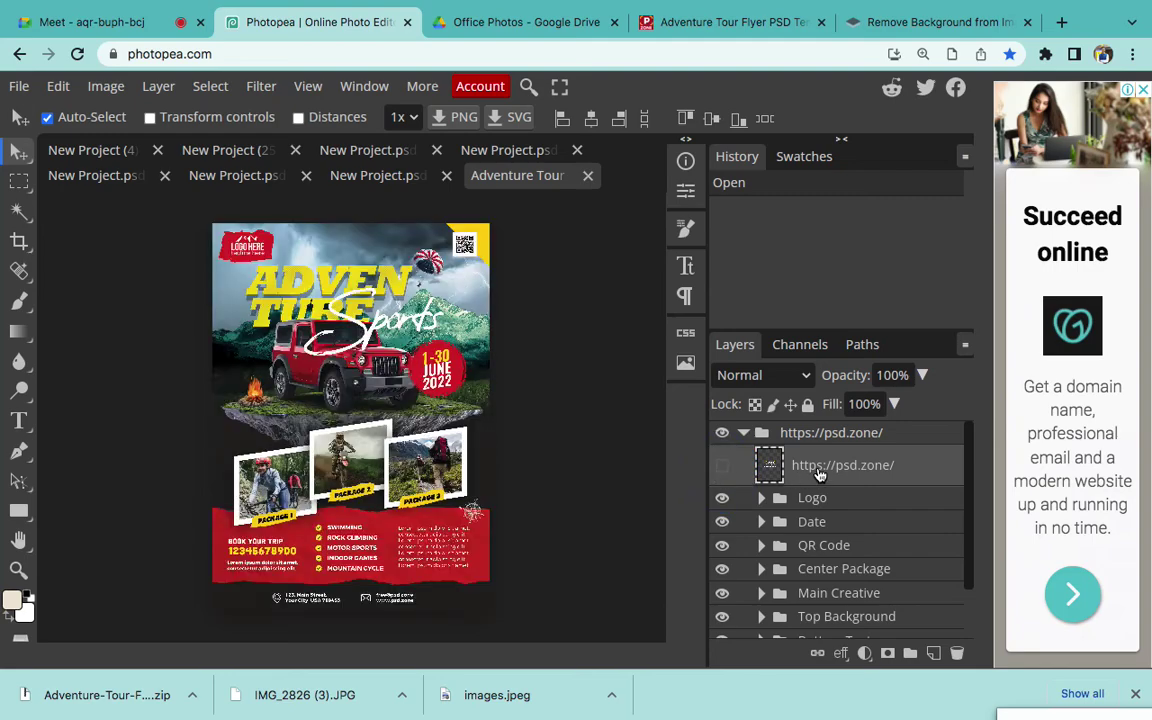
key(Delete)
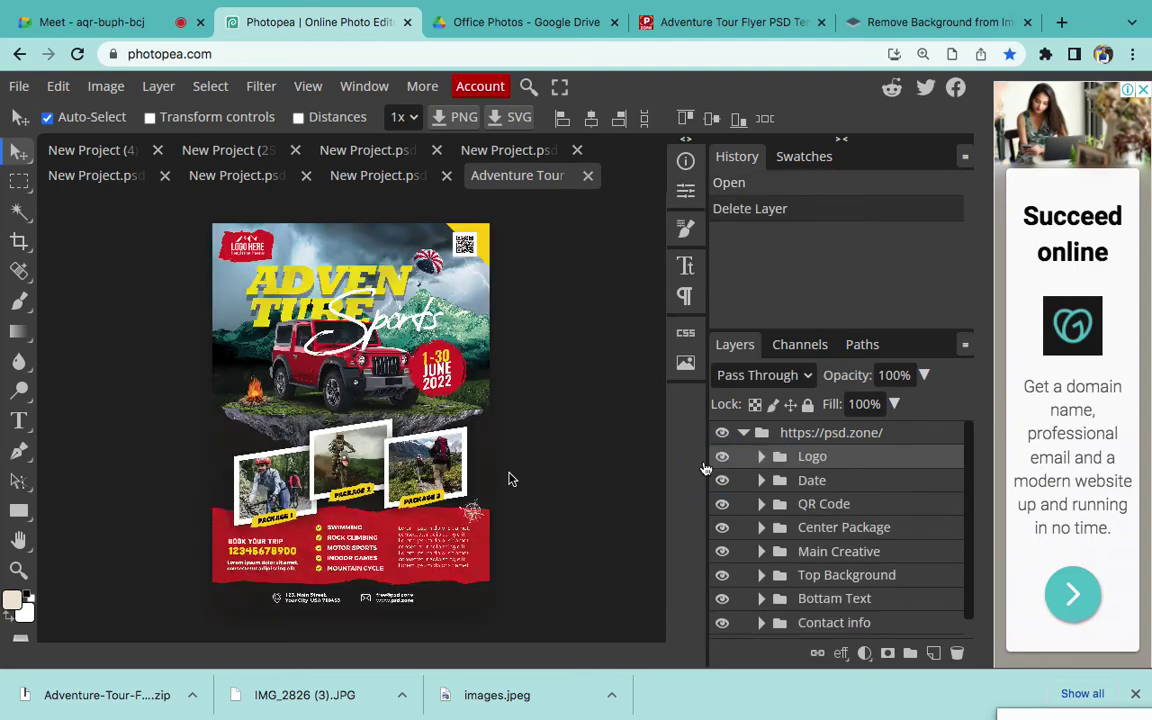
Delete the red background shape and the "LOGO HERE" placeholder layer from the flyer's Logo group
scroll(441, 500, up, 5)
scroll(441, 500, down, 6)
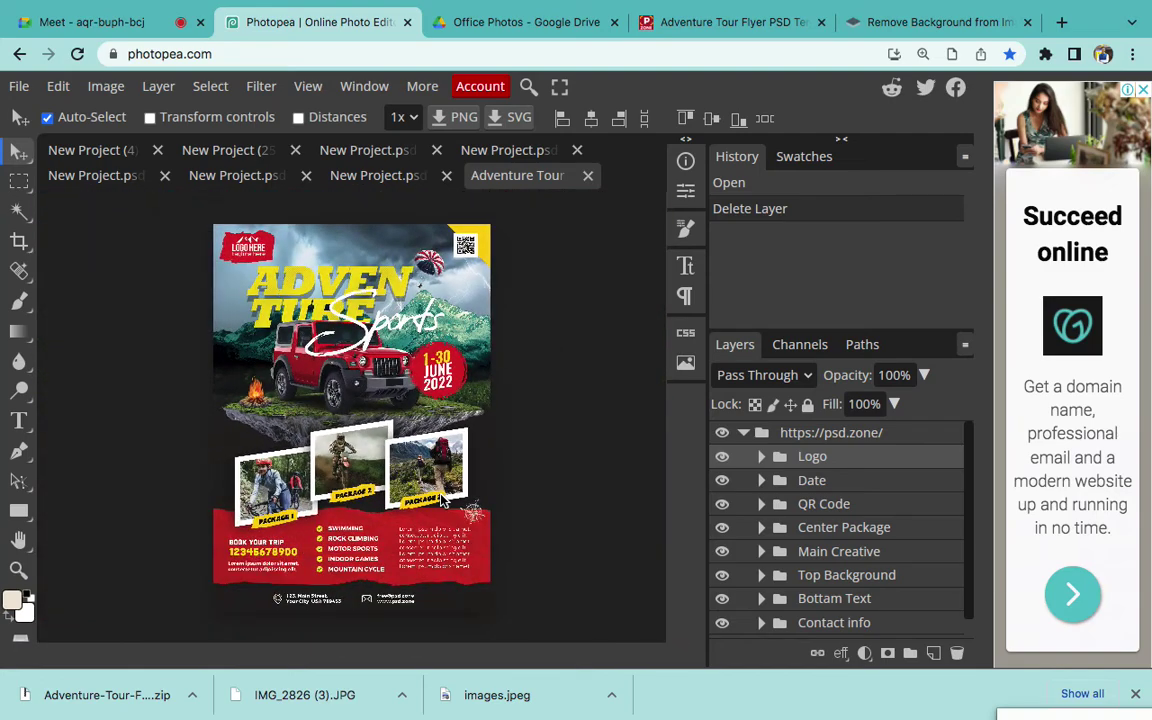
scroll(441, 500, up, 5)
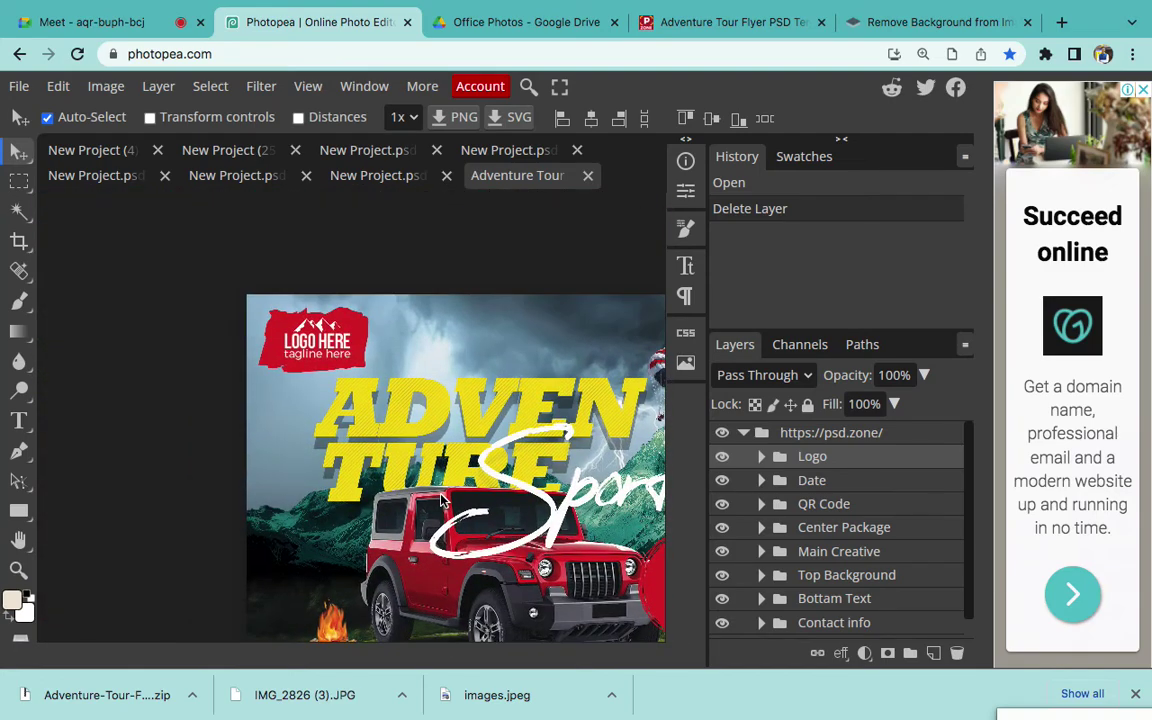
scroll(247, 298, up, 1)
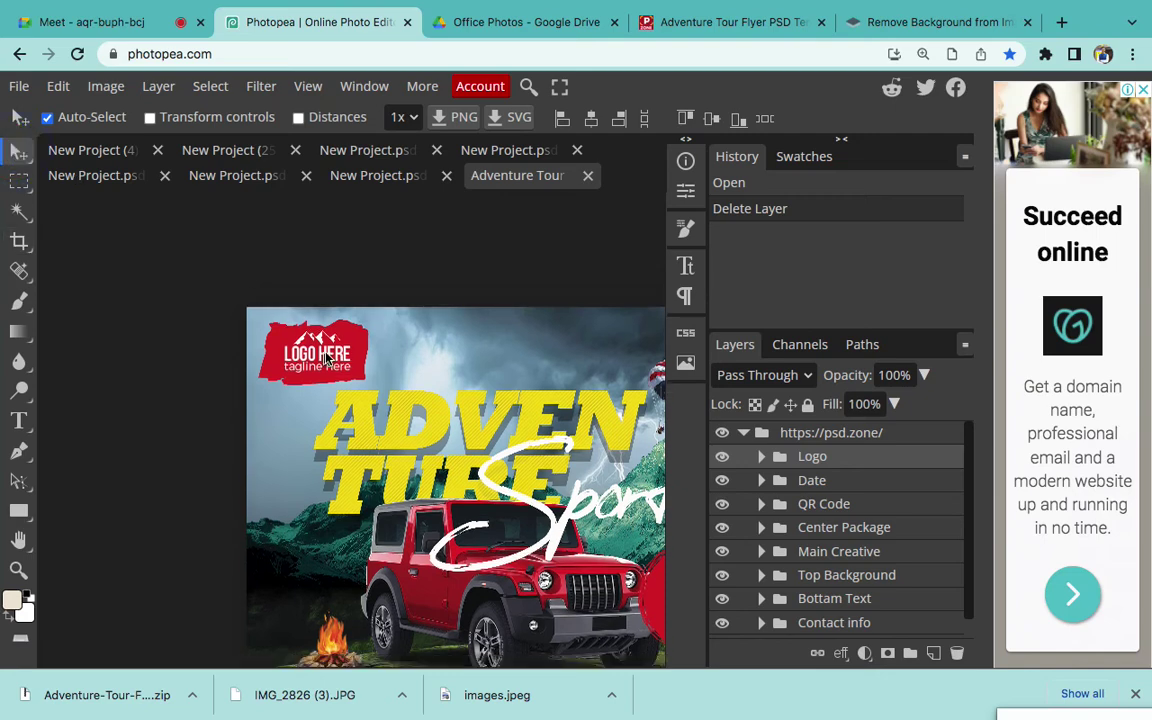
scroll(326, 358, up, 4)
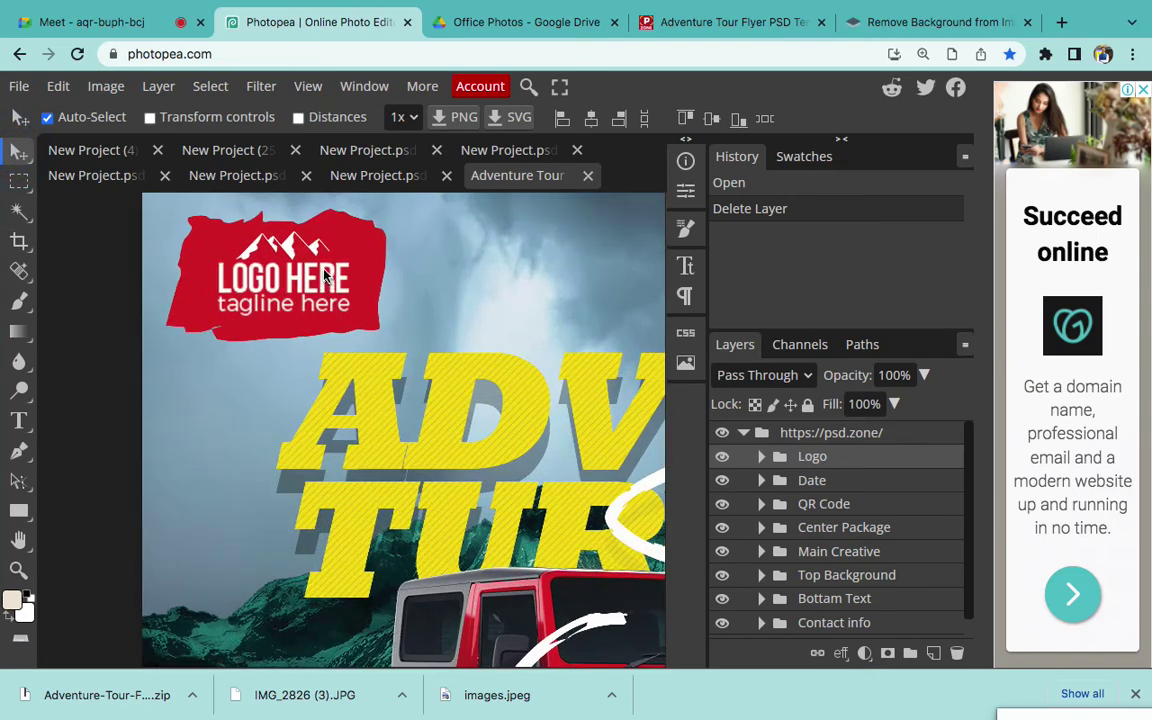
right_click(323, 276)
click(362, 288)
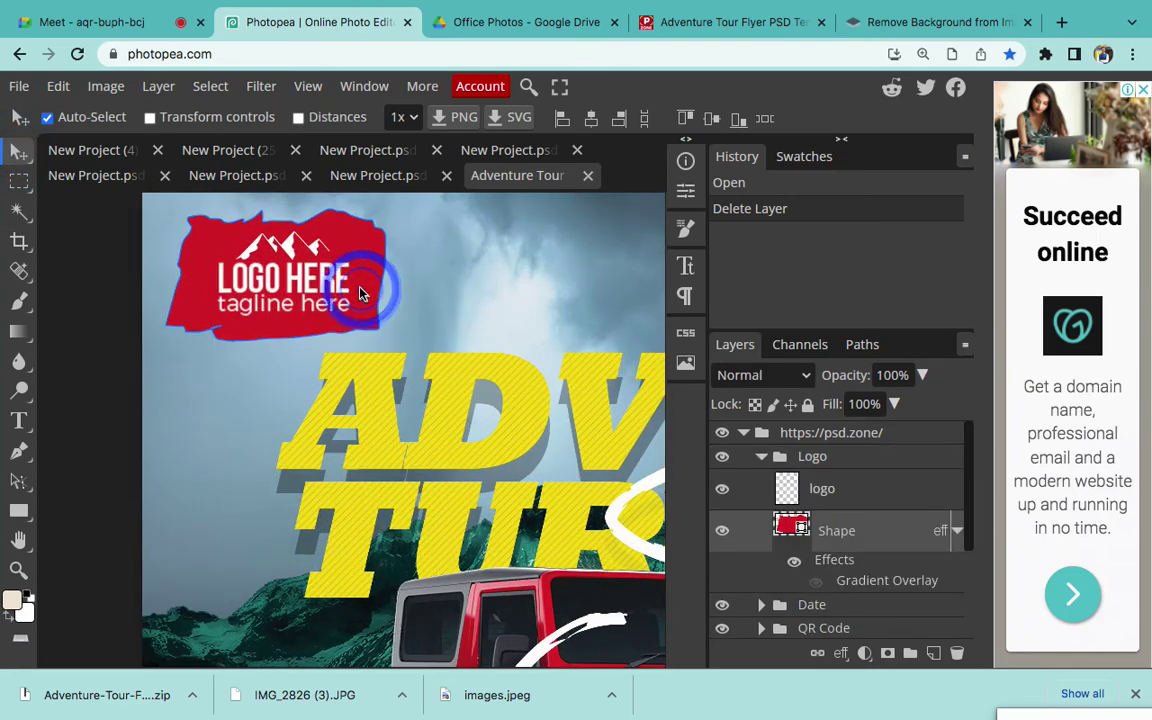
key(Delete)
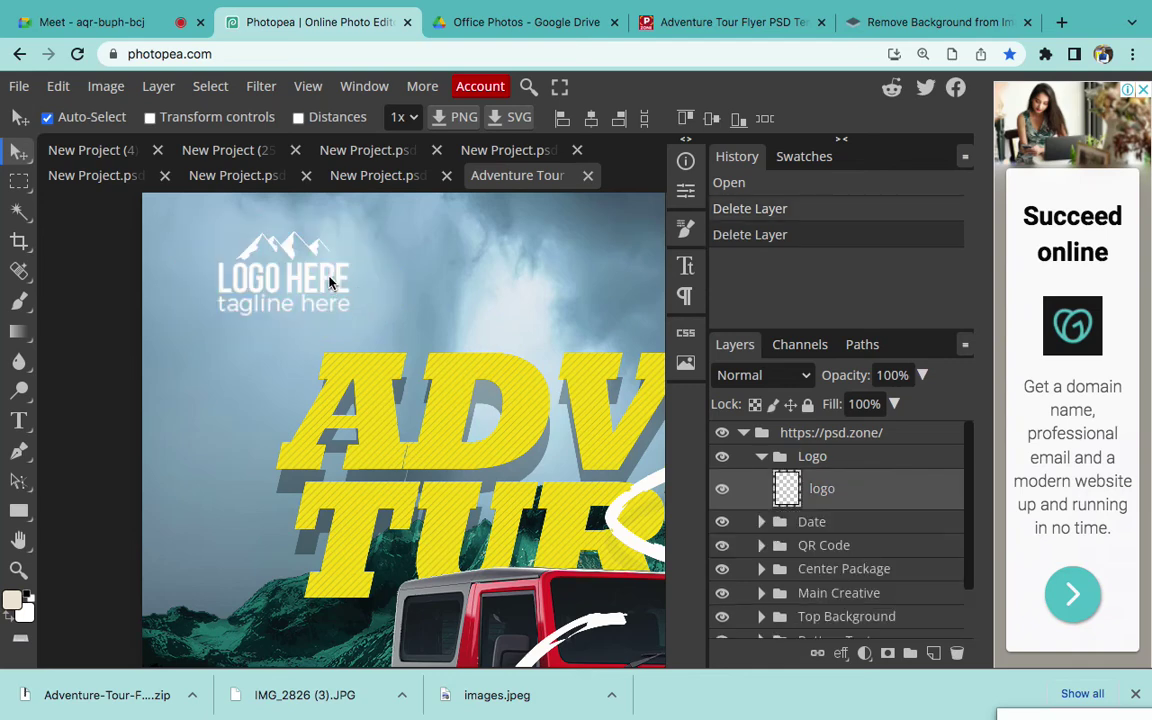
right_click(330, 282)
click(360, 293)
key(Delete)
scroll(360, 297, up, 1)
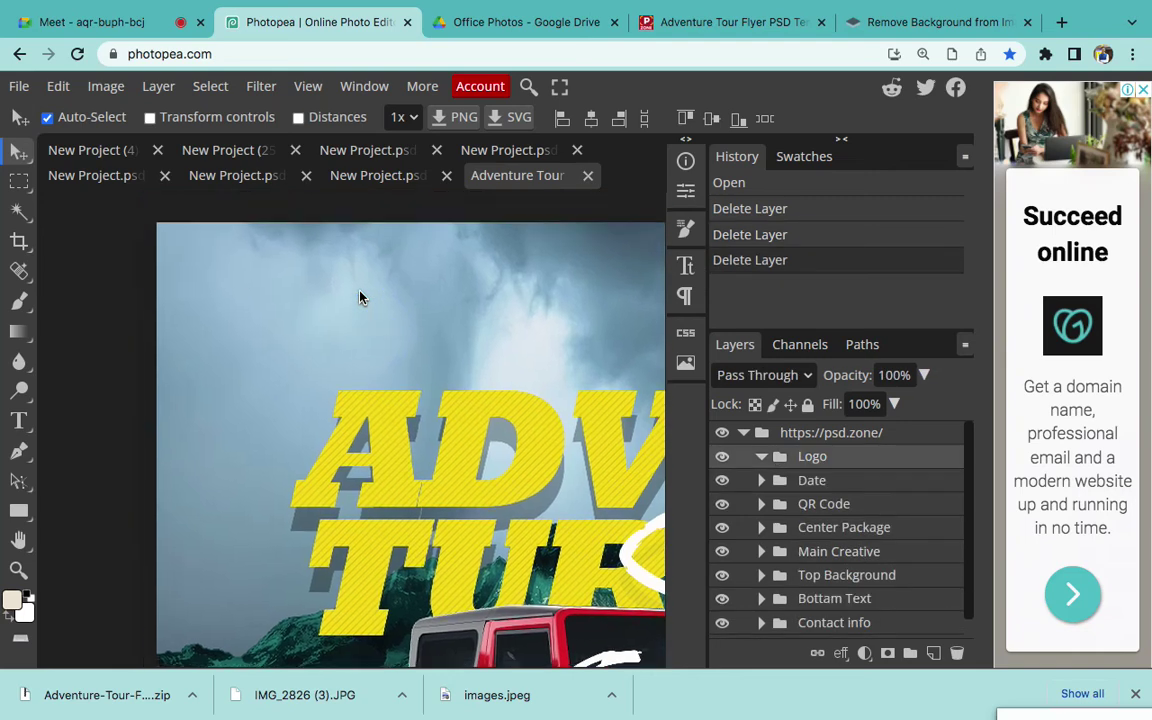
Search the computer for 12345 and place the logo image 12345.png into the flyer's Logo group
click(20, 90)
click(92, 177)
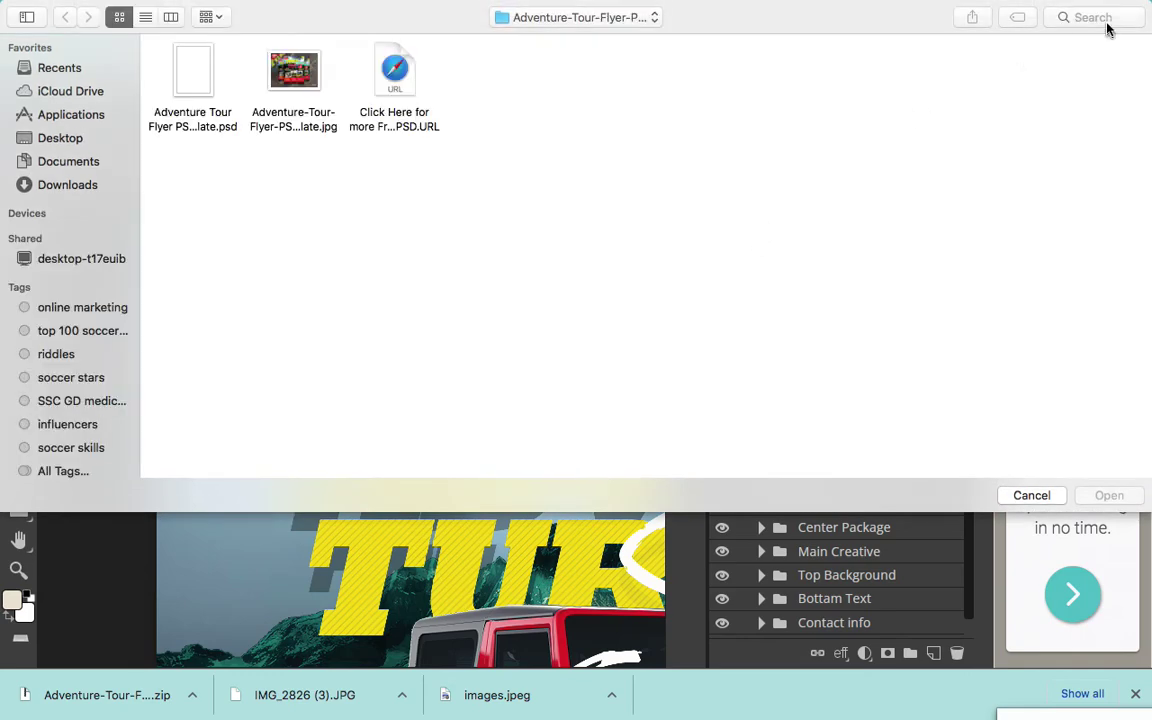
click(1092, 17)
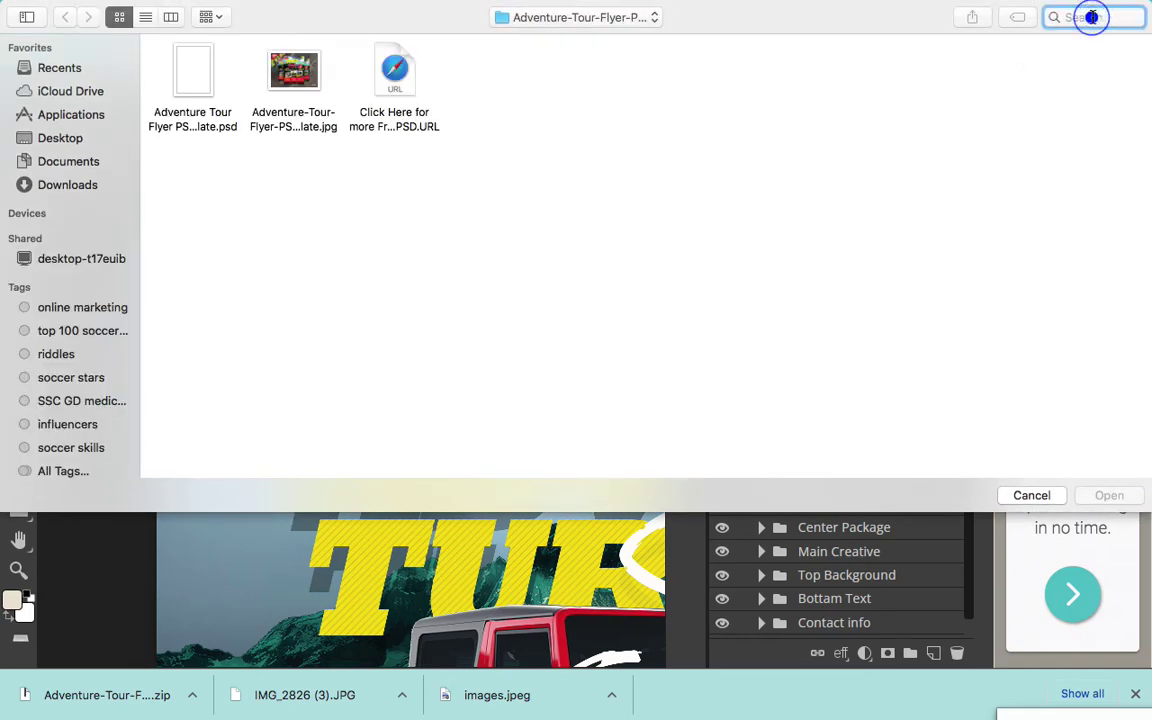
text(12345)
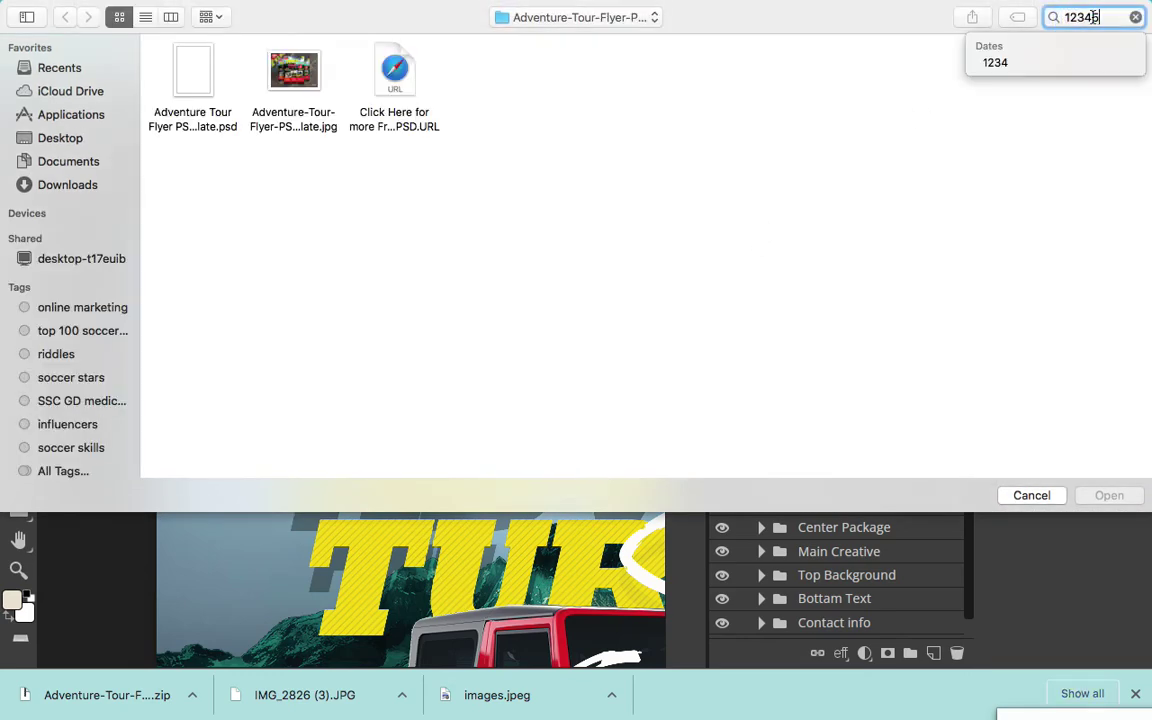
key(Return)
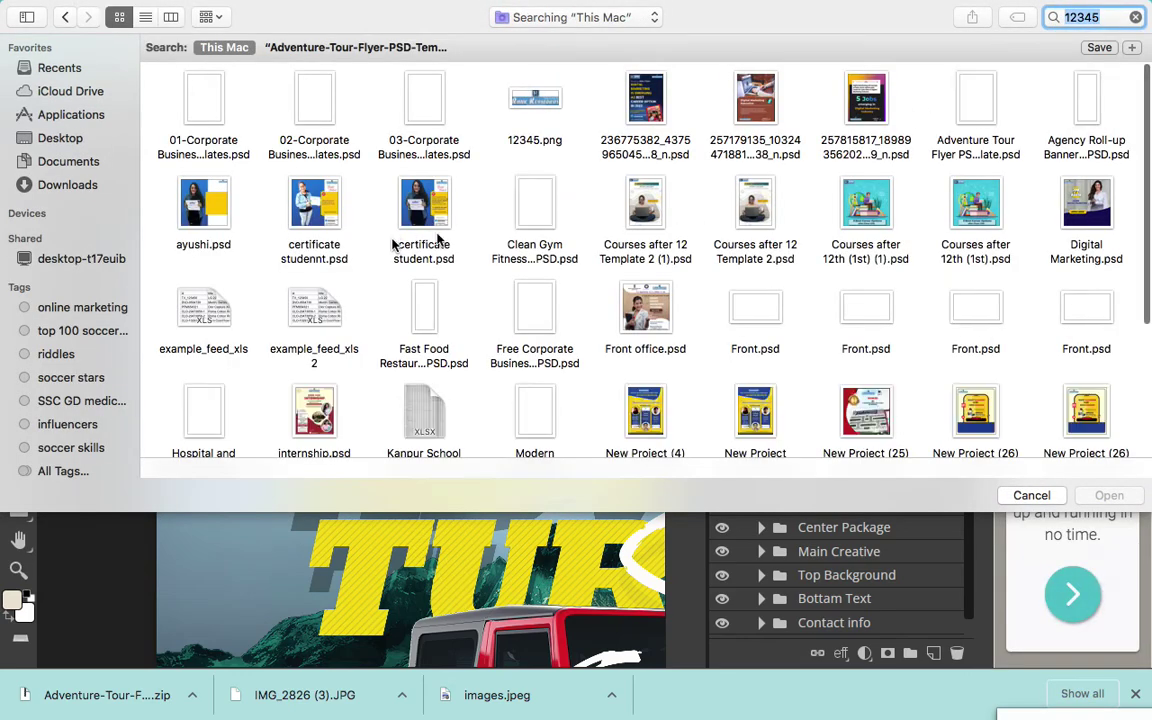
scroll(646, 265, down, 3)
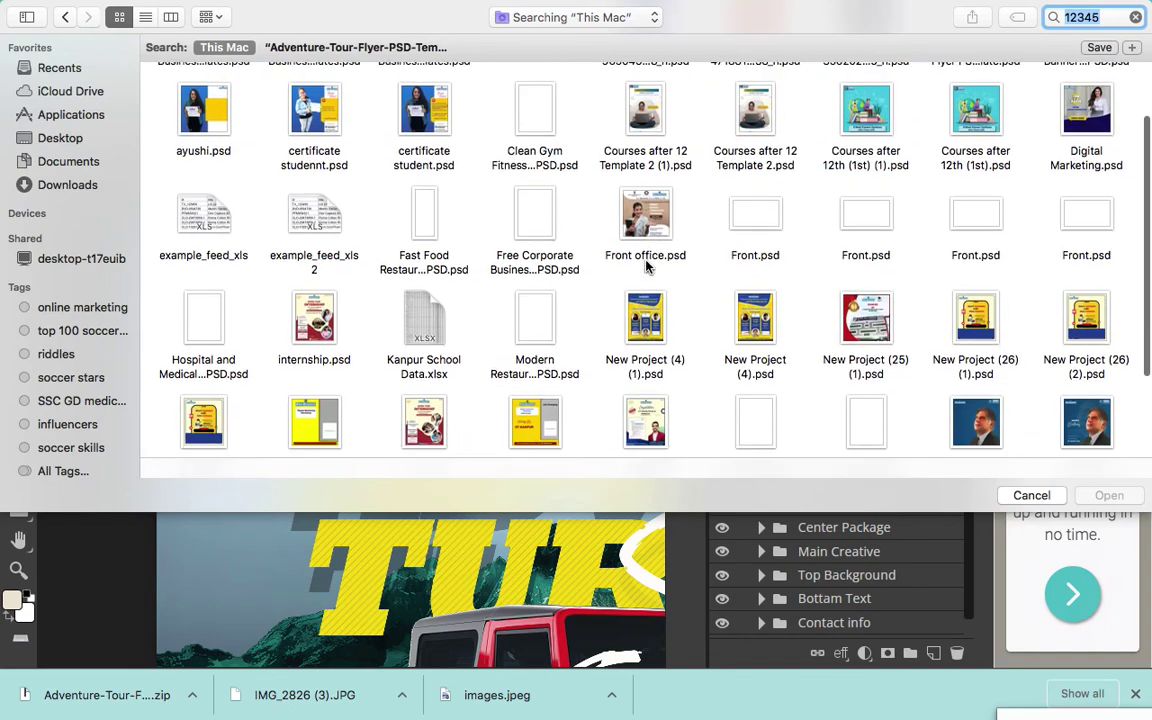
scroll(646, 265, up, 3)
scroll(646, 265, down, 3)
scroll(646, 265, up, 3)
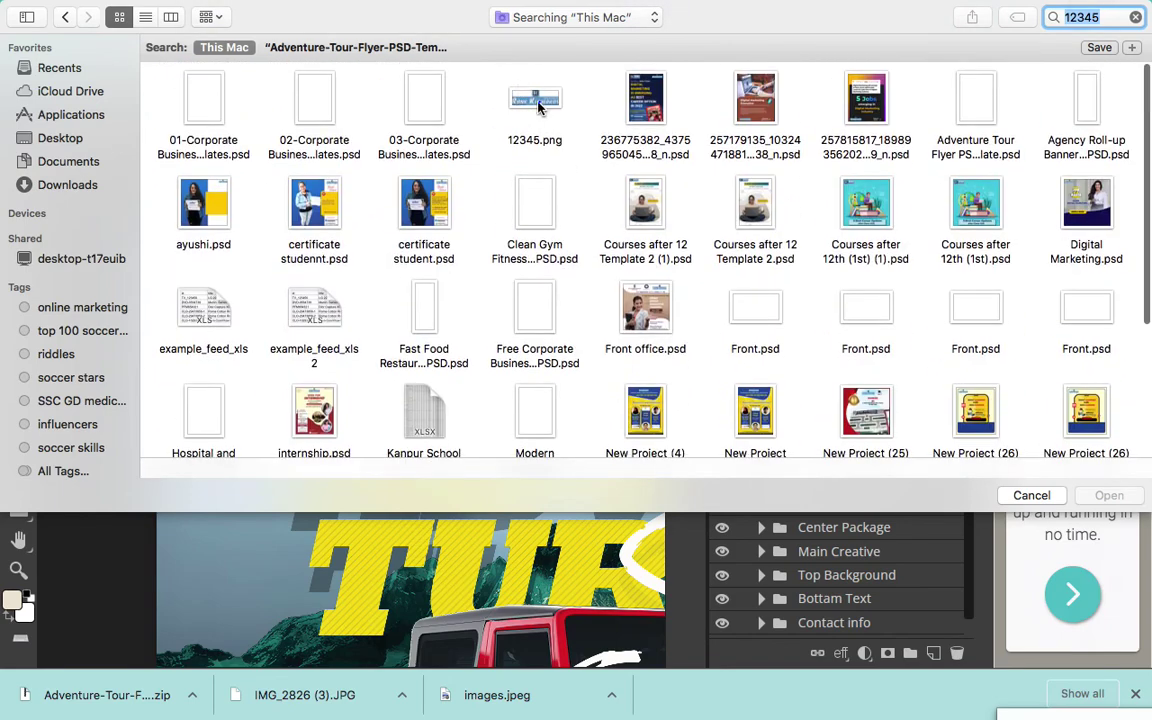
double_click(536, 103)
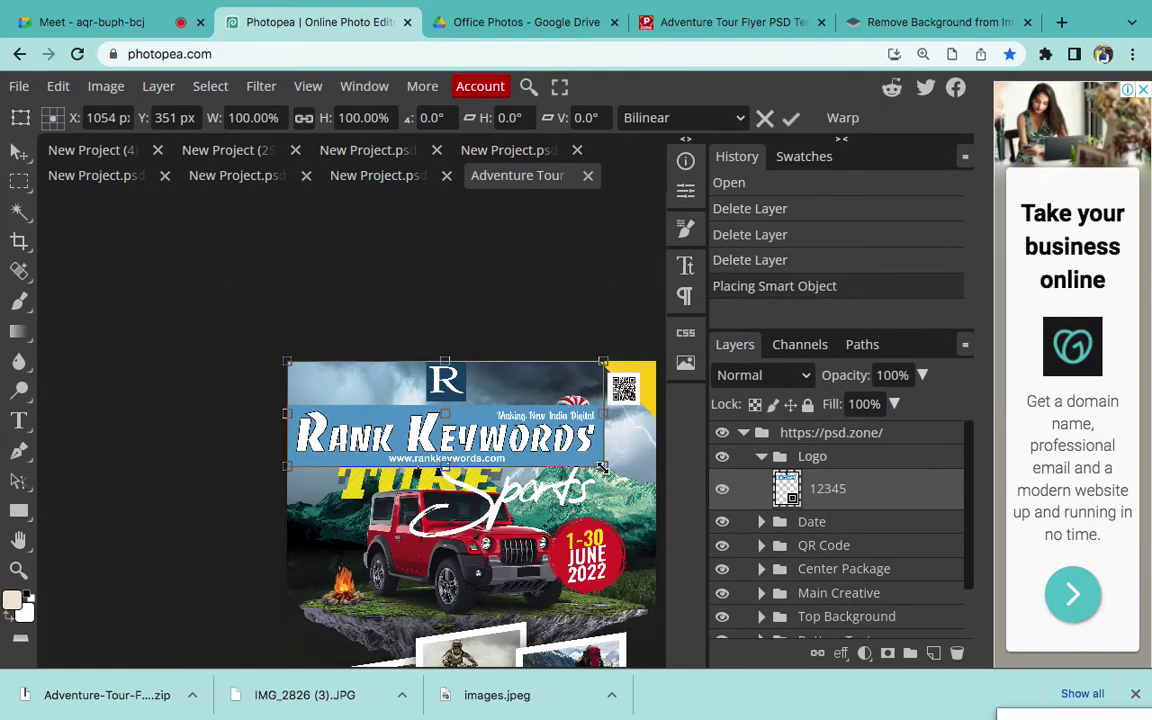
Scale the placed 12345 logo to about 16% near the flyer's upper-left corner and apply the transform
drag(600, 467, 539, 443)
drag(414, 386, 305, 366)
scroll(367, 381, up, 5)
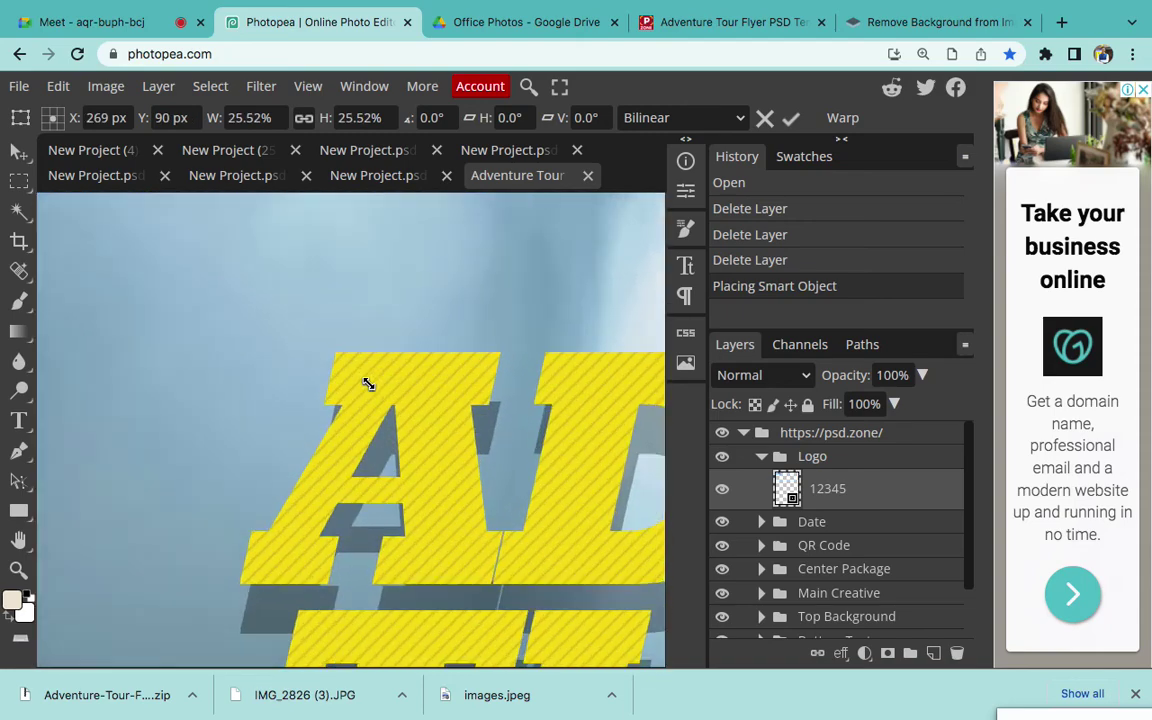
scroll(367, 383, up, 10)
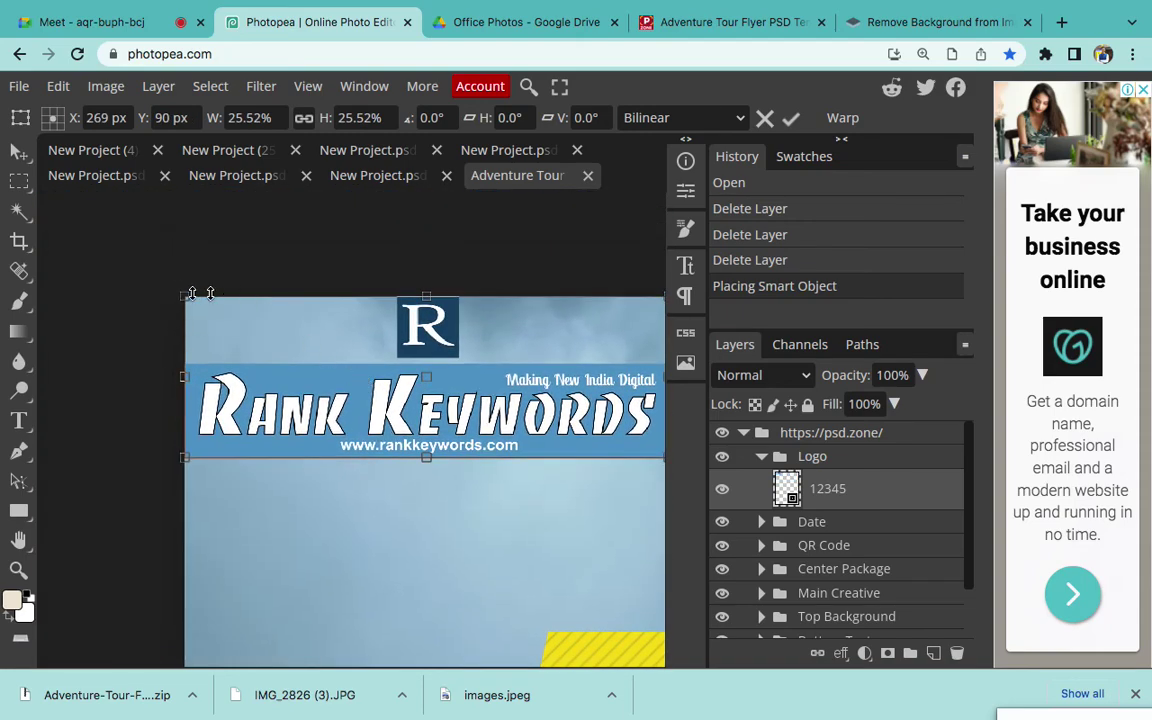
click(185, 296)
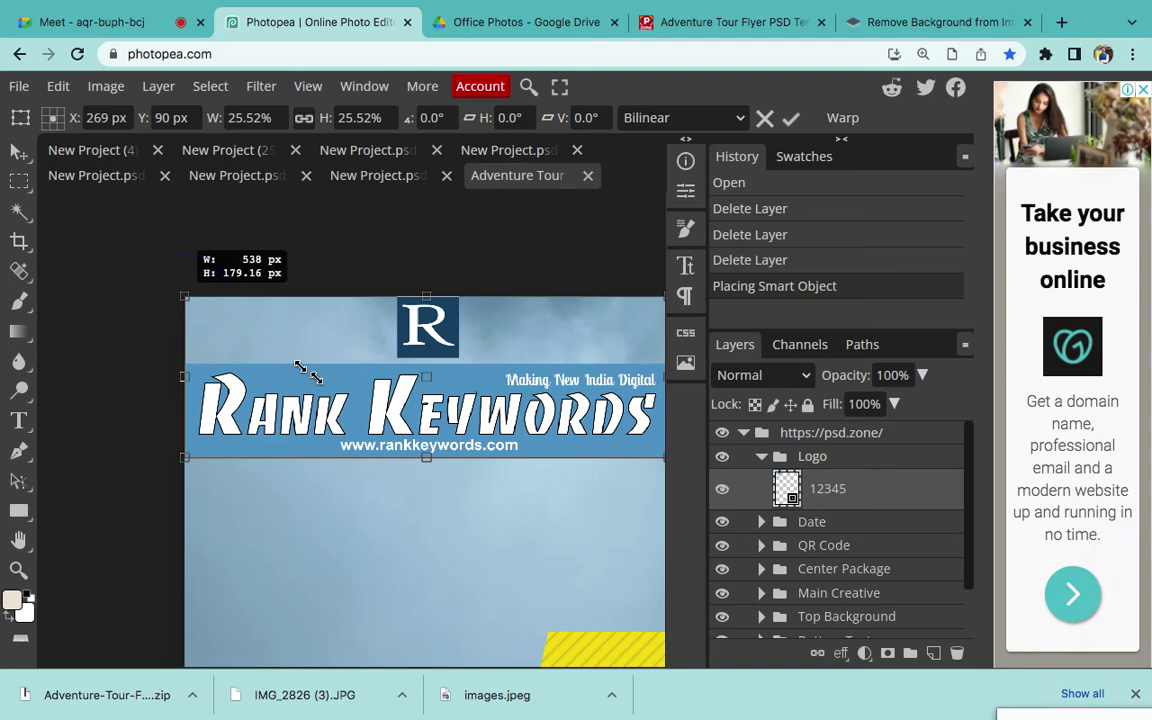
drag(304, 369, 378, 425)
scroll(566, 535, down, 5)
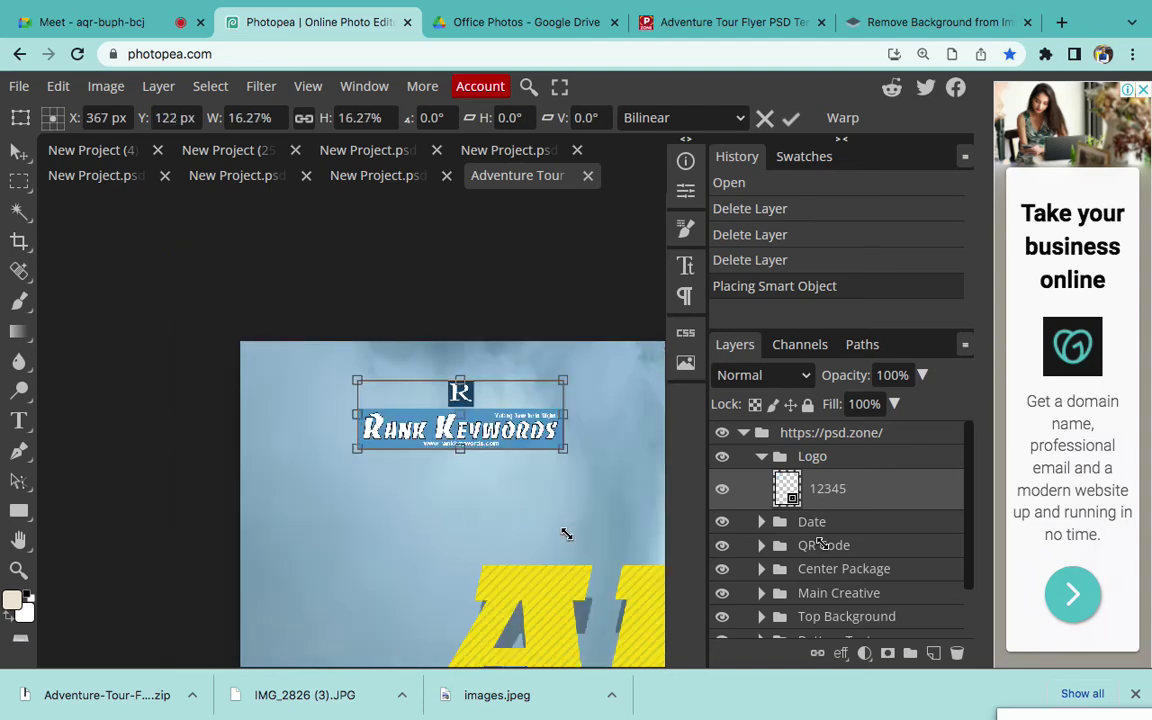
click(848, 487)
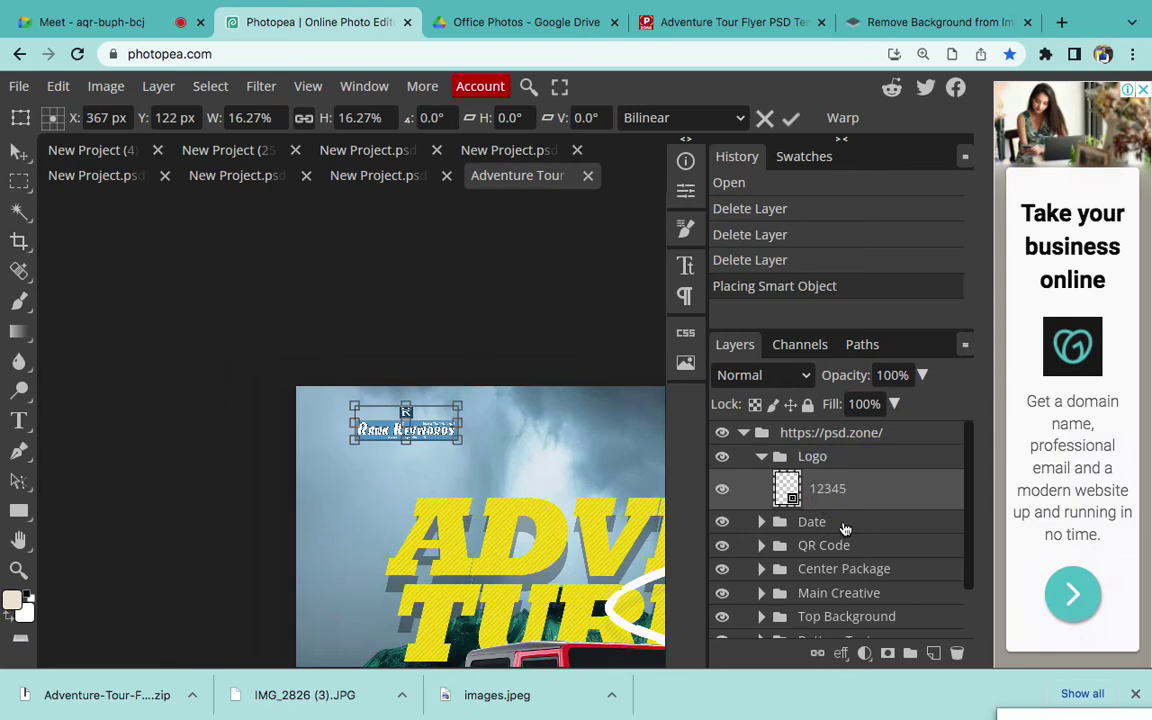
click(849, 522)
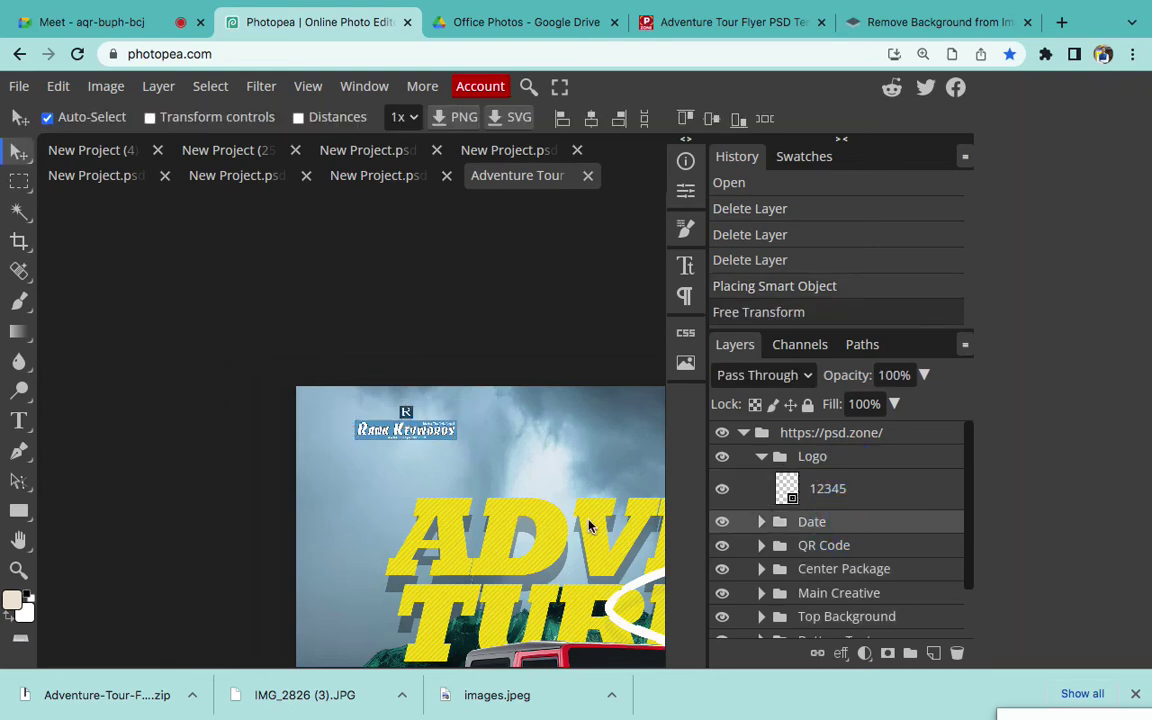
Review the flyer with its new logo, from the header down to the row of photos
scroll(521, 517, down, 3)
scroll(521, 517, right, 3)
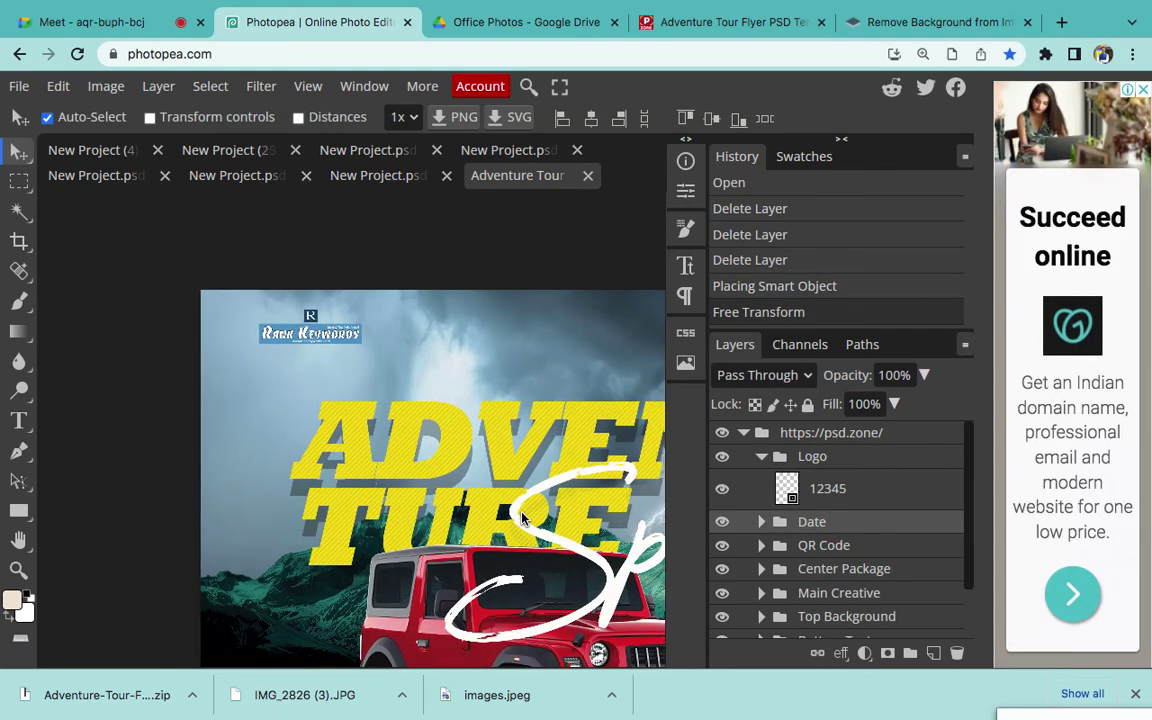
scroll(521, 517, down, 3)
scroll(521, 517, right, 3)
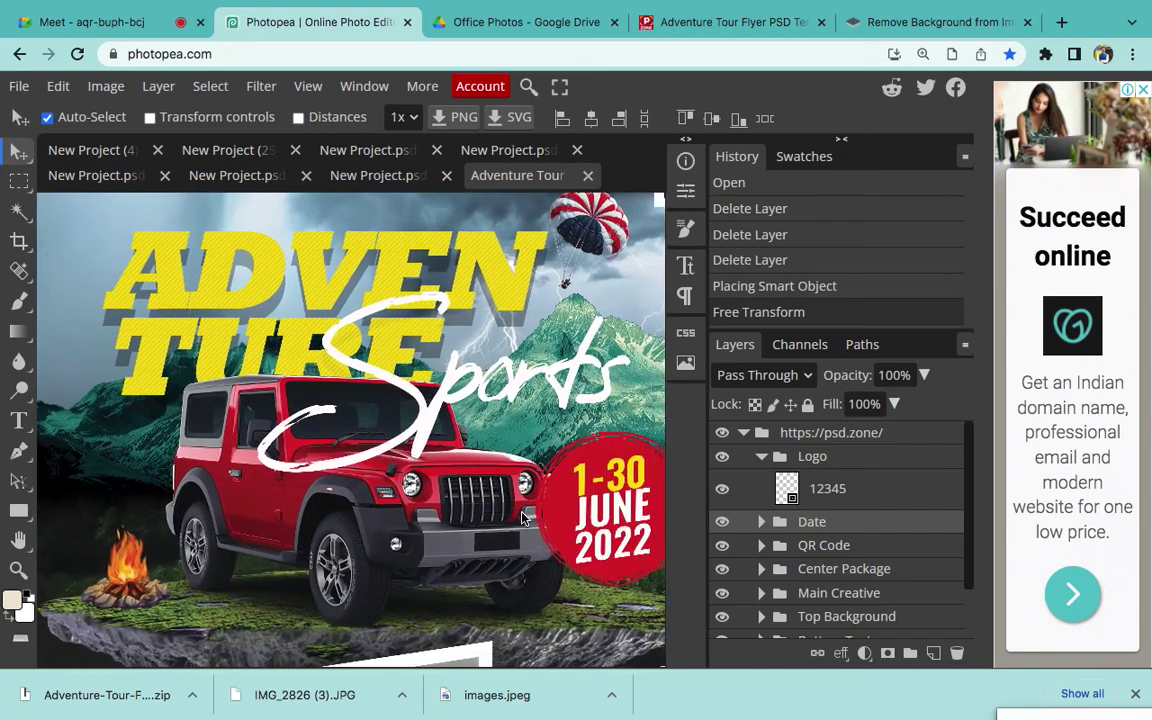
scroll(521, 517, down, 3)
scroll(521, 517, down, 2)
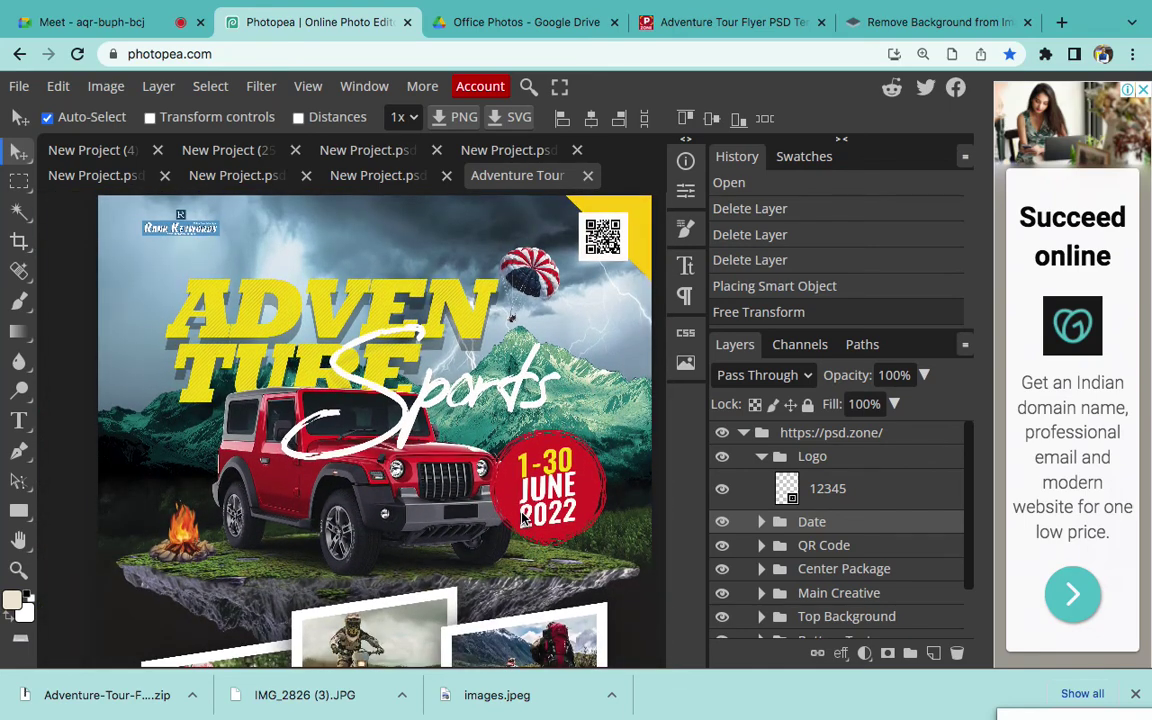
scroll(521, 517, down, 1)
scroll(521, 517, right, 1)
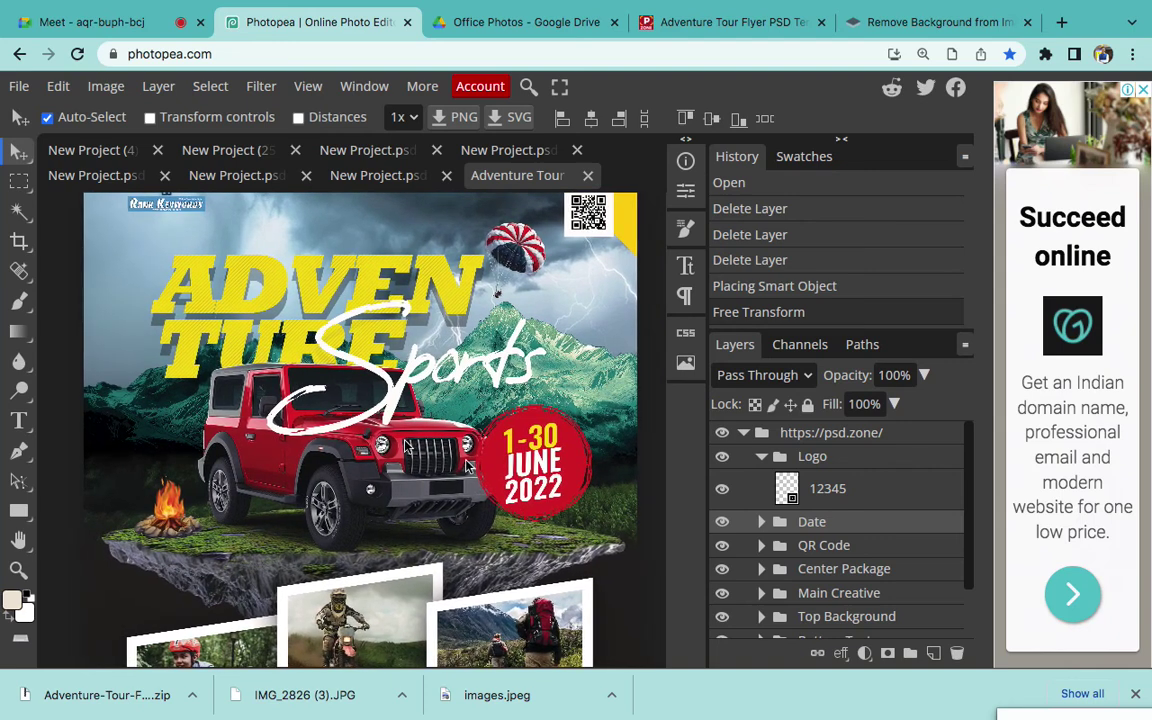
Try deleting the Jeep and Hills layers from the flyer, and undo both deletions
right_click(428, 497)
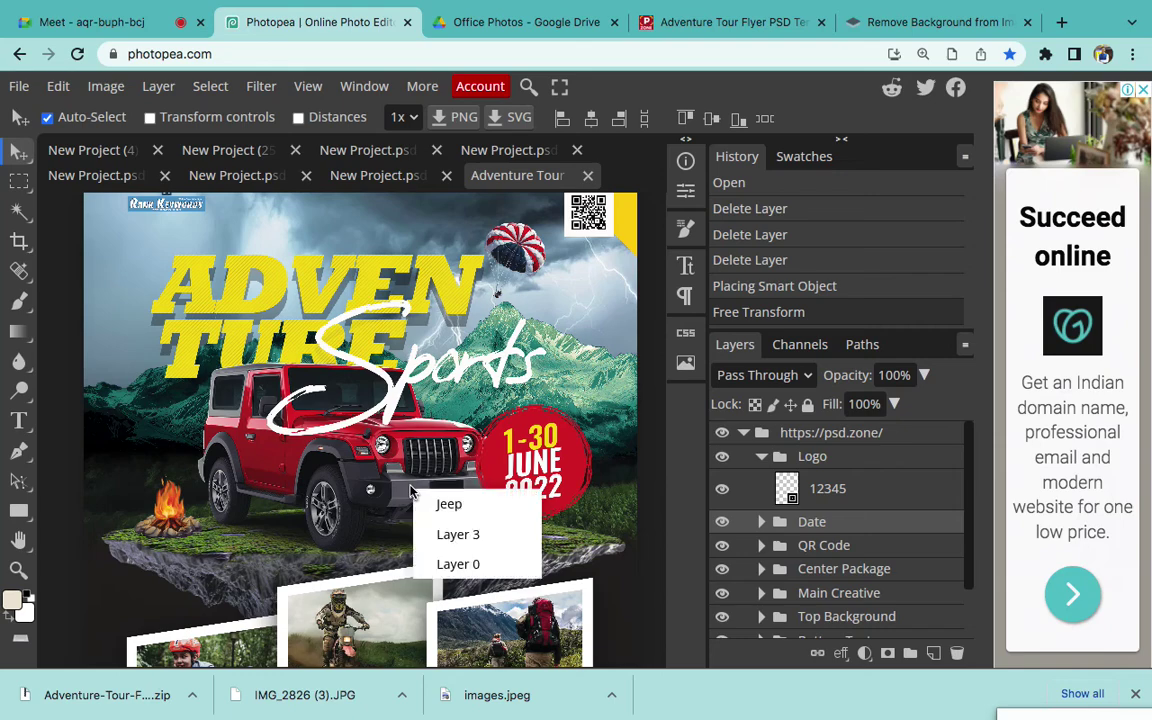
click(442, 505)
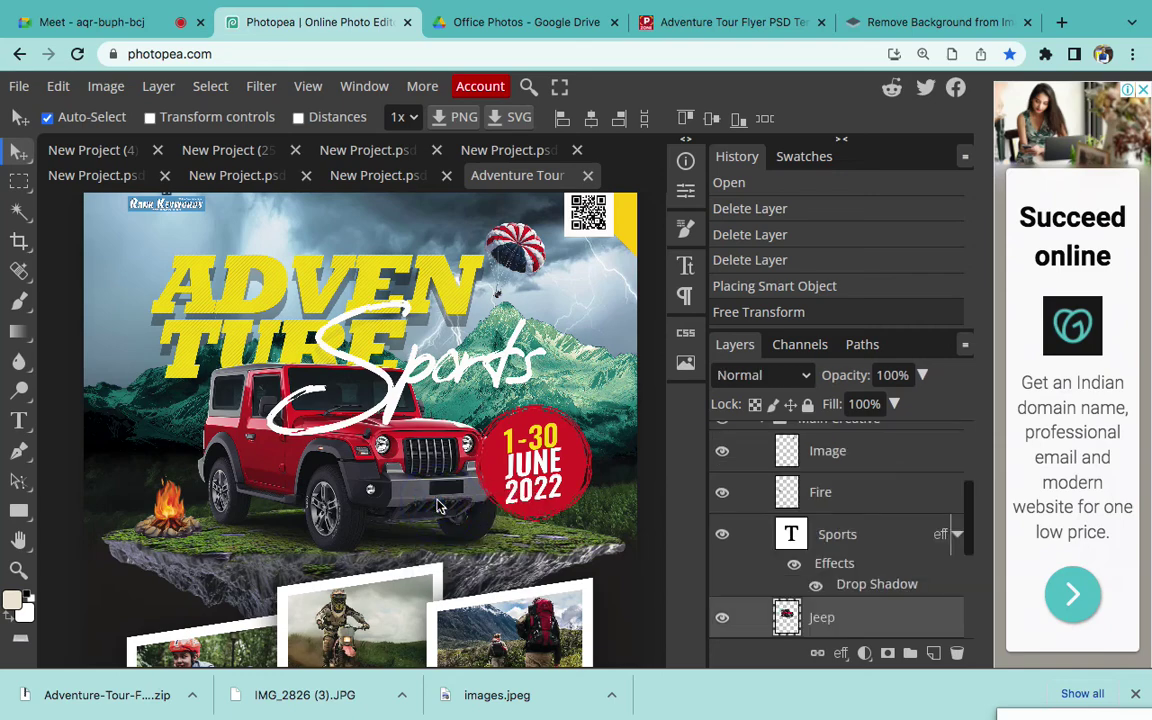
key(Delete)
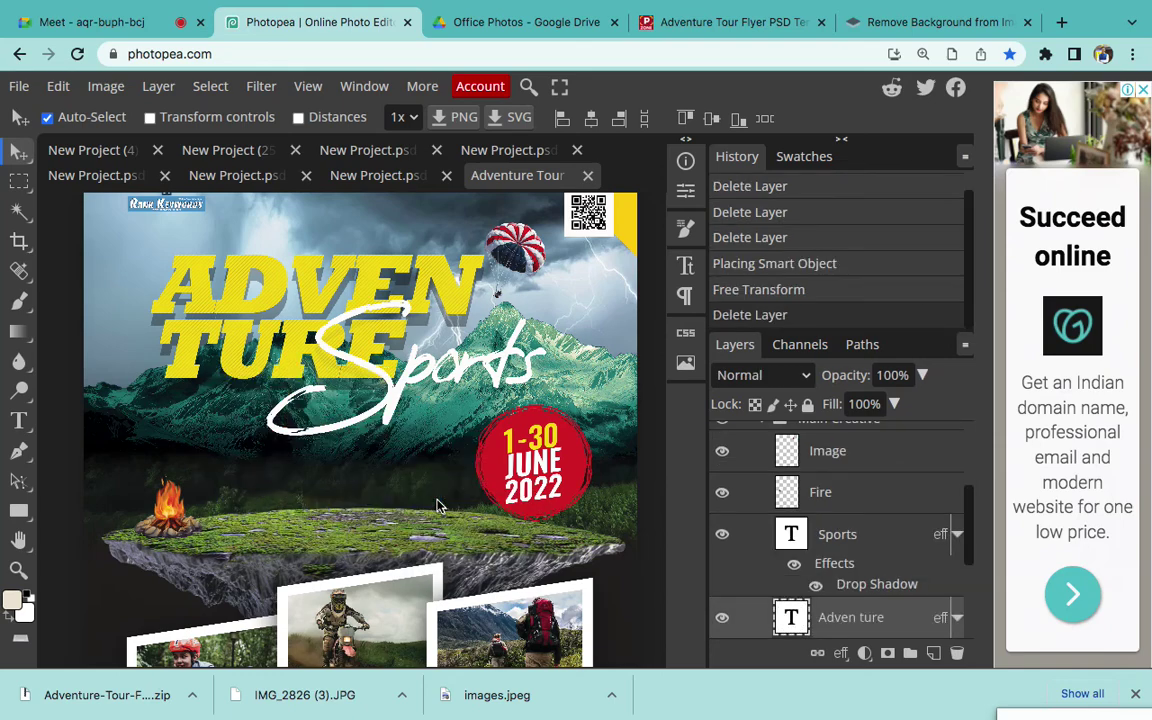
right_click(596, 380)
click(607, 391)
key(Delete)
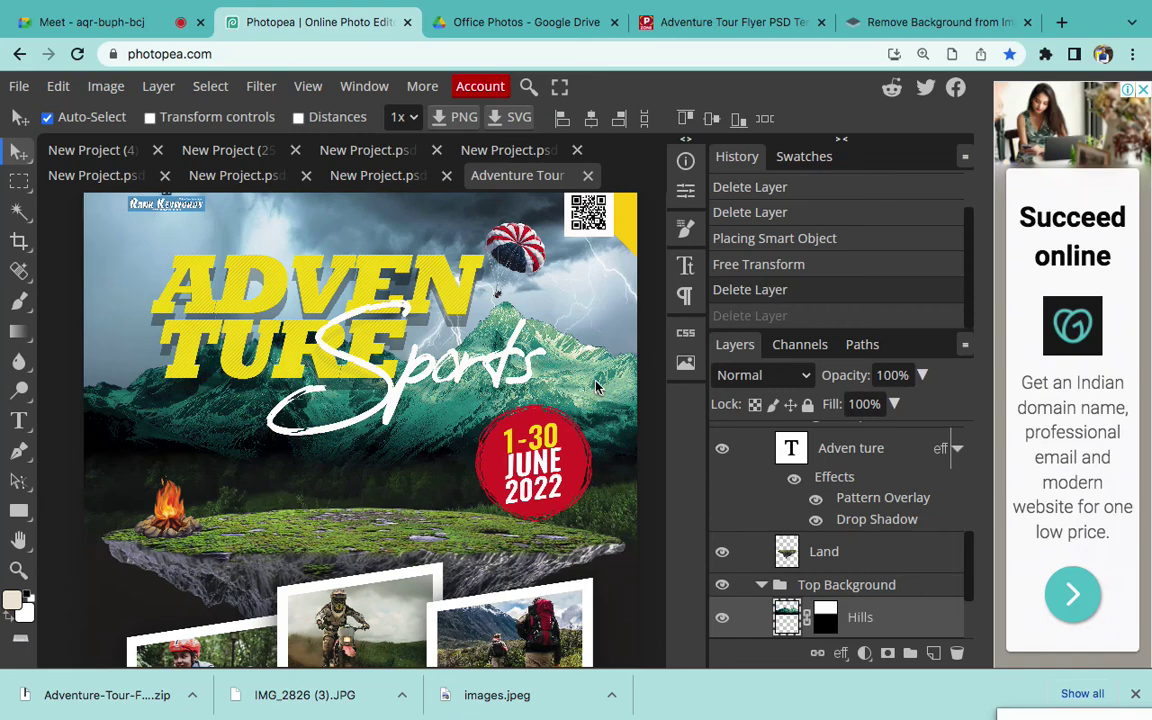
key(ctrl+z)
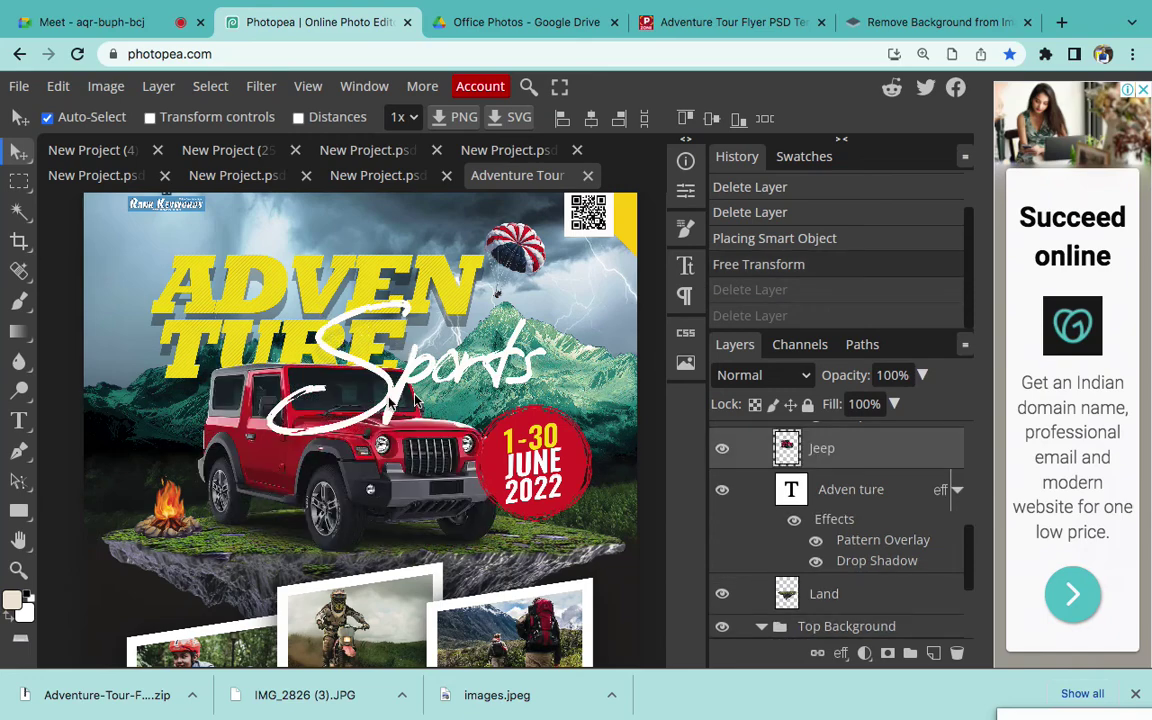
Check which font the "Adven ture" title uses by opening it with the Type tool, and undo the text changes
click(21, 422)
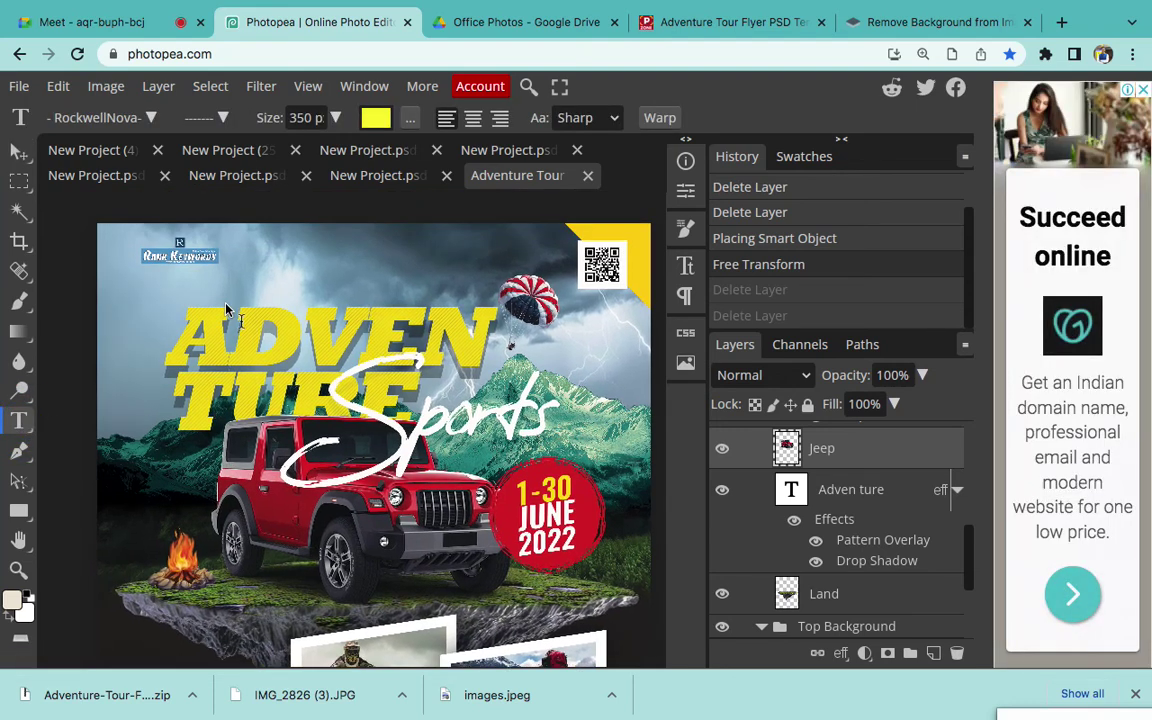
click(246, 330)
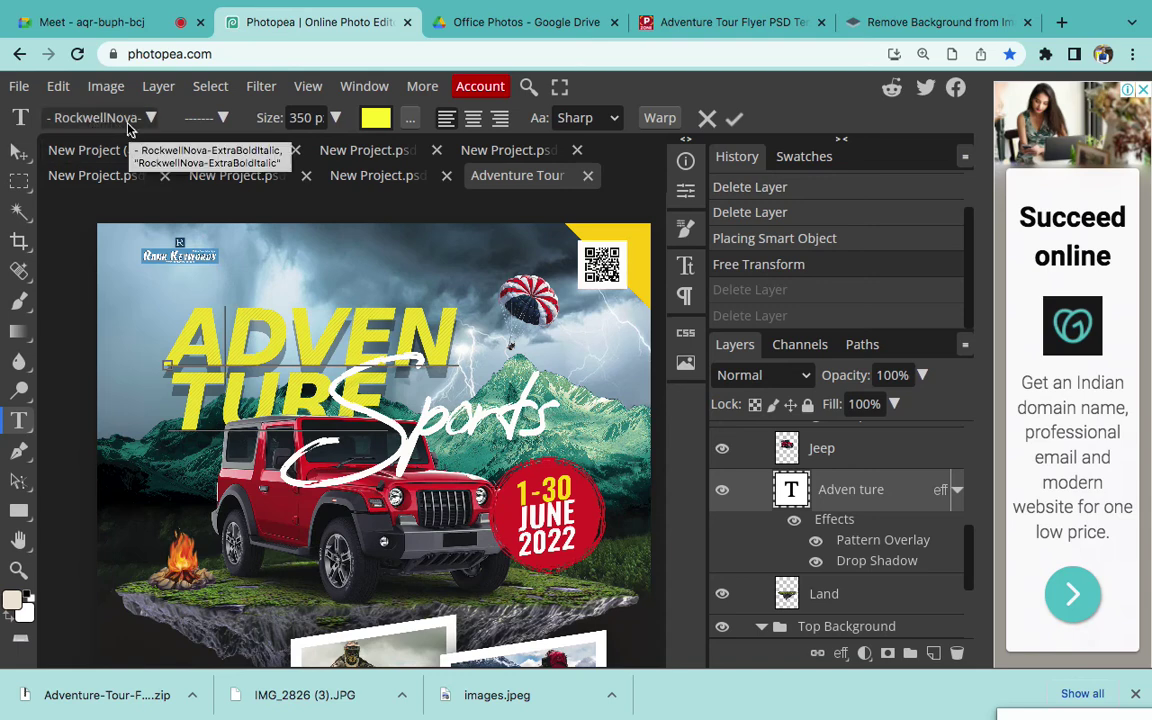
click(734, 118)
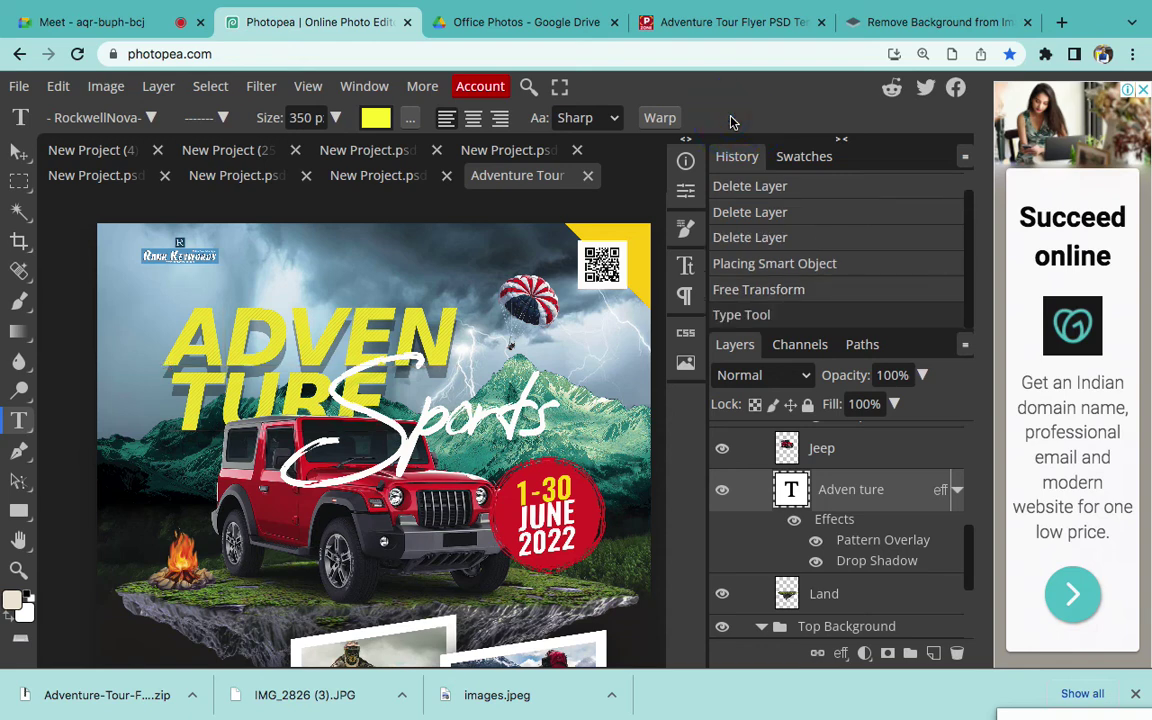
key(ctrl+z)
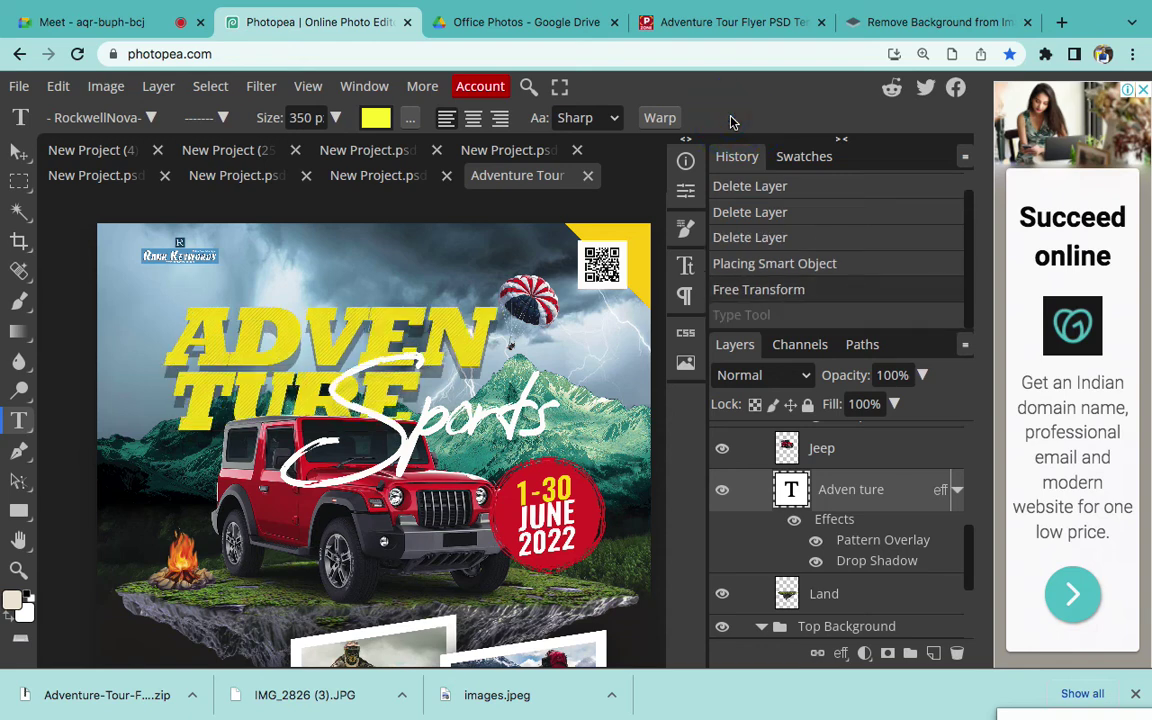
click(283, 346)
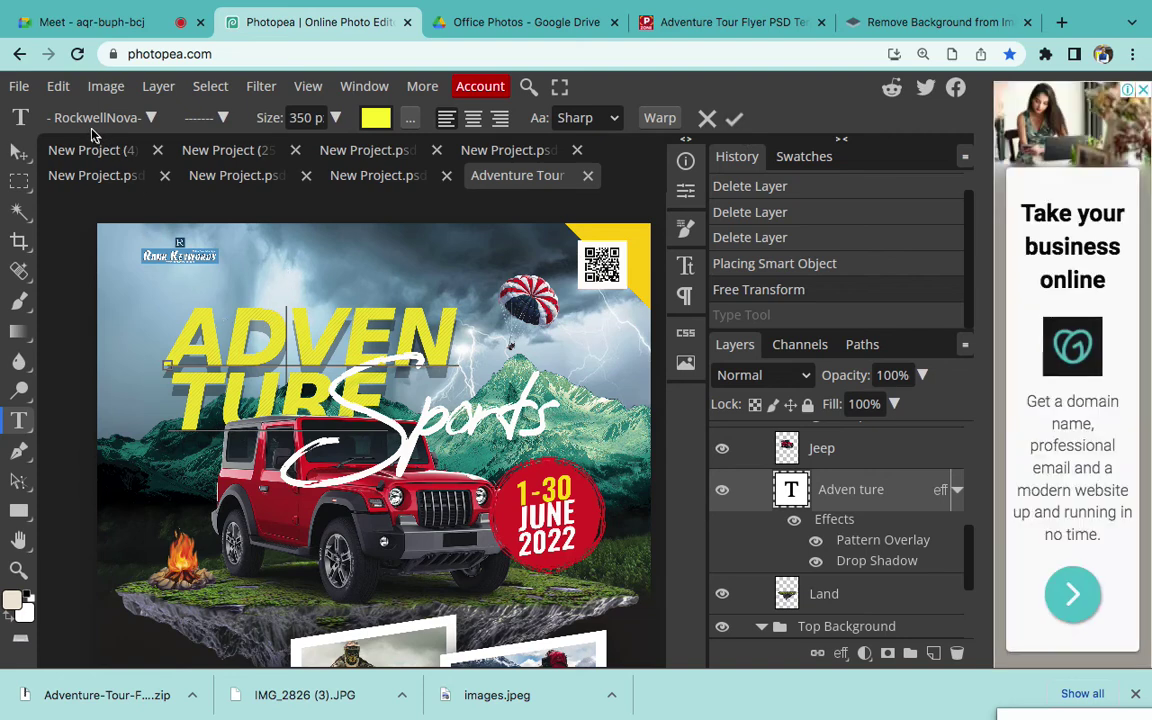
click(734, 119)
scroll(571, 311, down, 2)
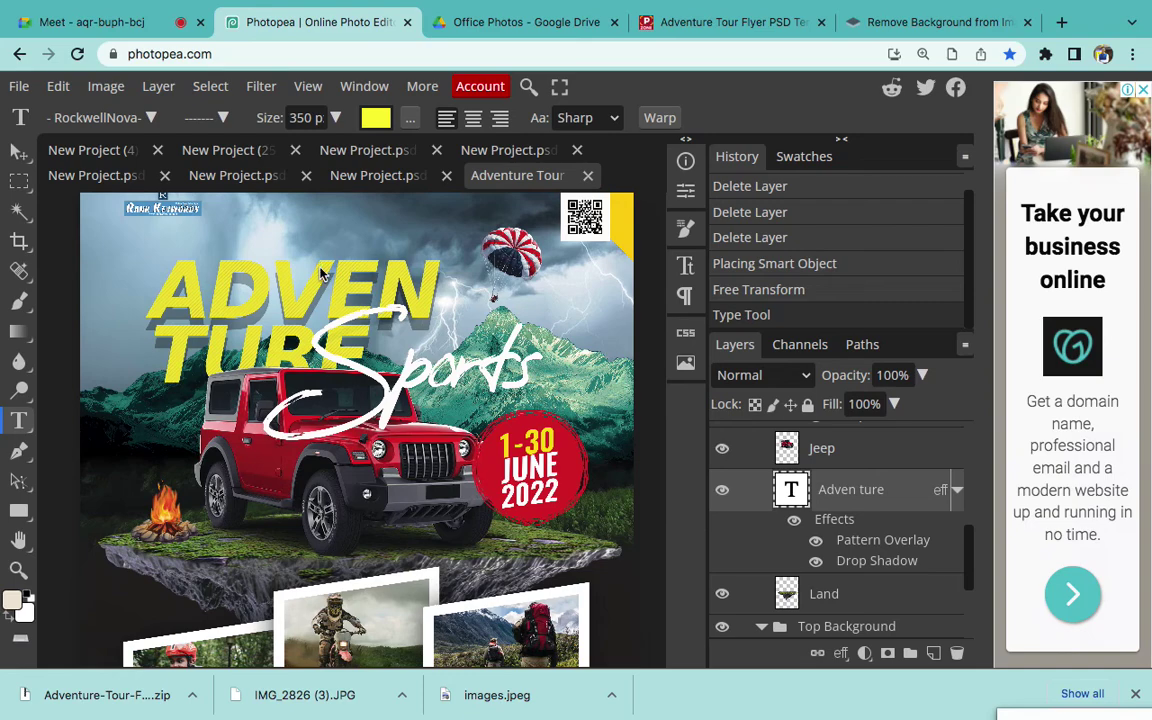
key(ctrl+z)
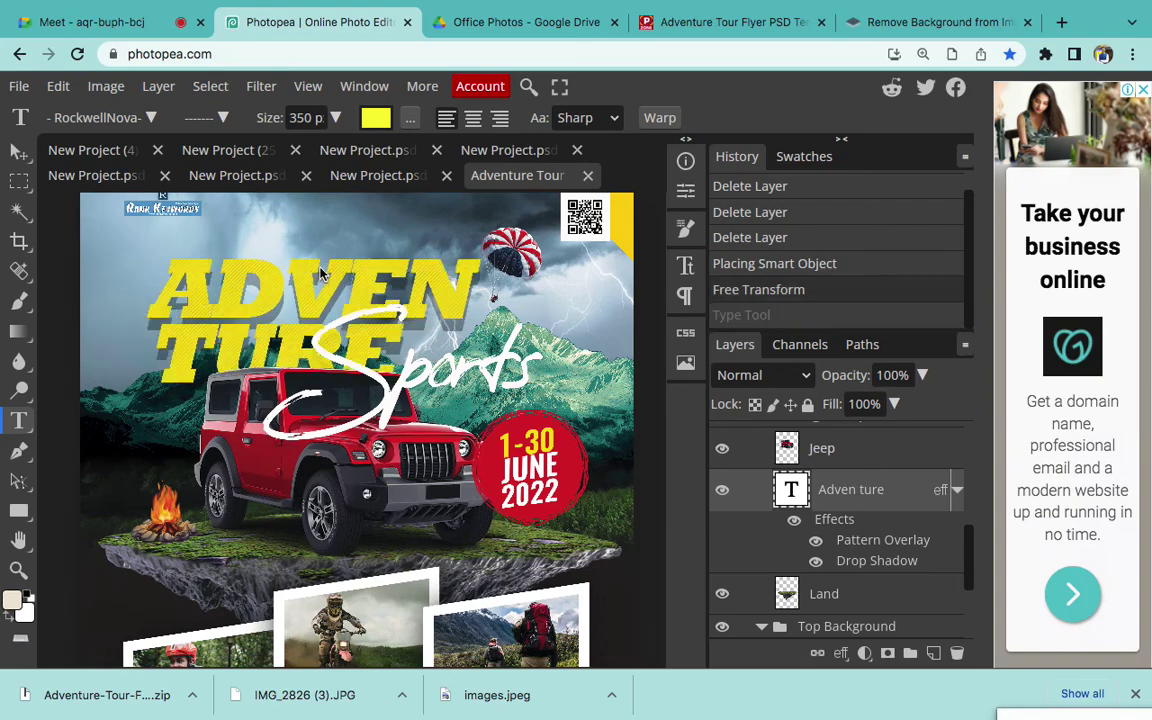
Reuse the remove.bg browser page to search the web for "rock well nova font" and open the cufonfonts.com Rockwell Nova page
click(938, 21)
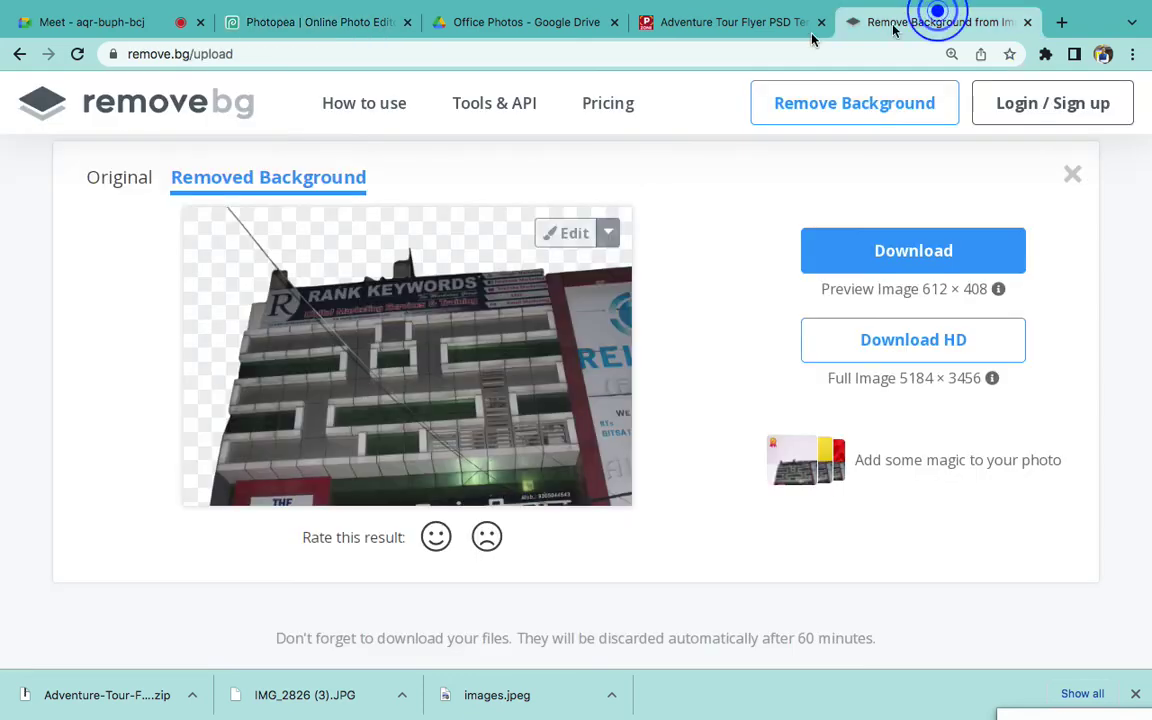
click(790, 44)
text(rock w)
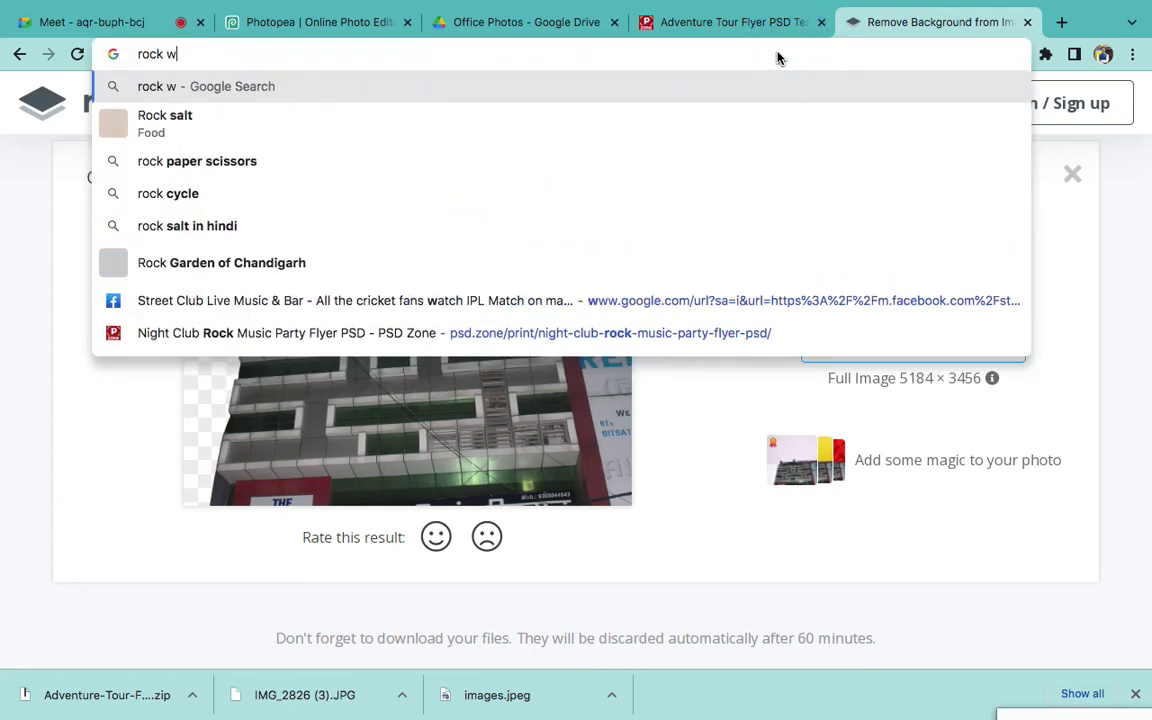
text(ell now)
key(BackSpace)
key(BackSpace)
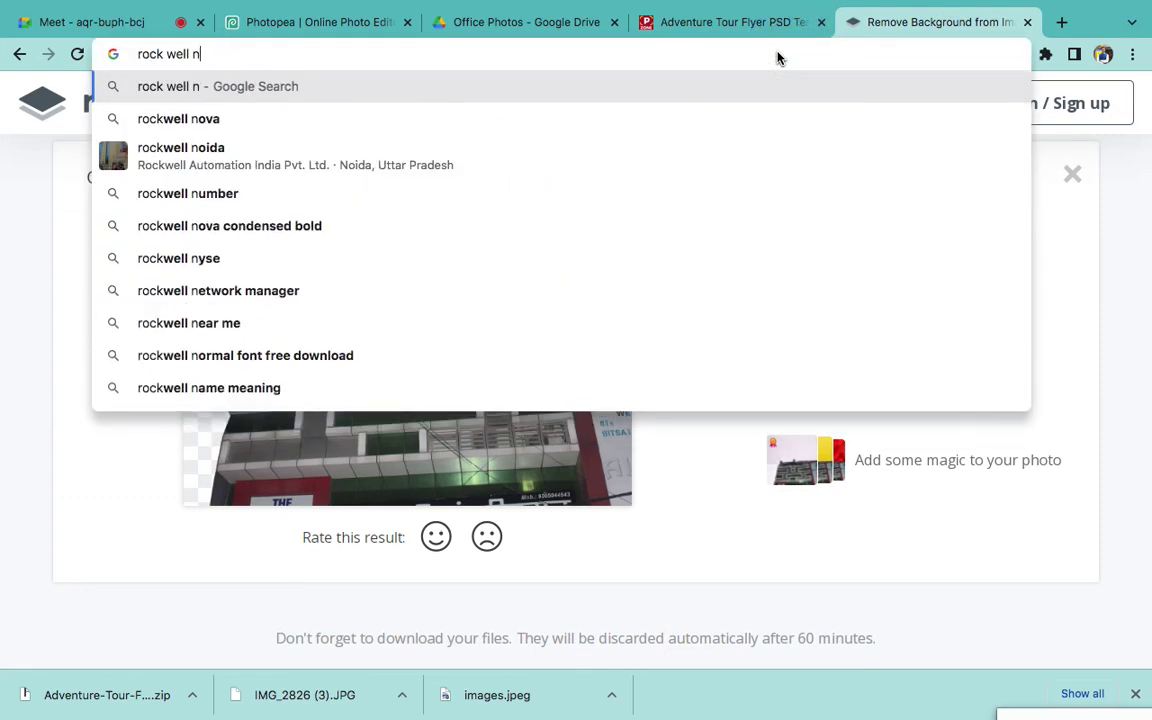
text(v)
key(BackSpace)
text(i)
key(BackSpace)
text(ov)
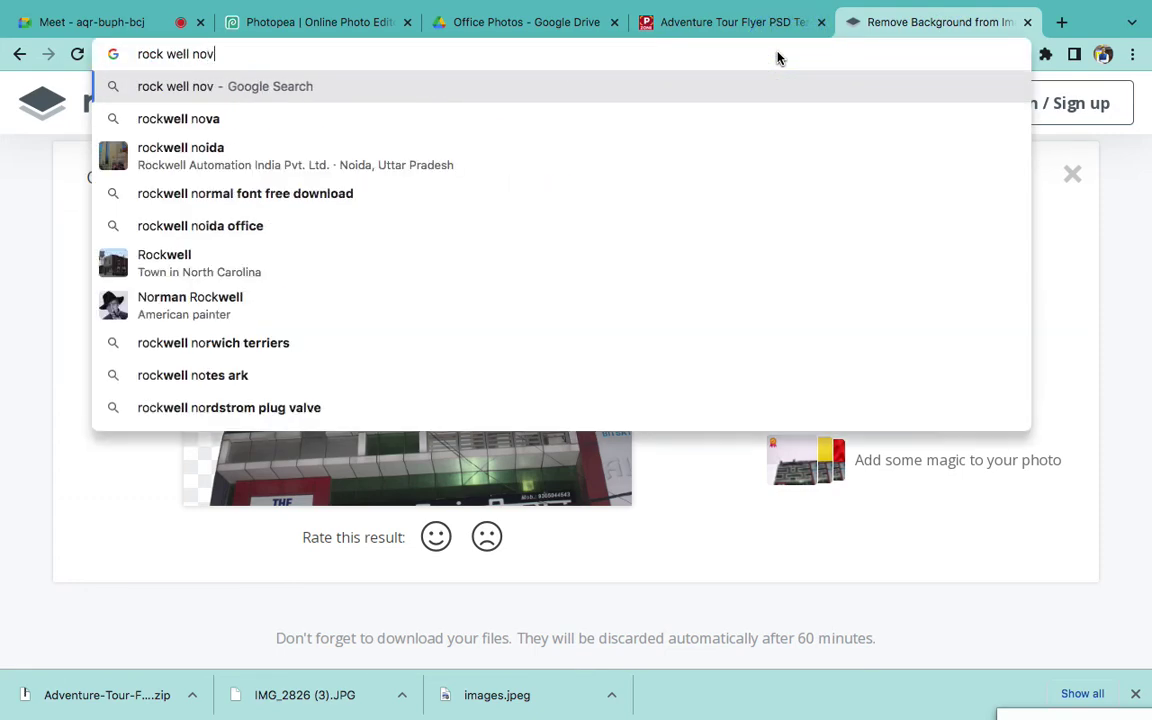
text(a font)
key(Return)
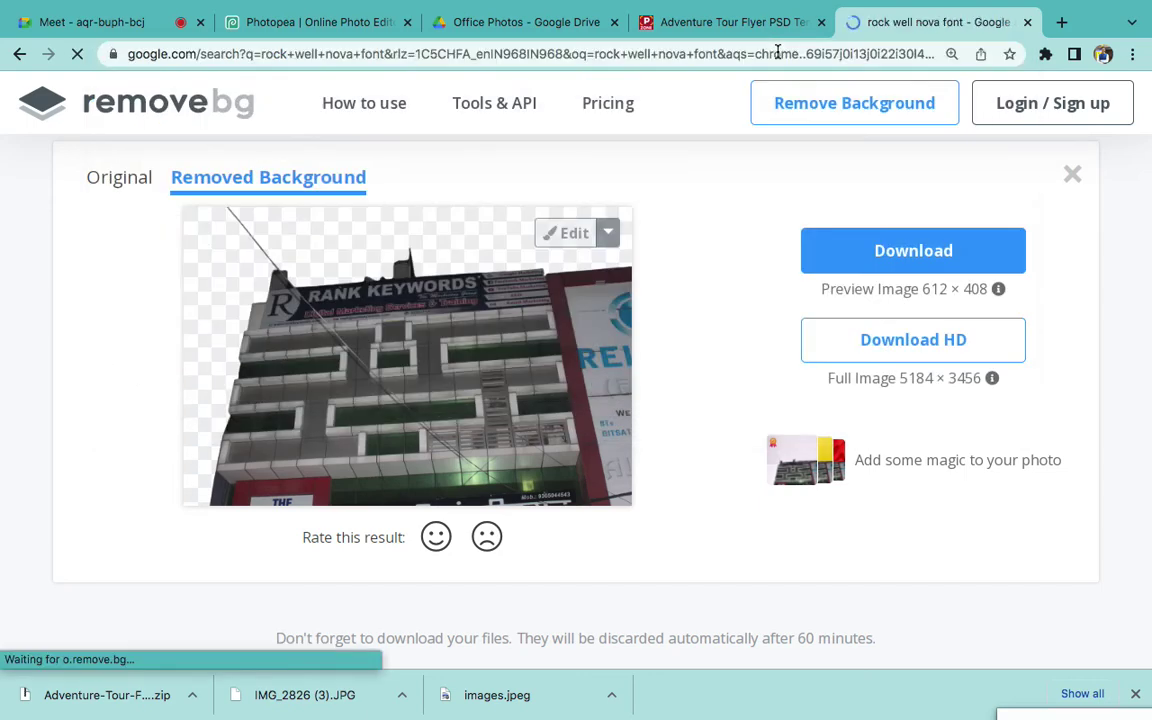
click(276, 366)
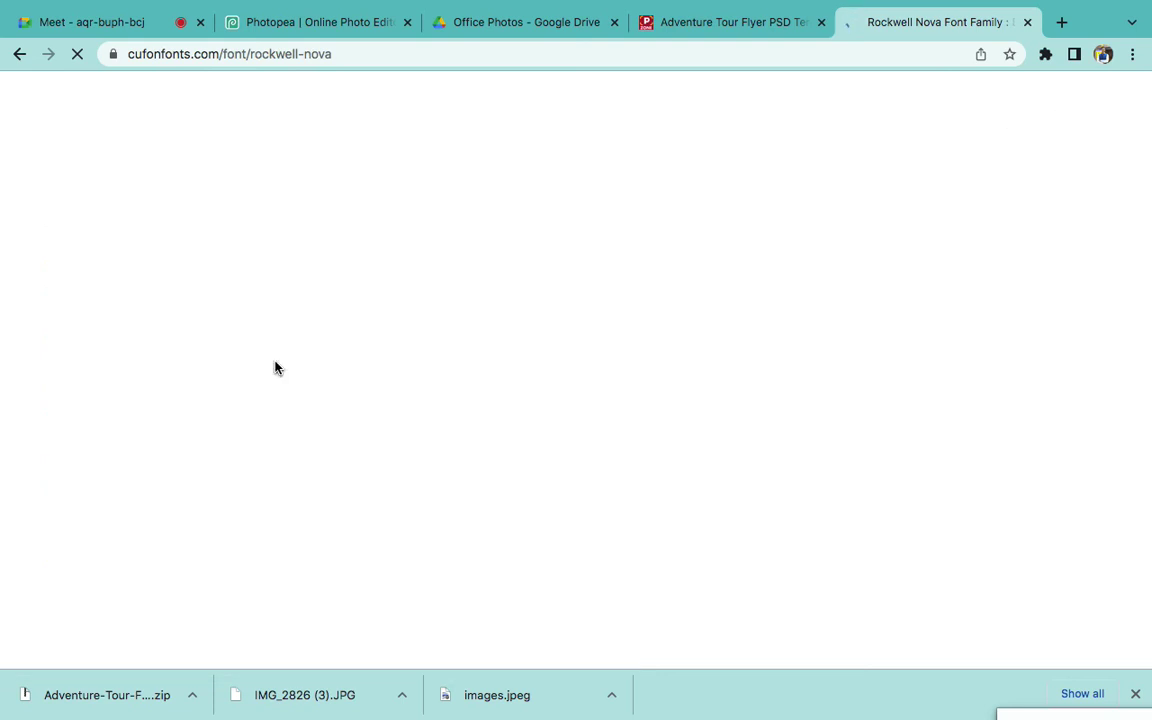
Download the Rockwell Nova font for desktop from the cufonfonts.com page and unpack the downloaded zip
scroll(545, 499, down, 1)
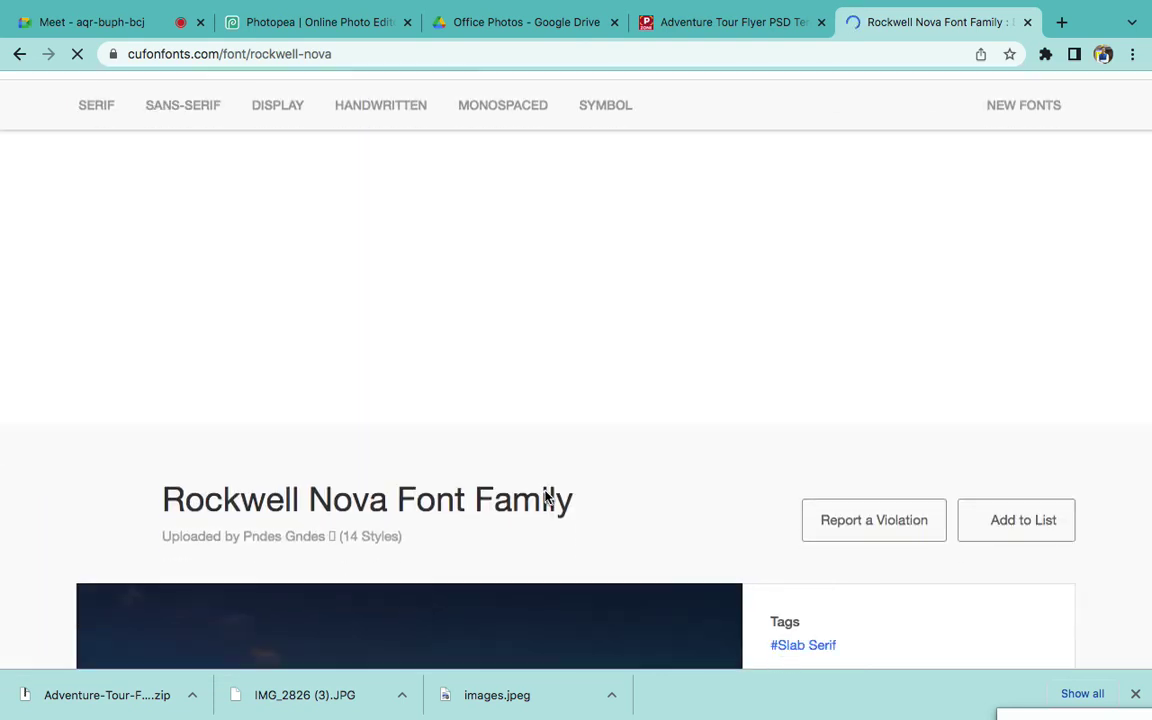
scroll(545, 499, down, 4)
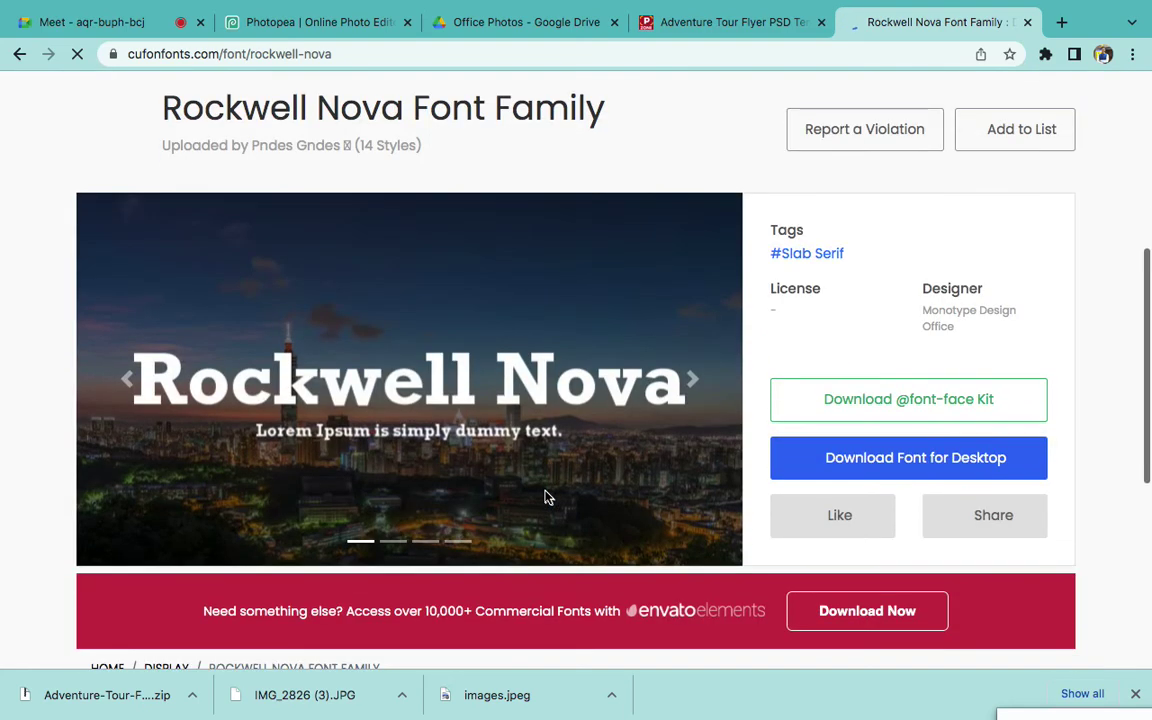
scroll(545, 497, down, 3)
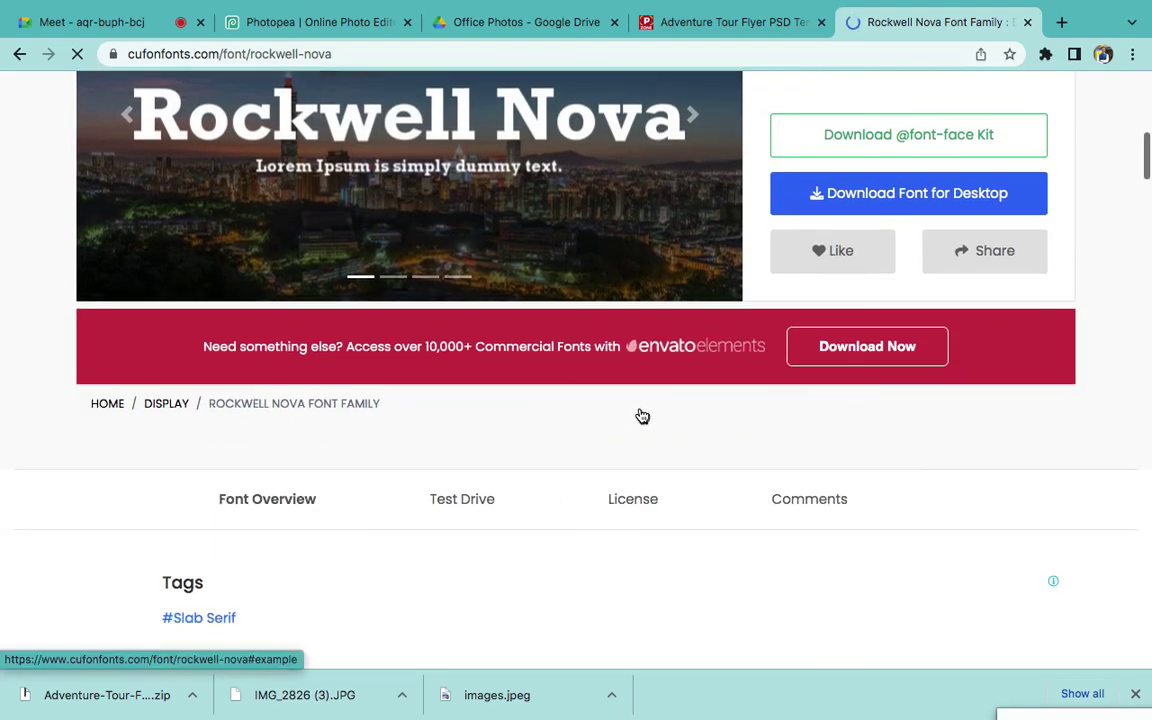
scroll(640, 411, up, 2)
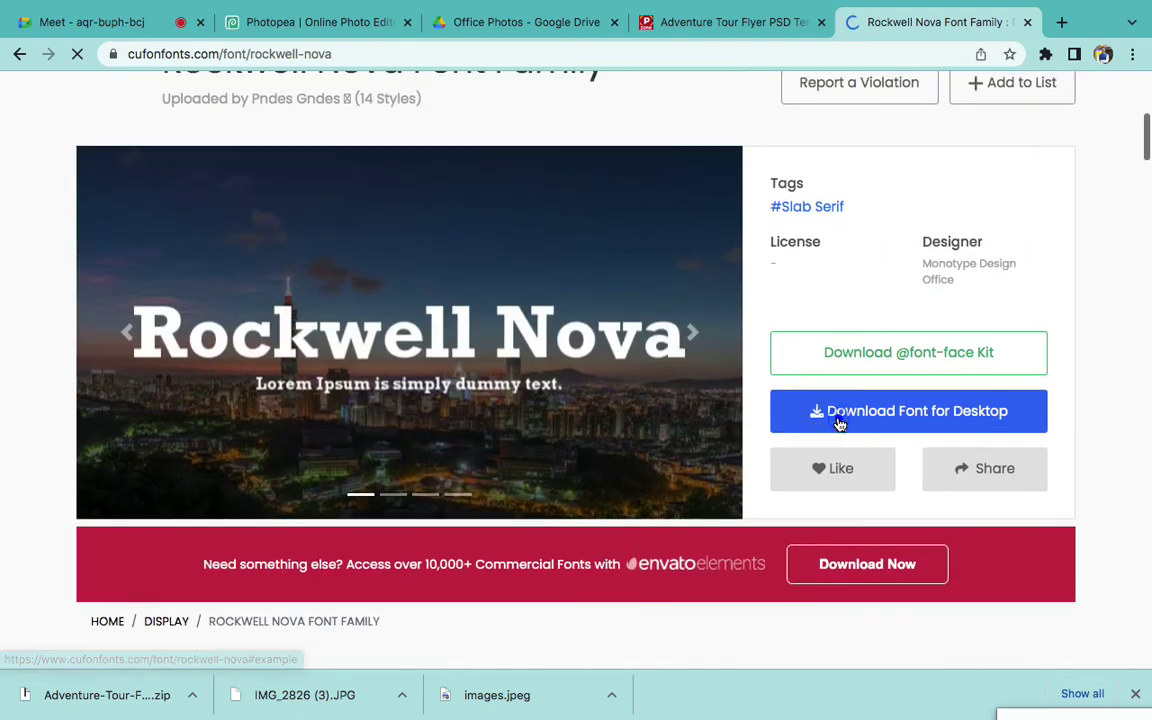
click(846, 412)
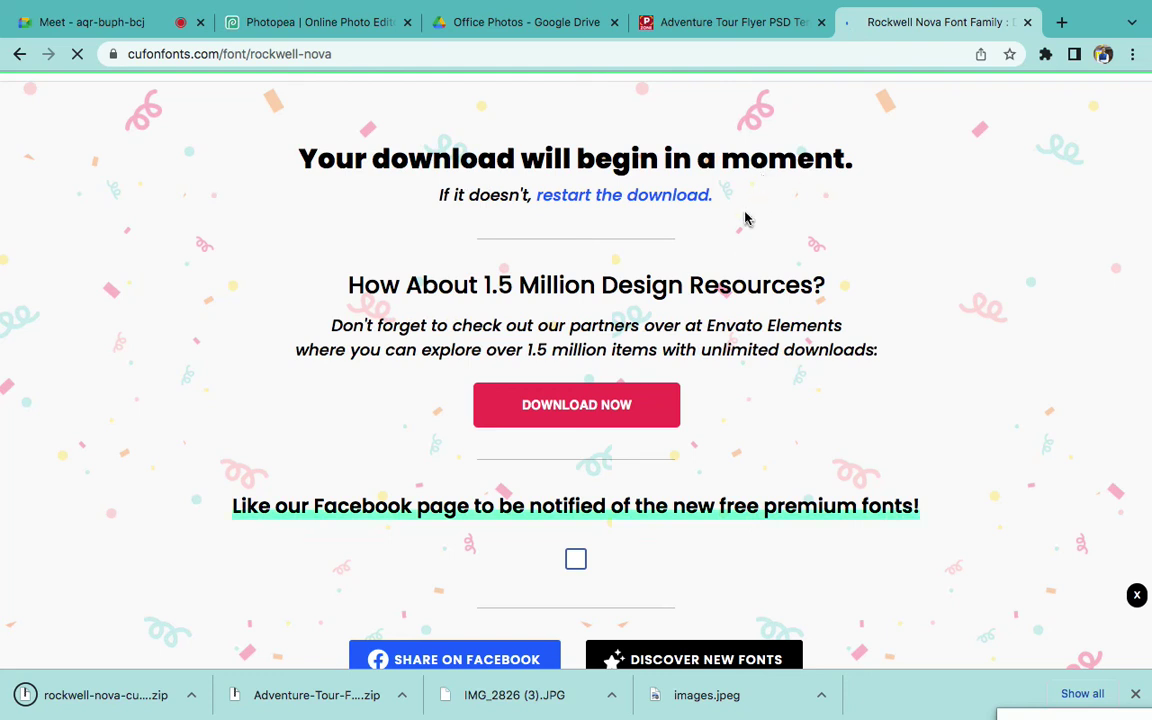
click(104, 682)
Return to Photopea, open the "Adven ture" title for text editing, and bring up the list of available fonts
click(296, 26)
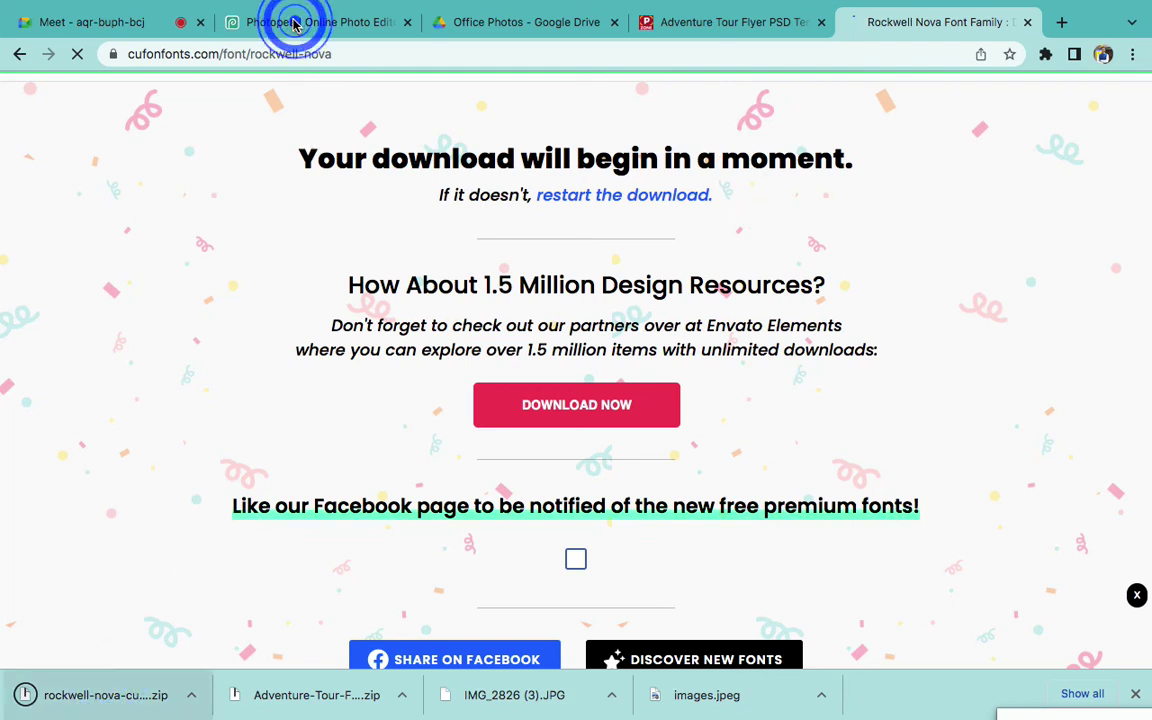
click(296, 26)
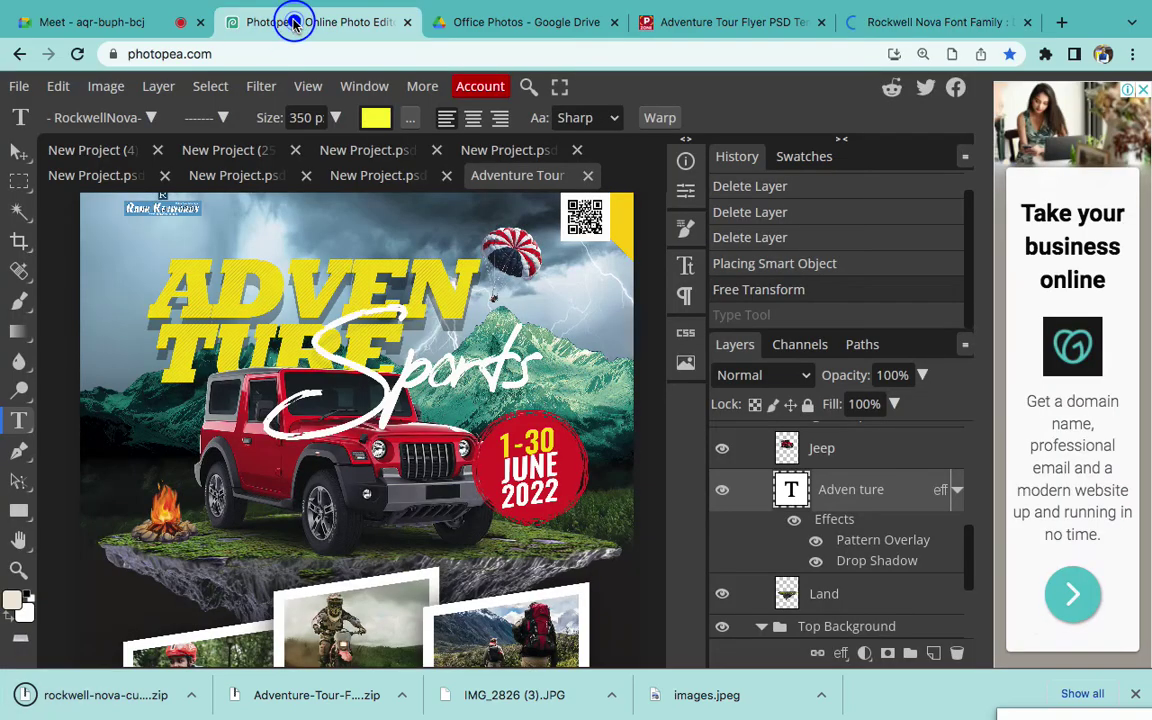
click(354, 293)
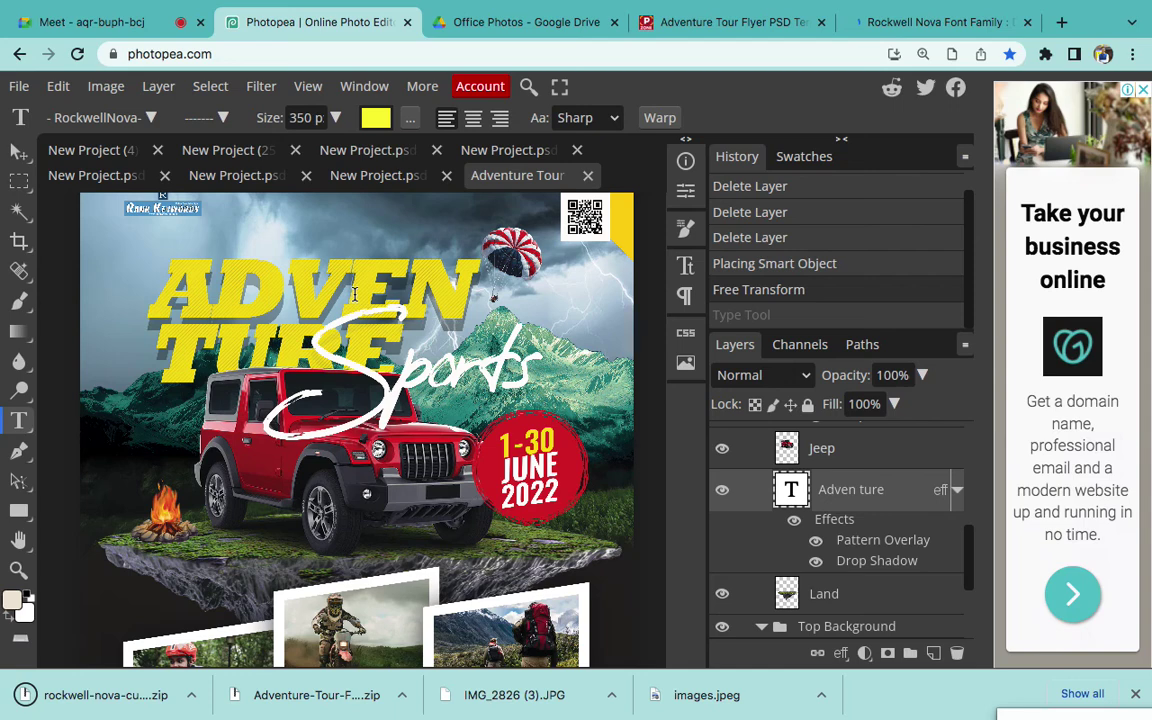
click(354, 293)
click(276, 282)
click(149, 117)
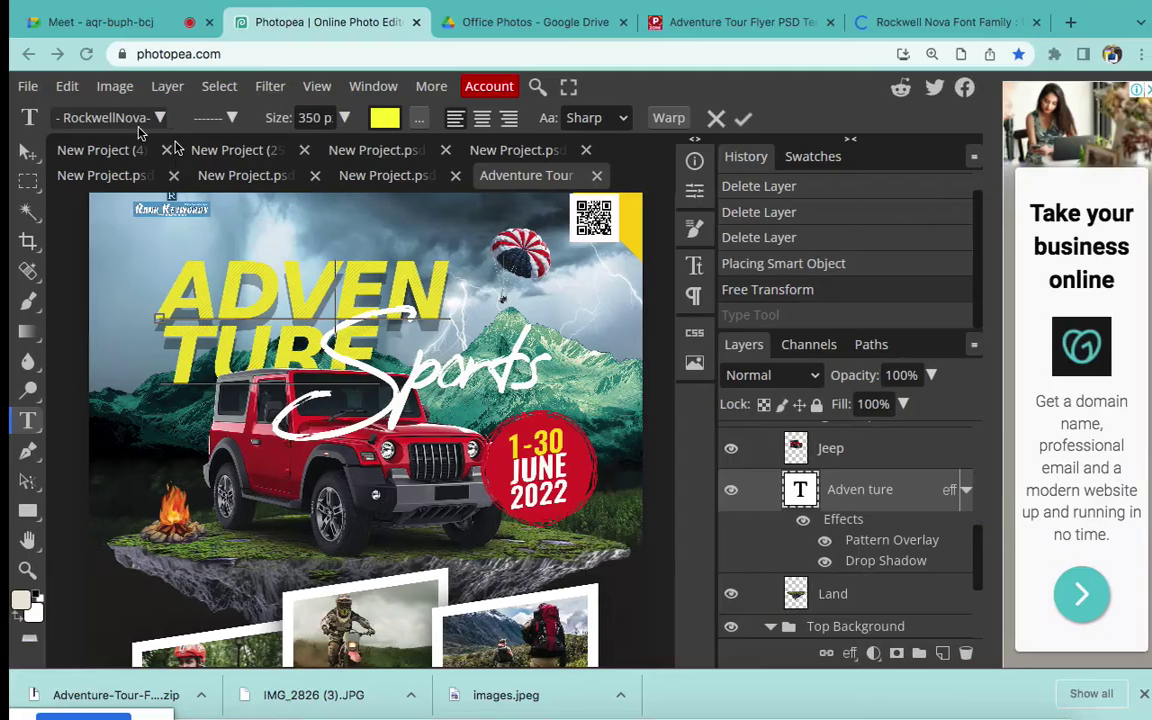
click(149, 117)
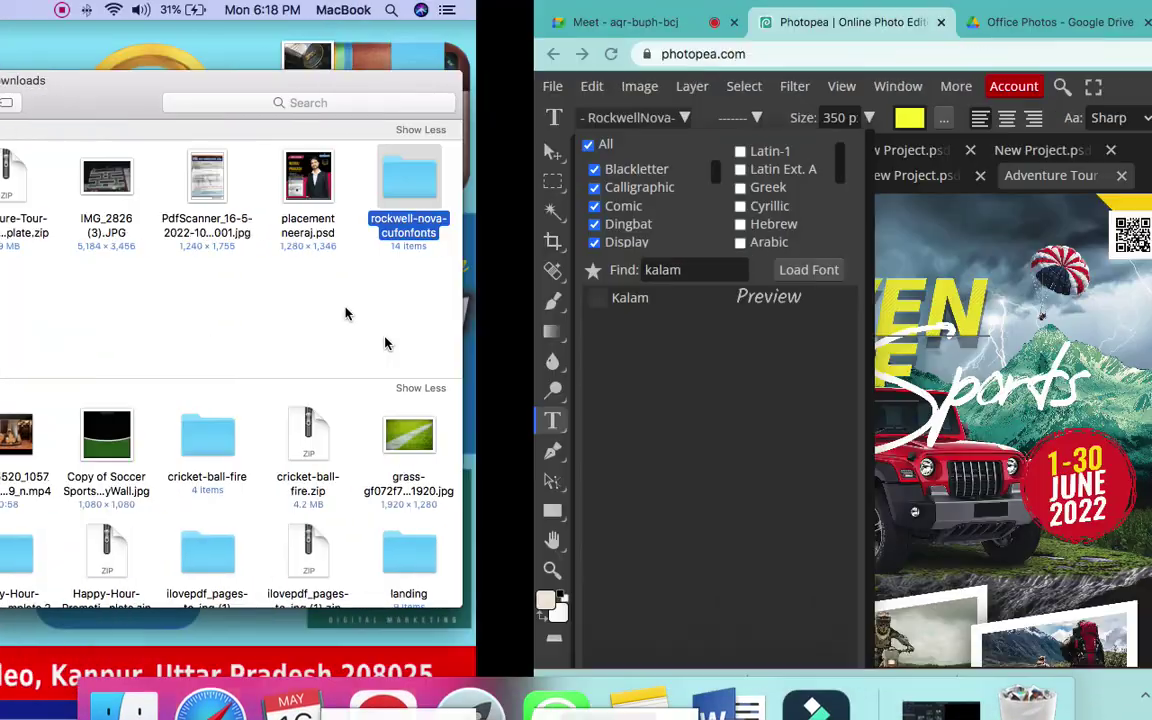
click(683, 117)
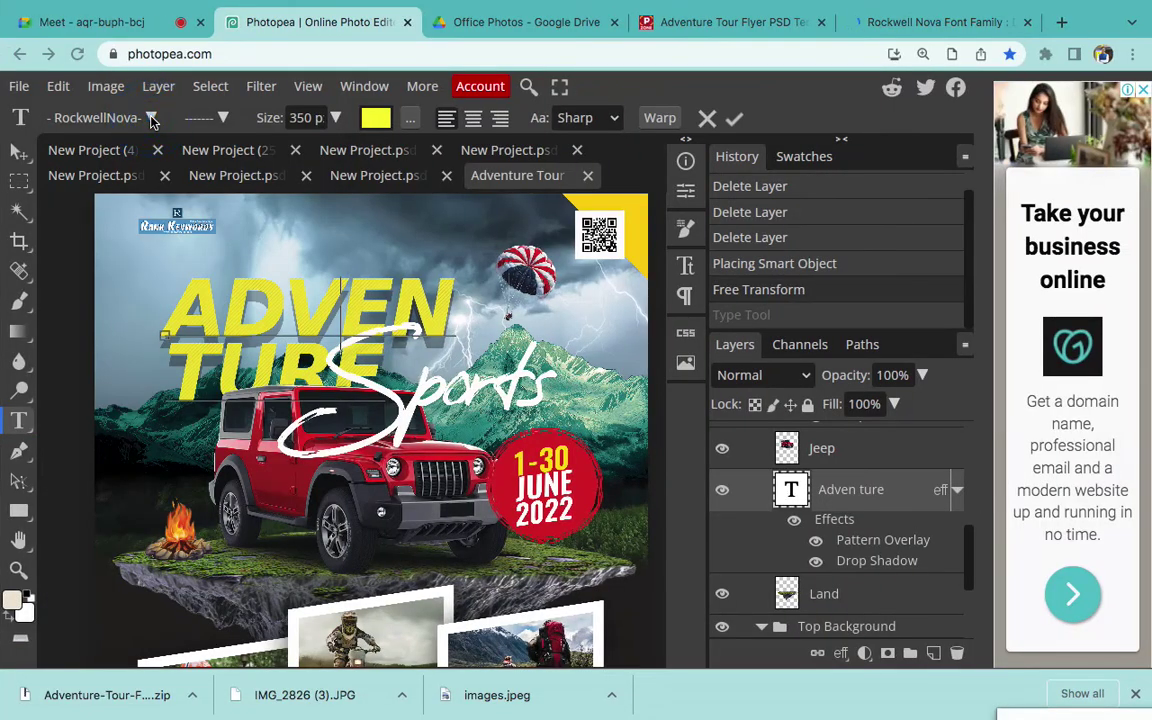
click(152, 118)
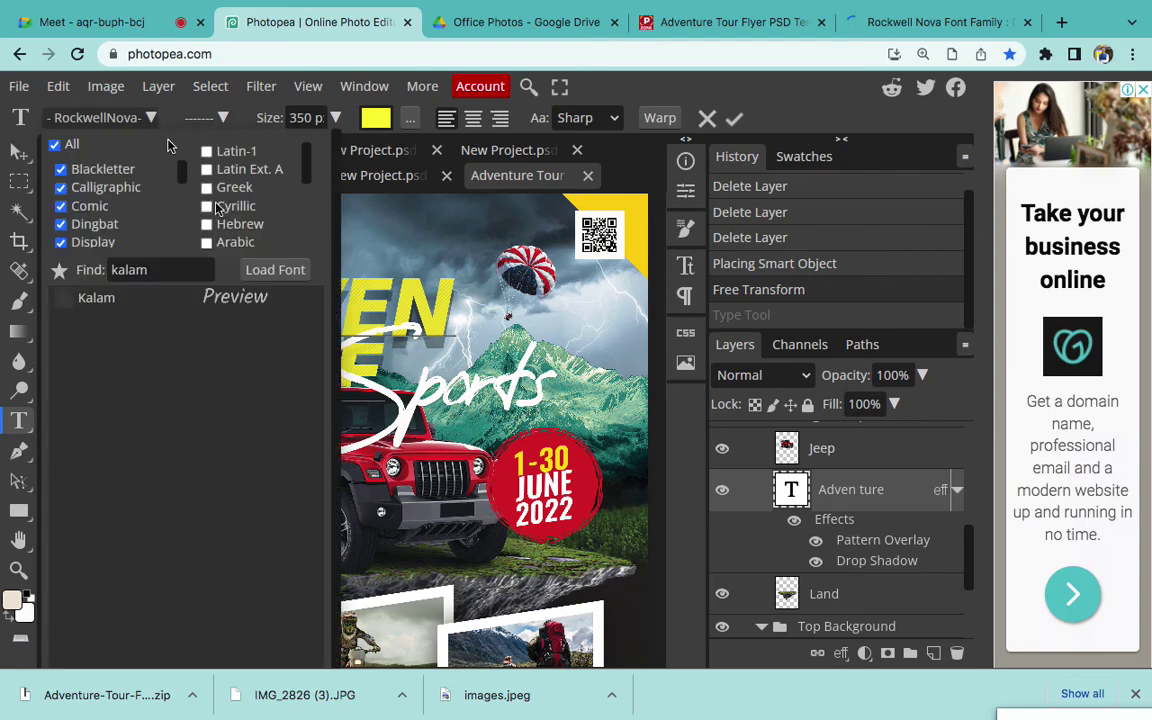
Load the Rockwell Nova fonts into Photopea from rockwell-nova-cufonfonts.zip in Downloads
click(275, 272)
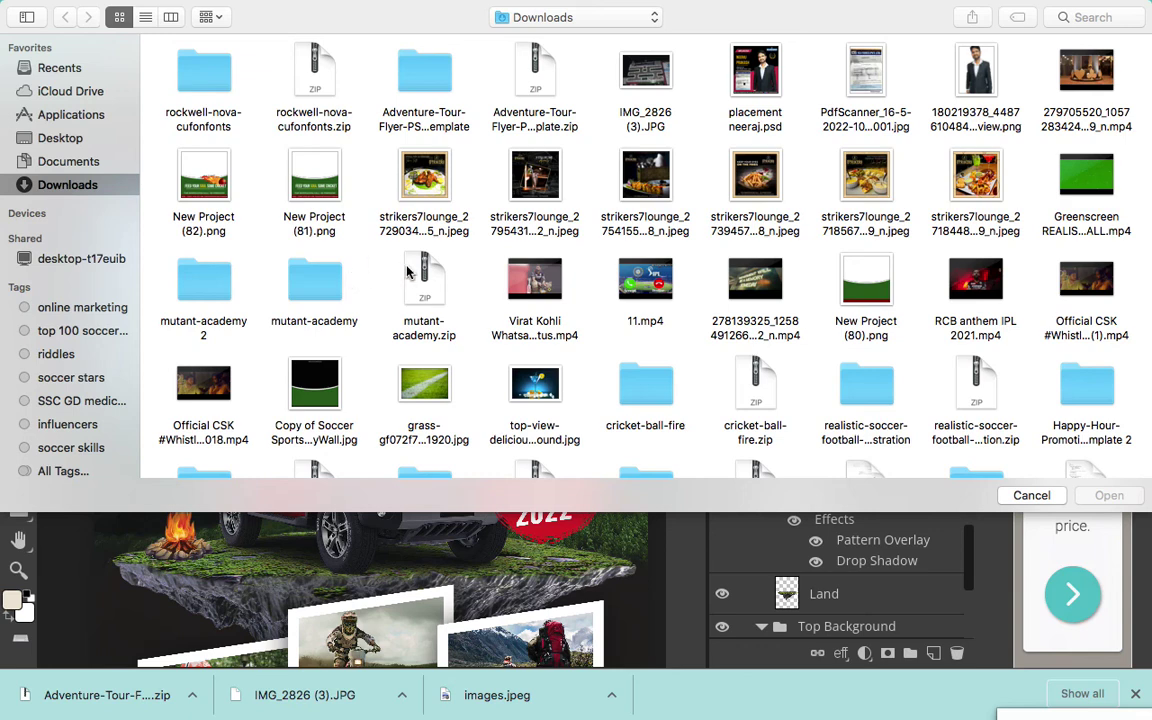
double_click(201, 76)
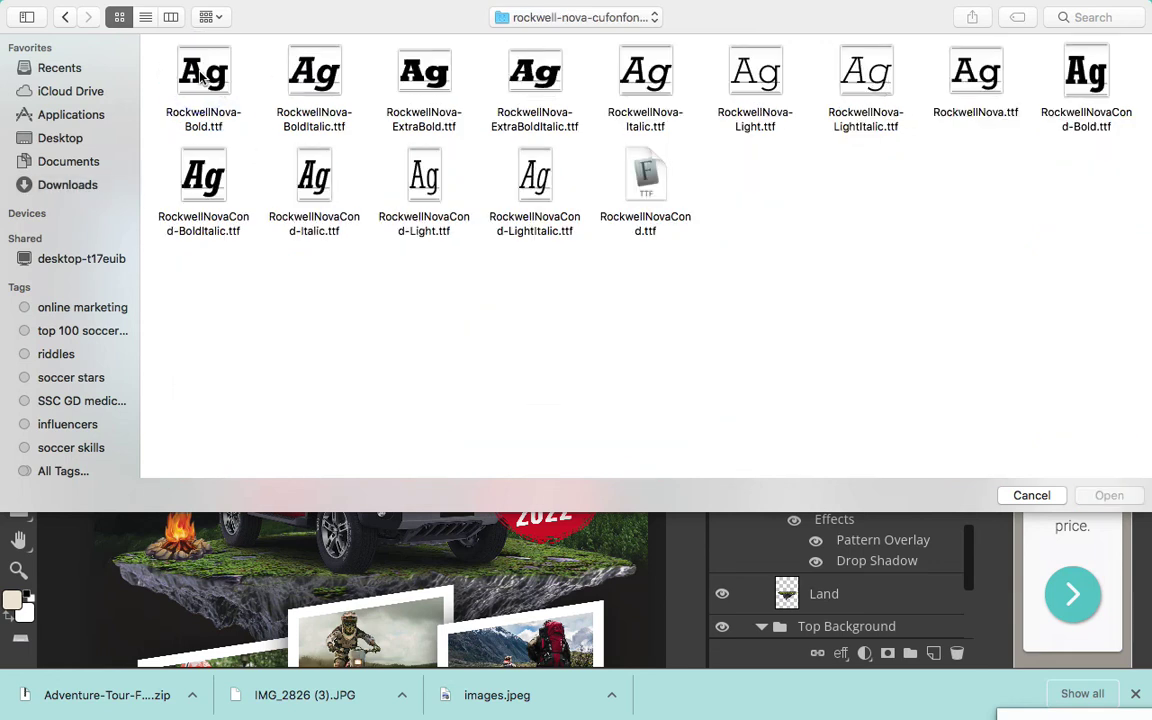
click(62, 19)
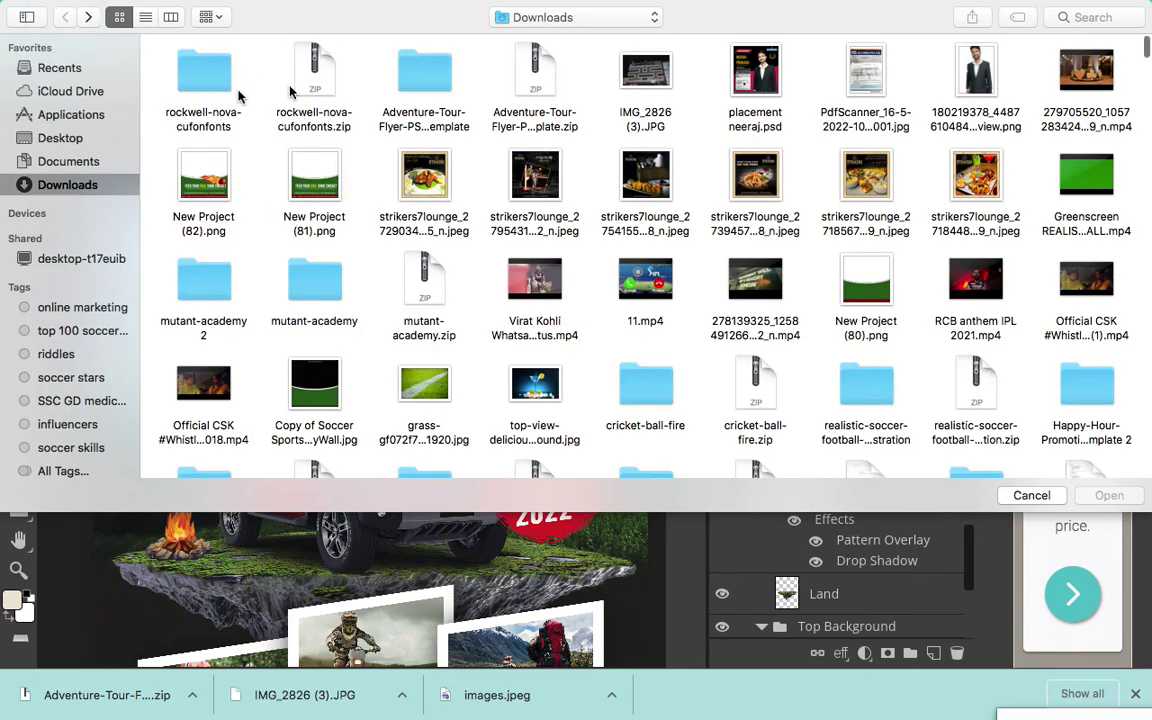
double_click(300, 82)
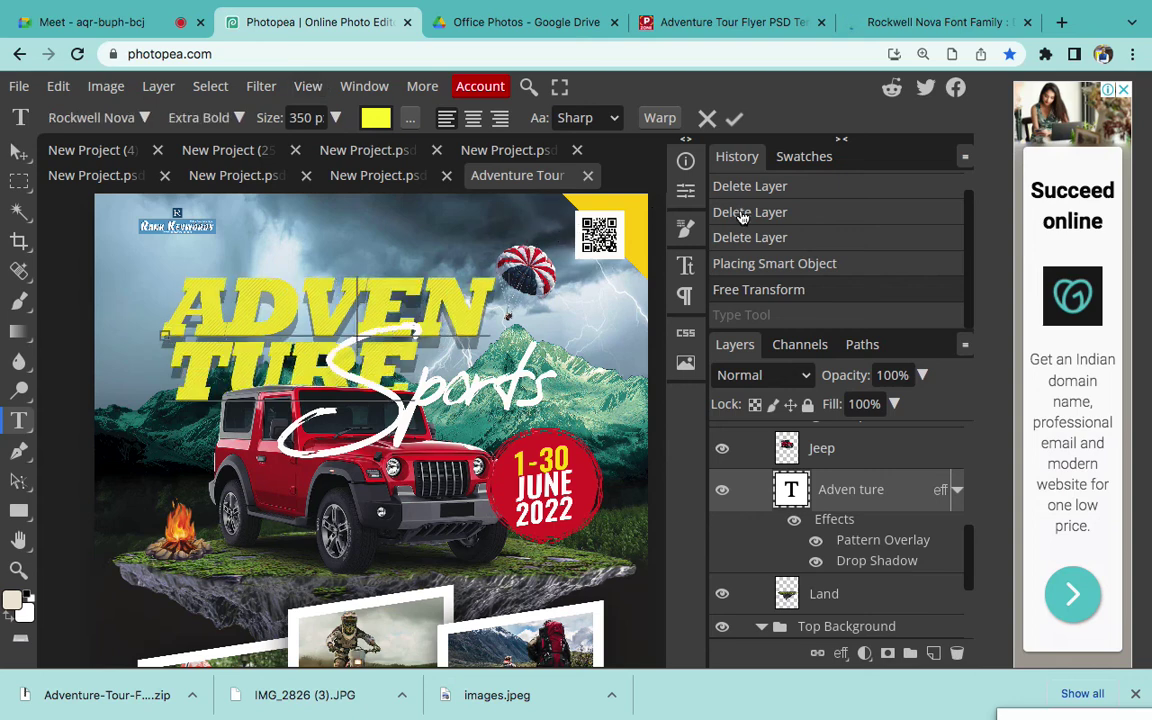
Replace the flyer's title text with "RANK TOUR", split over two lines
click(325, 316)
text(R)
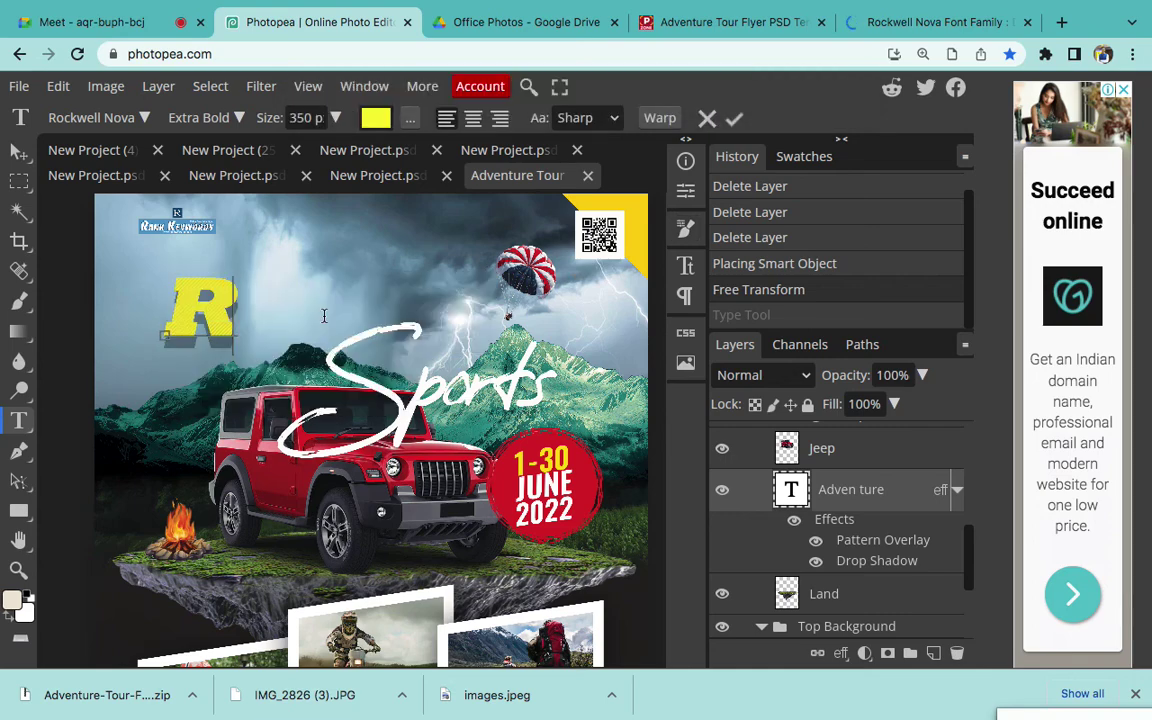
text(ANK TO)
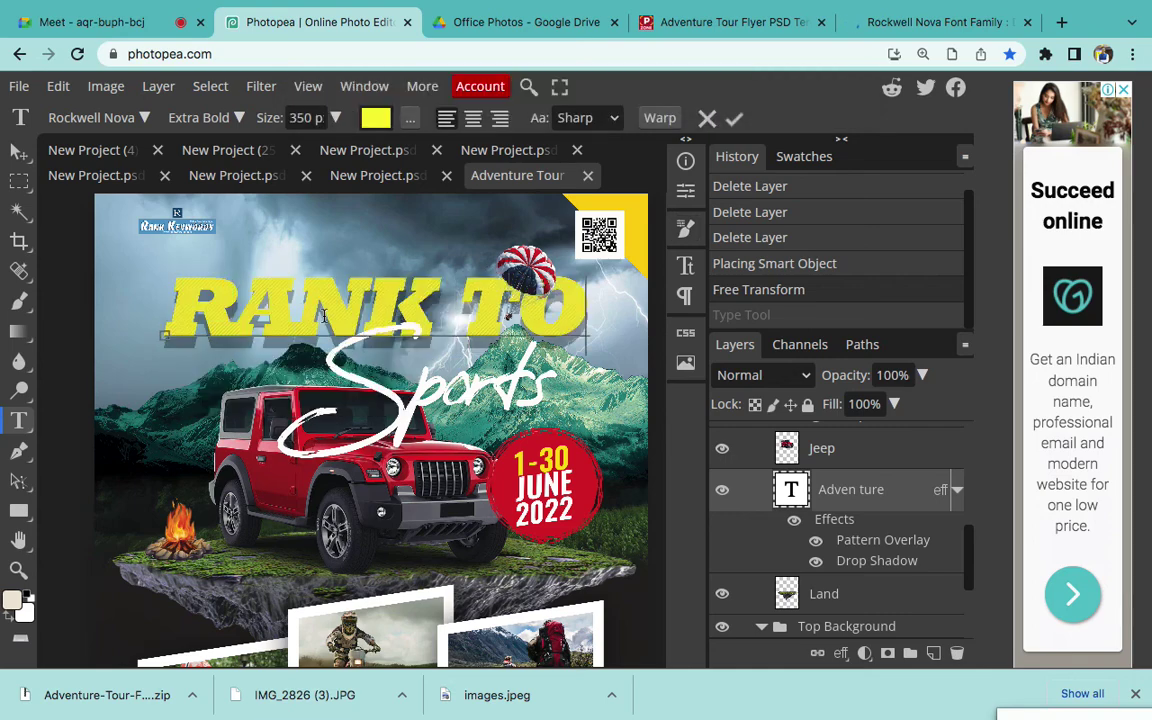
text(U)
click(476, 298)
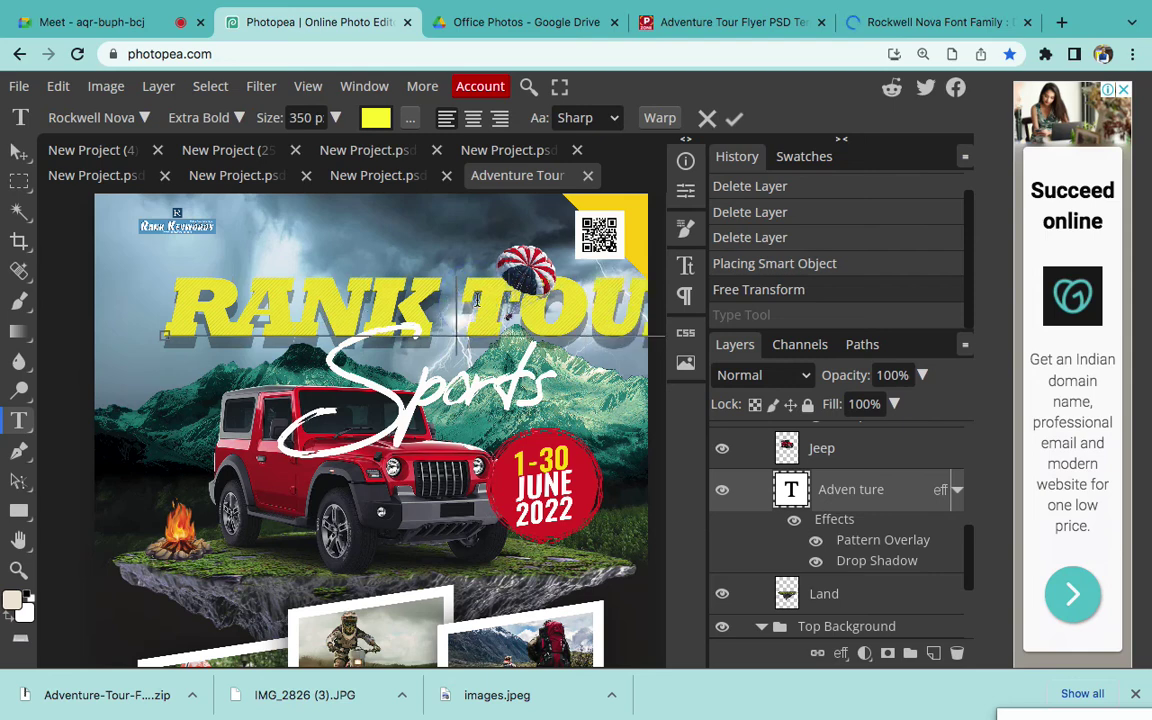
key(Return)
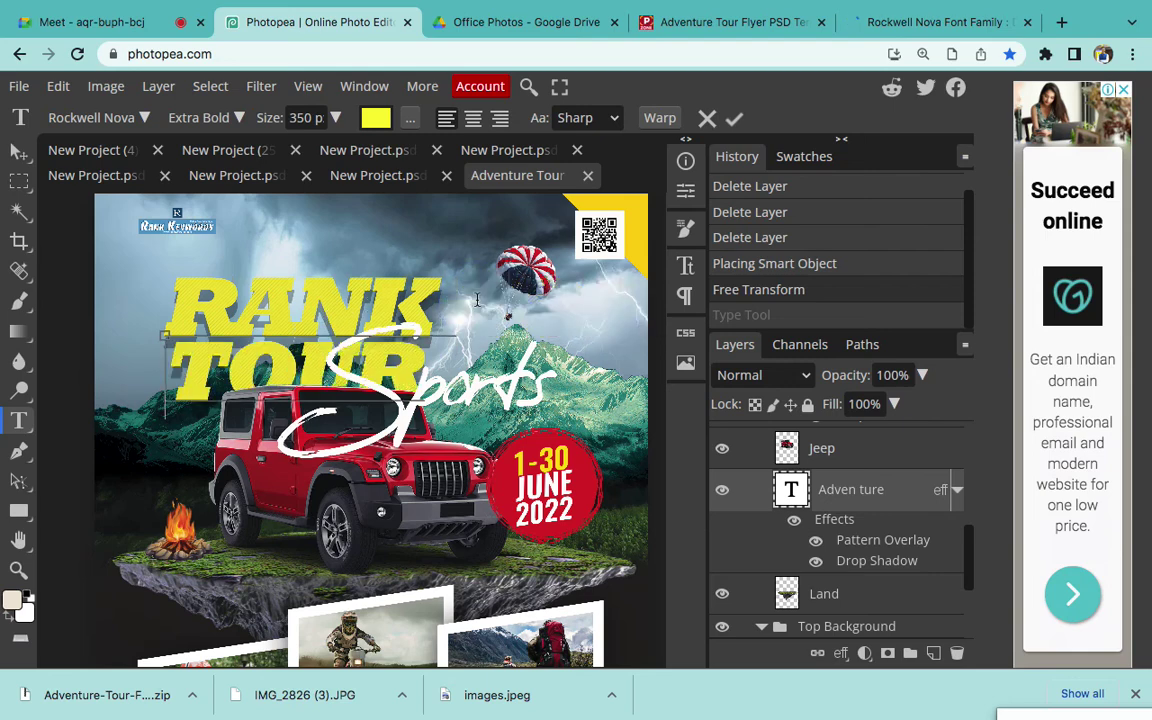
click(736, 118)
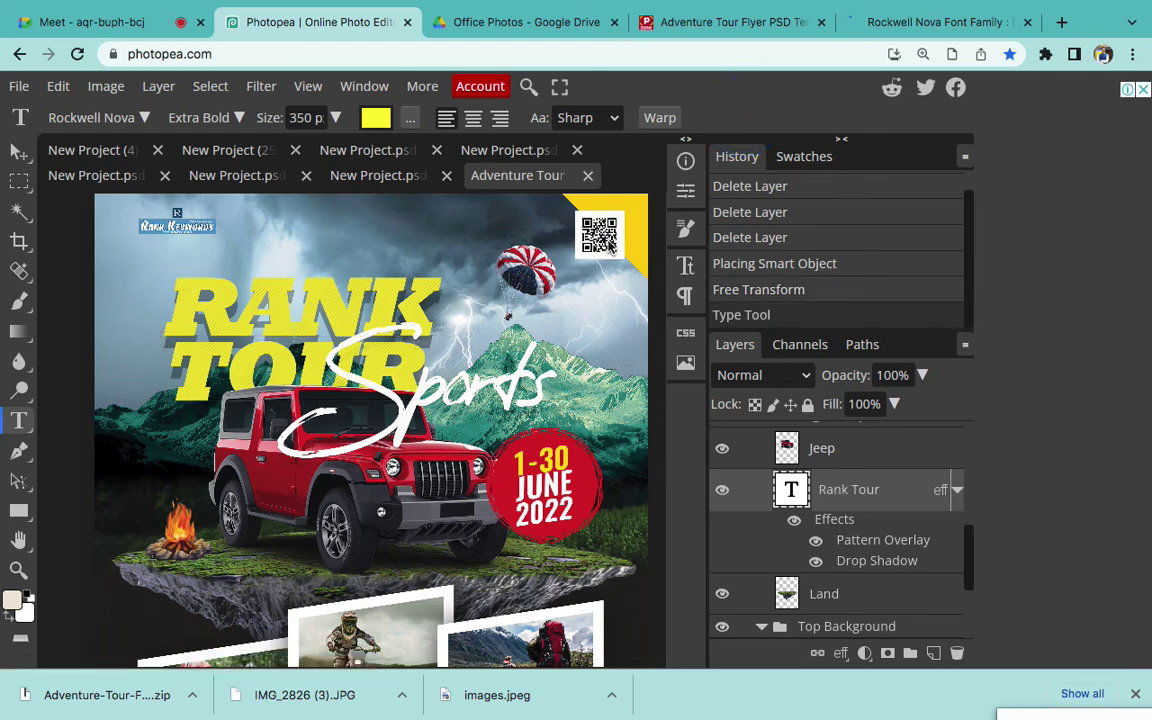
Check which font the "Sports" text uses by opening it with the Type tool, and accept the text edit
key(ctrl+minus)
key(ctrl+minus)
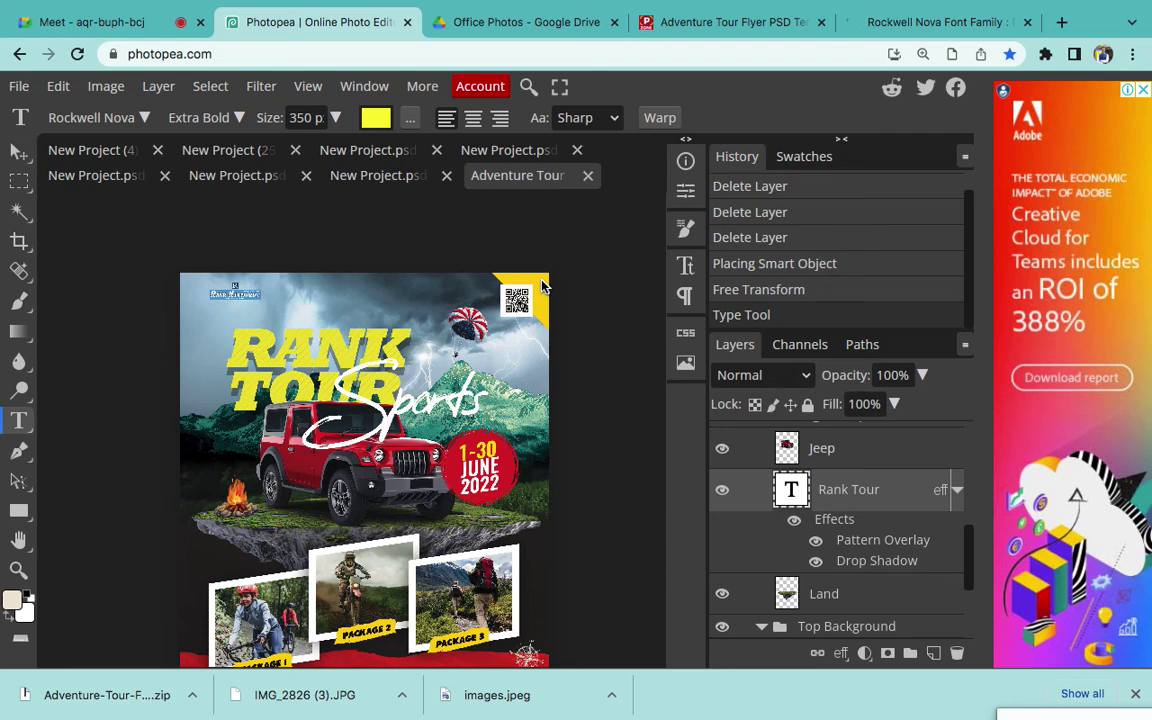
key(ctrl+plus)
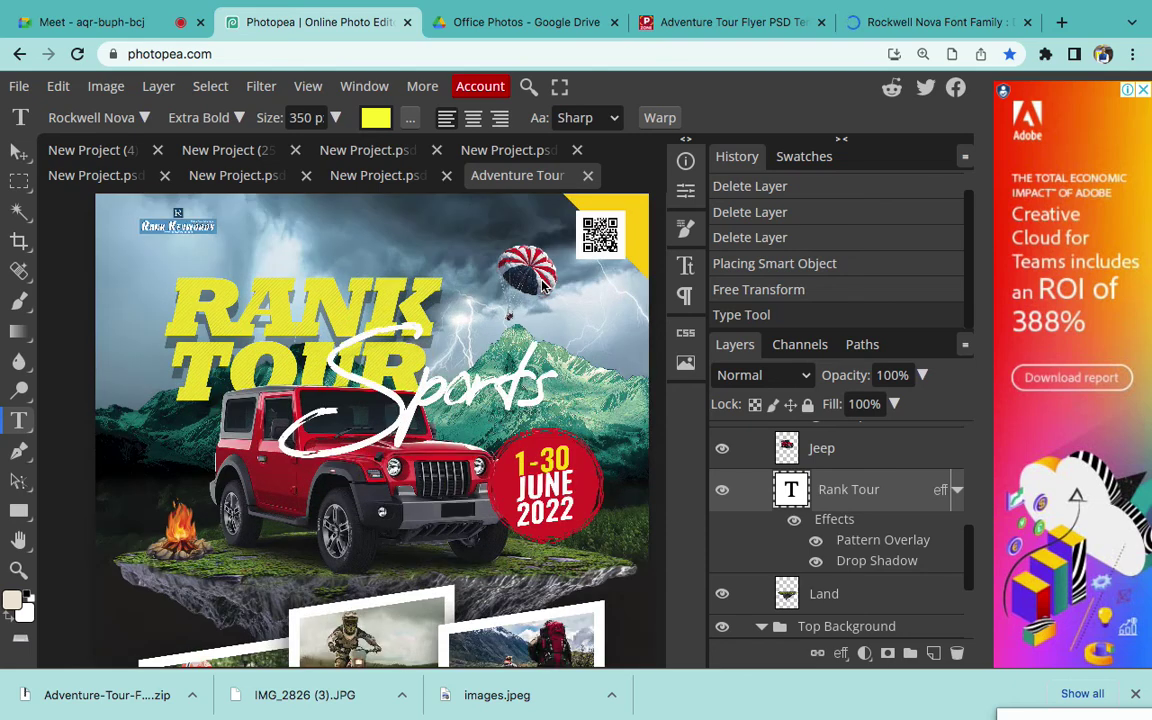
scroll(463, 365, down, 2)
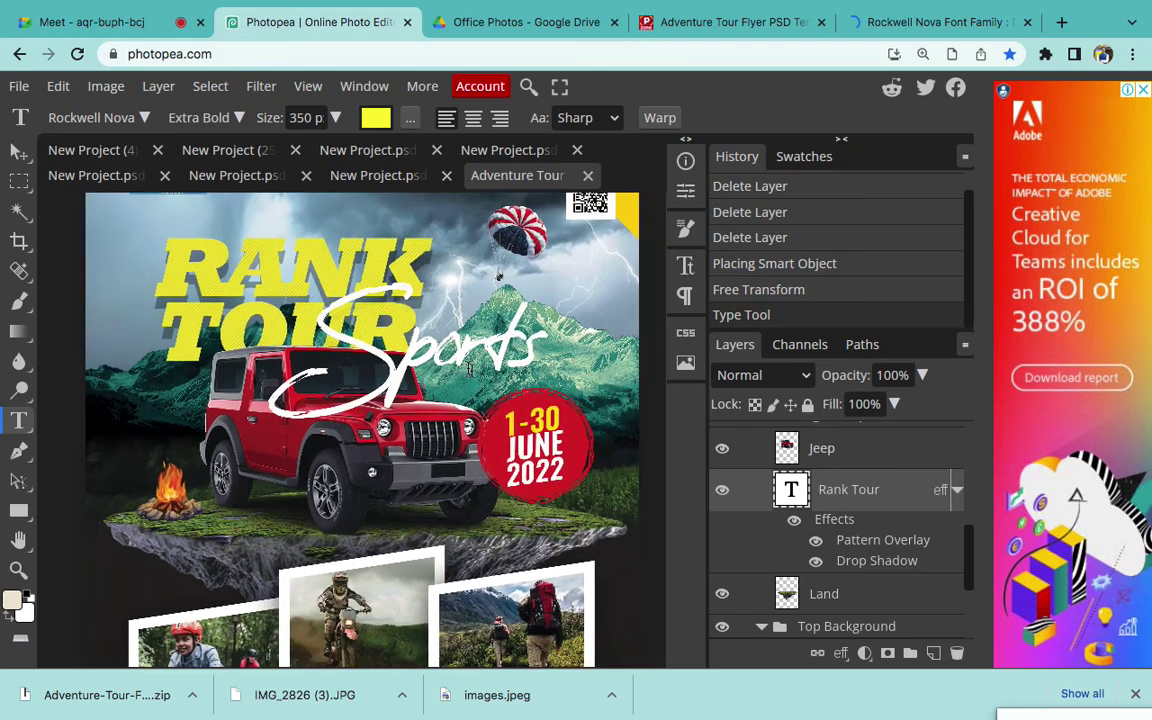
click(463, 365)
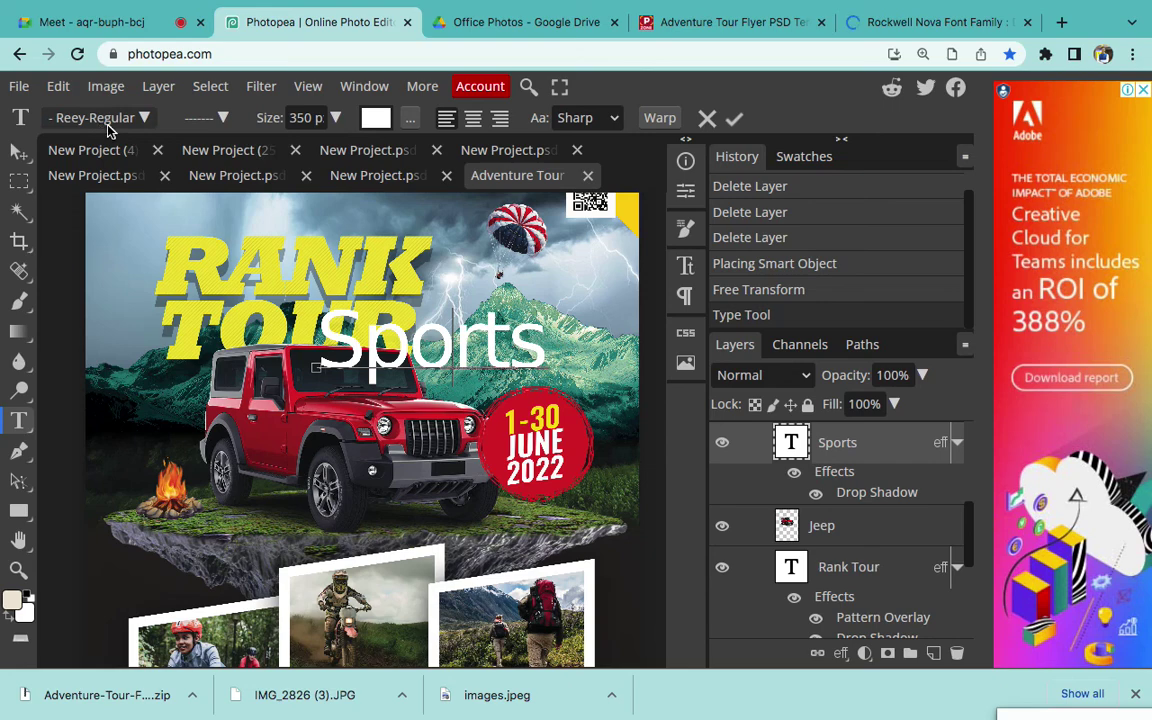
click(735, 118)
Replace the "Book Your Trip" text in the flyer's red area with "BOOK YOUR" and a contact number on a second line
scroll(477, 418, down, 3)
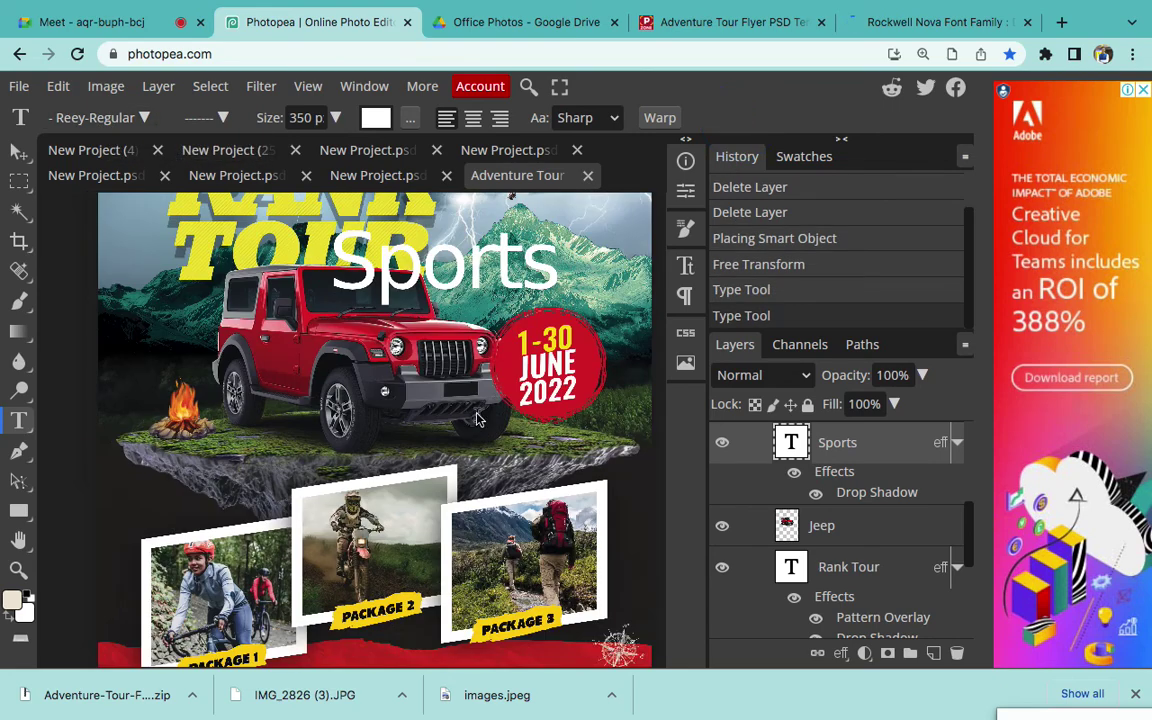
scroll(477, 418, down, 5)
scroll(388, 462, up, 2)
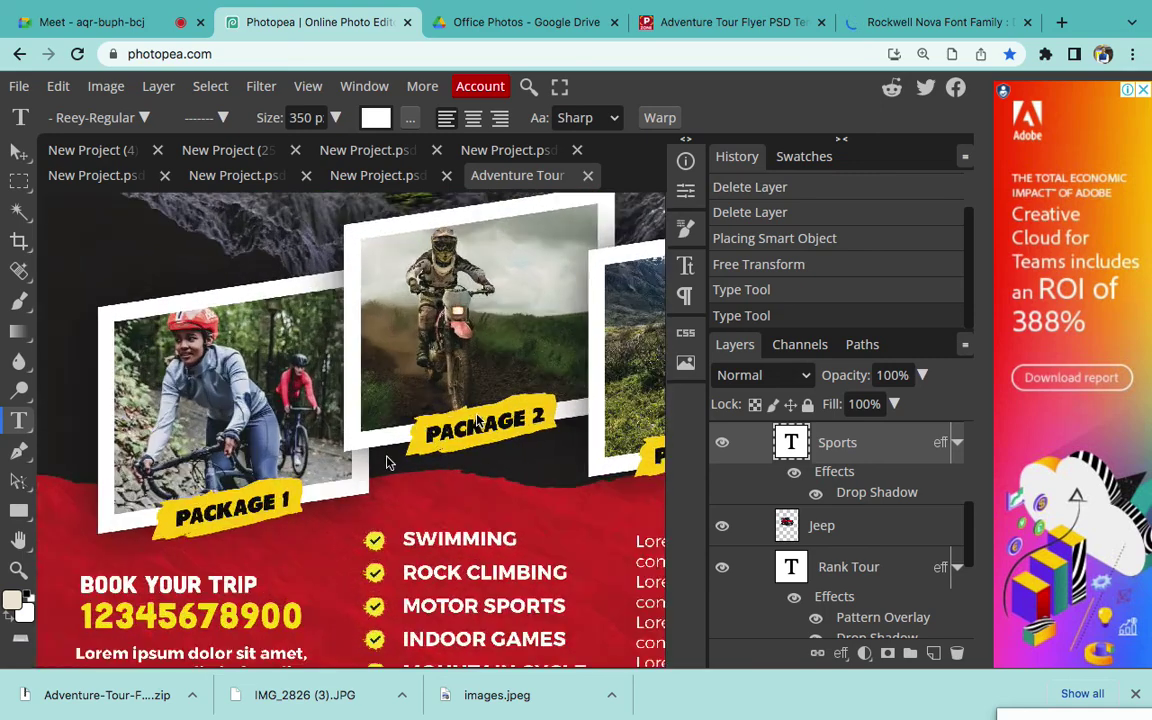
scroll(388, 462, up, 1)
scroll(340, 490, down, 3)
scroll(327, 494, down, 1)
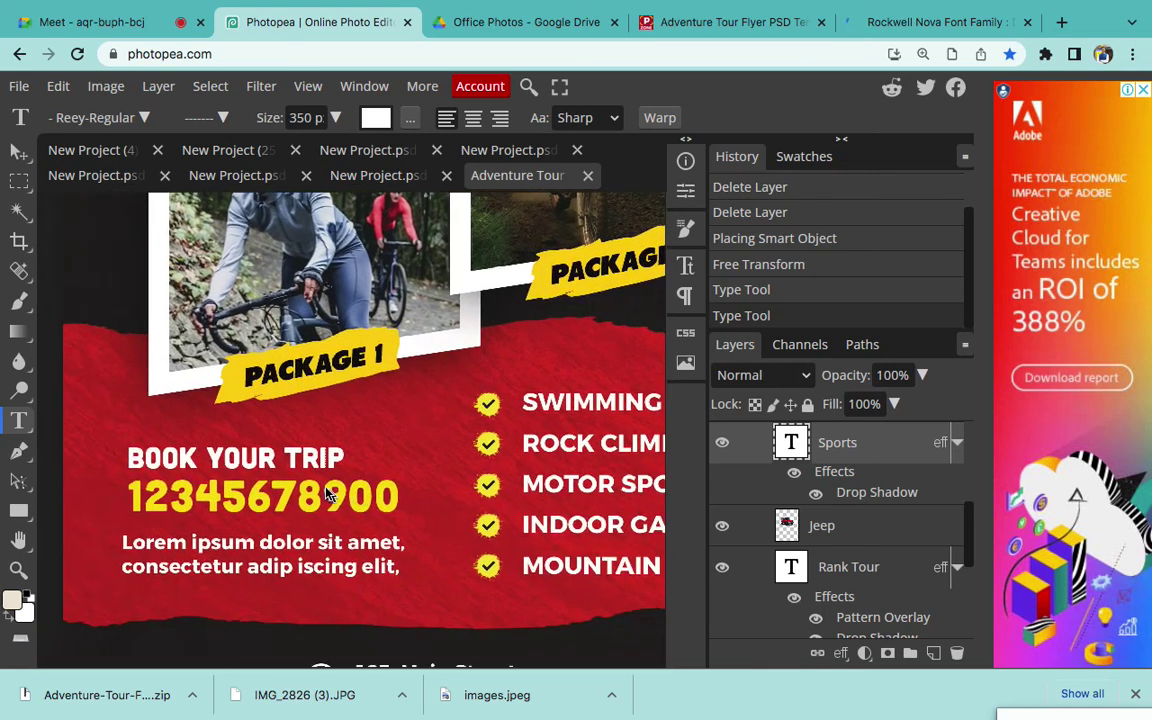
scroll(320, 490, left, 2)
click(288, 468)
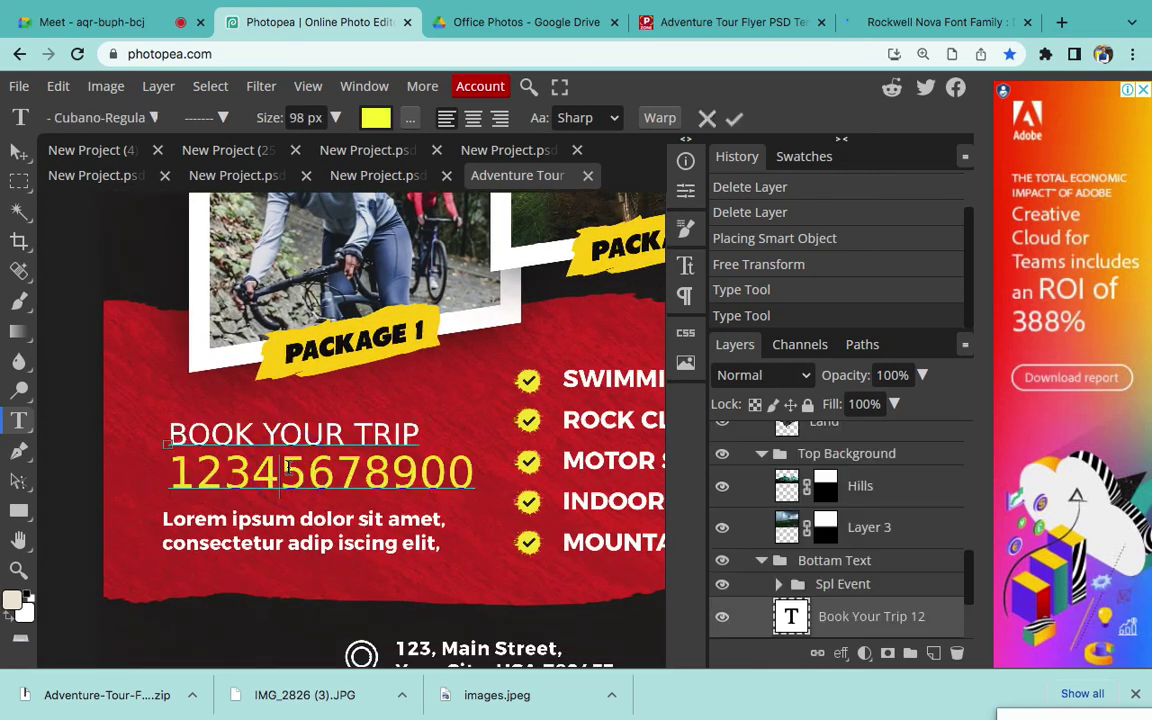
key(ctrl+a)
text(B)
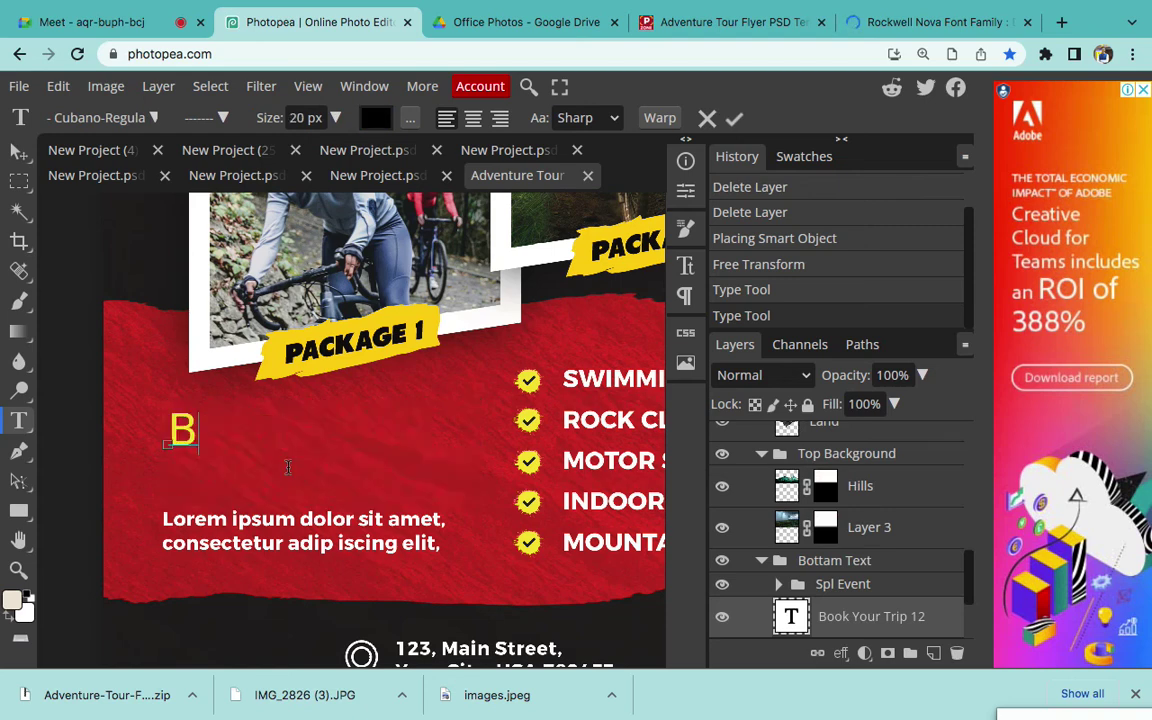
text(OOK YOUR)
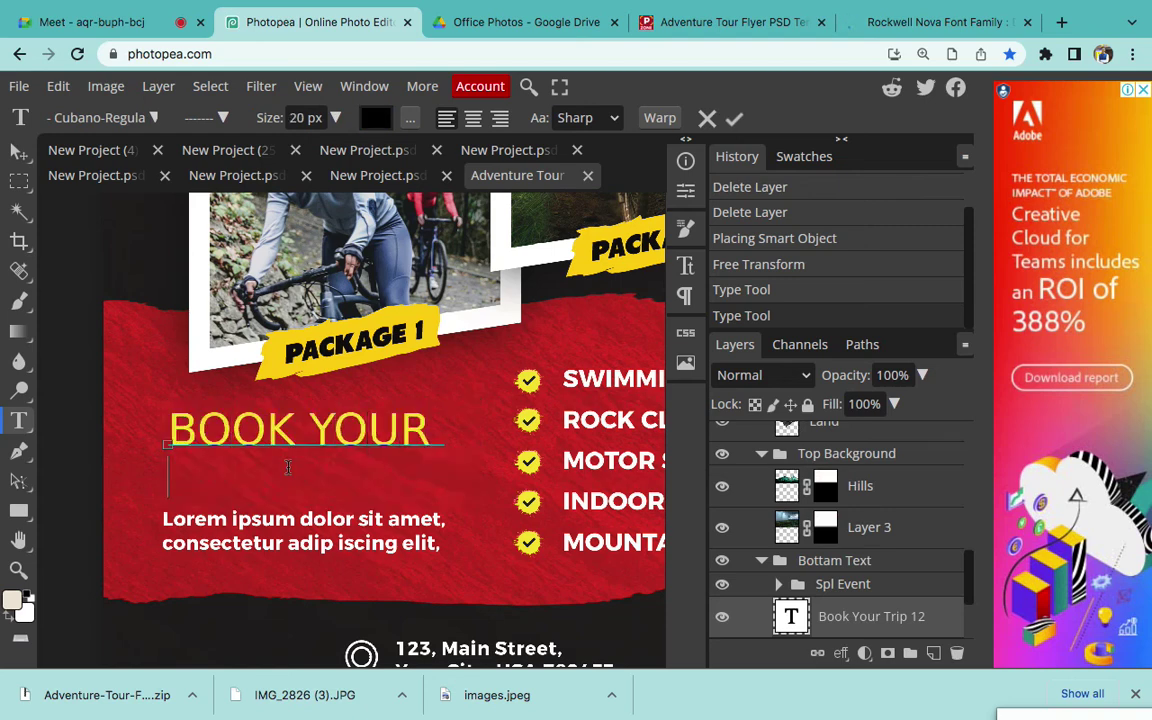
key(Return)
text(8)
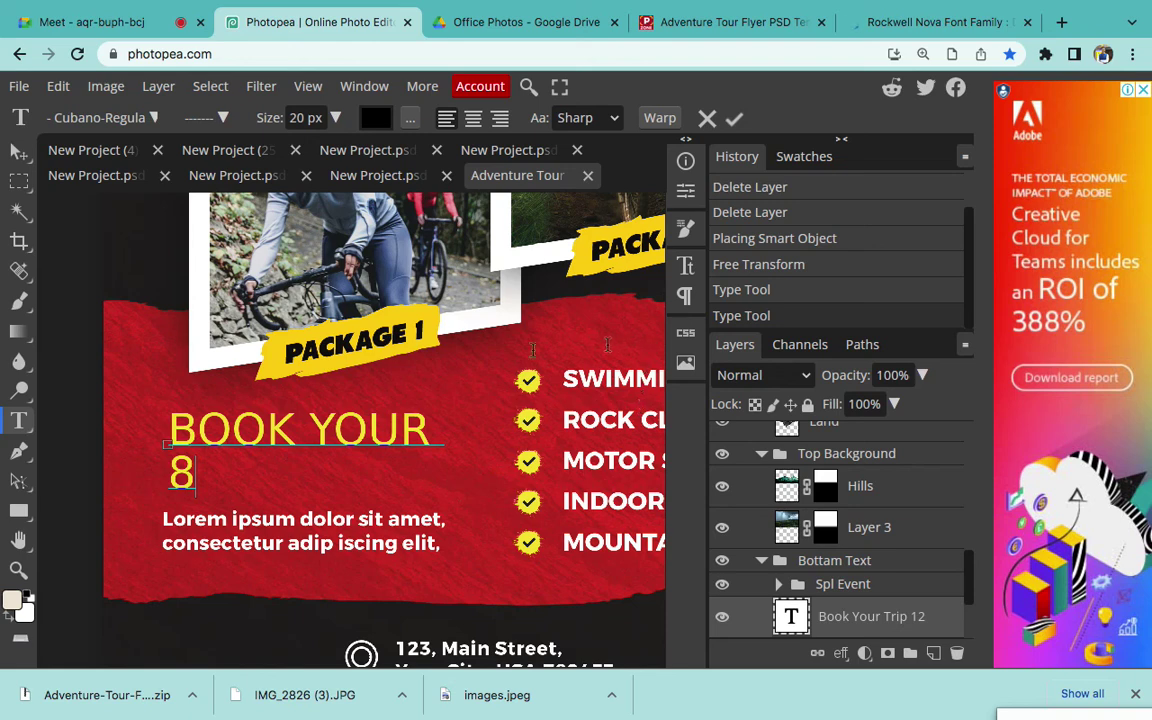
text(18818)
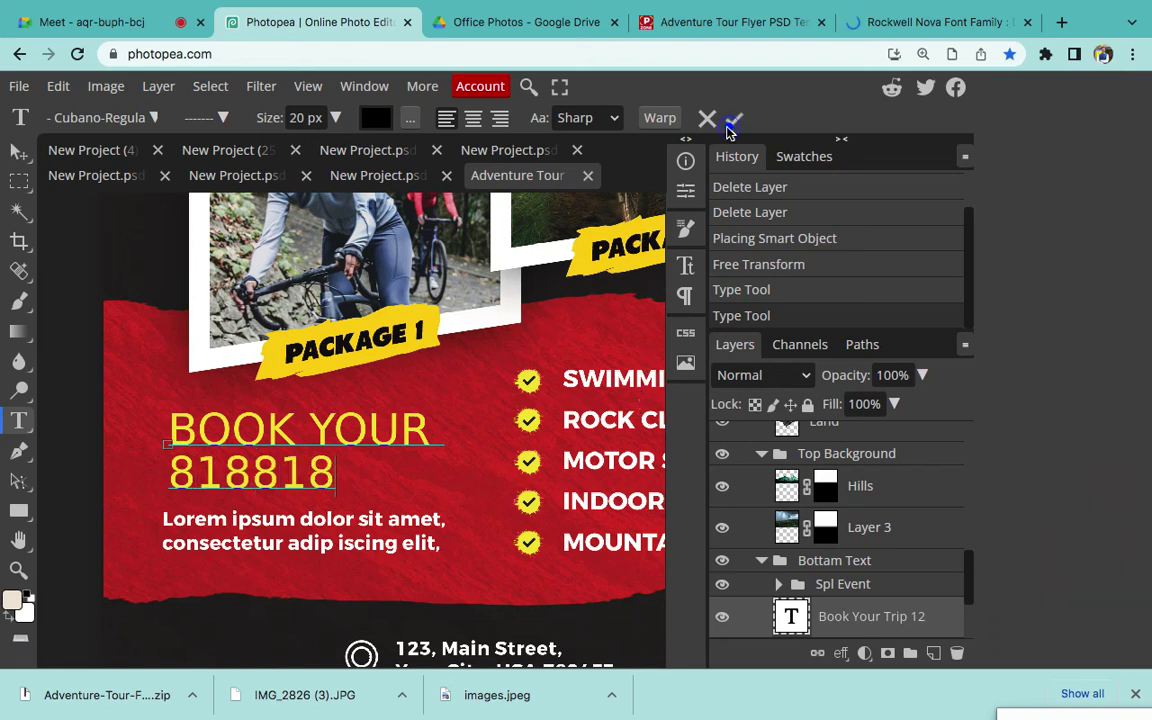
click(733, 119)
scroll(388, 472, up, 5)
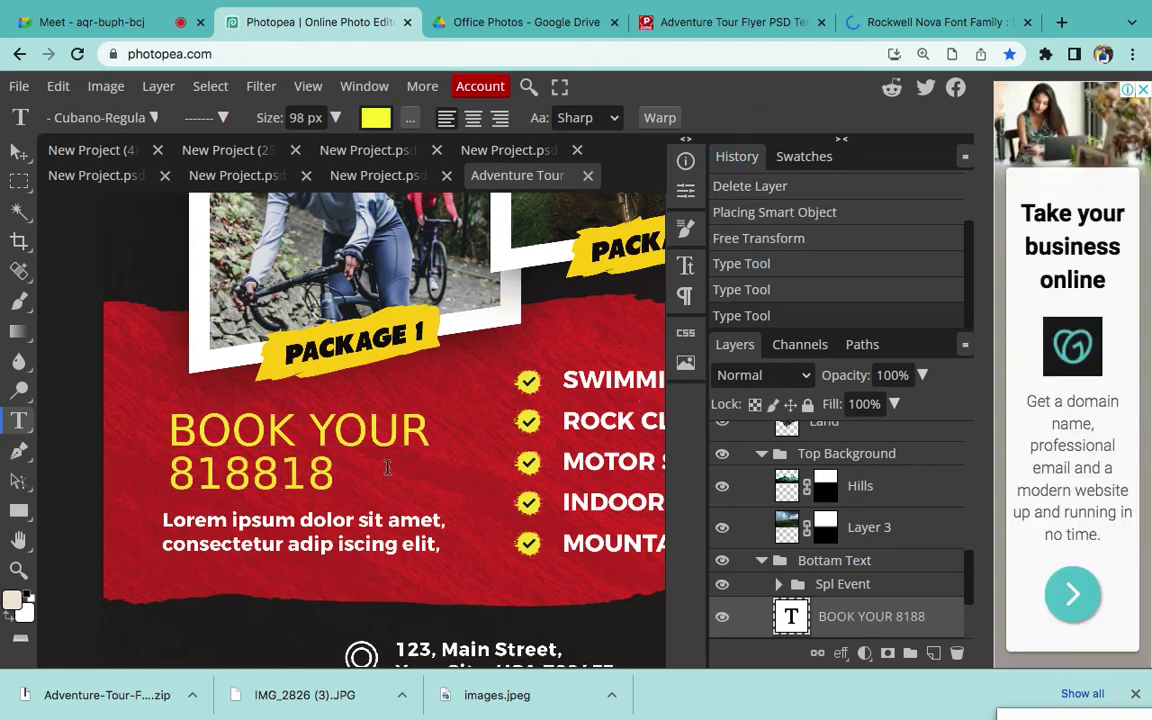
scroll(388, 468, up, 2)
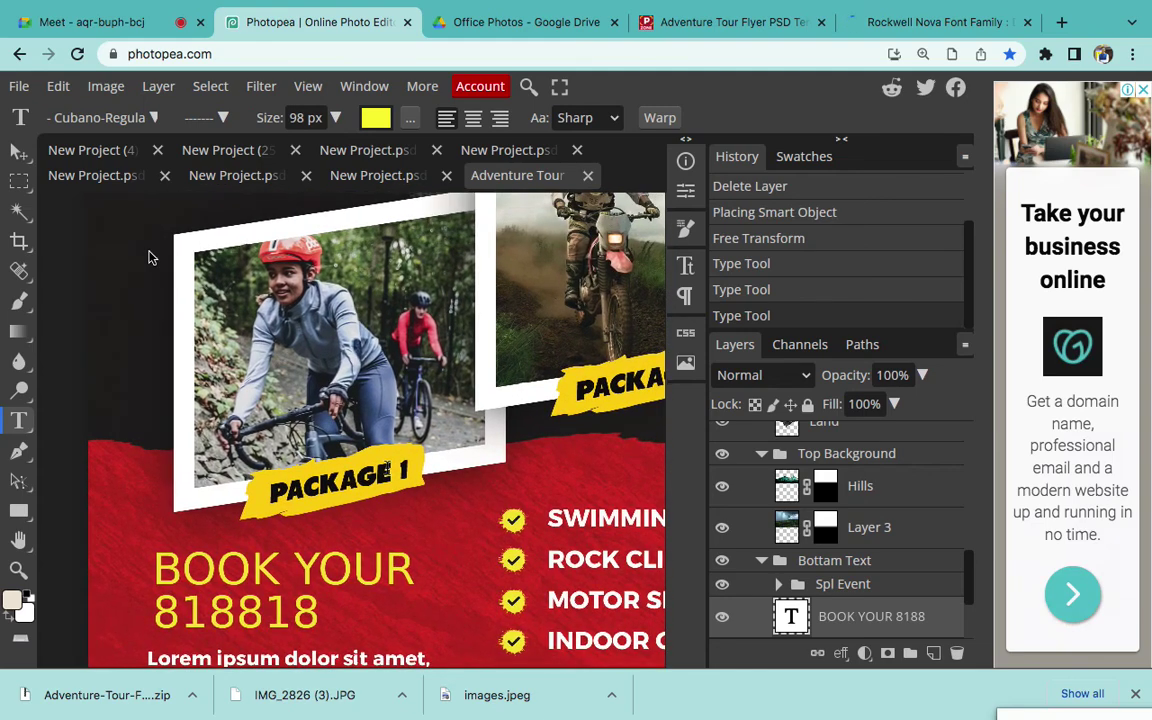
Delete the cyclist photo's Image layer from the Package 1 frame
click(19, 150)
right_click(292, 312)
click(330, 322)
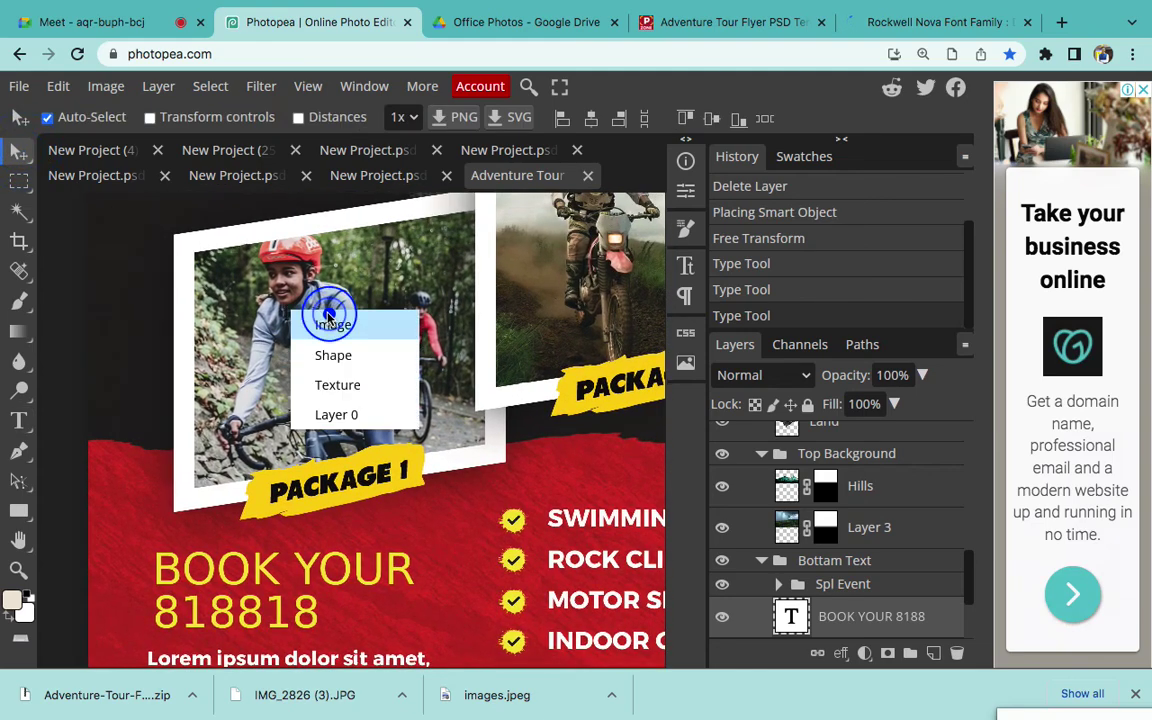
key(Delete)
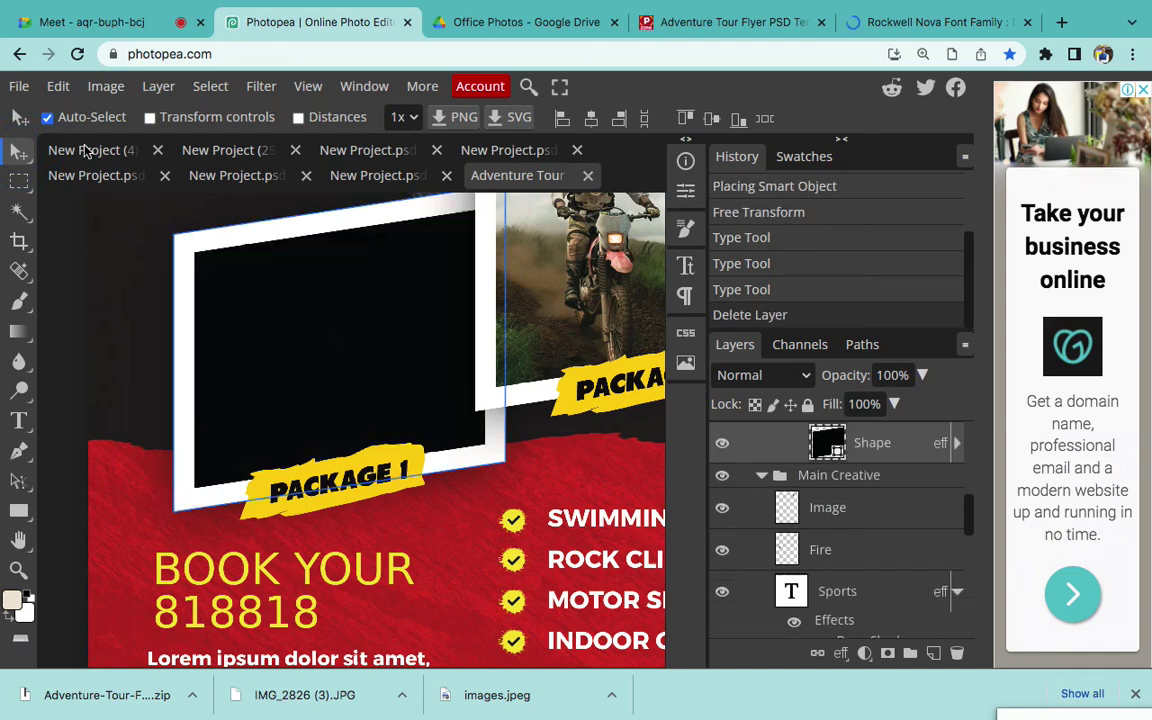
Start placing an image file, search the Mac for "manali" and preview 107 (1) (1).psd
click(17, 86)
click(80, 176)
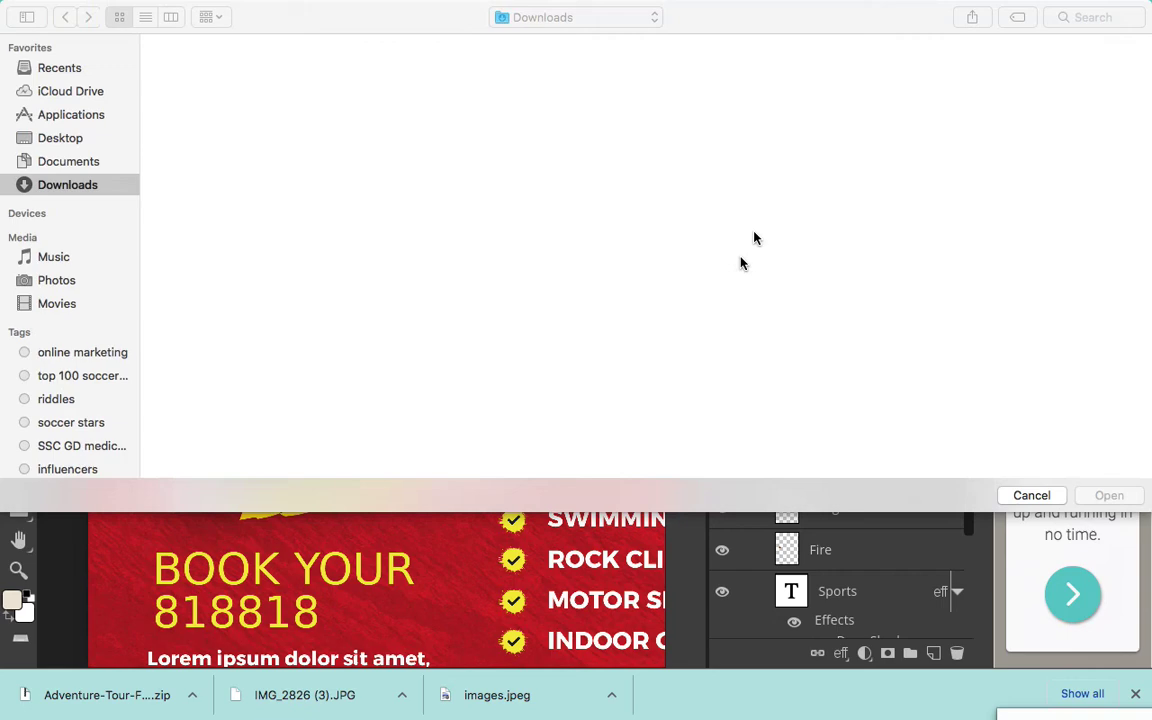
click(1066, 18)
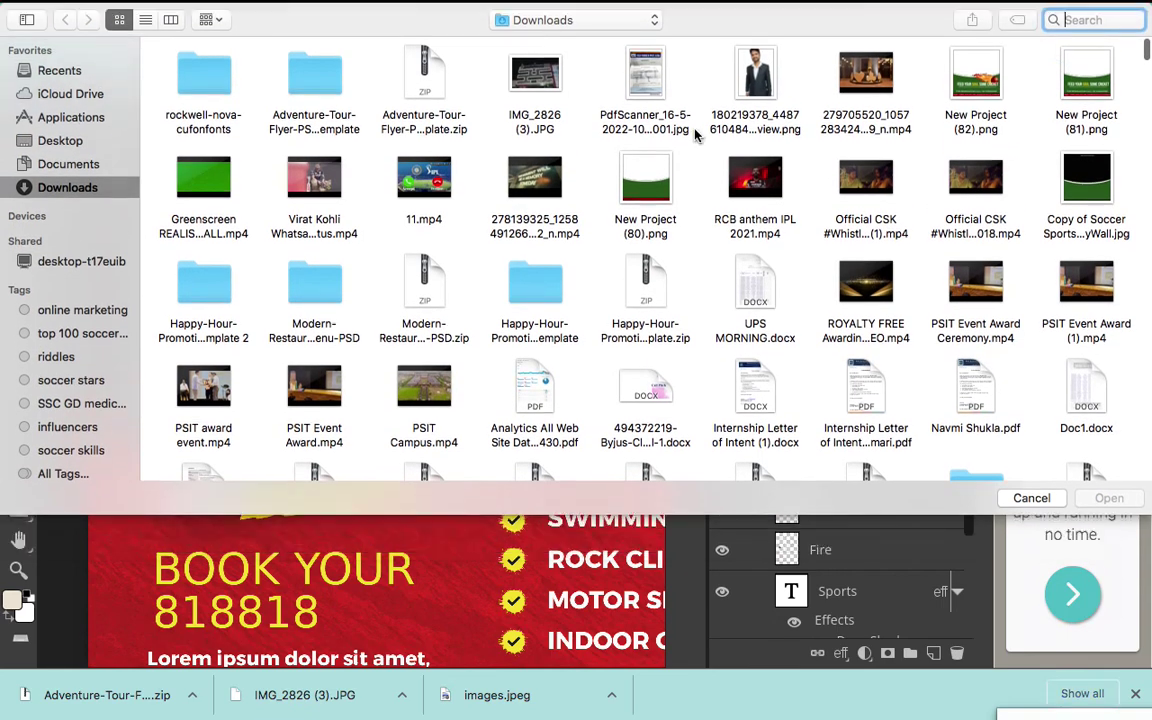
text(manali)
key(Return)
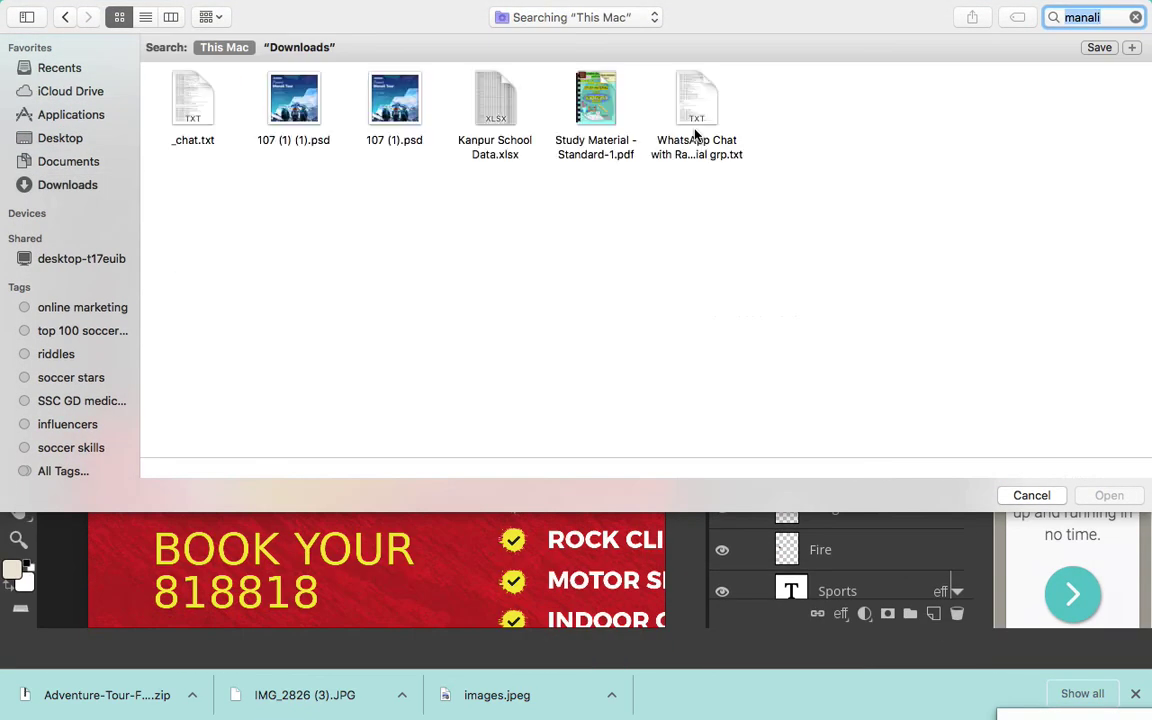
click(284, 97)
key(space)
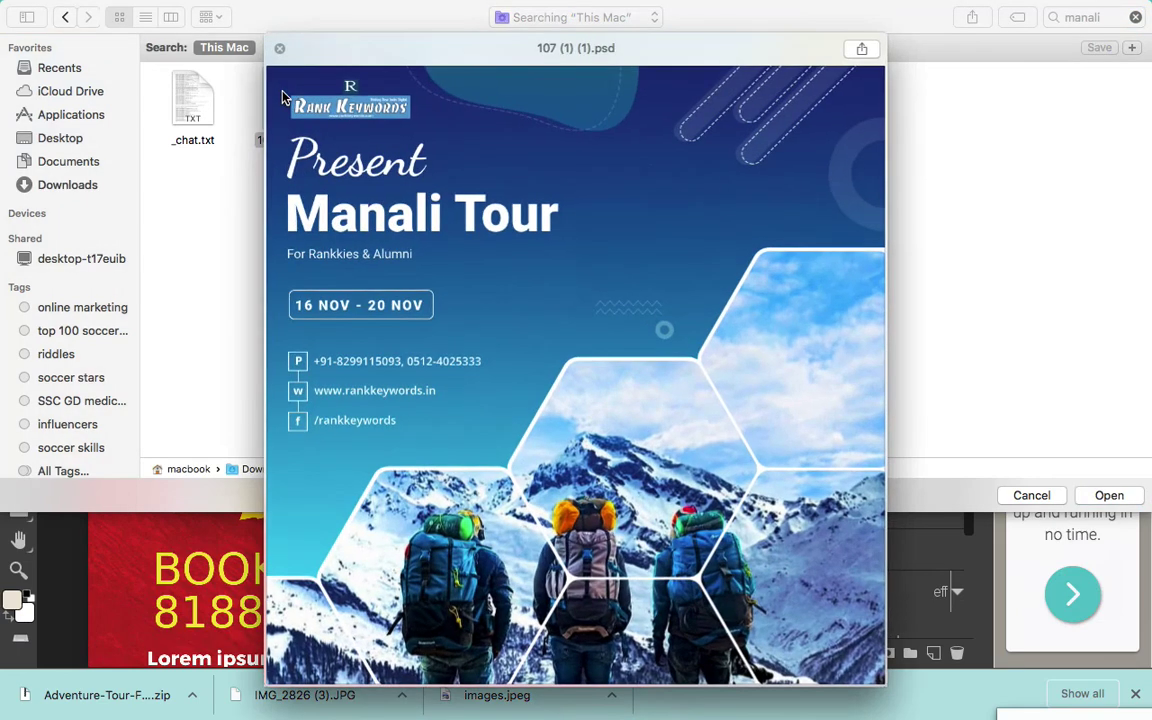
key(space)
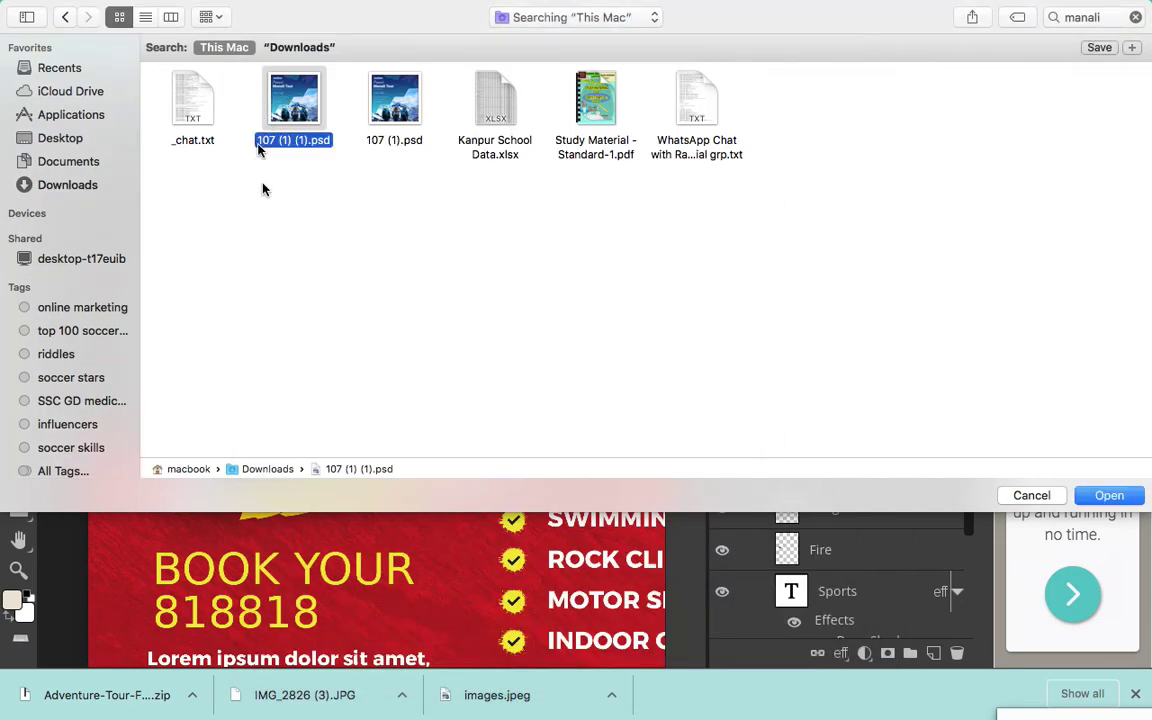
Place the Rank Keywords disc WhatsApp JPEG from the Desktop into the flyer, above the Package 1 frame's Shape layer
click(58, 142)
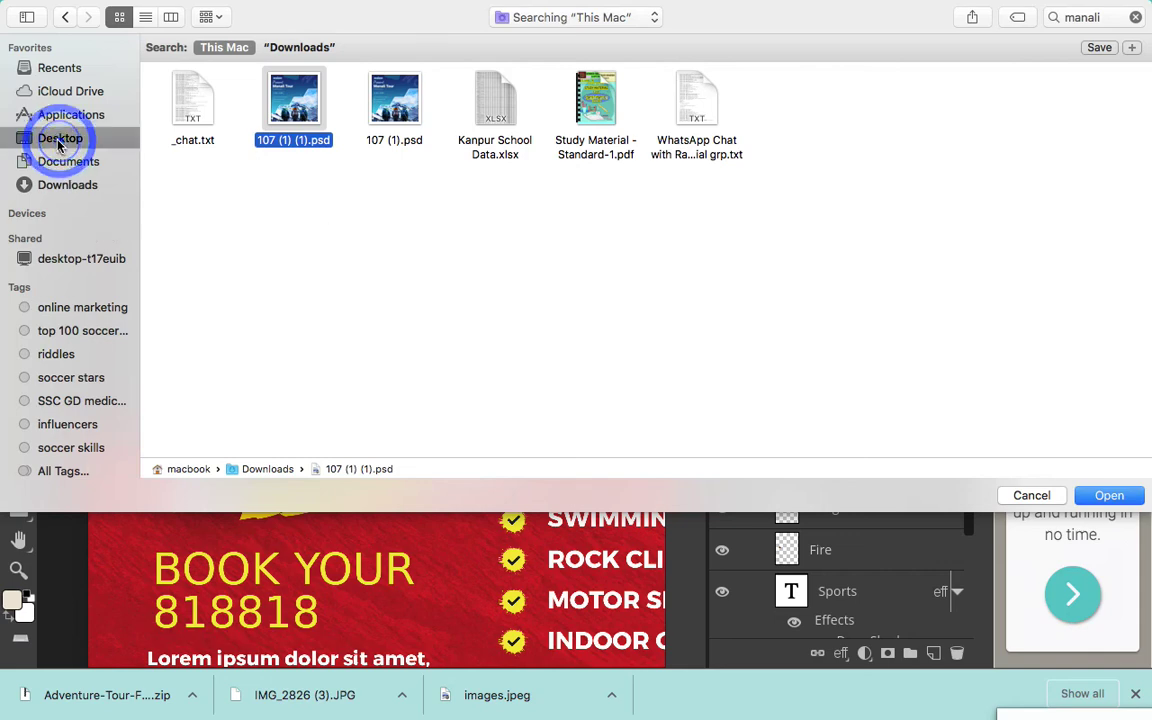
click(498, 70)
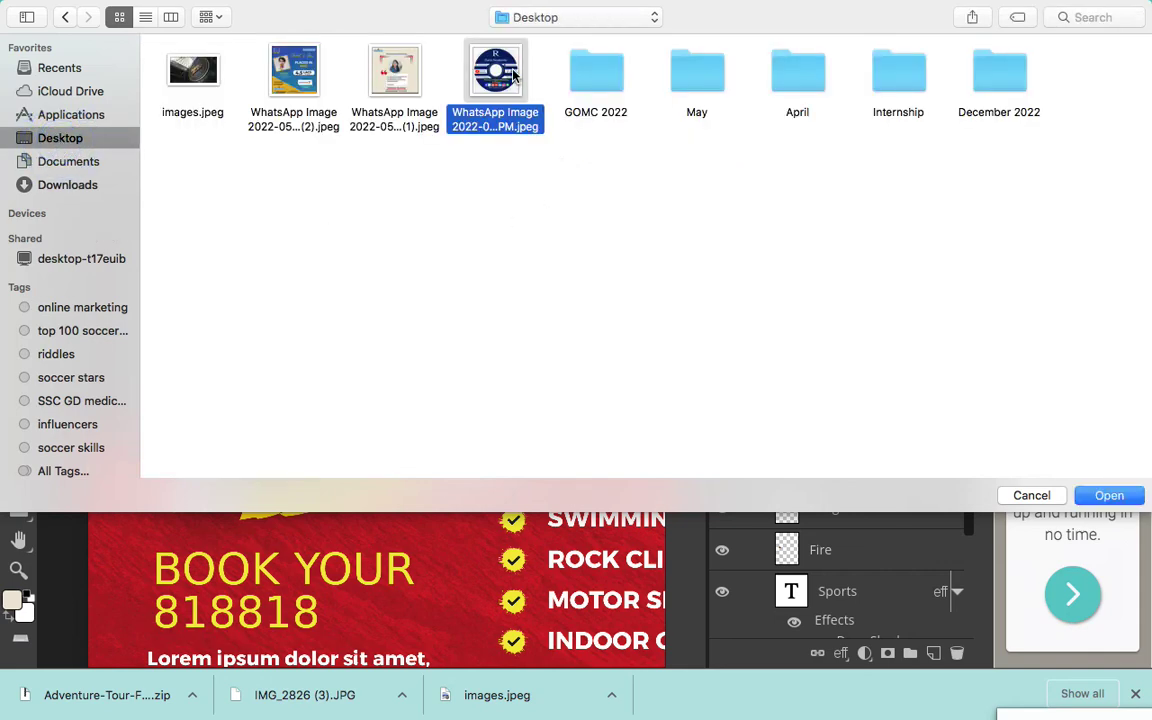
double_click(505, 66)
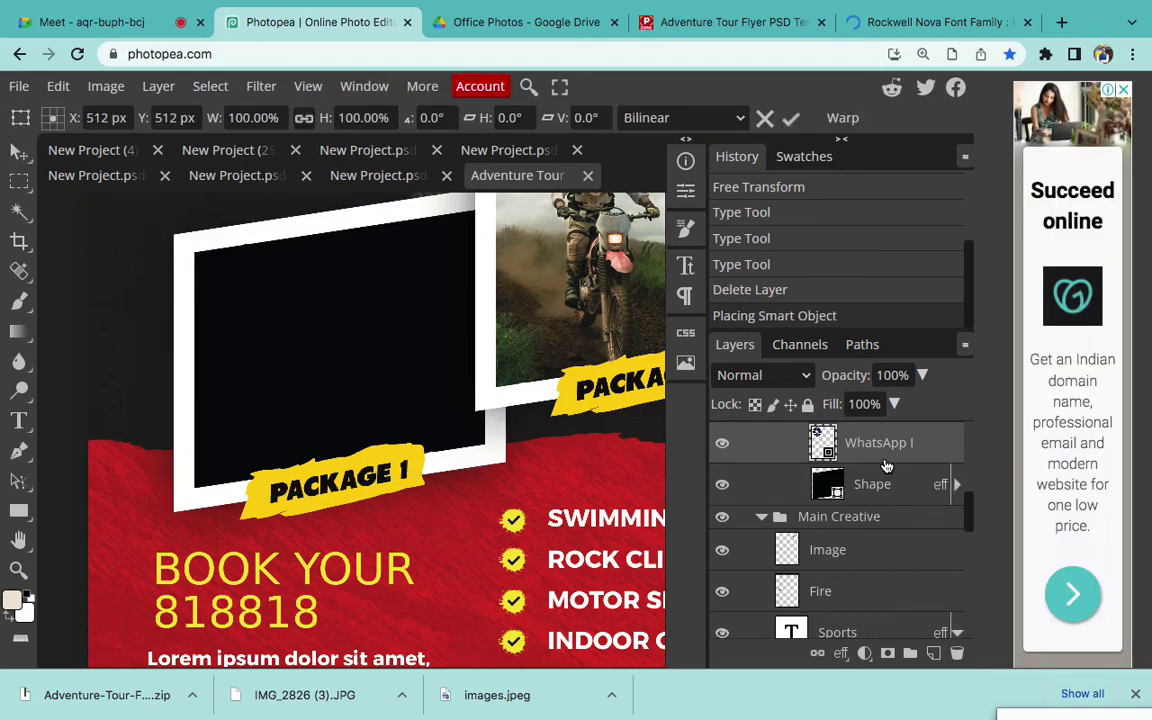
Move the placed WhatsApp image over the Package 1 frame and apply a clipping mask so it fits the Shape layer
scroll(424, 543, down, 5)
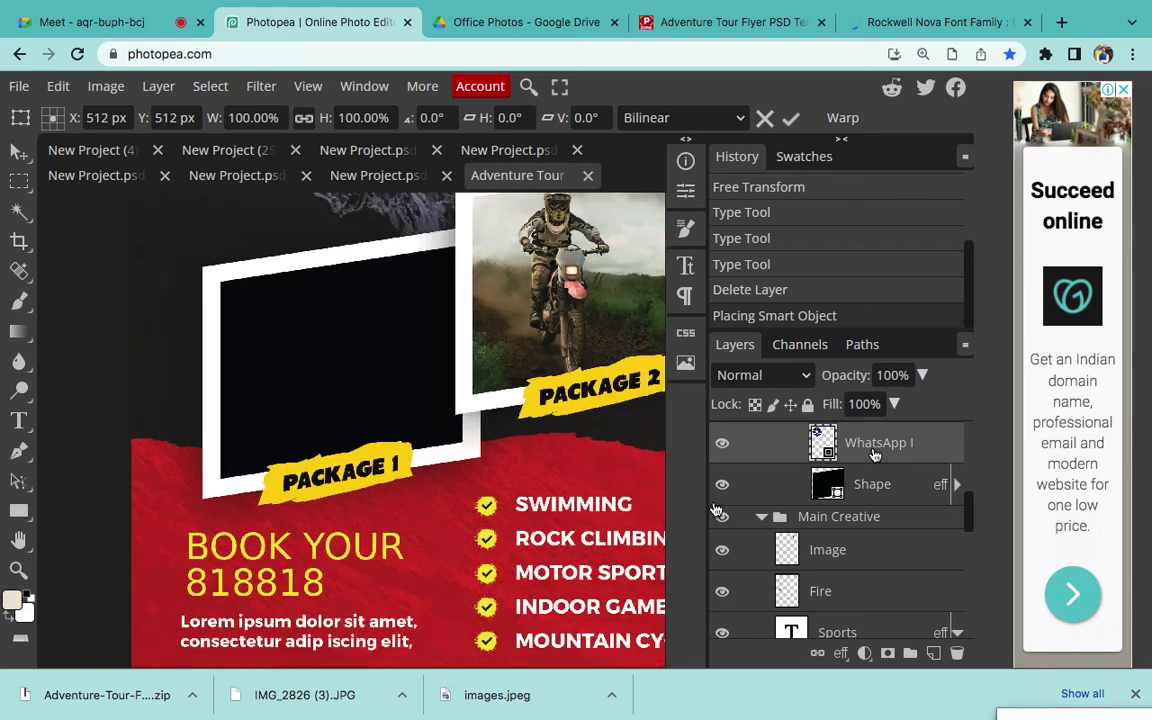
scroll(424, 543, down, 3)
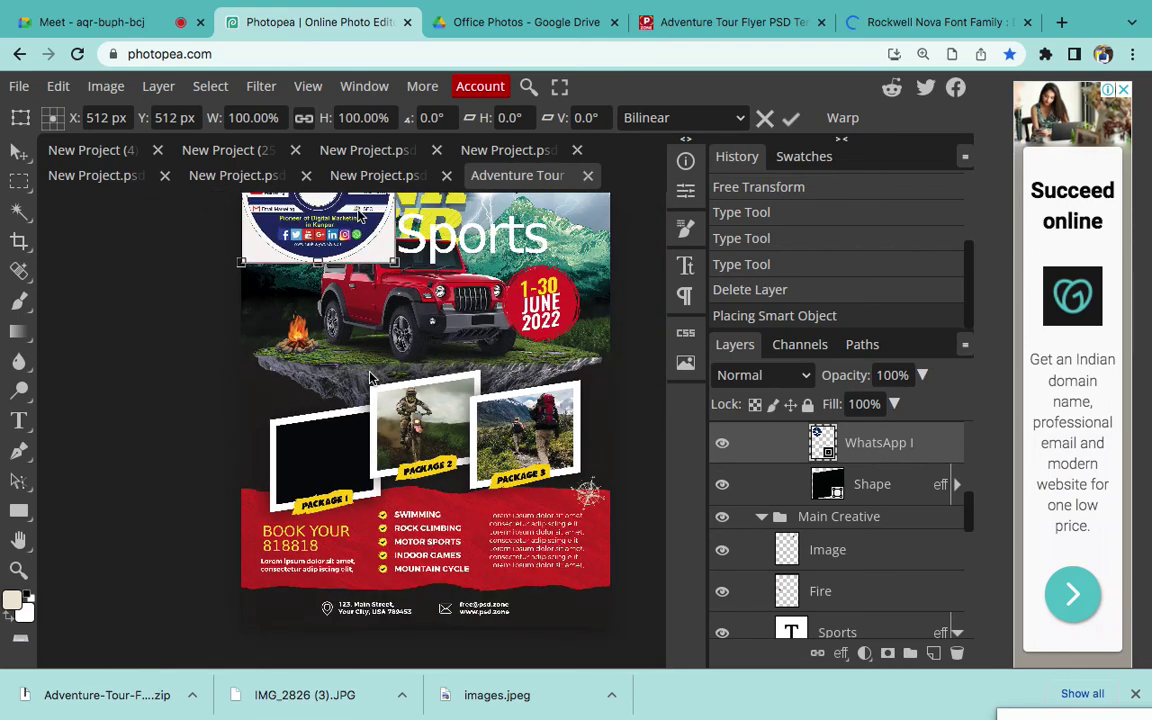
click(363, 210)
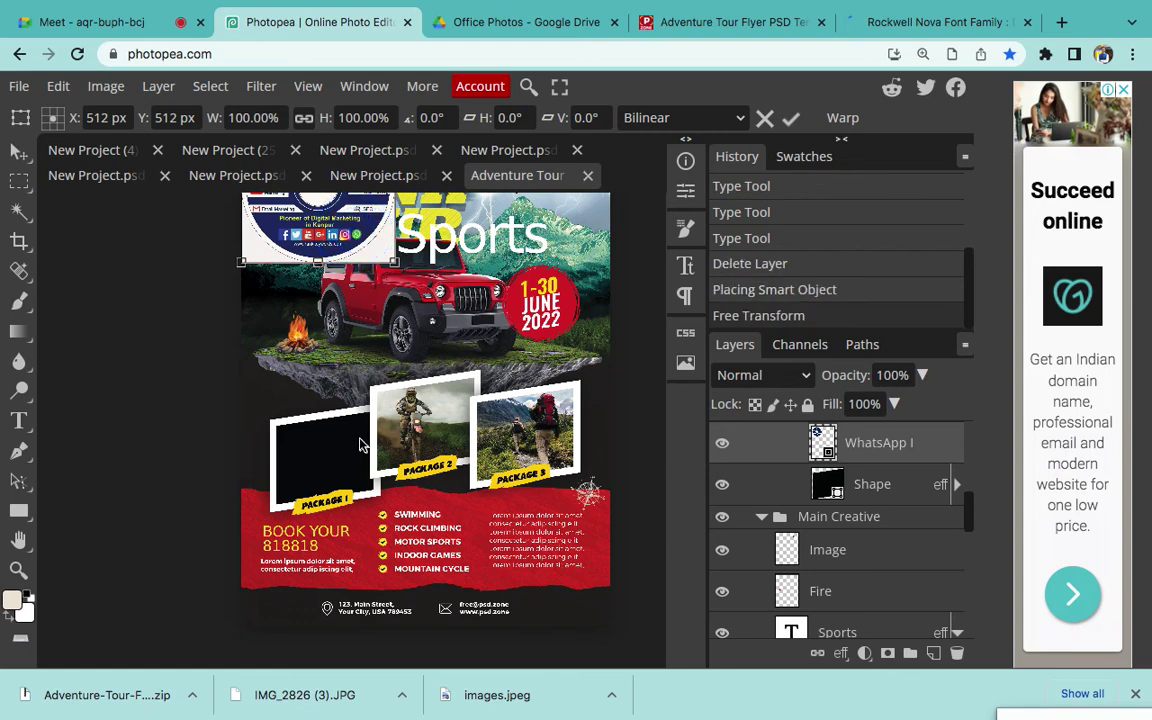
drag(360, 445, 363, 450)
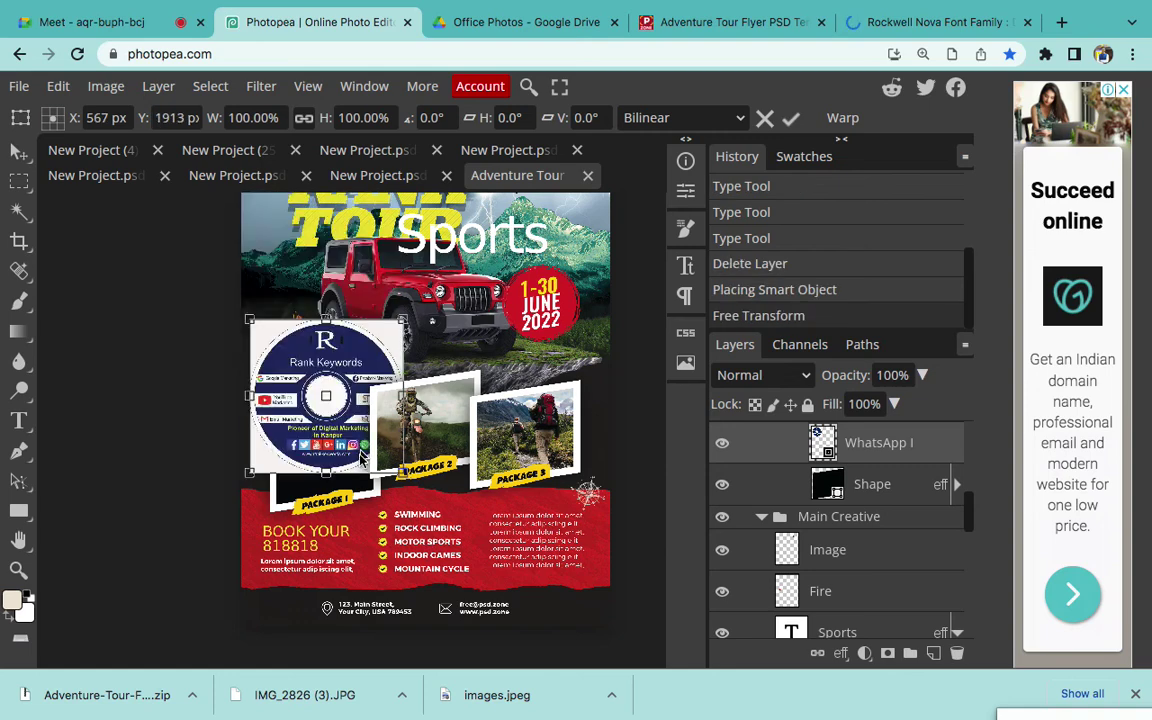
right_click(890, 447)
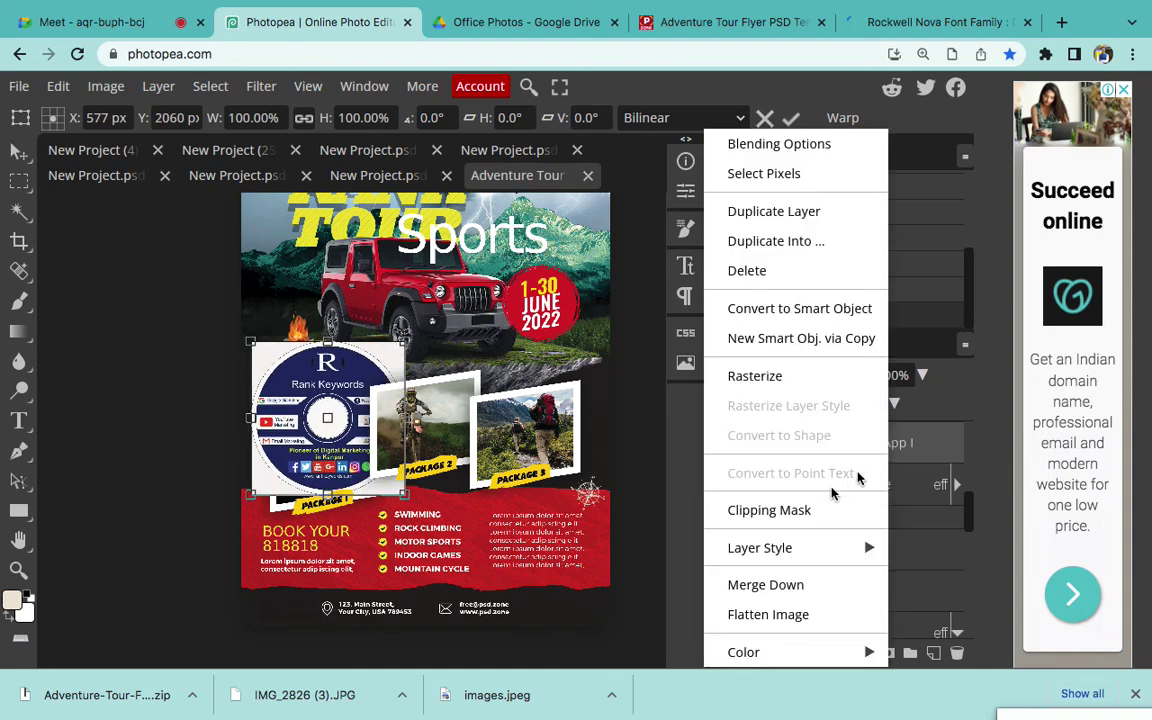
click(815, 512)
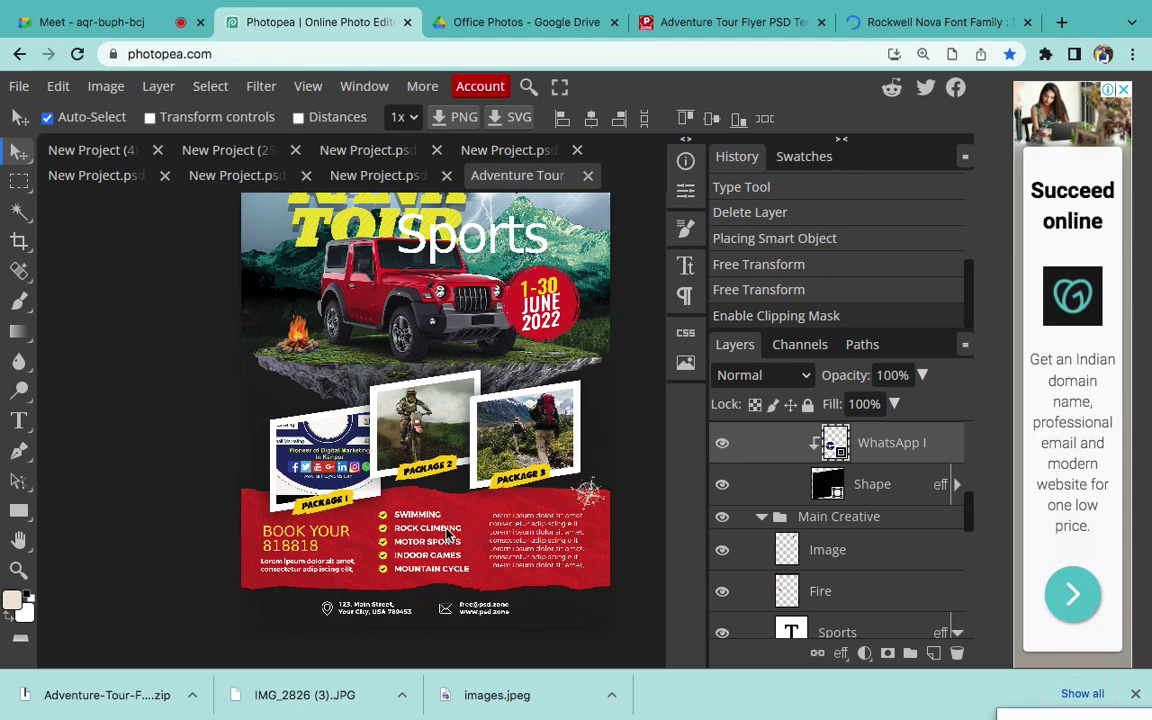
Look over the edited flyer from its upper part and view the available export formats
scroll(447, 535, right, 2)
scroll(447, 535, up, 1)
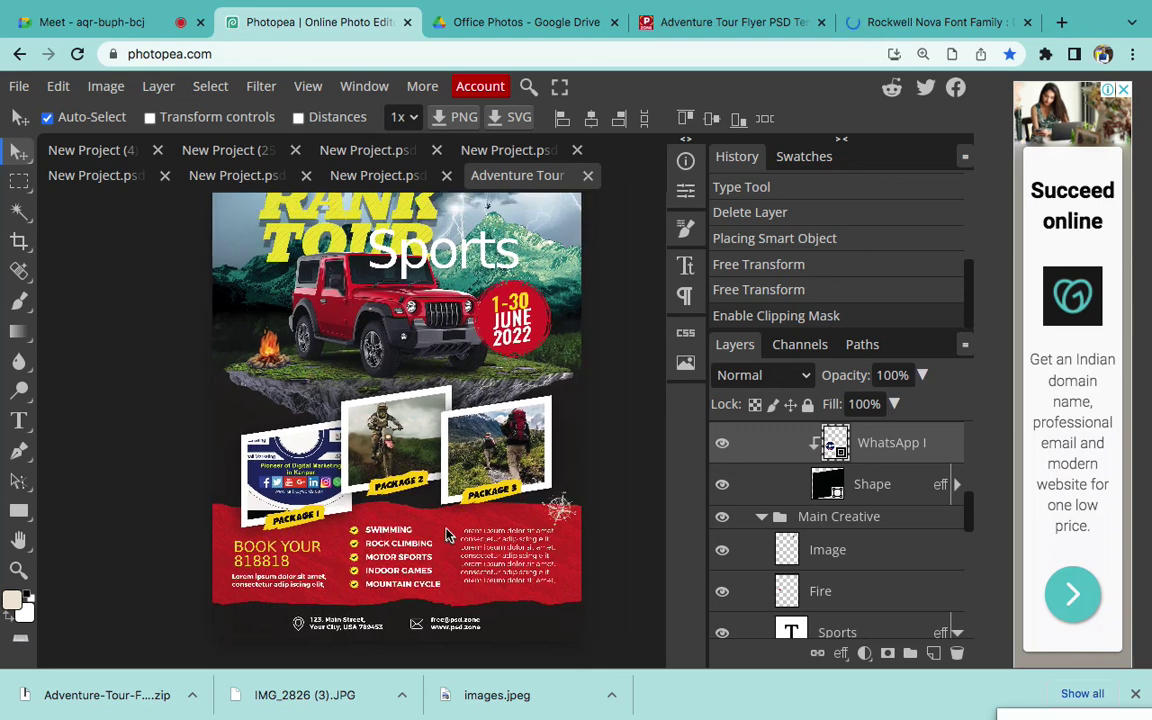
scroll(447, 535, up, 5)
scroll(447, 535, right, 2)
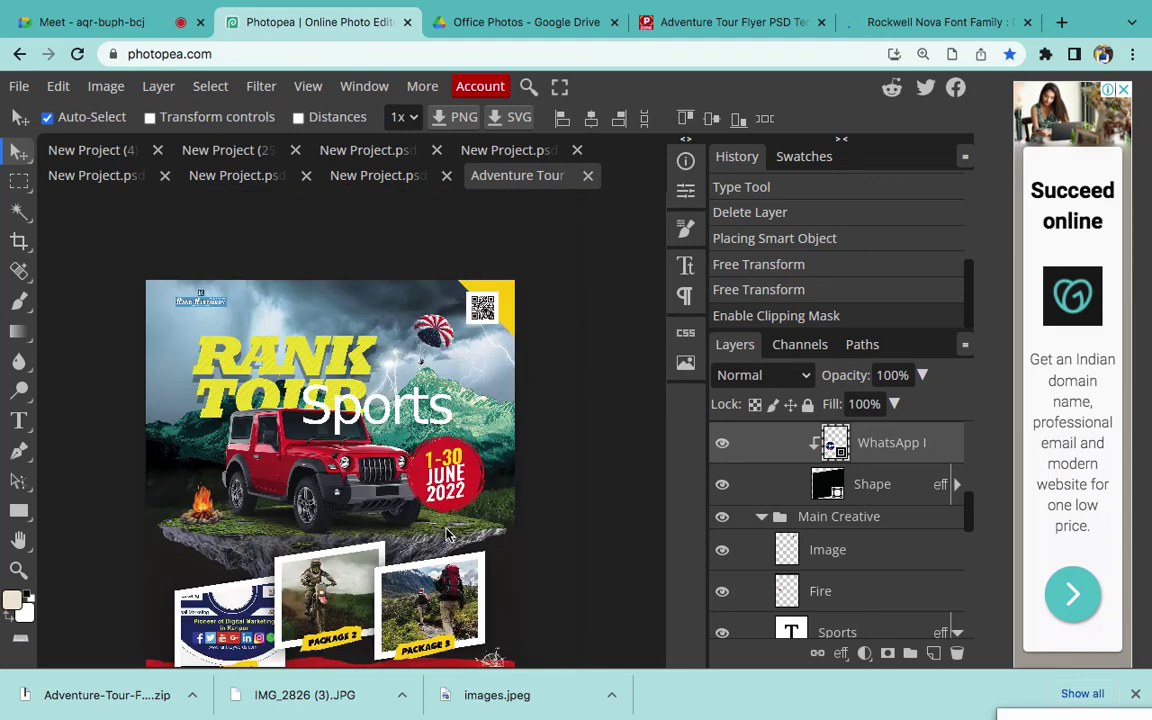
click(20, 87)
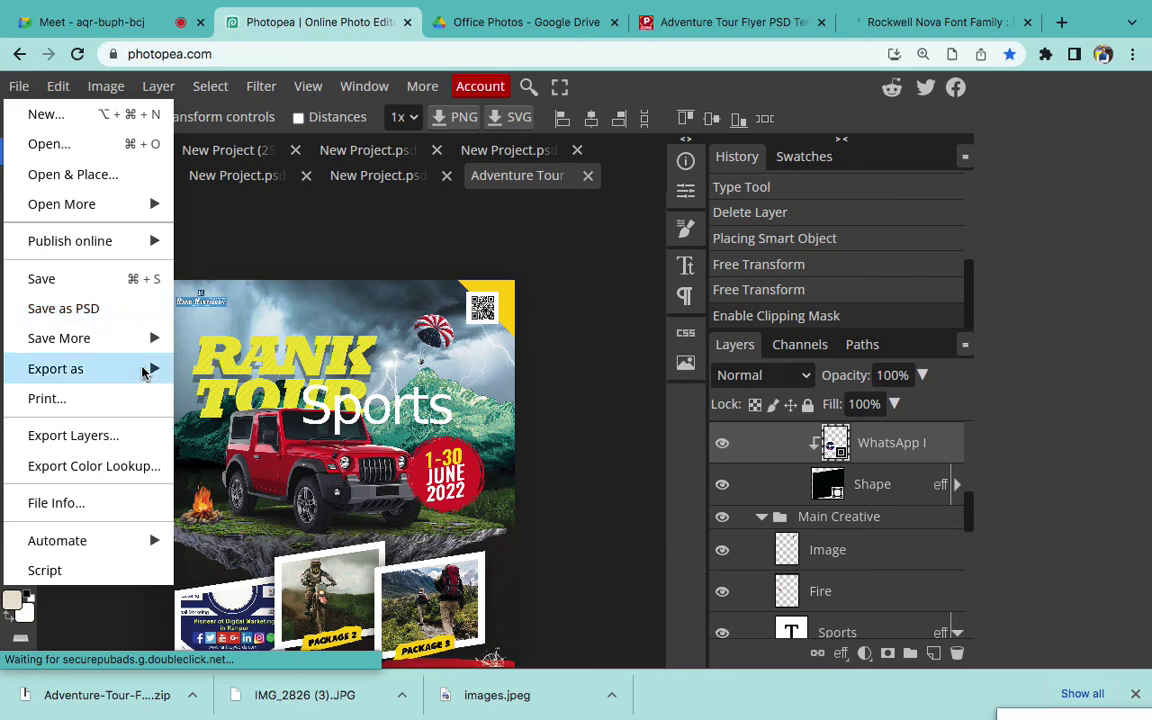
mouse_move(143, 372)
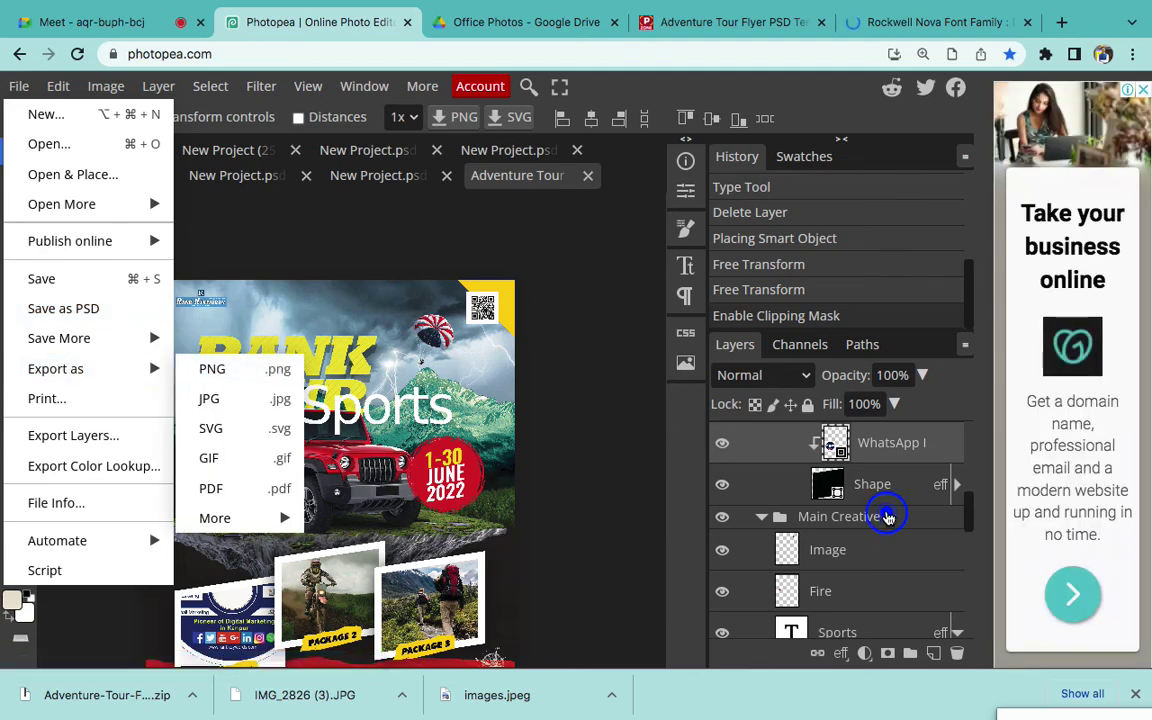
click(860, 514)
Close the Photopea page in the browser and confirm leaving it
click(700, 22)
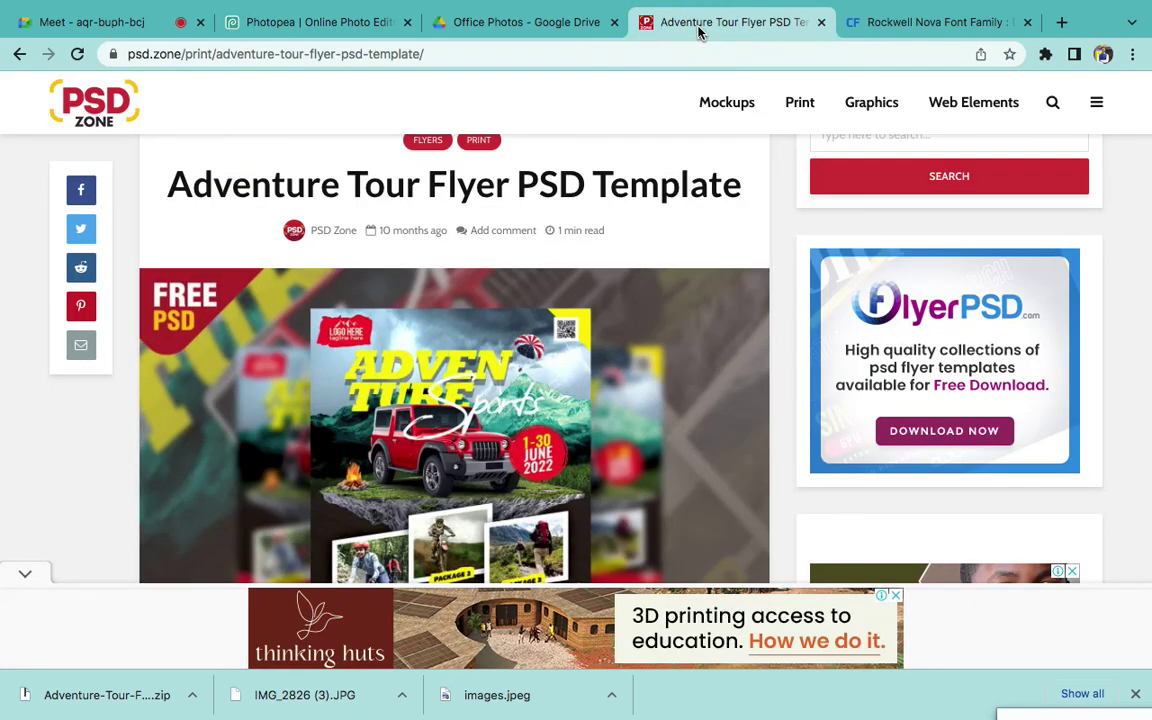
click(407, 22)
click(709, 258)
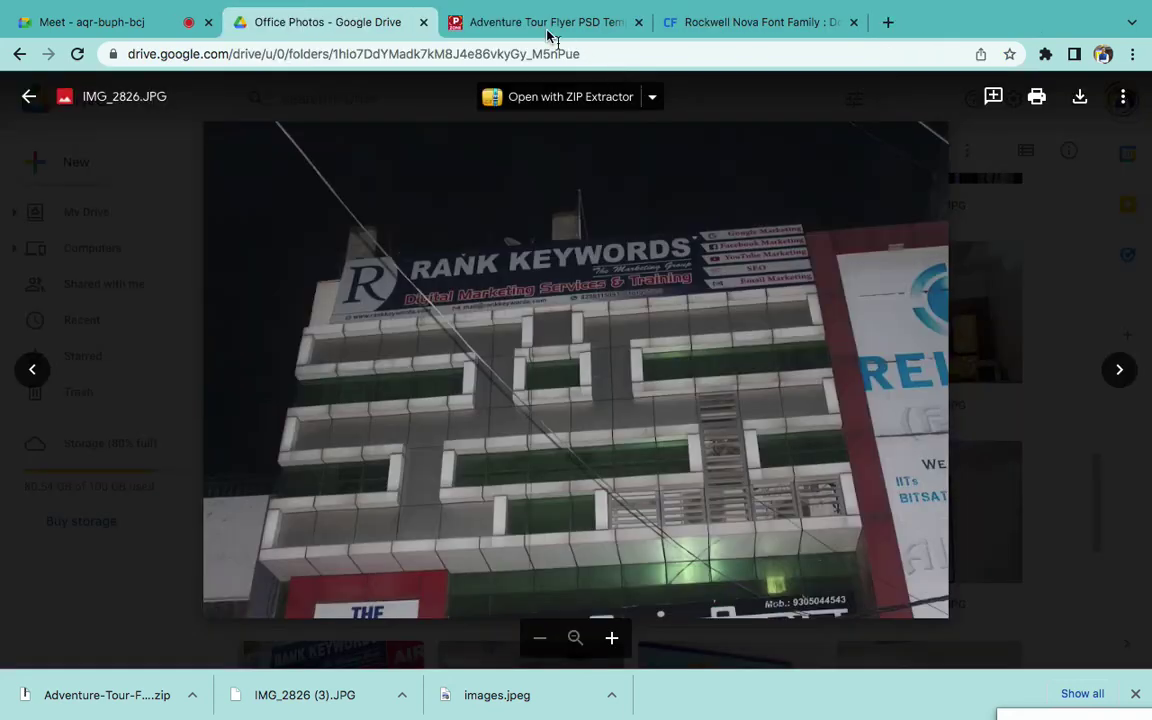
Load indiater.com in place of the Adventure Tour Flyer template page
click(514, 26)
click(496, 52)
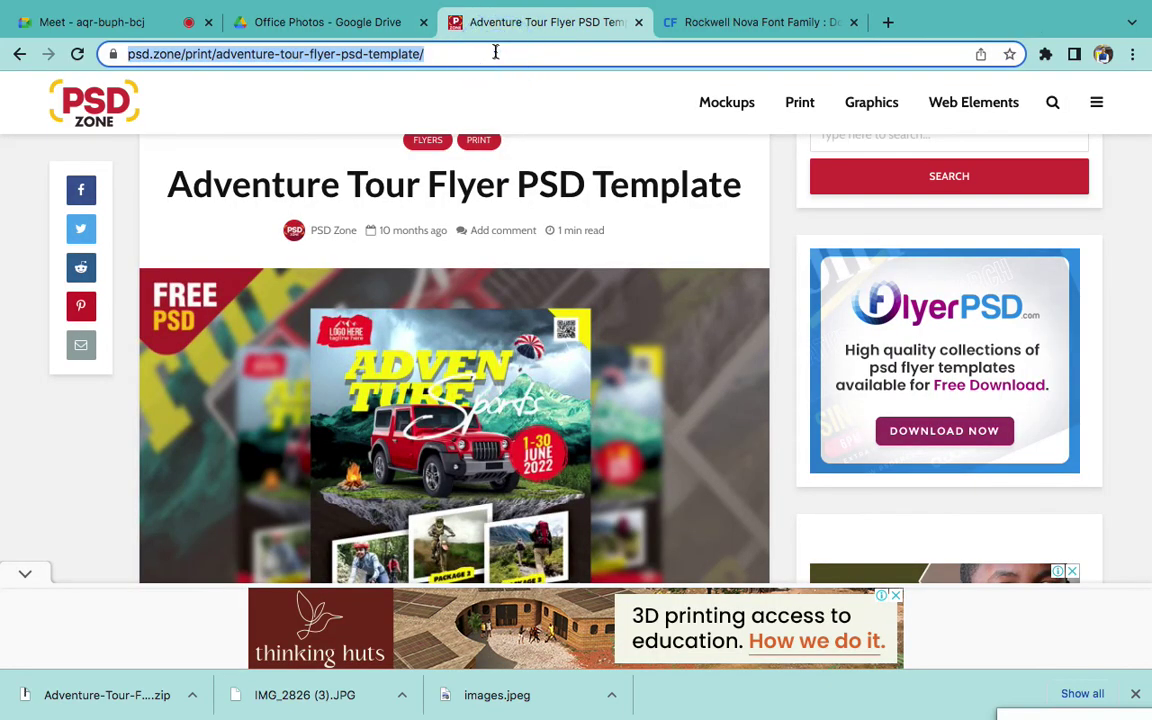
text(indiat)
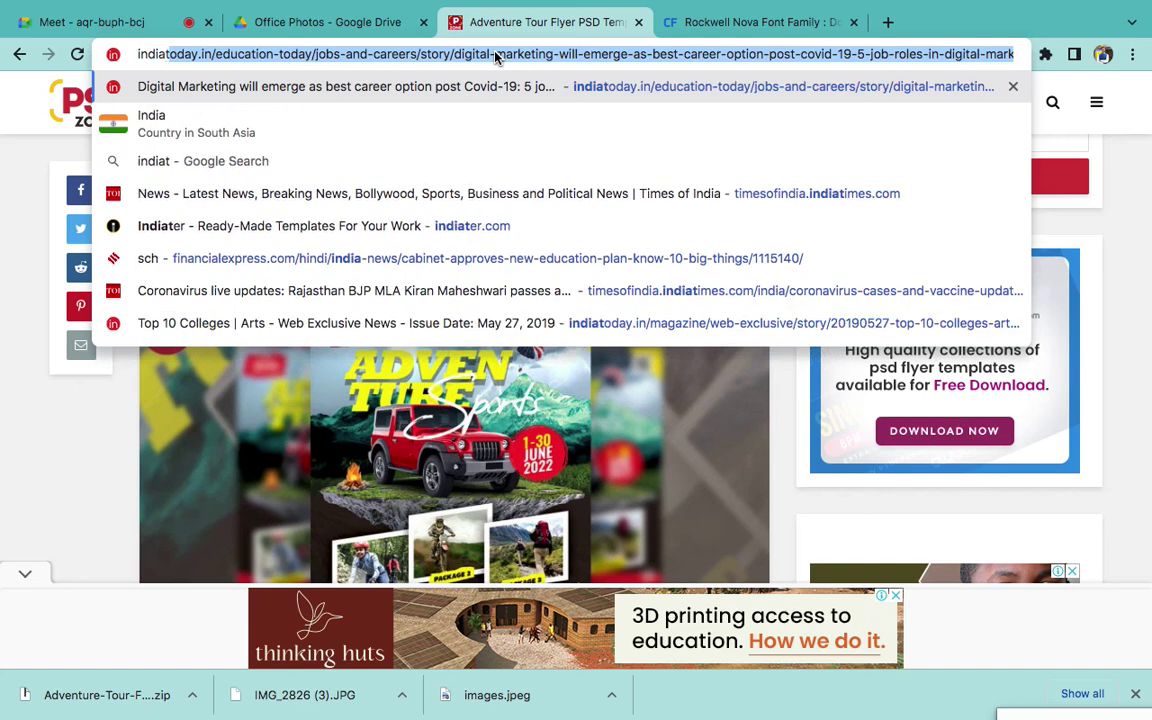
text(er)
key(Return)
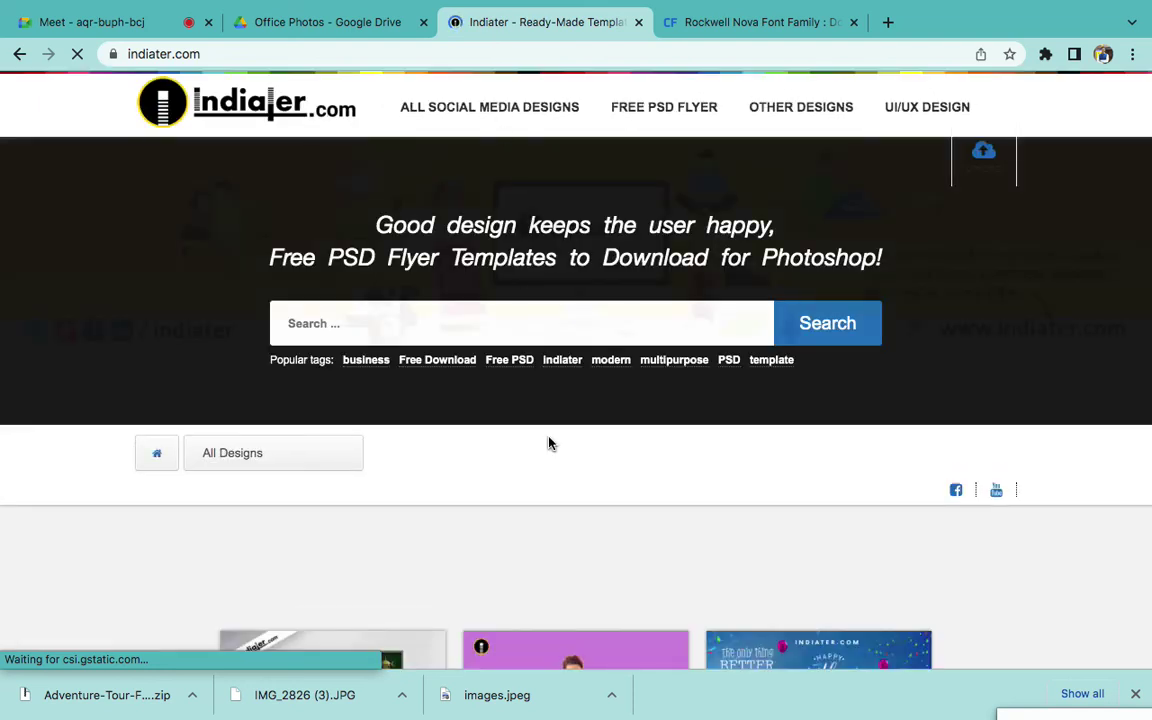
Browse the featured ready-made templates on the Indiater home page and decline its notification request
scroll(548, 443, down, 4)
scroll(548, 443, down, 2)
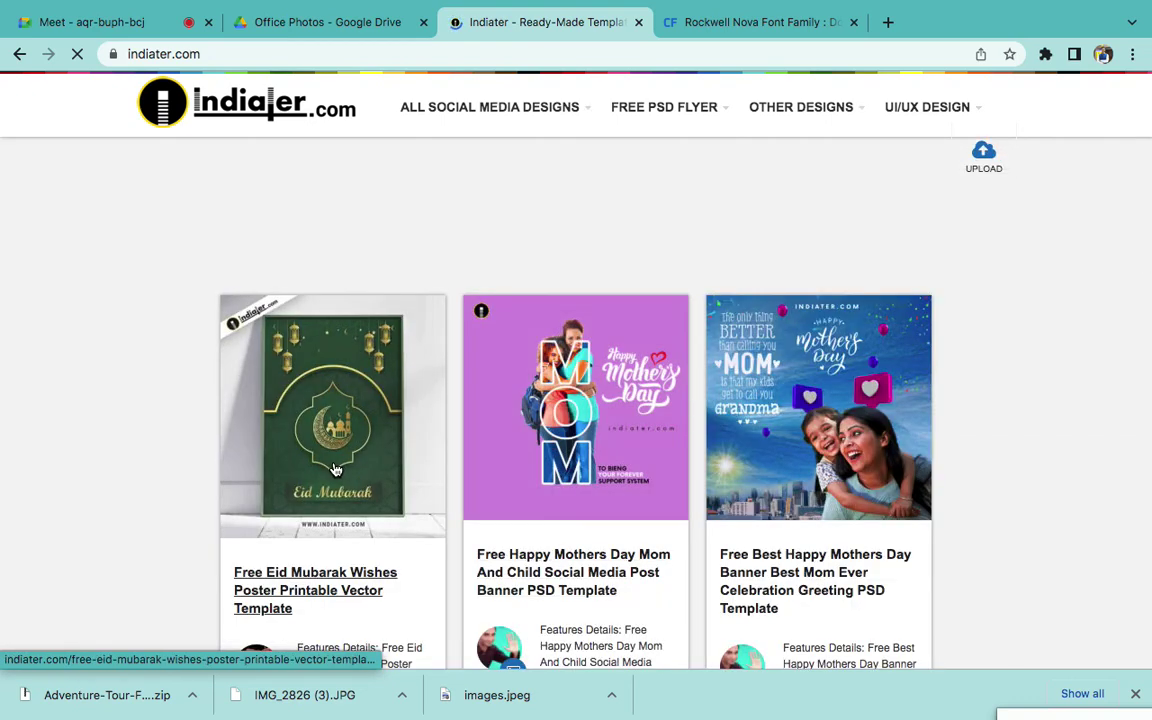
scroll(335, 470, down, 1)
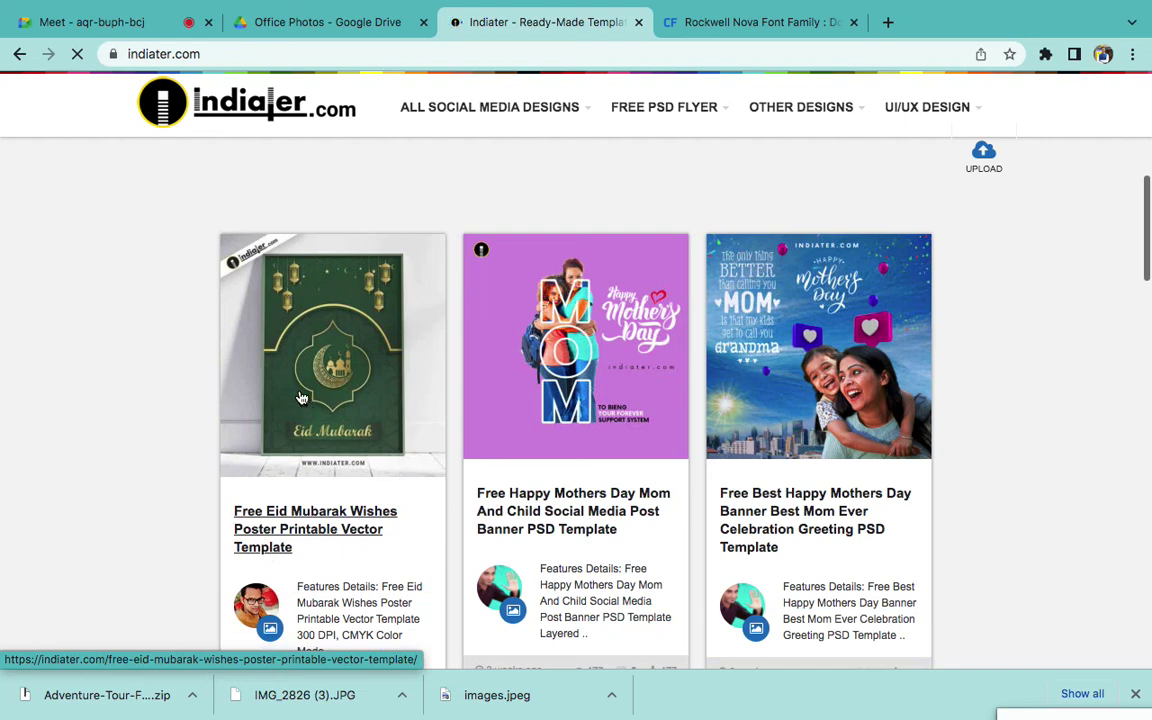
scroll(301, 398, down, 1)
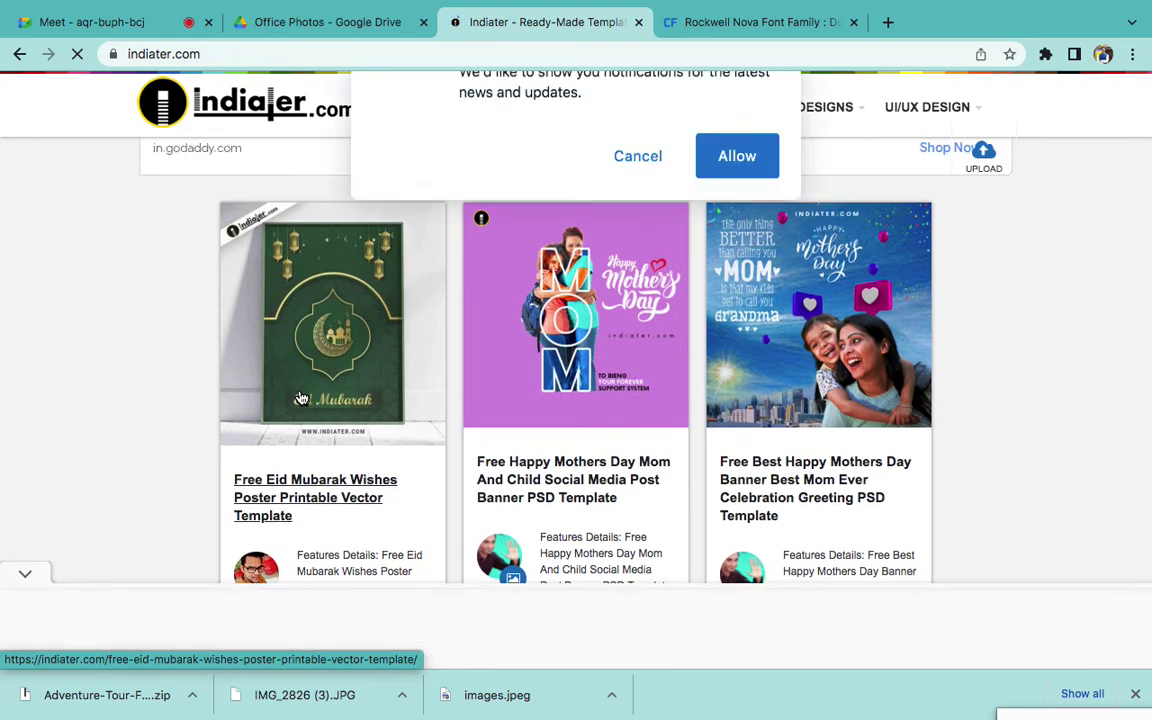
scroll(301, 398, down, 2)
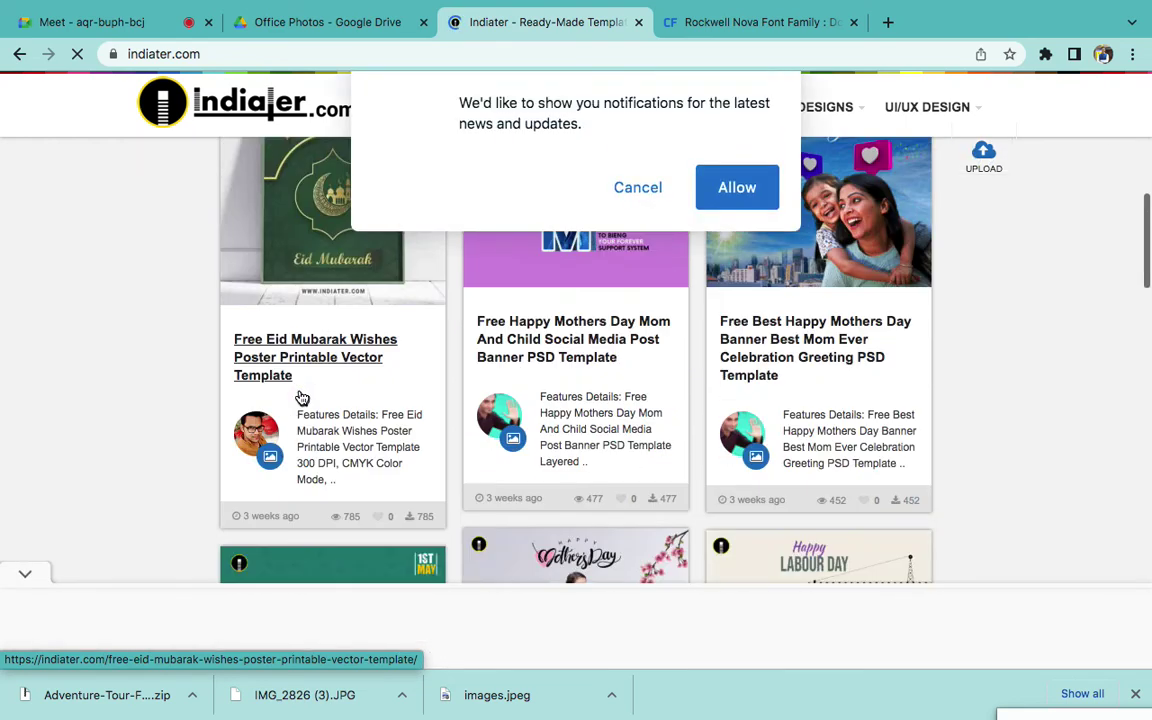
click(638, 189)
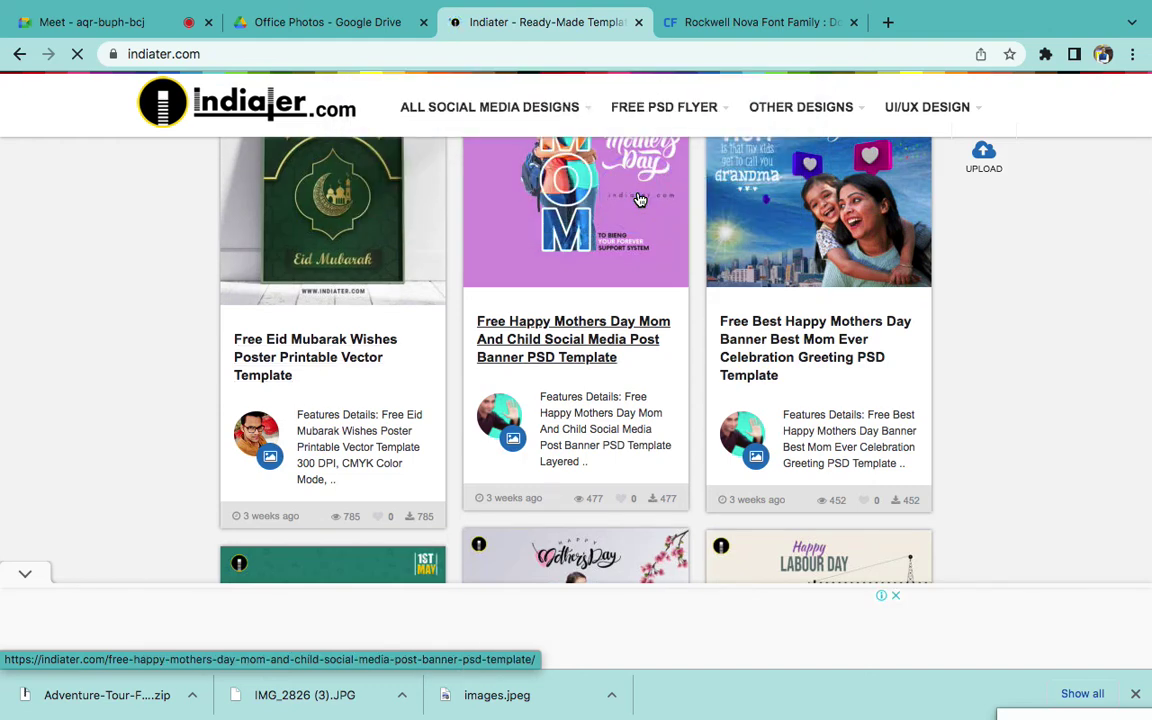
click(640, 200)
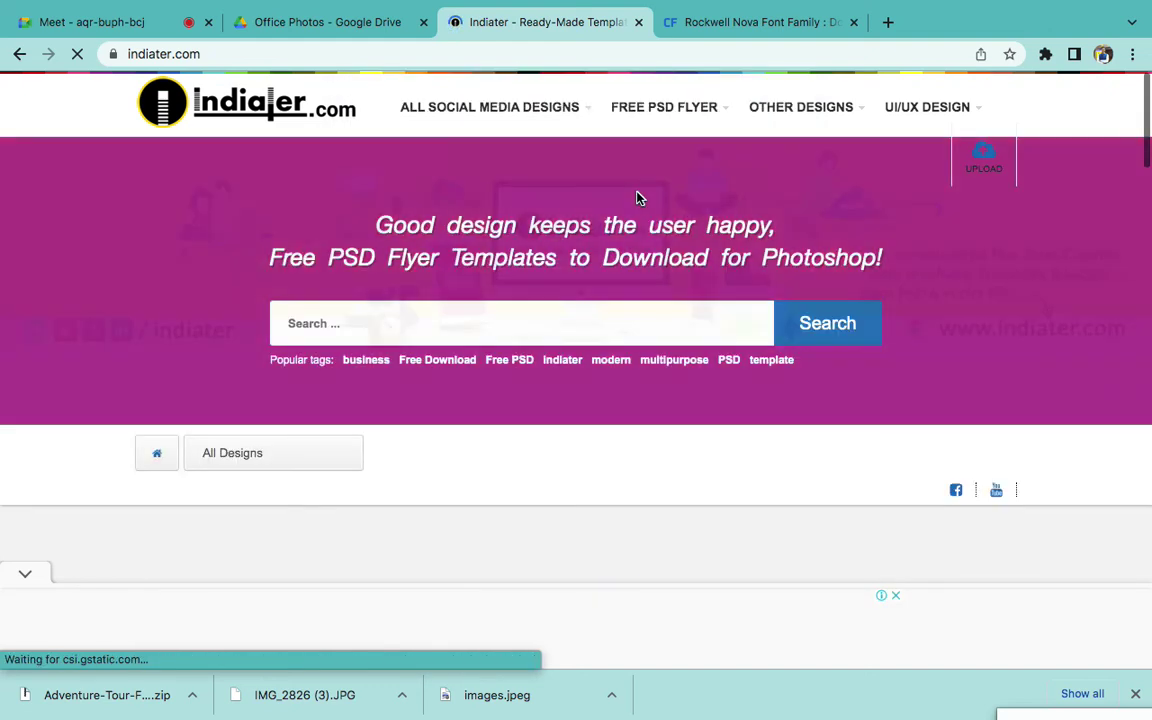
Switch to Document1 in Word and review the course notes and the list of template websites under EDIT
click(108, 21)
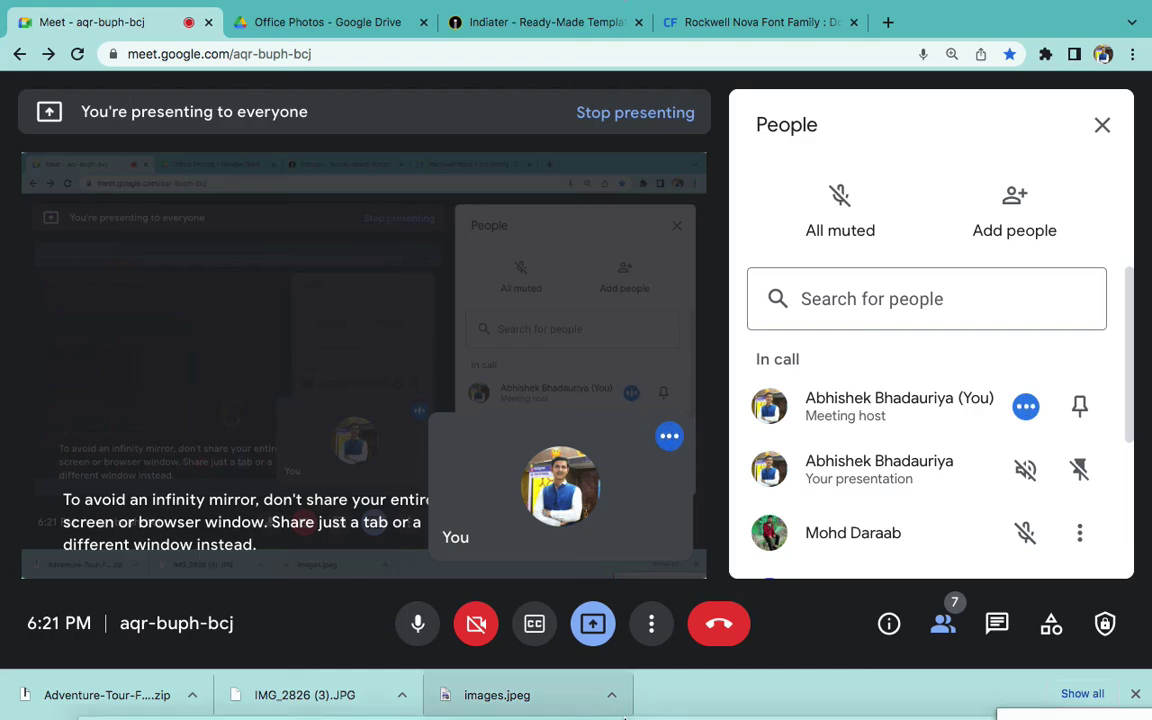
mouse_move(640, 690)
click(727, 683)
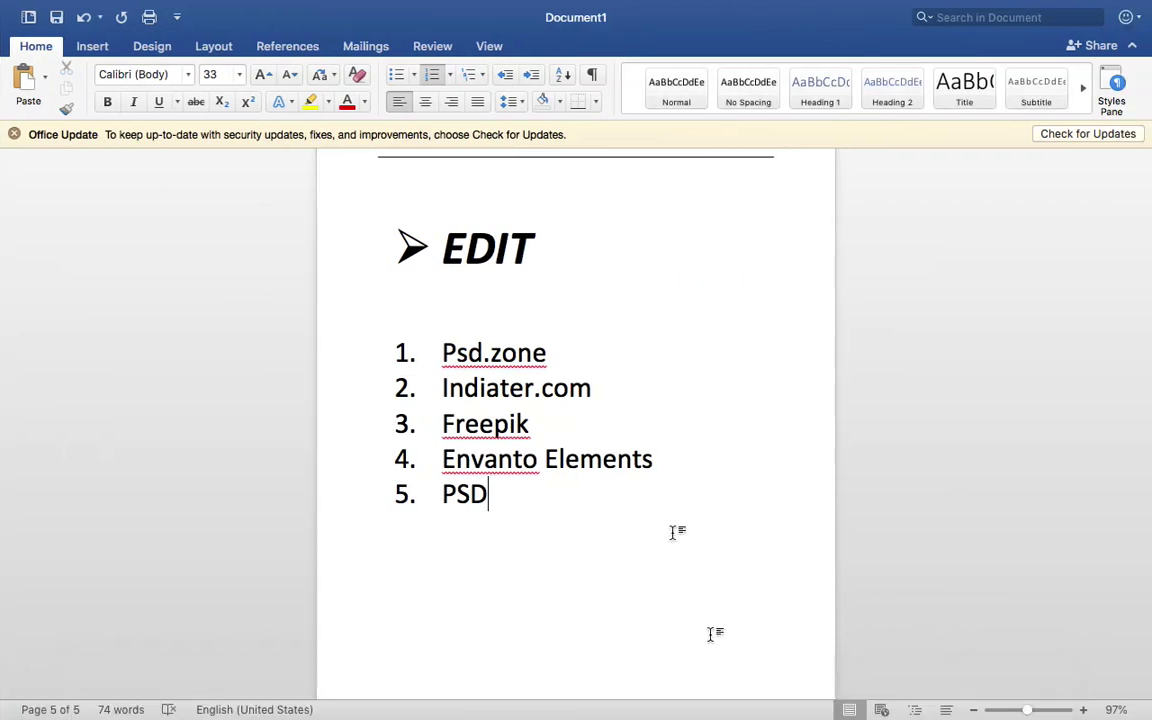
scroll(673, 535, up, 10)
scroll(673, 535, up, 10)
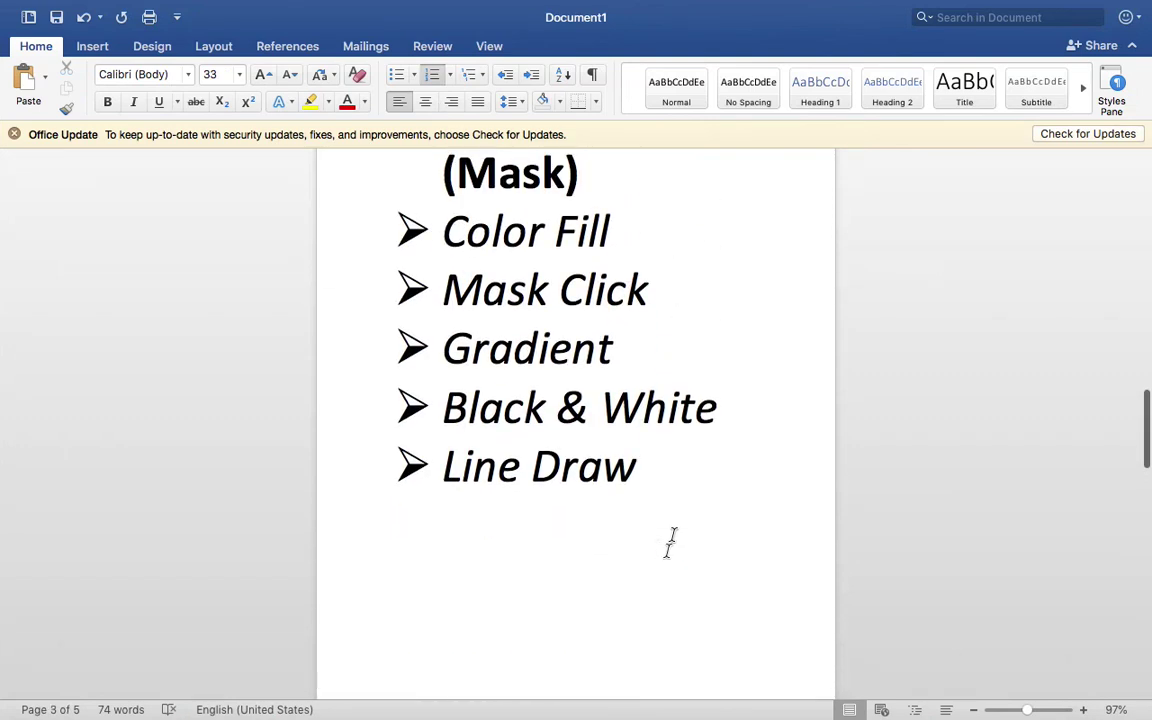
scroll(517, 462, down, 15)
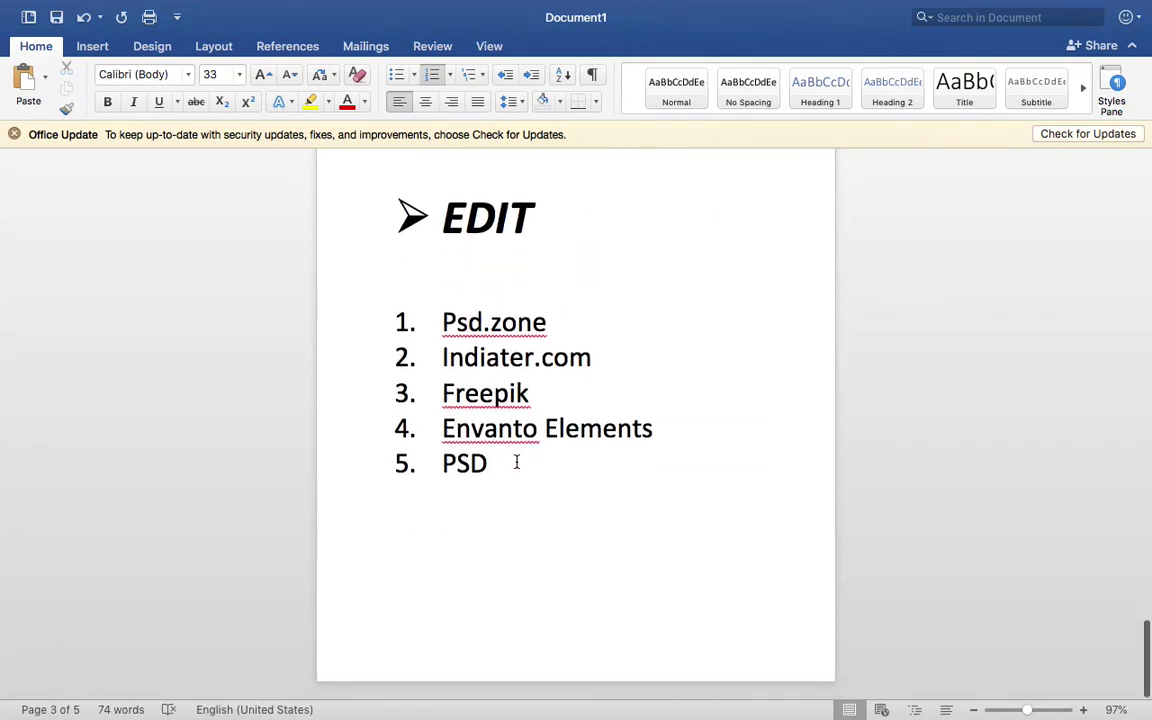
click(736, 9)
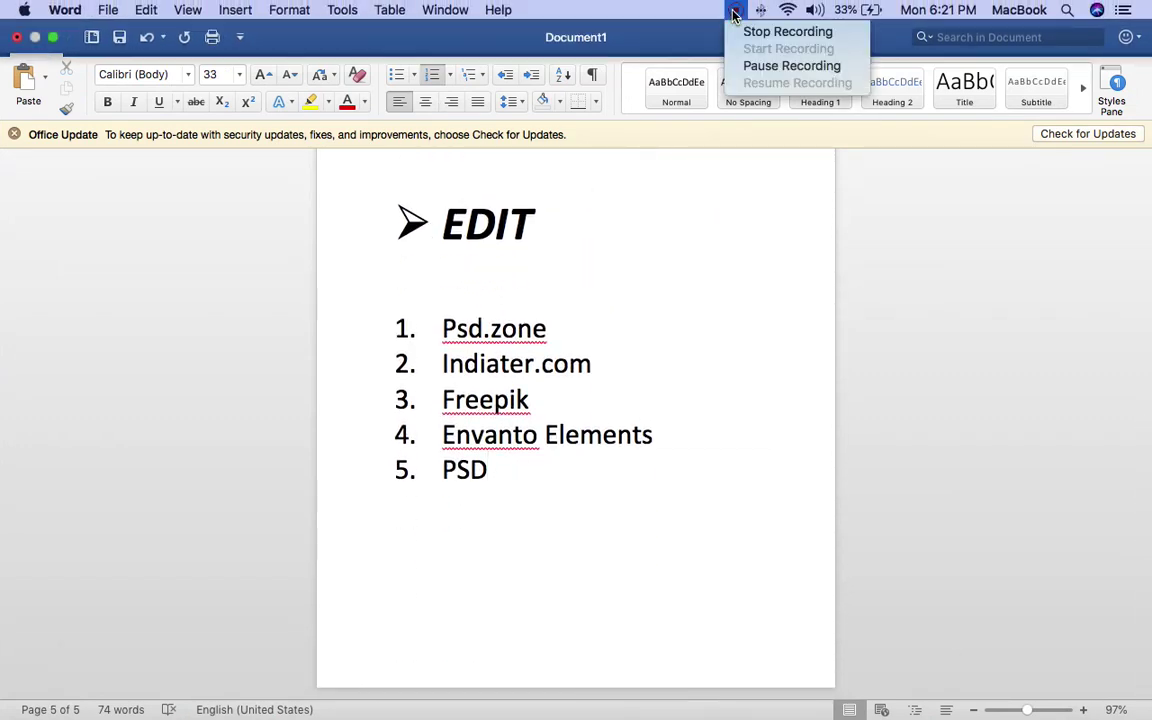